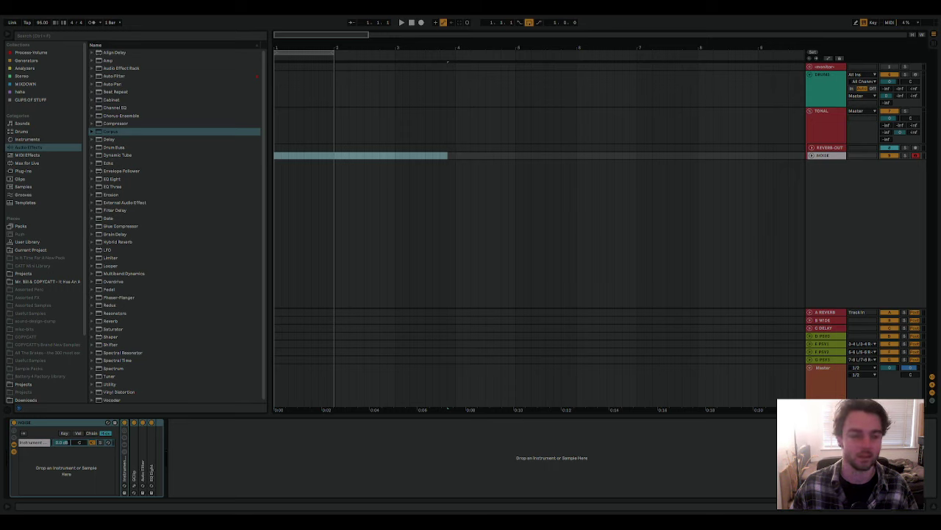
# Step: Resize the program window to a narrower width that leaves margins at both sides of the screen
pyautogui.press('super+Left')
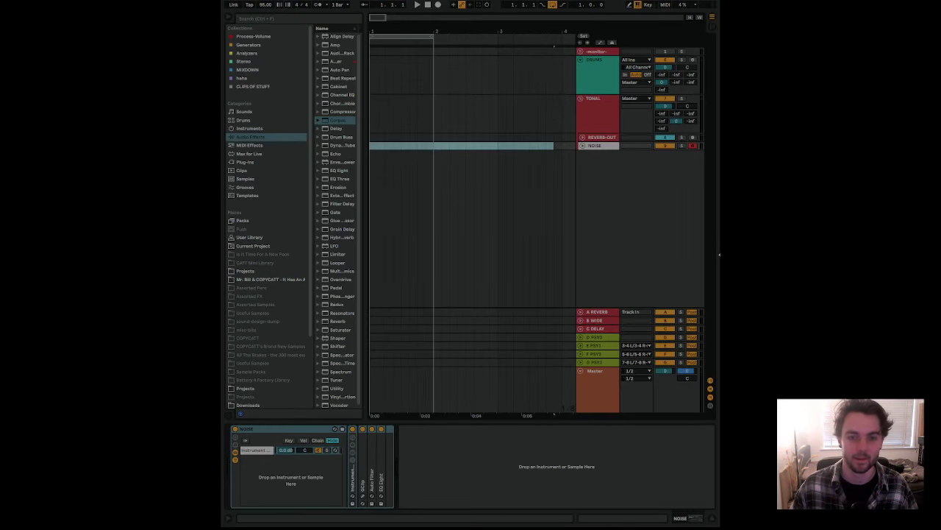
pyautogui.moveTo(719, 254); pyautogui.dragTo(759, 254)
pyautogui.moveTo(728, 213); pyautogui.dragTo(875, 213)
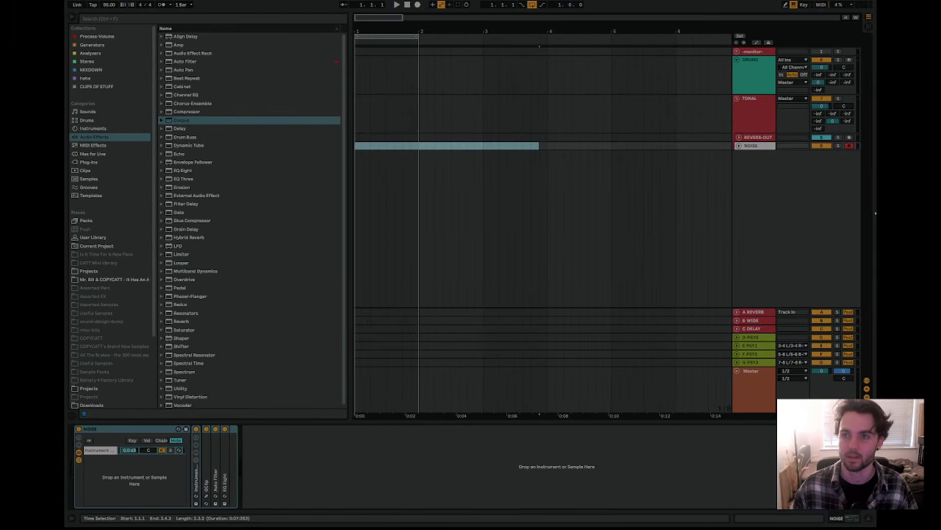
pyautogui.click(461, 508)
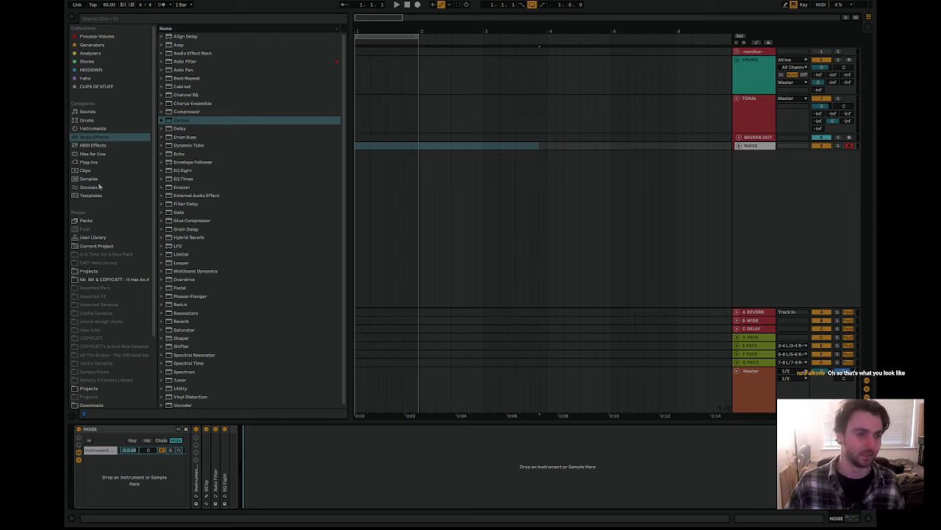
# Step: Look through the EXTRA STEMS and DEF3 VOX subfolders of the Mr. Bill & COPYCATT project folder
pyautogui.click(97, 278)
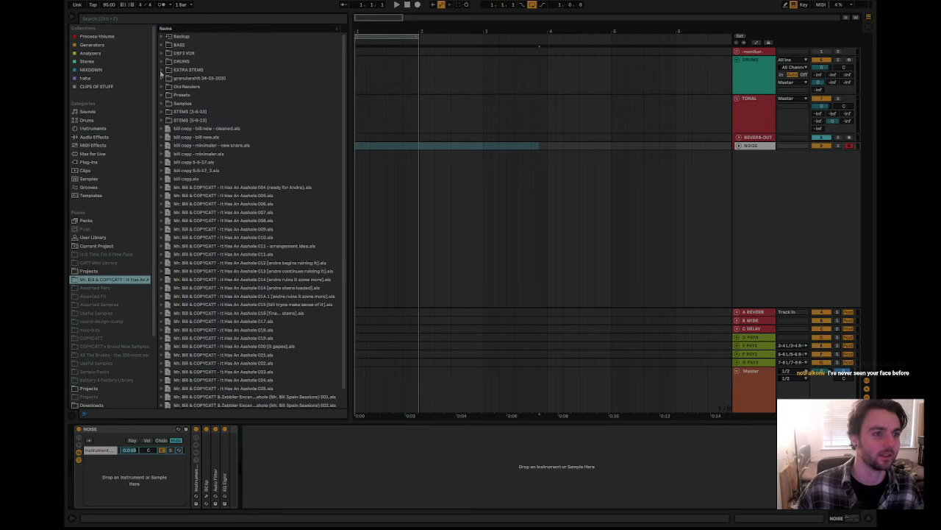
pyautogui.click(162, 70)
pyautogui.click(161, 70)
pyautogui.click(162, 54)
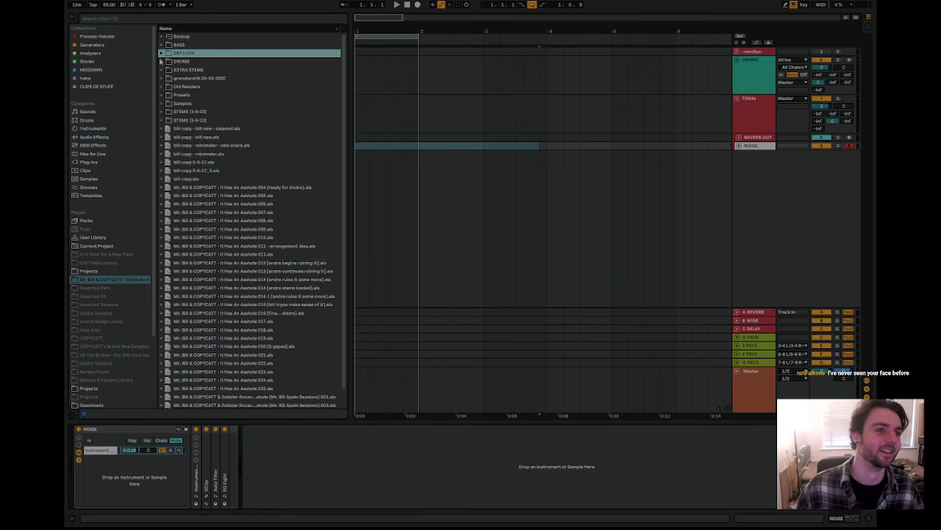
# Step: Preview several recordings from the no sover Project's Samples > Recorded folder in the Projects place
pyautogui.click(89, 271)
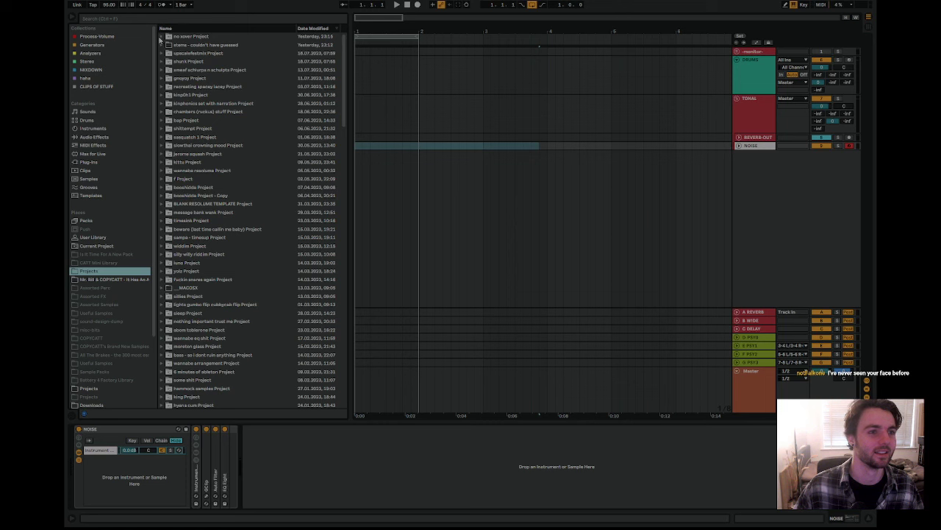
pyautogui.click(164, 36)
pyautogui.click(169, 53)
pyautogui.click(173, 61)
pyautogui.click(195, 69)
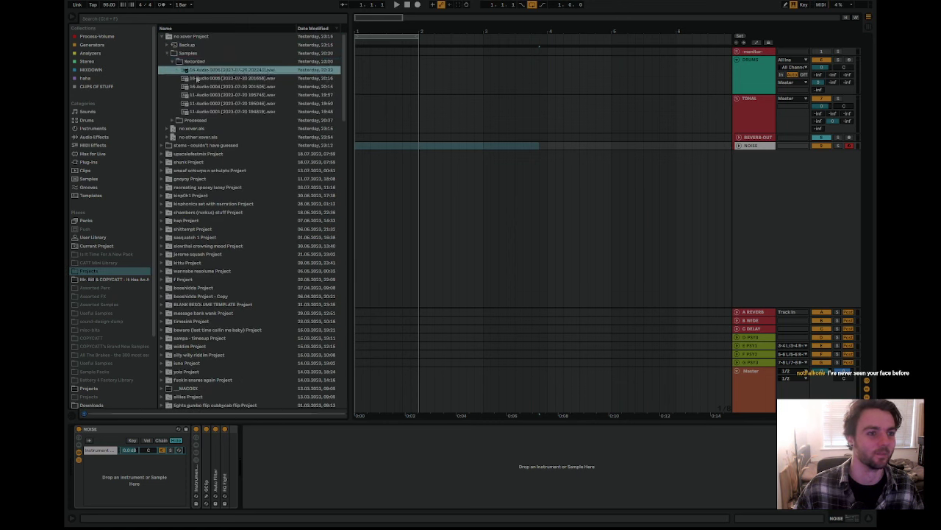
pyautogui.click(204, 78)
pyautogui.click(227, 103)
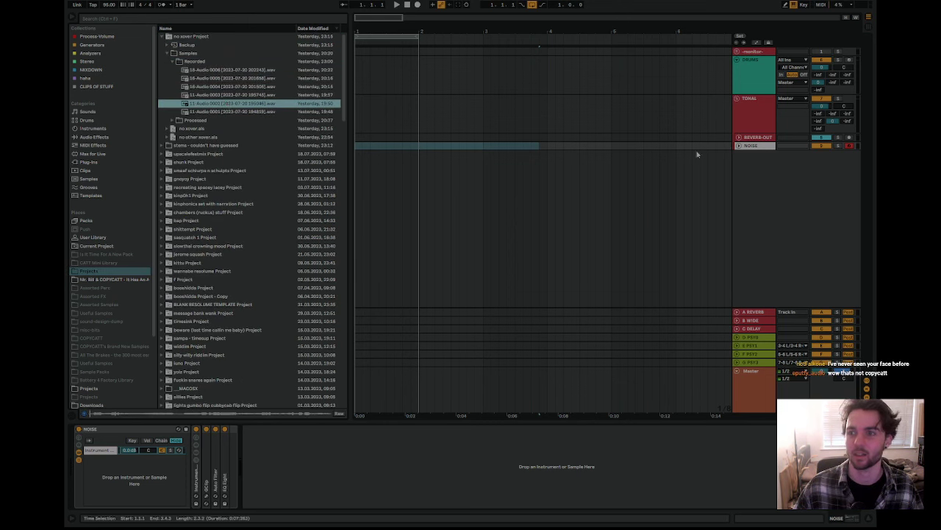
# Step: Audition the 11-Audio 0003 recording in the no sover Project's Recorded folder
pyautogui.click(766, 234)
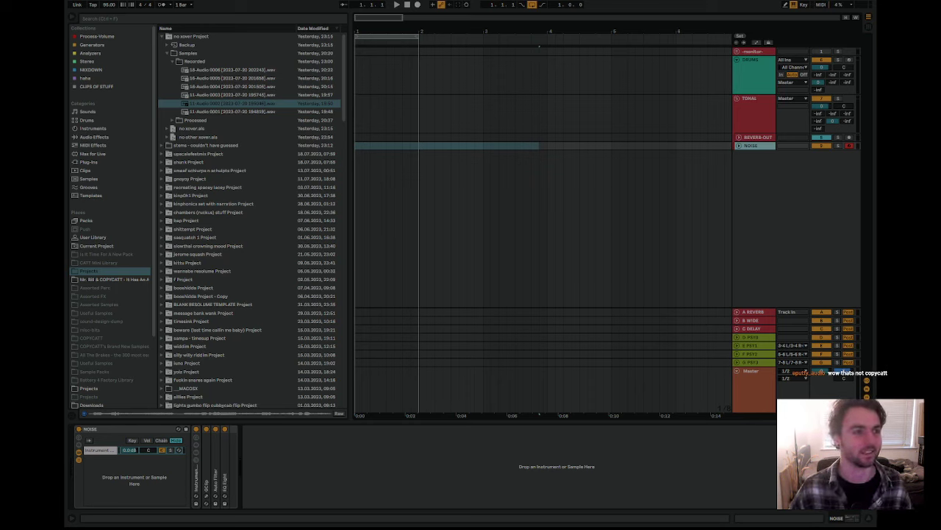
pyautogui.click(398, 175)
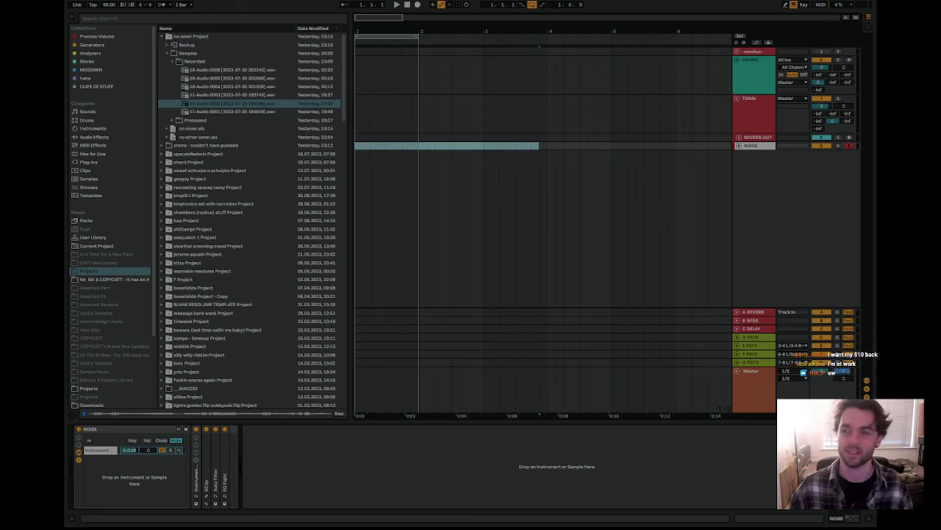
pyautogui.click(220, 220)
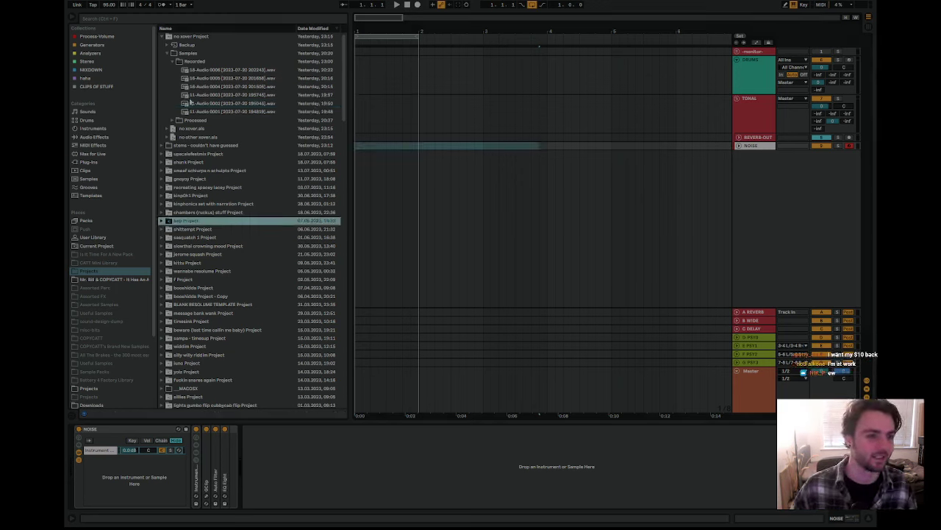
pyautogui.click(195, 88)
pyautogui.click(204, 97)
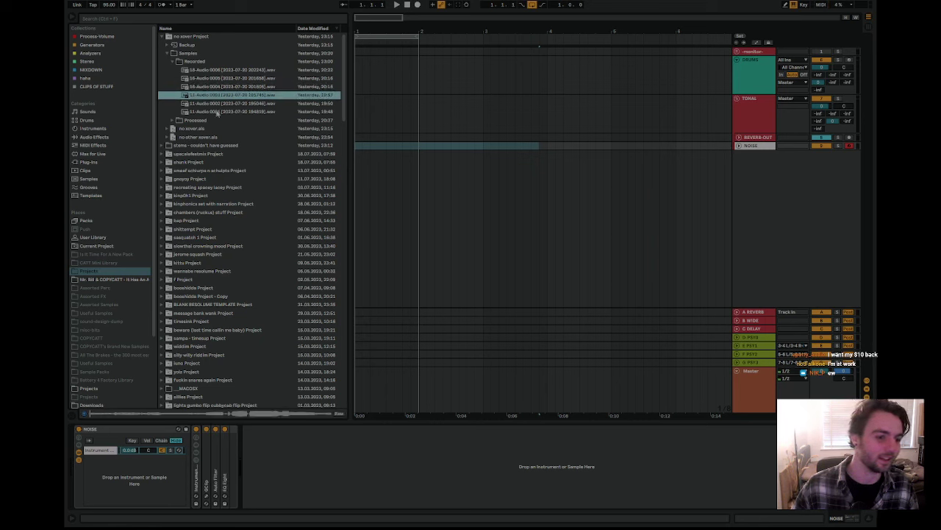
# Step: Leave the current set for the project containing the couldnthaveguessed stems clip, and narrow the browser to widen the arrangement
pyautogui.click(403, 116)
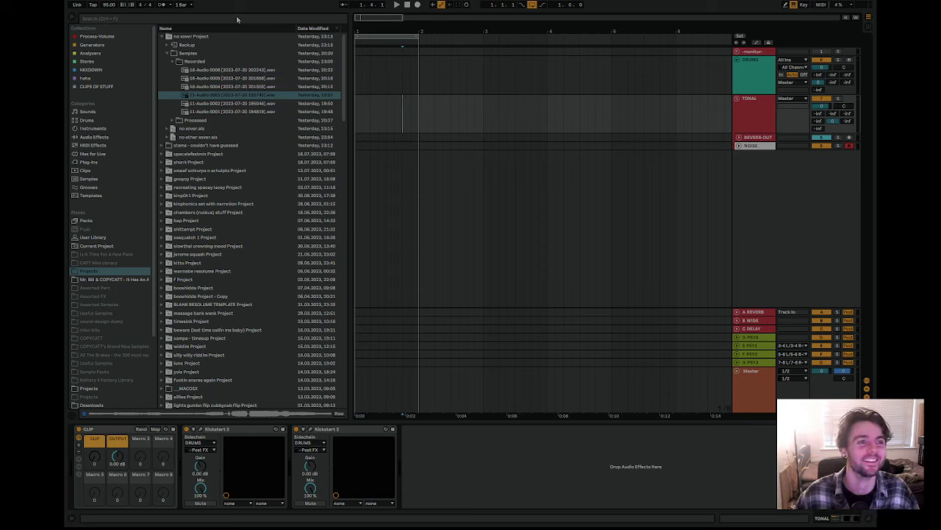
pyautogui.hotkey('ctrl', 'n')
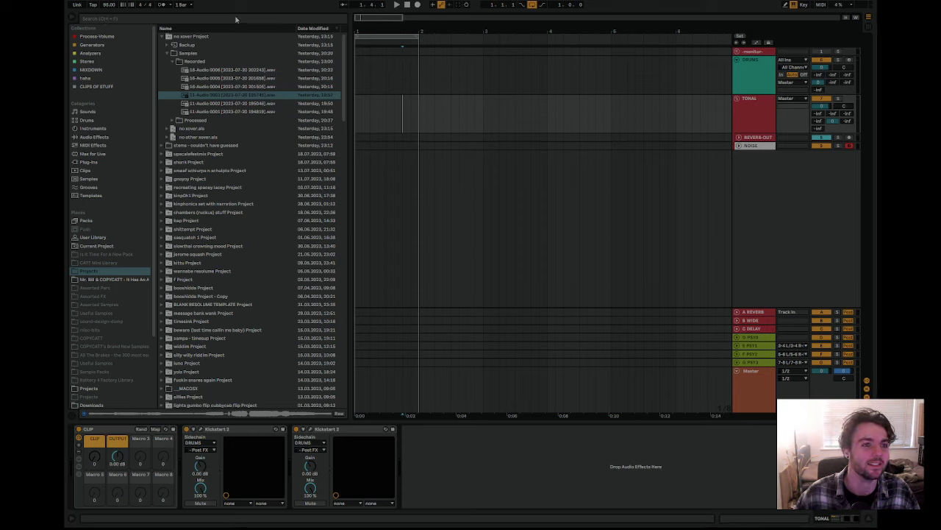
pyautogui.click(346, 229)
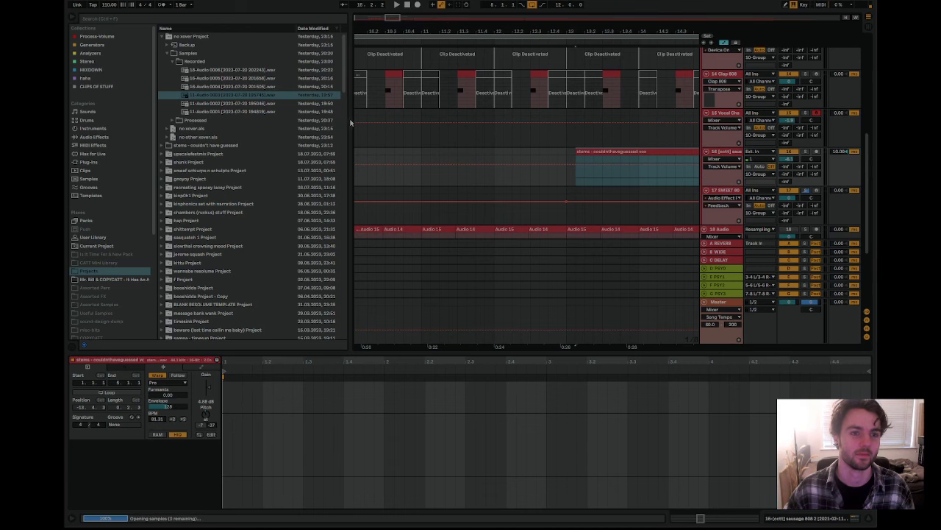
pyautogui.moveTo(351, 124); pyautogui.dragTo(314, 124)
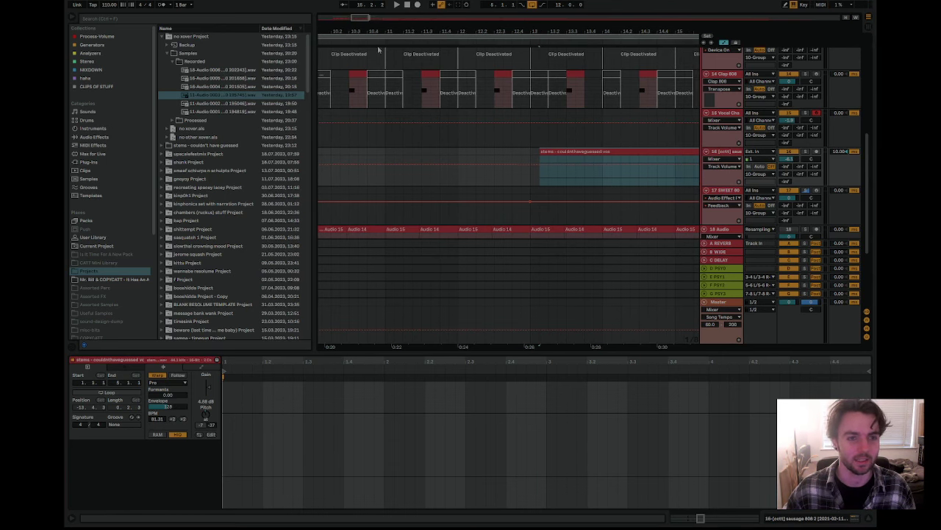
# Step: Inspect the sausage 808 2 audio clip at bar 5 and play the arrangement from there
pyautogui.moveTo(378, 32); pyautogui.dragTo(530, 9)
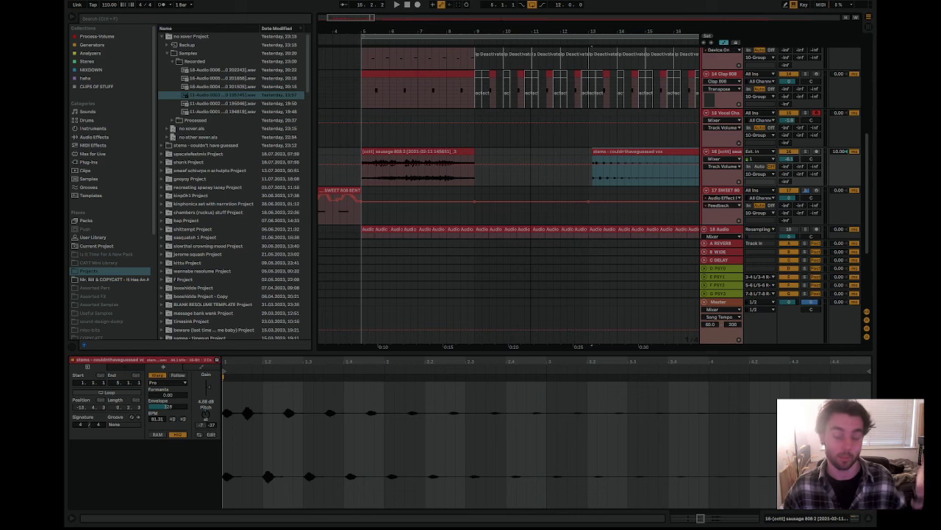
pyautogui.click(412, 152)
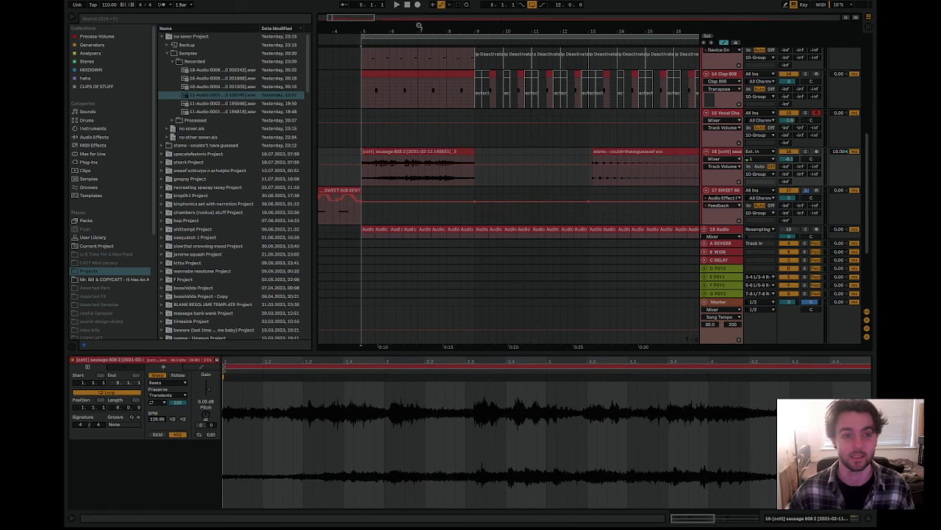
pyautogui.hscroll(-3, 412, 33)
pyautogui.press('space')
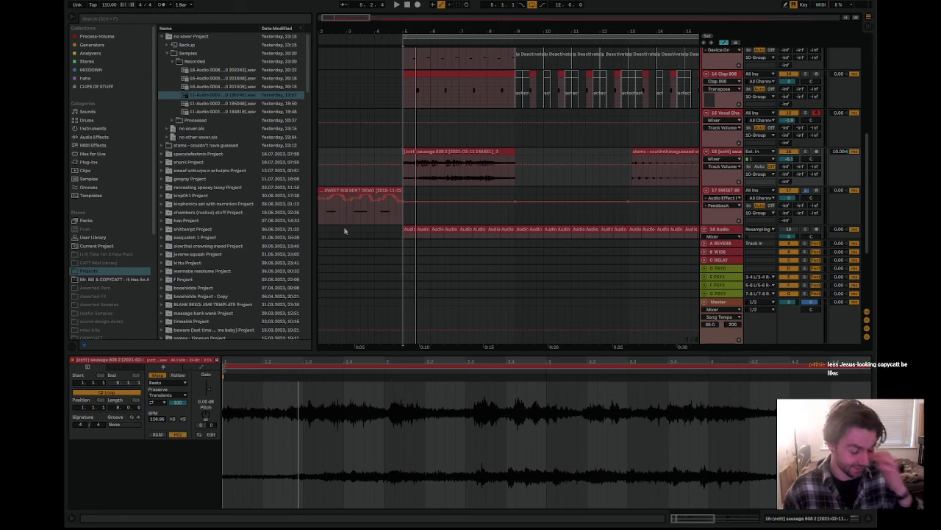
# Step: Open the 67 BPM project that contains the SWEET 808 BENT DEMO clips and the blue Vox track
pyautogui.click(501, 191)
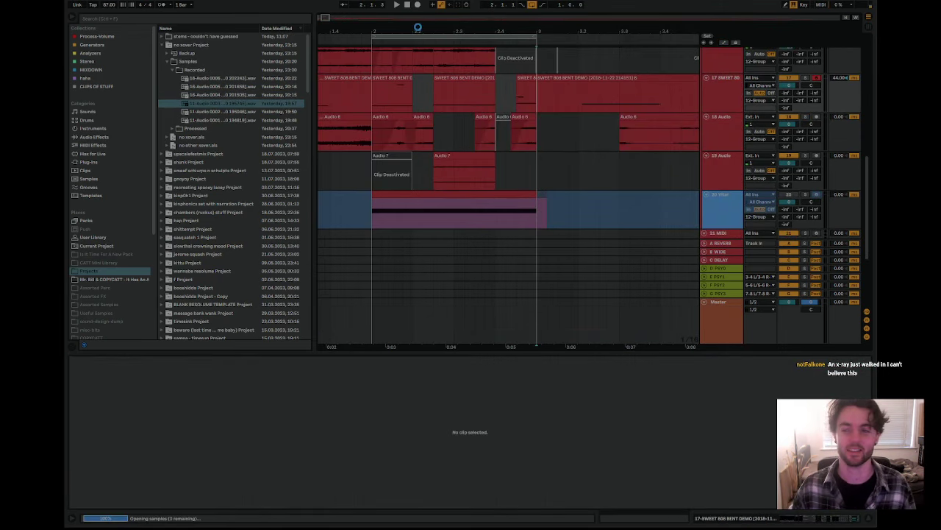
pyautogui.moveTo(415, 30); pyautogui.dragTo(431, 17)
pyautogui.click(377, 167)
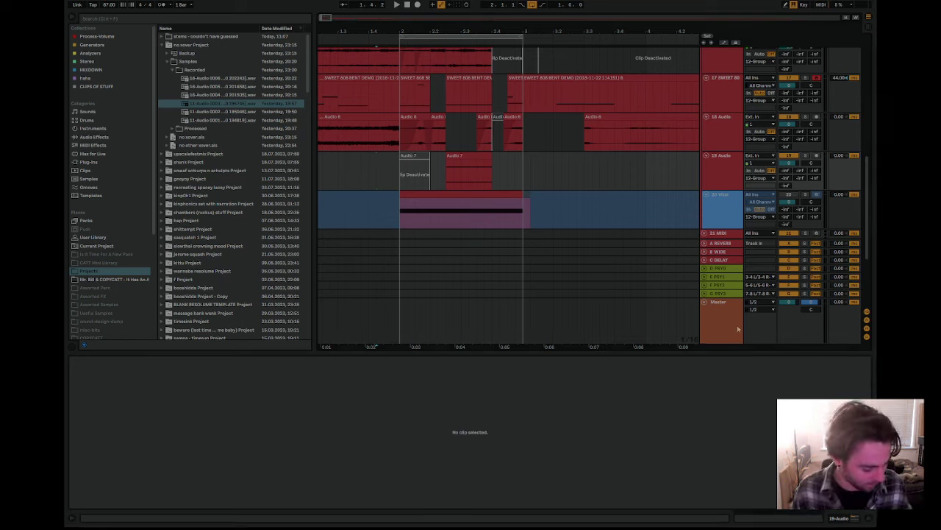
# Step: Play the arrangement from 1.4.1 through the section starting at bar 2, then stop playback
pyautogui.click(369, 171)
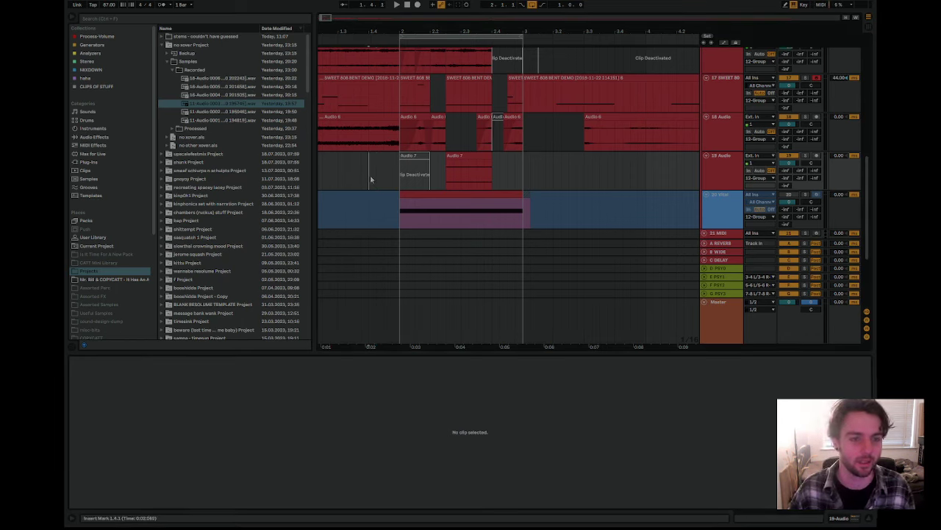
pyautogui.press('space')
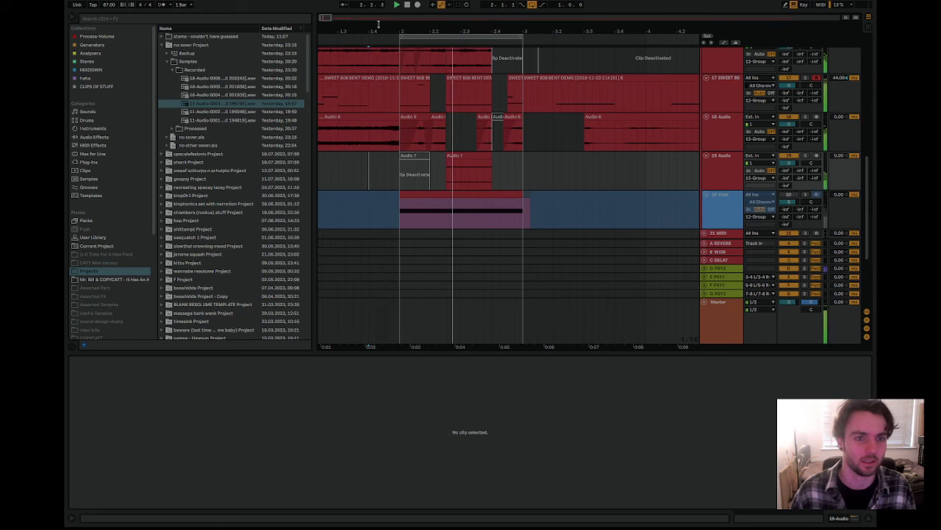
pyautogui.moveTo(383, 25); pyautogui.dragTo(416, 26)
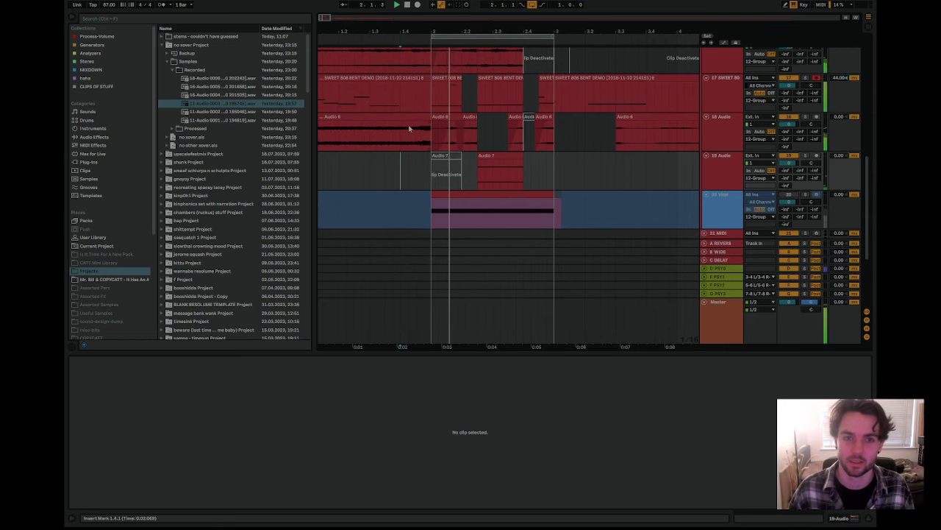
pyautogui.press('space')
pyautogui.moveTo(461, 29); pyautogui.dragTo(447, 29)
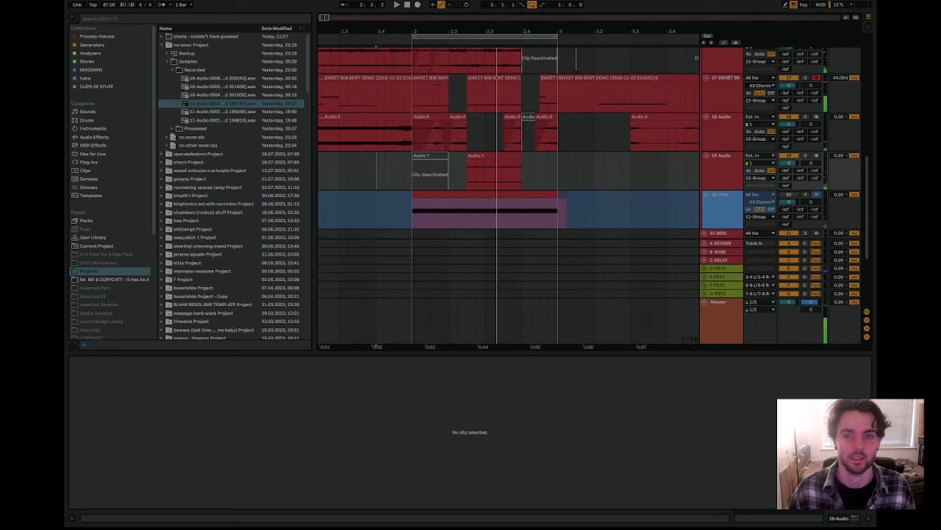
# Step: Solo the 17 SWEET 808 track and play its MIDI clip from bar 2 to hear the bass alone
pyautogui.click(737, 111)
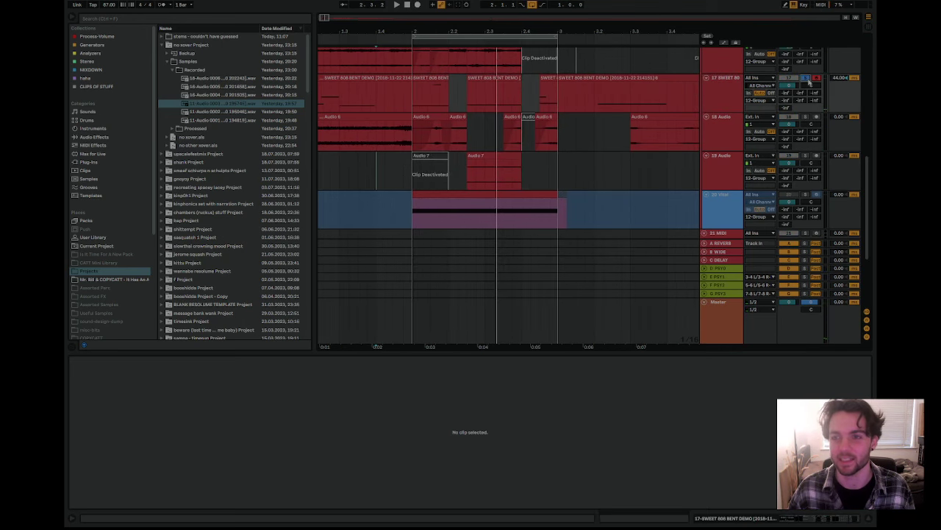
pyautogui.moveTo(432, 25)
pyautogui.mouseDown()
pyautogui.moveTo(433, 55)
pyautogui.moveTo(427, 27)
pyautogui.mouseUp()
pyautogui.click(389, 109)
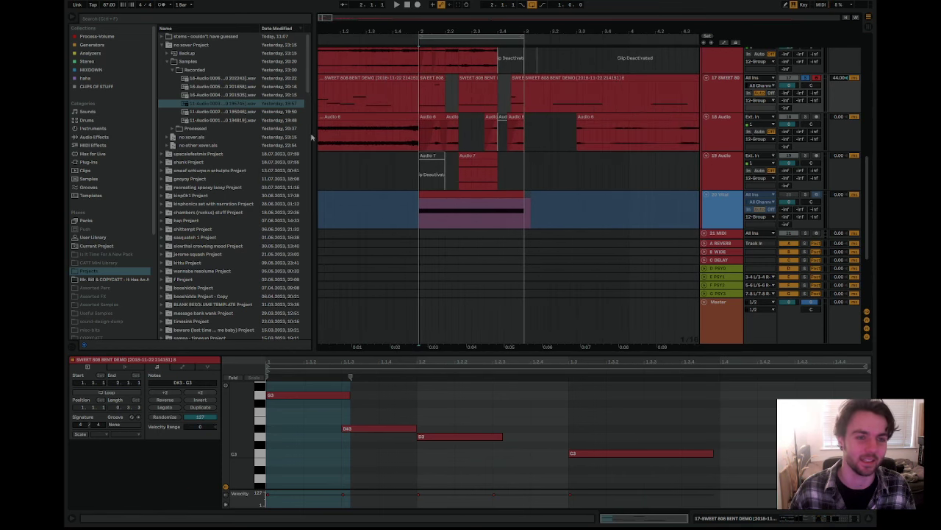
pyautogui.moveTo(312, 138); pyautogui.dragTo(280, 137)
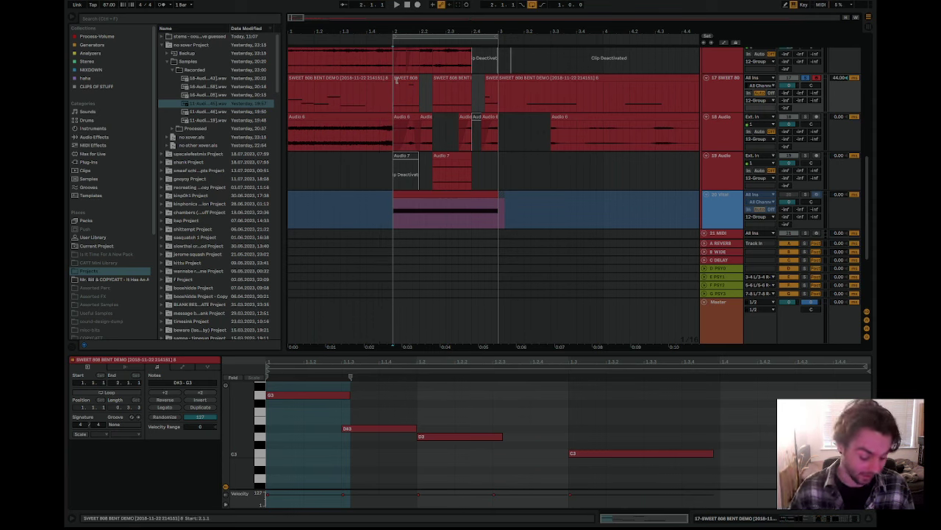
pyautogui.press('space')
pyautogui.moveTo(393, 31); pyautogui.dragTo(393, 40)
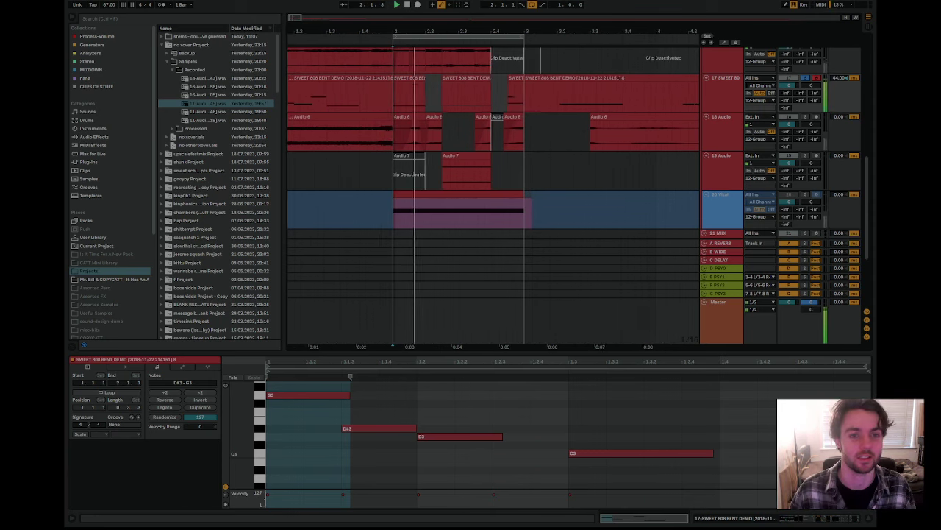
# Step: Show the SWEET 808 track's devices and play test notes from the computer keyboard in the C3 to D4 octave
pyautogui.click(714, 109)
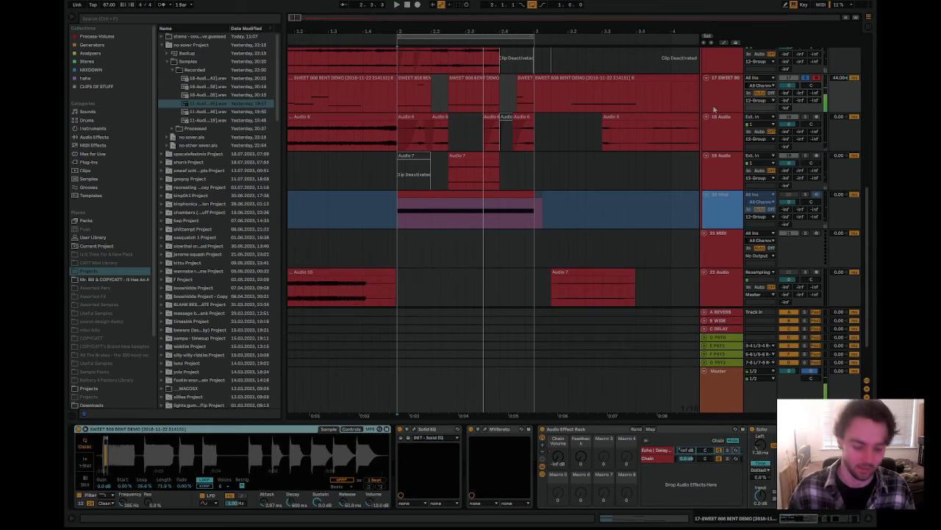
pyautogui.press('m')
pyautogui.press('a')
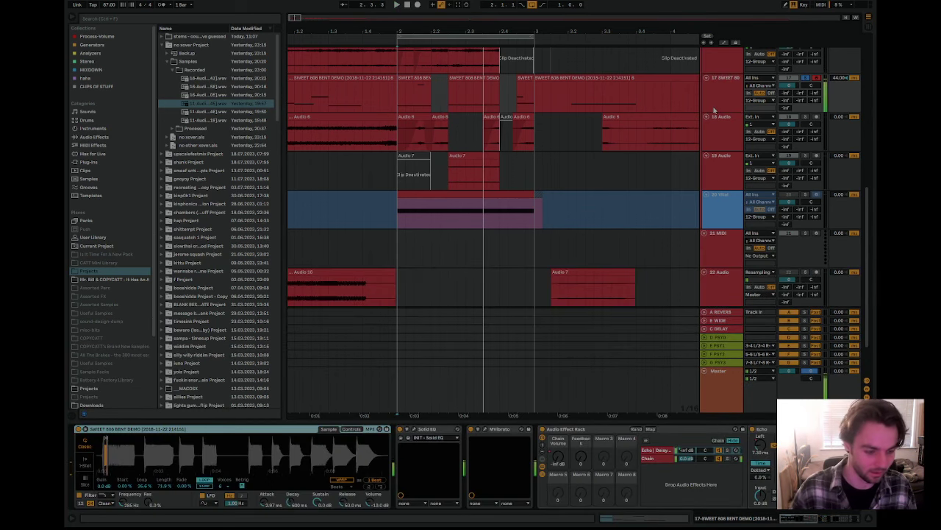
pyautogui.press('x')
pyautogui.press('z')
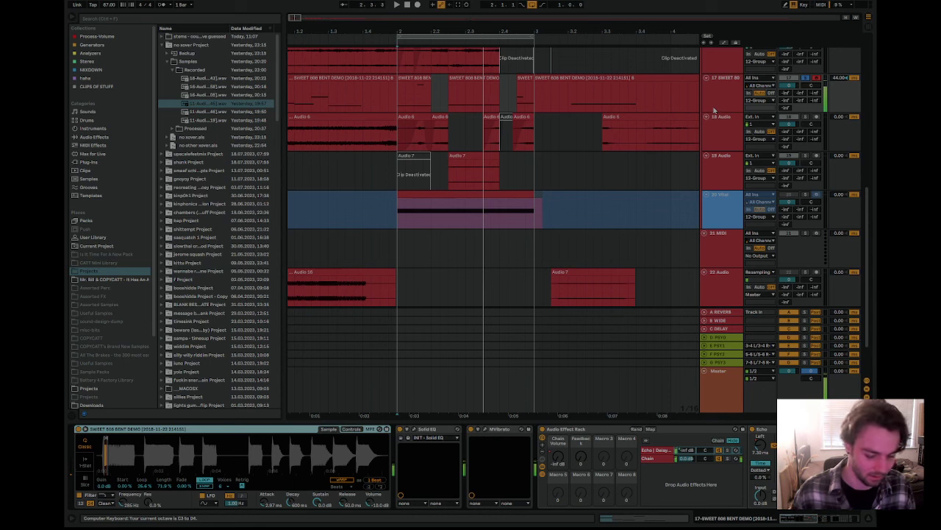
# Step: Examine the looped waveform cycles of the SWEET 808 sample up close while sounding a test note
pyautogui.moveTo(110, 460); pyautogui.dragTo(161, 471)
pyautogui.moveTo(200, 441); pyautogui.dragTo(227, 462)
pyautogui.press('a')
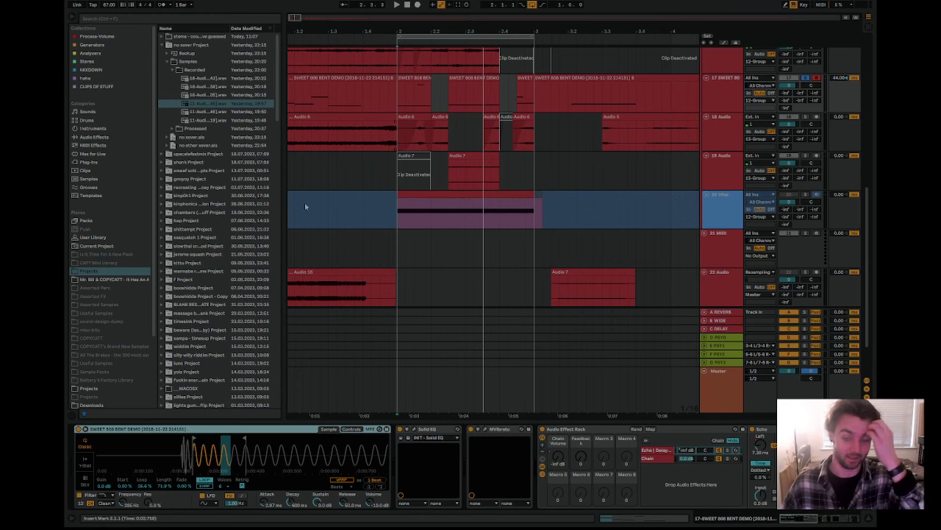
pyautogui.click(395, 252)
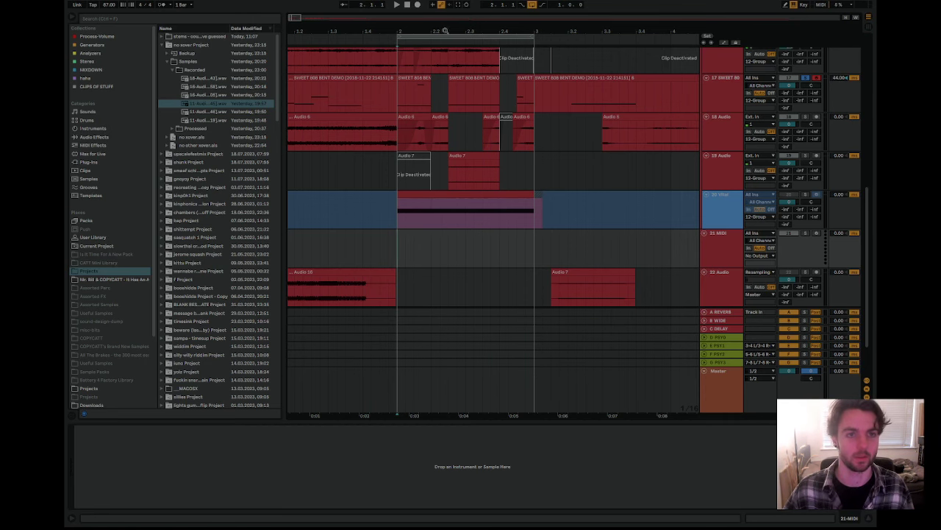
pyautogui.moveTo(445, 31); pyautogui.dragTo(219, 51)
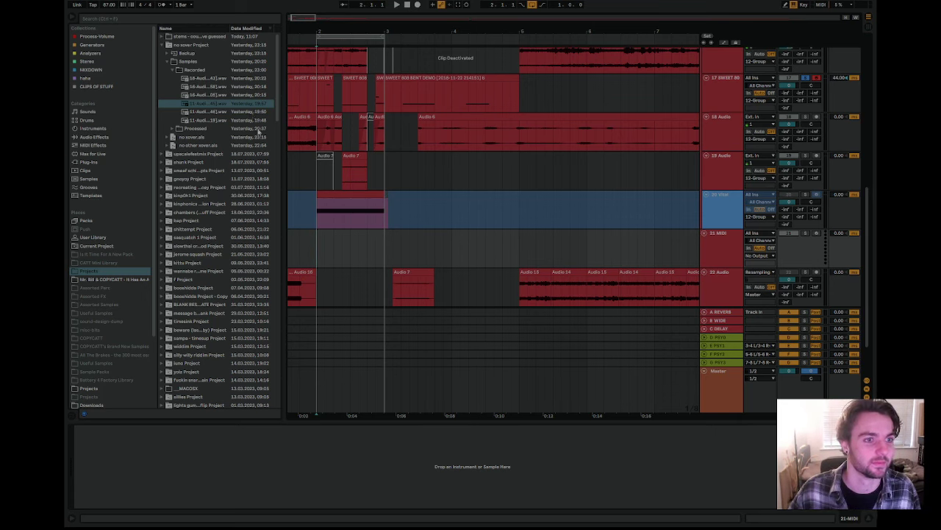
pyautogui.click(545, 236)
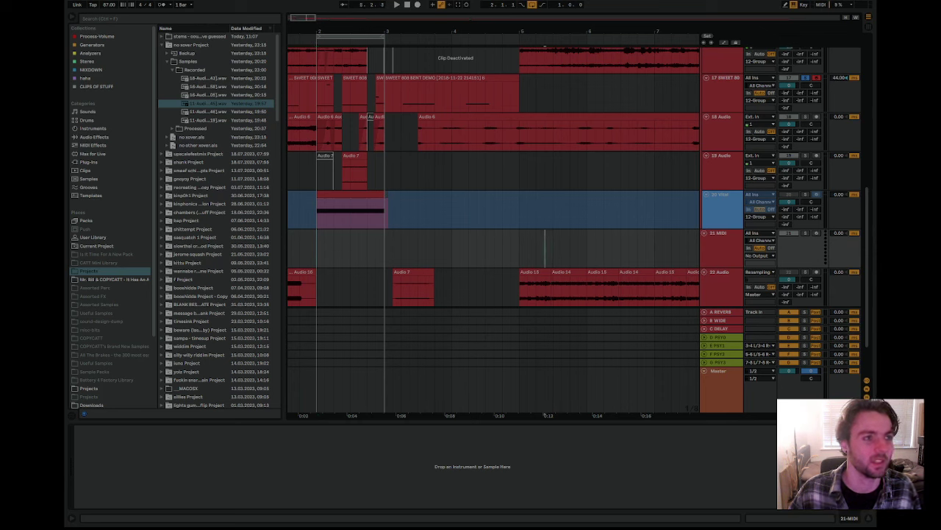
# Step: Start a new Live set in place of the current project and collapse its TONAL group track
pyautogui.click(79, 4)
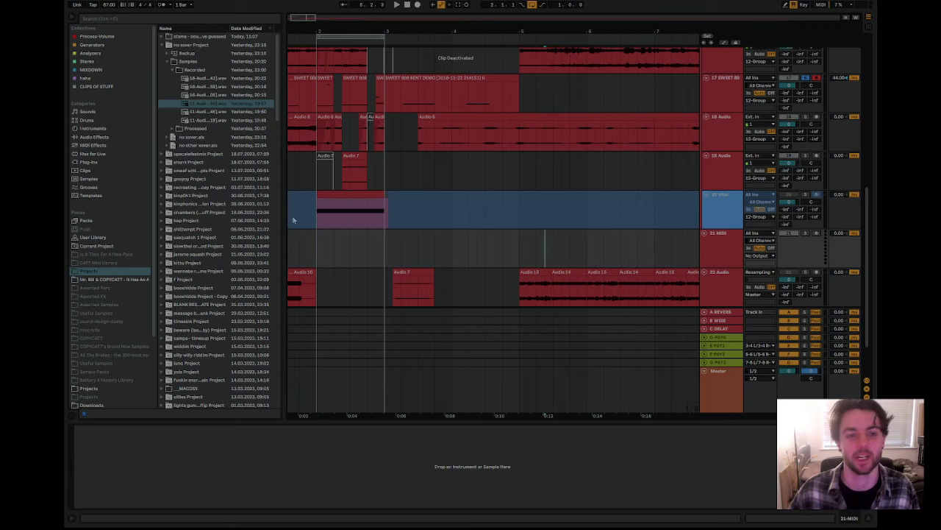
pyautogui.click(352, 228)
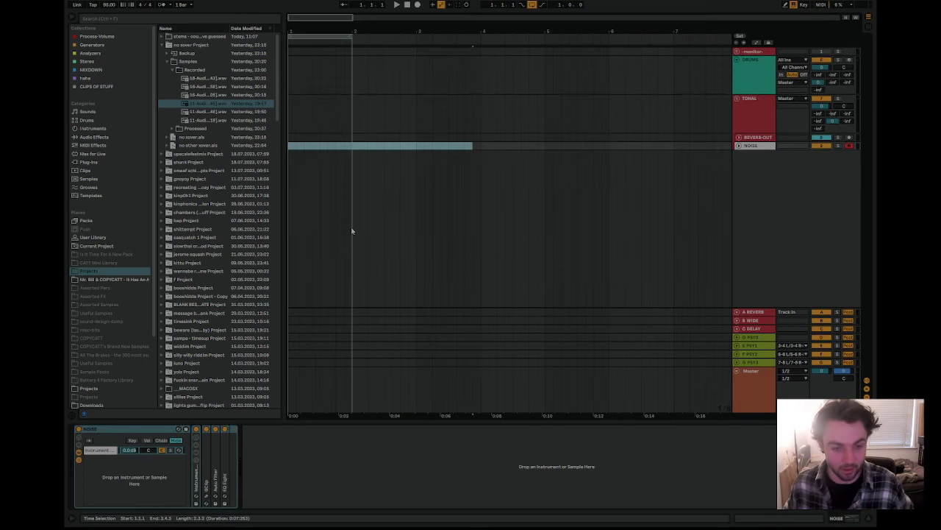
pyautogui.moveTo(299, 30); pyautogui.dragTo(299, 66)
pyautogui.click(748, 108)
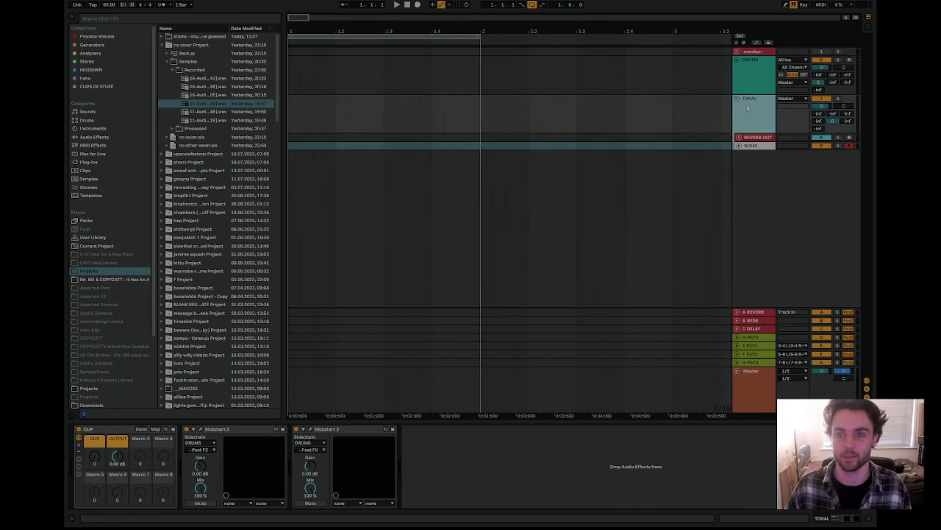
pyautogui.click(739, 101)
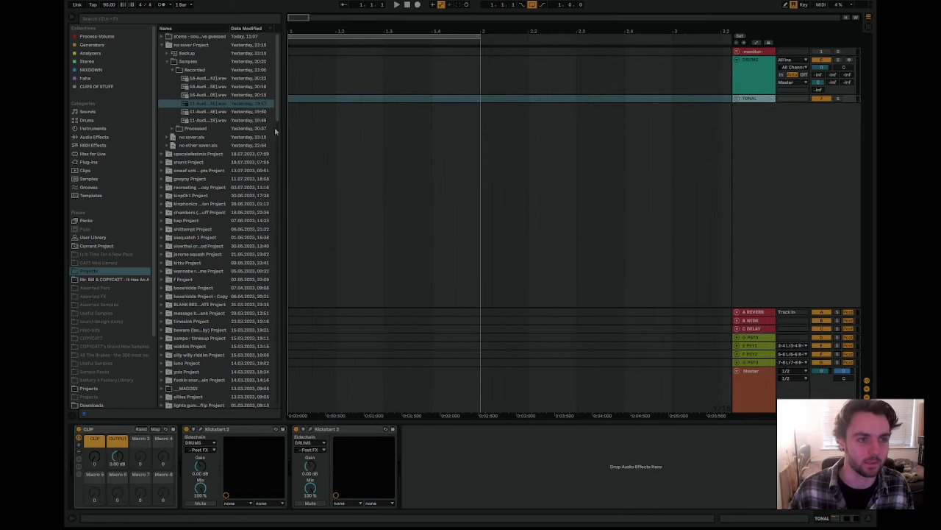
# Step: Select the Projects place in the browser and widen the browser so the full file names fit
pyautogui.moveTo(286, 123)
pyautogui.mouseDown()
pyautogui.moveTo(346, 126)
pyautogui.moveTo(292, 123)
pyautogui.mouseUp()
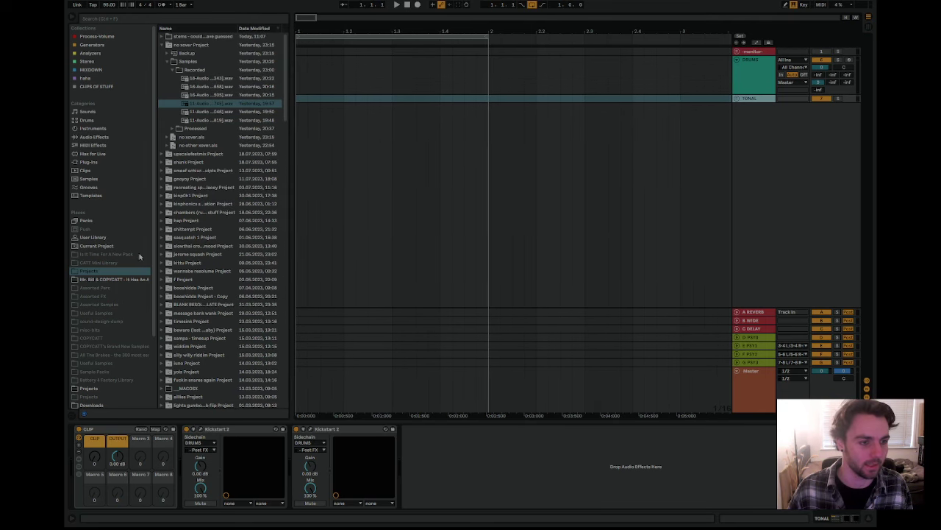
pyautogui.click(91, 271)
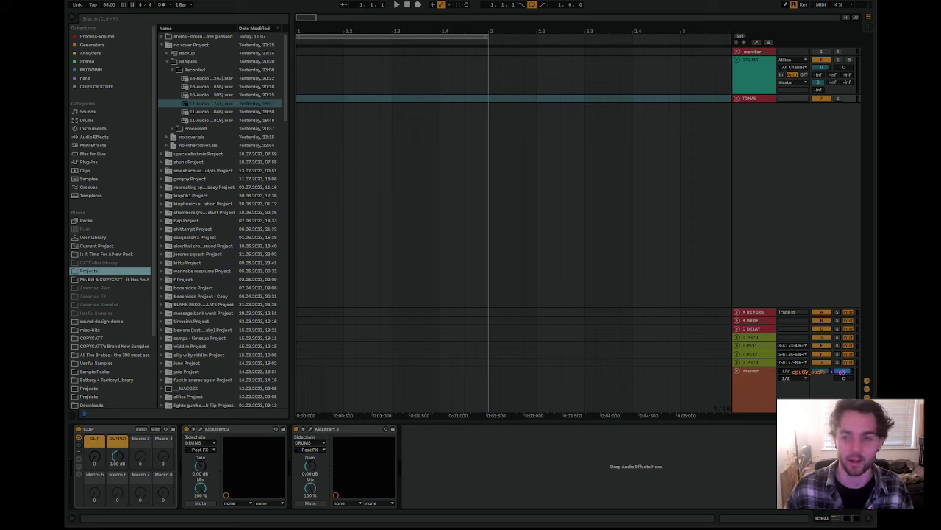
pyautogui.click(436, 472)
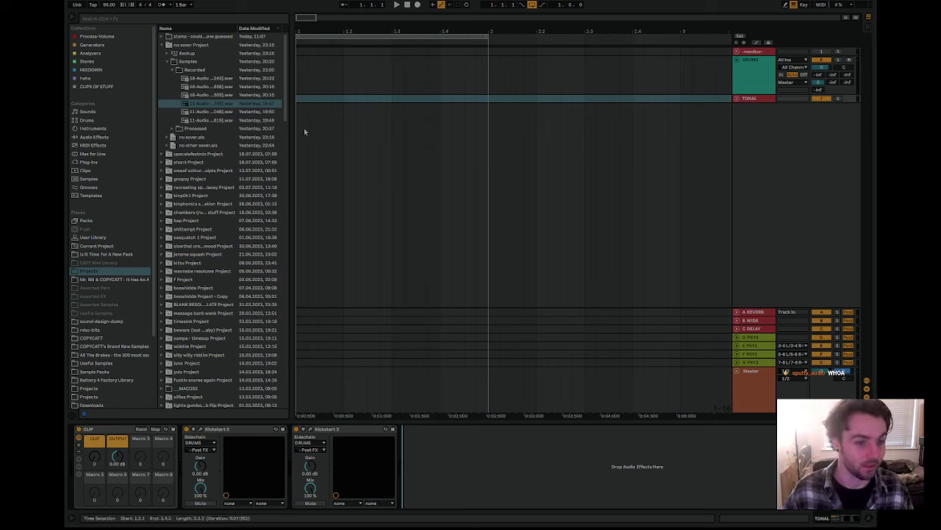
pyautogui.moveTo(294, 137); pyautogui.dragTo(332, 132)
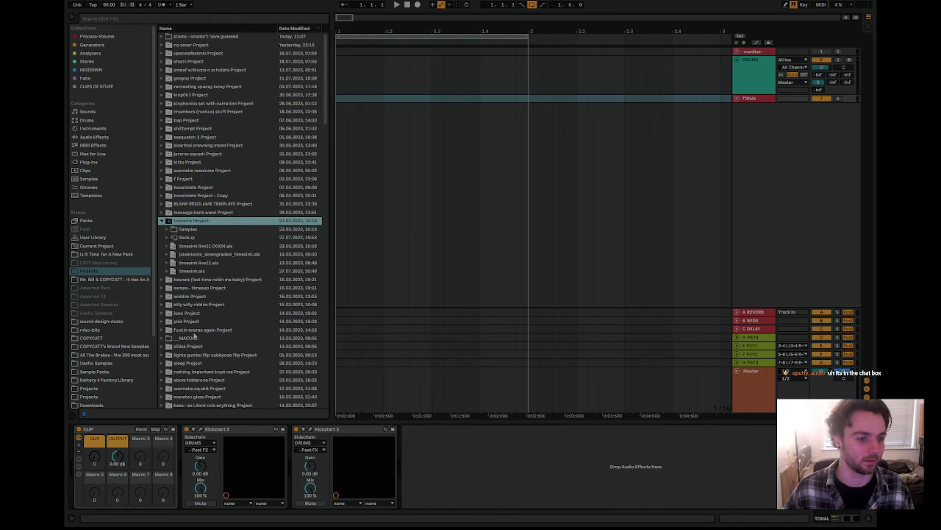
# Step: Look through the project folders and open the Recorded samples folder inside "booshidda Project - Copy"
pyautogui.click(163, 321)
pyautogui.click(167, 212)
pyautogui.click(167, 204)
pyautogui.click(168, 196)
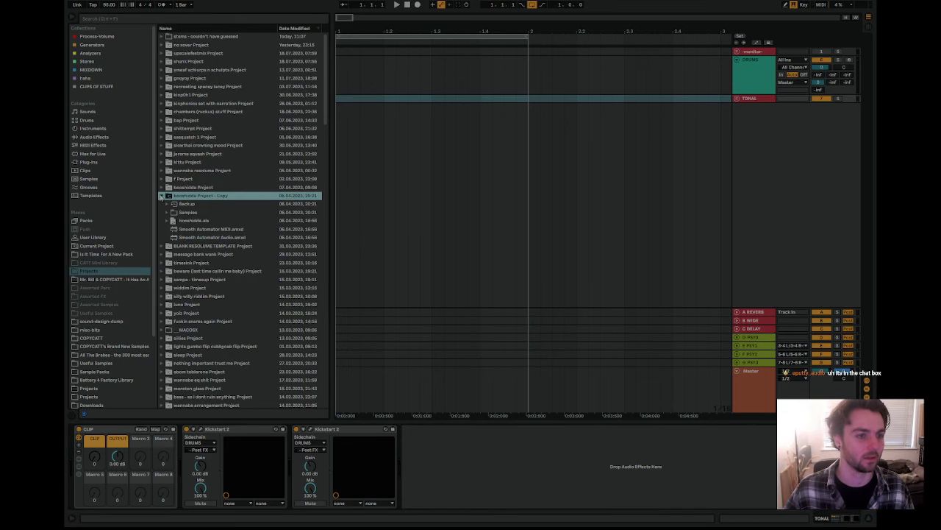
pyautogui.click(171, 212)
pyautogui.click(177, 220)
# Step: Audition successive recordings in the Recorded folder, from the 9-Audio 0001 take through the 5-Audio 0002 take
pyautogui.click(228, 245)
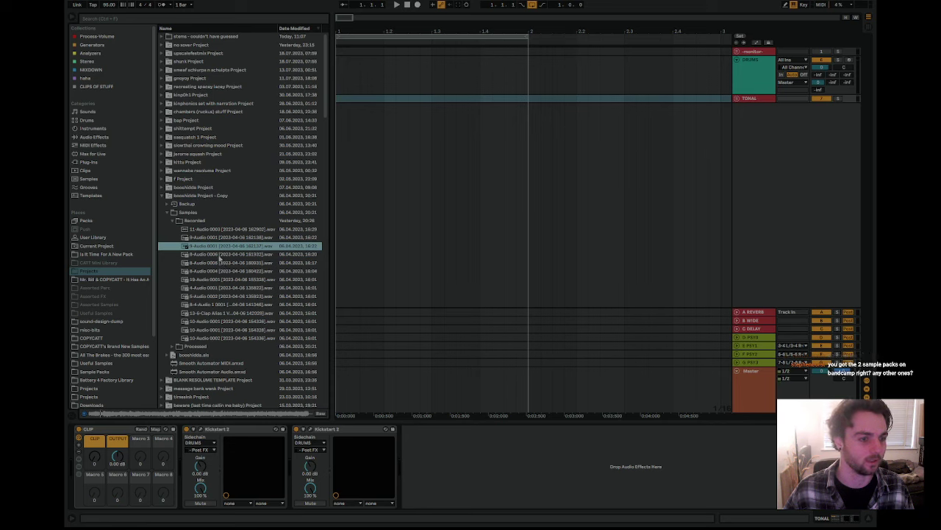
pyautogui.click(219, 255)
pyautogui.click(219, 261)
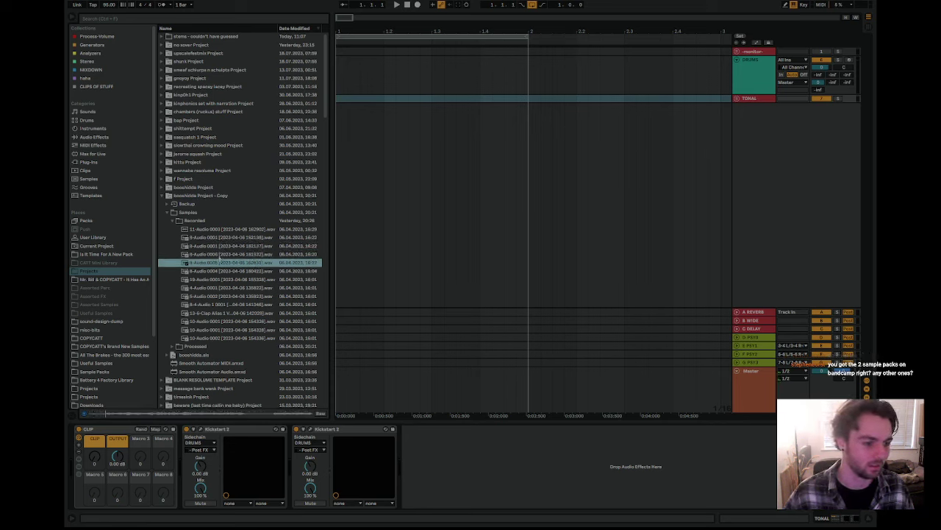
pyautogui.click(225, 272)
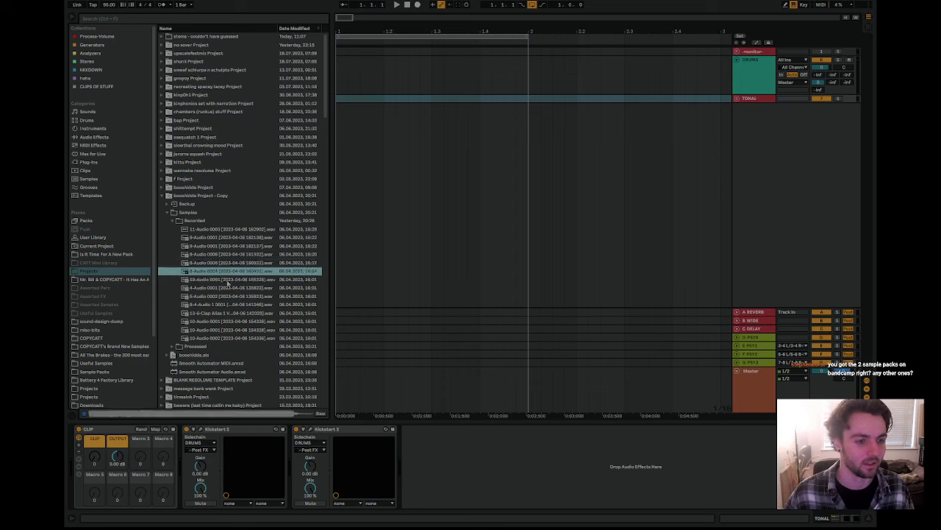
pyautogui.click(230, 280)
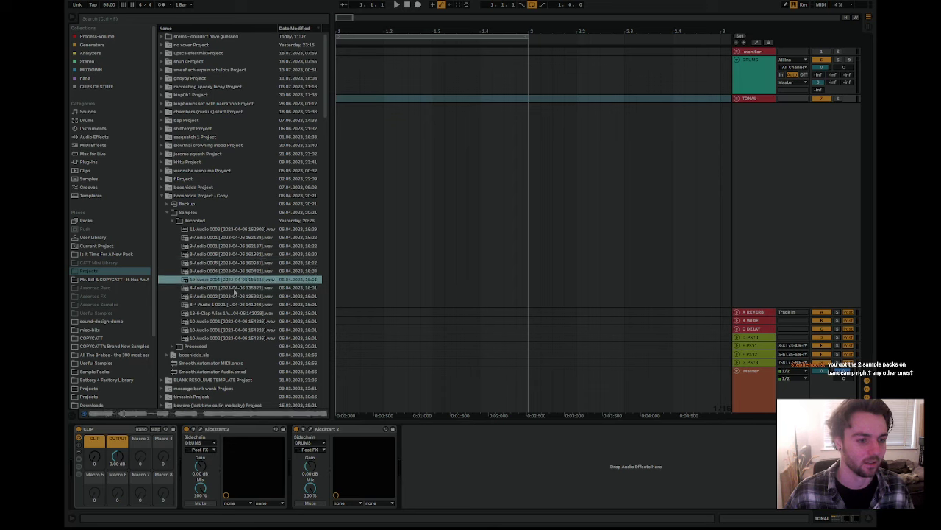
pyautogui.click(236, 290)
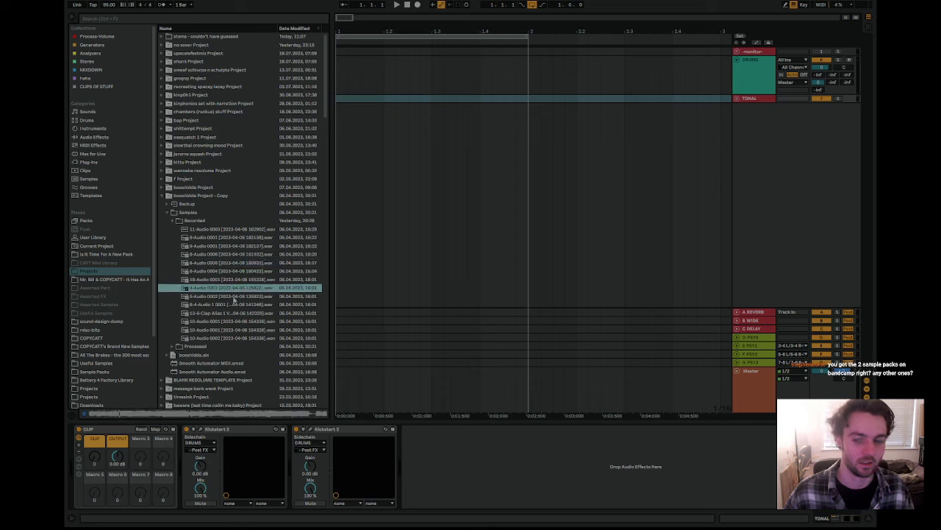
pyautogui.click(234, 297)
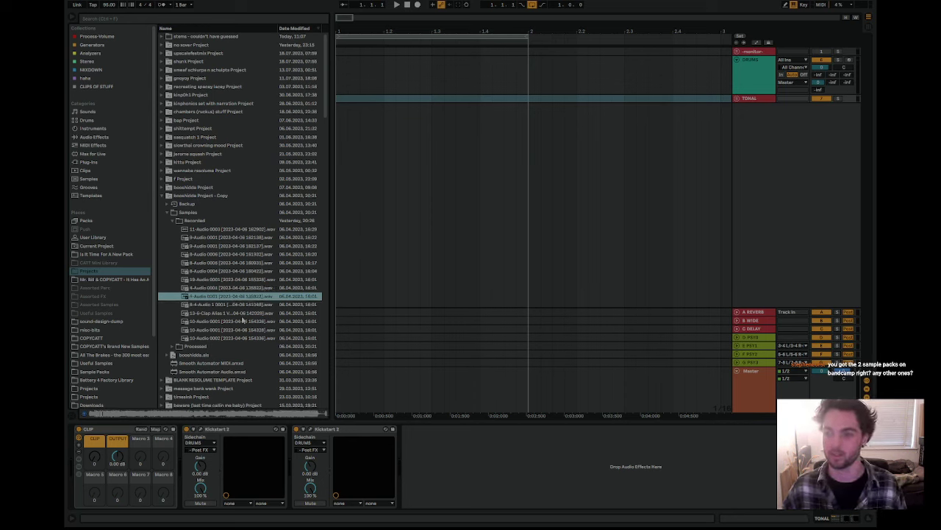
pyautogui.click(583, 484)
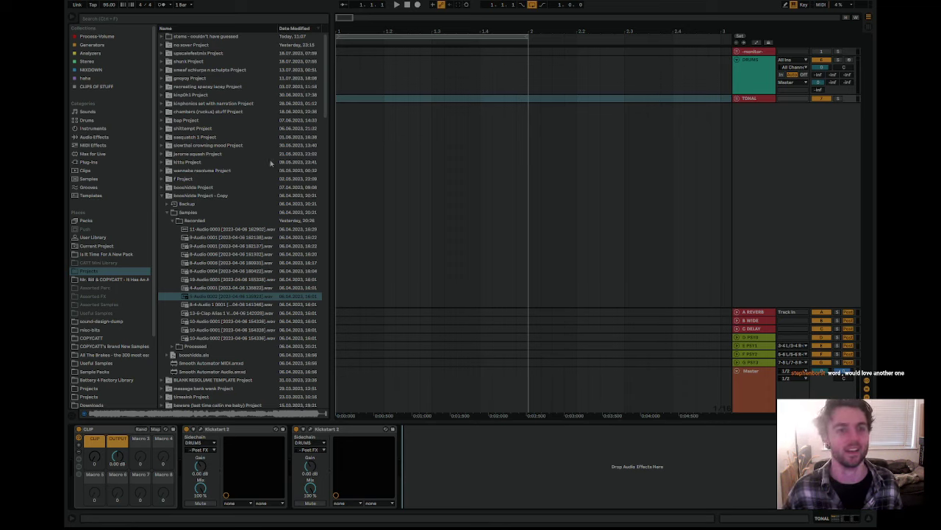
# Step: Look through the CATT Mini Library folder in booshidda Project down to the catt-smpl subfolder, with both booshidda projects collapsed at the end
pyautogui.click(162, 199)
pyautogui.click(162, 188)
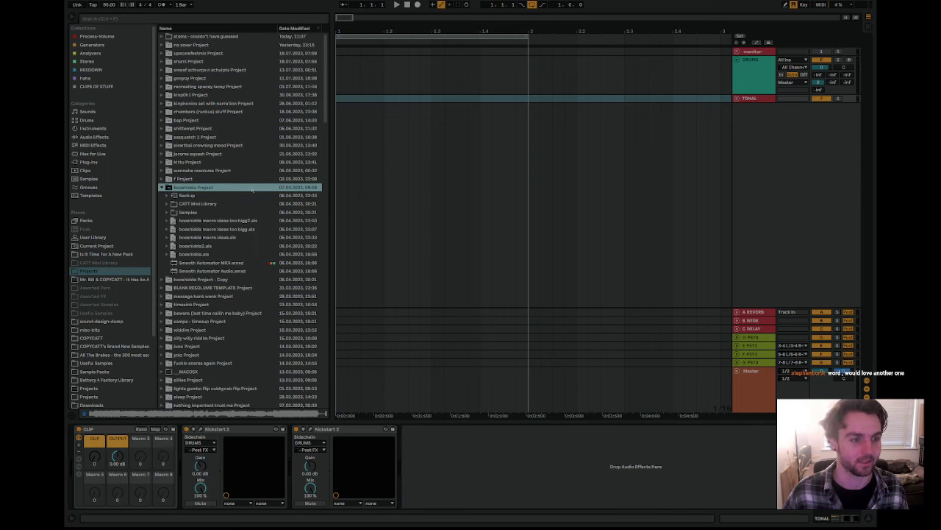
pyautogui.click(168, 204)
pyautogui.click(173, 212)
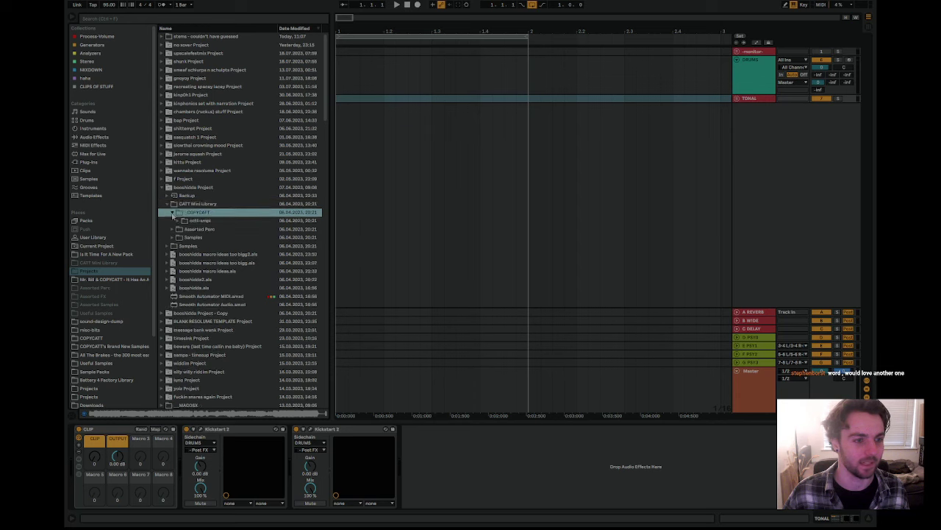
pyautogui.click(180, 220)
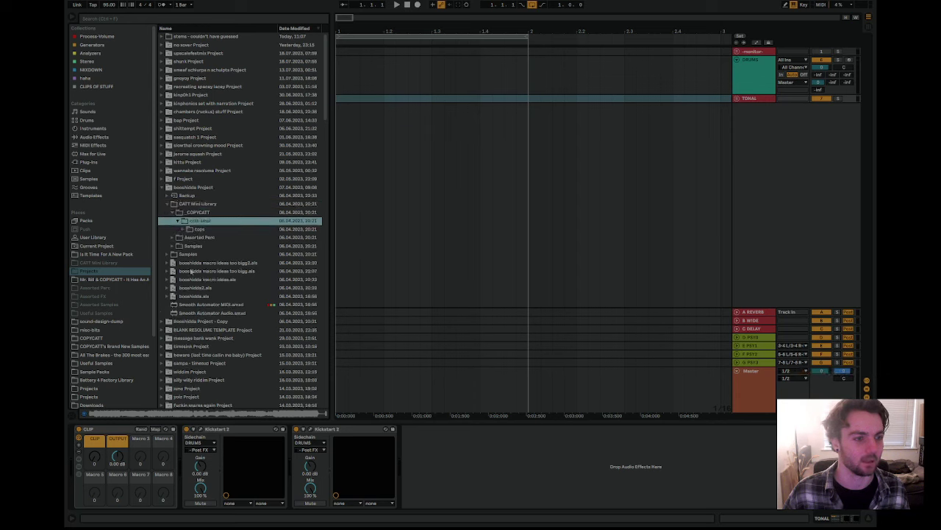
pyautogui.click(162, 190)
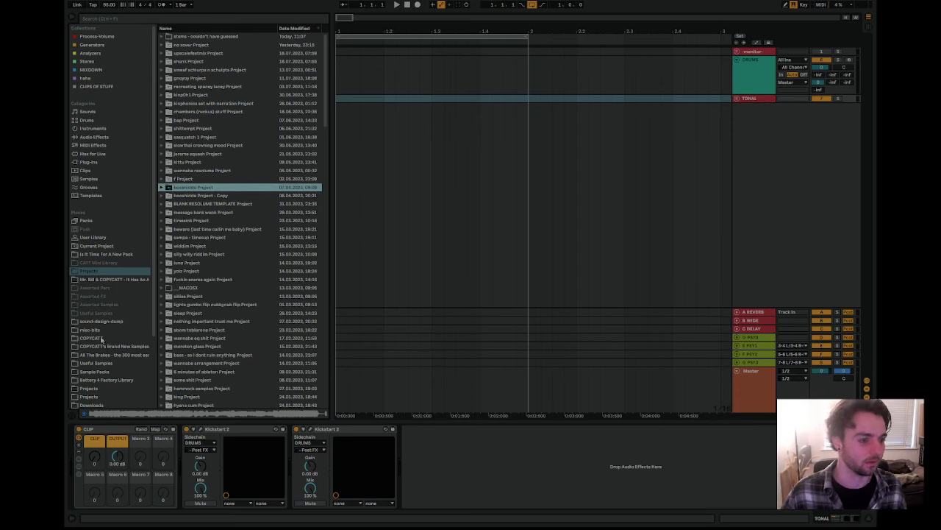
# Step: Open the bass folder of catt-smpl from the COPYCATT place, under CATT Mini Library and _COPYCATT
pyautogui.click(103, 338)
pyautogui.click(161, 70)
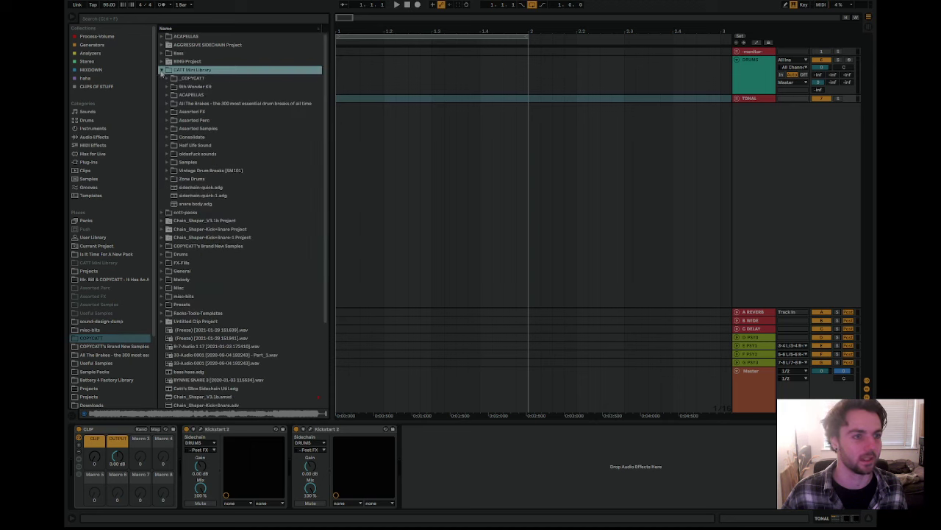
pyautogui.click(168, 78)
pyautogui.click(173, 86)
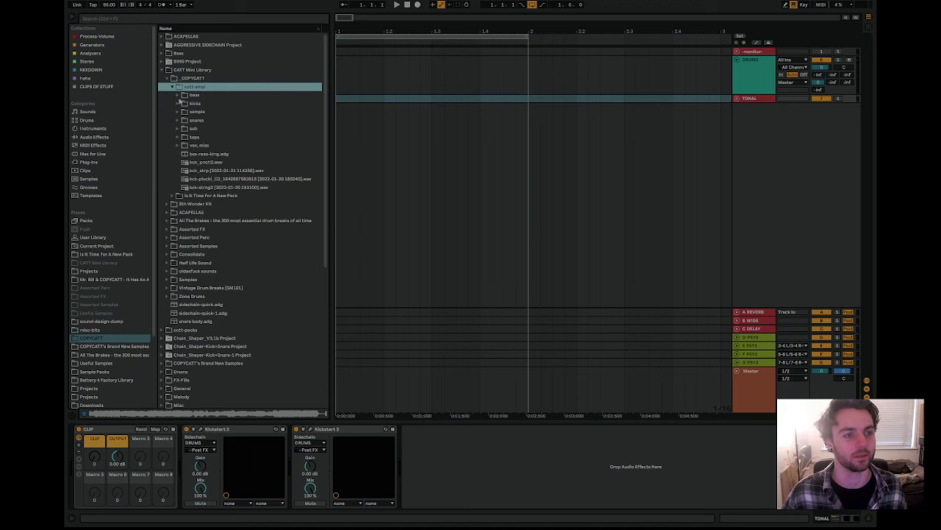
pyautogui.click(180, 96)
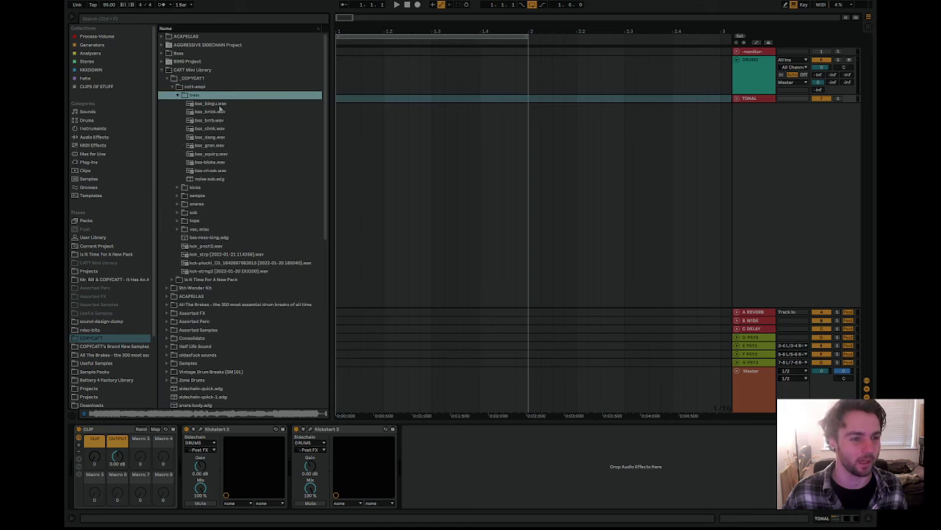
# Step: Audition the bass samples one after another from bss_bingu.wav to bss_squirp.wav
pyautogui.click(218, 105)
pyautogui.press('Down')
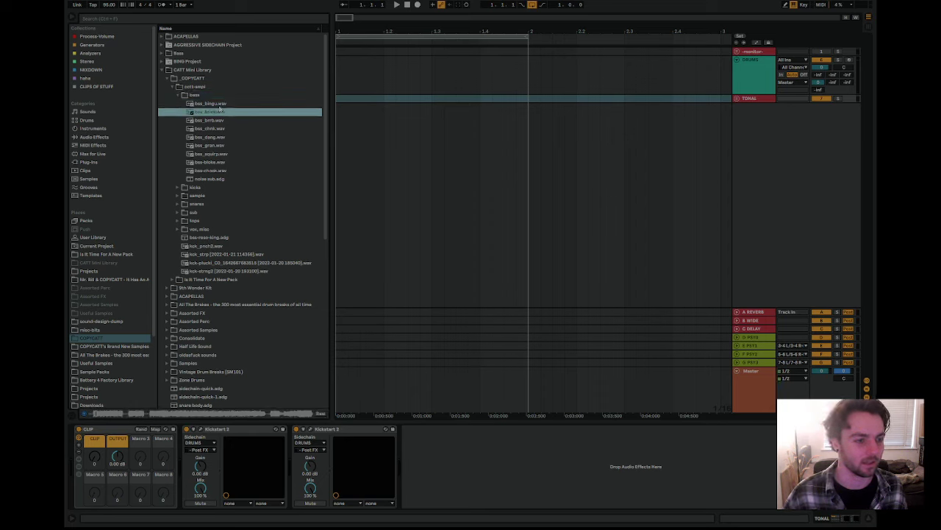
pyautogui.press('Down')
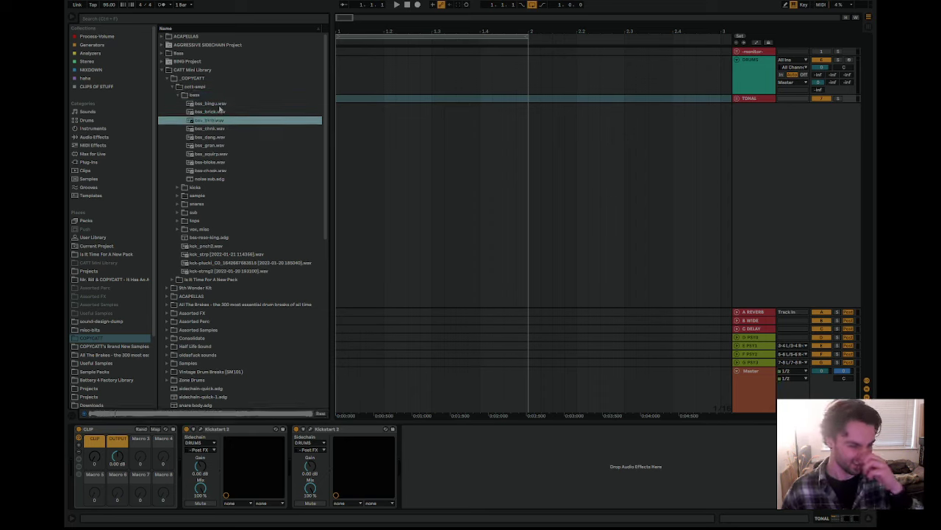
pyautogui.press('Down')
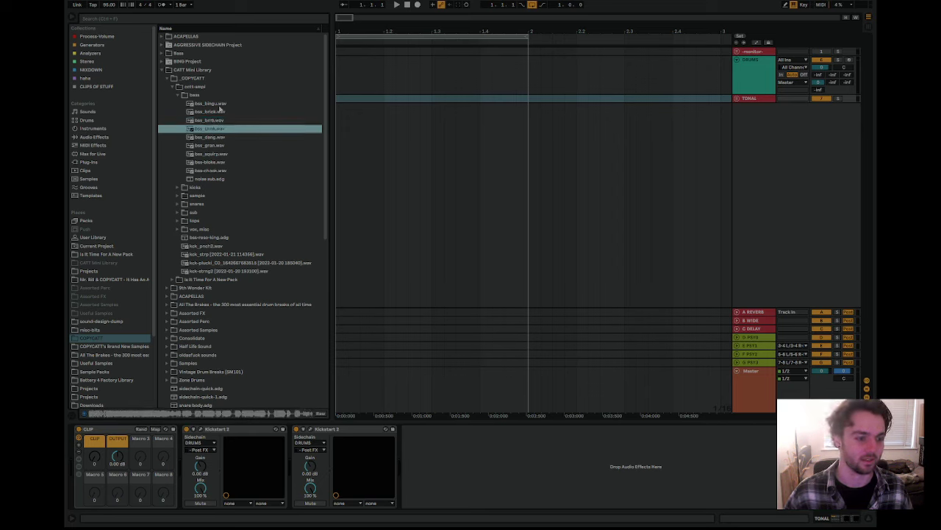
pyautogui.press('Down')
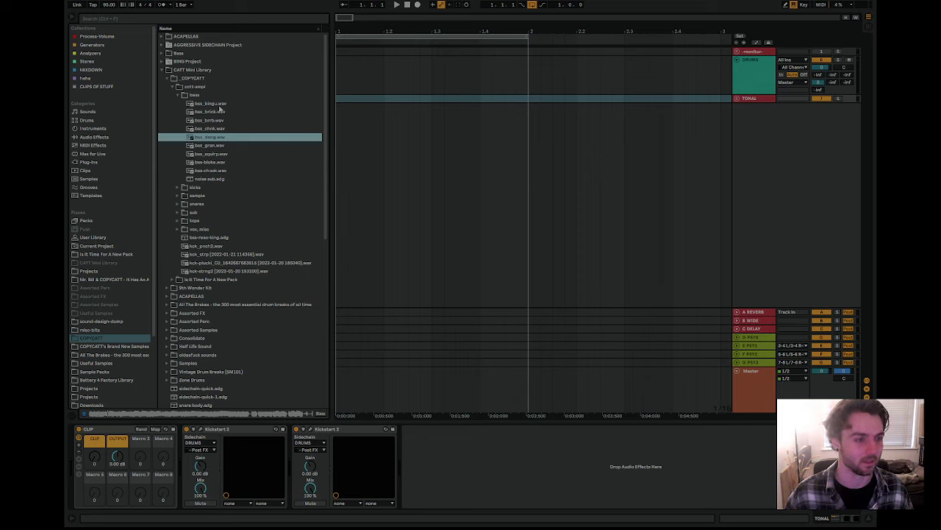
pyautogui.press('Down')
pyautogui.press('Down')
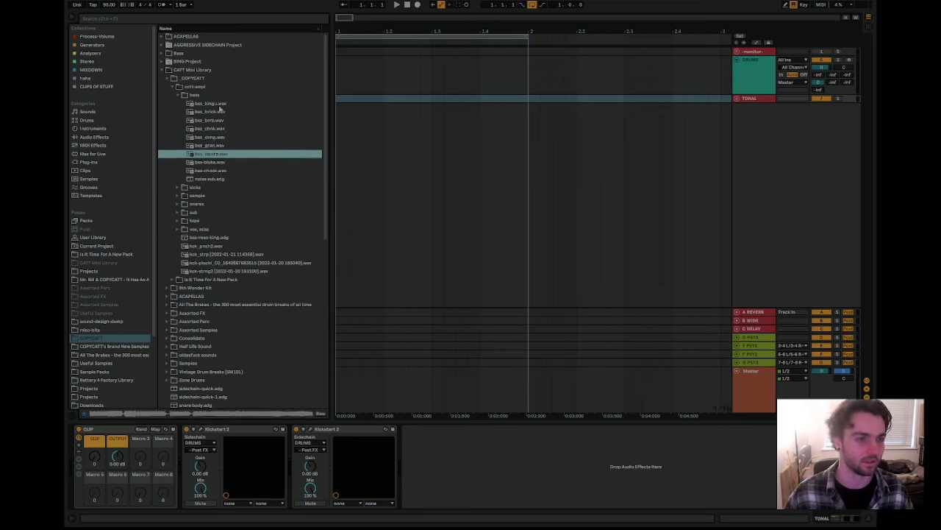
# Step: Audition the sample just before bss_squirp.wav again, followed by bss-bloke.wav and bss-chook.wav
pyautogui.click(214, 146)
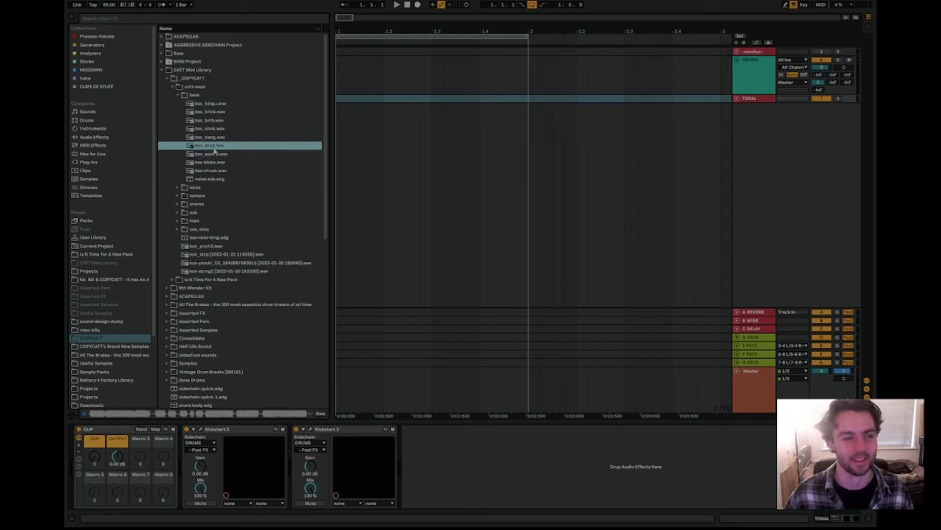
pyautogui.click(396, 140)
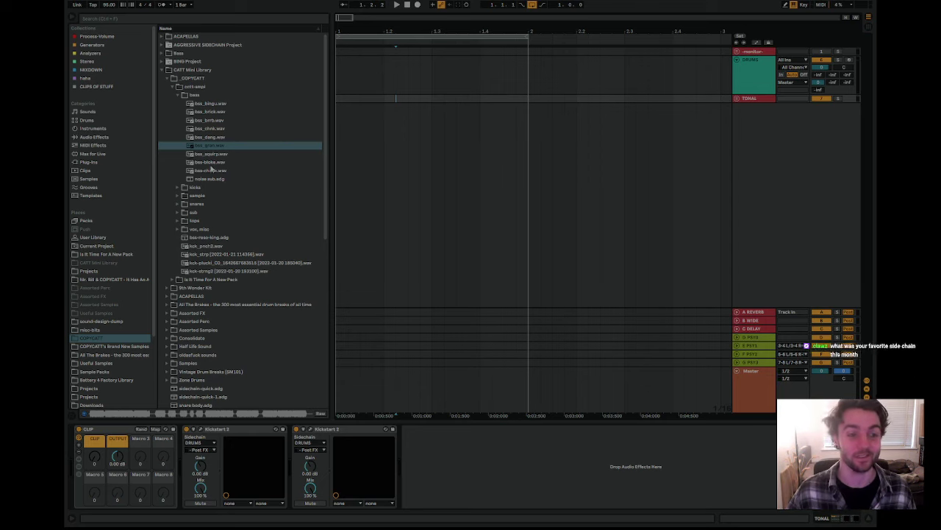
pyautogui.click(211, 164)
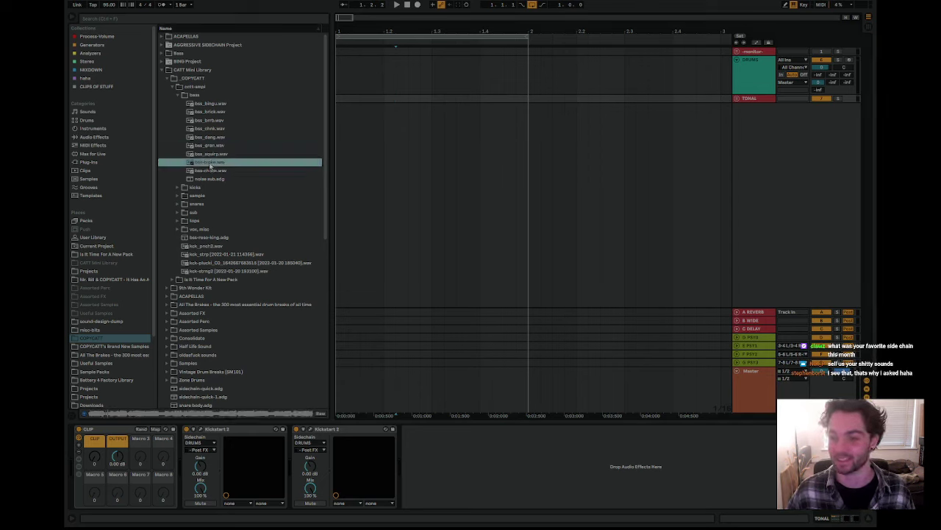
pyautogui.click(209, 171)
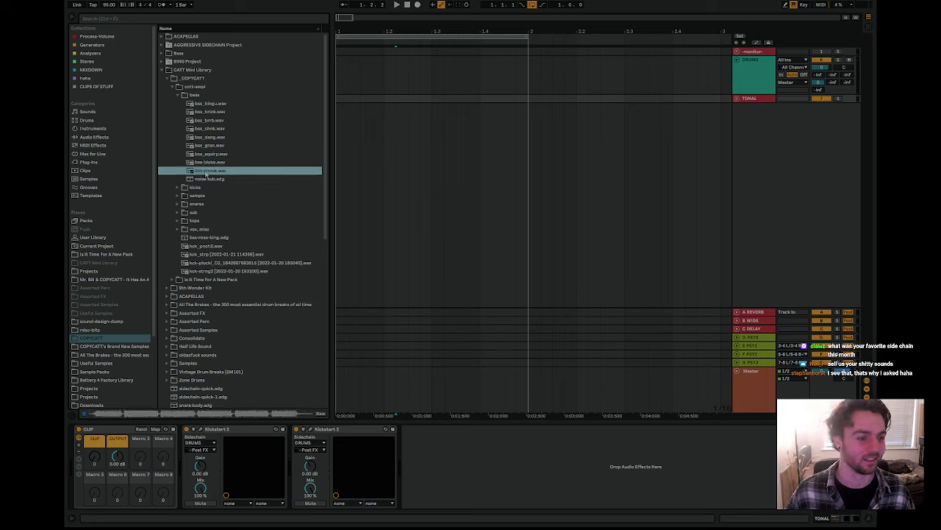
# Step: Collapse the bass folder, open the kicks folder and audition its kicks from kck_bds.wav down to the one above kck_fff.wav
pyautogui.click(178, 96)
pyautogui.click(178, 103)
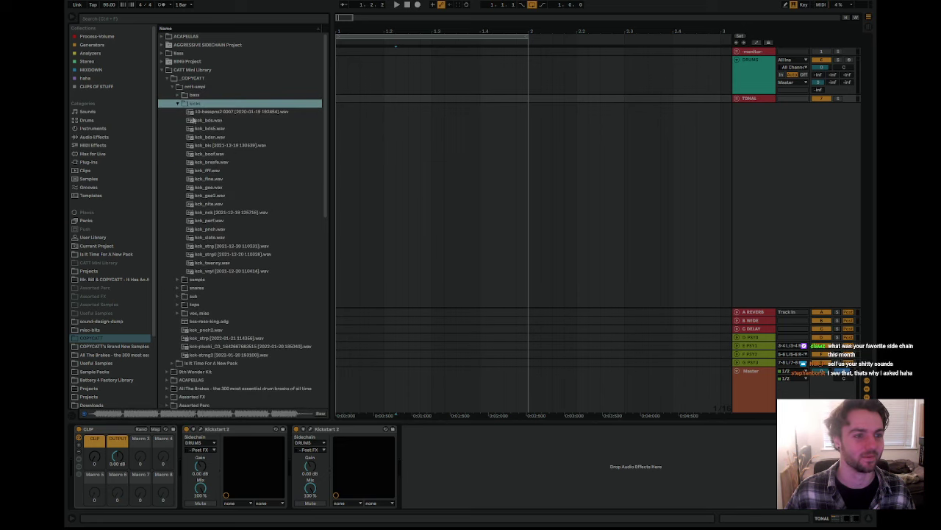
pyautogui.click(193, 120)
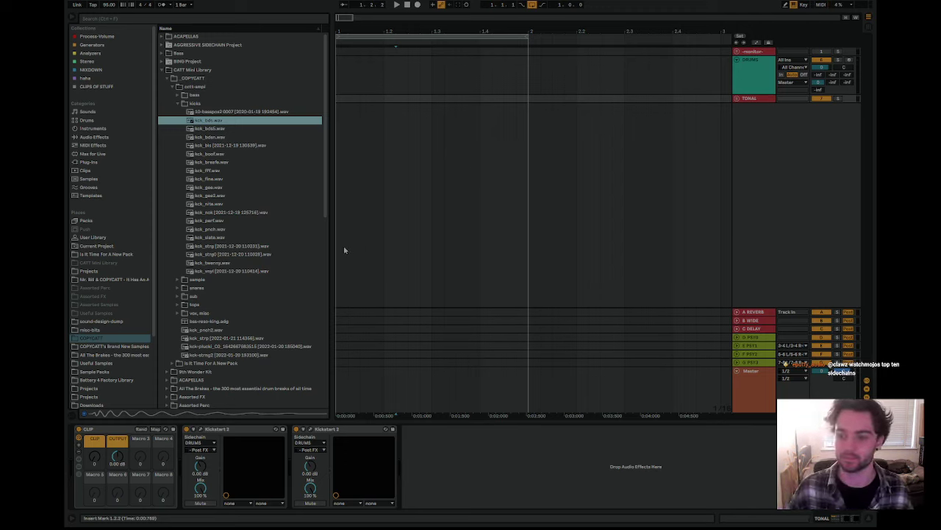
pyautogui.click(215, 136)
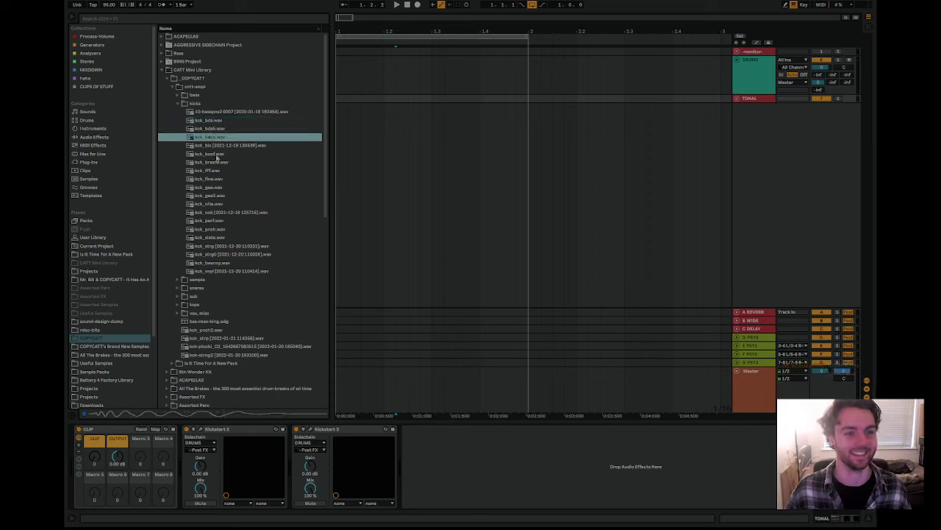
pyautogui.click(218, 145)
pyautogui.press('Down')
pyautogui.press('Down')
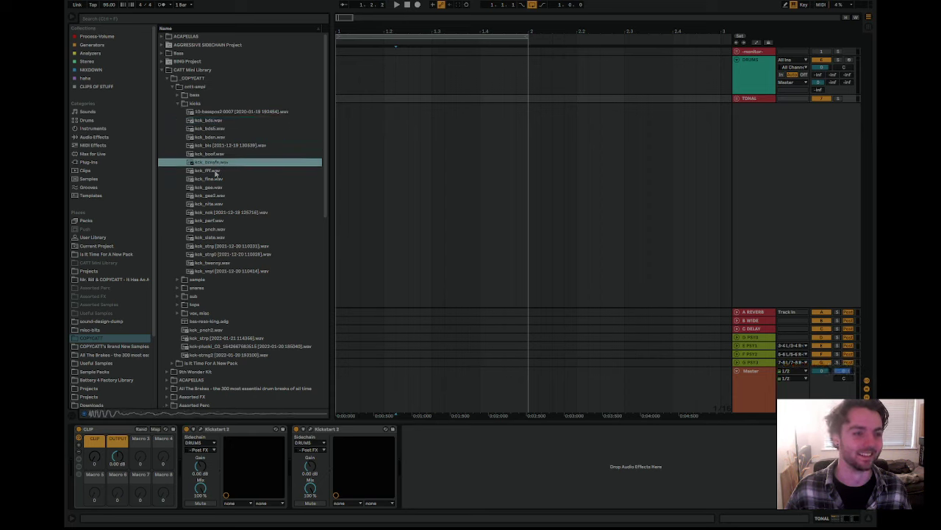
# Step: Audition the kicks from kck_fff.wav down to the one below kck_nite.wav, and go back up to kck_nite.wav
pyautogui.press('Down')
pyautogui.press('Down')
pyautogui.press('Down')
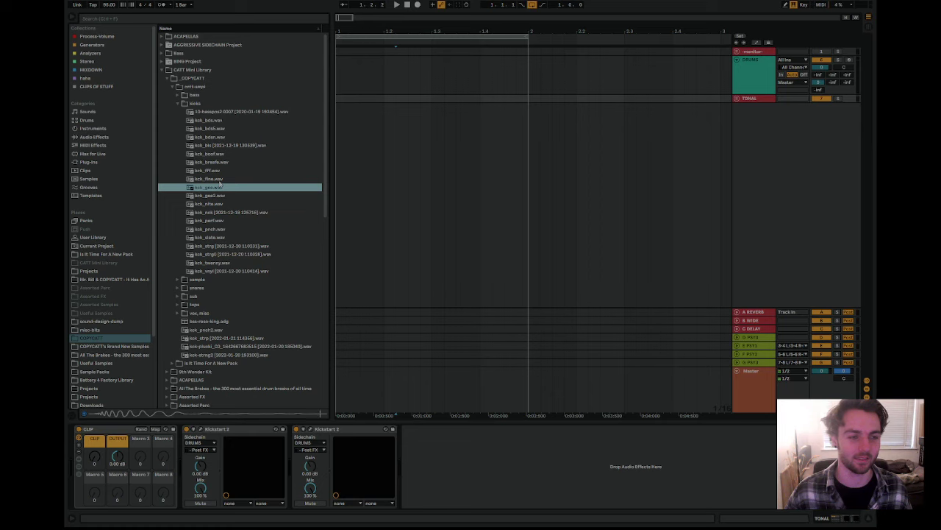
pyautogui.press('Down')
pyautogui.press('Down')
pyautogui.press('Down')
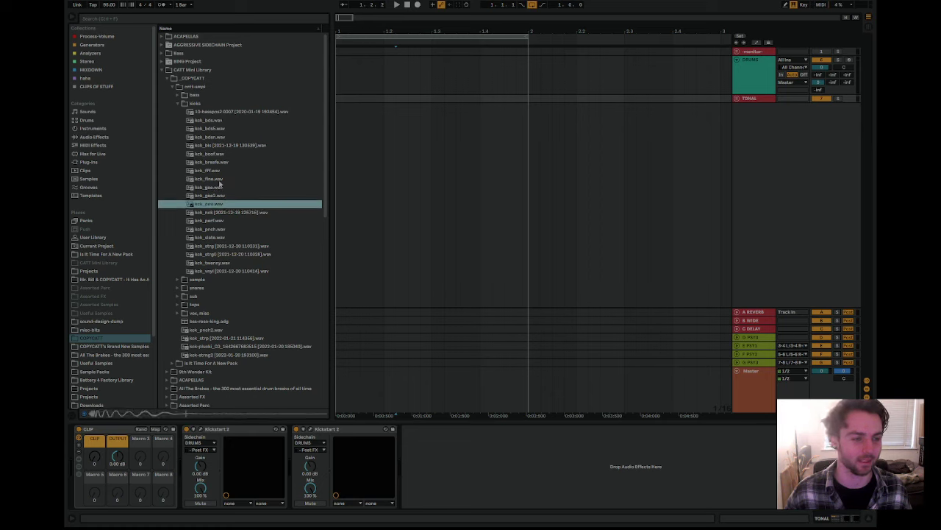
pyautogui.press('Down')
pyautogui.press('Up')
pyautogui.press('Up')
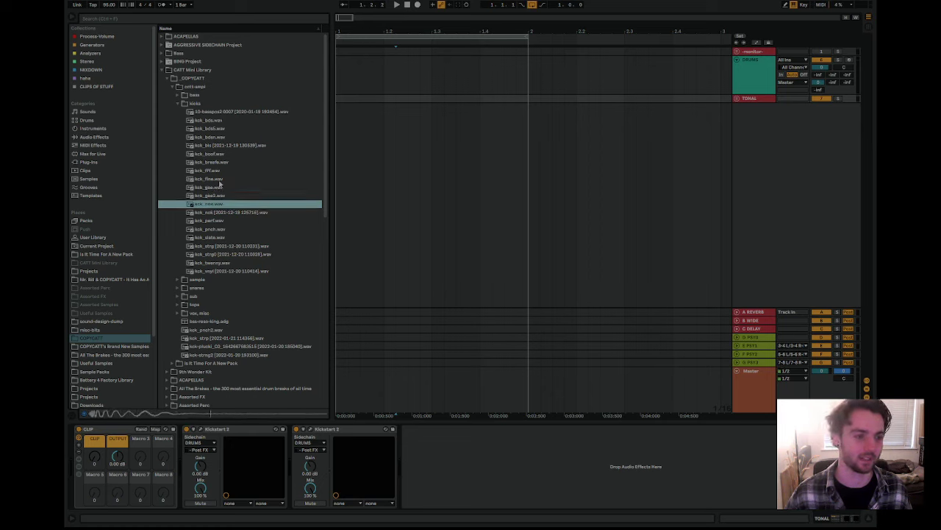
# Step: Audition the remaining kicks from kck_pnch.wav and kck_slate.wav down to the last sample in the kicks folder
pyautogui.click(220, 231)
pyautogui.click(222, 238)
pyautogui.click(221, 247)
pyautogui.click(222, 255)
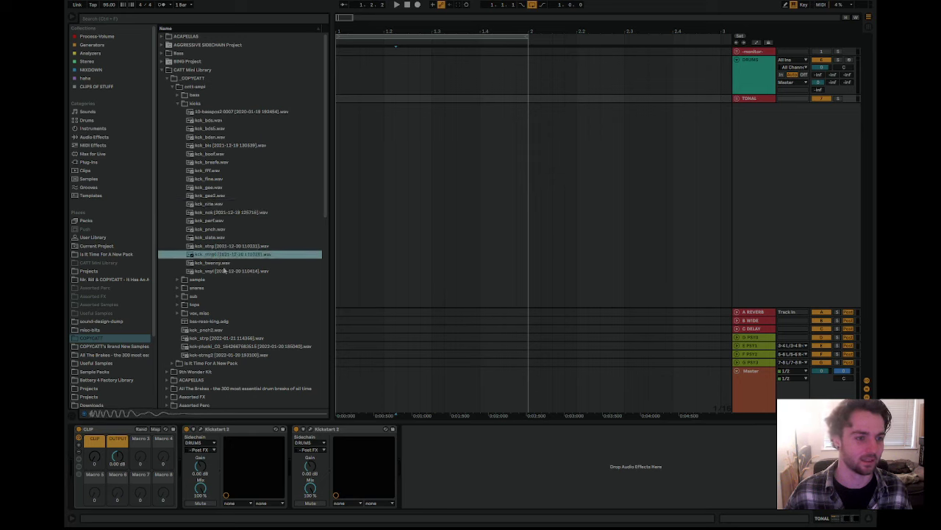
pyautogui.click(223, 271)
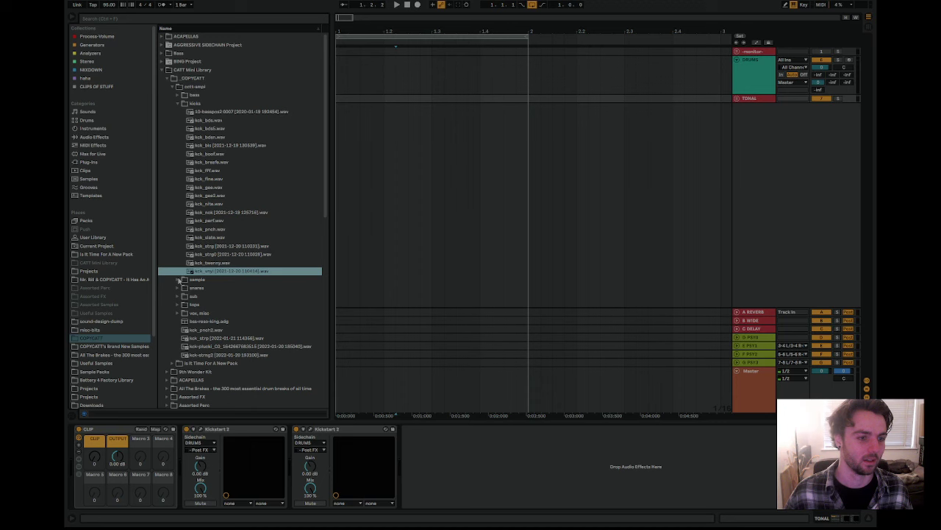
# Step: Open the sample folder of catt-smpl and audition its first recording and jazz_bluenote1
pyautogui.click(180, 280)
pyautogui.click(210, 120)
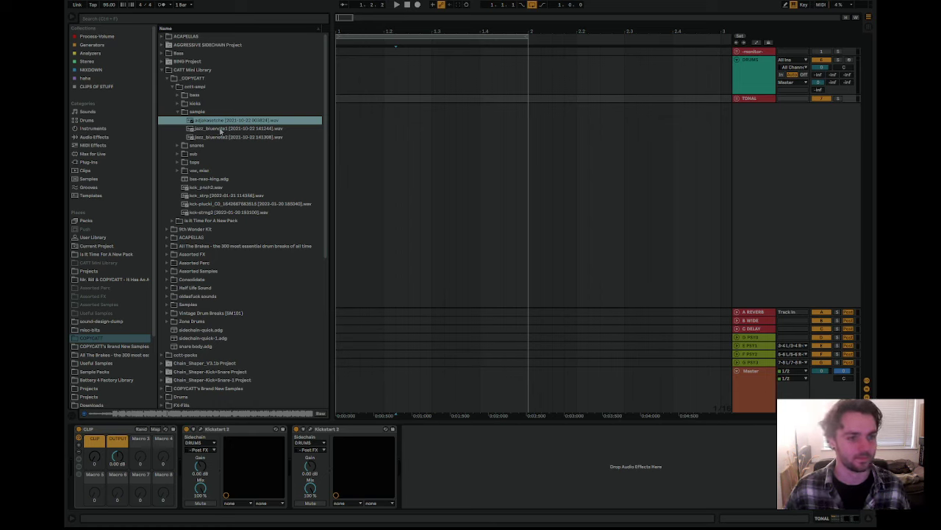
pyautogui.click(219, 129)
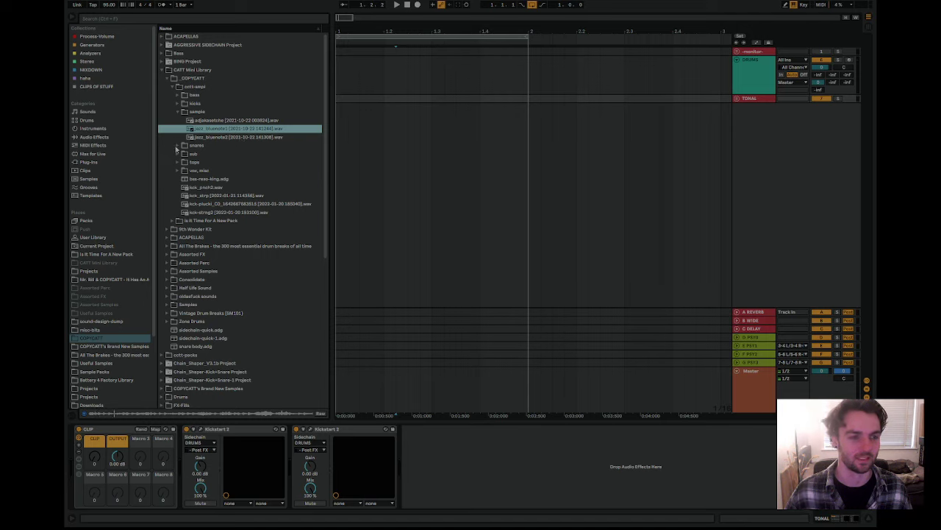
# Step: Open the snares folder and audition snr_fine.wav, snr_primo2.wav and snr_mf.wav
pyautogui.click(176, 146)
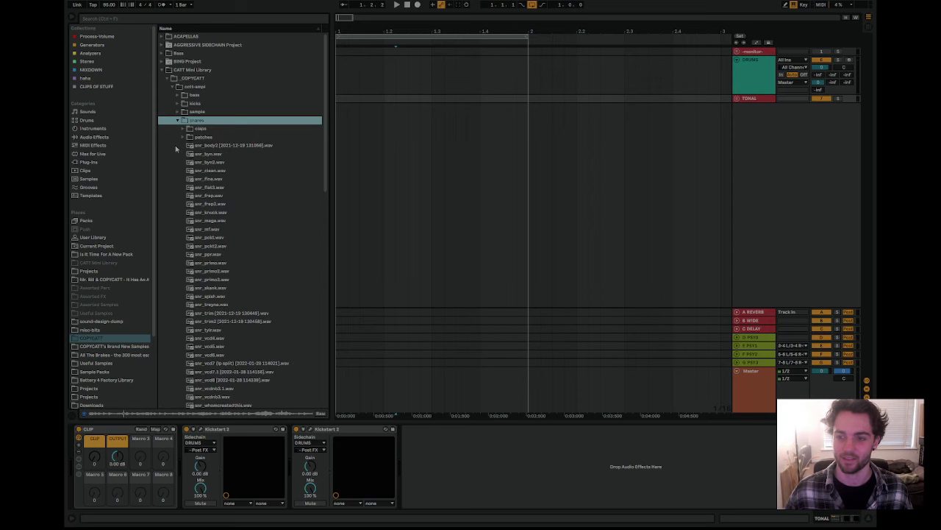
pyautogui.click(197, 178)
pyautogui.click(232, 270)
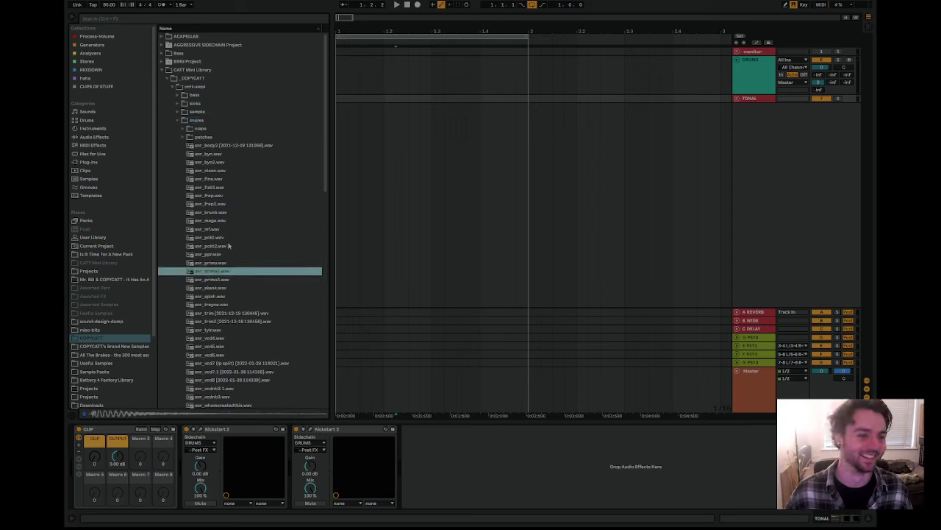
pyautogui.click(227, 230)
# Step: Show the second Kickstart 2 plug-in window and set the Screen Capture source in Streamlabs Desktop to capture the entire Screen 1
pyautogui.click(310, 457)
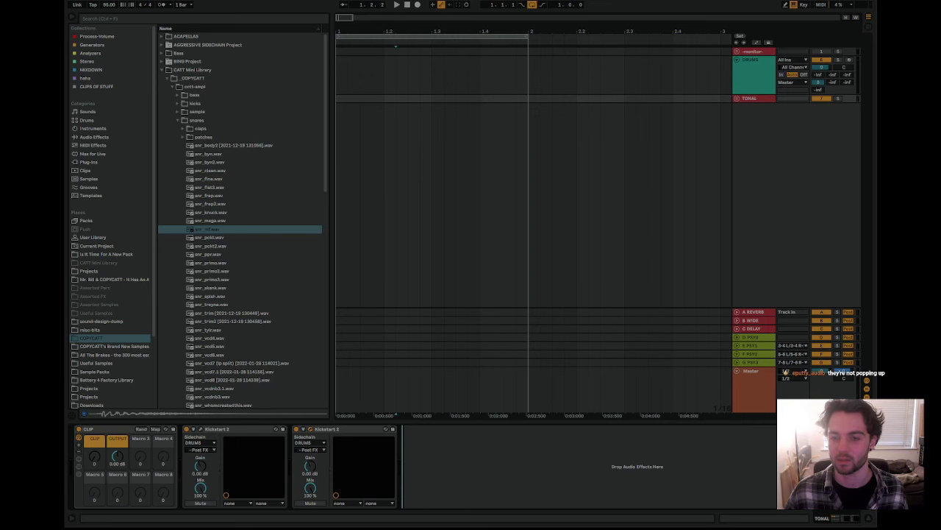
pyautogui.click(624, 309)
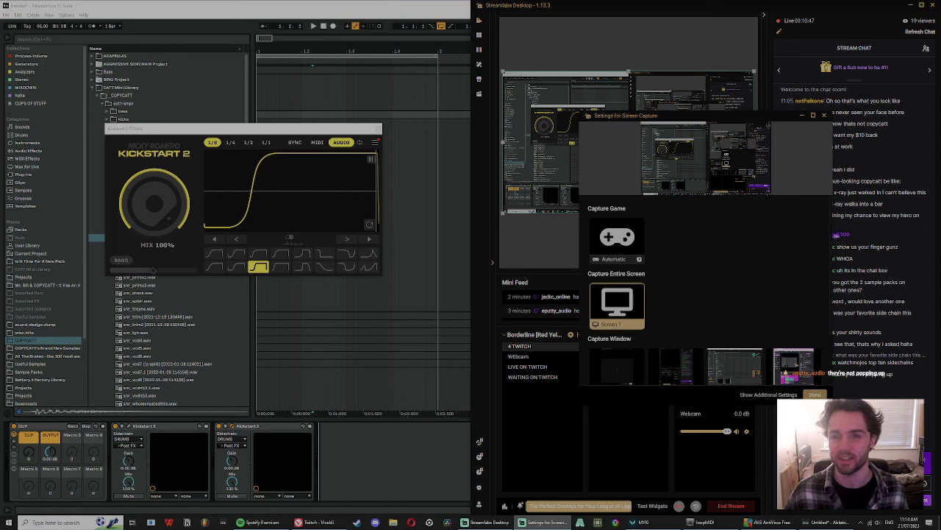
pyautogui.scroll(-2, 779, 295)
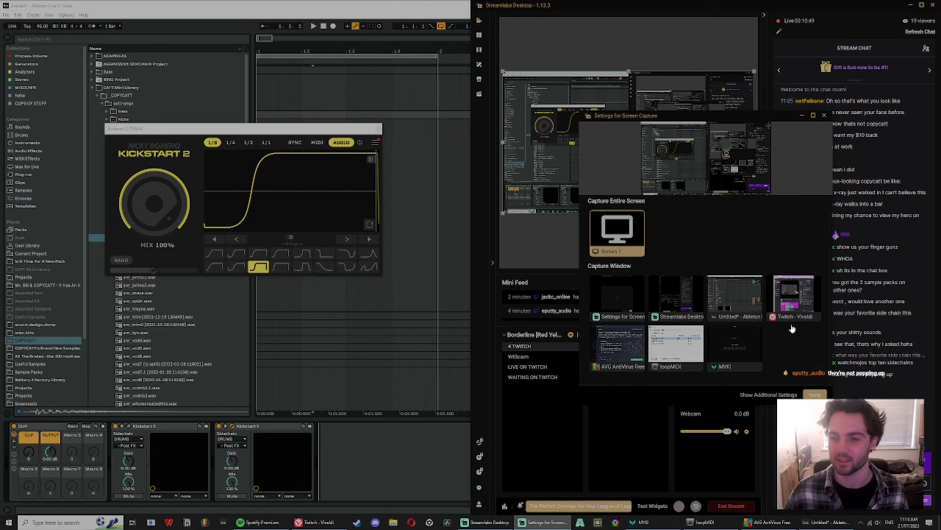
pyautogui.scroll(2, 736, 366)
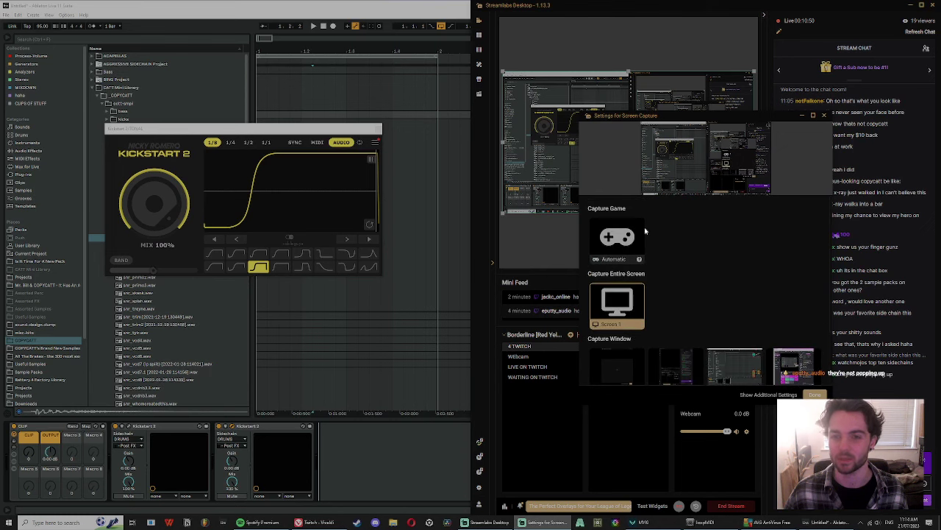
pyautogui.click(781, 395)
pyautogui.click(791, 162)
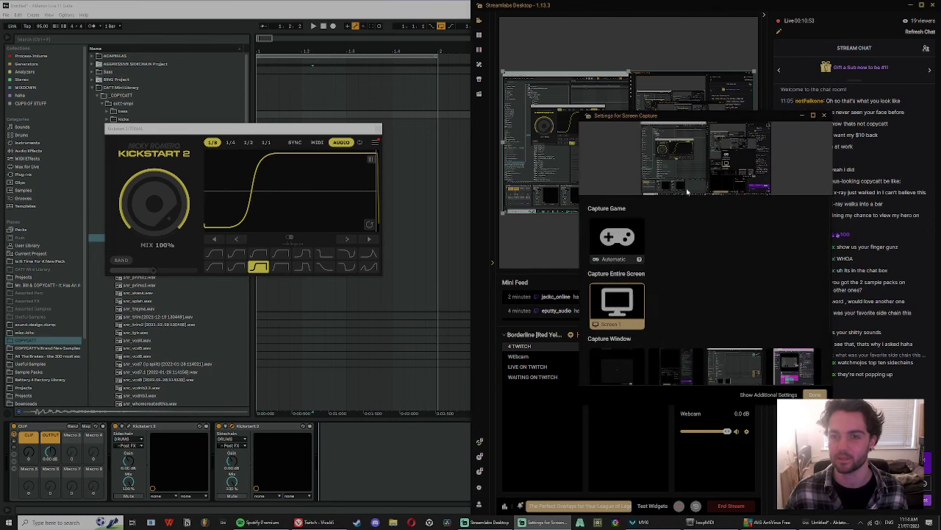
pyautogui.click(710, 365)
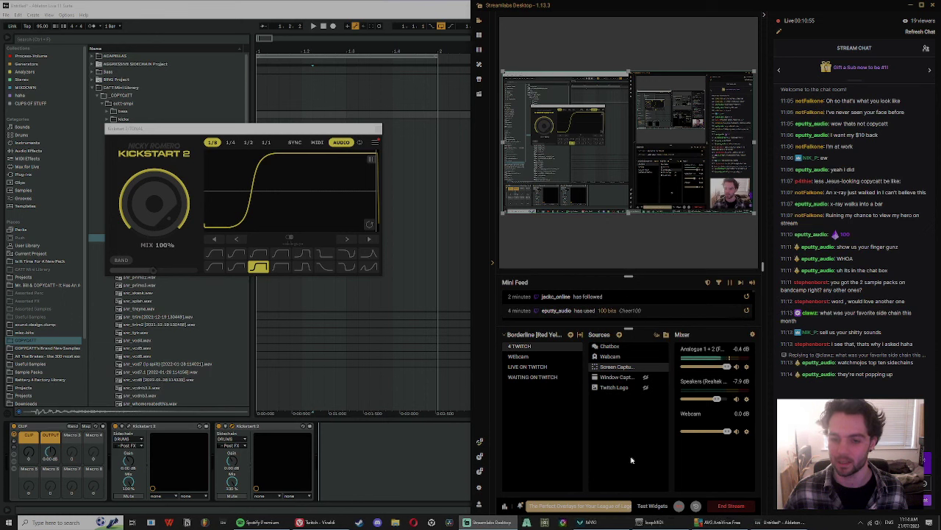
# Step: Dismiss the new folder prompt and add a new Screen Capture source named Screen Capture (1) to the 4 TWITCH scene
pyautogui.click(656, 336)
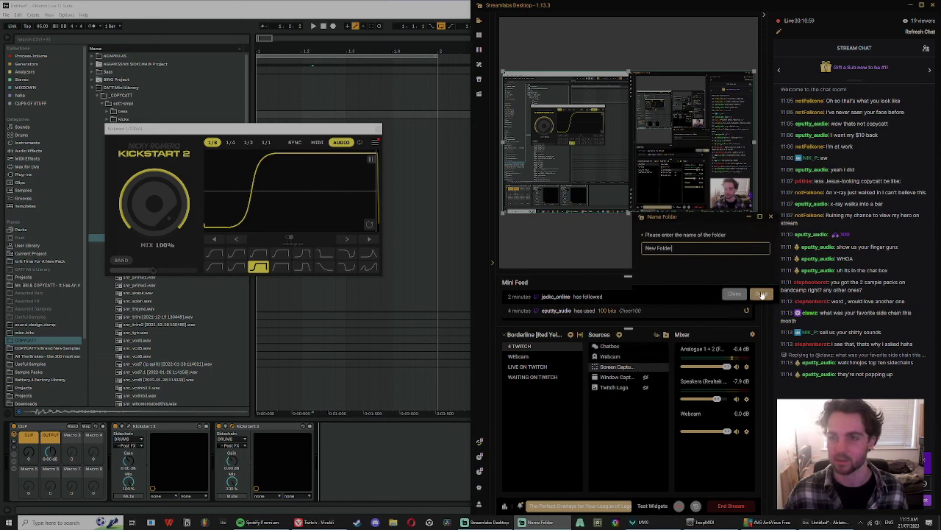
pyautogui.click(735, 295)
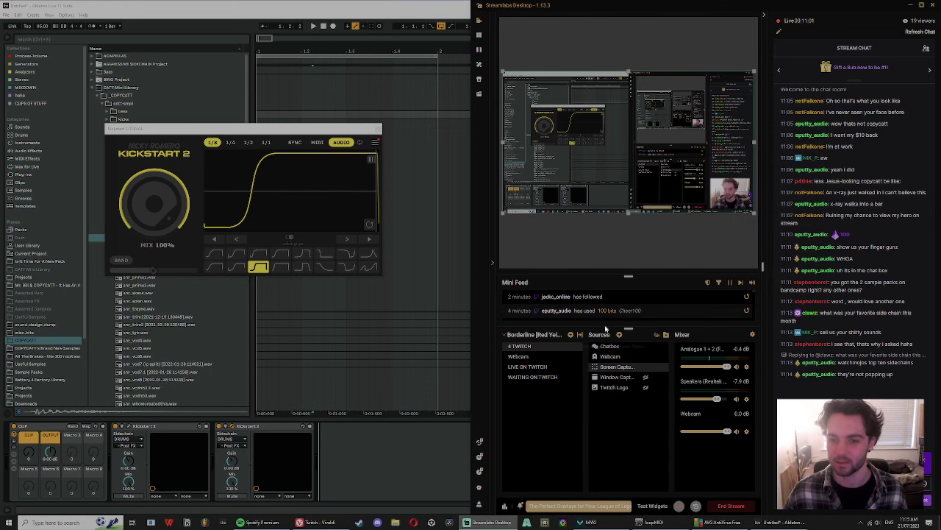
pyautogui.click(618, 335)
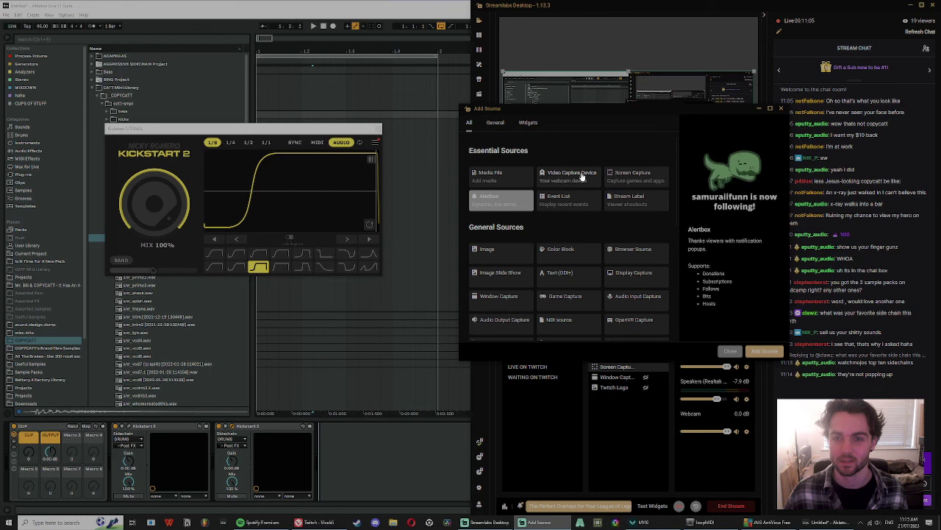
pyautogui.doubleClick(633, 184)
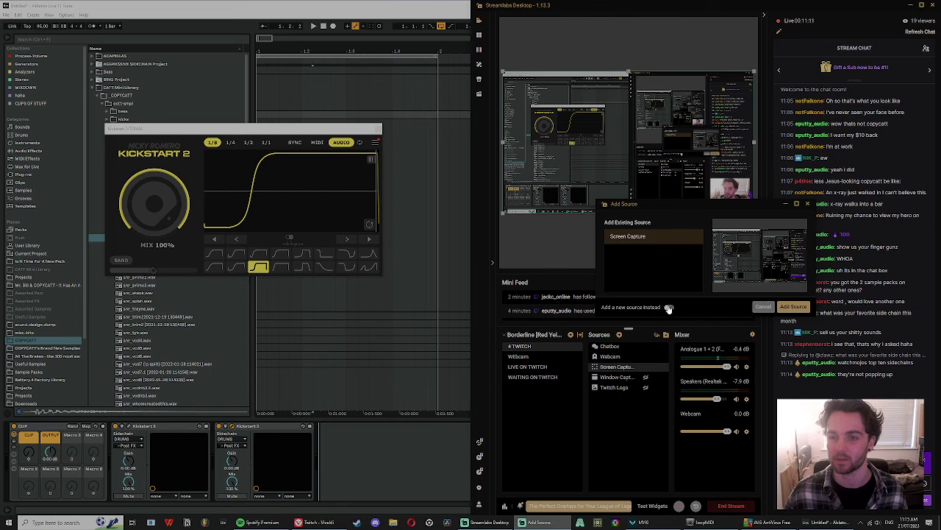
pyautogui.click(668, 308)
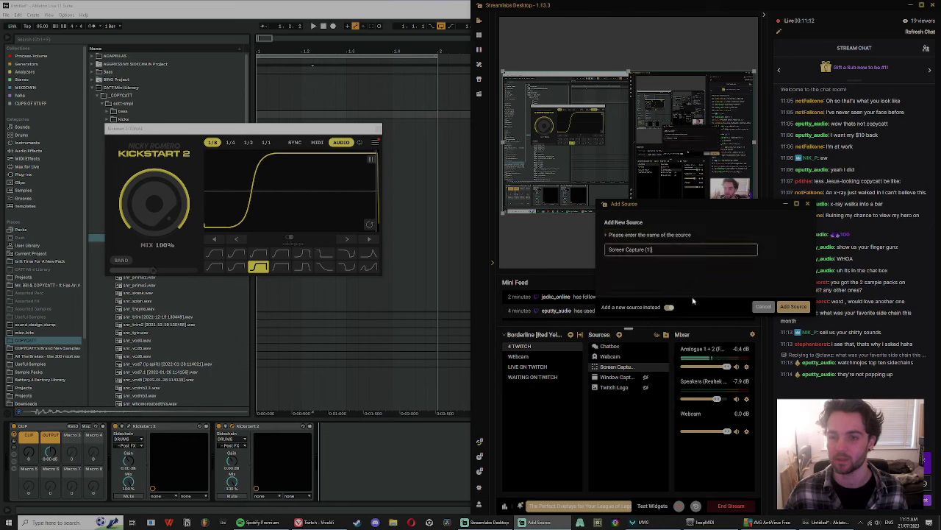
pyautogui.click(798, 308)
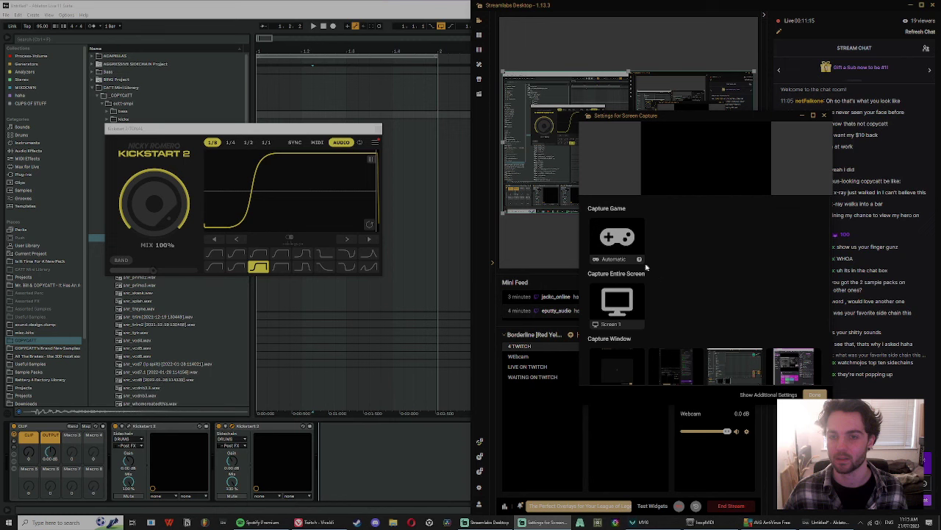
# Step: Set the new Screen Capture source to capture the entire Screen 1 and finish its settings
pyautogui.scroll(-1, 640, 259)
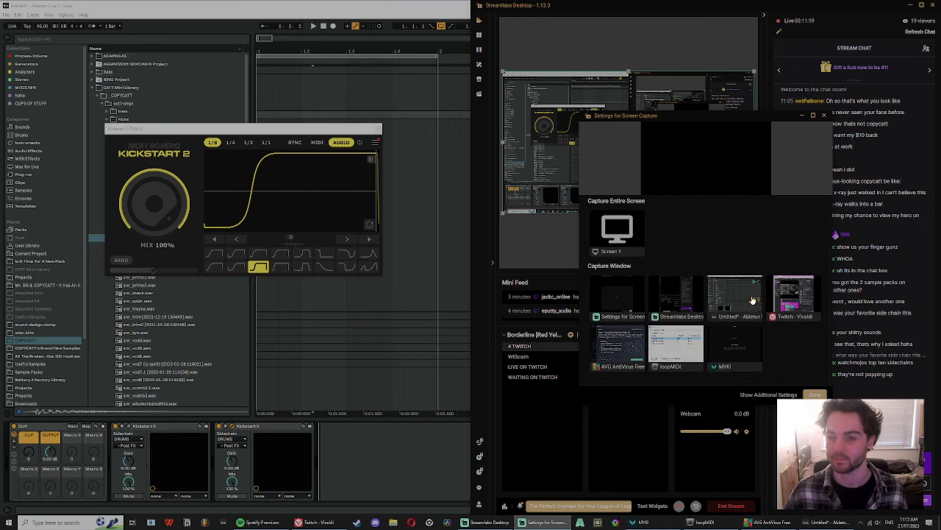
pyautogui.scroll(1, 706, 263)
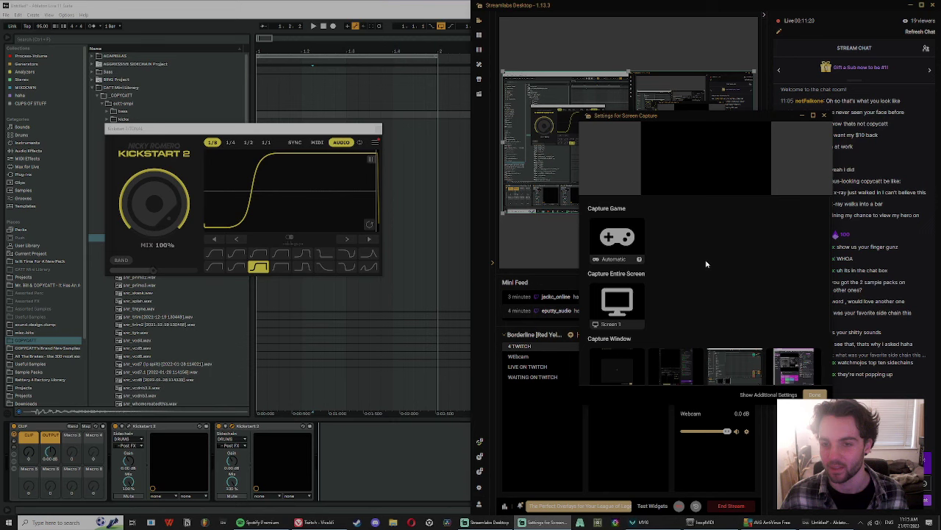
pyautogui.click(634, 307)
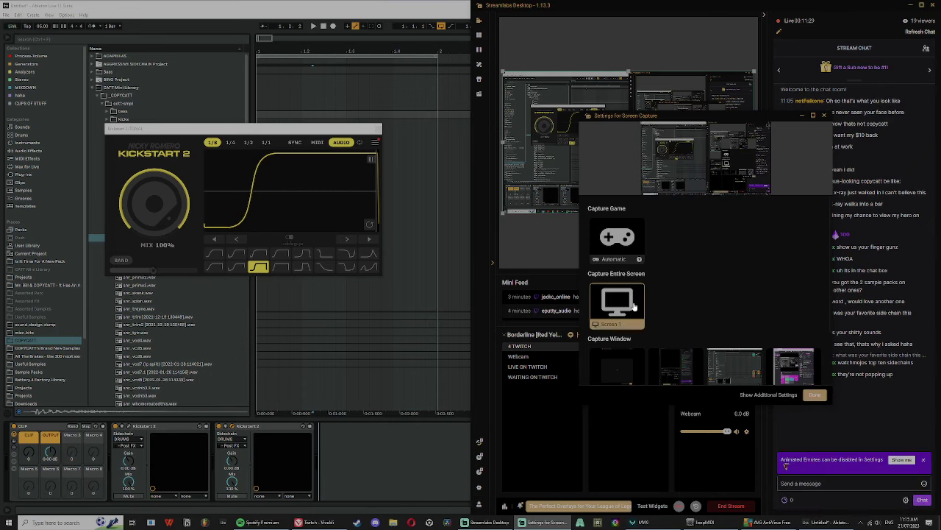
pyautogui.click(815, 395)
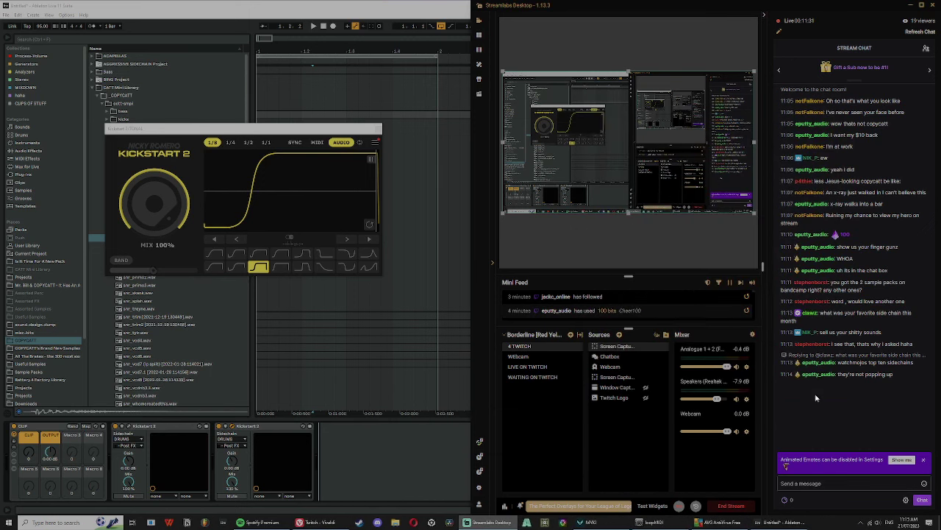
# Step: Switch to Ableton Live, move the Kickstart 2 window over the arrangement and widen the browser slightly
pyautogui.click(396, 458)
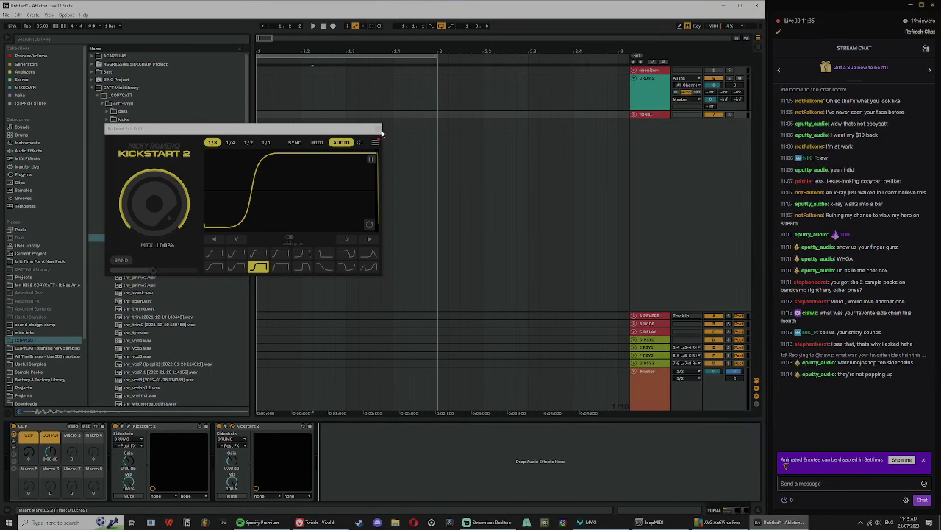
pyautogui.moveTo(343, 128); pyautogui.dragTo(495, 90)
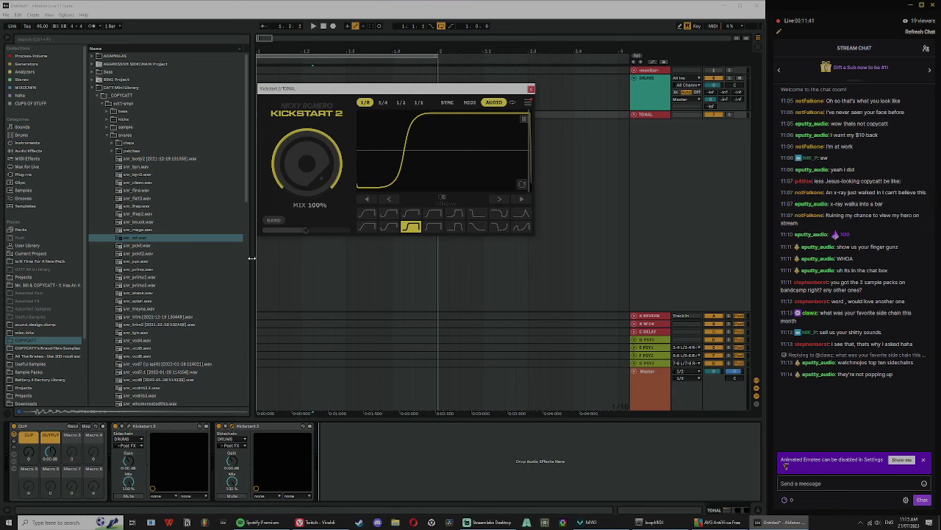
pyautogui.moveTo(249, 261); pyautogui.dragTo(257, 280)
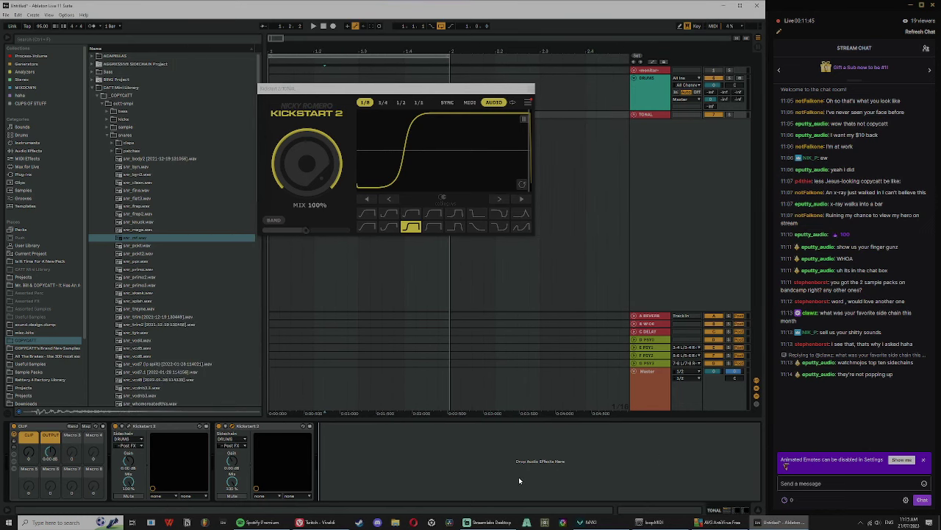
pyautogui.moveTo(478, 88); pyautogui.dragTo(479, 104)
# Step: Check the stream preview in Streamlabs Desktop, return to Ableton Live and move the Kickstart 2 window partly over the browser
pyautogui.moveTo(576, 280); pyautogui.dragTo(859, 433)
pyautogui.click(902, 434)
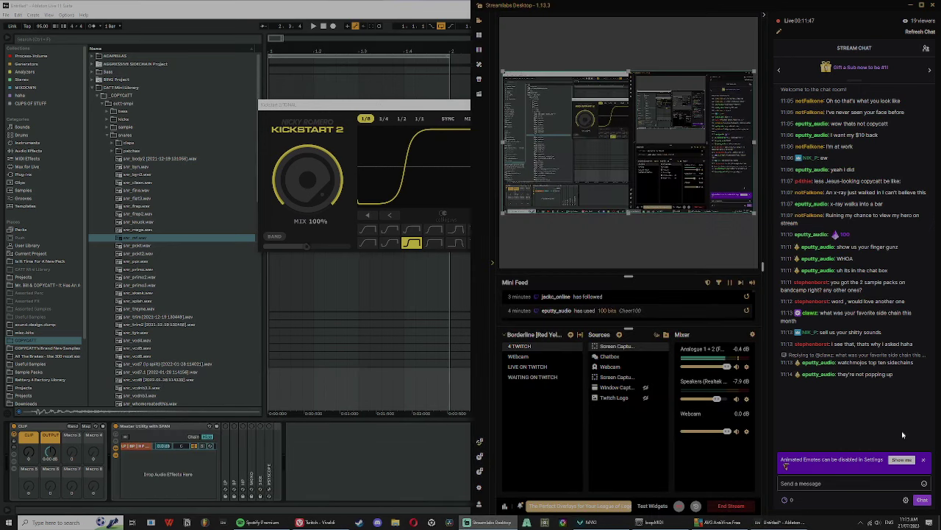
pyautogui.click(283, 480)
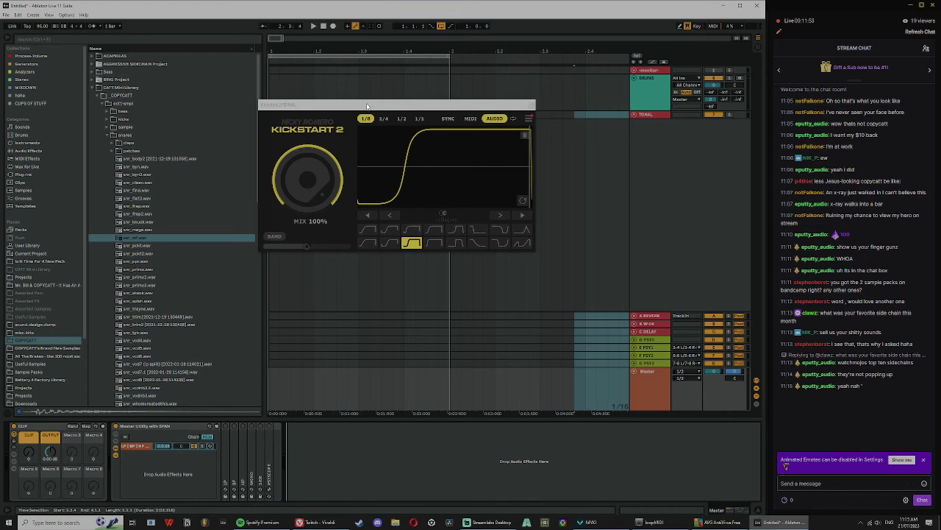
pyautogui.moveTo(367, 107); pyautogui.dragTo(290, 100)
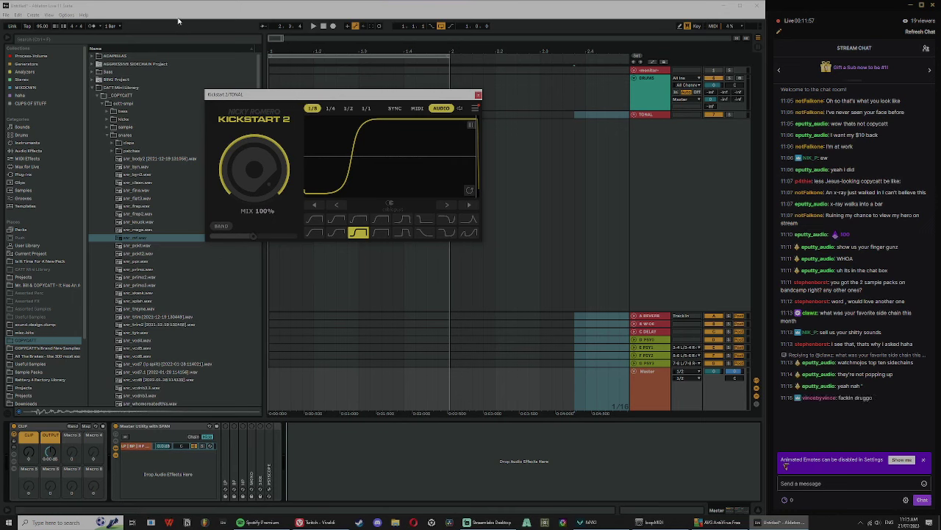
# Step: Move the Kickstart 2 window off the browser, search the Max for Live devices for "bor" and load Borrasca Sidechainer 1.0 on the Master track
pyautogui.click(27, 177)
pyautogui.click(28, 168)
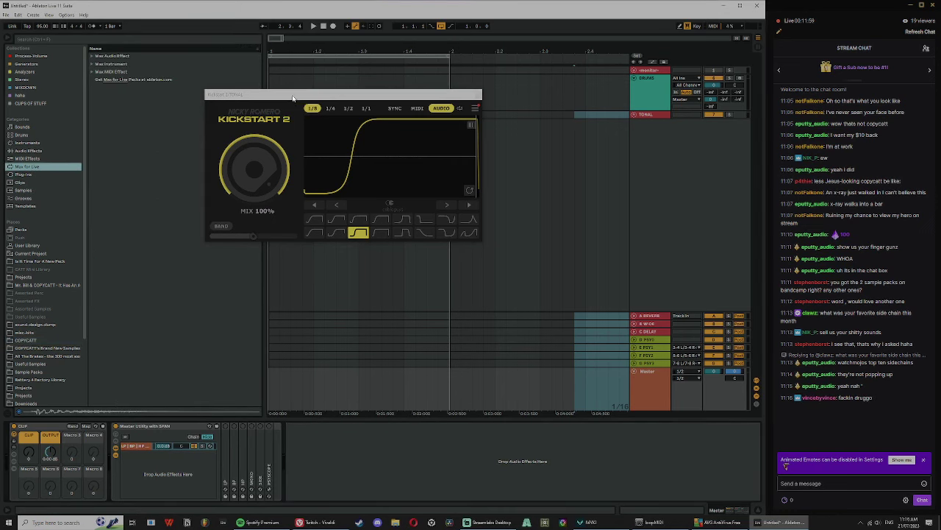
pyautogui.moveTo(293, 98); pyautogui.dragTo(401, 76)
pyautogui.click(92, 41)
pyautogui.write('b')
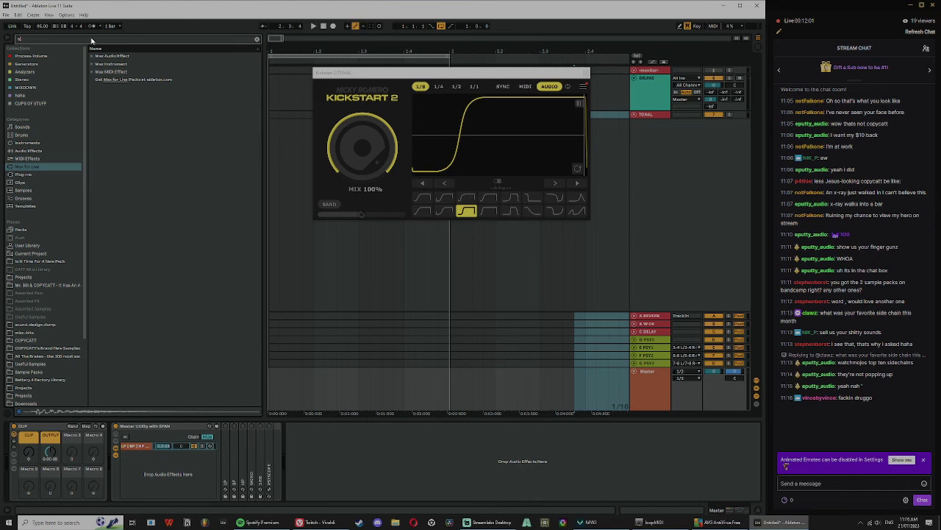
pyautogui.write('or')
pyautogui.click(92, 56)
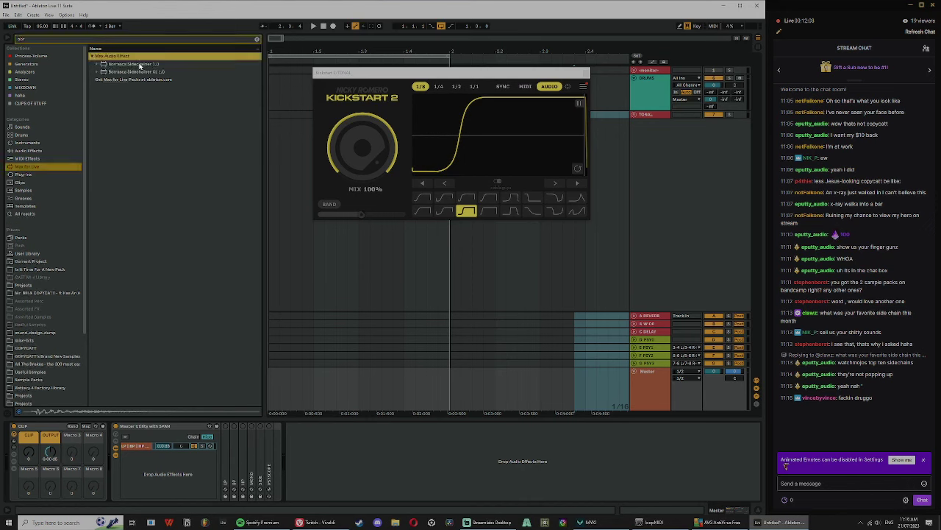
pyautogui.moveTo(139, 66)
pyautogui.mouseDown()
pyautogui.moveTo(323, 525)
pyautogui.moveTo(331, 460)
pyautogui.mouseUp()
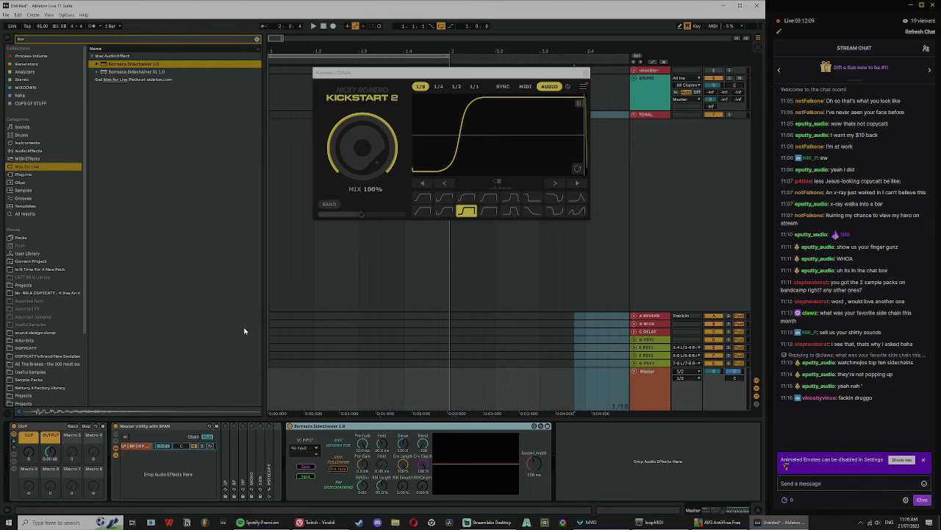
# Step: Load Borrasca Sidechainer 1.0 after the two Kickstart 2 devices on the TONAL track and move the Kickstart 2 window over the browser
pyautogui.click(637, 108)
pyautogui.click(665, 116)
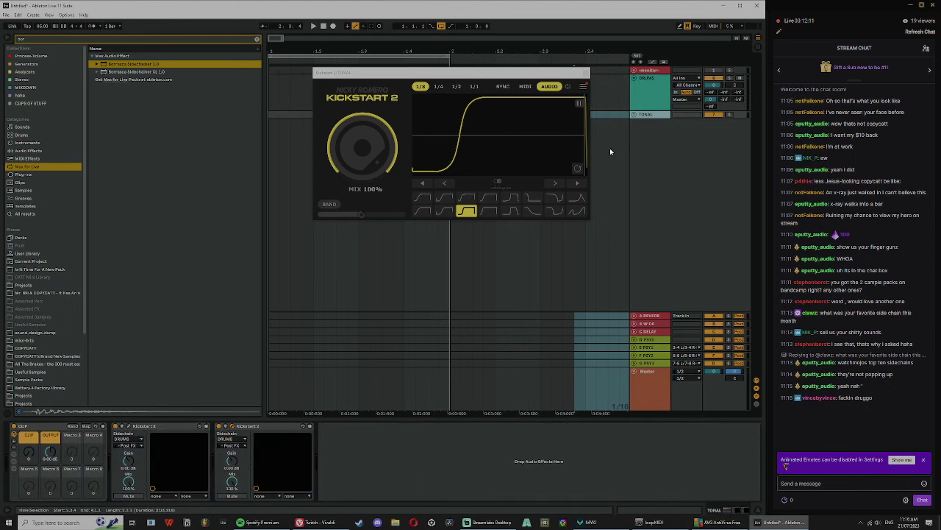
pyautogui.moveTo(133, 65); pyautogui.dragTo(345, 485)
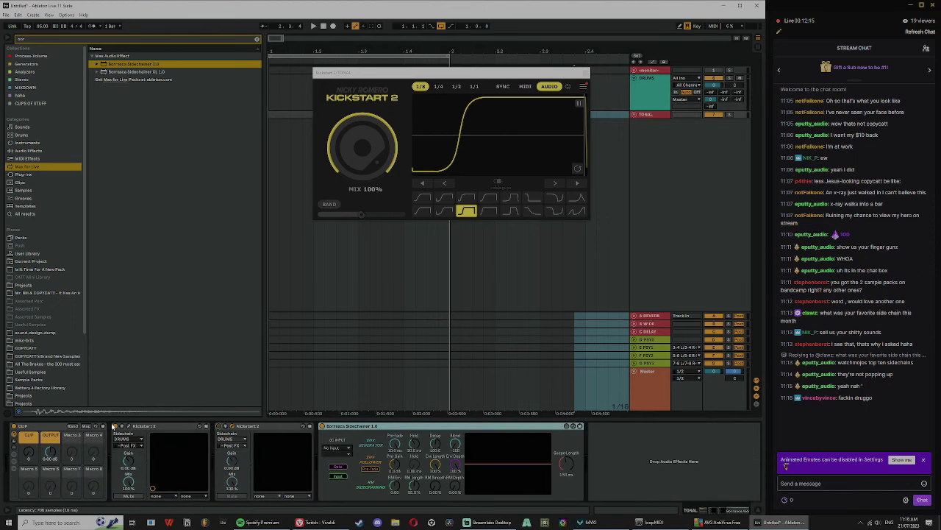
pyautogui.moveTo(480, 68); pyautogui.dragTo(230, 54)
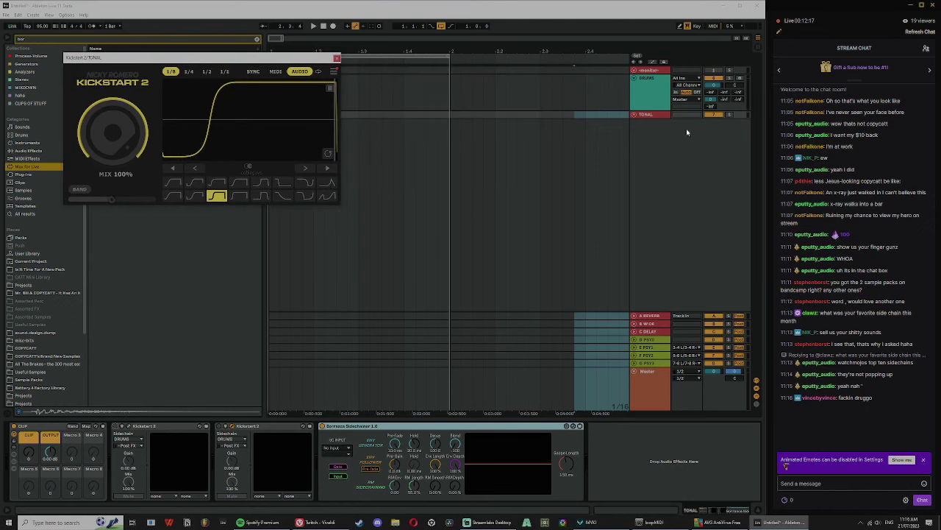
# Step: Arm the DRUMS track, lower the computer keyboard's octave and trigger the Drum Rack's 808 kick
pyautogui.click(655, 118)
pyautogui.click(654, 94)
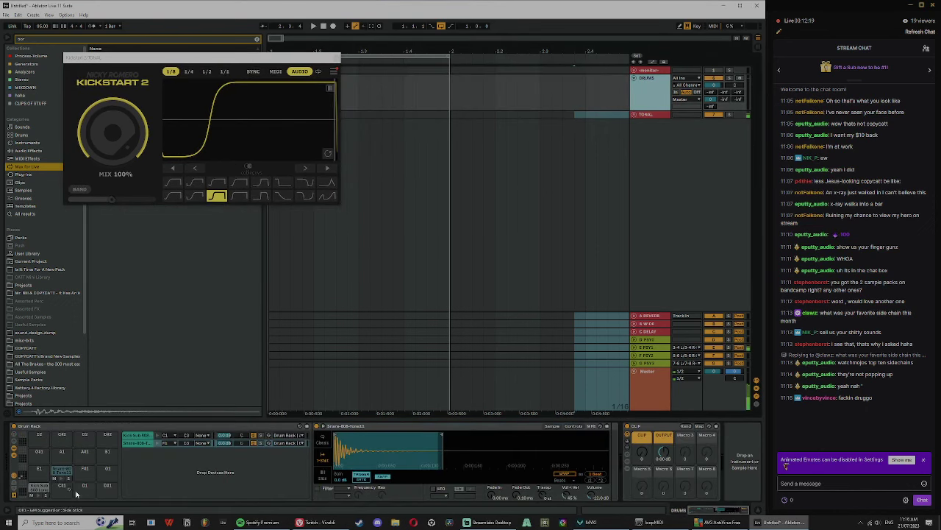
pyautogui.click(740, 78)
pyautogui.press('a')
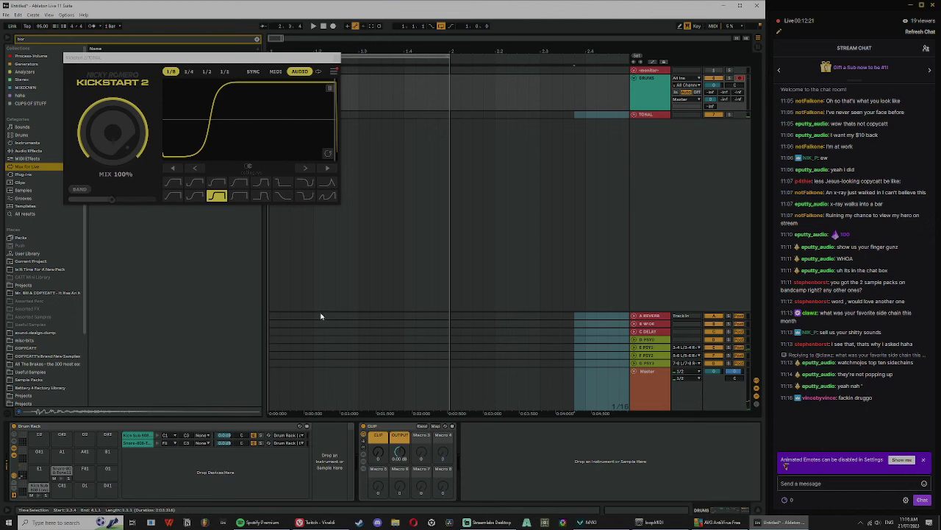
pyautogui.press('z')
pyautogui.press('a')
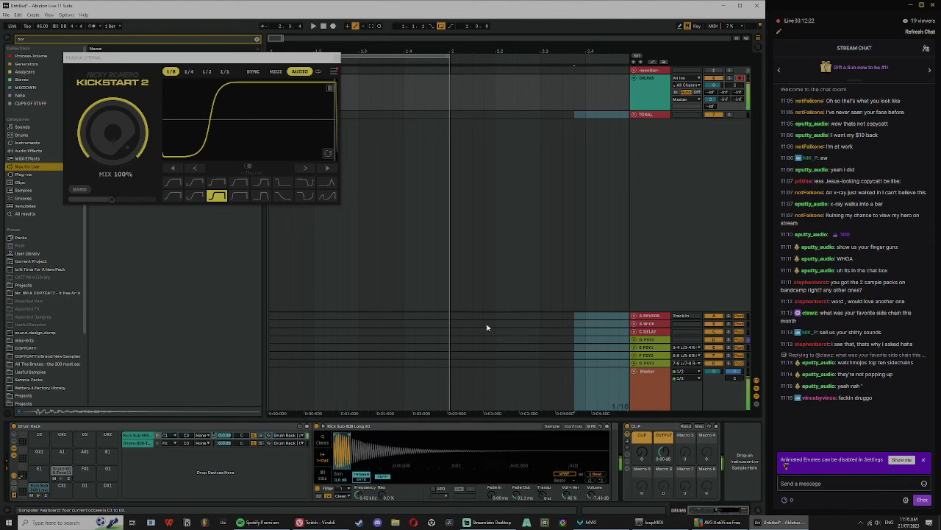
# Step: Set the TONAL track's Borrasca Sidechainer input to DRUMS, taken from the Drum Rack's kick return, Post FX
pyautogui.click(642, 115)
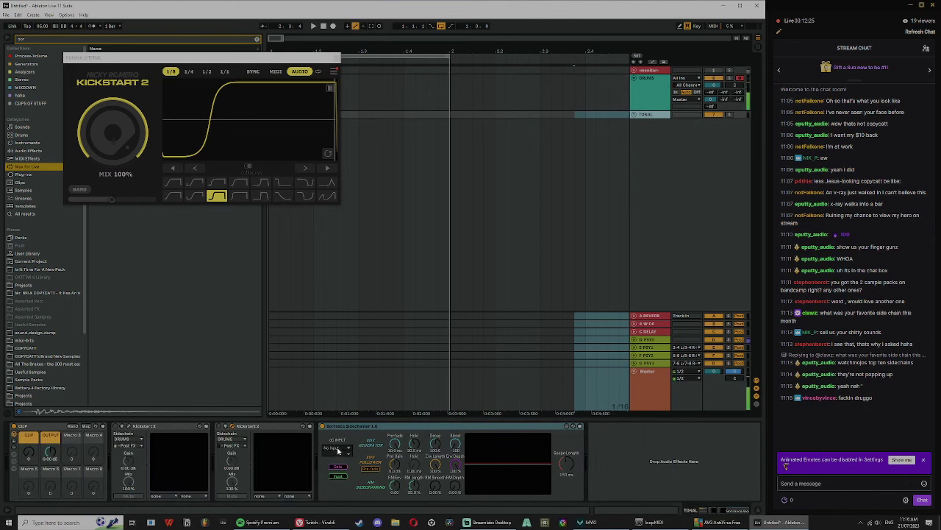
pyautogui.click(338, 449)
pyautogui.click(335, 355)
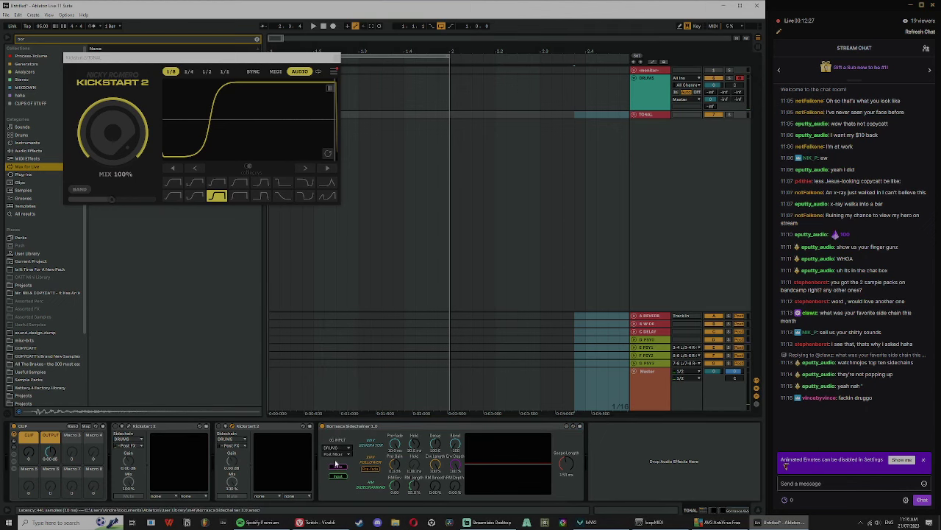
pyautogui.click(337, 455)
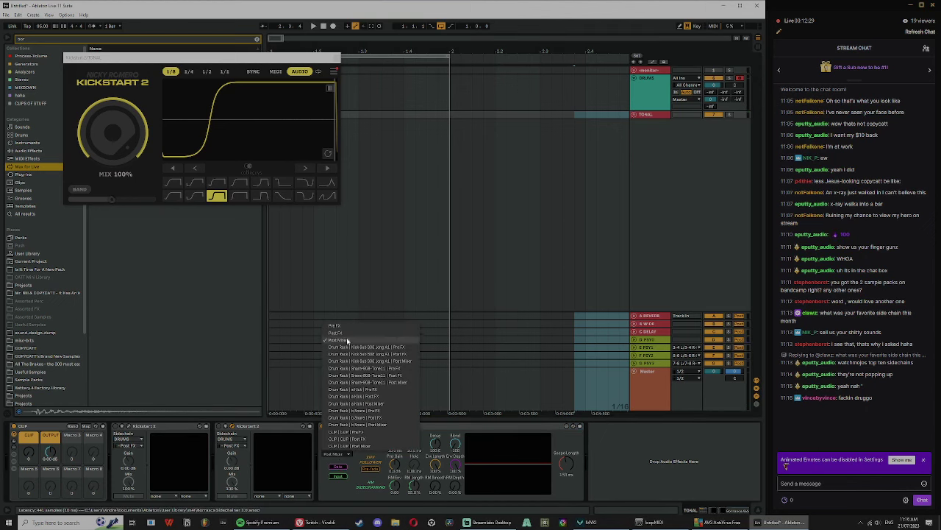
pyautogui.click(364, 398)
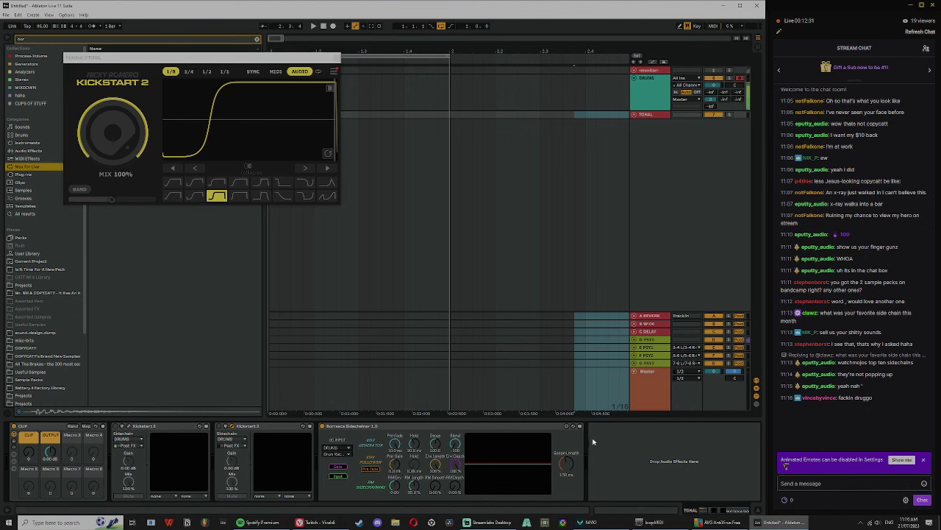
# Step: Route the Kick Sub 808 chain on DRUMS to the Drum Rack's kick return and reselect that return, Post FX, as the Sidechainer's source
pyautogui.click(647, 96)
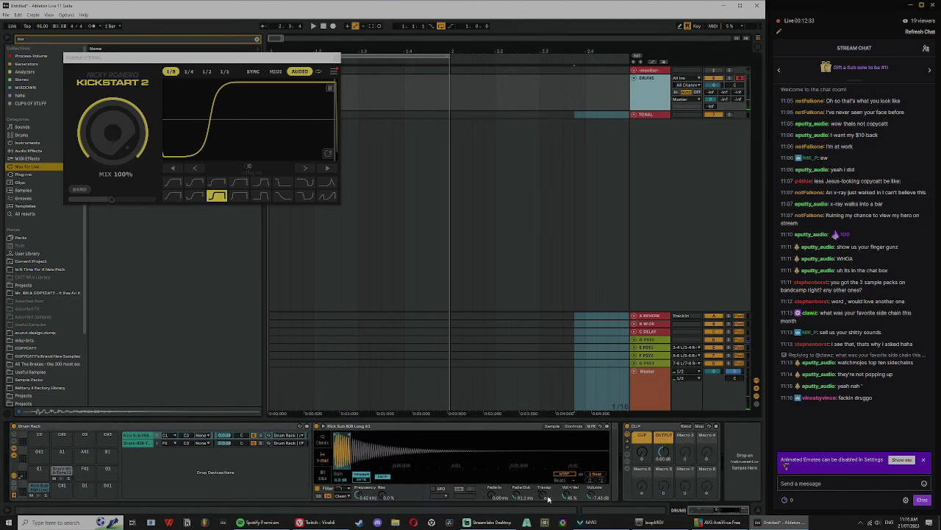
pyautogui.click(281, 435)
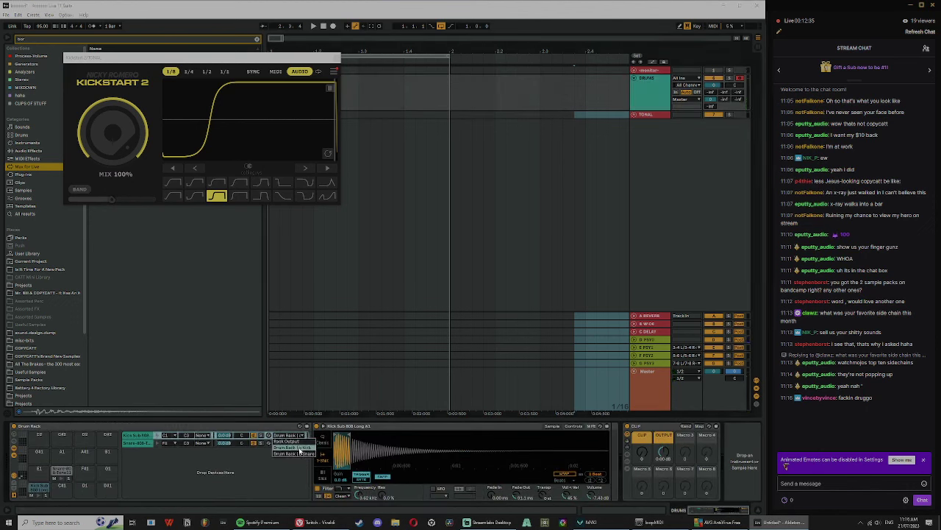
pyautogui.click(298, 448)
pyautogui.click(650, 114)
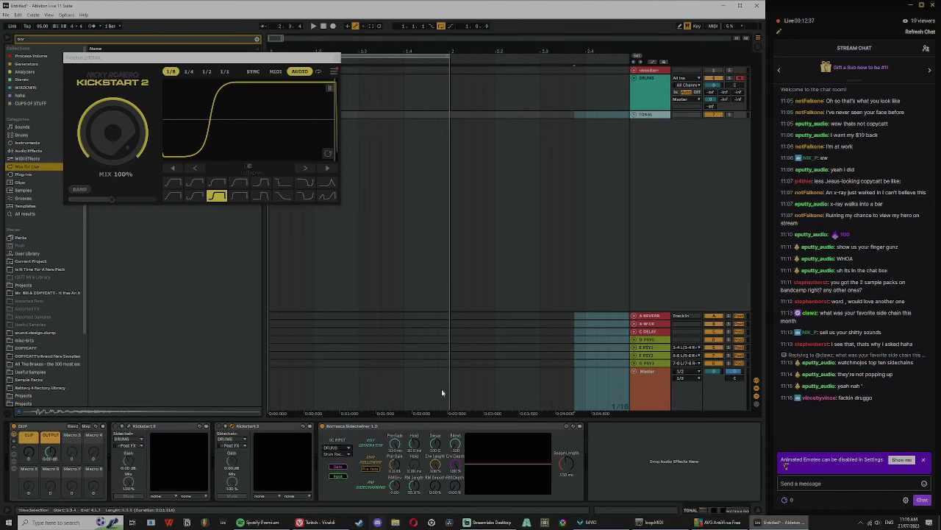
pyautogui.click(349, 455)
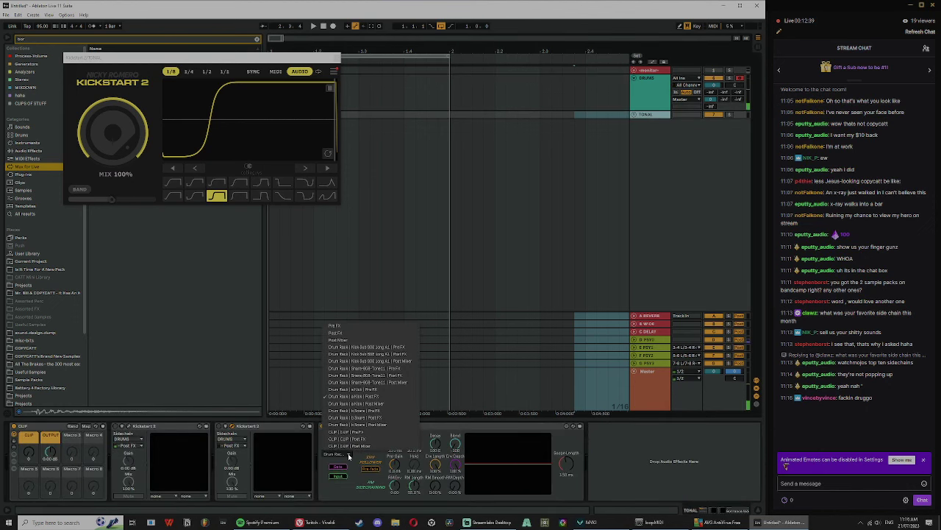
pyautogui.click(371, 397)
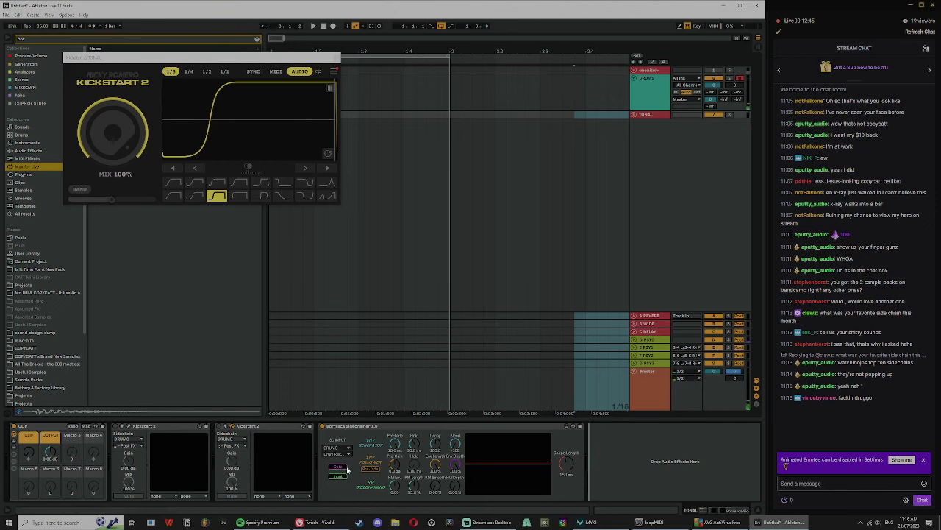
# Step: Check the Borrasca Sidechainer's input source settings on the TONAL track while triggering the drums
pyautogui.click(395, 103)
pyautogui.moveTo(450, 114); pyautogui.dragTo(641, 115)
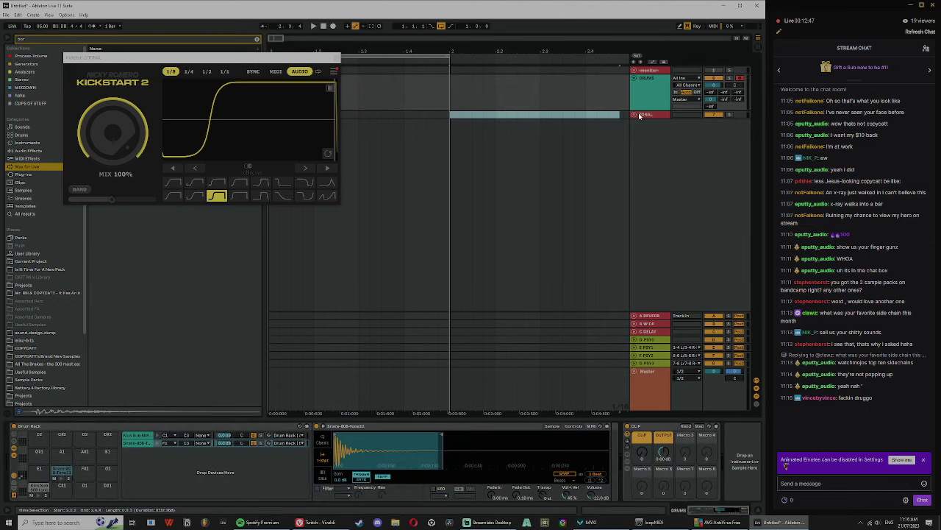
pyautogui.click(650, 116)
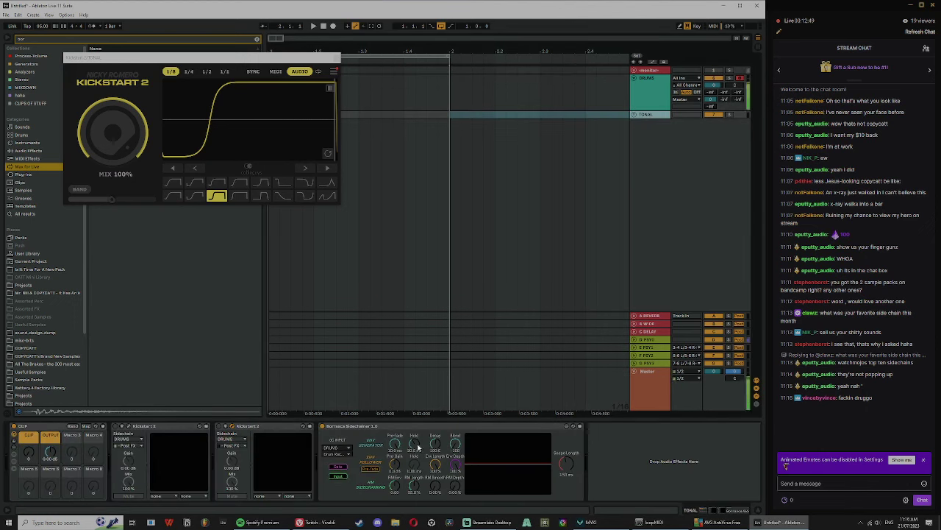
pyautogui.click(334, 448)
pyautogui.click(641, 464)
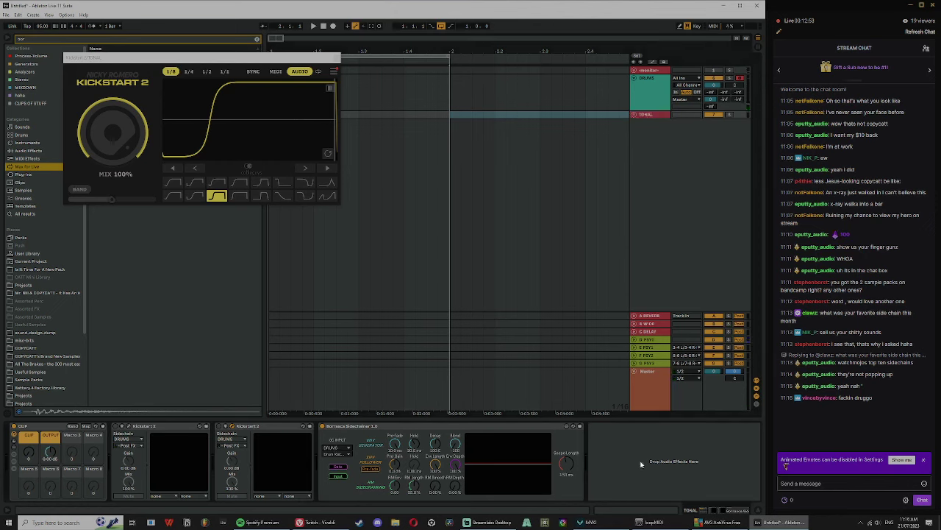
pyautogui.click(343, 456)
pyautogui.click(338, 476)
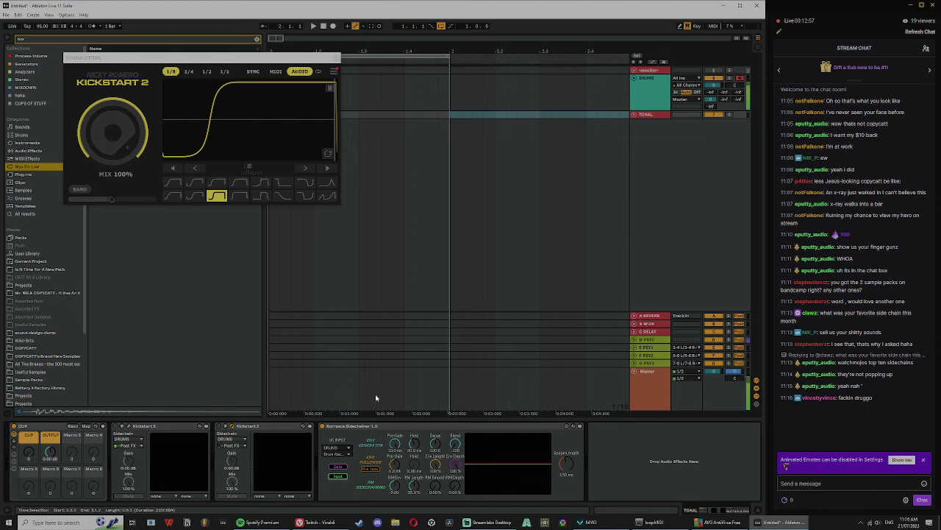
# Step: Set the Sidechainer's source to the Kick Sub 808 Long chain, Post FX, and test it with brief playback
pyautogui.click(345, 454)
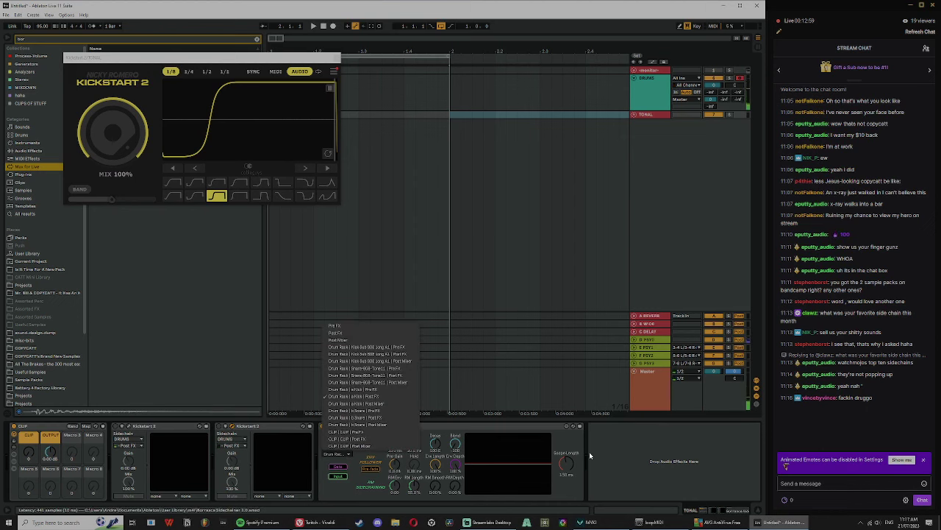
pyautogui.click(374, 353)
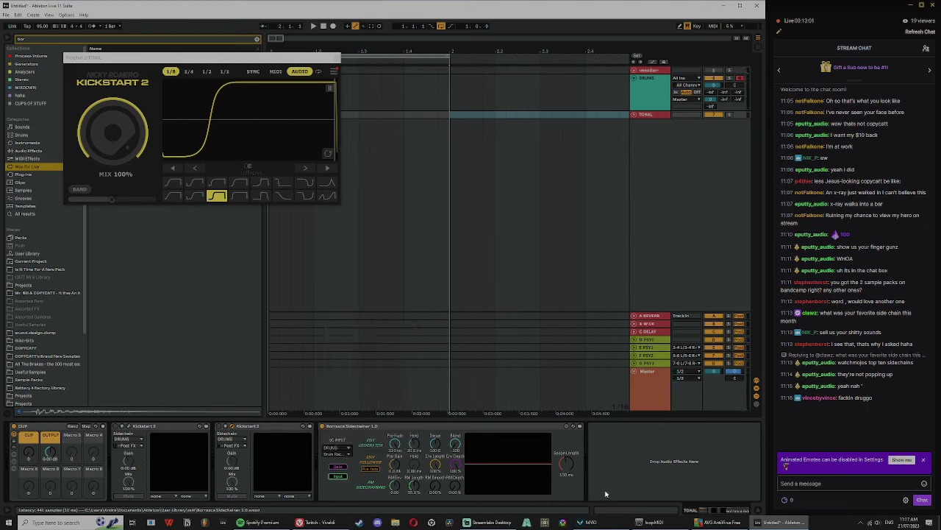
pyautogui.click(625, 467)
pyautogui.press('space')
pyautogui.press('space')
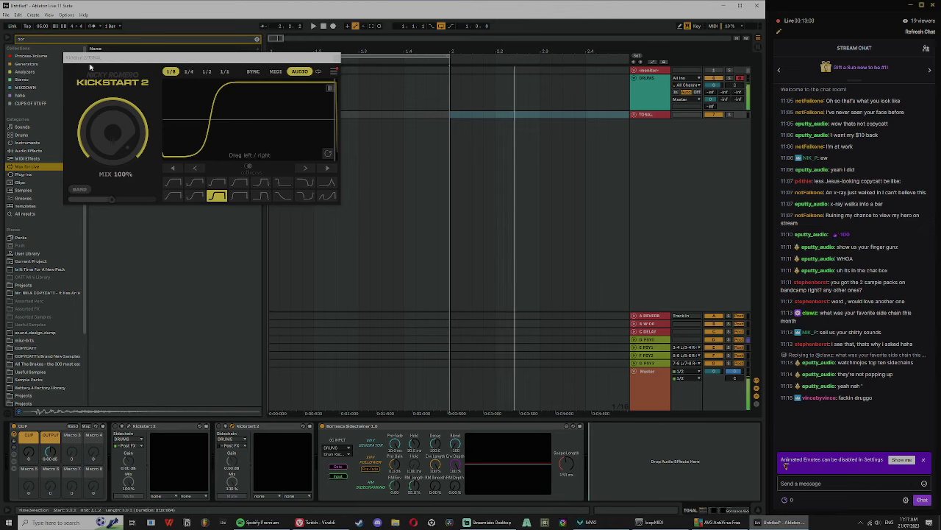
# Step: Unfold the TONAL group and expand the NOISE track inside it
pyautogui.click(636, 115)
pyautogui.click(635, 114)
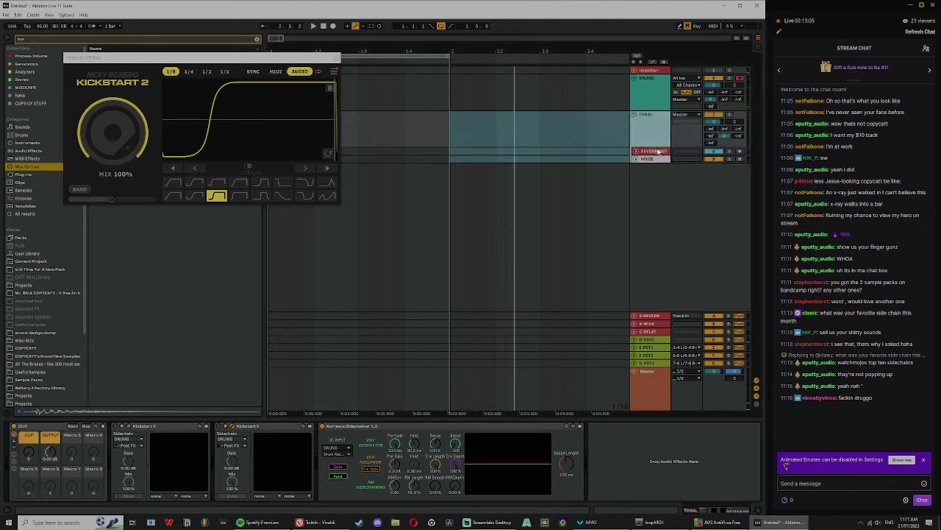
pyautogui.click(656, 151)
pyautogui.click(650, 160)
pyautogui.click(636, 159)
# Step: Create a one-beat MIDI clip on the NOISE track at 1.4 and fill its whole length with an F3 note
pyautogui.moveTo(450, 173); pyautogui.dragTo(401, 172)
pyautogui.hotkey('ctrl', 'shift', 'm')
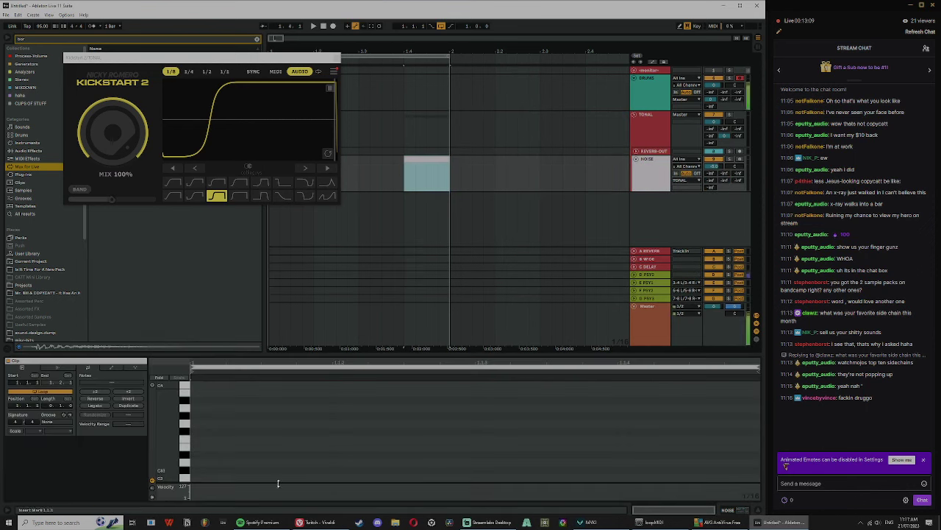
pyautogui.doubleClick(197, 439)
pyautogui.moveTo(332, 437); pyautogui.dragTo(760, 439)
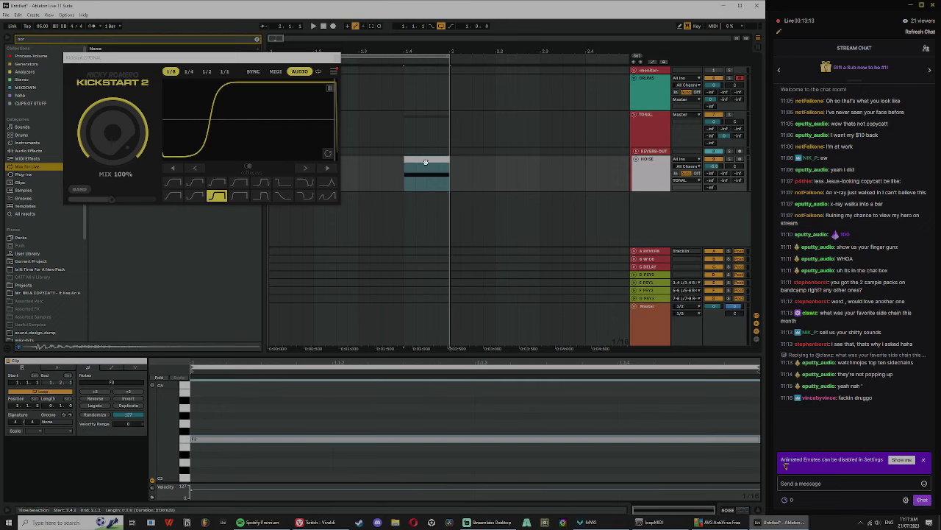
# Step: Move the Kickstart 2 window off the clips, shift the NOISE clip to the start of bar 1 and duplicate it three times
pyautogui.moveTo(263, 61); pyautogui.dragTo(652, 177)
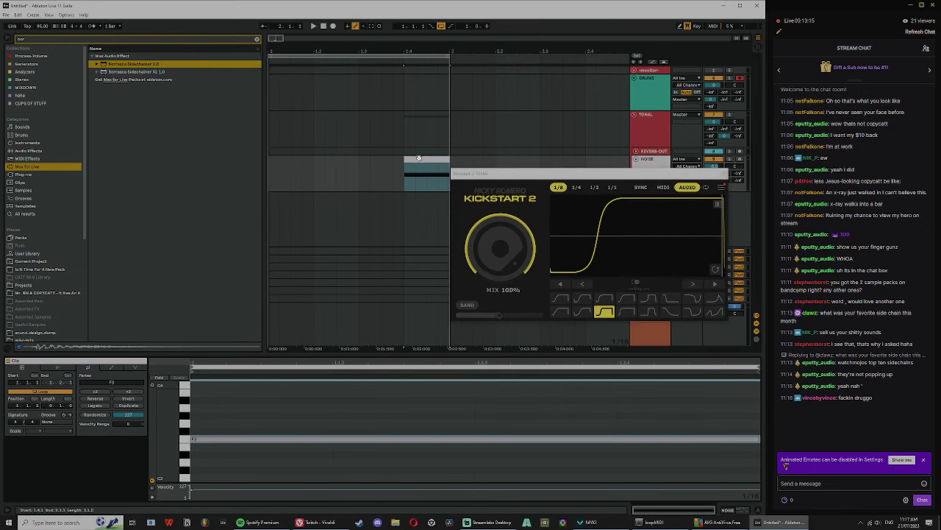
pyautogui.moveTo(420, 160); pyautogui.dragTo(285, 176)
pyautogui.hotkey('ctrl', 'd')
pyautogui.hotkey('ctrl', 'd')
pyautogui.hotkey('ctrl', 'd')
pyautogui.click(292, 160)
# Step: Play the NOISE clips briefly, move the Kickstart 2 window clear of the tracks and show the TONAL group's devices
pyautogui.press('space')
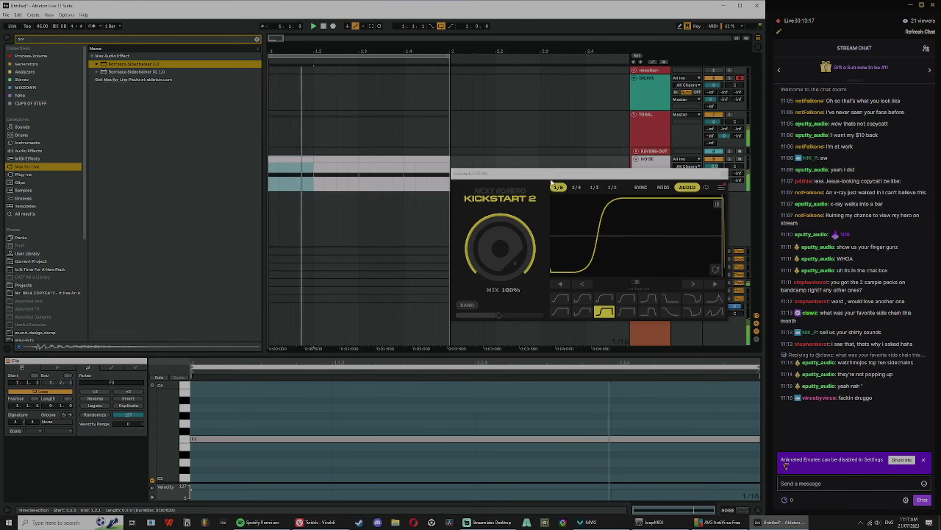
pyautogui.moveTo(524, 174); pyautogui.dragTo(290, 121)
pyautogui.click(664, 129)
pyautogui.press('space')
pyautogui.doubleClick(652, 129)
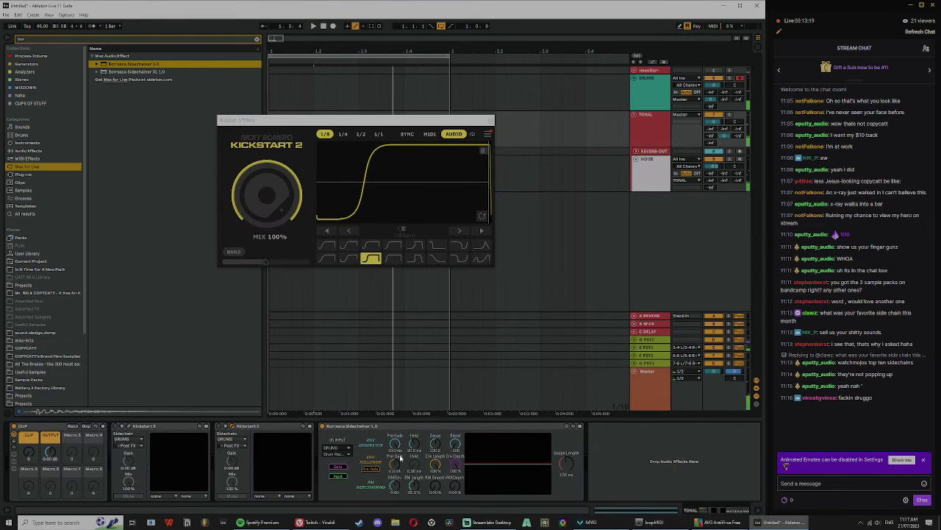
# Step: Delete the Borrasca Sidechainer from the TONAL group and load a fresh Borrasca Sidechainer 1.0 after the Kickstart 2 devices
pyautogui.click(379, 427)
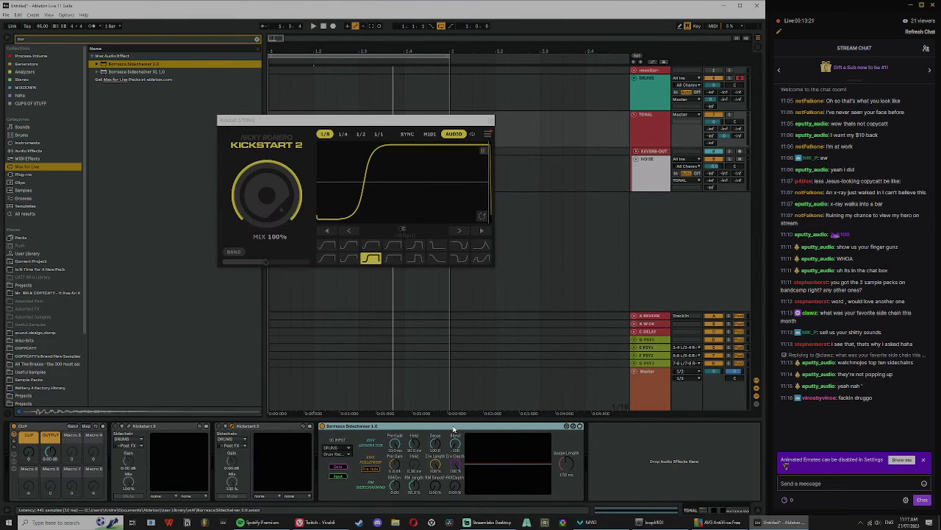
pyautogui.press('Delete')
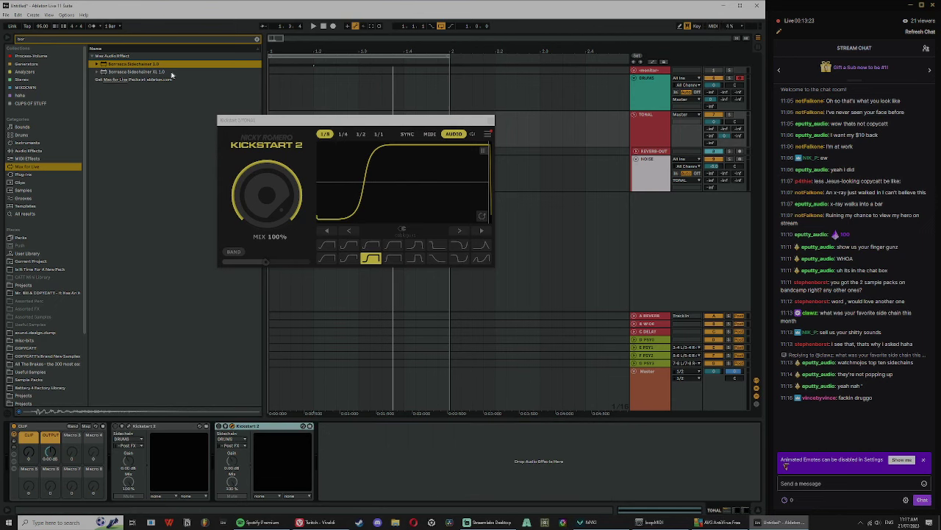
pyautogui.moveTo(166, 65); pyautogui.dragTo(486, 451)
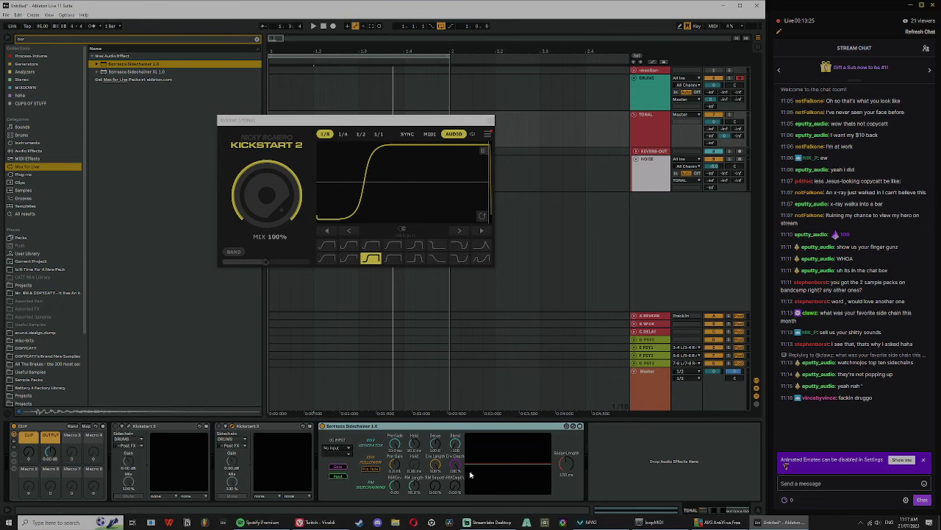
# Step: Set the Borrasca Sidechainer's sidechain input to DRUMS, Post Mixer, and play the loop with the TONAL group selected
pyautogui.click(345, 448)
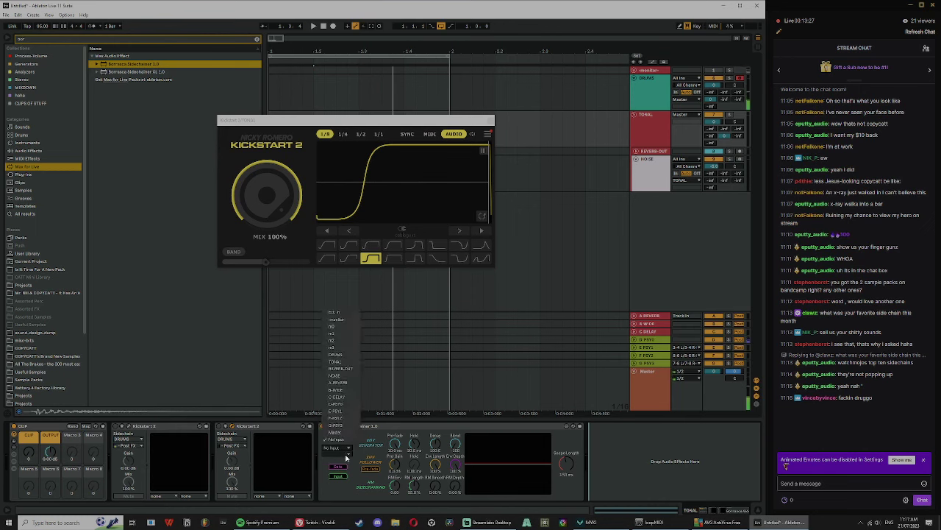
pyautogui.click(343, 361)
pyautogui.click(334, 455)
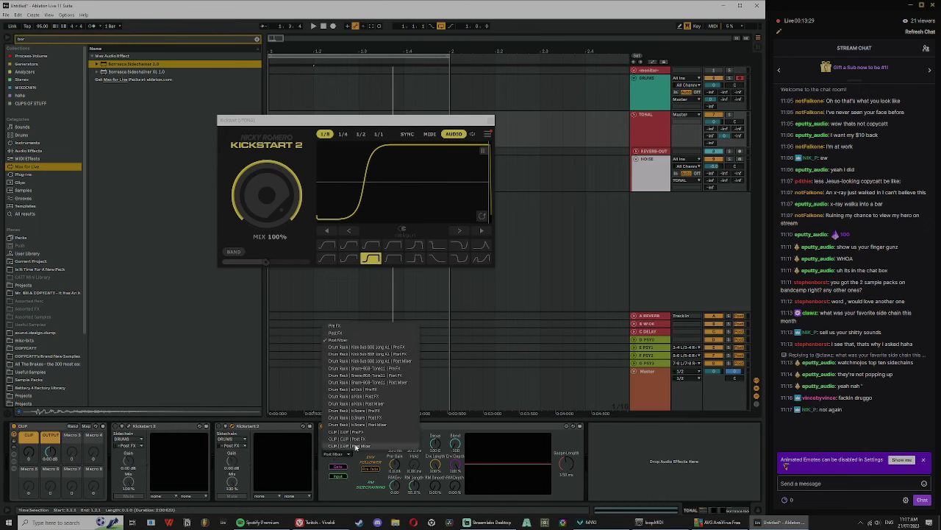
pyautogui.click(632, 475)
pyautogui.press('space')
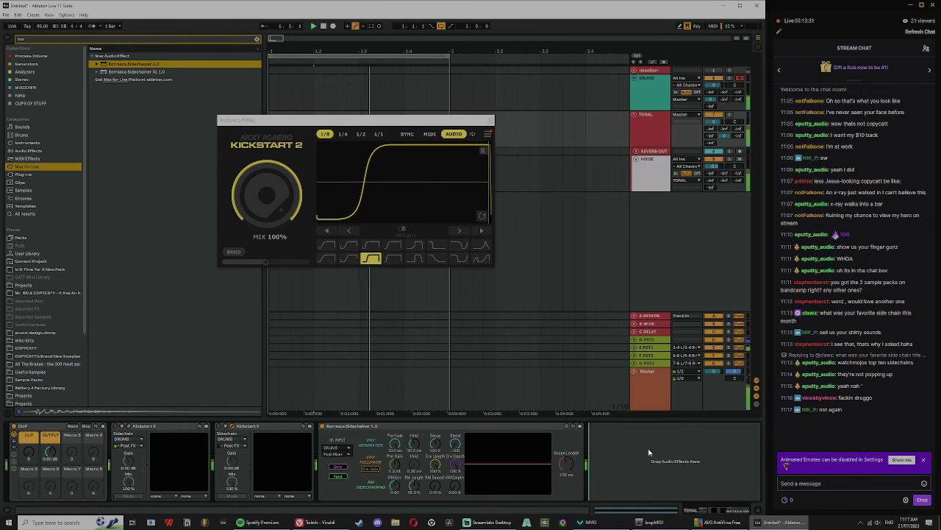
pyautogui.click(647, 120)
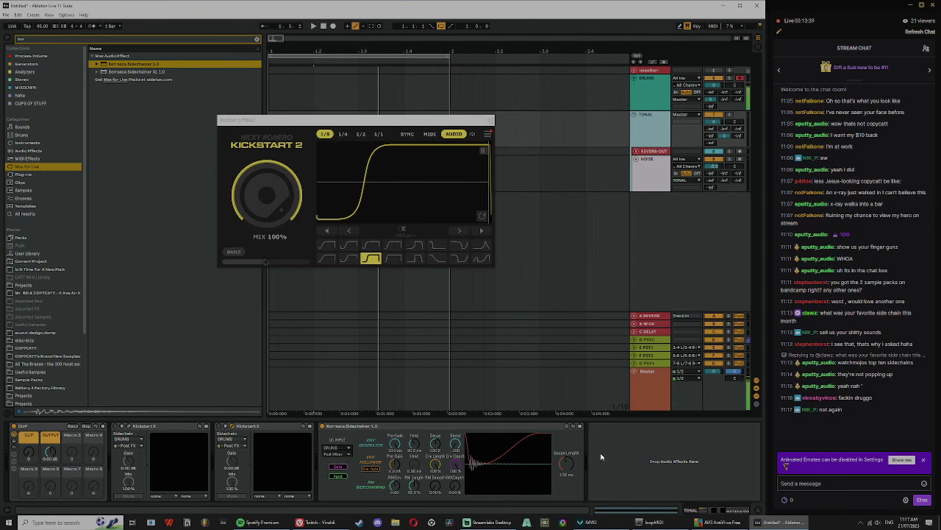
pyautogui.click(619, 454)
pyautogui.press('space')
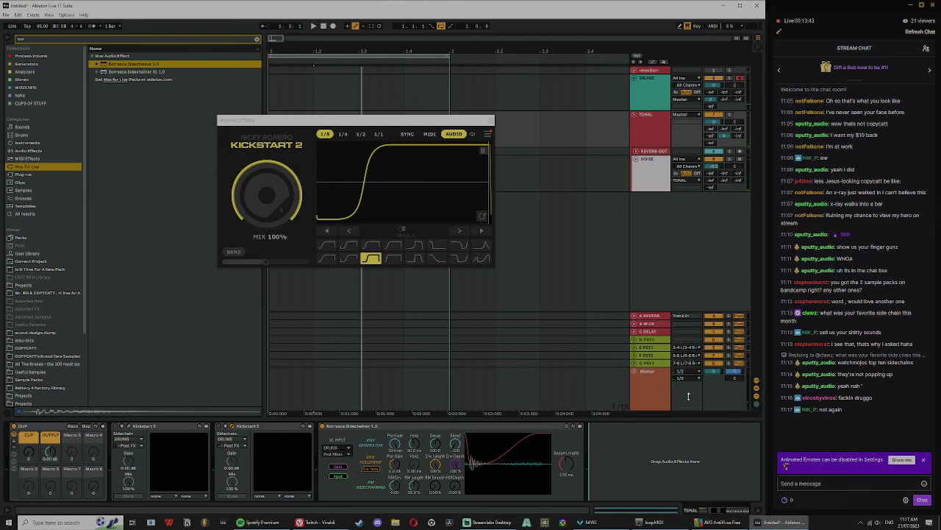
# Step: Inspect the kick sample's volume in the DRUMS track's Drum Rack during playback and show the rack's return chains
pyautogui.click(659, 82)
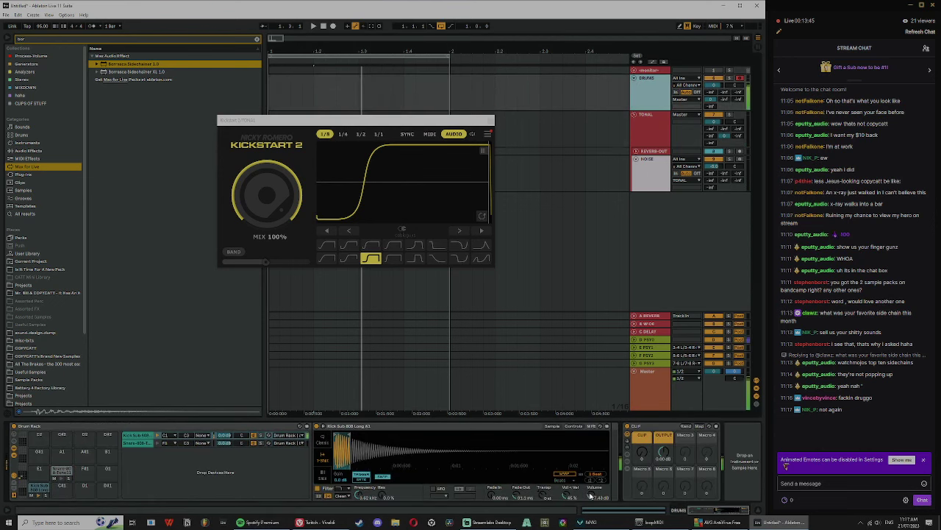
pyautogui.moveTo(591, 495); pyautogui.dragTo(590, 485)
pyautogui.press('space')
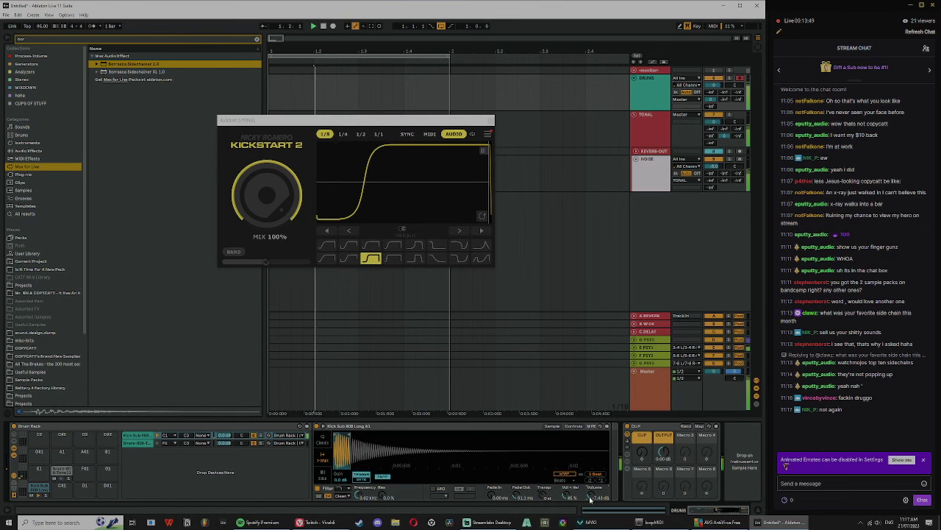
pyautogui.click(12, 492)
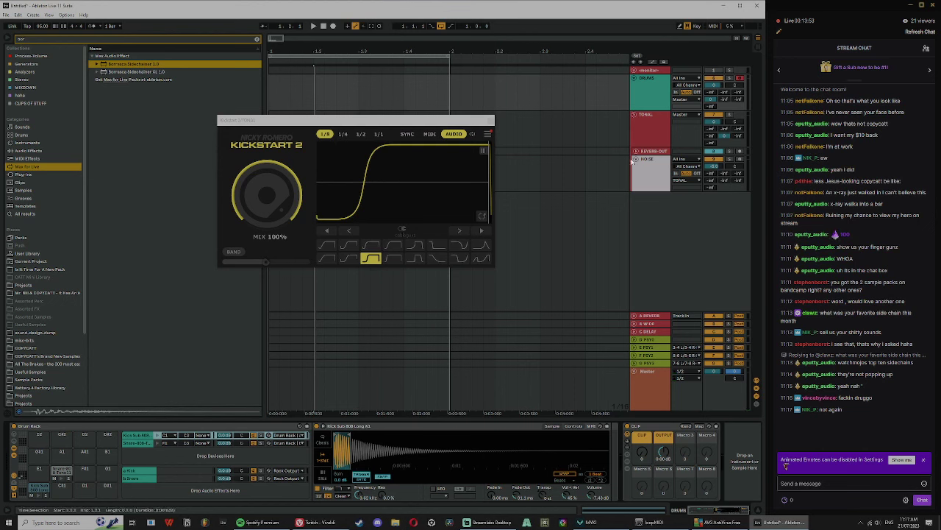
# Step: Return to the TONAL group's devices, move the Kickstart 2 window aside and enable Input on the Borrasca Sidechainer during playback
pyautogui.click(654, 132)
pyautogui.press('space')
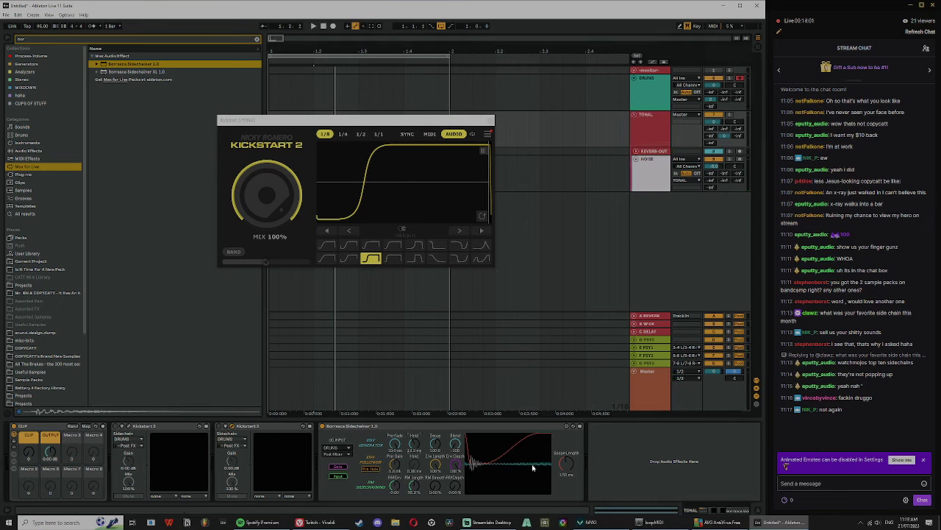
pyautogui.moveTo(353, 119); pyautogui.dragTo(154, 97)
pyautogui.press('space')
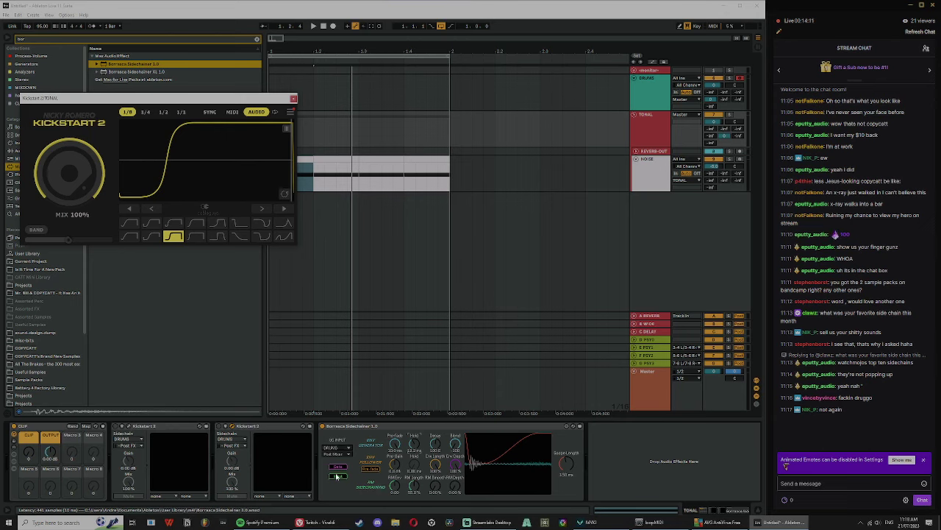
pyautogui.click(343, 478)
pyautogui.press('space')
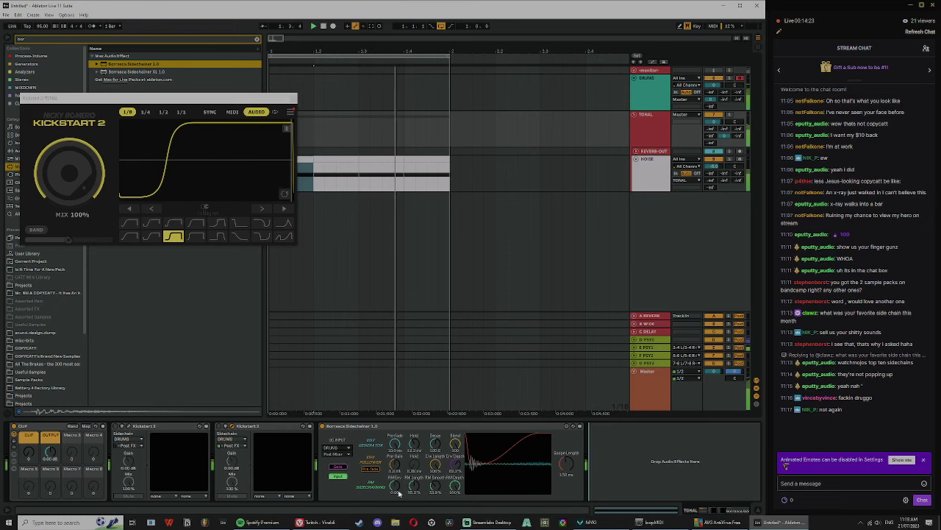
# Step: Try the Borrasca Sidechainer's toggles above Input and in the envelope follower section, and replay the loop briefly
pyautogui.press('space')
pyautogui.click(337, 467)
pyautogui.click(336, 467)
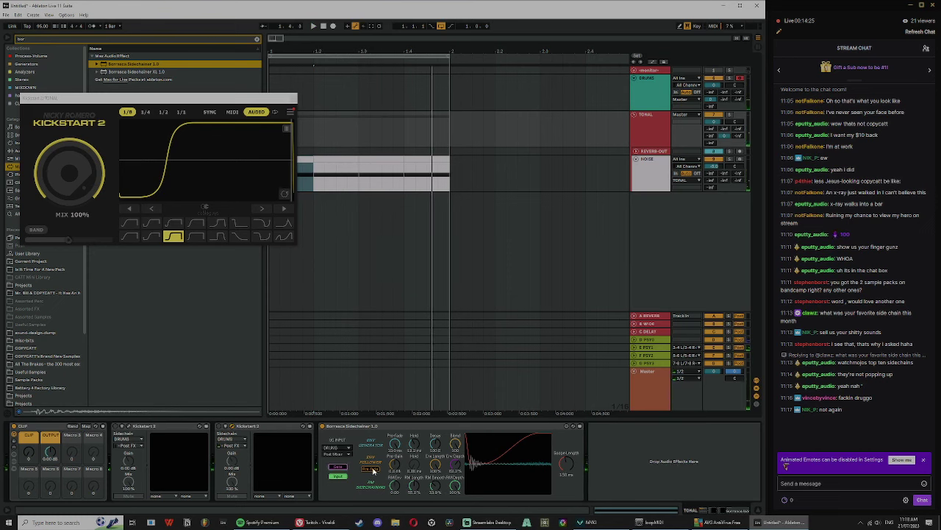
pyautogui.click(374, 469)
pyautogui.click(673, 459)
pyautogui.press('space')
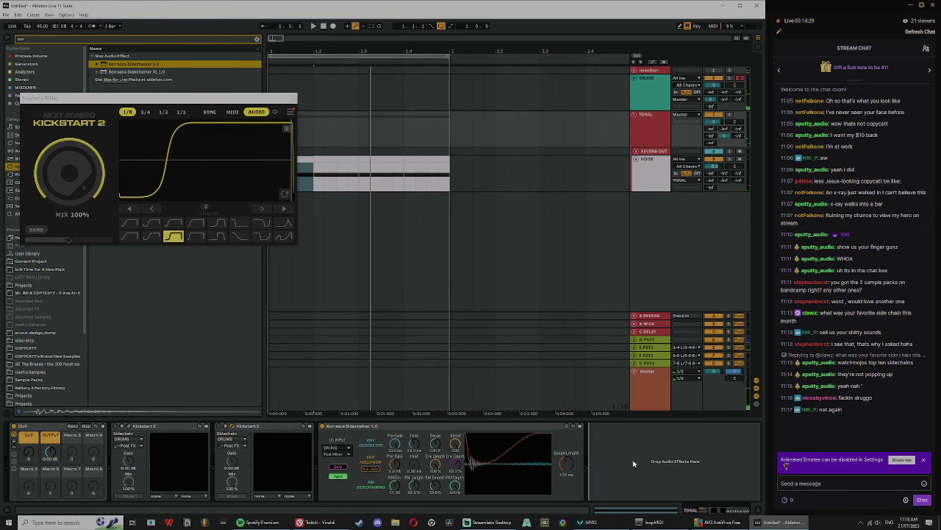
# Step: Load Borrasca Sidechainer XL 1.0 at the end of the TONAL device chain and delete the Borrasca Sidechainer 1.0
pyautogui.click(387, 427)
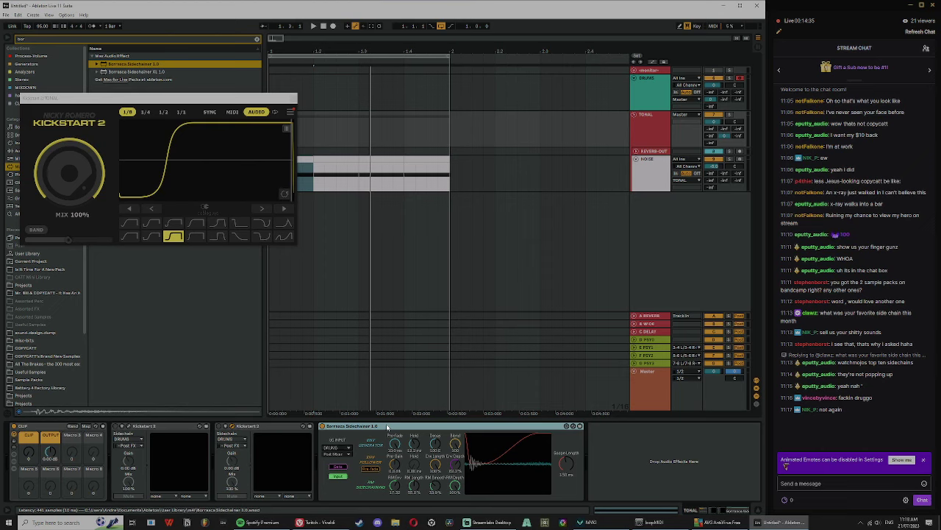
pyautogui.moveTo(161, 72); pyautogui.dragTo(662, 448)
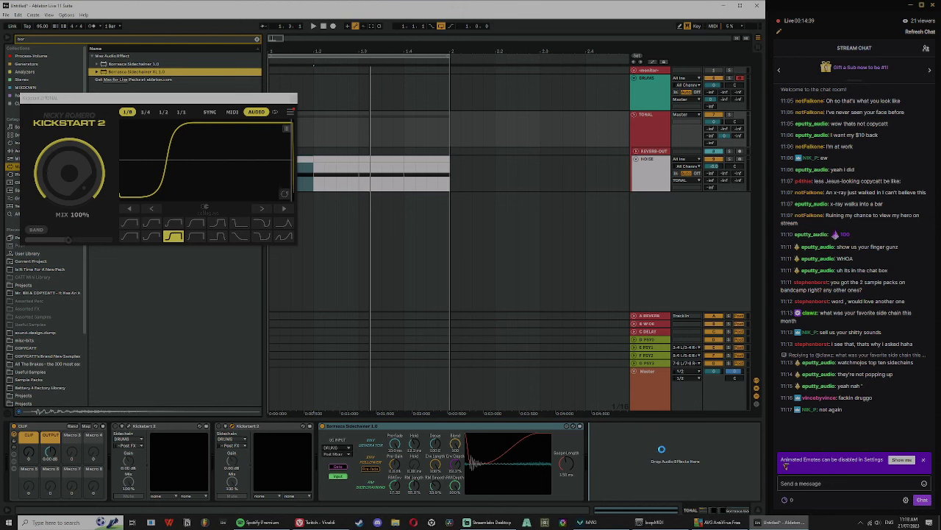
pyautogui.click(421, 428)
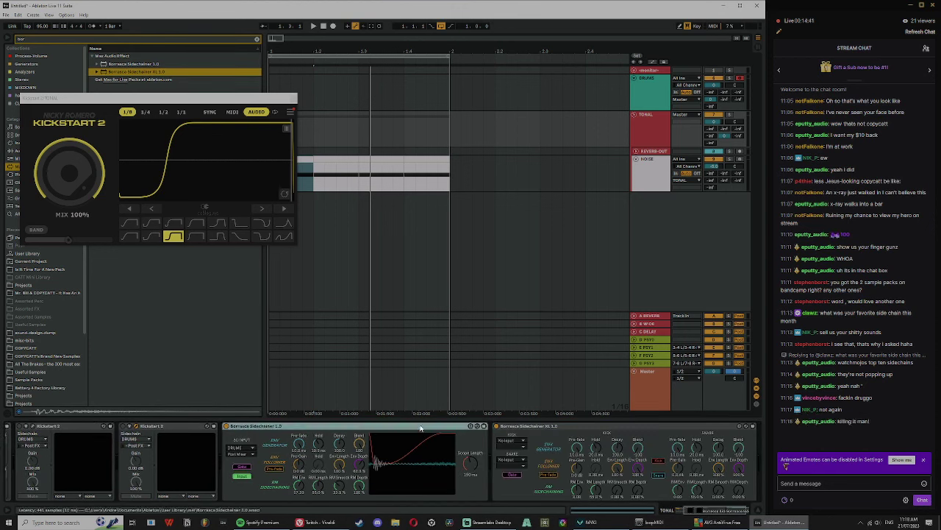
pyautogui.press('Delete')
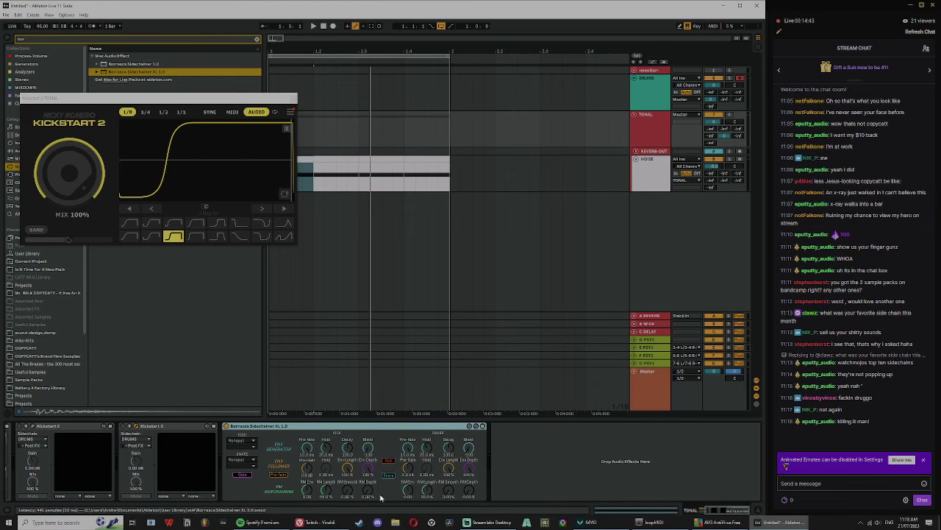
# Step: Show and hide the Kick scope and the Snare scope of the Borrasca Sidechainer XL in turn
pyautogui.click(387, 461)
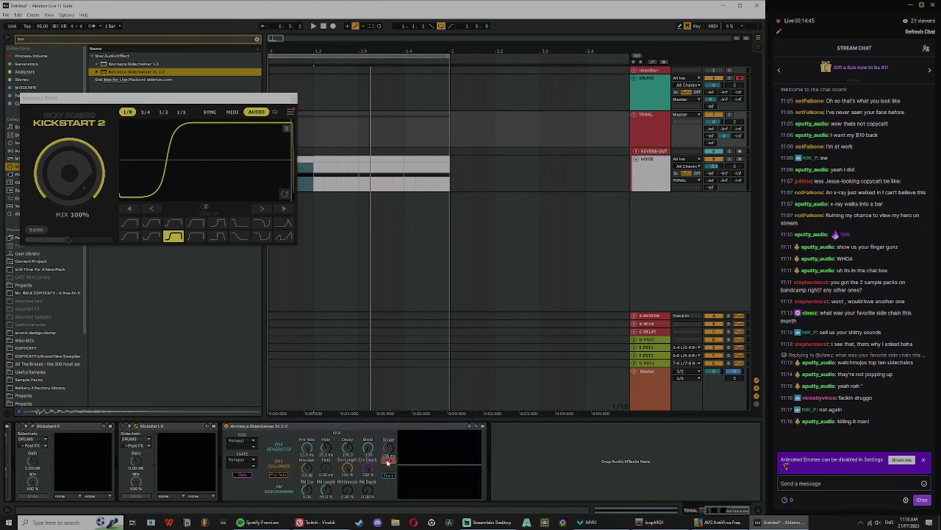
pyautogui.click(387, 461)
pyautogui.click(389, 475)
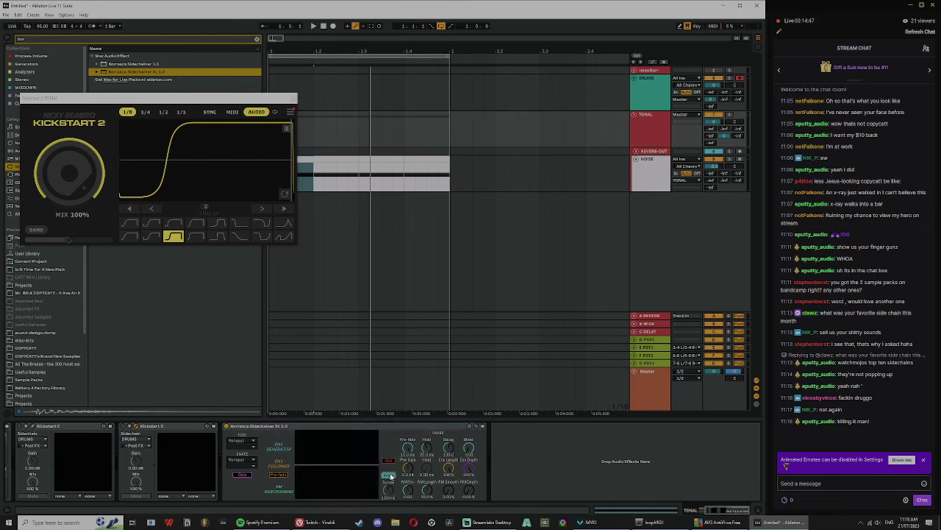
pyautogui.click(389, 475)
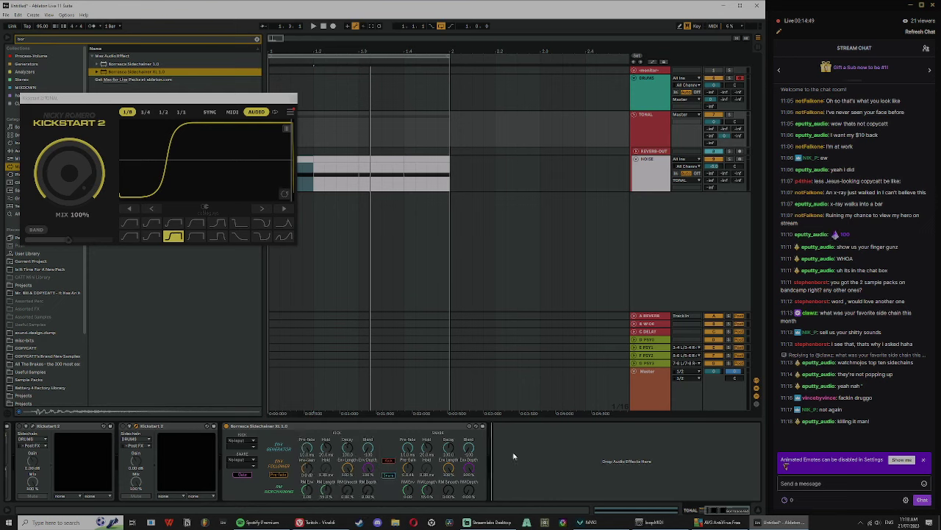
# Step: Delete the Borrasca Sidechainer XL from the TONAL group and reopen the second Kickstart 2's window clear of the browser
pyautogui.click(289, 97)
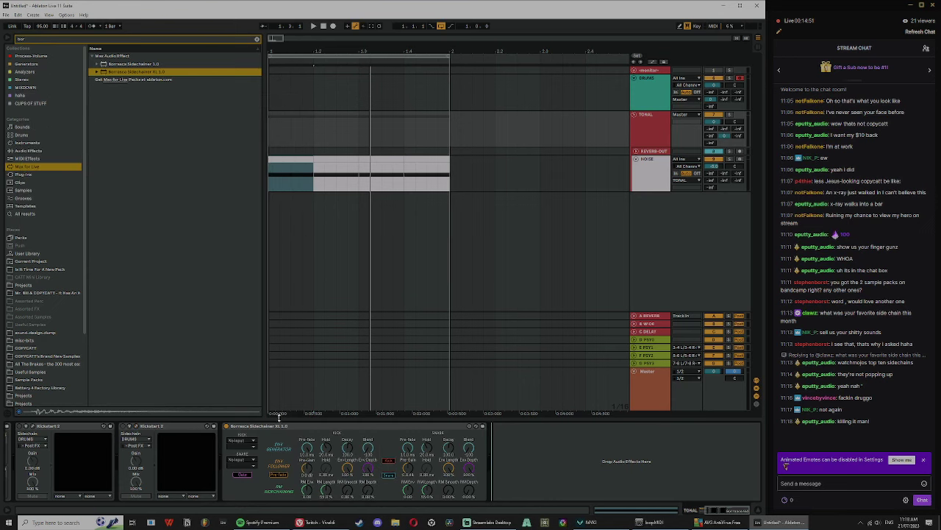
pyautogui.press('Delete')
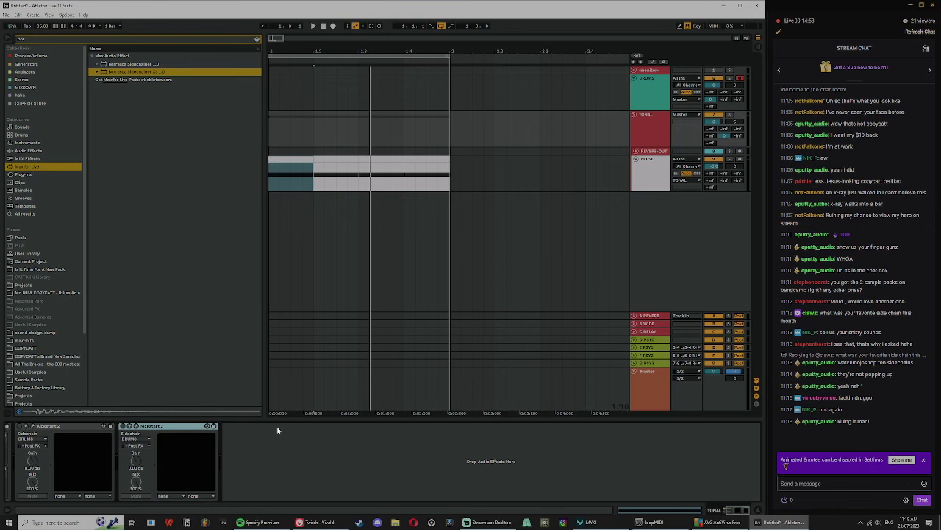
pyautogui.click(136, 425)
pyautogui.moveTo(132, 98); pyautogui.dragTo(224, 84)
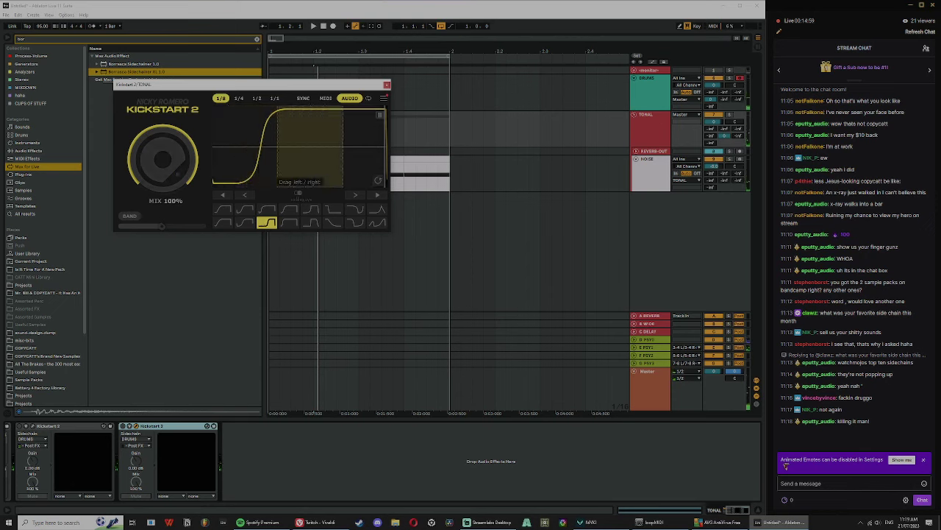
# Step: Try nudging the Kickstart 2 volume curve and switching Band on and off, and close the plug-in window
pyautogui.moveTo(258, 156); pyautogui.dragTo(255, 157)
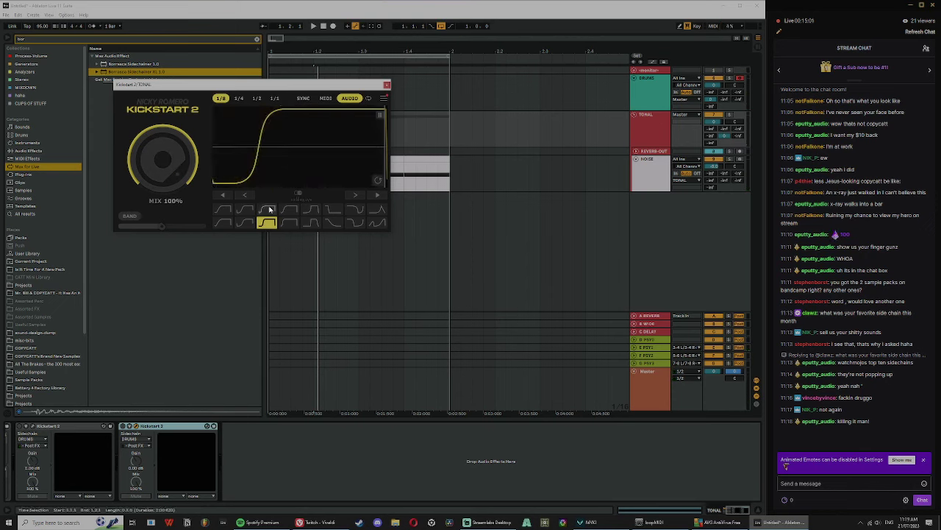
pyautogui.click(130, 216)
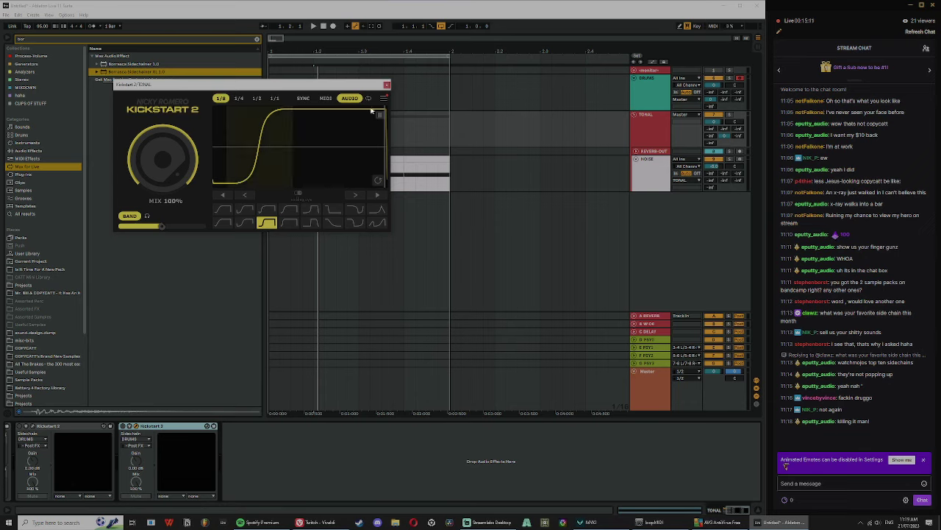
pyautogui.click(129, 215)
pyautogui.click(385, 87)
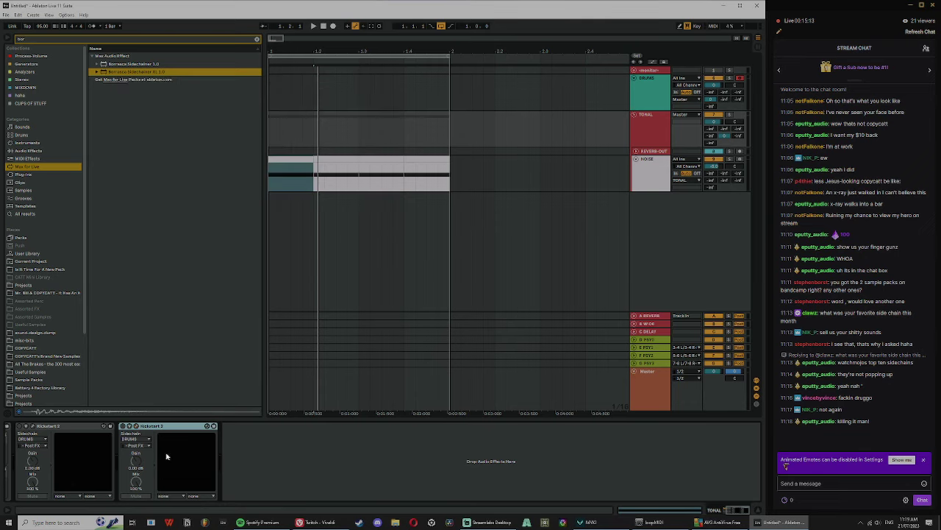
# Step: Select all four clips on the NOISE track in bar 1 and delete them
pyautogui.click(384, 269)
pyautogui.moveTo(322, 52); pyautogui.dragTo(322, 55)
pyautogui.click(424, 157)
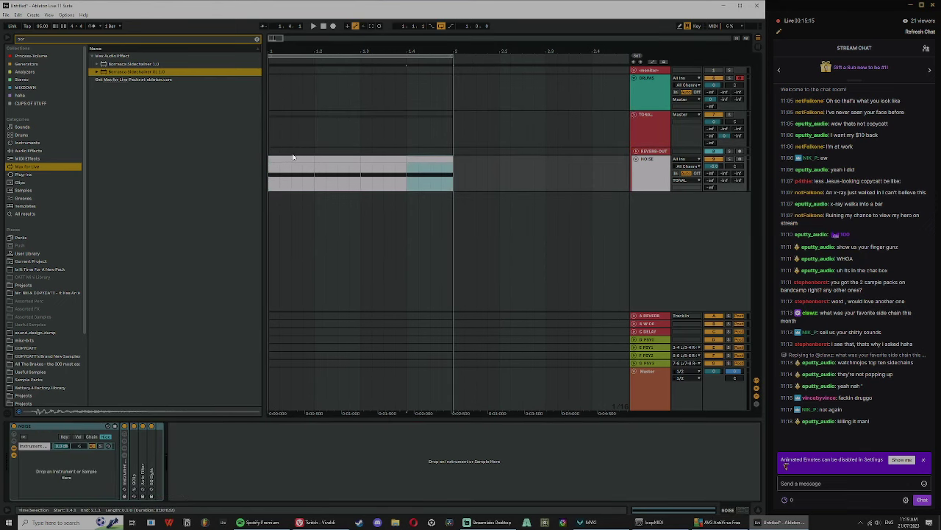
pyautogui.keyDown('shift'); pyautogui.click(292, 153); pyautogui.keyUp('shift')
pyautogui.click(289, 158)
pyautogui.keyDown('shift'); pyautogui.click(431, 166); pyautogui.keyUp('shift')
pyautogui.keyDown('shift'); pyautogui.click(429, 157); pyautogui.keyUp('shift')
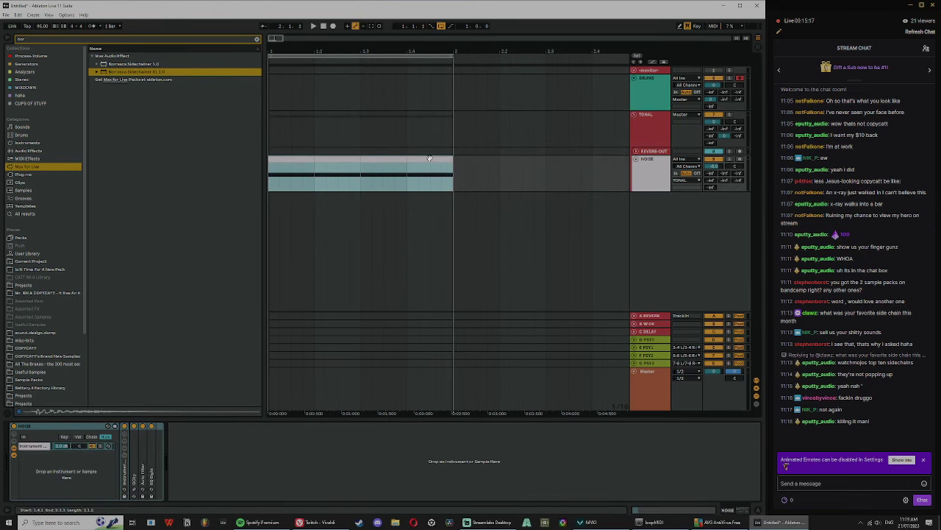
pyautogui.press('Delete')
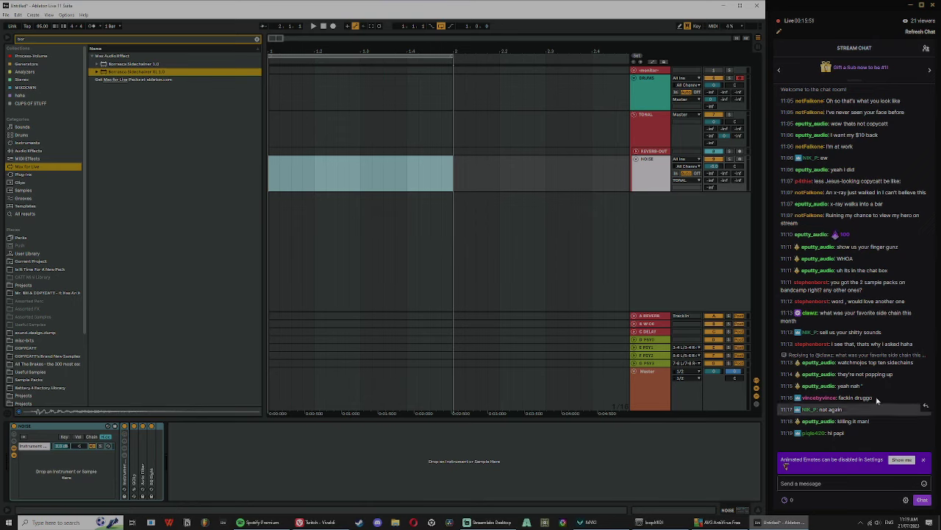
# Step: Clear the browser search and look through the project and sample folders, from Projects and Useful Samples to COPYCATT
pyautogui.click(330, 483)
pyautogui.click(256, 39)
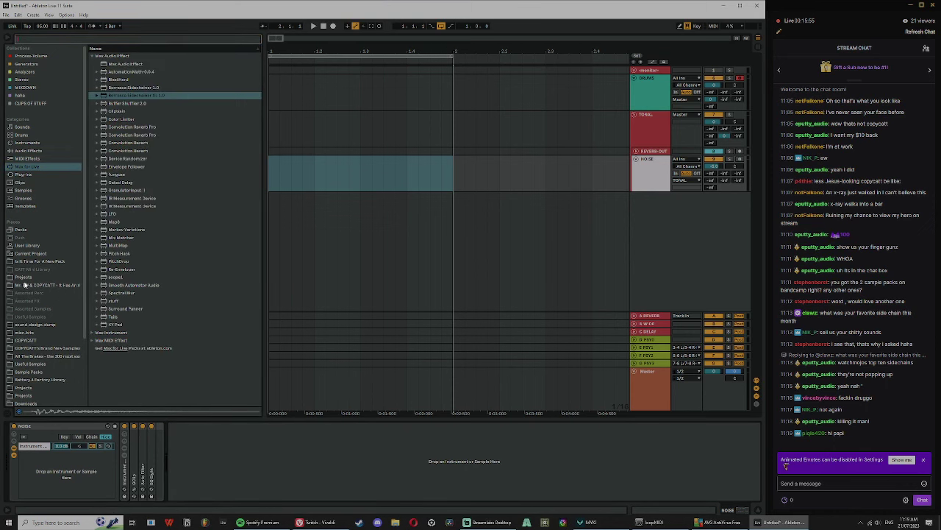
pyautogui.click(23, 277)
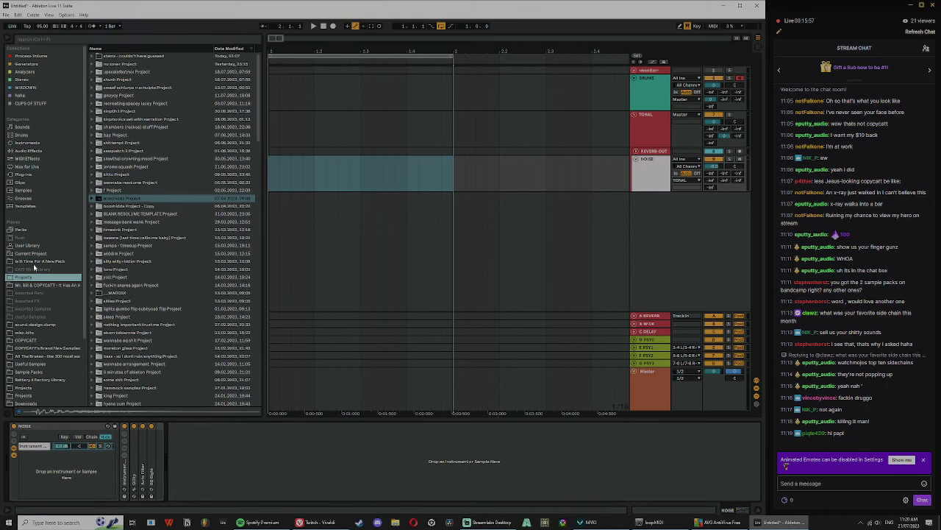
pyautogui.click(44, 285)
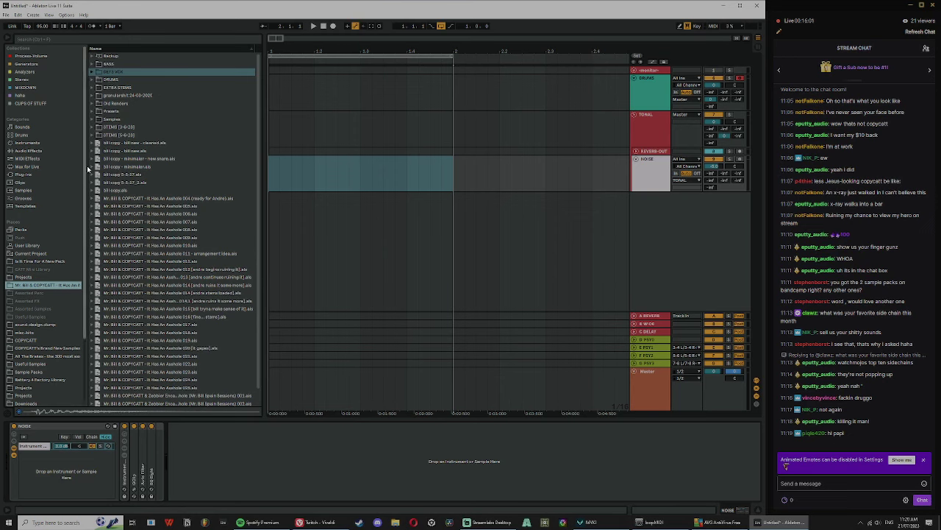
pyautogui.moveTo(87, 166); pyautogui.dragTo(84, 166)
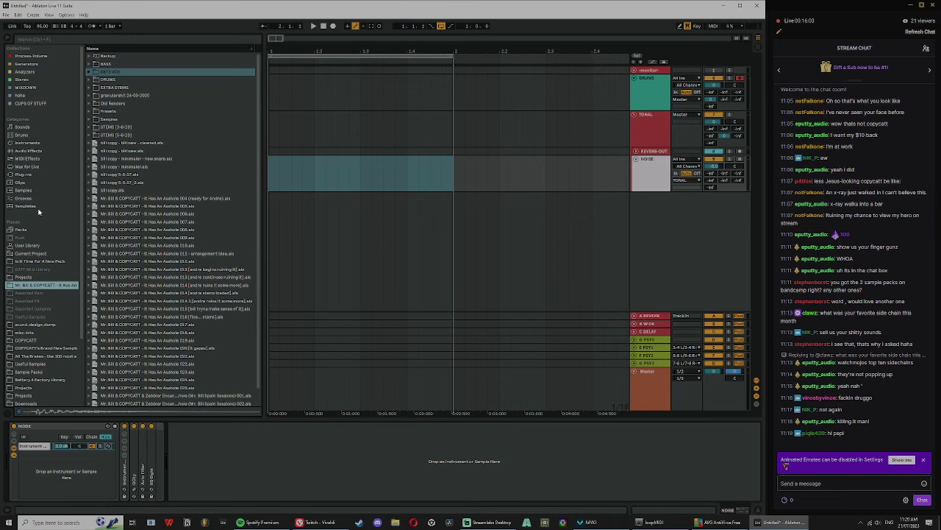
pyautogui.click(45, 347)
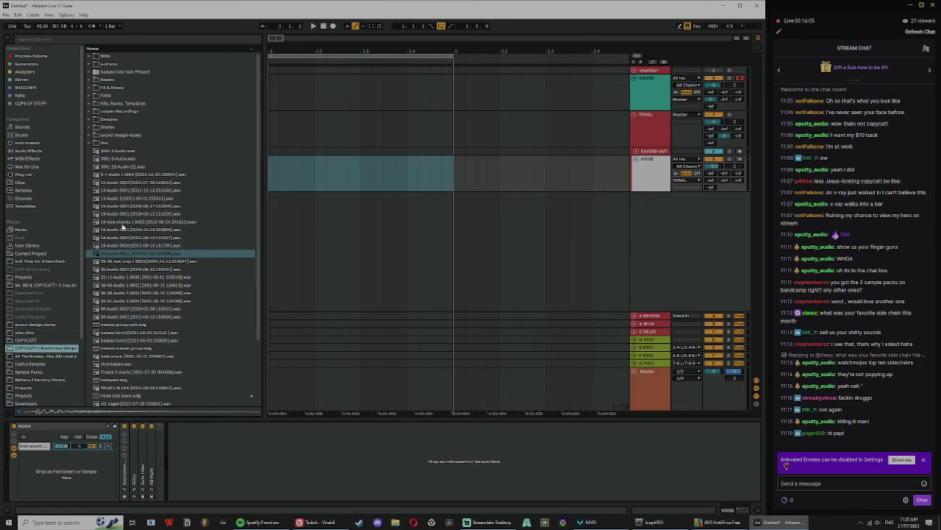
pyautogui.click(34, 340)
pyautogui.click(42, 355)
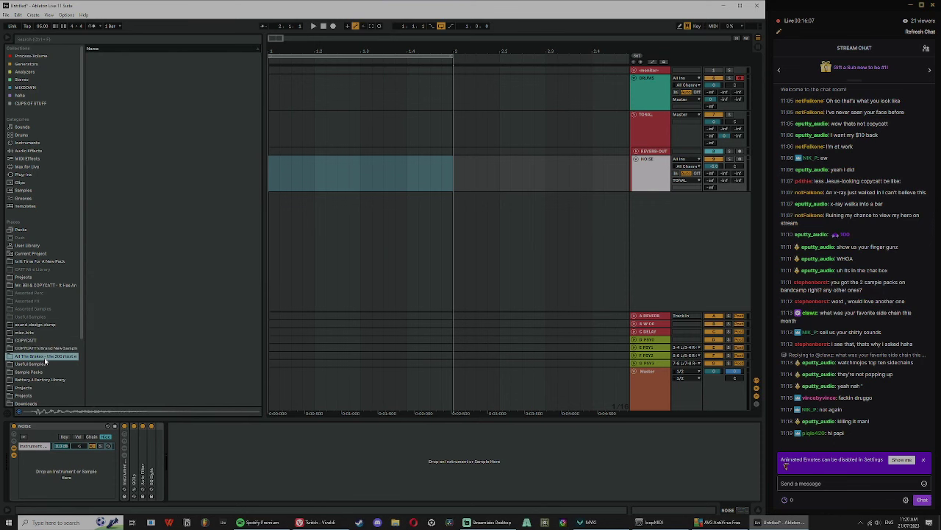
pyautogui.click(47, 365)
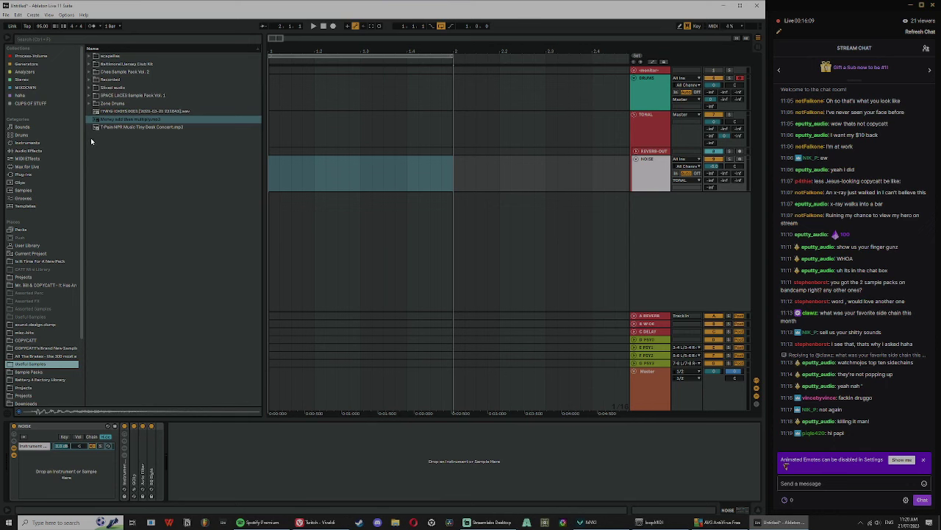
pyautogui.click(38, 340)
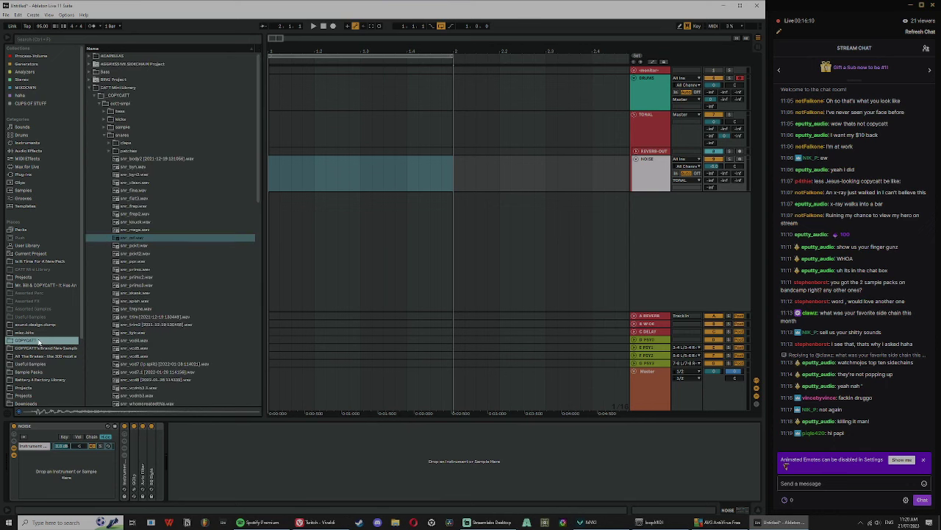
# Step: Open the sample folder in the COPYCATT library and audition the two jazz_bluenote samples
pyautogui.click(104, 135)
pyautogui.click(104, 144)
pyautogui.click(105, 128)
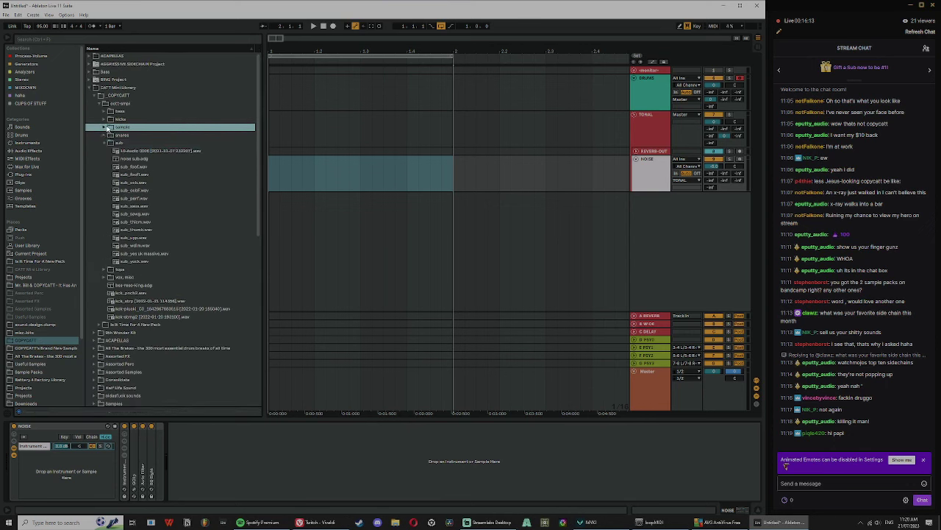
pyautogui.press('Down')
pyautogui.press('Down')
pyautogui.press('Down')
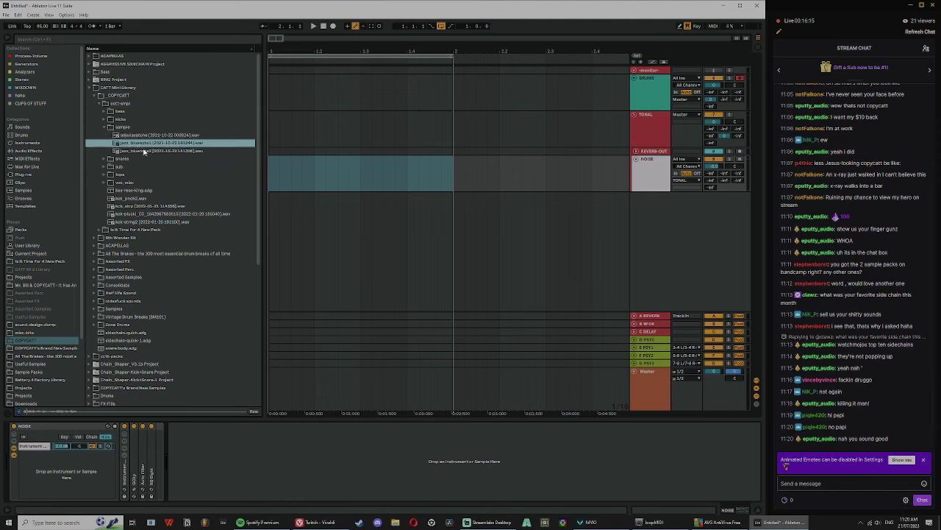
pyautogui.click(144, 144)
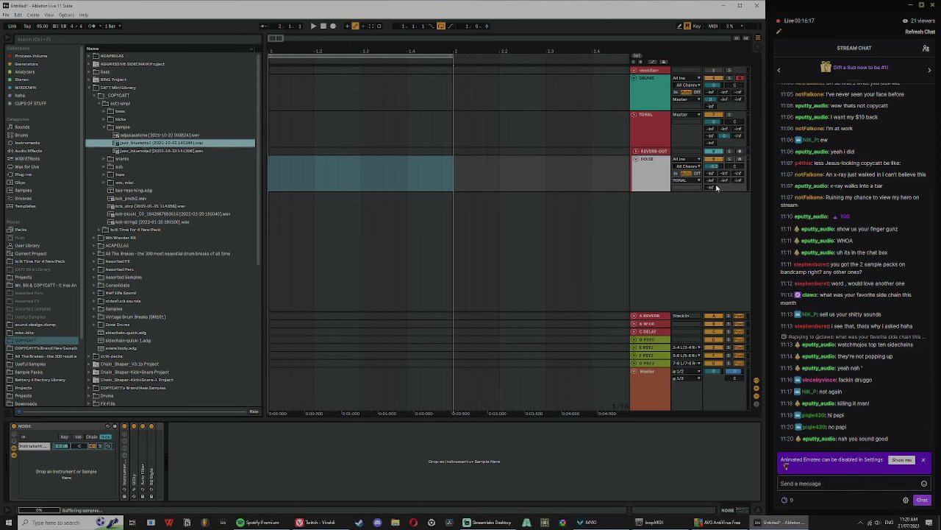
pyautogui.click(145, 152)
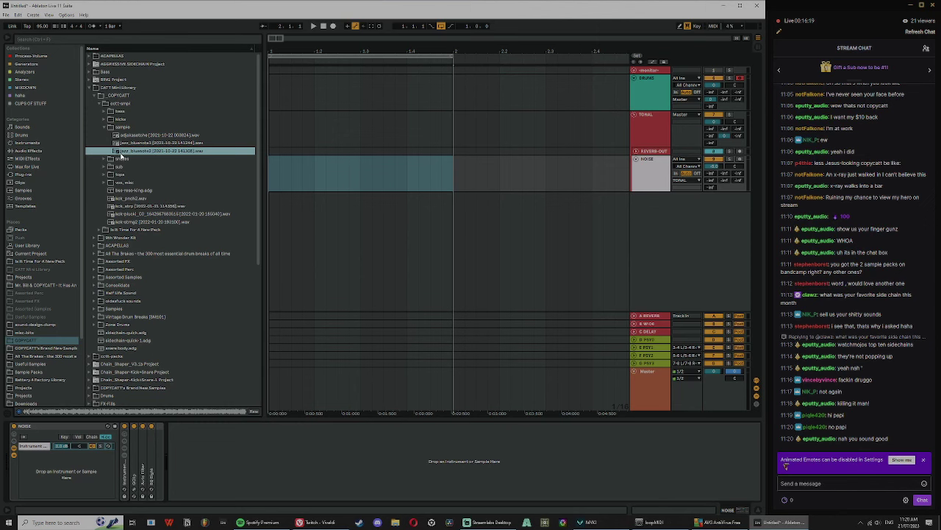
# Step: Place jazz_bluenote2 on a new audio track from the start of bar 1 and turn off its Warp
pyautogui.moveTo(122, 151); pyautogui.dragTo(328, 235)
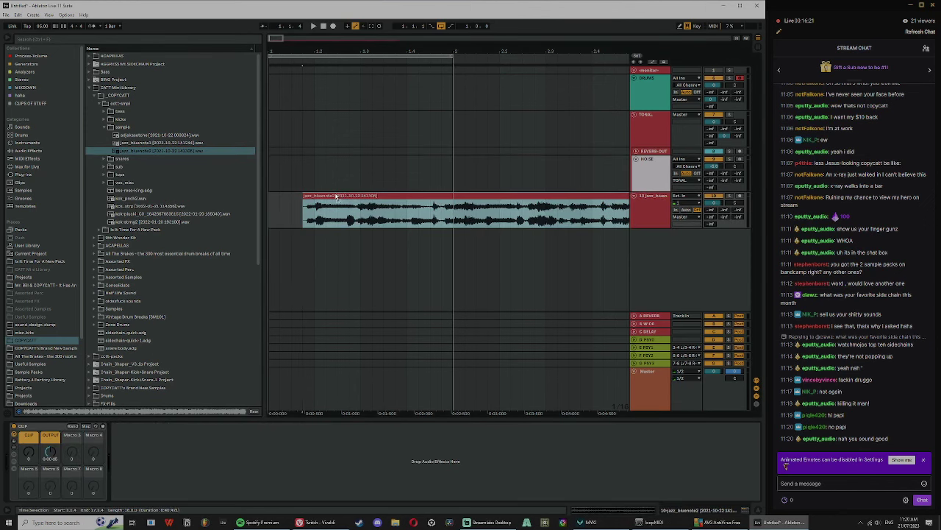
pyautogui.moveTo(336, 197); pyautogui.dragTo(302, 197)
pyautogui.doubleClick(311, 195)
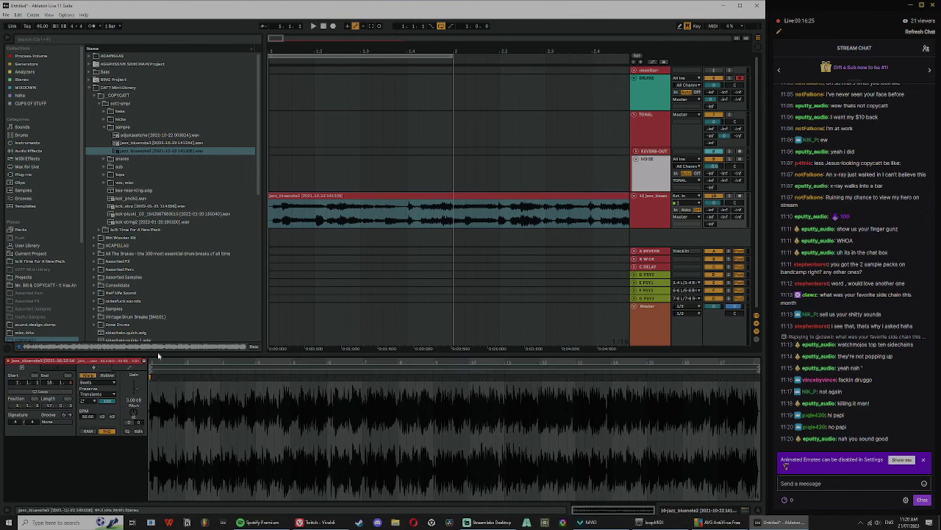
pyautogui.click(89, 375)
# Step: Turn off the arrangement loop and set the jazz_bluenote2 clip's start to its first strong hit, about 0.18 s in
pyautogui.rightClick(384, 56)
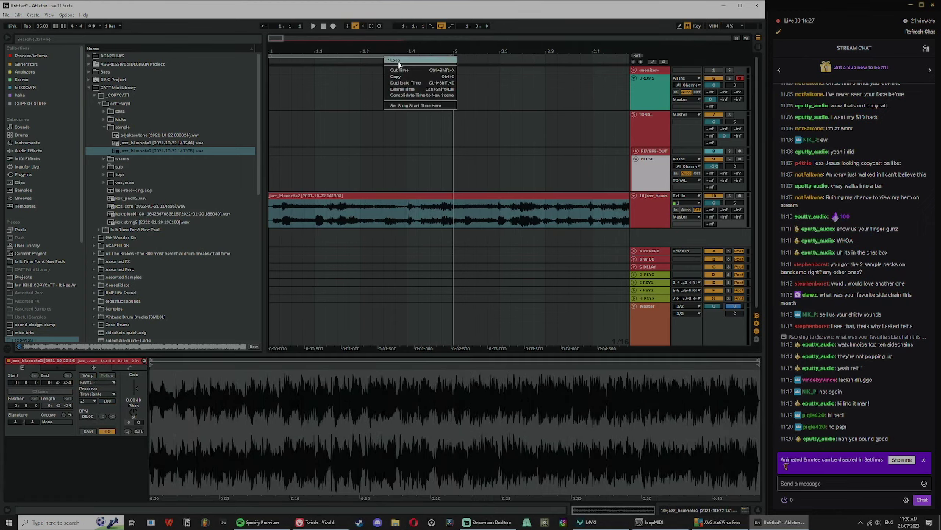
pyautogui.click(399, 62)
pyautogui.moveTo(331, 51); pyautogui.dragTo(331, 27)
pyautogui.click(317, 196)
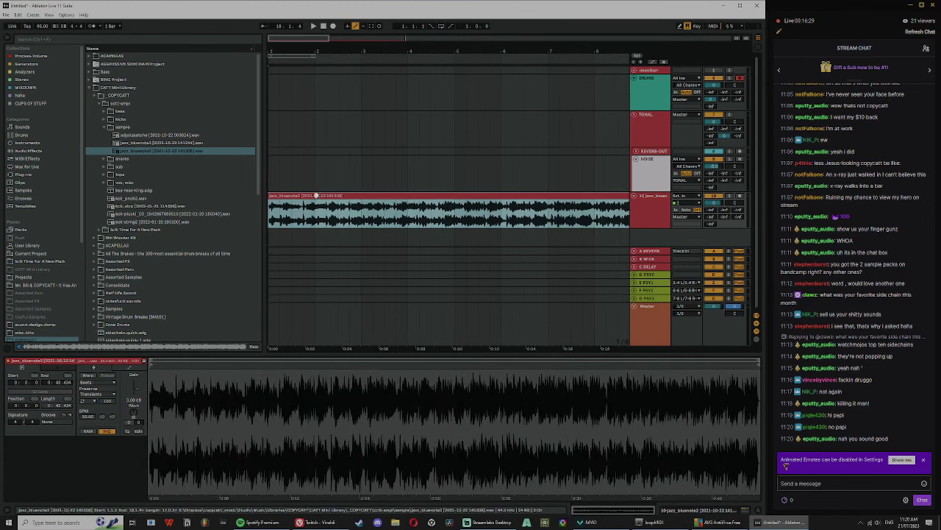
pyautogui.moveTo(168, 413)
pyautogui.mouseDown()
pyautogui.moveTo(168, 441)
pyautogui.moveTo(176, 379)
pyautogui.moveTo(154, 364)
pyautogui.moveTo(160, 441)
pyautogui.moveTo(233, 382)
pyautogui.moveTo(194, 364)
pyautogui.mouseUp()
pyautogui.press('space')
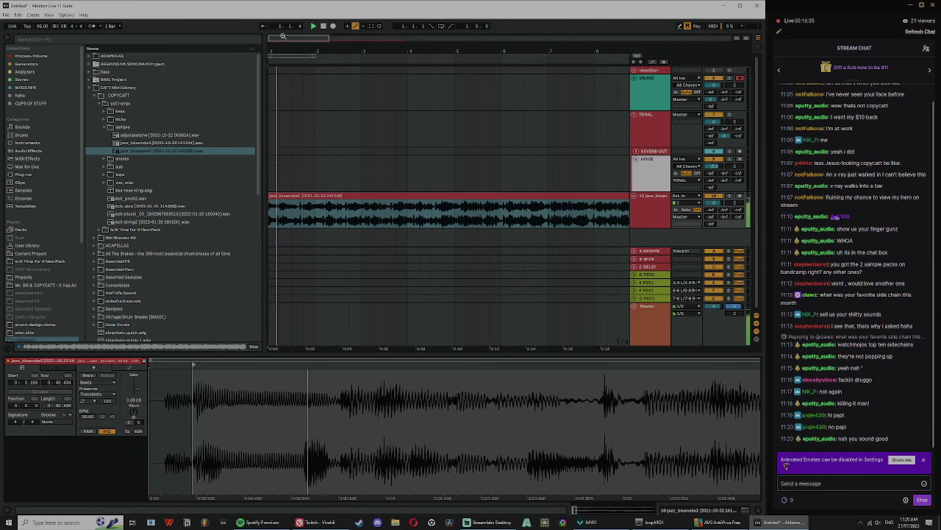
# Step: Split the jazz_bluenote2 clip at its second hit and again on beat 1.2
pyautogui.press('space')
pyautogui.moveTo(283, 36)
pyautogui.mouseDown()
pyautogui.moveTo(324, 221)
pyautogui.moveTo(367, 272)
pyautogui.mouseUp()
pyautogui.click(386, 226)
pyautogui.press('space')
pyautogui.press('space')
pyautogui.hotkey('ctrl', 'e')
pyautogui.click(425, 214)
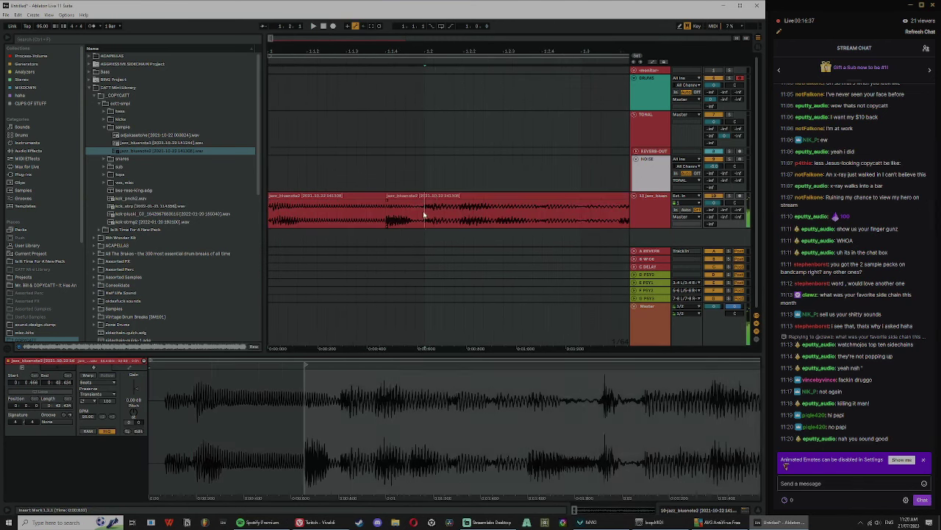
pyautogui.hotkey('ctrl', 'e')
# Step: Deactivate the first jazz_bluenote2 slice and move the short second slice to the start of bar 1
pyautogui.click(397, 195)
pyautogui.click(375, 195)
pyautogui.press('0')
pyautogui.moveTo(393, 196); pyautogui.dragTo(282, 201)
# Step: Audition the long slice starting on beat 1.2 and split it at the next hit, just after beat 1.3
pyautogui.click(508, 195)
pyautogui.press('space')
pyautogui.press('space')
pyautogui.moveTo(542, 48); pyautogui.dragTo(419, 193)
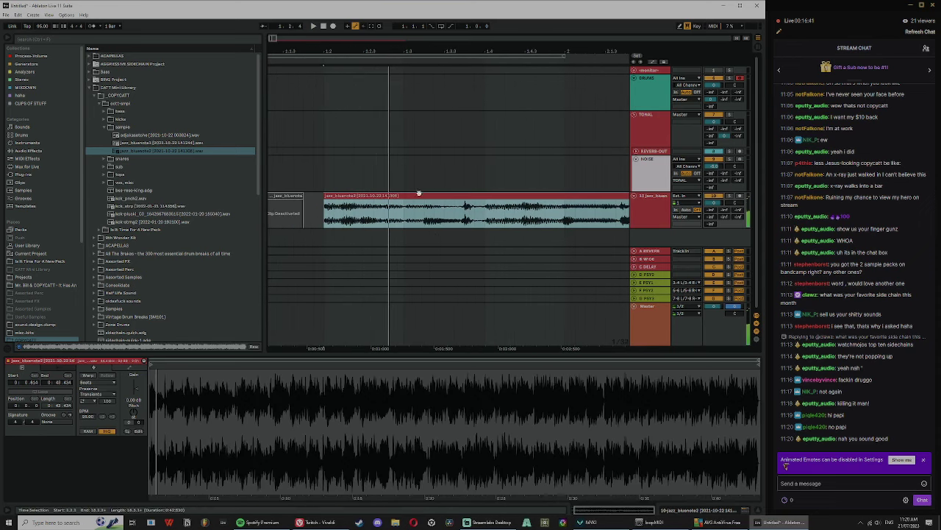
pyautogui.click(419, 226)
pyautogui.press('space')
pyautogui.press('space')
pyautogui.click(425, 216)
pyautogui.hotkey('ctrl', 'e')
pyautogui.click(425, 198)
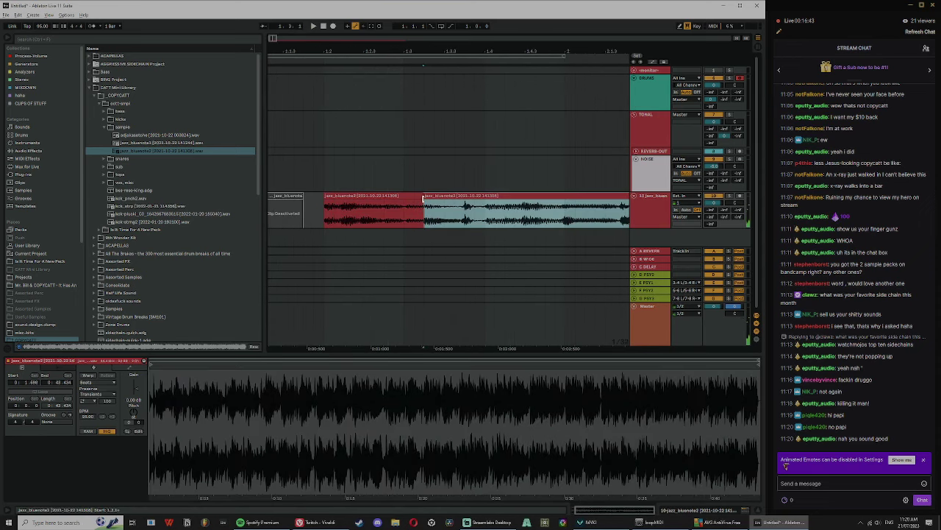
# Step: Audition the remaining clip, split it at the hit near 1.4.3 and move the new slice's start slightly earlier
pyautogui.press('space')
pyautogui.click(499, 225)
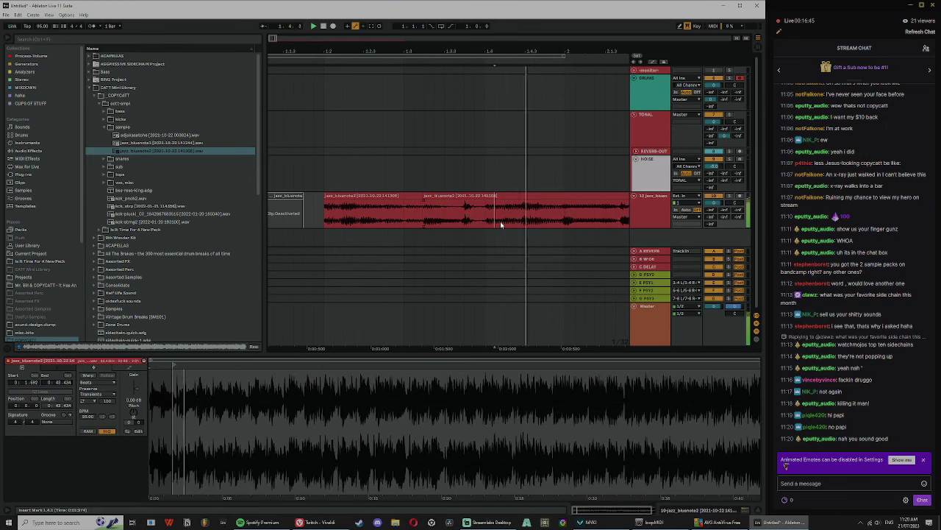
pyautogui.press('space')
pyautogui.press('space')
pyautogui.click(525, 224)
pyautogui.press('space')
pyautogui.press('space')
pyautogui.press('space')
pyautogui.hotkey('ctrl', 'e')
pyautogui.click(526, 197)
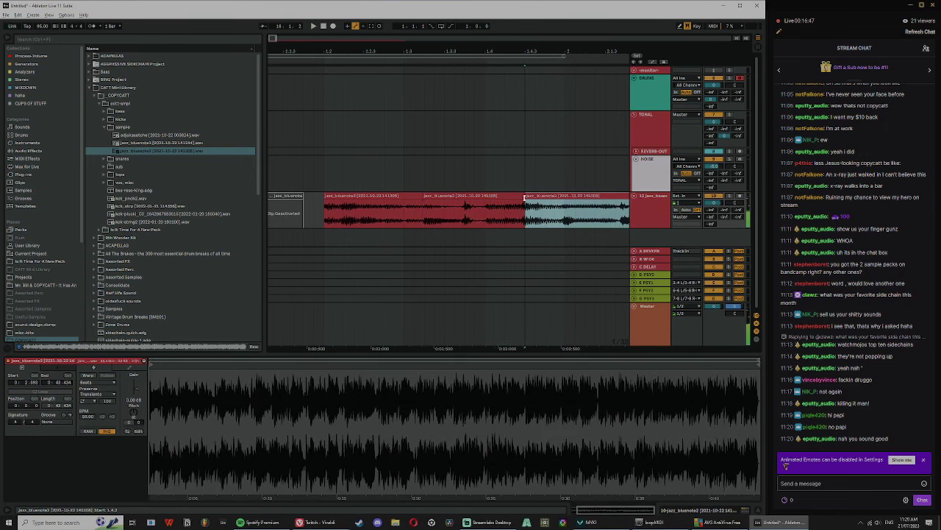
pyautogui.moveTo(525, 197); pyautogui.dragTo(521, 198)
# Step: Split the clip at bar 2 and move the slice just before it into the gap ahead of beat 1.2
pyautogui.click(564, 218)
pyautogui.hotkey('ctrl', 'e')
pyautogui.click(563, 196)
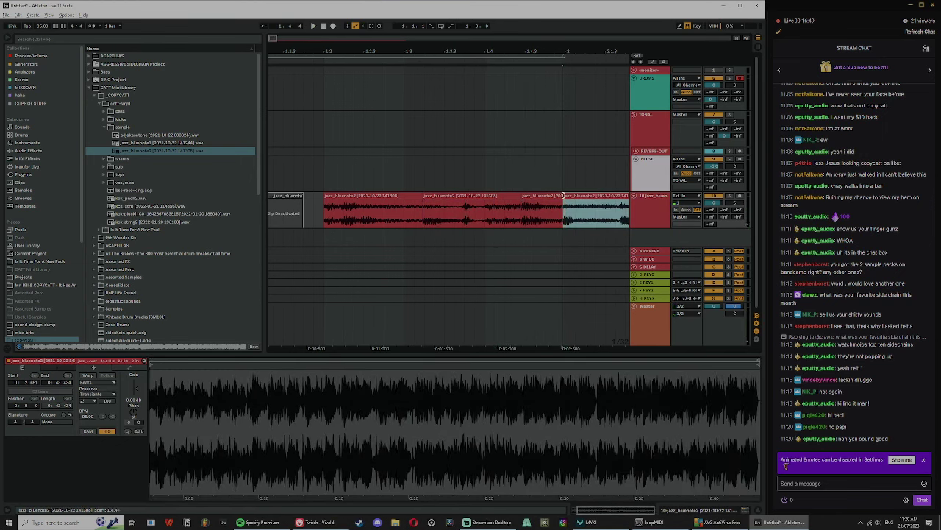
pyautogui.click(547, 196)
pyautogui.moveTo(545, 49); pyautogui.dragTo(352, 47)
pyautogui.moveTo(352, 196); pyautogui.dragTo(284, 212)
pyautogui.click(324, 207)
pyautogui.click(329, 196)
pyautogui.press('space')
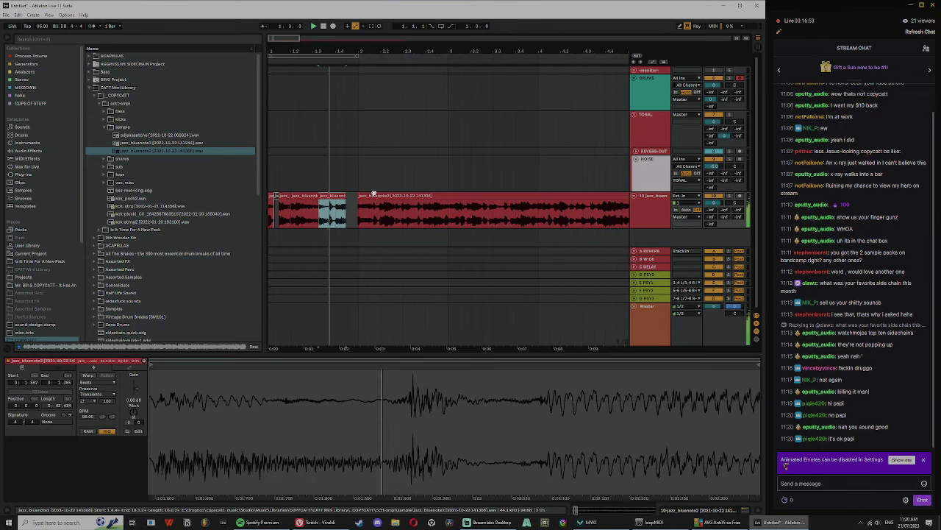
# Step: Audition the long clip after bar 2 and split it twice just after bar 3 to isolate a short hit
pyautogui.click(374, 193)
pyautogui.moveTo(372, 64); pyautogui.dragTo(378, 69)
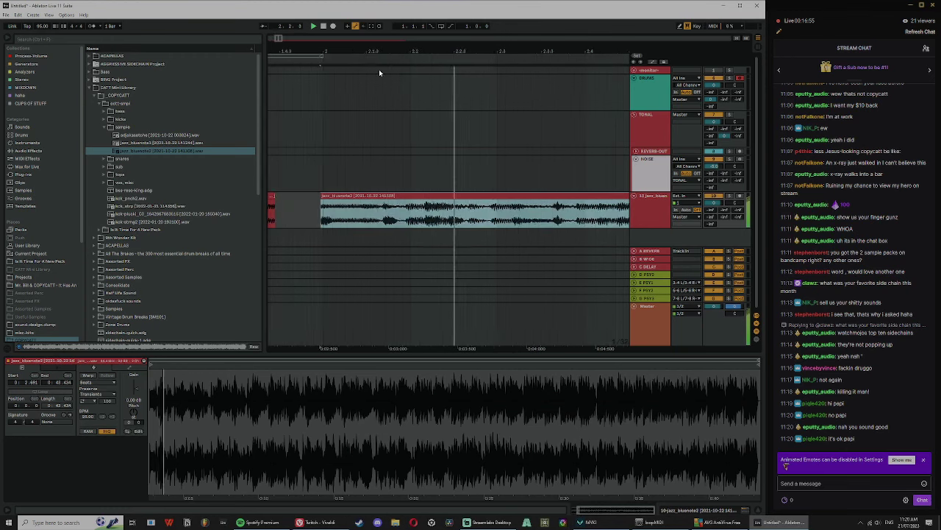
pyautogui.click(553, 218)
pyautogui.moveTo(549, 50); pyautogui.dragTo(367, 47)
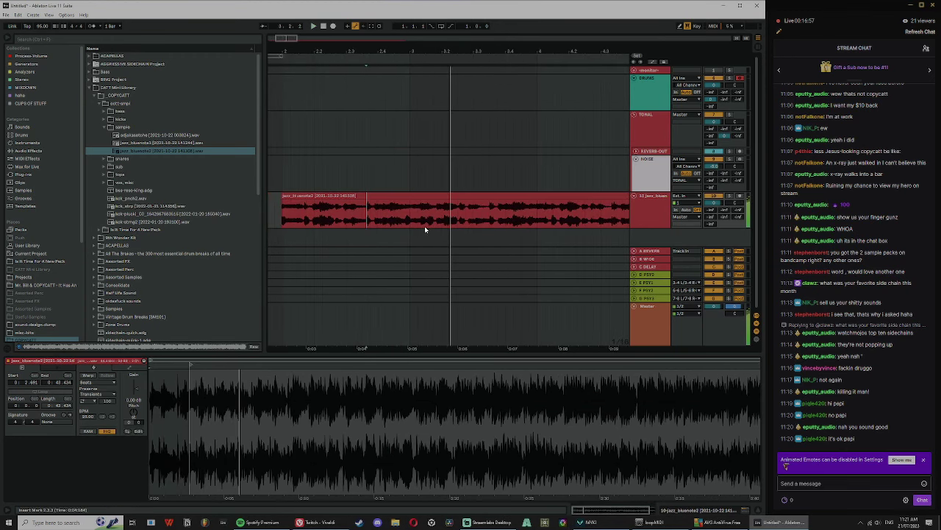
pyautogui.click(425, 223)
pyautogui.press('space')
pyautogui.press('space')
pyautogui.moveTo(429, 53); pyautogui.dragTo(429, 85)
pyautogui.hotkey('ctrl', 'e')
pyautogui.click(446, 216)
pyautogui.hotkey('ctrl', 'e')
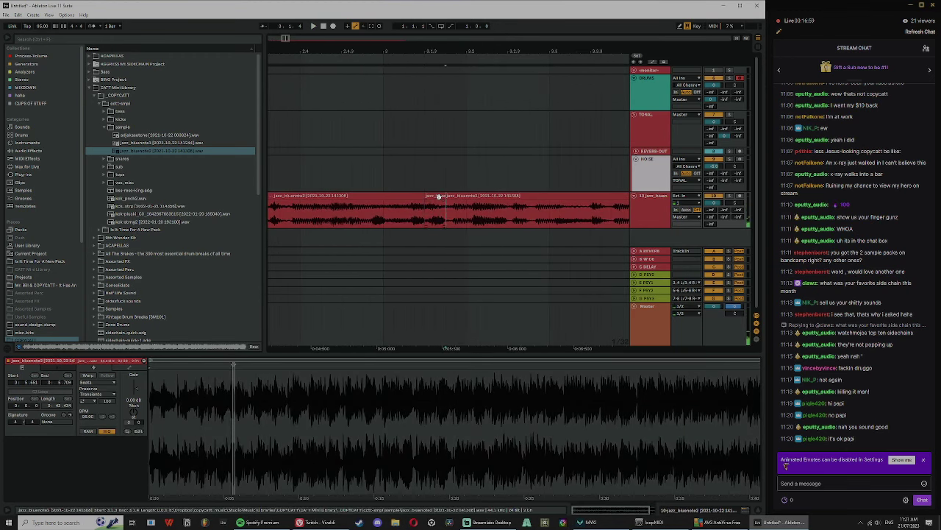
# Step: Nudge the short slice after bar 3 slightly later and delete it
pyautogui.click(441, 196)
pyautogui.moveTo(424, 196); pyautogui.dragTo(429, 196)
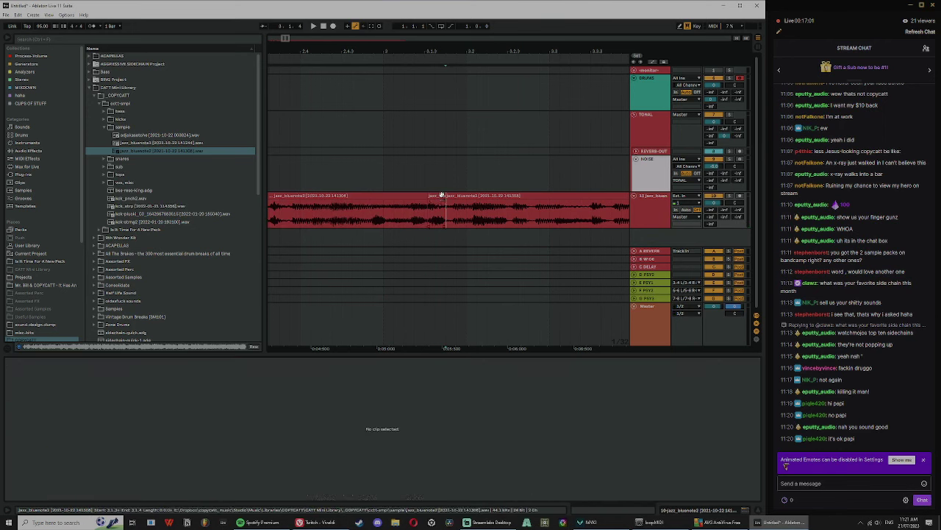
pyautogui.click(442, 195)
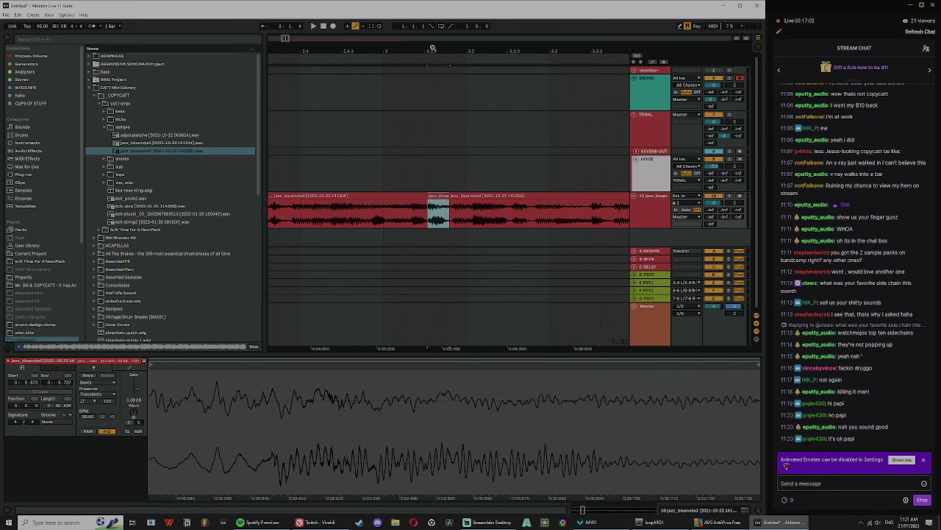
pyautogui.moveTo(432, 48); pyautogui.dragTo(433, 17)
pyautogui.press('Delete')
# Step: Audition the slice on beat 1.2 and trim it down to a short hit just after the beat
pyautogui.moveTo(291, 52)
pyautogui.mouseDown()
pyautogui.moveTo(291, 69)
pyautogui.moveTo(291, 57)
pyautogui.mouseUp()
pyautogui.click(330, 195)
pyautogui.press('space')
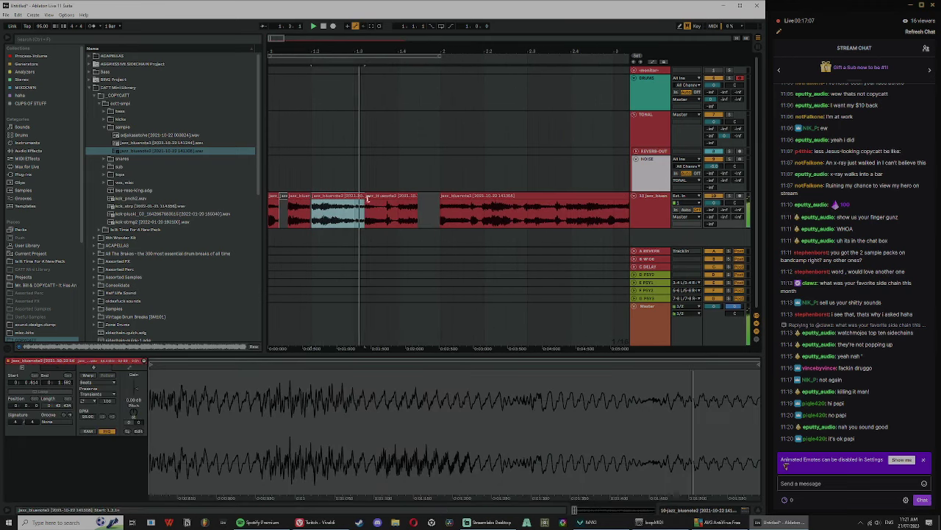
pyautogui.press('space')
pyautogui.press('space')
pyautogui.press('space')
pyautogui.moveTo(312, 195); pyautogui.dragTo(329, 197)
pyautogui.press('space')
pyautogui.press('space')
pyautogui.press('space')
pyautogui.press('space')
pyautogui.press('space')
# Step: Split the slice that follows beat 1.3 at beat 1.4 and extend its second part to bar 2
pyautogui.click(303, 194)
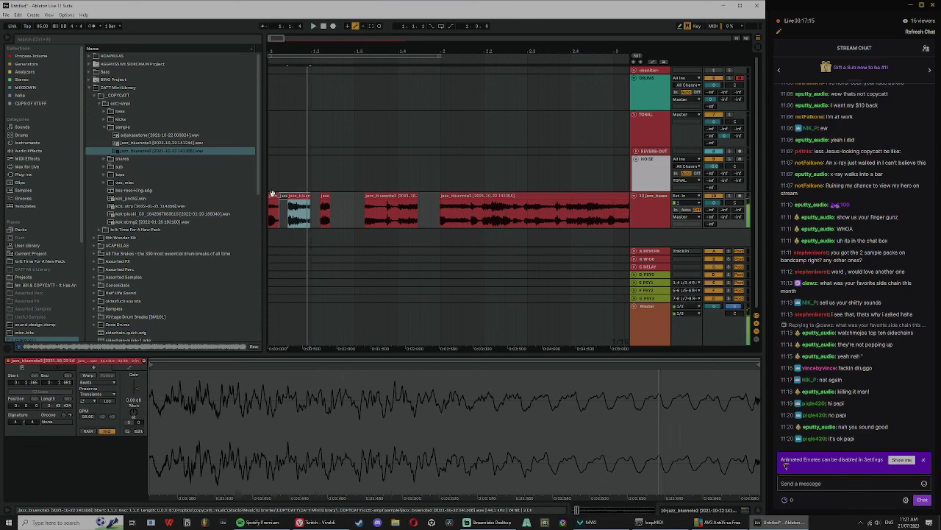
pyautogui.click(382, 196)
pyautogui.press('space')
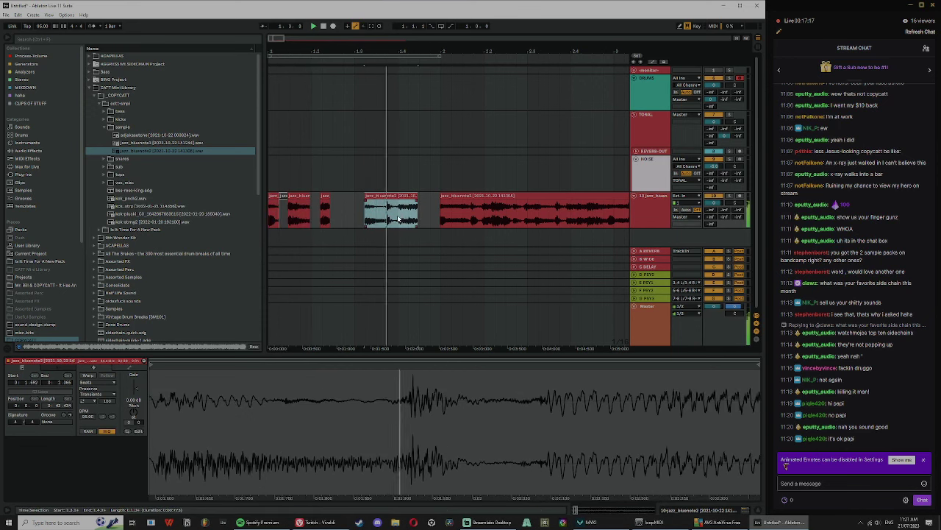
pyautogui.click(416, 215)
pyautogui.press('space')
pyautogui.click(402, 205)
pyautogui.hotkey('ctrl', 'e')
pyautogui.press('space')
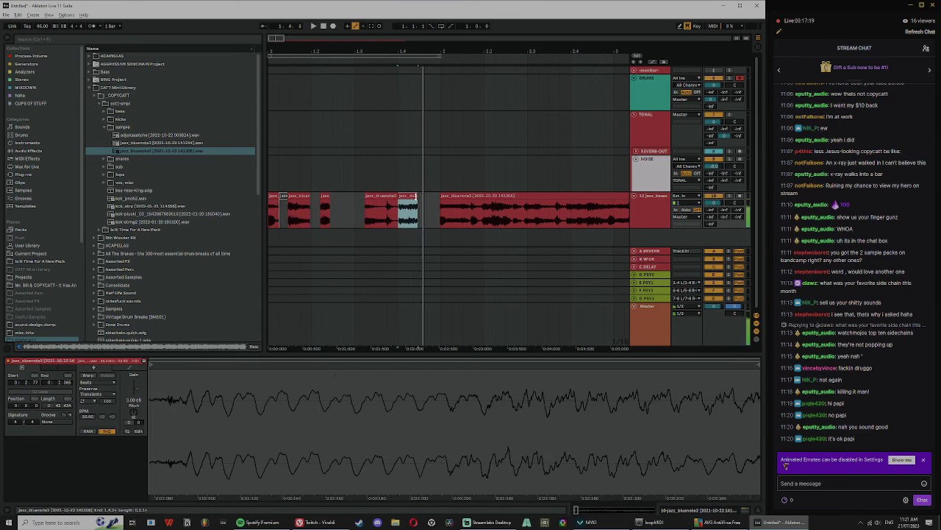
pyautogui.moveTo(417, 197); pyautogui.dragTo(436, 198)
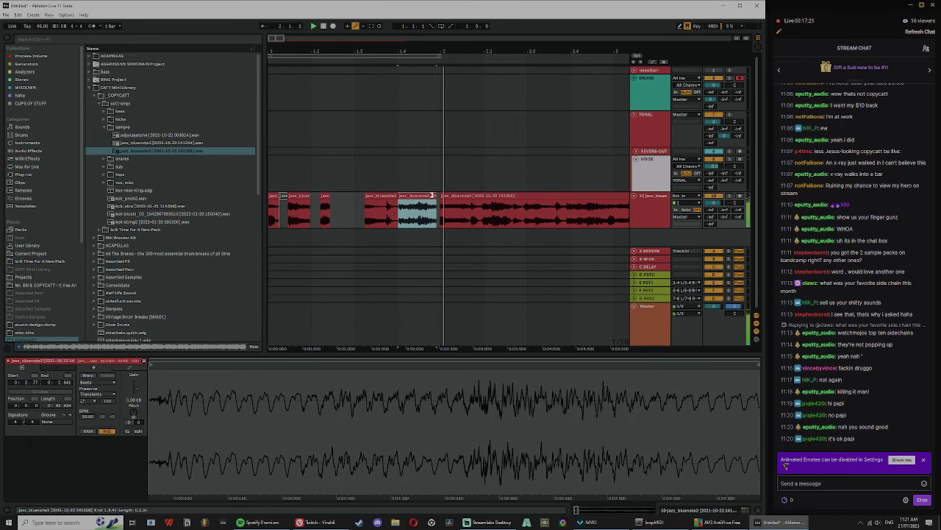
pyautogui.press('space')
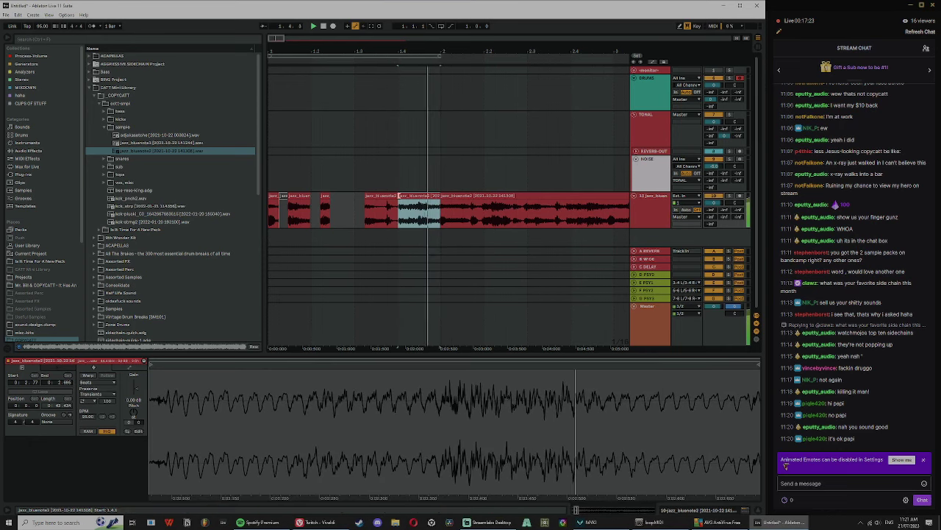
# Step: Audition the slices around beat 1.4 and move the slice from beat 1.4 to beat 1.3 over the existing one
pyautogui.press('space')
pyautogui.click(388, 195)
pyautogui.press('space')
pyautogui.press('0')
pyautogui.press('space')
pyautogui.click(417, 195)
pyautogui.moveTo(417, 195); pyautogui.dragTo(375, 195)
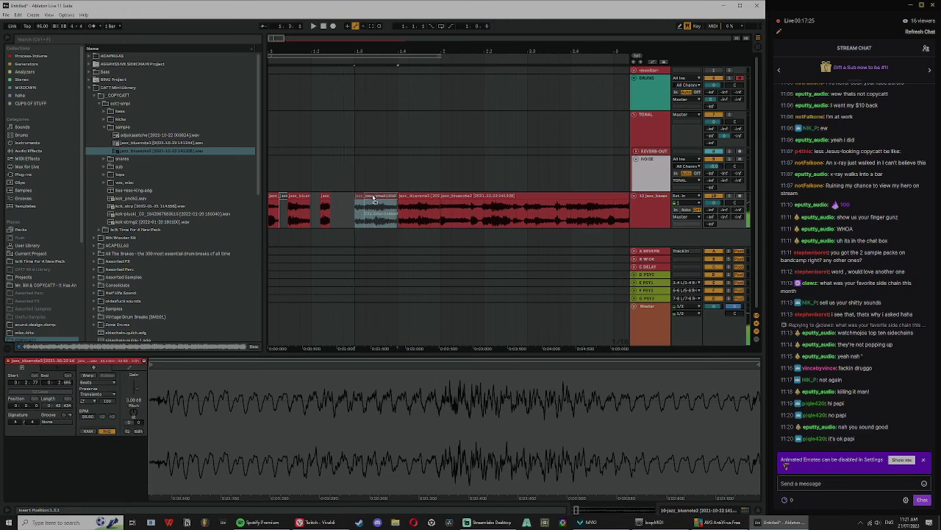
pyautogui.press('space')
pyautogui.press('space')
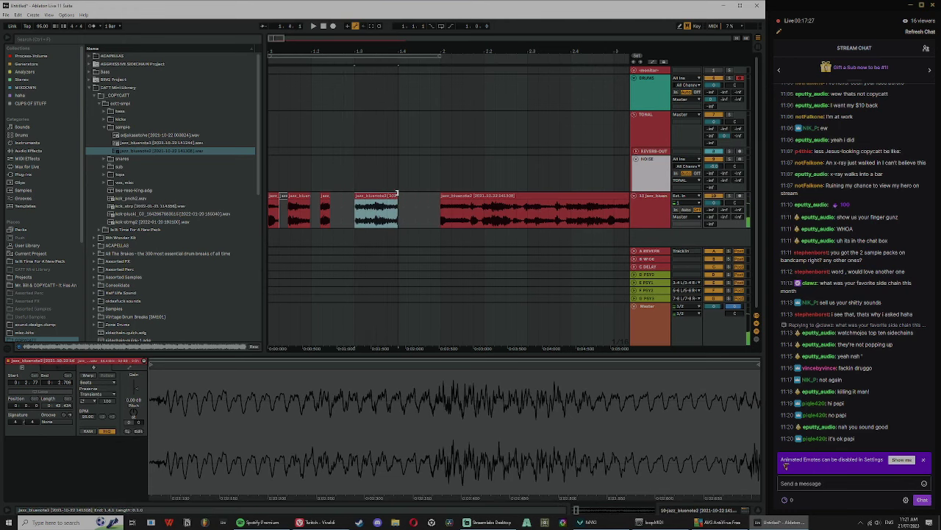
# Step: Enable warping in Complex Pro mode on the slice at beat 1.3 and lengthen it to bar 2
pyautogui.click(89, 375)
pyautogui.click(103, 383)
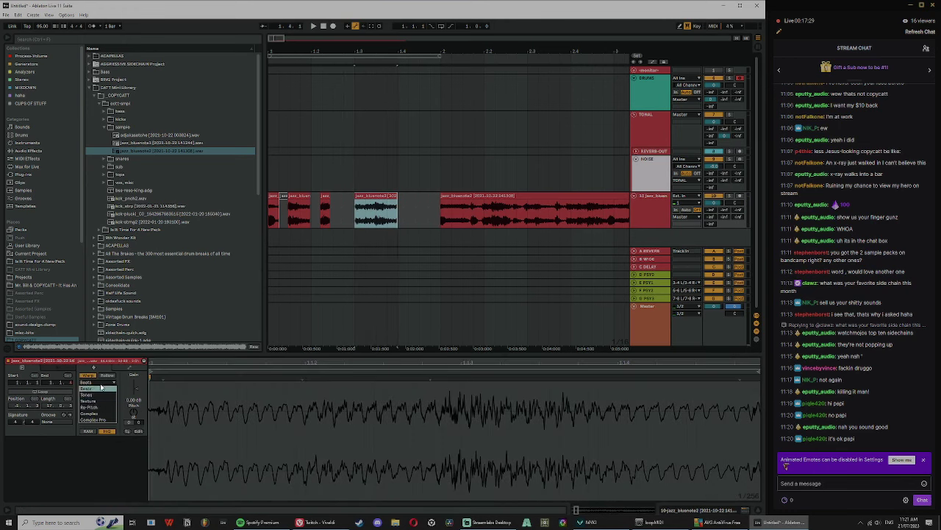
pyautogui.click(110, 422)
pyautogui.press('space')
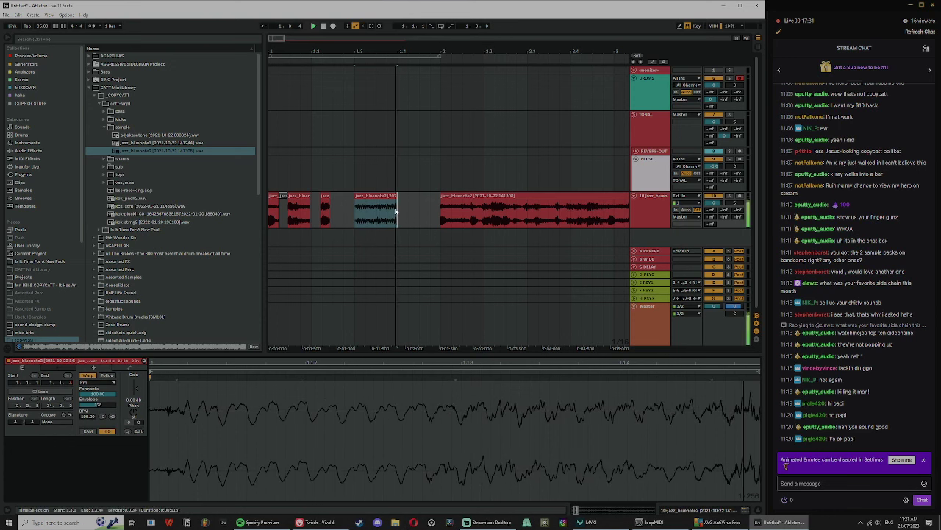
pyautogui.click(111, 417)
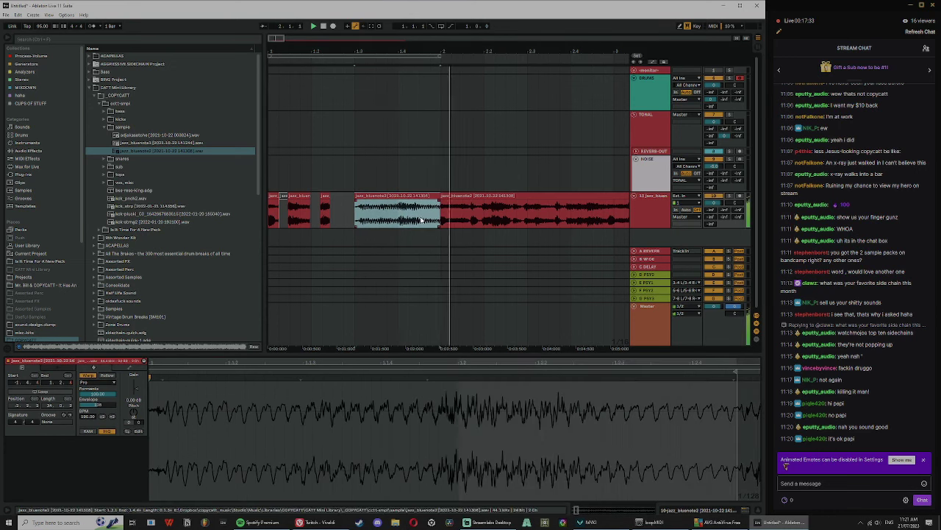
# Step: Split the warped slice at beat 1.4, move its second part to bar 1 of a new soloed audio track and reverse it
pyautogui.click(409, 197)
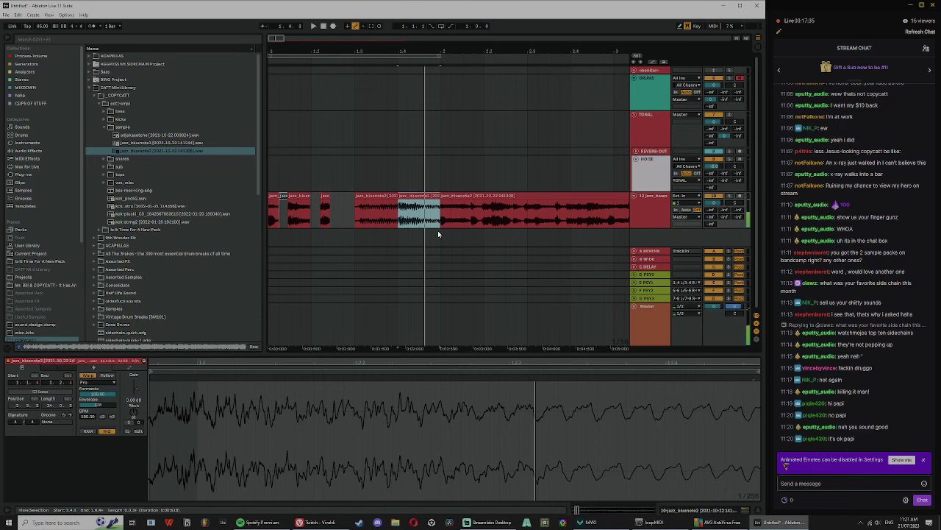
pyautogui.click(650, 210)
pyautogui.hotkey('ctrl', 't')
pyautogui.moveTo(418, 178); pyautogui.dragTo(287, 219)
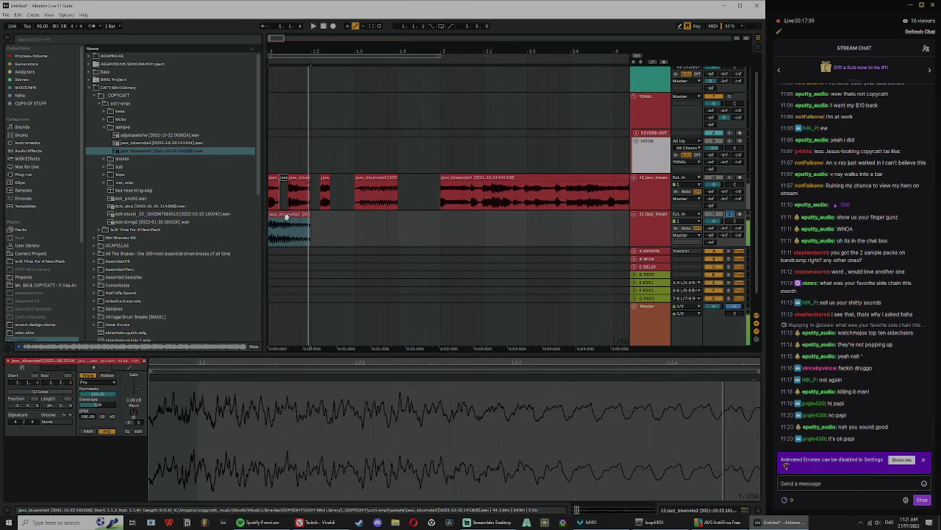
pyautogui.click(294, 213)
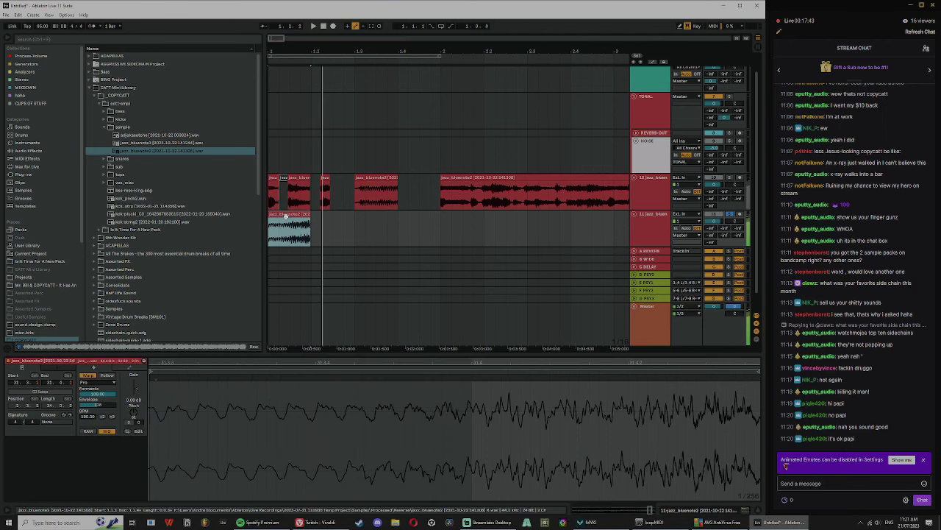
# Step: Insert a MIDI track below the reversed slice's track and load the Max for Live instrument Granulator II on it
pyautogui.click(651, 219)
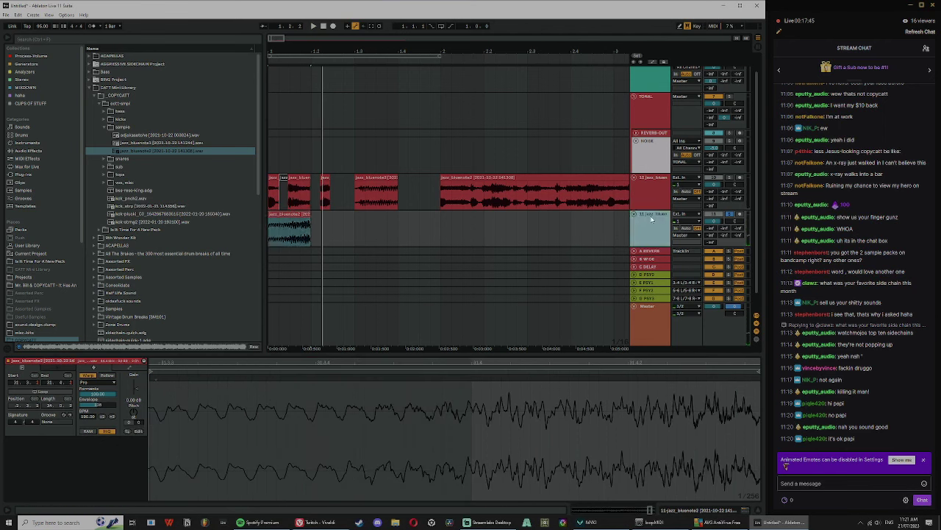
pyautogui.hotkey('ctrl', 'shift', 't')
pyautogui.click(32, 166)
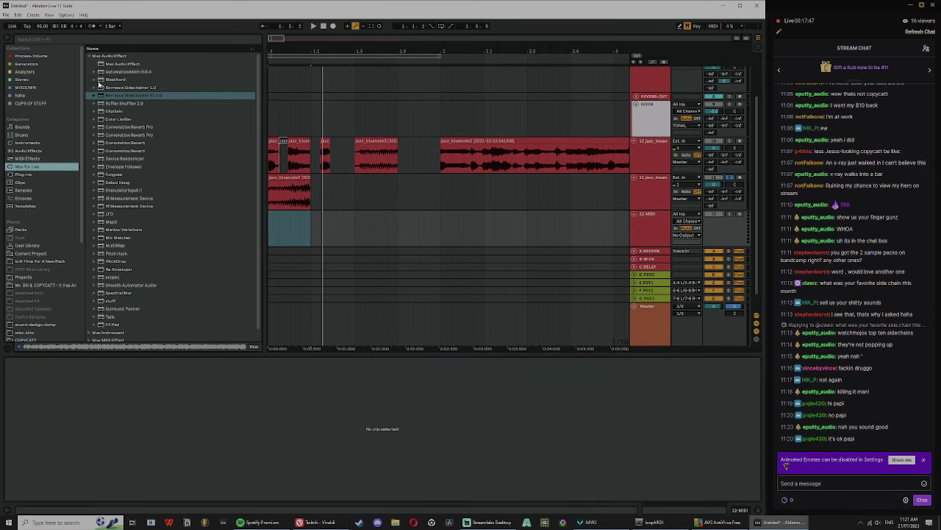
pyautogui.click(90, 57)
pyautogui.click(90, 64)
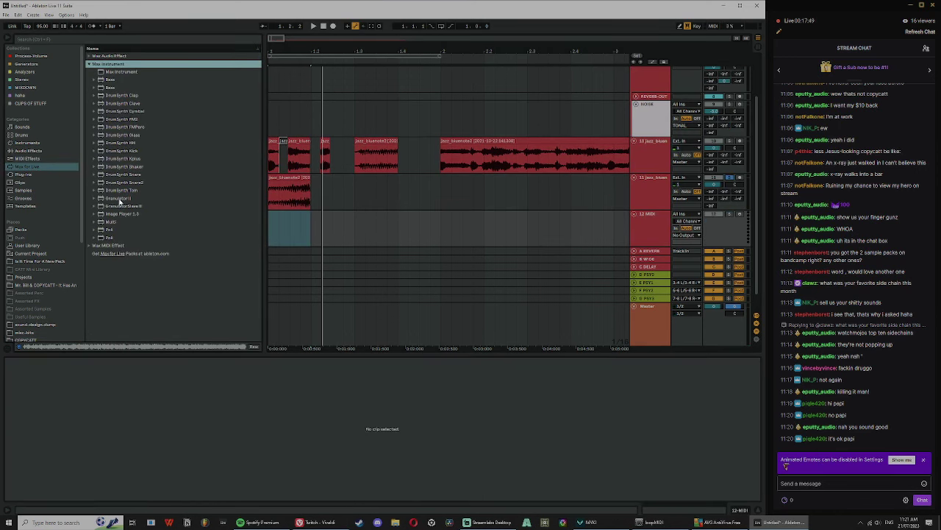
pyautogui.click(119, 201)
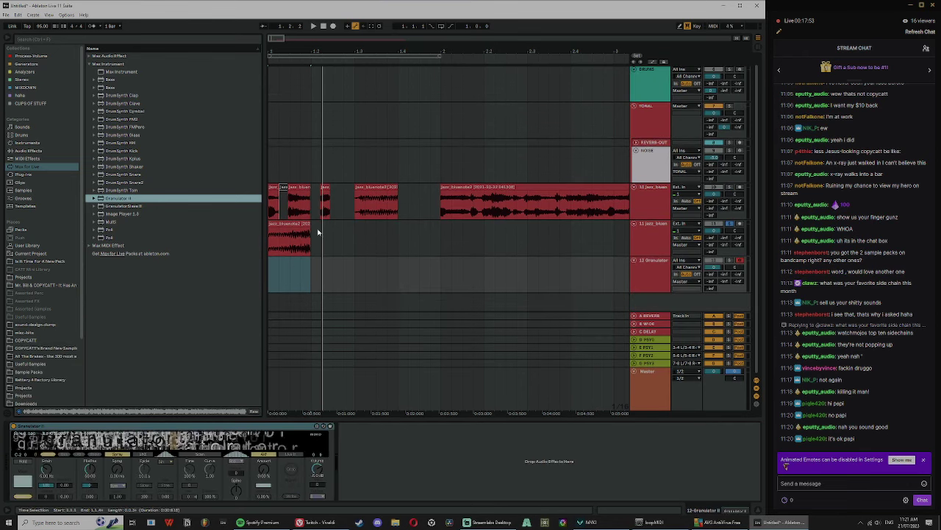
# Step: Load the reversed slice into Granulator II, solo its track and audition it with the grain rate at about 5.14 Hz
pyautogui.moveTo(293, 224); pyautogui.dragTo(217, 456)
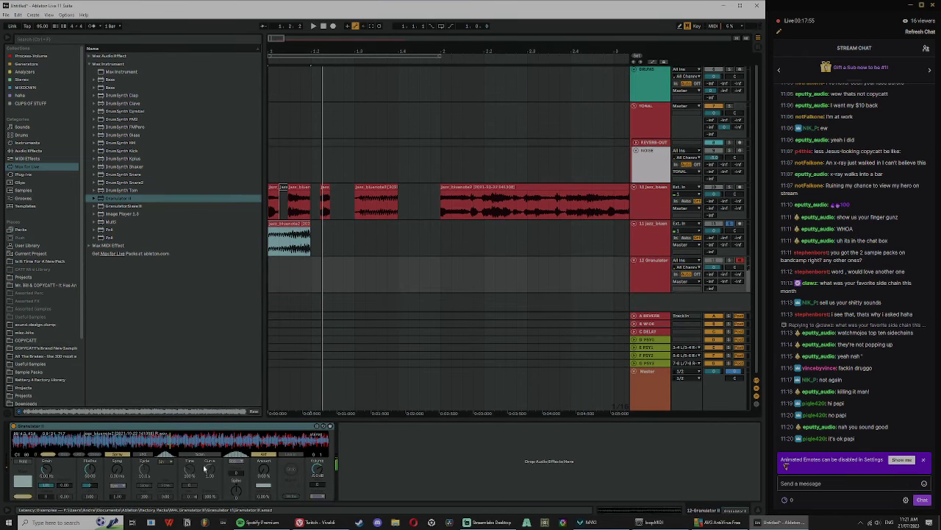
pyautogui.moveTo(734, 267); pyautogui.dragTo(735, 265)
pyautogui.click(729, 260)
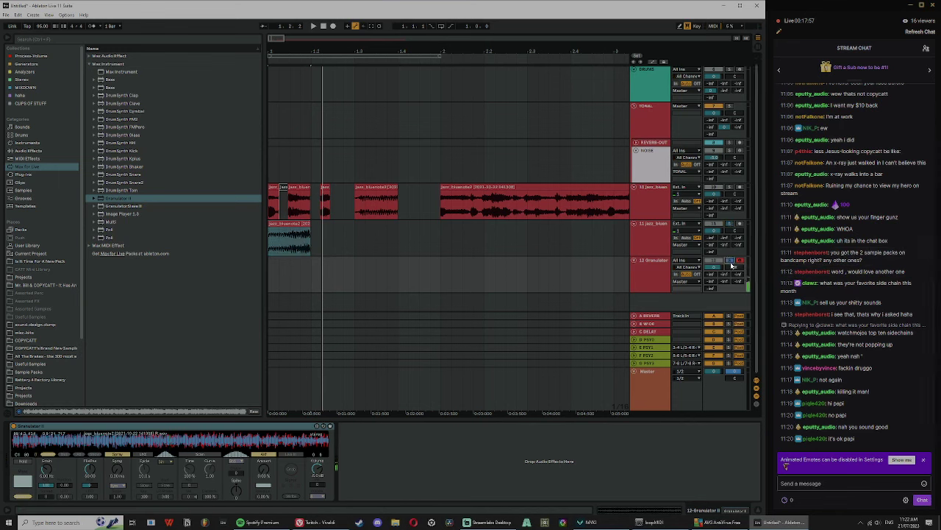
pyautogui.press('x')
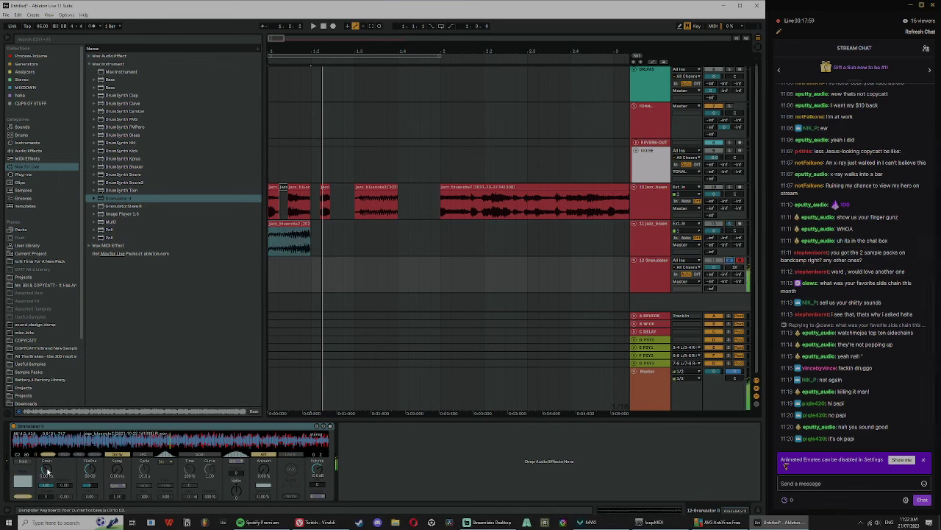
pyautogui.click(48, 472)
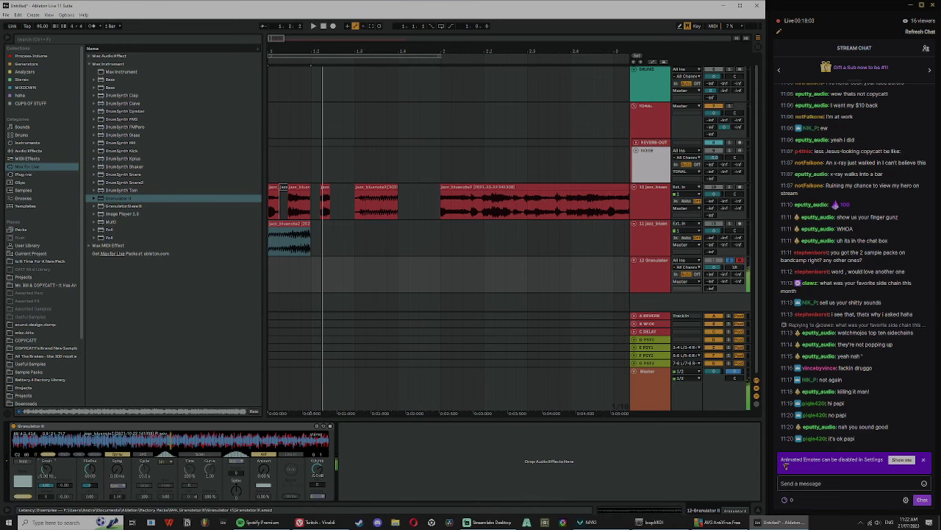
# Step: Add an audio track below Granulator II with Resampling as input, arm it for recording and set the start point at bar 2
pyautogui.moveTo(358, 55); pyautogui.dragTo(354, 31)
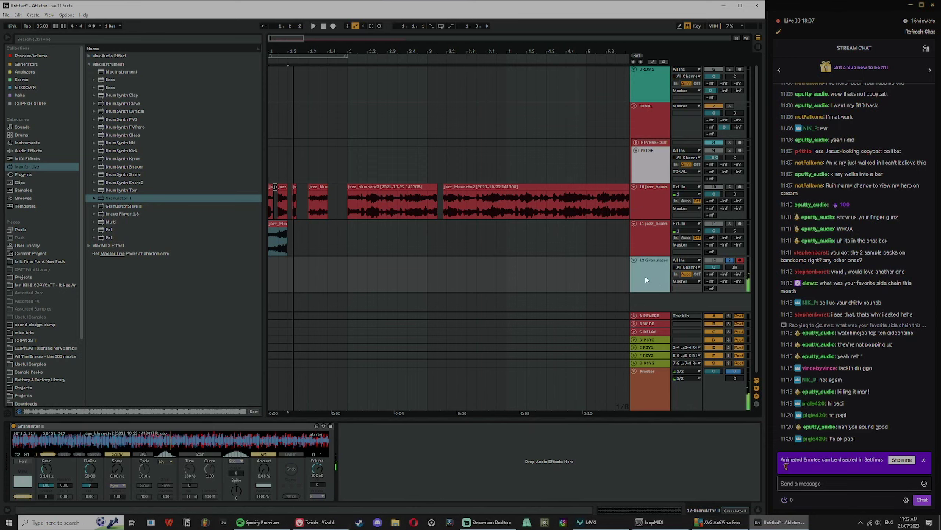
pyautogui.hotkey('ctrl', 't')
pyautogui.click(664, 258)
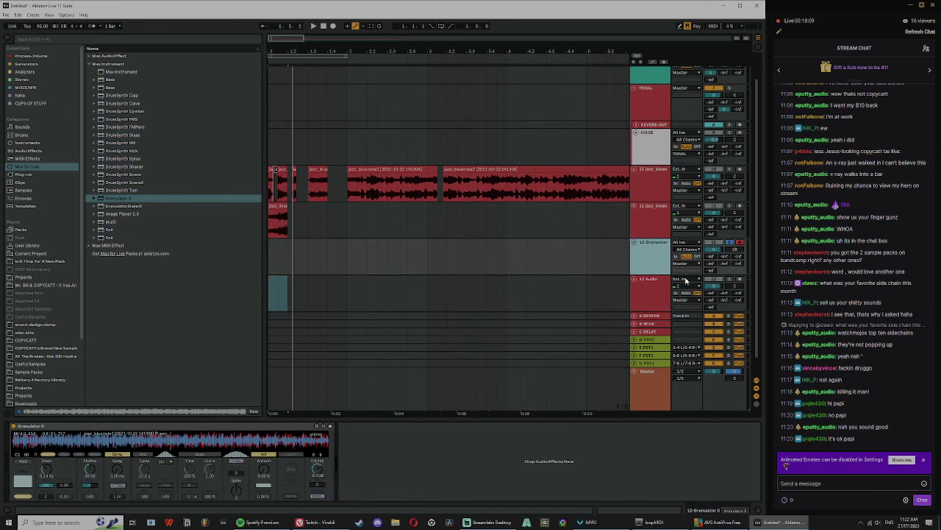
pyautogui.click(685, 279)
pyautogui.click(690, 300)
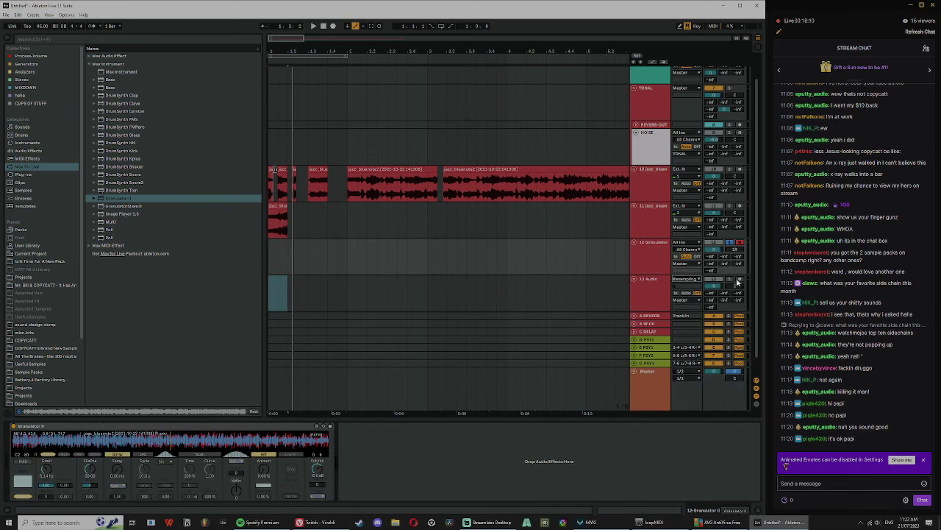
pyautogui.click(639, 245)
pyautogui.moveTo(391, 51); pyautogui.dragTo(390, 36)
pyautogui.click(327, 259)
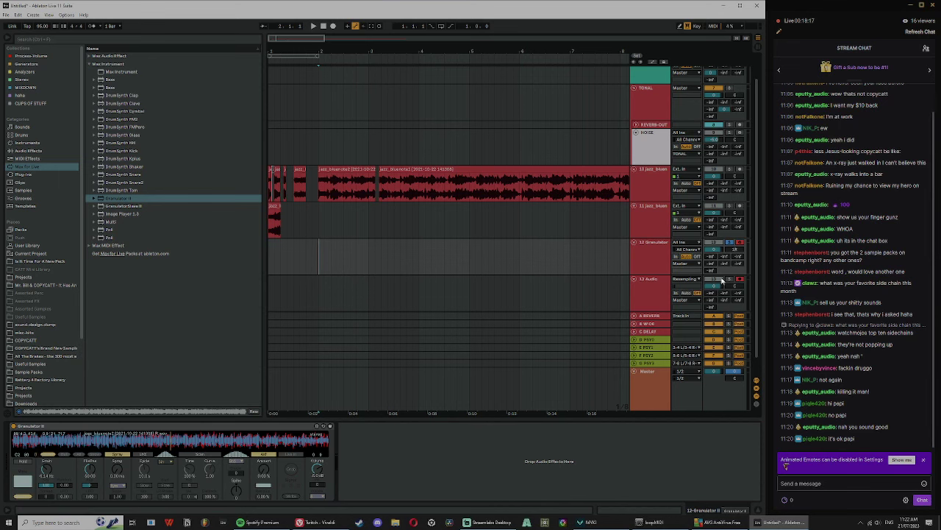
pyautogui.click(654, 259)
pyautogui.click(657, 291)
pyautogui.click(652, 264)
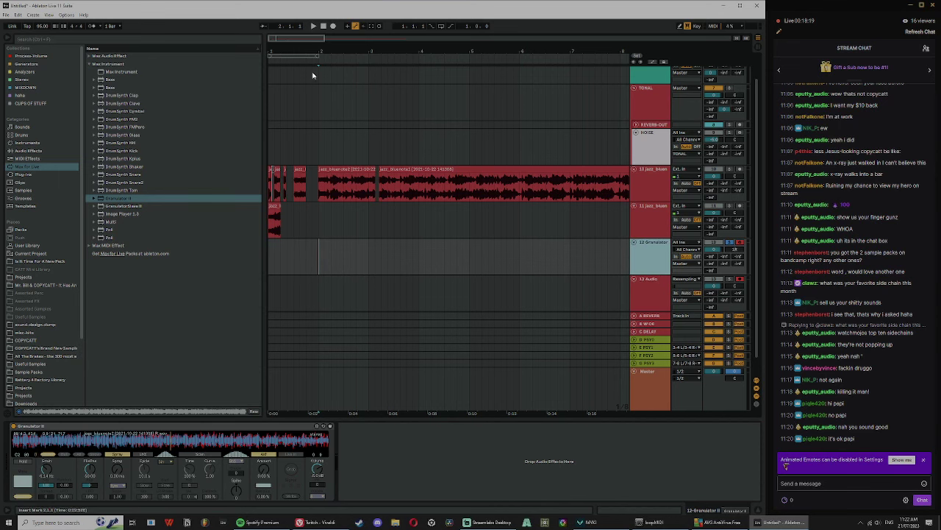
pyautogui.moveTo(314, 53); pyautogui.dragTo(301, 53)
pyautogui.moveTo(305, 253); pyautogui.dragTo(286, 263)
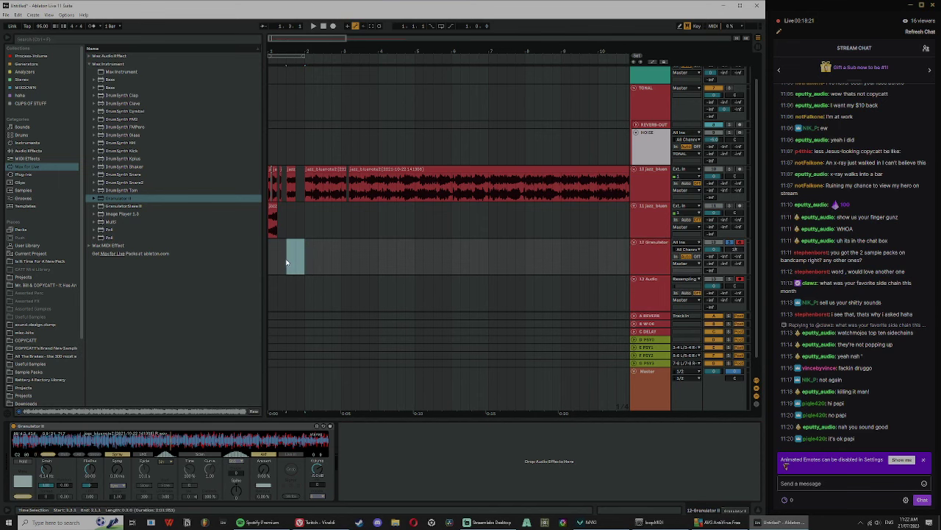
pyautogui.click(287, 263)
pyautogui.click(658, 265)
pyautogui.click(664, 297)
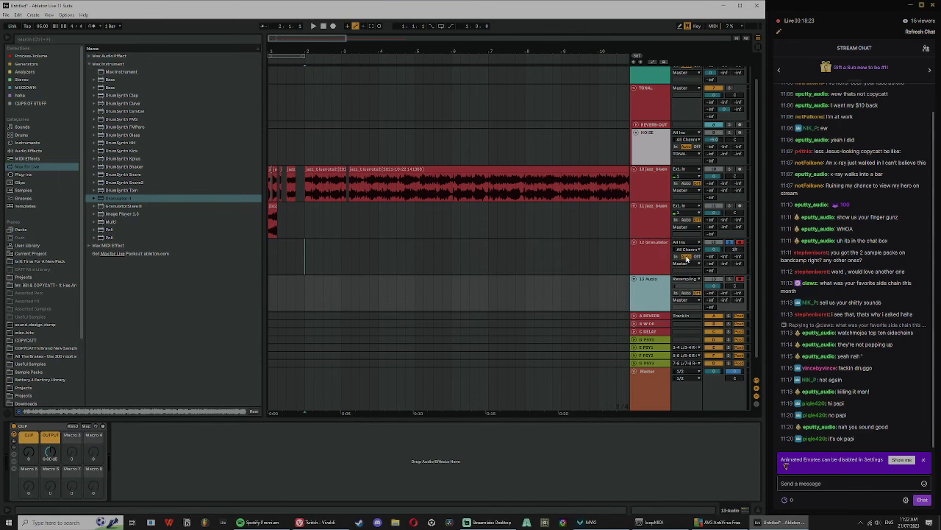
pyautogui.click(652, 261)
pyautogui.moveTo(293, 47); pyautogui.dragTo(317, 162)
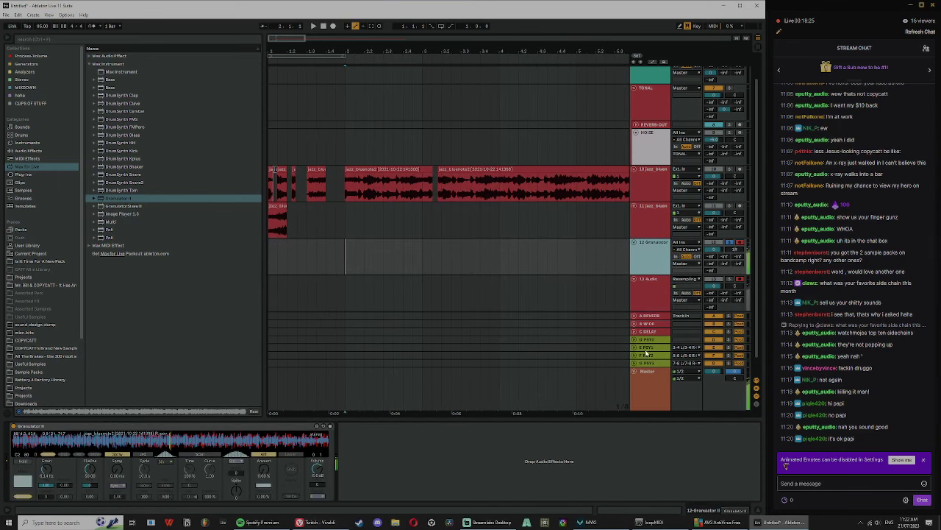
pyautogui.click(651, 301)
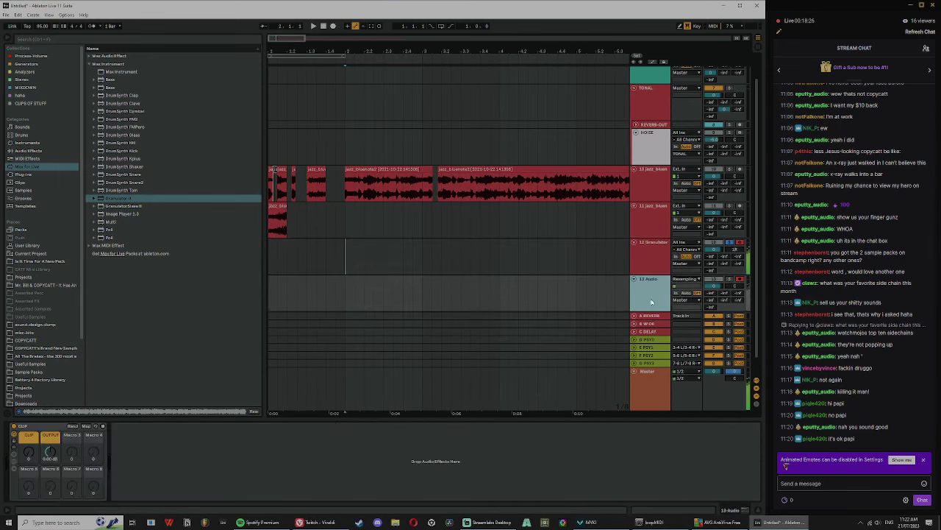
# Step: Add the Multiband Dynamics OTT preset after Granulator II and adjust its amount and split frequency
pyautogui.click(25, 142)
pyautogui.click(37, 56)
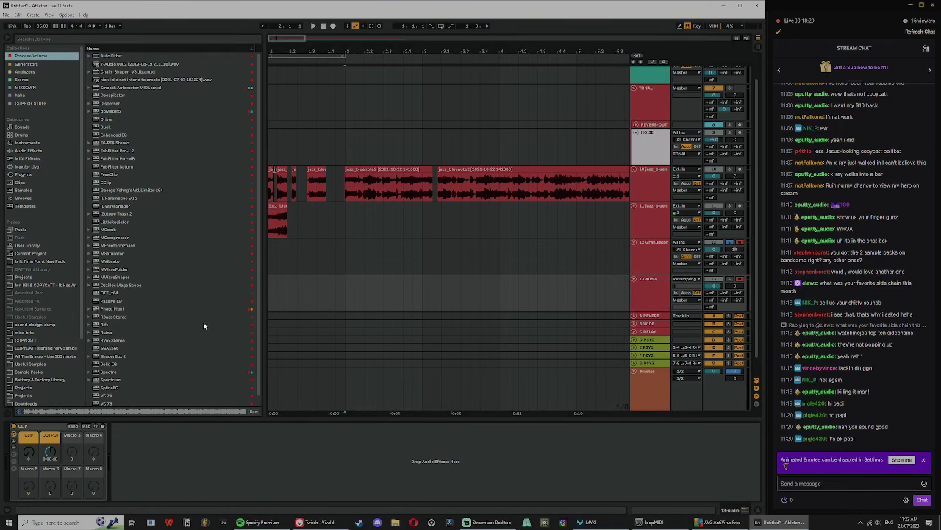
pyautogui.click(657, 258)
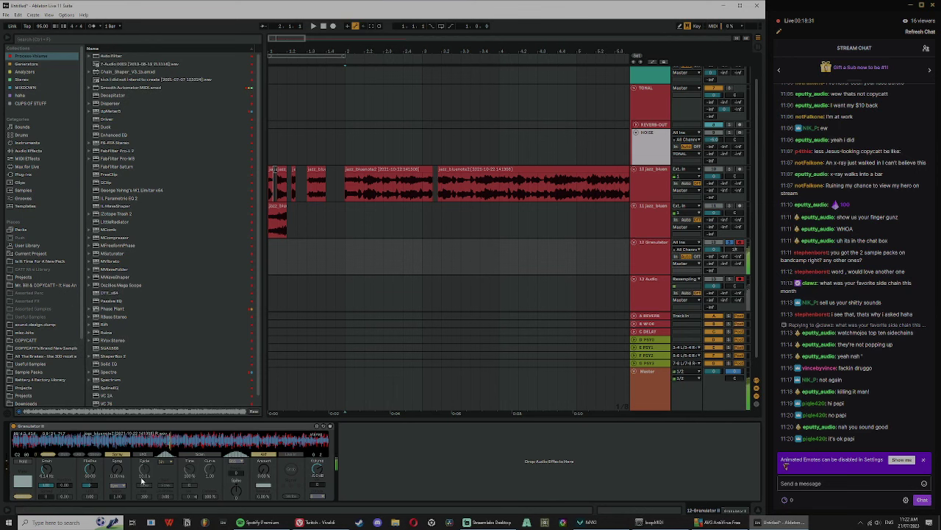
pyautogui.click(28, 151)
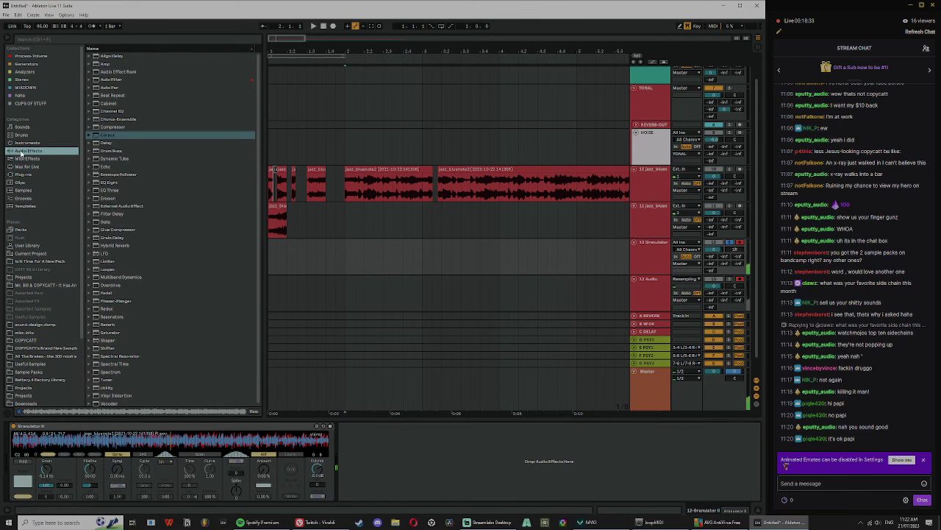
pyautogui.click(91, 277)
pyautogui.doubleClick(114, 332)
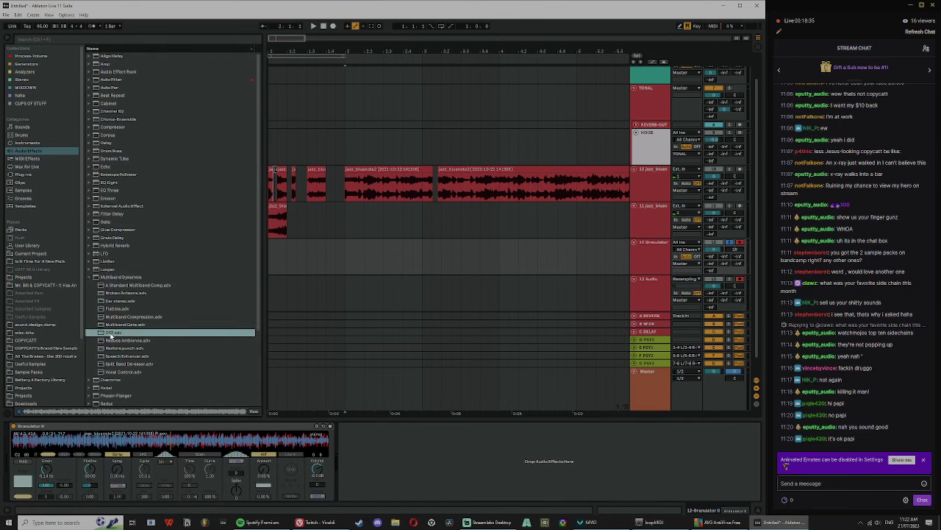
pyautogui.moveTo(528, 493); pyautogui.dragTo(528, 498)
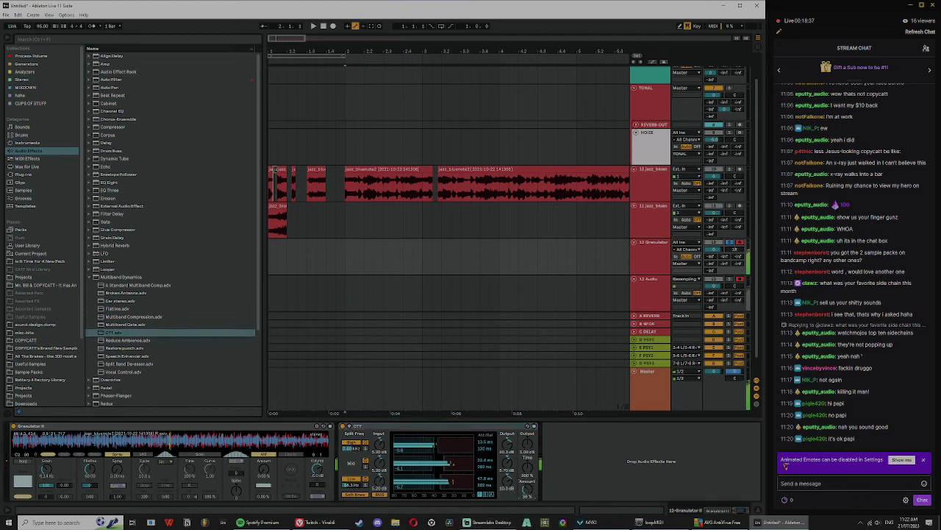
pyautogui.moveTo(352, 448); pyautogui.dragTo(351, 433)
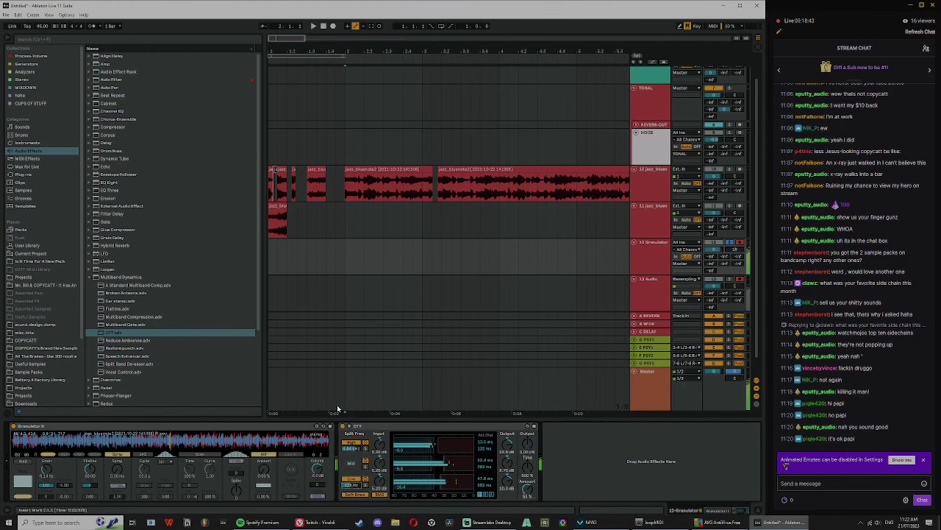
# Step: Record the Granulator II and resampling audio tracks from bar 2 while adjusting Granulator II's grain rate
pyautogui.click(652, 243)
pyautogui.click(649, 286)
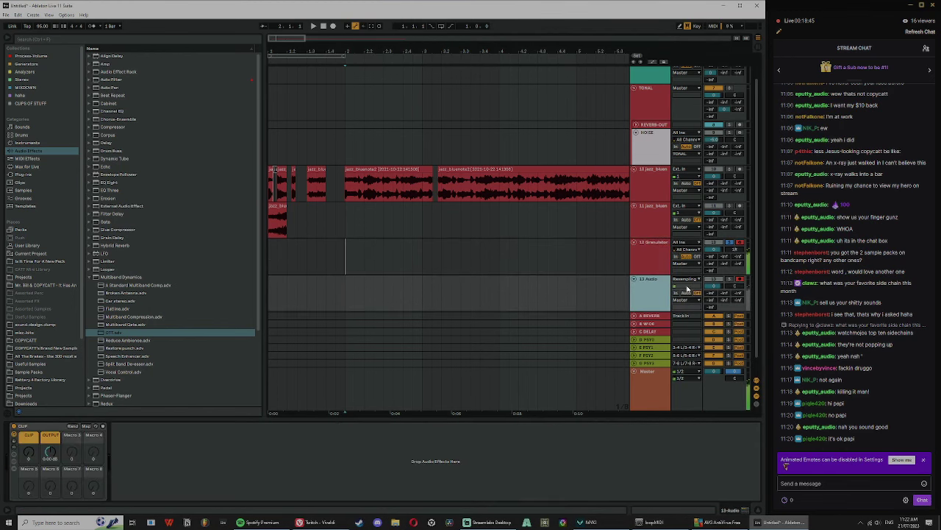
pyautogui.click(333, 26)
pyautogui.press('Up')
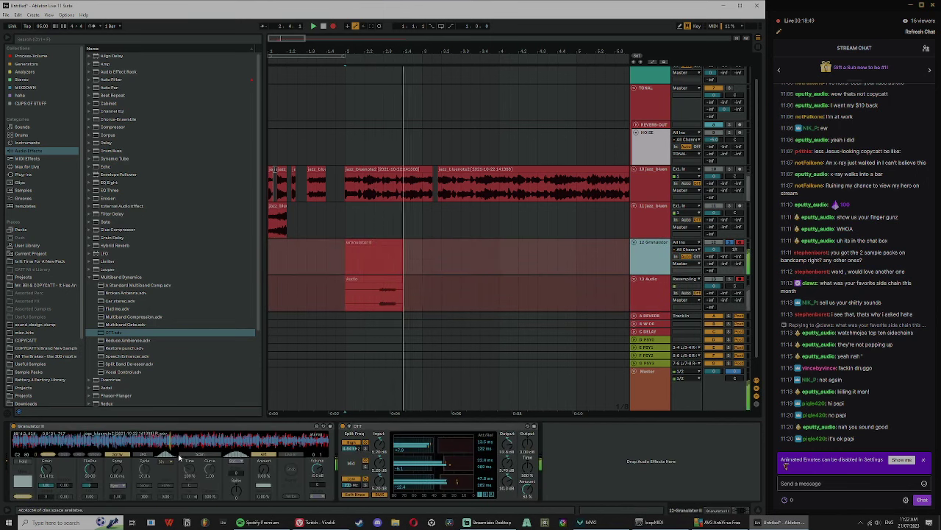
pyautogui.moveTo(47, 469); pyautogui.dragTo(47, 453)
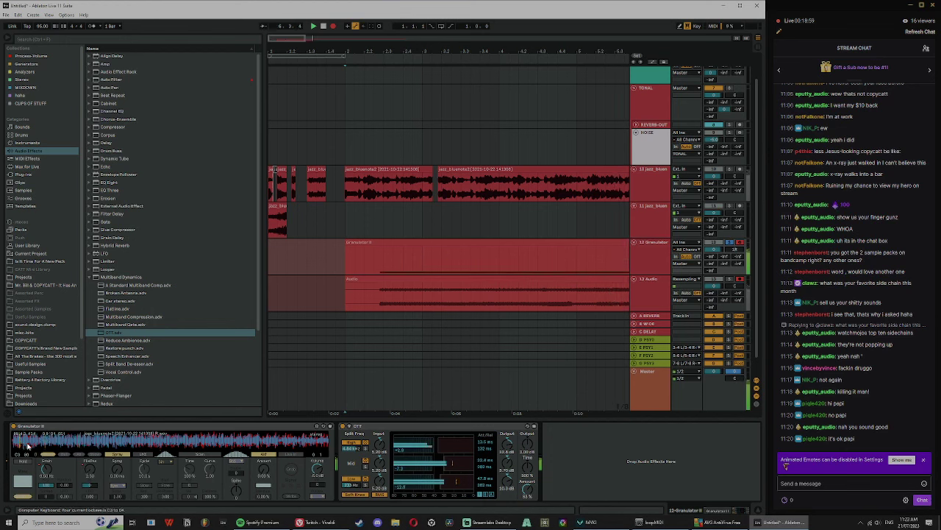
pyautogui.click(63, 449)
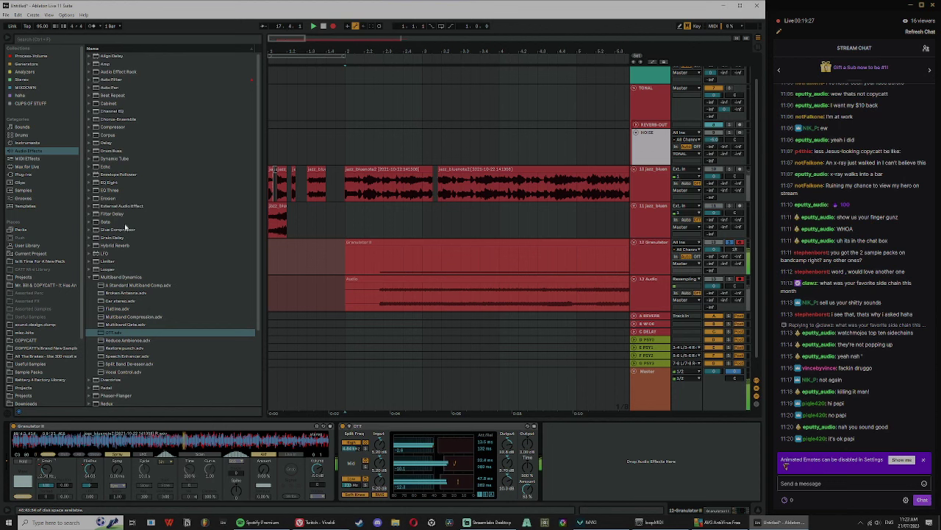
# Step: Insert EQ Eight after OTT and raise one band into a narrow, strong peak in the midrange
pyautogui.moveTo(110, 182); pyautogui.dragTo(657, 459)
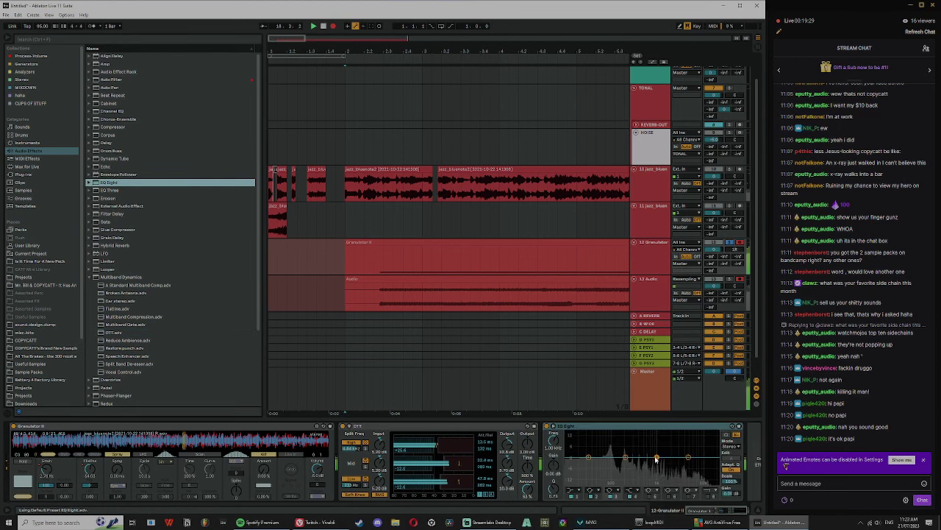
pyautogui.moveTo(564, 490); pyautogui.dragTo(564, 448)
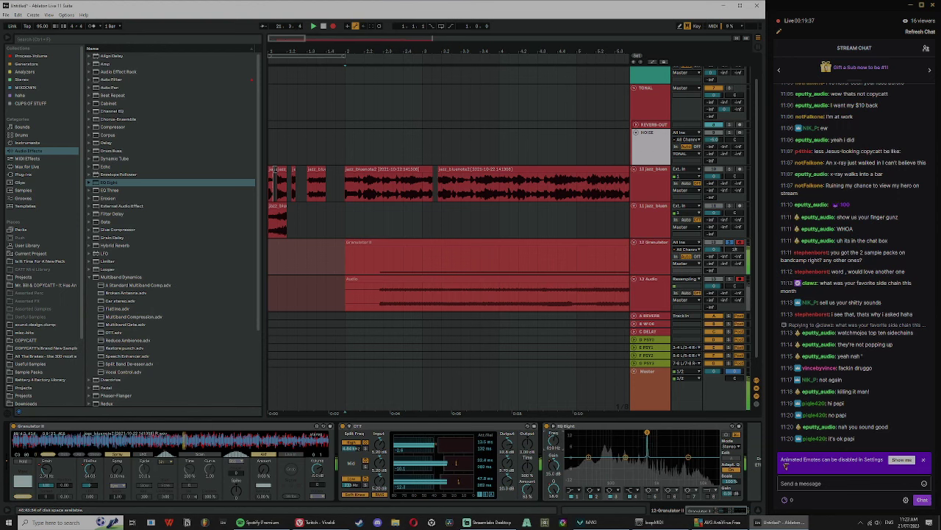
pyautogui.moveTo(730, 512); pyautogui.dragTo(759, 510)
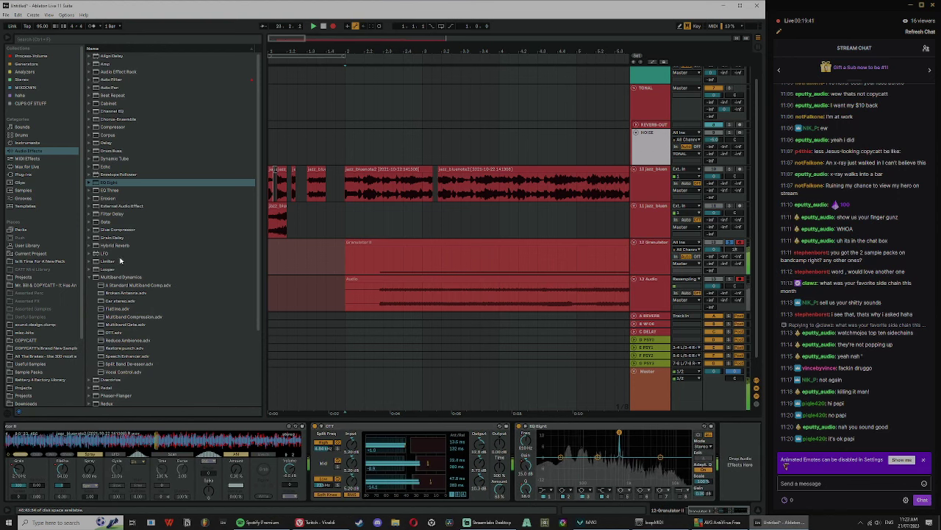
# Step: Load Disperser from the Process-Volume collection after EQ Eight and close its plug-in window
pyautogui.click(29, 56)
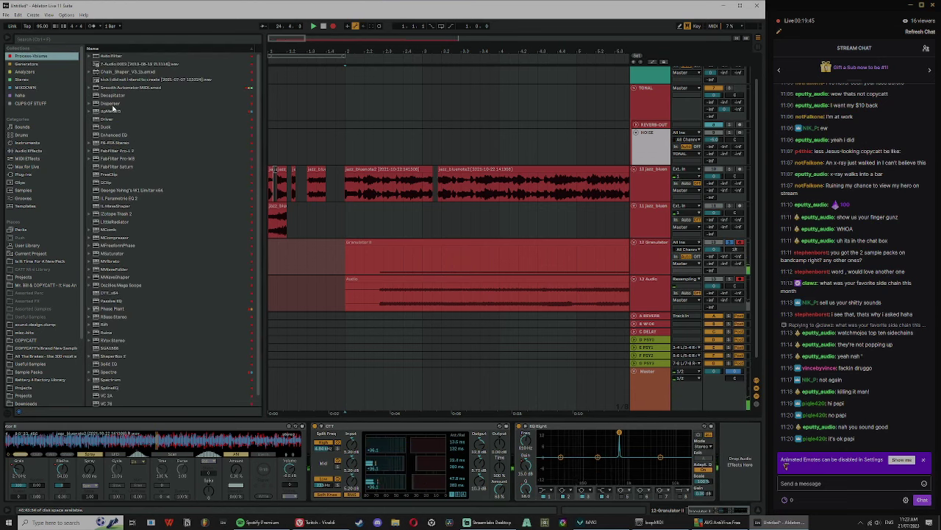
pyautogui.doubleClick(114, 105)
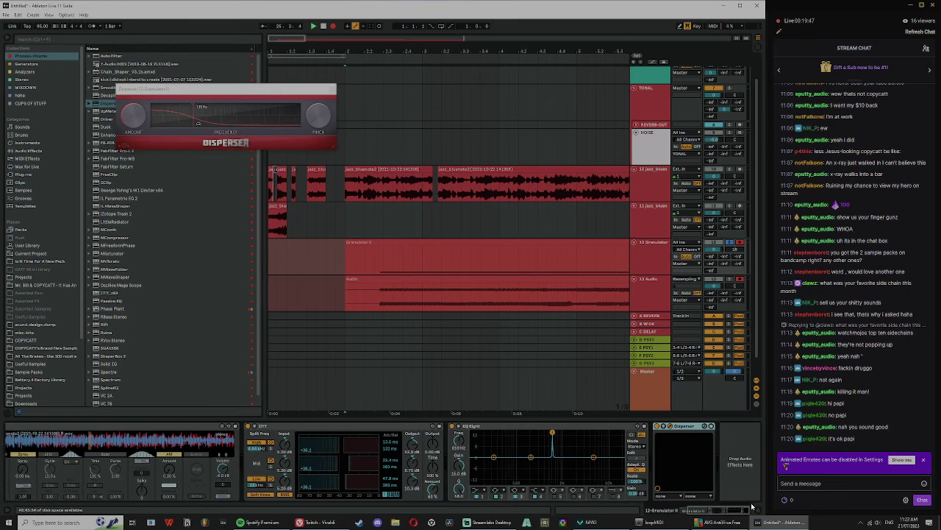
pyautogui.click(333, 90)
# Step: Search the Process-Volume collection for "shap", load ShaperBox 2 between EQ Eight and Disperser, and add its Filter shaper
pyautogui.click(29, 151)
pyautogui.click(38, 40)
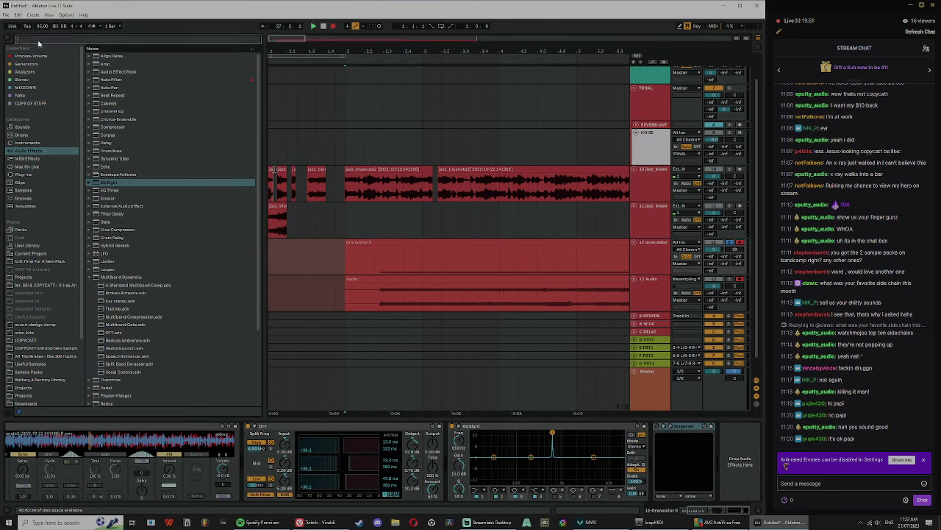
pyautogui.write('shap')
pyautogui.click(30, 55)
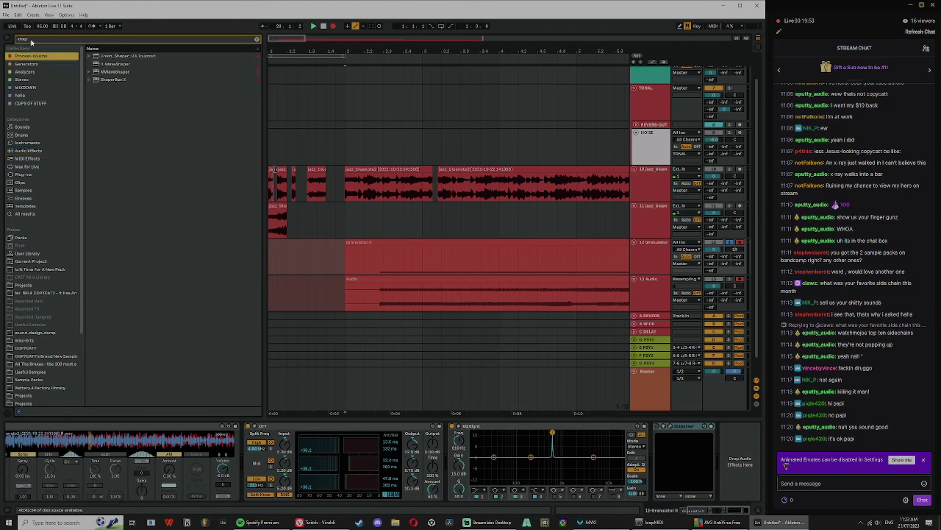
pyautogui.click(99, 80)
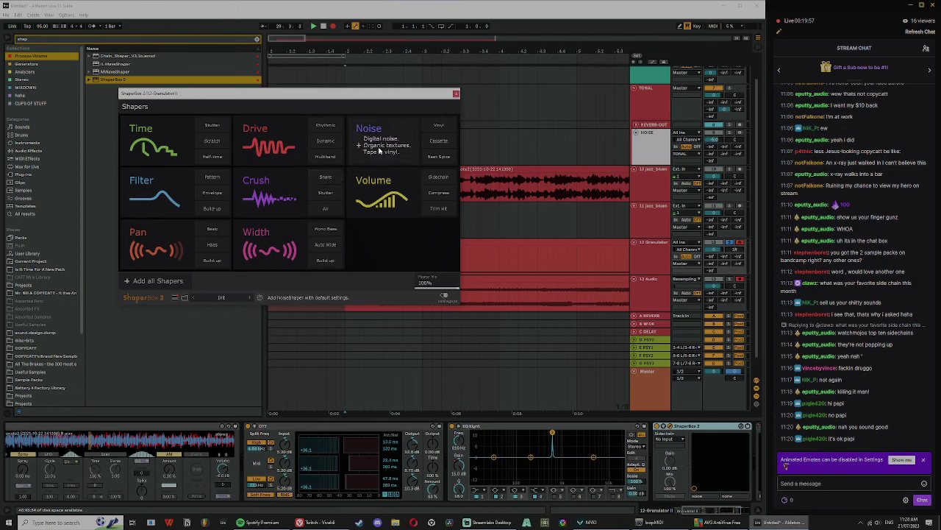
pyautogui.click(163, 193)
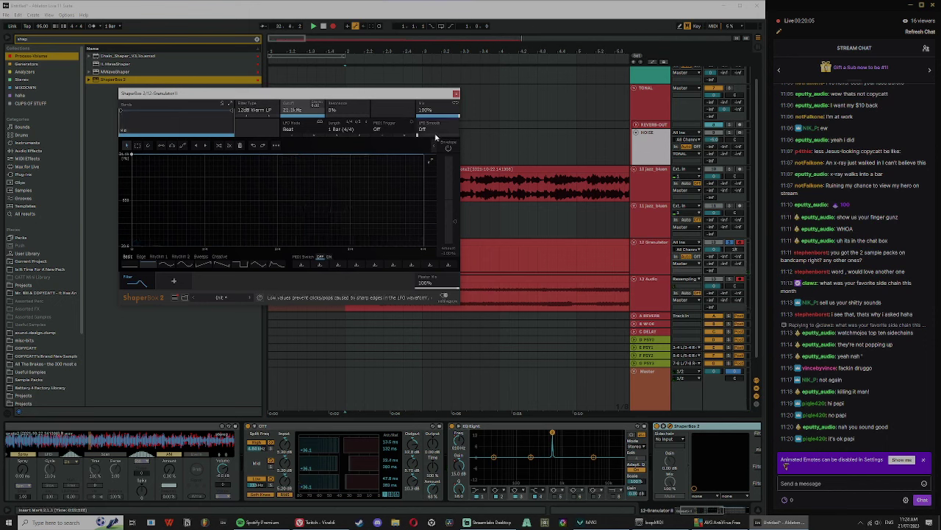
# Step: Expand the Filter shaper's envelope controls, set amount to about -104% and release to about 107 ms, and narrow the envelope's input band
pyautogui.moveTo(453, 219); pyautogui.dragTo(434, 233)
pyautogui.click(455, 221)
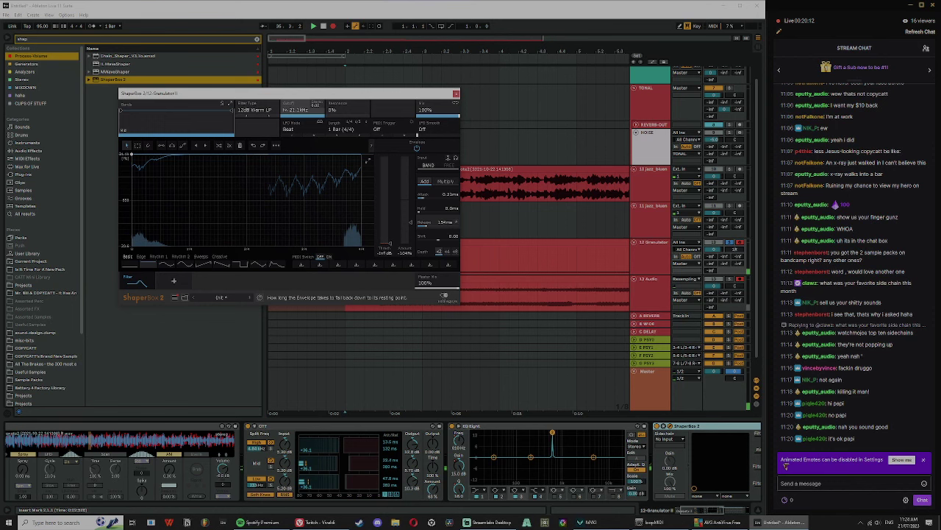
pyautogui.click(421, 166)
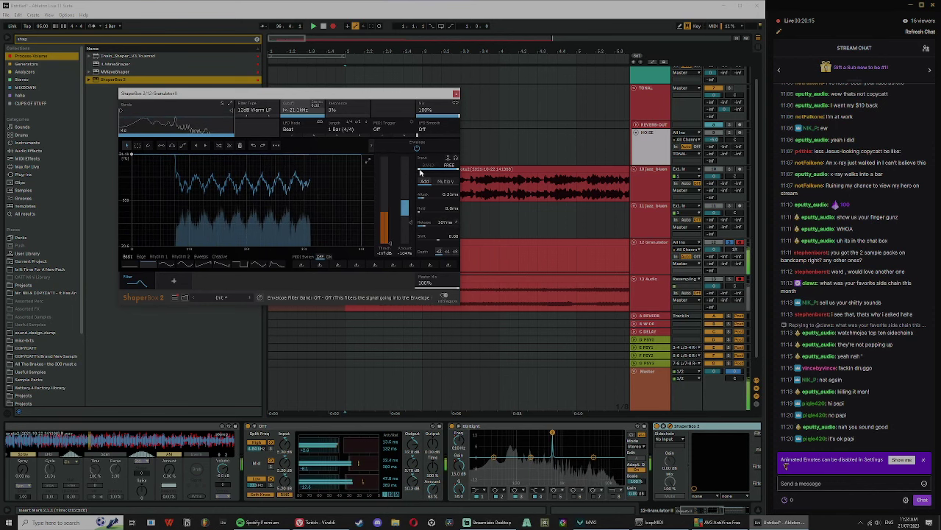
pyautogui.moveTo(423, 169)
pyautogui.mouseDown()
pyautogui.moveTo(458, 170)
pyautogui.moveTo(431, 170)
pyautogui.moveTo(440, 169)
pyautogui.mouseUp()
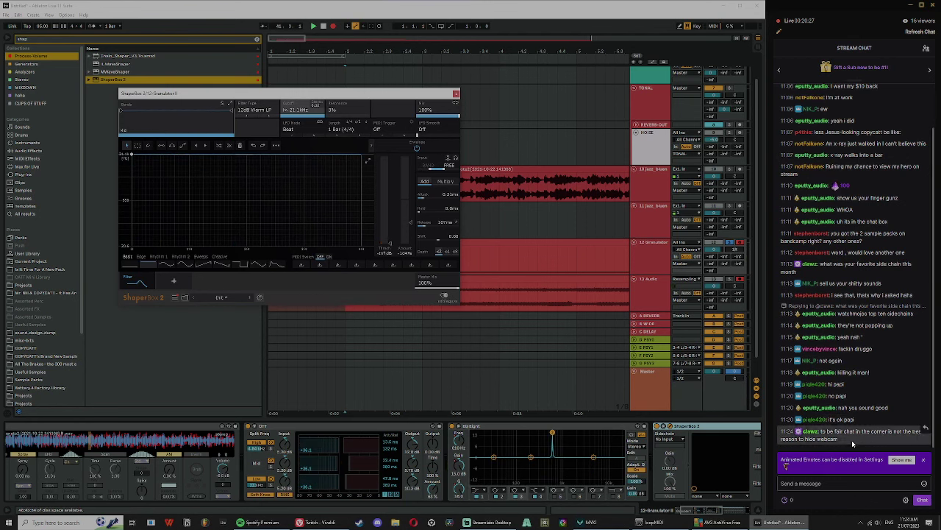
# Step: Switch to Streamlabs Desktop and move the Webcam source to the top of the 4 TWITCH scene, with the screen captures below Chatbox
pyautogui.click(318, 522)
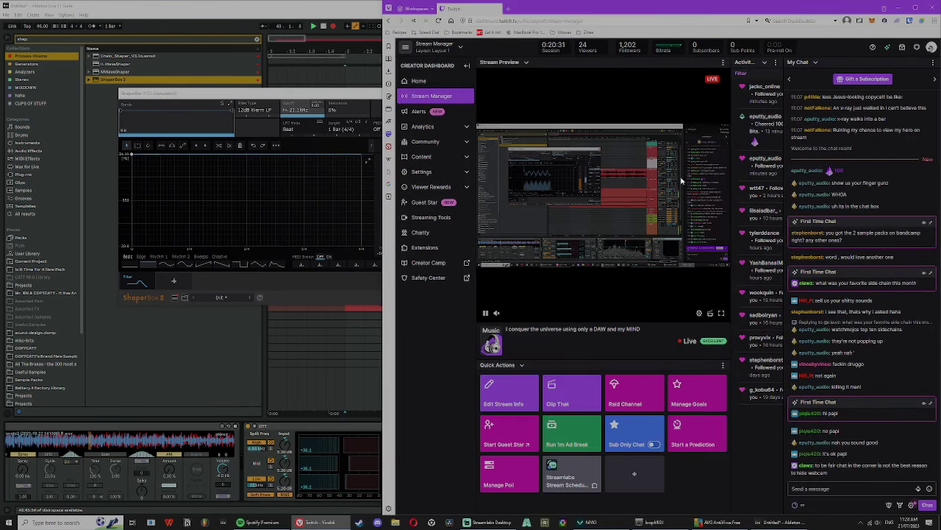
pyautogui.click(487, 522)
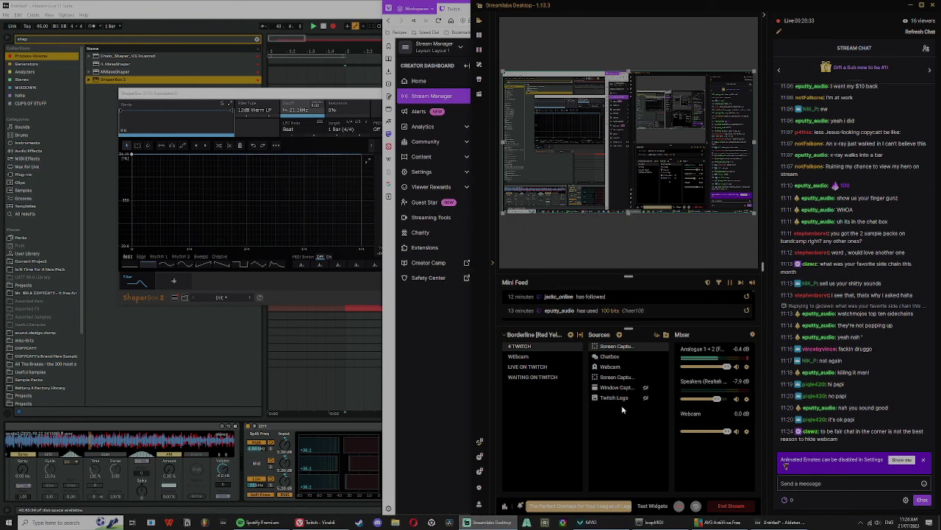
pyautogui.moveTo(611, 367); pyautogui.dragTo(612, 344)
pyautogui.moveTo(633, 377); pyautogui.dragTo(620, 365)
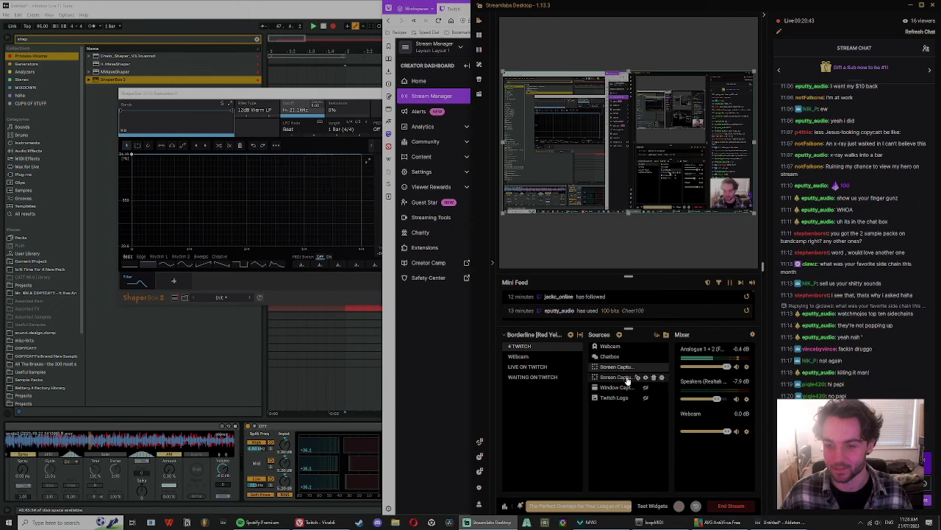
# Step: Remove the lower Screen Capture source, review the Window Capture source's settings, and return to Ableton Live
pyautogui.click(654, 377)
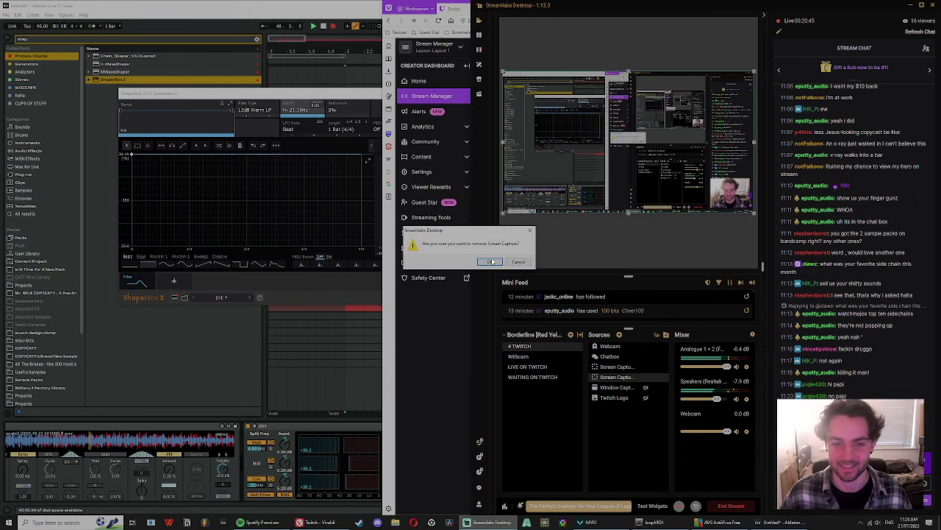
pyautogui.click(491, 262)
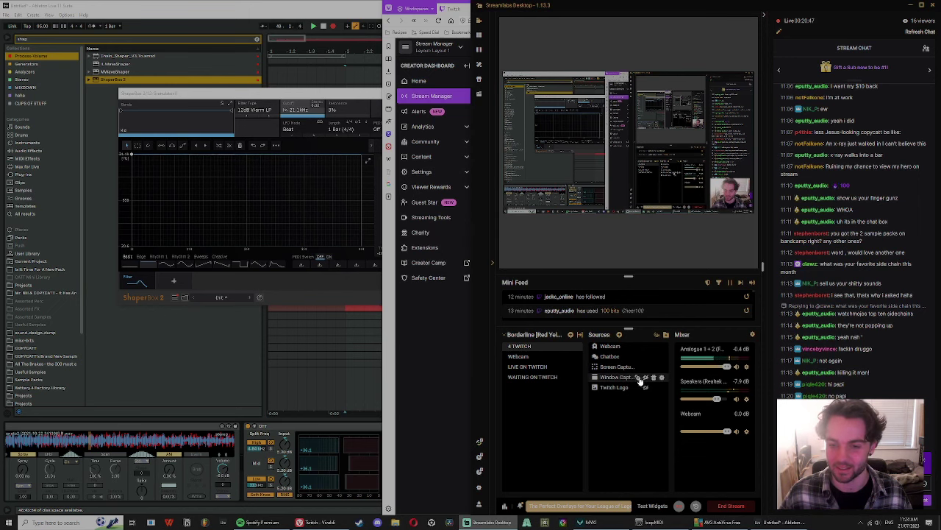
pyautogui.click(662, 377)
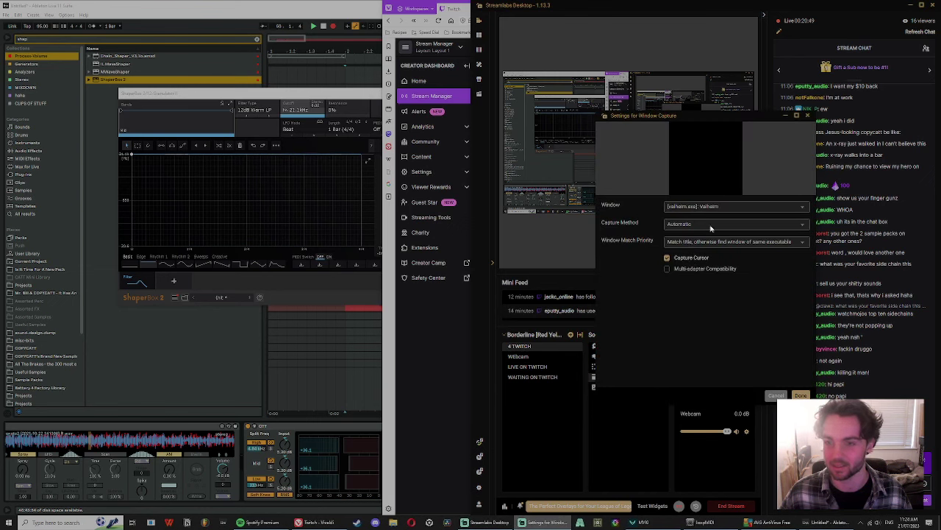
pyautogui.click(800, 395)
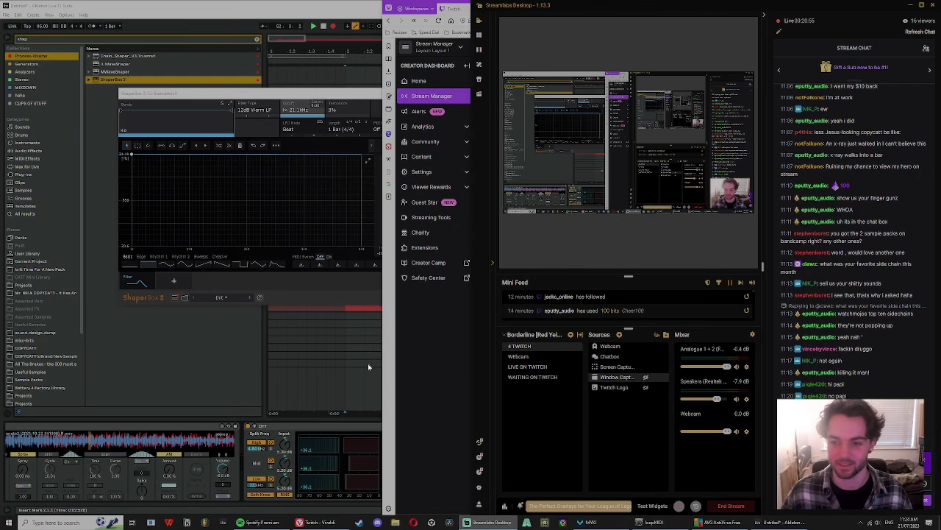
pyautogui.click(351, 420)
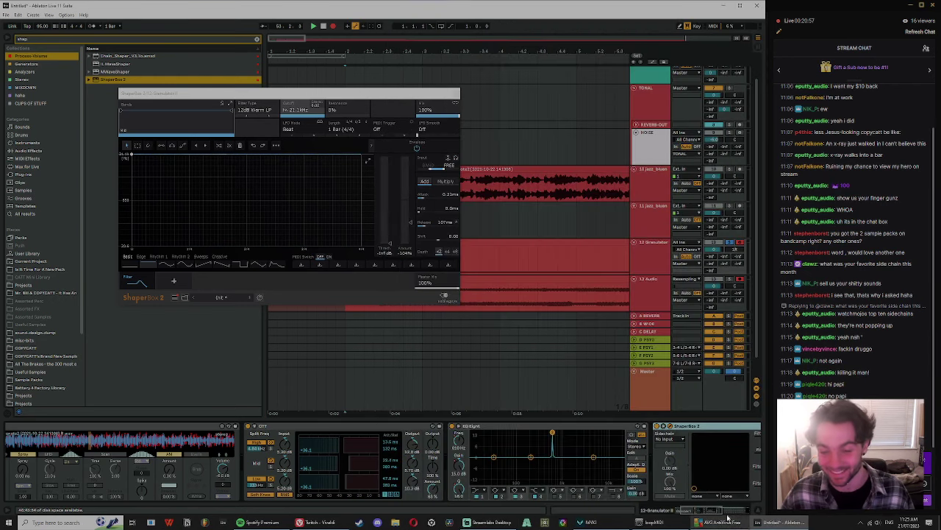
# Step: Set the filter envelope's amount to -200%, attack to 0.010 ms and release to about 281 ms, and readjust its input band
pyautogui.moveTo(410, 223); pyautogui.dragTo(411, 237)
pyautogui.moveTo(432, 197); pyautogui.dragTo(437, 225)
pyautogui.moveTo(431, 169)
pyautogui.mouseDown()
pyautogui.moveTo(440, 169)
pyautogui.moveTo(423, 183)
pyautogui.moveTo(439, 183)
pyautogui.mouseUp()
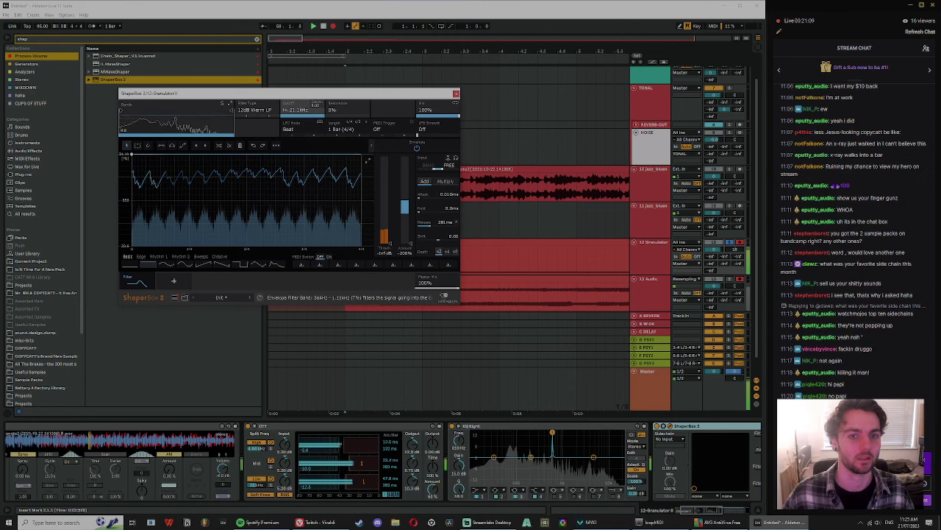
# Step: Try the filter envelope in Multiply mode at 200% amount, adjusting its threshold and comparing the x4 and x2 depths
pyautogui.click(444, 184)
pyautogui.moveTo(389, 244)
pyautogui.mouseDown()
pyautogui.moveTo(390, 218)
pyautogui.moveTo(390, 245)
pyautogui.mouseUp()
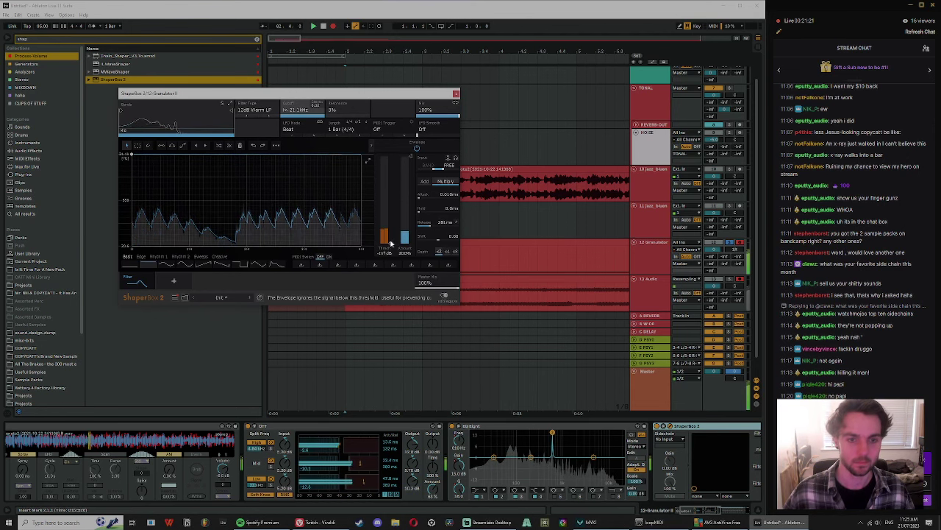
pyautogui.moveTo(389, 244)
pyautogui.mouseDown()
pyautogui.moveTo(390, 235)
pyautogui.moveTo(390, 245)
pyautogui.mouseUp()
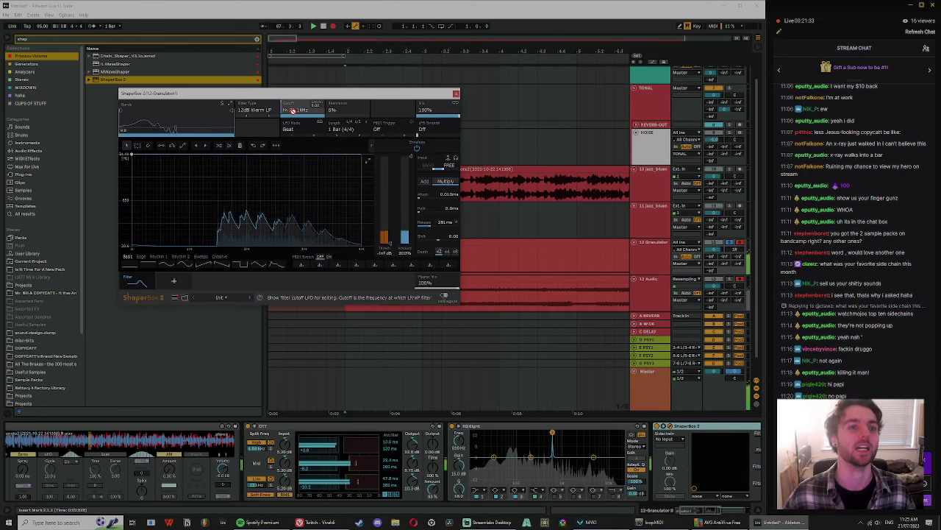
pyautogui.moveTo(294, 93); pyautogui.dragTo(356, 110)
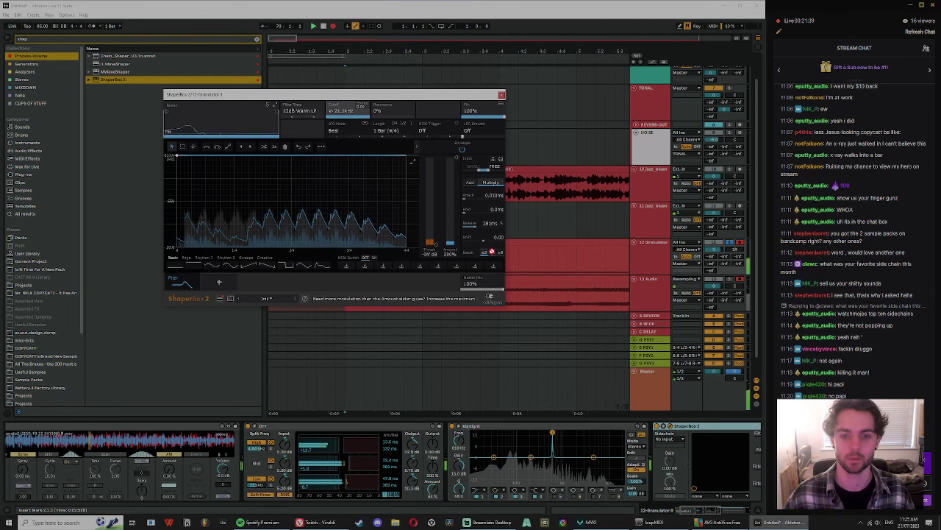
pyautogui.click(491, 252)
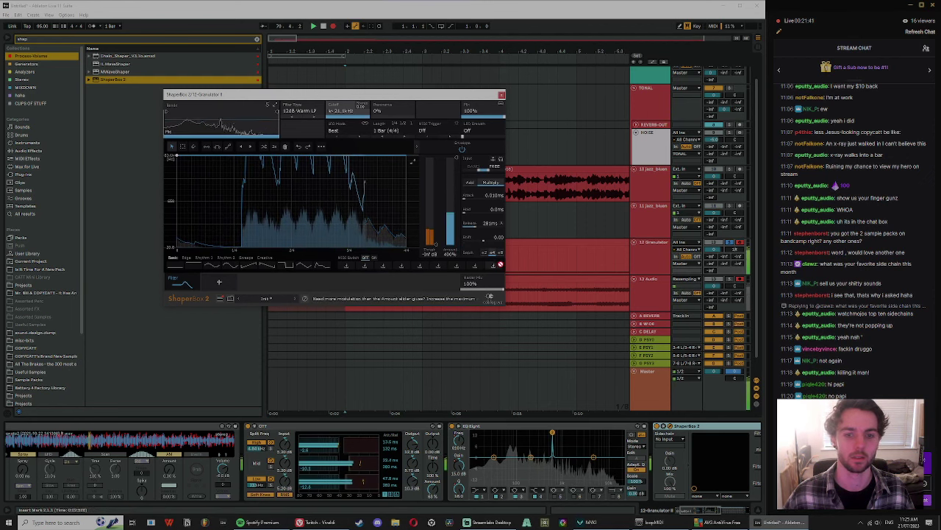
pyautogui.click(483, 252)
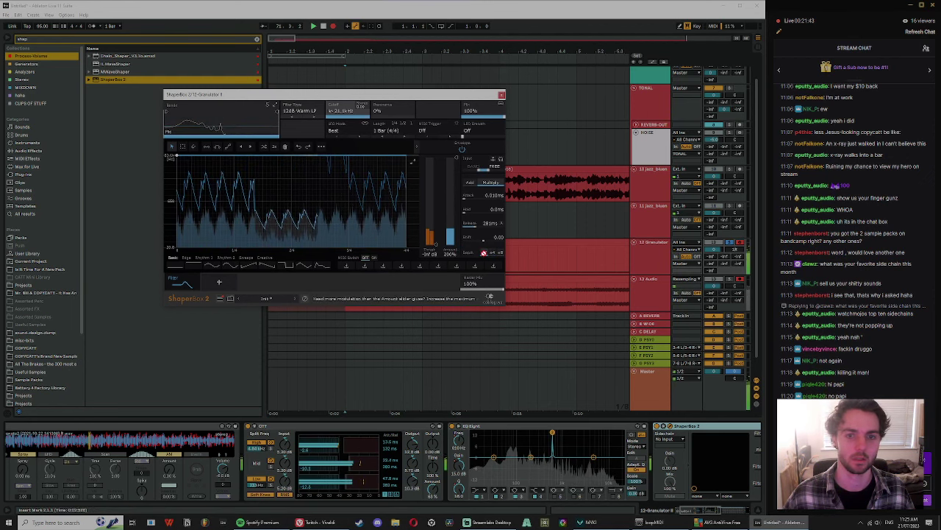
# Step: Switch the filter envelope to Add mode with an amount of about -204% and a release of about 317 ms
pyautogui.click(470, 185)
pyautogui.moveTo(455, 159); pyautogui.dragTo(454, 244)
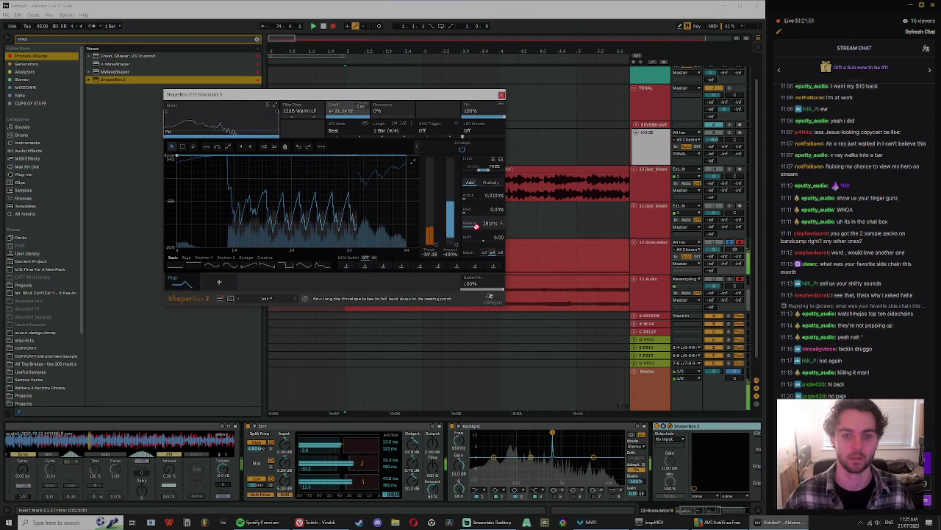
pyautogui.moveTo(477, 226); pyautogui.dragTo(444, 223)
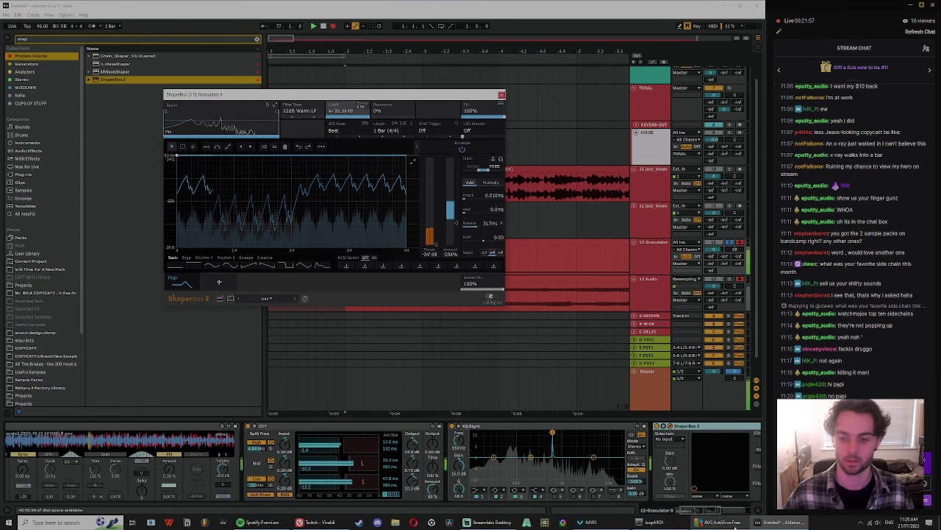
# Step: Stop recording, move the ShaperBox 2 window aside, and place the insert marker at 18.3.1 in the resampled audio clip
pyautogui.moveTo(705, 511); pyautogui.dragTo(735, 510)
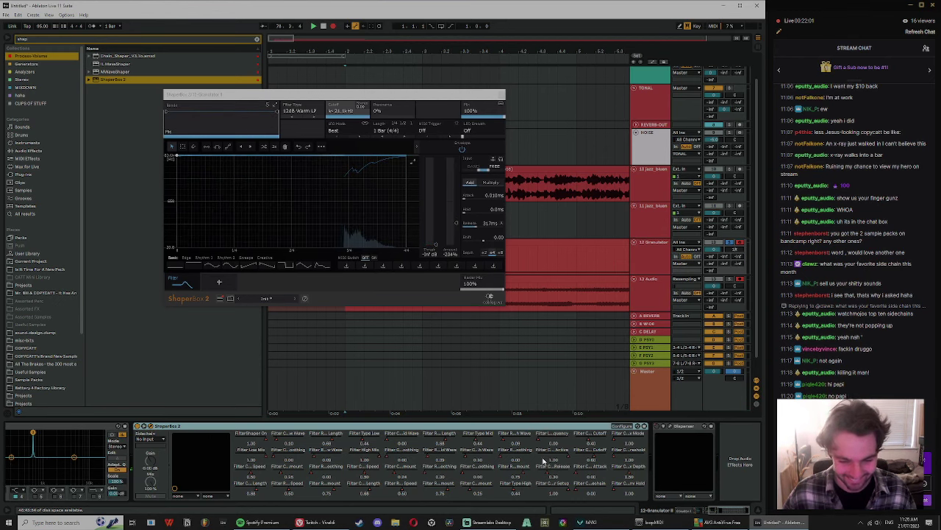
pyautogui.moveTo(255, 98); pyautogui.dragTo(226, 87)
pyautogui.moveTo(369, 52); pyautogui.dragTo(451, 336)
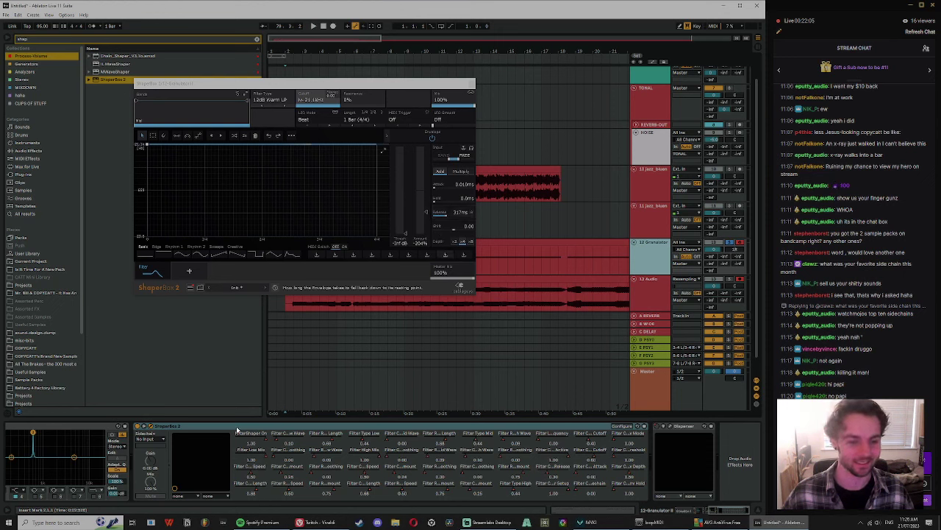
pyautogui.click(565, 279)
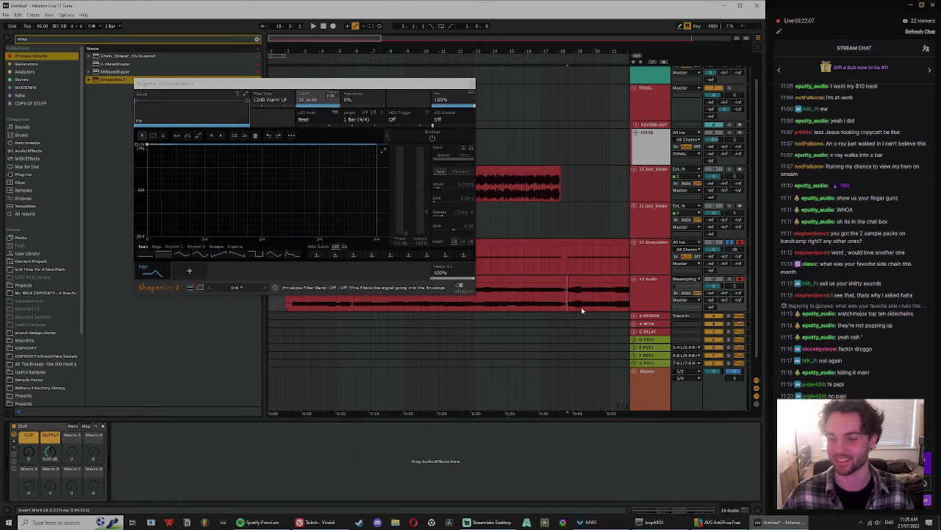
# Step: Bring up the 12 Granulator track's device chain and check the Twitch stream manager in Vivaldi
pyautogui.click(653, 273)
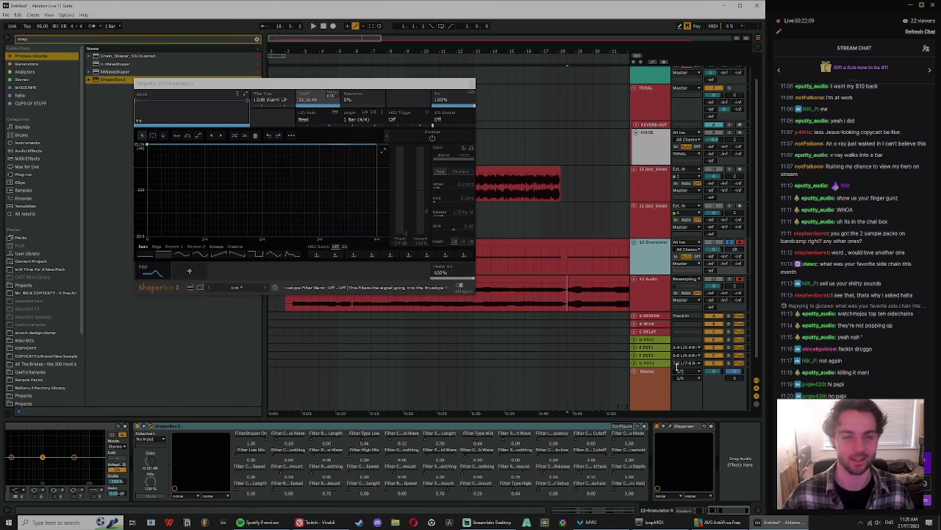
pyautogui.click(312, 523)
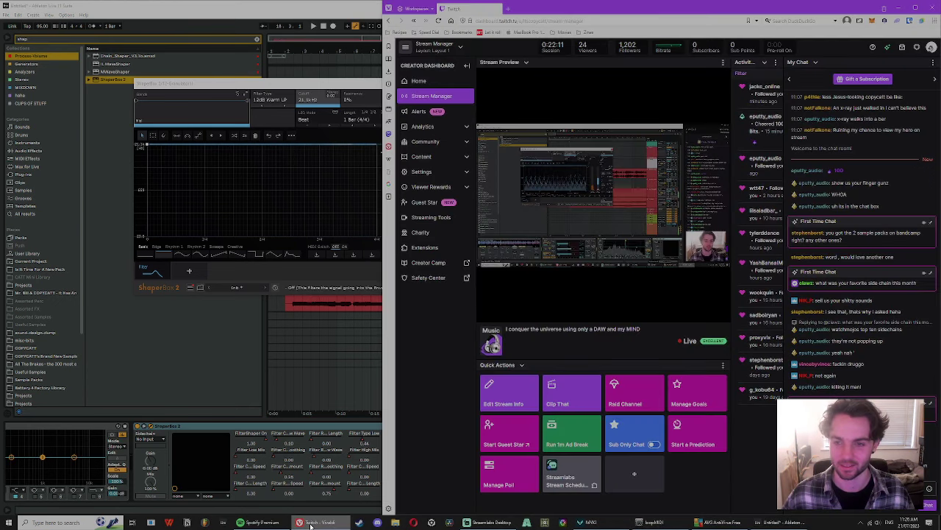
pyautogui.click(329, 424)
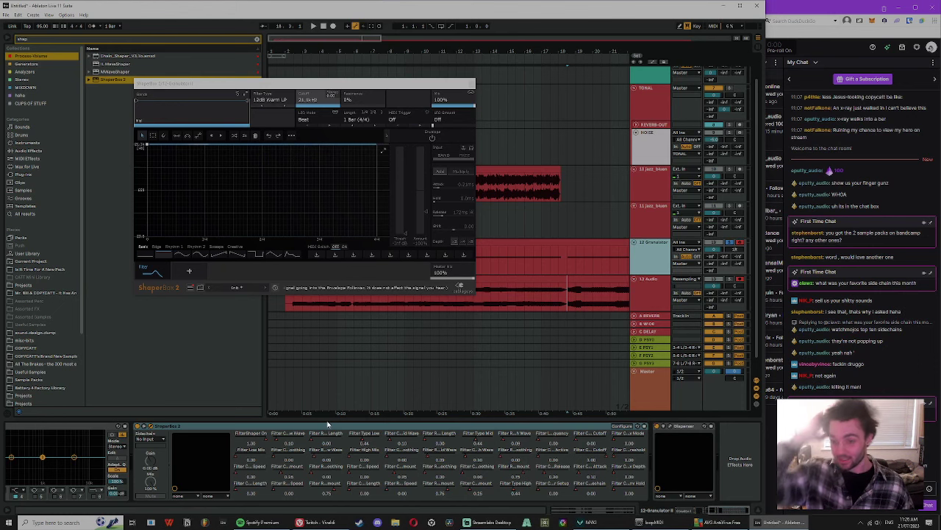
# Step: Place the insert marker at the end of the long Granulator II clip and close the ShaperBox 2 window
pyautogui.press('space')
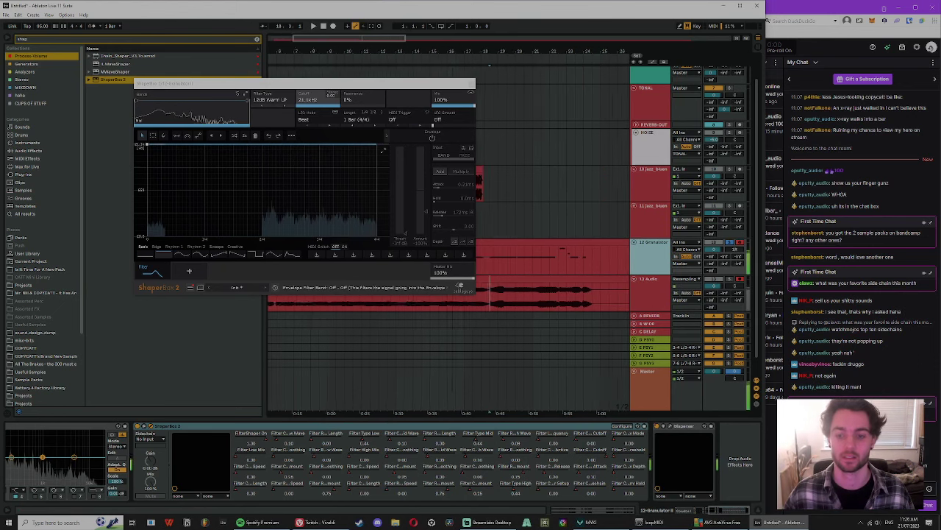
pyautogui.click(594, 287)
pyautogui.moveTo(595, 52); pyautogui.dragTo(595, 19)
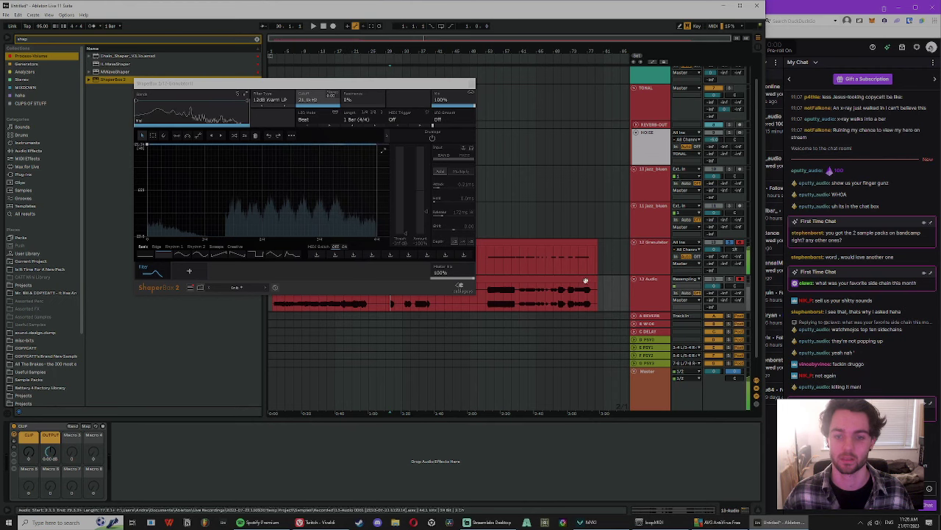
pyautogui.click(598, 263)
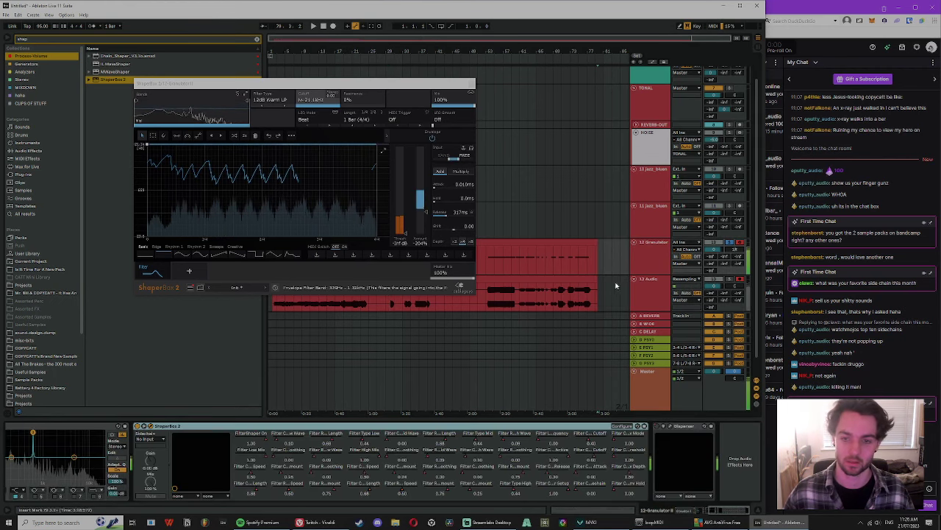
pyautogui.click(472, 84)
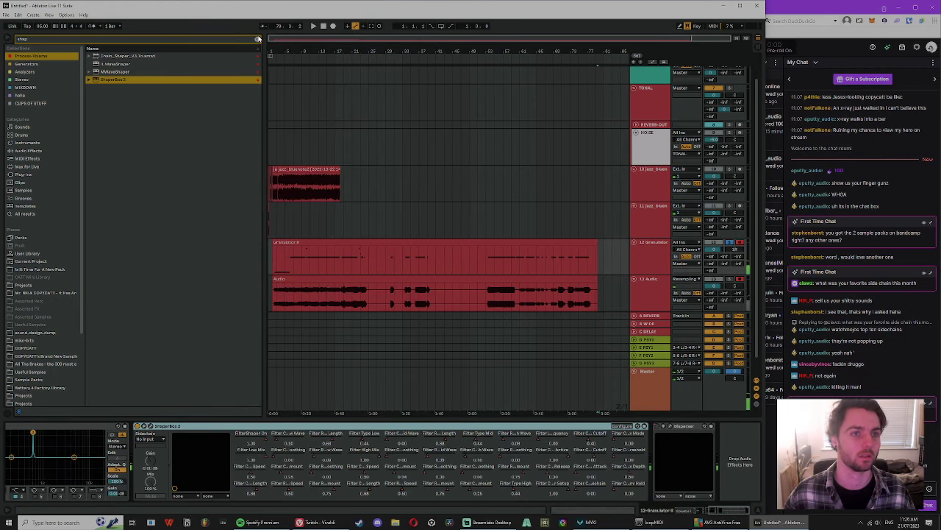
# Step: Clear the browser search, add the OTT preset to the end of the Granulator track's chain, and put a copy of Disperser after it
pyautogui.click(257, 41)
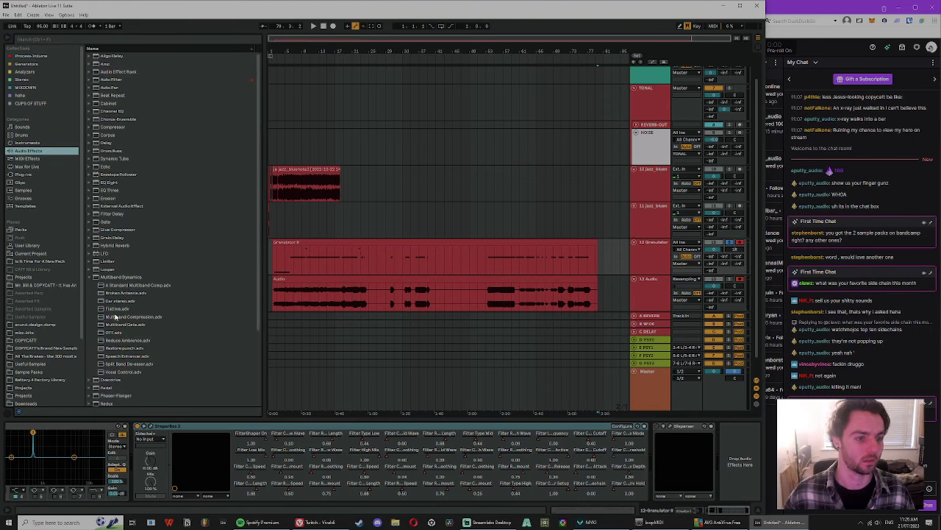
pyautogui.click(114, 333)
pyautogui.moveTo(722, 466); pyautogui.dragTo(723, 466)
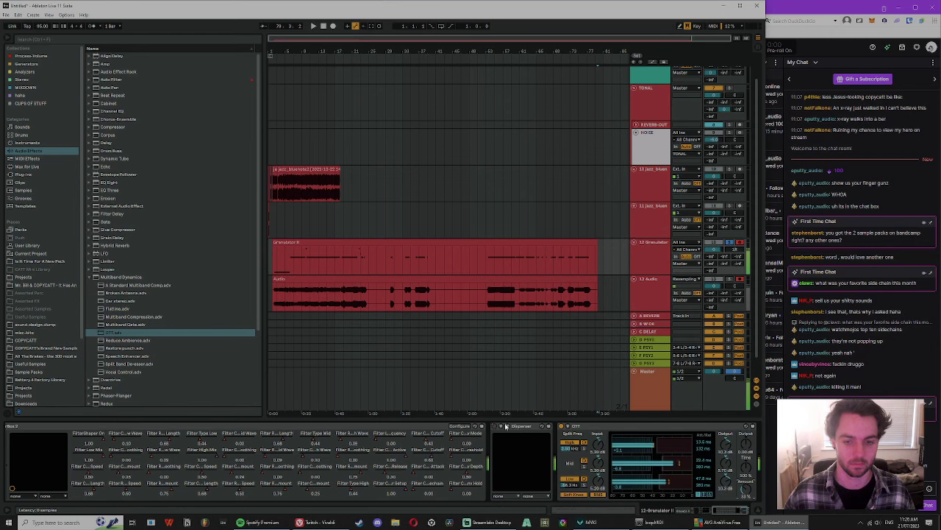
pyautogui.moveTo(497, 431); pyautogui.dragTo(713, 431)
pyautogui.click(712, 426)
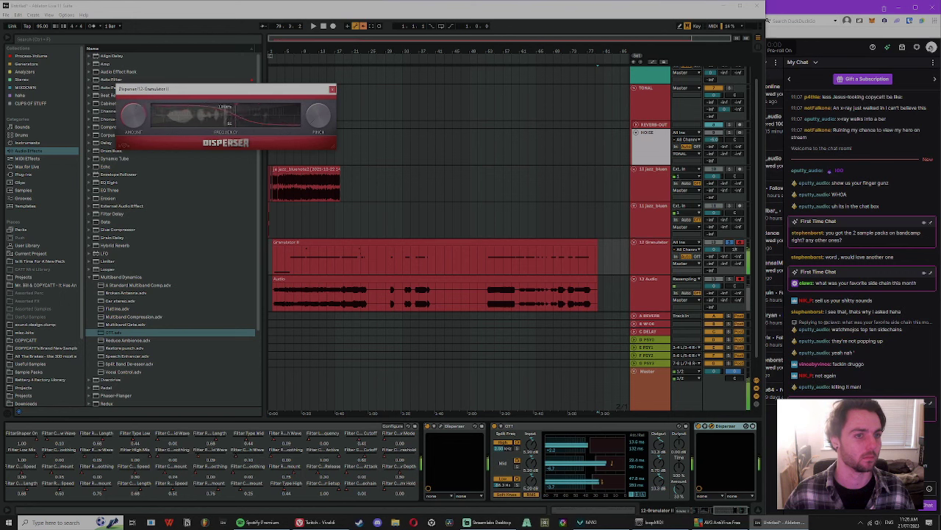
pyautogui.click(333, 90)
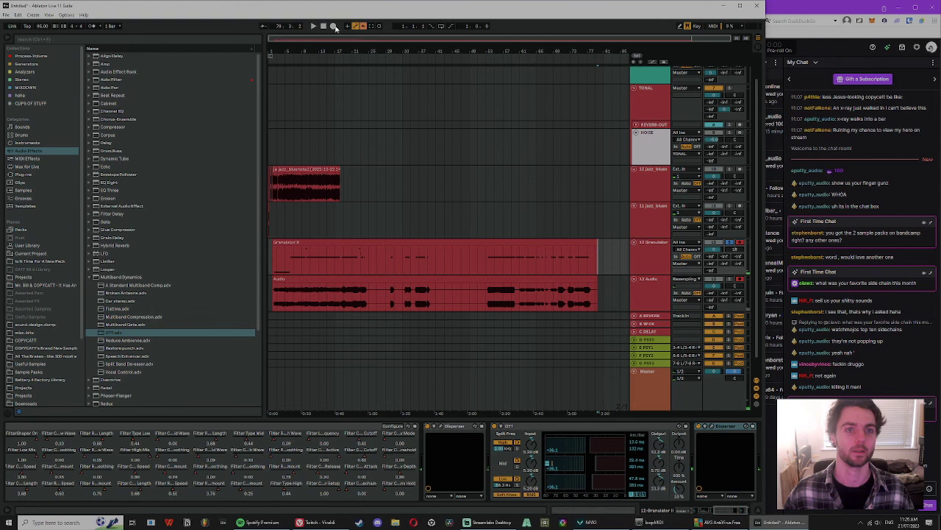
# Step: Record another pass on the Granulator track and the 13 Audio resampling track, continuing from the existing clips to about bar 94
pyautogui.click(333, 26)
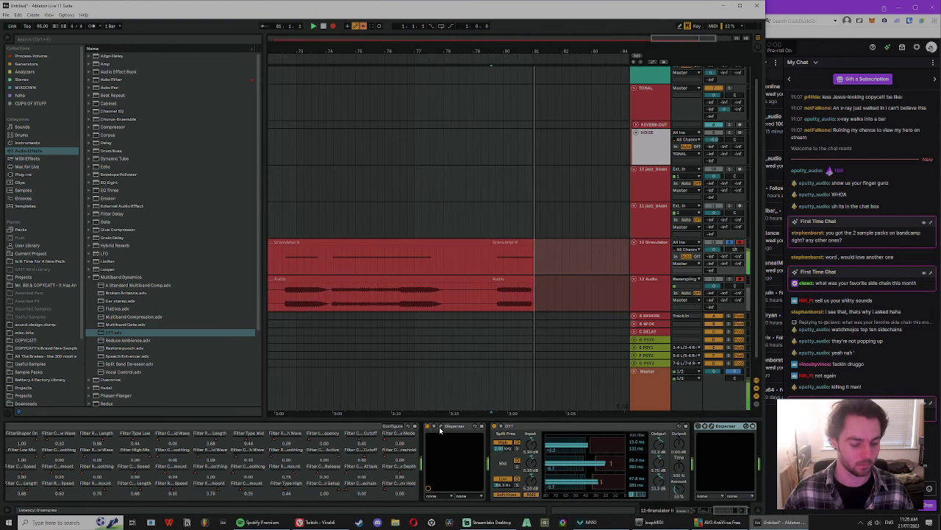
pyautogui.moveTo(733, 511); pyautogui.dragTo(686, 511)
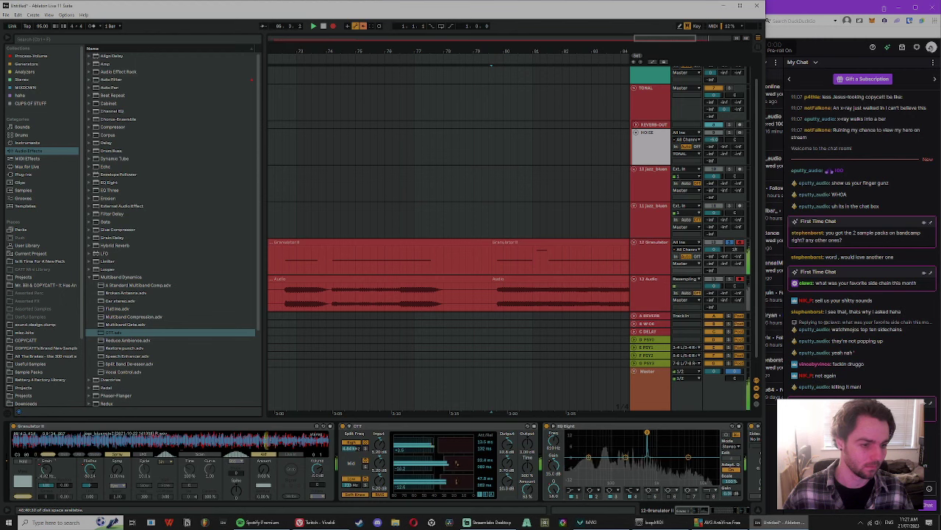
pyautogui.hscroll(5, 653, 444)
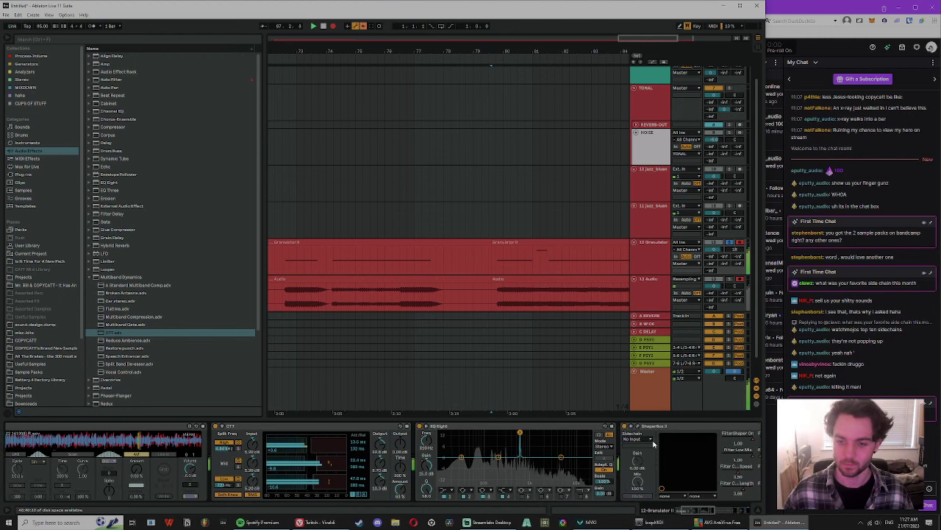
pyautogui.hscroll(-5, 697, 511)
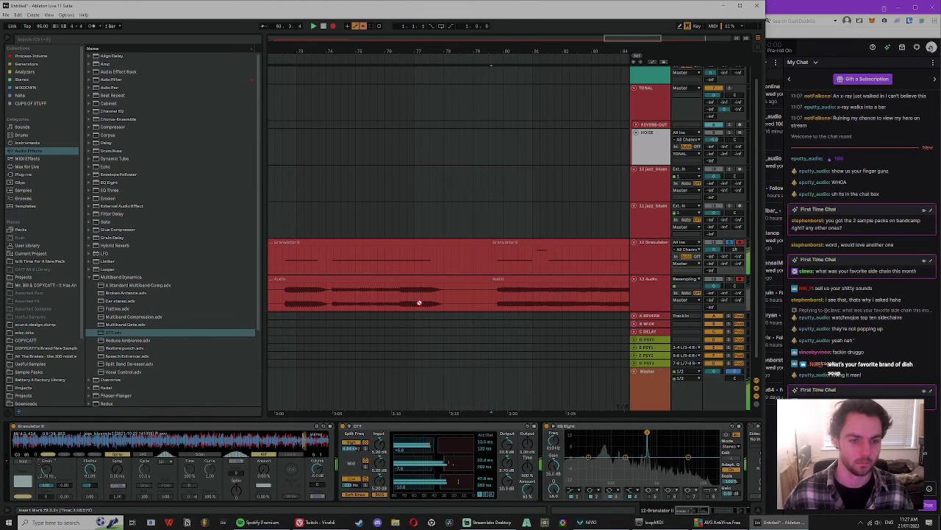
pyautogui.moveTo(493, 49); pyautogui.dragTo(520, 47)
pyautogui.press('space')
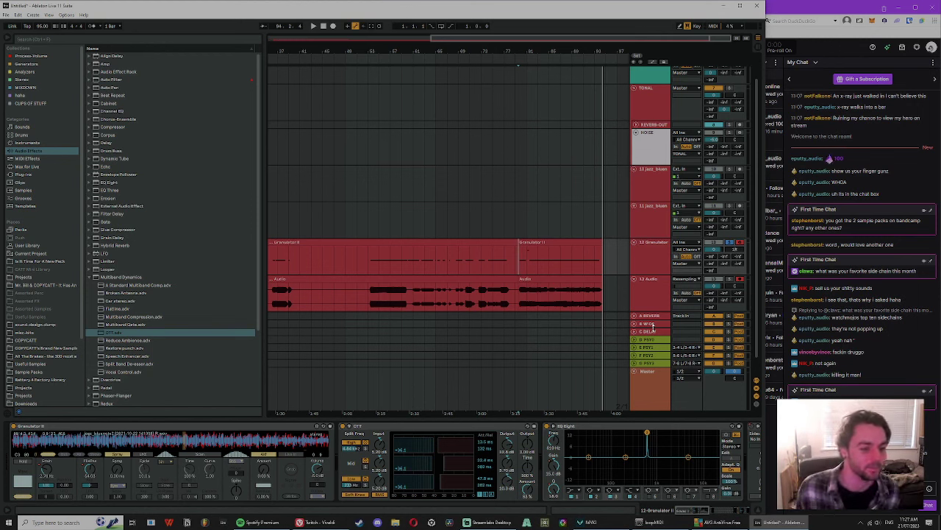
# Step: Play the closing section of the new take and select the recorded clips on the 13 Audio track
pyautogui.click(515, 265)
pyautogui.moveTo(526, 45); pyautogui.dragTo(513, 46)
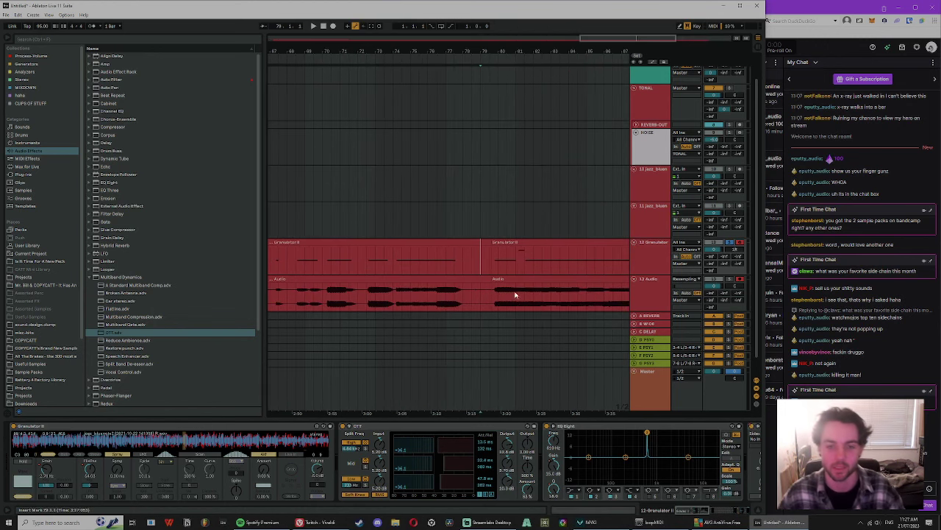
pyautogui.click(510, 295)
pyautogui.moveTo(572, 52); pyautogui.dragTo(383, 50)
pyautogui.click(537, 257)
pyautogui.press('space')
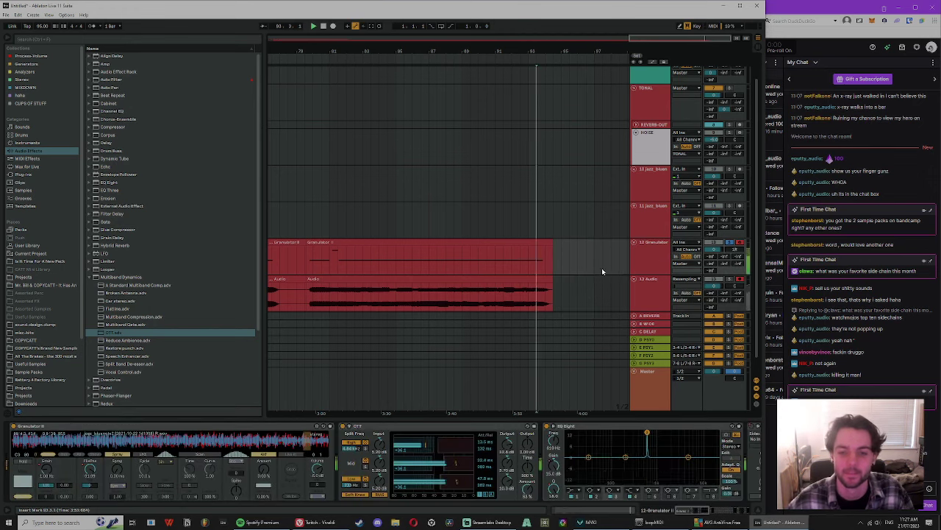
pyautogui.click(638, 298)
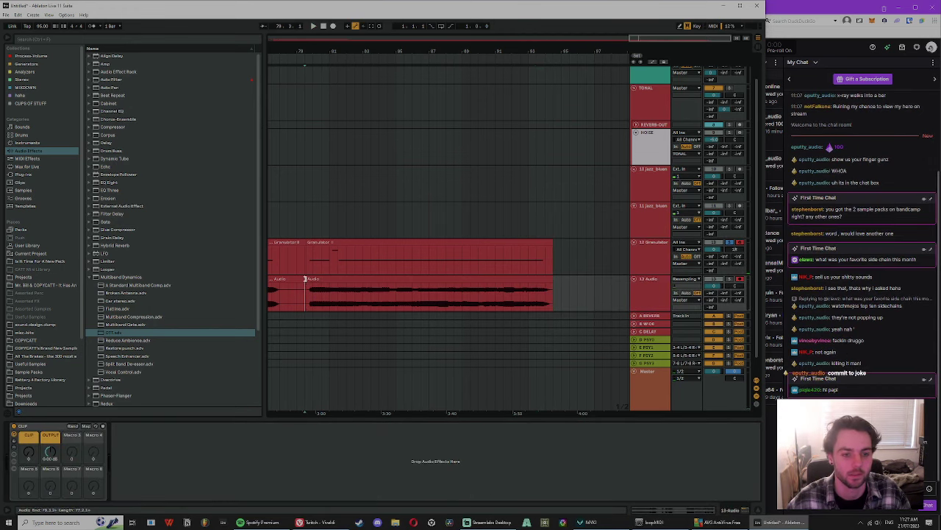
pyautogui.click(311, 280)
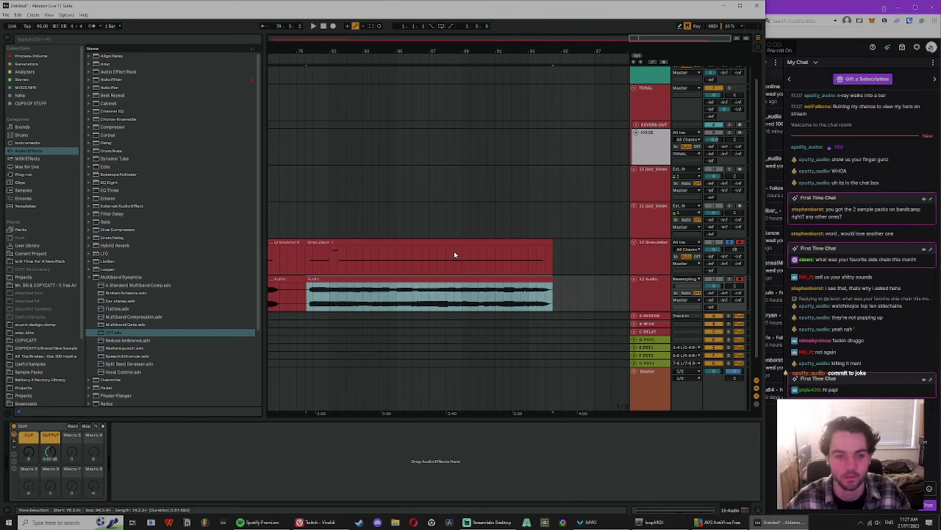
pyautogui.click(306, 280)
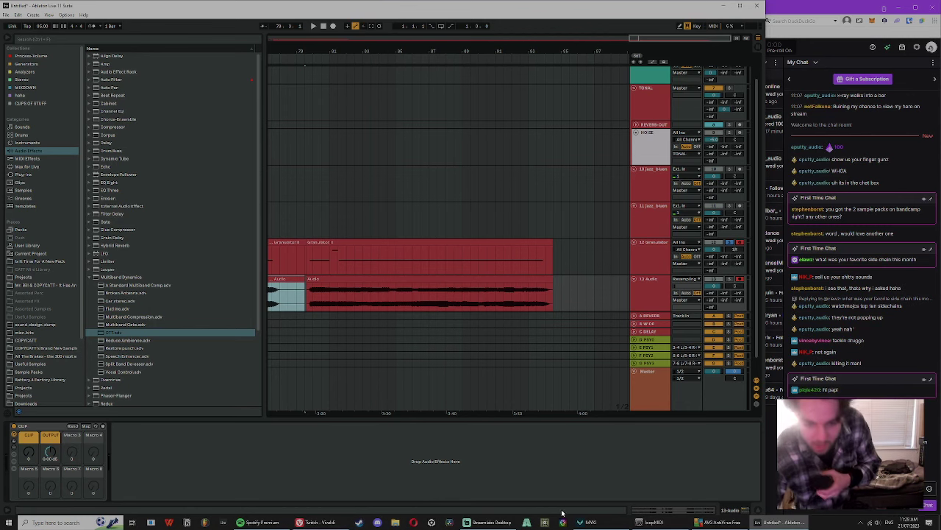
pyautogui.click(488, 522)
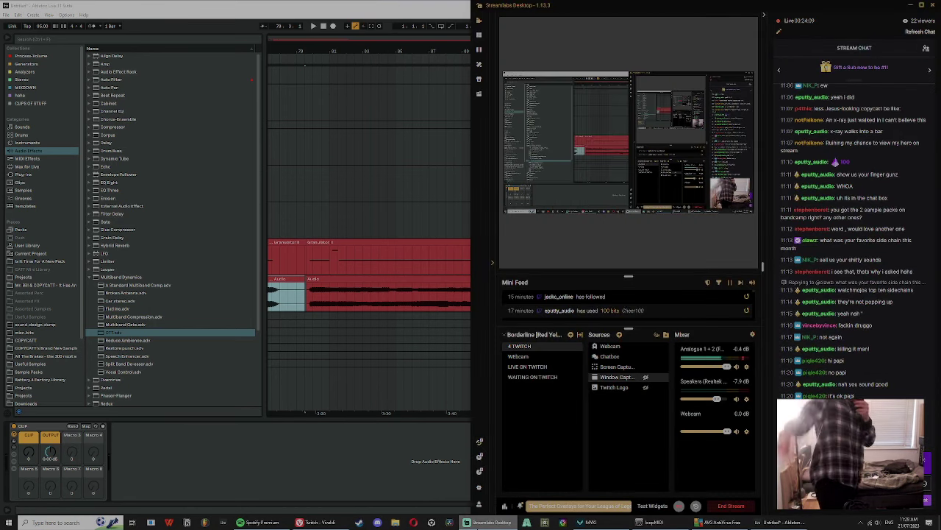
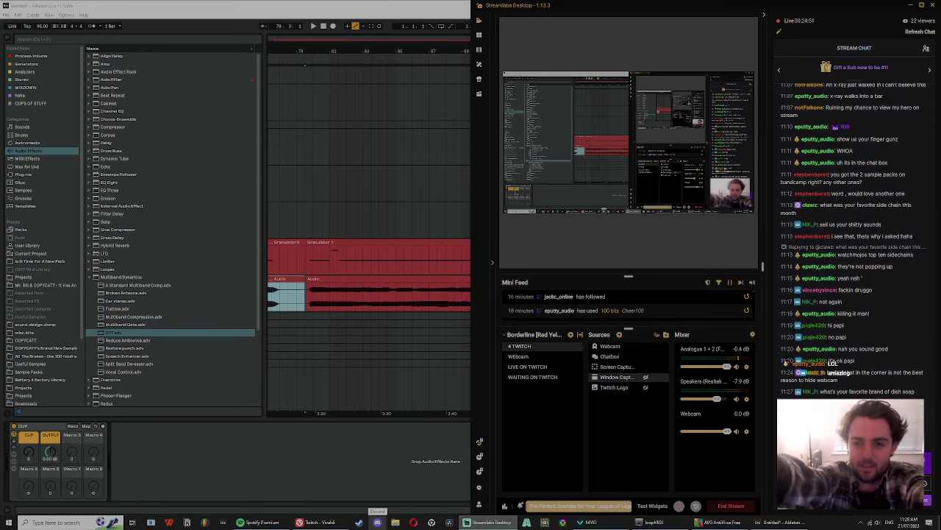
pyautogui.click(281, 496)
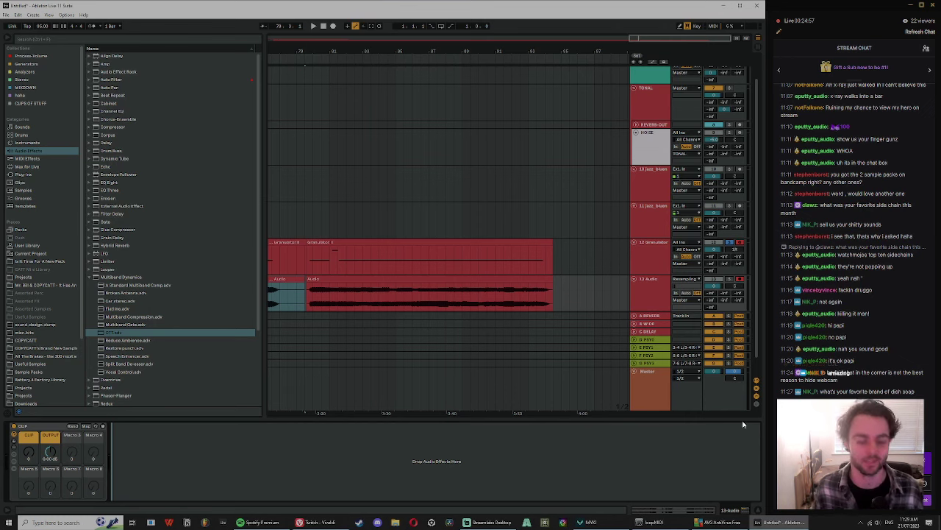
# Step: Solo the 13 Audio track and play the newly recorded clip from its middle
pyautogui.click(457, 298)
pyautogui.press('+')
pyautogui.press('space')
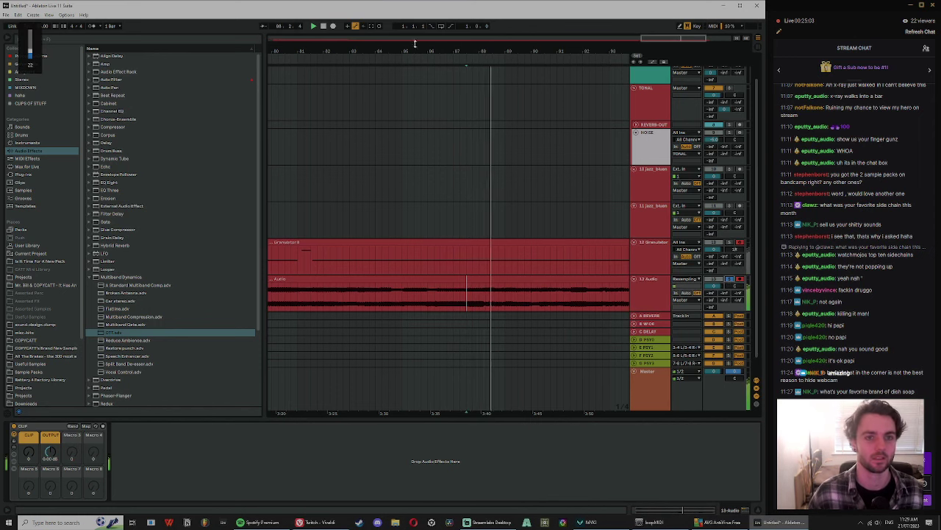
# Step: Select both clips on the 13 Audio track and move them together to start at bar 34
pyautogui.moveTo(415, 44); pyautogui.dragTo(470, 18)
pyautogui.click(580, 279)
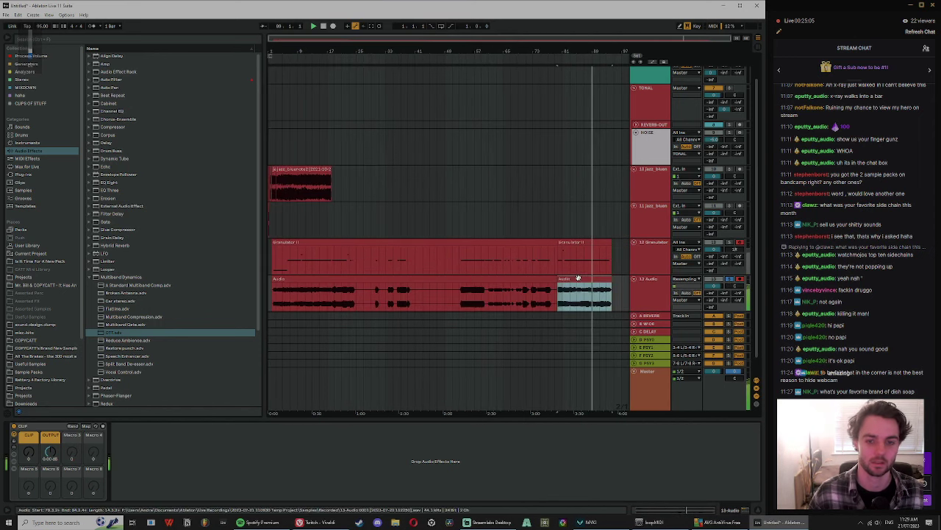
pyautogui.keyDown('shift'); pyautogui.click(287, 279); pyautogui.keyUp('shift')
pyautogui.moveTo(286, 279); pyautogui.dragTo(404, 282)
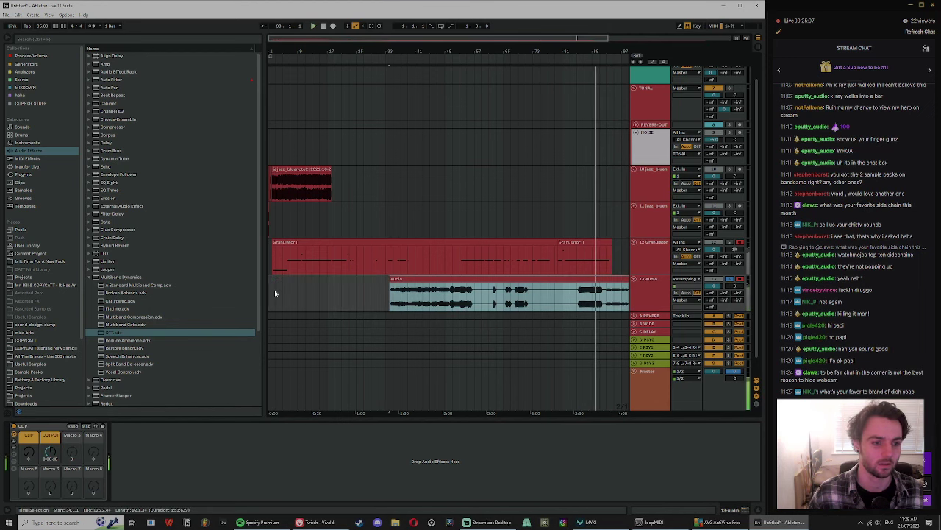
# Step: Insert 16 bars of silence at the start of the arrangement, up to bar 17
pyautogui.moveTo(275, 294); pyautogui.dragTo(312, 301)
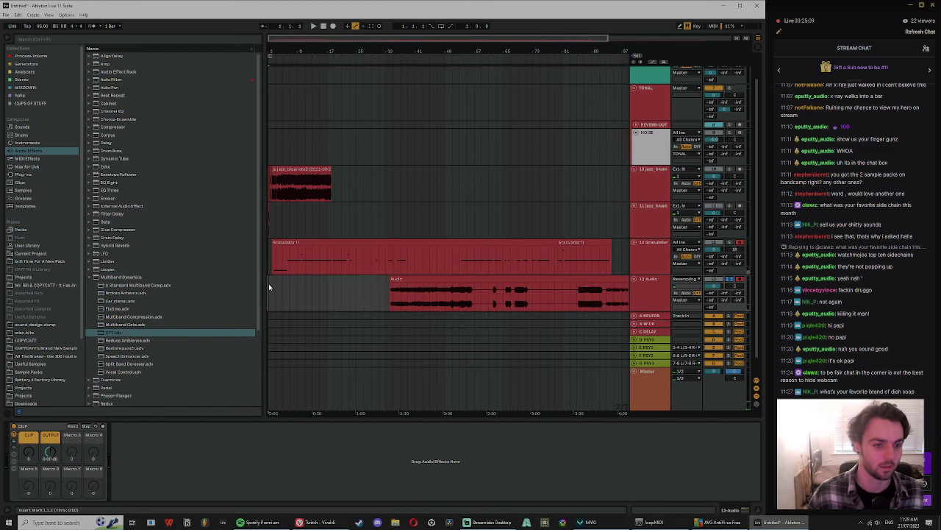
pyautogui.hotkey('ctrl', 'i')
pyautogui.moveTo(268, 49); pyautogui.dragTo(268, 14)
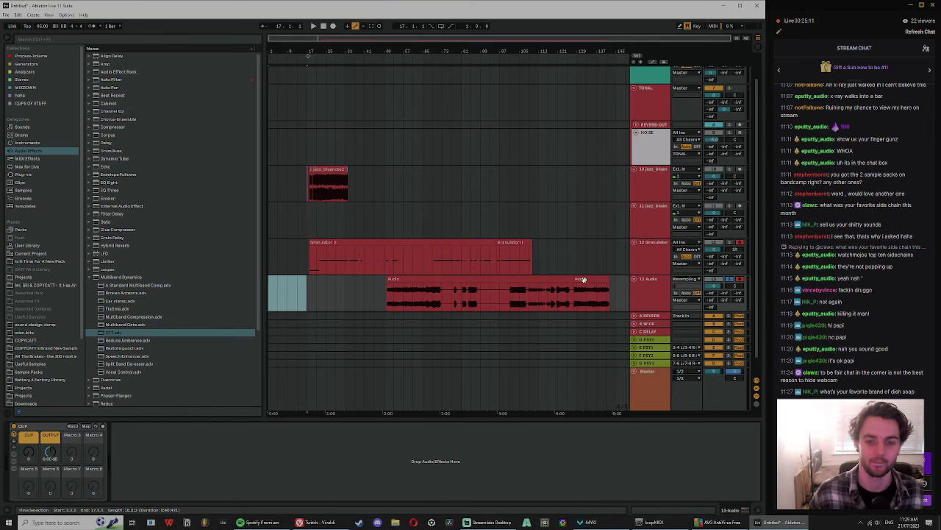
# Step: Copy the last clip on the 13 Audio track to the start of the arrangement at 1.1.1 and play it
pyautogui.moveTo(584, 280); pyautogui.dragTo(268, 281)
pyautogui.hotkey('ctrl', 'z')
pyautogui.moveTo(587, 280); pyautogui.dragTo(280, 298)
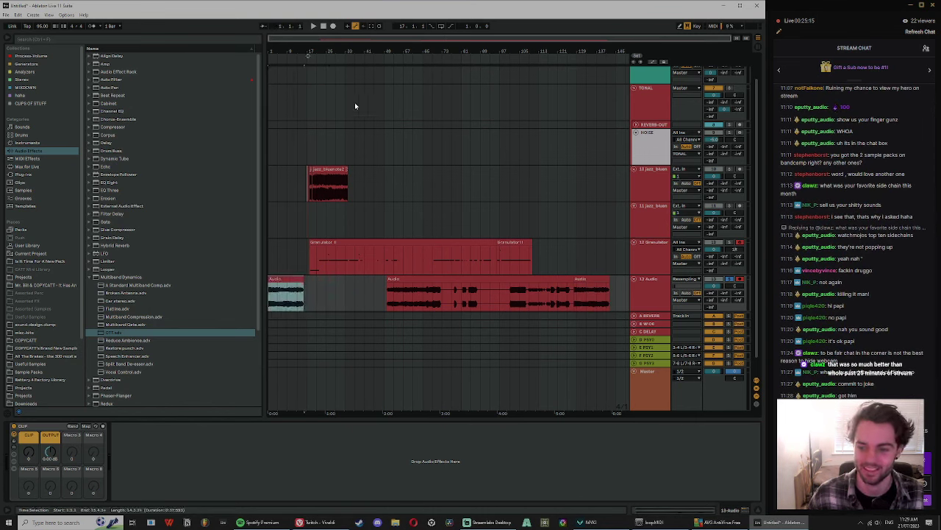
pyautogui.moveTo(309, 56); pyautogui.dragTo(305, 95)
pyautogui.press('space')
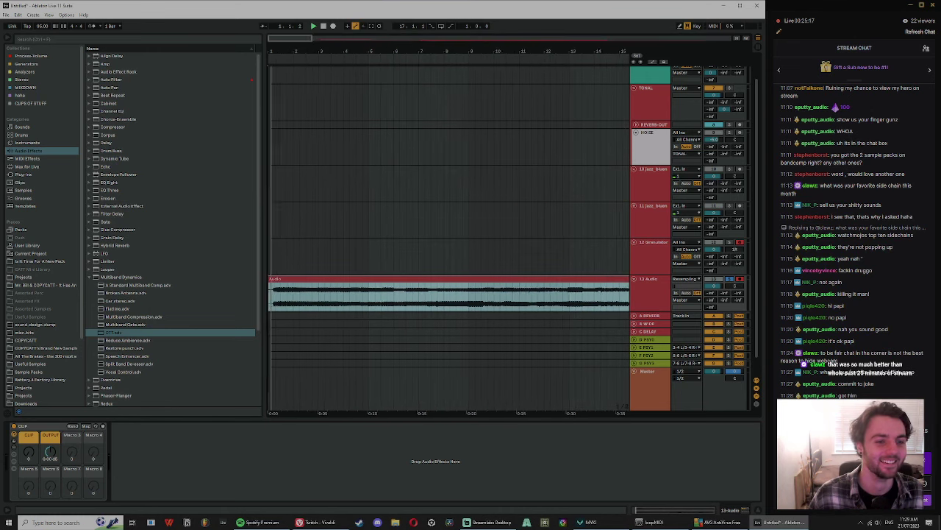
# Step: Turn off Warp for the copied clip, set its start to about 23.5 seconds, and play it
pyautogui.doubleClick(287, 279)
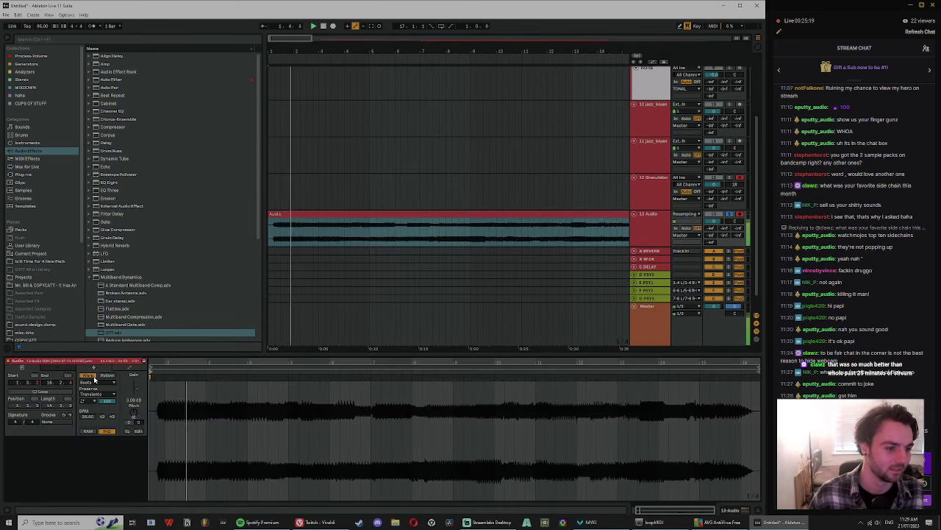
pyautogui.click(88, 376)
pyautogui.moveTo(173, 366)
pyautogui.mouseDown()
pyautogui.moveTo(185, 378)
pyautogui.moveTo(154, 367)
pyautogui.moveTo(630, 393)
pyautogui.moveTo(463, 368)
pyautogui.moveTo(711, 380)
pyautogui.mouseUp()
pyautogui.press('space')
pyautogui.press('space')
pyautogui.press('-')
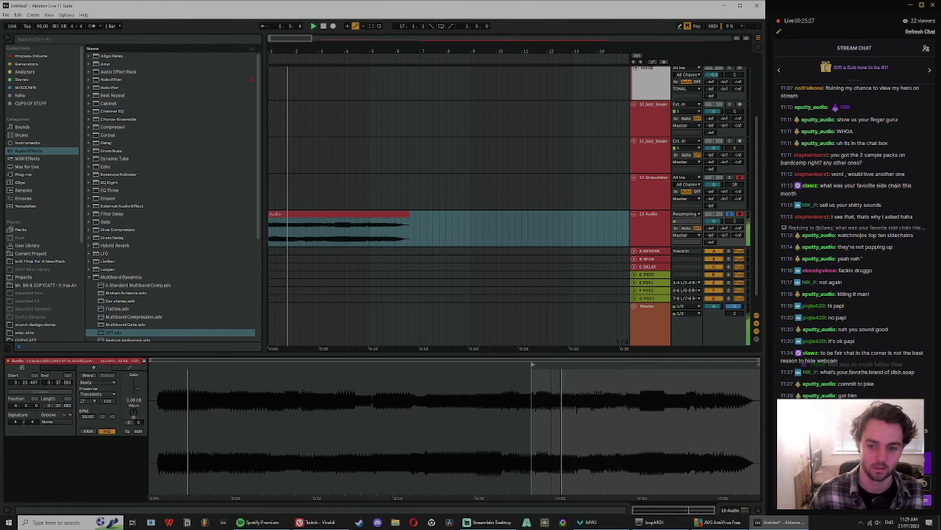
# Step: Reset the copied clip's start to about 1.2 seconds and play it from there
pyautogui.click(187, 390)
pyautogui.press('space')
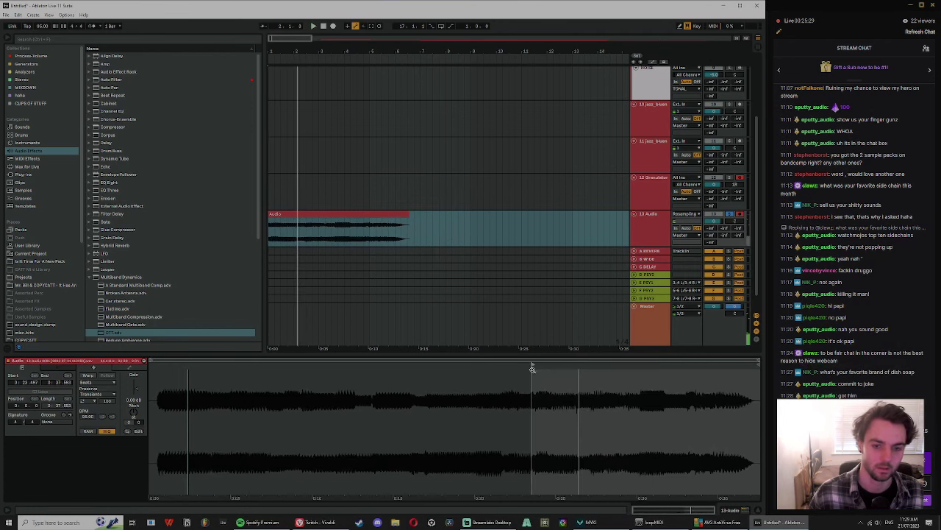
pyautogui.moveTo(532, 368)
pyautogui.mouseDown()
pyautogui.moveTo(282, 370)
pyautogui.moveTo(169, 384)
pyautogui.mouseUp()
pyautogui.press('space')
pyautogui.scroll(5, 171, 384)
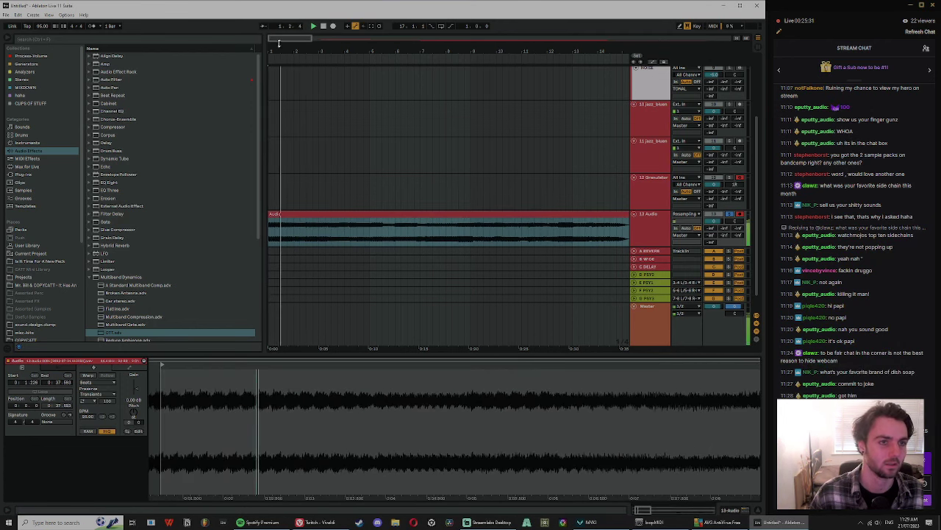
# Step: Turn on Warp for the clip at the start of the 13 Audio track, keeping its current timing
pyautogui.press('space')
pyautogui.moveTo(279, 50); pyautogui.dragTo(278, 110)
pyautogui.click(86, 382)
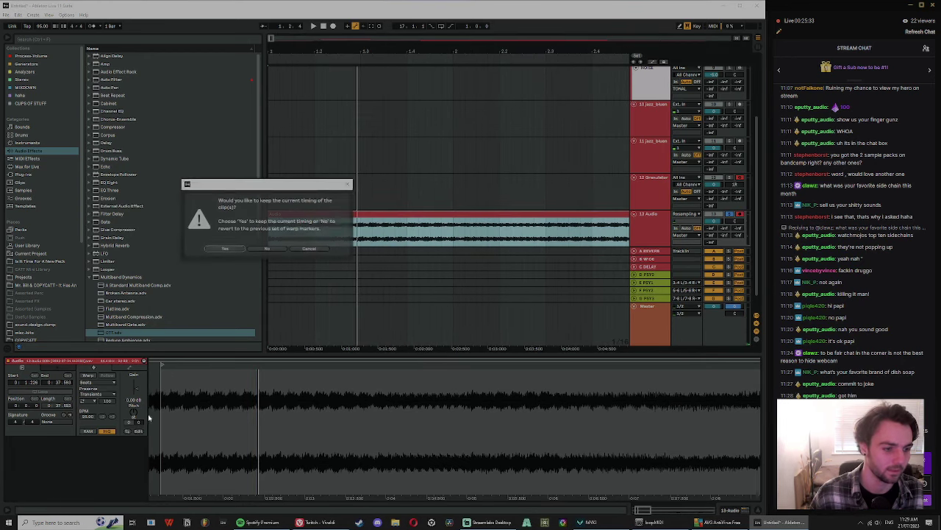
pyautogui.click(226, 250)
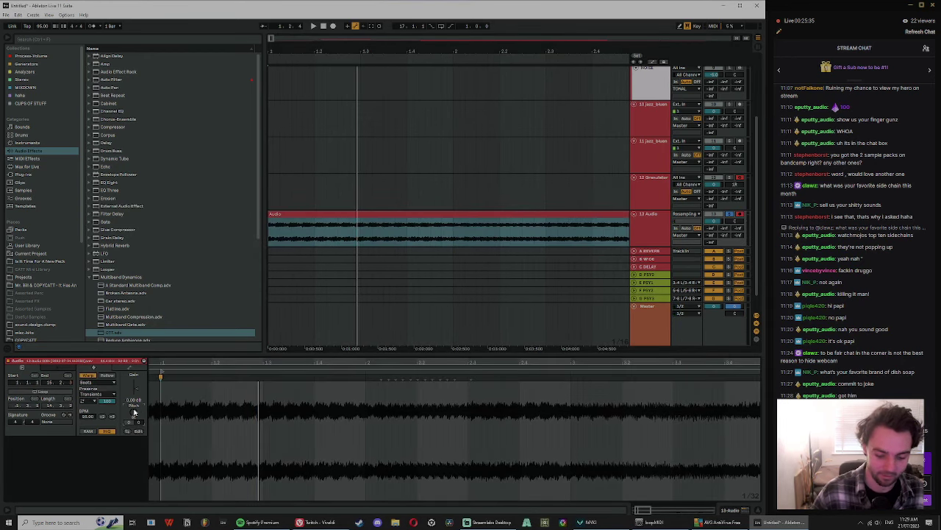
# Step: Play the warped clip, transpose it up 12 semitones and set its warp mode to Complex Pro
pyautogui.press('space')
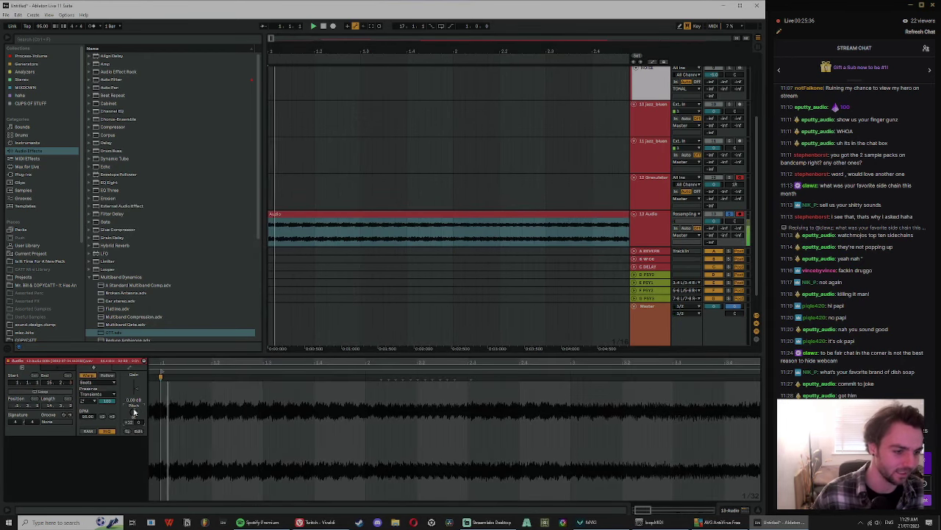
pyautogui.click(98, 384)
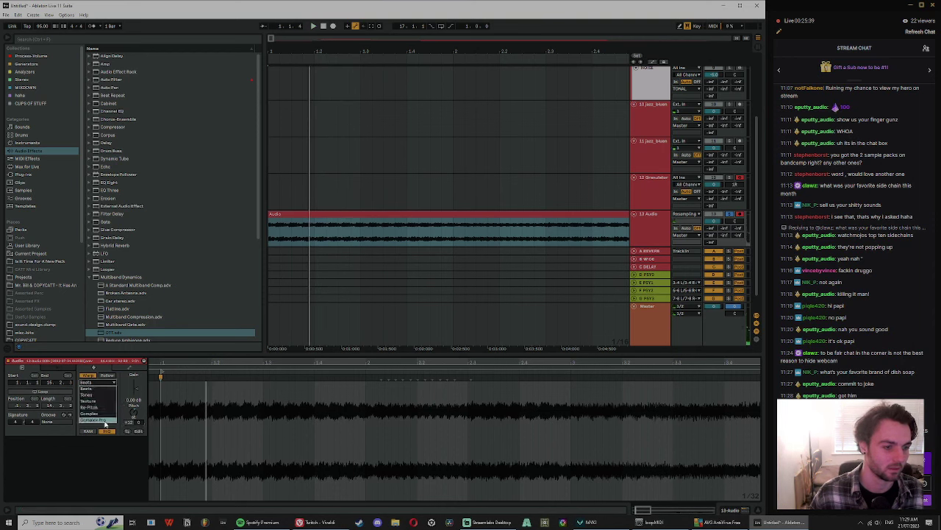
pyautogui.click(95, 413)
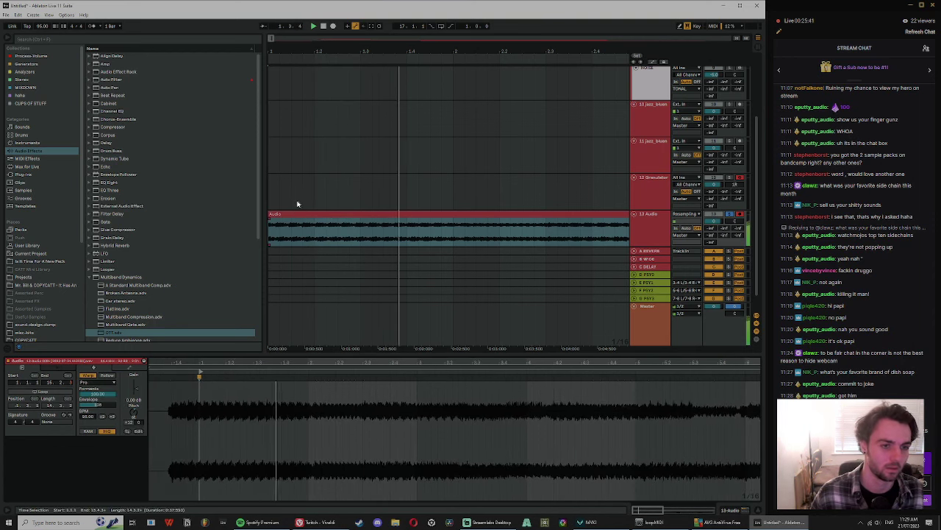
# Step: Split the warped clip on the 13 Audio track at bar 2 and select the part after the split
pyautogui.click(297, 226)
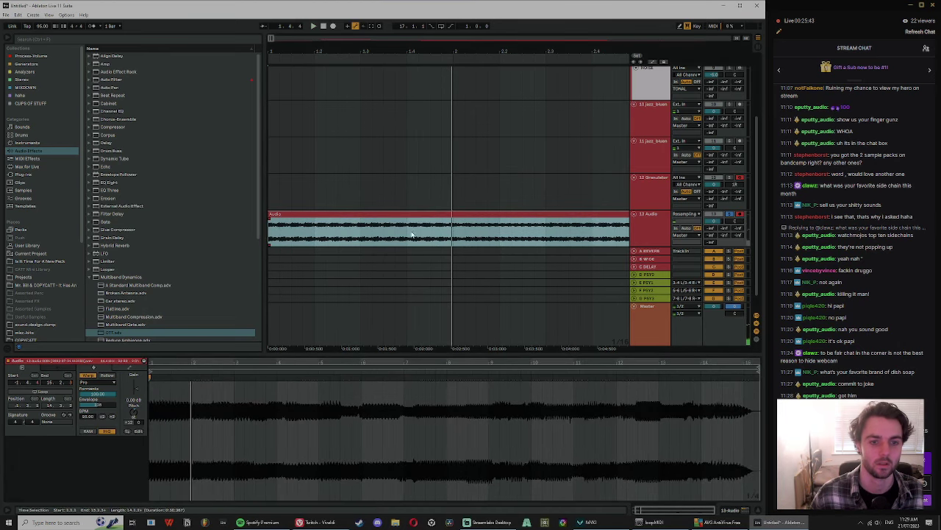
pyautogui.hotkey('ctrl', 'e')
pyautogui.click(359, 234)
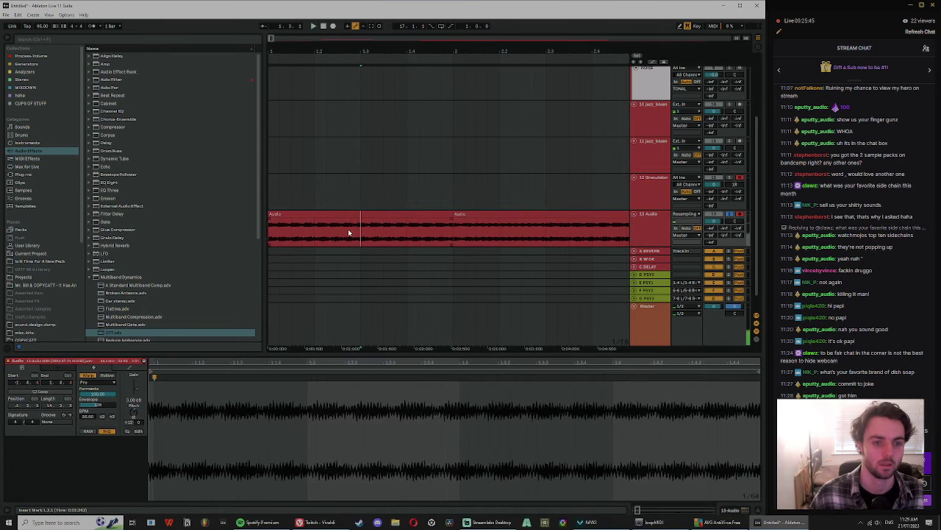
pyautogui.click(485, 213)
pyautogui.press('space')
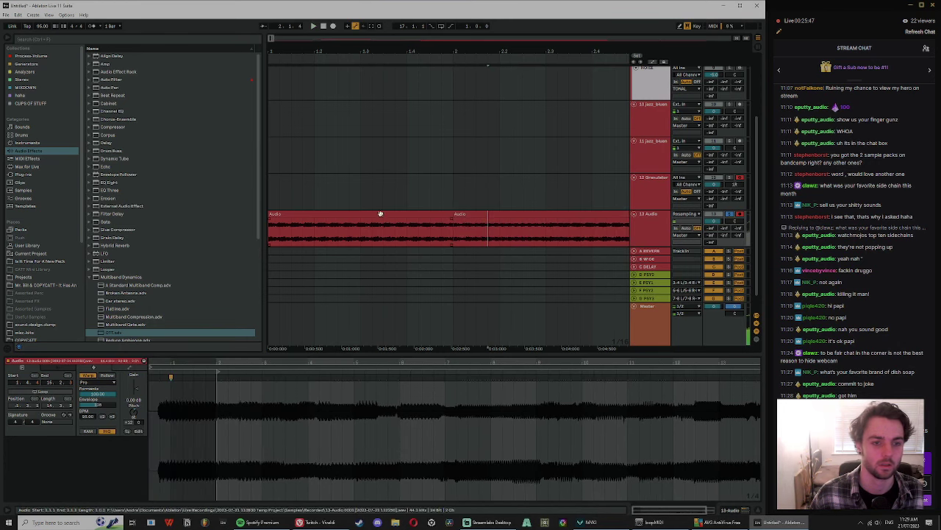
# Step: Split the first bar's clip at 1.2.3, turn off Warp for the second piece and play it
pyautogui.click(342, 226)
pyautogui.hotkey('ctrl', 'e')
pyautogui.click(364, 214)
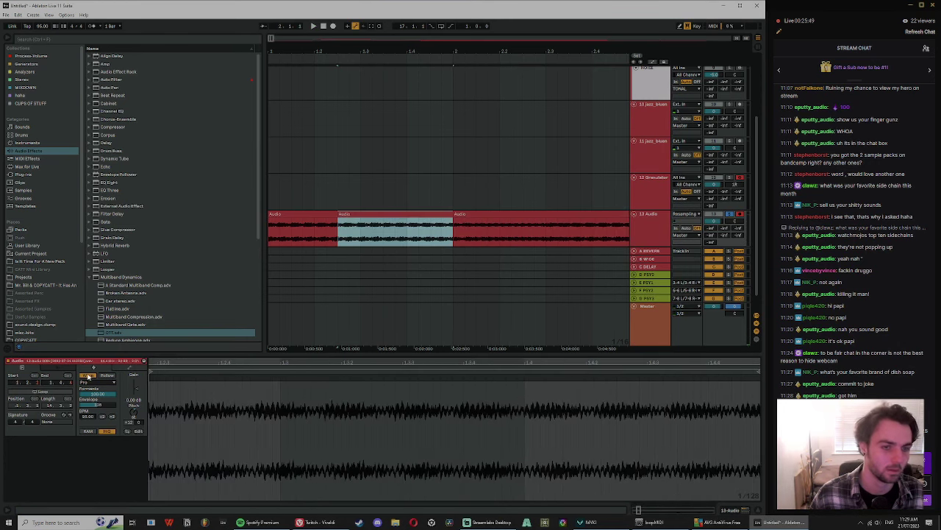
pyautogui.click(89, 376)
pyautogui.press('space')
pyautogui.press('space')
# Step: Try shortening the unwarped piece to end at 1.3, play it, and undo the trim
pyautogui.moveTo(395, 224); pyautogui.dragTo(360, 224)
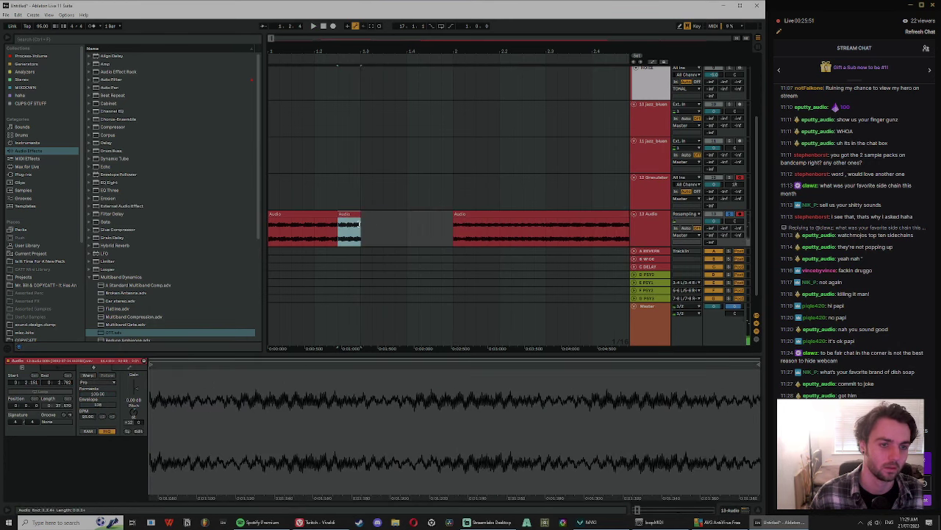
pyautogui.press('space')
pyautogui.press('space')
pyautogui.hotkey('ctrl', 'z')
# Step: Extend the first piece over the unwarped one up to bar 2 and play it
pyautogui.click(331, 214)
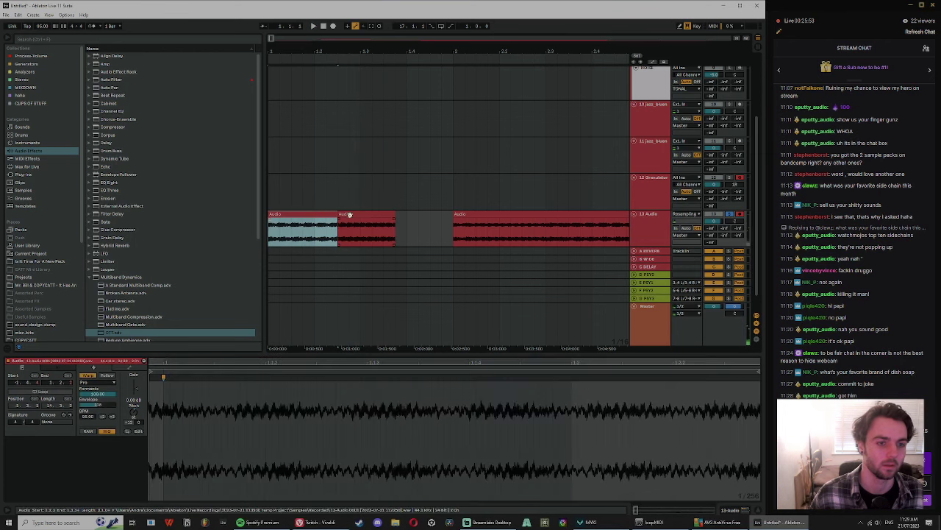
pyautogui.moveTo(338, 221); pyautogui.dragTo(453, 216)
pyautogui.press('space')
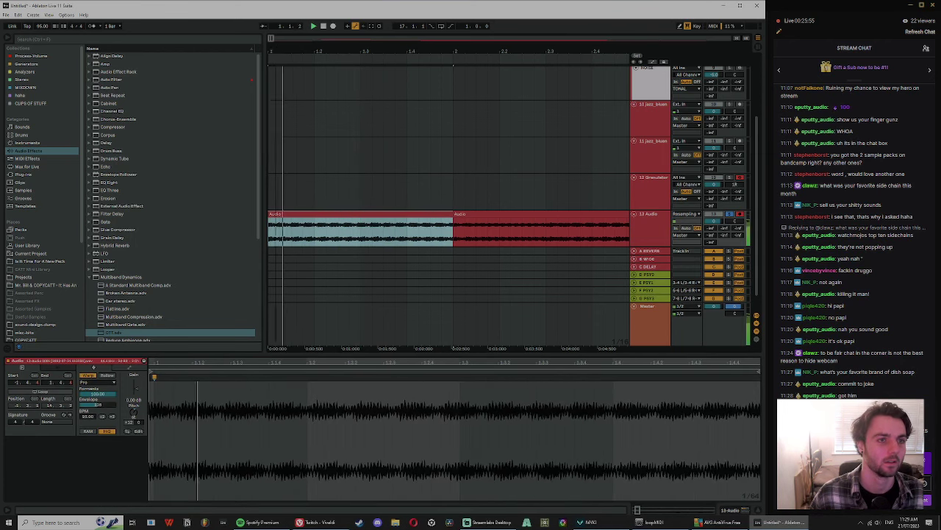
# Step: Slide the audio inside the first bar's clip so its start is at 1.1.1, and play it
pyautogui.scroll(3, 276, 226)
pyautogui.press('space')
pyautogui.moveTo(324, 236); pyautogui.dragTo(315, 235)
pyautogui.press('space')
pyautogui.click(316, 213)
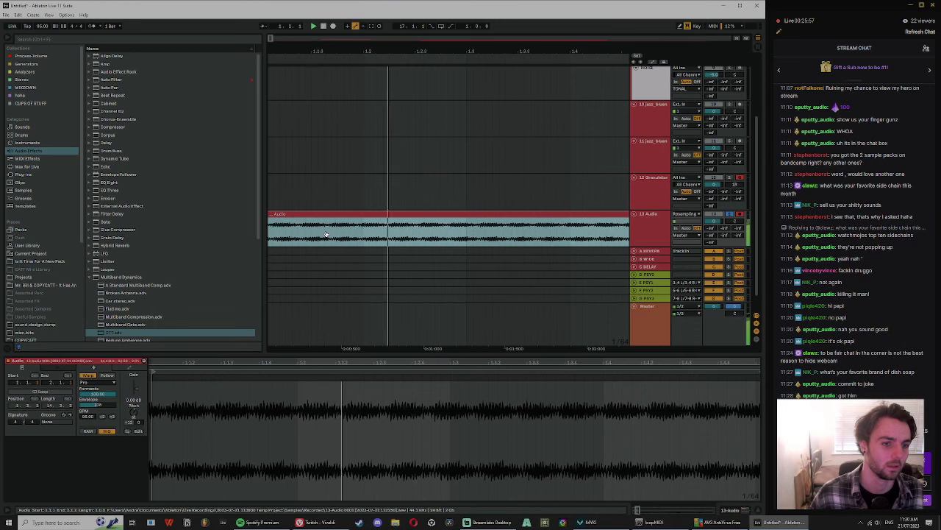
pyautogui.press('space')
pyautogui.press('space')
pyautogui.press('space')
# Step: Turn on the metronome, lower the tempo to about 80 BPM and play the first bar's clip
pyautogui.moveTo(350, 52); pyautogui.dragTo(299, 41)
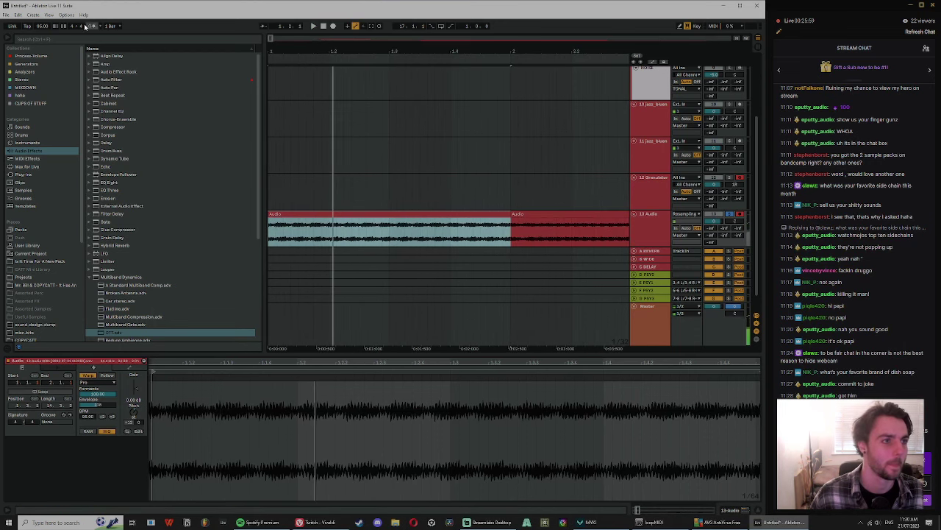
pyautogui.click(92, 26)
pyautogui.press('space')
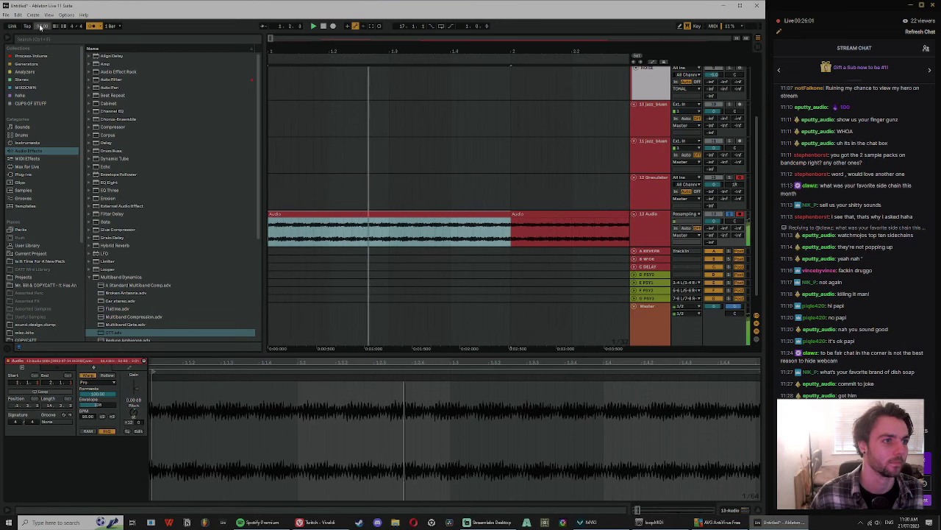
pyautogui.press('space')
pyautogui.moveTo(42, 26); pyautogui.dragTo(42, 34)
pyautogui.press('space')
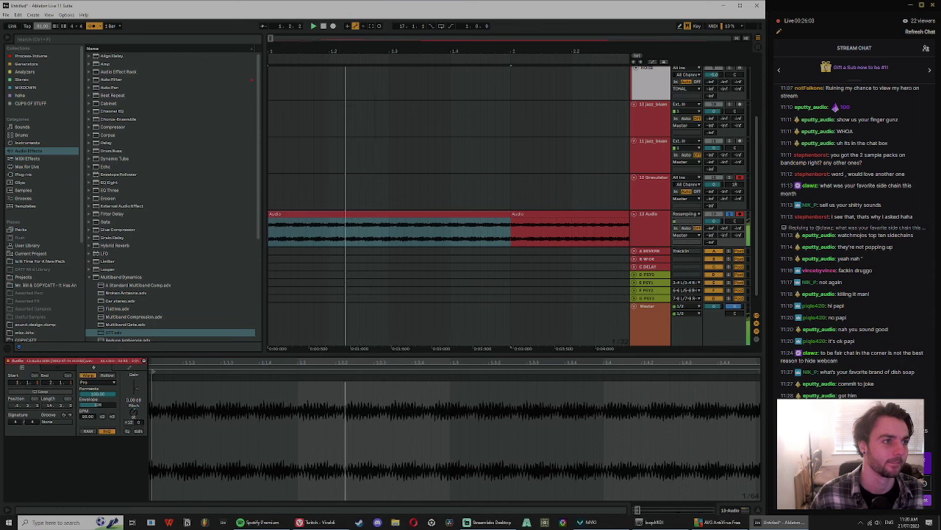
# Step: Turn off Warp for the first clip, reset its transposition to 0 and extend its end to bar 2
pyautogui.click(87, 375)
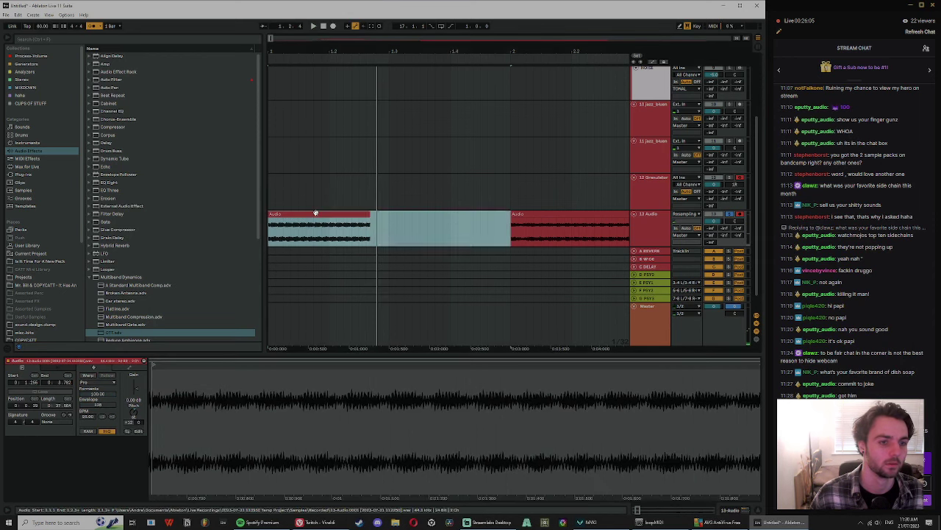
pyautogui.press('space')
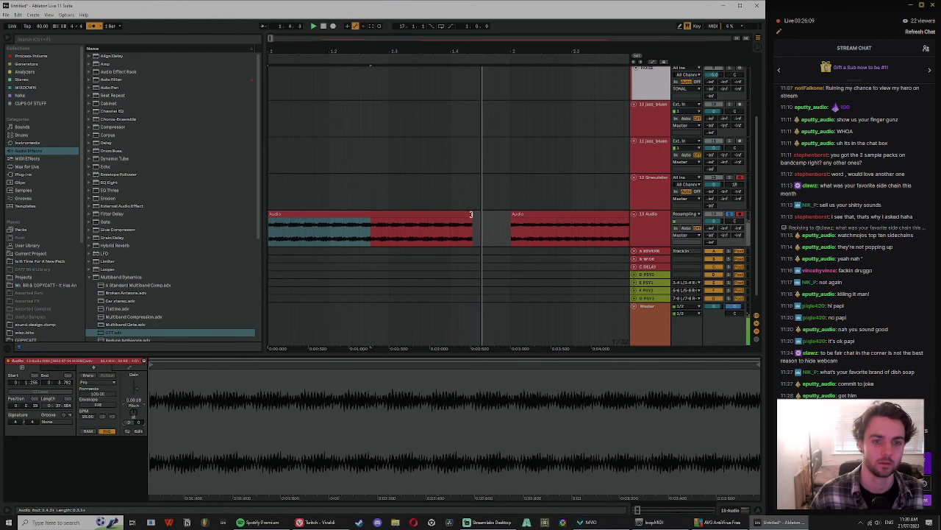
pyautogui.moveTo(471, 214); pyautogui.dragTo(515, 218)
pyautogui.press('space')
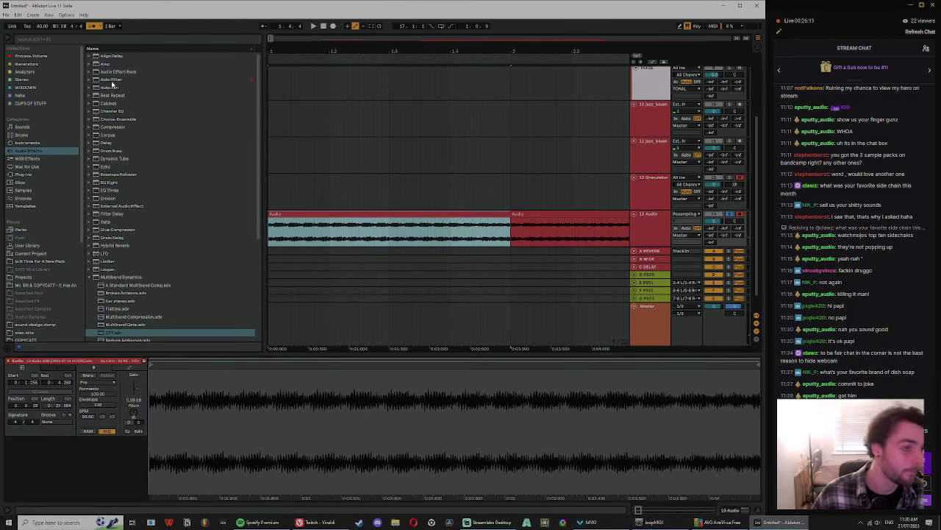
# Step: Set the tempo to 81 BPM and play the first bar's clip against the metronome
pyautogui.moveTo(44, 26); pyautogui.dragTo(43, 30)
pyautogui.press('space')
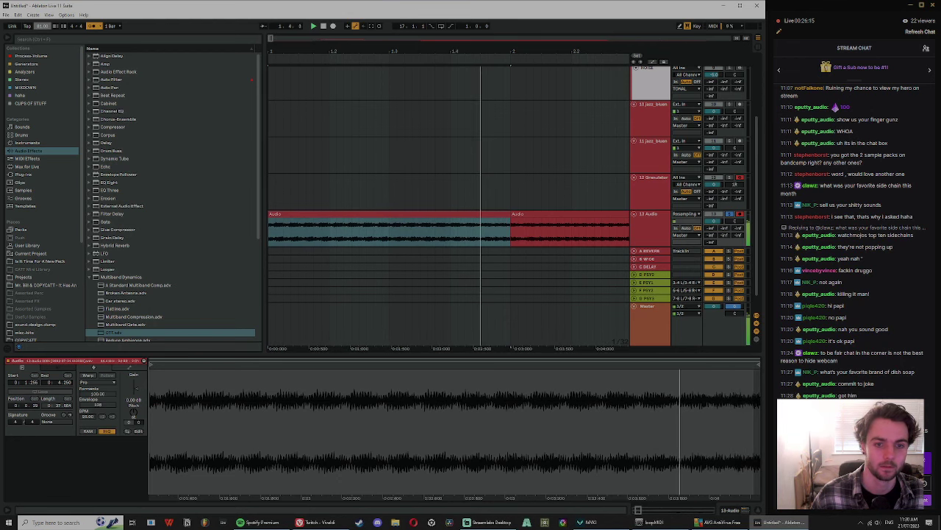
pyautogui.click(441, 214)
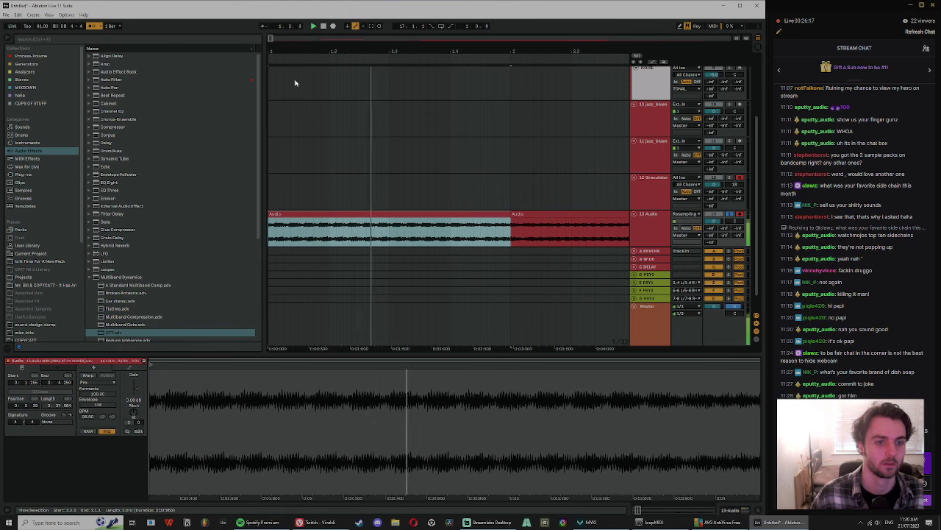
# Step: Shift the first clip's sample start to about 1.244 seconds, play it, and turn off the metronome
pyautogui.press('z')
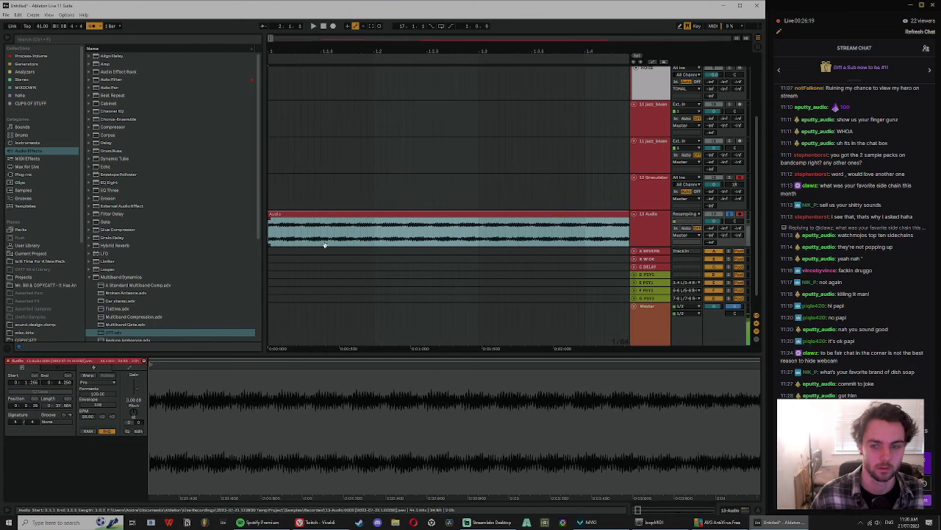
pyautogui.press('space')
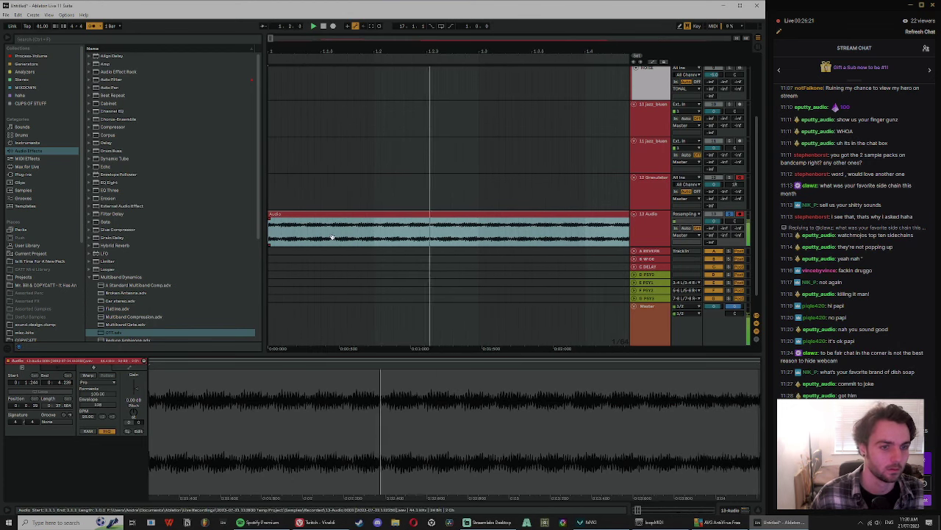
pyautogui.click(93, 27)
pyautogui.press('space')
# Step: Split the first bar's clip at 1.4 and turn on Warp for the last beat, keeping its current timing
pyautogui.scroll(-4, 388, 239)
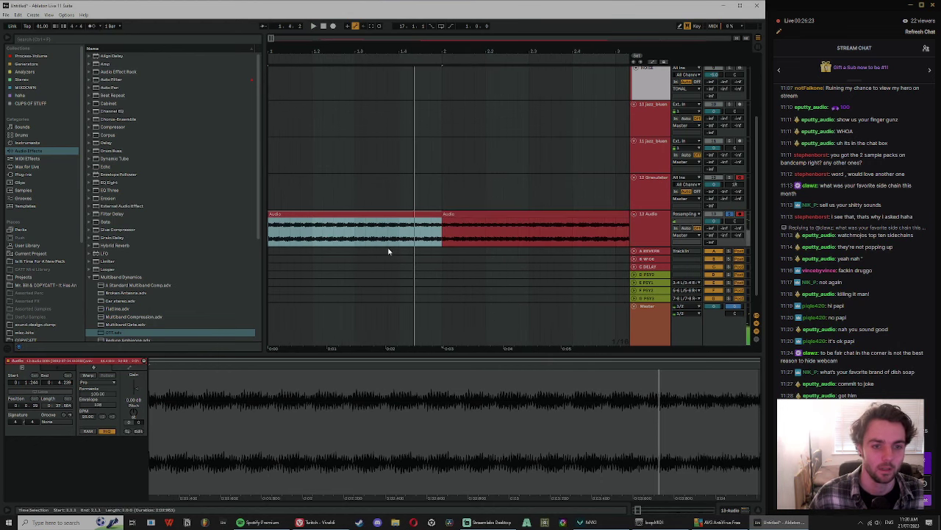
pyautogui.click(397, 227)
pyautogui.moveTo(405, 217); pyautogui.dragTo(442, 228)
pyautogui.click(82, 375)
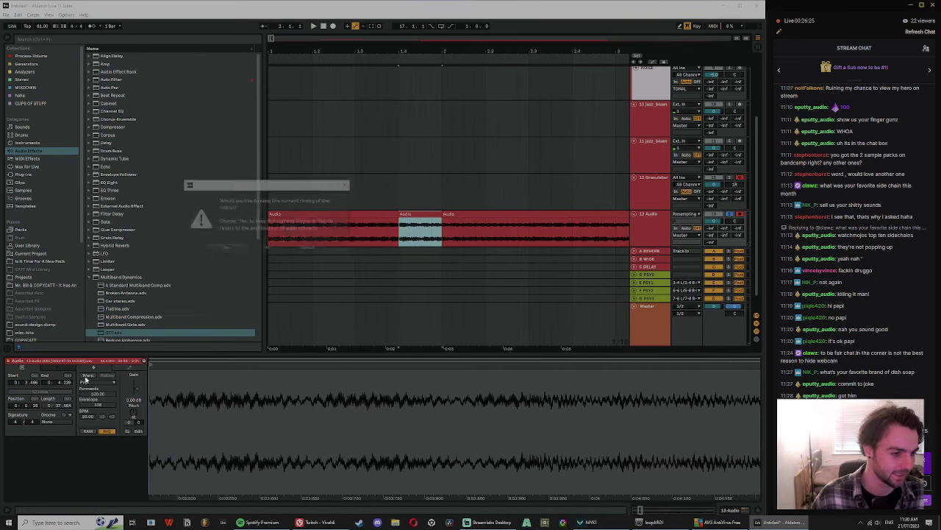
pyautogui.click(242, 250)
# Step: Halve the last-beat piece's BPM to 40.50 and lower its formants while playing it
pyautogui.click(108, 395)
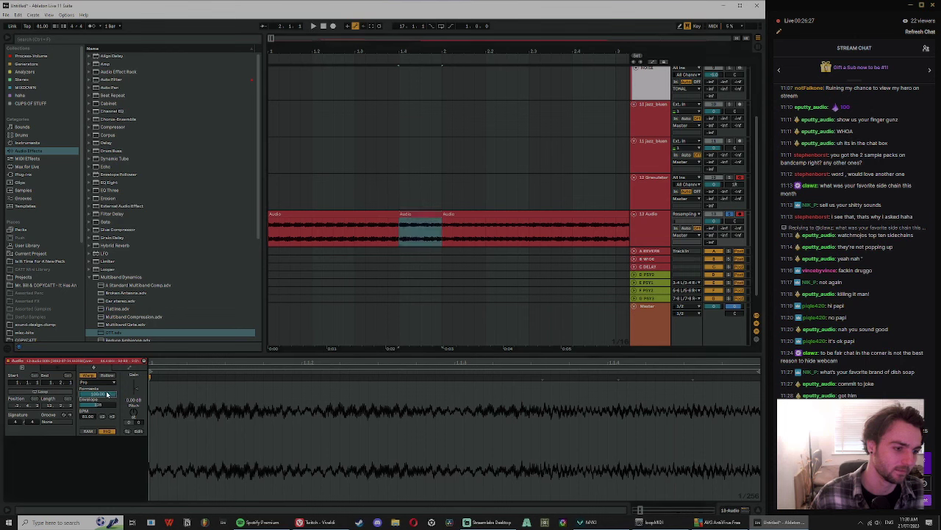
pyautogui.press('space')
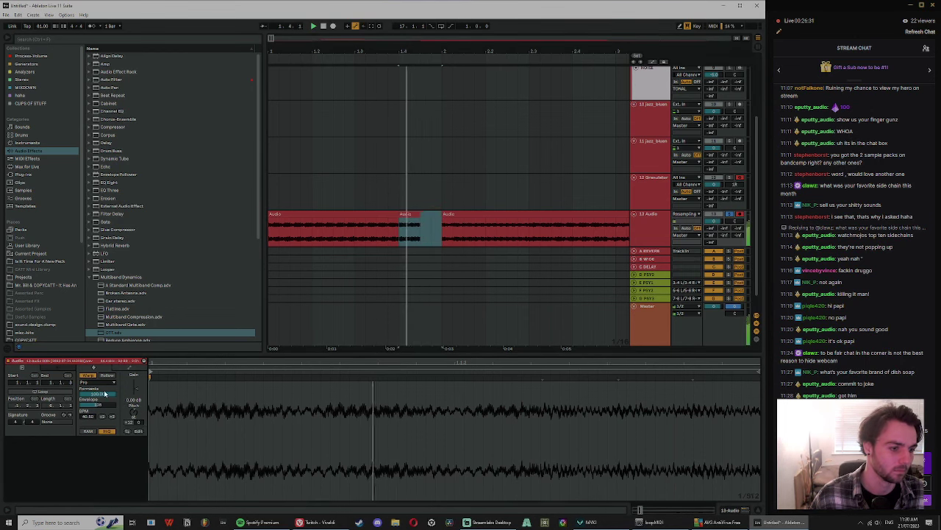
pyautogui.click(406, 214)
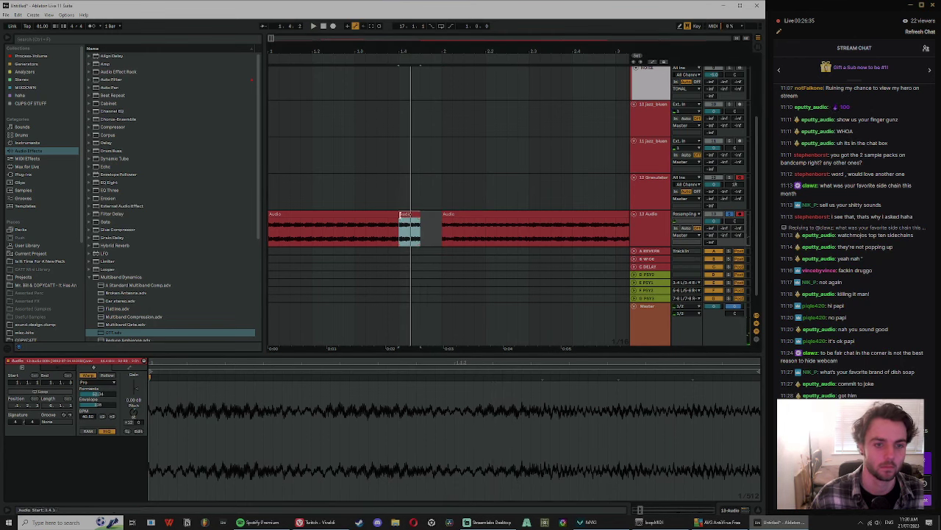
# Step: Extend the warped piece's start back to 1.2 and move the piece to the arrangement start at 1.1.1
pyautogui.moveTo(386, 212); pyautogui.dragTo(320, 215)
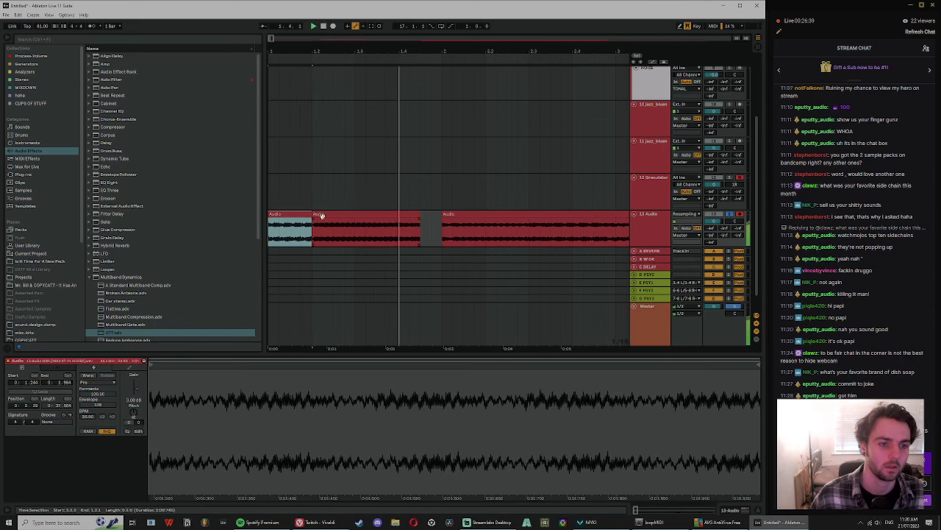
pyautogui.press('space')
pyautogui.hotkey('ctrl', 'z')
pyautogui.hotkey('ctrl', 'z')
pyautogui.hotkey('ctrl', 'z')
pyautogui.hotkey('ctrl', 'z')
pyautogui.hotkey('ctrl', 'z')
pyautogui.hotkey('ctrl', 'z')
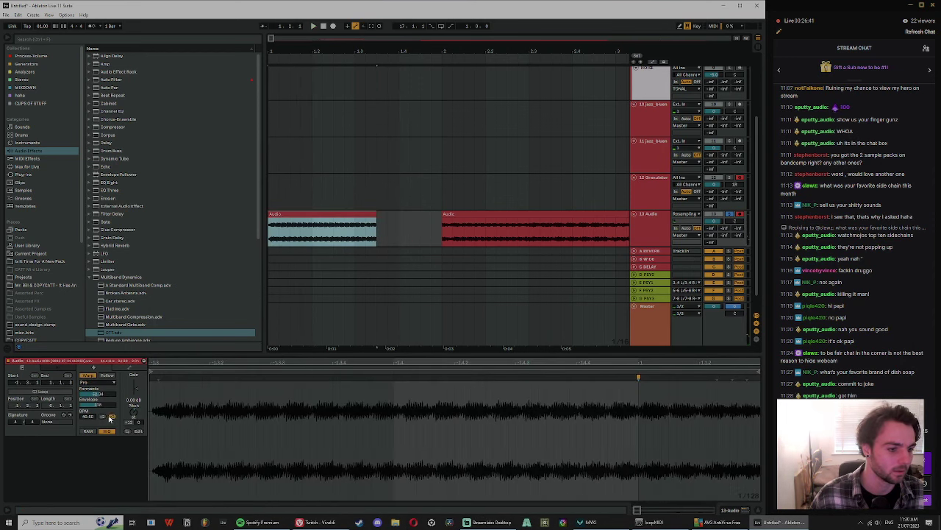
# Step: Double the moved clip's BPM to 81.00, extend its end to bar 2 and play it
pyautogui.click(111, 417)
pyautogui.press('space')
pyautogui.click(375, 215)
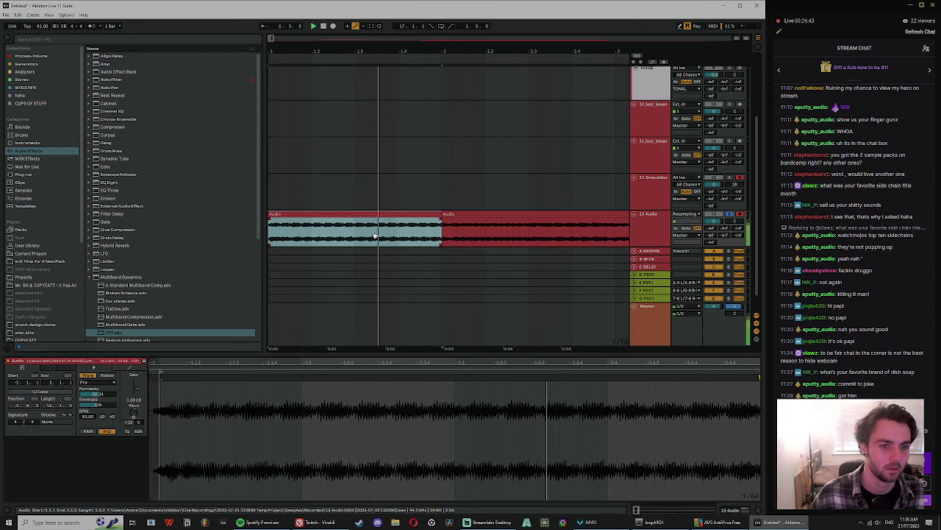
pyautogui.press('space')
# Step: Split the first bar's clip at 1.2 and move the later part to the arrangement start
pyautogui.click(310, 237)
pyautogui.hotkey('ctrl', 'e')
pyautogui.moveTo(338, 214); pyautogui.dragTo(287, 221)
# Step: Play the moved clip, trim it to two beats ending at 1.3, and duplicate it up to bar 2
pyautogui.press('space')
pyautogui.moveTo(397, 214); pyautogui.dragTo(356, 215)
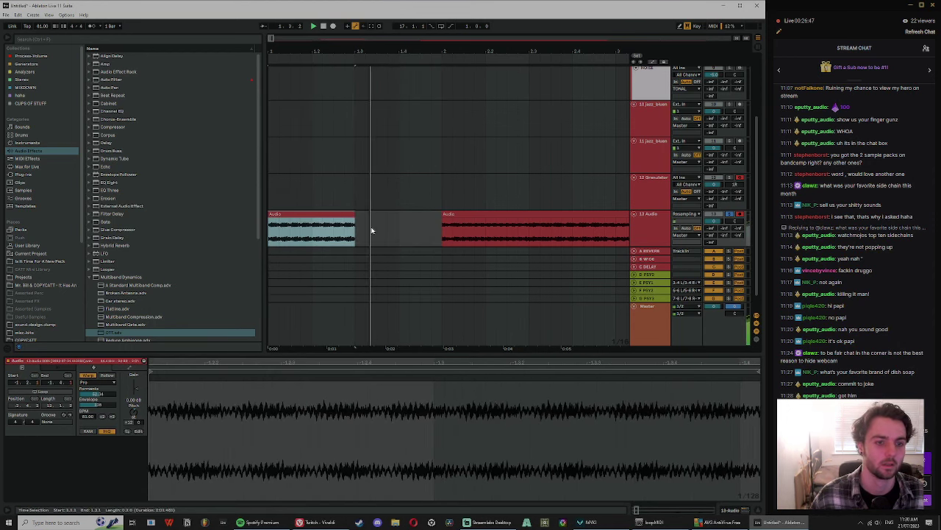
pyautogui.hotkey('ctrl', 'd')
# Step: Split the duplicated clip at 1.4, set the last-beat piece's BPM to 40.50 and play it
pyautogui.click(400, 226)
pyautogui.hotkey('ctrl', 'e')
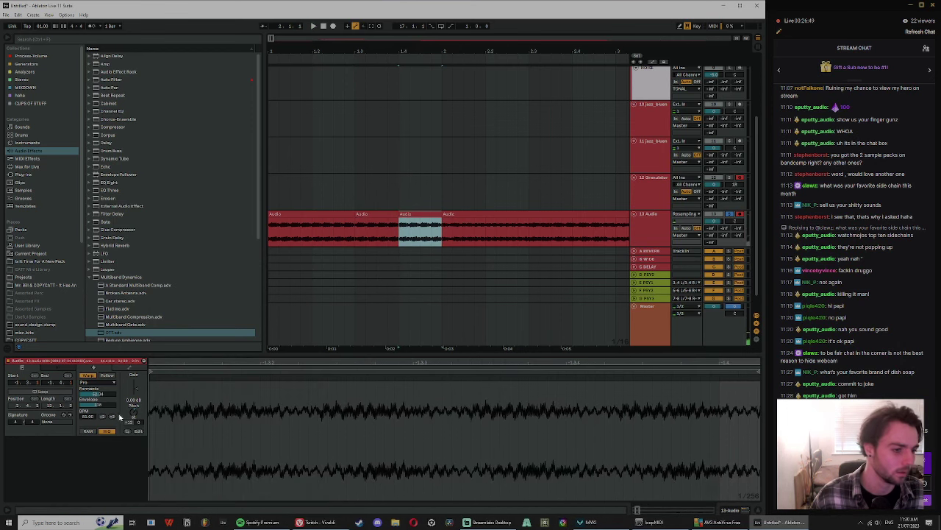
pyautogui.press('space')
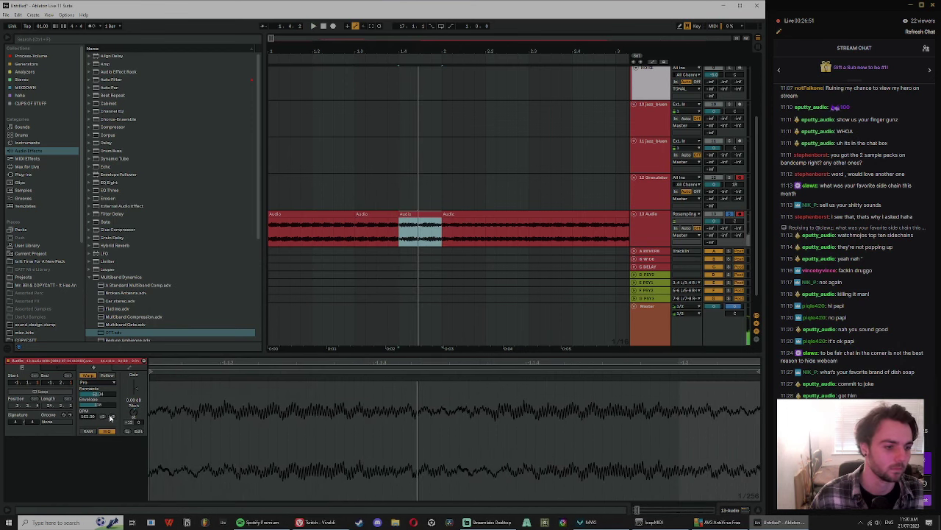
pyautogui.doubleClick(103, 416)
pyautogui.press('space')
pyautogui.press('space')
pyautogui.press('space')
pyautogui.press('space')
pyautogui.press('space')
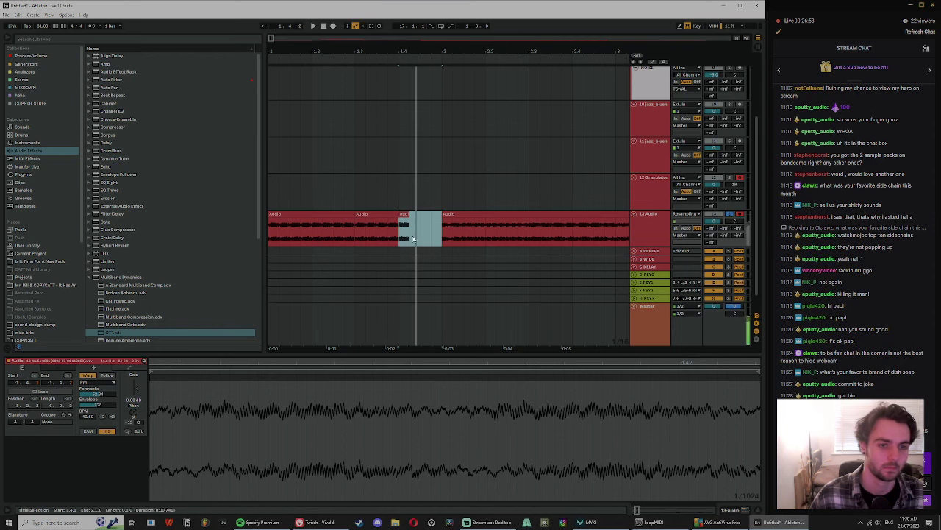
# Step: Adjust the clip edges so the 1.3 clip runs to 1.4.3 and the slowed piece fills 1.4.3 to bar 2, and audition it
pyautogui.moveTo(408, 214)
pyautogui.mouseDown()
pyautogui.moveTo(433, 230)
pyautogui.moveTo(407, 217)
pyautogui.moveTo(420, 219)
pyautogui.mouseUp()
pyautogui.press('space')
pyautogui.press('space')
pyautogui.press('space')
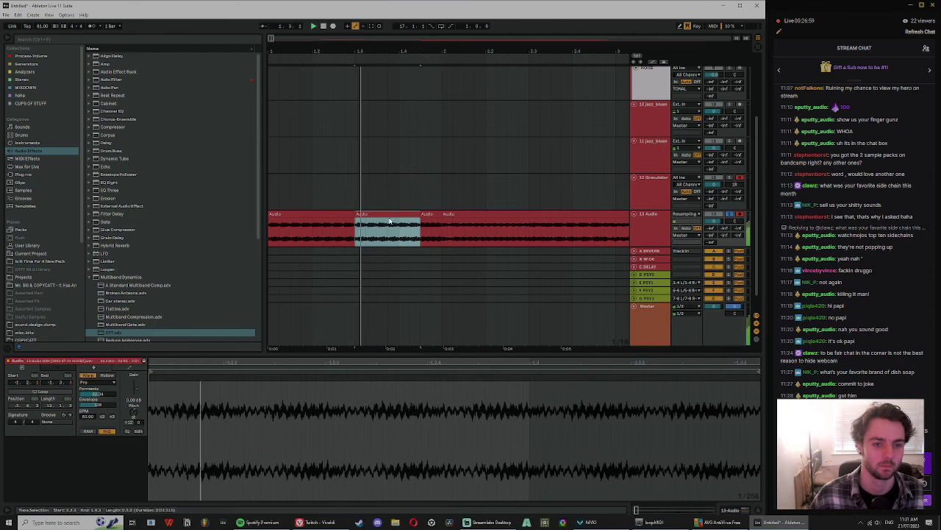
# Step: Select the three clips filling the first bar and loop that range
pyautogui.click(319, 213)
pyautogui.keyDown('shift'); pyautogui.click(436, 214); pyautogui.keyUp('shift')
pyautogui.hotkey('ctrl', 'l')
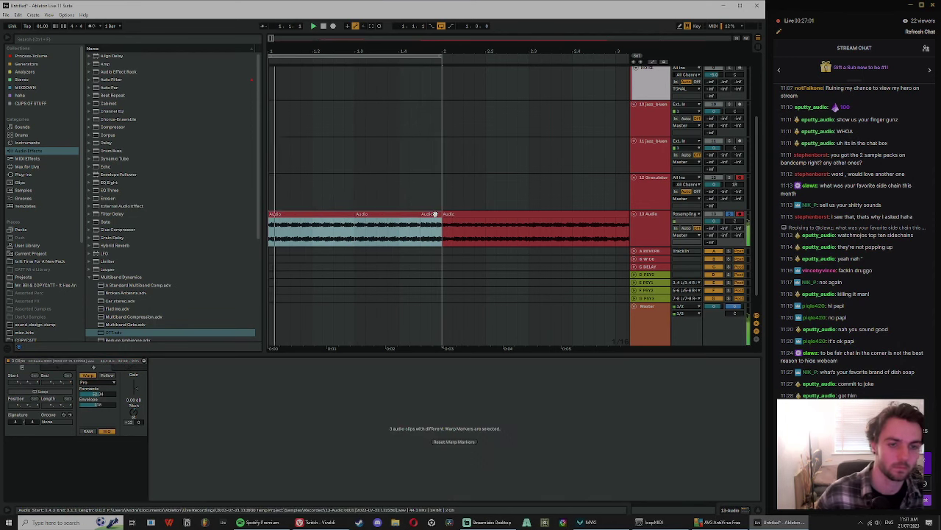
# Step: Copy the half-beat piece from 1.4.3 to 1.2.3 so it fills up to 1.3, and check the first bar's clips
pyautogui.click(356, 213)
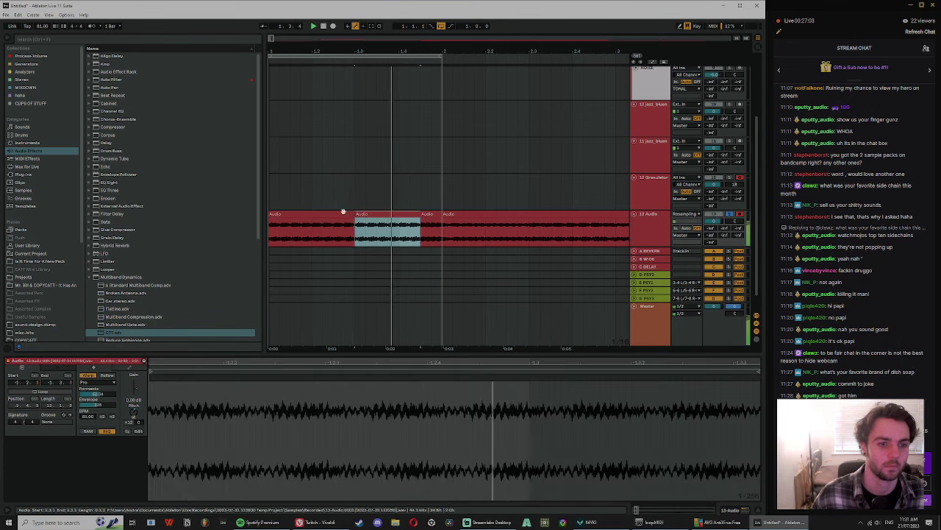
pyautogui.click(428, 208)
pyautogui.moveTo(429, 214); pyautogui.dragTo(330, 228)
pyautogui.press('z')
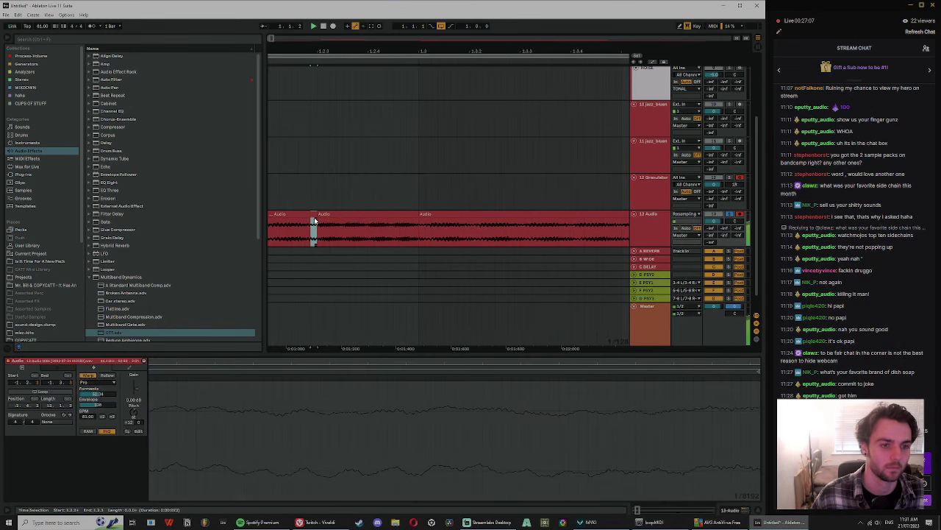
pyautogui.moveTo(400, 52)
pyautogui.mouseDown()
pyautogui.moveTo(473, 50)
pyautogui.moveTo(417, 49)
pyautogui.mouseUp()
pyautogui.click(461, 214)
pyautogui.press('space')
pyautogui.click(288, 214)
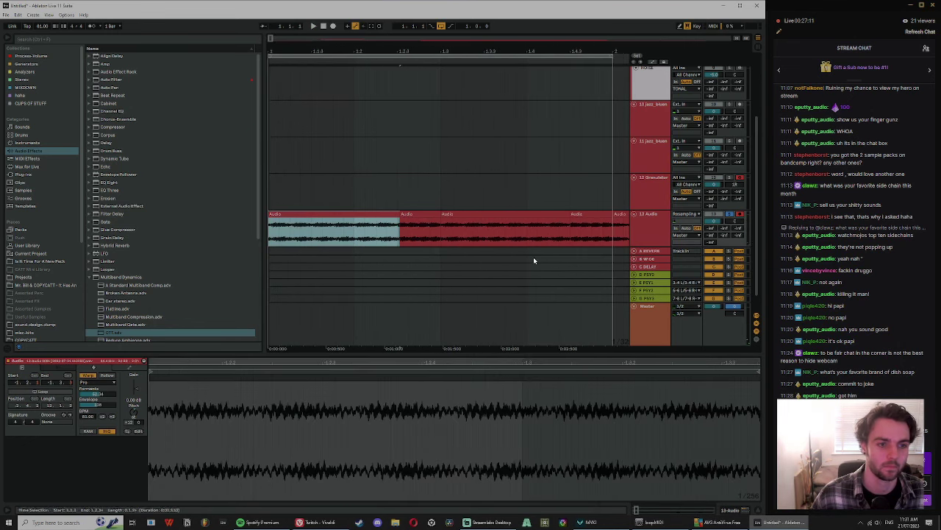
# Step: Add EQ Eight to the 13 Audio track and, while playing, boost the highs and cut the lows around 167 Hz
pyautogui.doubleClick(645, 230)
pyautogui.doubleClick(107, 182)
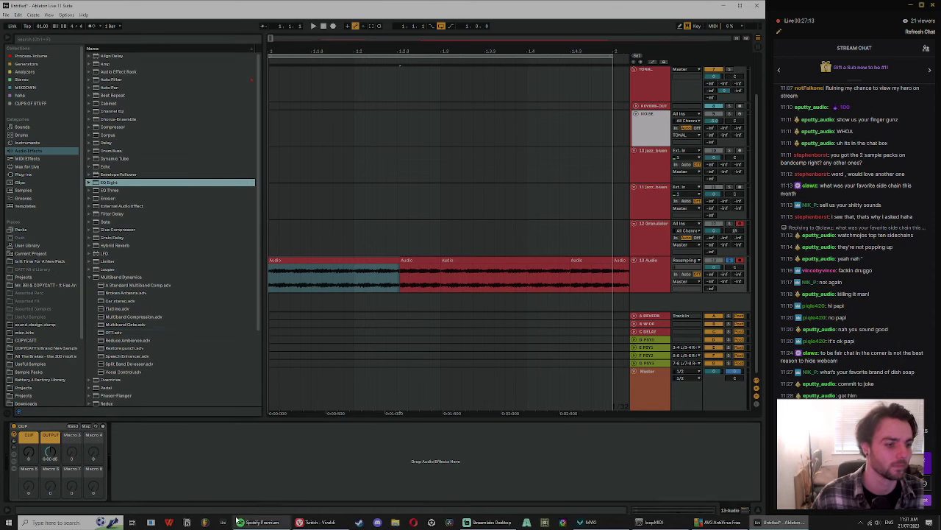
pyautogui.press('space')
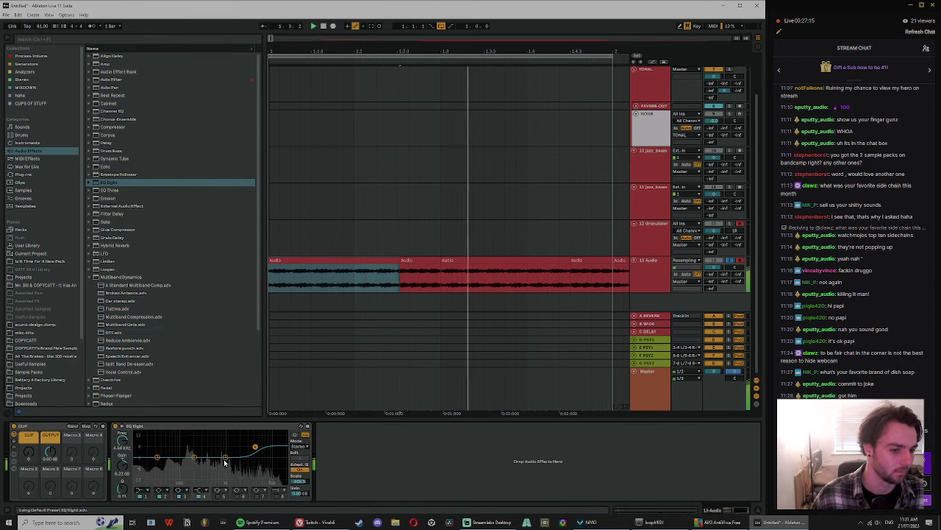
pyautogui.moveTo(225, 456); pyautogui.dragTo(244, 449)
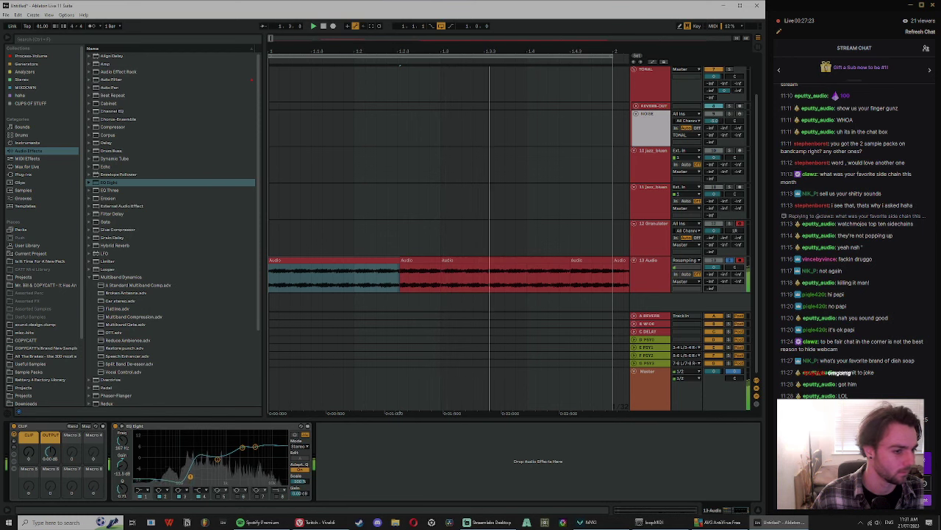
# Step: Add ShaperBox 2 from the Process Volume collection after the EQ and open its volume shaper
pyautogui.click(90, 278)
pyautogui.moveTo(382, 36); pyautogui.dragTo(371, 6)
pyautogui.click(300, 262)
pyautogui.moveTo(295, 54); pyautogui.dragTo(294, 82)
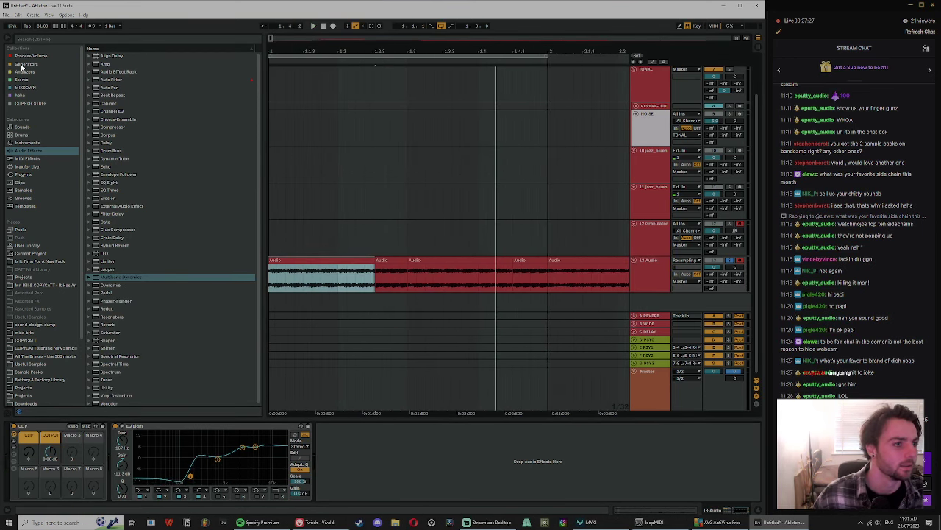
pyautogui.click(27, 57)
pyautogui.doubleClick(109, 358)
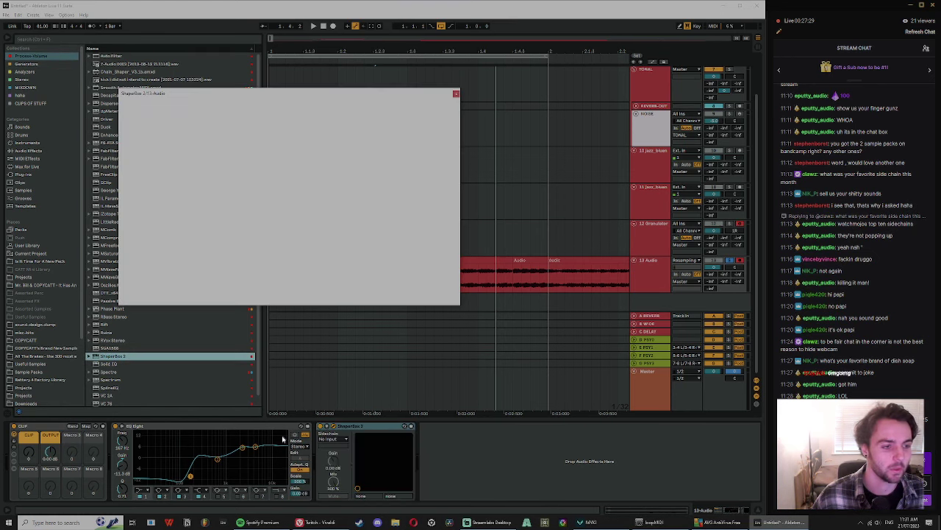
pyautogui.click(375, 194)
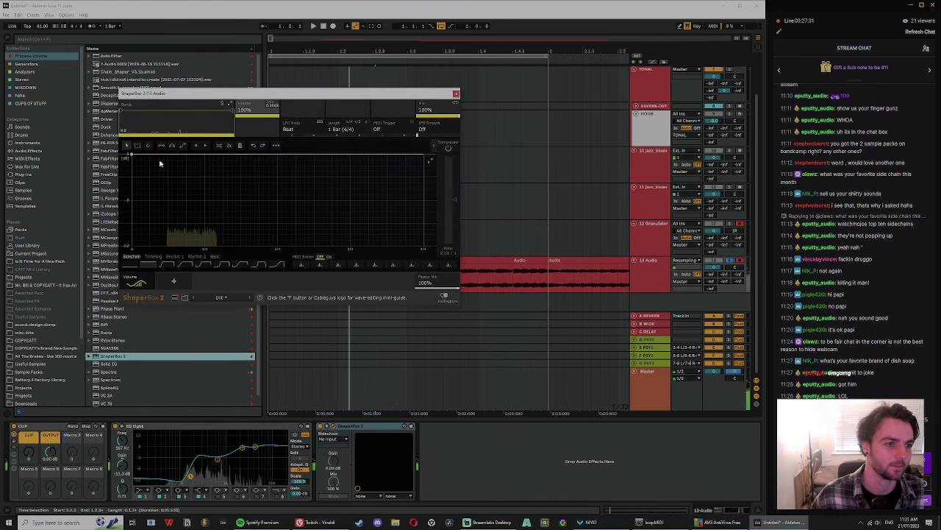
# Step: Try a 1/4 length for the volume shaper's LFO and return it to 1 Bar
pyautogui.click(345, 130)
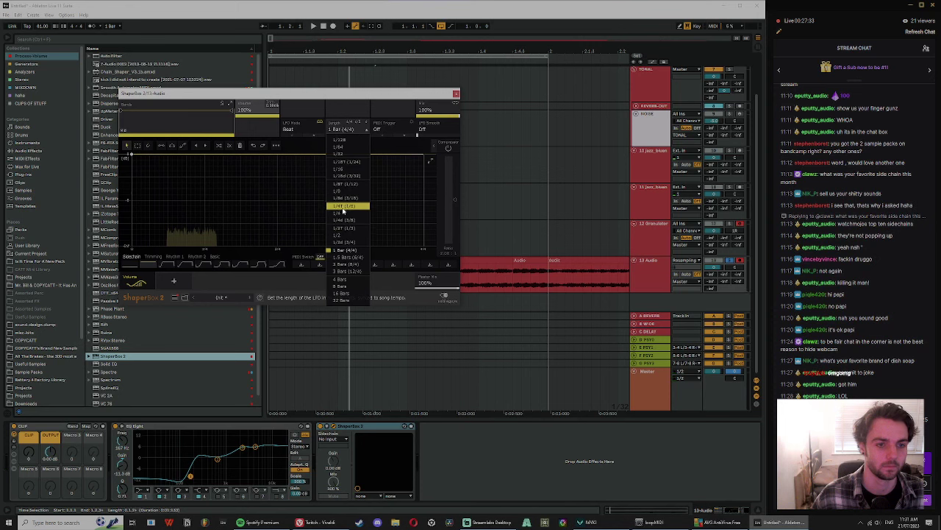
pyautogui.click(343, 213)
pyautogui.click(343, 129)
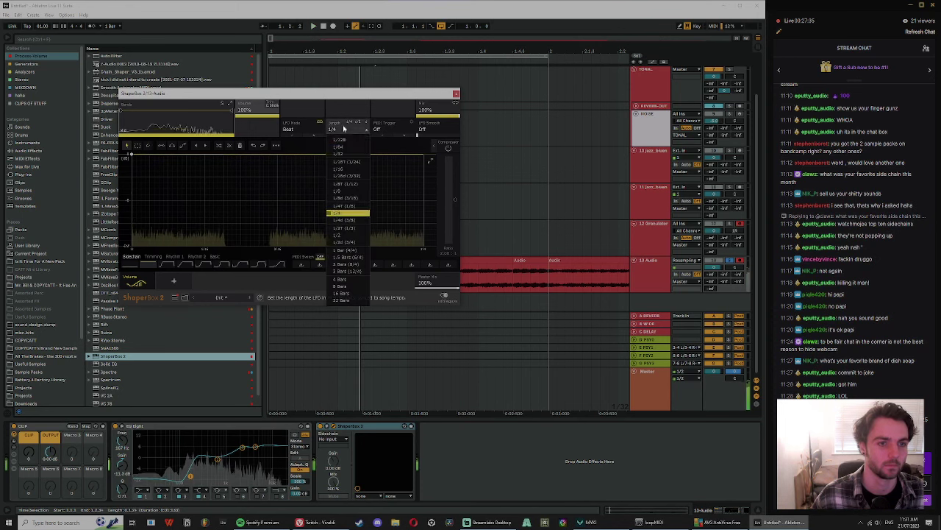
pyautogui.click(351, 251)
# Step: Draw three falling volume ramps that drop until 1.50/4, 3.00/4 and 4.00/4, each starting from full level
pyautogui.moveTo(182, 154); pyautogui.dragTo(240, 154)
pyautogui.doubleClick(219, 197)
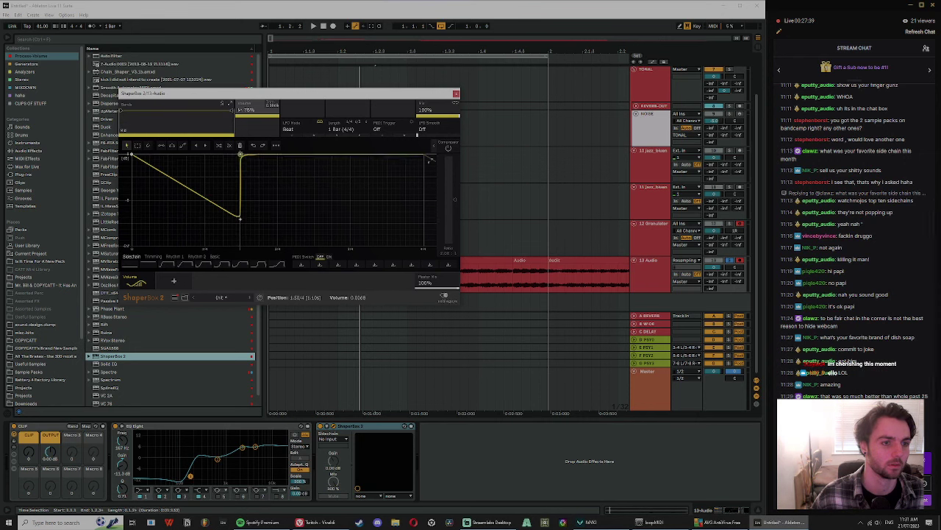
pyautogui.moveTo(324, 155); pyautogui.dragTo(351, 155)
pyautogui.doubleClick(350, 218)
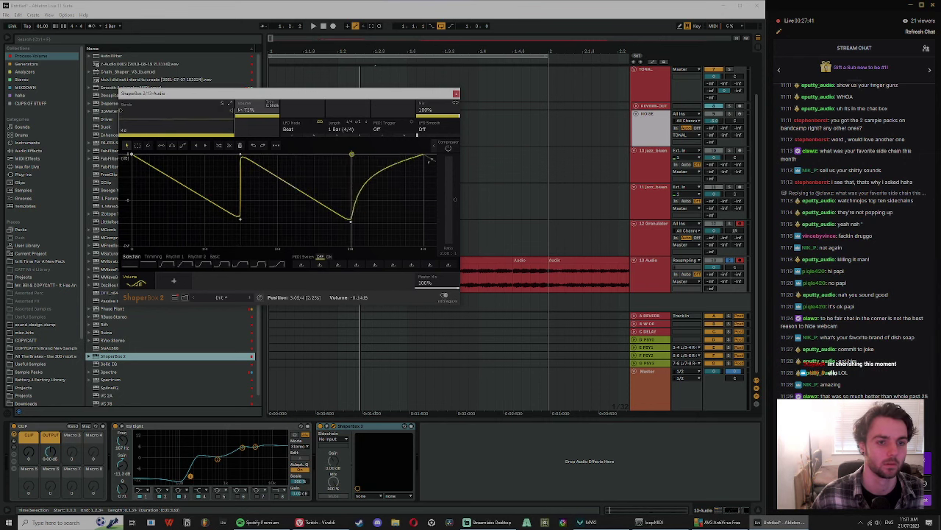
pyautogui.moveTo(404, 184); pyautogui.dragTo(424, 215)
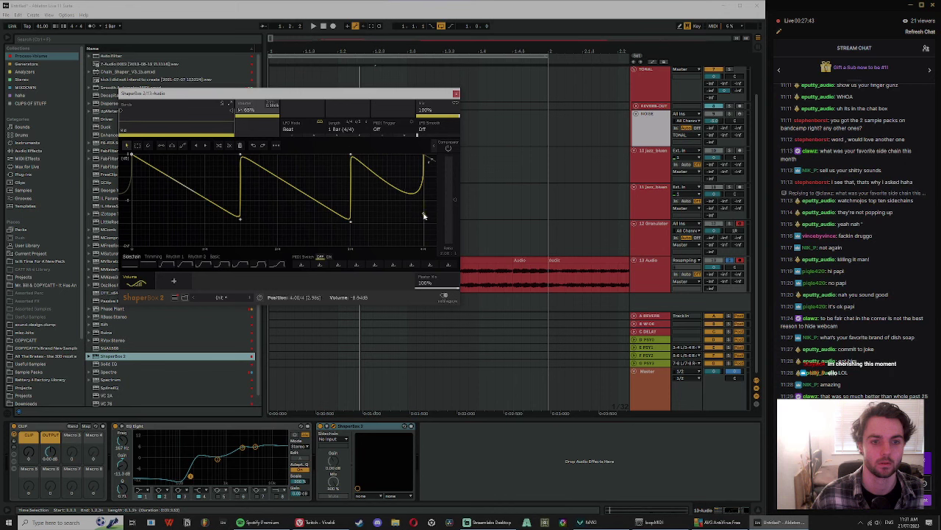
# Step: Set the volume LFO length to 1/2 while auditioning the loop and bend all three ramps into steep concave decays
pyautogui.press('space')
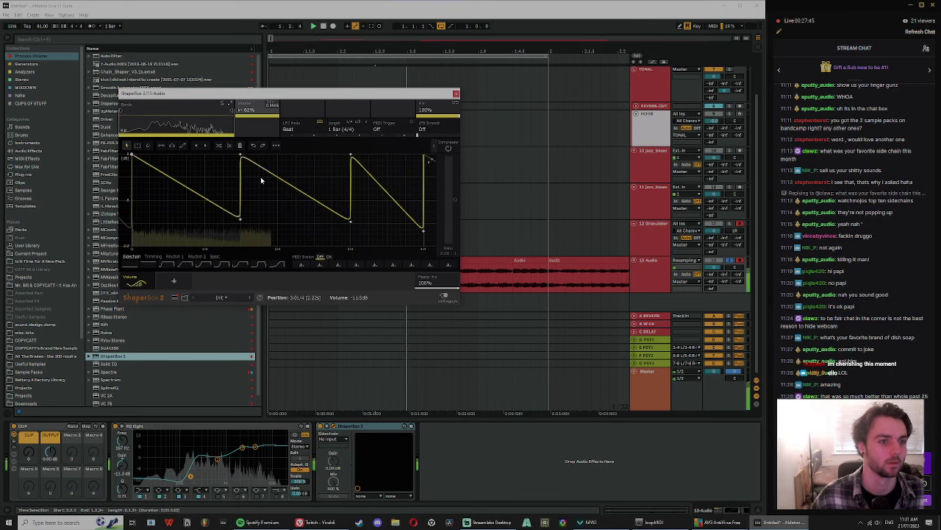
pyautogui.scroll(-1, 342, 137)
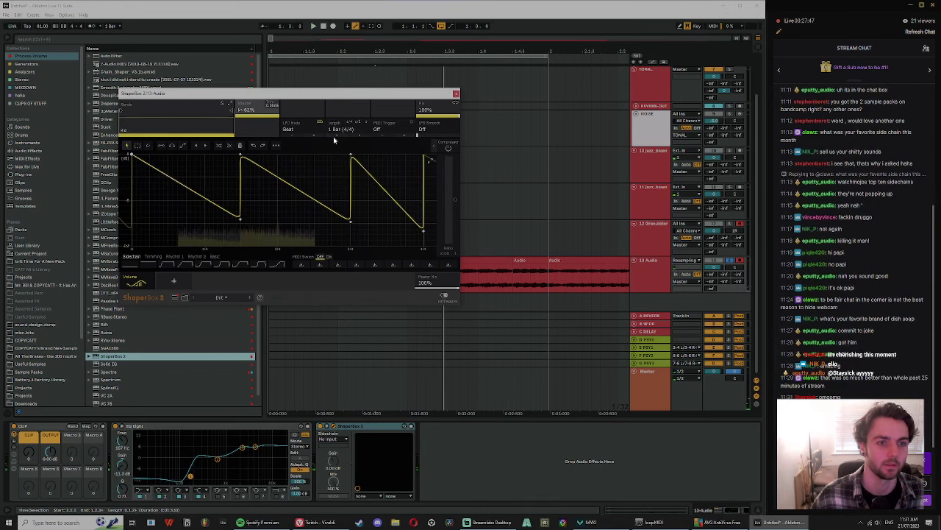
pyautogui.scroll(-1, 332, 131)
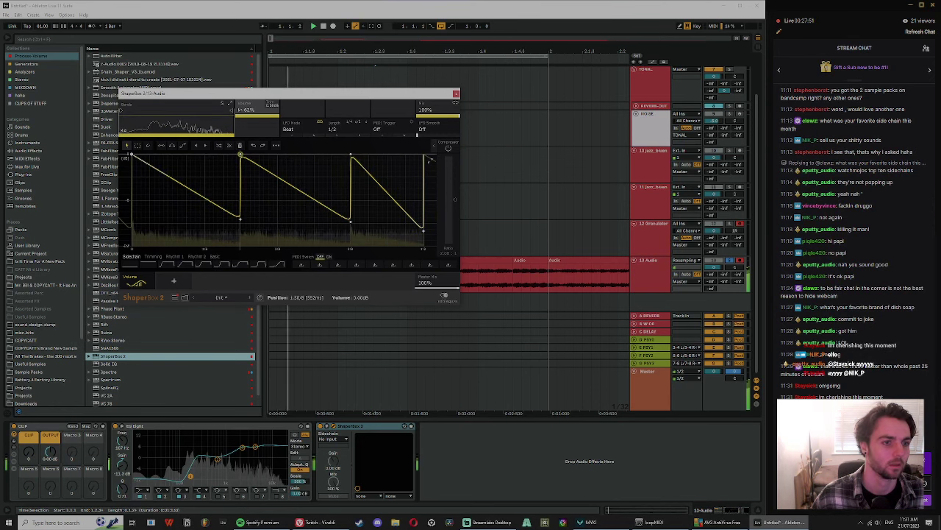
pyautogui.moveTo(278, 180); pyautogui.dragTo(261, 203)
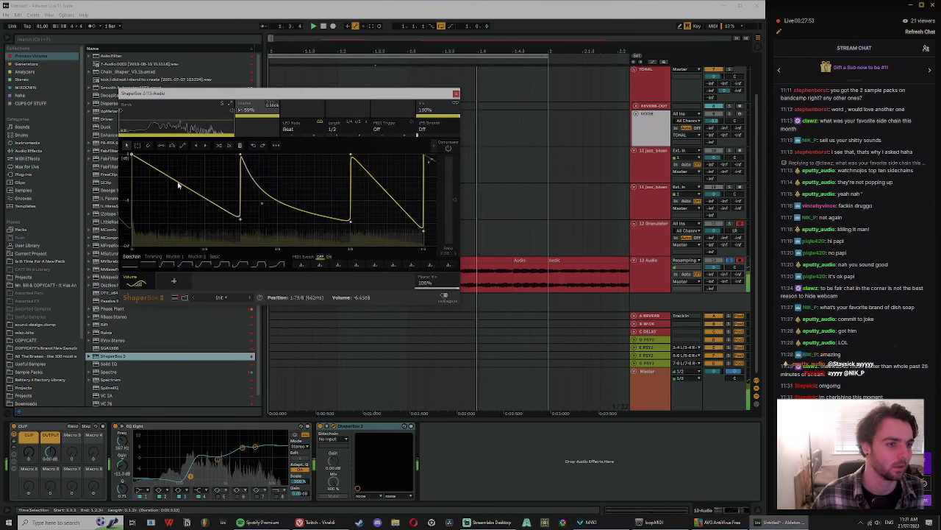
pyautogui.moveTo(178, 185); pyautogui.dragTo(153, 211)
pyautogui.moveTo(380, 186); pyautogui.dragTo(367, 226)
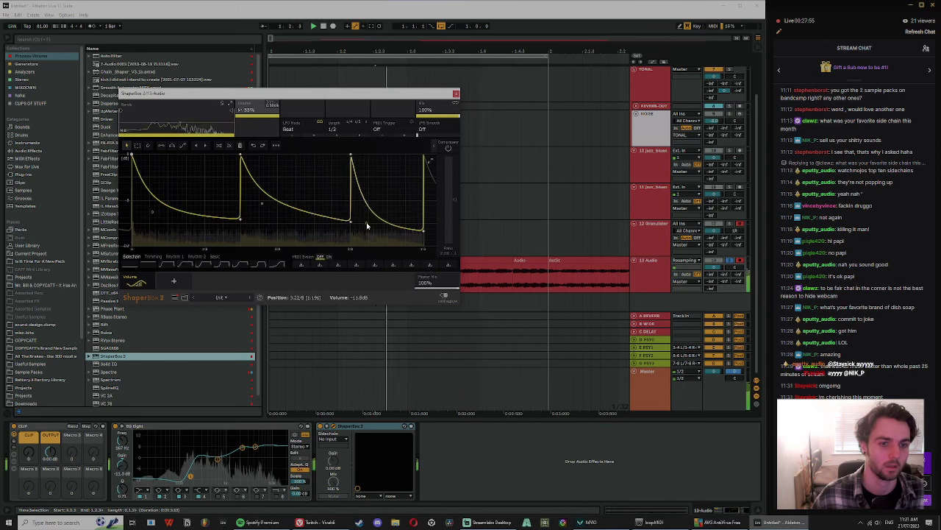
# Step: Reshape the first ramp into a rounded dip that rises smoothly back to full level at the second ramp's start
pyautogui.click(186, 214)
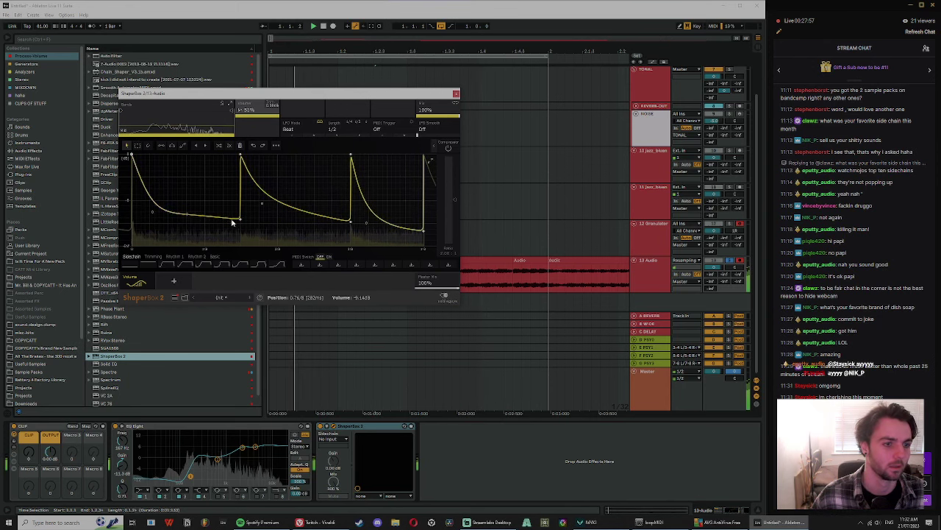
pyautogui.moveTo(231, 218); pyautogui.dragTo(240, 153)
pyautogui.doubleClick(241, 219)
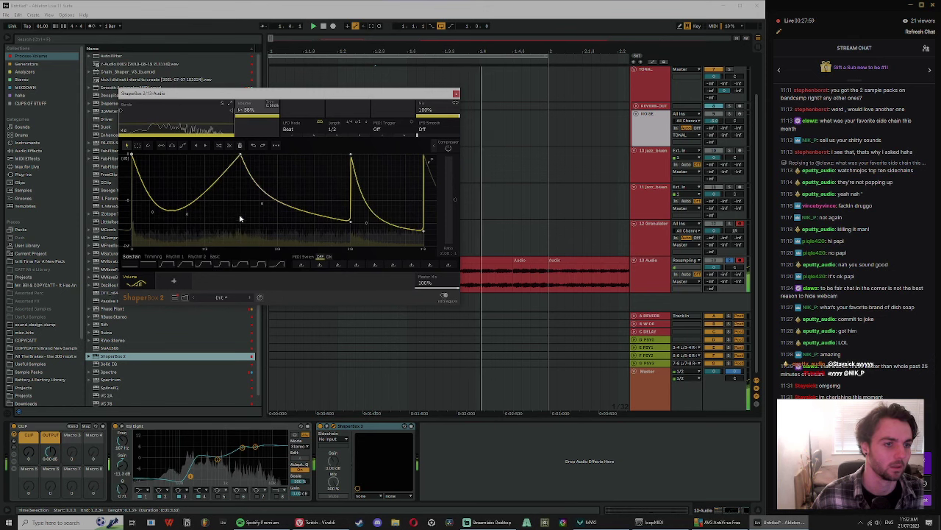
pyautogui.moveTo(216, 183); pyautogui.dragTo(153, 206)
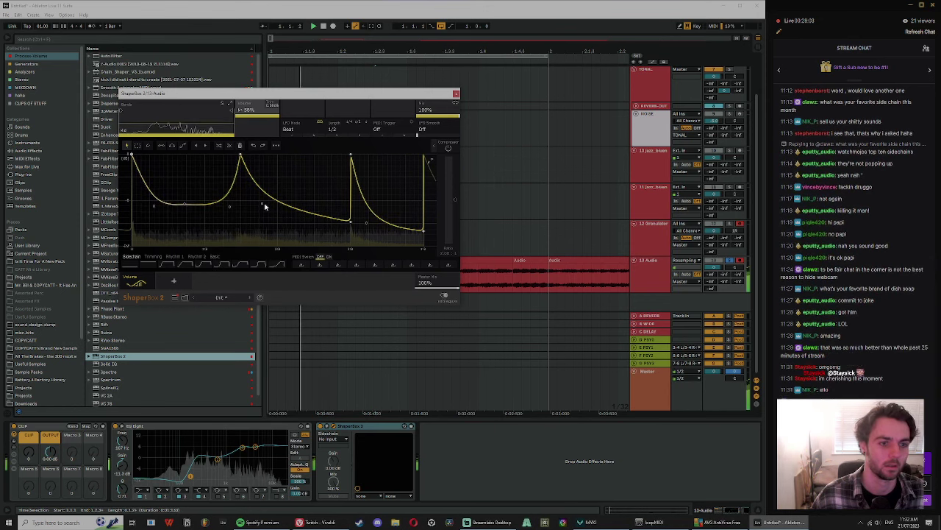
# Step: Raise and straighten the second and third ramps to end at about -4.8 and -7.1 dB, and lift the first dip to about -5.1 dB
pyautogui.moveTo(349, 221); pyautogui.dragTo(349, 194)
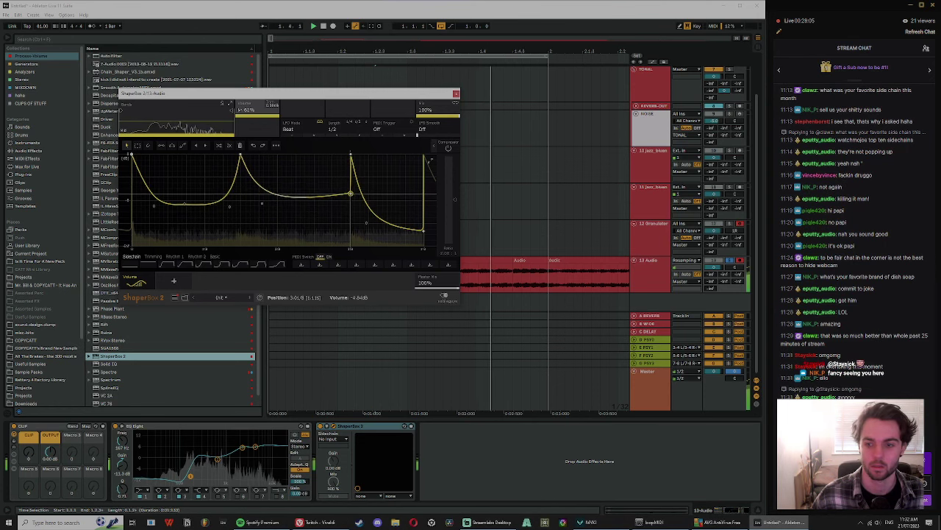
pyautogui.moveTo(428, 236); pyautogui.dragTo(429, 209)
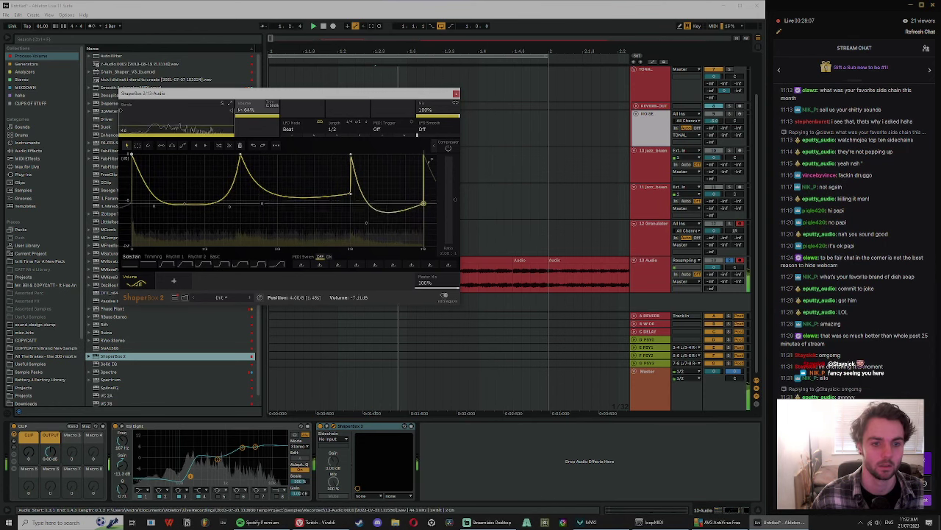
pyautogui.moveTo(369, 229); pyautogui.dragTo(380, 196)
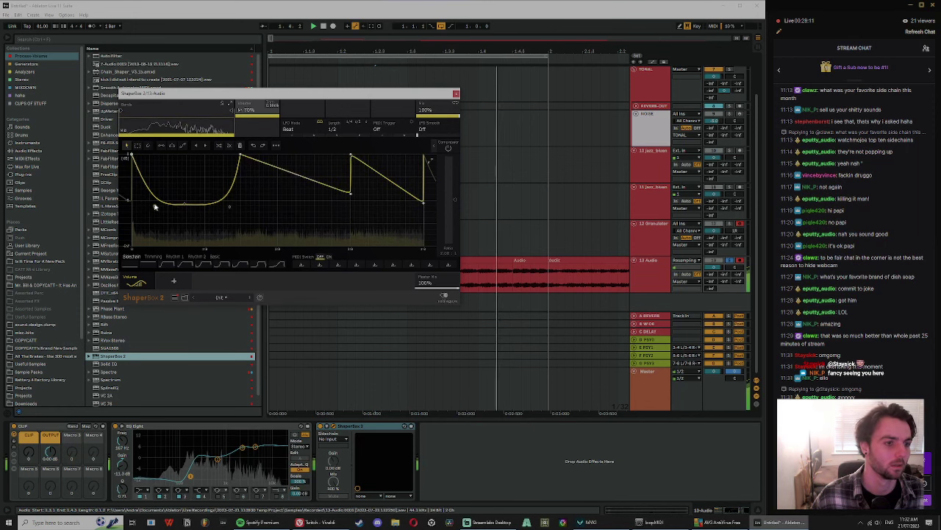
pyautogui.moveTo(154, 206); pyautogui.dragTo(187, 195)
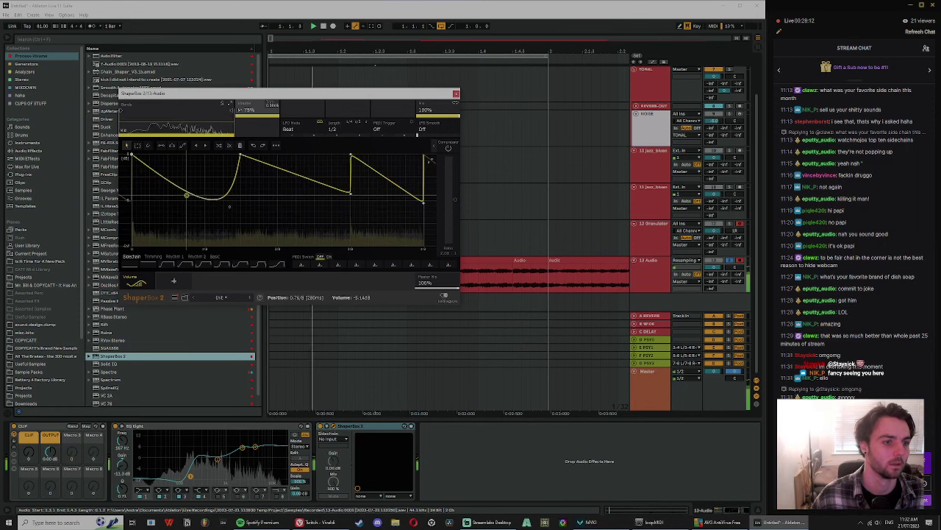
pyautogui.click(456, 94)
# Step: Browse the plug-in collections, add ValhallaSupermassive_x64 from the Stereo collection to the track and play the loop
pyautogui.click(21, 79)
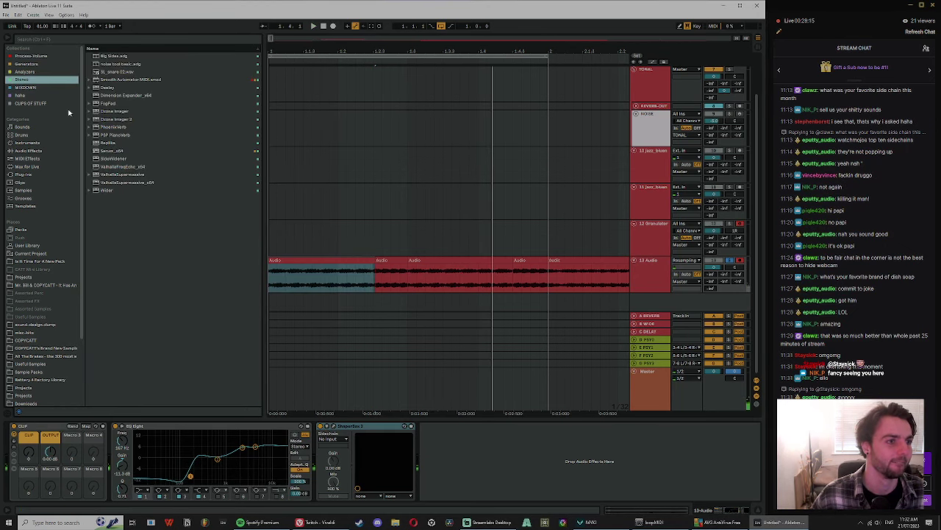
pyautogui.click(33, 89)
pyautogui.click(28, 72)
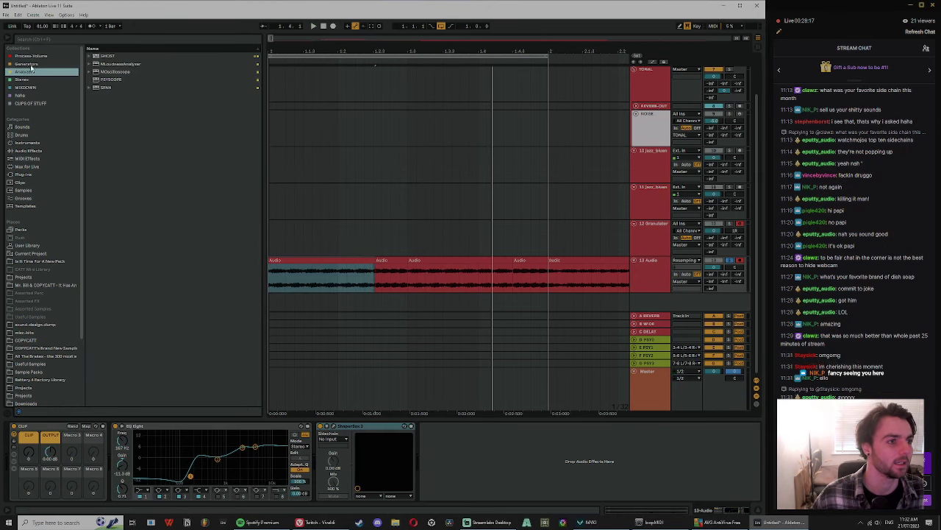
pyautogui.click(32, 64)
pyautogui.click(26, 88)
pyautogui.click(33, 72)
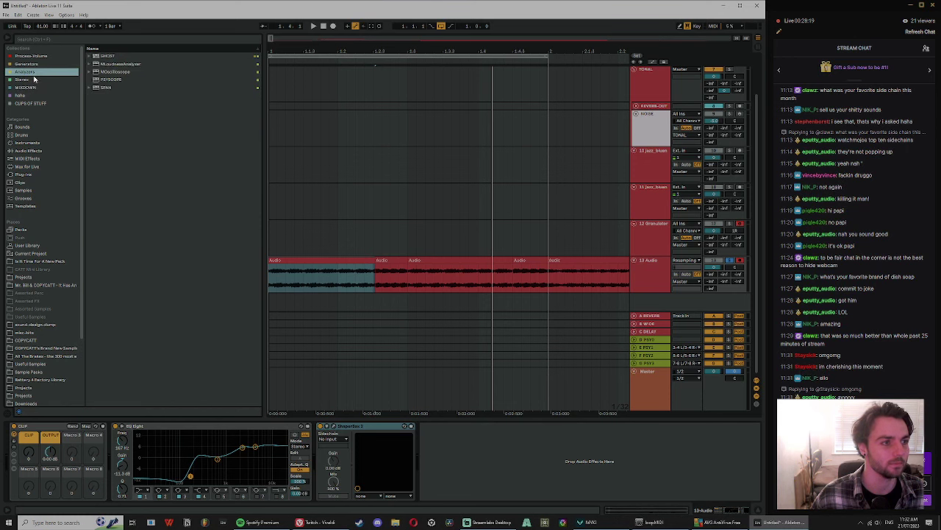
pyautogui.click(34, 80)
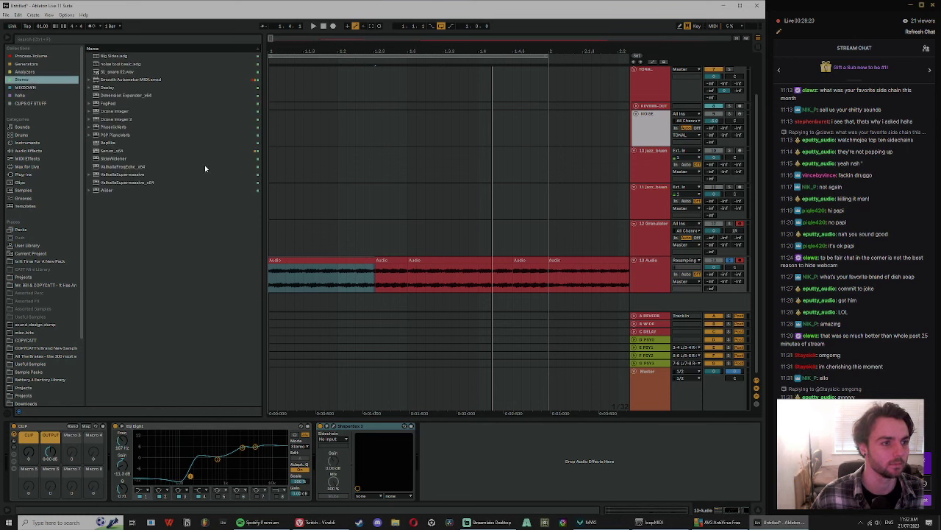
pyautogui.doubleClick(127, 183)
pyautogui.press('space')
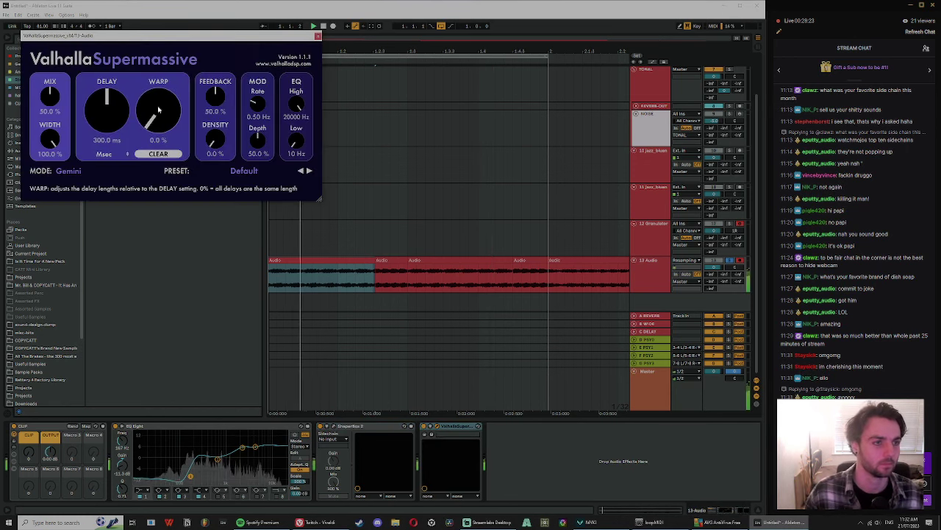
# Step: In ValhallaSupermassive, set density to 100%, feedback to 78.4%, mix to 100% and delay to 38.4 ms
pyautogui.moveTo(213, 129); pyautogui.dragTo(210, 22)
pyautogui.moveTo(104, 101); pyautogui.dragTo(115, 135)
pyautogui.moveTo(210, 101); pyautogui.dragTo(208, 69)
pyautogui.moveTo(50, 96); pyautogui.dragTo(50, 35)
pyautogui.moveTo(107, 111); pyautogui.dragTo(107, 140)
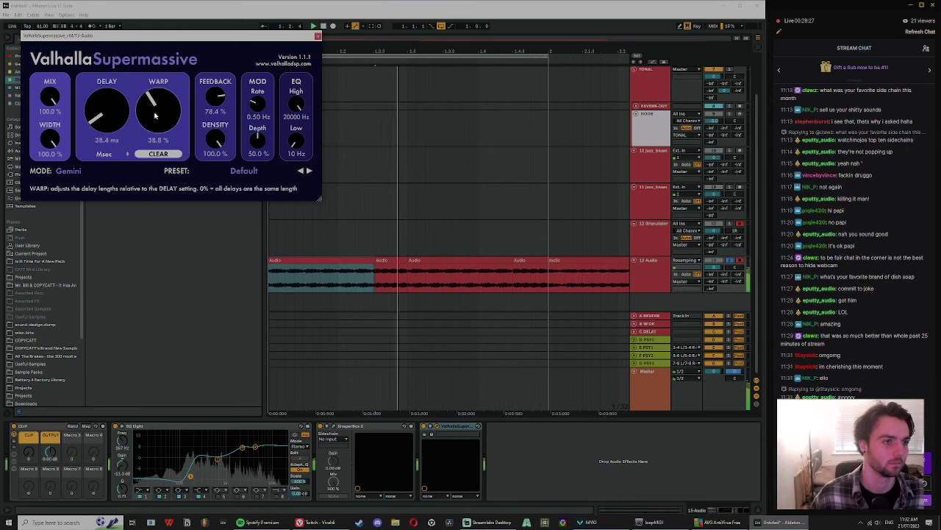
# Step: Set Valhalla Supermassive's Warp to 100%, Delay to 0.0 ms and mode to Centaurus, and close its window
pyautogui.moveTo(156, 113); pyautogui.dragTo(156, 42)
pyautogui.moveTo(97, 128); pyautogui.dragTo(94, 149)
pyautogui.click(69, 171)
pyautogui.click(77, 194)
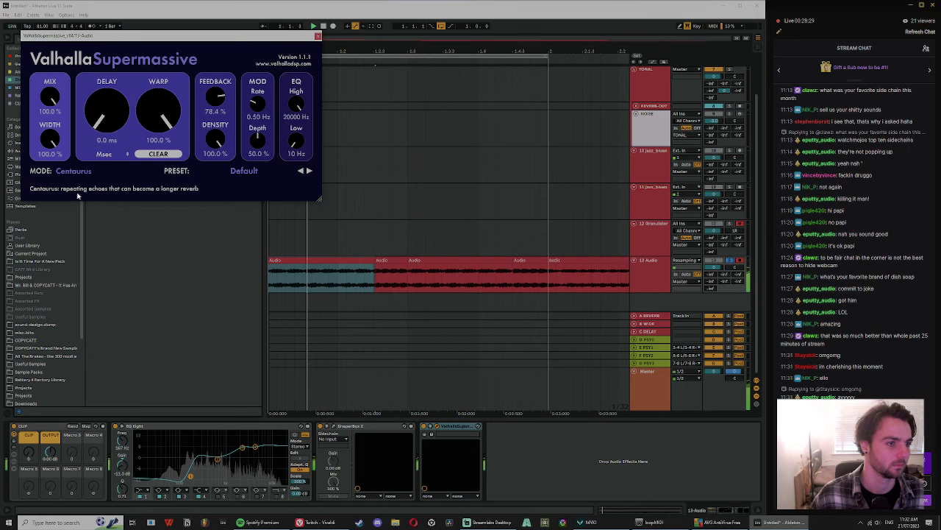
pyautogui.click(82, 172)
pyautogui.click(77, 194)
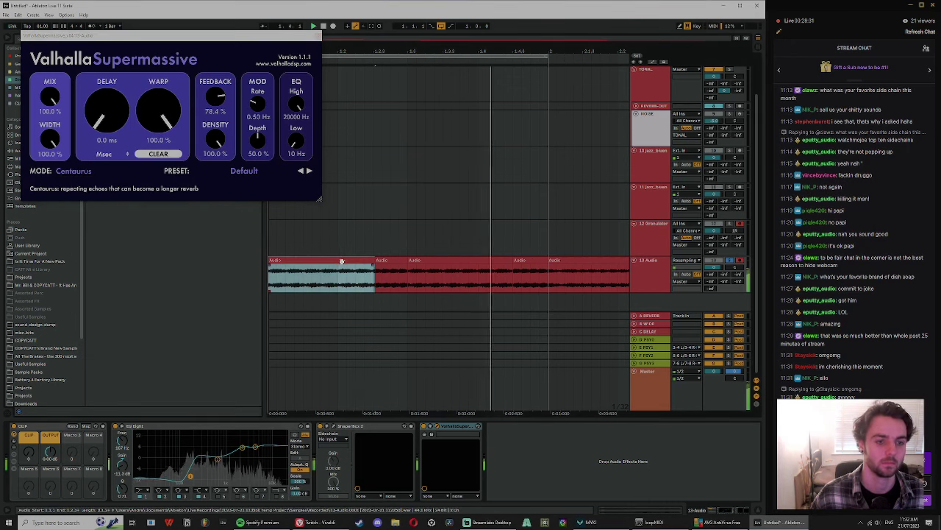
pyautogui.click(318, 34)
# Step: Insert an audio track below 13 Audio and add a highpass Auto Filter to track 13 at about 532 Hz
pyautogui.click(659, 273)
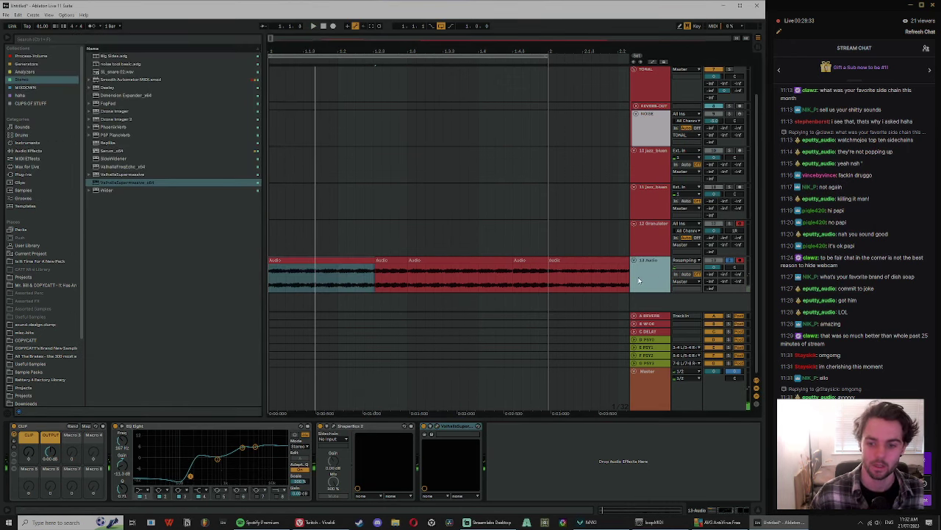
pyautogui.hotkey('ctrl', 't')
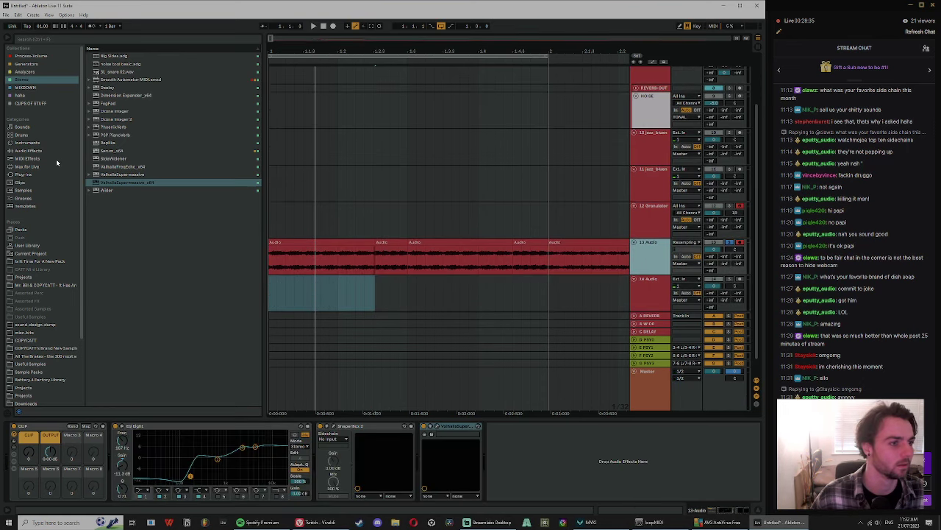
pyautogui.click(55, 150)
pyautogui.doubleClick(108, 79)
pyautogui.press('space')
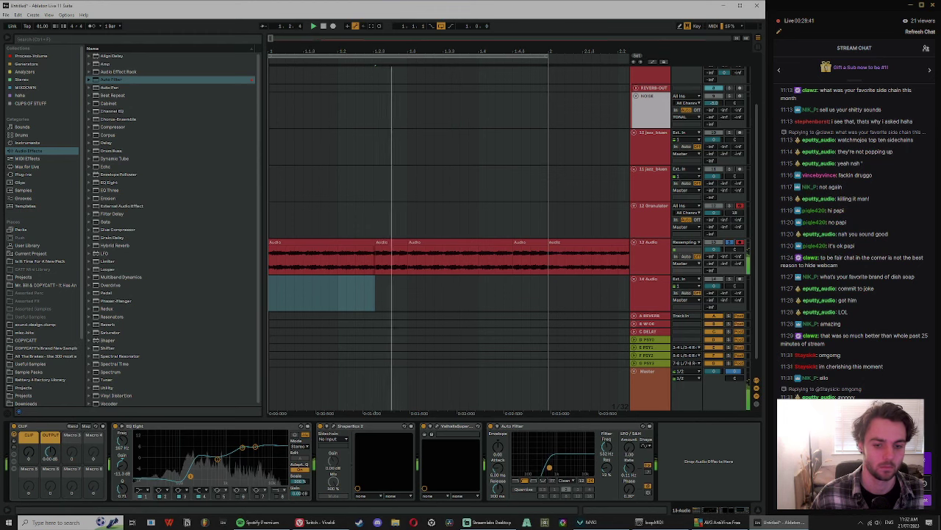
# Step: Duplicate the Auto Filter on track 13 and make the copy a lowpass with its cutoff at about 445 Hz
pyautogui.click(552, 426)
pyautogui.hotkey('ctrl', 'd')
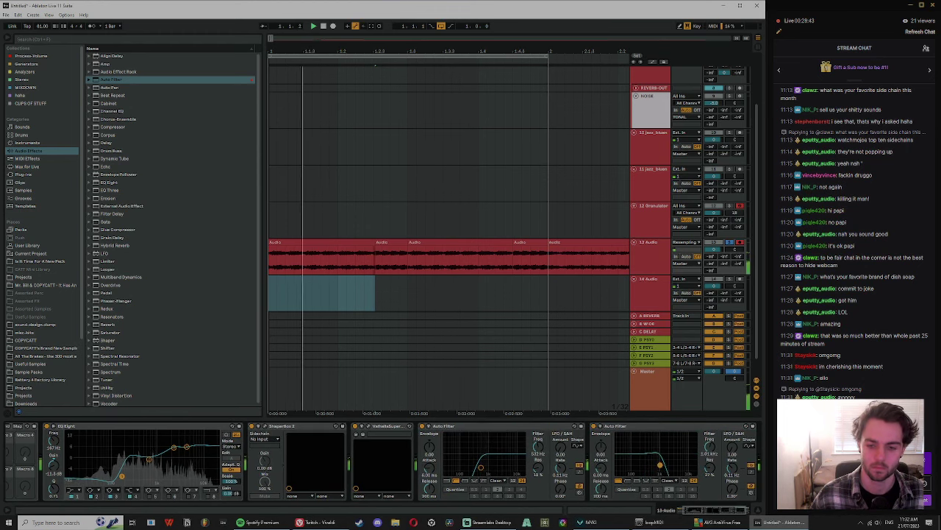
pyautogui.moveTo(652, 468); pyautogui.dragTo(650, 459)
# Step: Add an Echo device and place it at the end of 13 Audio's effect chain
pyautogui.click(651, 294)
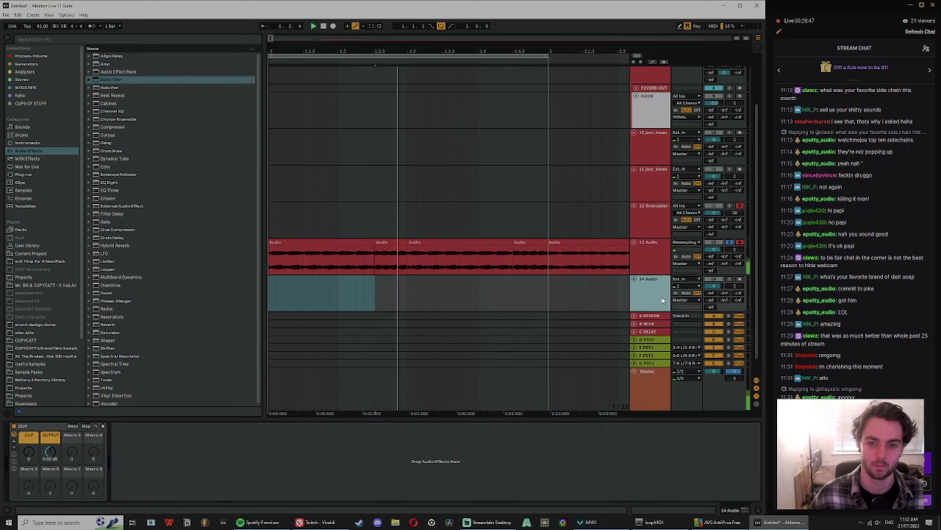
pyautogui.click(651, 258)
pyautogui.click(661, 312)
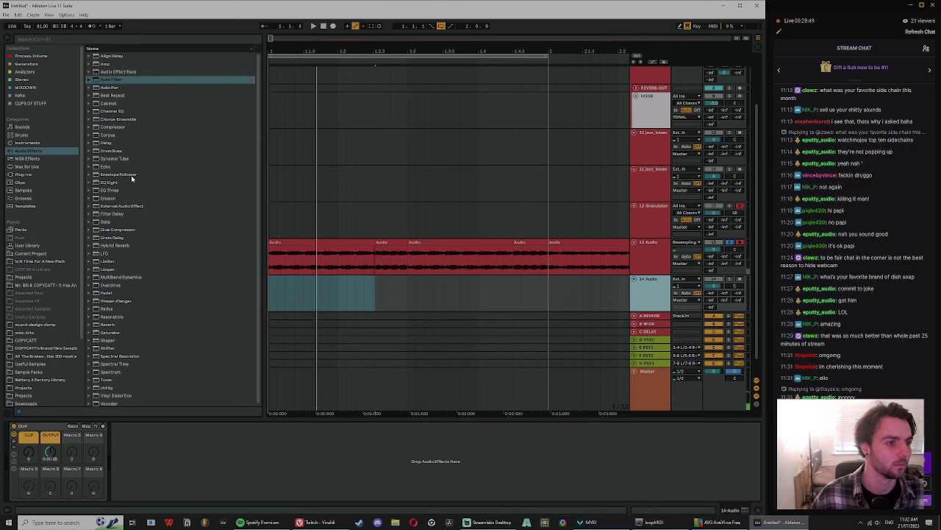
pyautogui.doubleClick(106, 167)
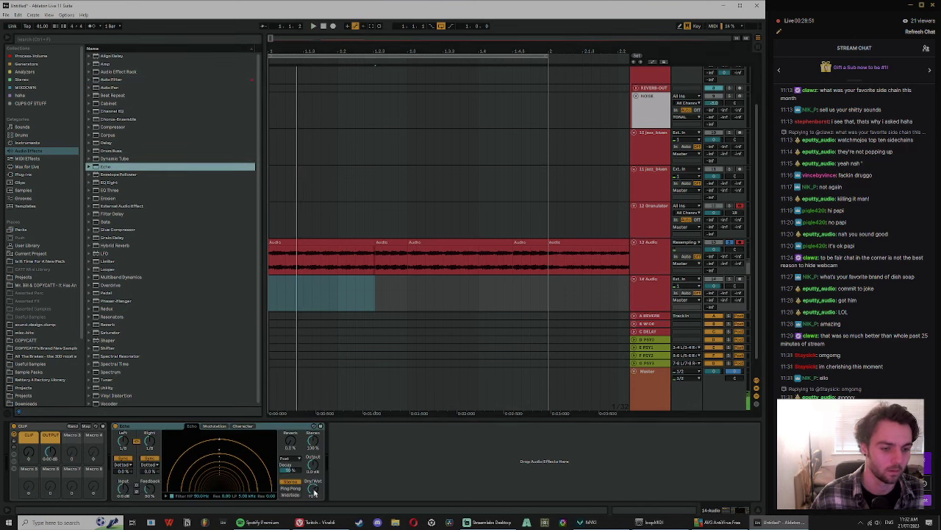
pyautogui.click(276, 427)
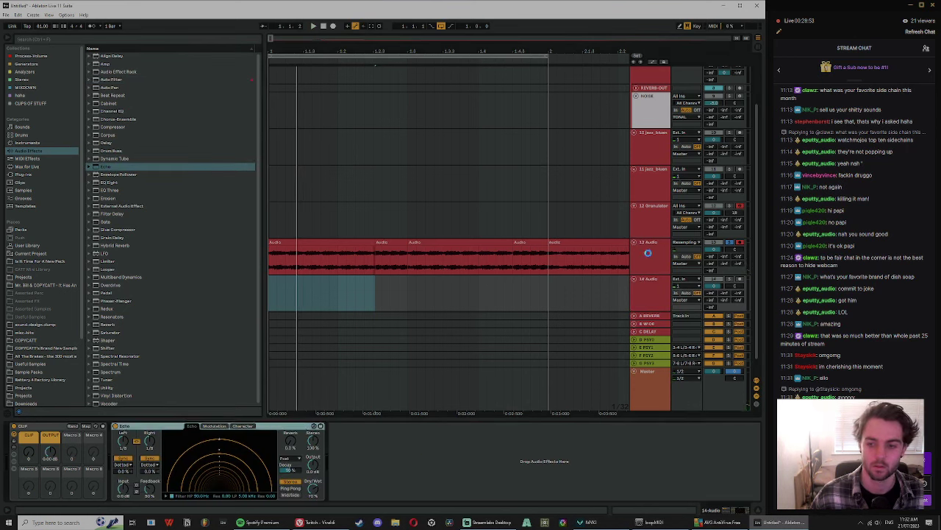
pyautogui.click(647, 252)
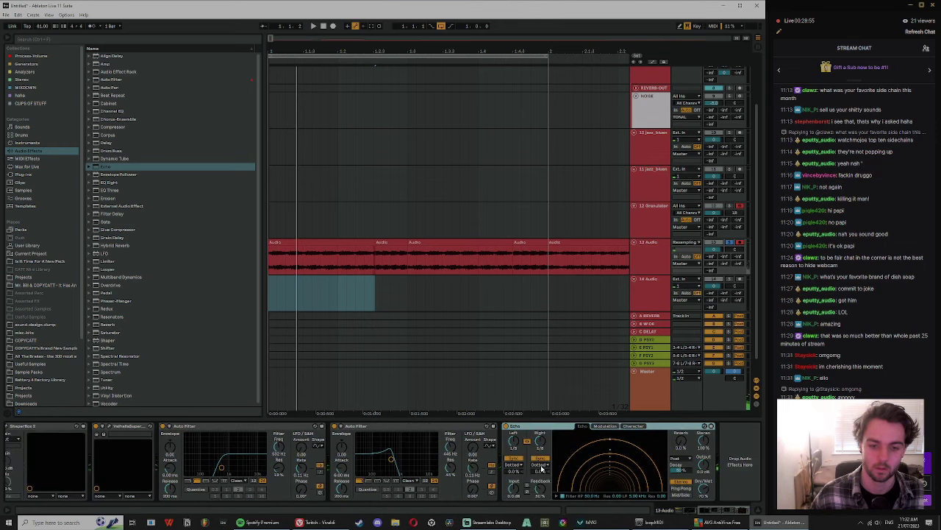
# Step: Switch Echo to Ping Pong and audition Notes and Triplet delay timings before returning both channels to Dotted
pyautogui.click(541, 466)
pyautogui.click(540, 464)
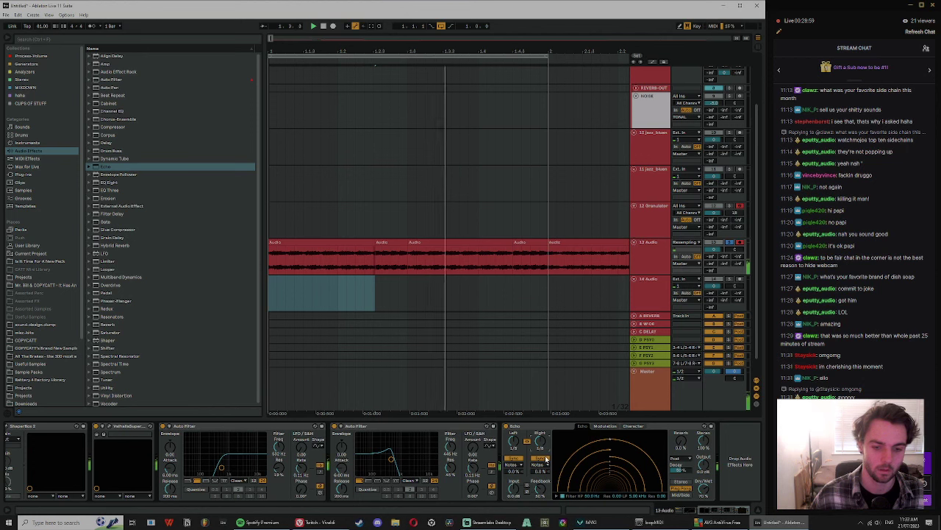
pyautogui.click(541, 463)
pyautogui.click(541, 470)
pyautogui.click(541, 466)
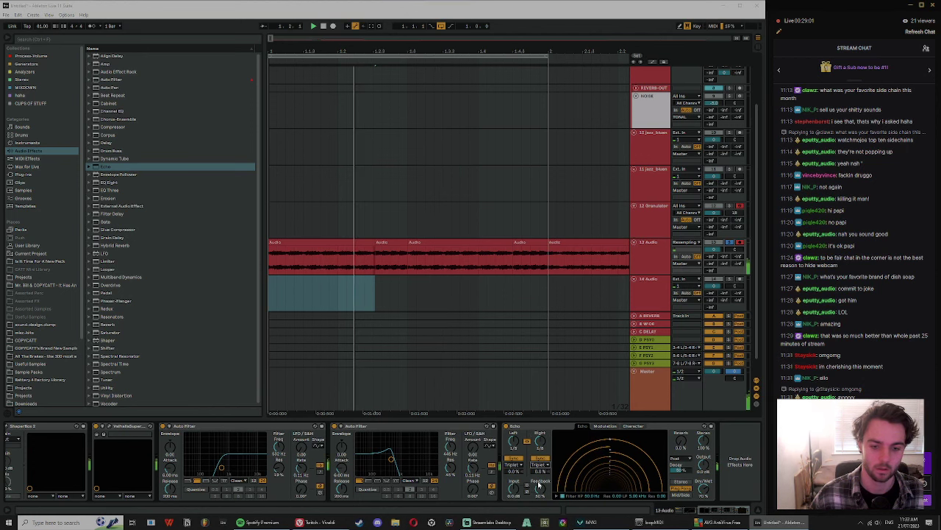
pyautogui.click(540, 483)
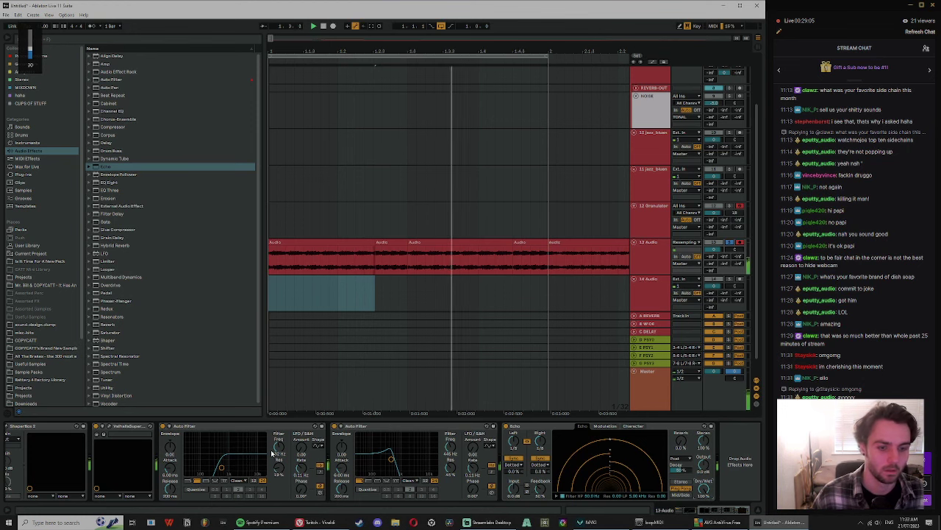
# Step: Insert an EQ Eight before the Auto Filters with a deep narrow cut near 806 Hz, and raise the lowpass cutoff to about 1.44 kHz
pyautogui.press('space')
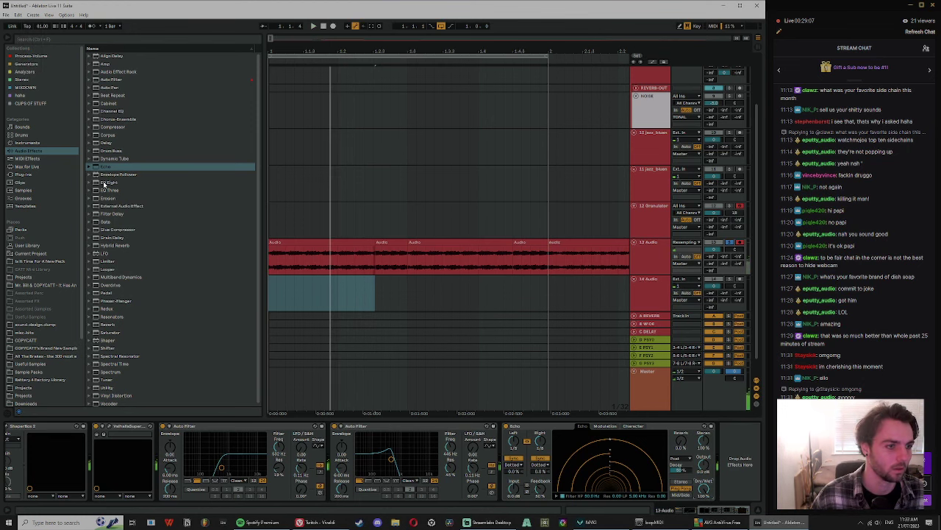
pyautogui.moveTo(110, 183); pyautogui.dragTo(162, 449)
pyautogui.press('space')
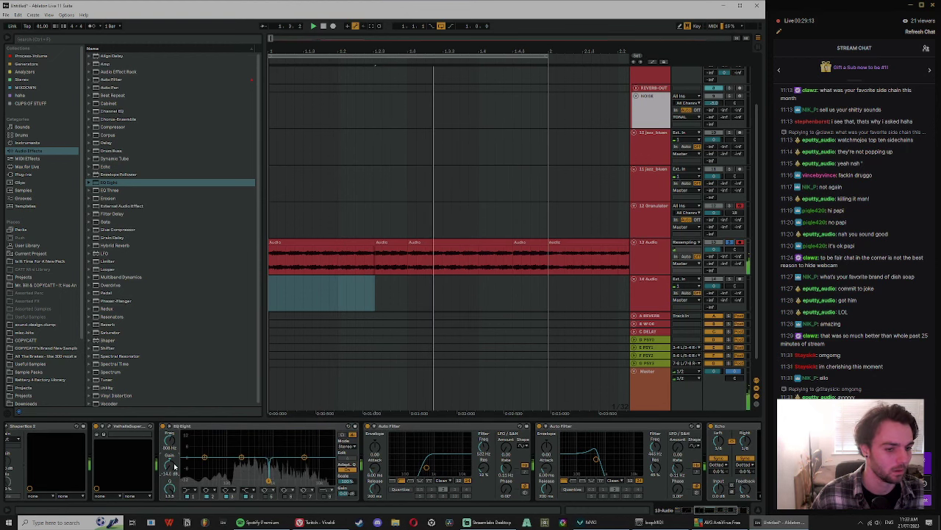
pyautogui.scroll(-3, 361, 496)
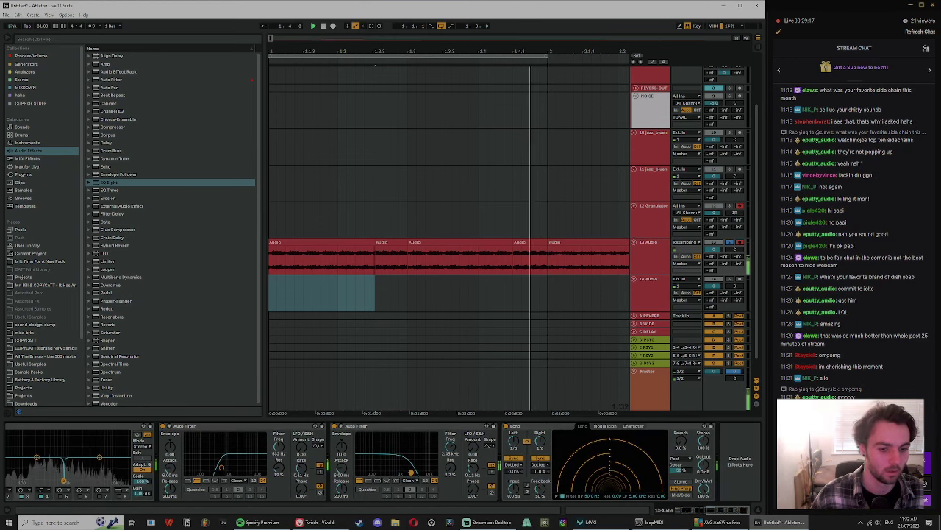
# Step: Add the OTT preset of Multiband Dynamics between the second Auto Filter and Echo, and collapse the device
pyautogui.click(89, 278)
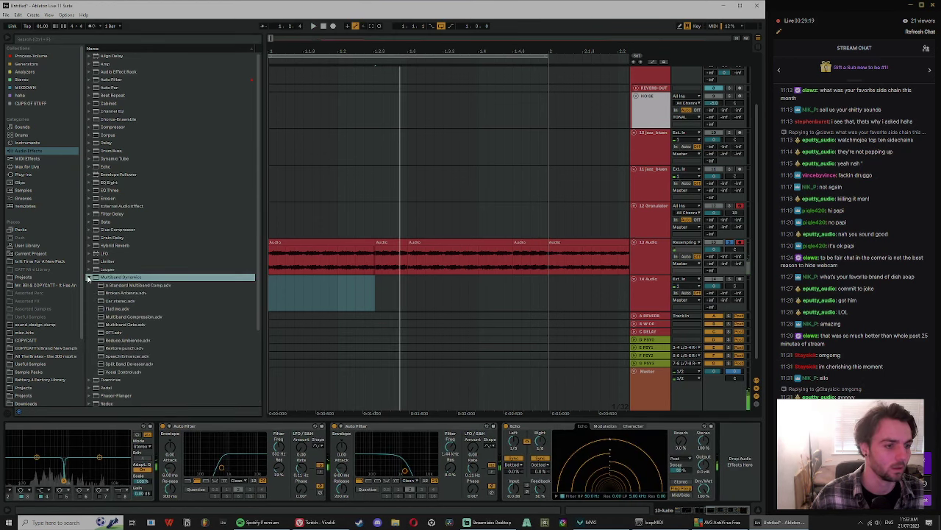
pyautogui.doubleClick(114, 332)
pyautogui.click(667, 431)
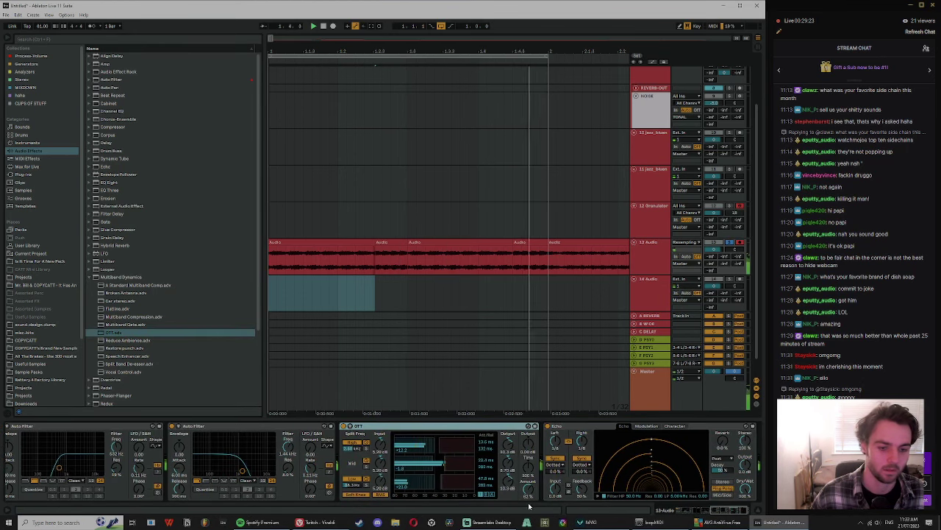
pyautogui.press('Delete')
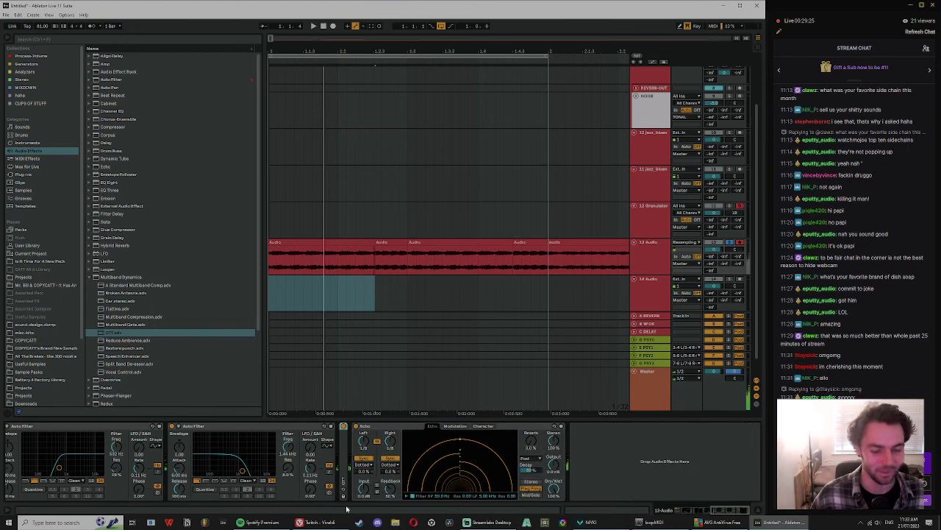
# Step: Duplicate the collapsed OTT device until four instances sit before Echo during playback
pyautogui.hotkey('ctrl', 'd')
pyautogui.press('space')
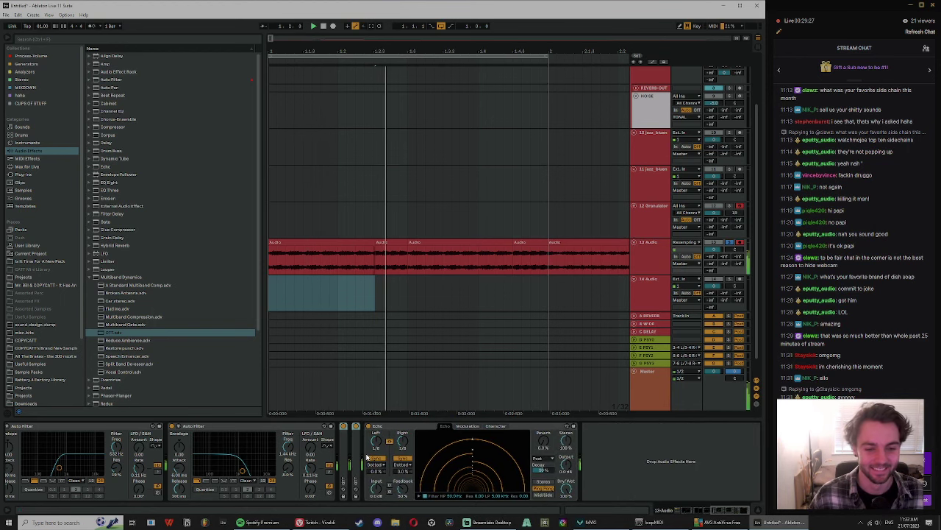
pyautogui.hotkey('ctrl', 'd')
pyautogui.hotkey('ctrl', 'd')
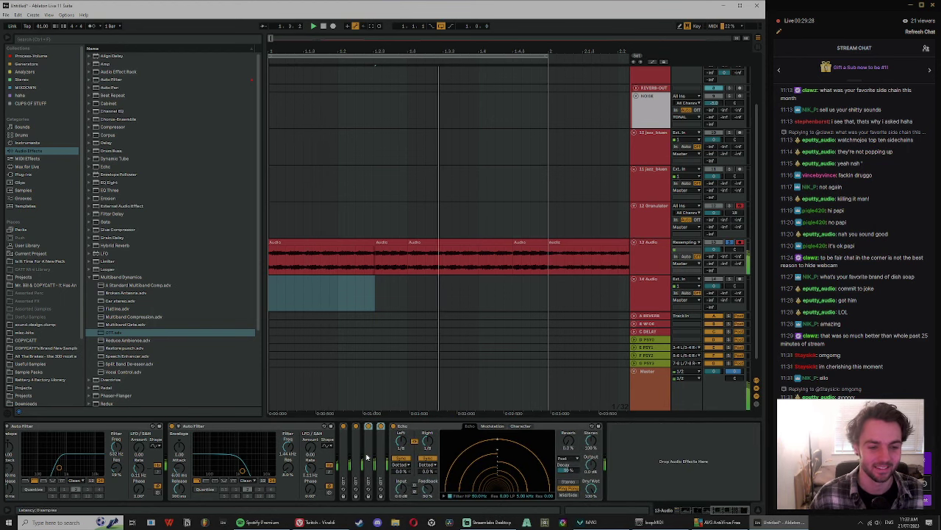
# Step: Set 14 Audio's input to Resampling, arm the track and start recording the processed sound
pyautogui.click(642, 306)
pyautogui.click(691, 280)
pyautogui.click(693, 299)
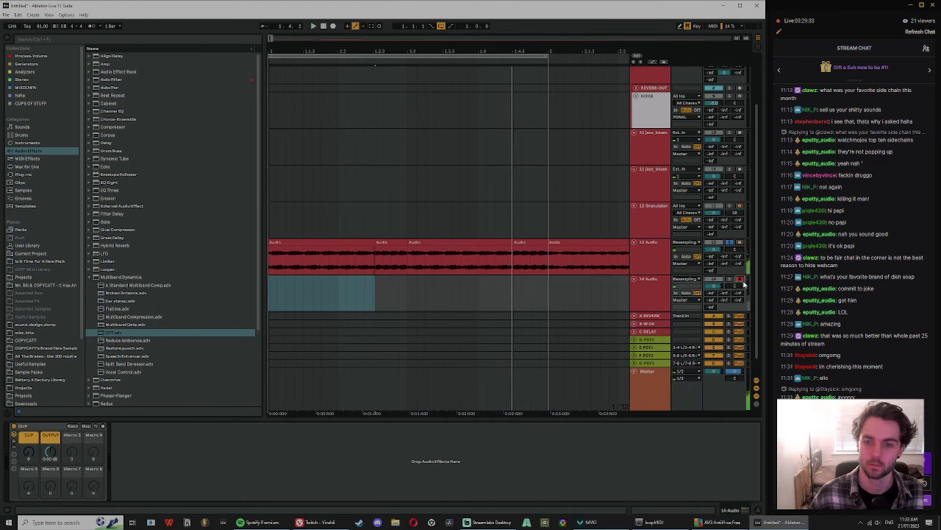
pyautogui.click(333, 27)
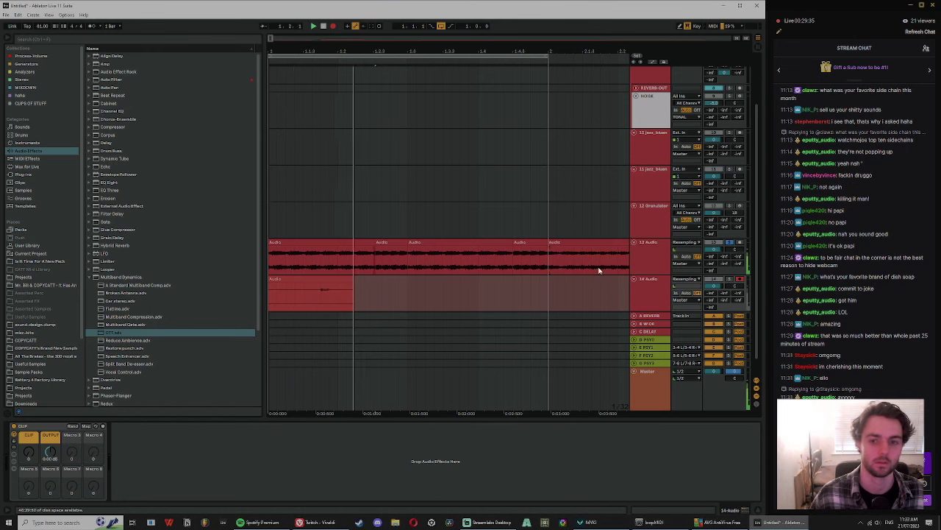
# Step: Open Valhalla Supermassive on track 13 while recording and set its Mix to 0%
pyautogui.click(651, 260)
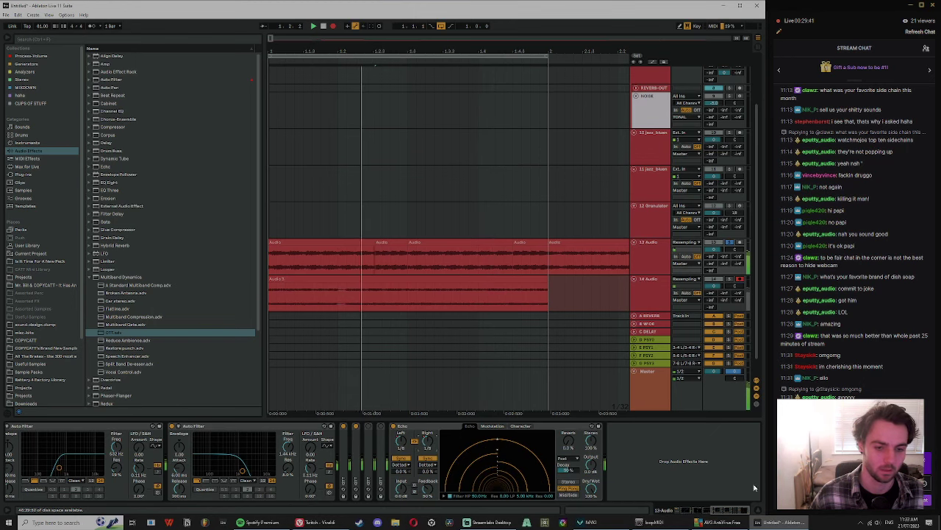
pyautogui.moveTo(728, 510); pyautogui.dragTo(680, 509)
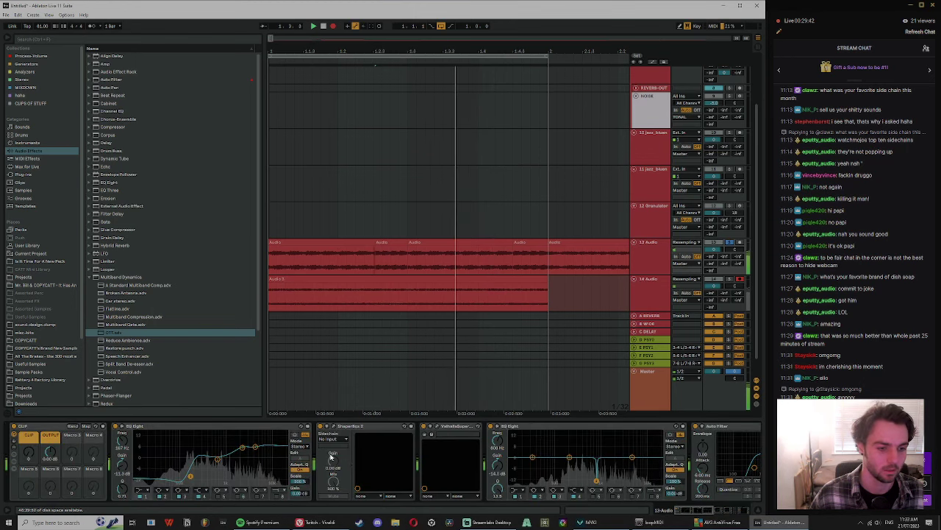
pyautogui.click(437, 426)
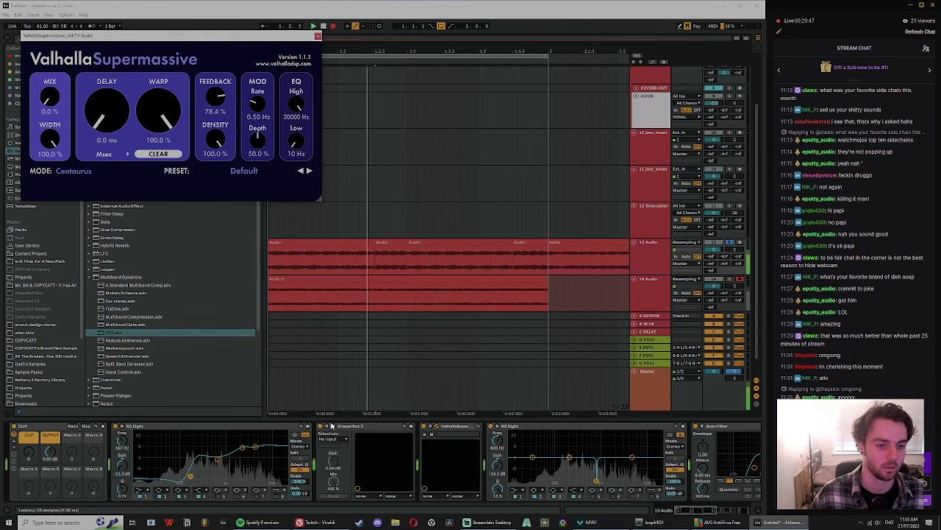
# Step: Open ShaperBox on track 13 and pull the ends of the volume curve's falling ramps down toward the minimum
pyautogui.click(328, 426)
pyautogui.moveTo(231, 205); pyautogui.dragTo(335, 227)
pyautogui.moveTo(351, 194); pyautogui.dragTo(352, 246)
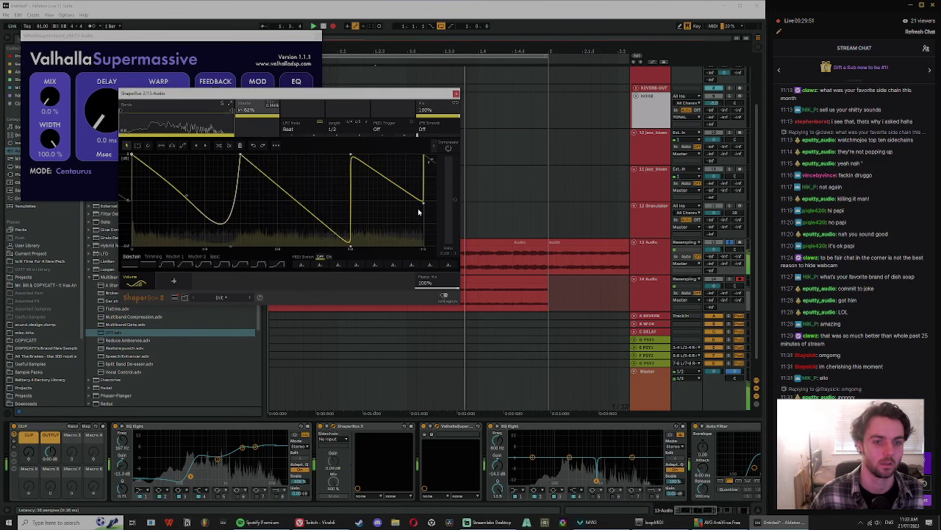
pyautogui.moveTo(423, 203); pyautogui.dragTo(424, 246)
# Step: Bend the three volume ramps into steep, fast-decaying curves and close the ShaperBox and Valhalla windows
pyautogui.moveTo(187, 196); pyautogui.dragTo(241, 246)
pyautogui.moveTo(293, 214); pyautogui.dragTo(261, 240)
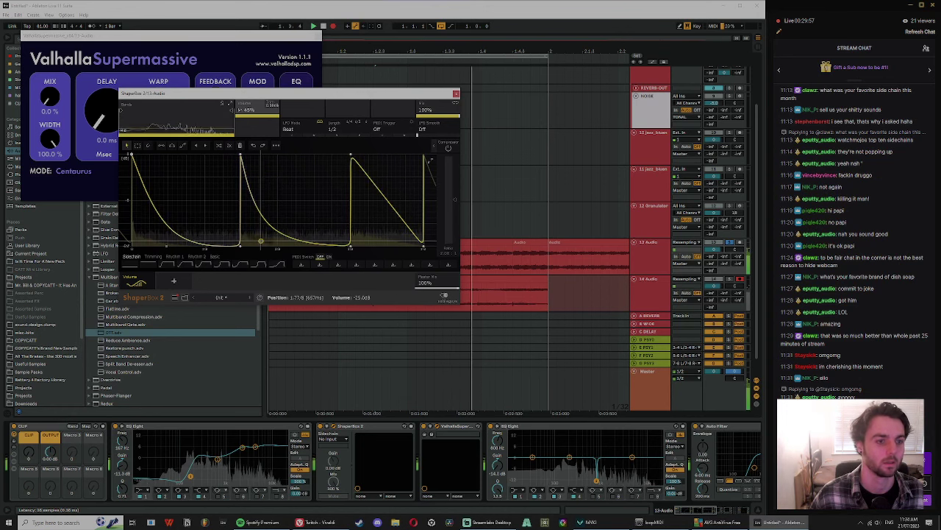
pyautogui.moveTo(382, 200); pyautogui.dragTo(368, 225)
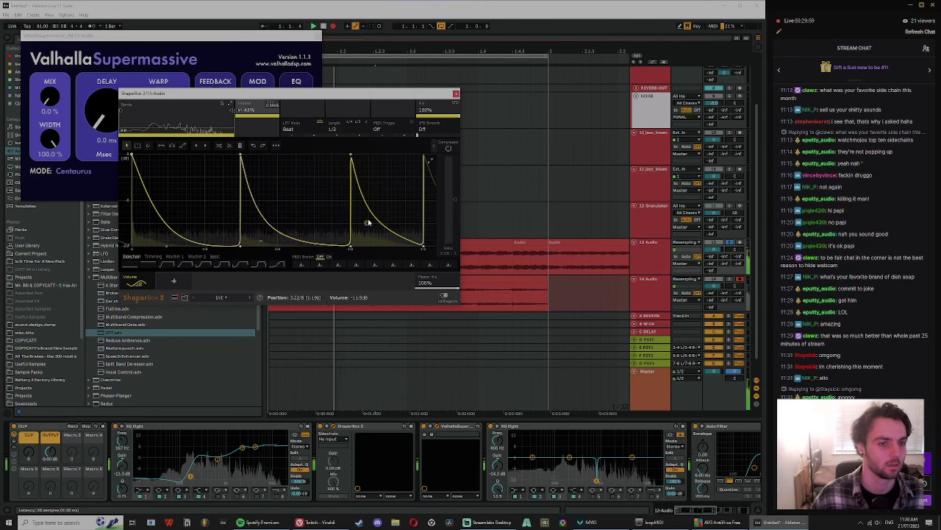
pyautogui.click(456, 94)
pyautogui.click(318, 36)
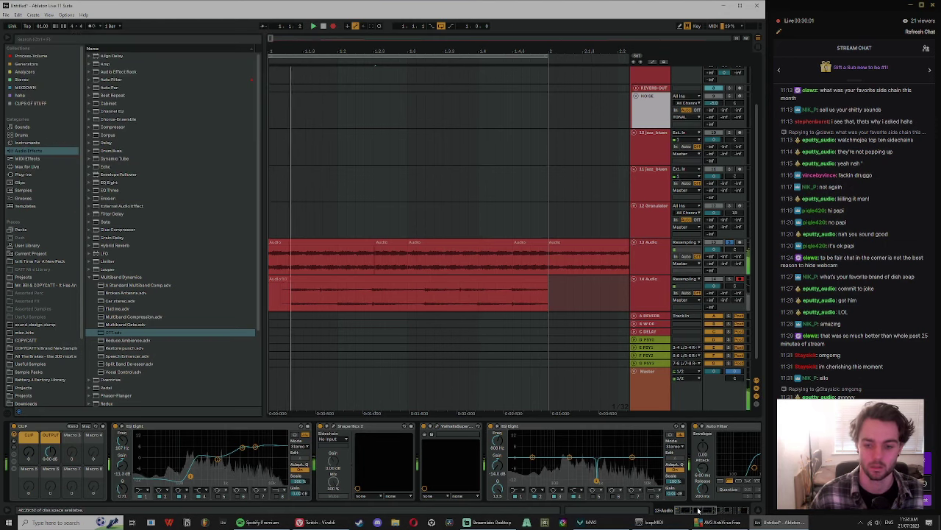
# Step: Stop recording and extend the last full take on track 14 back to the start of the loop
pyautogui.press('space')
pyautogui.click(336, 280)
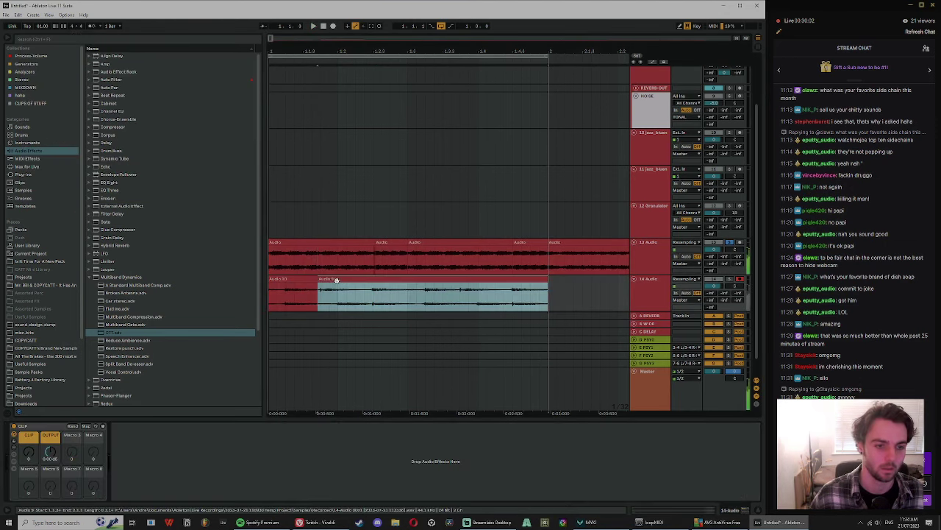
pyautogui.click(675, 250)
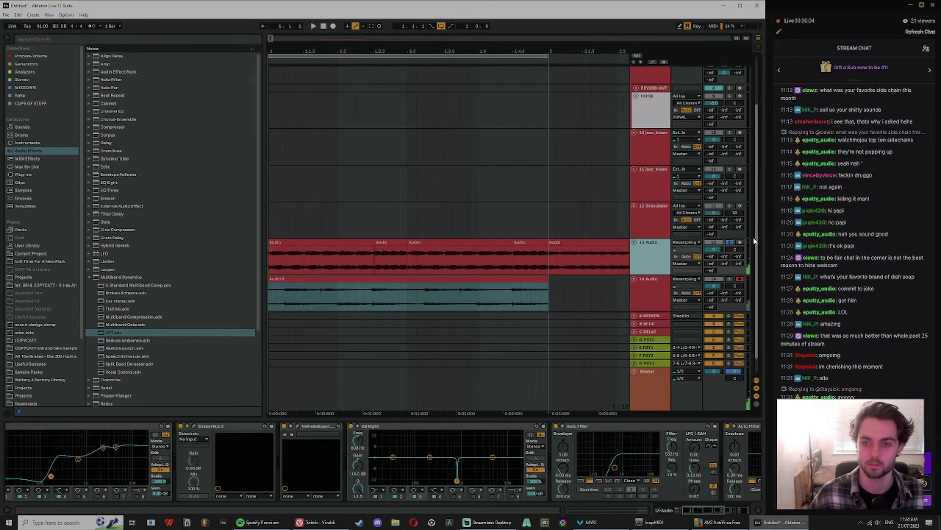
# Step: Solo 14 Audio, open the recorded clip's detail view and play the take back
pyautogui.doubleClick(423, 286)
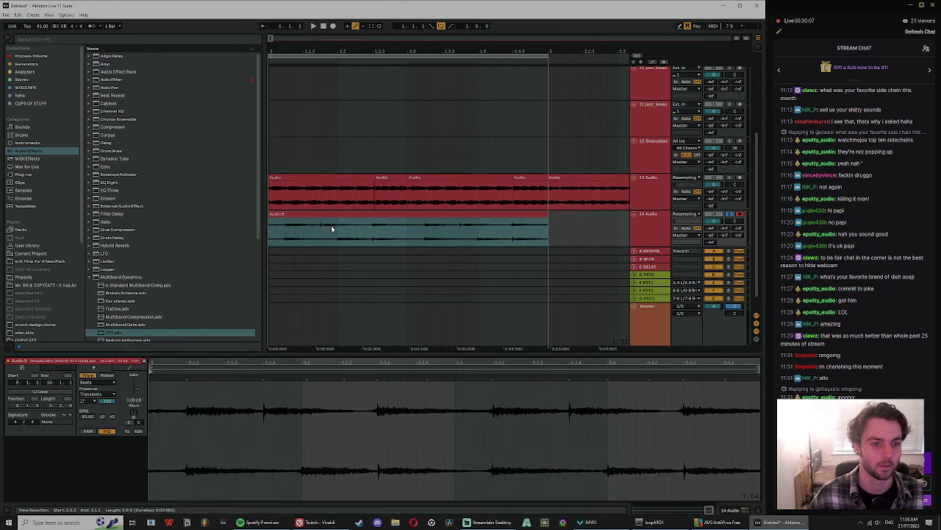
pyautogui.click(342, 224)
pyautogui.press('space')
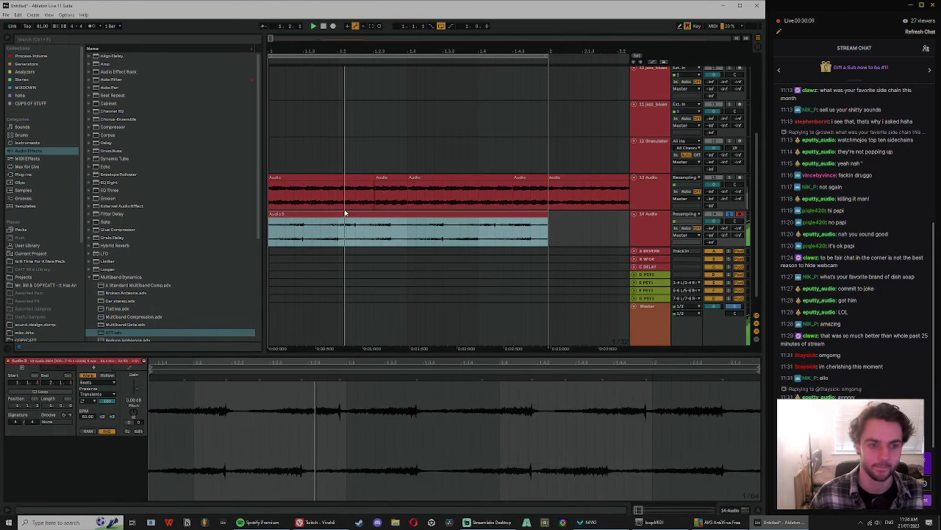
# Step: Split the recorded clip on track 14 at 1.2.2 and deactivate the part before the split
pyautogui.click(339, 204)
pyautogui.click(425, 241)
pyautogui.click(358, 235)
pyautogui.hotkey('ctrl', 'e')
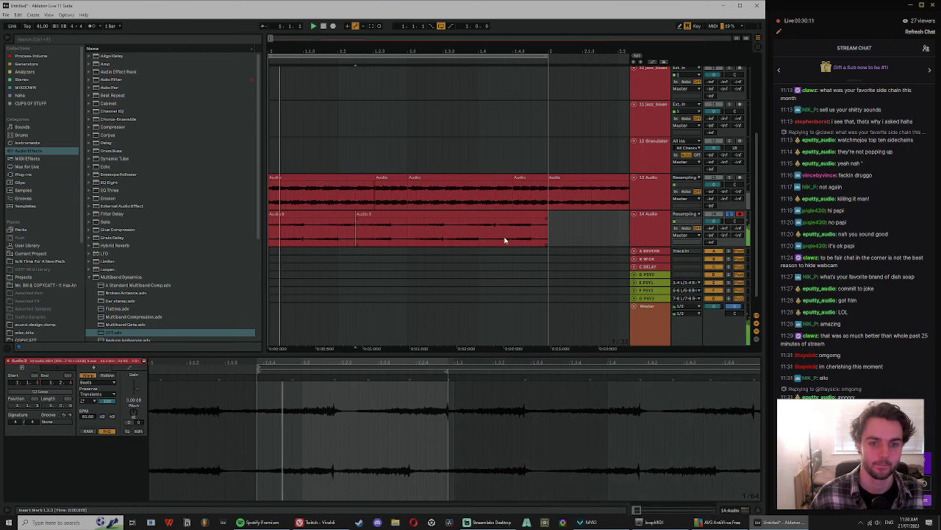
pyautogui.click(361, 217)
pyautogui.click(336, 220)
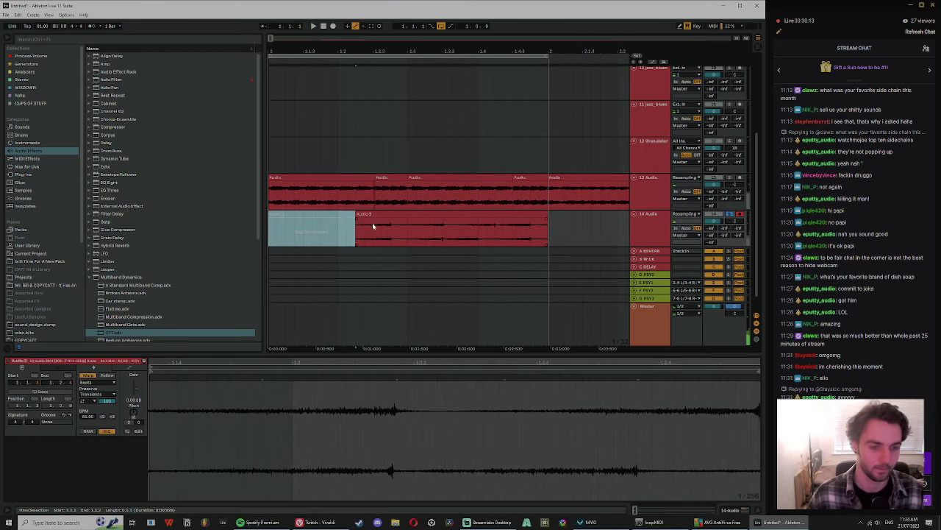
# Step: Split the active remainder of the track 14 clip at two more points to make three slices
pyautogui.press('space')
pyautogui.click(419, 224)
pyautogui.click(392, 232)
pyautogui.hotkey('ctrl', 'e')
pyautogui.press('space')
pyautogui.click(441, 228)
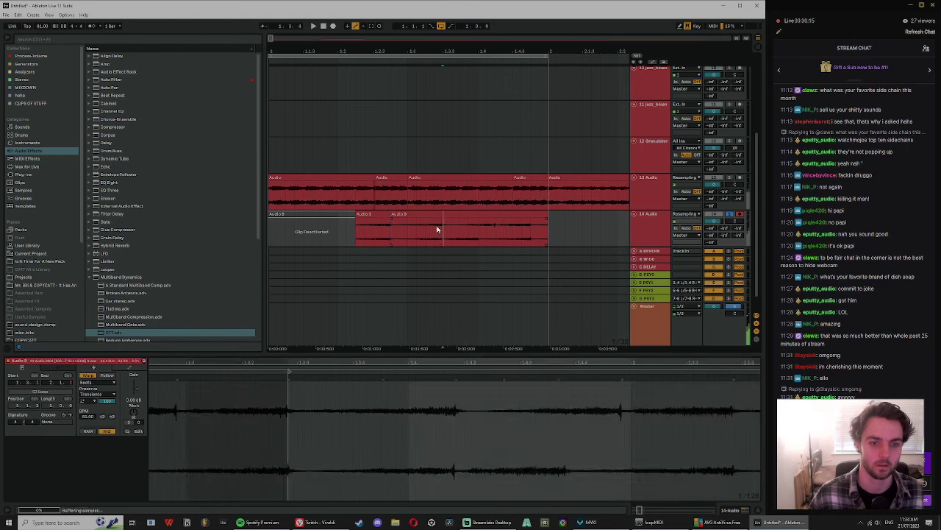
pyautogui.hotkey('ctrl', 'e')
# Step: Raise the pitch of the middle slice on track 14 and play the loop
pyautogui.click(420, 215)
pyautogui.moveTo(132, 415); pyautogui.dragTo(131, 413)
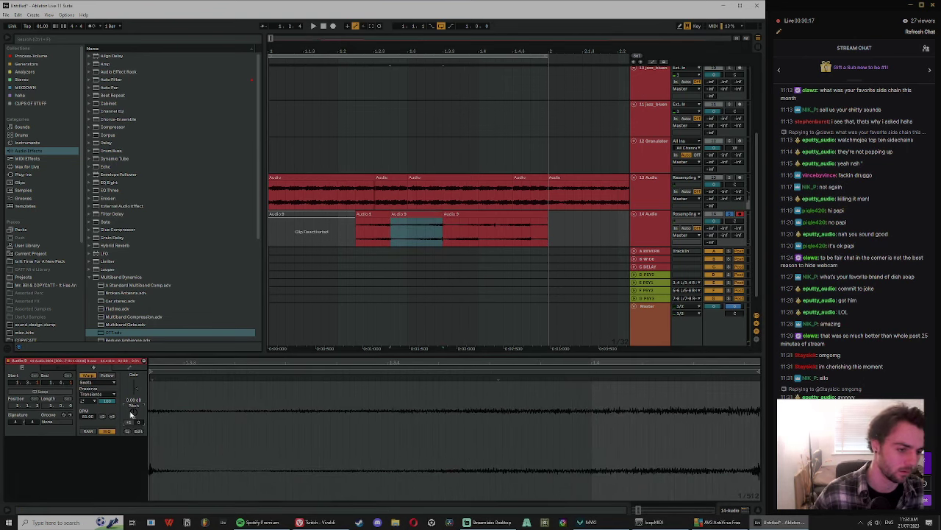
pyautogui.press('space')
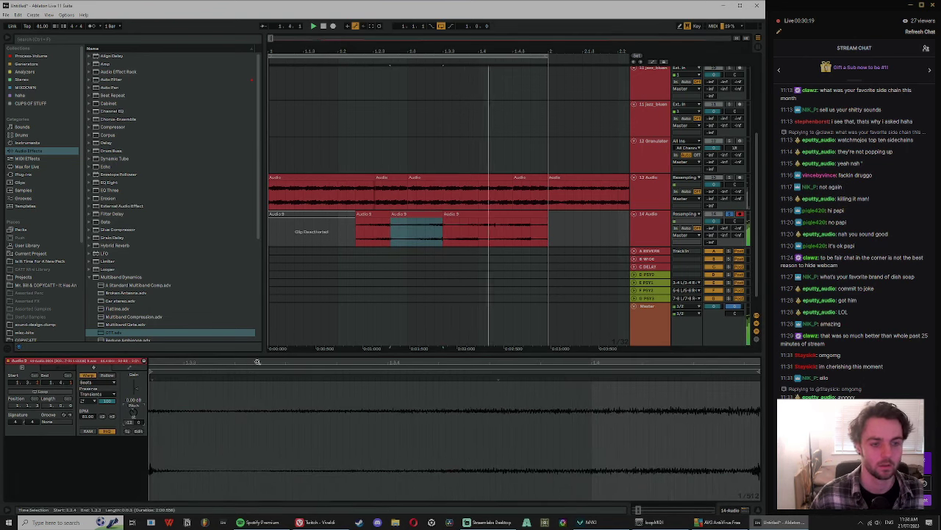
# Step: Deactivate the slices on either side of the pitched middle slice and turn off its Warp
pyautogui.click(378, 225)
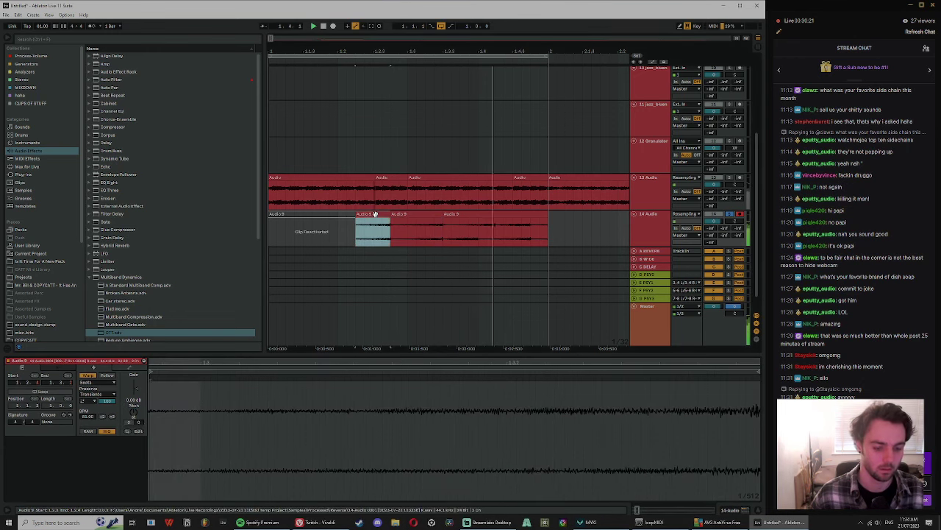
pyautogui.click(475, 215)
pyautogui.press('0')
pyautogui.click(419, 213)
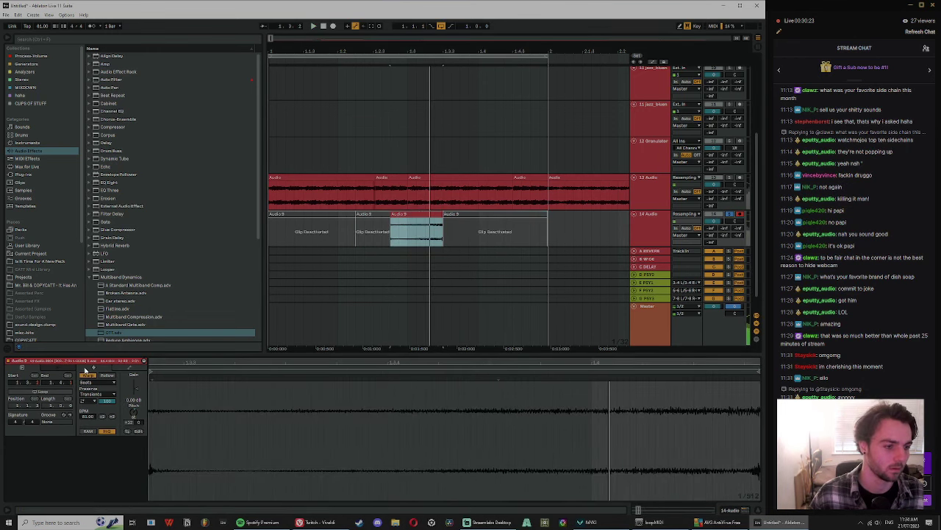
pyautogui.click(89, 376)
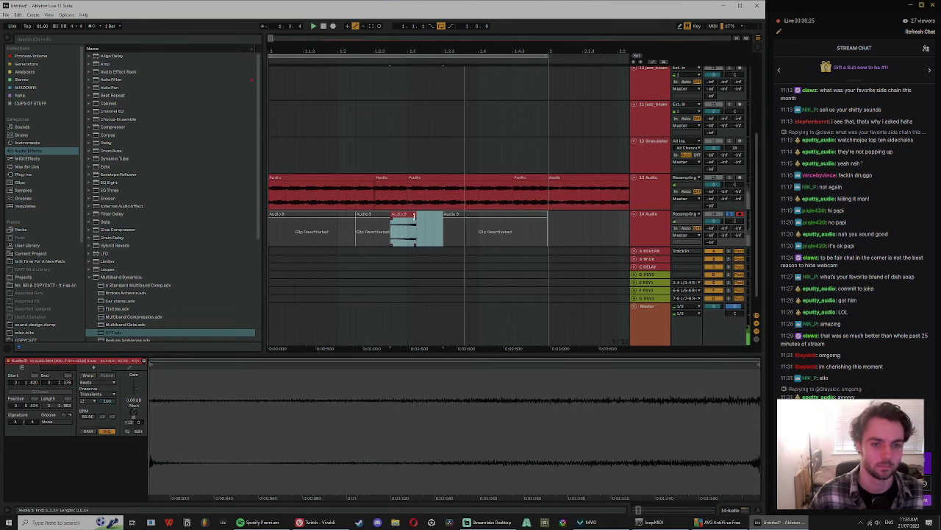
pyautogui.moveTo(415, 216); pyautogui.dragTo(548, 219)
# Step: Isolate the track 14 slice after 1.3.4, unwarp and pitch it down, and move it to the start of bar 2
pyautogui.moveTo(389, 215); pyautogui.dragTo(470, 219)
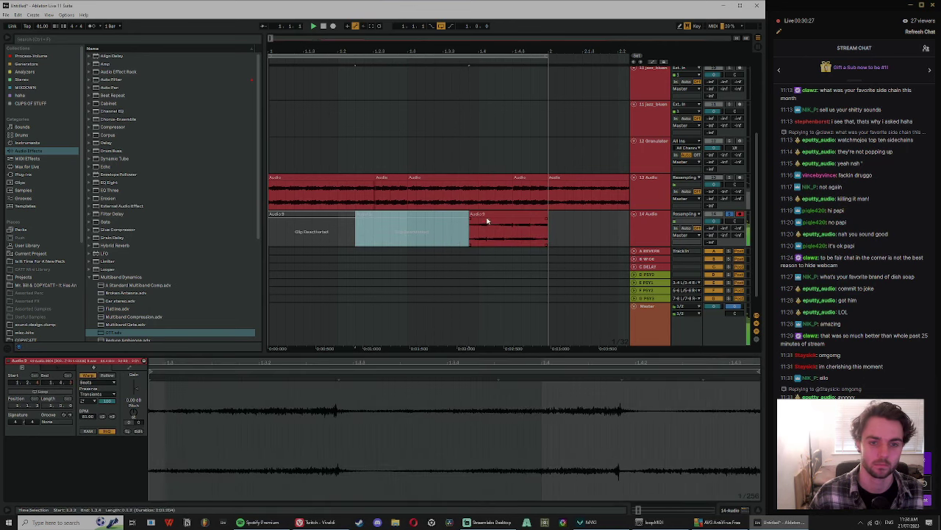
pyautogui.click(486, 220)
pyautogui.moveTo(134, 416); pyautogui.dragTo(140, 416)
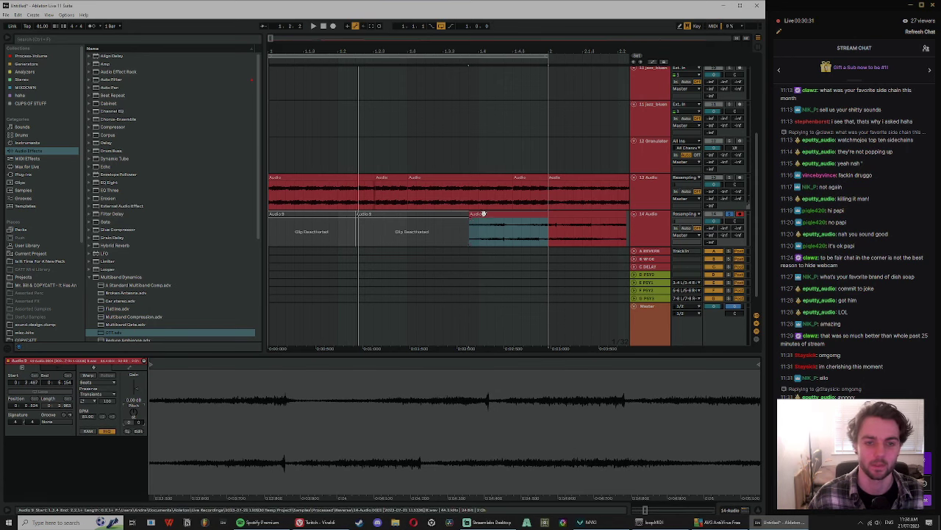
pyautogui.moveTo(483, 214); pyautogui.dragTo(560, 220)
# Step: Solo 13 Audio, play it back at a lower system volume and open the track's device chain
pyautogui.click(730, 179)
pyautogui.press('space')
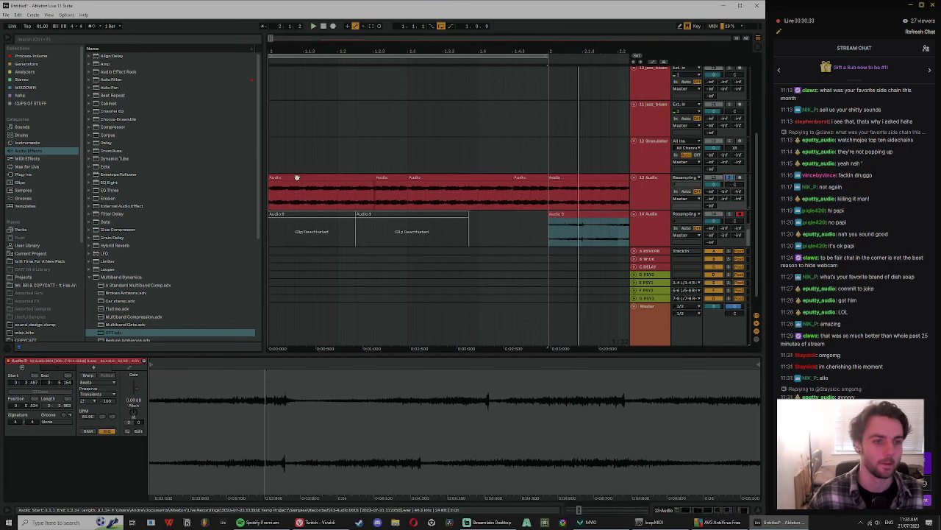
pyautogui.click(296, 178)
pyautogui.press('space')
pyautogui.press('space')
pyautogui.doubleClick(659, 193)
pyautogui.press('XF86AudioLowerVolume')
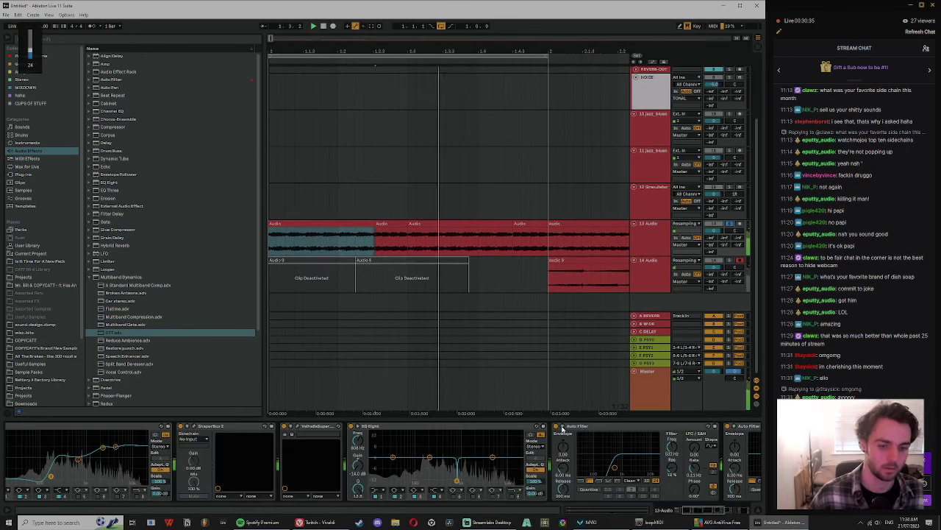
# Step: Turn off the Echo at the end of track 13's device chain
pyautogui.moveTo(703, 509); pyautogui.dragTo(717, 510)
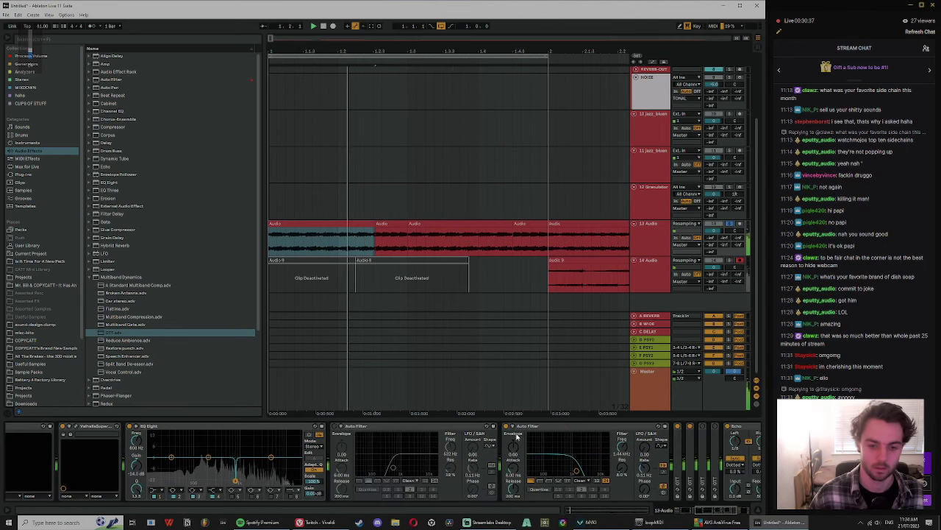
pyautogui.click(730, 510)
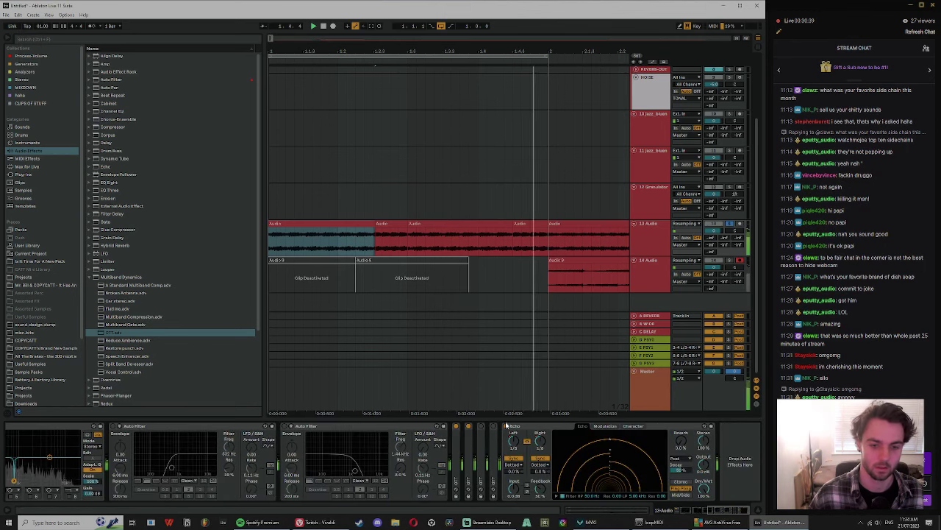
pyautogui.click(506, 427)
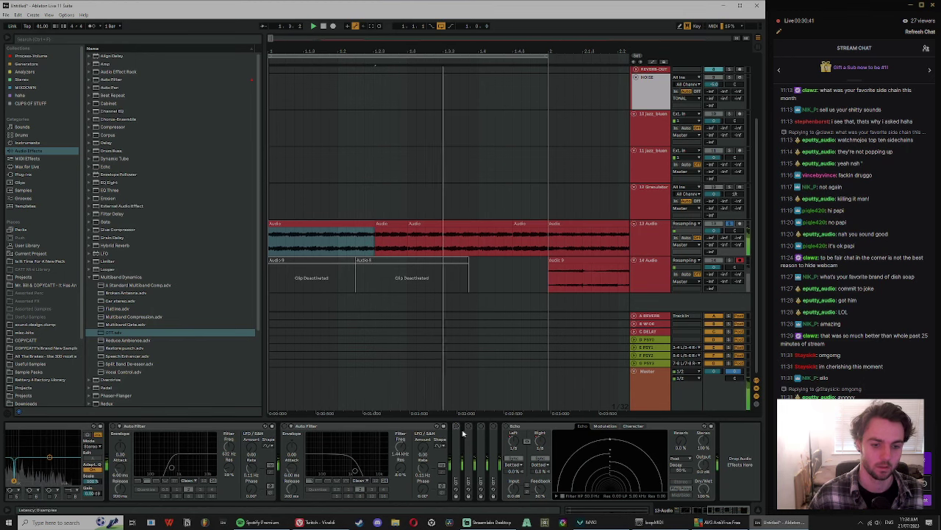
# Step: Open ShaperBox on track 13, raise the end of the first volume ramp to about mid level and adjust its curve
pyautogui.moveTo(715, 509); pyautogui.dragTo(662, 507)
pyautogui.click(347, 426)
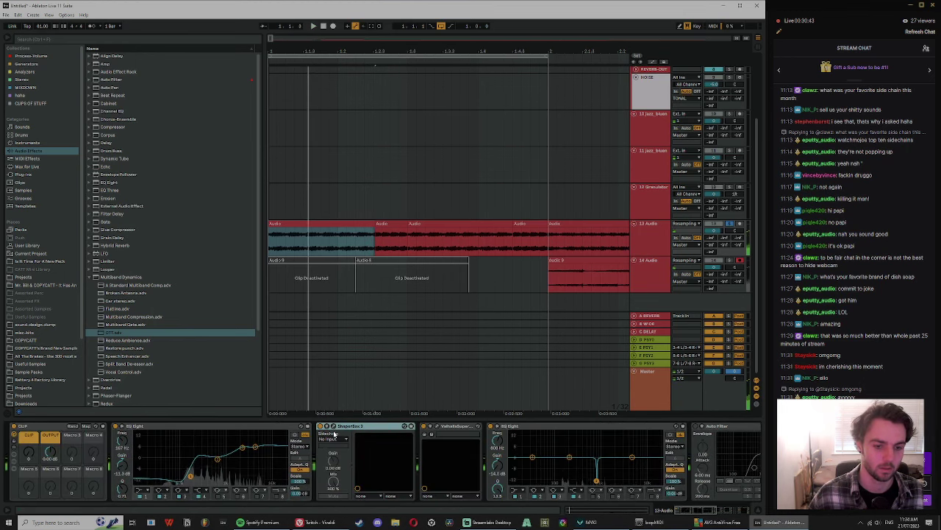
pyautogui.click(327, 426)
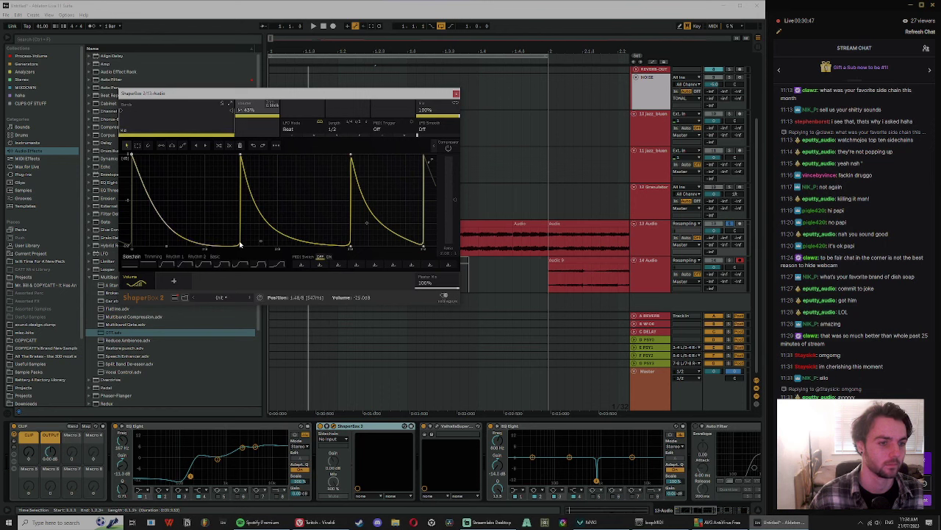
pyautogui.moveTo(241, 245); pyautogui.dragTo(241, 197)
pyautogui.press('space')
pyautogui.moveTo(169, 242); pyautogui.dragTo(168, 206)
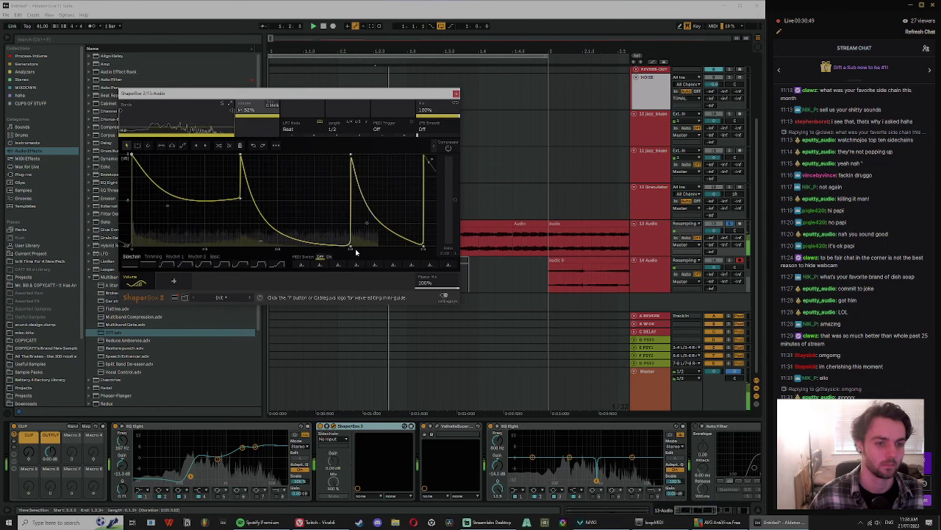
# Step: Raise the ends of the second and third volume ramps and bend their curves into gentler decays
pyautogui.moveTo(351, 245); pyautogui.dragTo(351, 186)
pyautogui.moveTo(261, 241); pyautogui.dragTo(269, 210)
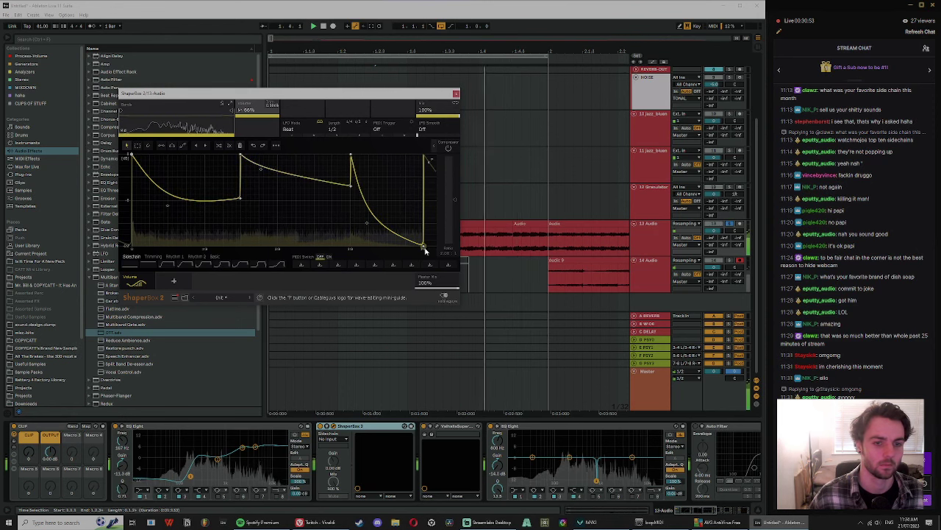
pyautogui.moveTo(424, 246); pyautogui.dragTo(424, 180)
pyautogui.moveTo(366, 224); pyautogui.dragTo(397, 180)
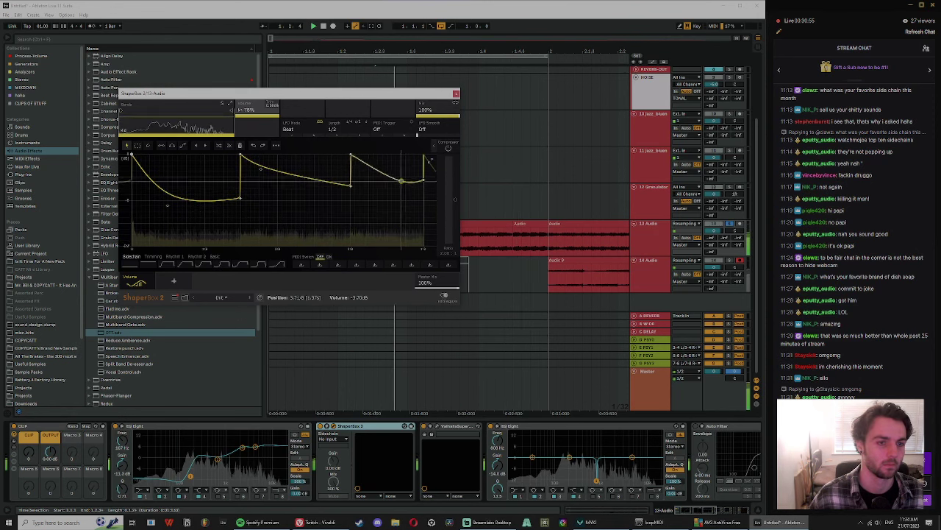
# Step: Flatten the curves of the second and first volume ramps, close ShaperBox and stop playback
pyautogui.moveTo(262, 168); pyautogui.dragTo(288, 175)
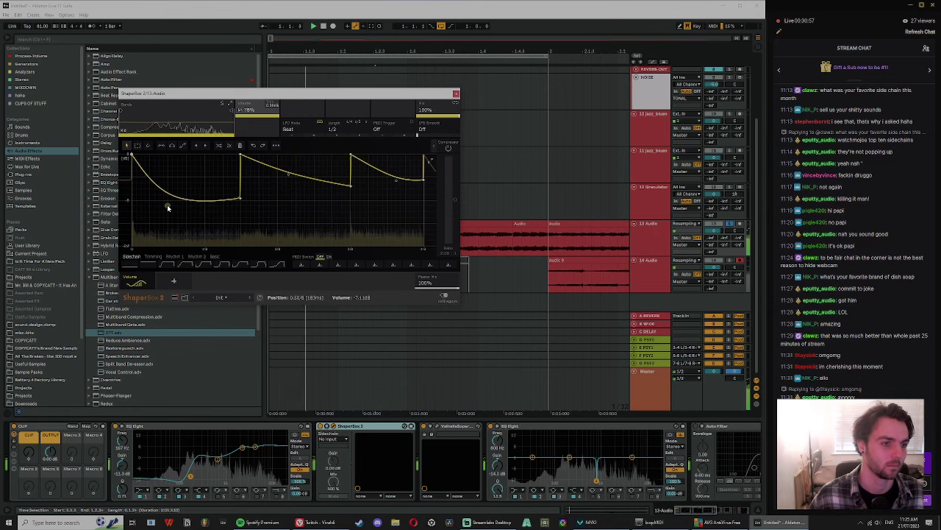
pyautogui.moveTo(168, 206); pyautogui.dragTo(204, 194)
pyautogui.click(456, 94)
pyautogui.click(652, 242)
pyautogui.press('space')
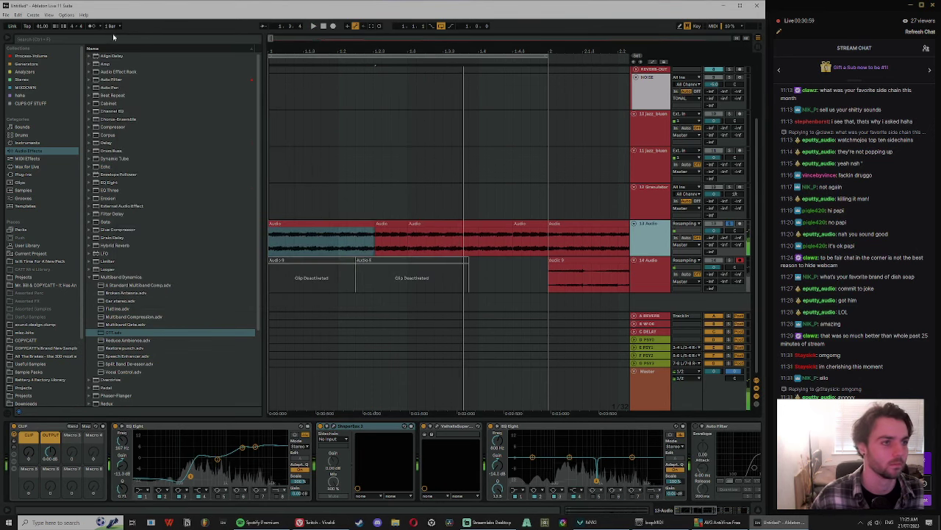
# Step: Search the browser for "hat loop" and audition several of the hat and drum loop samples
pyautogui.click(113, 40)
pyautogui.write('eq th')
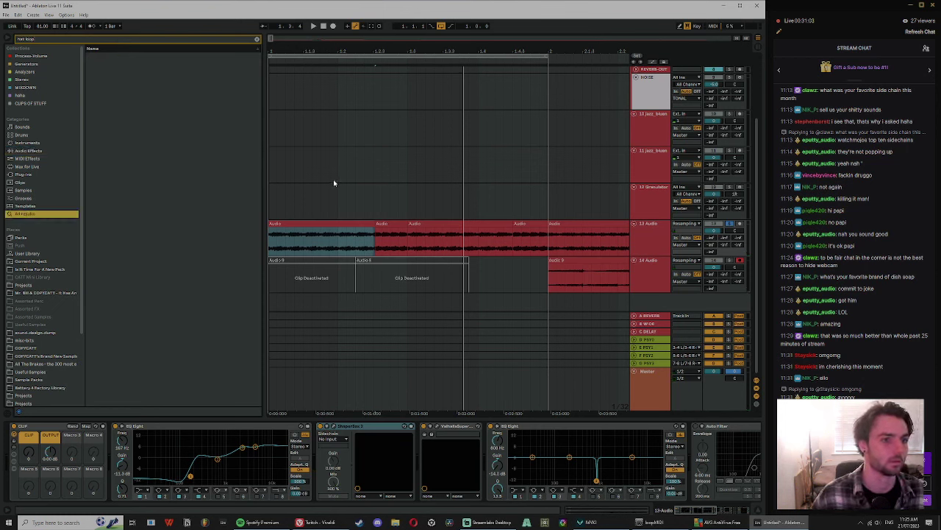
pyautogui.click(117, 246)
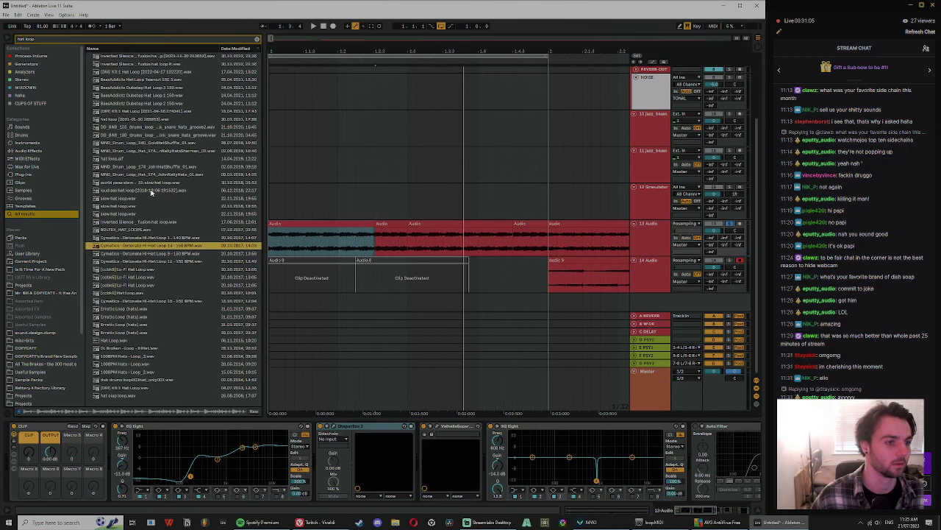
pyautogui.click(150, 159)
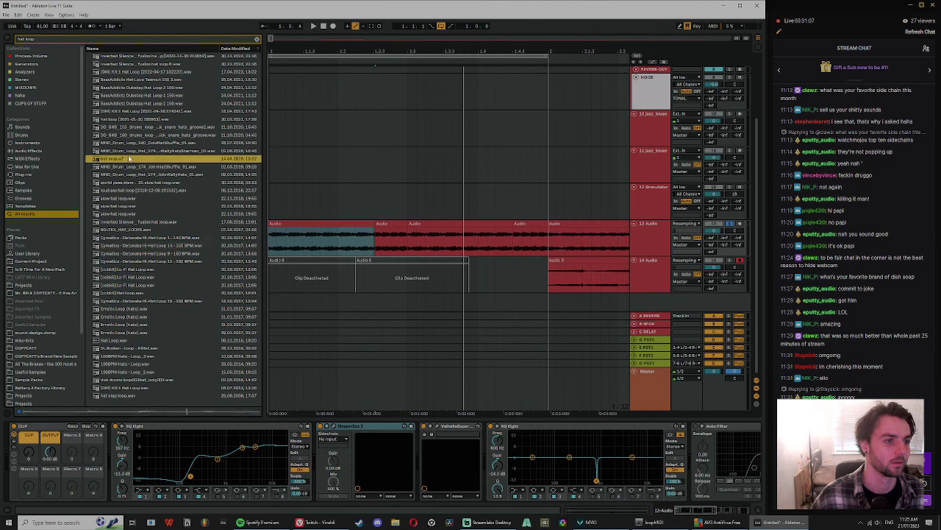
pyautogui.click(158, 120)
pyautogui.click(127, 292)
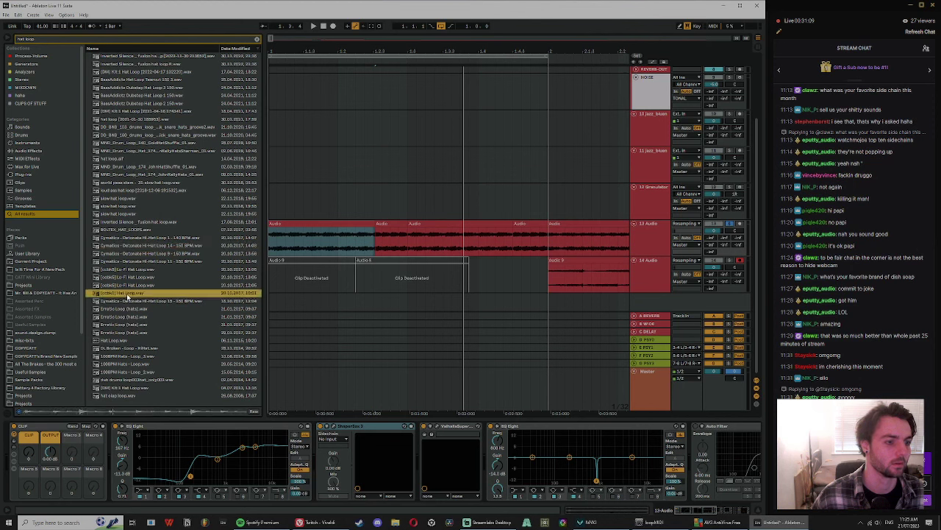
pyautogui.click(132, 340)
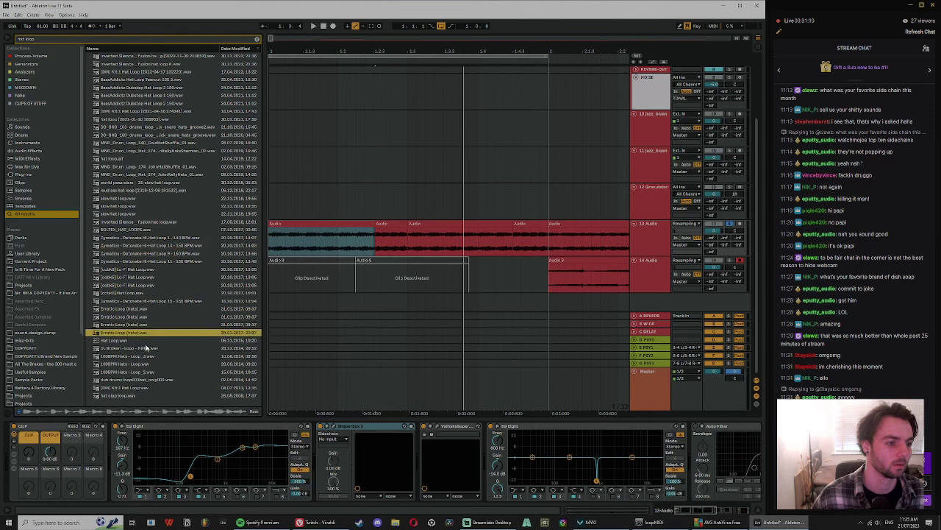
pyautogui.click(127, 379)
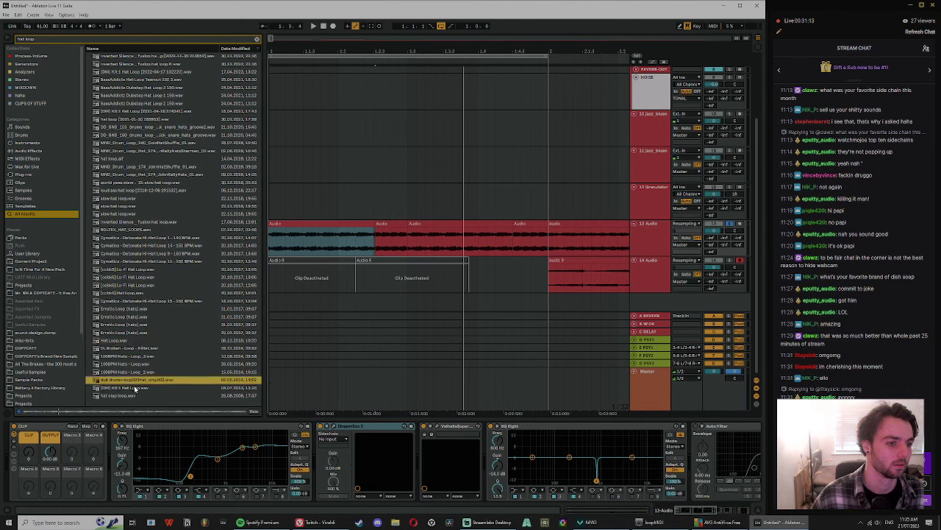
pyautogui.click(131, 397)
pyautogui.click(136, 135)
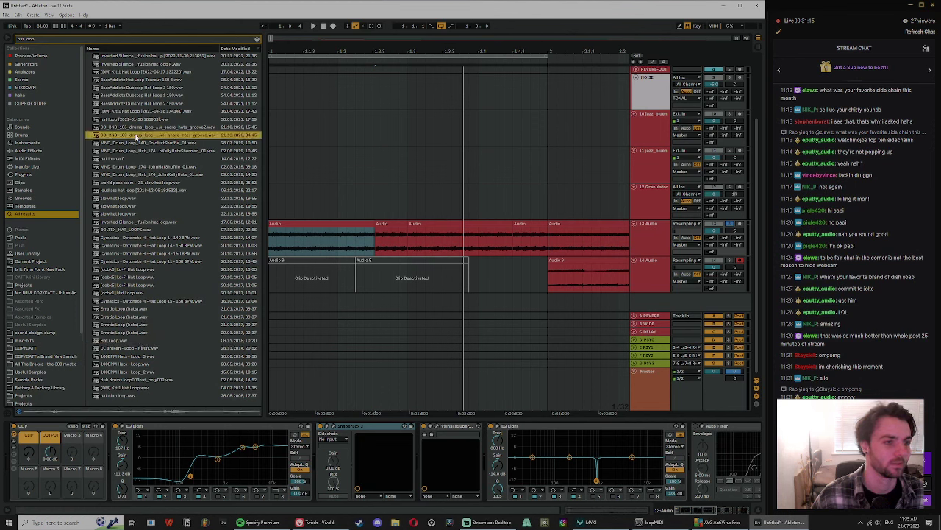
pyautogui.click(151, 111)
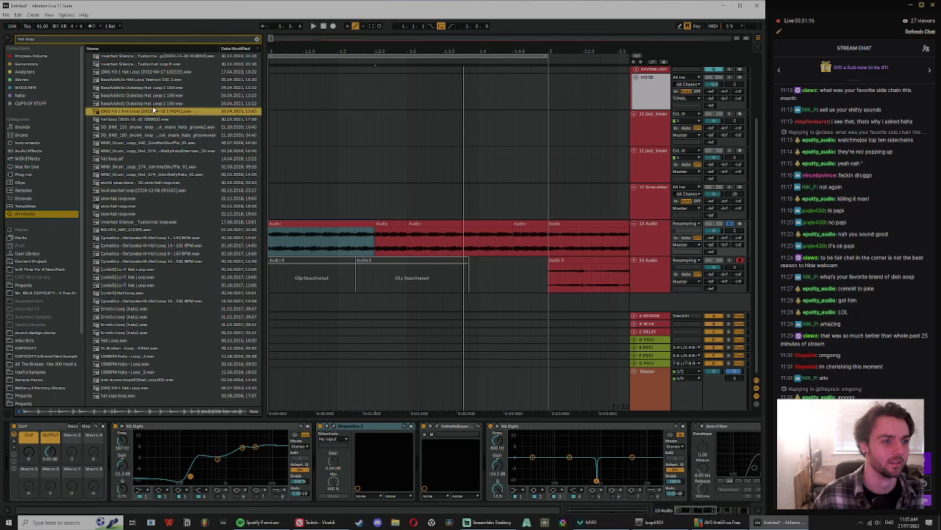
# Step: Insert a new audio track directly below 13 Audio
pyautogui.click(492, 307)
pyautogui.click(652, 234)
pyautogui.hotkey('ctrl', 't')
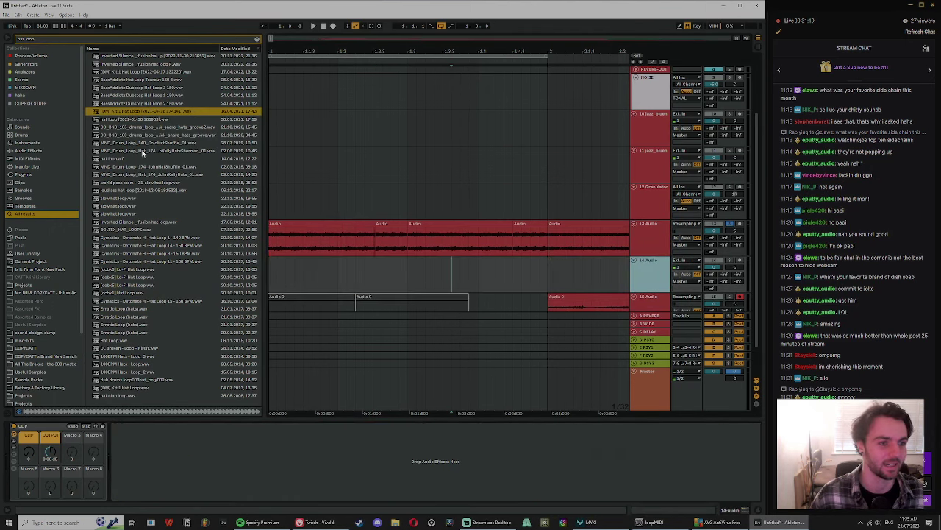
# Step: Audition the Cymatics Detonate hi-hat loops and the SOLTEK_HAT_LOOPS sample in the search results
pyautogui.click(138, 261)
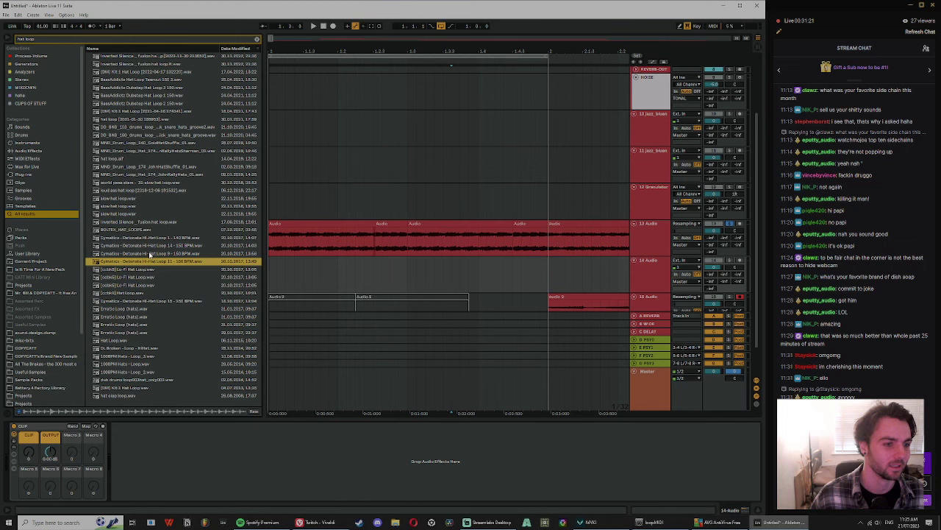
pyautogui.click(150, 253)
pyautogui.click(147, 245)
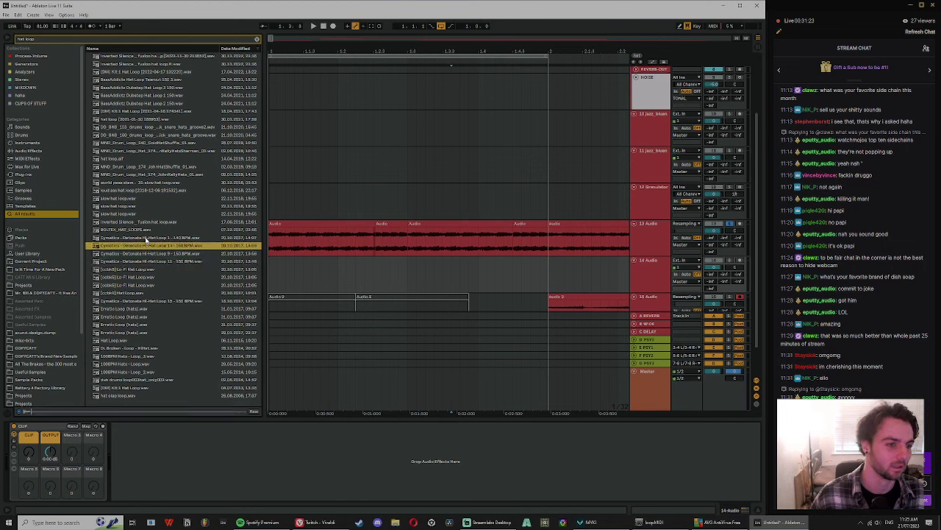
pyautogui.click(147, 238)
pyautogui.click(140, 230)
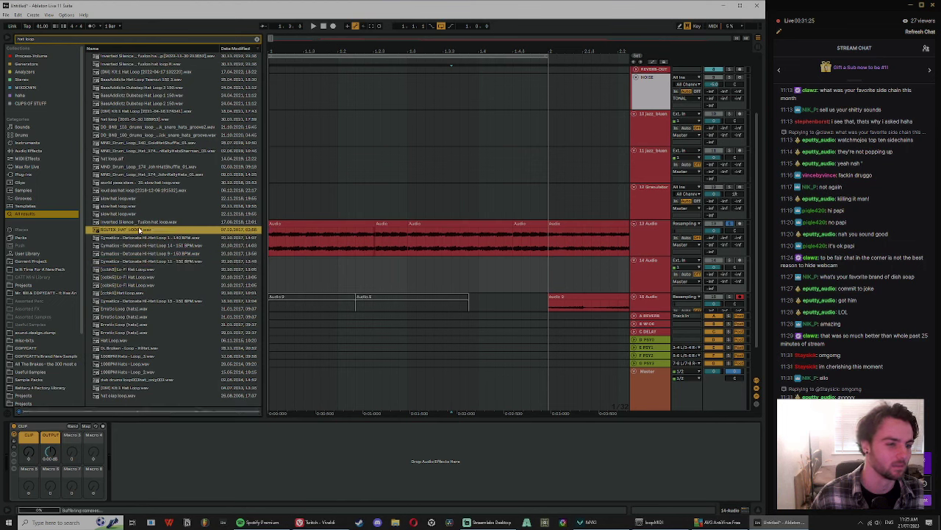
# Step: Place the "Inverted Silence_ fusion hat loop" sample at the start of the new track and solo it alongside 13 Audio
pyautogui.click(138, 222)
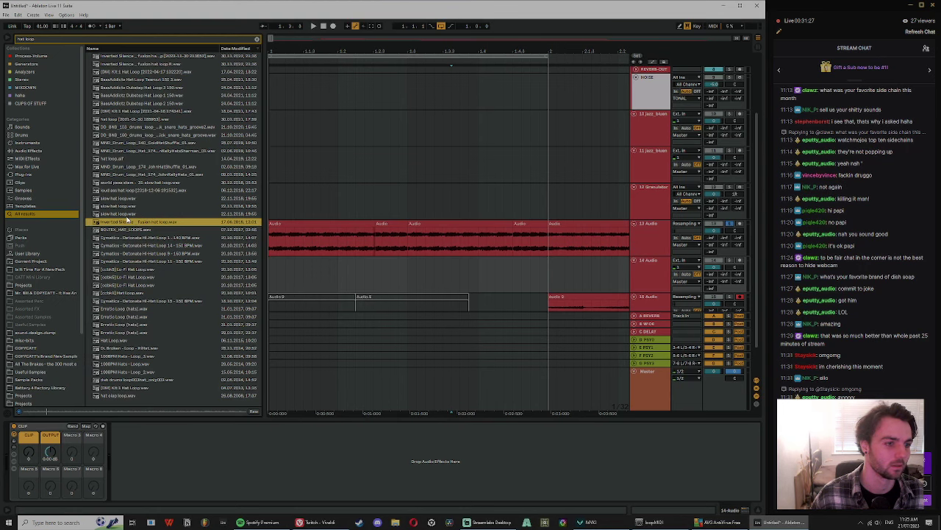
pyautogui.moveTo(306, 265)
pyautogui.mouseDown()
pyautogui.moveTo(273, 269)
pyautogui.moveTo(295, 262)
pyautogui.mouseUp()
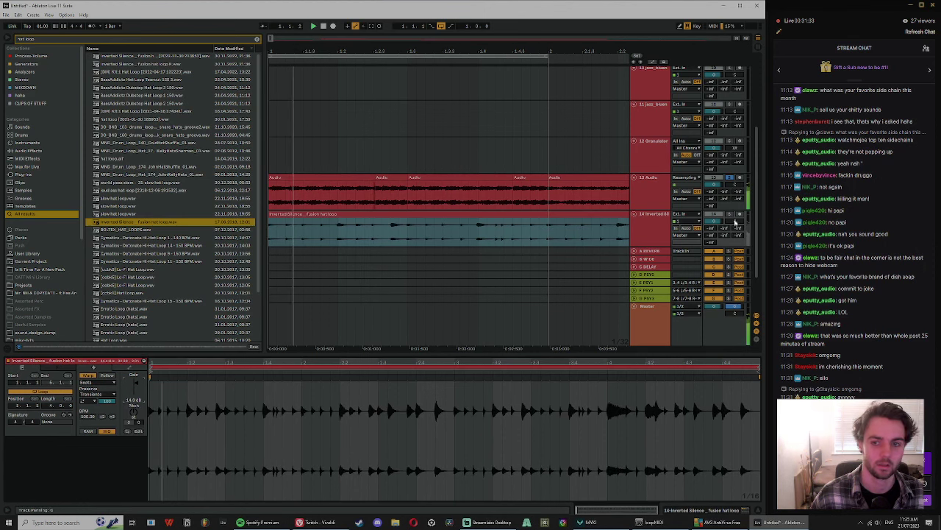
pyautogui.click(644, 222)
pyautogui.click(411, 238)
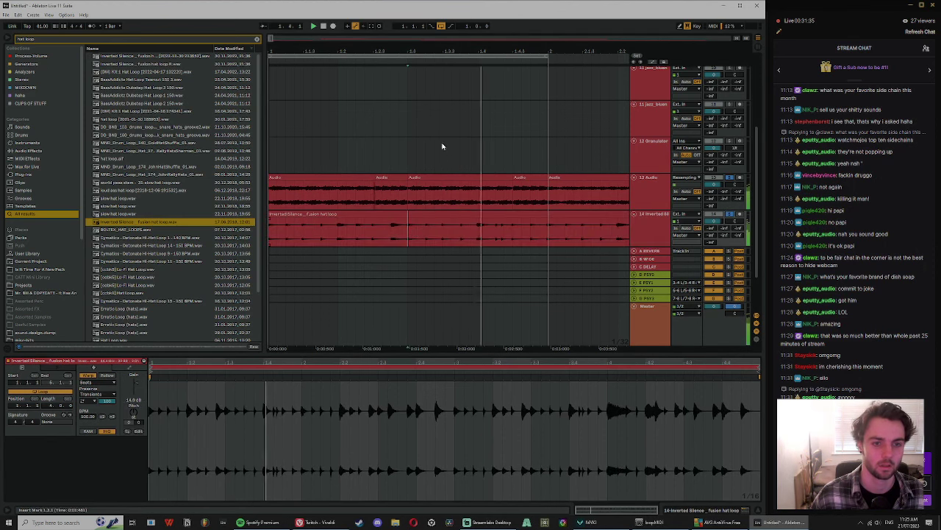
# Step: Consolidate the first four bars of the hat loop into one clip
pyautogui.click(370, 213)
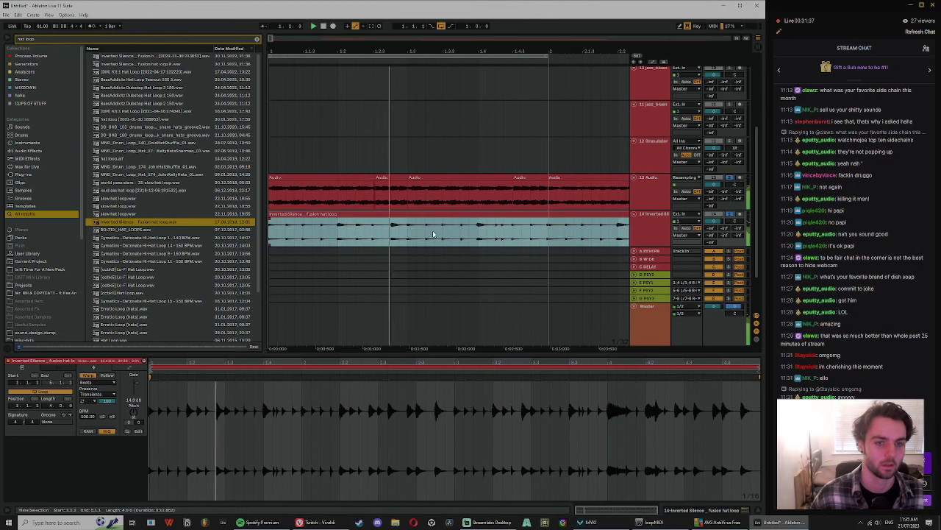
pyautogui.hotkey('ctrl', 'j')
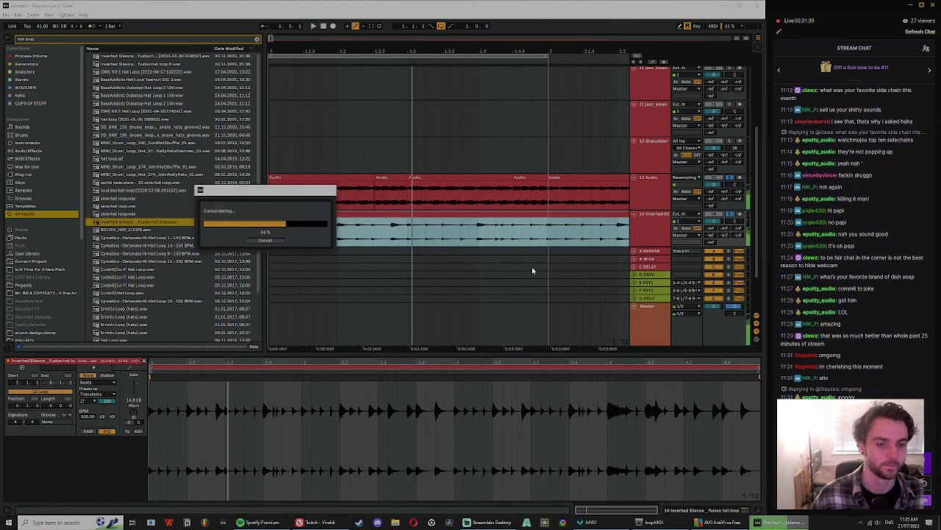
pyautogui.click(542, 239)
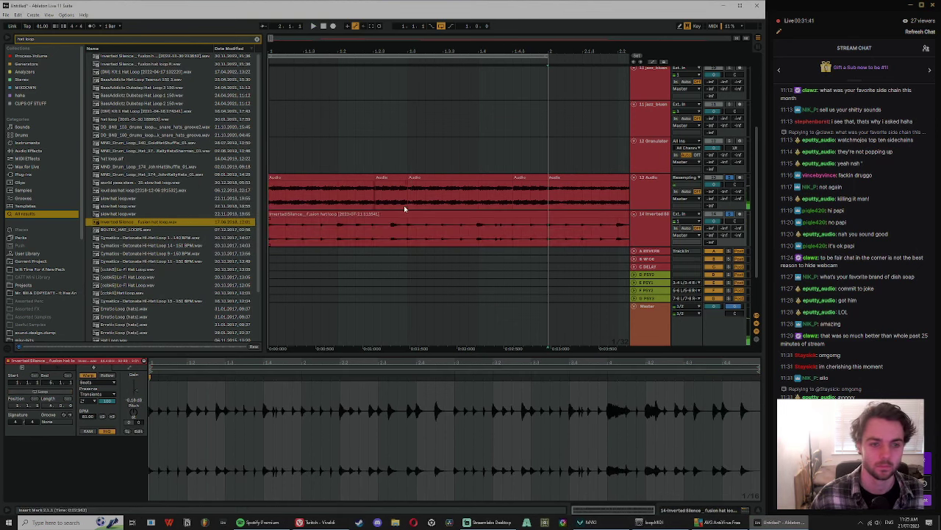
# Step: Split out the short hat hit at beat 1.2 of the hat loop and move it one short slice earlier
pyautogui.click(347, 210)
pyautogui.click(348, 214)
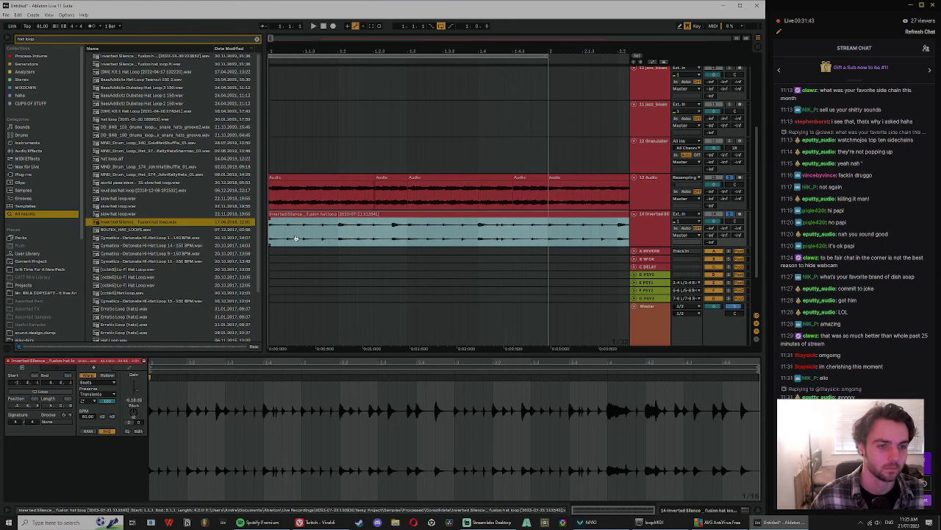
pyautogui.press('space')
pyautogui.click(341, 234)
pyautogui.hotkey('ctrl', 'e')
pyautogui.click(355, 230)
pyautogui.press('space')
pyautogui.hotkey('ctrl', 'e')
pyautogui.click(345, 212)
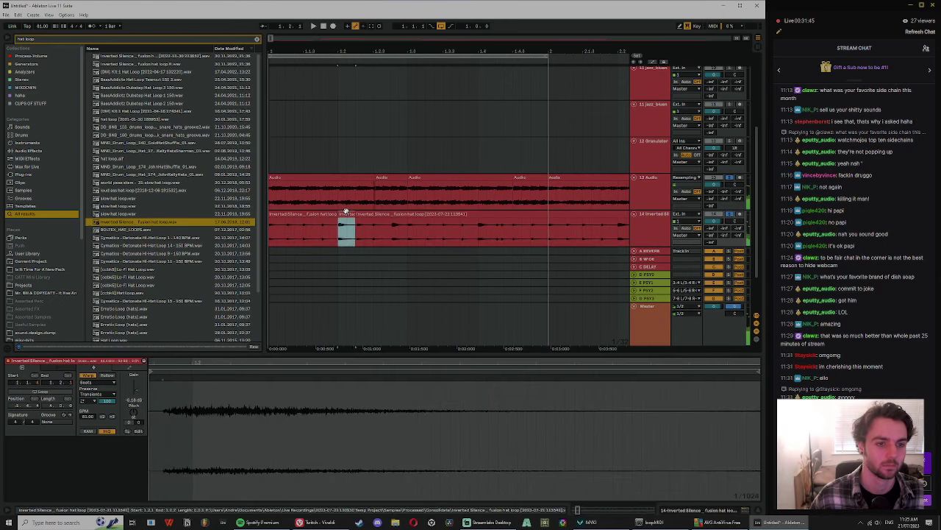
pyautogui.moveTo(345, 212); pyautogui.dragTo(326, 217)
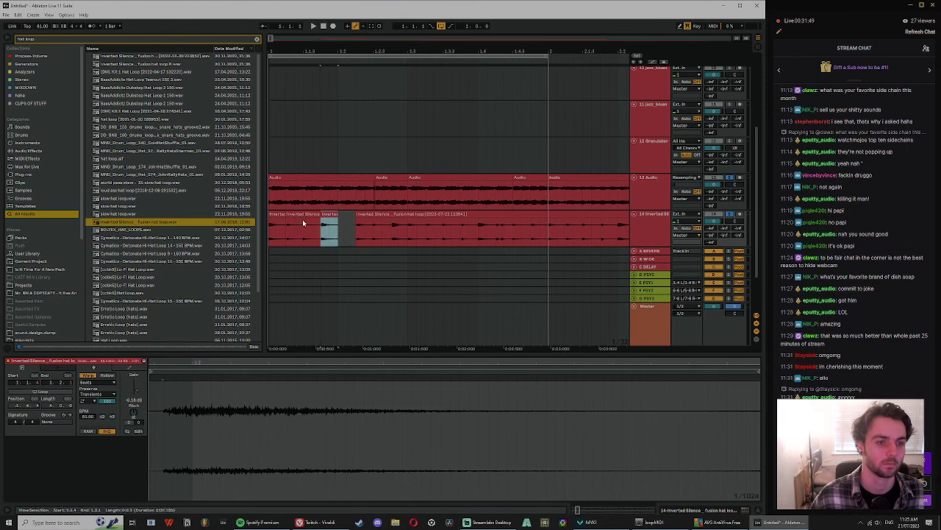
# Step: Duplicate the rearranged hat slices three times to fill the rest of bar 1 and play them back
pyautogui.keyDown('shift'); pyautogui.click(305, 221); pyautogui.keyUp('shift')
pyautogui.hotkey('ctrl', 'd')
pyautogui.hotkey('ctrl', 'd')
pyautogui.hotkey('ctrl', 'd')
pyautogui.press('space')
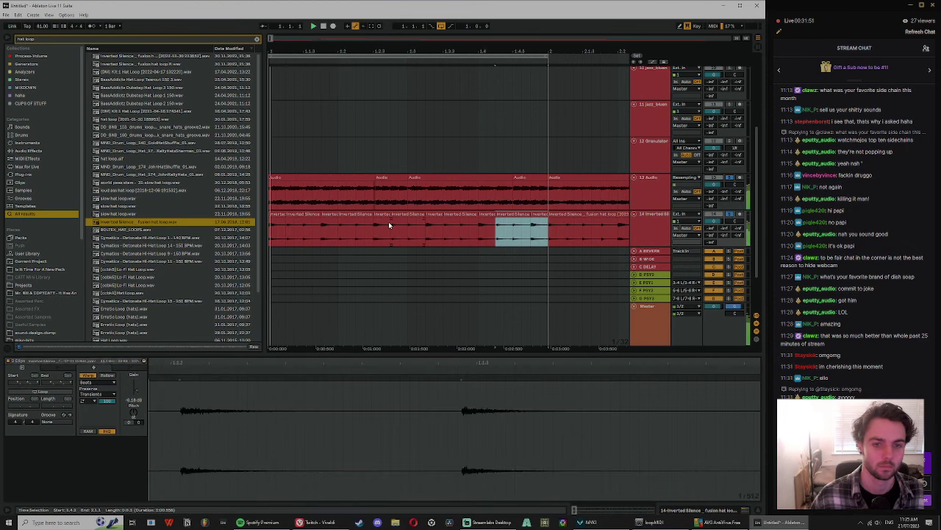
# Step: Extend the last longer hat slice over the final short one up to bar 2 and select all slices of bar 1
pyautogui.click(296, 219)
pyautogui.click(331, 214)
pyautogui.click(353, 214)
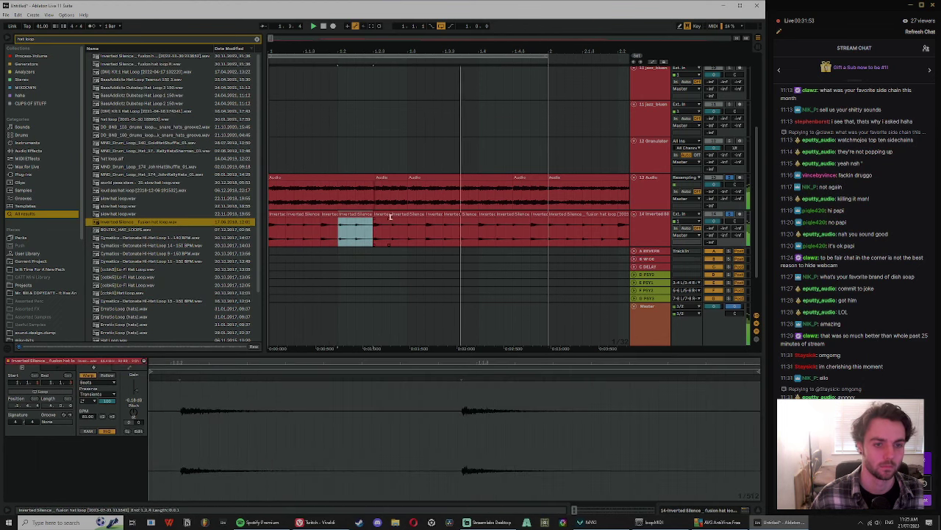
pyautogui.click(539, 214)
pyautogui.moveTo(530, 214); pyautogui.dragTo(548, 216)
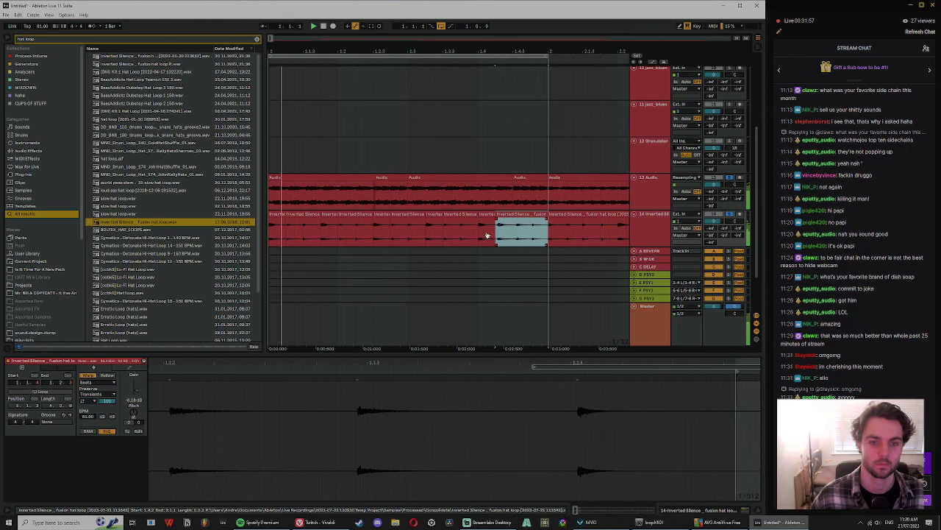
pyautogui.keyDown('shift'); pyautogui.click(274, 214); pyautogui.keyUp('shift')
# Step: Duplicate the ShaperBox 2 device in the 13 Audio device chain
pyautogui.click(655, 189)
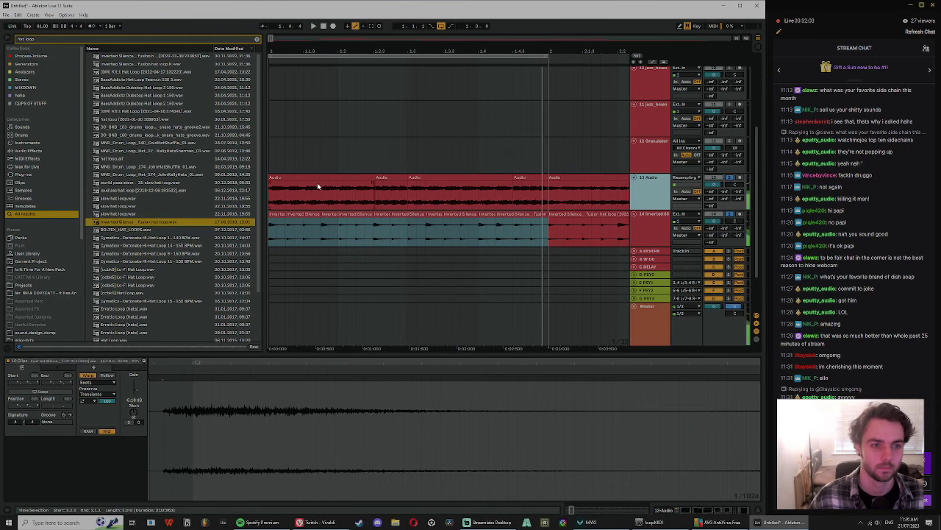
pyautogui.press('space')
pyautogui.click(313, 177)
pyautogui.doubleClick(649, 200)
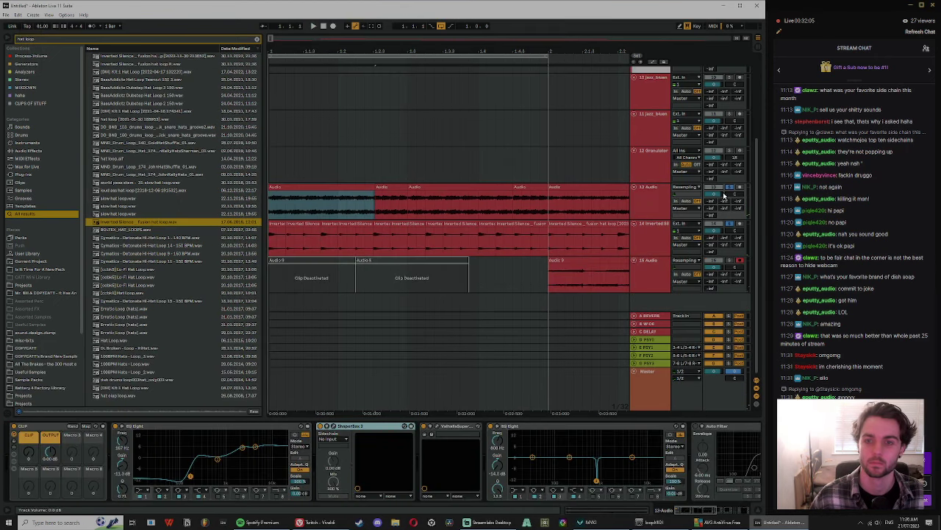
pyautogui.hotkey('ctrl', 'd')
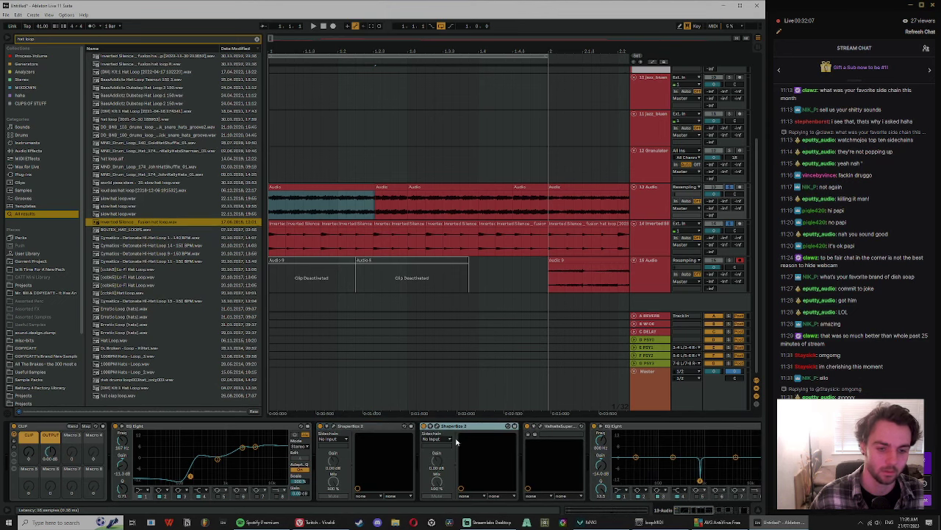
# Step: Open the second ShaperBox 2 and set its volume LFO length to 1/16
pyautogui.click(437, 426)
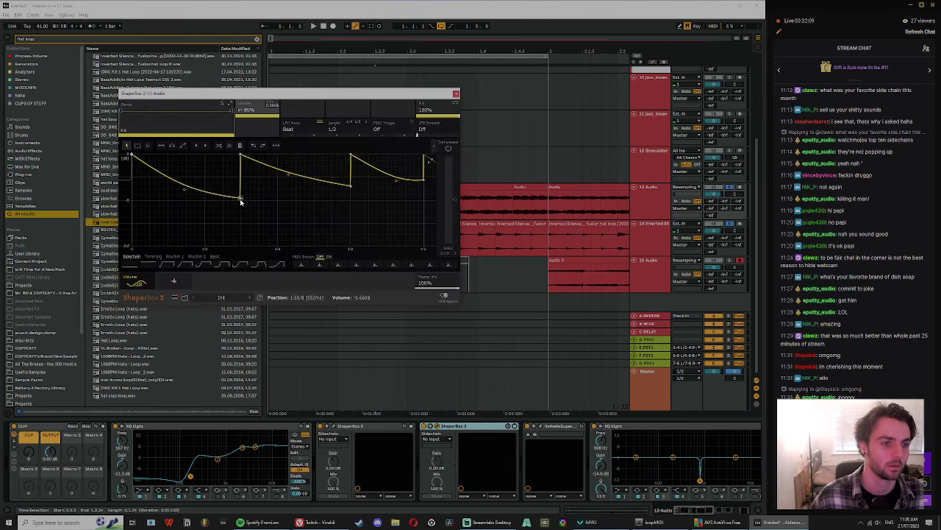
pyautogui.click(333, 129)
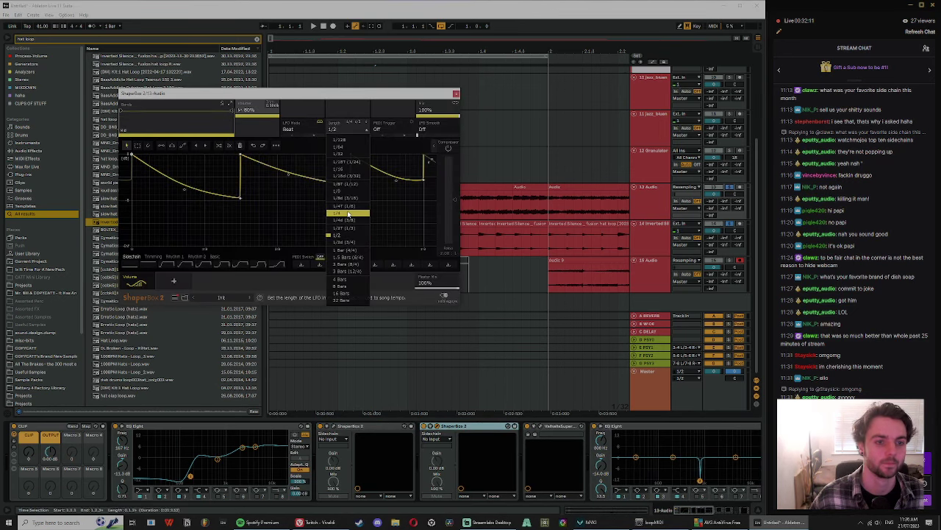
pyautogui.click(348, 214)
pyautogui.click(333, 130)
pyautogui.click(342, 170)
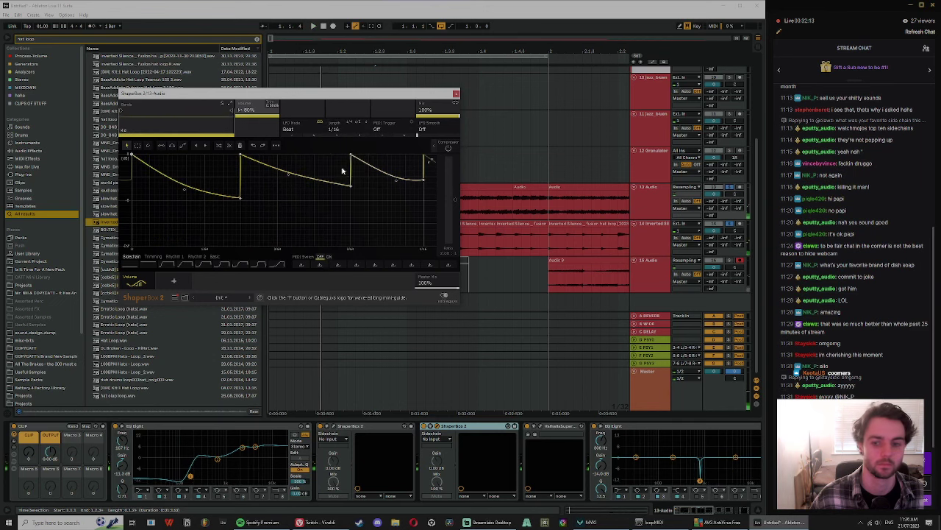
pyautogui.press('space')
# Step: Replace the volume ramps with a basic shape and reshape it to curve down to silence and jump back up at the end
pyautogui.moveTo(239, 199); pyautogui.dragTo(240, 243)
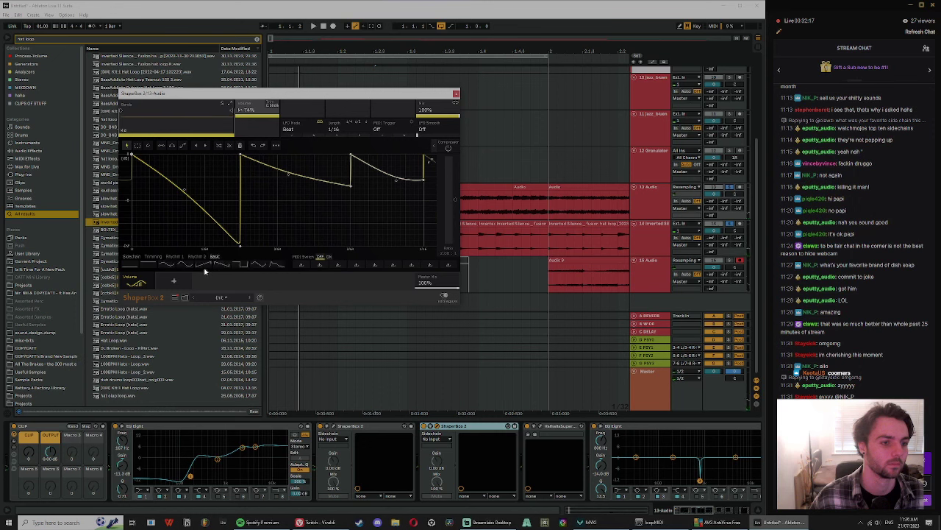
pyautogui.click(205, 271)
pyautogui.moveTo(245, 198); pyautogui.dragTo(211, 166)
pyautogui.moveTo(290, 245); pyautogui.dragTo(322, 222)
pyautogui.moveTo(423, 213); pyautogui.dragTo(423, 159)
pyautogui.moveTo(322, 222); pyautogui.dragTo(423, 246)
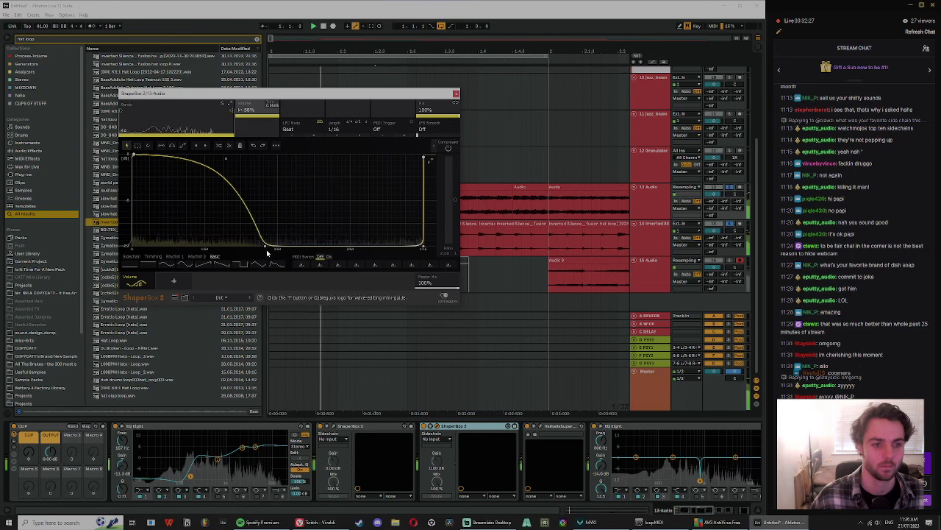
# Step: Raise the curve's low point to about -8.75 dB at mid-cycle and shape a gradual rise into the final peak
pyautogui.moveTo(267, 252); pyautogui.dragTo(273, 230)
pyautogui.moveTo(424, 244); pyautogui.dragTo(405, 220)
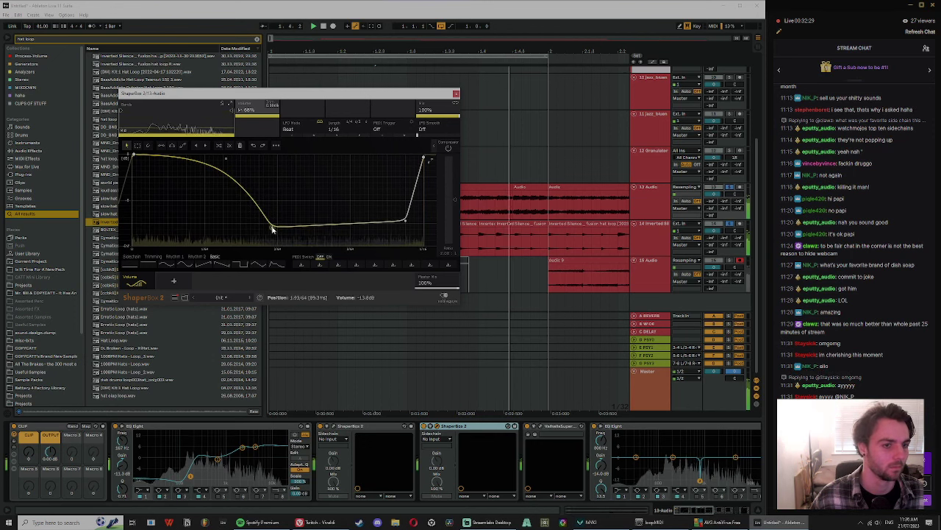
pyautogui.moveTo(272, 227); pyautogui.dragTo(278, 227)
pyautogui.moveTo(404, 226); pyautogui.dragTo(406, 203)
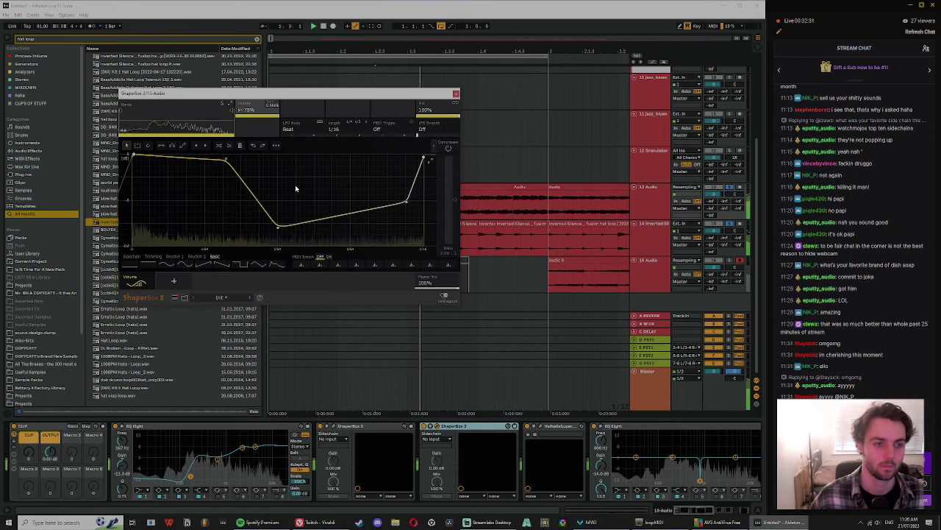
pyautogui.click(225, 161)
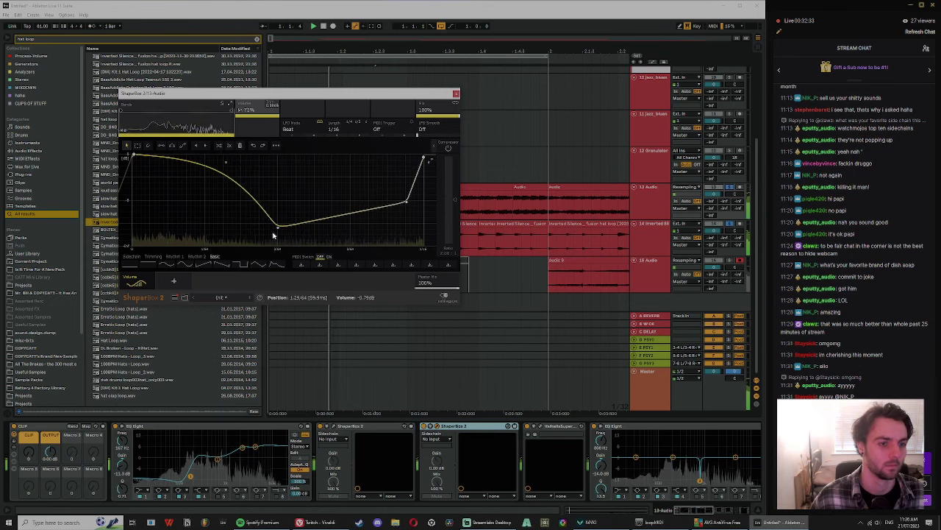
pyautogui.moveTo(277, 227); pyautogui.dragTo(278, 210)
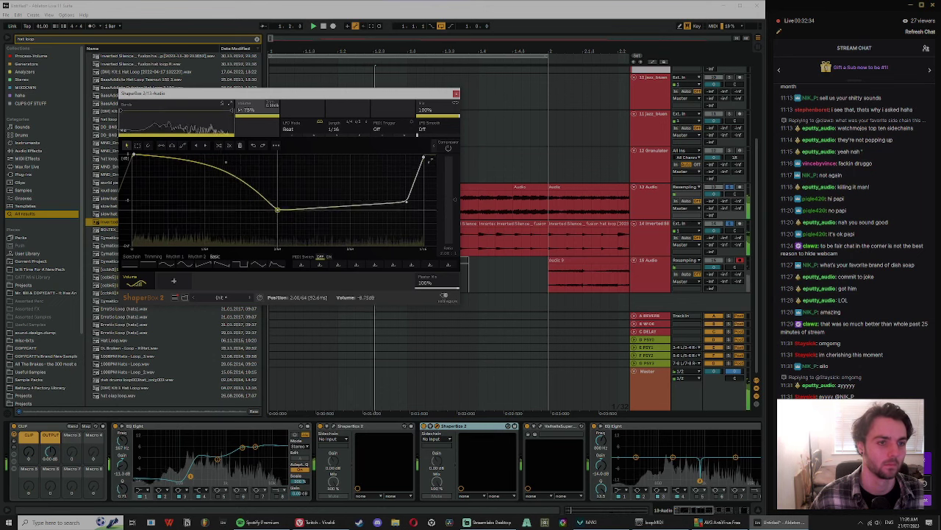
# Step: Close ShaperBox, stop playback and narrow the browser to widen the arrangement
pyautogui.click(456, 93)
pyautogui.click(646, 189)
pyautogui.press('space')
pyautogui.moveTo(314, 57); pyautogui.dragTo(309, 64)
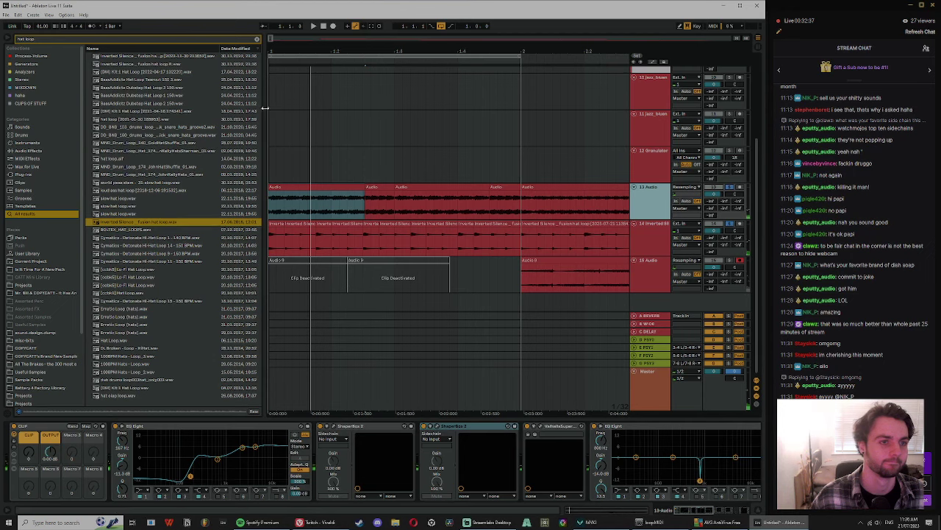
pyautogui.moveTo(264, 108); pyautogui.dragTo(212, 108)
# Step: Consolidate all hat slices in bar 1 of the hat loop track into one clip
pyautogui.click(637, 235)
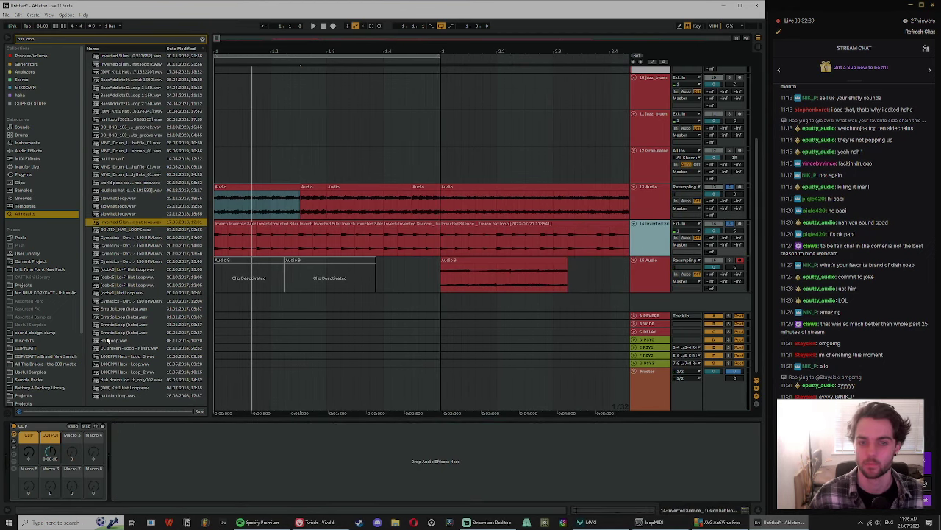
pyautogui.click(283, 224)
pyautogui.click(433, 222)
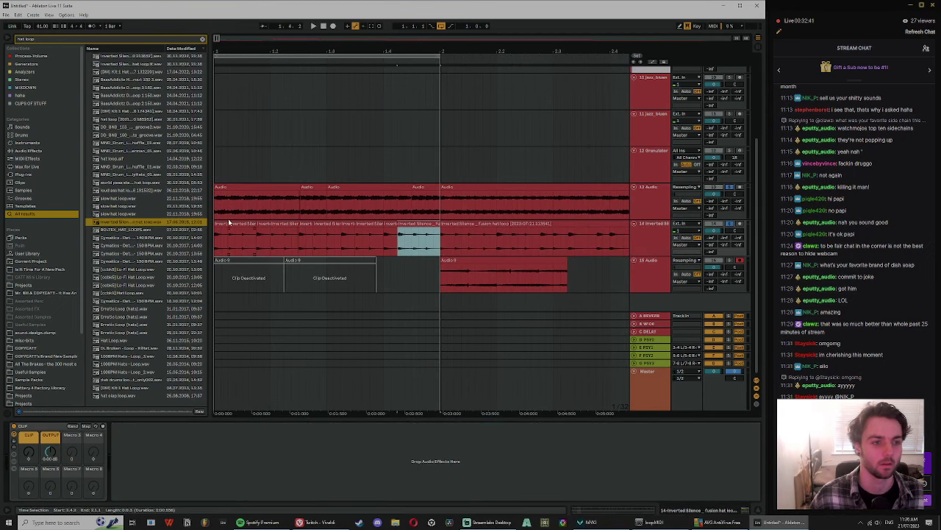
pyautogui.keyDown('shift'); pyautogui.click(222, 224); pyautogui.keyUp('shift')
pyautogui.hotkey('ctrl', 'j')
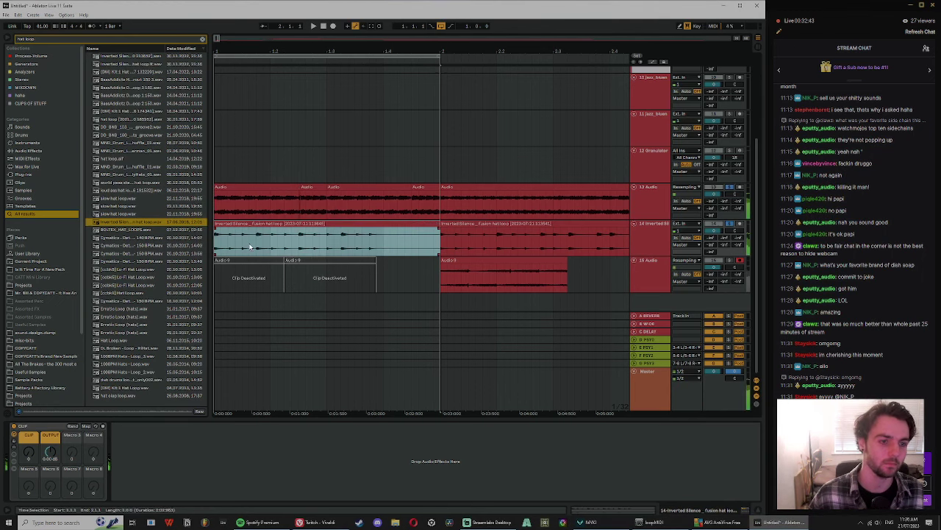
# Step: Show the track delays and set both the hat loop track and 13 Audio to a 32 ms delay during playback
pyautogui.click(756, 405)
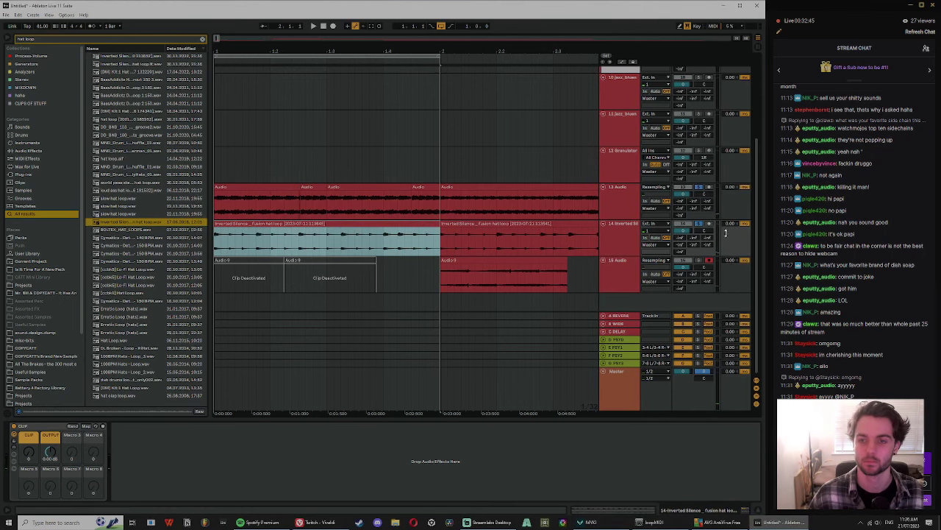
pyautogui.moveTo(728, 231); pyautogui.dragTo(729, 223)
pyautogui.press('space')
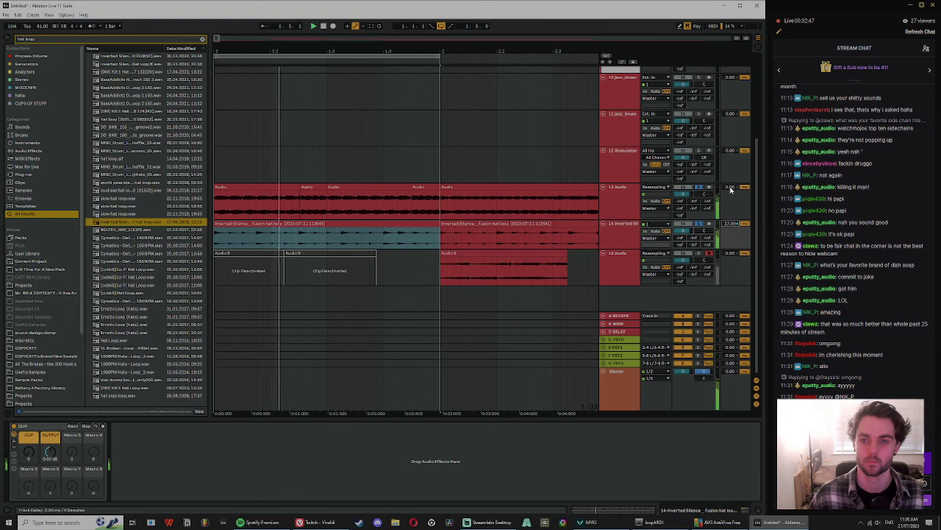
pyautogui.moveTo(730, 186); pyautogui.dragTo(729, 186)
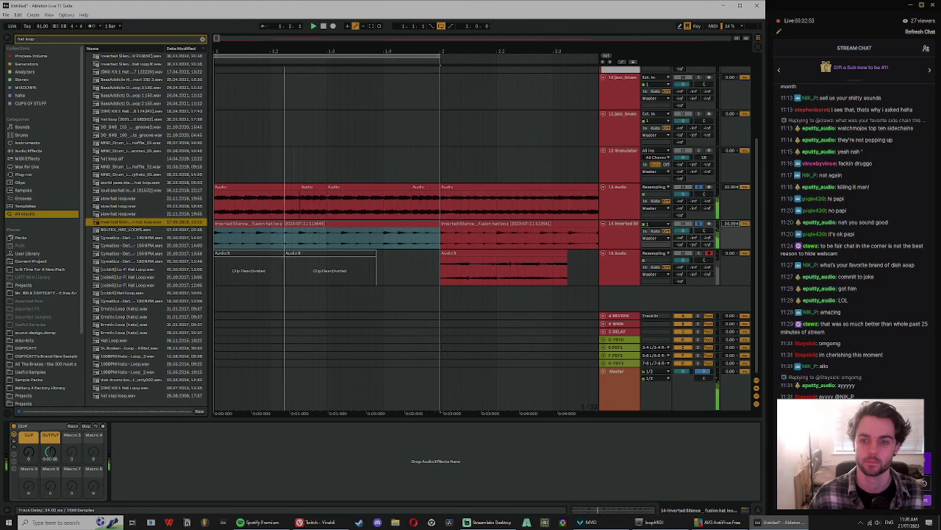
pyautogui.moveTo(729, 223); pyautogui.dragTo(730, 222)
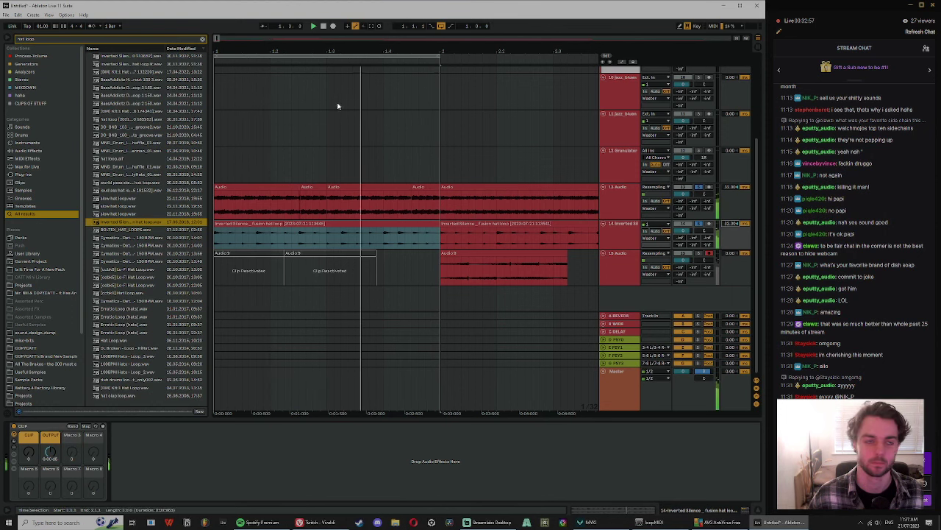
# Step: Duplicate the time of bar 1 from its 13 Audio slices and extend the first copied slice across most of bar 2
pyautogui.scroll(2, 563, 193)
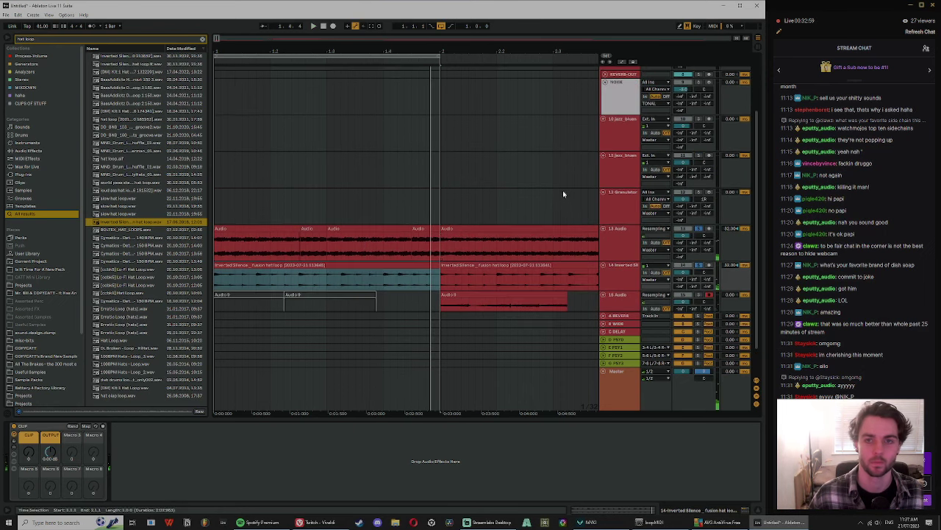
pyautogui.click(620, 211)
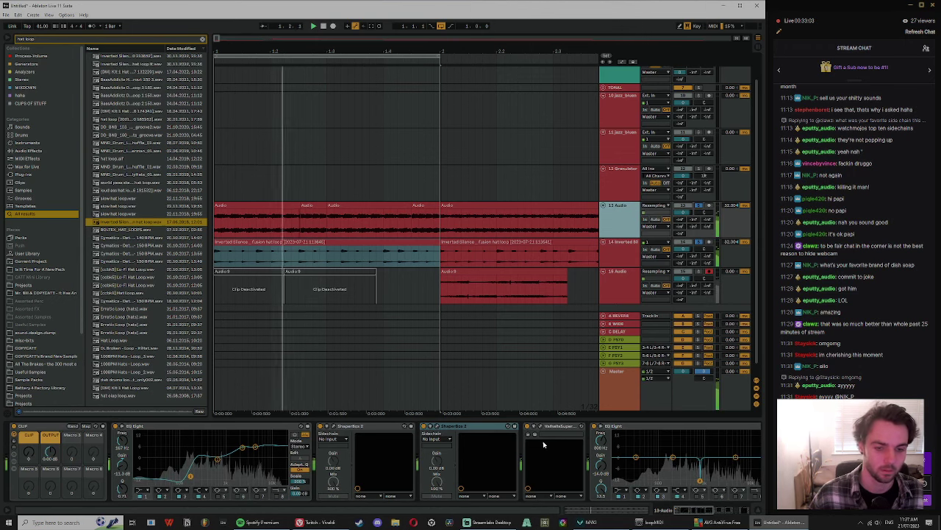
pyautogui.click(256, 205)
pyautogui.keyDown('shift'); pyautogui.click(420, 206); pyautogui.keyUp('shift')
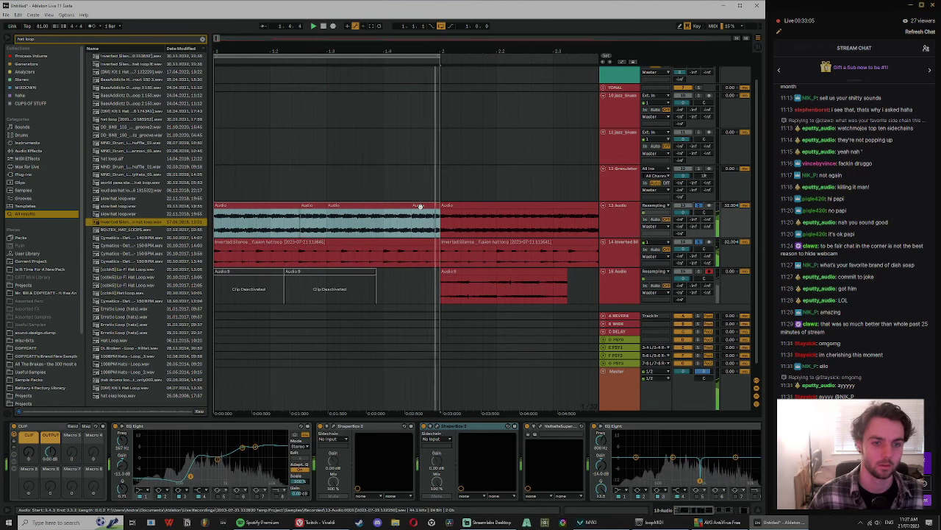
pyautogui.hotkey('ctrl', 'shift', 'd')
pyautogui.moveTo(379, 206); pyautogui.dragTo(493, 215)
pyautogui.press('space')
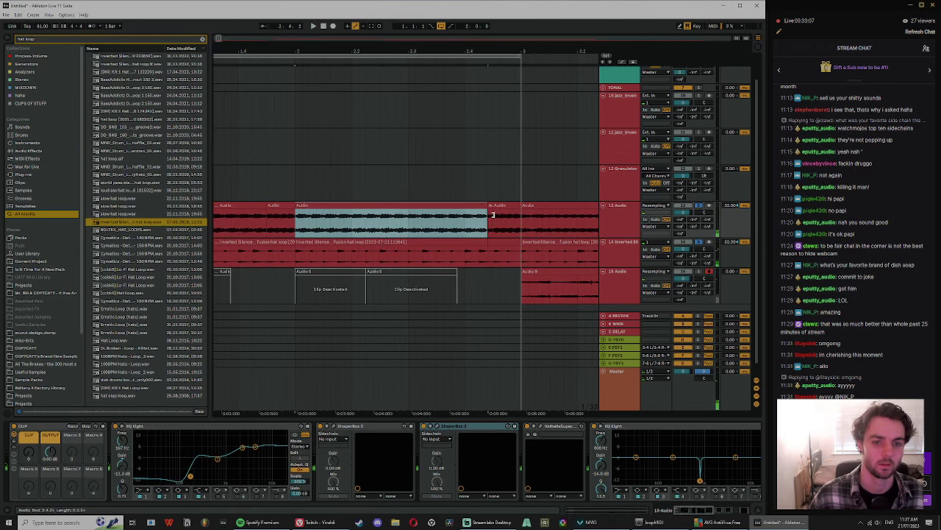
pyautogui.press('space')
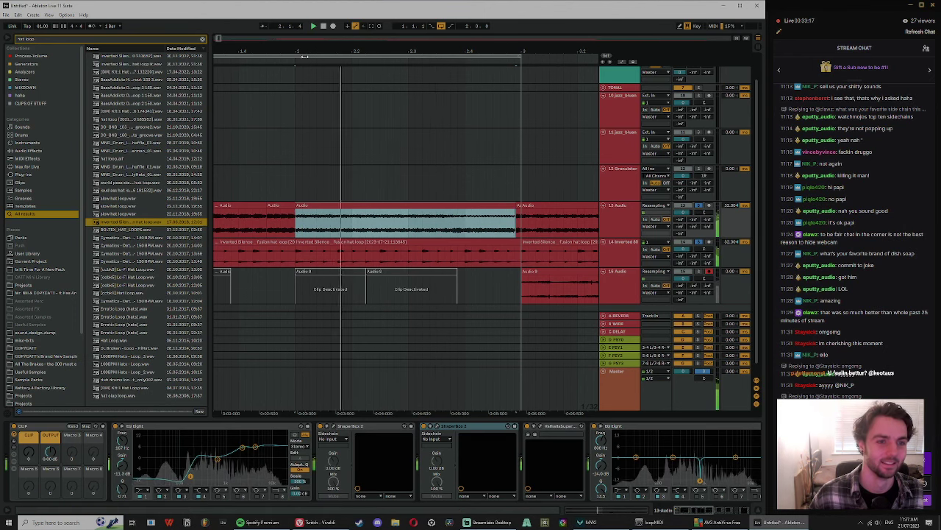
# Step: Split the long 13 Audio clip in bar 2 to leave a three-sixteenth-note slice at the bar's start
pyautogui.moveTo(298, 50); pyautogui.dragTo(297, 63)
pyautogui.click(368, 233)
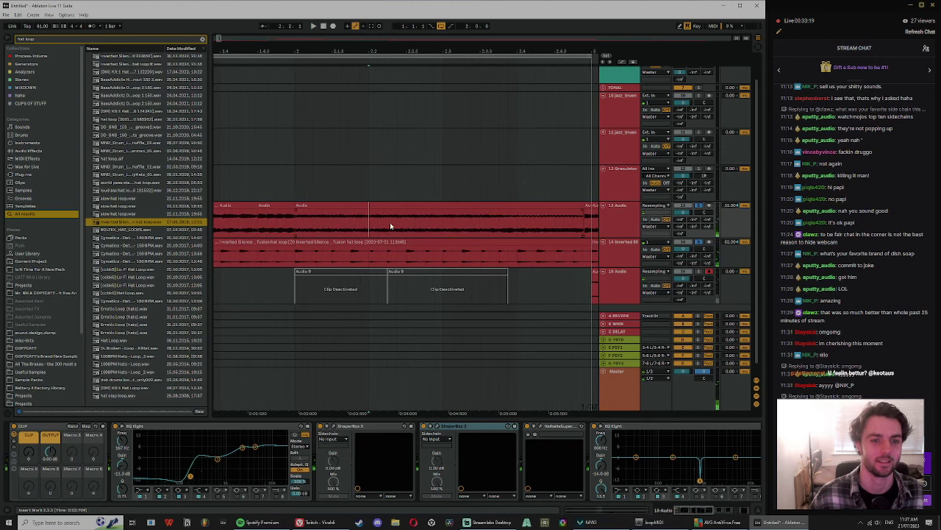
pyautogui.hotkey('ctrl', 'e')
pyautogui.press('space')
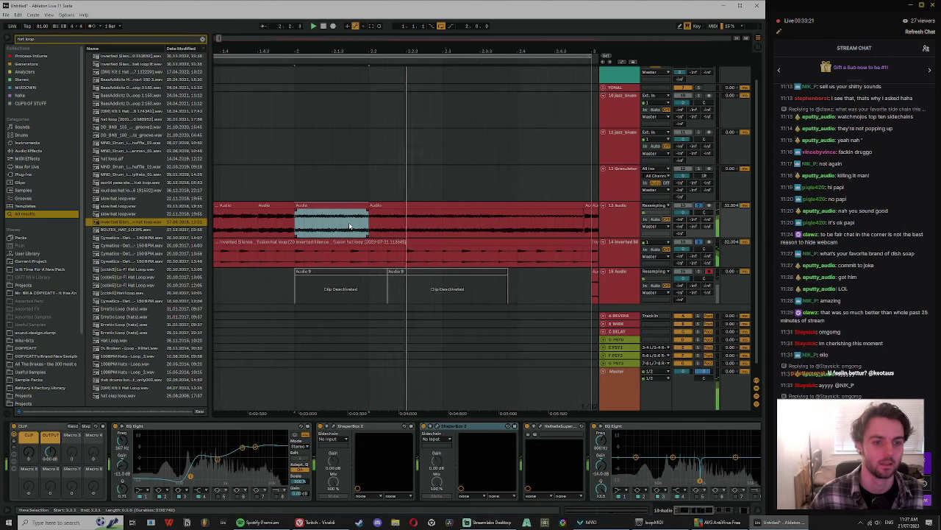
pyautogui.click(351, 216)
pyautogui.hotkey('ctrl', 'e')
# Step: Duplicate the three-sixteenth-note slice twice and extend the last copy to the end of bar 2
pyautogui.click(349, 210)
pyautogui.hotkey('ctrl', 'd')
pyautogui.hotkey('ctrl', 'd')
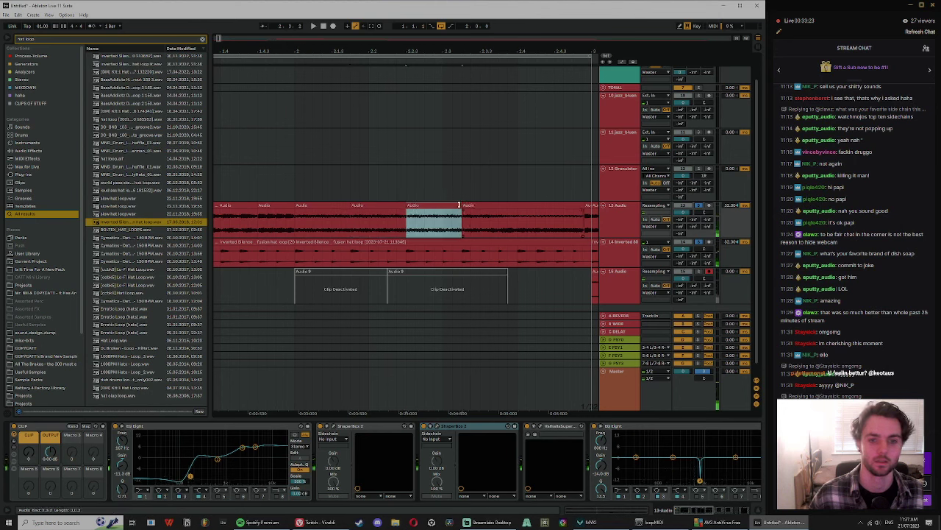
pyautogui.moveTo(461, 209); pyautogui.dragTo(593, 210)
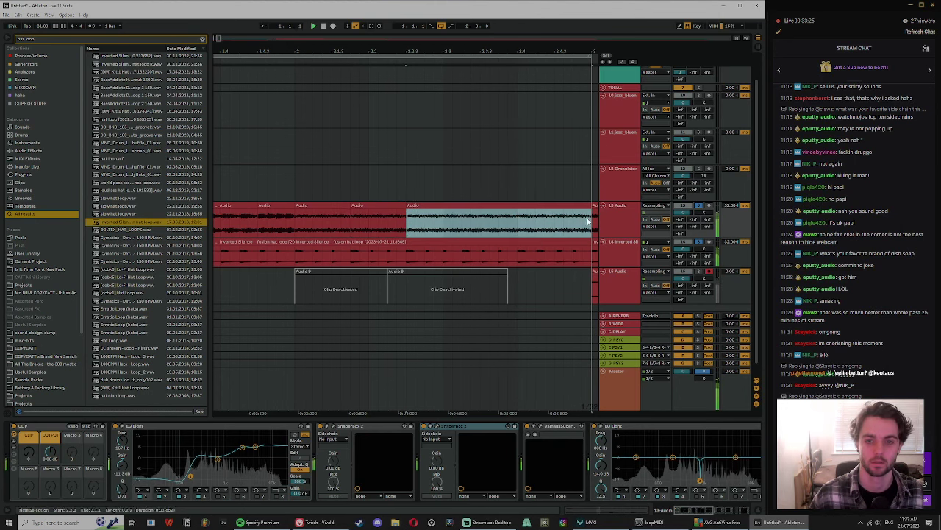
# Step: Split the extended 13 Audio clip at 2.4 and open the final slice in the clip view
pyautogui.click(518, 224)
pyautogui.hotkey('ctrl', 'e')
pyautogui.click(557, 225)
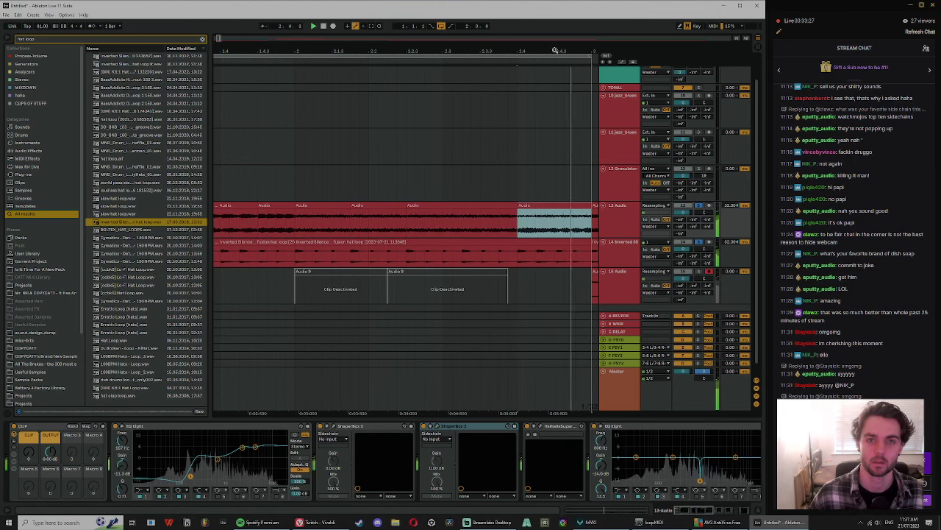
pyautogui.moveTo(555, 50); pyautogui.dragTo(498, 50)
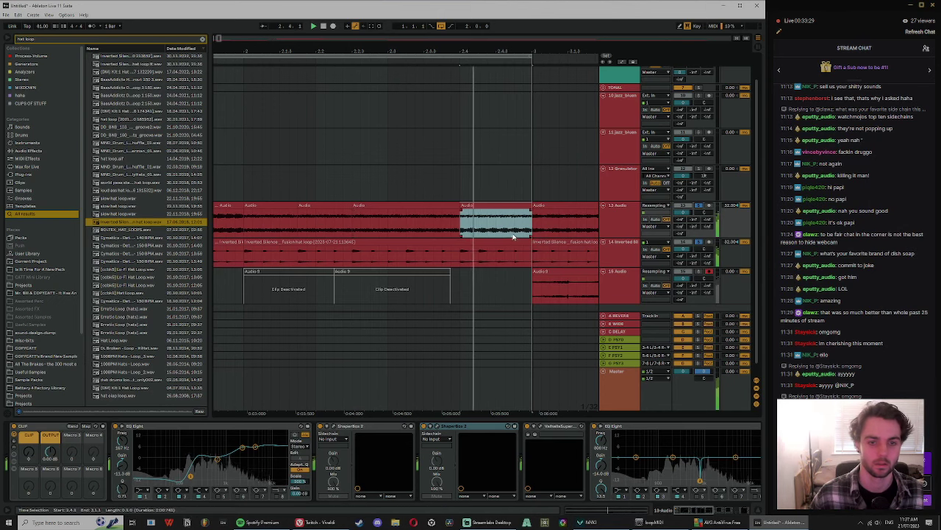
pyautogui.doubleClick(506, 206)
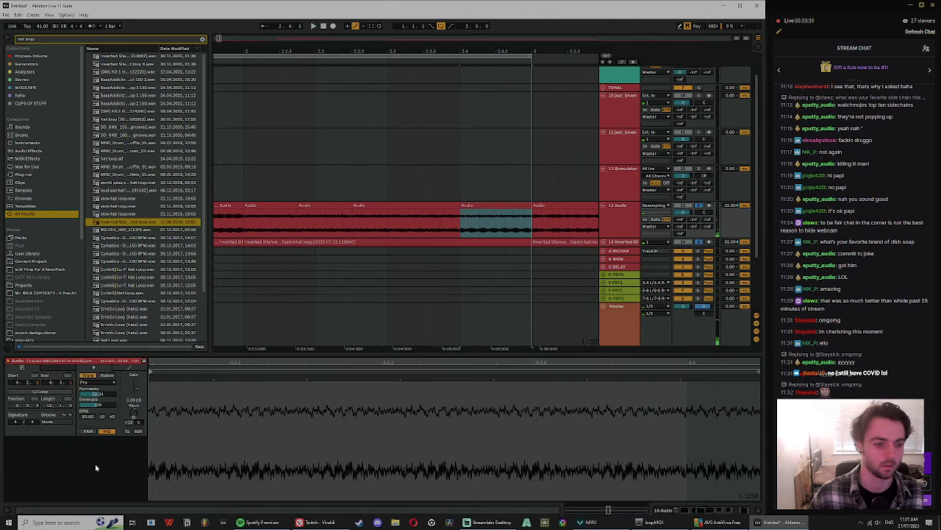
# Step: Start the final bar 2 slice a sixteenth note earlier and extend its end to 3.1.1
pyautogui.click(473, 206)
pyautogui.click(433, 206)
pyautogui.moveTo(432, 51); pyautogui.dragTo(469, 50)
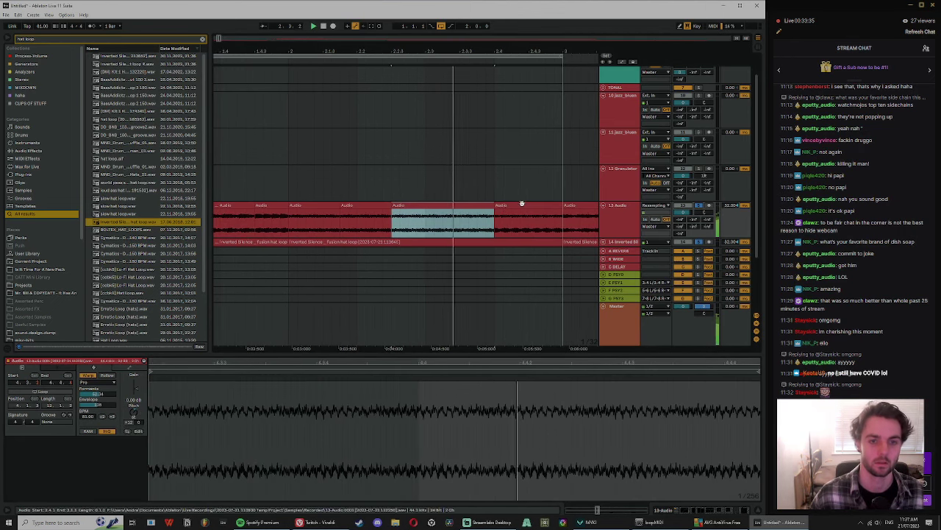
pyautogui.press('space')
pyautogui.moveTo(521, 205); pyautogui.dragTo(566, 200)
pyautogui.press('space')
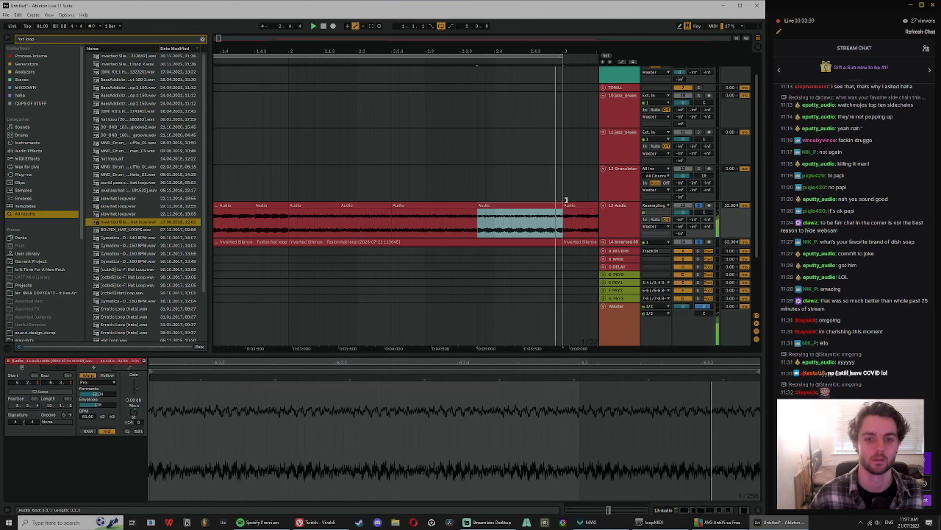
# Step: Split the final bar 2 slice at 2.4.3 and slip the audio inside the last piece to another part of the recording
pyautogui.click(526, 220)
pyautogui.hotkey('ctrl', 'e')
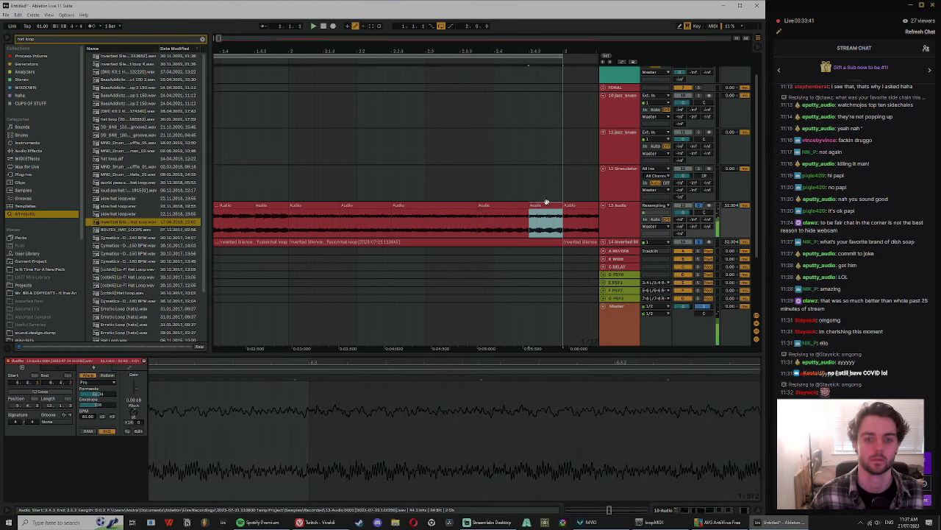
pyautogui.moveTo(550, 229); pyautogui.dragTo(447, 256)
pyautogui.moveTo(556, 235); pyautogui.dragTo(527, 235)
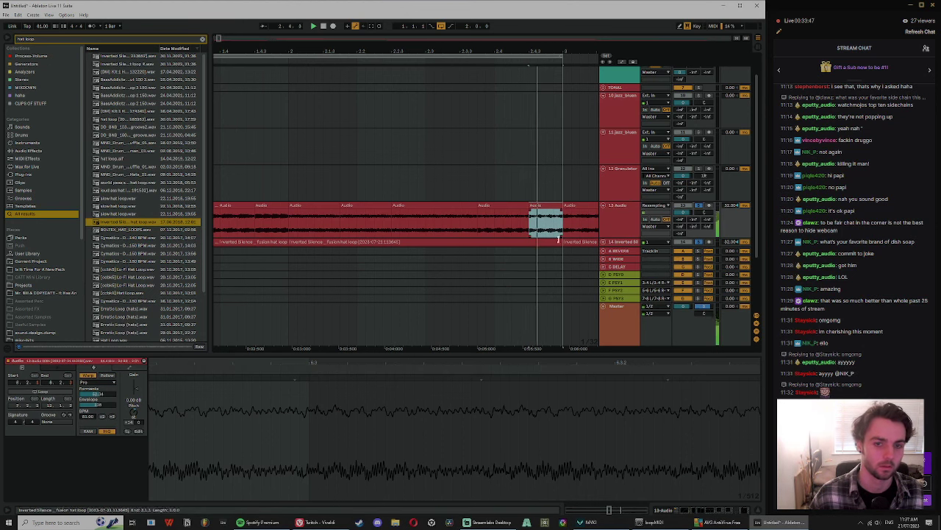
# Step: Audition the first two bars, then loop bar 2 around its 13 Audio slices and play it
pyautogui.moveTo(536, 36); pyautogui.dragTo(495, 54)
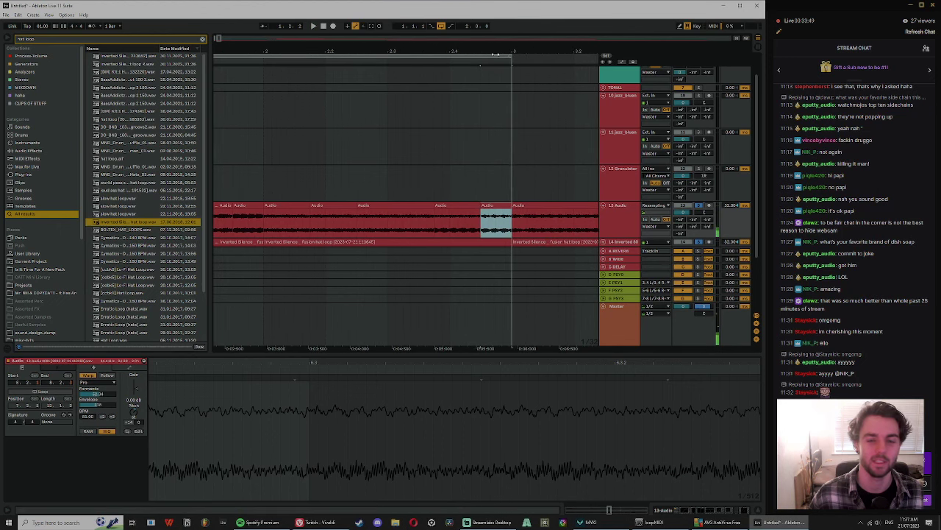
pyautogui.moveTo(322, 49); pyautogui.dragTo(409, 95)
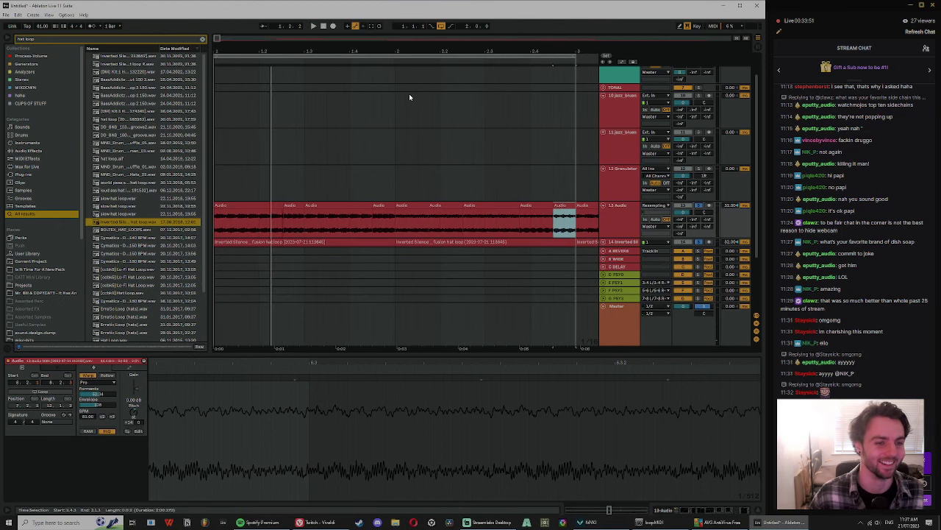
pyautogui.click(246, 206)
pyautogui.press('space')
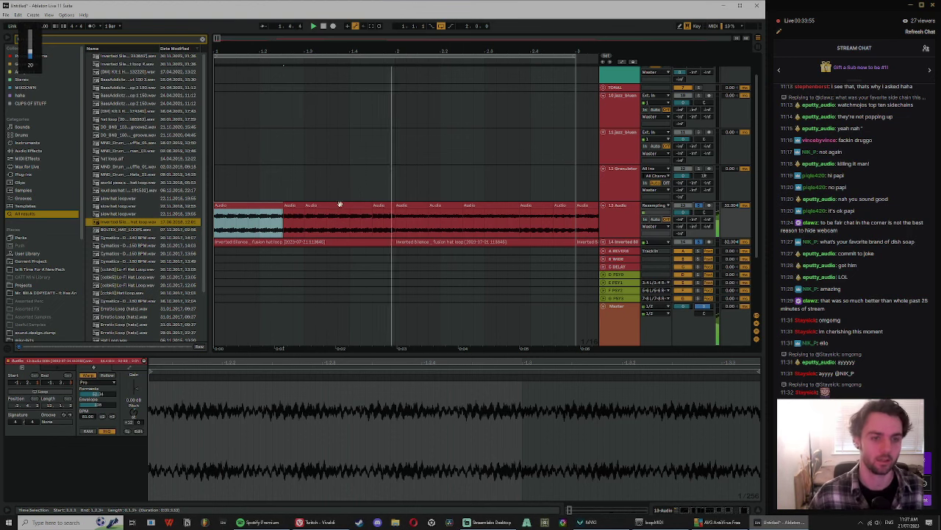
pyautogui.click(374, 201)
pyautogui.moveTo(409, 206); pyautogui.dragTo(575, 210)
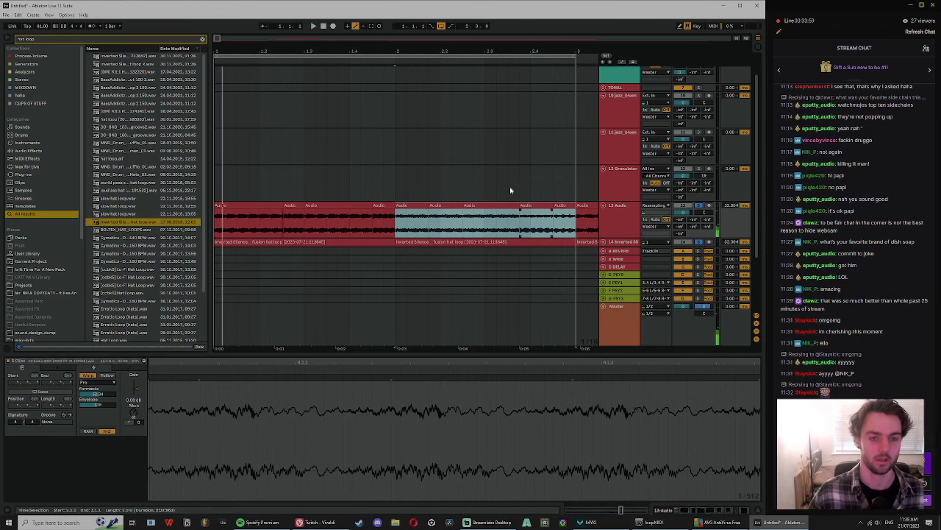
pyautogui.press('space')
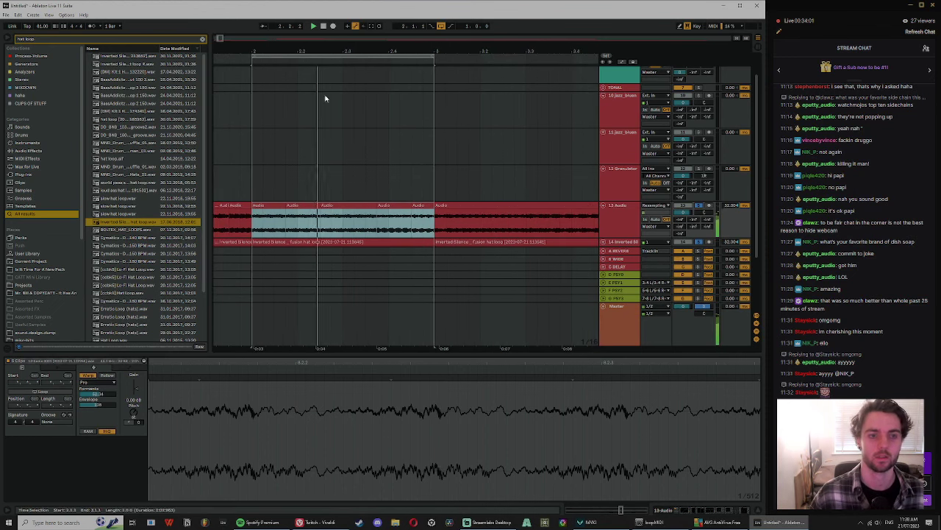
# Step: Duplicate the time of bar 2 from all its 13 Audio slices into bar 3 and stop playback
pyautogui.click(412, 193)
pyautogui.click(388, 206)
pyautogui.click(419, 205)
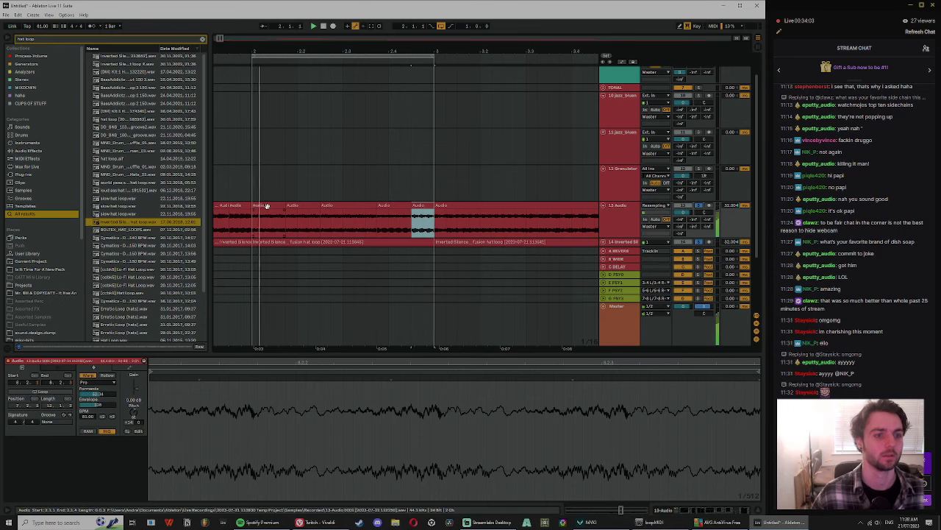
pyautogui.keyDown('shift'); pyautogui.click(268, 206); pyautogui.keyUp('shift')
pyautogui.hotkey('ctrl', 'shift', 'd')
pyautogui.click(344, 206)
pyautogui.scroll(-2, 393, 189)
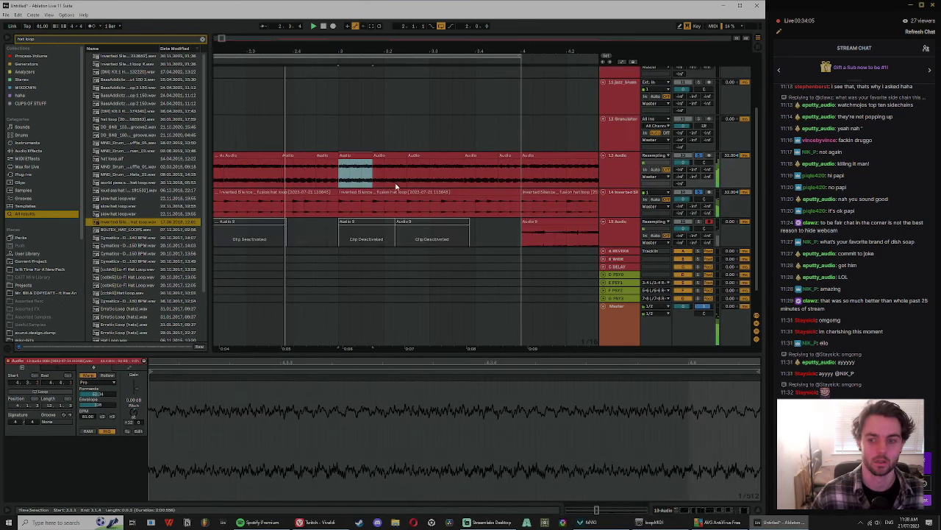
pyautogui.scroll(-3, 447, 214)
pyautogui.press('space')
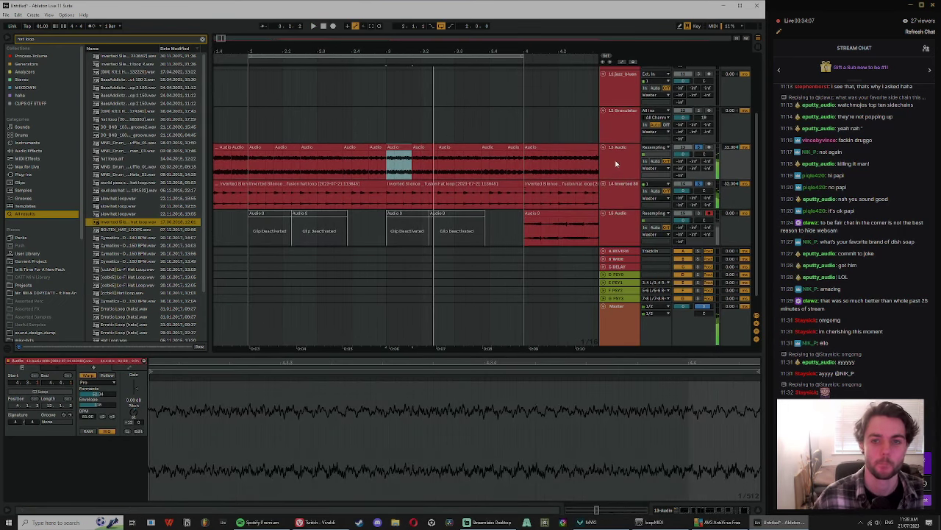
# Step: Clear the browser search and narrow the browser to widen the arrangement
pyautogui.click(616, 162)
pyautogui.click(203, 39)
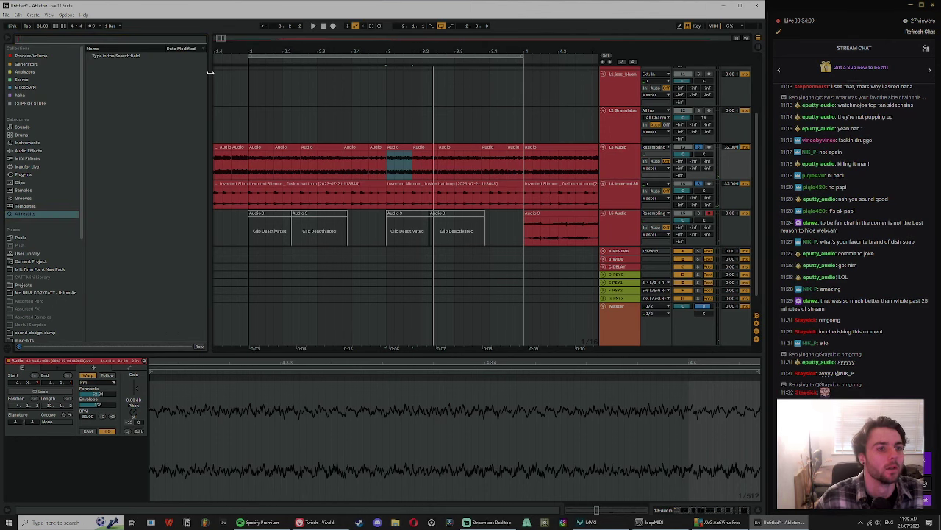
pyautogui.moveTo(210, 72); pyautogui.dragTo(156, 77)
# Step: Replace all 13 Audio slices in bar 3 with one continuous clip filling the bar during playback
pyautogui.click(333, 127)
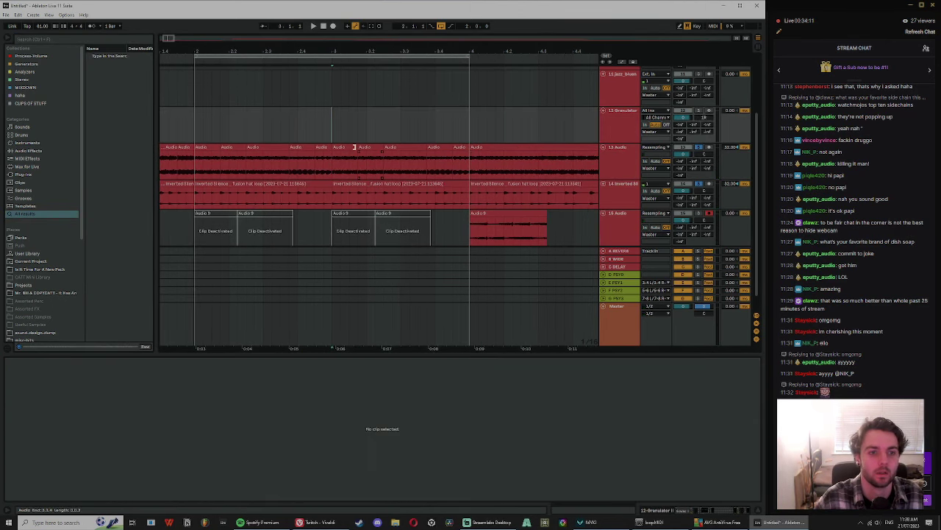
pyautogui.click(351, 147)
pyautogui.keyDown('shift'); pyautogui.click(462, 147); pyautogui.keyUp('shift')
pyautogui.press('space')
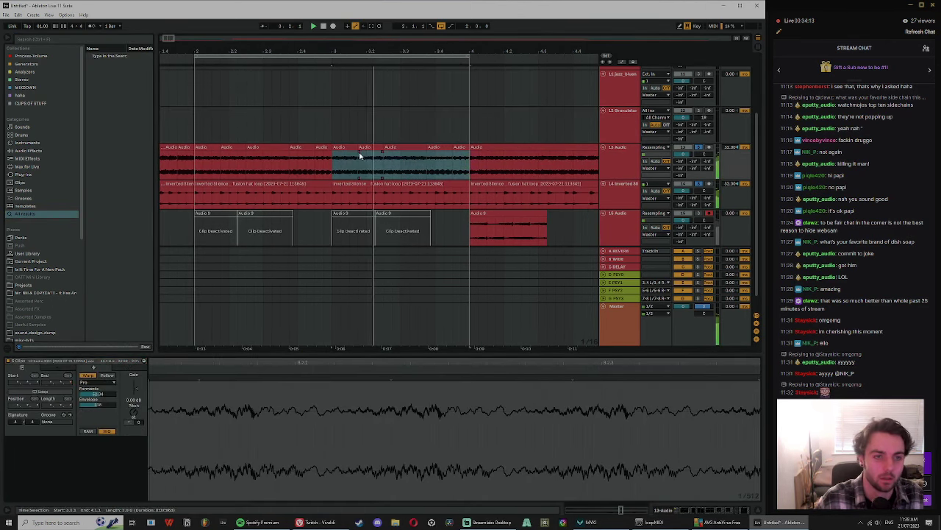
pyautogui.hotkey('ctrl', 'j')
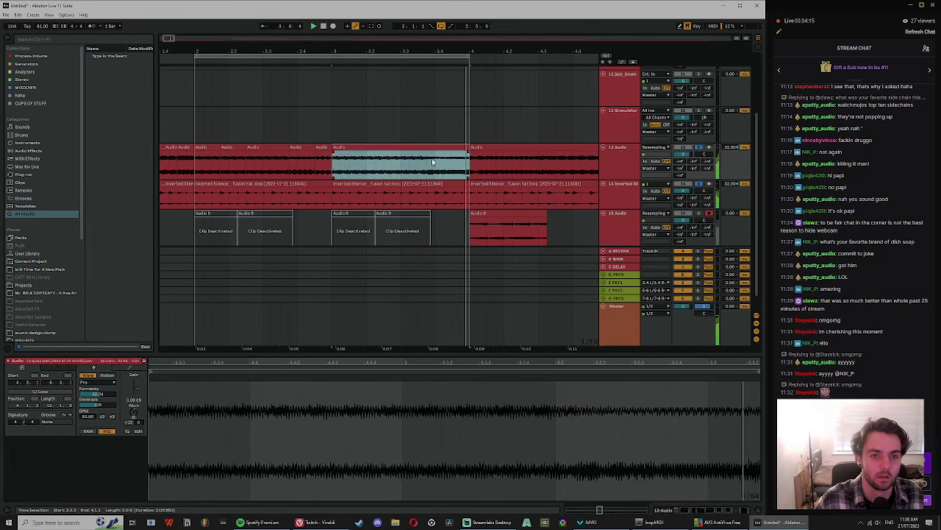
# Step: Slice the bar 3 clip at 3.2.3 and 3.4, slipping its audio so the pieces fill the bar with different material
pyautogui.click(434, 163)
pyautogui.hotkey('ctrl', 'e')
pyautogui.moveTo(458, 147); pyautogui.dragTo(297, 182)
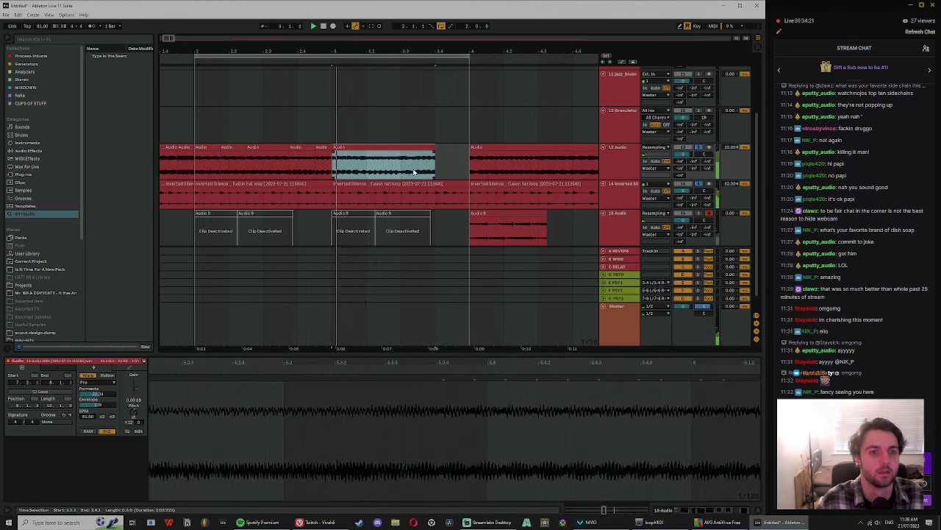
pyautogui.click(414, 154)
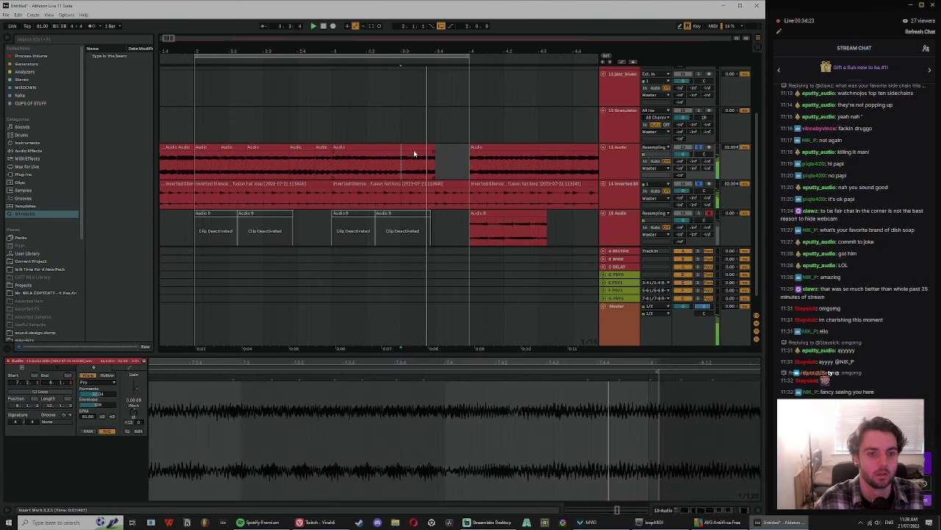
pyautogui.click(413, 147)
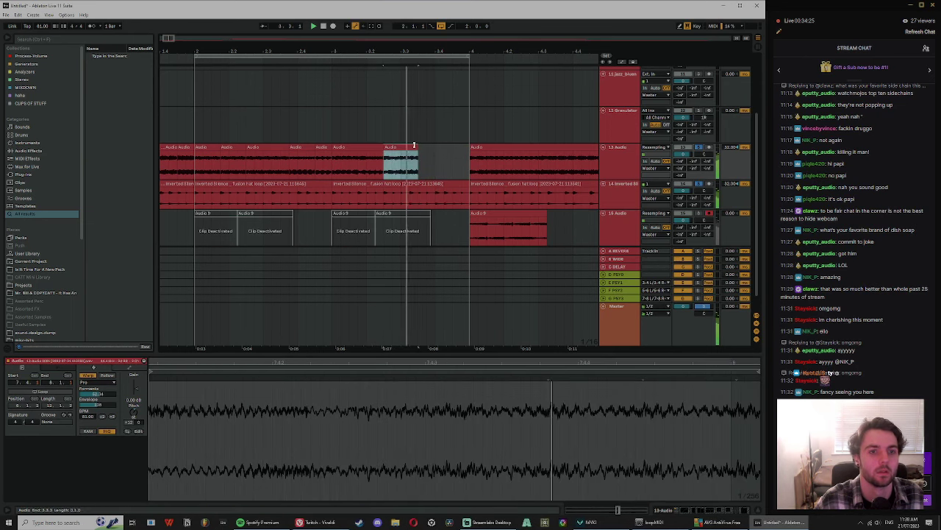
pyautogui.moveTo(413, 146); pyautogui.dragTo(443, 147)
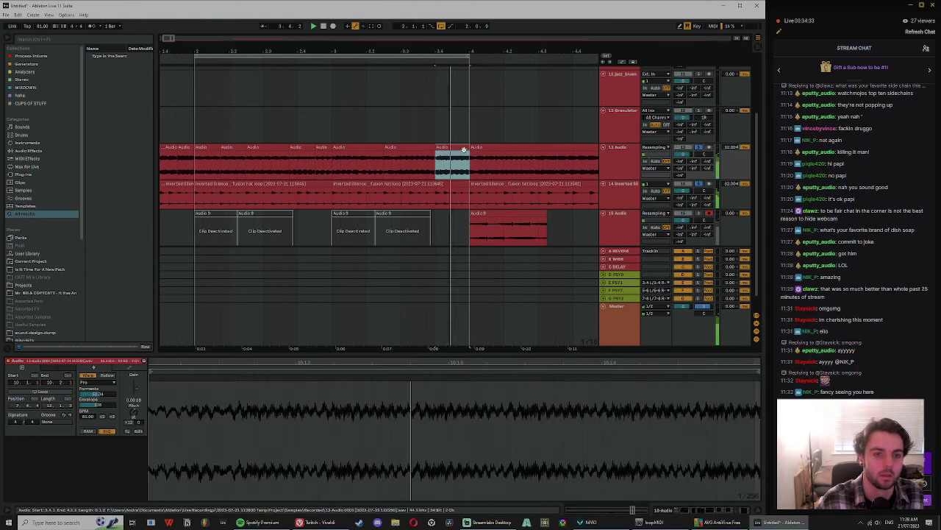
# Step: Slip the audio inside the slice at 3.4 and split it at 3.4.4
pyautogui.press('space')
pyautogui.moveTo(445, 170); pyautogui.dragTo(463, 170)
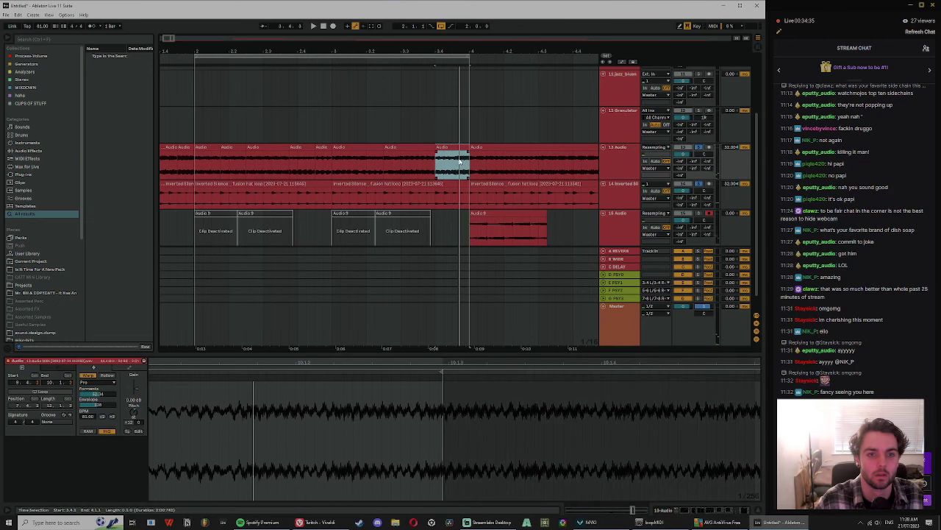
pyautogui.press('space')
pyautogui.moveTo(456, 40); pyautogui.dragTo(457, 58)
pyautogui.press('space')
pyautogui.moveTo(451, 159); pyautogui.dragTo(445, 161)
pyautogui.click(462, 161)
pyautogui.hotkey('ctrl', 'e')
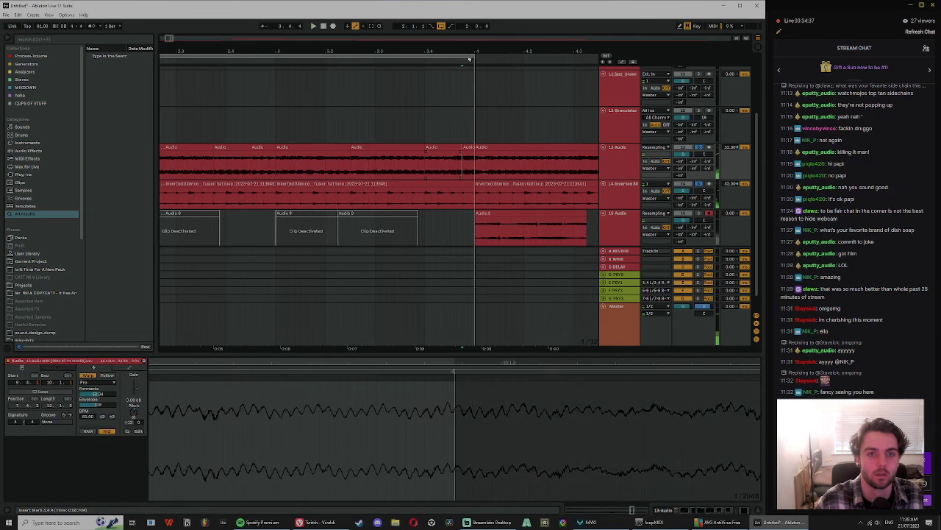
# Step: Isolate a tiny slice from 3.4.4 on 13 Audio and duplicate it four times as a stutter towards the end of bar 3
pyautogui.moveTo(469, 60); pyautogui.dragTo(470, 81)
pyautogui.moveTo(459, 167); pyautogui.dragTo(467, 165)
pyautogui.hotkey('ctrl', 'd')
pyautogui.hotkey('ctrl', 'd')
pyautogui.hotkey('ctrl', 'd')
pyautogui.hotkey('ctrl', 'd')
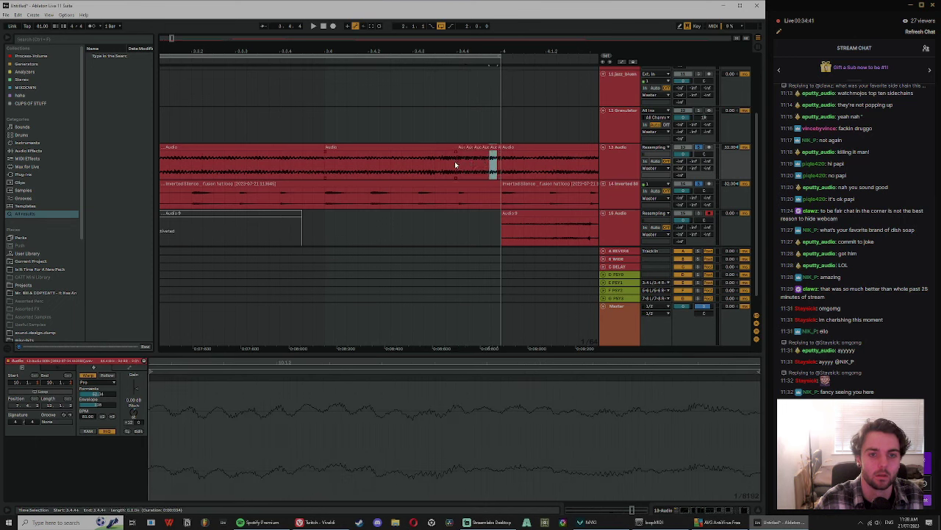
# Step: Play back the looped bars and review the 13 Audio slices around the stutter and the start of bar 3
pyautogui.click(446, 163)
pyautogui.press('space')
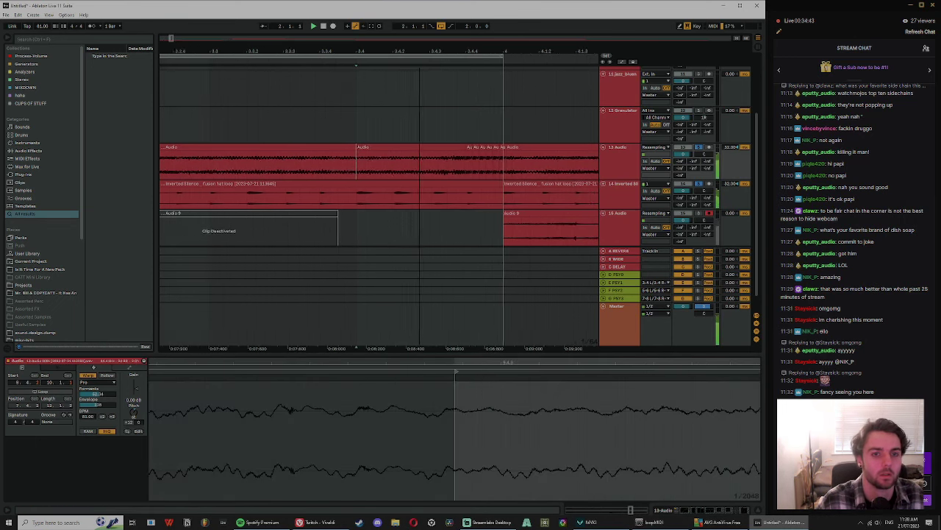
pyautogui.click(321, 139)
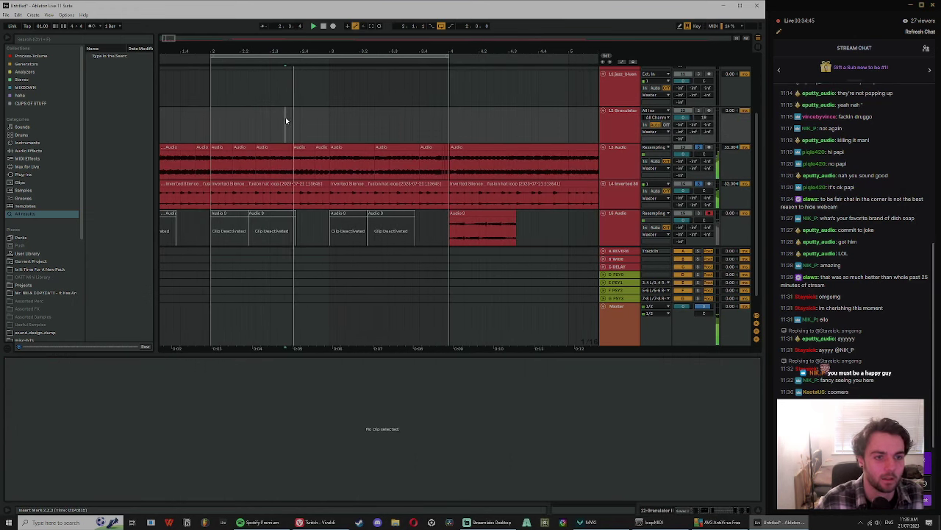
pyautogui.click(321, 148)
pyautogui.click(354, 146)
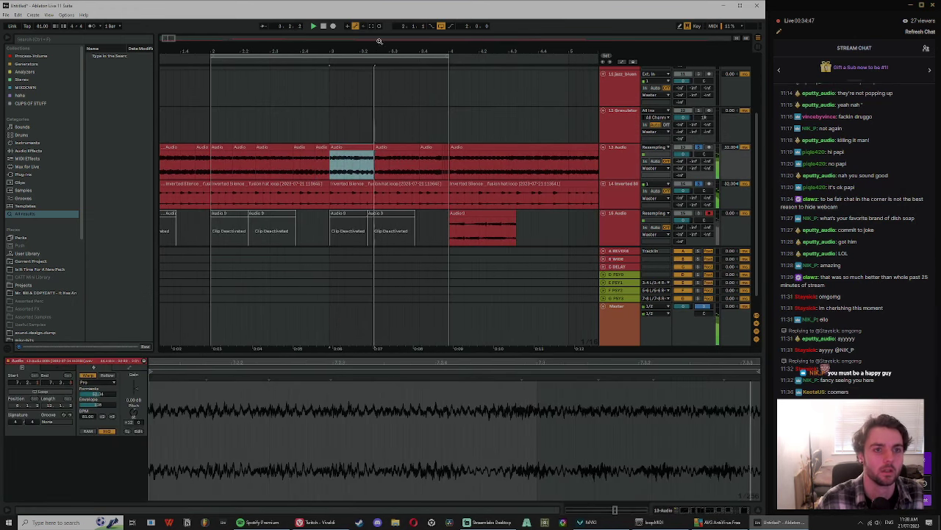
pyautogui.moveTo(381, 40); pyautogui.dragTo(381, 51)
pyautogui.click(393, 164)
# Step: Insert a new MIDI track directly below the 13 Audio track
pyautogui.click(625, 175)
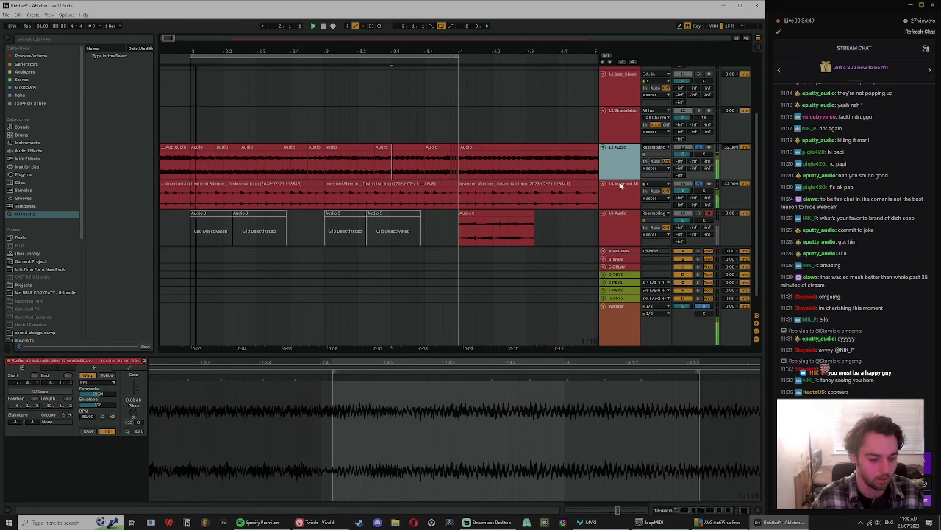
pyautogui.hotkey('ctrl', 'shift', 't')
pyautogui.click(622, 208)
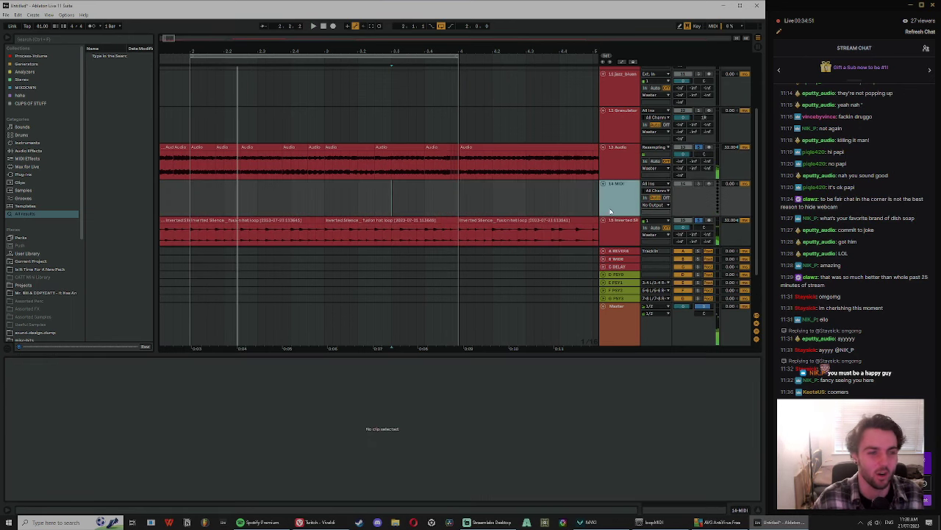
# Step: Load Operator onto the new MIDI track and shorten its envelope release to about 4.7 ms
pyautogui.click(25, 143)
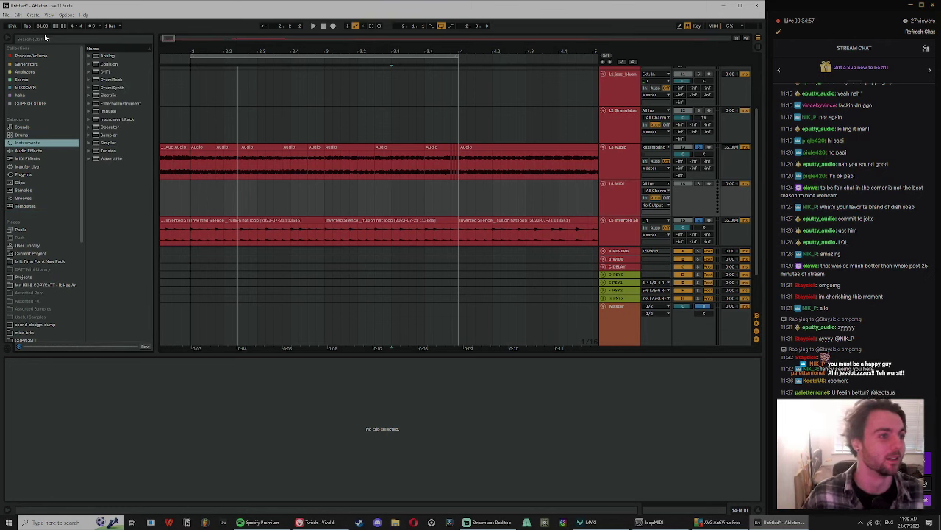
pyautogui.click(110, 128)
pyautogui.moveTo(623, 201); pyautogui.dragTo(622, 197)
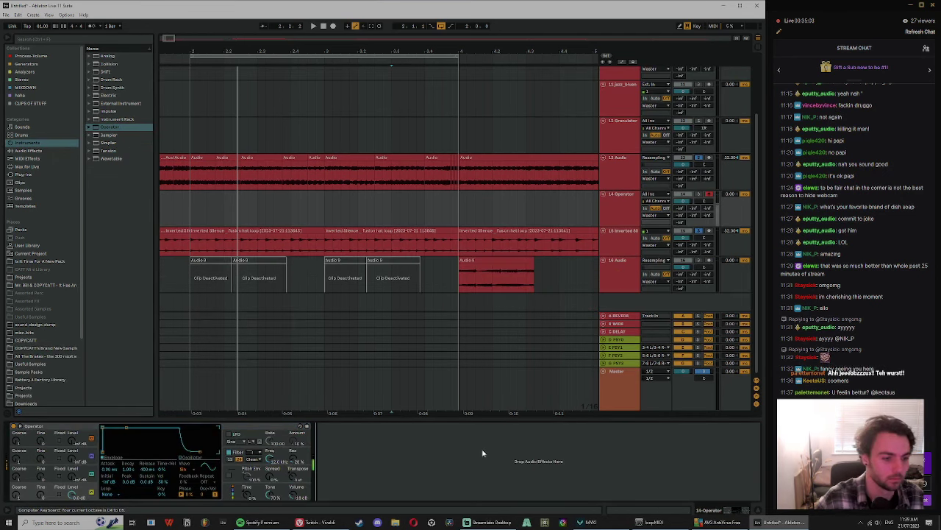
pyautogui.click(699, 195)
pyautogui.click(699, 195)
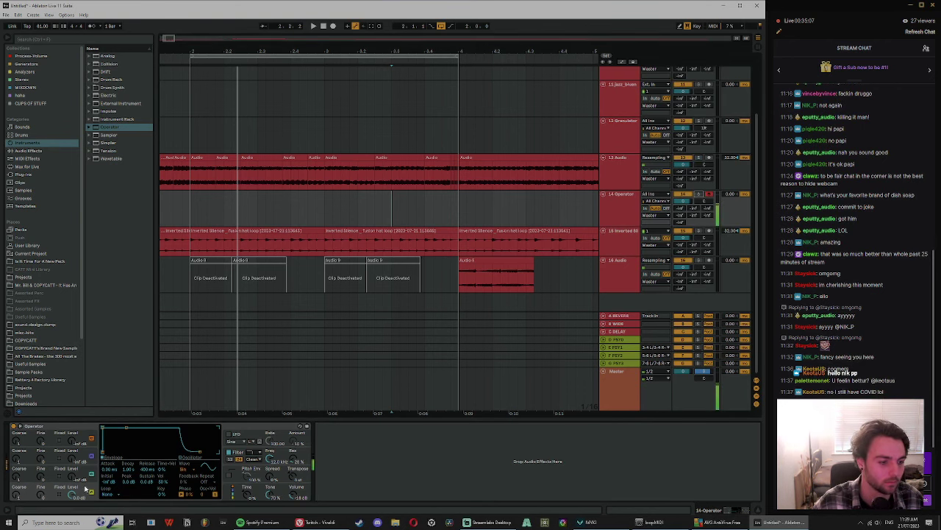
pyautogui.moveTo(200, 451); pyautogui.dragTo(184, 452)
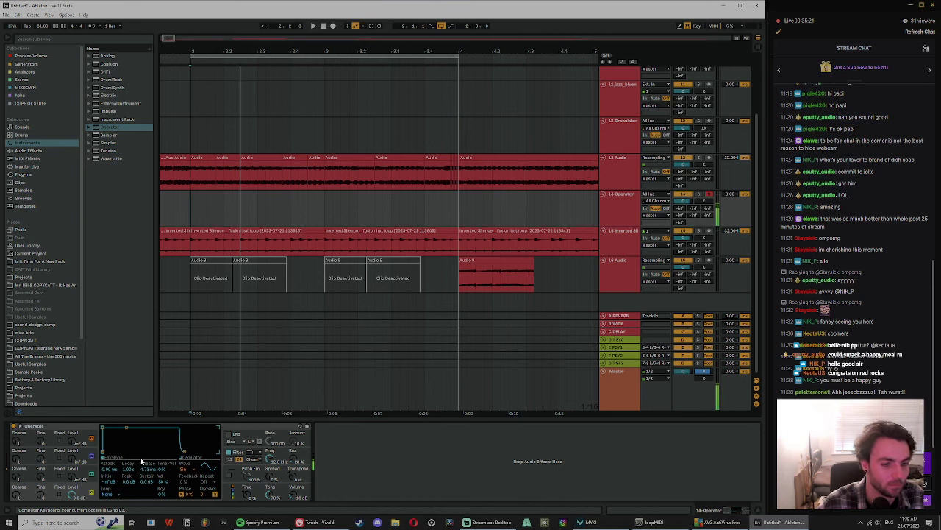
# Step: Replace Operator with Wavetable and shorten its amp envelope release to about 12.3 ms
pyautogui.click(114, 95)
pyautogui.click(119, 134)
pyautogui.click(119, 151)
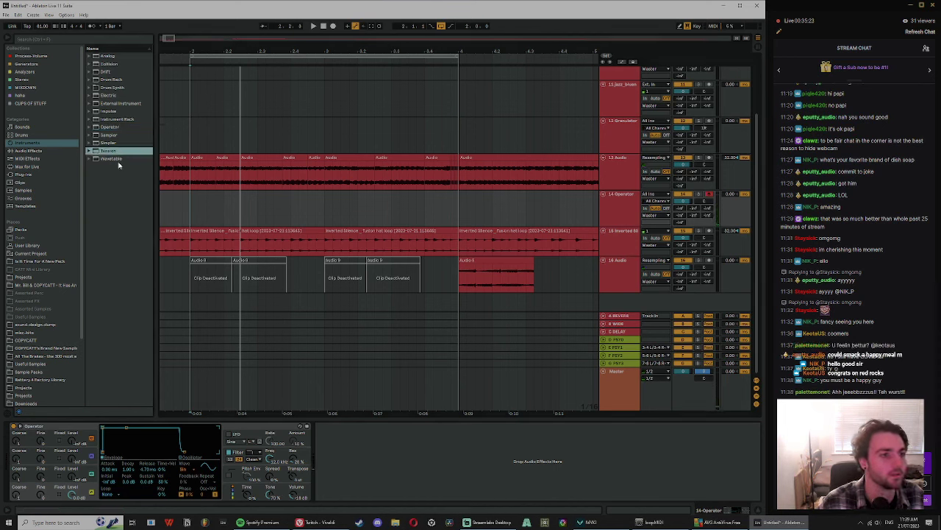
pyautogui.click(117, 160)
pyautogui.moveTo(116, 156); pyautogui.dragTo(263, 482)
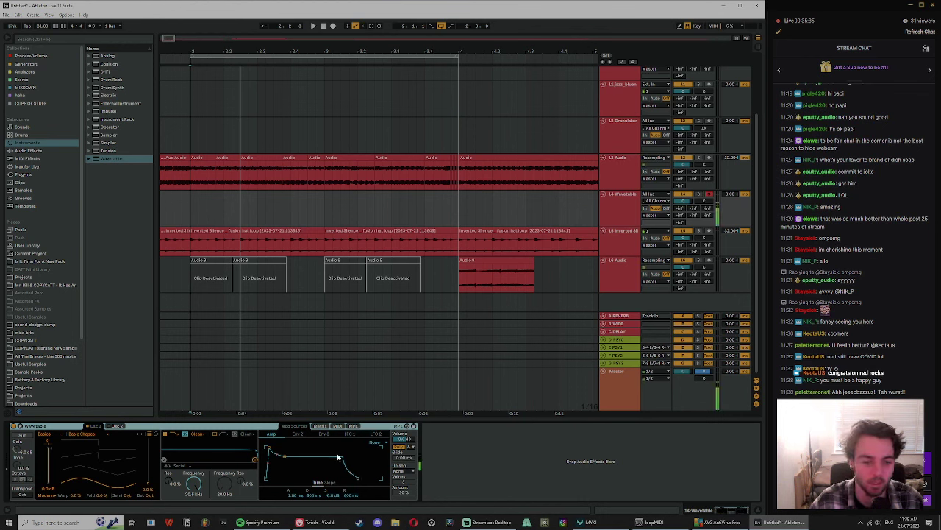
pyautogui.moveTo(358, 481); pyautogui.dragTo(347, 477)
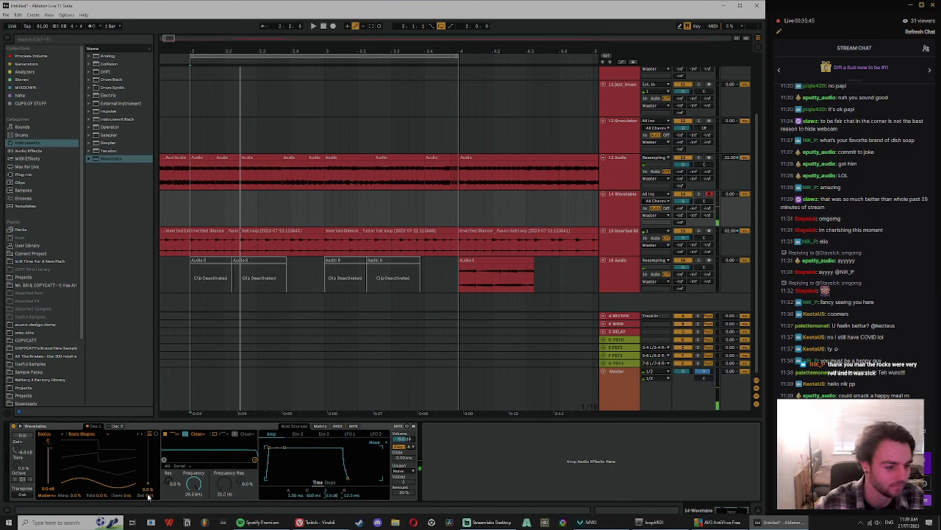
# Step: Create an empty one-bar MIDI clip across bar 2 on the Wavetable track
pyautogui.press('space')
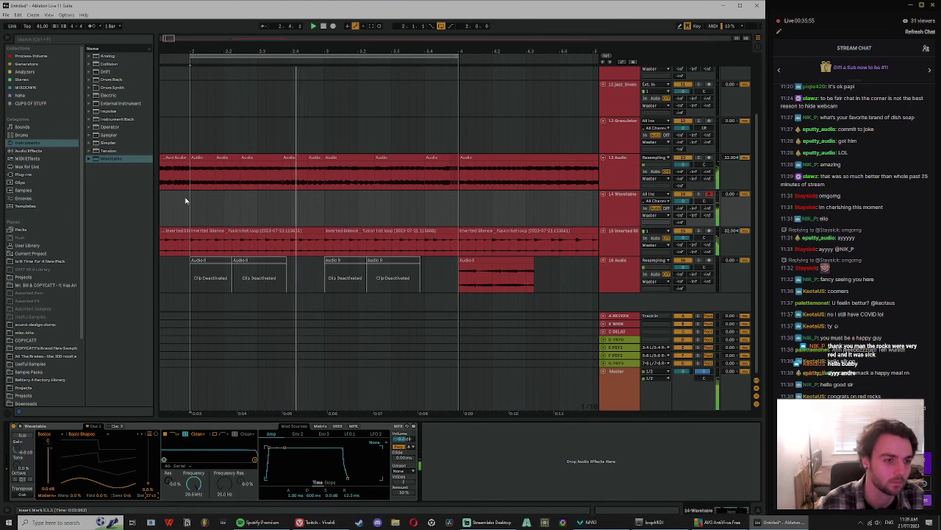
pyautogui.moveTo(184, 201)
pyautogui.mouseDown()
pyautogui.moveTo(317, 204)
pyautogui.moveTo(197, 213)
pyautogui.mouseUp()
pyautogui.click(323, 204)
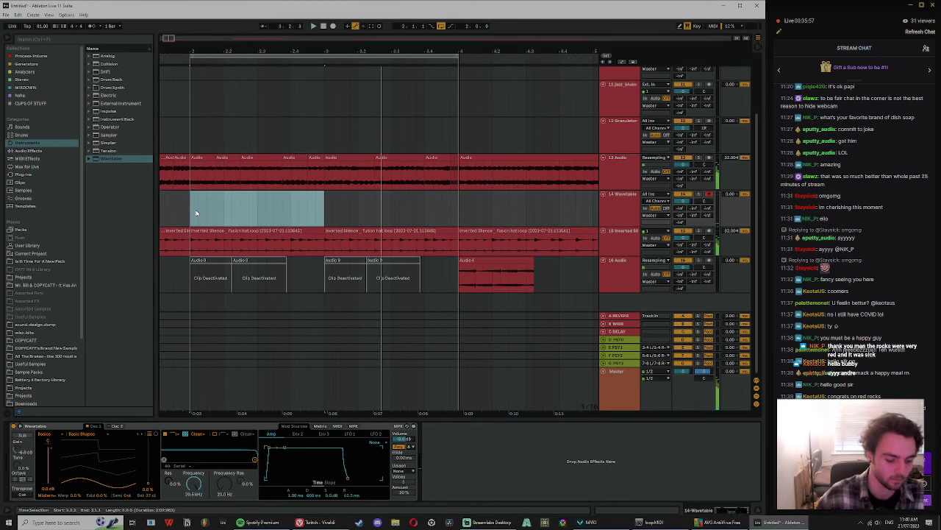
pyautogui.hotkey('ctrl', 'shift', 'm')
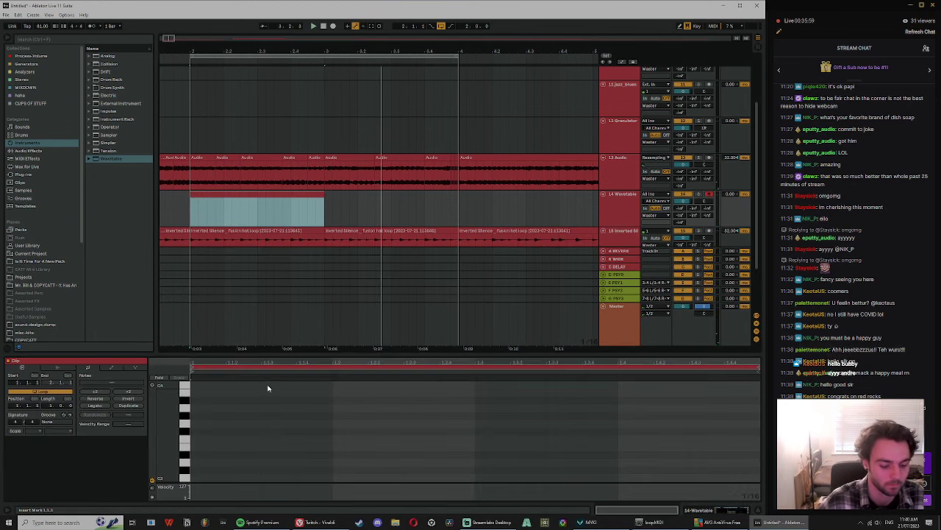
# Step: Audition pitches against the loop and place a short G3 note at the start of the bar 2 clip
pyautogui.press('z')
pyautogui.press('a')
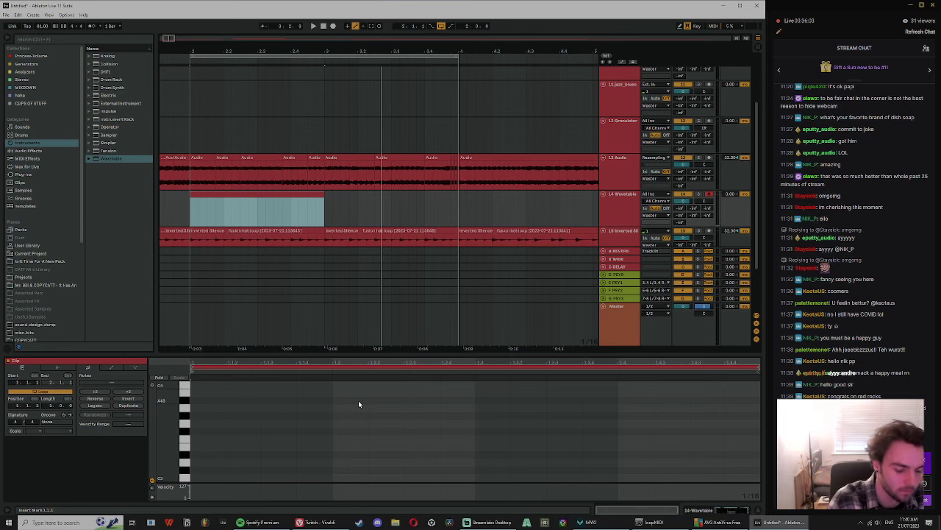
pyautogui.press('space')
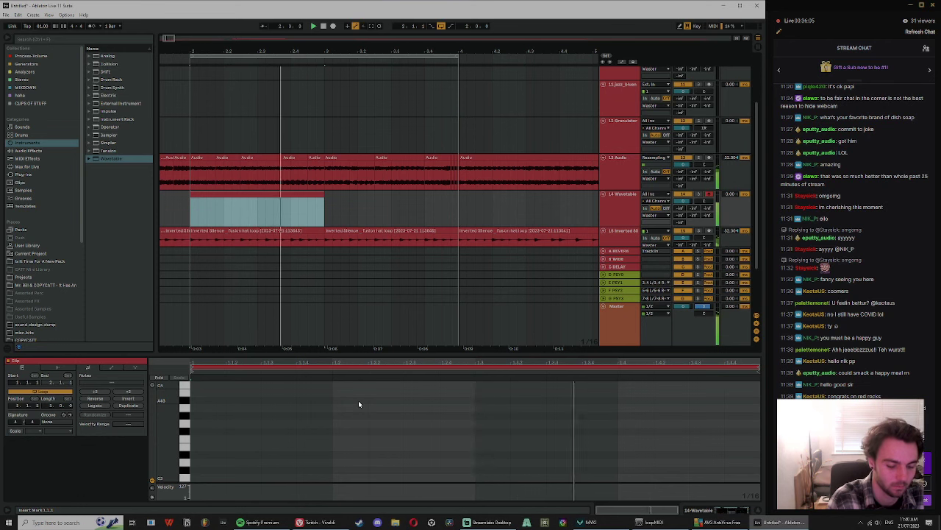
pyautogui.press('space')
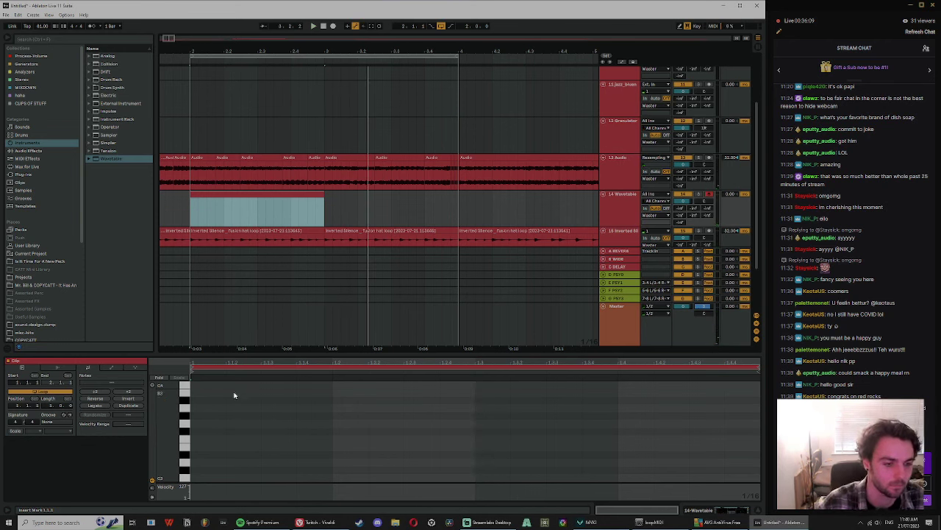
pyautogui.doubleClick(197, 434)
pyautogui.press('space')
pyautogui.press('space')
pyautogui.moveTo(219, 432); pyautogui.dragTo(214, 428)
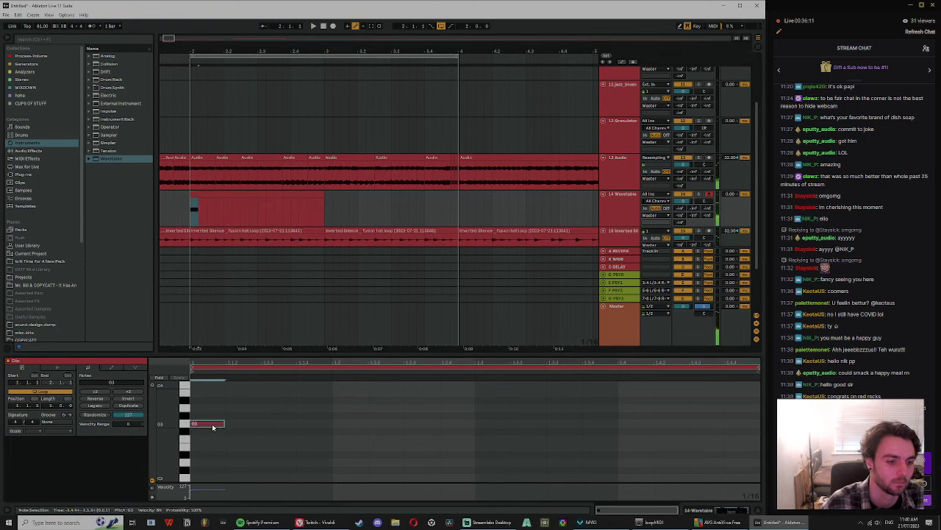
# Step: Extend the G3 note to fill the whole one-bar clip and transpose it down an octave to G2
pyautogui.press('space')
pyautogui.press('space')
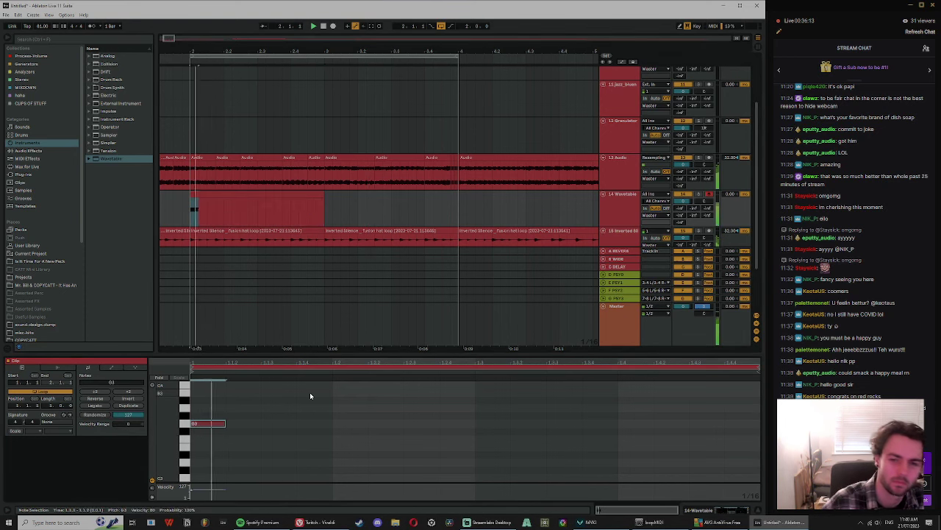
pyautogui.press('space')
pyautogui.moveTo(224, 424); pyautogui.dragTo(474, 422)
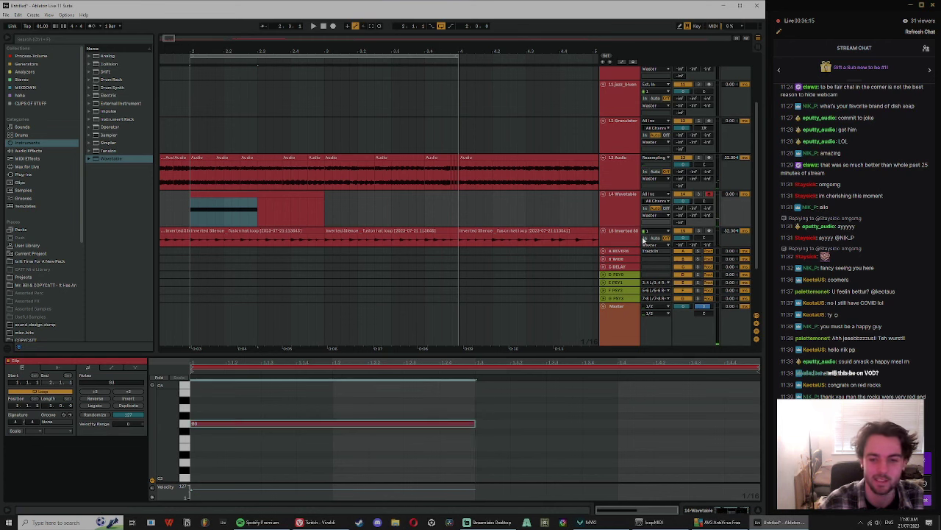
pyautogui.press('space')
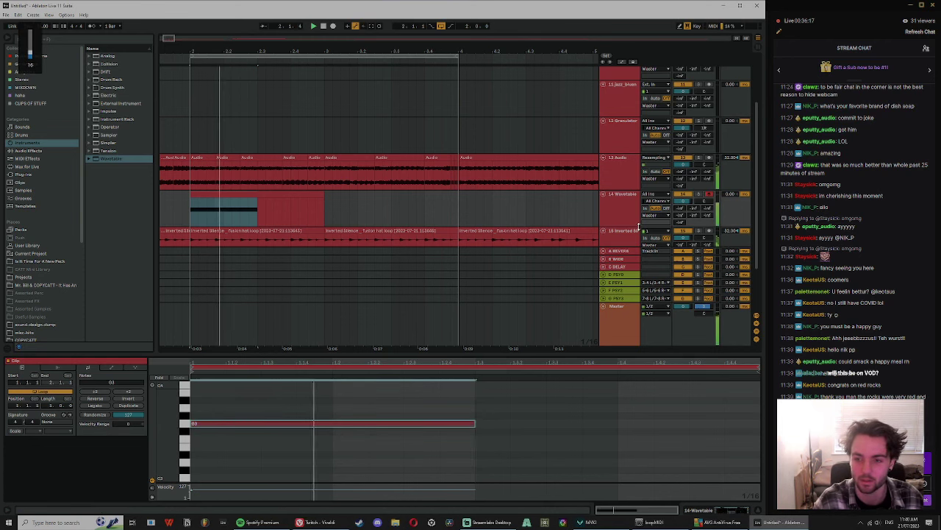
pyautogui.click(264, 195)
pyautogui.press('space')
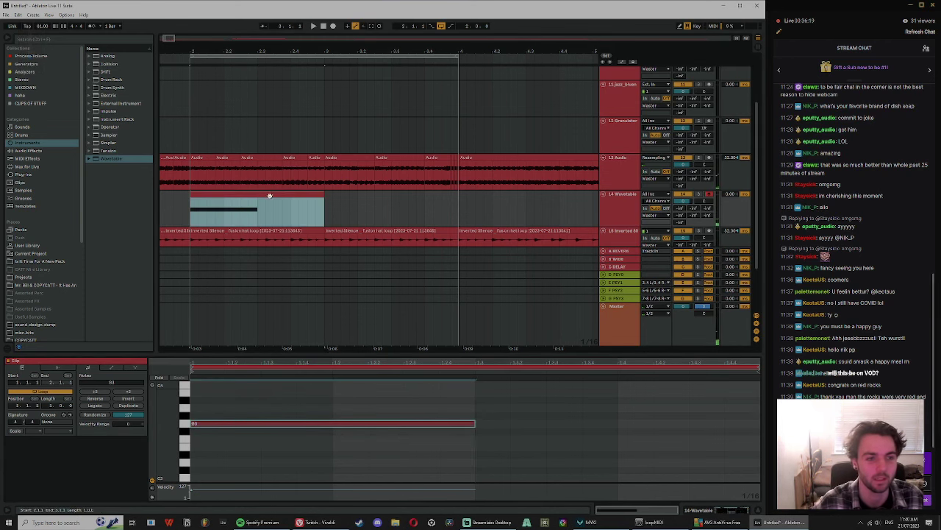
pyautogui.moveTo(475, 423); pyautogui.dragTo(692, 437)
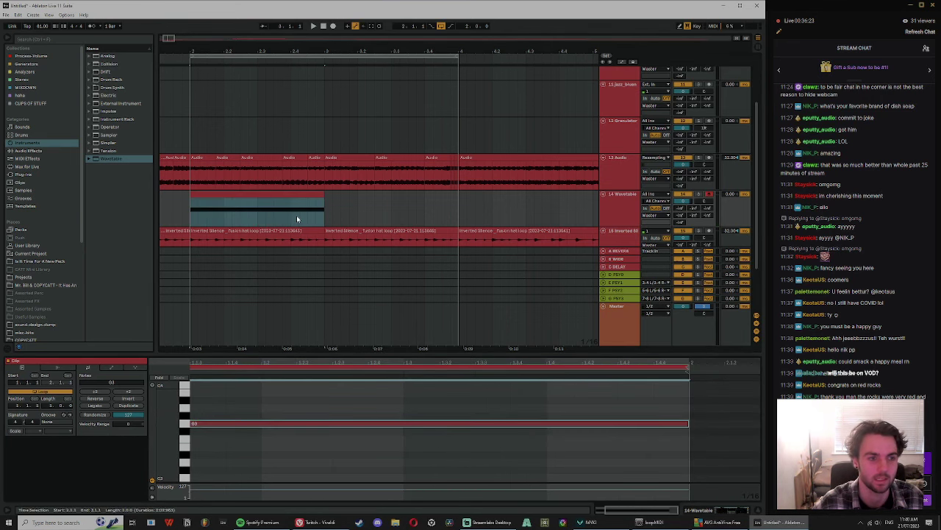
pyautogui.hotkey('shift', 'Down')
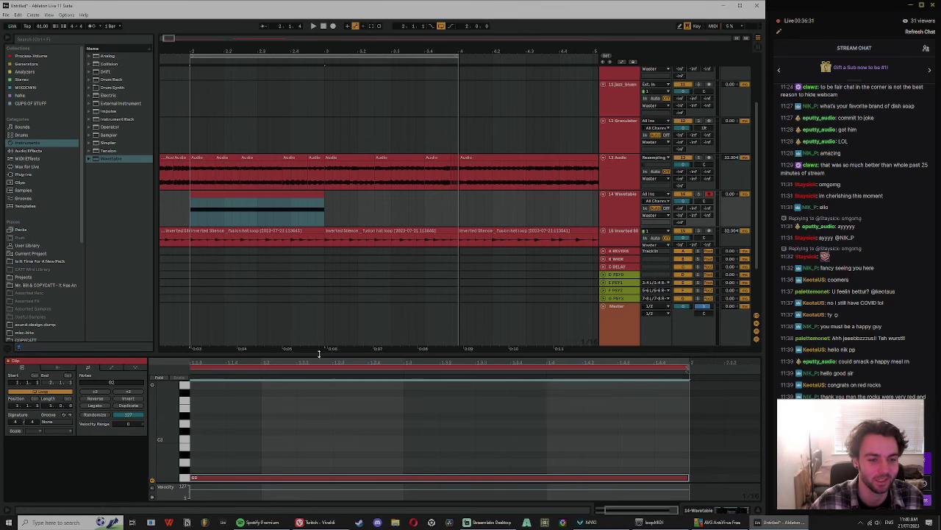
pyautogui.moveTo(319, 355); pyautogui.dragTo(401, 319)
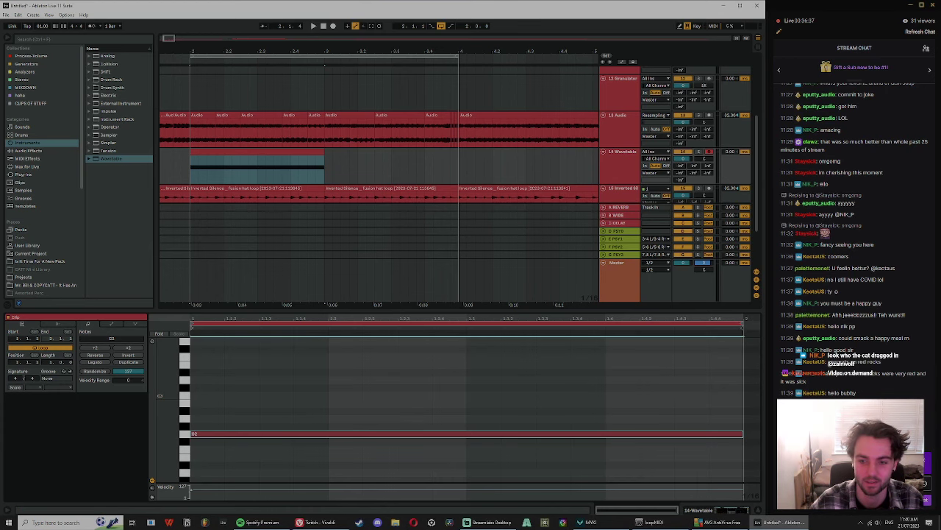
pyautogui.click(851, 448)
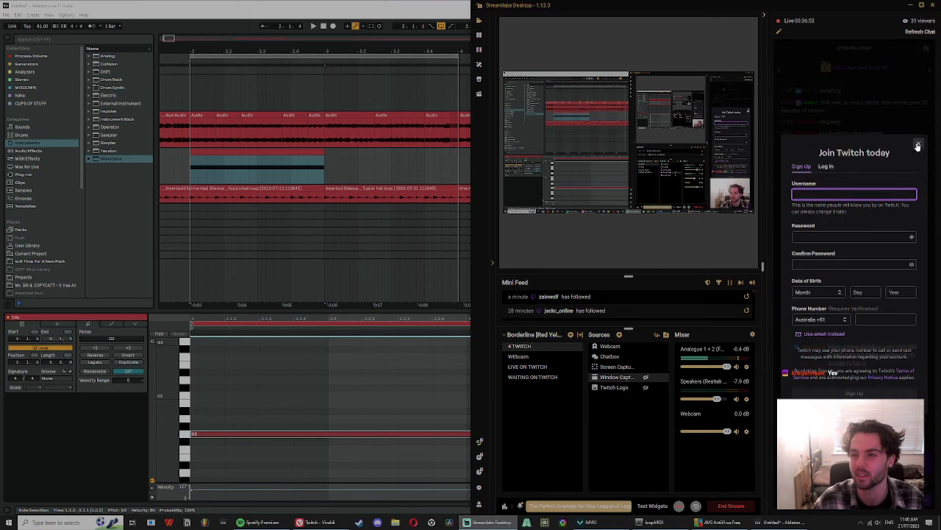
pyautogui.click(919, 146)
pyautogui.click(918, 150)
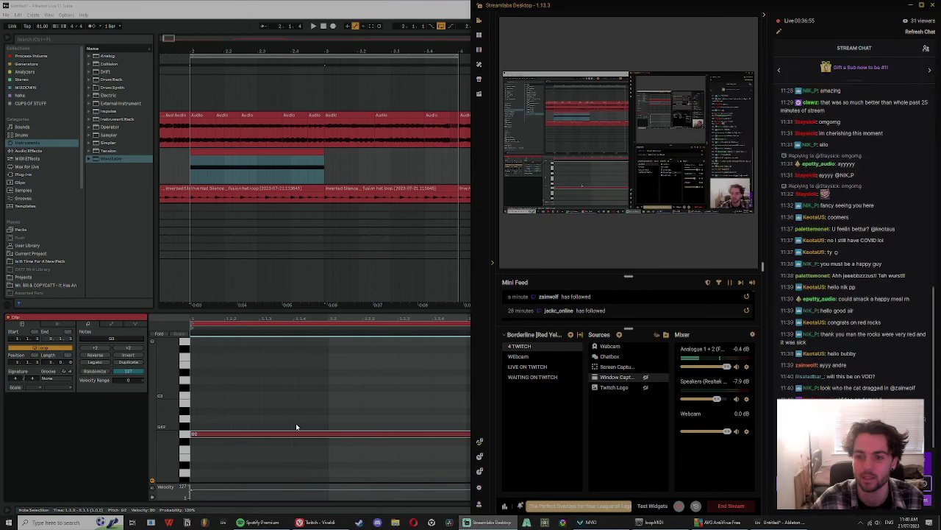
pyautogui.click(326, 310)
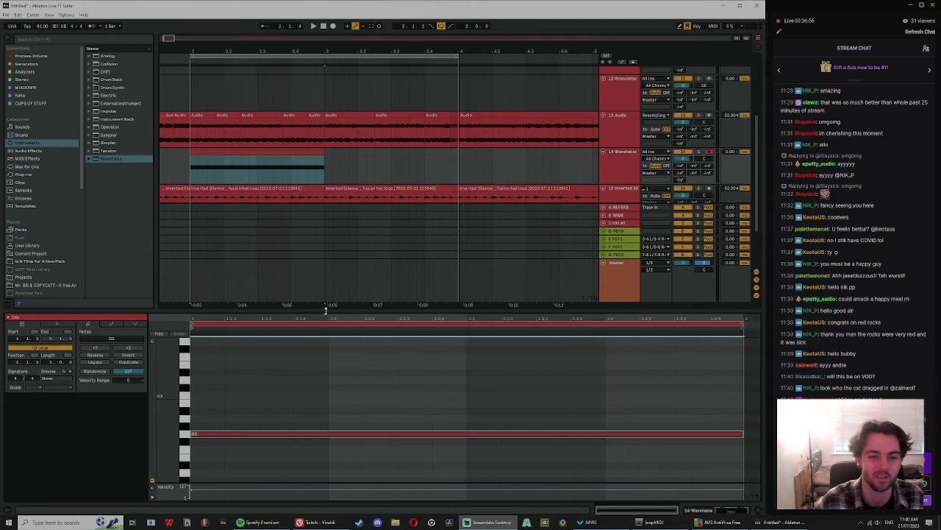
# Step: Try the sustained note an octave lower at G1 against the loop and return it to G2
pyautogui.click(214, 163)
pyautogui.press('space')
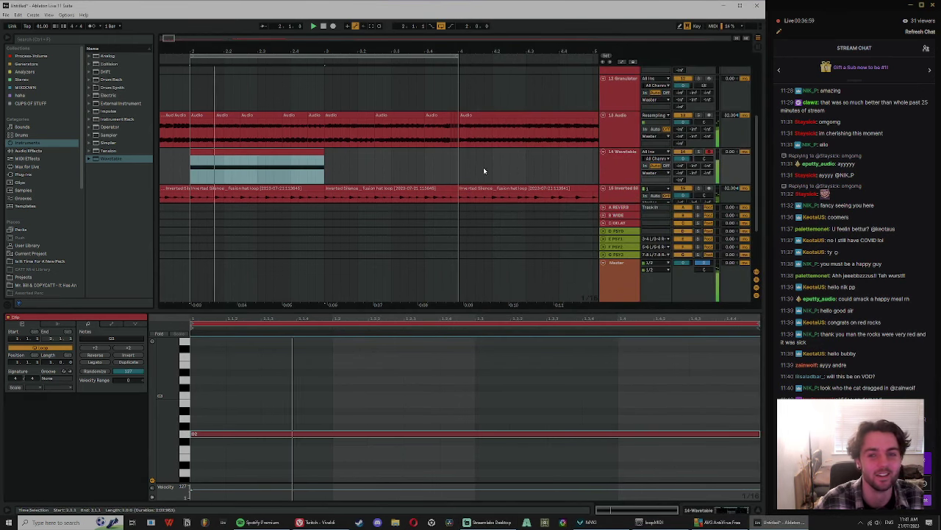
pyautogui.press('space')
pyautogui.click(303, 396)
pyautogui.hotkey('ctrl', 'a')
pyautogui.scroll(2, 309, 446)
pyautogui.press('space')
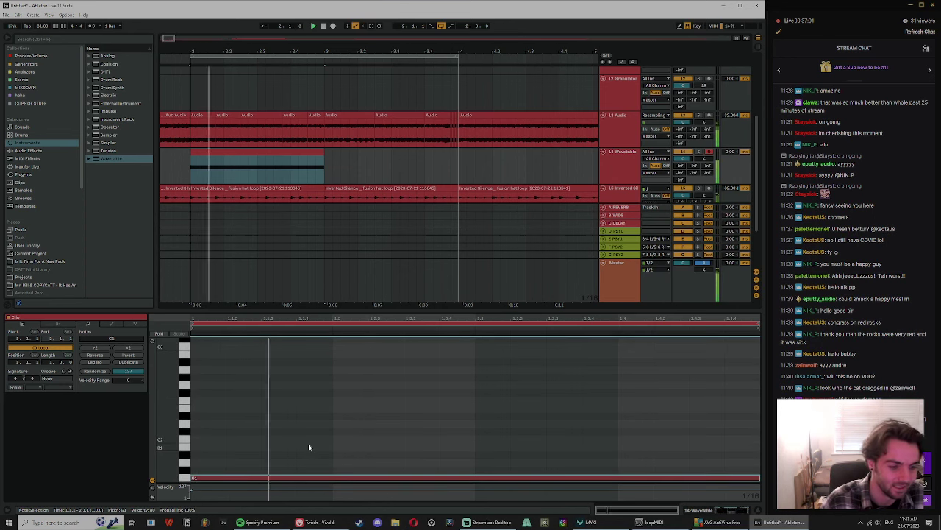
pyautogui.scroll(-4, 309, 446)
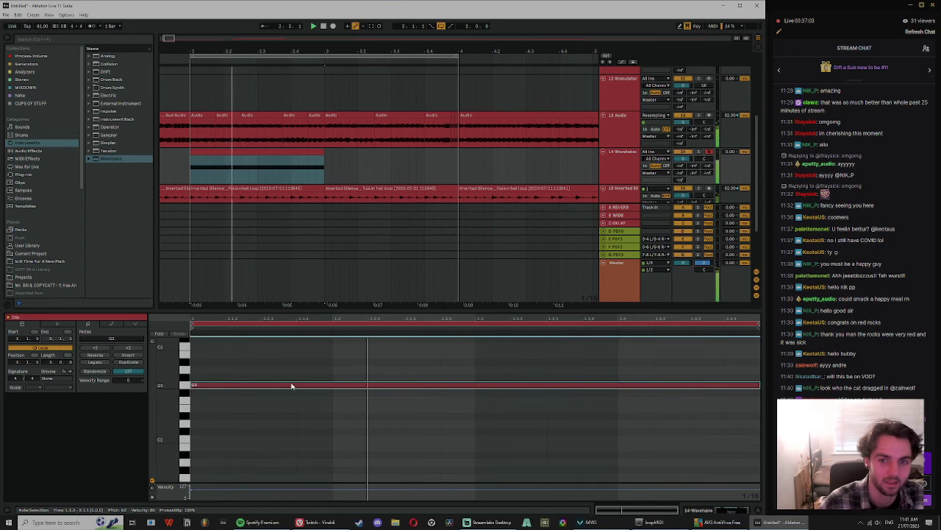
# Step: Transpose the sustained Wavetable note up an octave and a semitone to G#3 while checking it against the loop
pyautogui.click(614, 189)
pyautogui.doubleClick(622, 166)
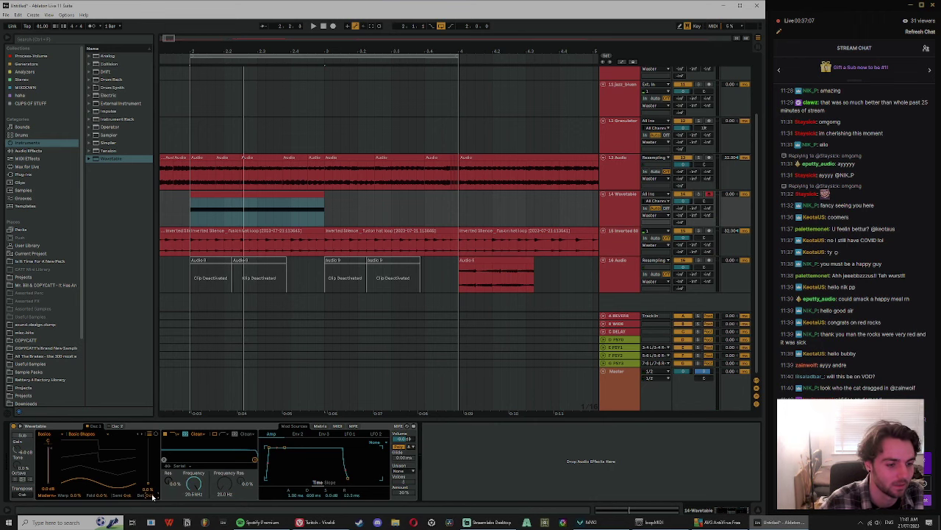
pyautogui.doubleClick(217, 195)
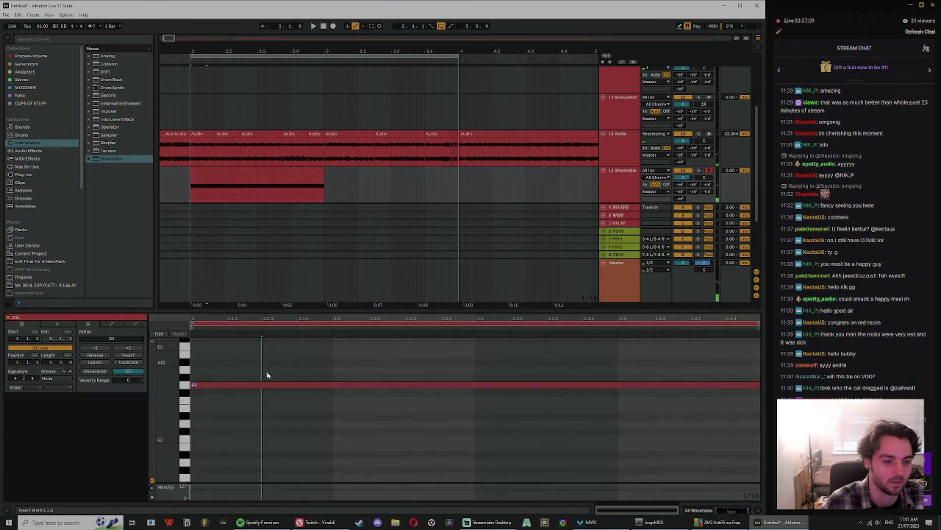
pyautogui.hotkey('ctrl', 'a')
pyautogui.hotkey('shift', 'Up')
pyautogui.press('space')
pyautogui.press('Up')
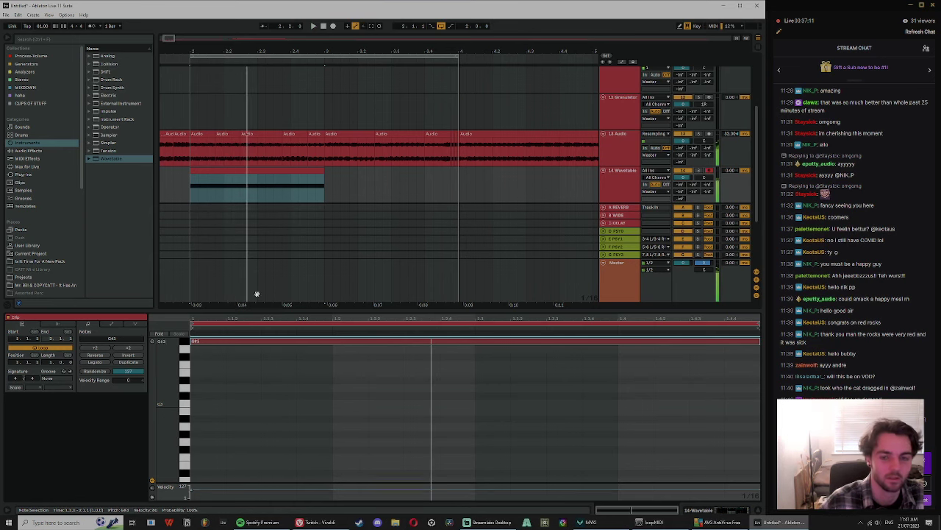
# Step: Audition the sustained Wavetable note against the whole loop, and return to the notes of the bar 2 clip
pyautogui.press('Down')
pyautogui.hotkey('shift', 'Tab')
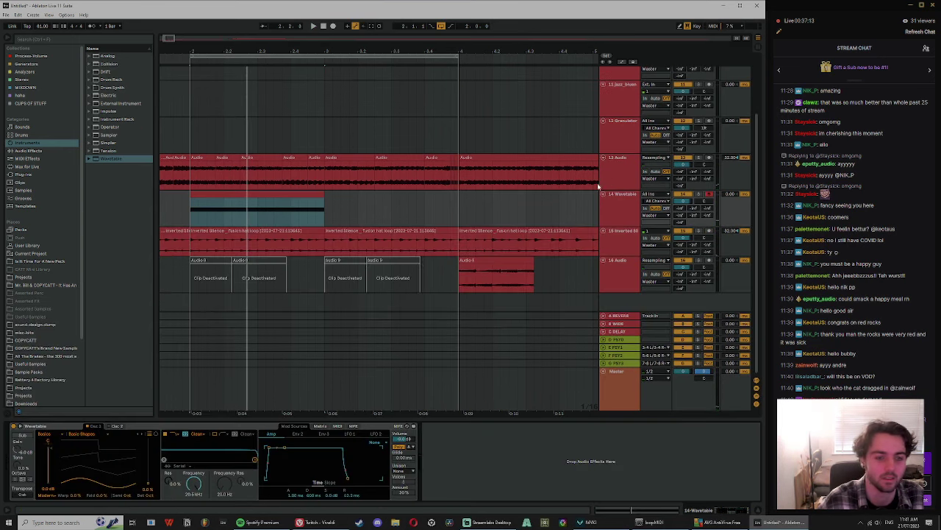
pyautogui.press('space')
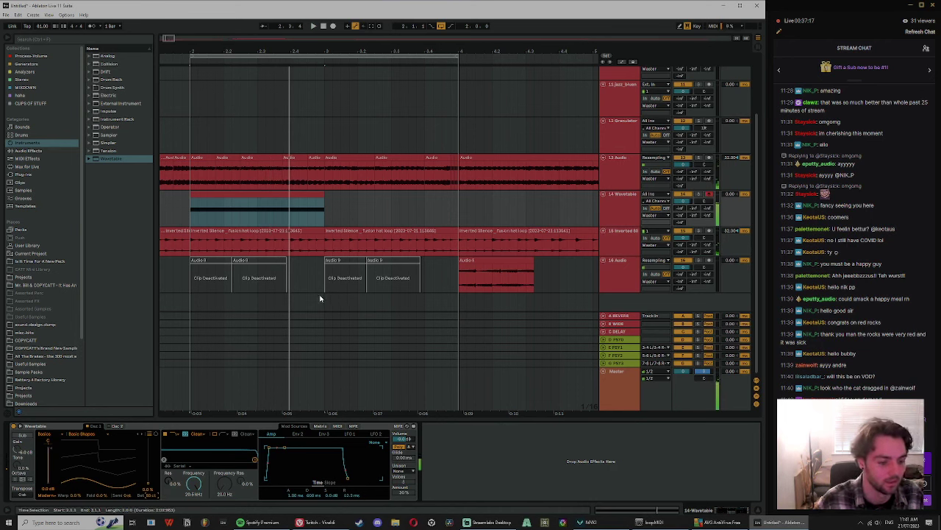
pyautogui.press('space')
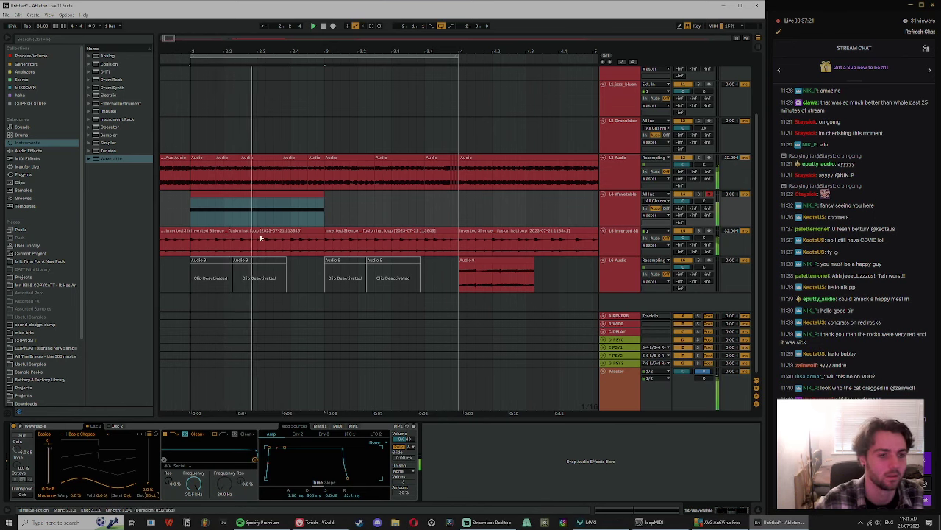
pyautogui.doubleClick(246, 200)
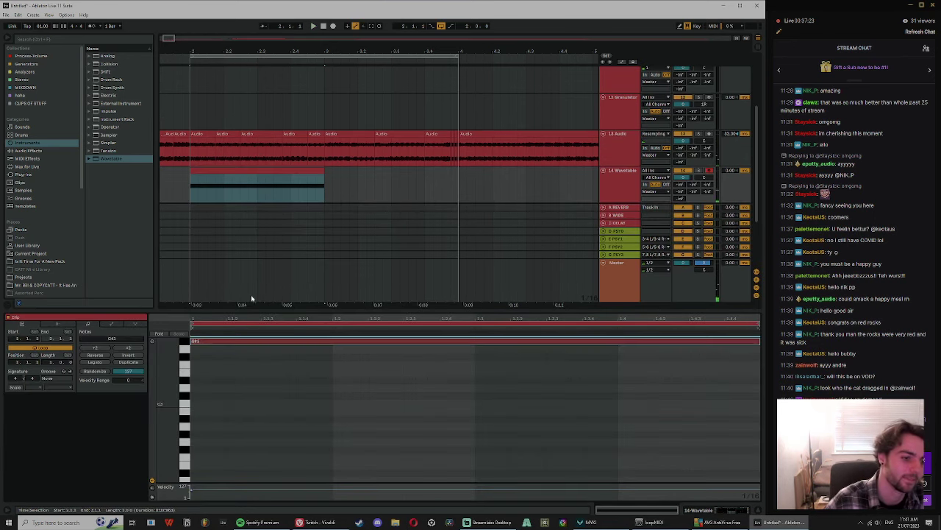
# Step: Transpose the sustained note in the bar 2 Wavetable clip down to G0 while checking it against the loop
pyautogui.press('space')
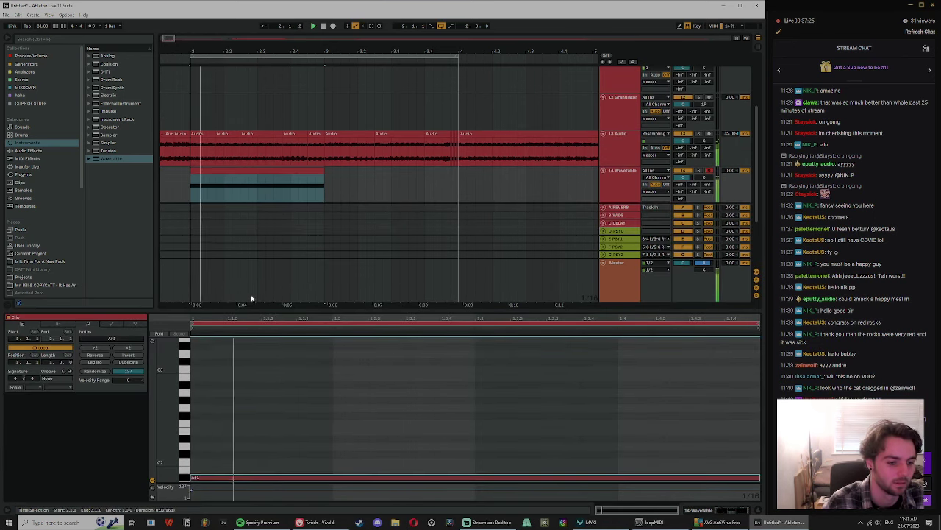
pyautogui.press('space')
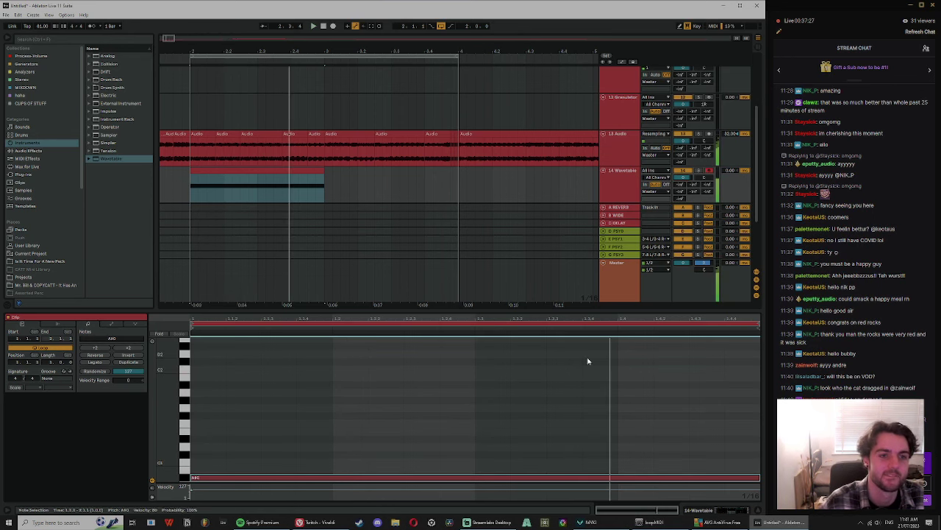
pyautogui.click(759, 478)
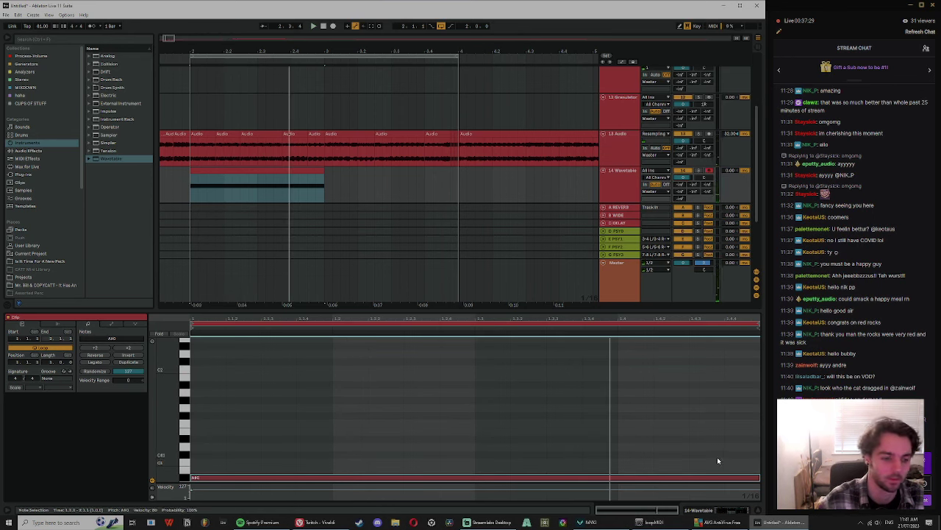
pyautogui.press('Right')
pyautogui.press('Down')
pyautogui.press('Down')
pyautogui.press('Down')
pyautogui.press('space')
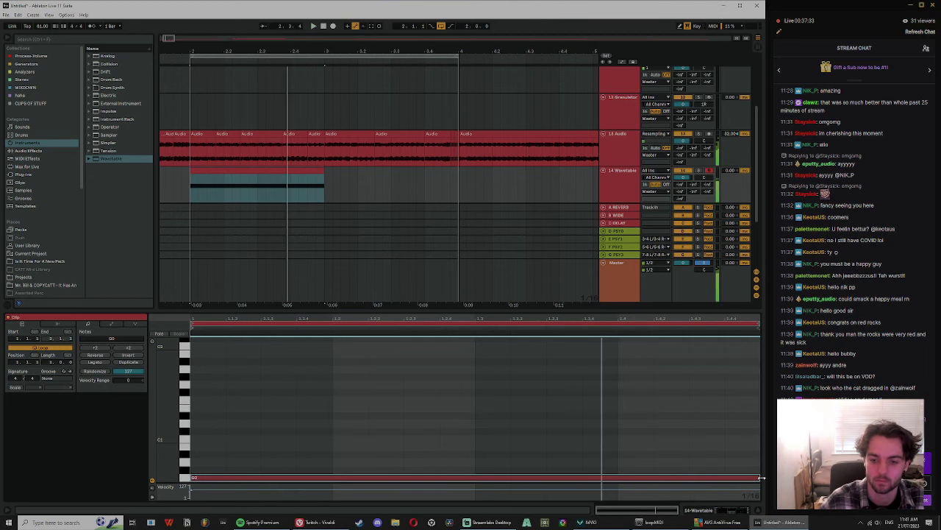
# Step: Shorten the G0 note to end at 1.3.4 and add an A#0 note filling the rest of the bar
pyautogui.moveTo(759, 478); pyautogui.dragTo(592, 477)
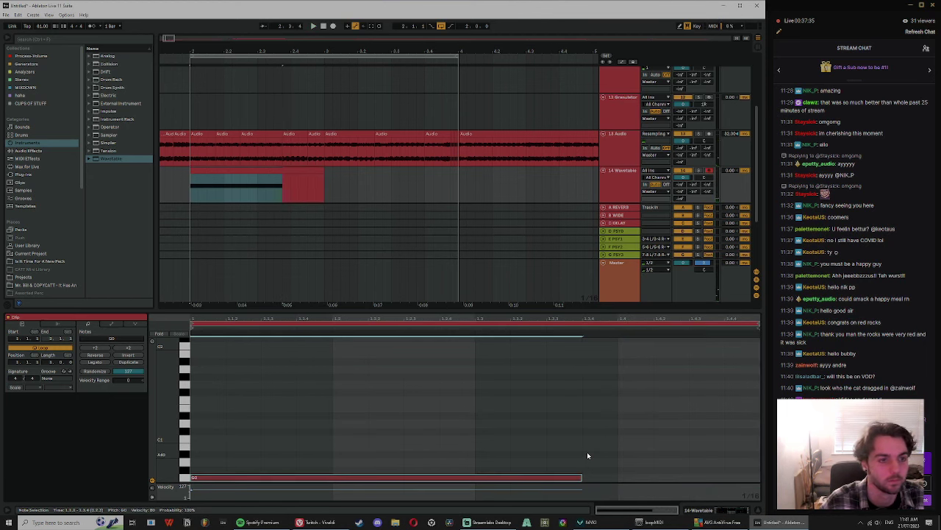
pyautogui.doubleClick(587, 453)
pyautogui.moveTo(616, 456); pyautogui.dragTo(760, 456)
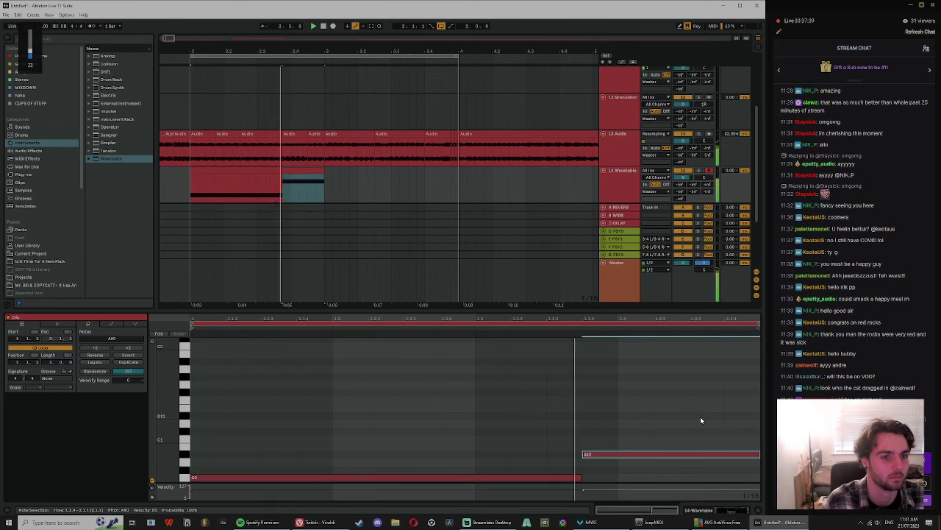
# Step: Extend the two-note Wavetable clip by one bar to bar 4, and split the consolidated clip at bar 3
pyautogui.click(320, 178)
pyautogui.press('space')
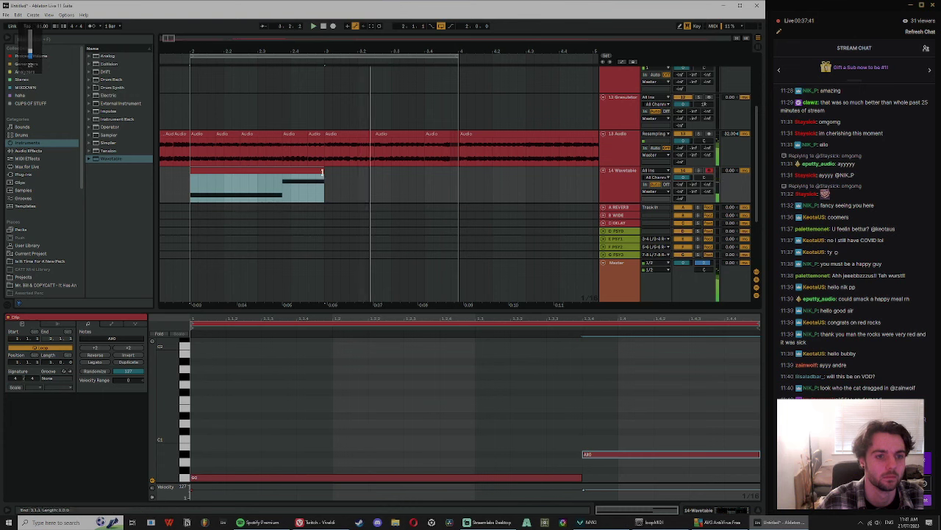
pyautogui.moveTo(323, 180); pyautogui.dragTo(462, 184)
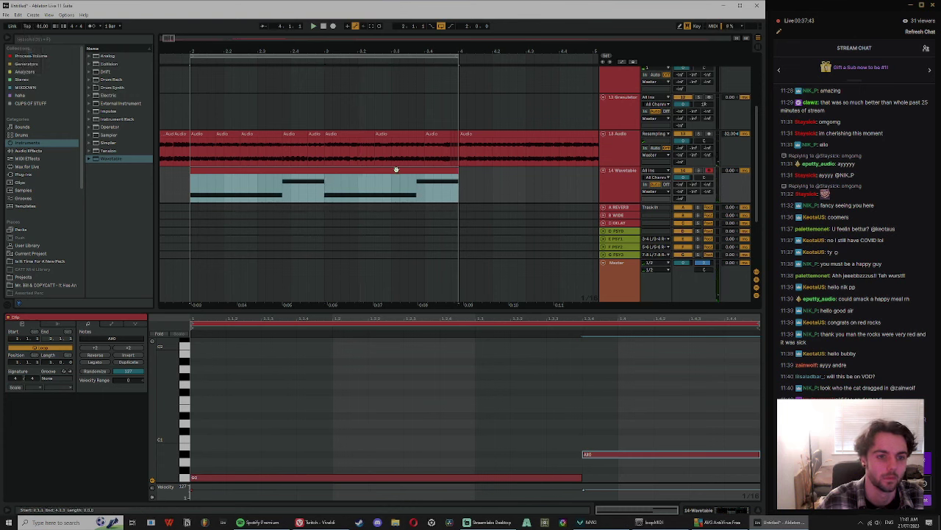
pyautogui.hotkey('ctrl', 'j')
pyautogui.moveTo(289, 399); pyautogui.dragTo(294, 462)
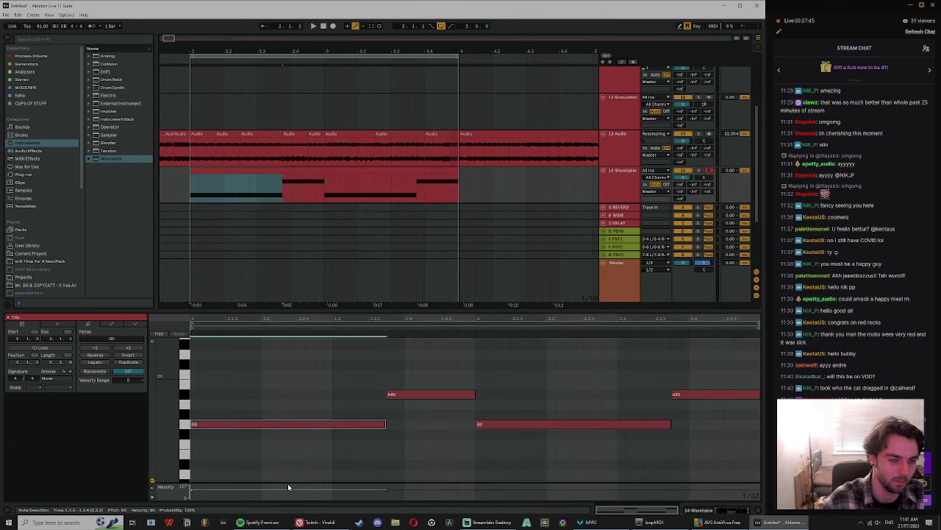
pyautogui.click(325, 195)
pyautogui.hotkey('ctrl', 'e')
pyautogui.click(338, 169)
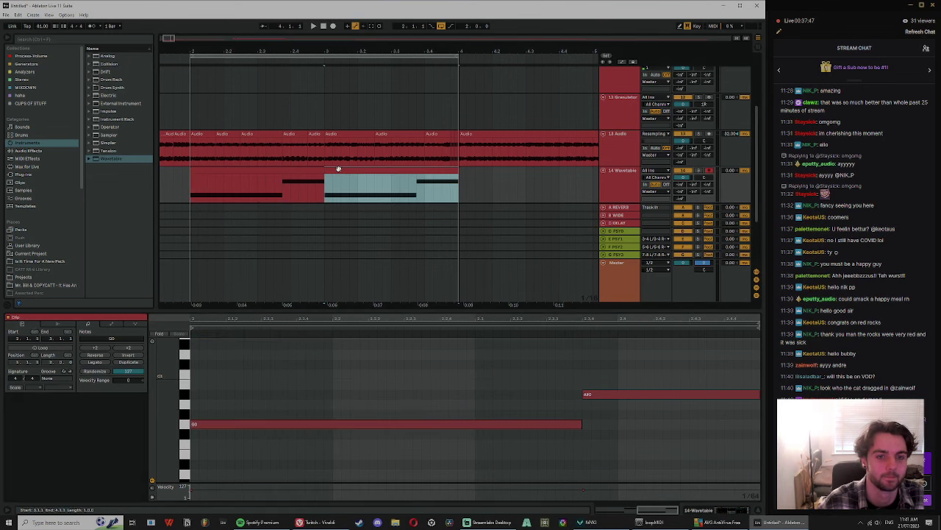
# Step: Transpose the long G0 note in the bar 3 clip up to D3 while checking it against the loop
pyautogui.press('space')
pyautogui.moveTo(298, 414); pyautogui.dragTo(292, 445)
pyautogui.press('space')
pyautogui.press('space')
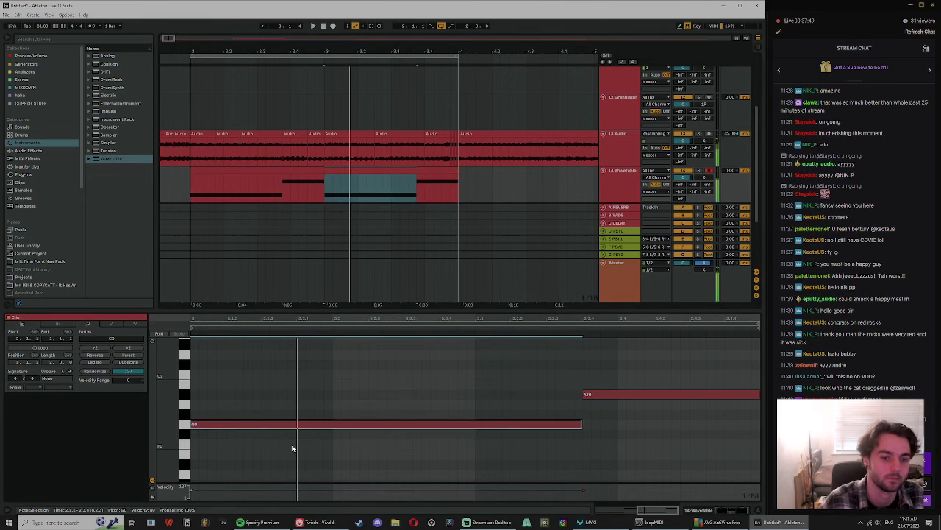
pyautogui.hotkey('shift', 'Up')
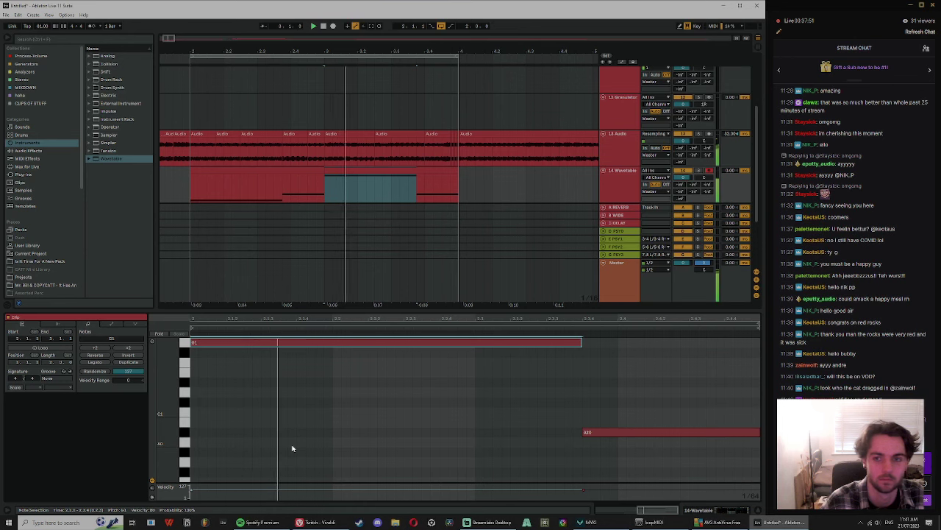
pyautogui.hotkey('shift', 'Up')
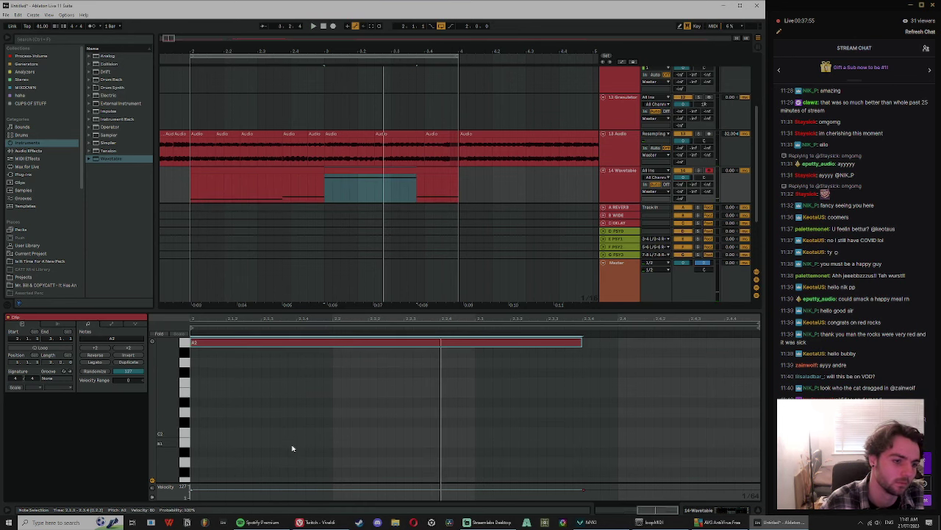
pyautogui.hotkey('shift', 'Up')
pyautogui.press('Up')
pyautogui.press('Up')
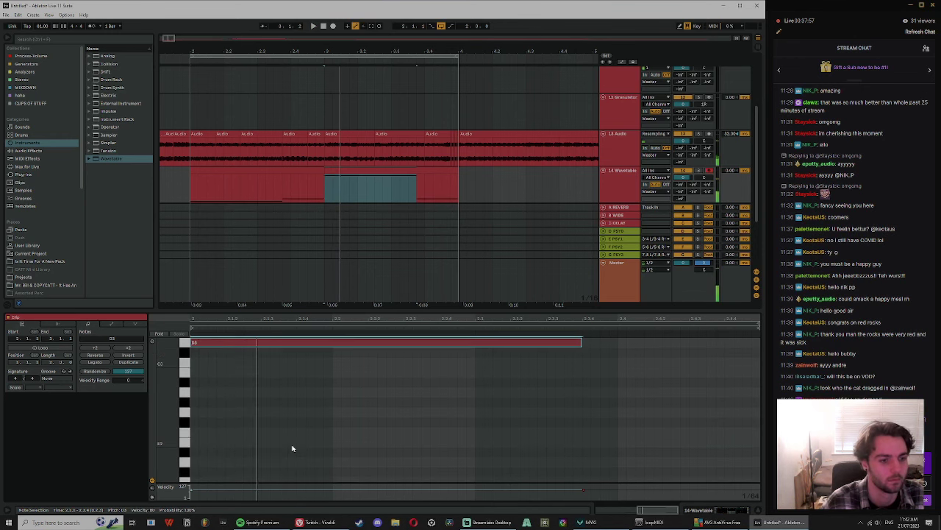
# Step: Shorten the D3 note to three sixteenths and duplicate it directly behind itself at C3
pyautogui.moveTo(582, 341)
pyautogui.mouseDown()
pyautogui.moveTo(287, 345)
pyautogui.moveTo(304, 343)
pyautogui.moveTo(298, 363)
pyautogui.mouseUp()
pyautogui.hotkey('ctrl', 'd')
pyautogui.press('space')
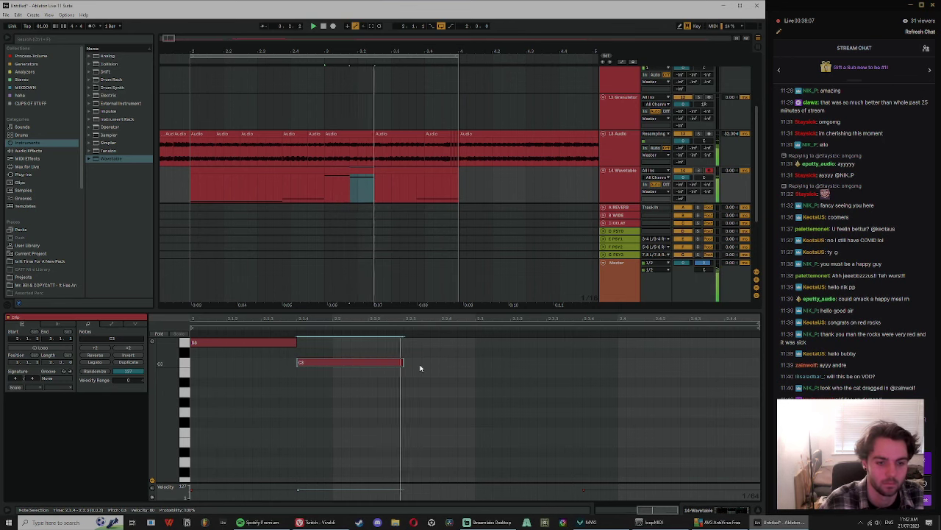
pyautogui.press('space')
# Step: Duplicate the C3 note directly behind itself and lower the copy to G2, auditioning the phrase with the loop
pyautogui.hotkey('ctrl', 'd')
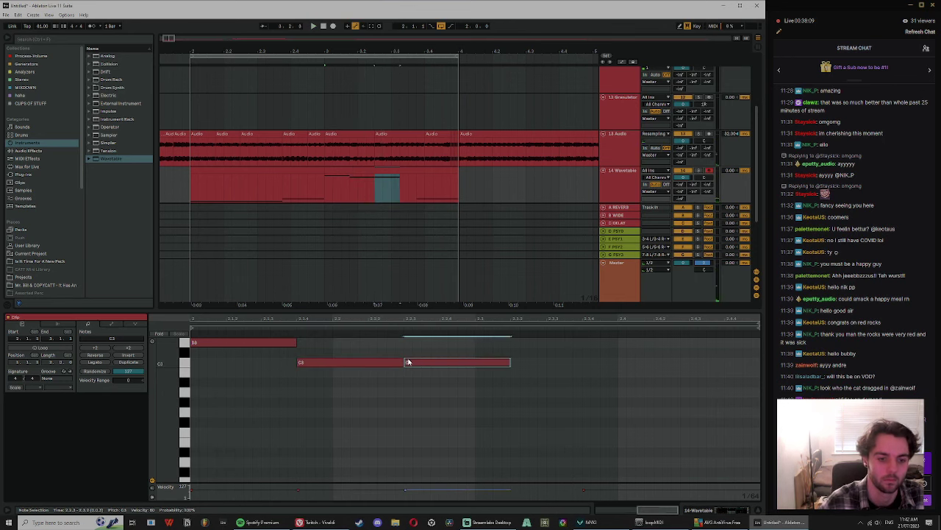
pyautogui.press('Down')
pyautogui.press('Down')
pyautogui.press('Down')
pyautogui.press('Down')
pyautogui.press('Down')
pyautogui.press('space')
pyautogui.hotkey('ctrl', 'a')
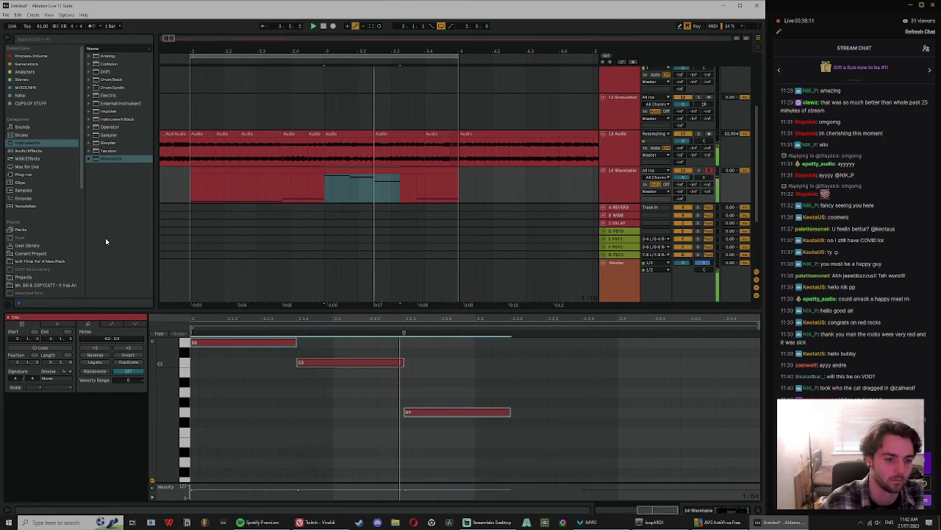
pyautogui.press('space')
# Step: Raise the third note of the phrase to A#2 and extend it to 2.4
pyautogui.click(469, 411)
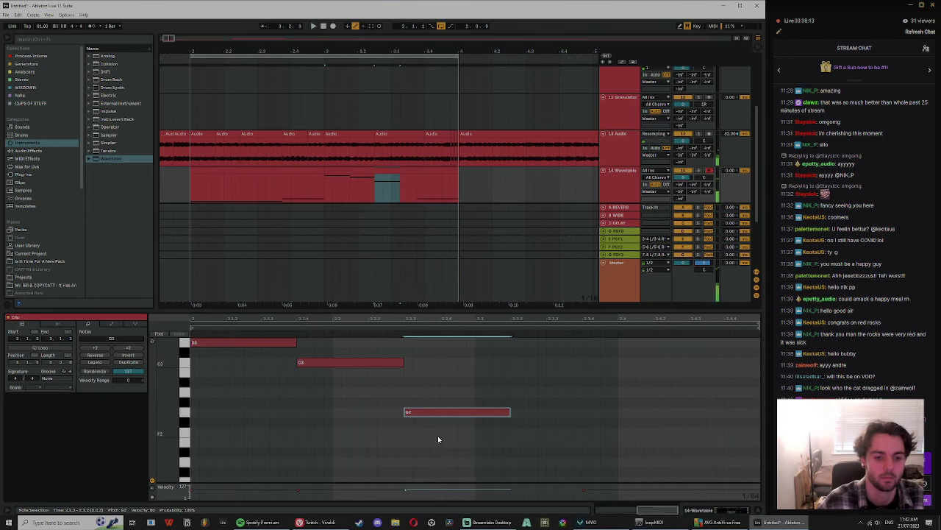
pyautogui.press('Up')
pyautogui.press('Up')
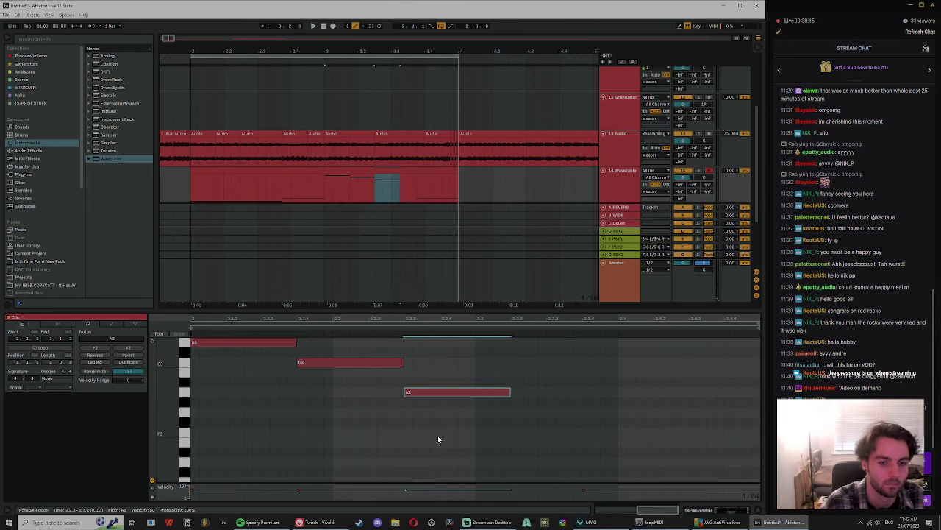
pyautogui.press('Up')
pyautogui.press('space')
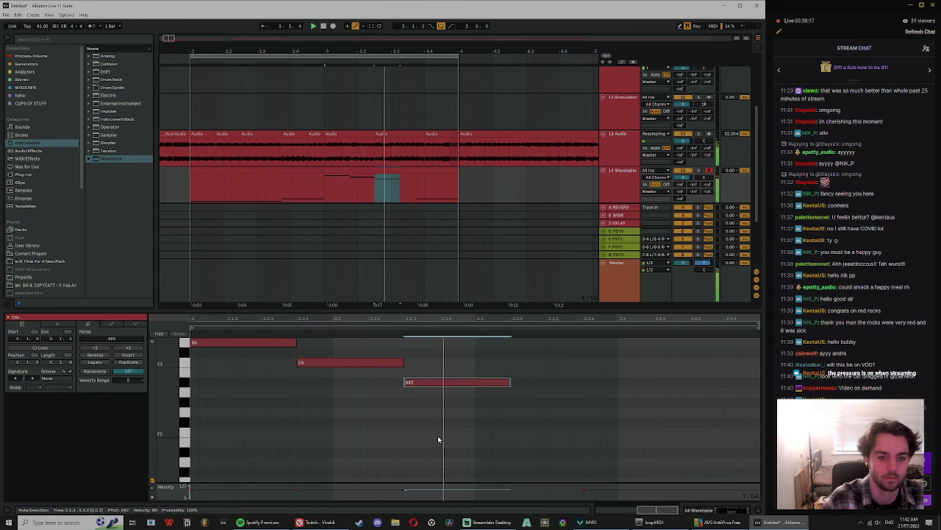
pyautogui.moveTo(510, 381); pyautogui.dragTo(616, 369)
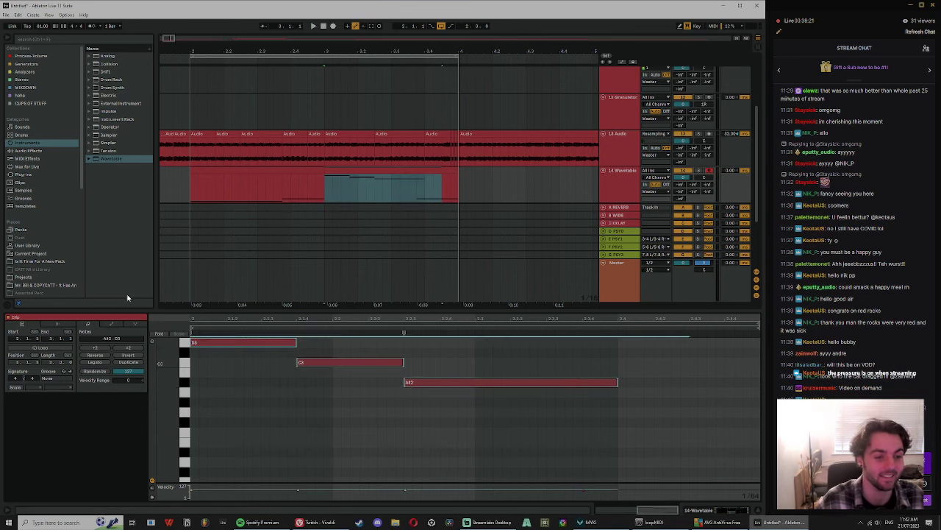
# Step: Transpose the three-note phrase in the bar 3 clip down two octaves to D1, C1 and A#0, and audition it
pyautogui.click(379, 170)
pyautogui.moveTo(604, 440); pyautogui.dragTo(285, 248)
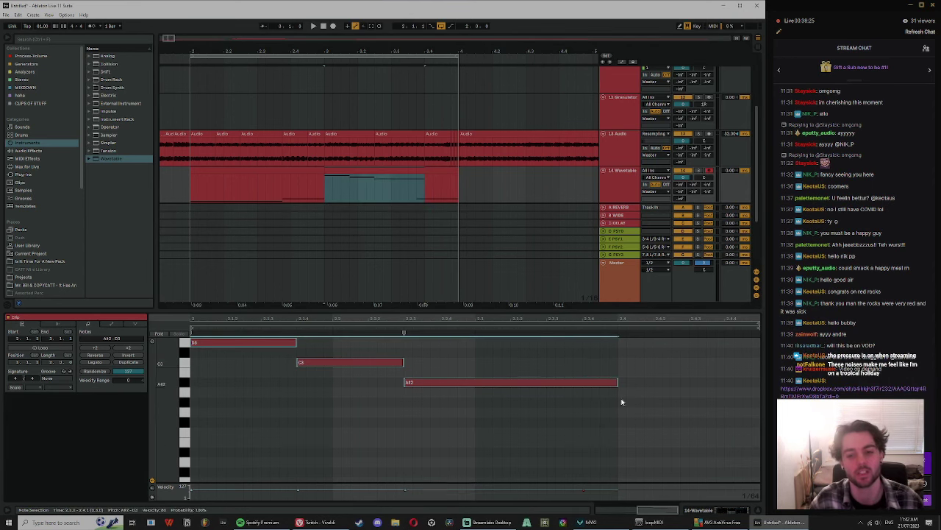
pyautogui.scroll(1, 614, 370)
pyautogui.scroll(-5, 650, 397)
pyautogui.scroll(-1, 650, 396)
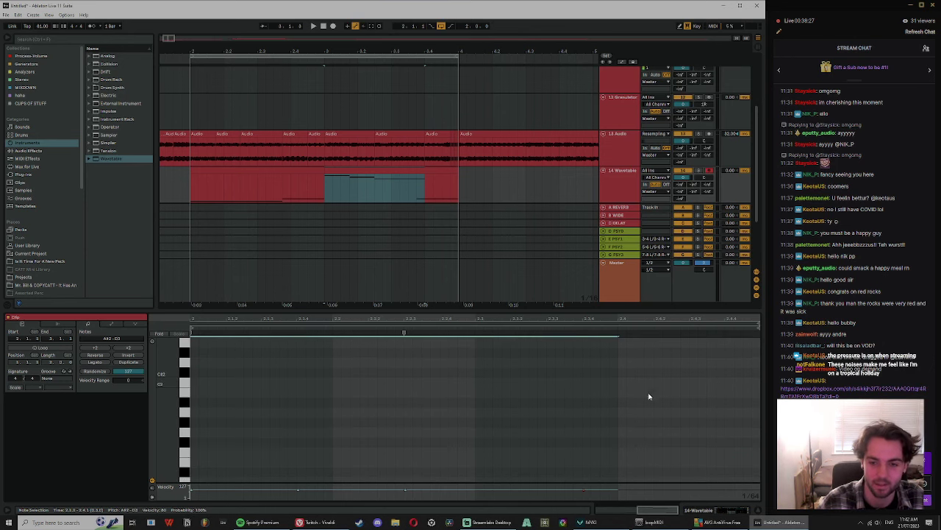
pyautogui.scroll(6, 651, 381)
pyautogui.scroll(3, 565, 366)
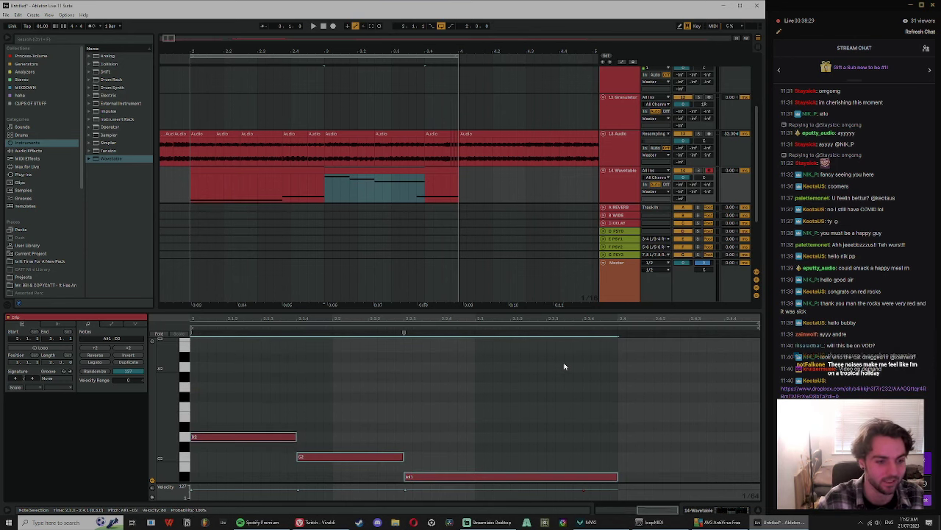
pyautogui.hotkey('shift', 'Down')
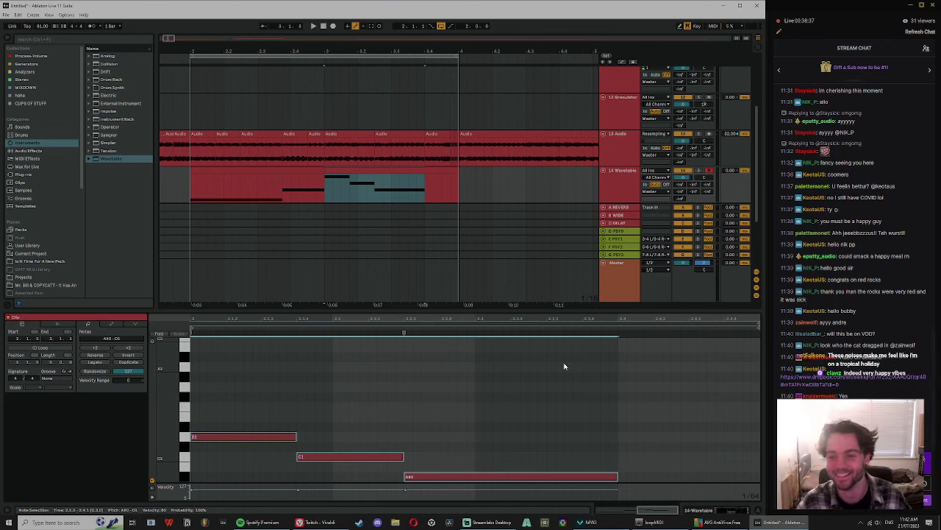
pyautogui.press('space')
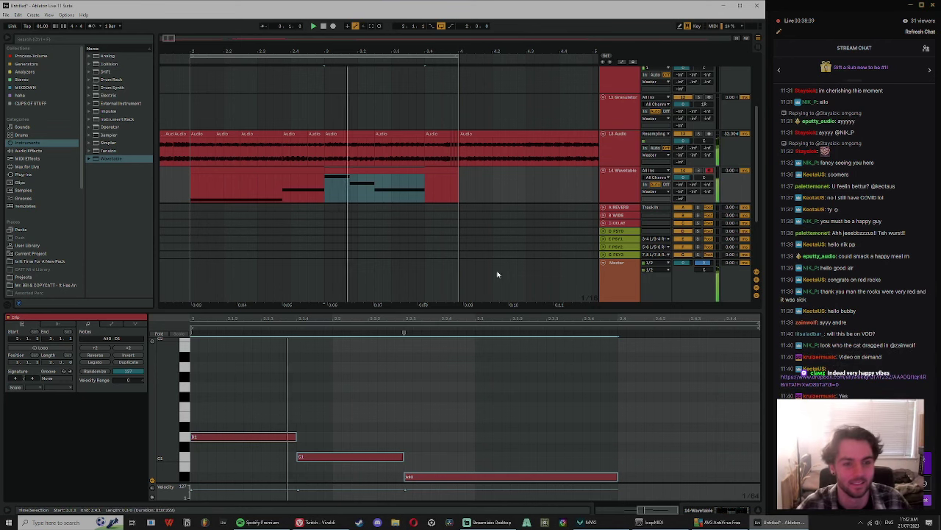
pyautogui.click(410, 170)
pyautogui.click(628, 182)
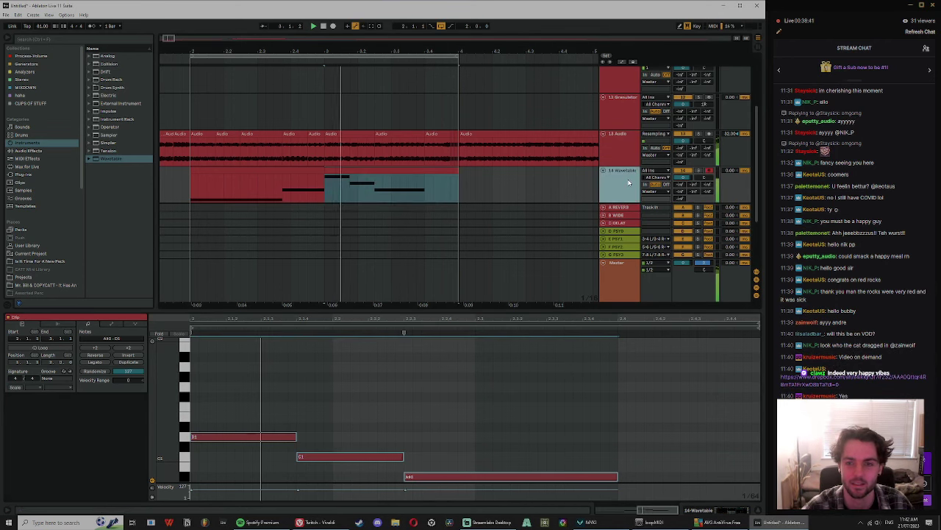
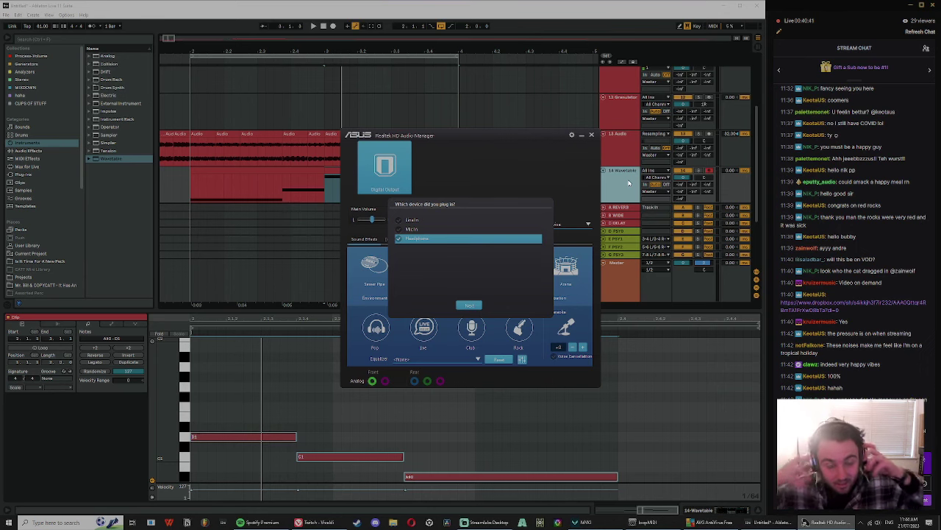
# Step: Register the plugged-in device as headphones with the Auto headphone type, and close Realtek HD Audio Manager
pyautogui.click(468, 306)
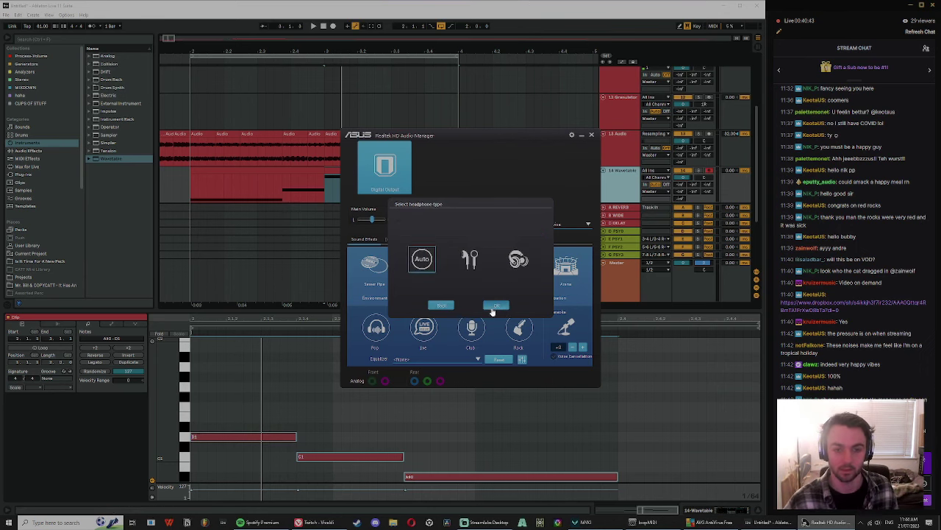
pyautogui.click(495, 305)
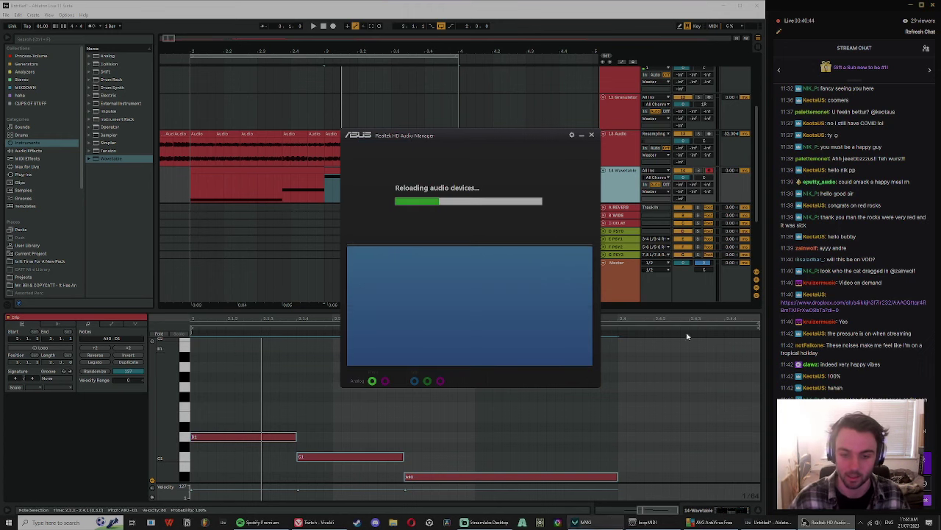
pyautogui.click(592, 137)
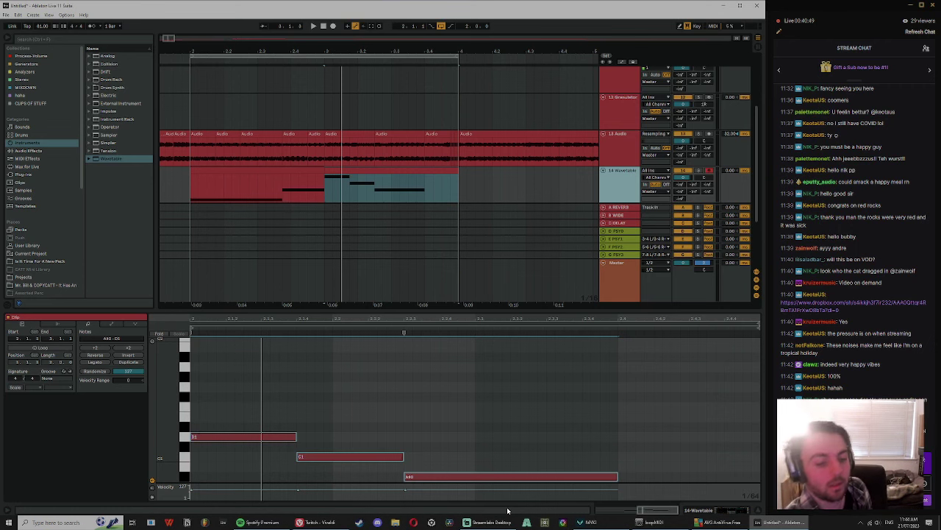
# Step: Check the stream's audio mixer in Streamlabs Desktop, then switch back to Live and audition the two-bar Wavetable phrase
pyautogui.click(489, 522)
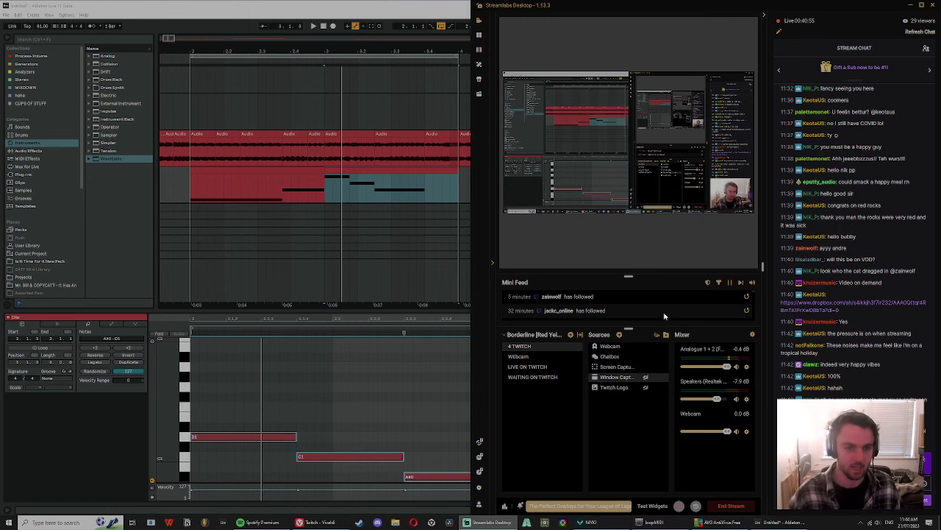
pyautogui.click(194, 188)
pyautogui.press('space')
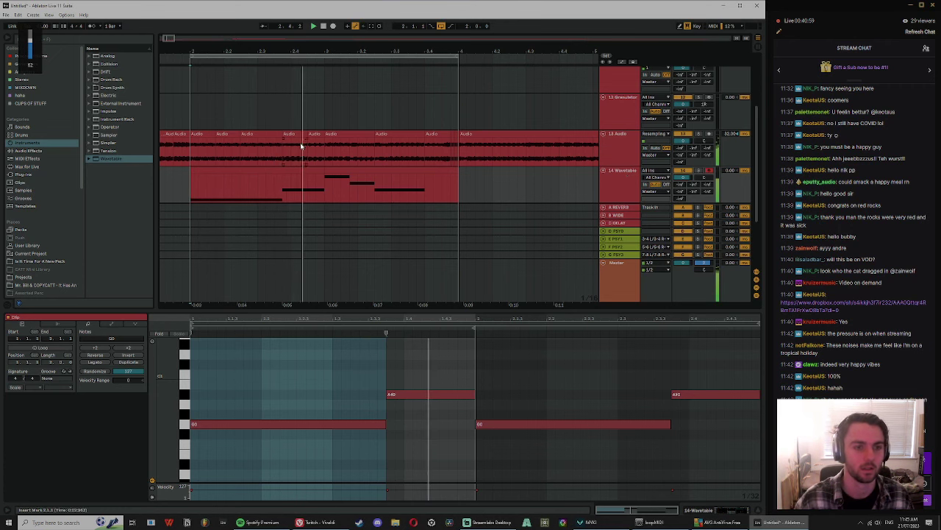
pyautogui.click(301, 172)
pyautogui.click(353, 170)
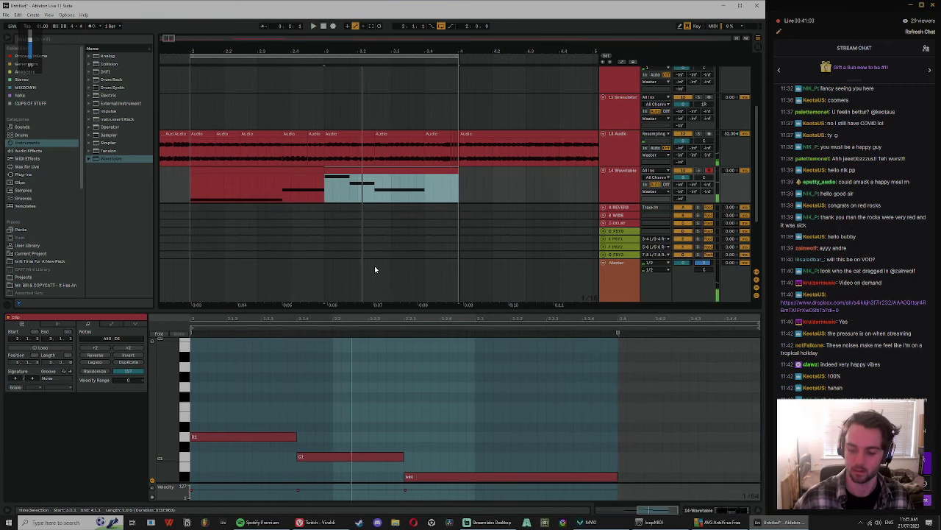
# Step: Lower the second note of the bar 3 Wavetable clip to A#0 and audition it with the loop
pyautogui.click(346, 456)
pyautogui.moveTo(318, 522)
pyautogui.press('Down')
pyautogui.press('Down')
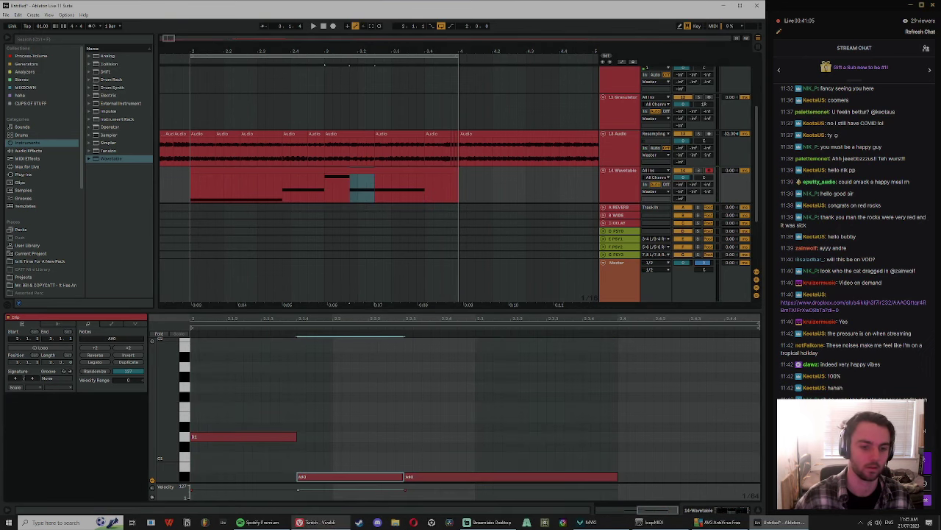
pyautogui.press('space')
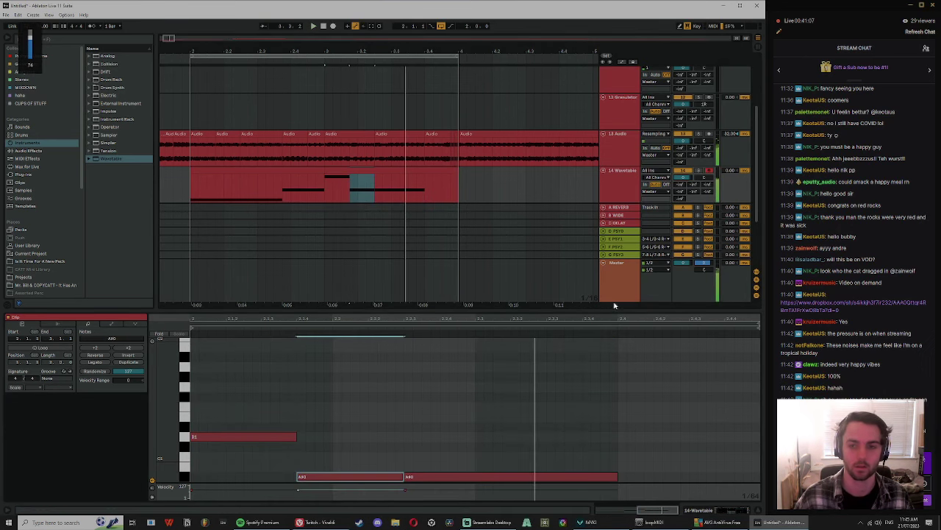
pyautogui.press('space')
# Step: Lower the second and third notes of the bar 3 clip together to G0 and audition the phrase
pyautogui.click(442, 477)
pyautogui.press('space')
pyautogui.moveTo(473, 526)
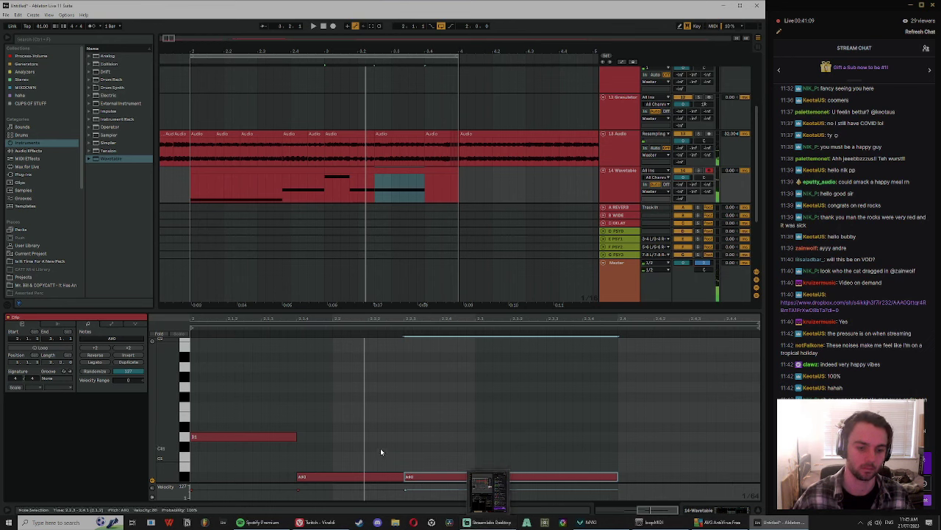
pyautogui.click(361, 441)
pyautogui.click(340, 489)
pyautogui.click(342, 477)
pyautogui.keyDown('shift'); pyautogui.click(437, 477); pyautogui.keyUp('shift')
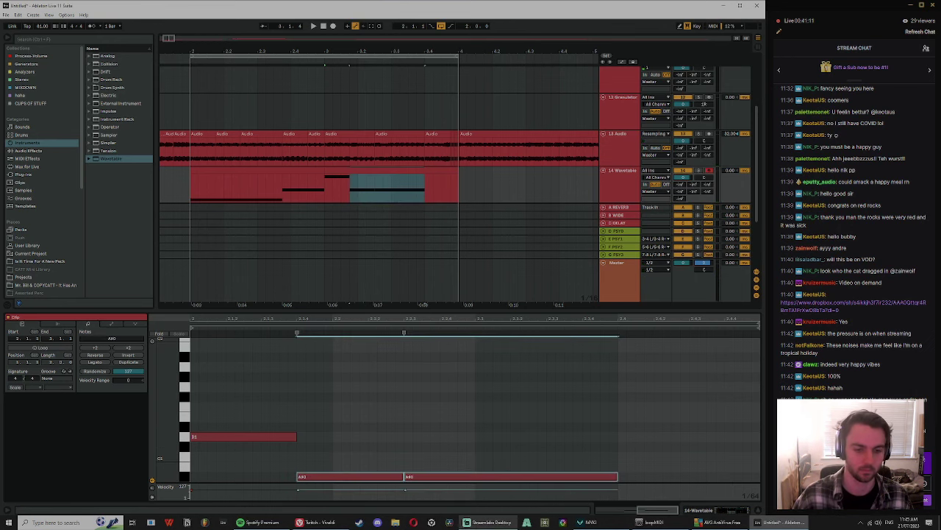
pyautogui.press('Down')
pyautogui.press('Down')
pyautogui.press('Left')
pyautogui.press('Down')
pyautogui.press('Right')
pyautogui.press('space')
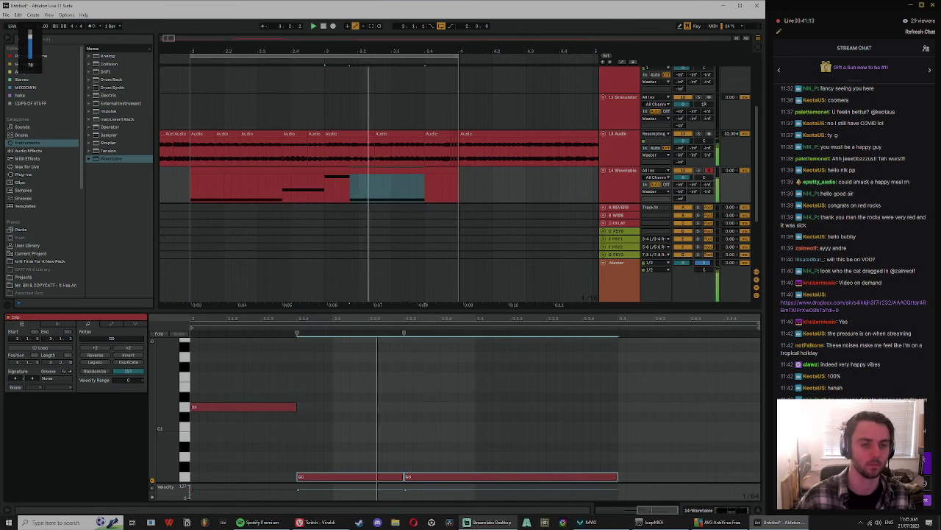
# Step: Raise the system playback volume while listening to the Wavetable and 13 Audio tracks in the loop
pyautogui.click(412, 173)
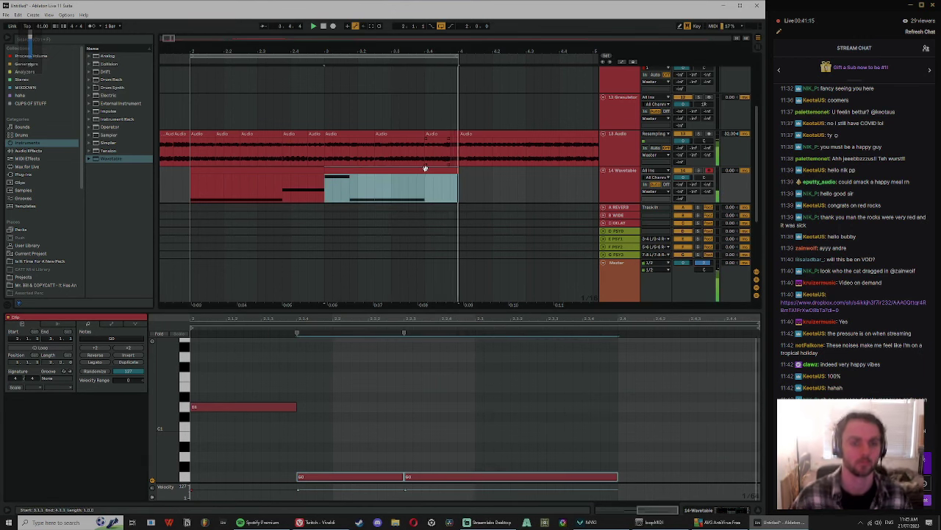
pyautogui.press('XF86AudioRaiseVolume')
pyautogui.press('XF86AudioRaiseVolume')
pyautogui.press('XF86AudioRaiseVolume')
pyautogui.press('XF86AudioRaiseVolume')
pyautogui.press('XF86AudioRaiseVolume')
pyautogui.press('XF86AudioRaiseVolume')
pyautogui.press('XF86AudioRaiseVolume')
pyautogui.press('XF86AudioRaiseVolume')
pyautogui.click(612, 170)
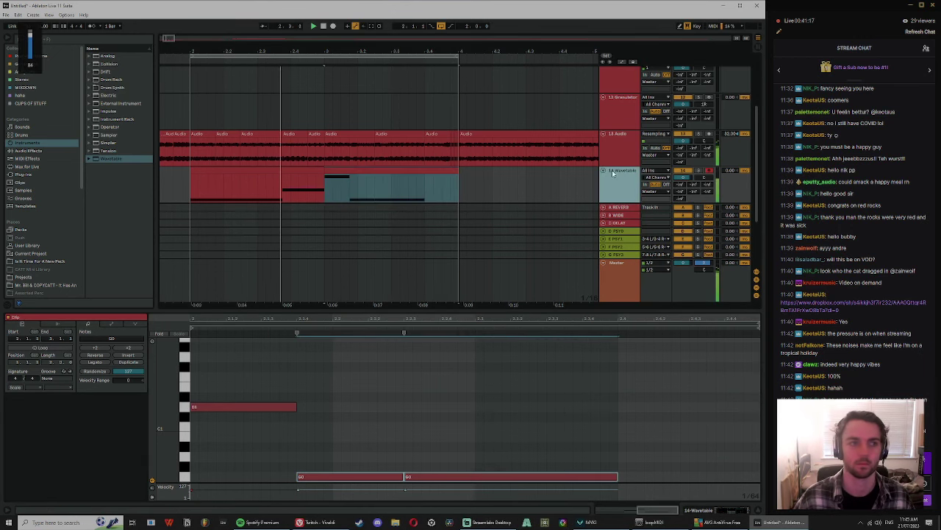
pyautogui.click(616, 145)
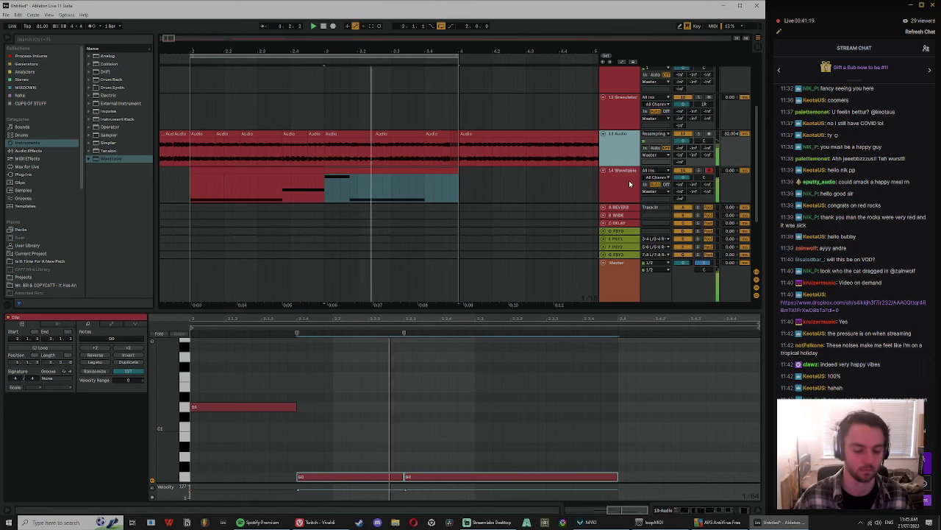
# Step: Split the first bar 3 slice on the 13 Audio track where the first MIDI note of that bar ends
pyautogui.click(336, 153)
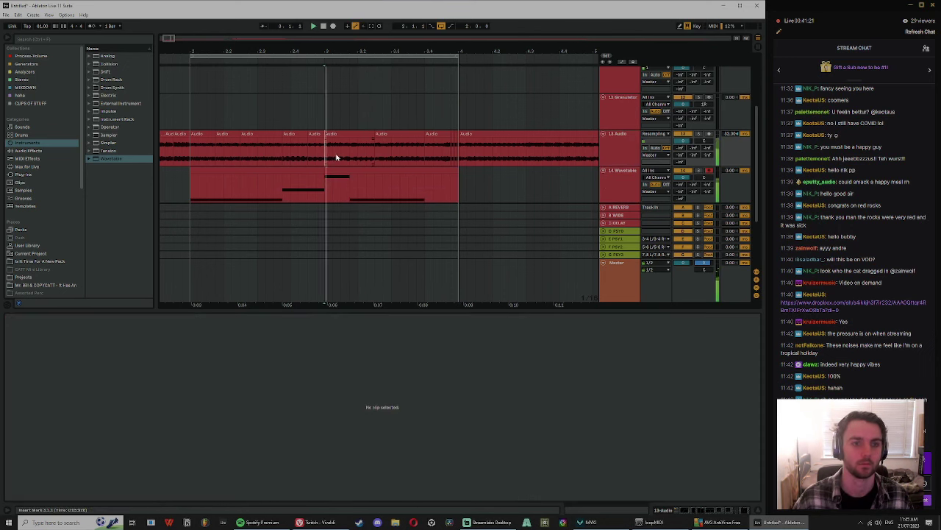
pyautogui.click(383, 151)
pyautogui.press('space')
pyautogui.moveTo(357, 160); pyautogui.dragTo(371, 153)
pyautogui.click(328, 100)
pyautogui.press('space')
pyautogui.moveTo(354, 50); pyautogui.dragTo(367, 182)
pyautogui.click(347, 151)
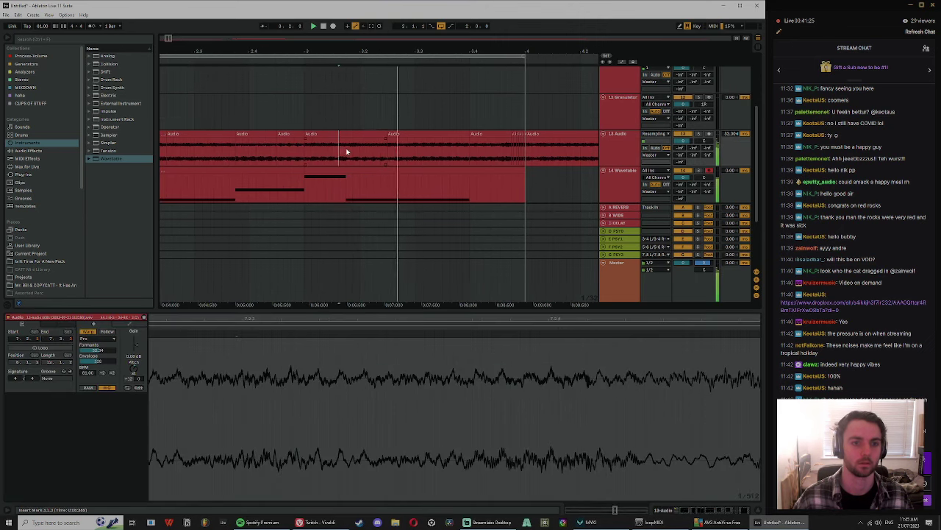
pyautogui.hotkey('ctrl', 'e')
# Step: Duplicate the second half of the split bar 3 audio slice twice, directly behind itself
pyautogui.click(435, 136)
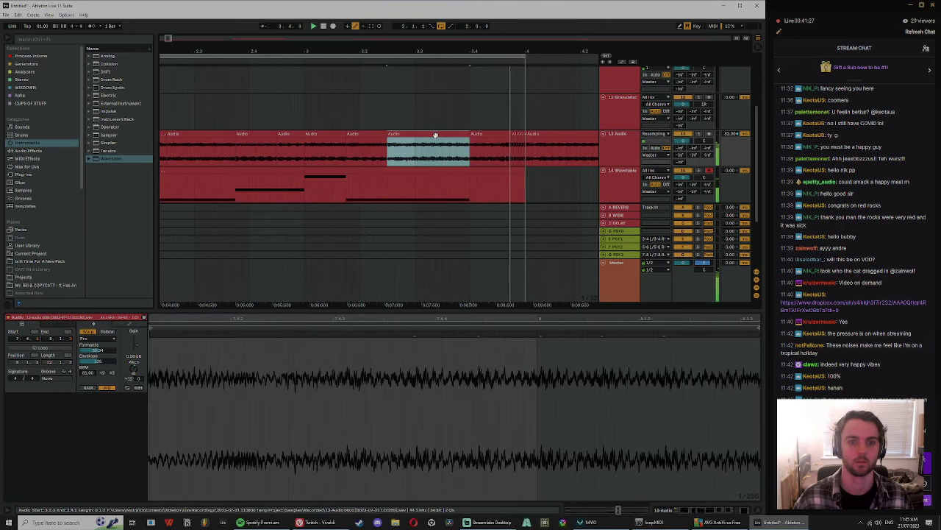
pyautogui.click(363, 135)
pyautogui.hotkey('ctrl', 'd')
pyautogui.hotkey('ctrl', 'd')
pyautogui.click(353, 134)
pyautogui.moveTo(363, 49); pyautogui.dragTo(473, 33)
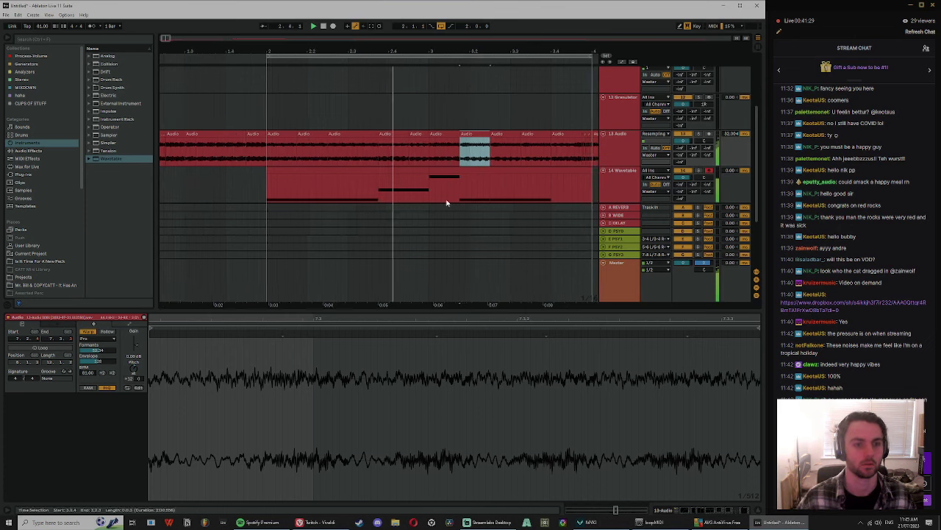
# Step: Raise the second note of the bar 2 Wavetable clip to C1 and audition it with bar 2 looped
pyautogui.click(412, 170)
pyautogui.press('space')
pyautogui.moveTo(607, 364); pyautogui.dragTo(602, 423)
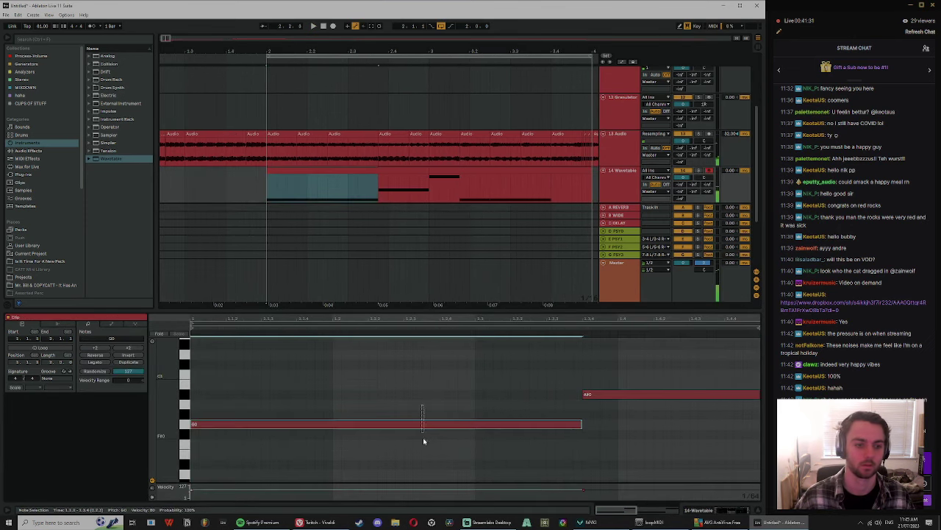
pyautogui.press('space')
pyautogui.press('Up')
pyautogui.press('Up')
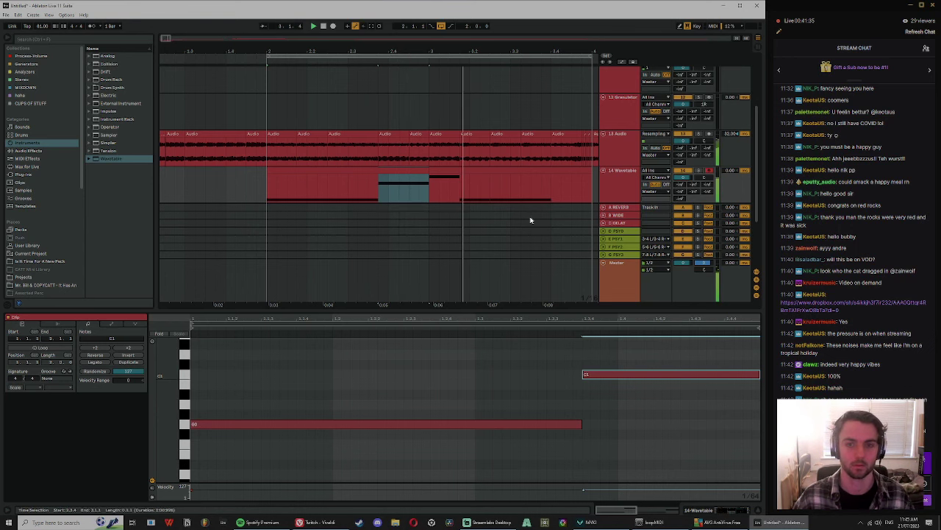
pyautogui.click(405, 171)
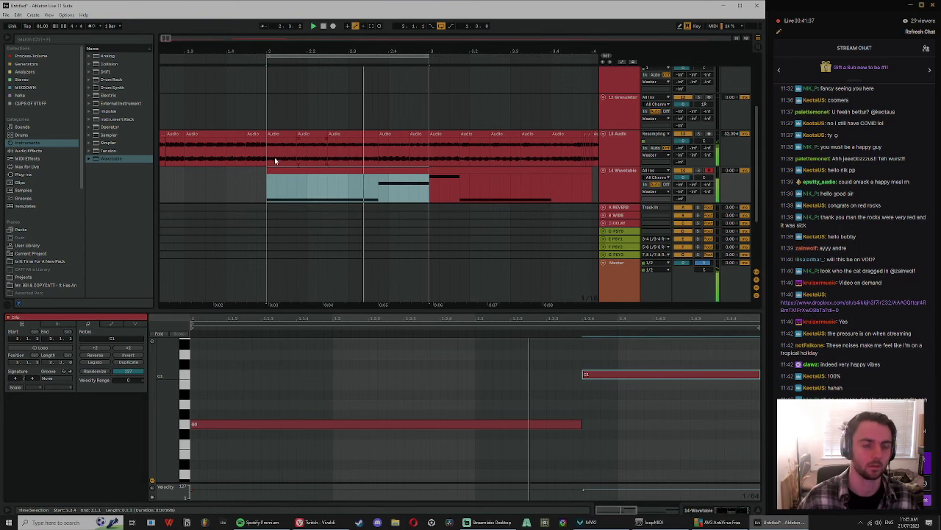
pyautogui.moveTo(396, 52); pyautogui.dragTo(390, 46)
# Step: Solo the Wavetable track and try the bar 2 clip's second note an octave higher, at C2
pyautogui.click(699, 172)
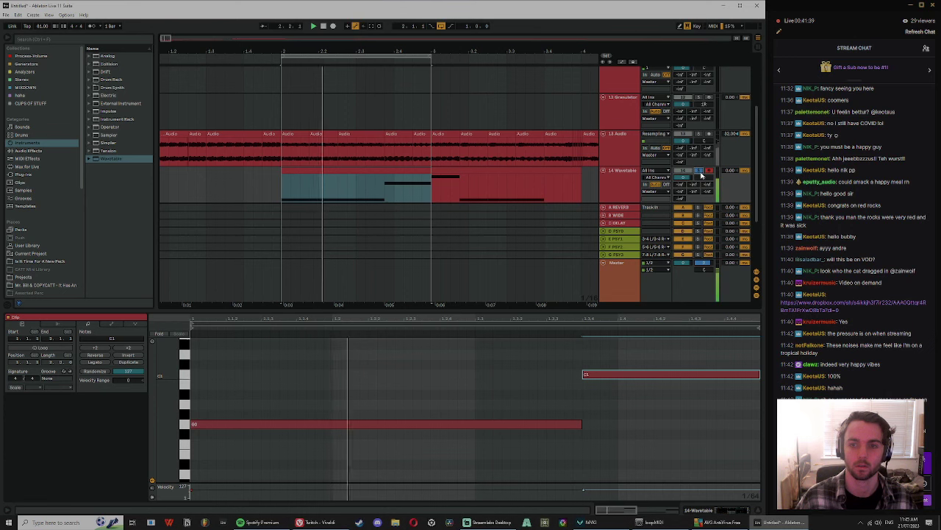
pyautogui.click(640, 374)
pyautogui.hotkey('shift', 'Up')
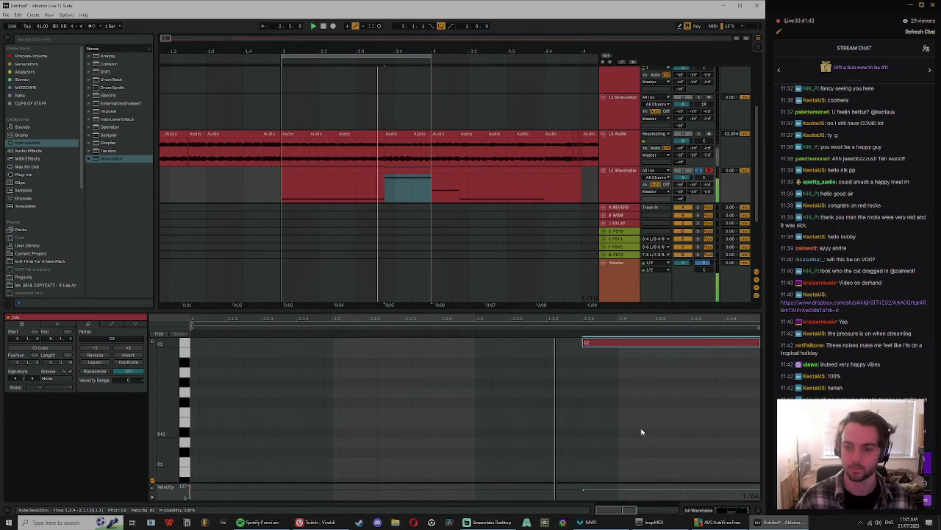
pyautogui.hotkey('shift', 'Down')
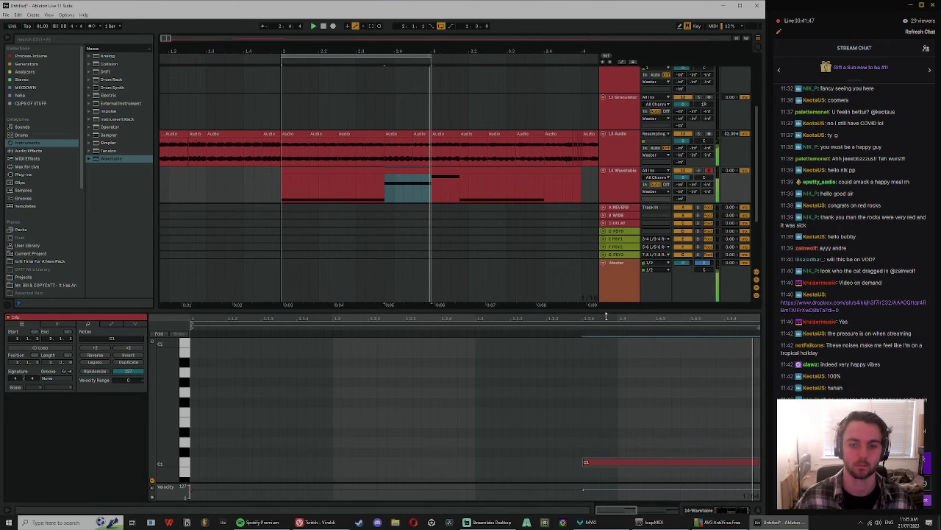
# Step: Enlarge the arrangement view and listen to the 13 Audio slices from bar 2, both in the mix and soloed
pyautogui.moveTo(606, 313); pyautogui.dragTo(605, 399)
pyautogui.moveTo(336, 49); pyautogui.dragTo(336, 48)
pyautogui.click(284, 132)
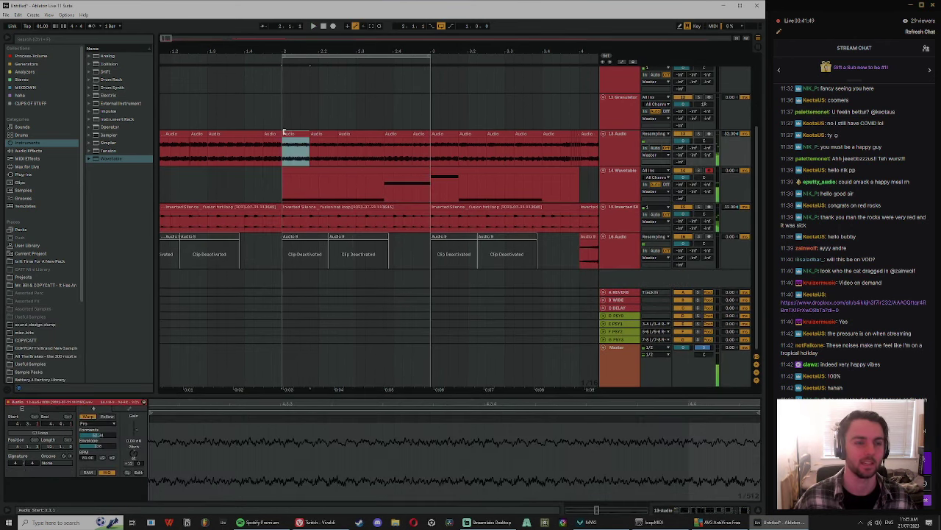
pyautogui.press('space')
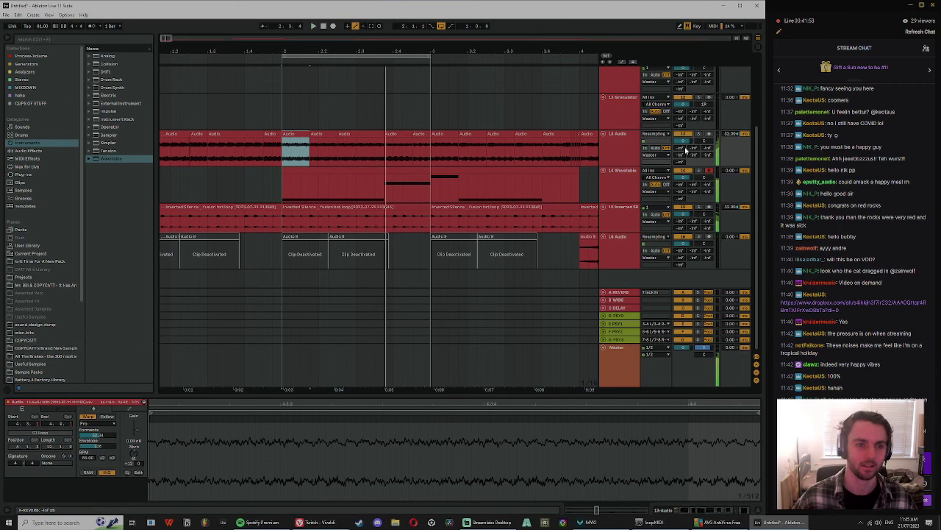
pyautogui.click(698, 134)
pyautogui.press('space')
pyautogui.click(290, 134)
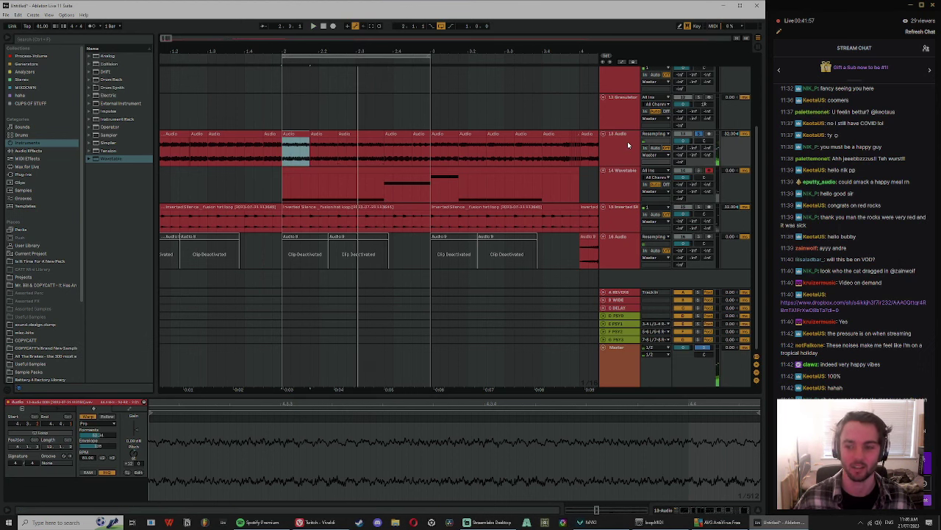
pyautogui.press('space')
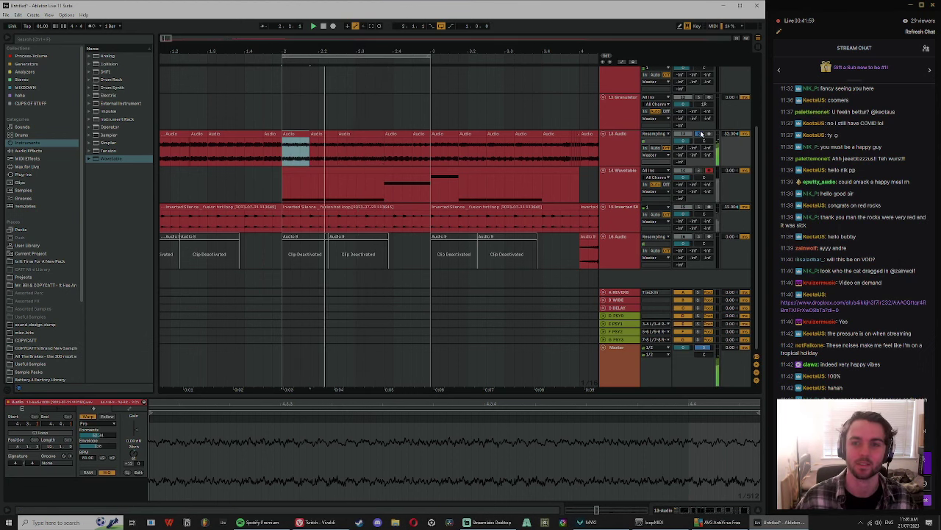
pyautogui.click(699, 134)
# Step: Group the 13 Audio, Wavetable and Inverted Silence hat loop tracks into one group track
pyautogui.click(285, 114)
pyautogui.moveTo(300, 39); pyautogui.dragTo(302, 31)
pyautogui.click(620, 214)
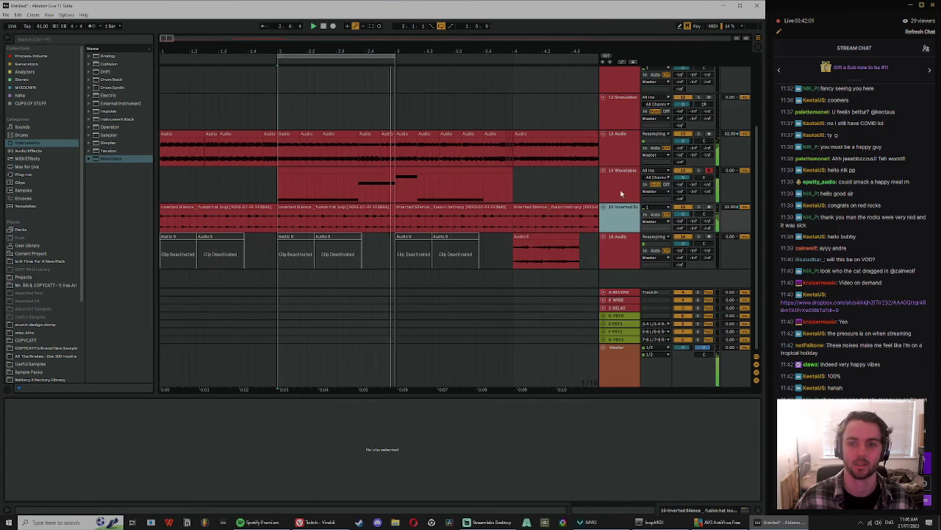
pyautogui.keyDown('shift'); pyautogui.click(617, 158); pyautogui.keyUp('shift')
pyautogui.hotkey('ctrl', 'g')
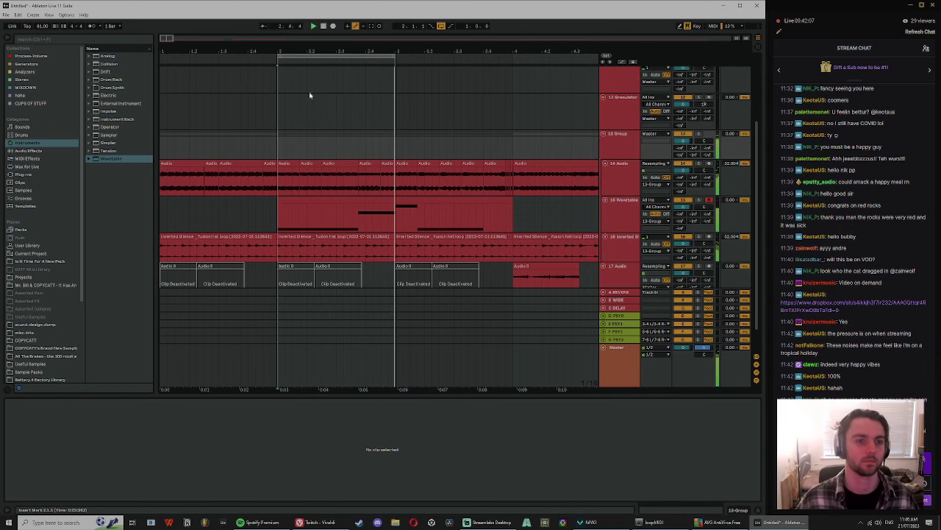
# Step: Inspect the drum rack on the DRUMS track, check the mixer in Streamlabs Desktop, and replay bar 2 in Live
pyautogui.scroll(3, 631, 156)
pyautogui.click(614, 97)
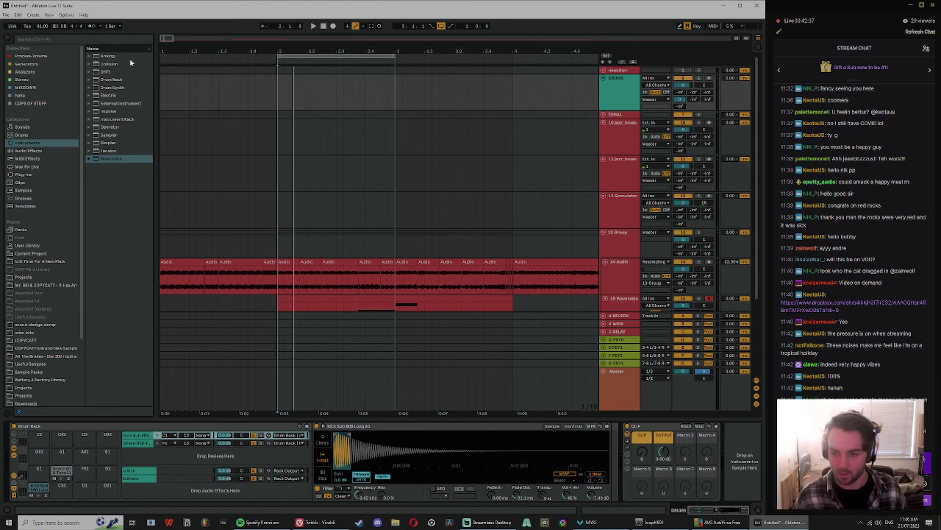
pyautogui.click(492, 522)
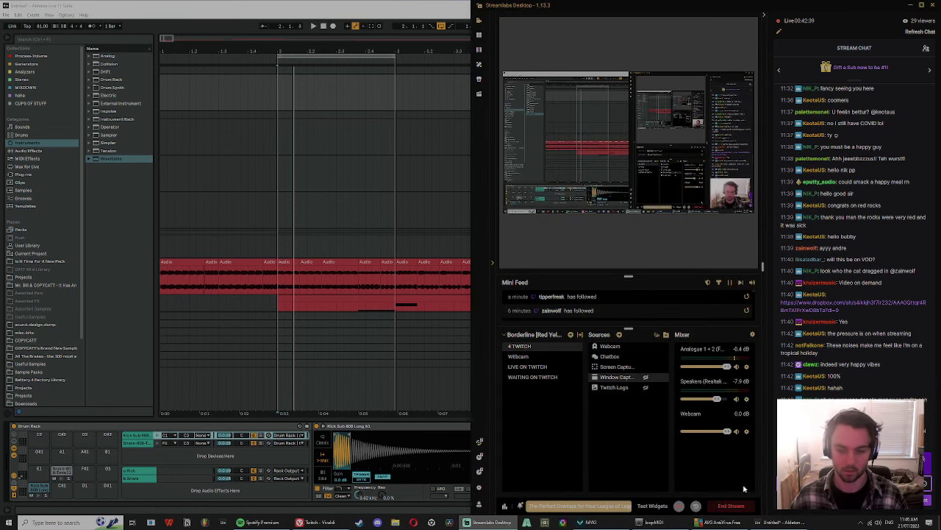
pyautogui.click(278, 213)
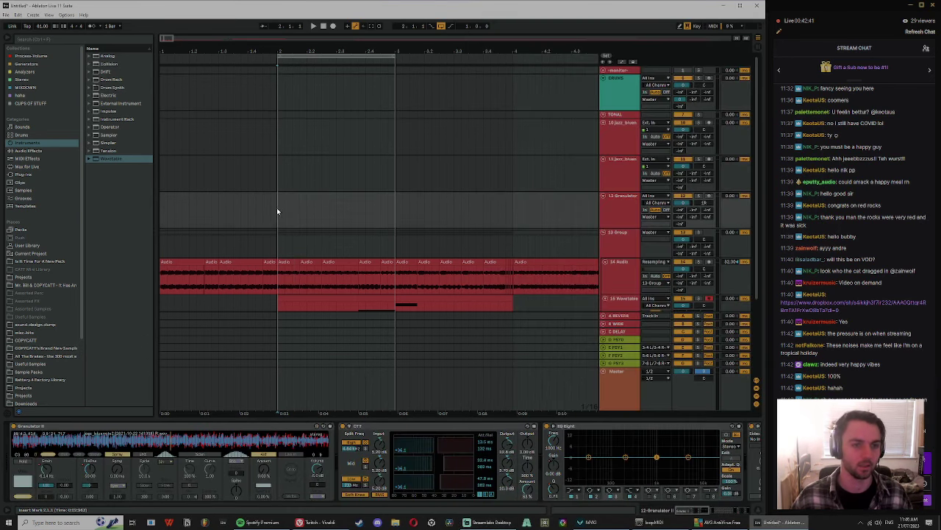
pyautogui.click(634, 87)
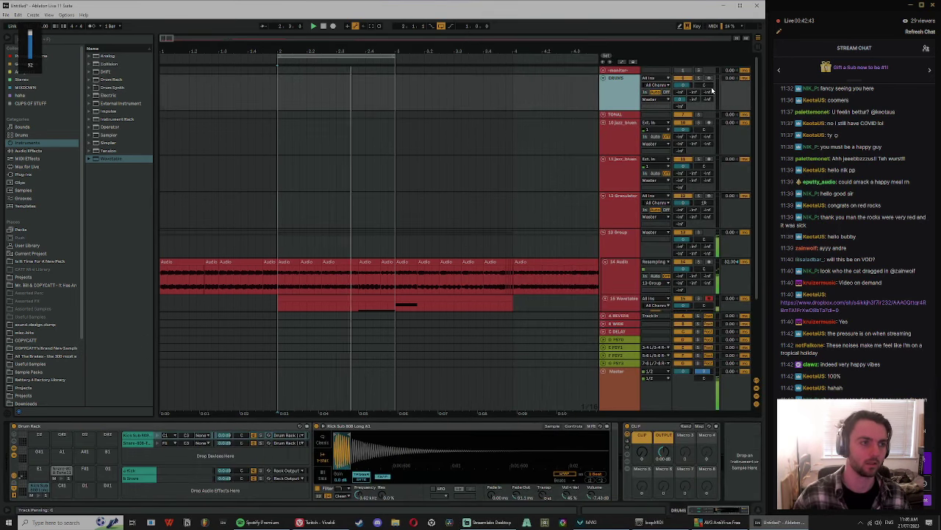
pyautogui.click(307, 56)
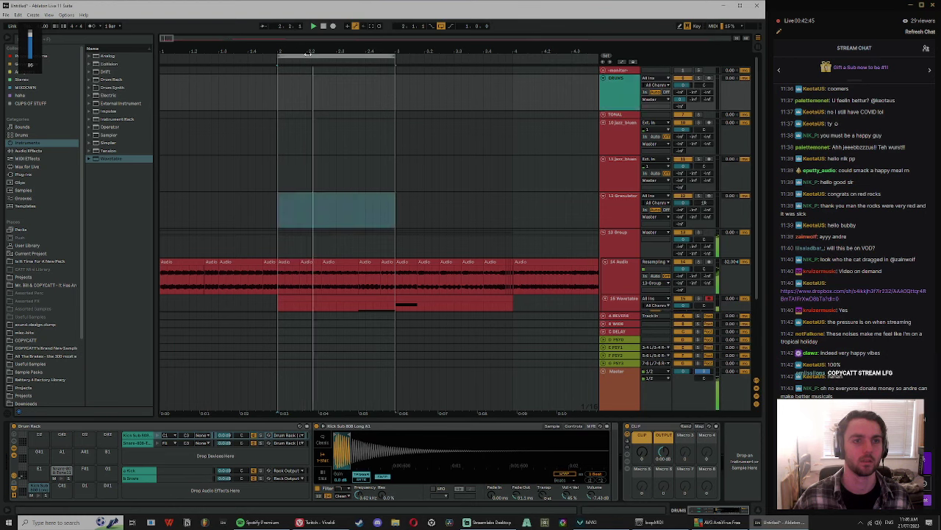
pyautogui.click(633, 98)
pyautogui.scroll(-3, 614, 324)
pyautogui.click(611, 210)
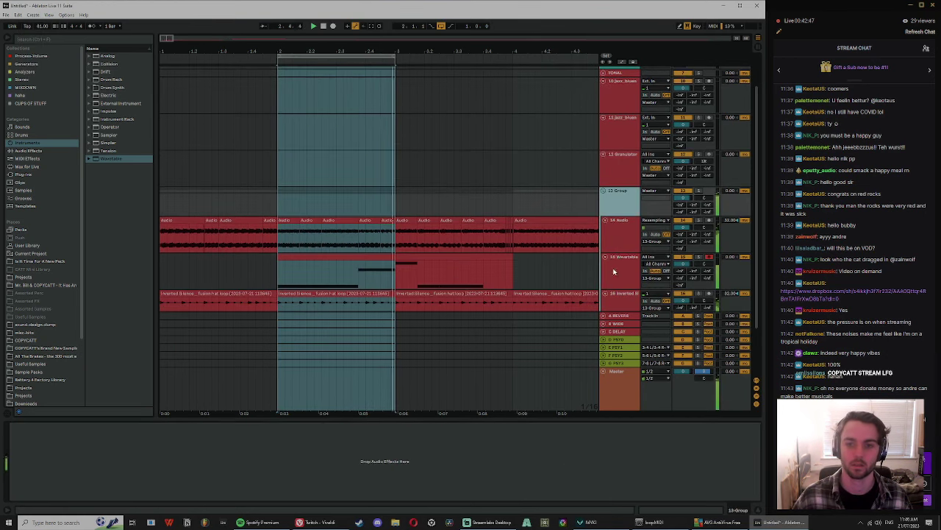
# Step: For the Wavetable track, search all browser content for "808" and widen the browser to read the file names
pyautogui.click(614, 270)
pyautogui.click(31, 40)
pyautogui.write('wav')
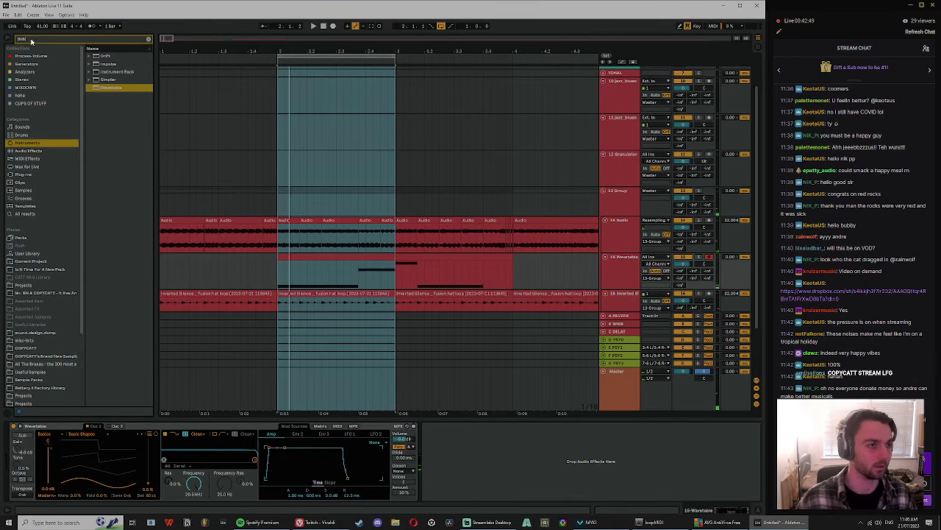
pyautogui.click(12, 214)
pyautogui.moveTo(154, 137); pyautogui.dragTo(248, 137)
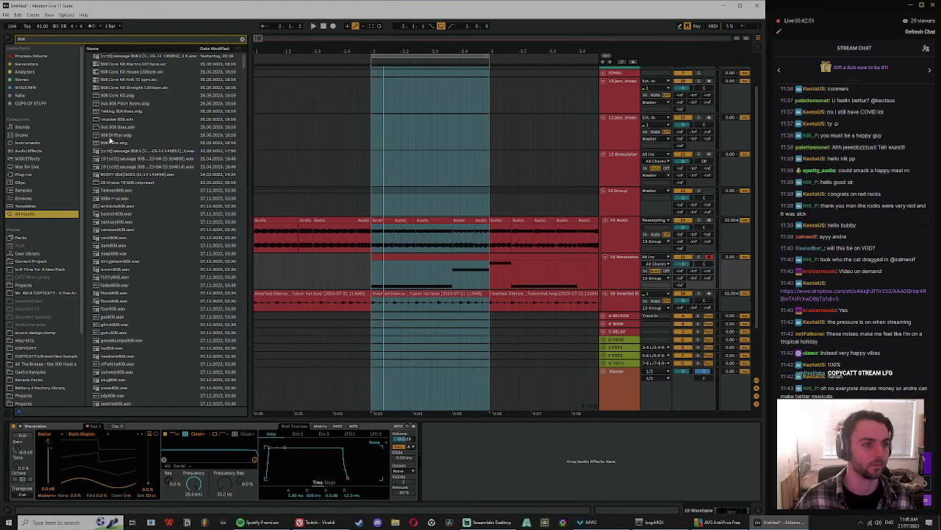
# Step: Preview several of the 808 samples found, from newtank808.wav and goku808.wav through to the Kick 808 Tone files
pyautogui.click(141, 357)
pyautogui.scroll(-4, 136, 350)
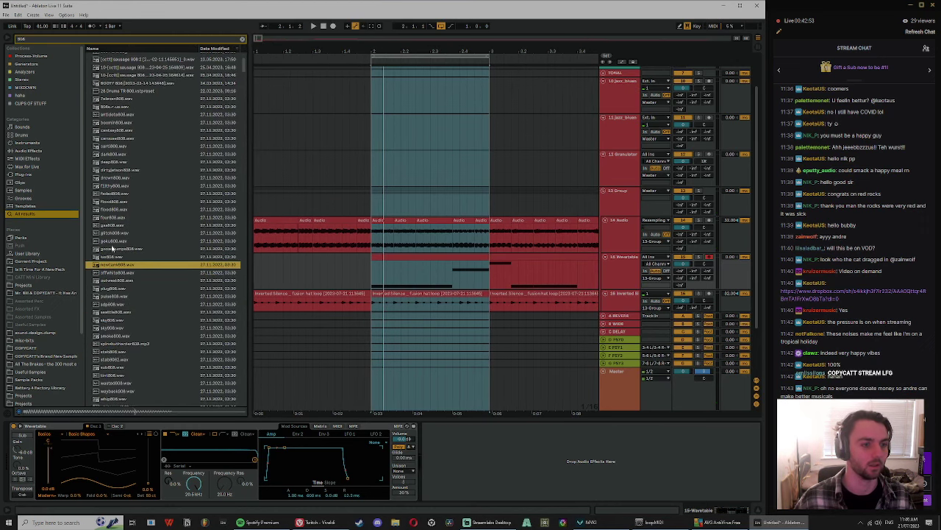
pyautogui.click(110, 241)
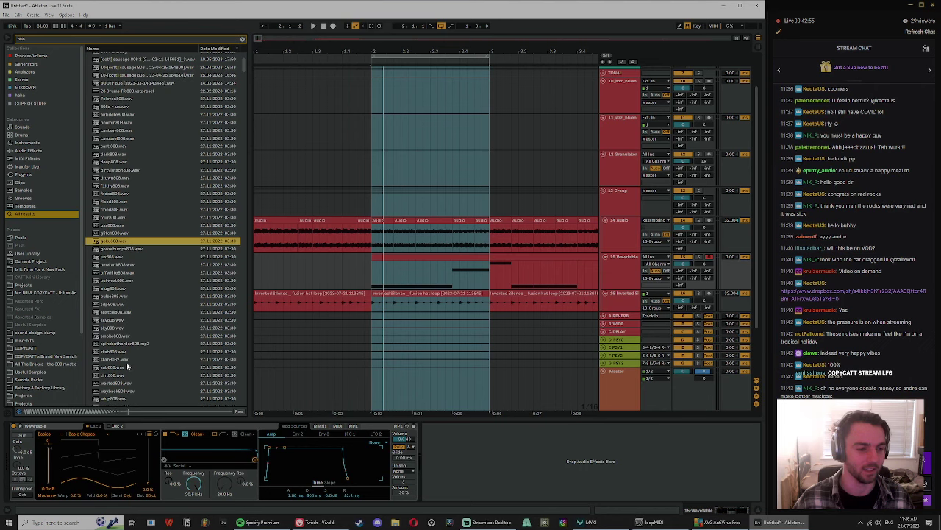
pyautogui.scroll(-4, 127, 366)
pyautogui.click(122, 332)
pyautogui.scroll(-5, 117, 357)
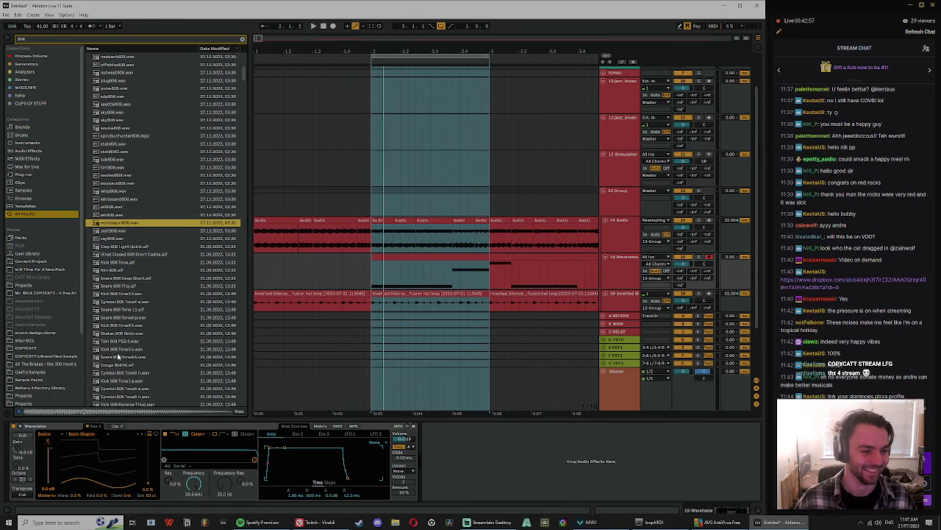
pyautogui.click(119, 351)
pyautogui.scroll(-2, 119, 355)
# Step: Try Kick 808 Reverse Thud.wav in place of Wavetable on the track and undo the replacement
pyautogui.doubleClick(123, 354)
pyautogui.scroll(-2, 132, 355)
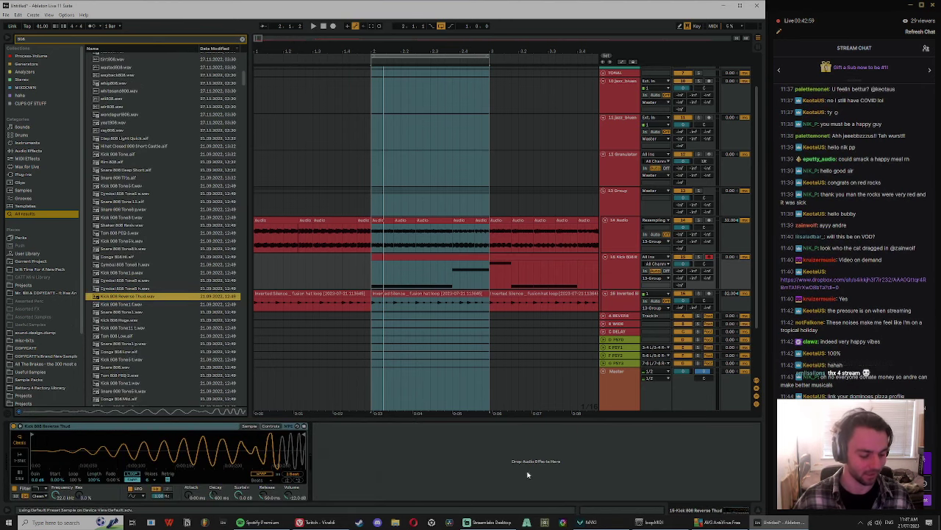
pyautogui.hotkey('ctrl', 'z')
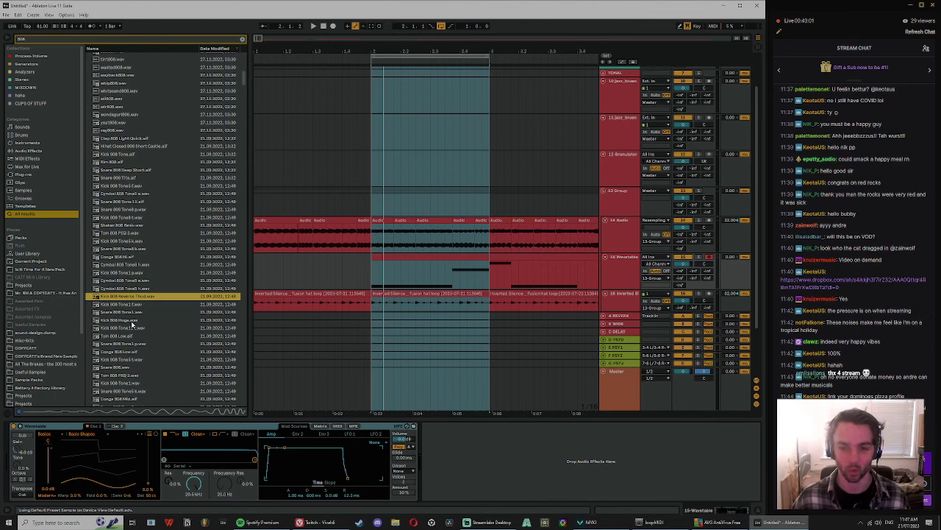
# Step: Audition more 808 results, including a rim sample and one of the older 808 files from 2017
pyautogui.scroll(-7, 147, 355)
pyautogui.click(159, 344)
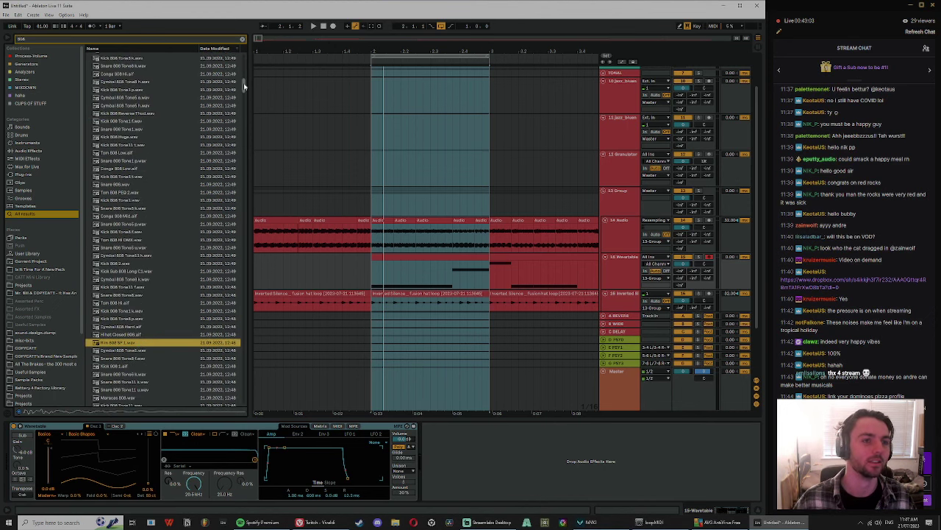
pyautogui.moveTo(243, 86); pyautogui.dragTo(246, 284)
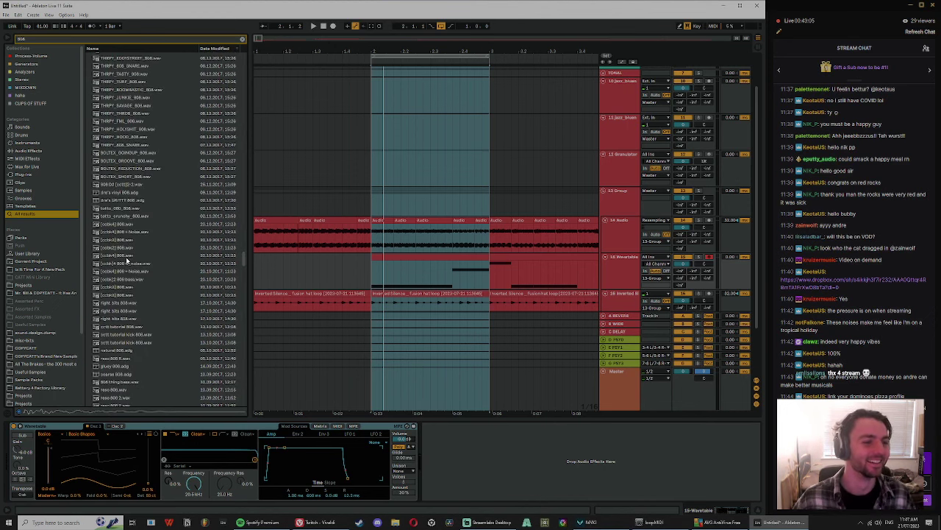
pyautogui.click(115, 241)
pyautogui.scroll(10, 245, 262)
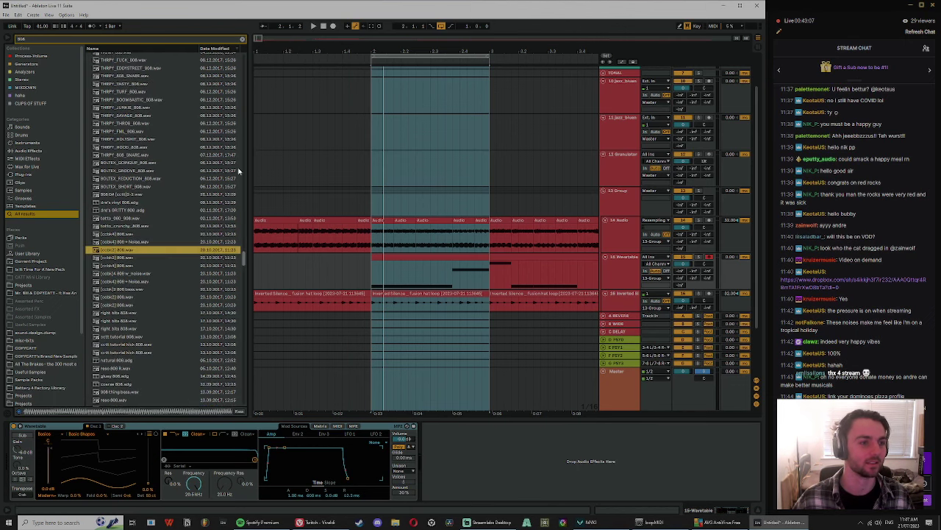
pyautogui.scroll(10, 234, 167)
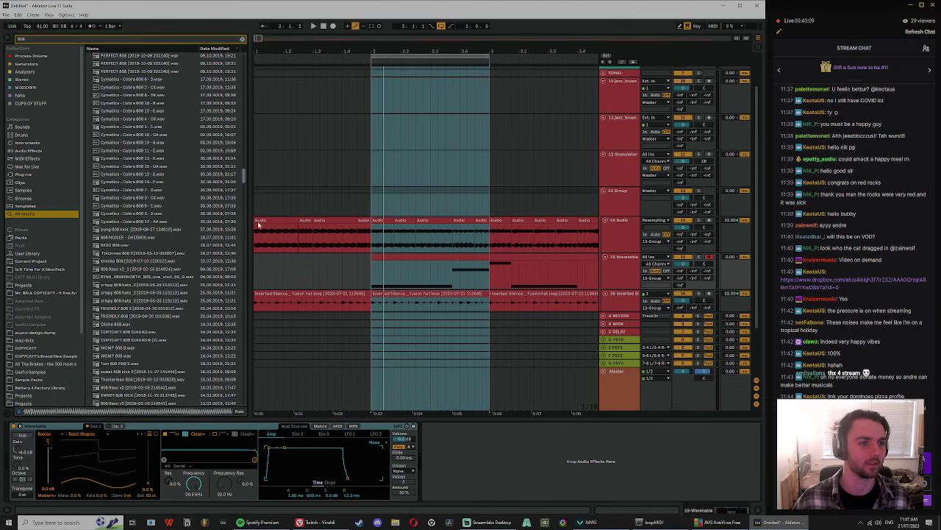
# Step: Audition the Thickman 808 and PERFECT 808 KICK samples from the 2019 results
pyautogui.scroll(5, 219, 220)
pyautogui.click(138, 110)
pyautogui.click(135, 102)
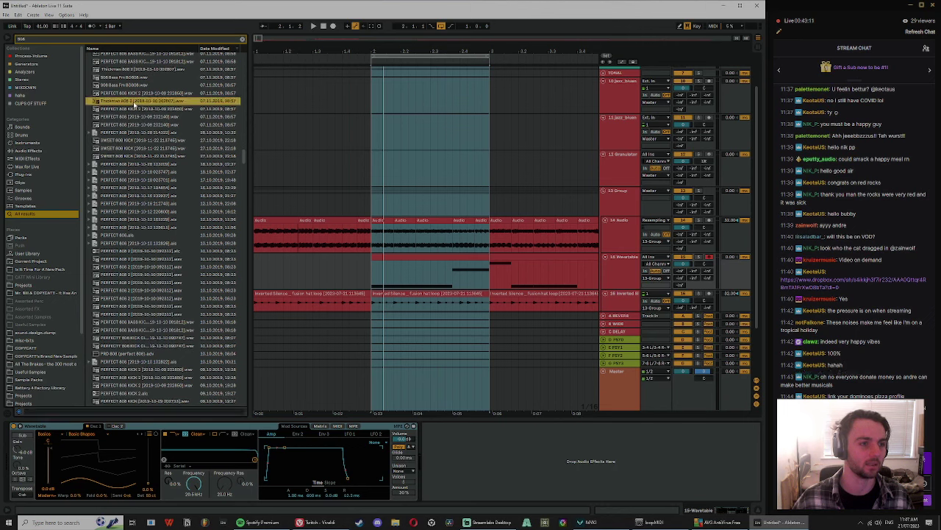
pyautogui.click(133, 94)
pyautogui.click(135, 64)
pyautogui.click(136, 69)
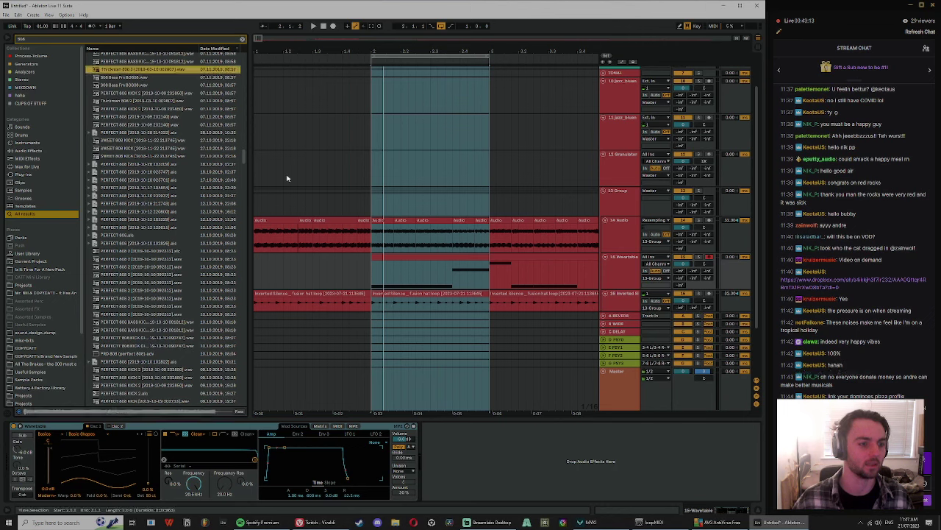
# Step: Audition the newer 808 results from 2021, including the meaty 808, chunk 808 and sausage 808 samples
pyautogui.moveTo(243, 156); pyautogui.dragTo(243, 126)
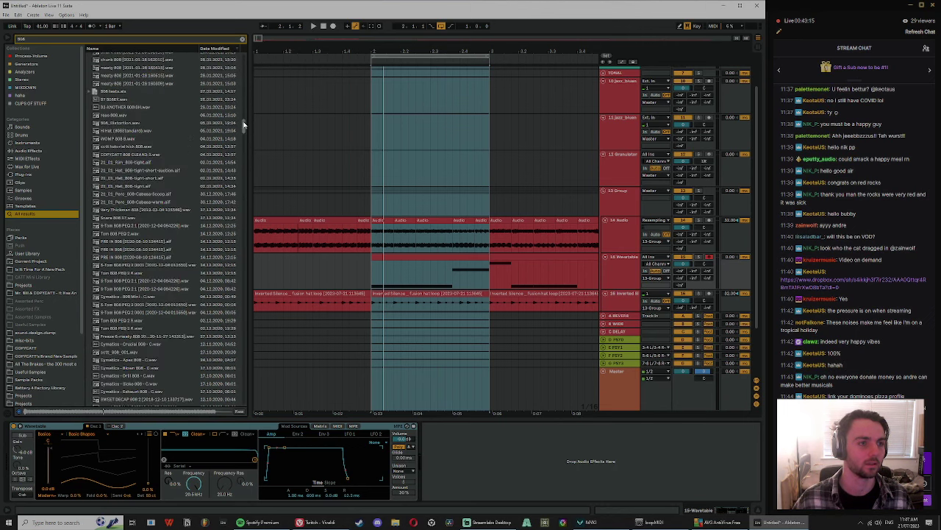
pyautogui.click(136, 75)
pyautogui.scroll(3, 138, 78)
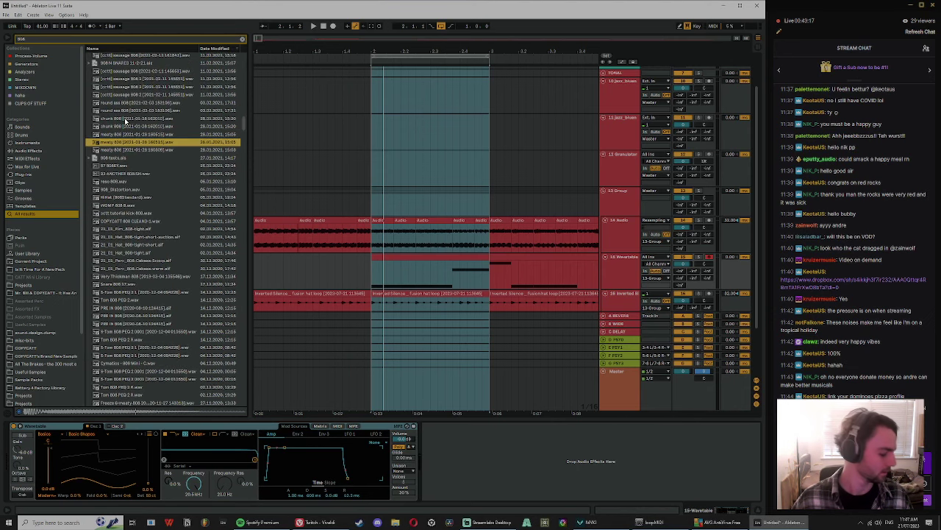
pyautogui.click(125, 118)
pyautogui.scroll(1, 125, 120)
pyautogui.click(148, 121)
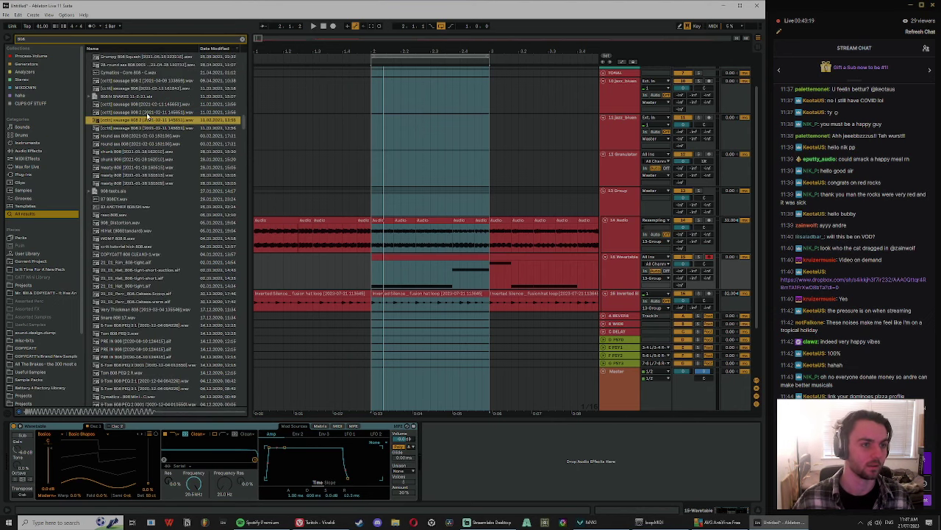
pyautogui.click(146, 114)
pyautogui.click(139, 82)
pyautogui.scroll(2, 169, 120)
pyautogui.click(155, 68)
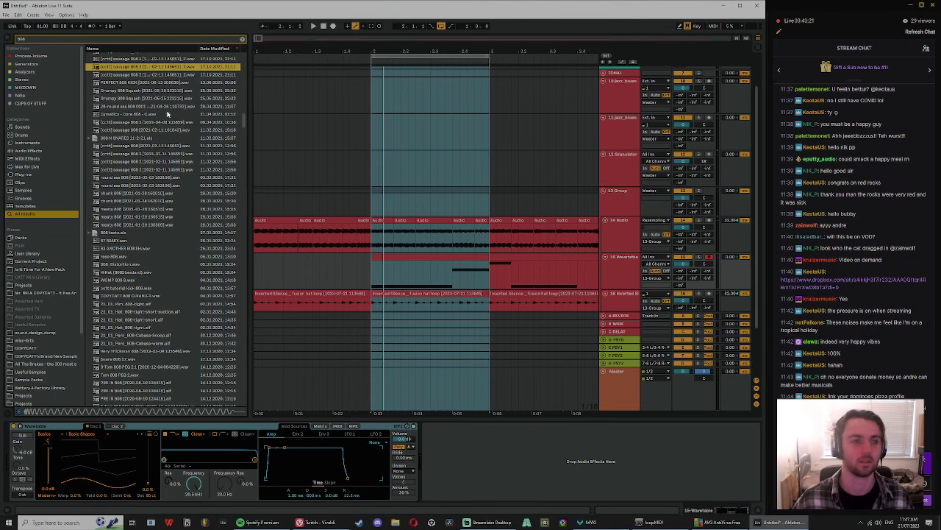
# Step: Audition DECAP_808_head_explosion, a 10-sausage 808 and the reso 808 samples among the 2022 results
pyautogui.scroll(3, 155, 68)
pyautogui.click(151, 87)
pyautogui.click(147, 65)
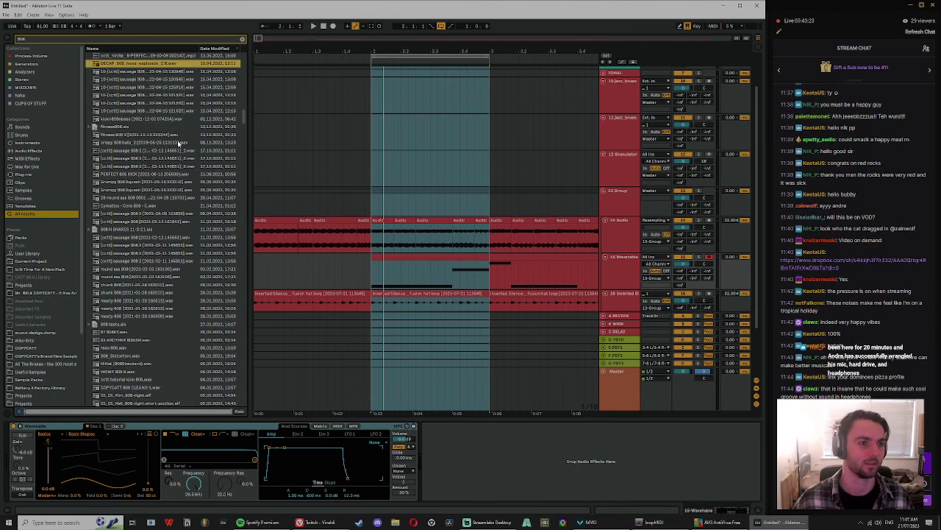
pyautogui.scroll(2, 162, 140)
pyautogui.click(157, 132)
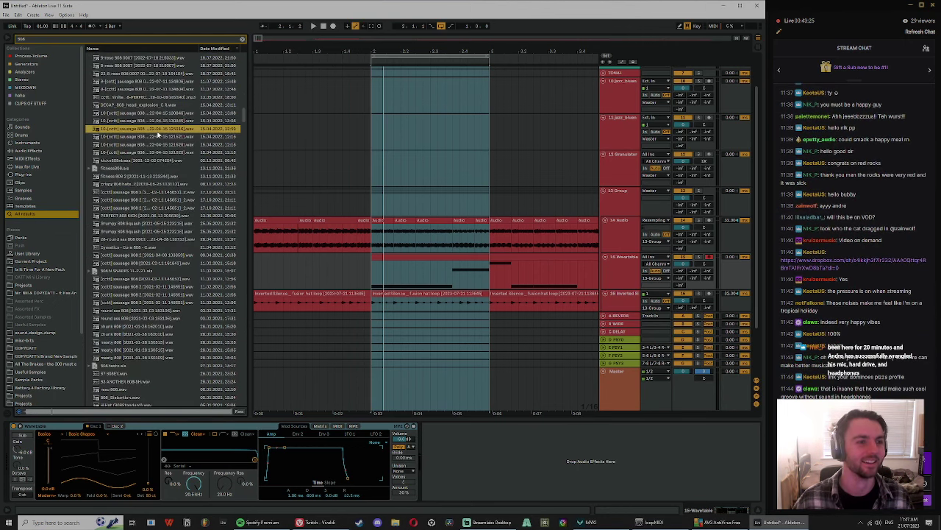
pyautogui.click(144, 66)
pyautogui.click(144, 74)
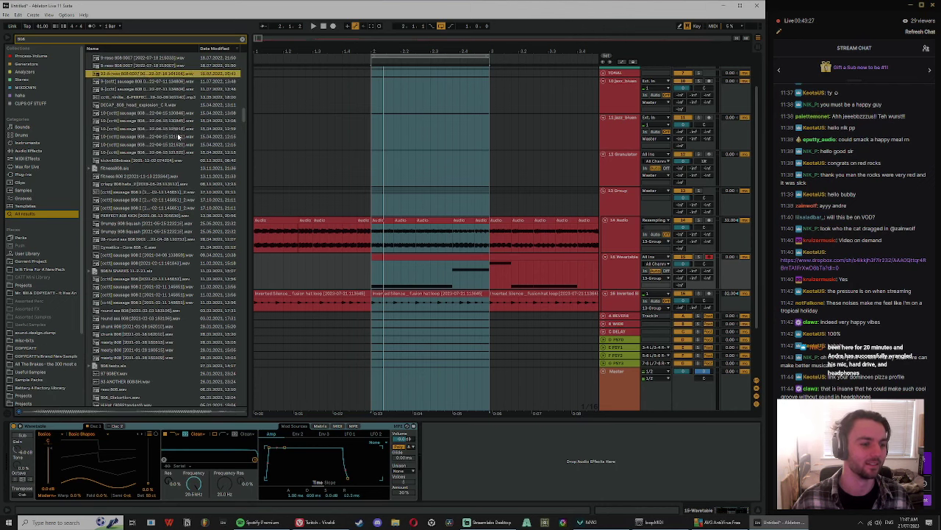
# Step: Preview the 8-reso 808 0007 samples and load one in place of Wavetable on the track
pyautogui.scroll(4, 155, 140)
pyautogui.click(155, 149)
pyautogui.click(152, 140)
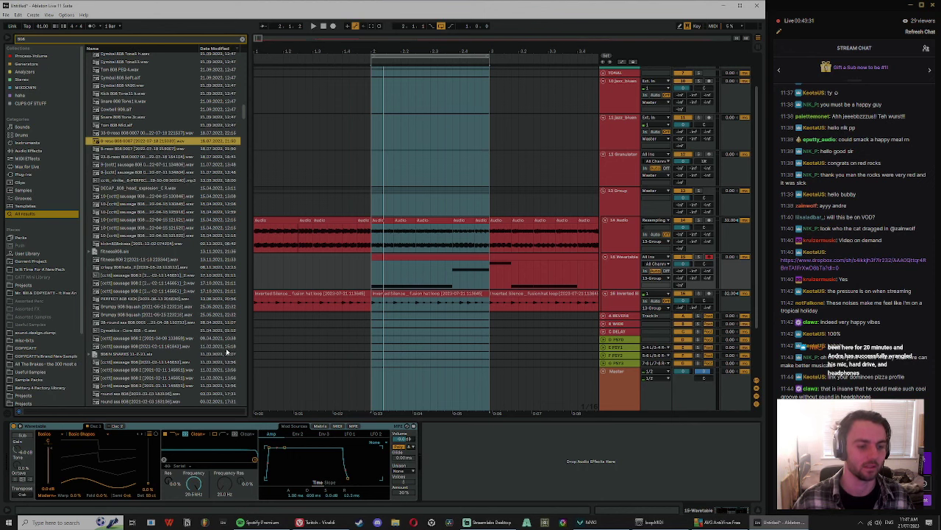
pyautogui.moveTo(138, 143); pyautogui.dragTo(127, 424)
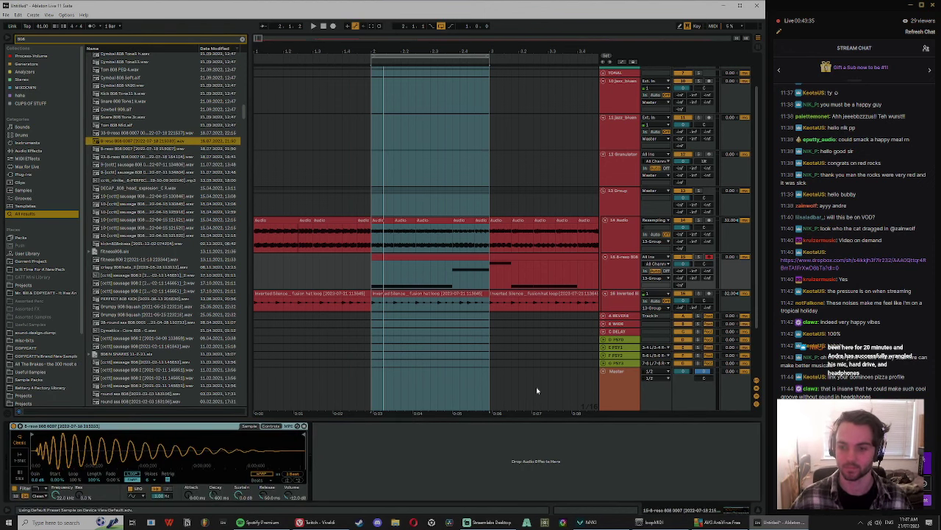
# Step: Trim the start and end of the reso 808 sample to its opening cycles and turn on looping
pyautogui.moveTo(42, 440); pyautogui.dragTo(63, 435)
pyautogui.press('a')
pyautogui.press('x')
pyautogui.moveTo(303, 435)
pyautogui.mouseDown()
pyautogui.moveTo(75, 436)
pyautogui.moveTo(158, 462)
pyautogui.mouseUp()
pyautogui.click(132, 474)
pyautogui.moveTo(100, 461)
pyautogui.mouseDown()
pyautogui.moveTo(96, 447)
pyautogui.moveTo(110, 454)
pyautogui.mouseUp()
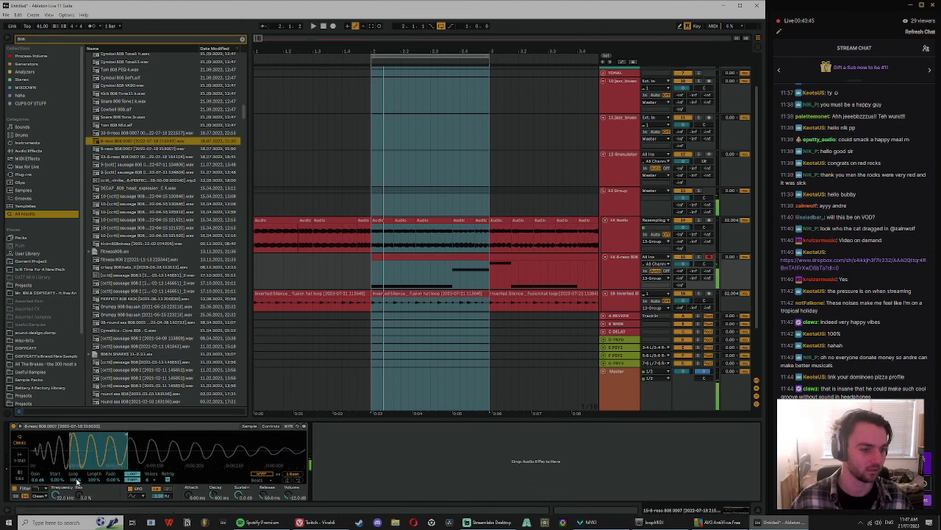
# Step: Adjust the 808 sample's loop start and length so that a short late section of the trimmed waveform repeats
pyautogui.moveTo(77, 481); pyautogui.dragTo(76, 509)
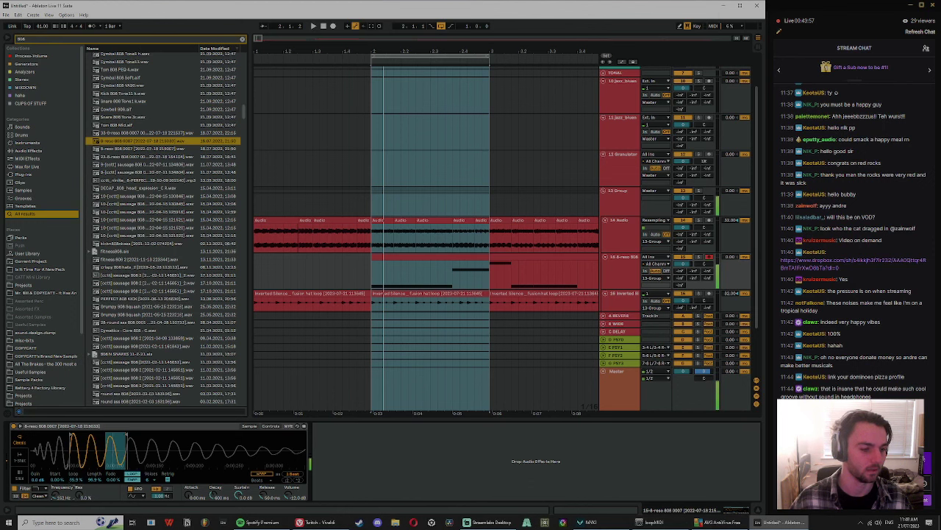
pyautogui.moveTo(95, 457); pyautogui.dragTo(76, 487)
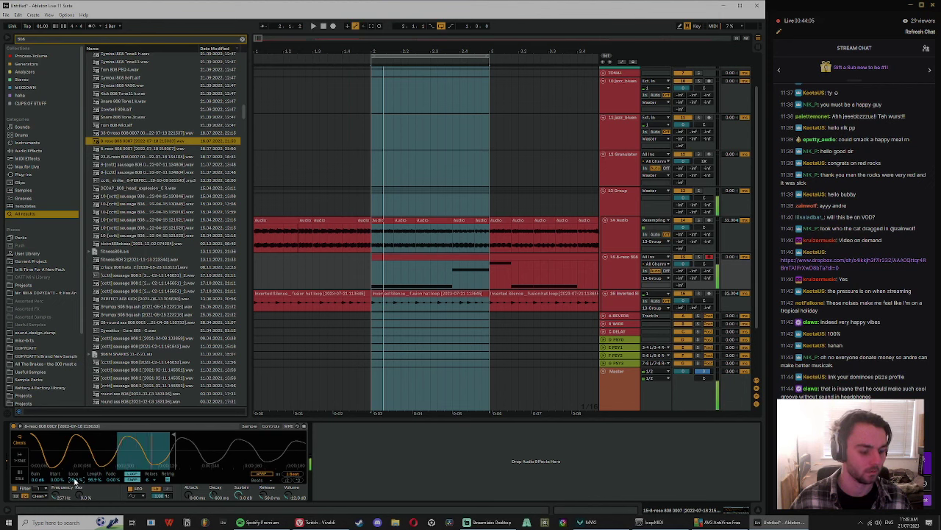
pyautogui.moveTo(74, 457); pyautogui.dragTo(74, 440)
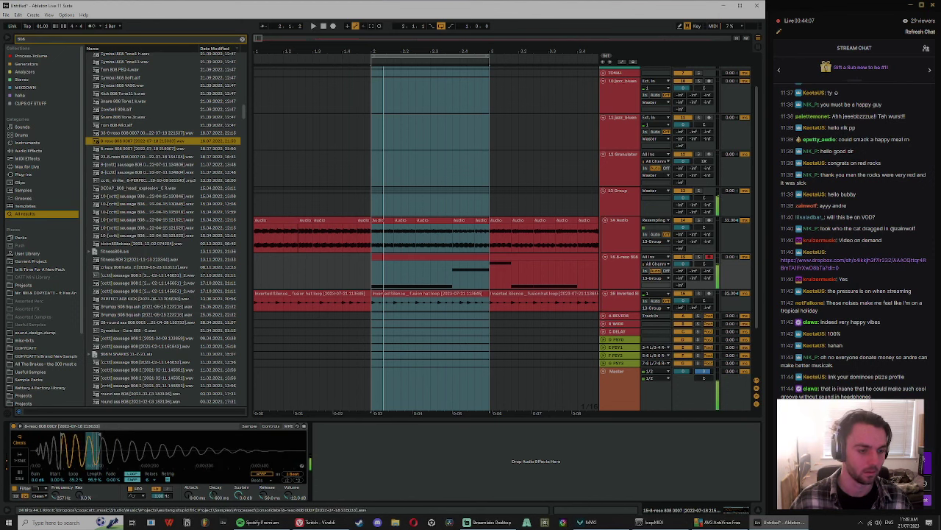
# Step: Try the PRD filter circuit on the 808 sample, settle on OSR and add filter drive
pyautogui.click(35, 497)
pyautogui.click(35, 490)
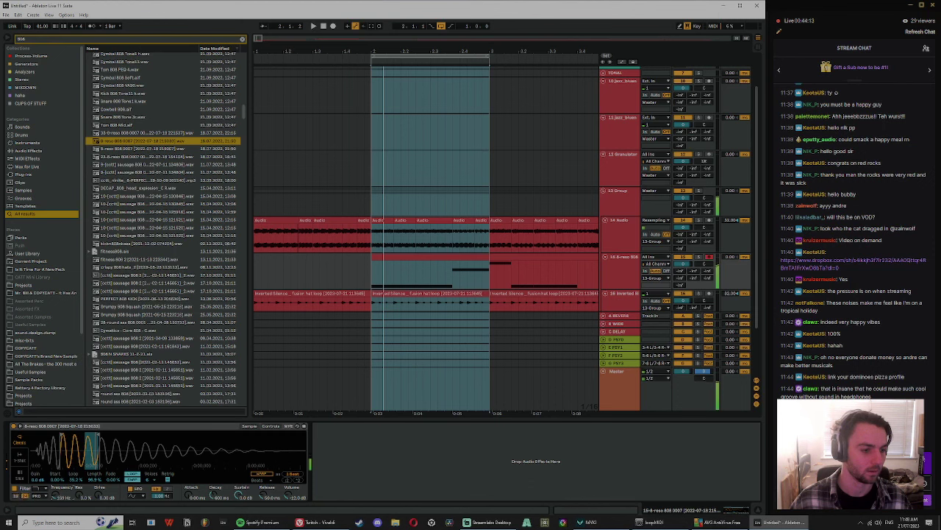
pyautogui.click(38, 498)
pyautogui.click(37, 472)
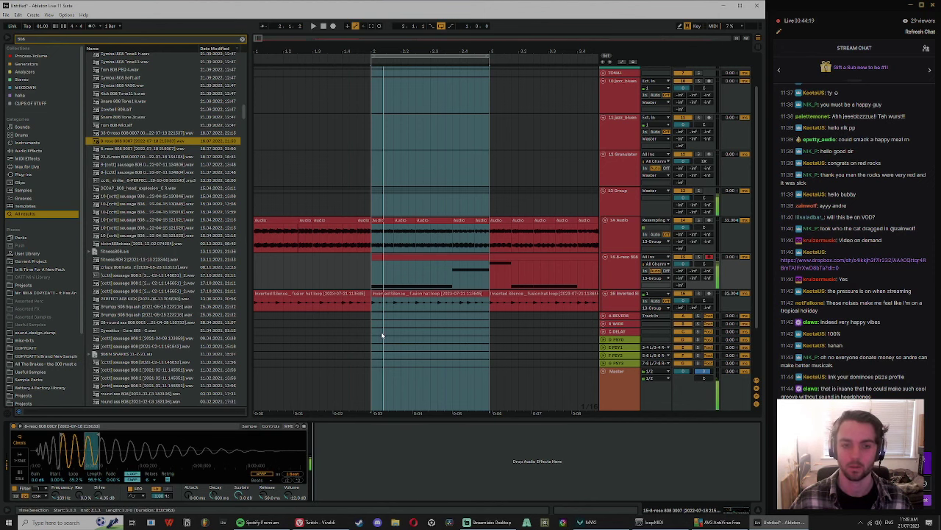
# Step: Clear the browser search and play the 808 line from bar 2 with its track soloed
pyautogui.click(430, 256)
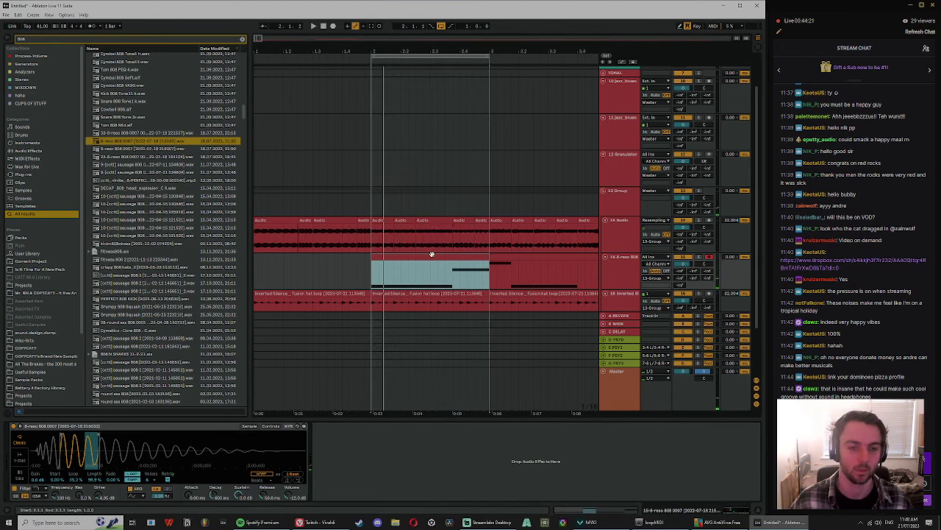
pyautogui.click(242, 39)
pyautogui.moveTo(373, 52); pyautogui.dragTo(373, 49)
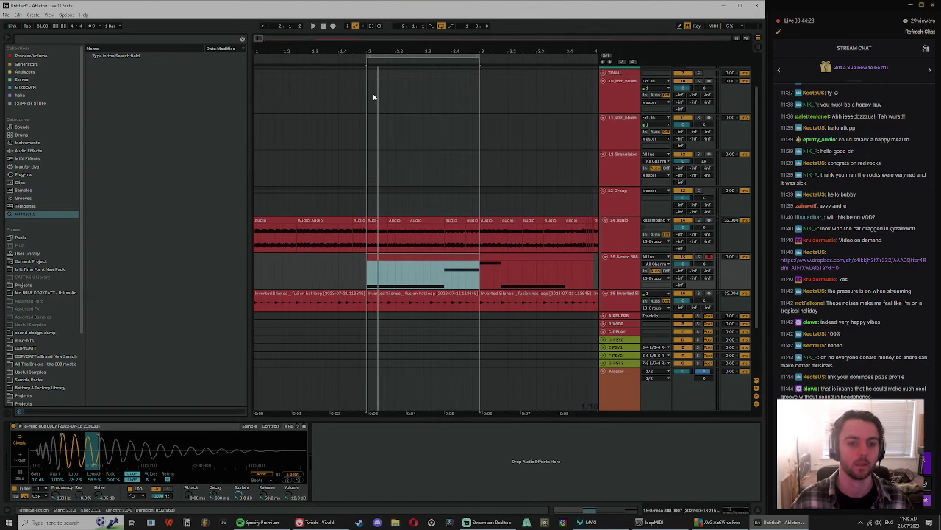
pyautogui.click(366, 282)
pyautogui.press('space')
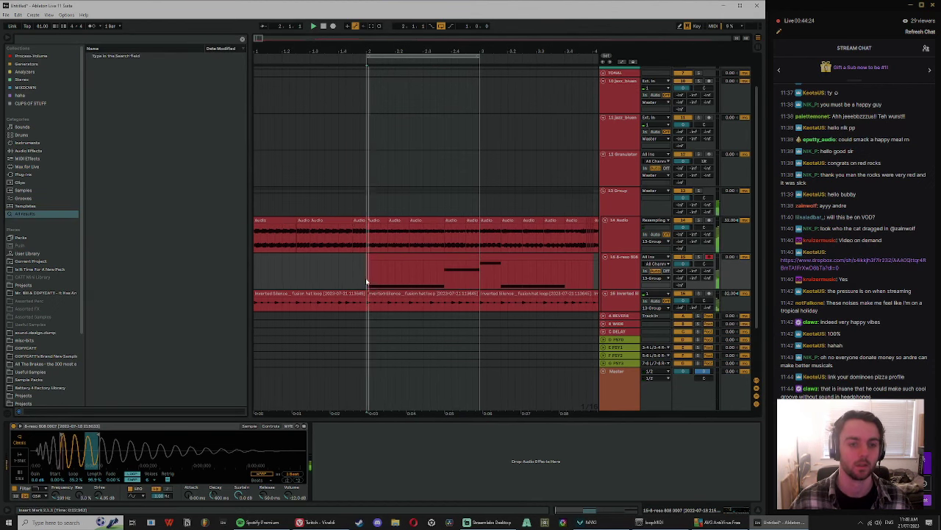
pyautogui.doubleClick(405, 258)
pyautogui.doubleClick(612, 275)
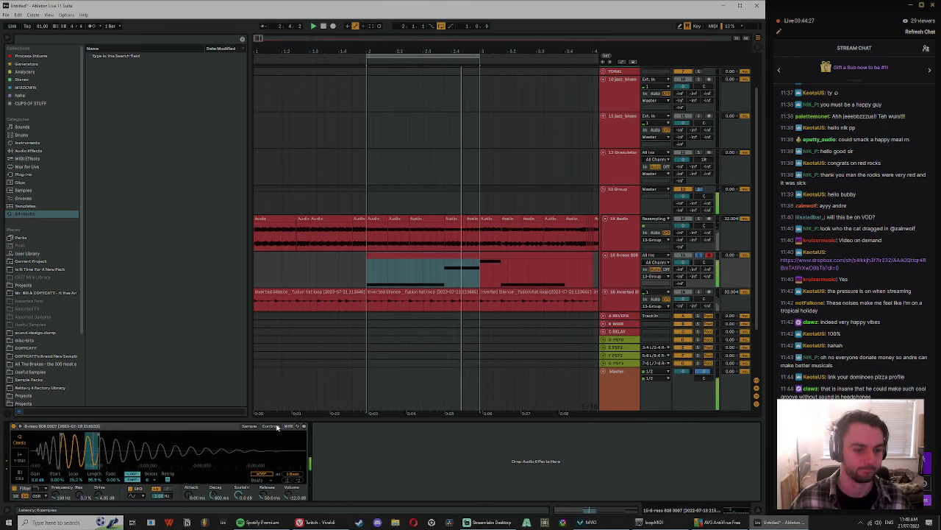
# Step: Try transposing the 808 sample down 24 and 48 semitones while listening to the loop
pyautogui.click(273, 426)
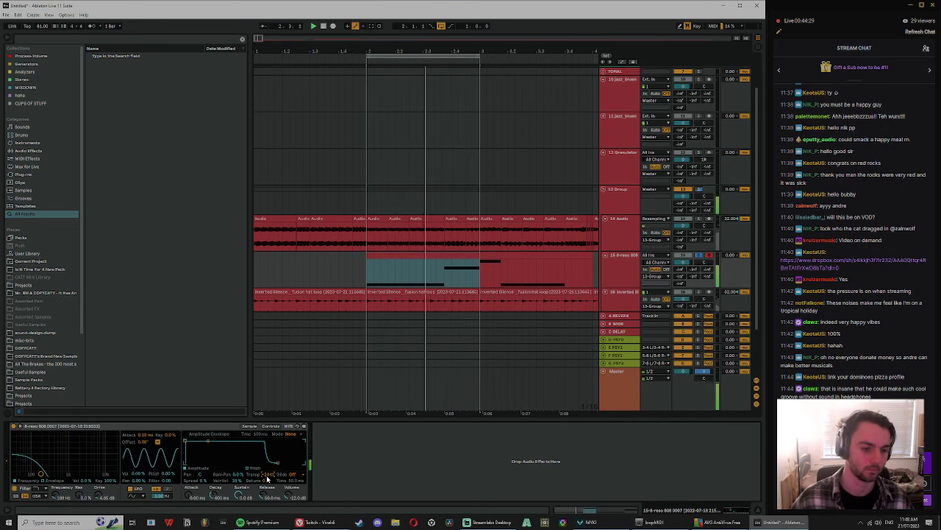
pyautogui.press('space')
pyautogui.press('space')
pyautogui.write('48')
pyautogui.press('Return')
pyautogui.press('space')
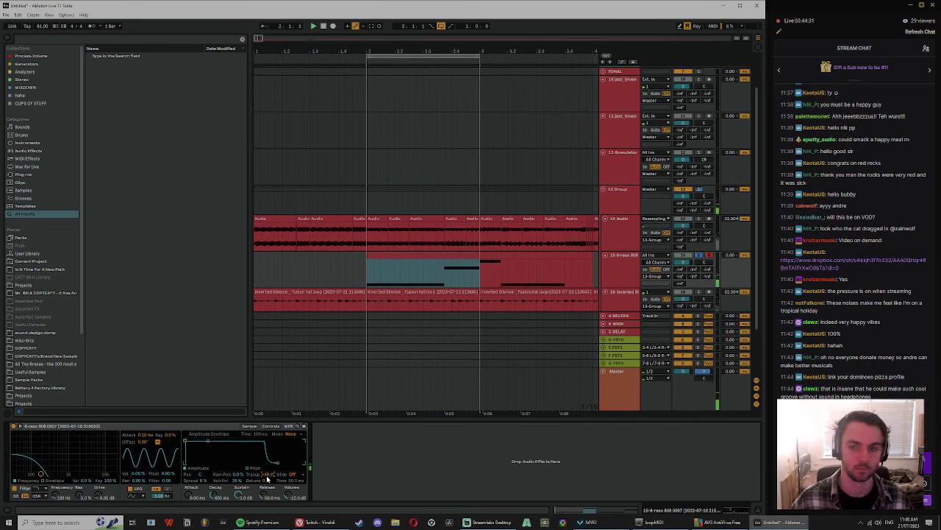
pyautogui.press('space')
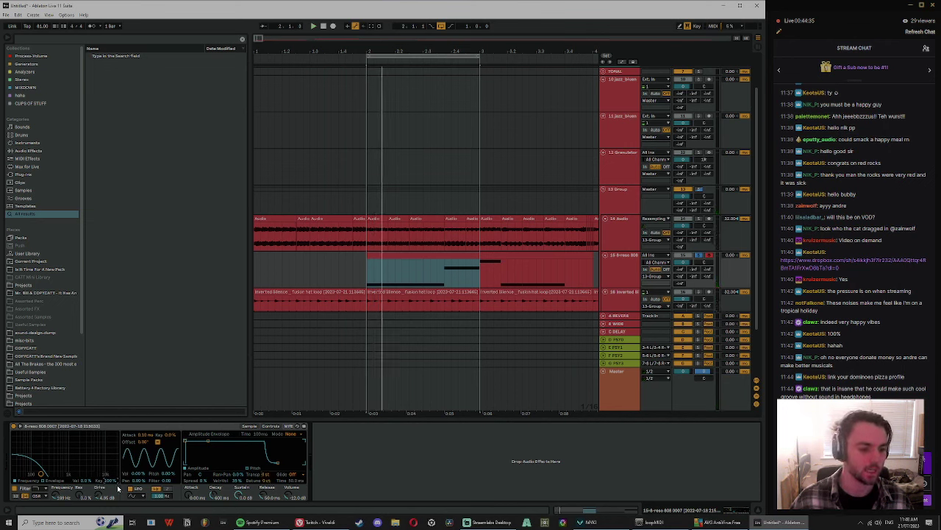
# Step: Return to the 808's sample settings and open the MIDI clip at bar 2 in the note editor
pyautogui.click(412, 257)
pyautogui.click(249, 426)
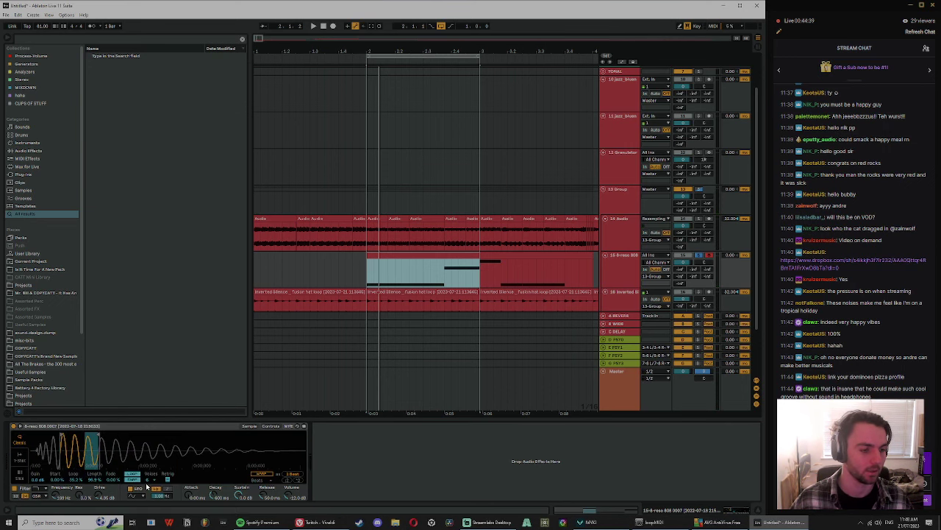
pyautogui.doubleClick(400, 255)
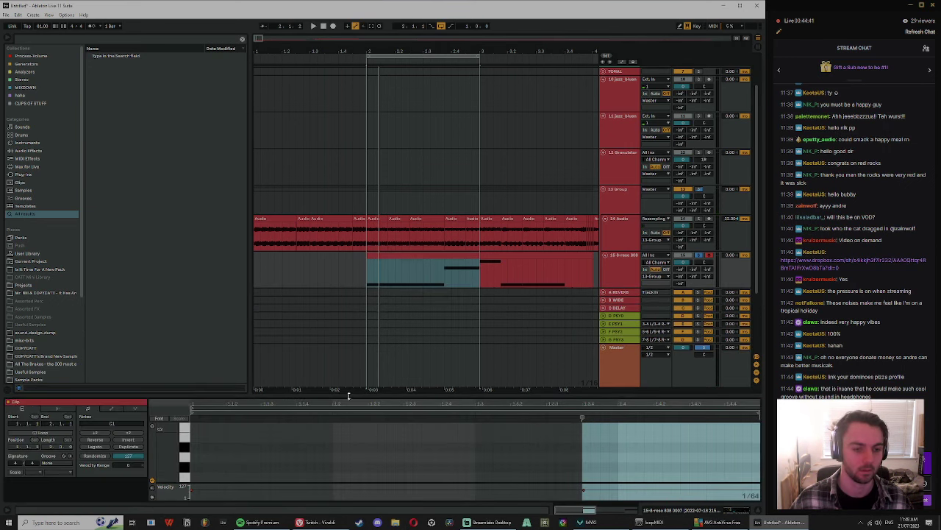
# Step: Transpose the reso 808 sample up 24 semitones and raise its filter frequency while playing the loop
pyautogui.click(389, 76)
pyautogui.click(426, 401)
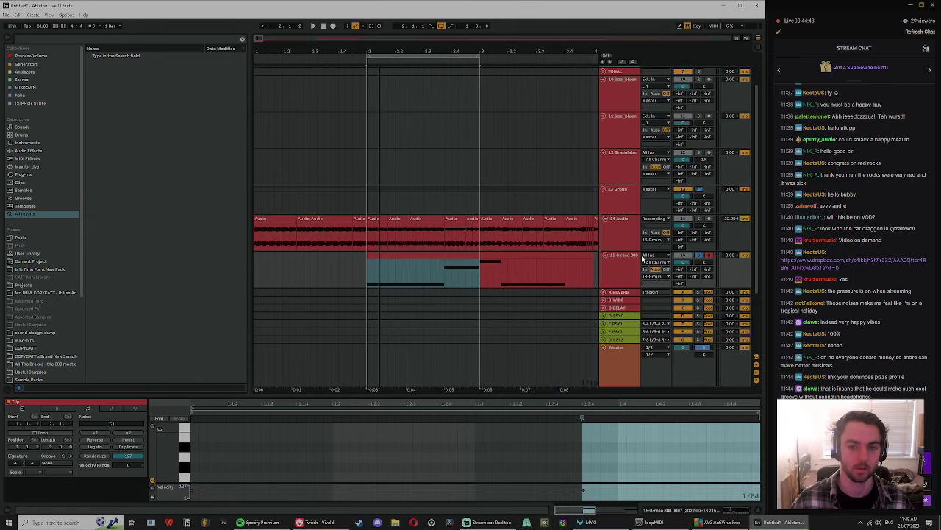
pyautogui.doubleClick(634, 256)
pyautogui.click(269, 425)
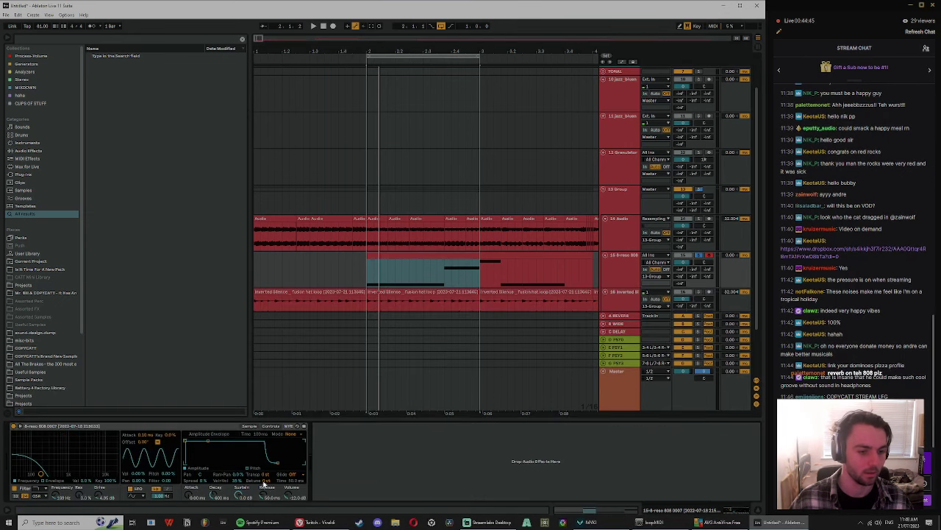
pyautogui.press('space')
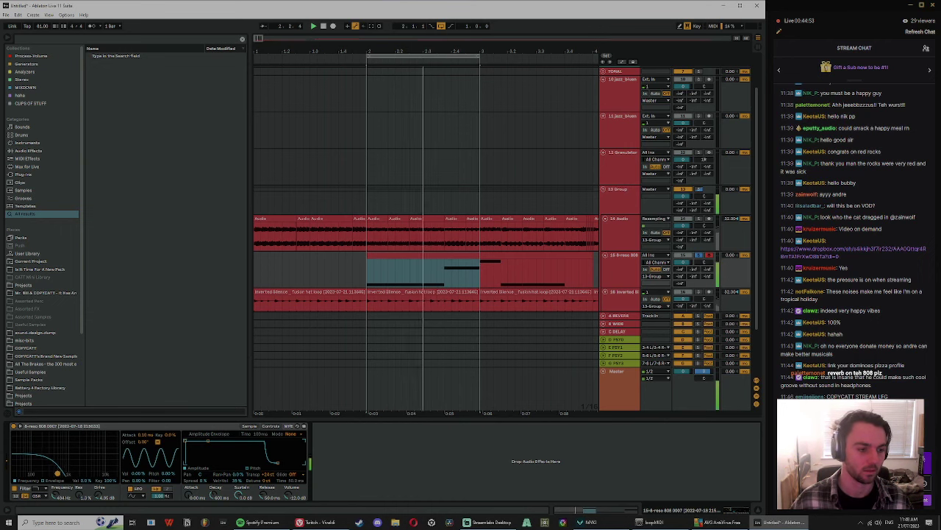
# Step: Retune the 808 sample's transposition and detune and raise its volume while listening with the audio track above it
pyautogui.doubleClick(439, 254)
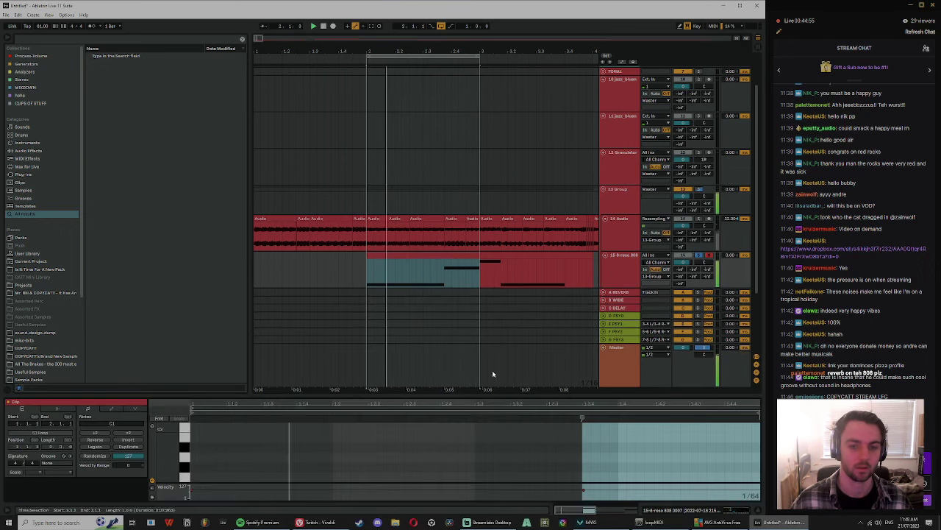
pyautogui.press('space')
pyautogui.doubleClick(630, 266)
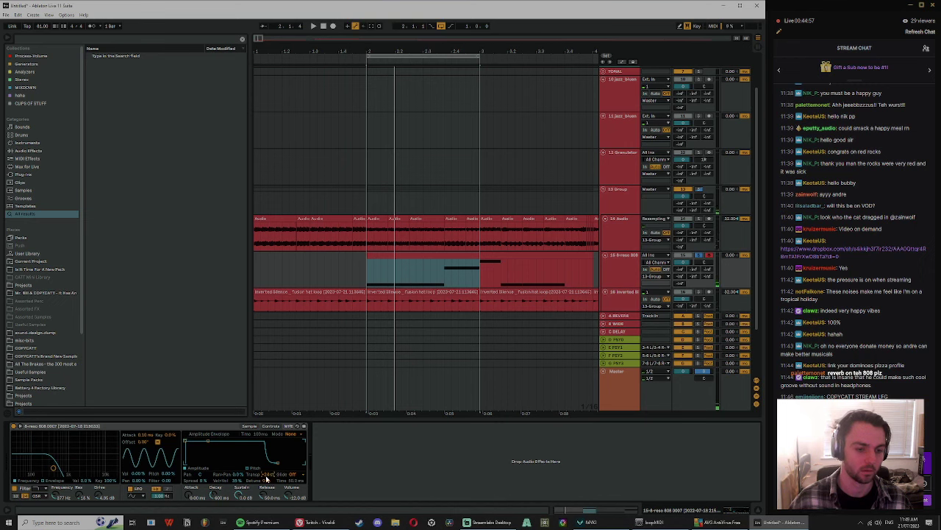
pyautogui.press('space')
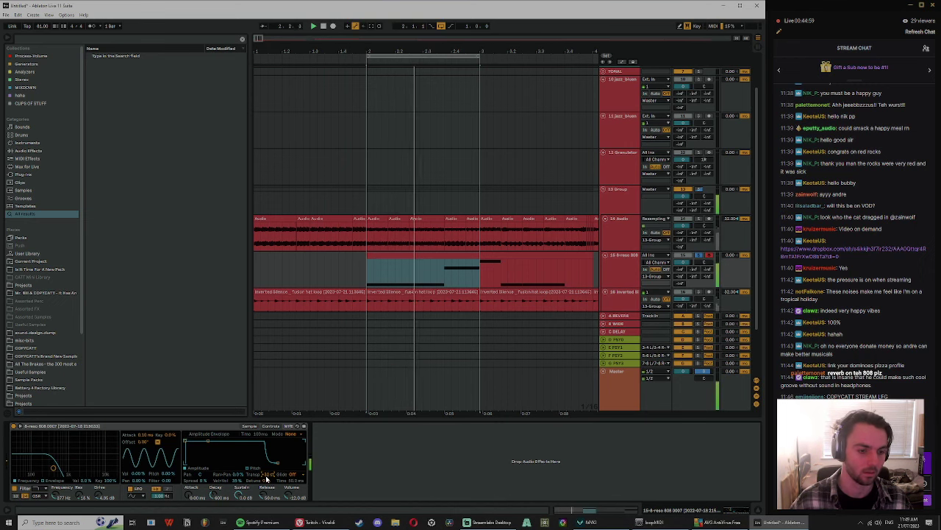
pyautogui.press('space')
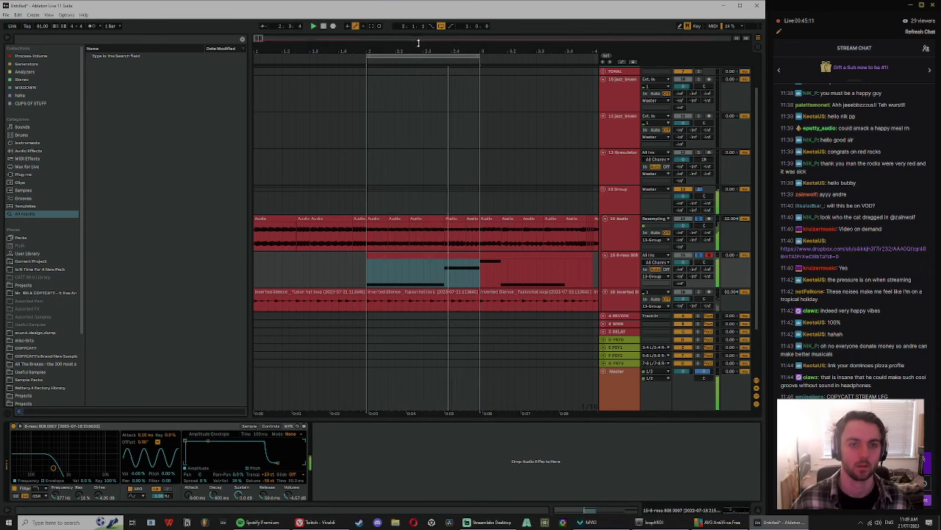
# Step: Open the 808 clip in an enlarged note editor, then shorten the C1 note and move it to A#0
pyautogui.moveTo(396, 52); pyautogui.dragTo(394, 49)
pyautogui.click(431, 265)
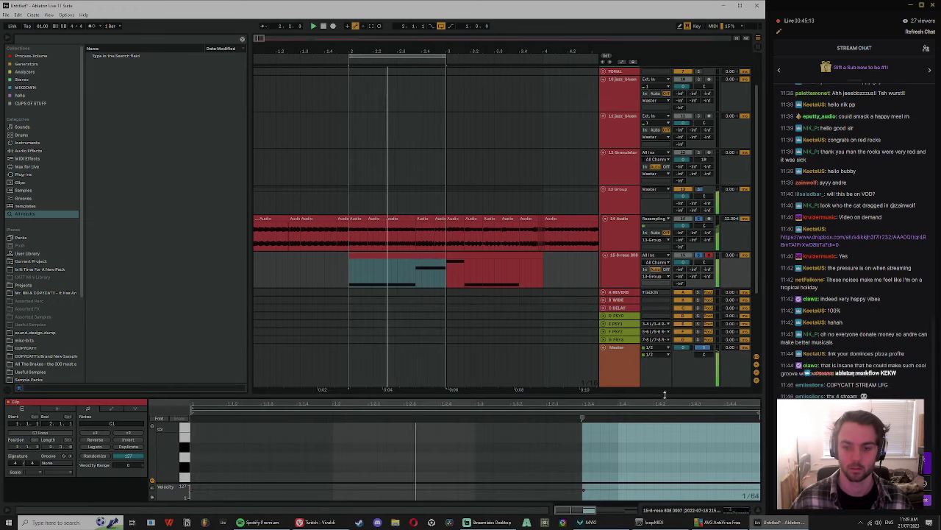
pyautogui.moveTo(660, 395); pyautogui.dragTo(662, 257)
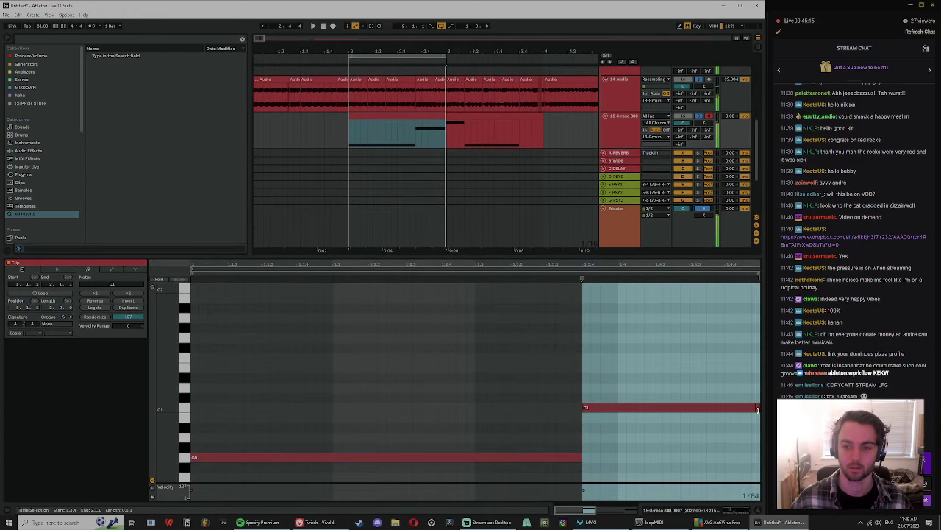
pyautogui.moveTo(726, 406); pyautogui.dragTo(647, 427)
pyautogui.press('space')
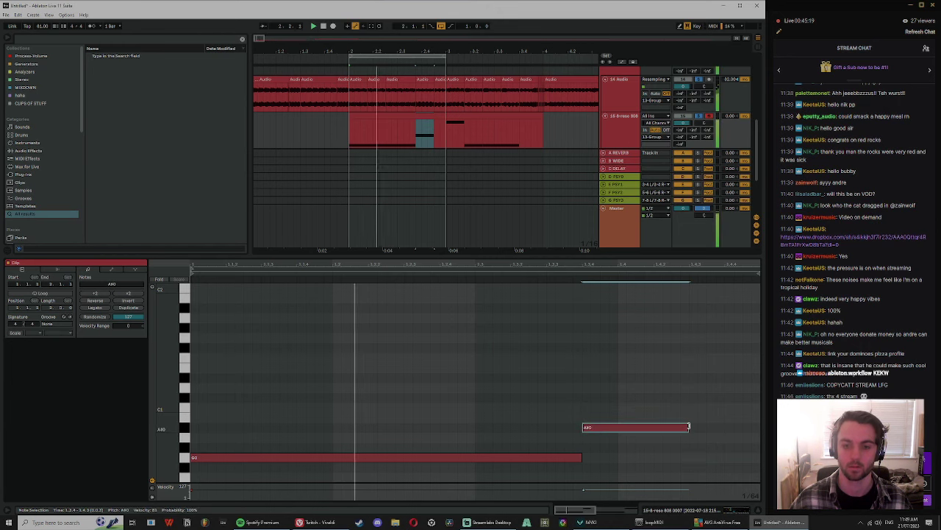
# Step: Add a short C1 note right after the A#0 note, and move that note to A0, then up to C1
pyautogui.doubleClick(691, 407)
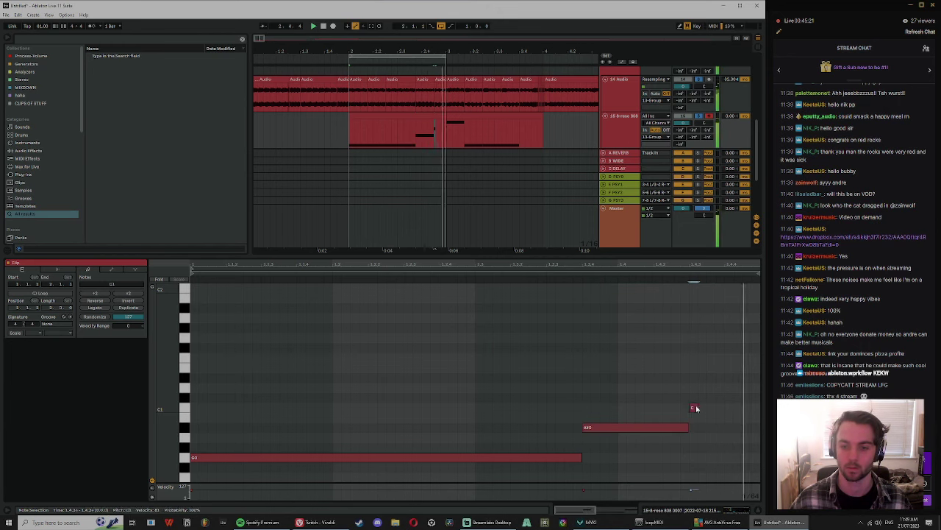
pyautogui.moveTo(694, 406); pyautogui.dragTo(731, 409)
pyautogui.moveTo(632, 430); pyautogui.dragTo(633, 443)
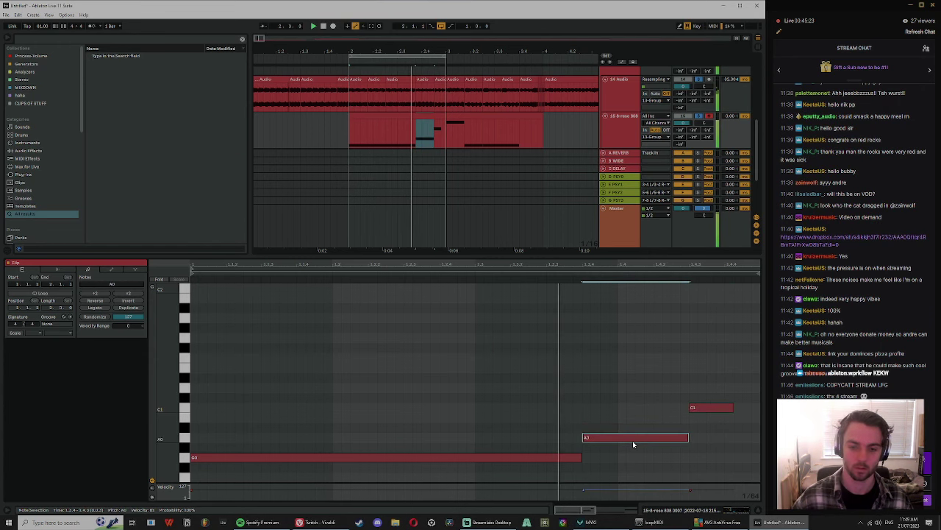
pyautogui.press('Up')
pyautogui.press('Up')
pyautogui.press('Up')
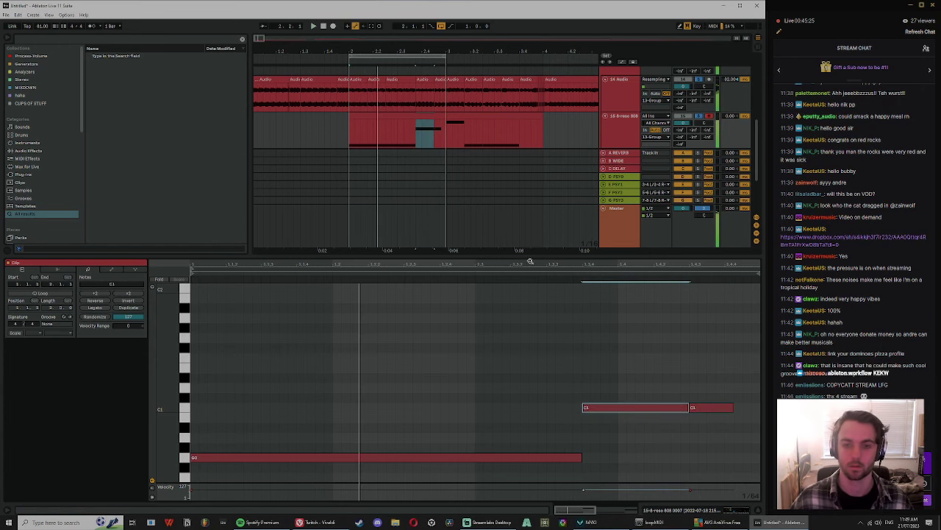
# Step: Shrink the note editor, try adding an audio track below the group of 808 and hat tracks, and undo it
pyautogui.moveTo(359, 263); pyautogui.dragTo(354, 348)
pyautogui.click(336, 129)
pyautogui.scroll(2, 564, 204)
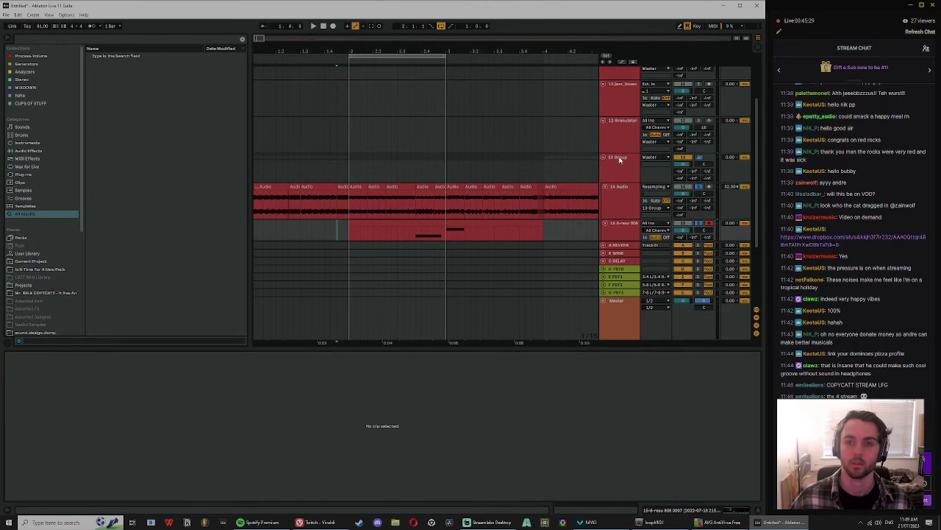
pyautogui.click(621, 160)
pyautogui.hotkey('ctrl', 't')
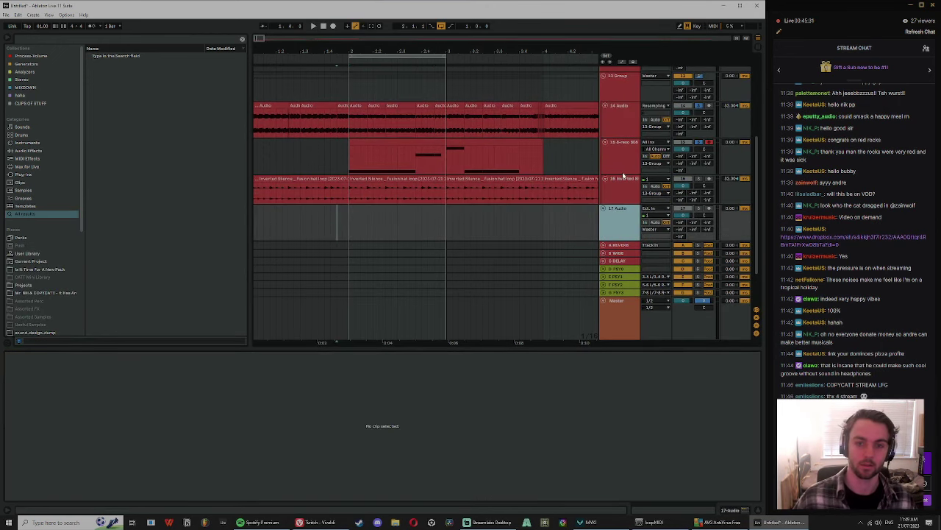
pyautogui.hotkey('ctrl', 'z')
# Step: Rename the group holding the audio, 808 and hat tracks "stuff" and delete the extra Audio track below it
pyautogui.click(619, 88)
pyautogui.hotkey('ctrl', 'r')
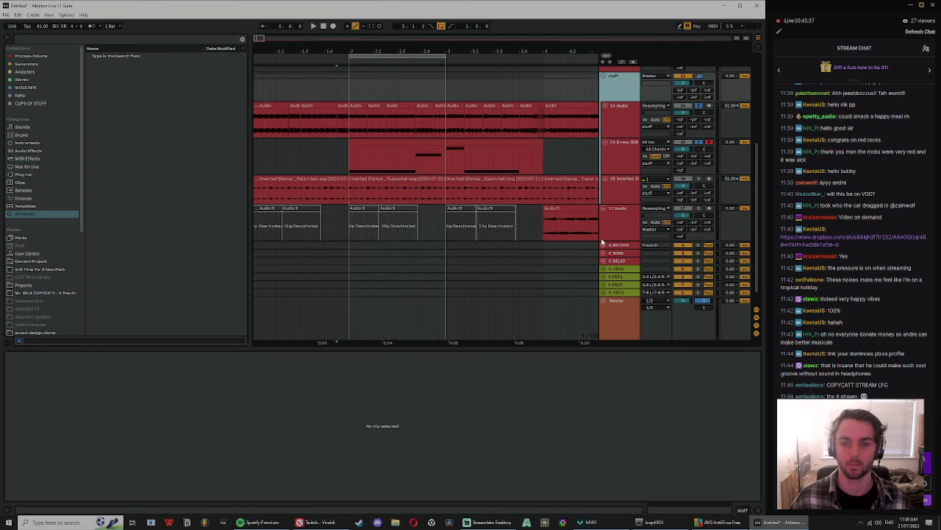
pyautogui.click(618, 213)
pyautogui.scroll(-1, 625, 212)
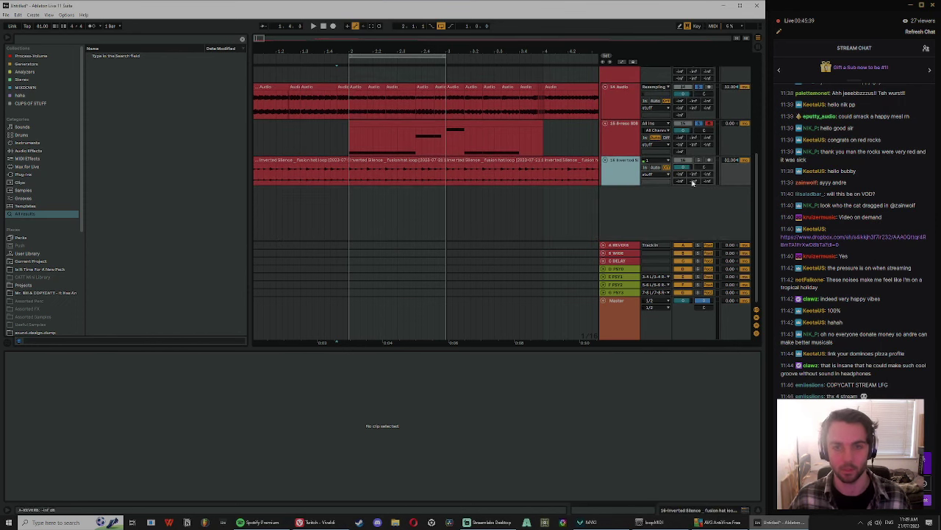
# Step: Fold the two jazz_bluenote tracks and the Granulator track in the arrangement
pyautogui.scroll(6, 603, 184)
pyautogui.click(612, 177)
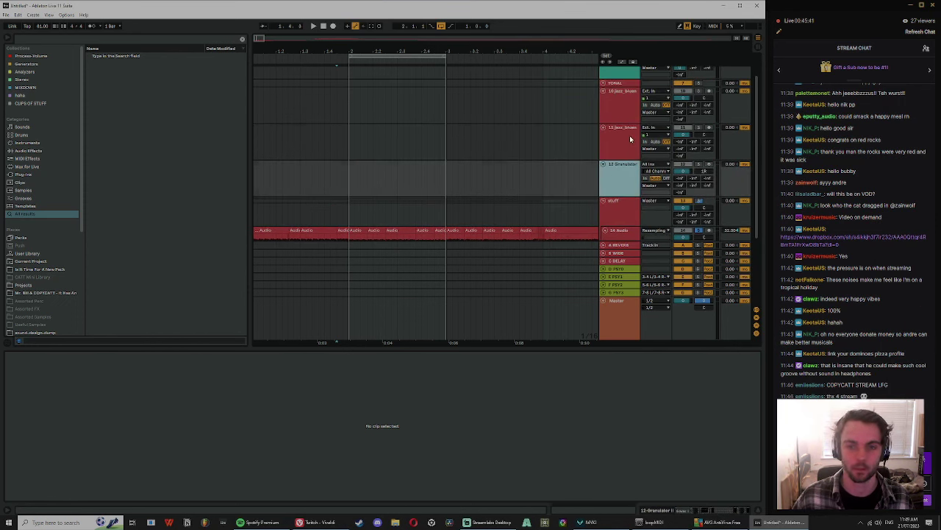
pyautogui.keyDown('shift'); pyautogui.click(631, 138); pyautogui.keyUp('shift')
pyautogui.scroll(1, 641, 193)
pyautogui.click(614, 145)
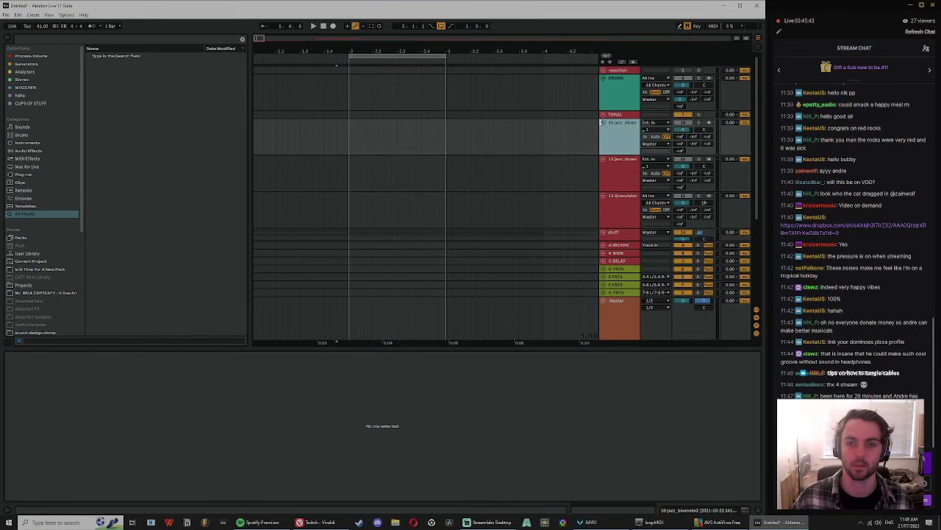
pyautogui.click(603, 123)
pyautogui.click(603, 131)
pyautogui.click(603, 138)
# Step: Move both Kickstart 2 devices from the TONAL group to the stuff group
pyautogui.click(612, 115)
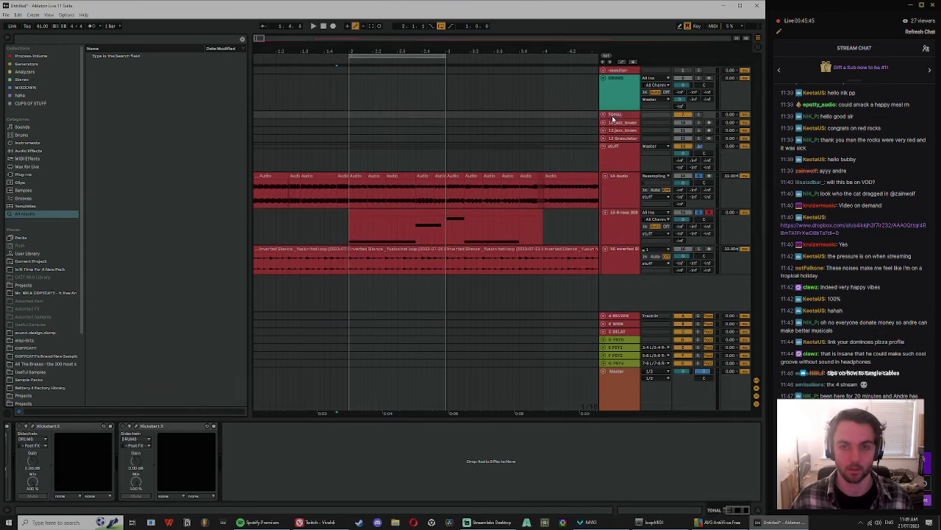
pyautogui.click(156, 427)
pyautogui.keyDown('shift'); pyautogui.click(72, 427); pyautogui.keyUp('shift')
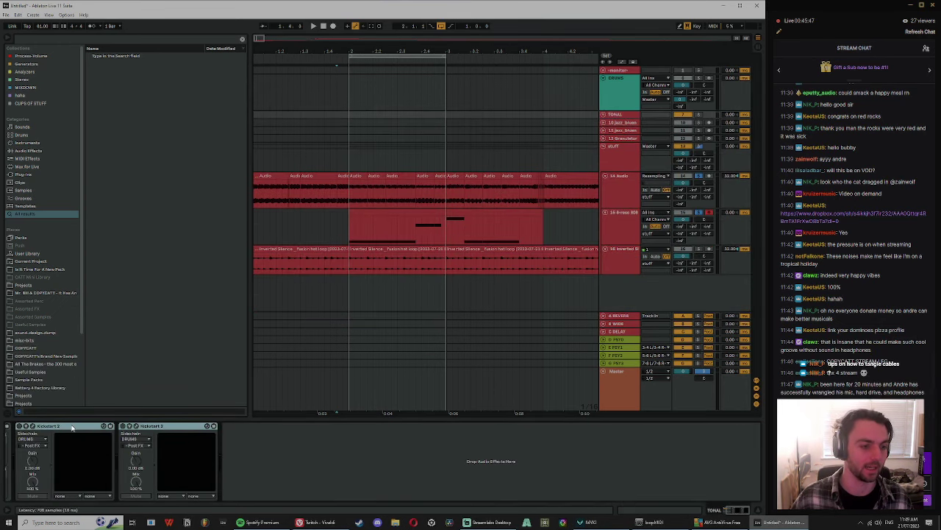
pyautogui.moveTo(614, 159); pyautogui.dragTo(615, 158)
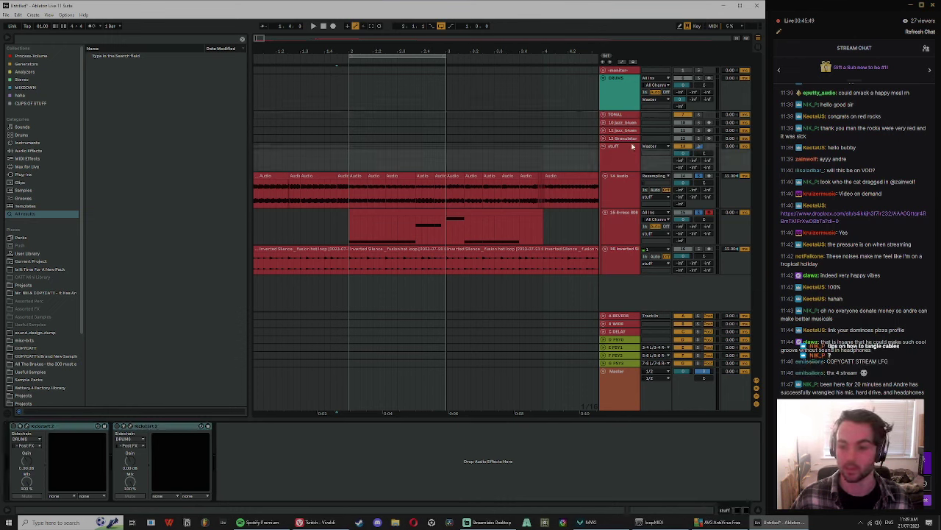
# Step: Check the CLIP rack left on the TONAL group and ungroup TONAL
pyautogui.click(618, 115)
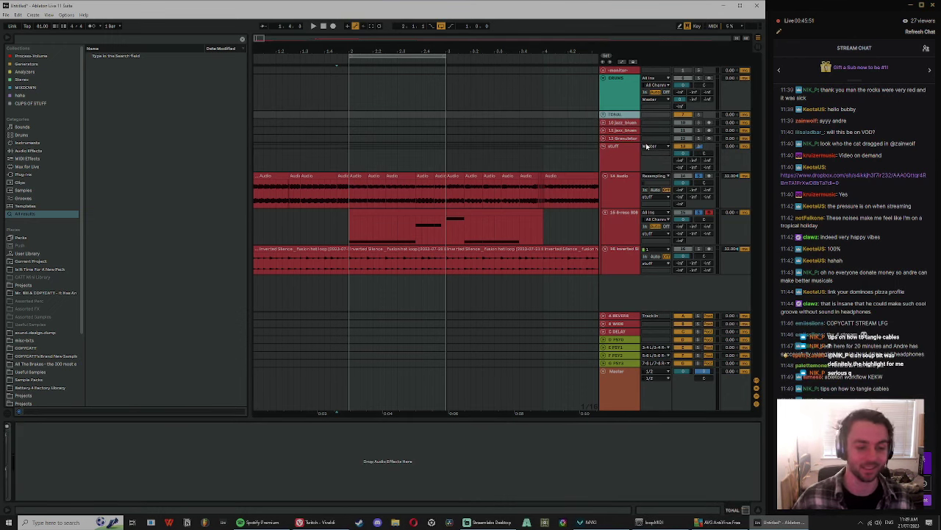
pyautogui.moveTo(745, 511); pyautogui.dragTo(728, 514)
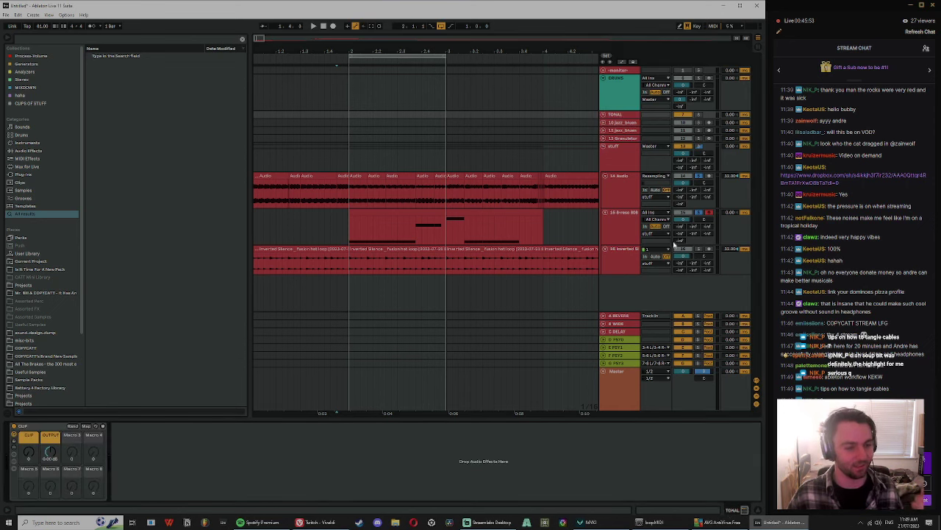
pyautogui.click(625, 95)
pyautogui.click(631, 118)
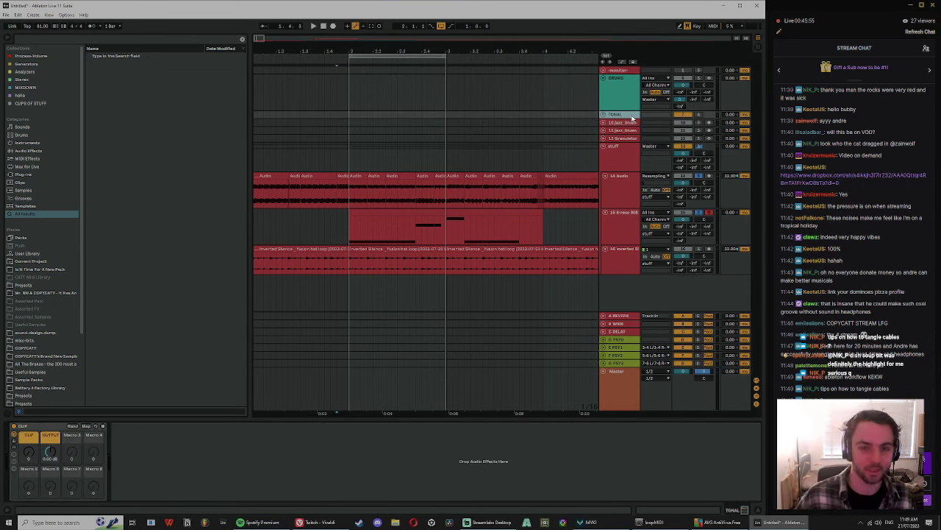
pyautogui.hotkey('ctrl', 'shift', 'g')
# Step: Turn on the first Kickstart 2 device on the stuff group
pyautogui.click(620, 138)
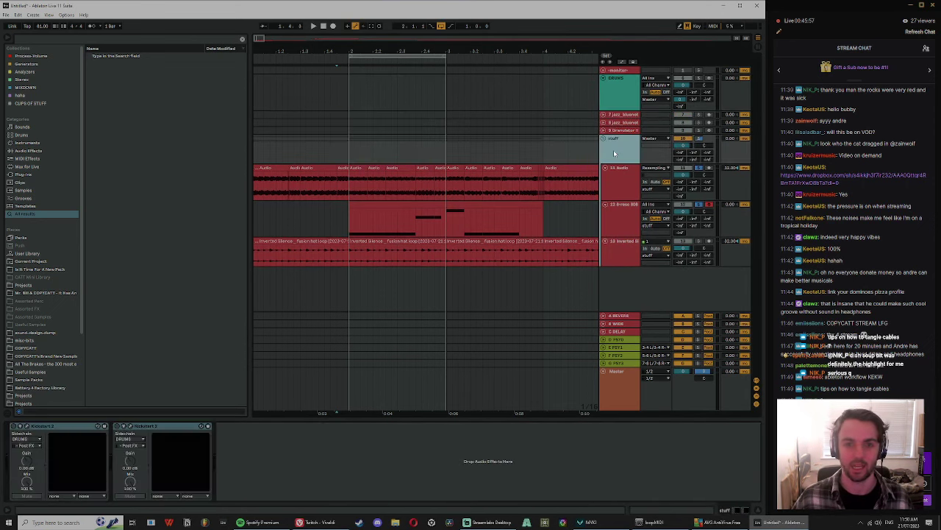
pyautogui.click(151, 429)
pyautogui.click(70, 429)
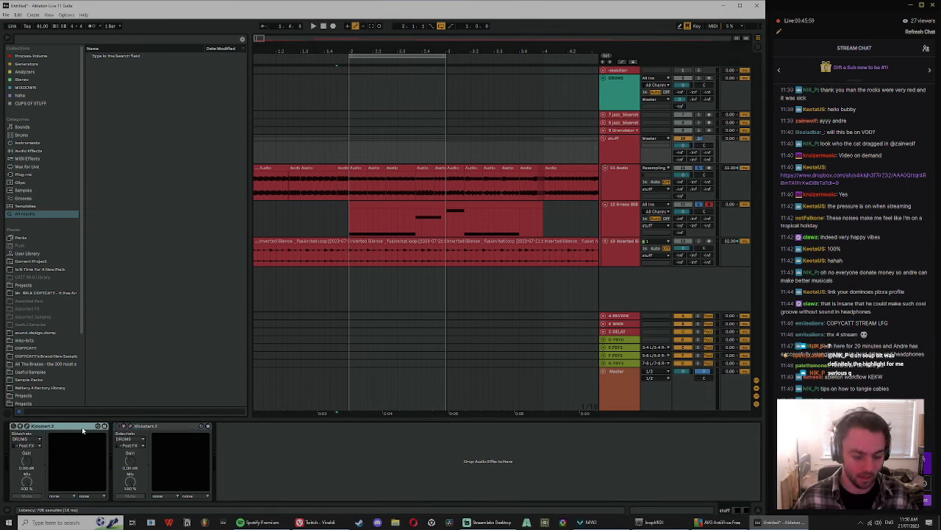
pyautogui.click(176, 429)
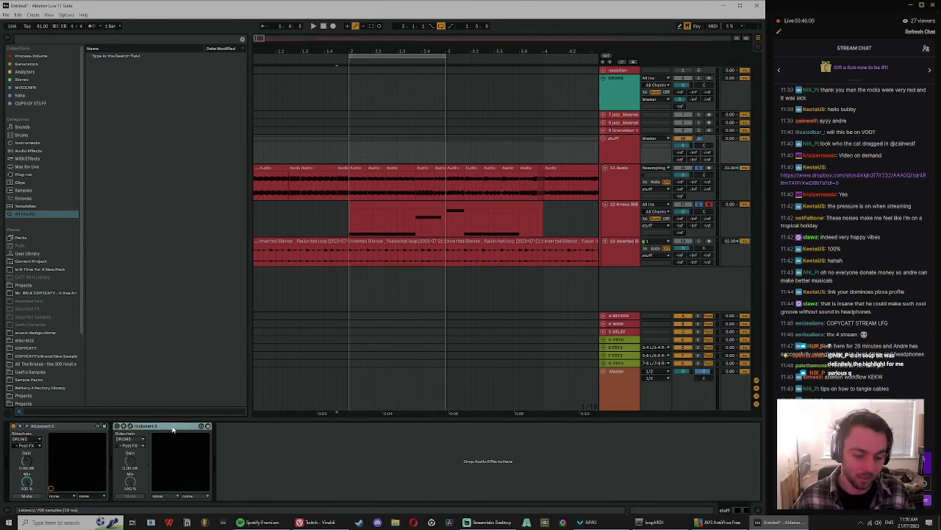
# Step: Show the DRUMS track's drum rack, play the loop briefly and search the browser for "load"
pyautogui.click(343, 145)
pyautogui.click(616, 81)
pyautogui.press('space')
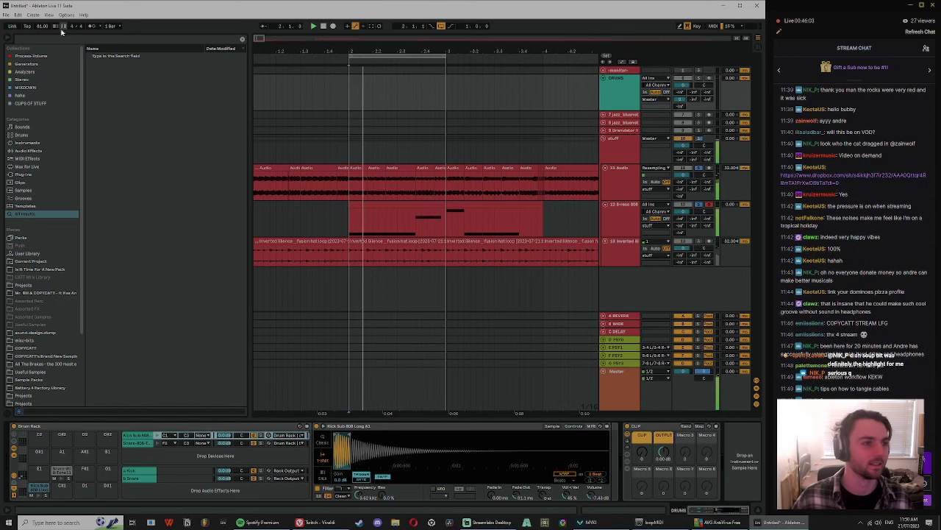
pyautogui.click(56, 40)
pyautogui.click(244, 40)
pyautogui.hotkey('ctrl', 'f')
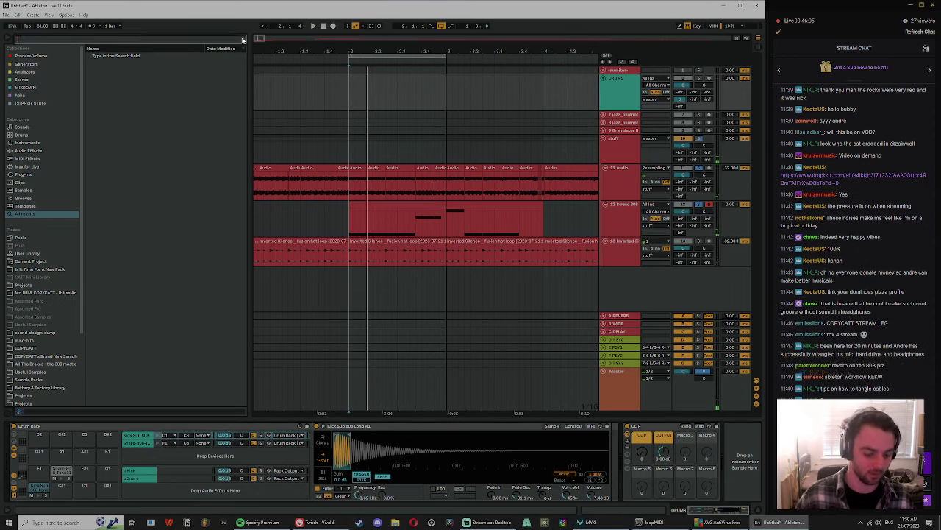
pyautogui.write('load')
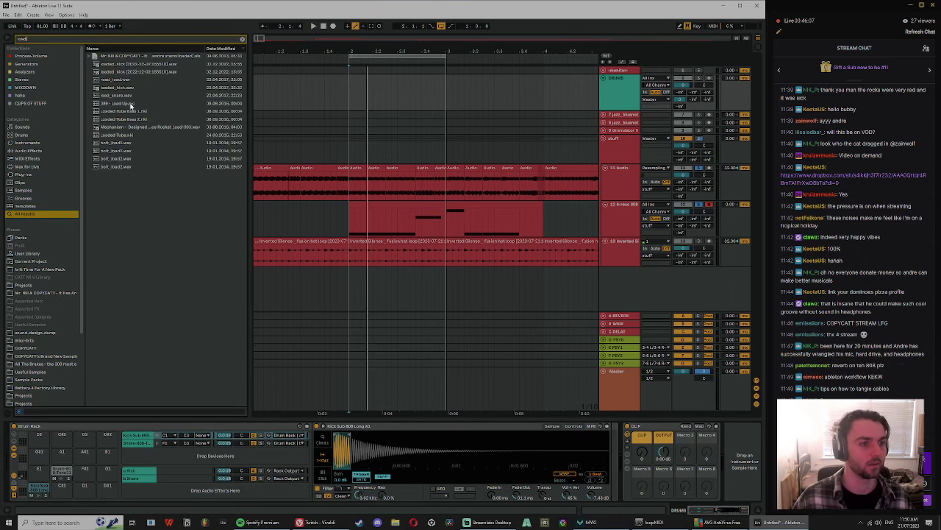
# Step: Replace the drum rack's C1 kick with the second dated loaded_kick sample and arm the DRUMS track
pyautogui.click(128, 80)
pyautogui.click(130, 71)
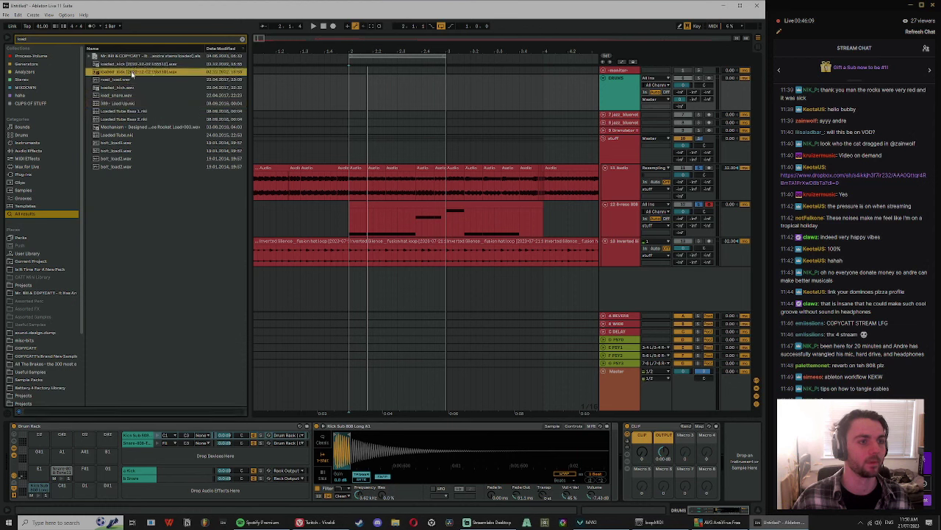
pyautogui.moveTo(38, 496); pyautogui.dragTo(39, 497)
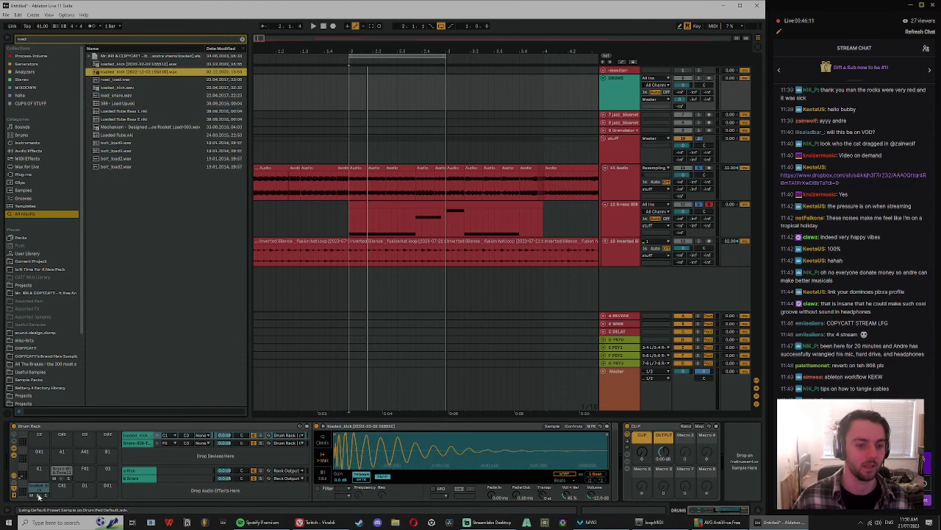
pyautogui.moveTo(363, 450)
pyautogui.mouseDown()
pyautogui.moveTo(362, 481)
pyautogui.moveTo(362, 467)
pyautogui.mouseUp()
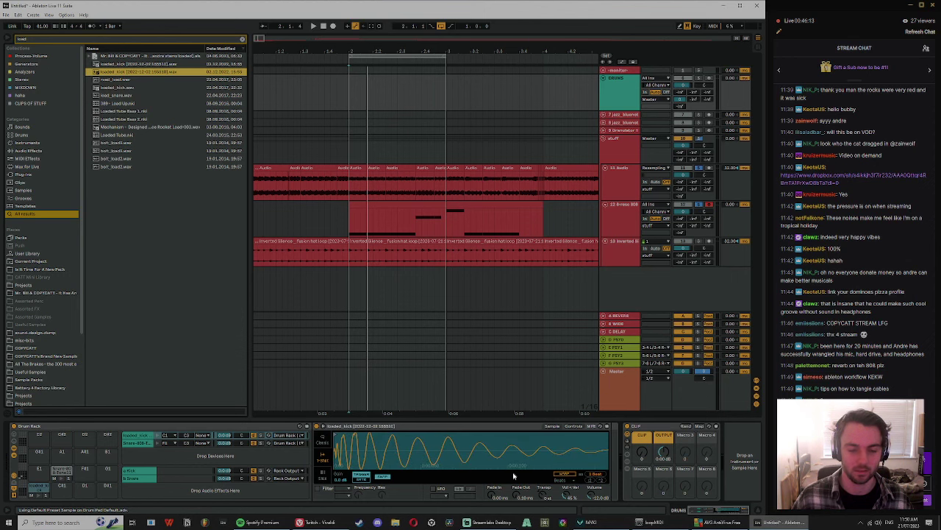
pyautogui.doubleClick(698, 78)
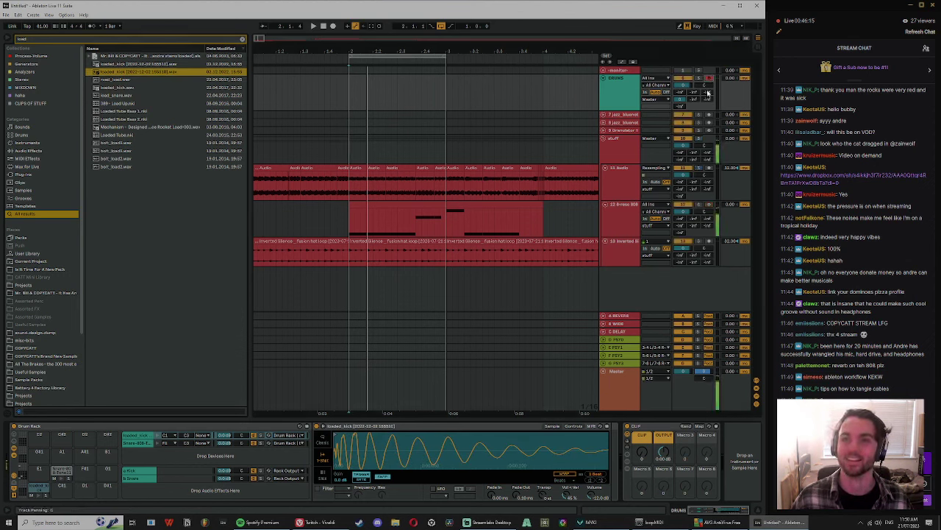
# Step: Audition the new kick over the playing loop and select the bar 2 range on the DRUMS track
pyautogui.press('a')
pyautogui.press('a')
pyautogui.press('space')
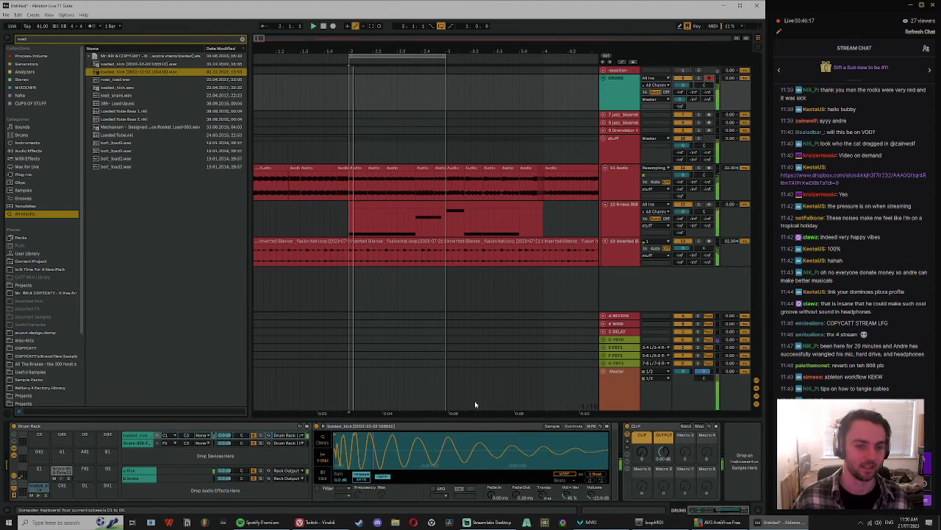
pyautogui.press('a')
pyautogui.moveTo(349, 86); pyautogui.dragTo(444, 86)
# Step: Open the first Kickstart 2 device on the stuff group and shorten its ducking curve while checking it against the playing loop
pyautogui.click(612, 154)
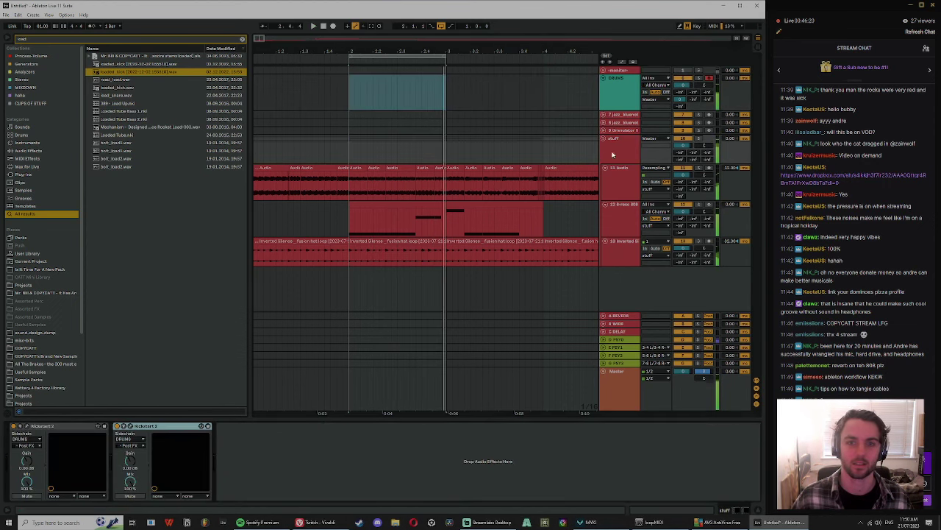
pyautogui.click(28, 426)
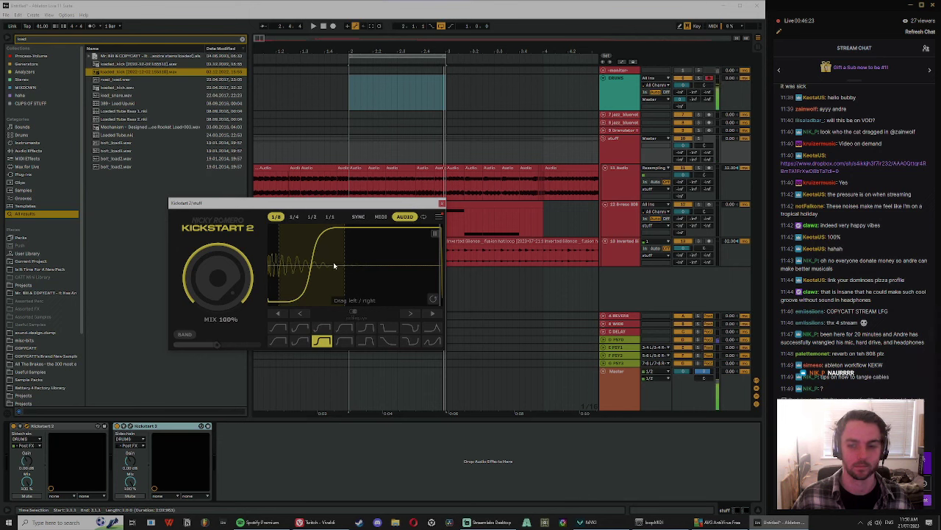
pyautogui.press('space')
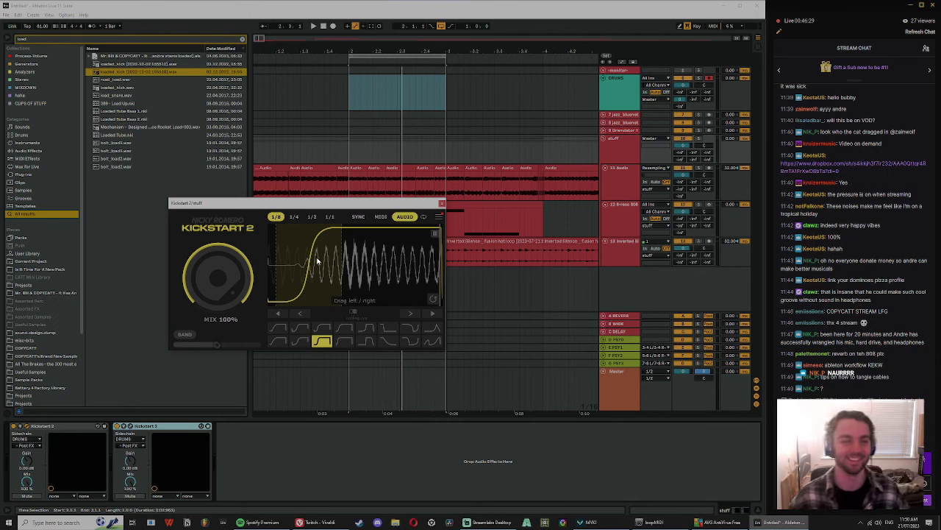
pyautogui.click(624, 156)
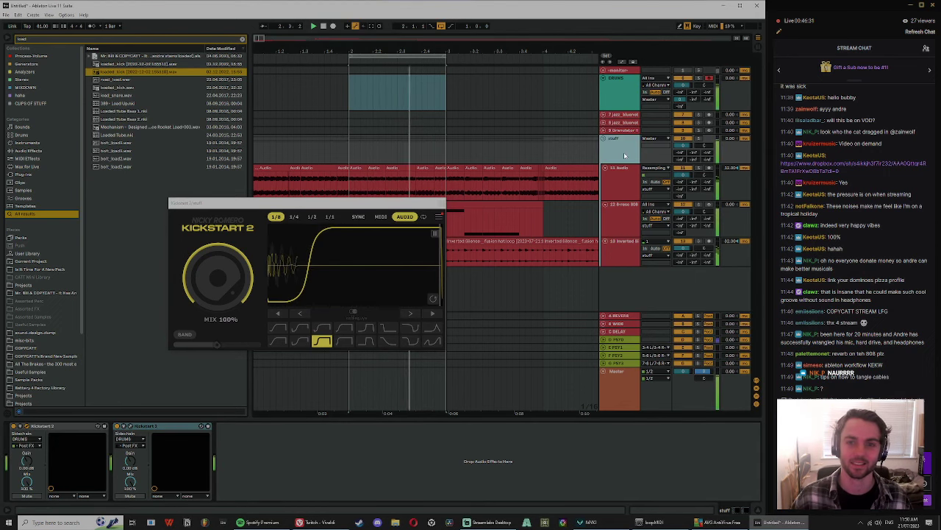
pyautogui.moveTo(330, 279); pyautogui.dragTo(320, 280)
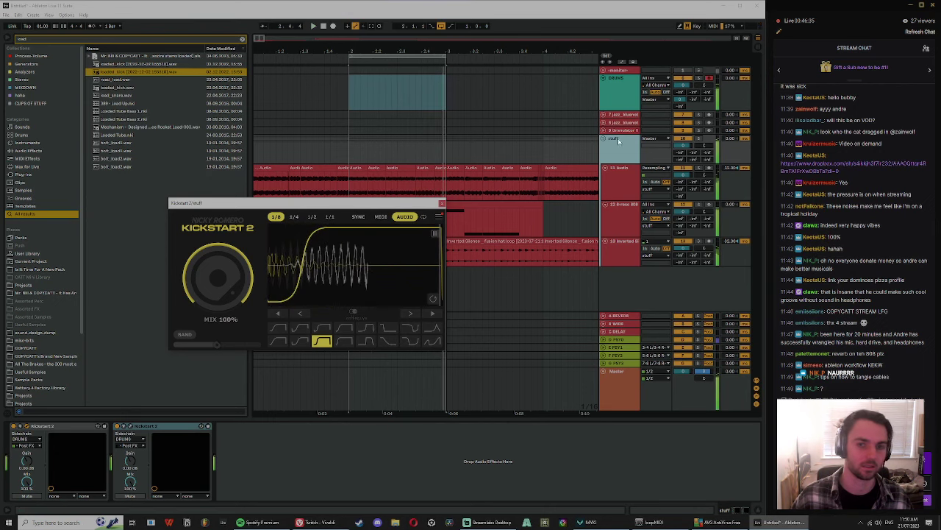
# Step: Shorten the DRUMS rack's kick with a fade-out of about 66 ms and raise its sample volume to about -6 dB
pyautogui.click(620, 82)
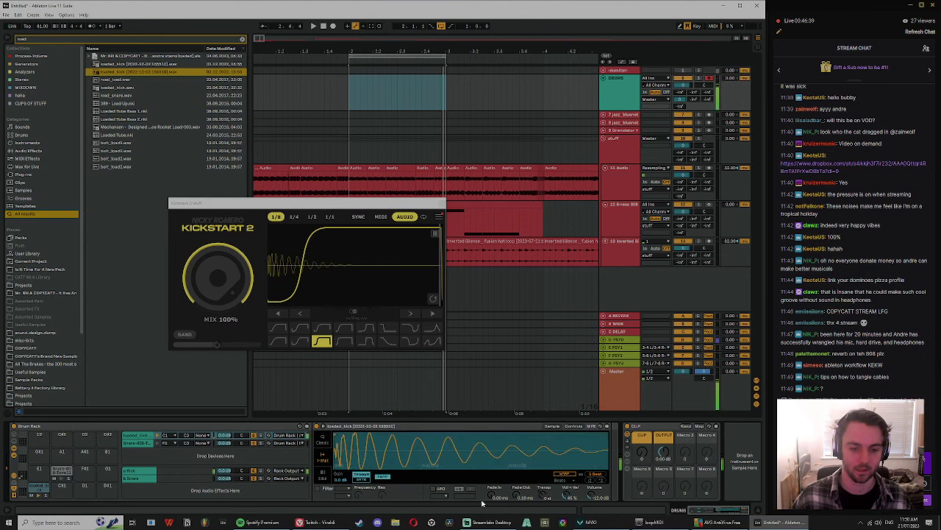
pyautogui.moveTo(522, 493); pyautogui.dragTo(476, 430)
pyautogui.moveTo(607, 434); pyautogui.dragTo(463, 434)
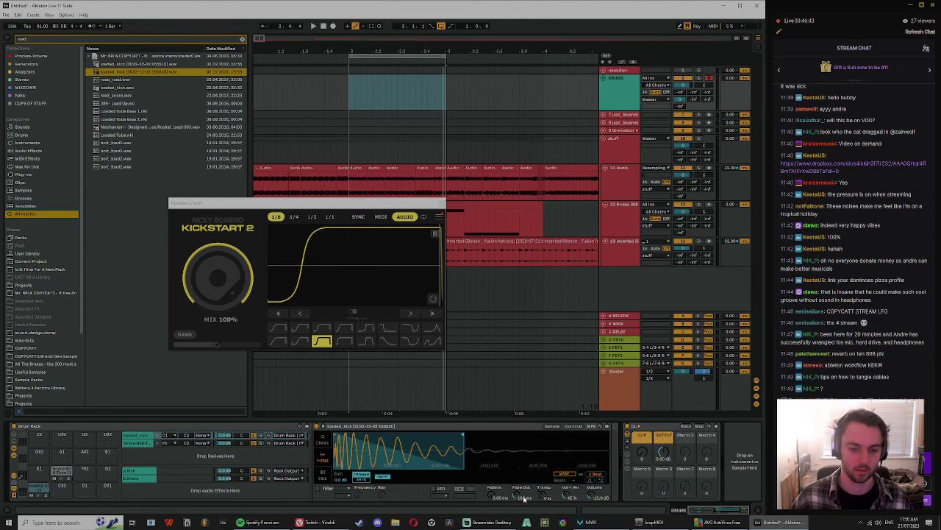
pyautogui.moveTo(523, 496); pyautogui.dragTo(523, 509)
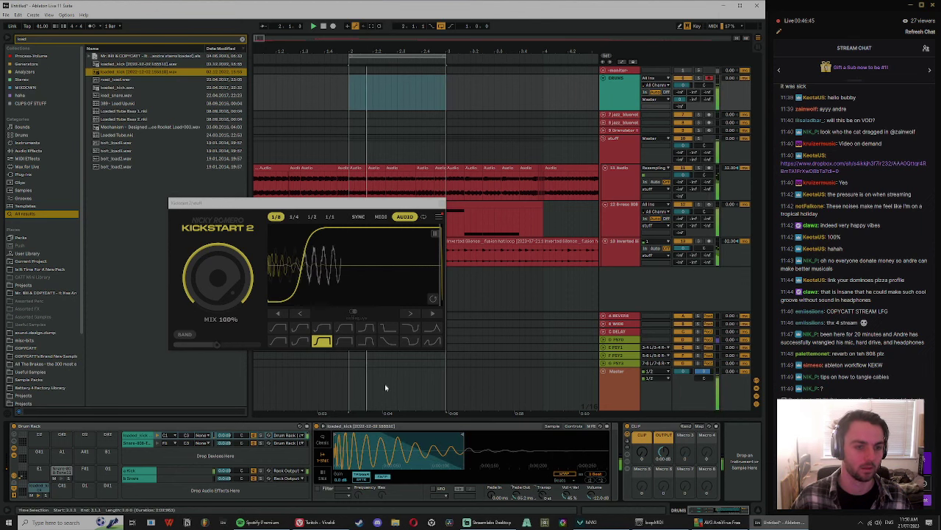
pyautogui.moveTo(594, 495); pyautogui.dragTo(594, 479)
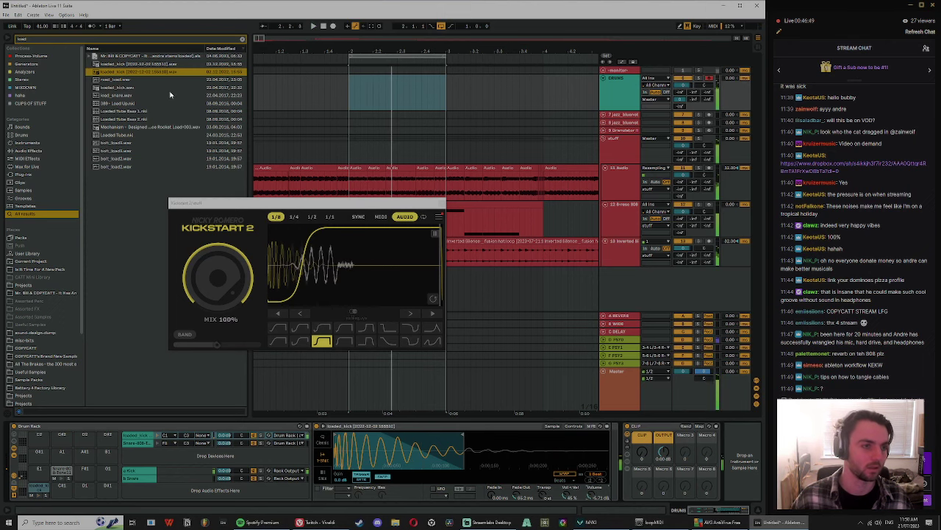
# Step: Search the browser for "speck" and audition several speck snare samples
pyautogui.click(243, 39)
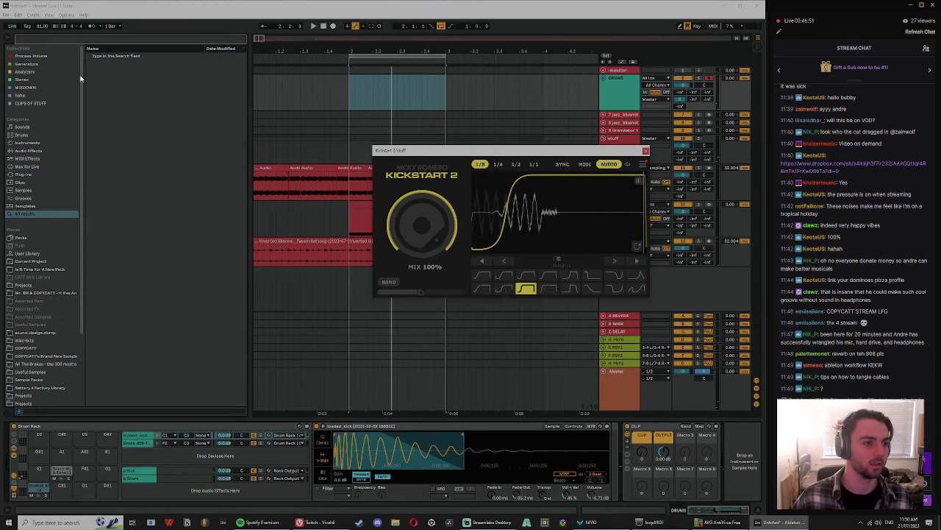
pyautogui.write('speck')
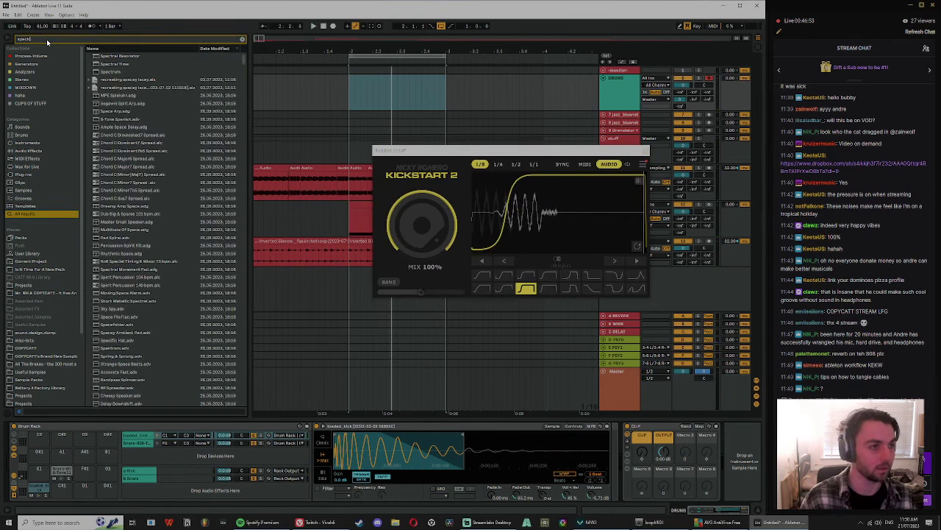
pyautogui.click(115, 65)
pyautogui.click(126, 80)
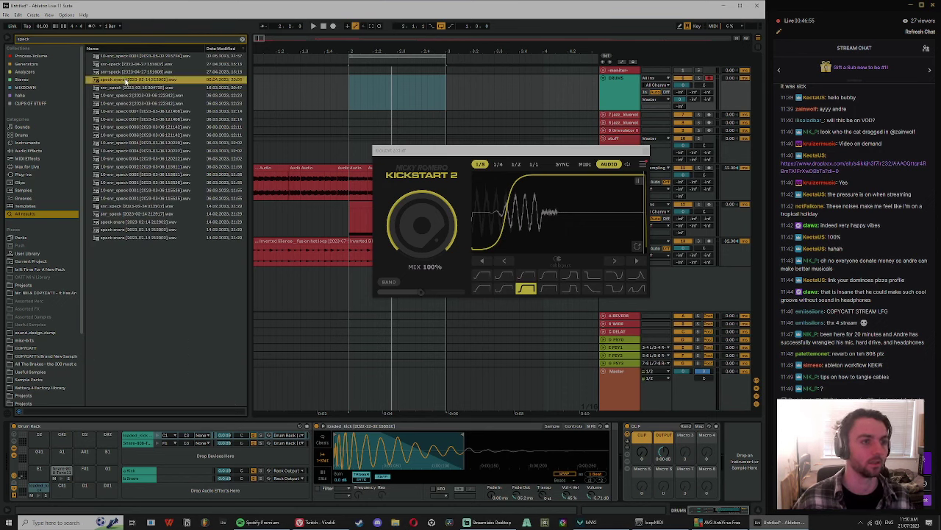
pyautogui.click(128, 96)
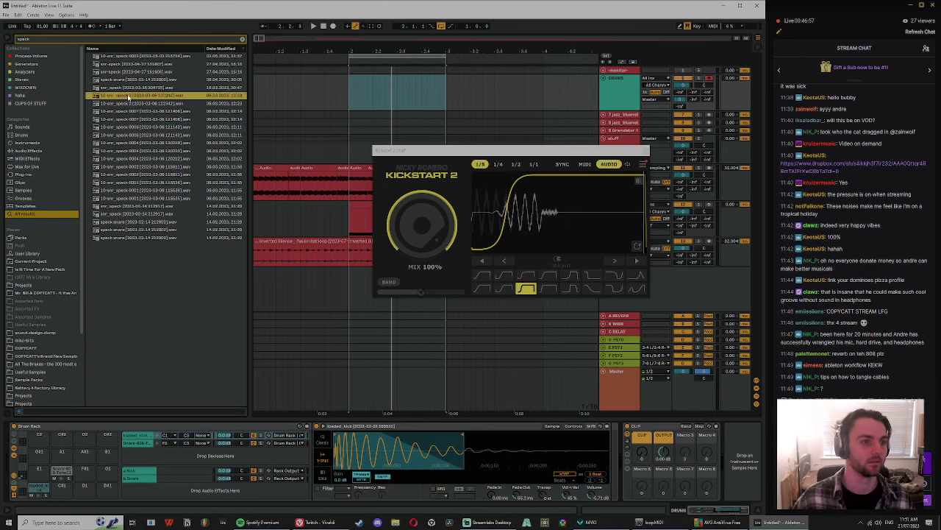
pyautogui.click(143, 144)
pyautogui.click(145, 127)
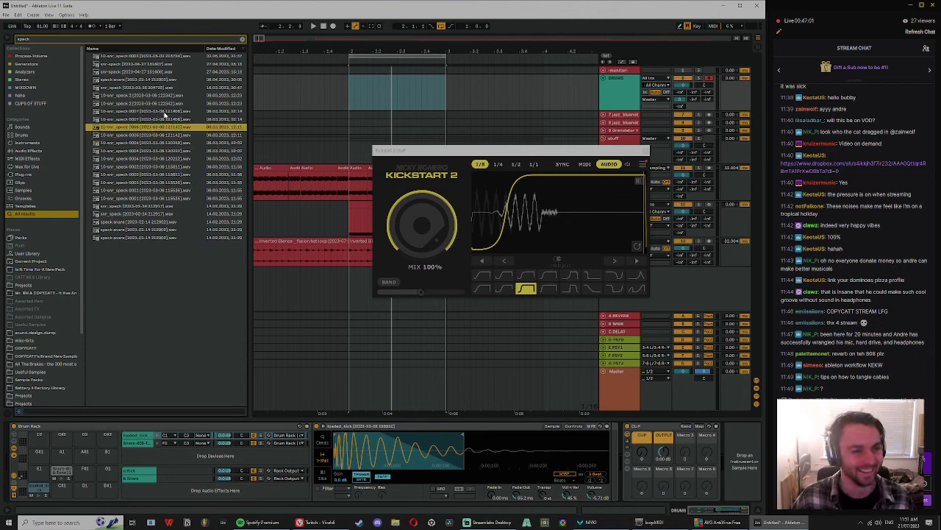
pyautogui.click(158, 119)
# Step: Place the 10-snr_speck 0006 sample on a new audio track near bar 4 and play it soloed
pyautogui.click(149, 129)
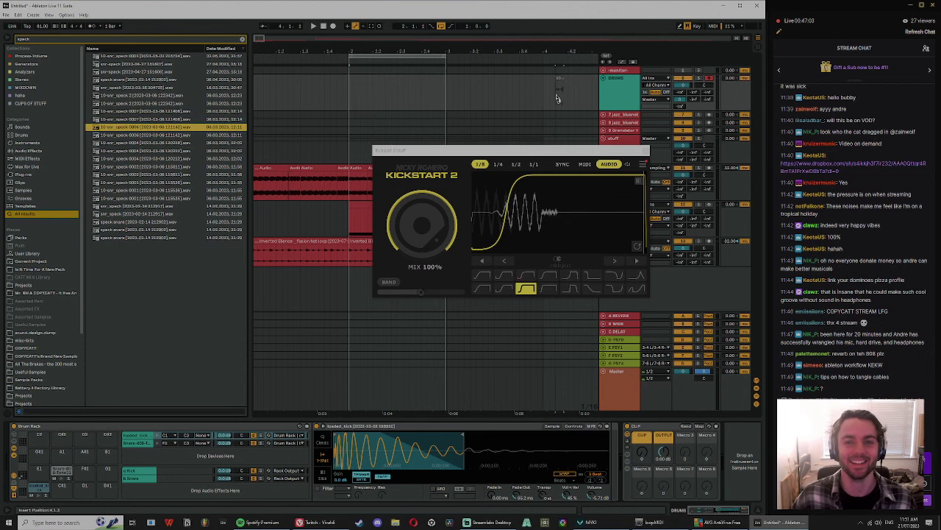
pyautogui.moveTo(550, 311); pyautogui.dragTo(550, 301)
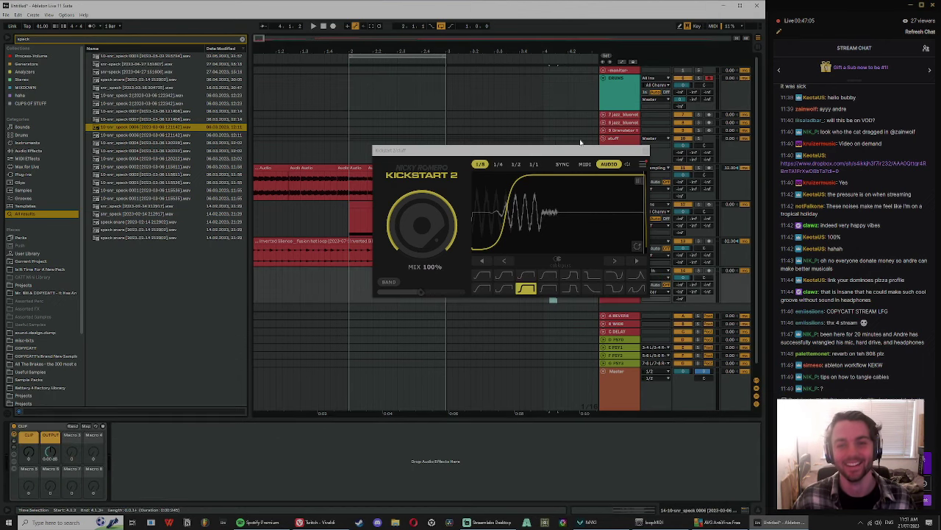
pyautogui.moveTo(581, 151); pyautogui.dragTo(292, 22)
pyautogui.moveTo(558, 45); pyautogui.dragTo(549, 131)
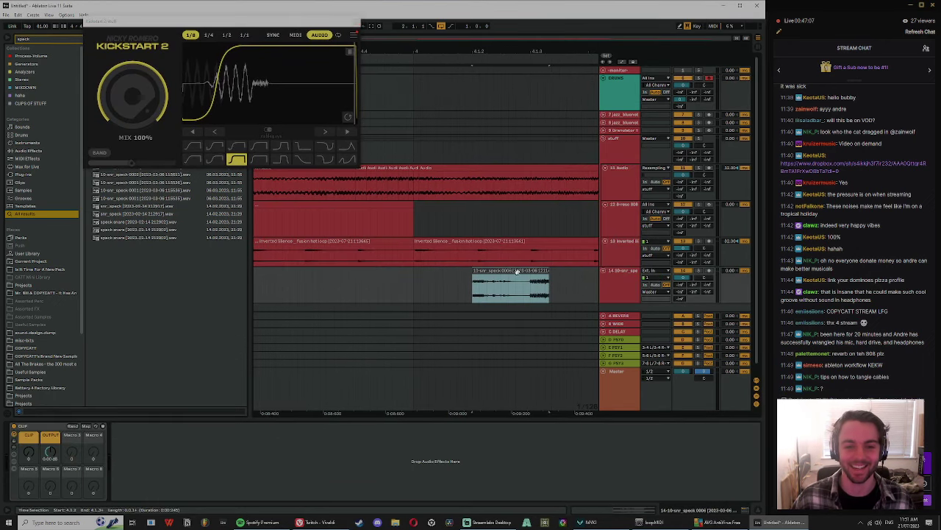
pyautogui.click(700, 270)
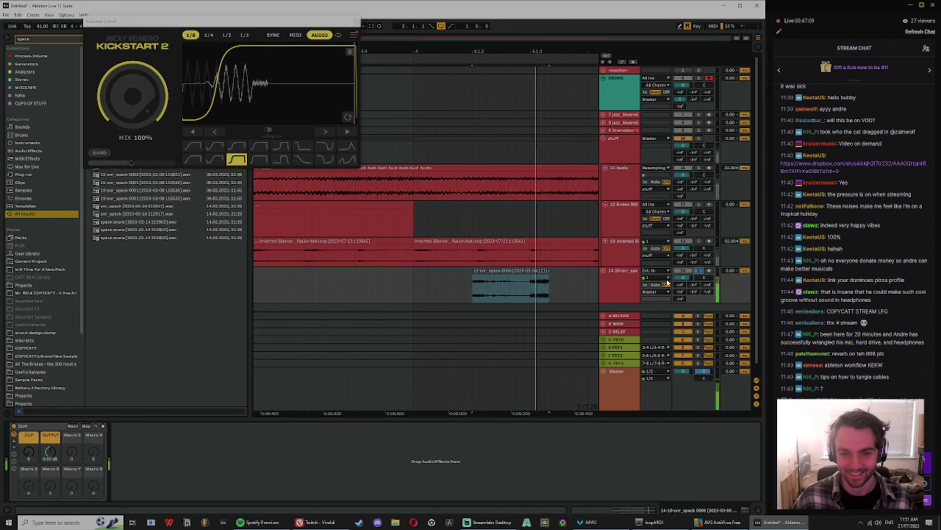
# Step: Turn off warping on the 10-snr_speck 0006 clip, play it, and delete the clip
pyautogui.click(535, 270)
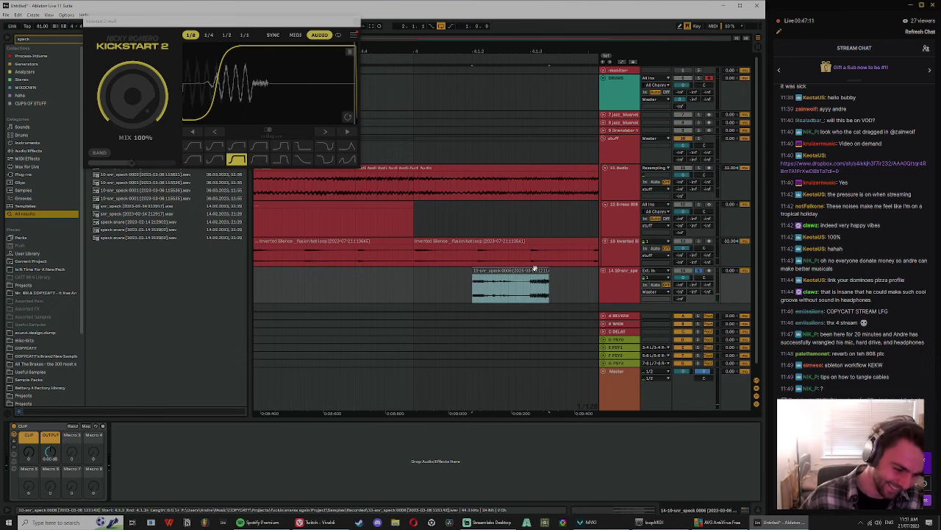
pyautogui.doubleClick(535, 270)
pyautogui.click(91, 370)
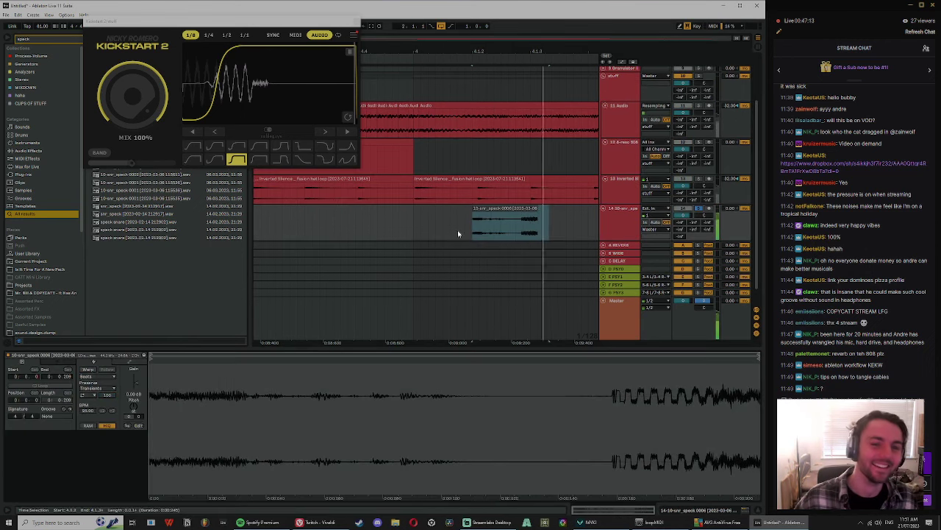
pyautogui.press('Delete')
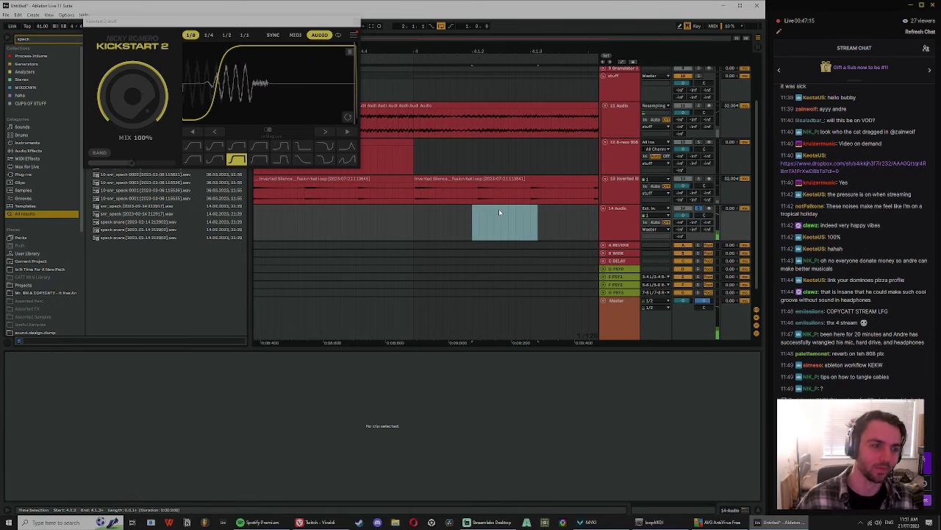
# Step: Replace the snare on the drum rack's F1 pad with the speck snare sample dated 2023-02-14 and close the Kickstart 2 window
pyautogui.moveTo(198, 28); pyautogui.dragTo(232, 47)
pyautogui.scroll(2, 629, 125)
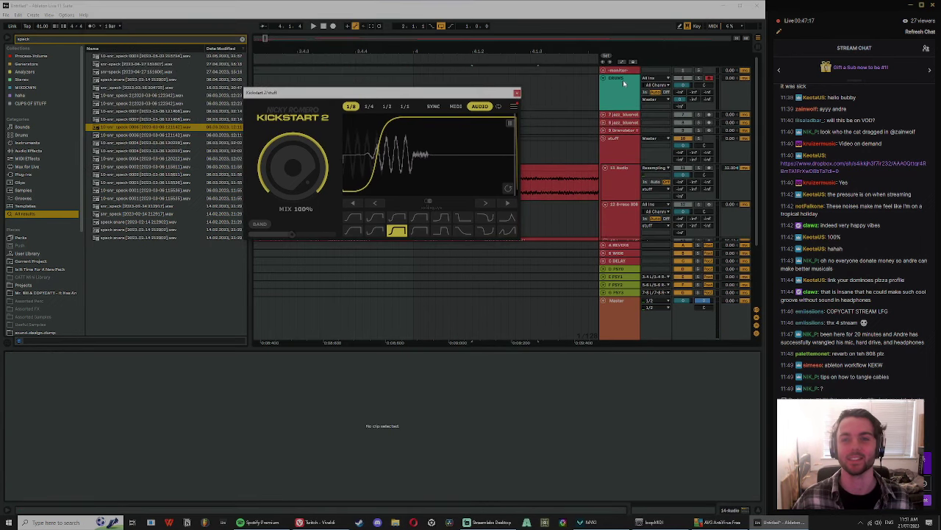
pyautogui.doubleClick(623, 83)
pyautogui.click(153, 128)
pyautogui.click(142, 103)
pyautogui.click(138, 79)
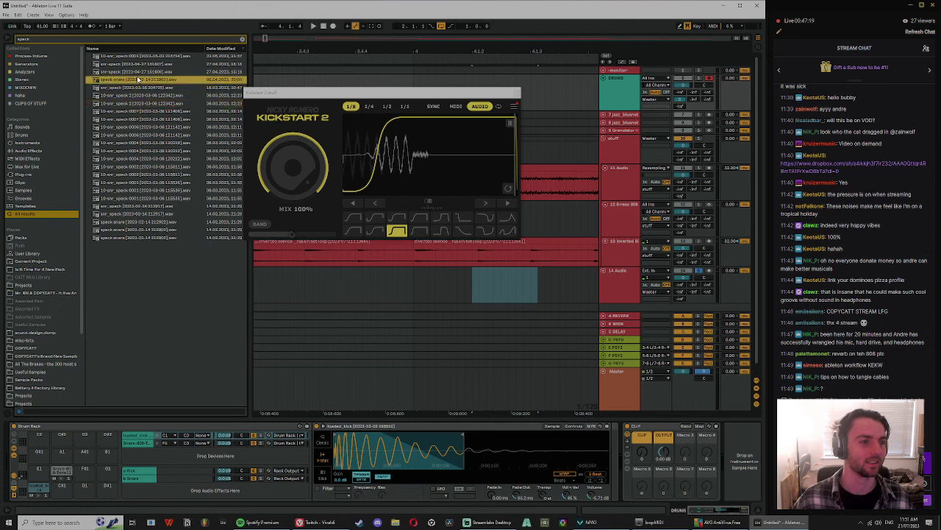
pyautogui.click(129, 73)
pyautogui.click(134, 79)
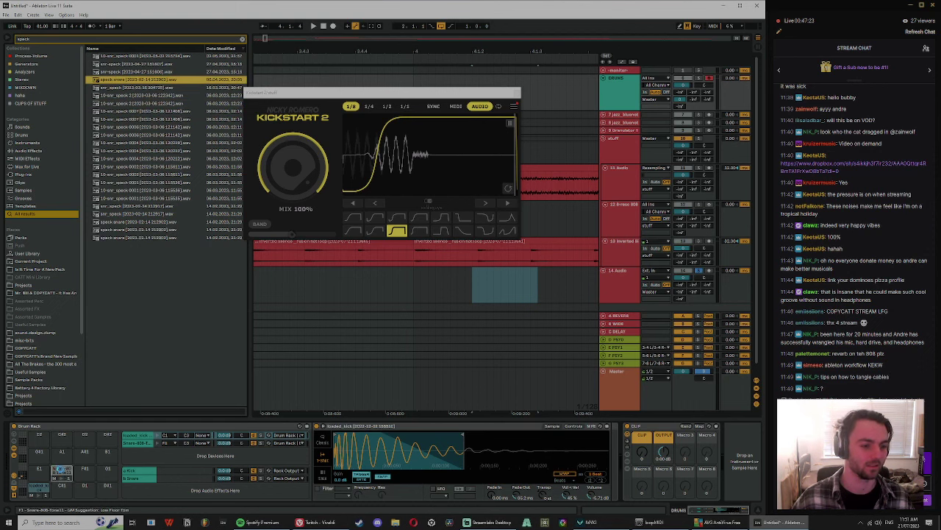
pyautogui.click(155, 477)
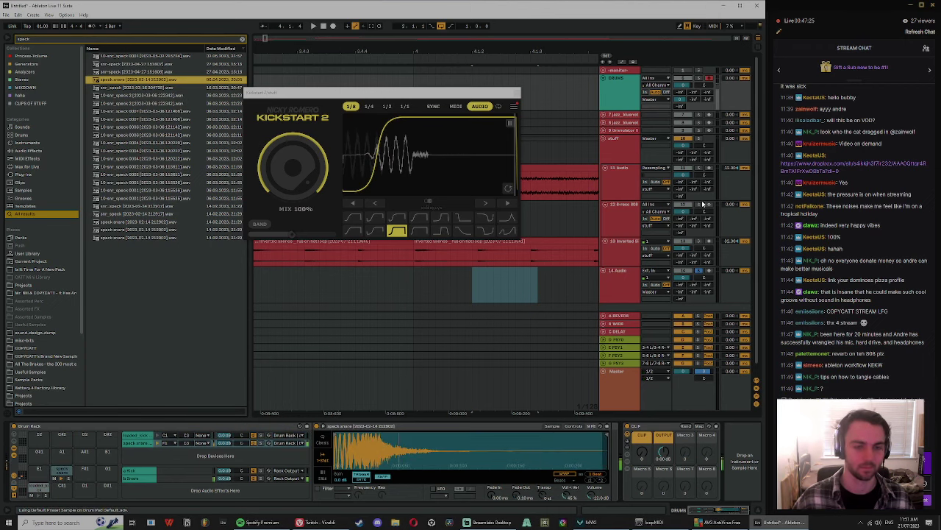
pyautogui.click(517, 92)
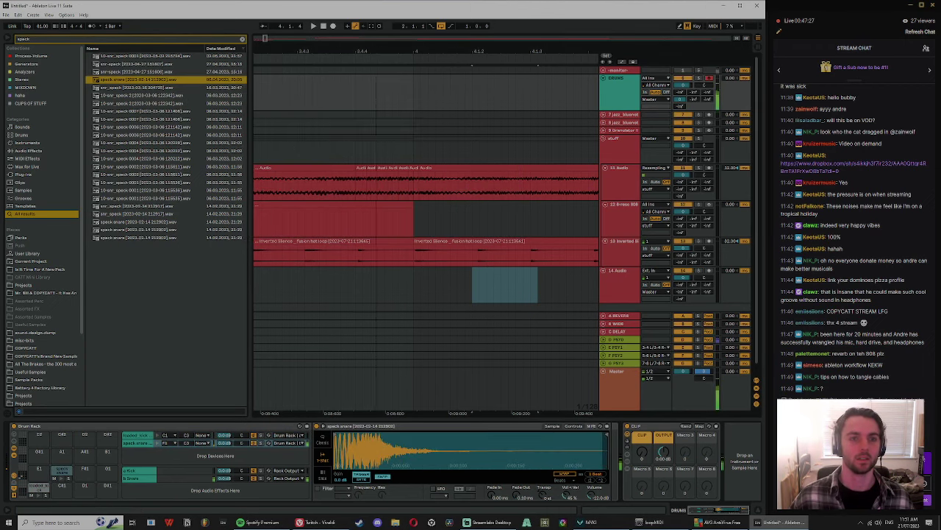
# Step: Insert an empty one-bar MIDI clip at bar 2 on the DRUMS track
pyautogui.scroll(-8, 412, 103)
pyautogui.press('z')
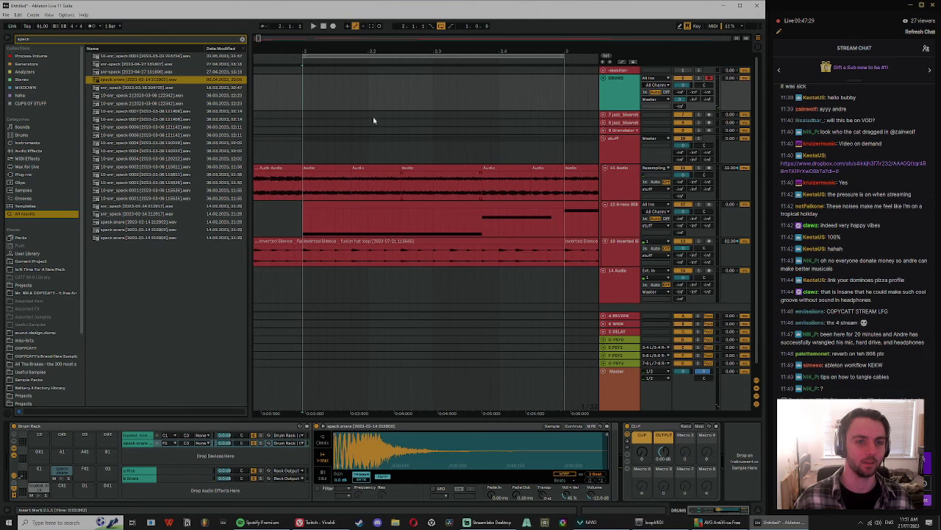
pyautogui.click(396, 219)
pyautogui.moveTo(309, 91); pyautogui.dragTo(568, 93)
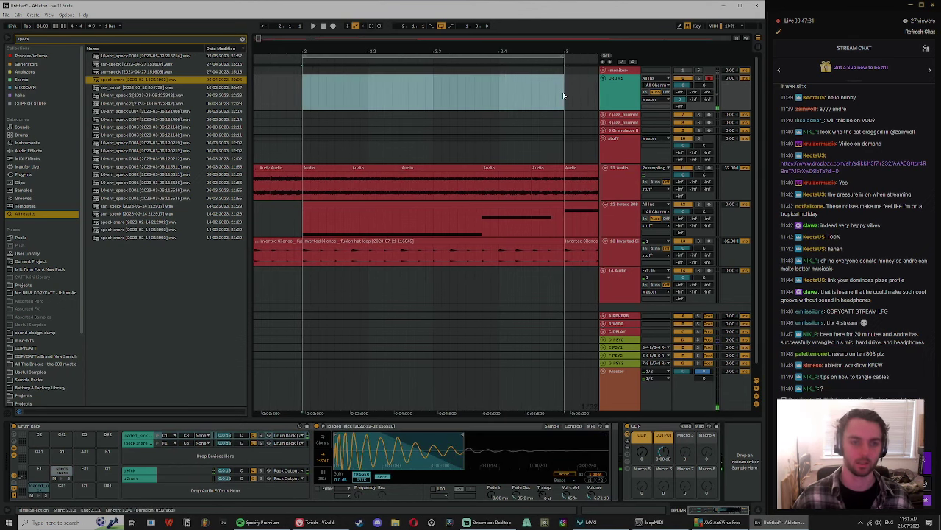
pyautogui.hotkey('ctrl', 'shift', 'm')
# Step: Program kicks at 1.1.1, 1.2.4 and 1.3.3 and speck snares on beats 2 and 4, and play the loop
pyautogui.doubleClick(237, 390)
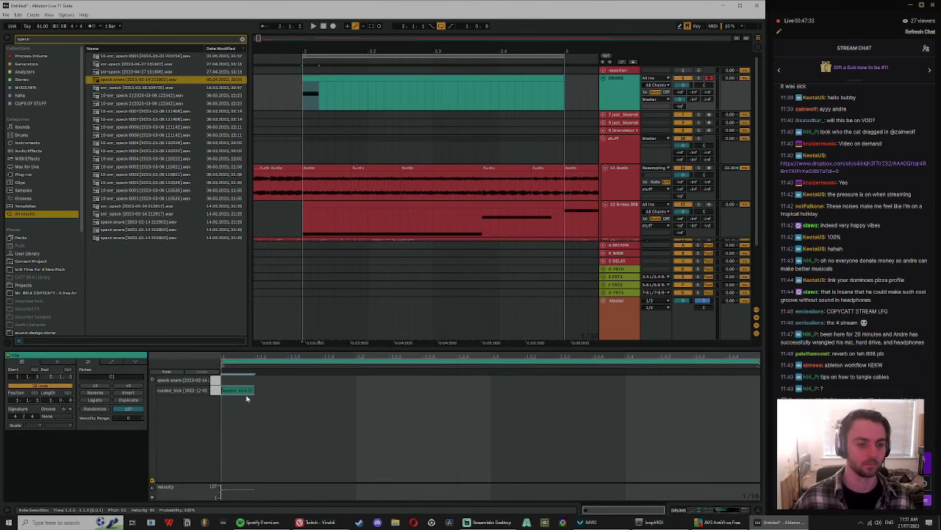
pyautogui.doubleClick(361, 380)
pyautogui.doubleClick(468, 390)
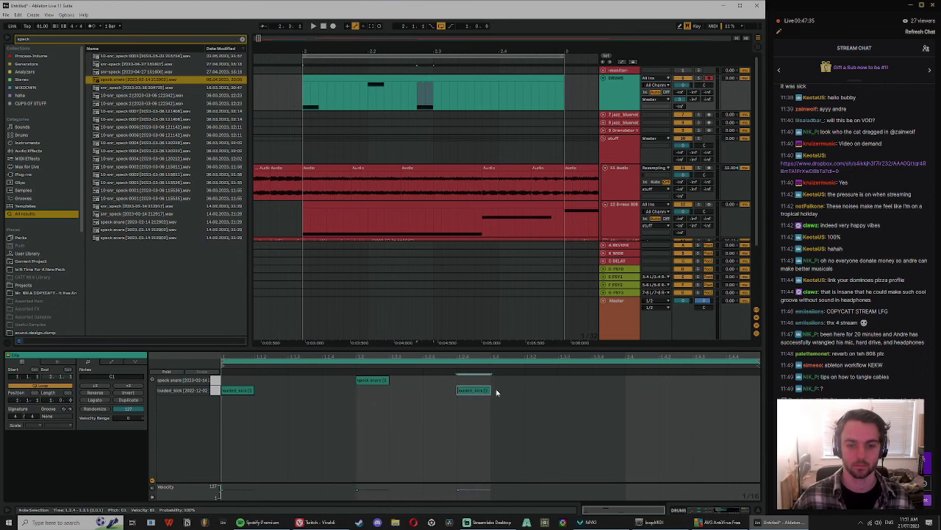
pyautogui.doubleClick(570, 389)
pyautogui.doubleClick(638, 380)
pyautogui.click(406, 76)
pyautogui.press('space')
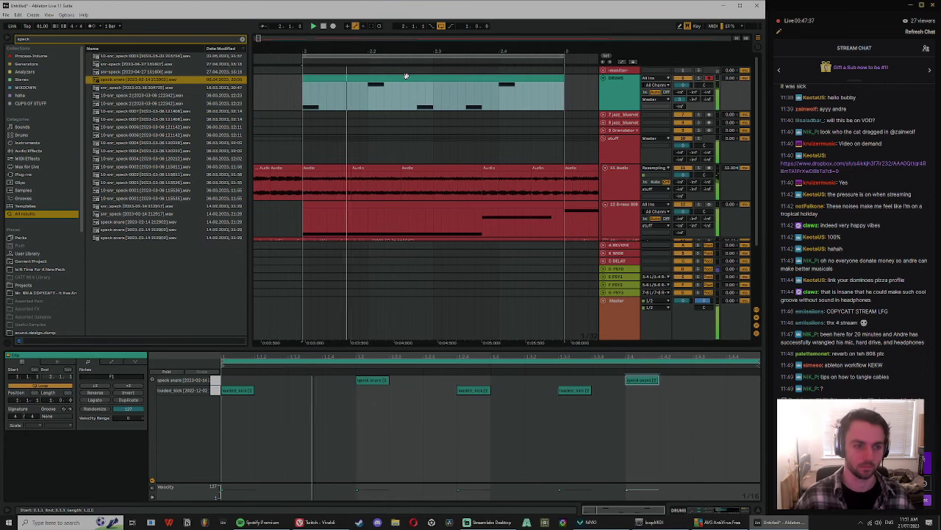
# Step: Rework the kick pattern in the drum clip so the kicks after the downbeat fall at 1.1.4, 1.2.3 and 1.3.4
pyautogui.click(623, 86)
pyautogui.doubleClick(624, 86)
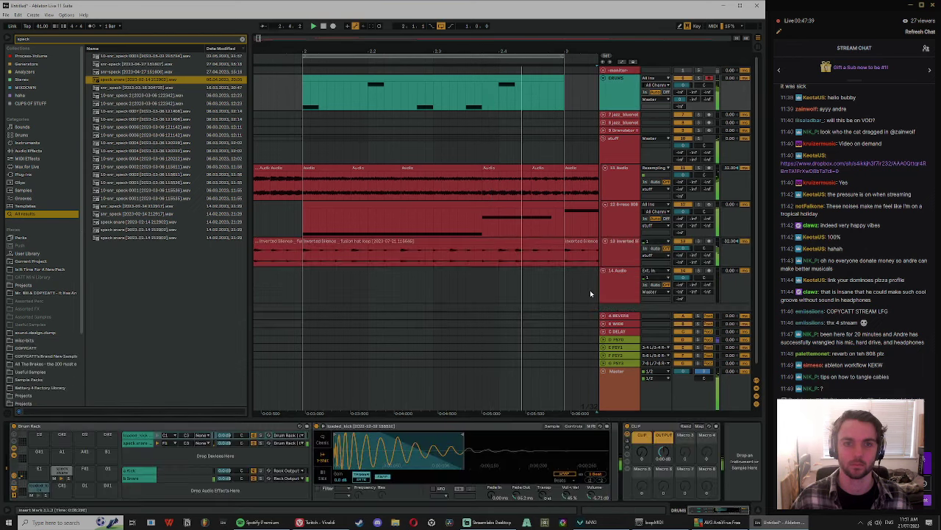
pyautogui.doubleClick(477, 79)
pyautogui.moveTo(473, 390); pyautogui.dragTo(340, 394)
pyautogui.doubleClick(441, 393)
pyautogui.moveTo(581, 390); pyautogui.dragTo(611, 392)
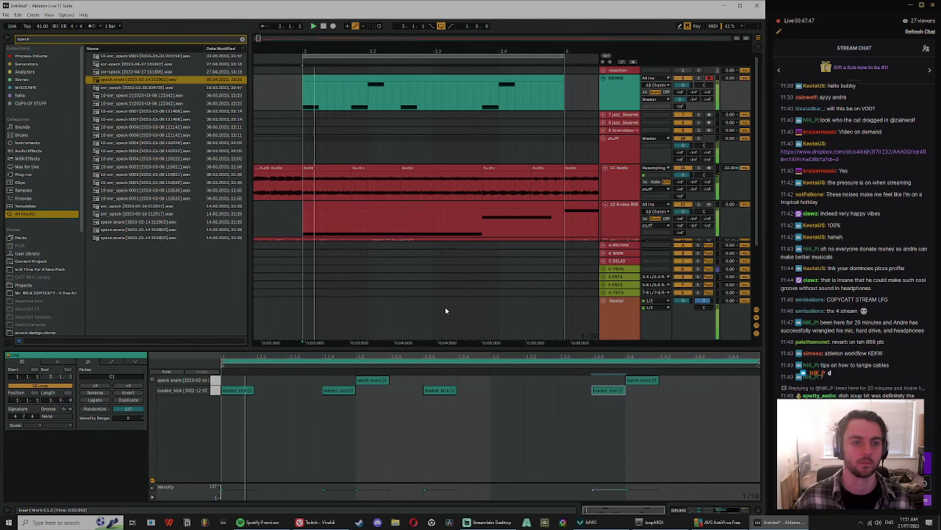
# Step: Duplicate the one-bar drum clip into bar 3 and extend the loop to two bars
pyautogui.scroll(-2, 394, 59)
pyautogui.click(404, 58)
pyautogui.hotkey('ctrl', 'd')
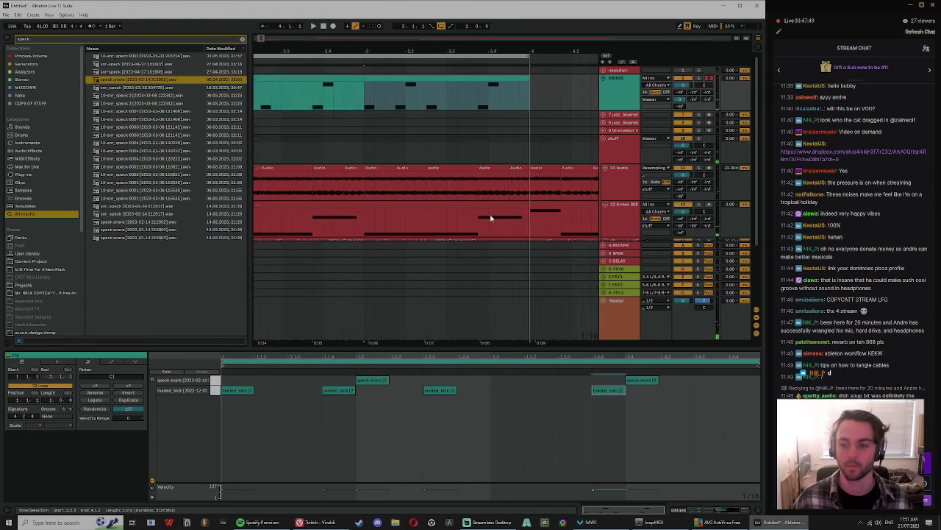
# Step: Shorten the G0 note in the reso 808 clip in bar 3 so it lasts one beat
pyautogui.click(403, 203)
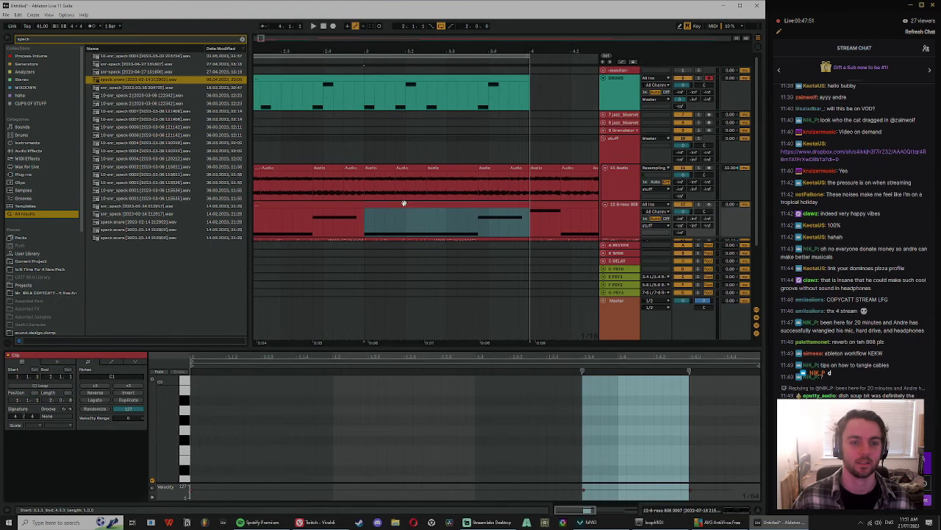
pyautogui.press('space')
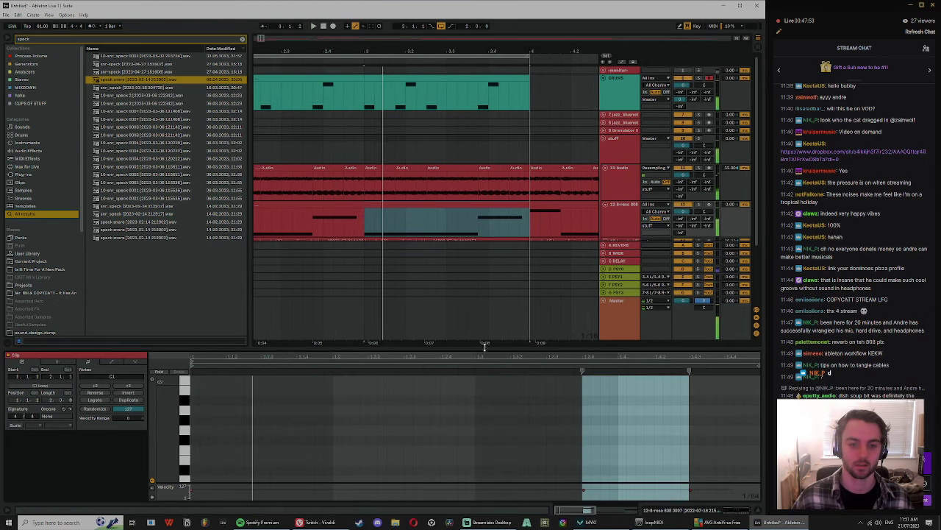
pyautogui.moveTo(484, 347); pyautogui.dragTo(494, 162)
pyautogui.moveTo(581, 364); pyautogui.dragTo(332, 365)
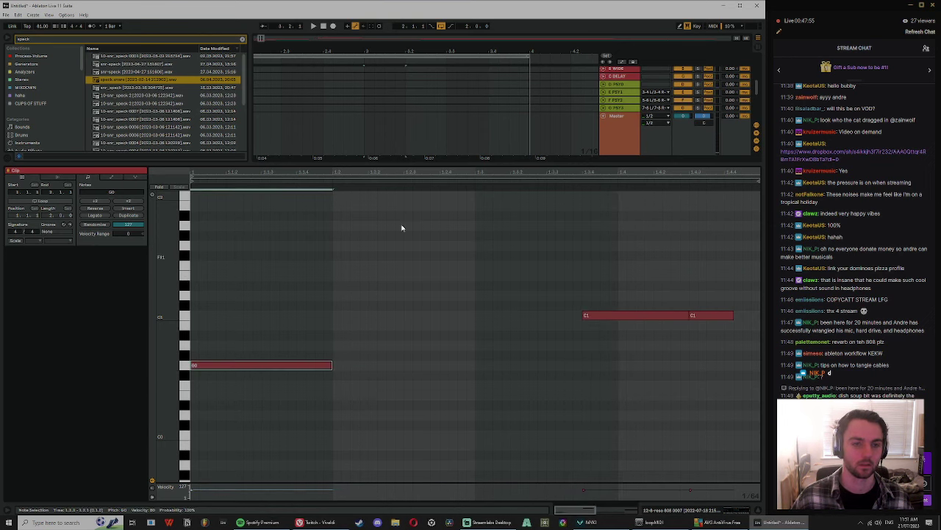
pyautogui.moveTo(407, 162); pyautogui.dragTo(419, 325)
pyautogui.scroll(3, 434, 125)
# Step: Deactivate the 3.1.4 sixteenth of the bar 3 drum clip to mute its kick, and play from just before it
pyautogui.click(394, 102)
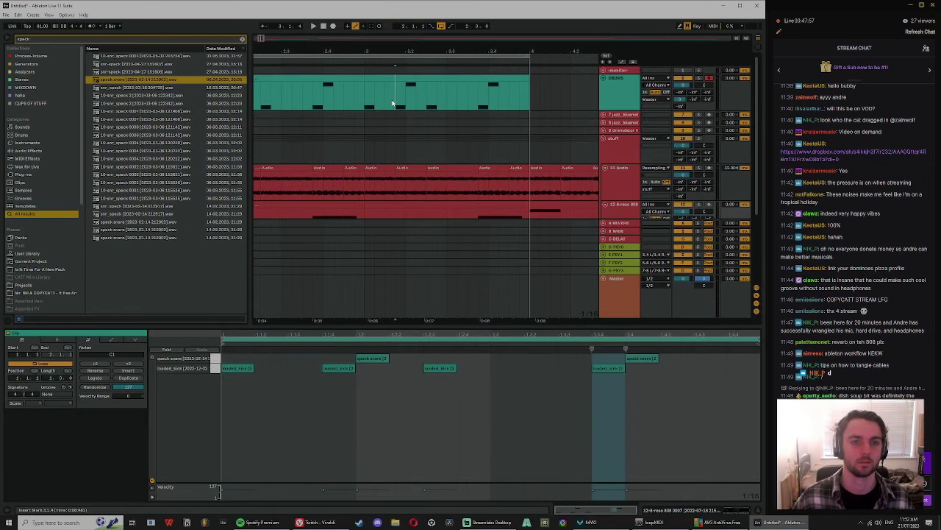
pyautogui.moveTo(405, 86); pyautogui.dragTo(397, 75)
pyautogui.press('0')
pyautogui.click(349, 109)
pyautogui.press('space')
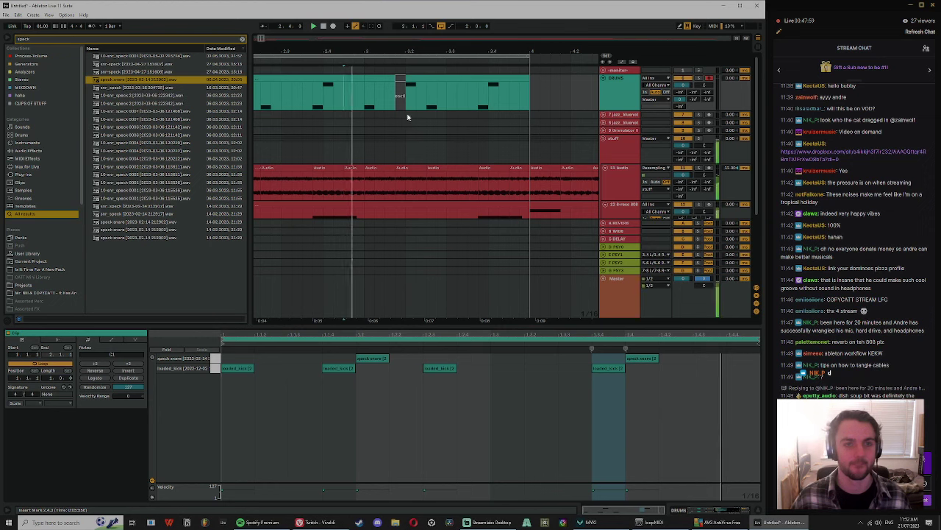
# Step: Audition bar 3 with the edited drum pattern from a few starting points around its first two beats
pyautogui.click(387, 78)
pyautogui.click(410, 79)
pyautogui.press('space')
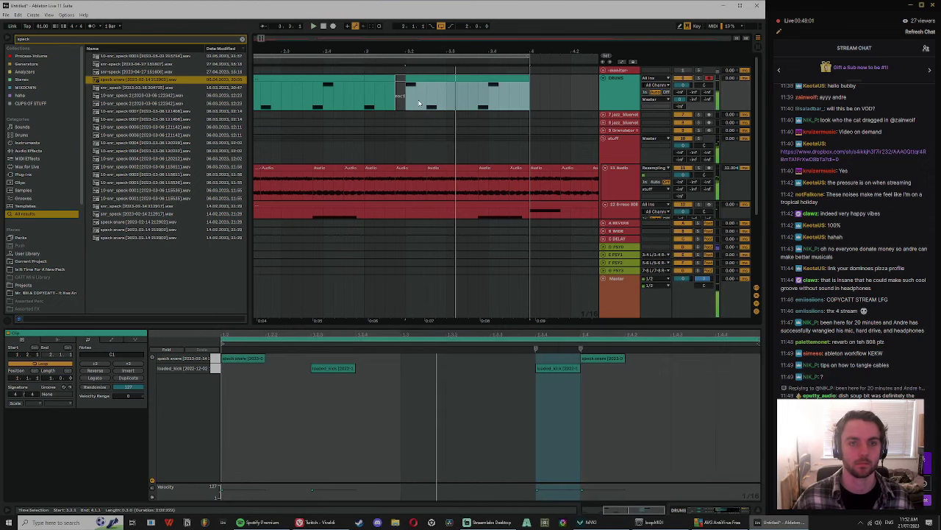
pyautogui.click(421, 100)
pyautogui.click(401, 72)
pyautogui.click(378, 78)
pyautogui.press('space')
pyautogui.press('space')
# Step: Audition the 11 Audio slice between 3.1.1 and 3.1.4 to find a stutter point
pyautogui.click(391, 168)
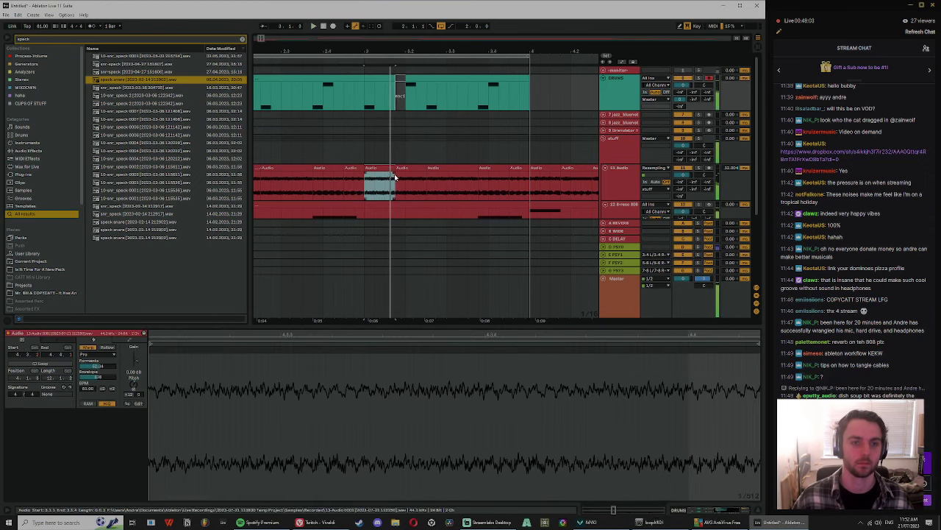
pyautogui.press('space')
pyautogui.moveTo(373, 51); pyautogui.dragTo(373, 73)
pyautogui.press('space')
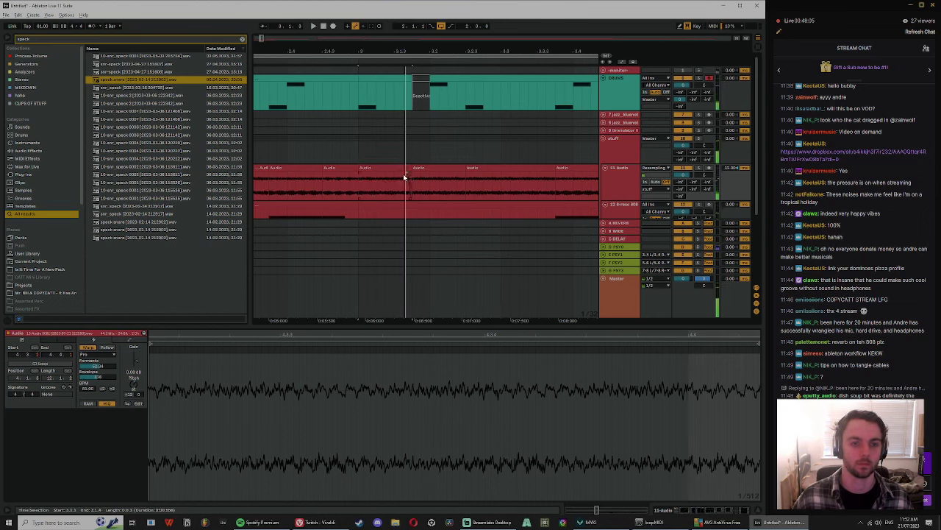
pyautogui.press('space')
pyautogui.click(403, 188)
# Step: Duplicate a tiny slice of the audio just after 3.1.3 seven times as a stutter into beat 2, and play it back
pyautogui.scroll(5, 408, 191)
pyautogui.moveTo(370, 187); pyautogui.dragTo(394, 188)
pyautogui.press('space')
pyautogui.press('space')
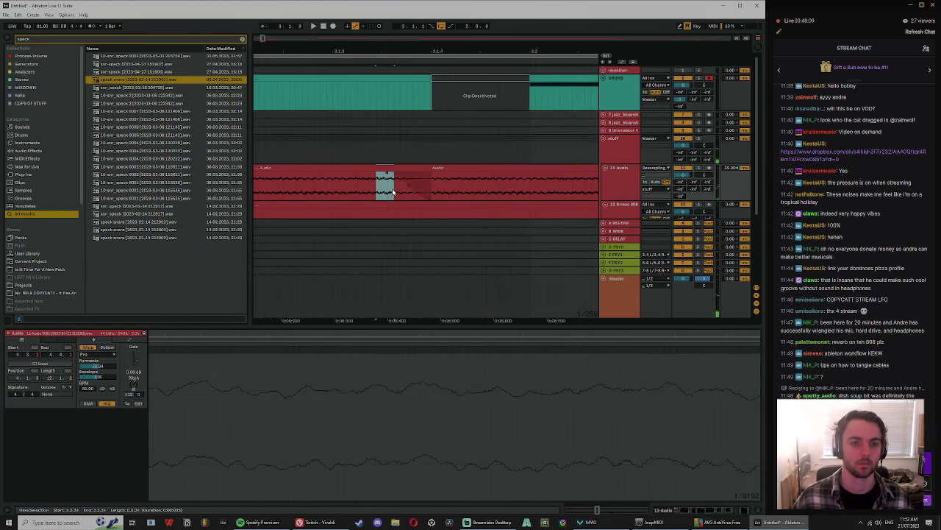
pyautogui.hotkey('ctrl', 'd')
pyautogui.hotkey('ctrl', 'd')
pyautogui.hotkey('ctrl', 'd')
pyautogui.hotkey('ctrl', 'd')
pyautogui.hotkey('ctrl', 'd')
pyautogui.hotkey('ctrl', 'd')
pyautogui.hotkey('ctrl', 'd')
pyautogui.moveTo(425, 51)
pyautogui.mouseDown()
pyautogui.moveTo(423, 26)
pyautogui.moveTo(417, 73)
pyautogui.mouseUp()
pyautogui.click(379, 149)
pyautogui.press('space')
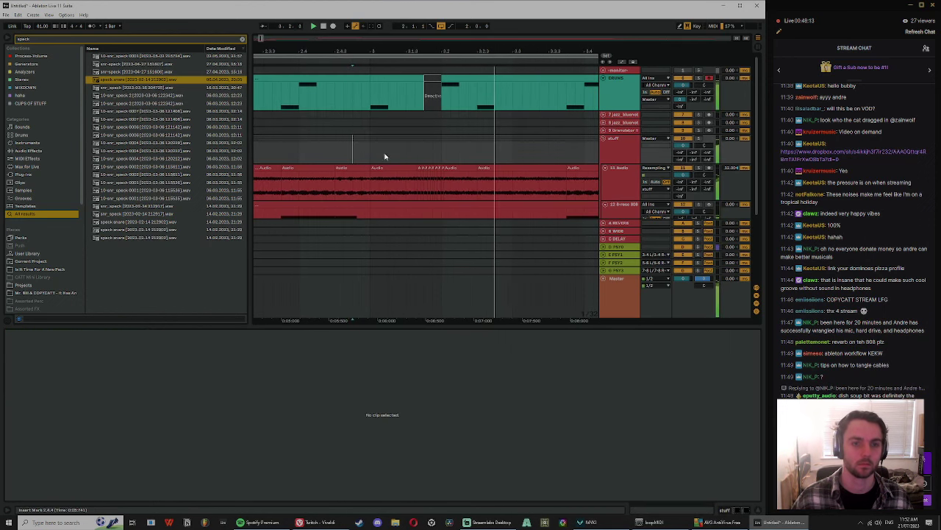
# Step: Split the bar 3 reso 808 clip at beat 2 and copy its first beat to 3.2.3, trimmed to end at 3.3.2
pyautogui.click(453, 169)
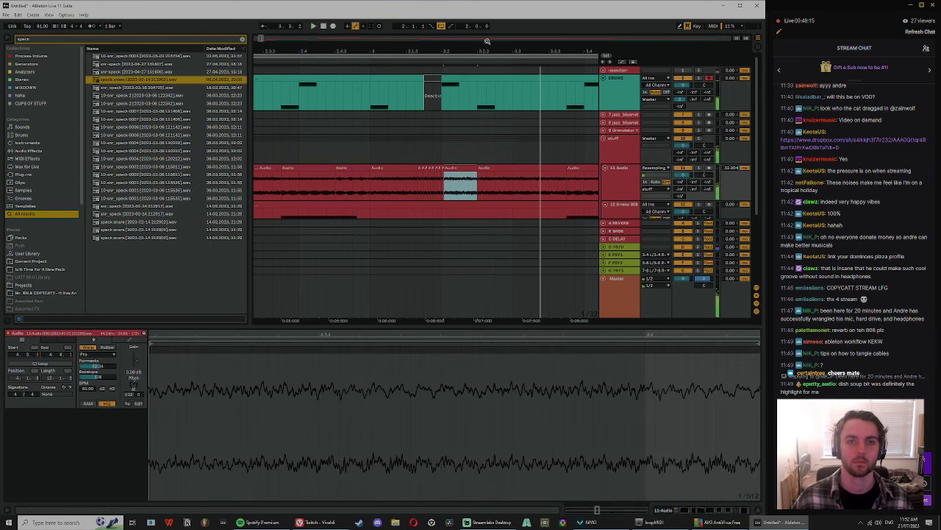
pyautogui.scroll(-3, 382, 188)
pyautogui.click(324, 101)
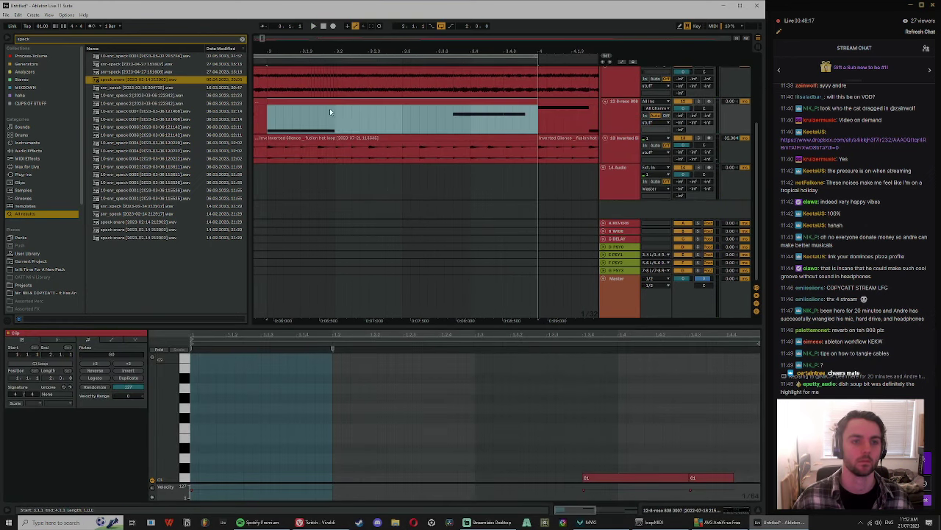
pyautogui.click(333, 115)
pyautogui.hotkey('ctrl', 'e')
pyautogui.moveTo(301, 103); pyautogui.dragTo(404, 114)
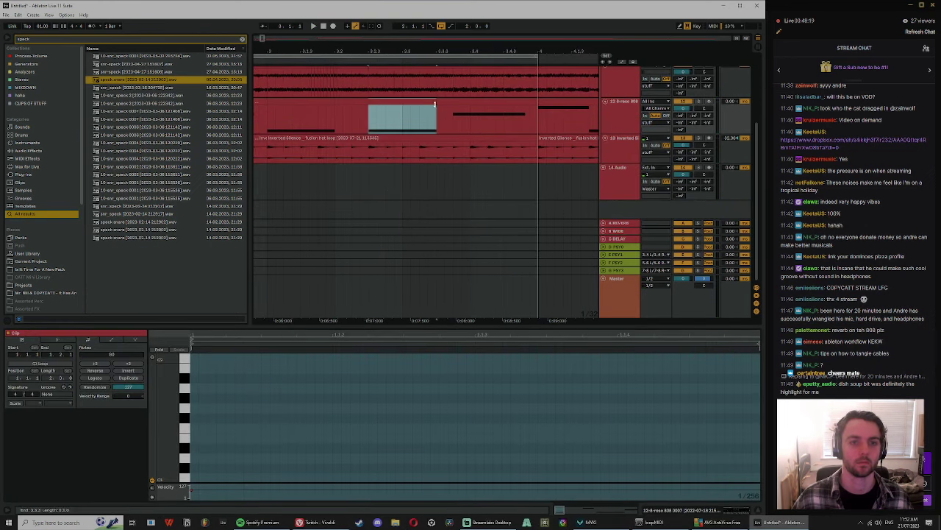
pyautogui.press('space')
pyautogui.scroll(3, 427, 125)
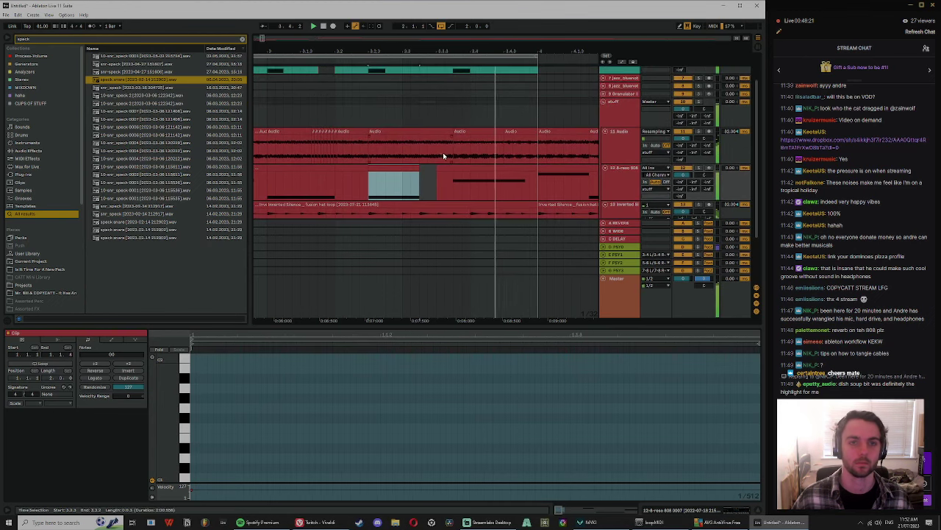
# Step: Play the loop from bar 2 and duplicate the time of bar 2 across all tracks
pyautogui.moveTo(422, 51); pyautogui.dragTo(530, 33)
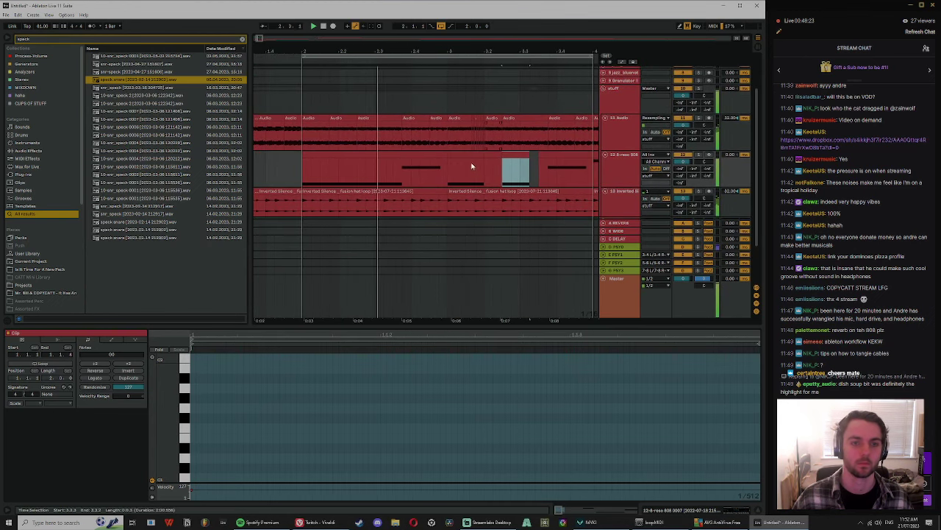
pyautogui.press('space')
pyautogui.click(472, 155)
pyautogui.click(431, 153)
pyautogui.moveTo(394, 51); pyautogui.dragTo(351, 34)
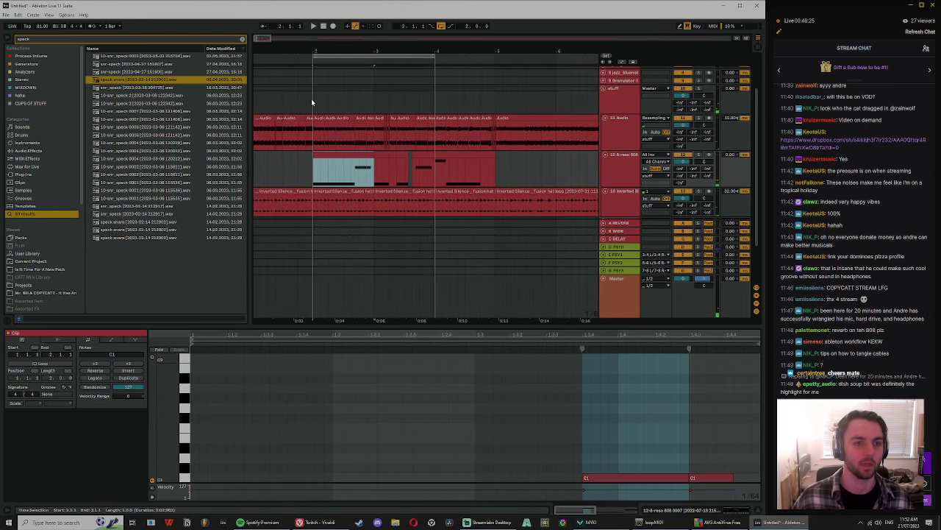
pyautogui.hotkey('ctrl', 'shift', 'd')
# Step: Delete the bar 2 reso 808 clip, deactivate the bar 2 drum clip, and play from bar 3
pyautogui.click(336, 155)
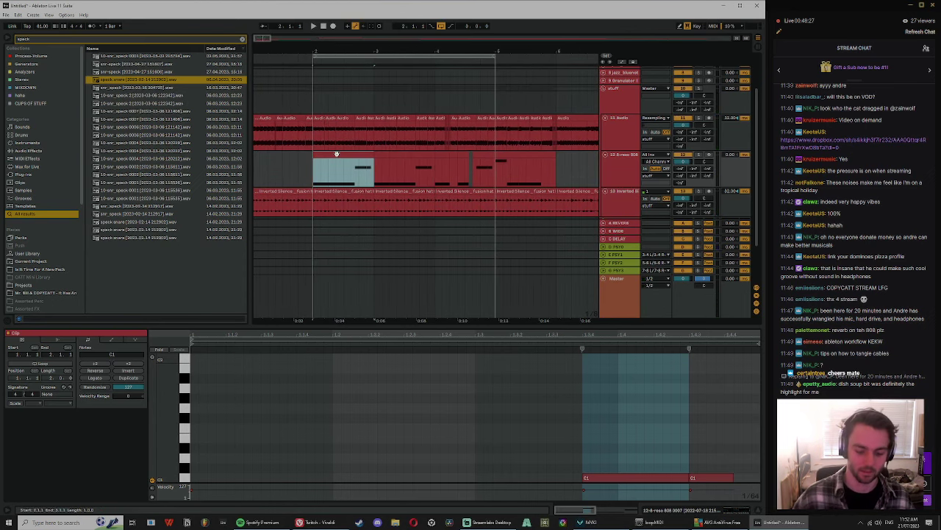
pyautogui.press('Delete')
pyautogui.scroll(3, 382, 153)
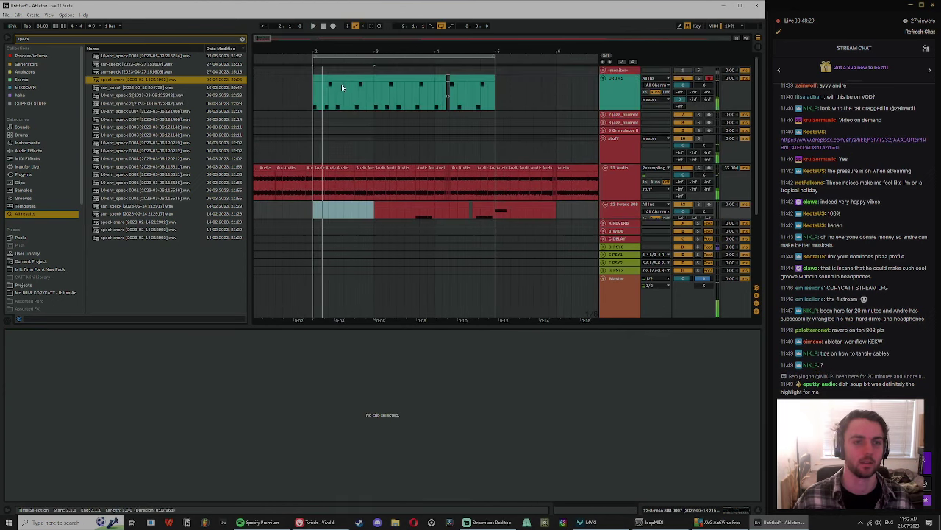
pyautogui.click(341, 83)
pyautogui.click(375, 155)
pyautogui.press('space')
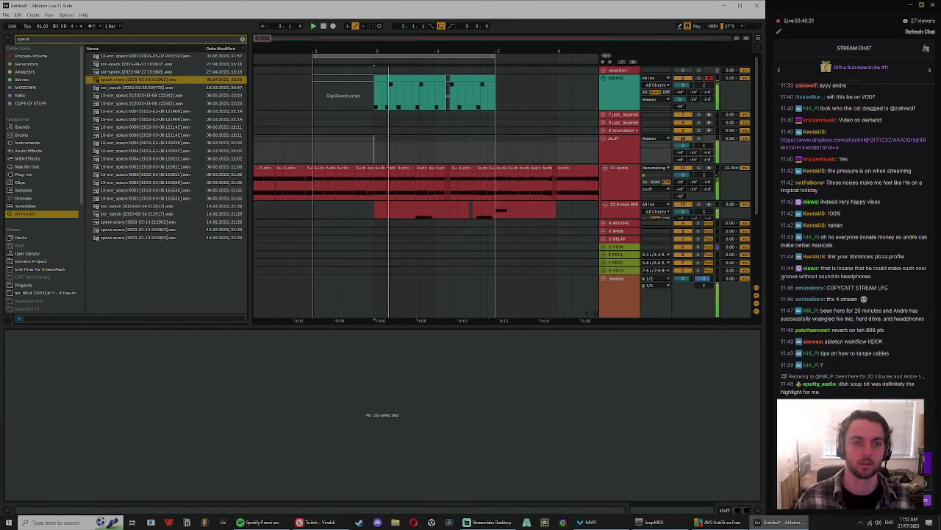
# Step: Remove the duplicated bar of time at bar 3 so the loop spans two bars
pyautogui.moveTo(407, 50); pyautogui.dragTo(408, 70)
pyautogui.scroll(-2, 465, 161)
pyautogui.click(418, 156)
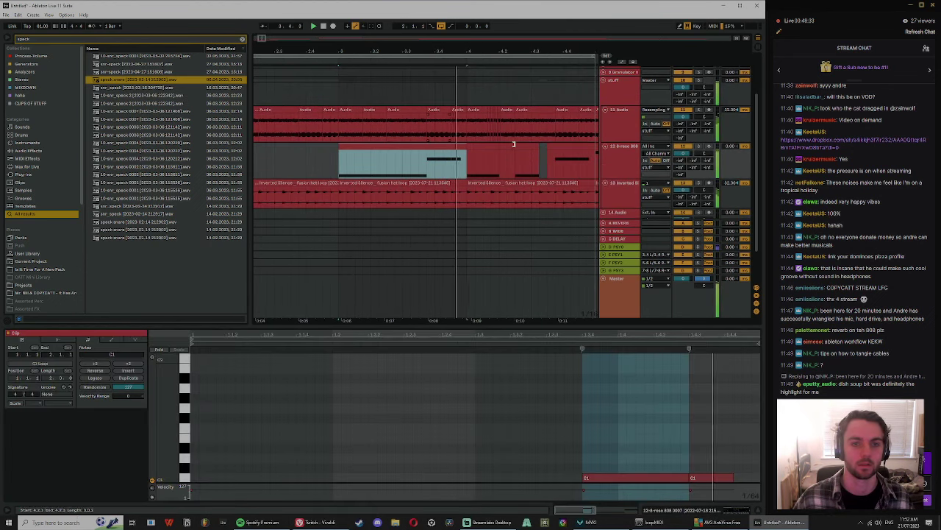
pyautogui.click(374, 152)
pyautogui.scroll(2, 473, 146)
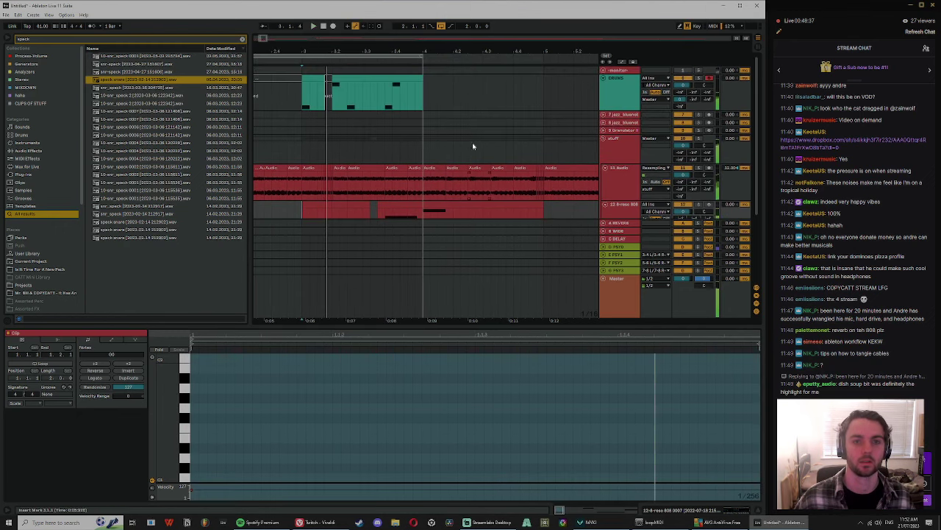
# Step: Try moving the audio slice at beat 4 of bar 4 back to beat 2 of bar 3
pyautogui.click(462, 178)
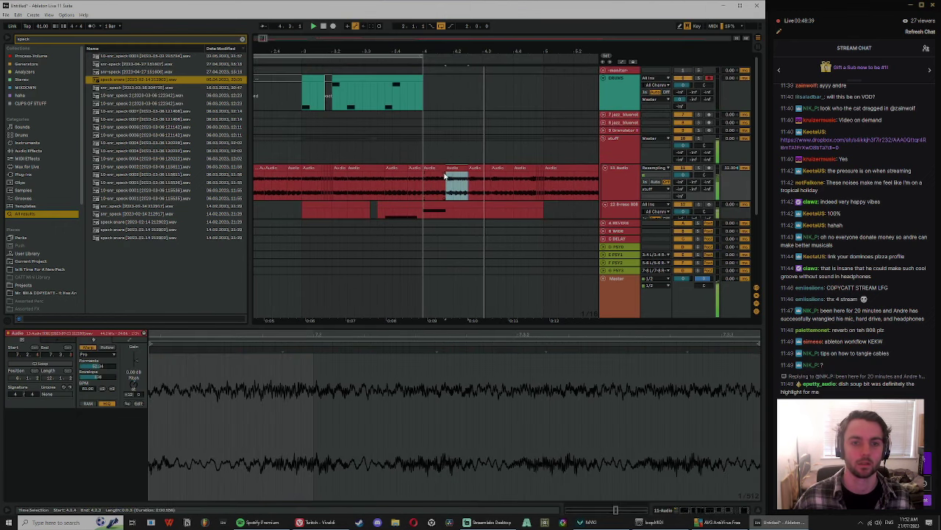
pyautogui.click(519, 168)
pyautogui.moveTo(527, 169); pyautogui.dragTo(347, 168)
# Step: Move the kick at 1.2.3 in the drum clip starting at 3.2 to 1.2.4, and play the loop
pyautogui.click(294, 141)
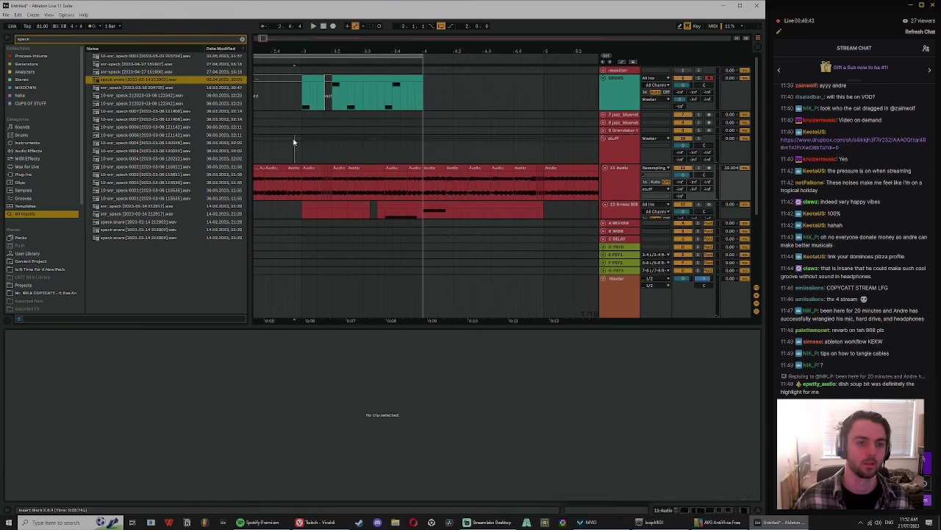
pyautogui.press('space')
pyautogui.moveTo(323, 42); pyautogui.dragTo(336, 151)
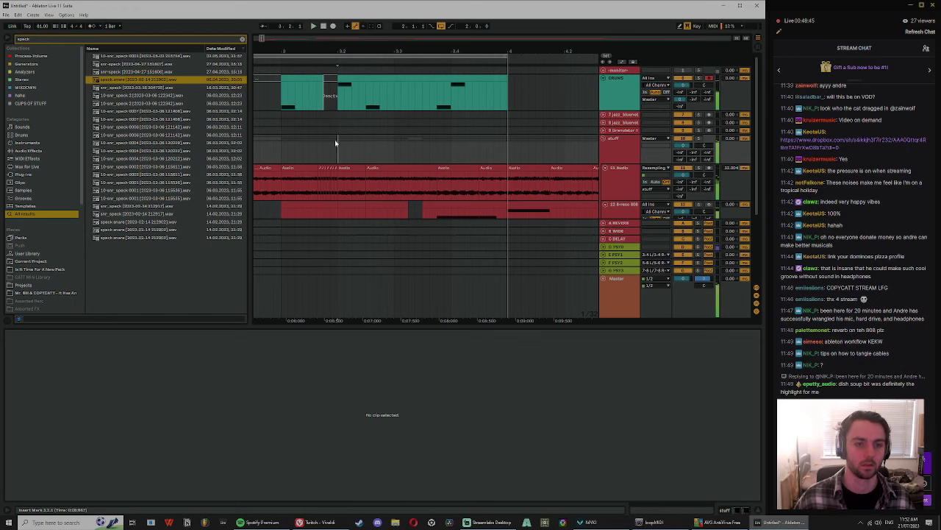
pyautogui.click(375, 86)
pyautogui.moveTo(339, 367); pyautogui.dragTo(384, 368)
pyautogui.press('space')
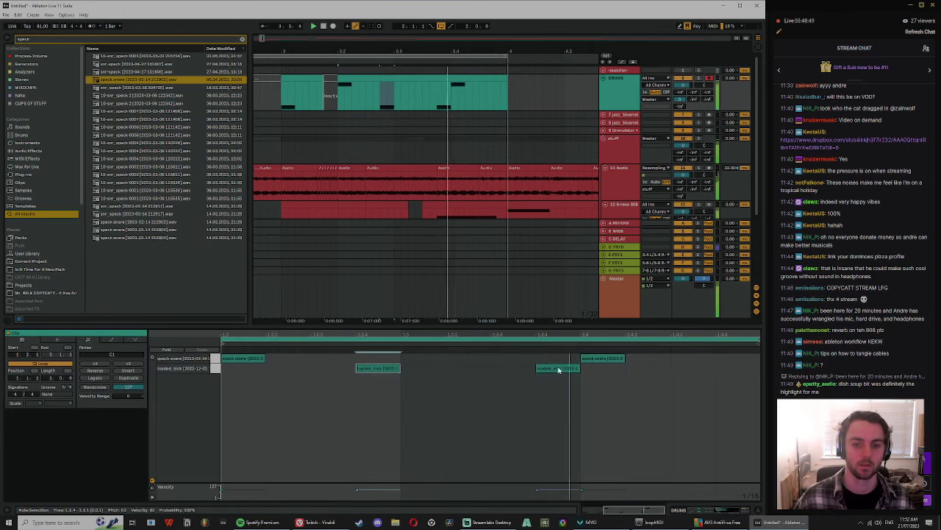
# Step: Move the loaded_kick note near the end of the drum clip one sixteenth earlier and audition the loop
pyautogui.moveTo(558, 368); pyautogui.dragTo(512, 368)
pyautogui.click(276, 128)
pyautogui.press('space')
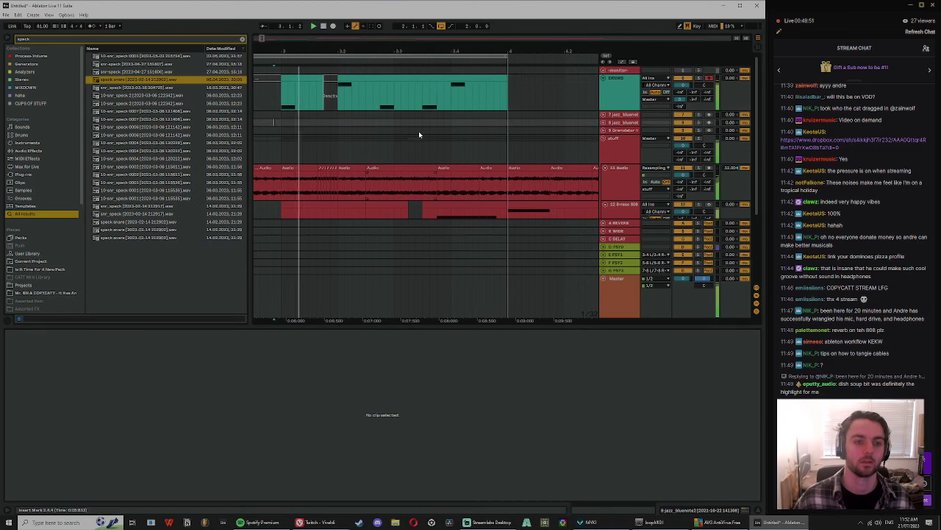
# Step: Trim the start of the clip before beat 3.3 on the 11 Audio track to 3.2.4 and audition it
pyautogui.moveTo(330, 49); pyautogui.dragTo(350, 48)
pyautogui.click(370, 168)
pyautogui.click(391, 169)
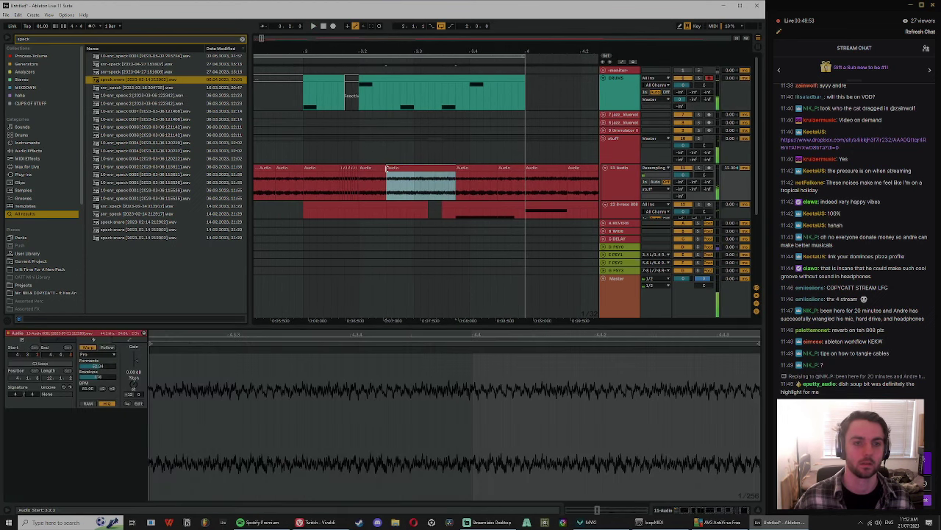
pyautogui.moveTo(384, 168); pyautogui.dragTo(402, 168)
pyautogui.click(407, 168)
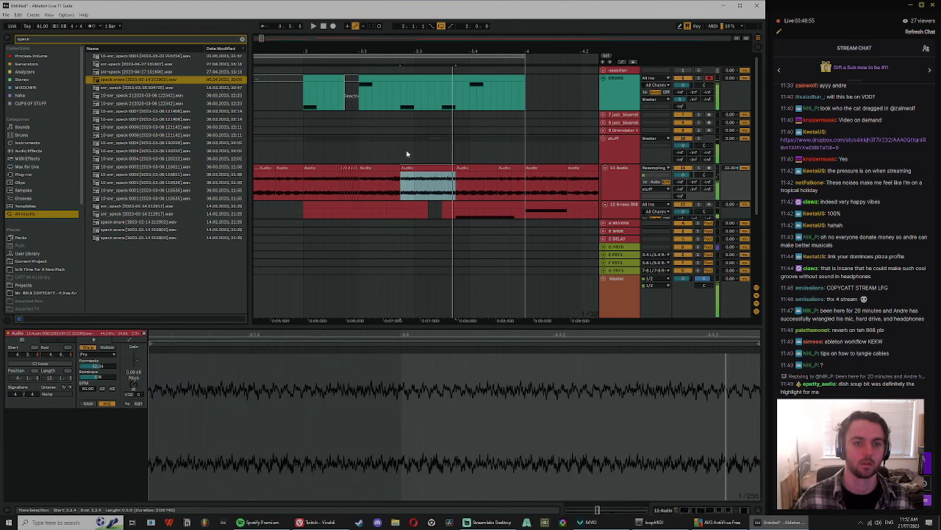
pyautogui.click(407, 154)
pyautogui.press('space')
pyautogui.press('space')
# Step: Extend the start of the following clip on the 11 Audio track back to 3.3.3 and audition it
pyautogui.click(448, 169)
pyautogui.moveTo(457, 168); pyautogui.dragTo(441, 174)
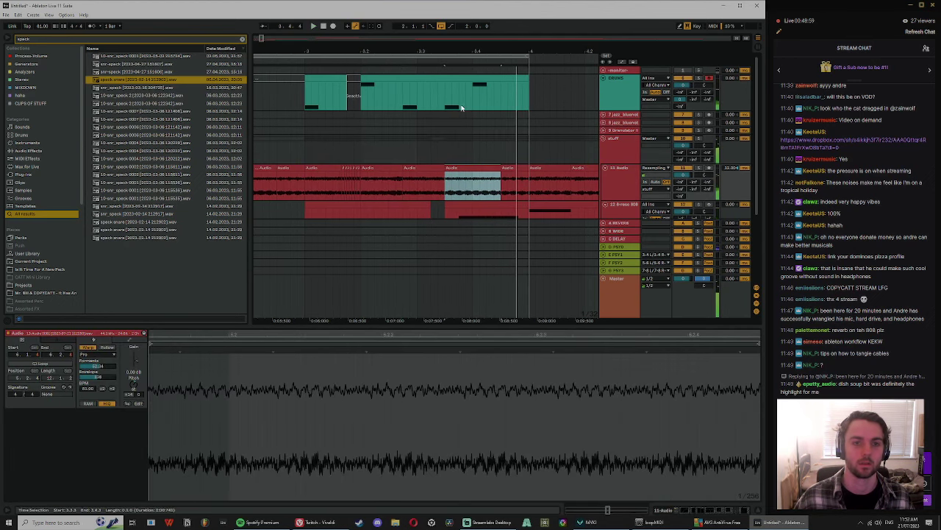
pyautogui.scroll(-1, 486, 206)
pyautogui.press('space')
# Step: Shorten the last 808 clip of the bar from its start, paste a copy of the preceding low 808 note at 3.3.3, and audition the bar
pyautogui.moveTo(447, 181); pyautogui.dragTo(455, 183)
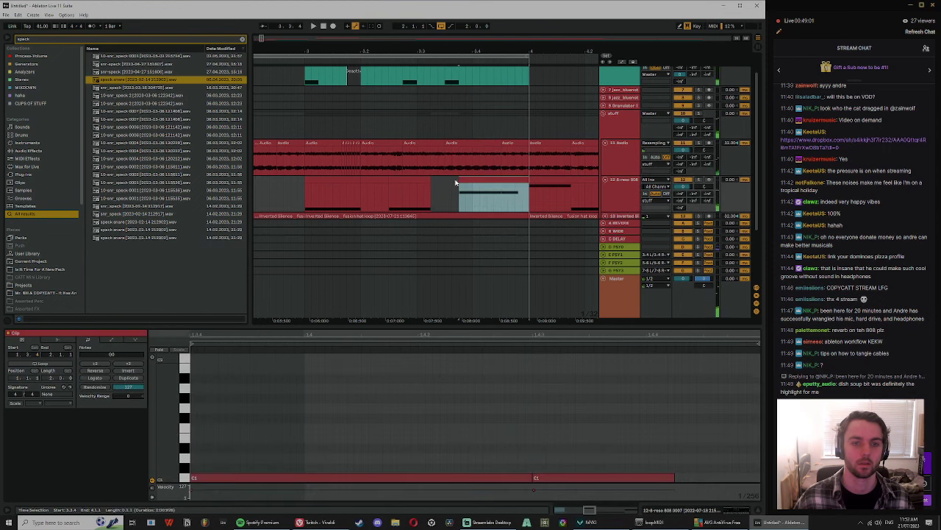
pyautogui.moveTo(394, 197); pyautogui.dragTo(434, 193)
pyautogui.hotkey('ctrl', 'c')
pyautogui.click(450, 183)
pyautogui.hotkey('ctrl', 'v')
pyautogui.click(450, 184)
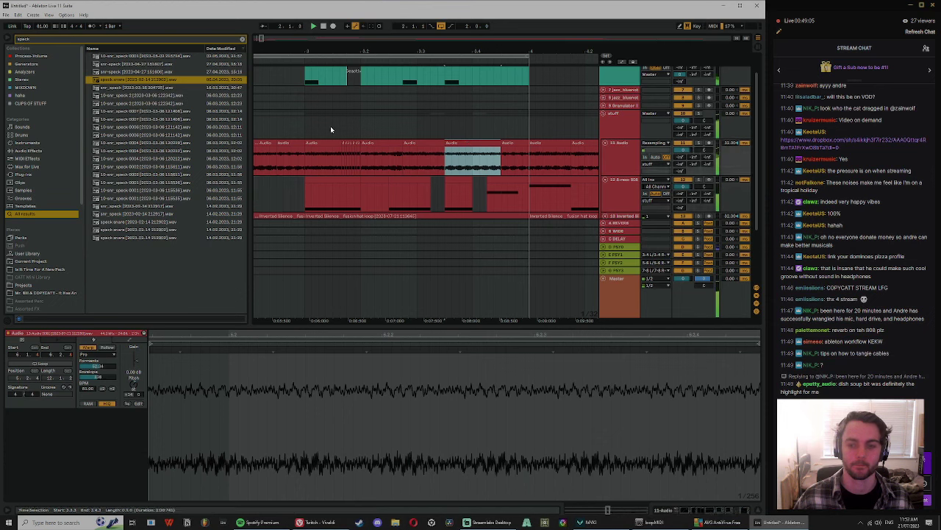
pyautogui.moveTo(330, 126); pyautogui.dragTo(527, 123)
pyautogui.press('space')
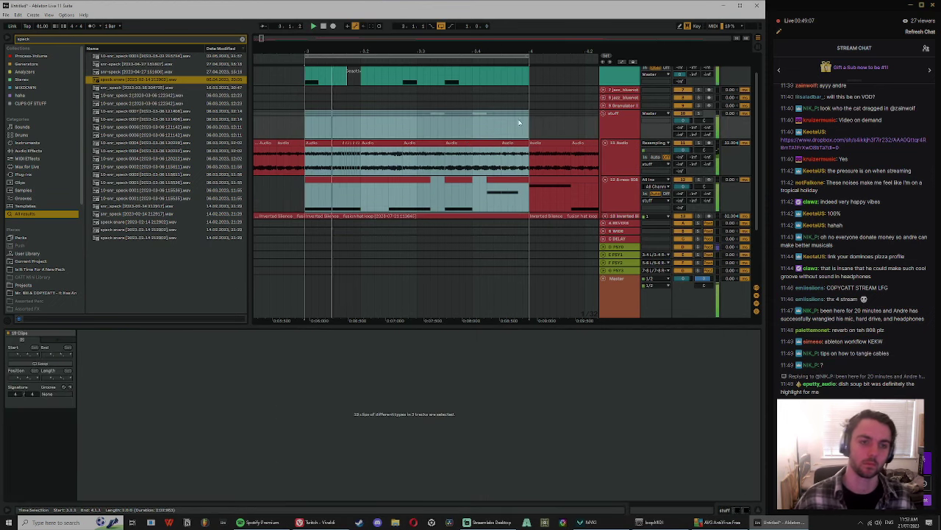
pyautogui.click(390, 98)
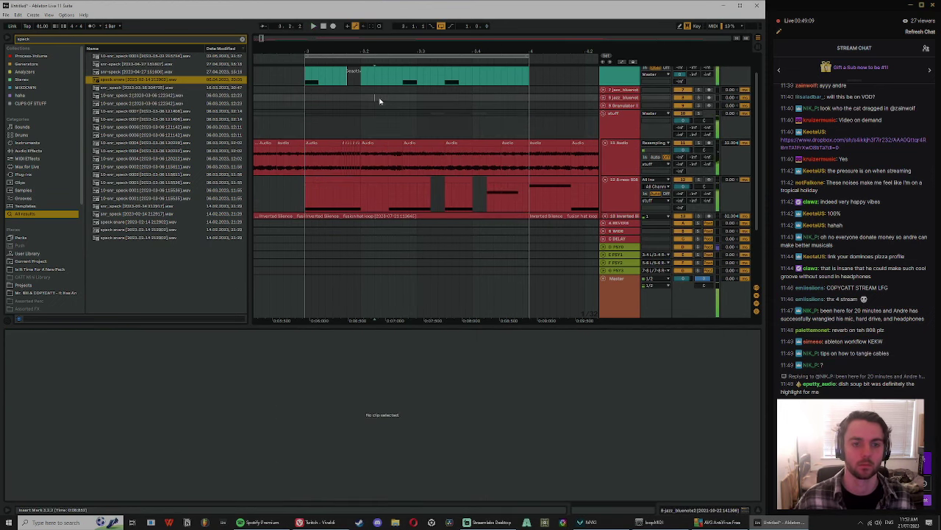
# Step: Consolidate the selected 808 section and add a G0 note filling the empty space before the existing G0 note
pyautogui.scroll(-3, 401, 165)
pyautogui.doubleClick(400, 156)
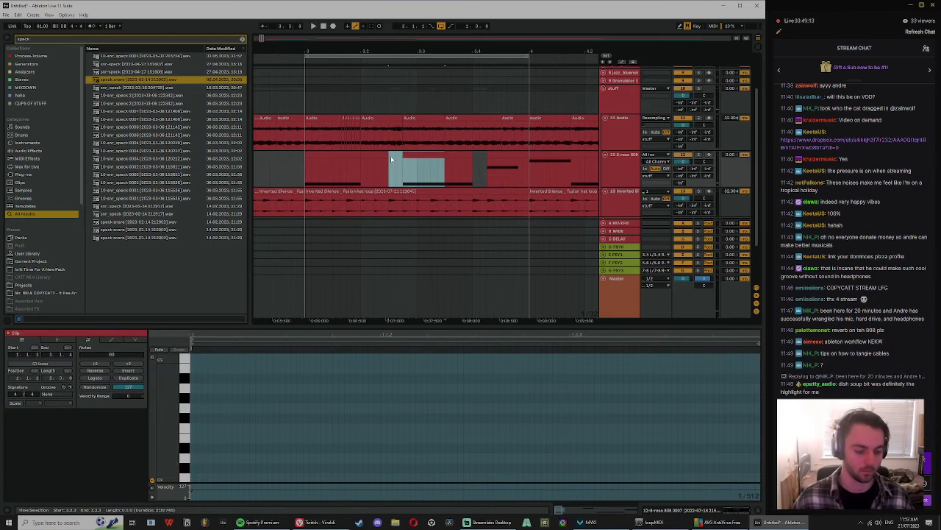
pyautogui.hotkey('ctrl', 'j')
pyautogui.click(197, 424)
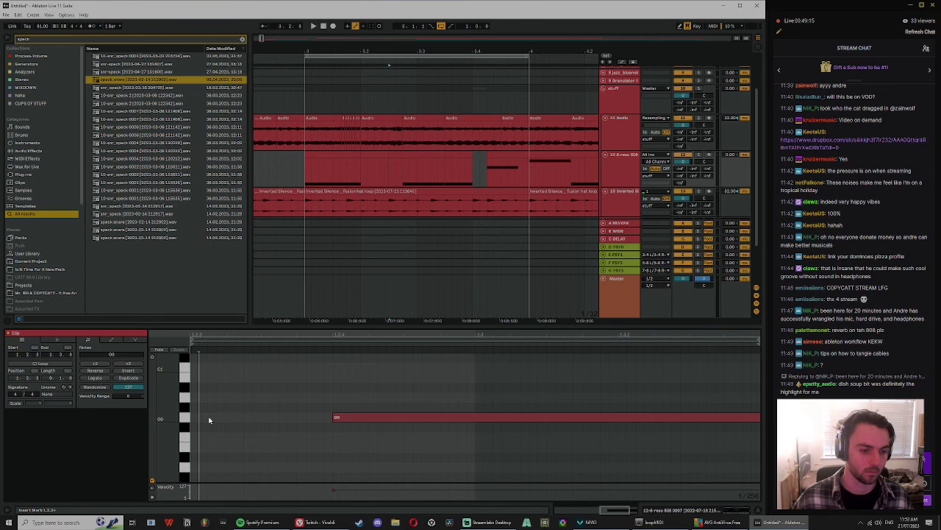
pyautogui.doubleClick(197, 416)
pyautogui.moveTo(200, 416); pyautogui.dragTo(324, 411)
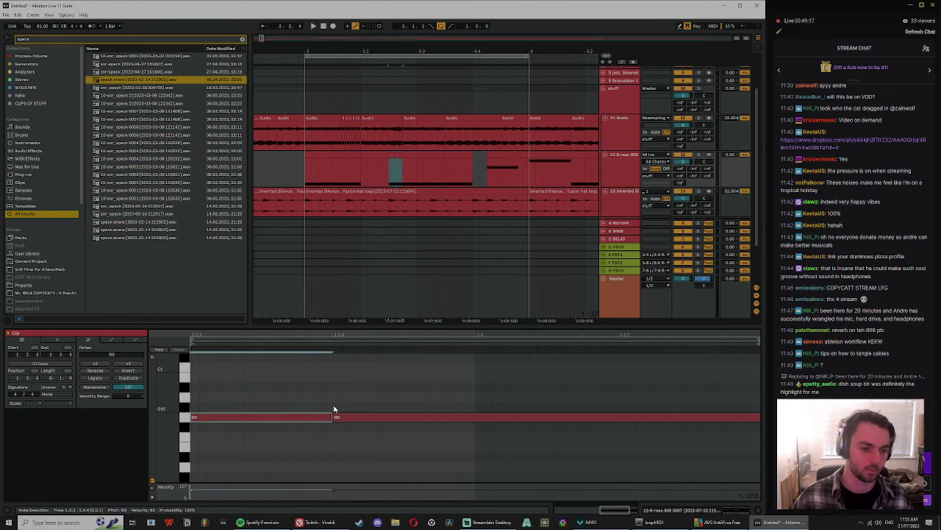
# Step: Raise the new 808 note an octave to G1, lengthen it slightly past the next note's start, and audition it
pyautogui.hotkey('shift', 'Up')
pyautogui.press('space')
pyautogui.press('space')
pyautogui.moveTo(332, 359); pyautogui.dragTo(350, 359)
pyautogui.press('space')
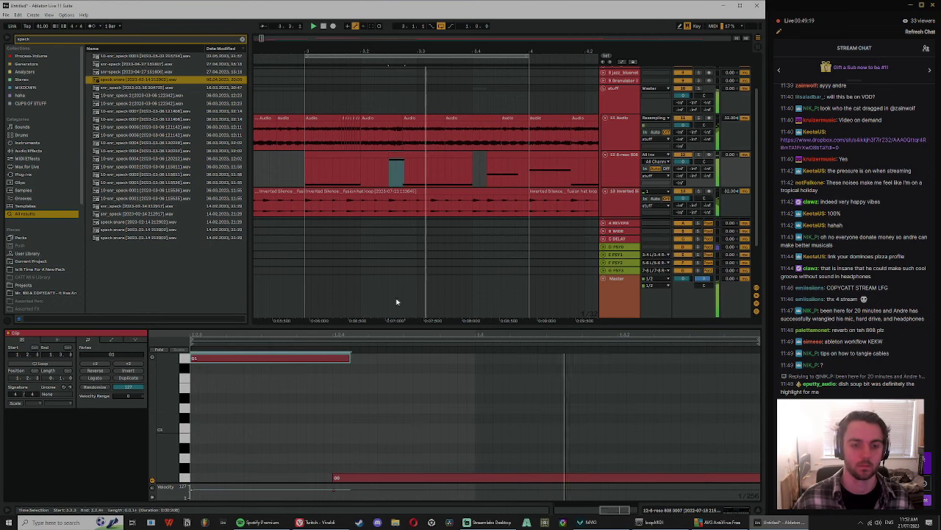
# Step: Show the 8-reso 808 track's sampler device and arm the track for recording
pyautogui.doubleClick(606, 163)
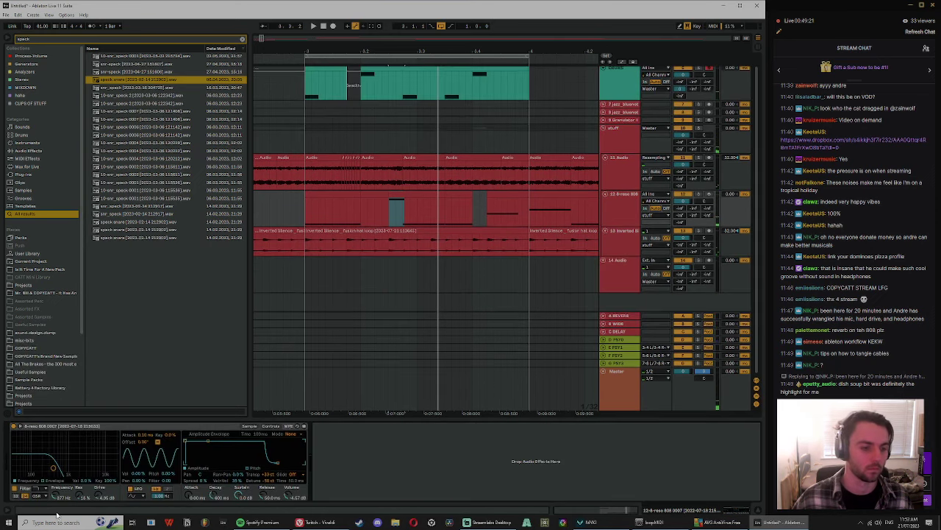
pyautogui.click(710, 194)
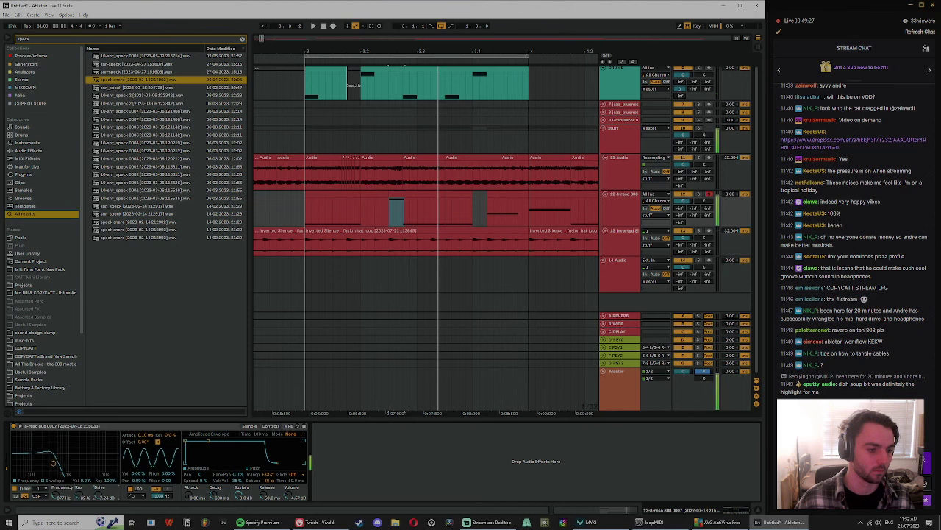
# Step: Clear the browser search and open the Projects folder
pyautogui.click(242, 39)
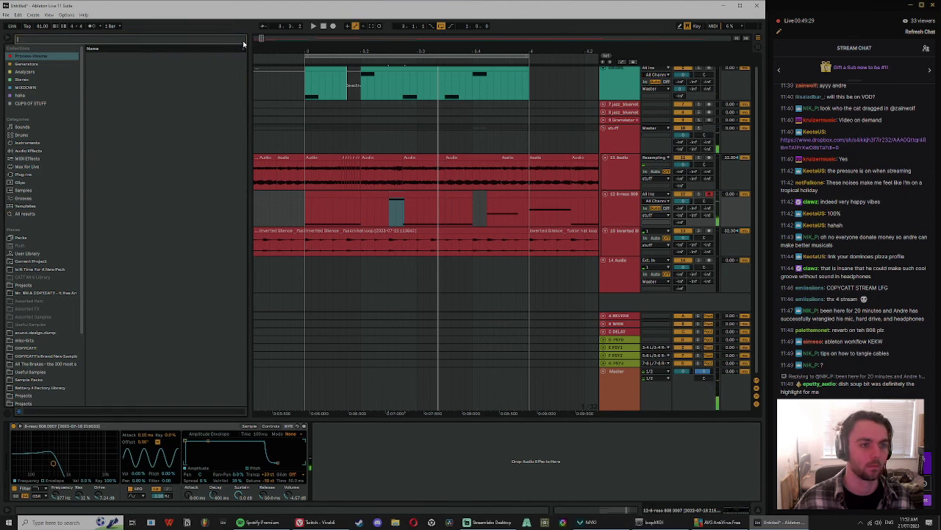
pyautogui.click(302, 131)
pyautogui.click(624, 207)
pyautogui.click(118, 41)
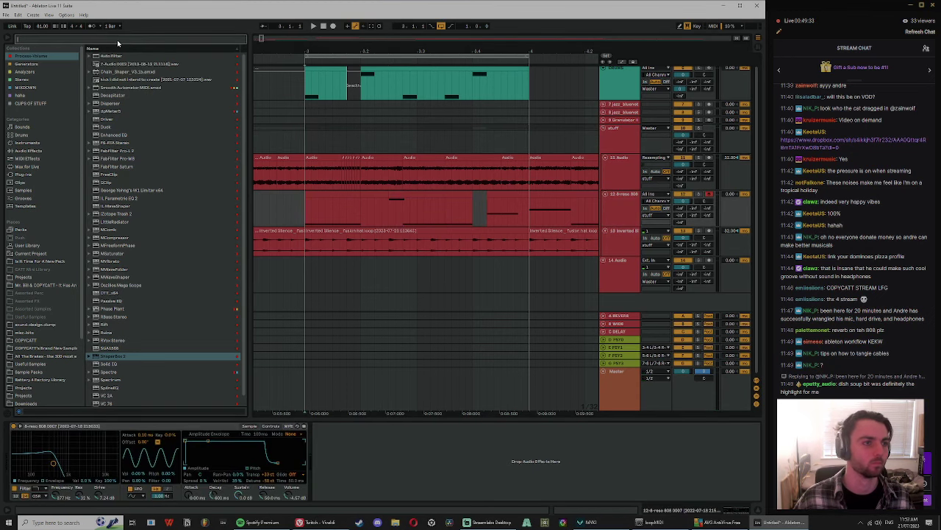
pyautogui.moveTo(367, 49); pyautogui.dragTo(340, 44)
pyautogui.click(30, 41)
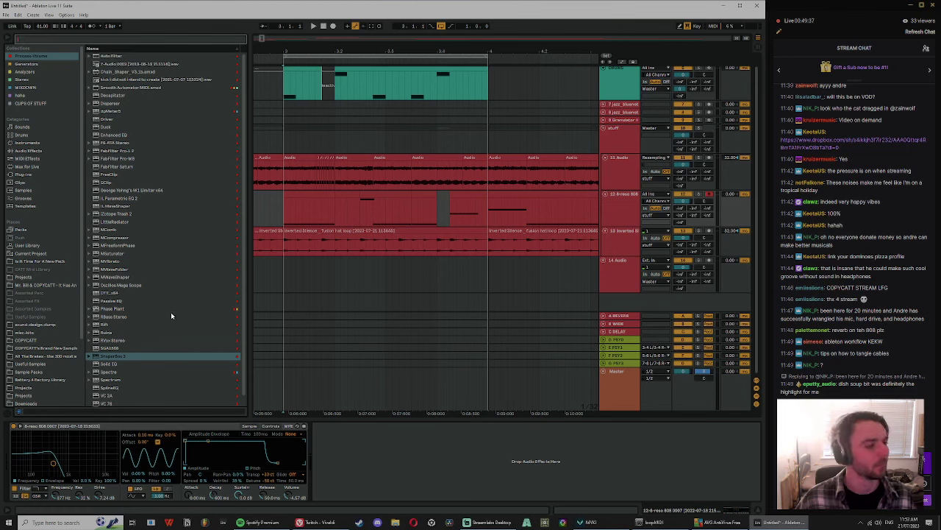
pyautogui.click(22, 276)
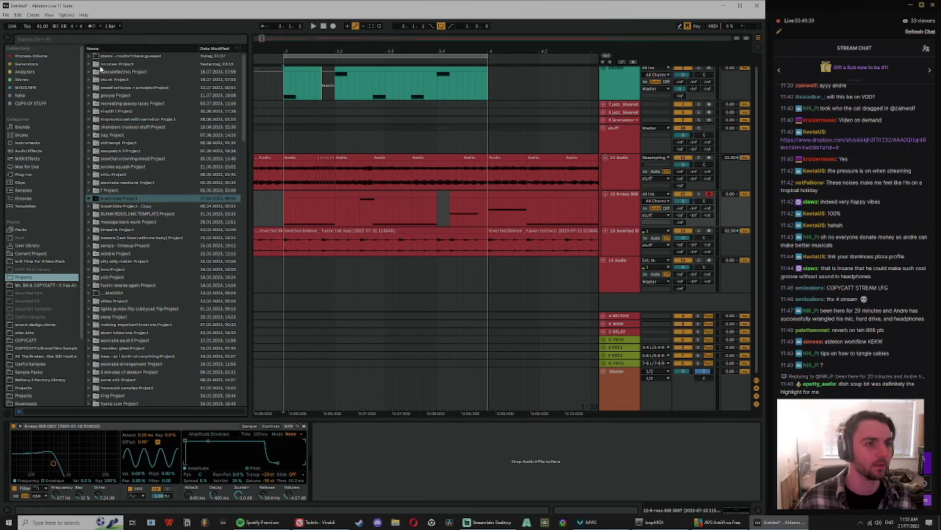
# Step: Expand the no cover Project folder and preview its recorded audio samples one after another
pyautogui.click(91, 65)
pyautogui.click(110, 96)
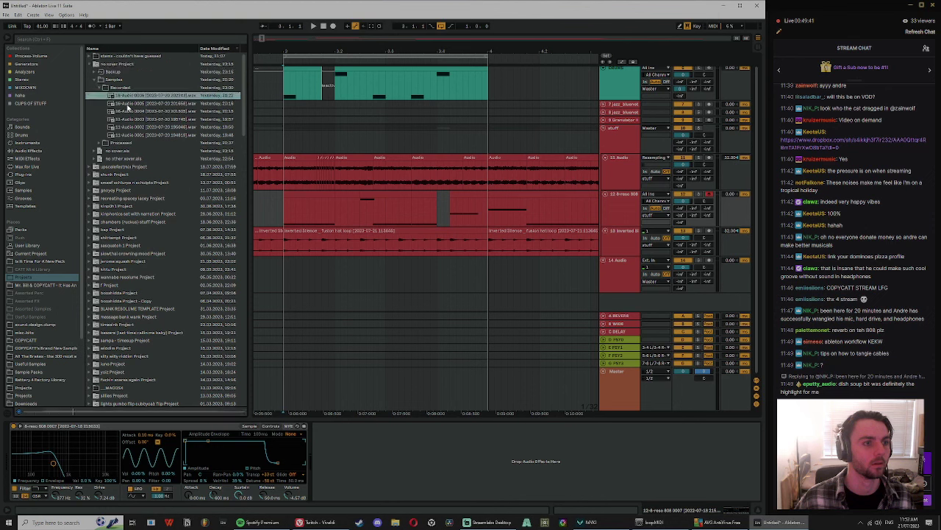
pyautogui.click(127, 104)
pyautogui.click(143, 119)
pyautogui.click(151, 128)
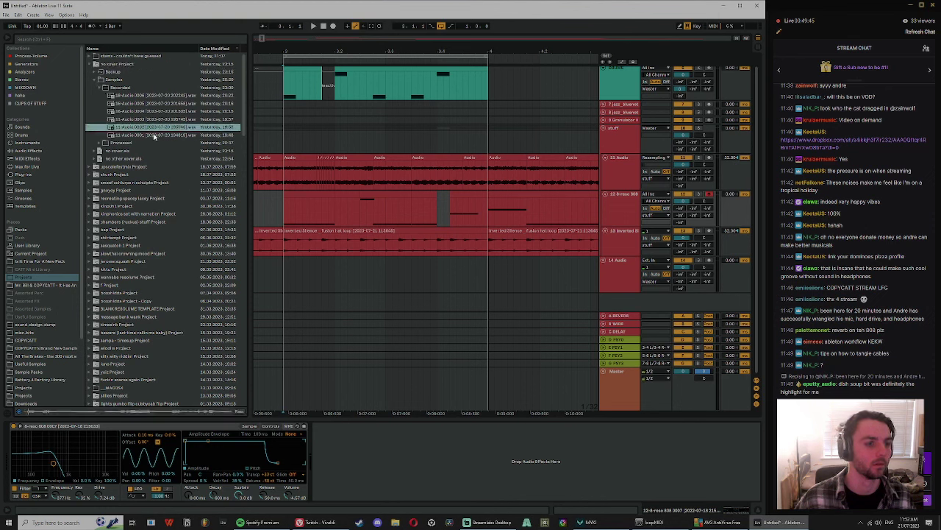
pyautogui.click(156, 135)
# Step: Insert a MIDI track below the 11 Audio track and load the recorded 11-Audio 0001 sample into it as an instrument
pyautogui.click(619, 186)
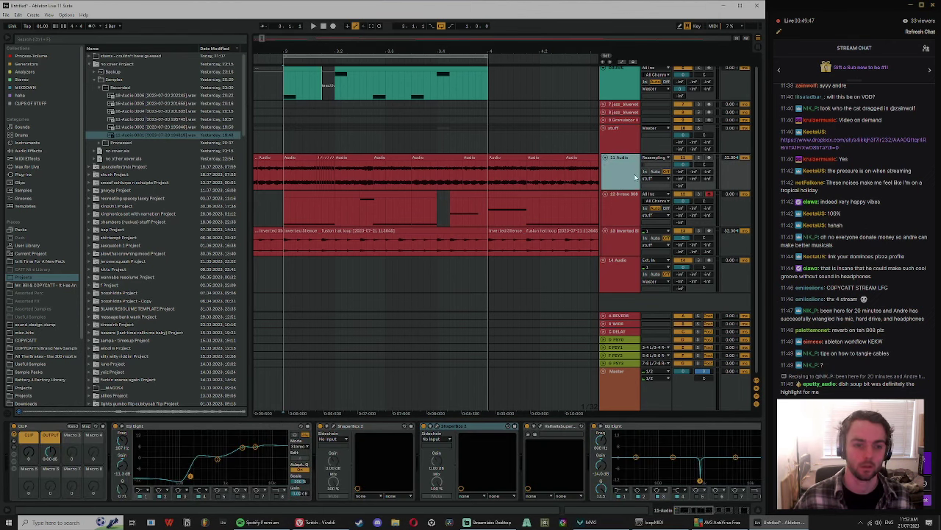
pyautogui.hotkey('ctrl', 't')
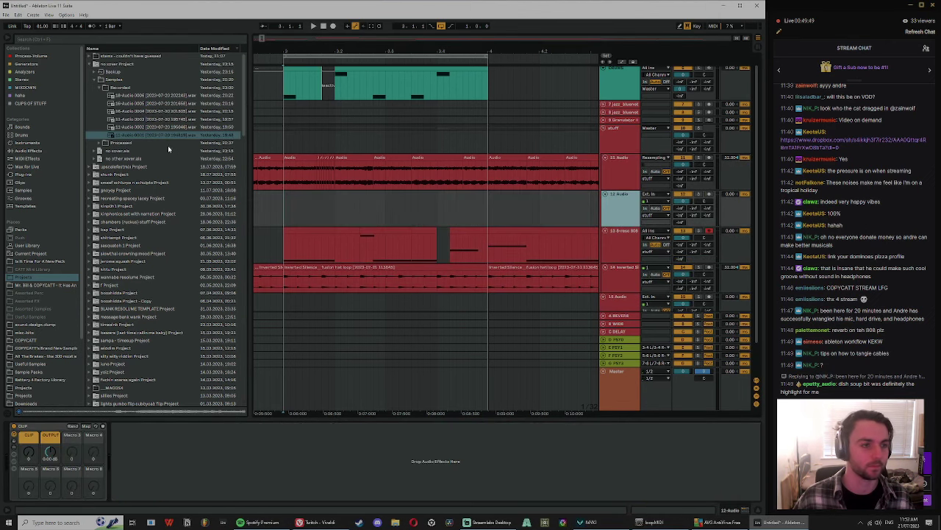
pyautogui.hotkey('ctrl', 'z')
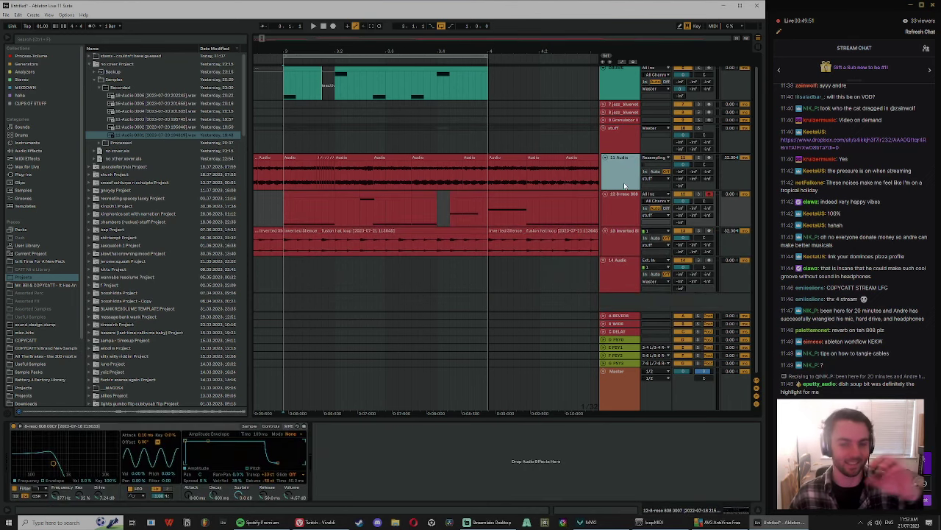
pyautogui.hotkey('ctrl', 'shift', 't')
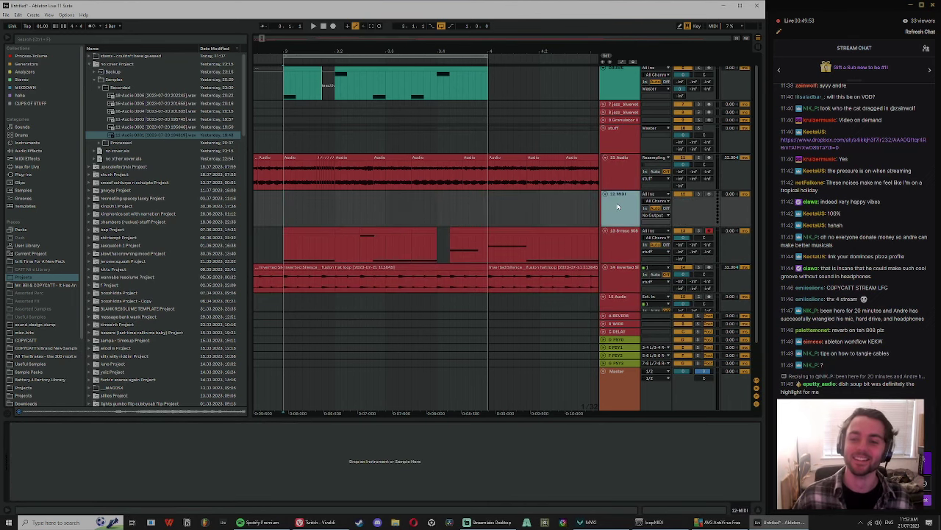
pyautogui.moveTo(138, 137); pyautogui.dragTo(649, 170)
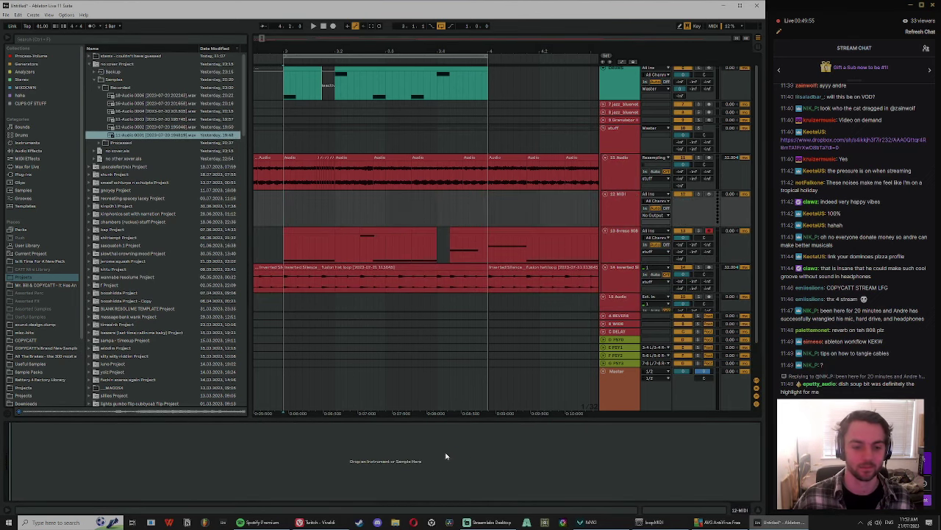
pyautogui.moveTo(445, 456); pyautogui.dragTo(464, 481)
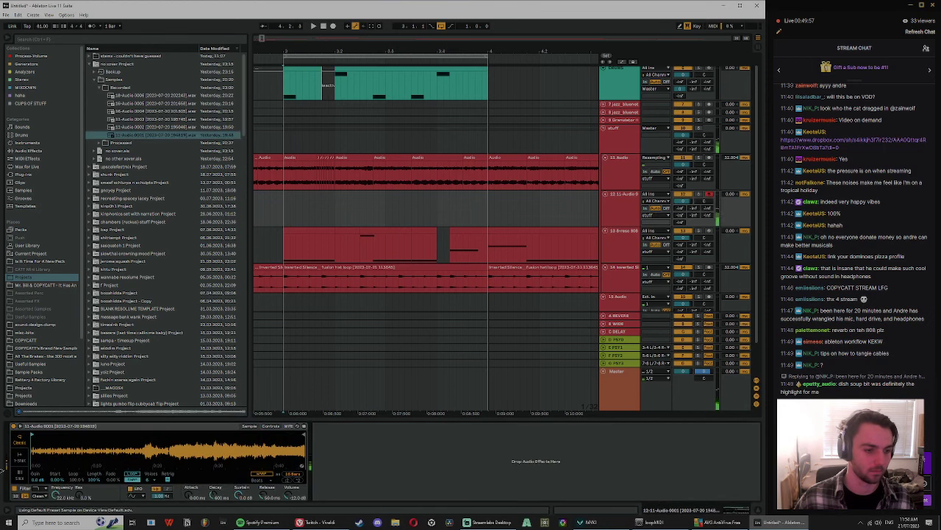
# Step: Audition different start points in the 11-Audio 0001 sample and narrow its start and end markers to a short single hit
pyautogui.moveTo(34, 442); pyautogui.dragTo(310, 396)
pyautogui.press('z')
pyautogui.moveTo(34, 445); pyautogui.dragTo(35, 486)
pyautogui.moveTo(53, 434); pyautogui.dragTo(225, 434)
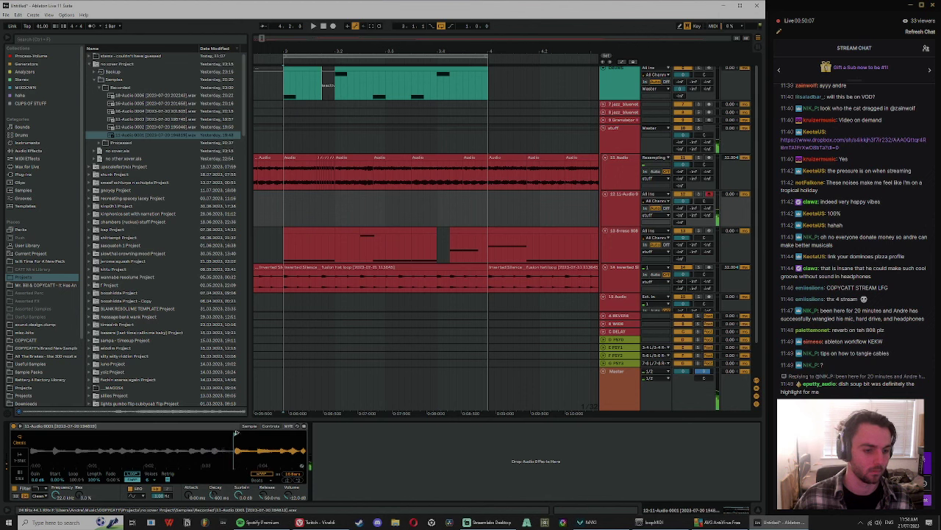
pyautogui.moveTo(259, 434); pyautogui.dragTo(177, 436)
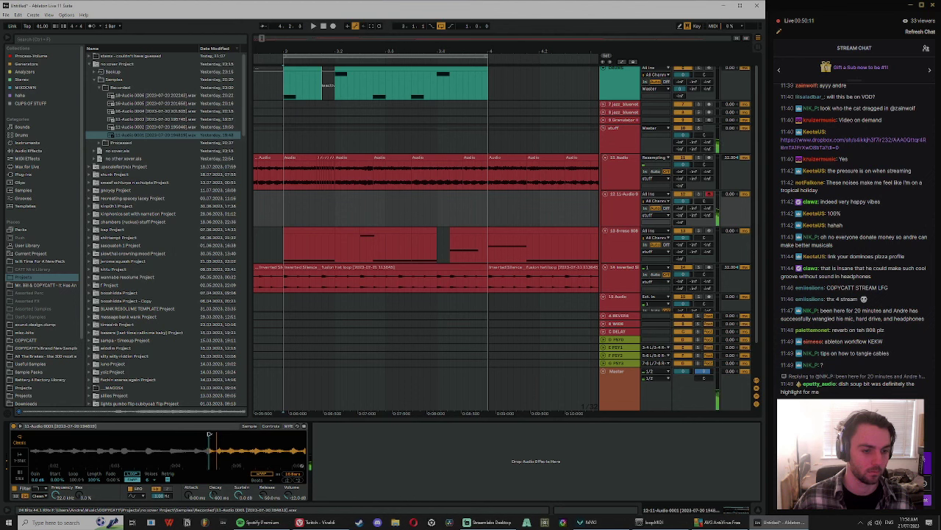
pyautogui.moveTo(206, 437); pyautogui.dragTo(150, 437)
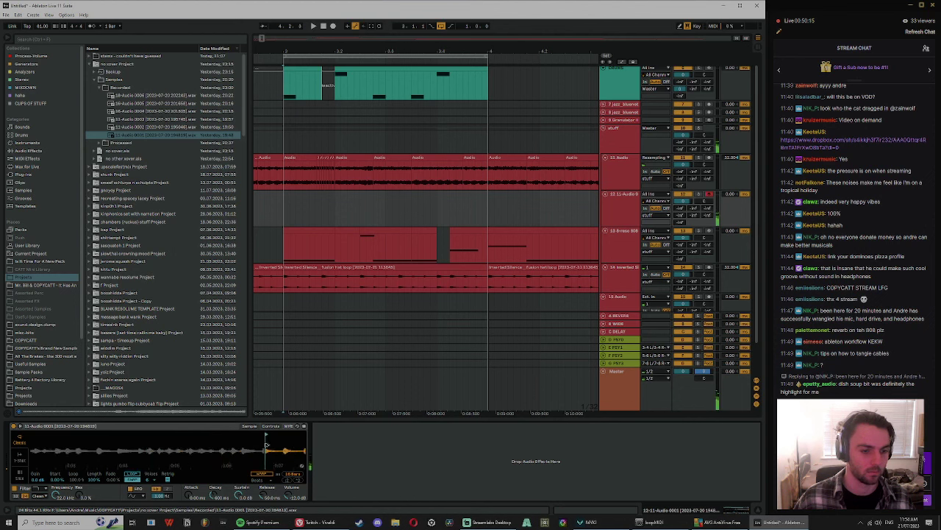
pyautogui.moveTo(287, 442); pyautogui.dragTo(75, 437)
pyautogui.moveTo(302, 436); pyautogui.dragTo(72, 435)
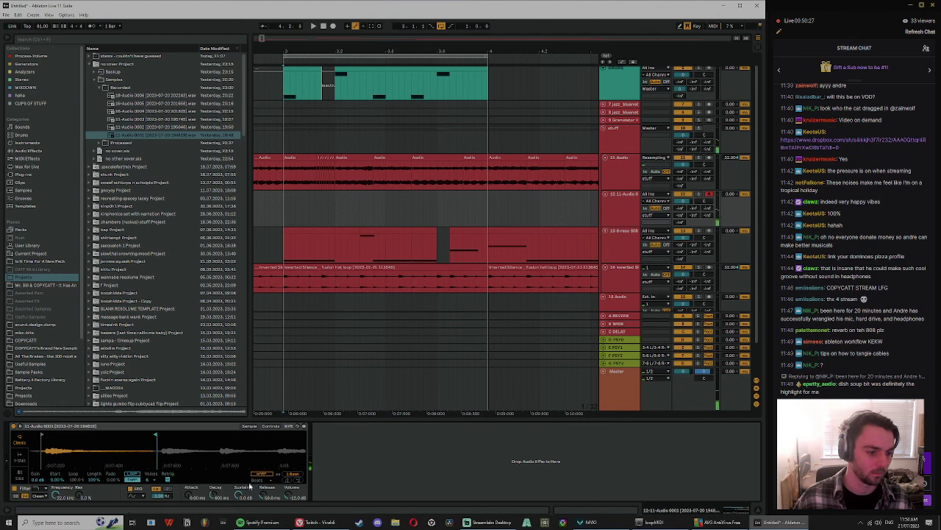
# Step: Play the sampled sound against the loop and adjust its detune in the sampler's controls to match the track
pyautogui.press('space')
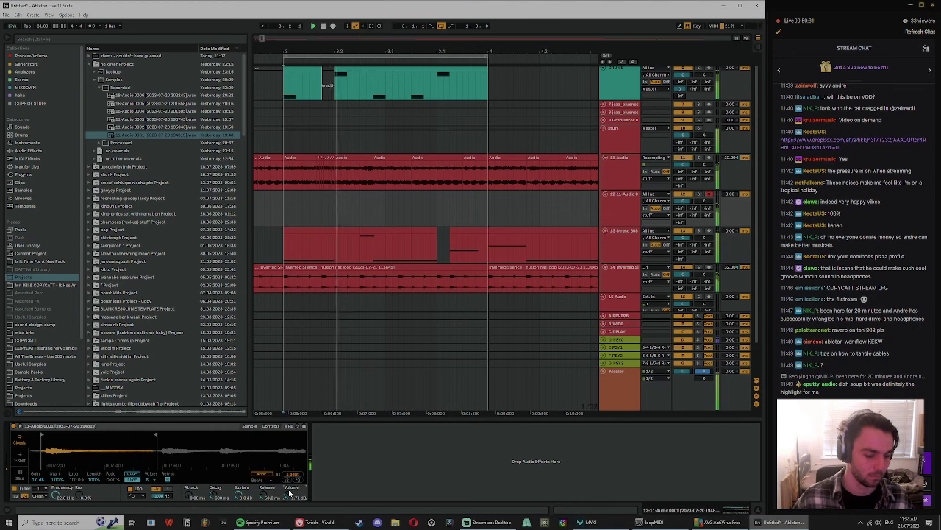
pyautogui.click(271, 426)
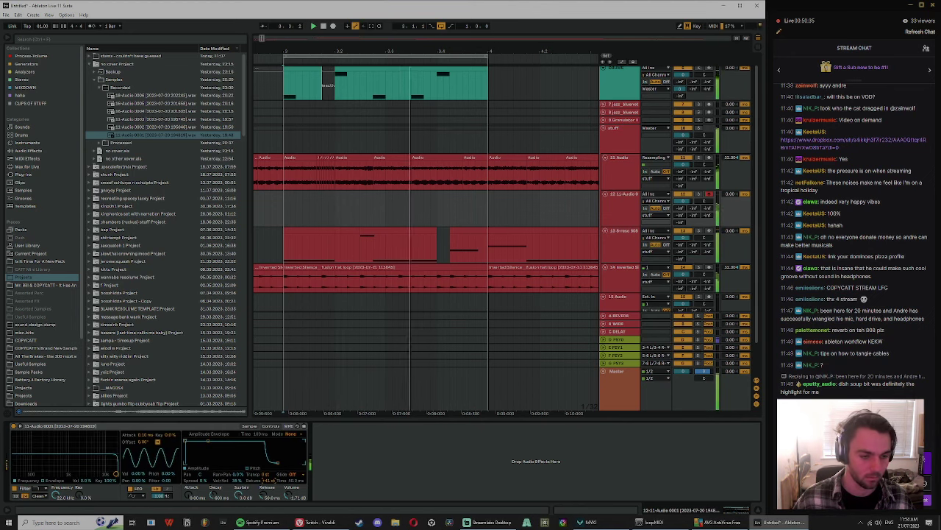
pyautogui.moveTo(283, 203); pyautogui.dragTo(483, 209)
pyautogui.click(279, 213)
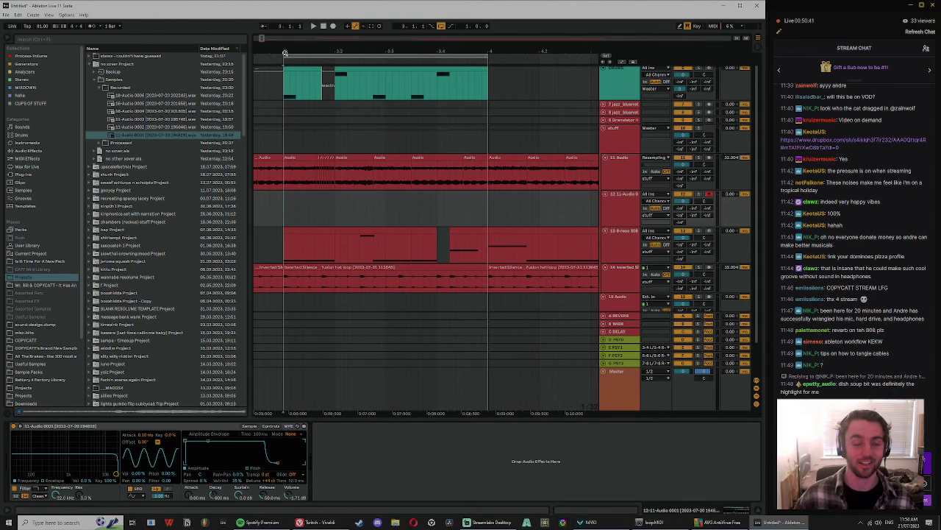
pyautogui.moveTo(314, 49); pyautogui.dragTo(340, 79)
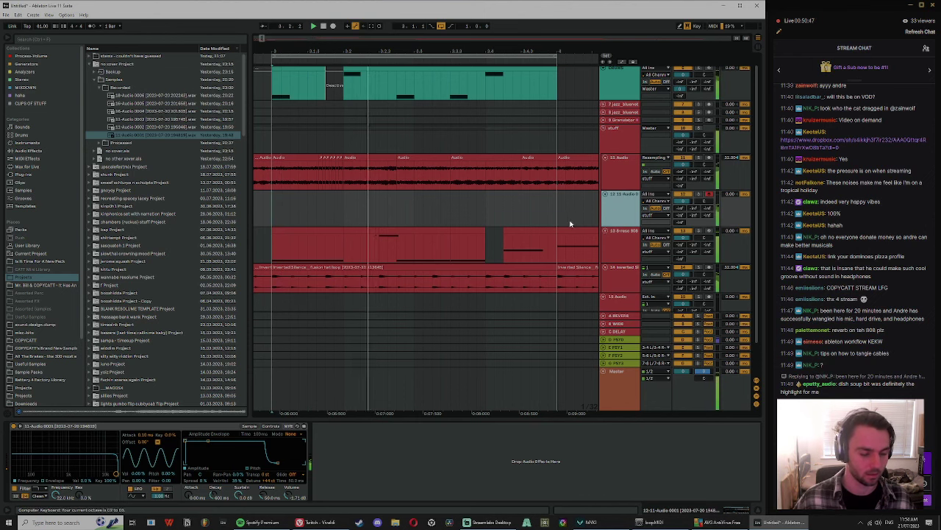
pyautogui.moveTo(271, 481); pyautogui.dragTo(271, 475)
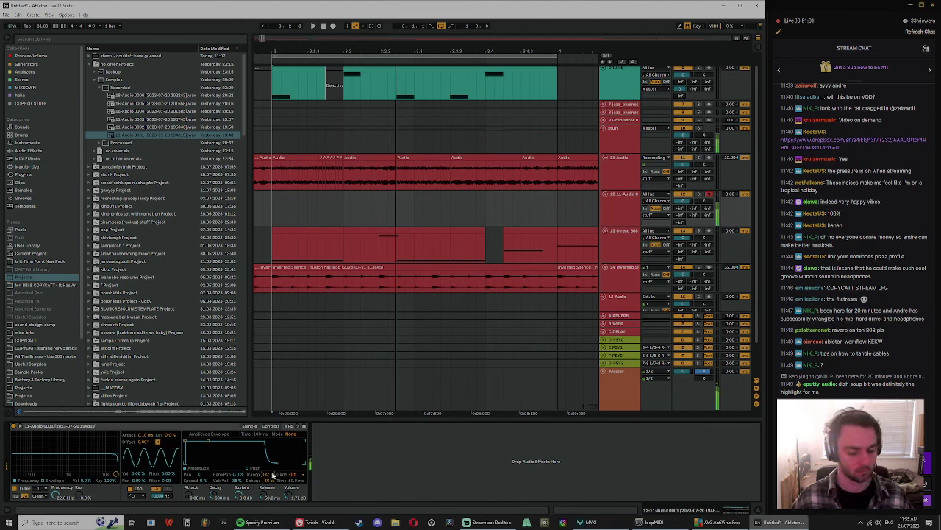
# Step: Switch the 11-Audio 0001 sampler to 1-Shot mode, shorten the sample's end to its first hit and play the loop
pyautogui.click(250, 426)
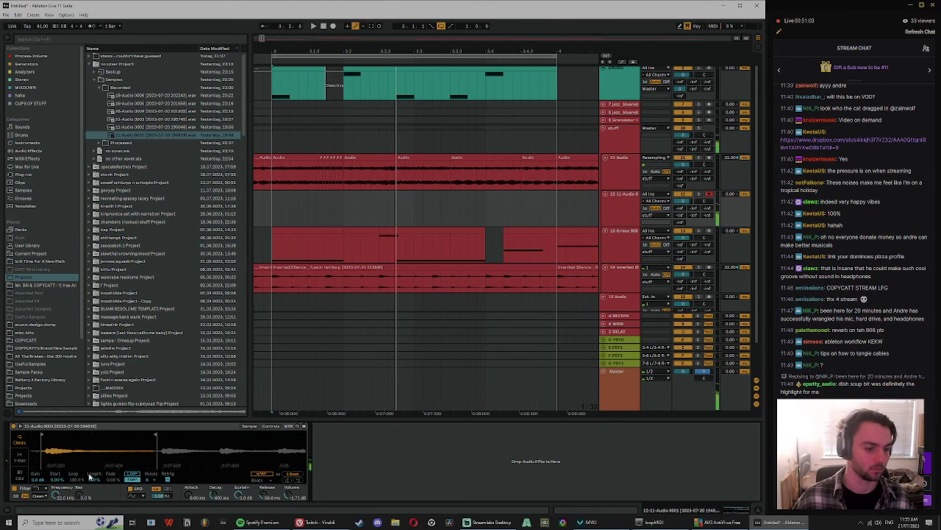
pyautogui.click(14, 456)
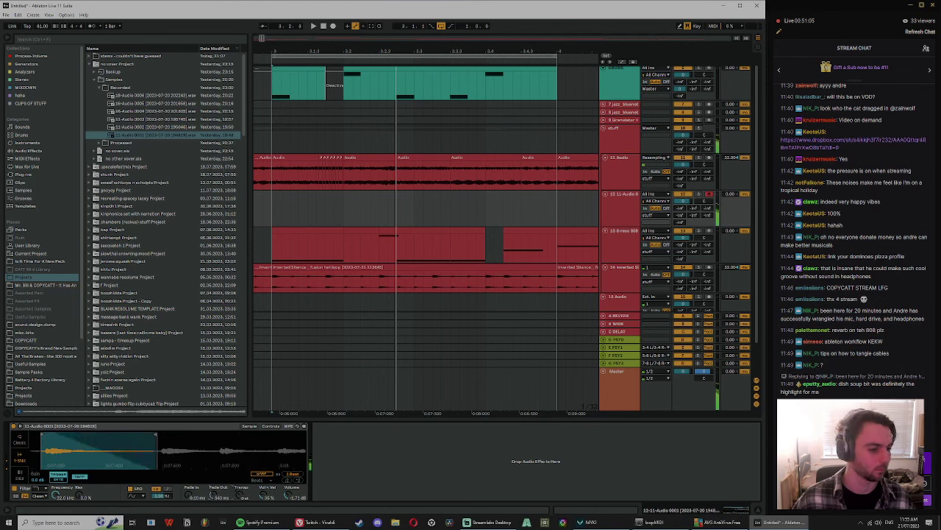
pyautogui.moveTo(154, 435); pyautogui.dragTo(94, 437)
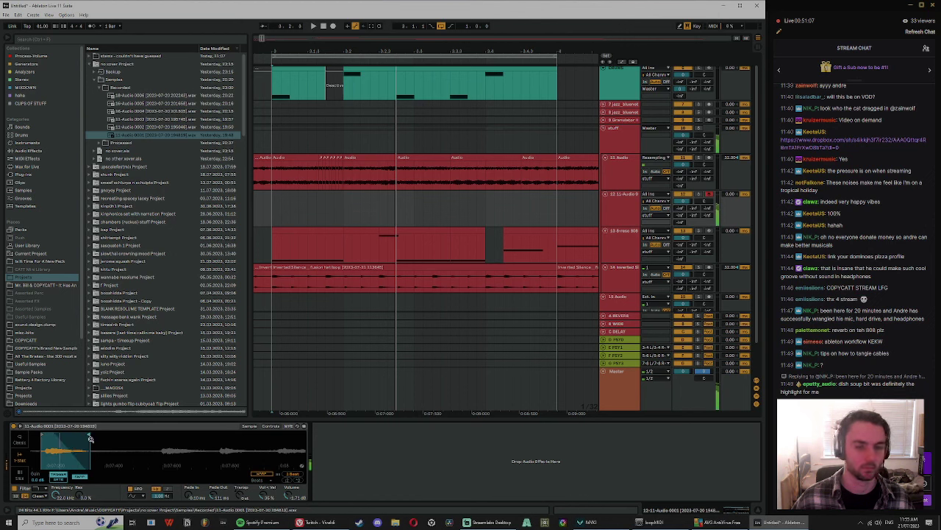
pyautogui.press('space')
pyautogui.click(345, 48)
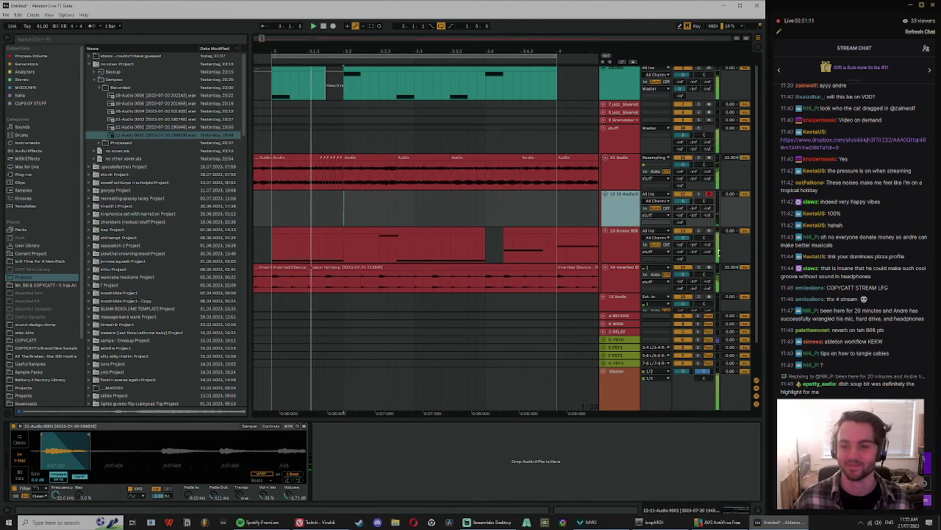
pyautogui.click(269, 195)
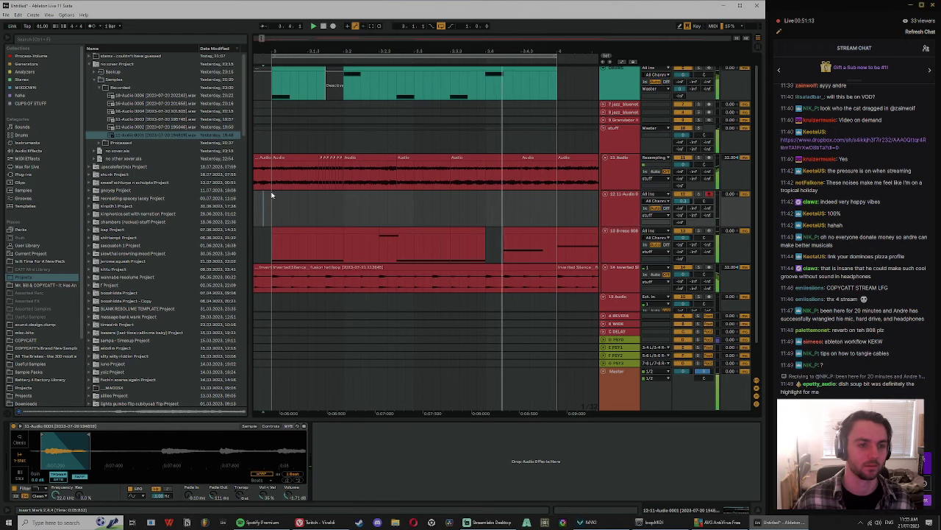
# Step: Shorten the first 808 clip in the loop to leave a gap before the clip at beat 3.2
pyautogui.moveTo(326, 52); pyautogui.dragTo(357, 47)
pyautogui.click(343, 229)
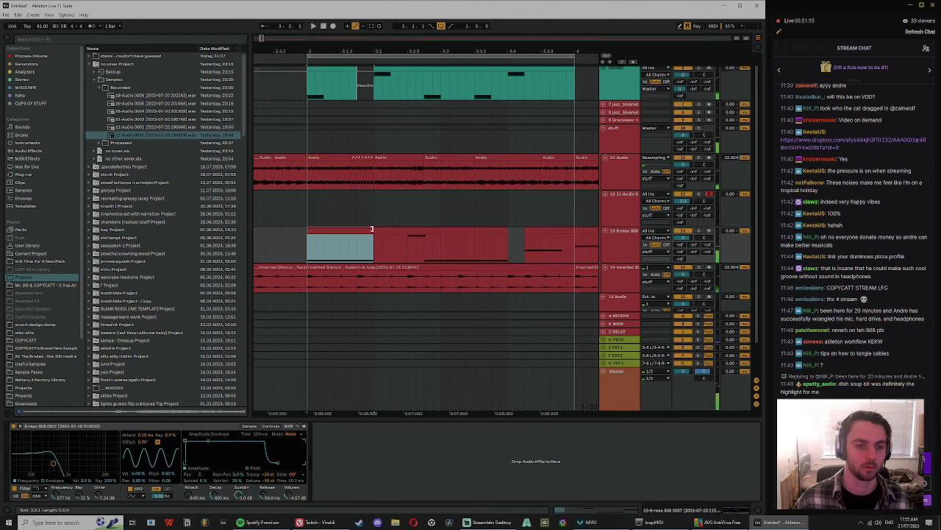
pyautogui.moveTo(374, 230); pyautogui.dragTo(348, 236)
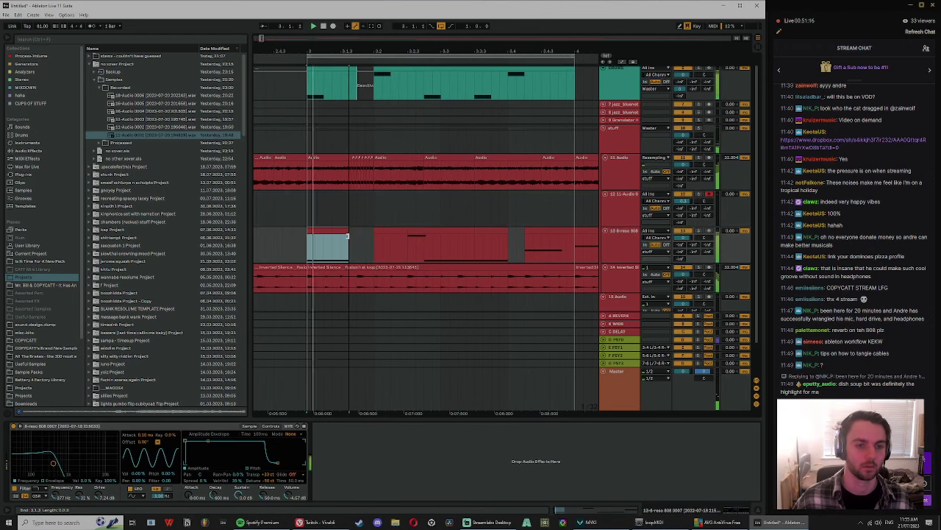
pyautogui.click(432, 245)
pyautogui.moveTo(494, 48); pyautogui.dragTo(474, 44)
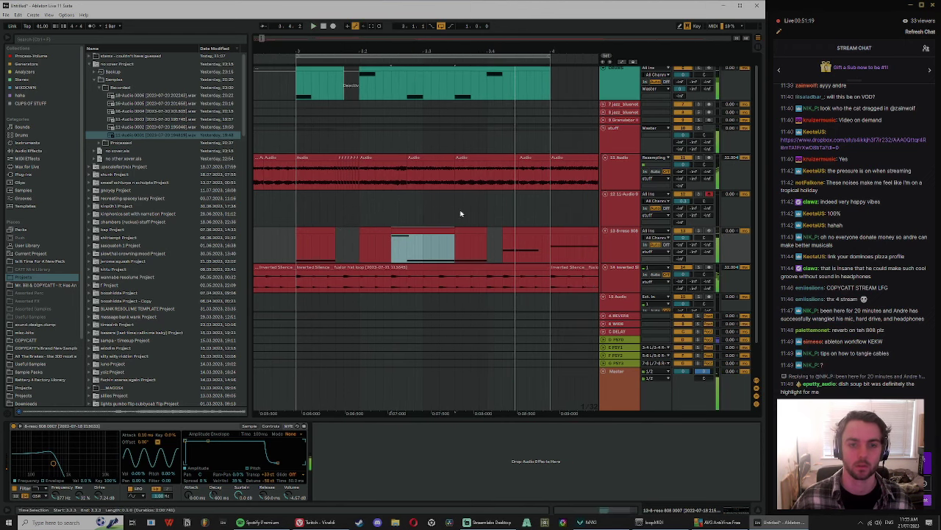
# Step: Play the loop and check the 11 Audio clips within the bar, including the one around beat 3.4
pyautogui.moveTo(441, 209); pyautogui.dragTo(447, 211)
pyautogui.moveTo(462, 171); pyautogui.dragTo(518, 177)
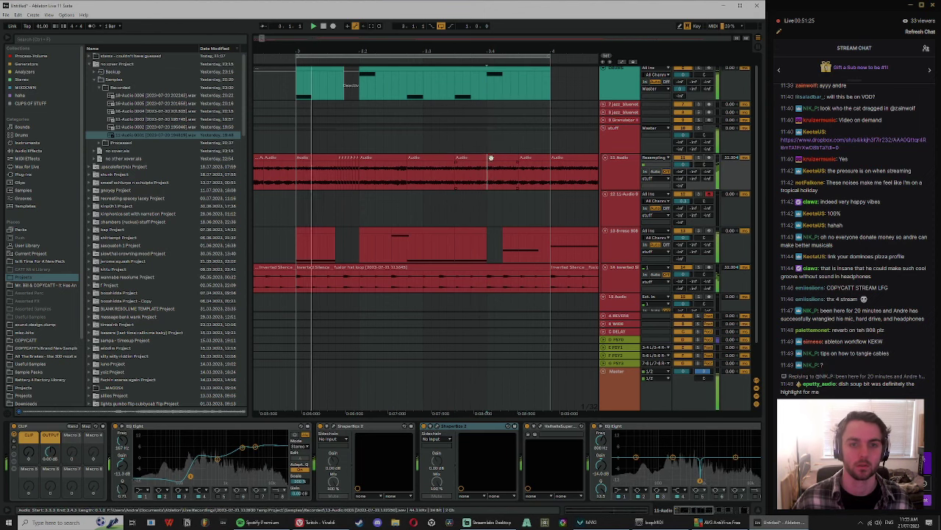
pyautogui.click(304, 156)
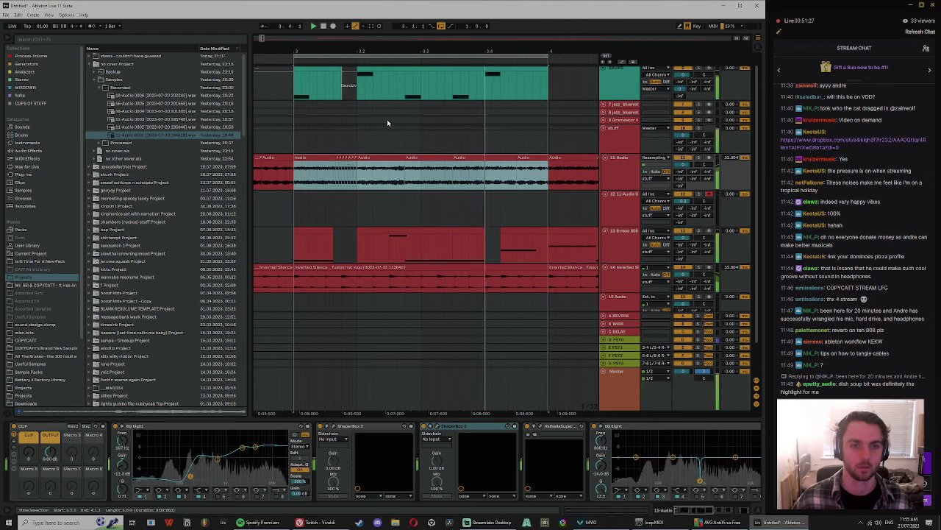
pyautogui.click(503, 159)
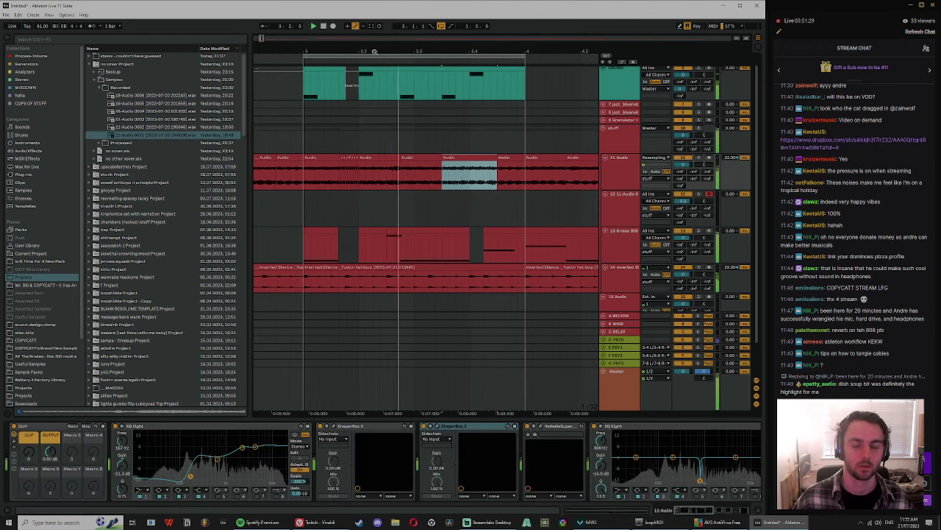
# Step: Remove the higher note from the 808 clip starting at beat 3.2 and replay the loop
pyautogui.click(388, 234)
pyautogui.press('space')
pyautogui.moveTo(386, 230); pyautogui.dragTo(396, 228)
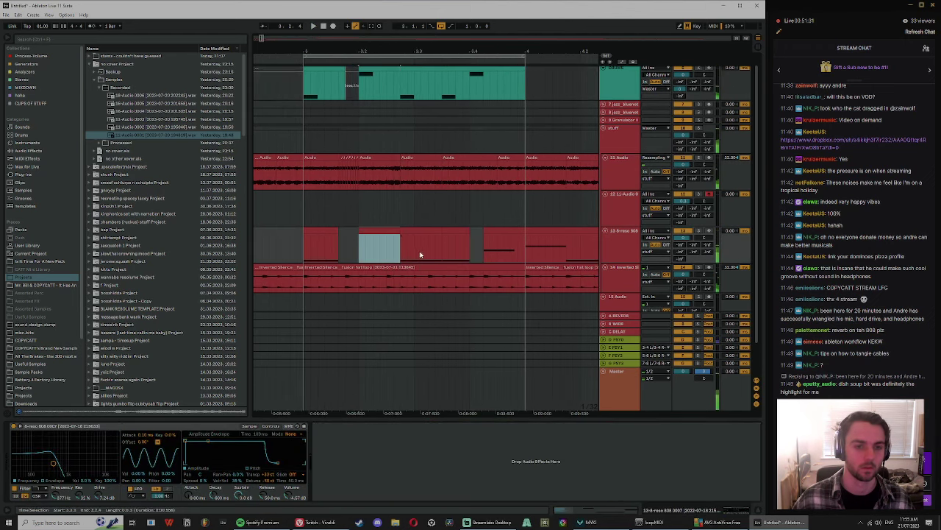
pyautogui.press('space')
# Step: Solo the 11 Audio track and load ValhallaSupermassive_x64 onto it from the effects collection
pyautogui.click(360, 95)
pyautogui.click(707, 165)
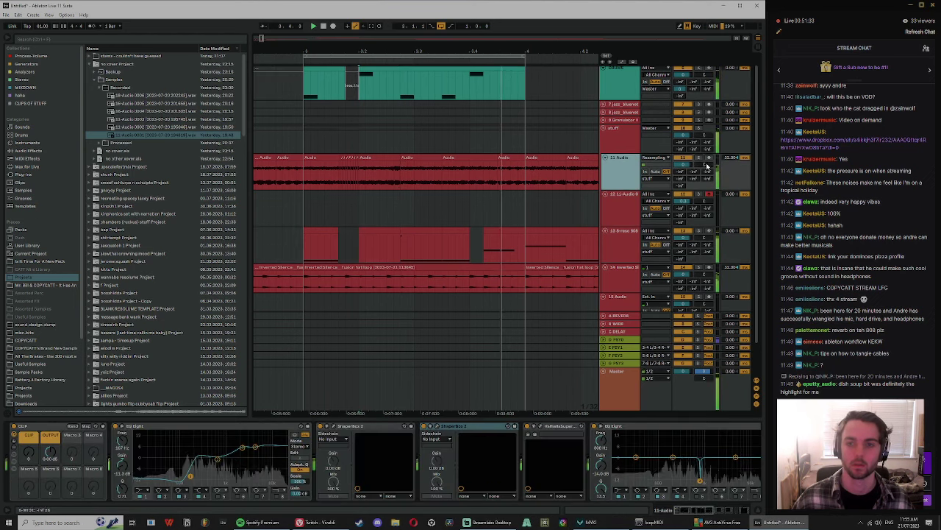
pyautogui.click(17, 72)
pyautogui.click(25, 65)
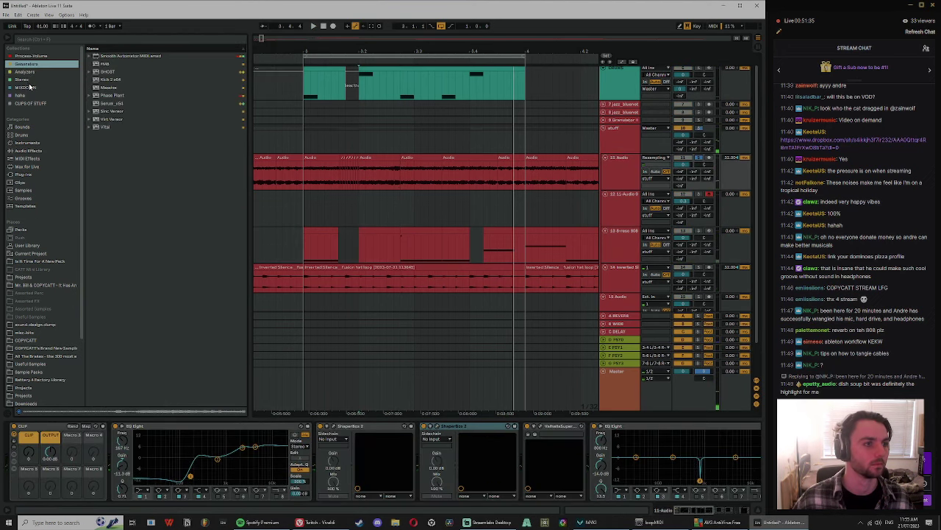
pyautogui.click(31, 87)
pyautogui.click(128, 96)
pyautogui.click(45, 81)
pyautogui.click(126, 103)
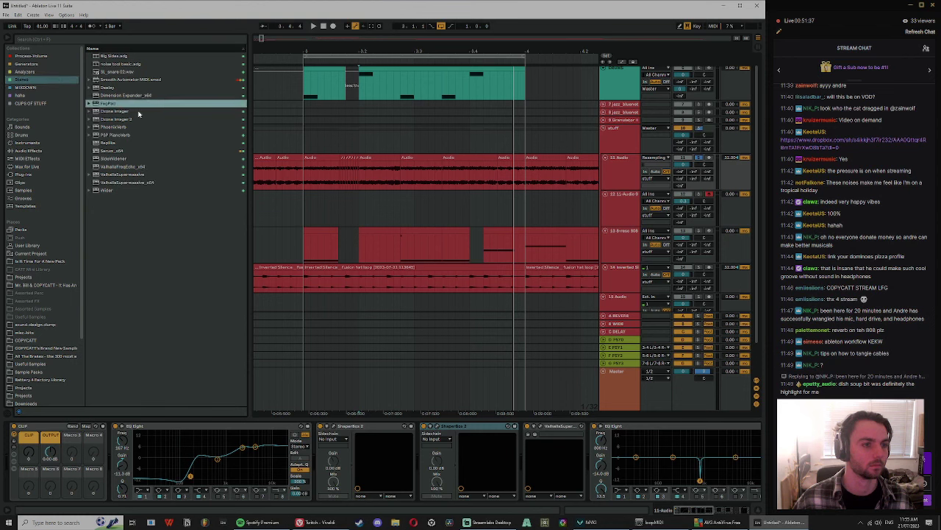
pyautogui.click(127, 79)
pyautogui.click(125, 174)
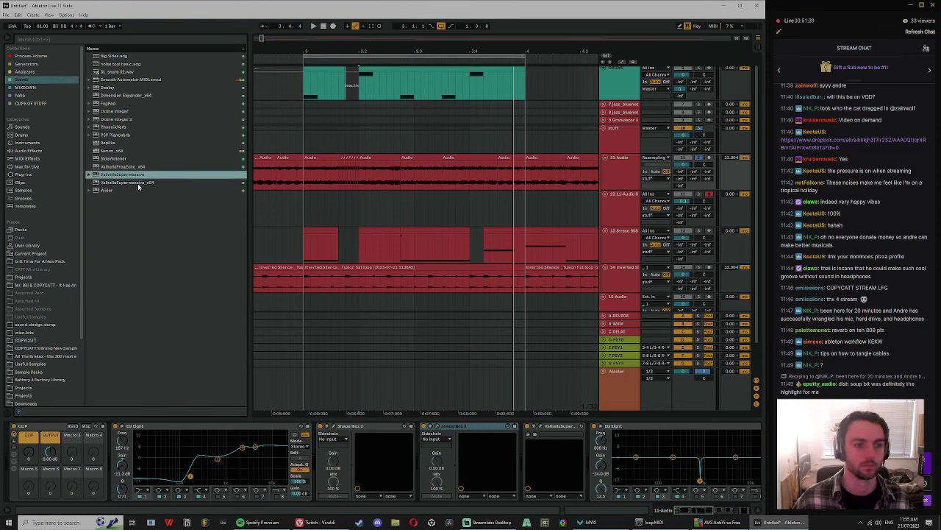
pyautogui.click(137, 183)
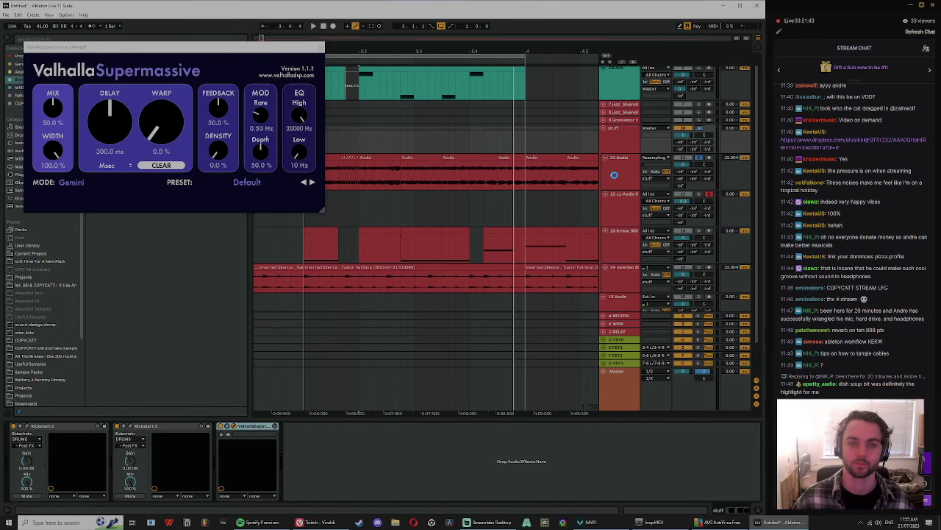
# Step: Set ValhallaSupermassive to Hydra mode with 67.2 ms delay, 100% warp, 63.6% feedback, 100% density and a 300 Hz low EQ
pyautogui.press('space')
pyautogui.moveTo(109, 119); pyautogui.dragTo(203, 63)
pyautogui.moveTo(219, 151); pyautogui.dragTo(222, 98)
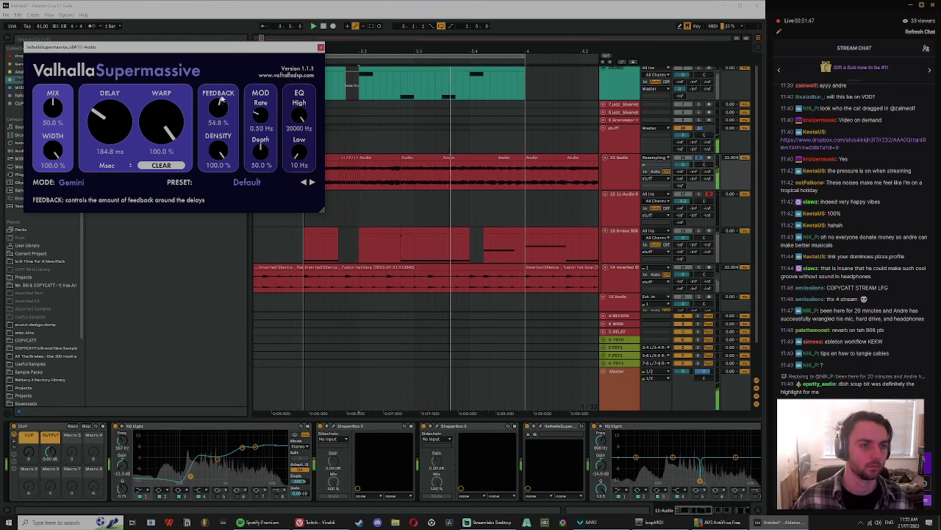
pyautogui.moveTo(104, 124); pyautogui.dragTo(100, 146)
pyautogui.click(76, 184)
pyautogui.click(74, 200)
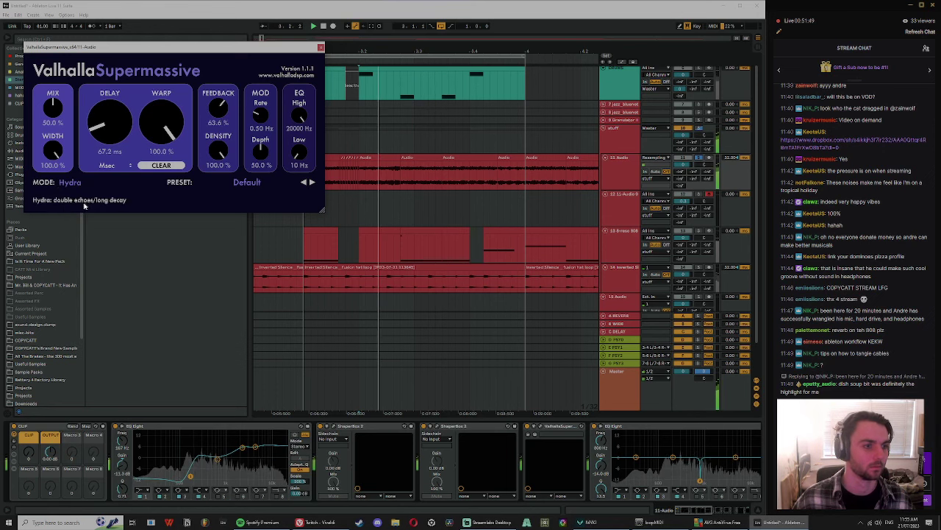
pyautogui.moveTo(298, 156); pyautogui.dragTo(292, 151)
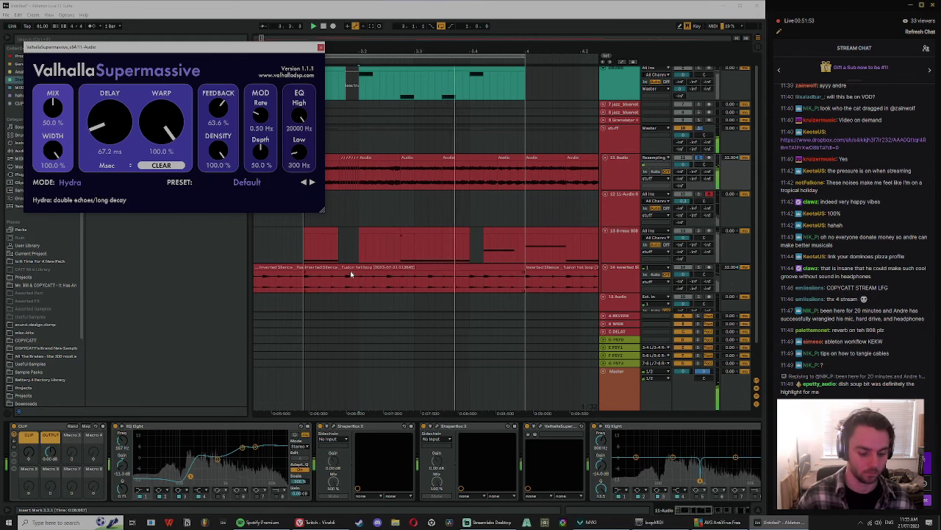
# Step: Draw a rising automation curve for the ValhallaSupermassive mix across the 11 Audio clip at beat 3.2, and close the plugin window
pyautogui.press('a')
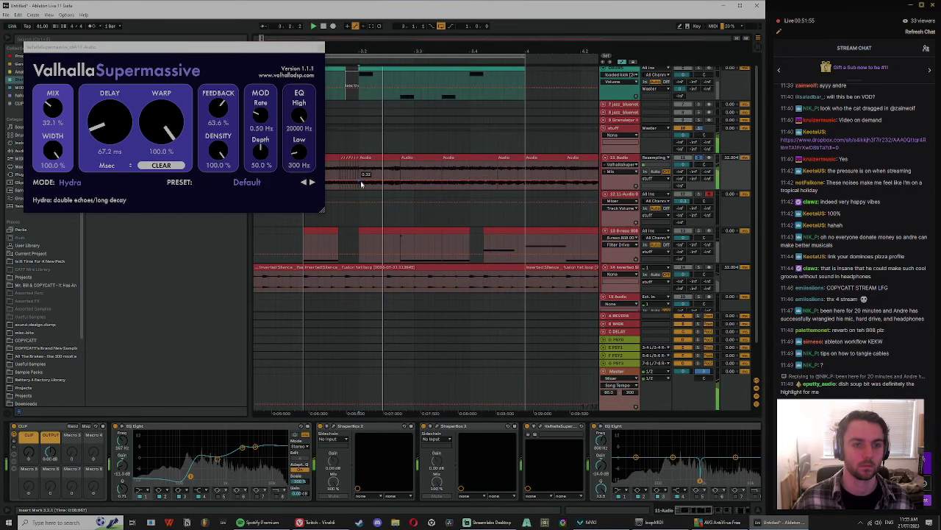
pyautogui.moveTo(369, 191)
pyautogui.mouseDown()
pyautogui.moveTo(407, 168)
pyautogui.moveTo(401, 194)
pyautogui.mouseUp()
pyautogui.click(322, 47)
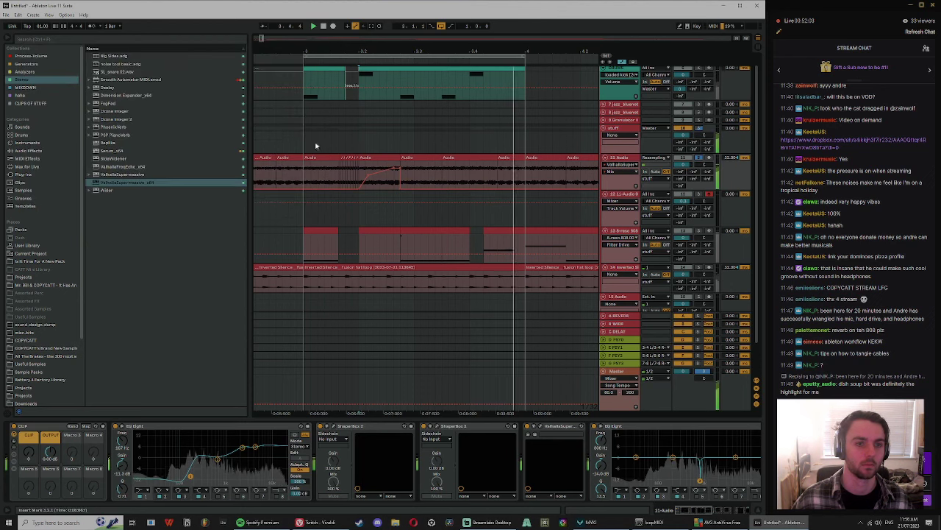
# Step: Select the bar's 11 Audio clips, turn off the track's solo and play the loop with all tracks
pyautogui.click(313, 172)
pyautogui.click(317, 157)
pyautogui.keyDown('shift'); pyautogui.click(507, 155); pyautogui.keyUp('shift')
pyautogui.moveTo(507, 52); pyautogui.dragTo(430, 45)
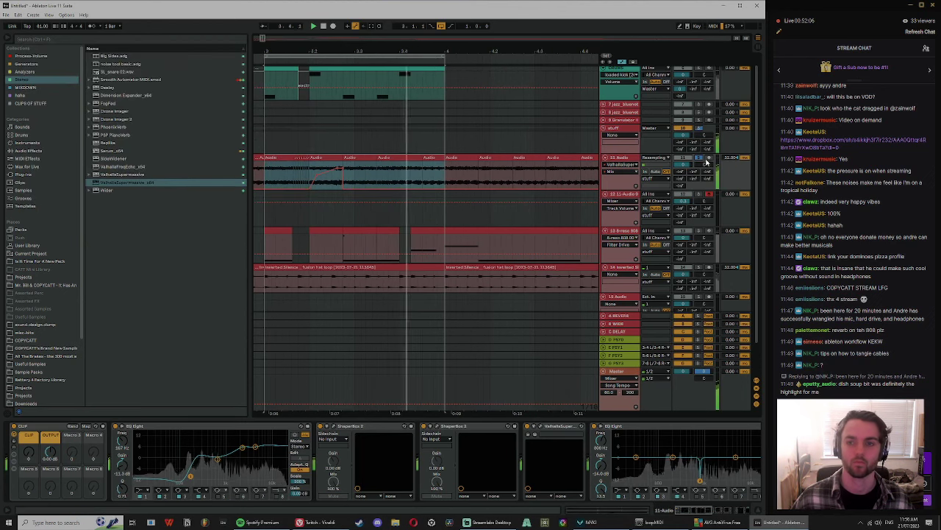
pyautogui.click(345, 129)
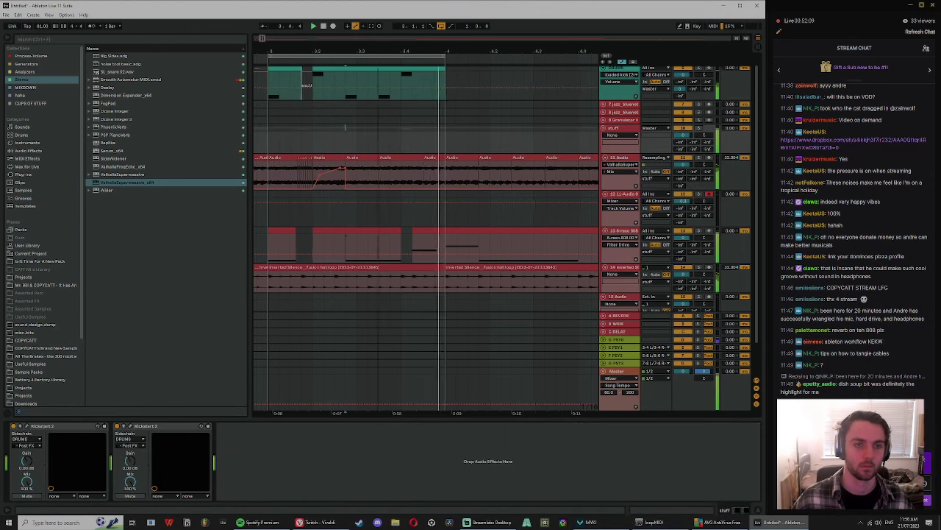
pyautogui.press('-')
pyautogui.press('-')
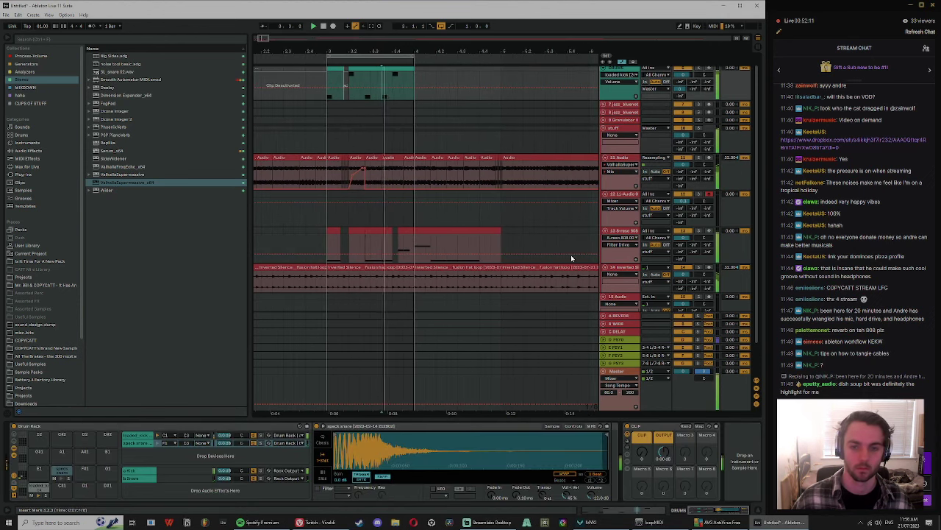
# Step: Chop out a short slice of the track 14 hat loop around beat 3.2 and play back the edit
pyautogui.scroll(-2, 559, 257)
pyautogui.click(405, 236)
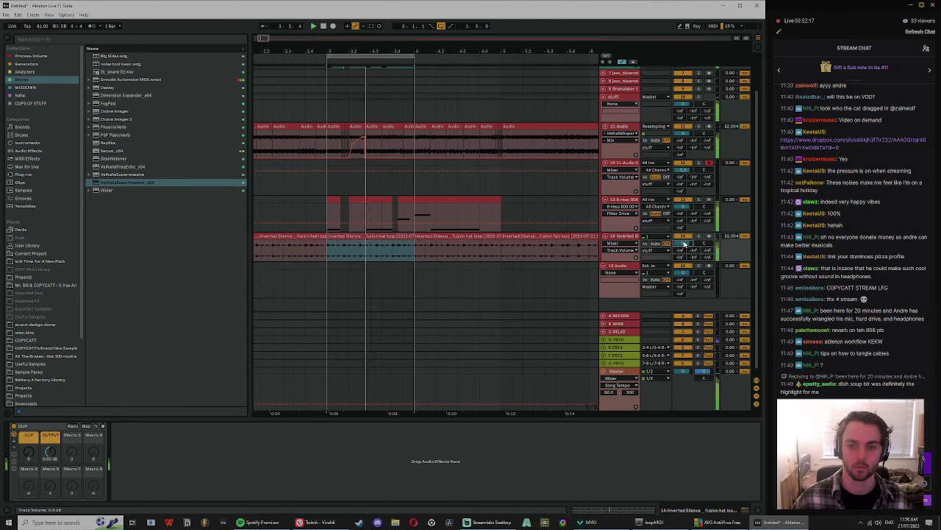
pyautogui.click(357, 255)
pyautogui.press('space')
pyautogui.moveTo(342, 52); pyautogui.dragTo(366, 247)
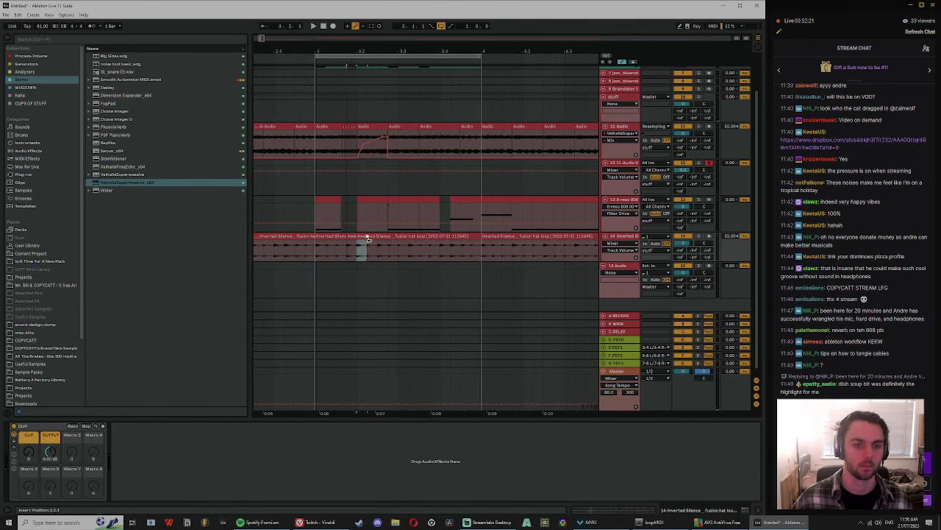
pyautogui.press('space')
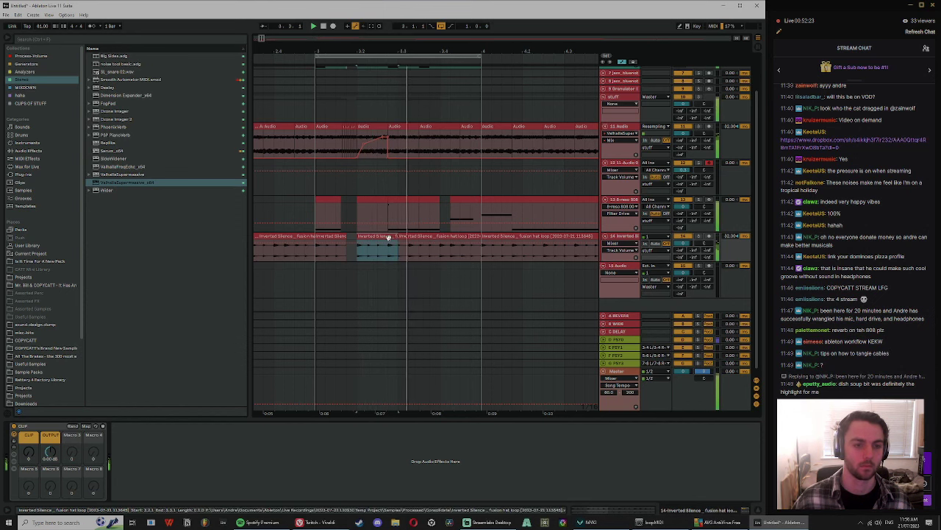
# Step: Chop the hat loop's first beat into a new pattern and duplicate the one-beat pattern through the rest of the bar
pyautogui.moveTo(328, 256); pyautogui.dragTo(333, 238)
pyautogui.press('space')
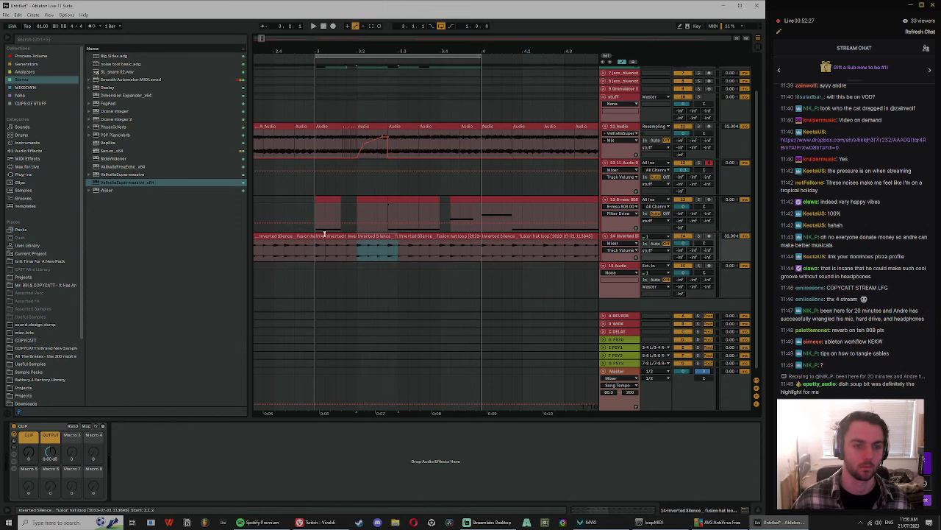
pyautogui.press('space')
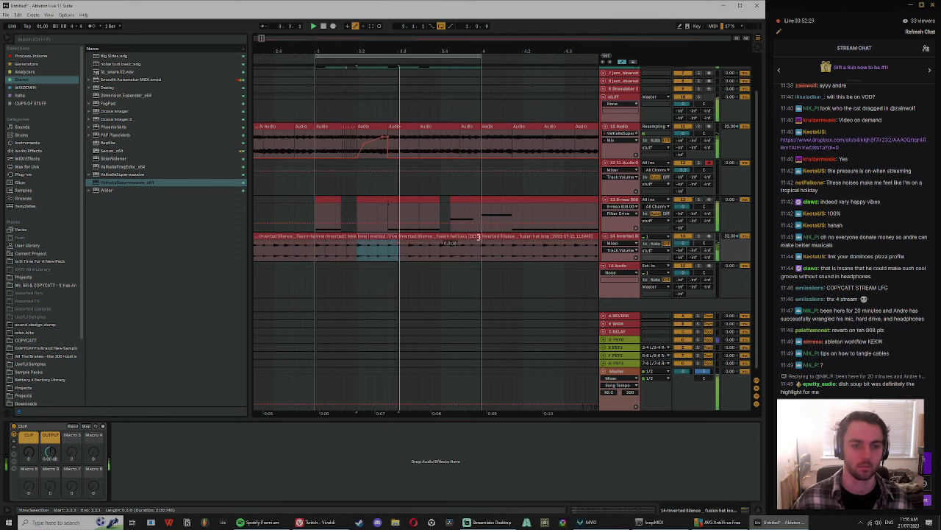
pyautogui.hotkey('ctrl', 'd')
pyautogui.hotkey('ctrl', 'd')
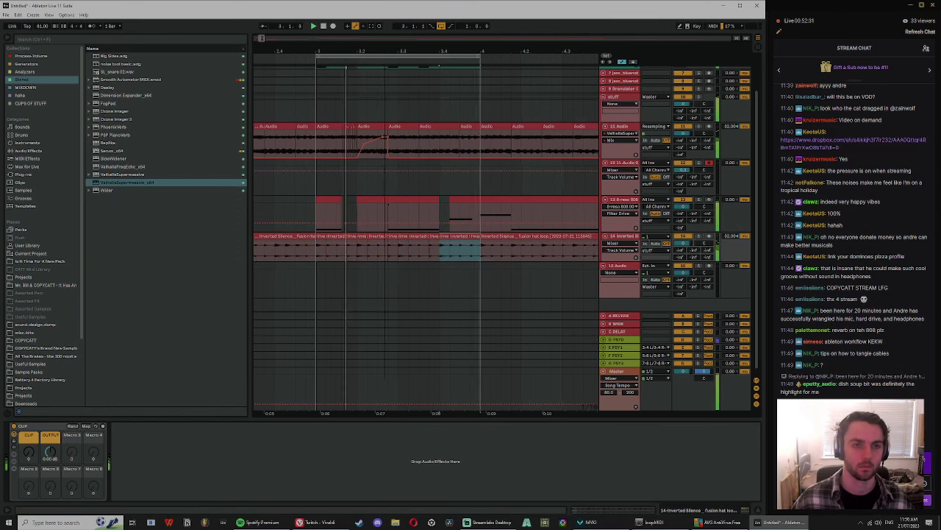
# Step: Consolidate all the chopped hat clips within the looped bar into a single clip
pyautogui.scroll(1, 389, 239)
pyautogui.click(311, 237)
pyautogui.click(457, 236)
pyautogui.keyDown('shift'); pyautogui.click(498, 237); pyautogui.keyUp('shift')
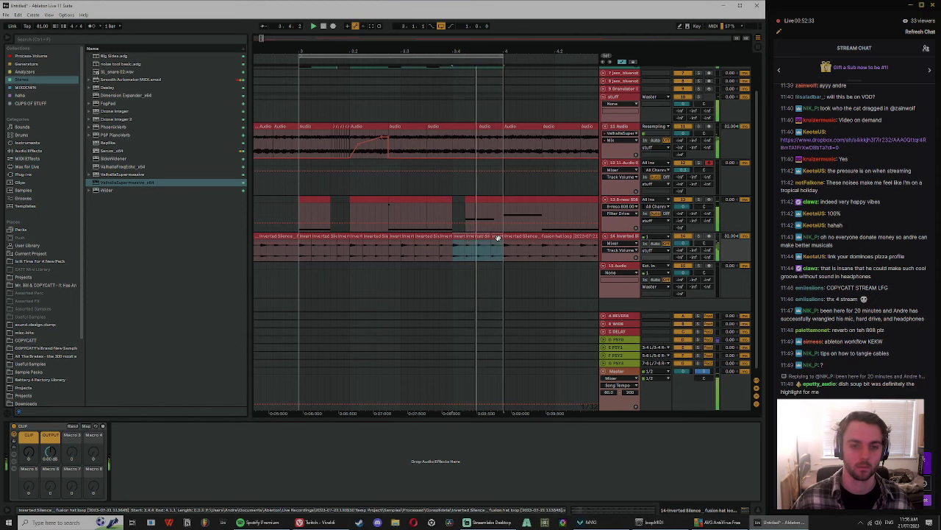
pyautogui.keyDown('shift'); pyautogui.click(311, 236); pyautogui.keyUp('shift')
pyautogui.hotkey('ctrl', 'j')
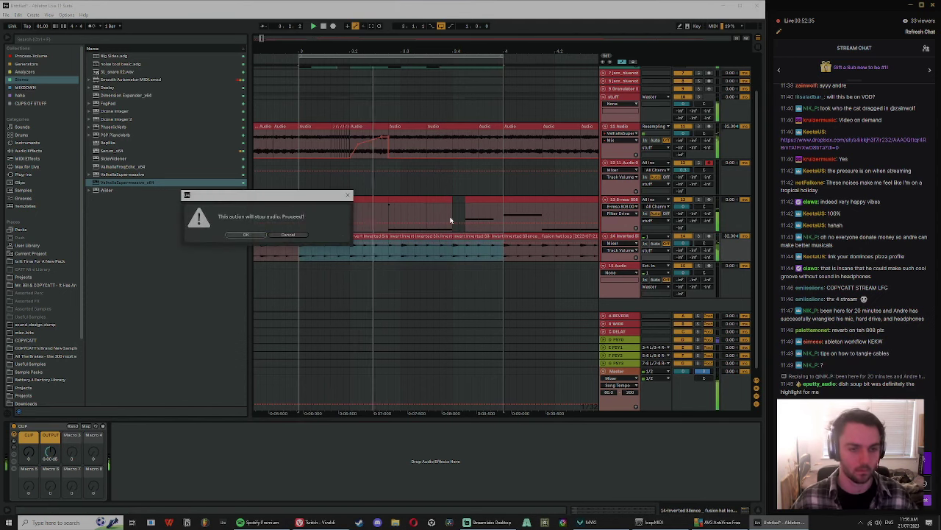
pyautogui.click(247, 234)
# Step: Duplicate the time of the whole looped bar across all tracks to extend the beat to two bars
pyautogui.scroll(-1, 338, 115)
pyautogui.click(339, 116)
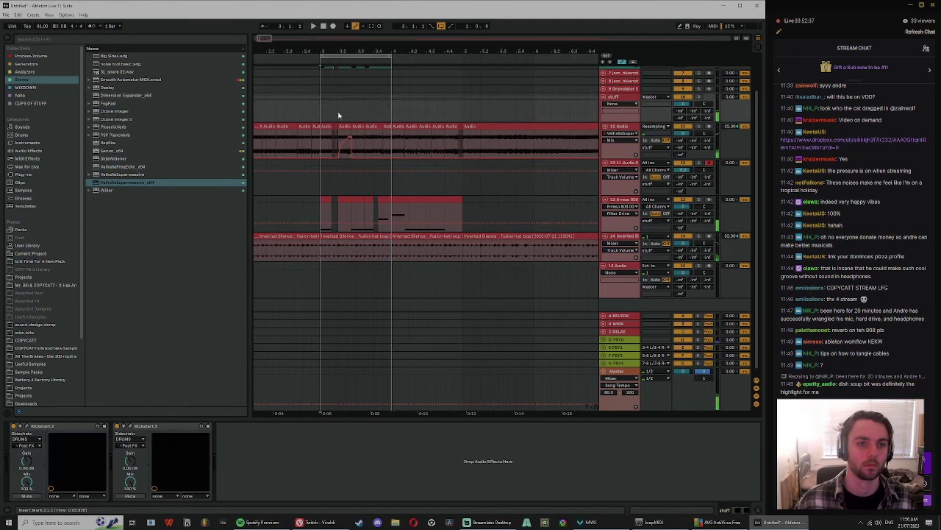
pyautogui.keyDown('shift'); pyautogui.click(391, 103); pyautogui.keyUp('shift')
pyautogui.hotkey('ctrl', 'shift', 'd')
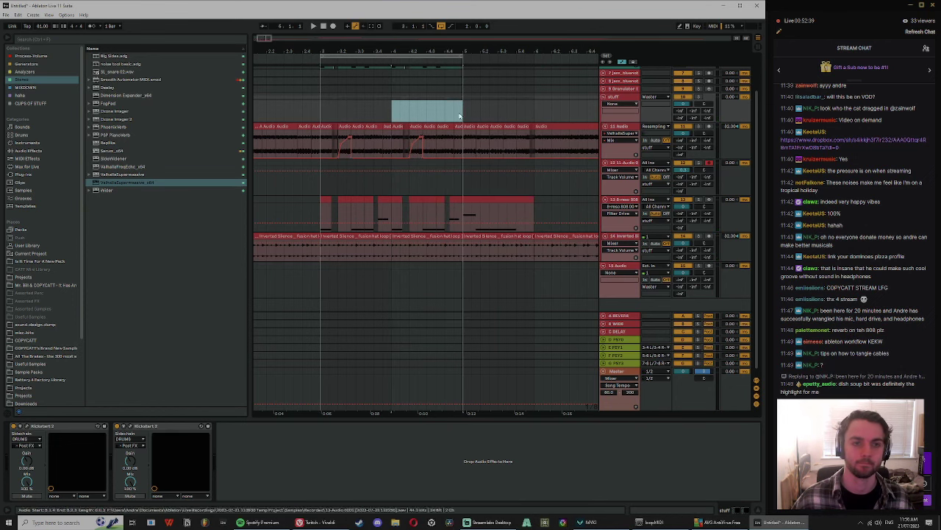
# Step: Insert a new audio track below track 11 and consolidate track 11's chopped clips in bar 4 into a single clip
pyautogui.press('space')
pyautogui.moveTo(400, 48); pyautogui.dragTo(401, 122)
pyautogui.click(411, 112)
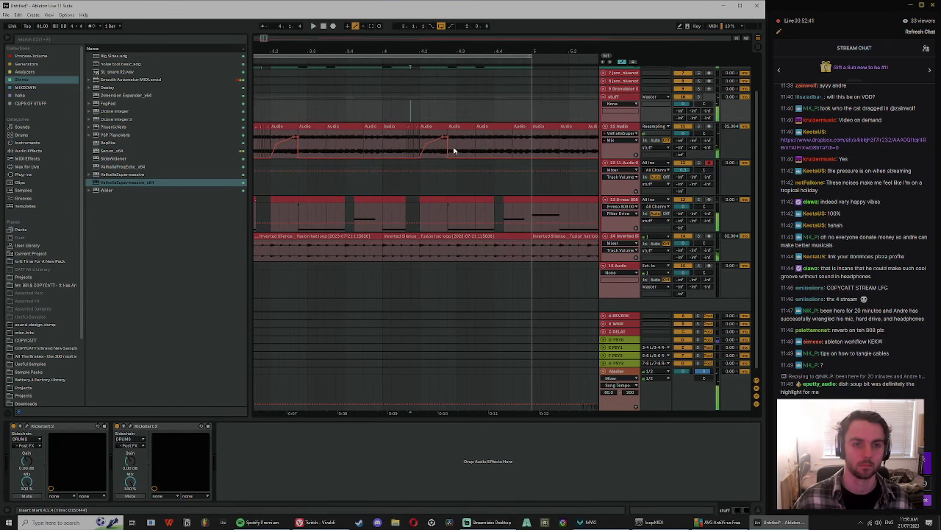
pyautogui.click(438, 127)
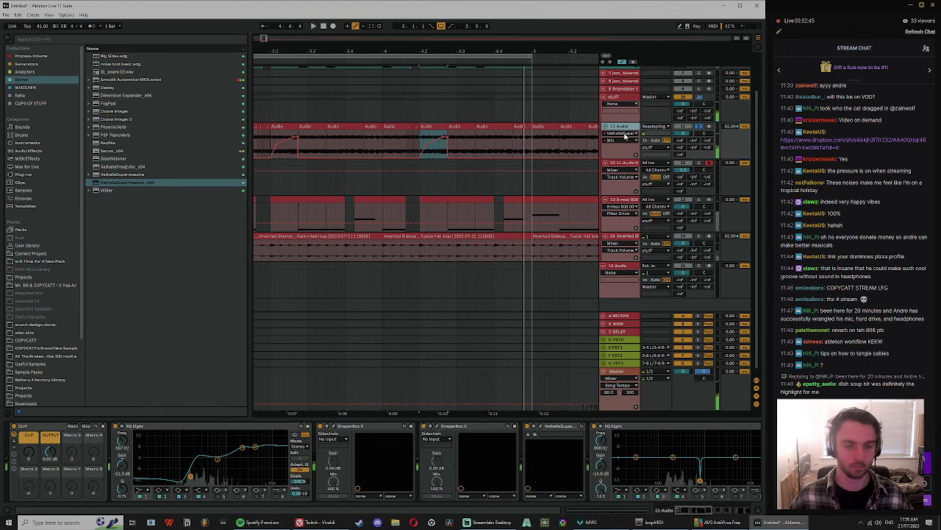
pyautogui.hotkey('ctrl', 't')
pyautogui.moveTo(391, 127); pyautogui.dragTo(471, 180)
pyautogui.hotkey('ctrl', 'j')
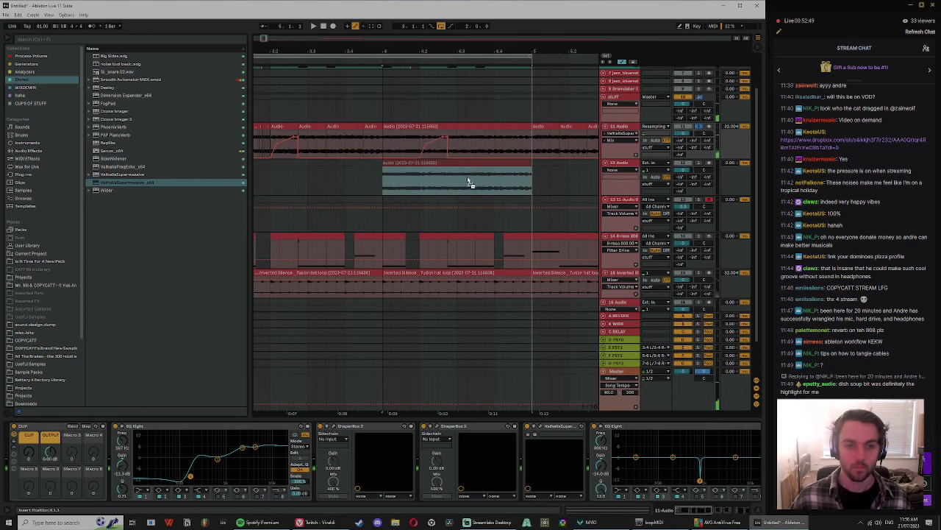
# Step: Play back the clip copied onto the new track and undo the copy
pyautogui.press('space')
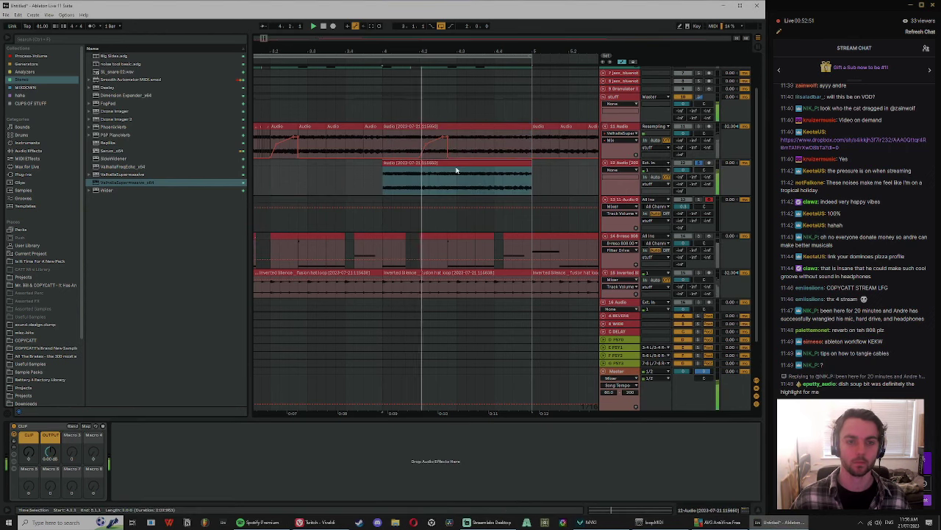
pyautogui.press('space')
pyautogui.hotkey('ctrl', 'z')
# Step: Set the new track 12's input to Resampling, solo track 11 and record bar 4 onto track 12
pyautogui.click(656, 164)
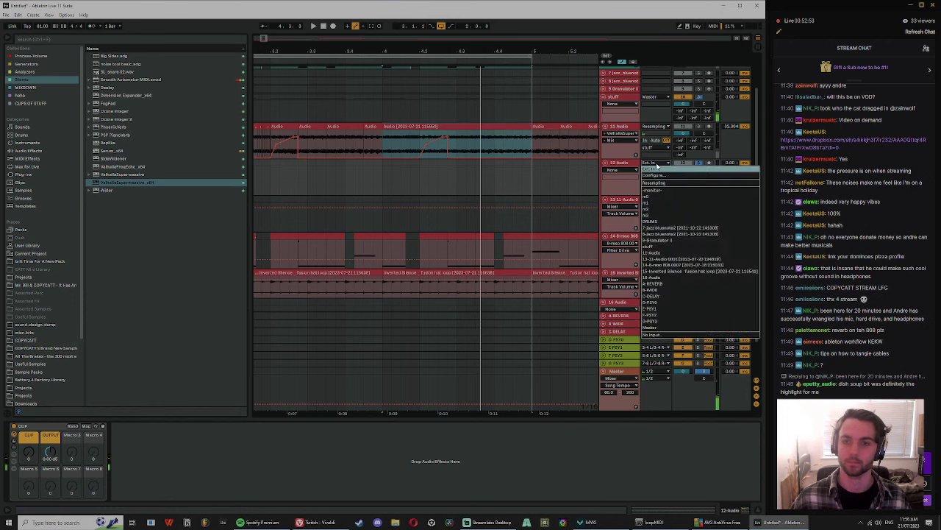
pyautogui.click(659, 186)
pyautogui.click(698, 128)
pyautogui.press('space')
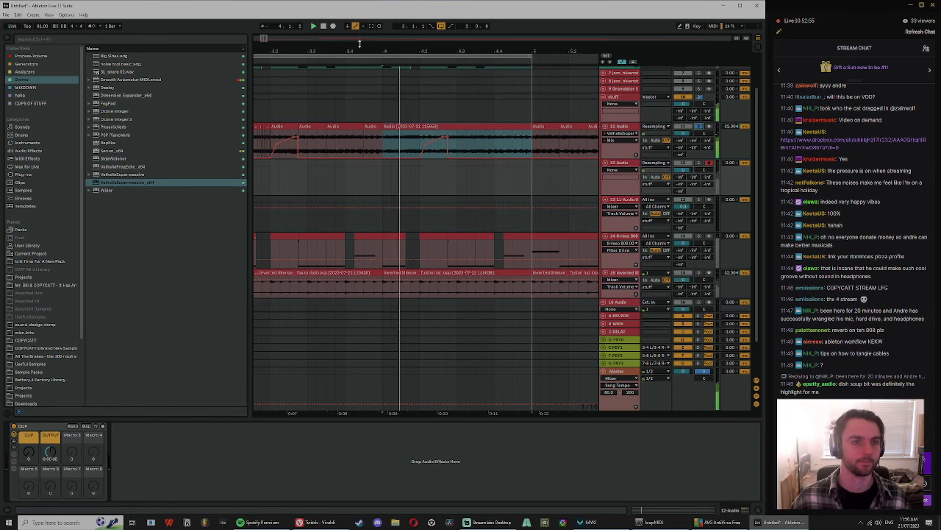
pyautogui.press('space')
pyautogui.click(333, 27)
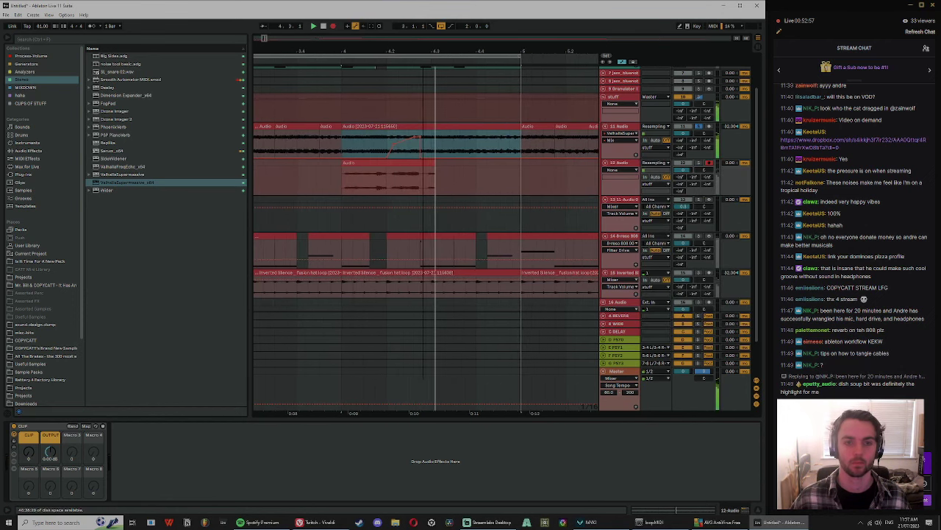
pyautogui.press('space')
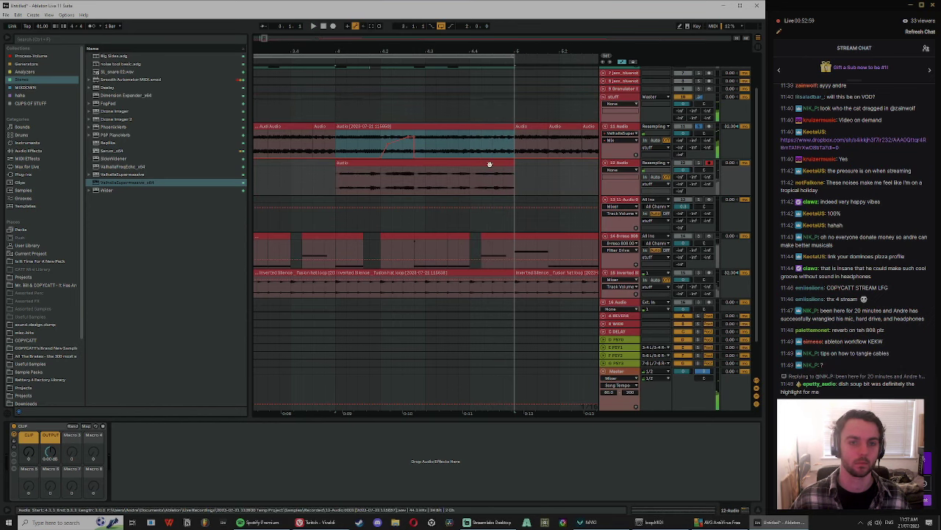
# Step: Turn off the recorded clip's transient looping in Beats mode, shorten its transient envelope, and solo track 12 instead of track 11
pyautogui.click(482, 161)
pyautogui.doubleClick(456, 161)
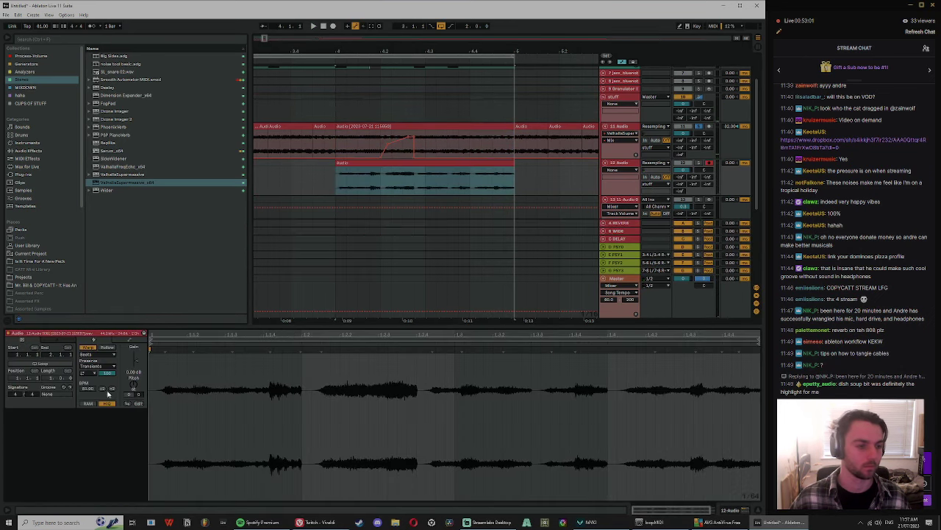
pyautogui.click(87, 380)
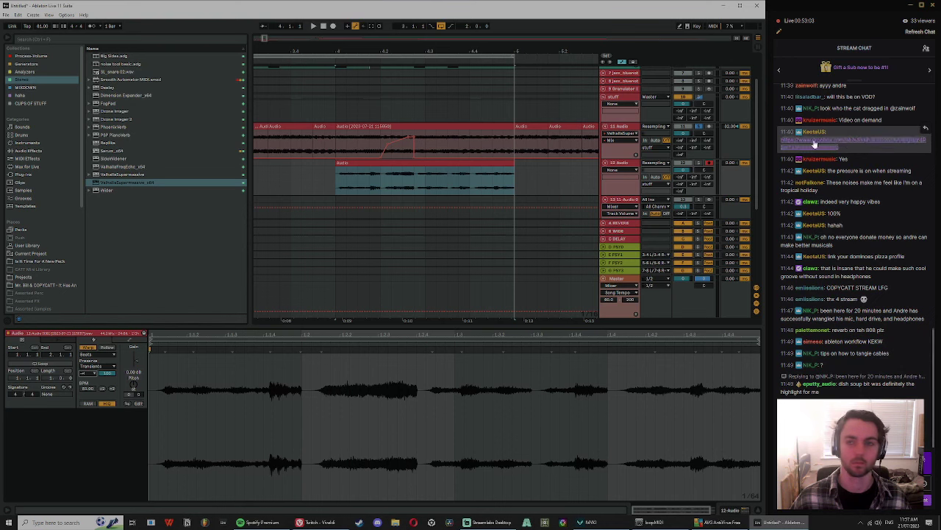
pyautogui.click(698, 163)
pyautogui.click(699, 127)
pyautogui.press('space')
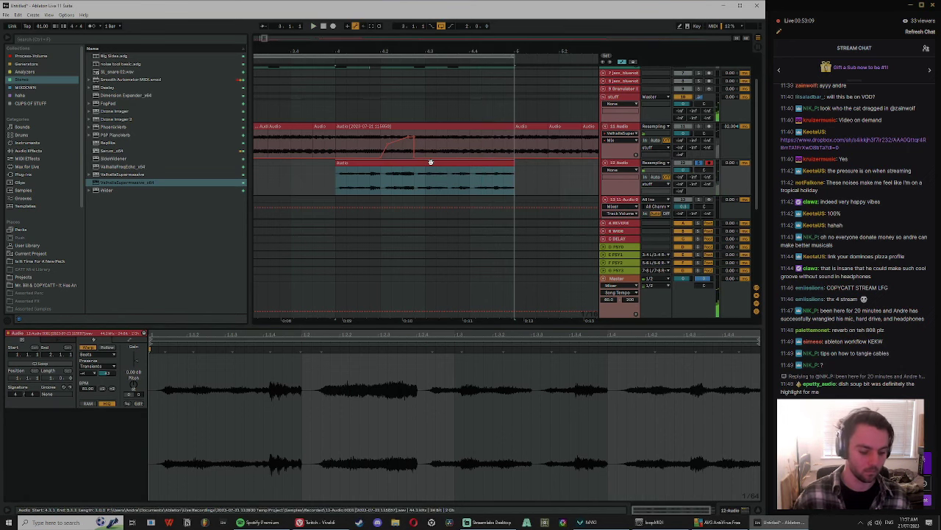
# Step: Consolidate the recorded clip, move its last slice to 4.2.3 and deactivate the section before that slice
pyautogui.hotkey('ctrl', 'j')
pyautogui.click(503, 175)
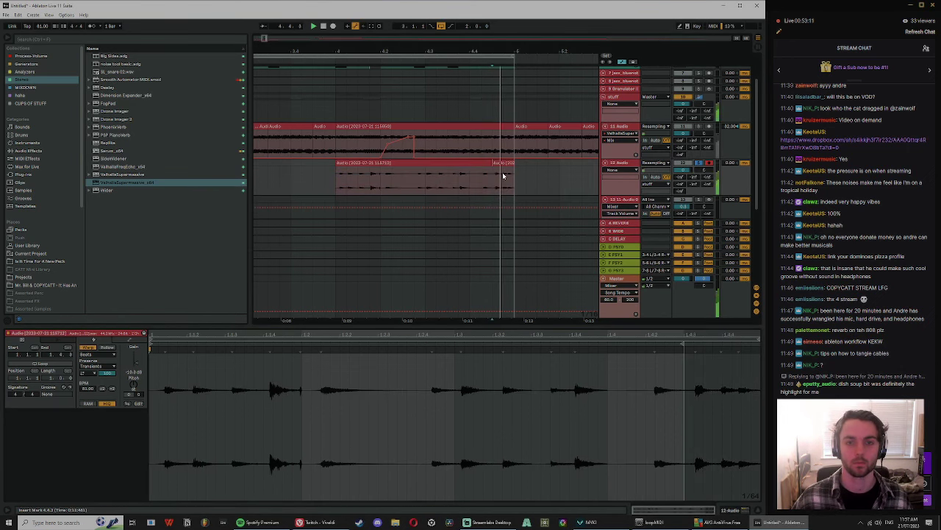
pyautogui.press('space')
pyautogui.moveTo(512, 164); pyautogui.dragTo(421, 161)
pyautogui.click(385, 160)
pyautogui.press('0')
pyautogui.click(418, 161)
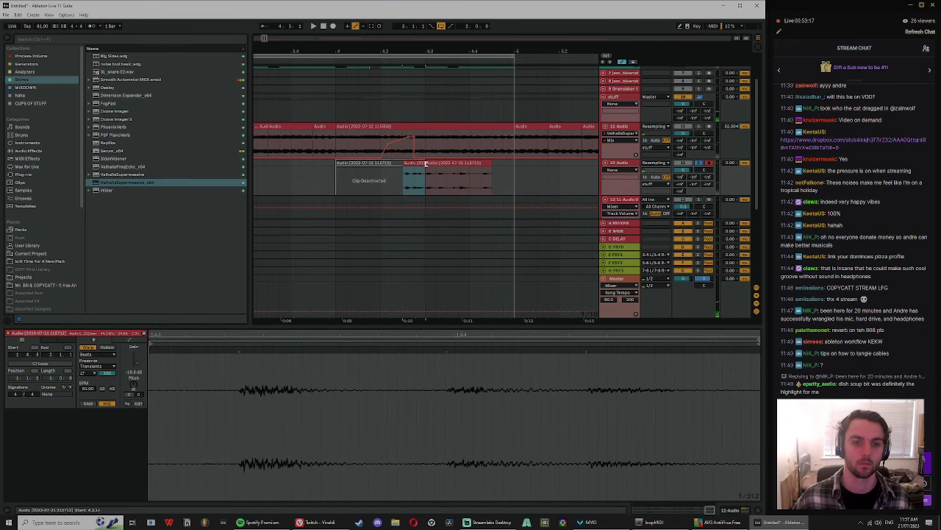
# Step: Audition the slice moved to 4.2.3 on track 12 together with the clip that follows it
pyautogui.click(443, 164)
pyautogui.press('space')
pyautogui.press('space')
pyautogui.press('space')
pyautogui.click(418, 163)
pyautogui.press('space')
pyautogui.press('space')
pyautogui.press('space')
pyautogui.press('space')
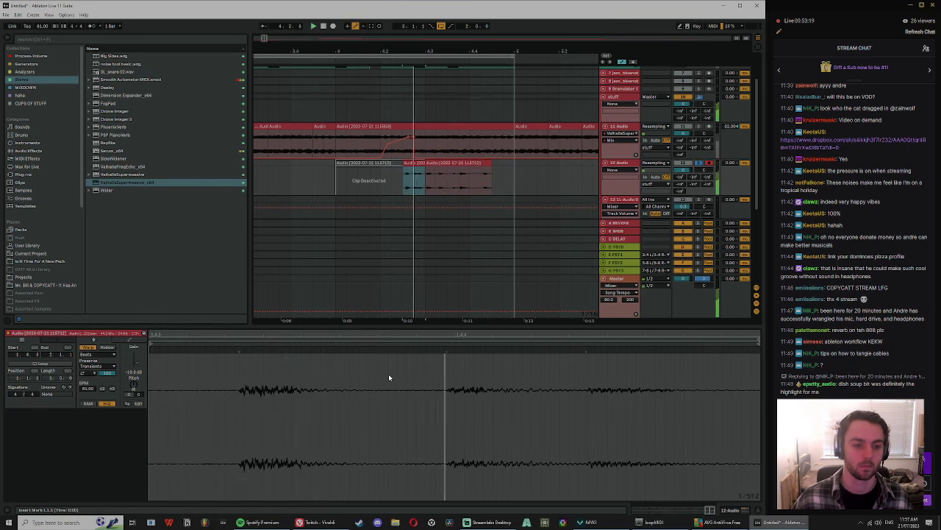
# Step: Turn off warping for the slice at 4.2.3, reposition its sample start and trim it to one short hit
pyautogui.click(88, 347)
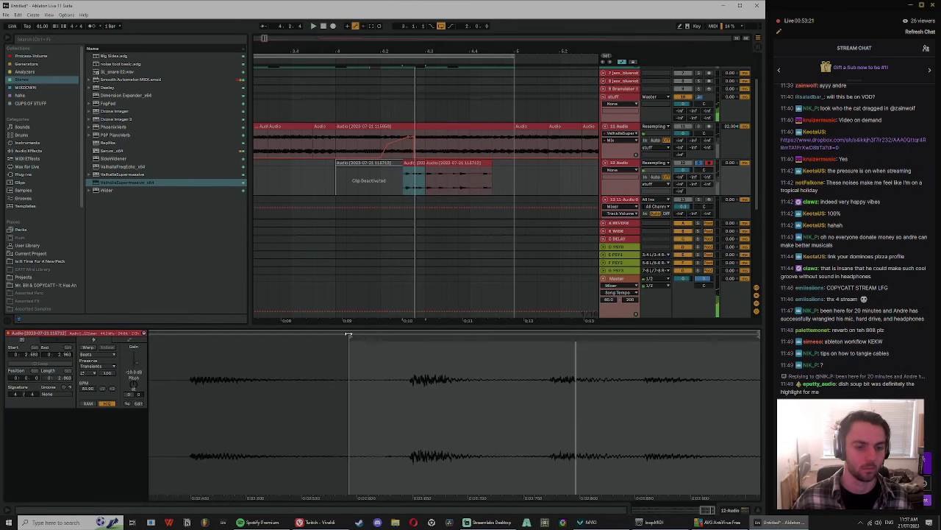
pyautogui.moveTo(348, 335)
pyautogui.mouseDown()
pyautogui.moveTo(399, 336)
pyautogui.moveTo(184, 338)
pyautogui.moveTo(198, 338)
pyautogui.mouseUp()
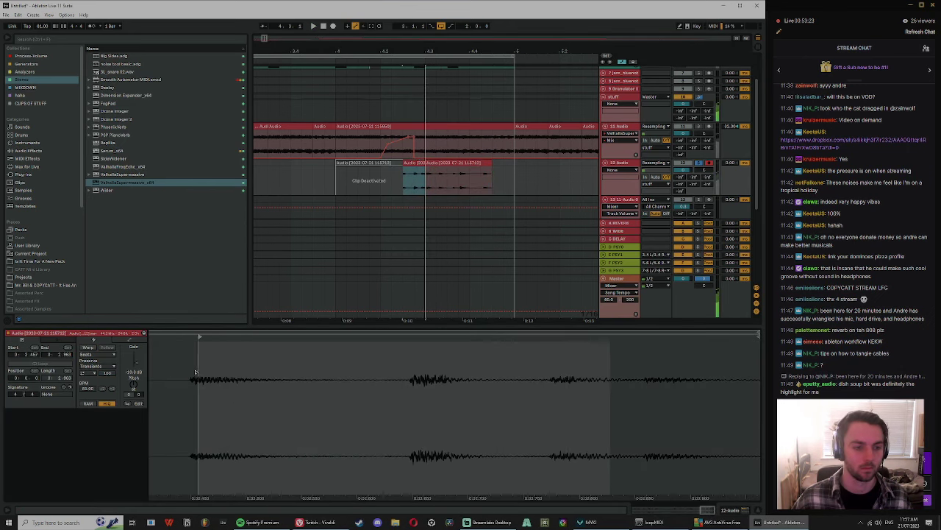
pyautogui.moveTo(196, 371); pyautogui.dragTo(395, 371)
pyautogui.press('space')
pyautogui.press('space')
pyautogui.press('space')
pyautogui.press('space')
pyautogui.moveTo(424, 163); pyautogui.dragTo(406, 169)
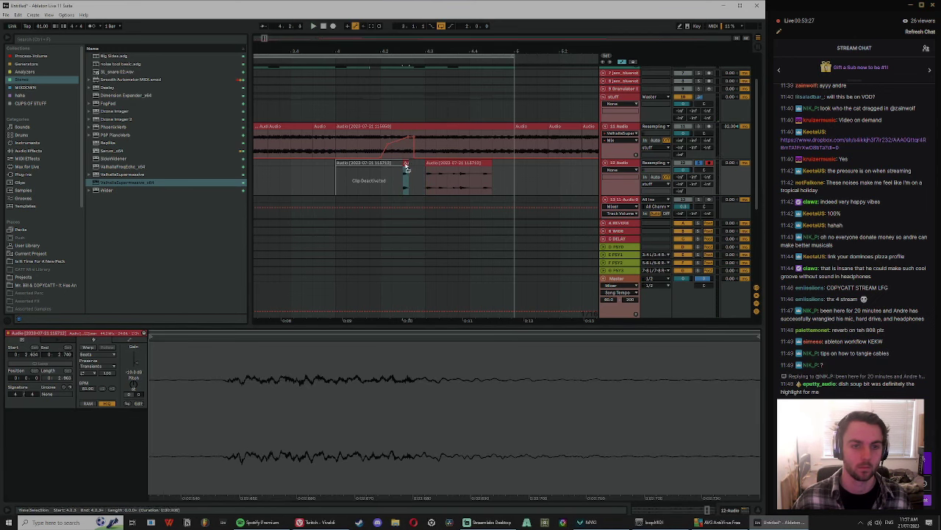
# Step: Add a short fade-out to the trimmed slice at 4.2.3 and consolidate it into its own clip
pyautogui.moveTo(409, 47); pyautogui.dragTo(409, 81)
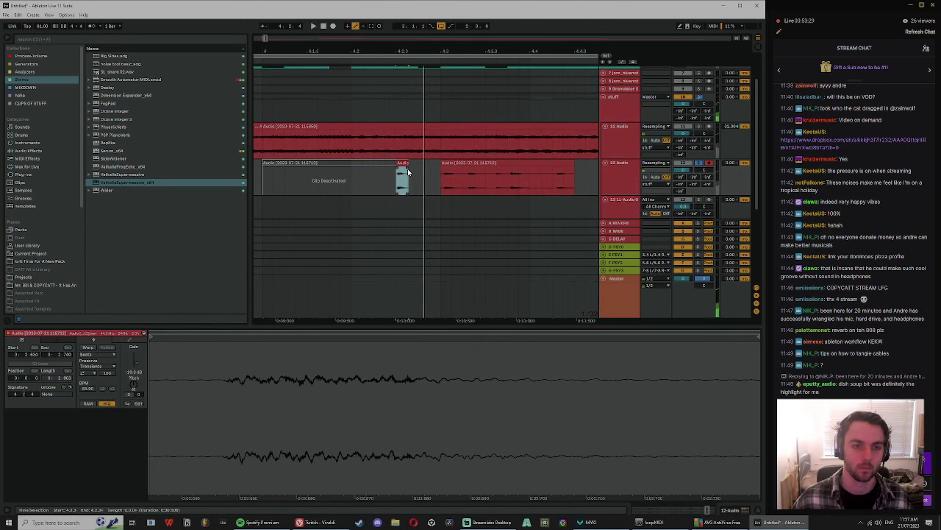
pyautogui.moveTo(408, 168); pyautogui.dragTo(403, 180)
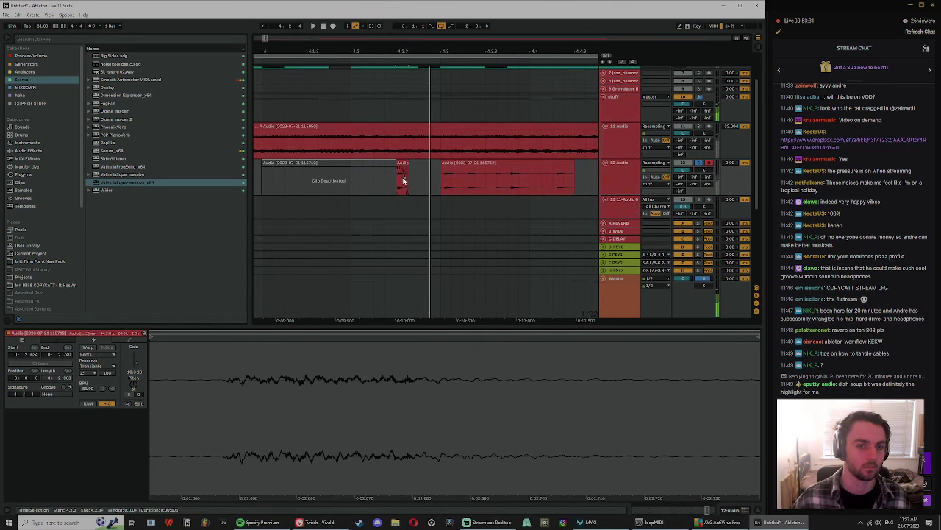
pyautogui.hotkey('ctrl', 's')
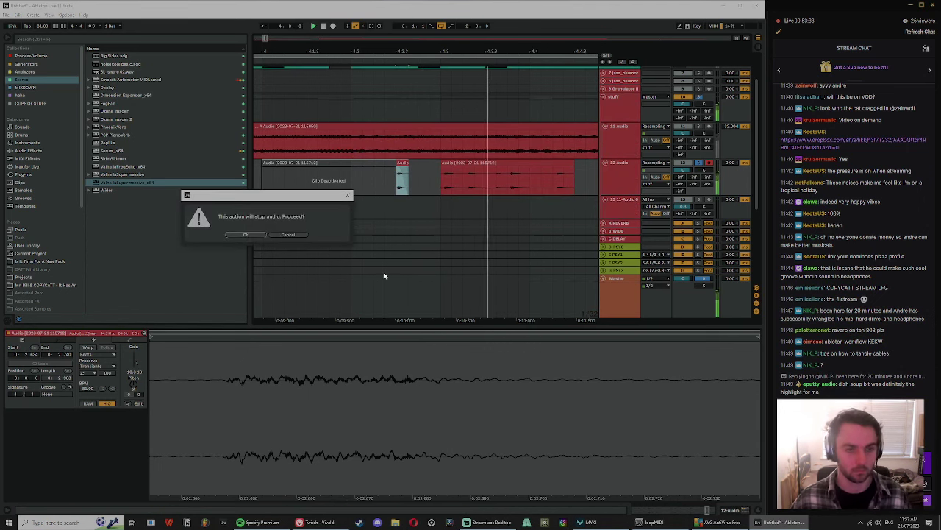
pyautogui.press('Return')
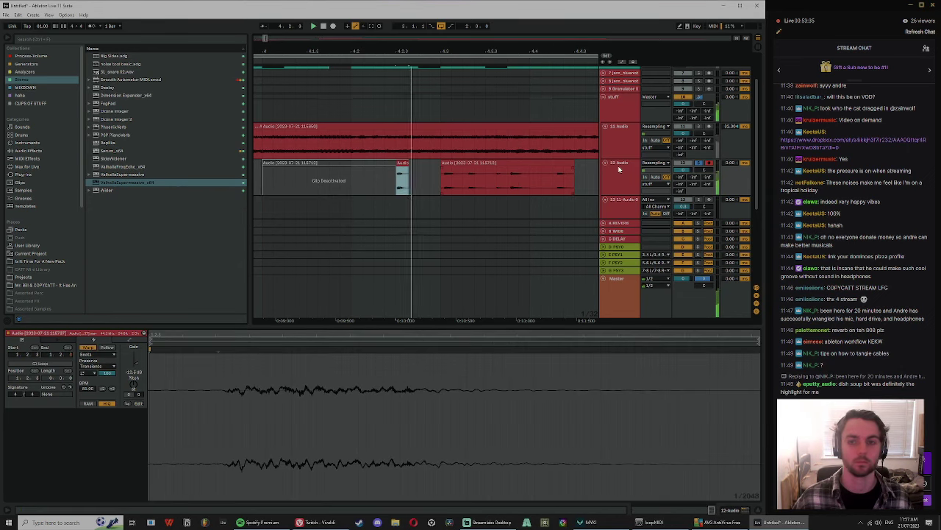
# Step: Add a Delay audio effect to track 12, using time mode with 14.0 ms on both sides and 100% wet
pyautogui.click(615, 182)
pyautogui.click(30, 150)
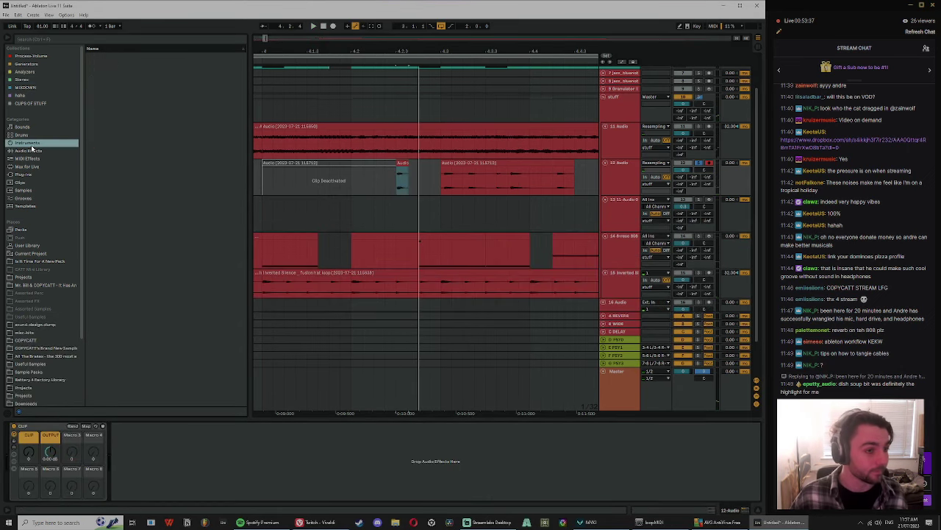
pyautogui.click(110, 143)
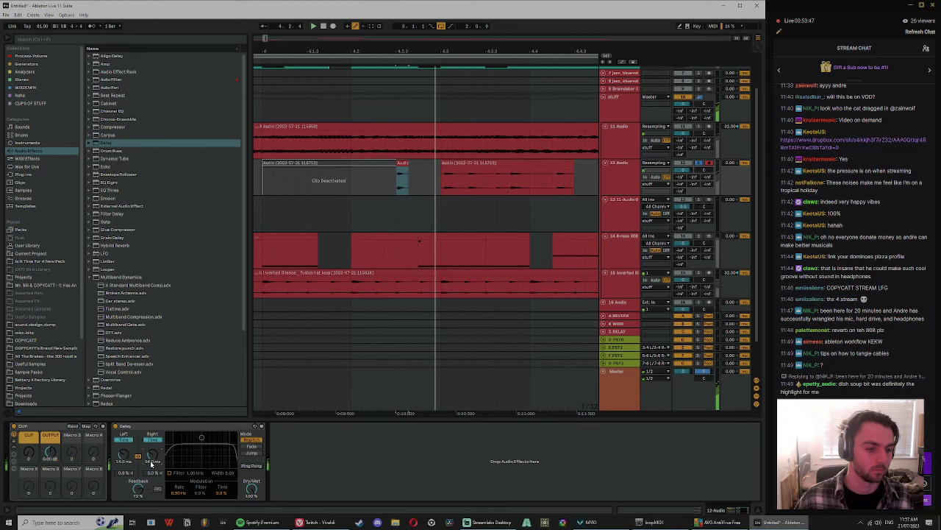
# Step: Loop one beat starting at the short slice at 4.2.3 and play it back
pyautogui.click(405, 160)
pyautogui.hotkey('ctrl', 'l')
pyautogui.press('space')
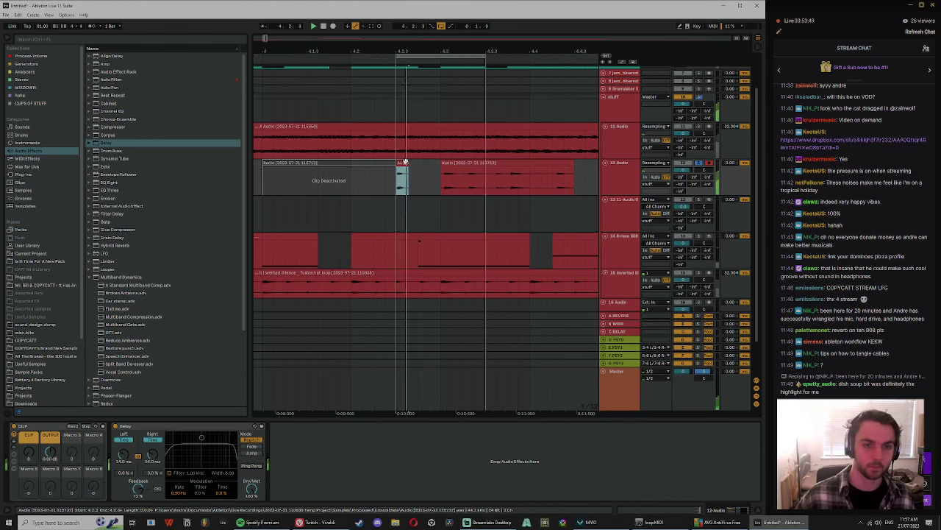
# Step: Deactivate the longer clip after the short slice on track 12 and duplicate the slice to beat 4.3
pyautogui.click(461, 162)
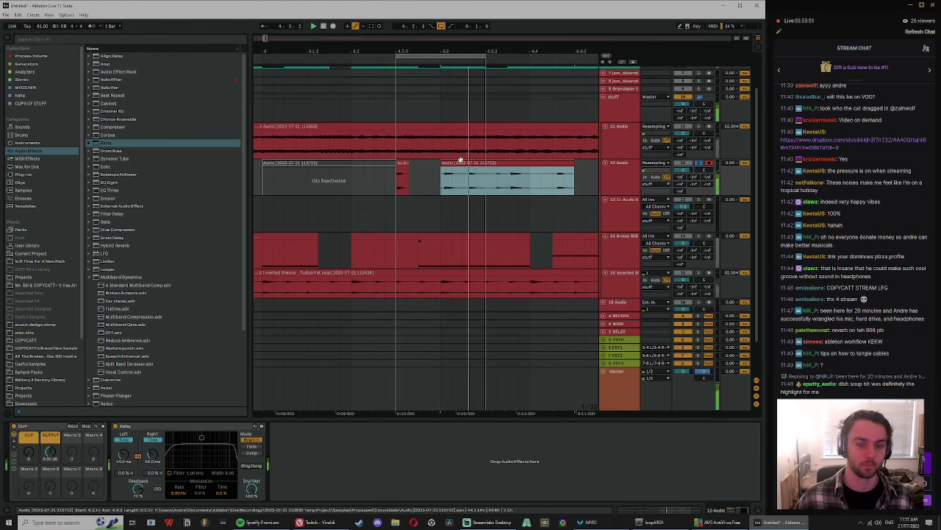
pyautogui.press('0')
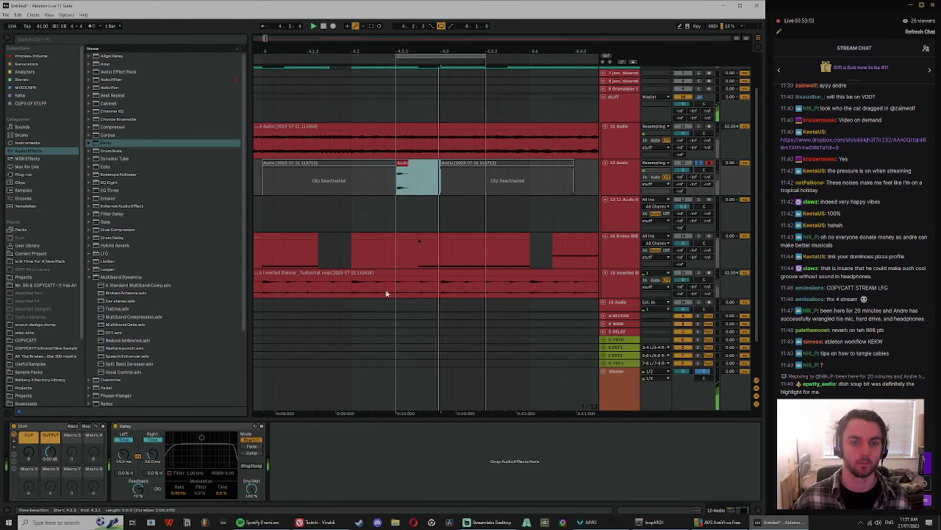
pyautogui.hotkey('ctrl', 'd')
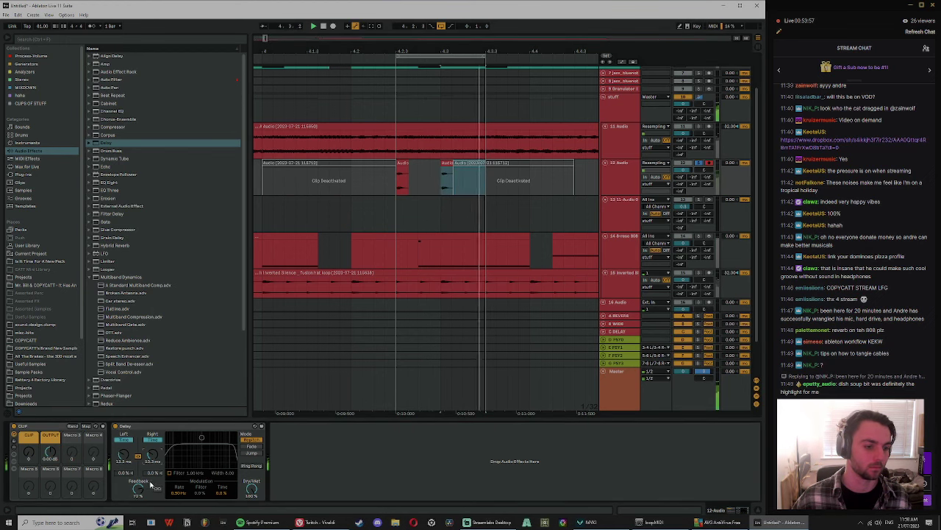
# Step: Enable Ping Pong on track 12's Delay and shorten its delay times
pyautogui.click(252, 465)
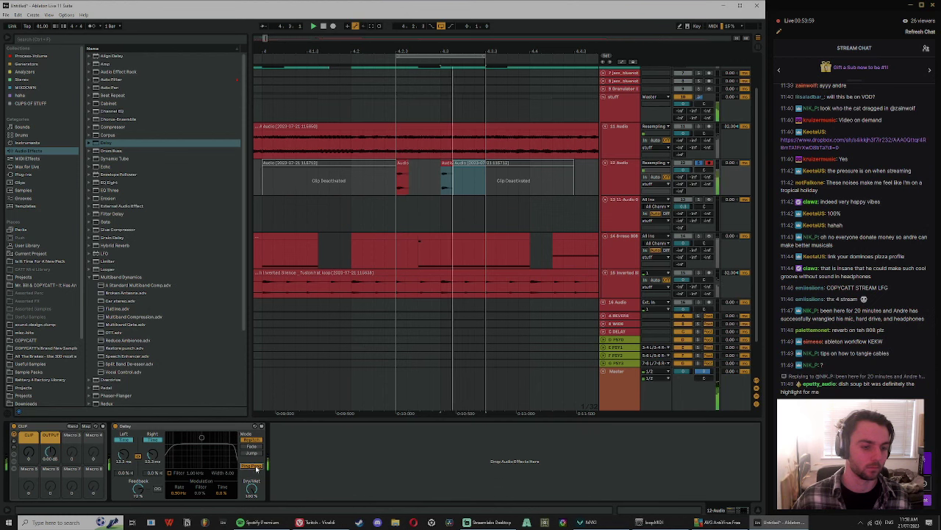
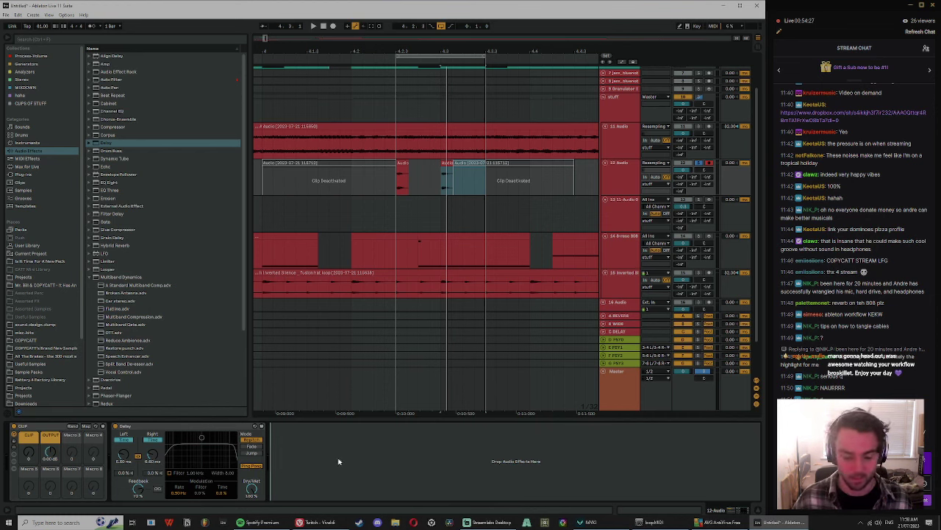
# Step: Add the ValhallaSupermassive reverb from the Stereo collection after the Delay on track 12
pyautogui.click(401, 163)
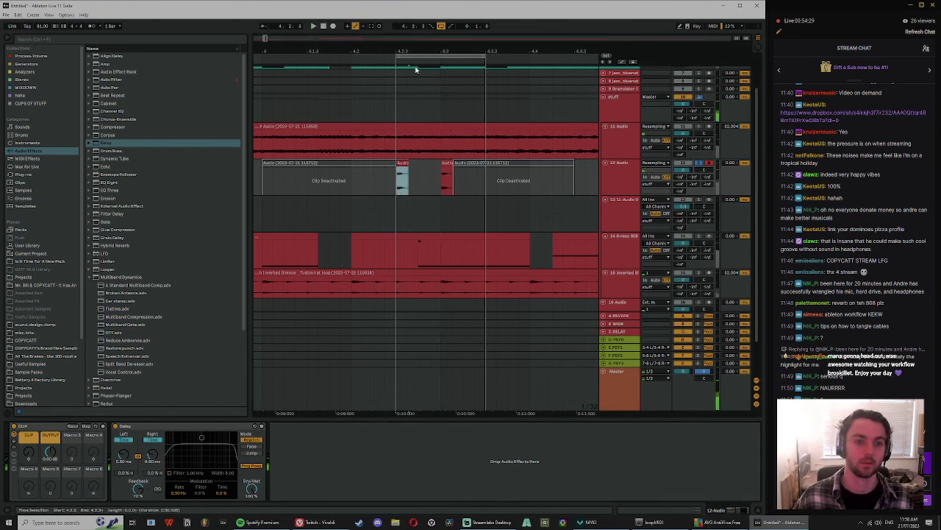
pyautogui.scroll(-5, 414, 70)
pyautogui.click(27, 56)
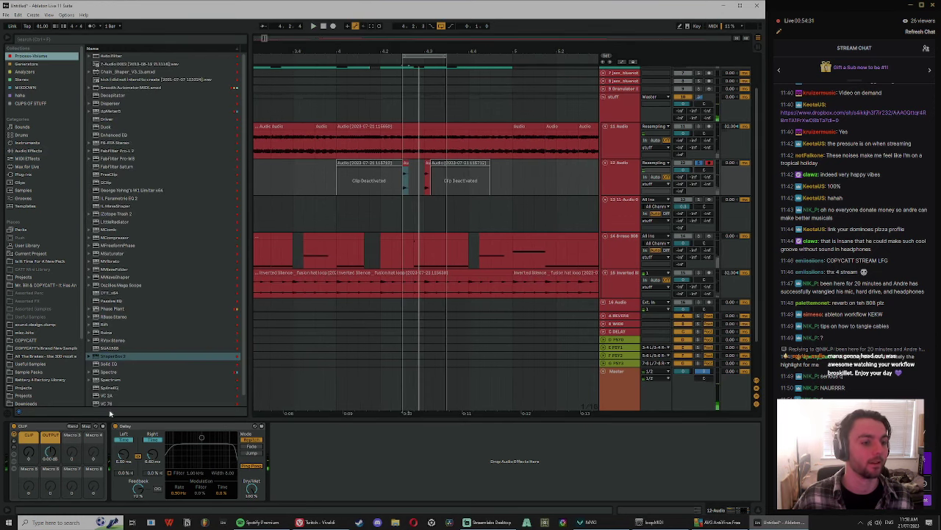
pyautogui.click(22, 80)
pyautogui.click(120, 175)
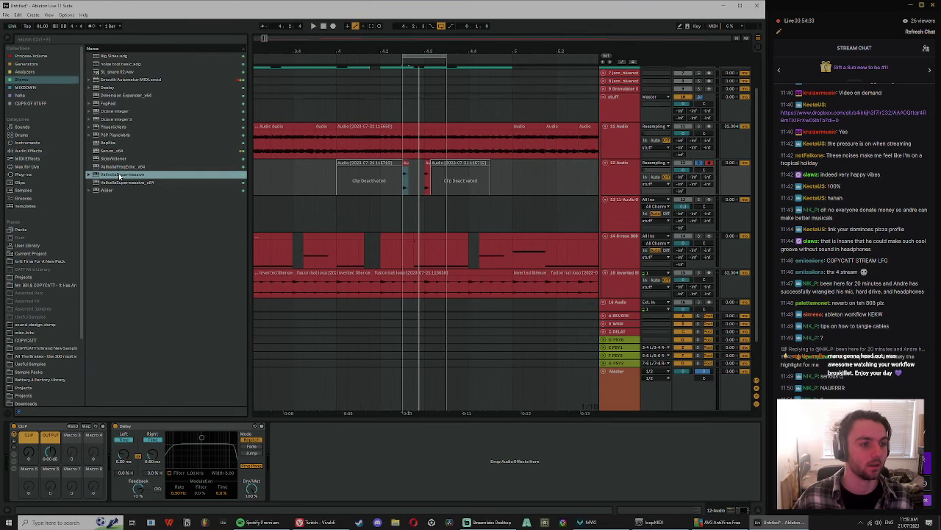
pyautogui.doubleClick(120, 175)
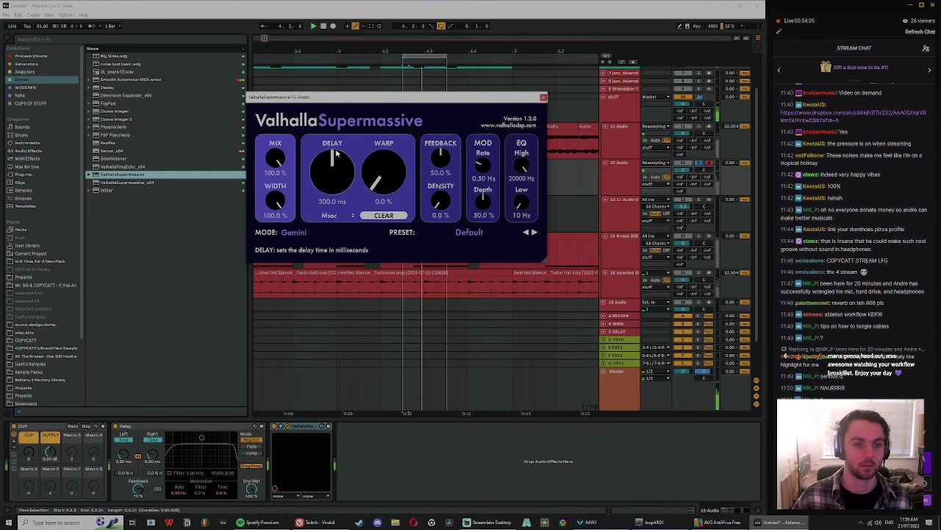
# Step: Set ValhallaSupermassive's density and warp to 100% and its delay to about 117.6 ms, and close the plugin window
pyautogui.moveTo(441, 199); pyautogui.dragTo(442, 132)
pyautogui.moveTo(274, 156); pyautogui.dragTo(275, 187)
pyautogui.moveTo(320, 171); pyautogui.dragTo(317, 184)
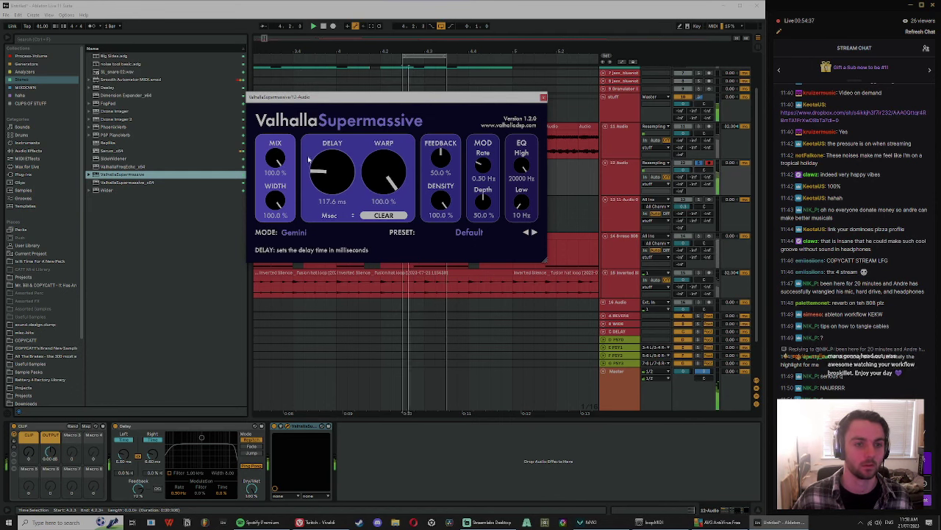
pyautogui.click(544, 97)
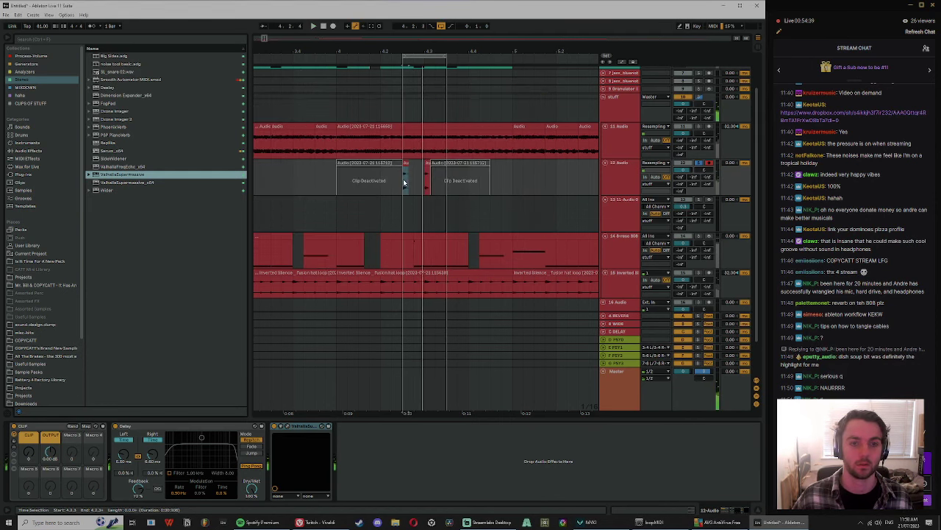
# Step: Play back the slice section and deactivate the track 11 clip running from beat 4.2.3 to bar 5
pyautogui.moveTo(434, 51); pyautogui.dragTo(439, 100)
pyautogui.click(385, 162)
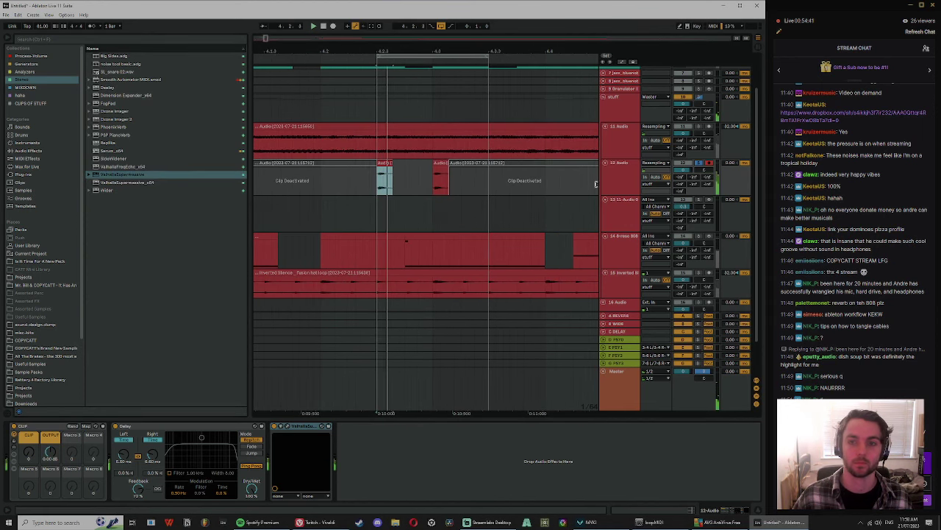
pyautogui.press('space')
pyautogui.moveTo(415, 50); pyautogui.dragTo(415, 20)
pyautogui.click(340, 165)
pyautogui.press('space')
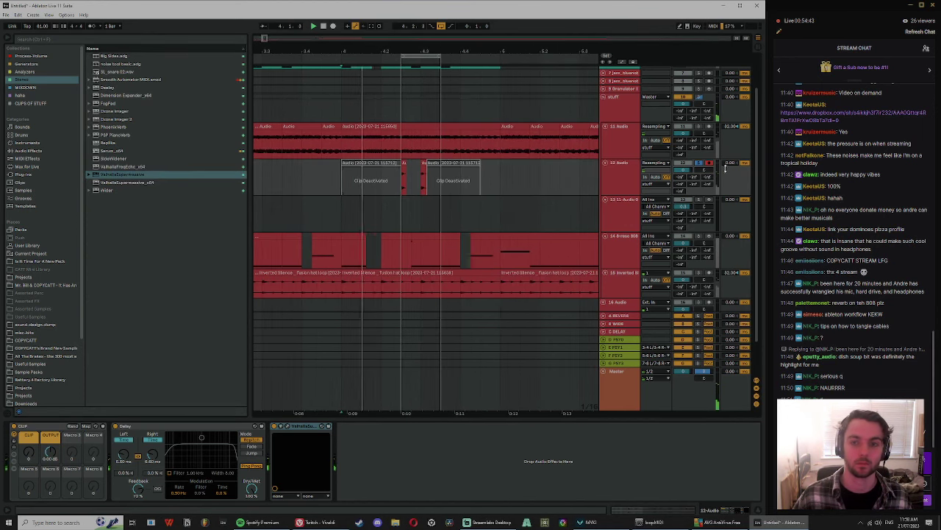
pyautogui.click(426, 138)
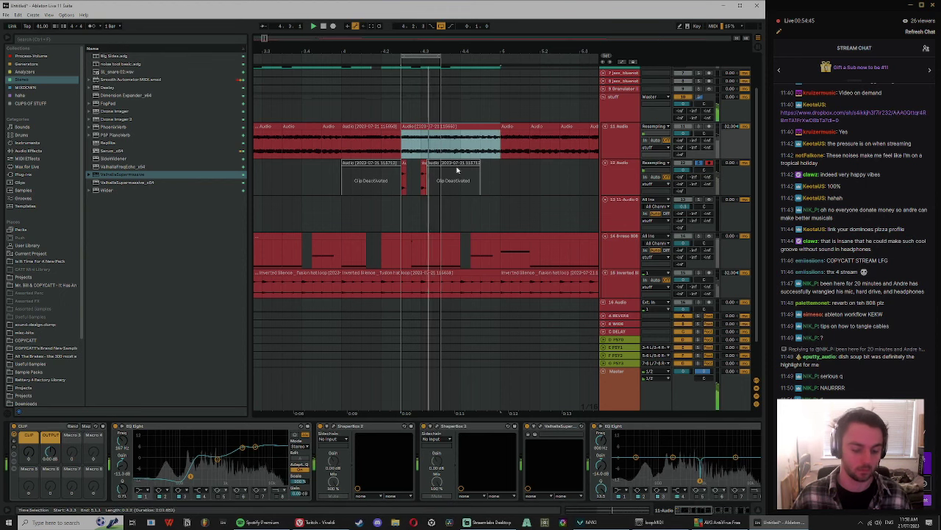
pyautogui.click(346, 147)
# Step: Shorten track 12's ValhallaSupermassive delay to 52.8 ms and close the plugin window
pyautogui.click(404, 164)
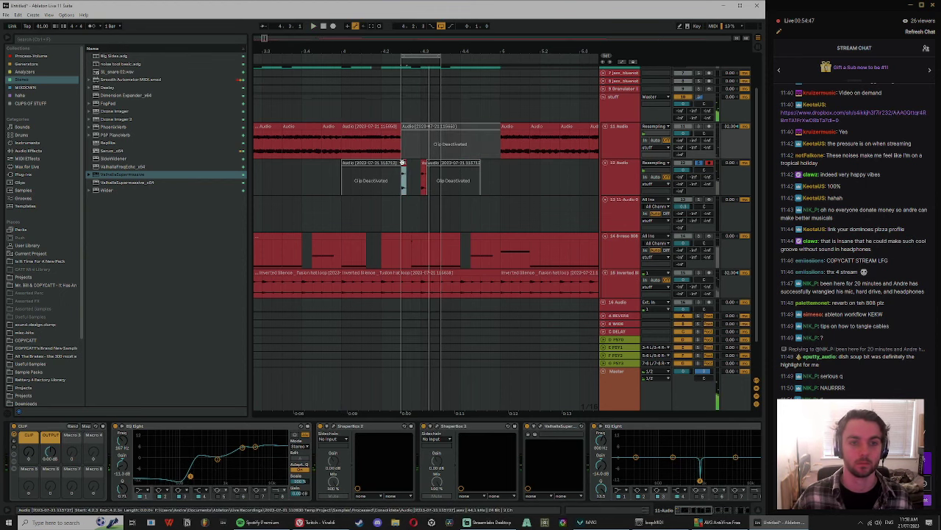
pyautogui.click(287, 427)
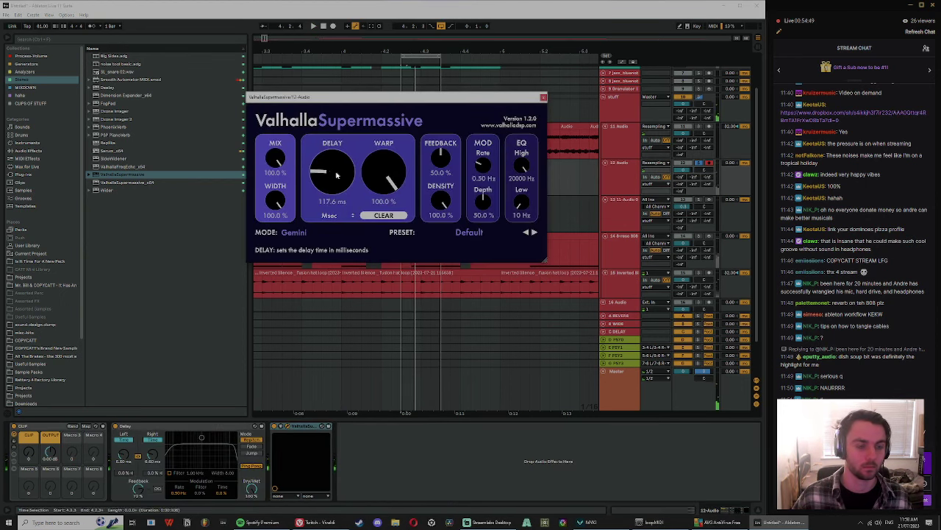
pyautogui.moveTo(336, 176); pyautogui.dragTo(335, 192)
pyautogui.moveTo(275, 157); pyautogui.dragTo(287, 212)
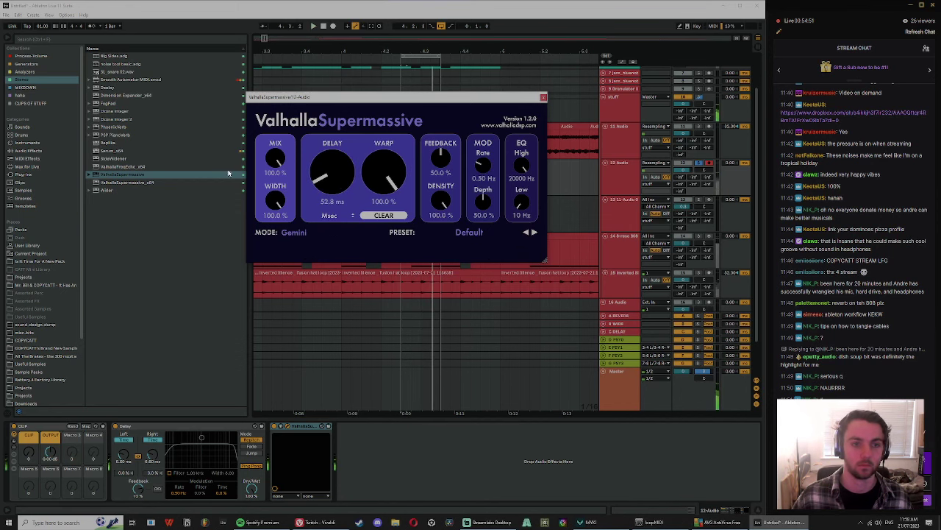
pyautogui.click(543, 98)
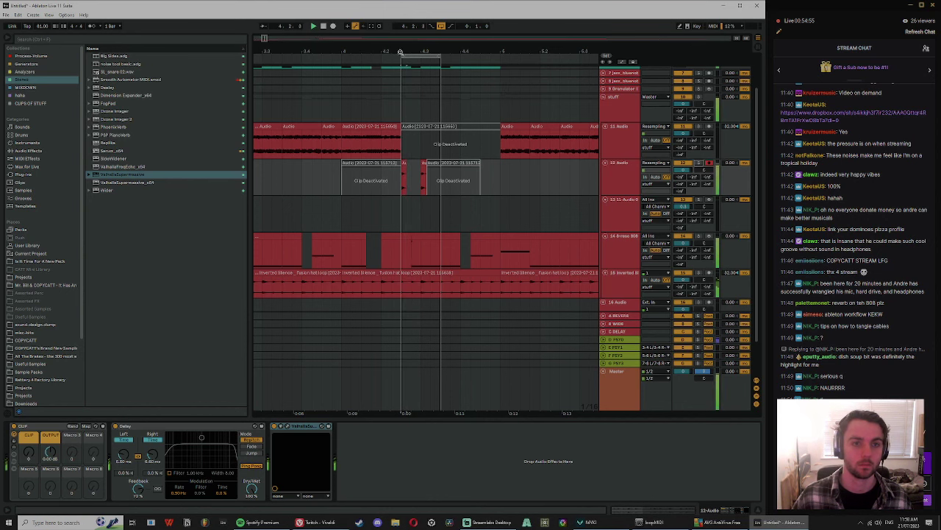
# Step: Extend the arrangement loop to cover the full bar from 4 to 5 and play it back
pyautogui.moveTo(403, 58); pyautogui.dragTo(341, 64)
pyautogui.moveTo(439, 56); pyautogui.dragTo(500, 58)
pyautogui.press('space')
pyautogui.moveTo(403, 58); pyautogui.dragTo(342, 62)
pyautogui.click(403, 184)
pyautogui.press('space')
pyautogui.press('space')
# Step: Repeat track 12's short slice from beat 4.2.3 on consecutive sixteenths, making five slices, and play the loop
pyautogui.click(404, 163)
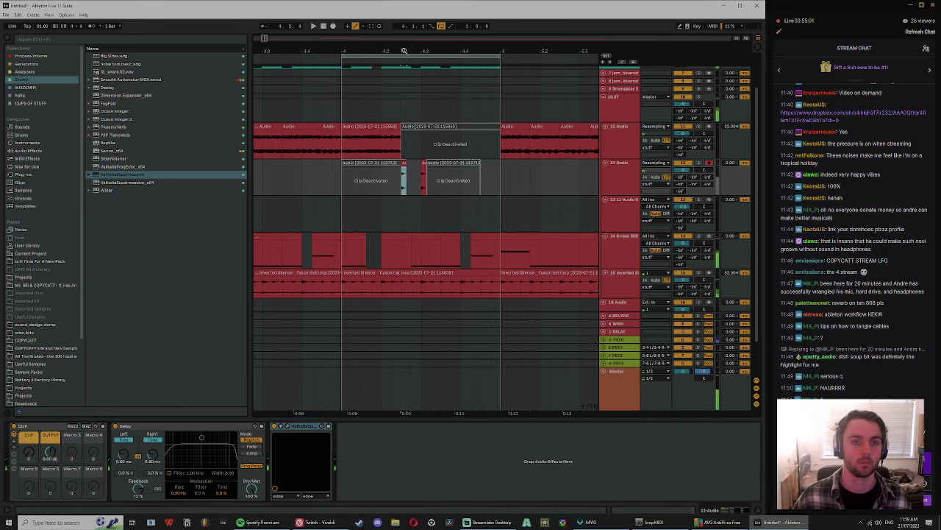
pyautogui.scroll(4, 405, 165)
pyautogui.keyDown('shift'); pyautogui.click(428, 194); pyautogui.keyUp('shift')
pyautogui.hotkey('ctrl', 'd')
pyautogui.hotkey('ctrl', 'd')
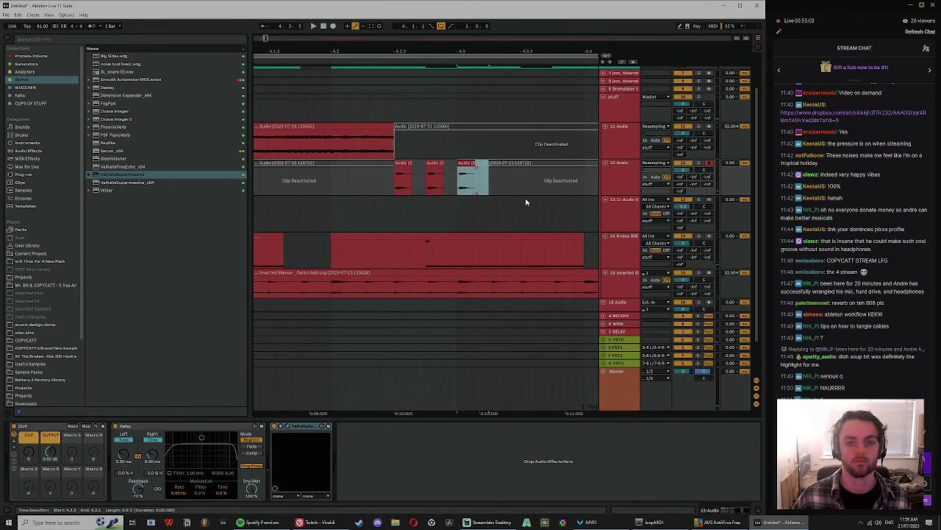
pyautogui.hotkey('ctrl', 'd')
pyautogui.hotkey('ctrl', 'd')
pyautogui.press('space')
pyautogui.click(372, 179)
pyautogui.press('space')
pyautogui.press('space')
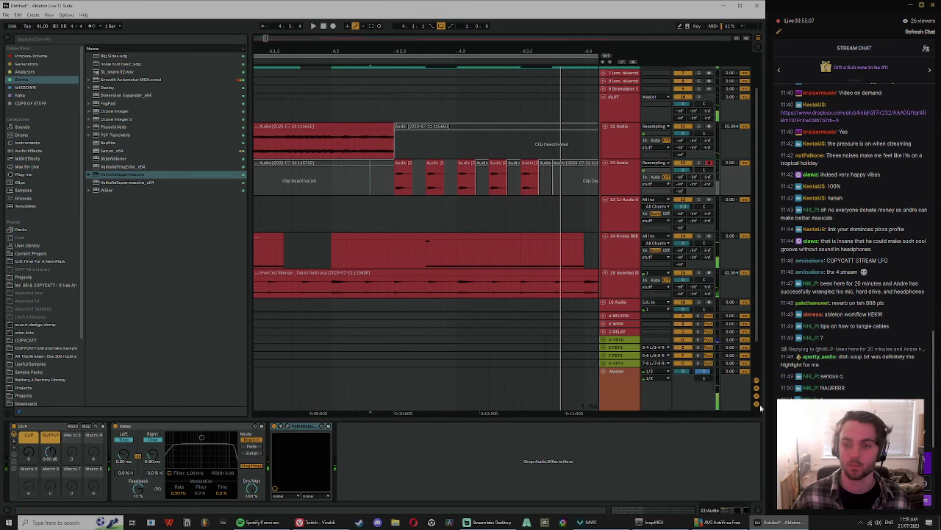
# Step: Reduce track 11's height and set track 12's track delay to 53 ms while playing the loop
pyautogui.moveTo(728, 160); pyautogui.dragTo(730, 133)
pyautogui.press('space')
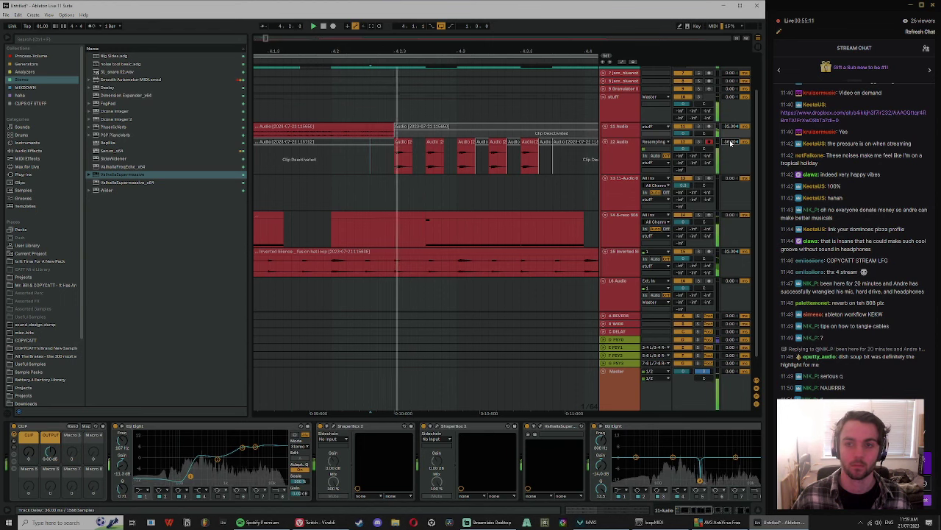
pyautogui.press('space')
pyautogui.moveTo(732, 143); pyautogui.dragTo(733, 135)
pyautogui.press('space')
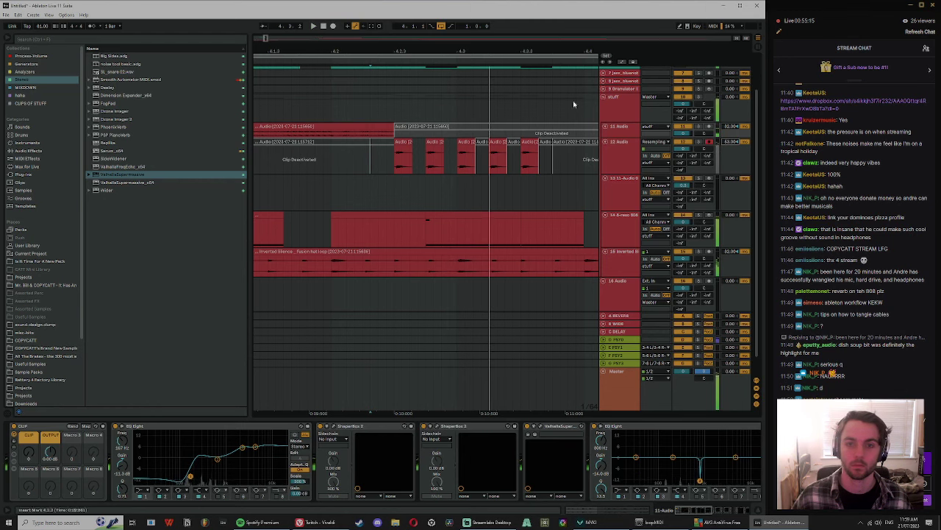
# Step: Try automating the left time of track 12's Delay with a rising ramp across the repeated slices
pyautogui.scroll(-2, 358, 255)
pyautogui.click(409, 222)
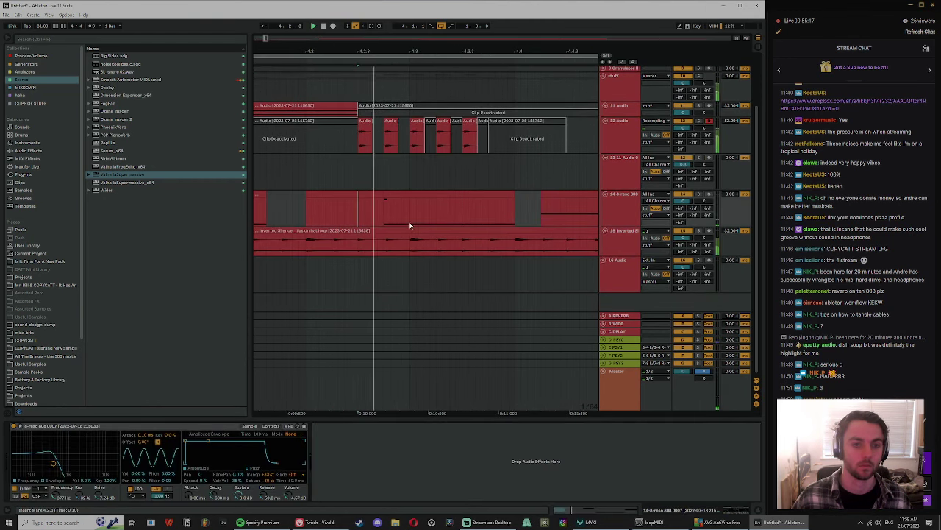
pyautogui.click(411, 206)
pyautogui.click(356, 131)
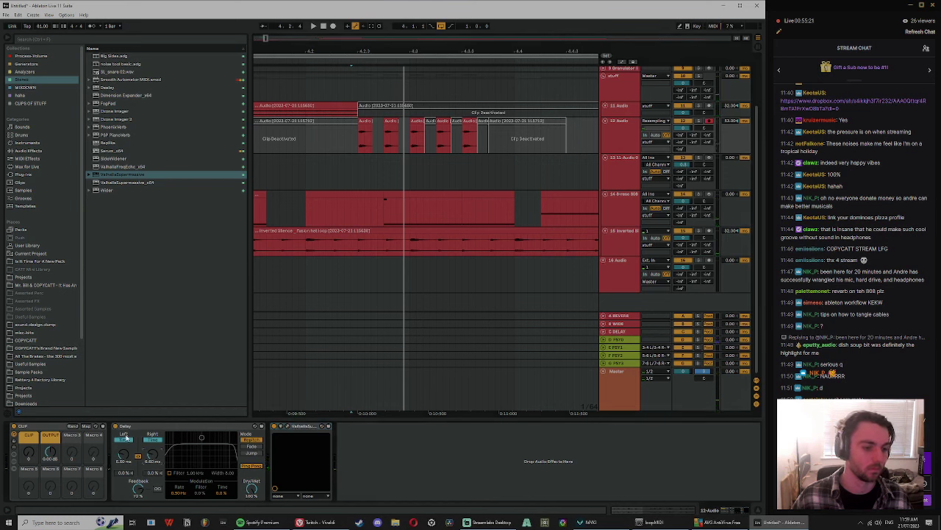
pyautogui.press('a')
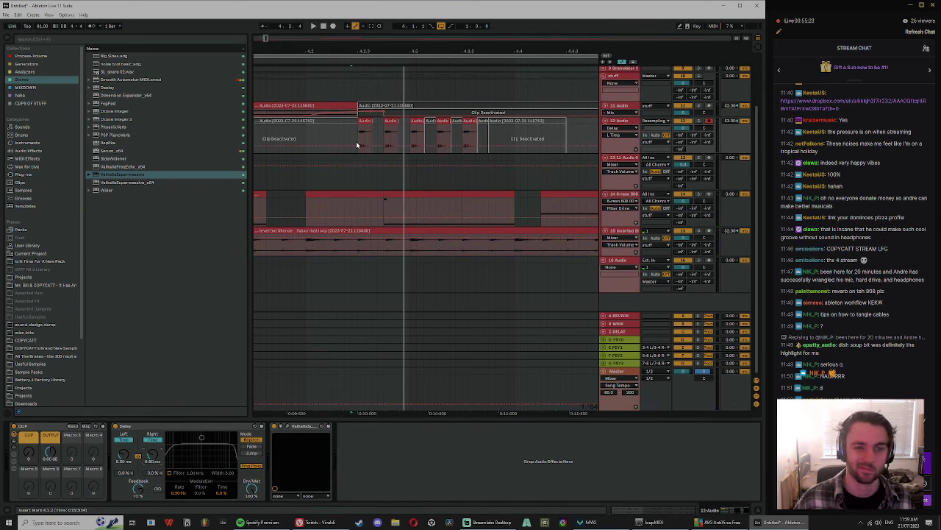
pyautogui.press('space')
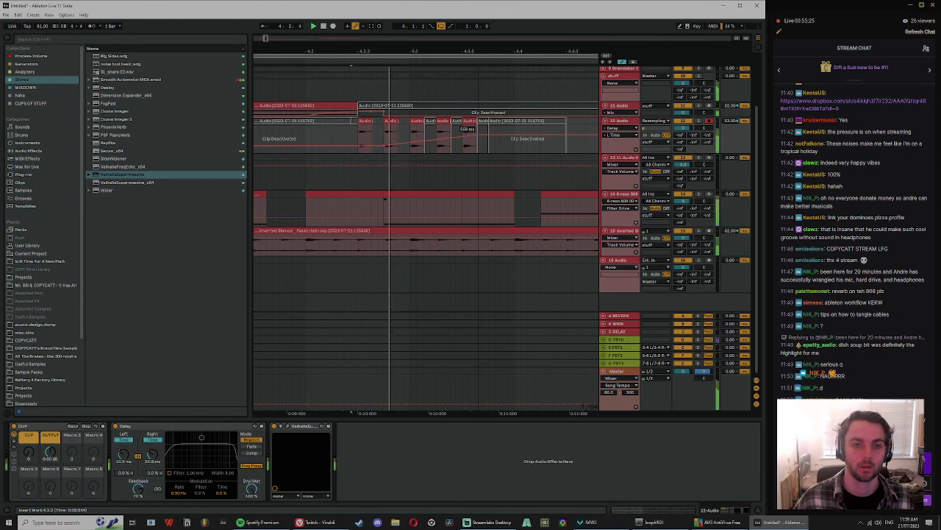
pyautogui.moveTo(478, 147); pyautogui.dragTo(478, 151)
pyautogui.press('space')
pyautogui.press('space')
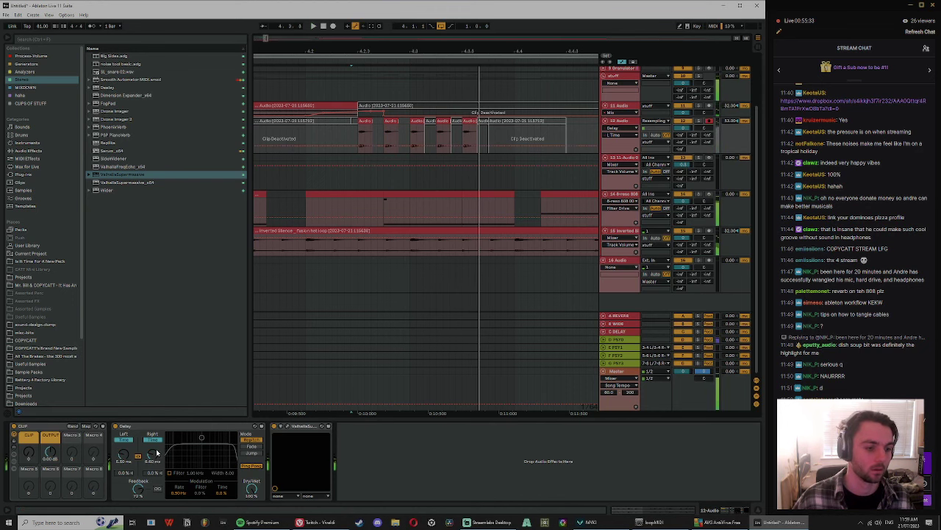
# Step: Shorten the left and right times of track 12's Delay and switch off ValhallaSupermassive
pyautogui.moveTo(153, 455); pyautogui.dragTo(153, 465)
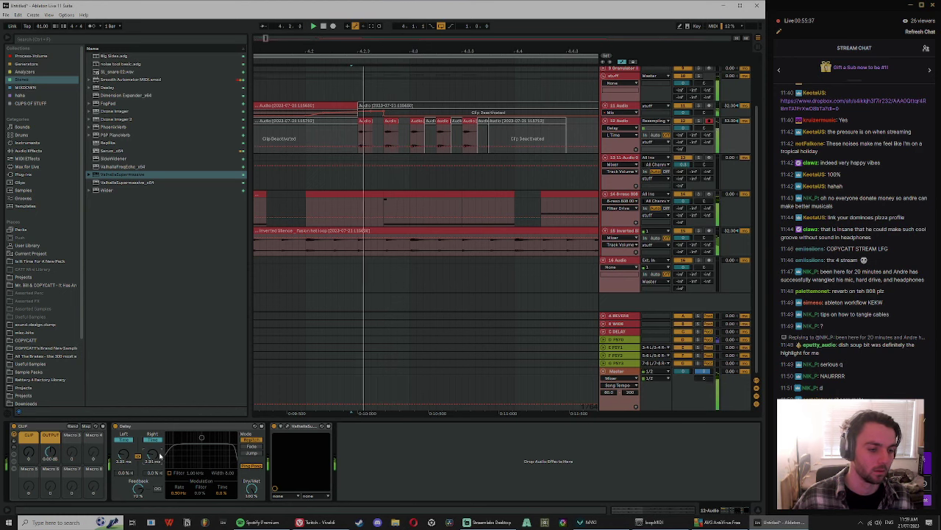
pyautogui.click(388, 120)
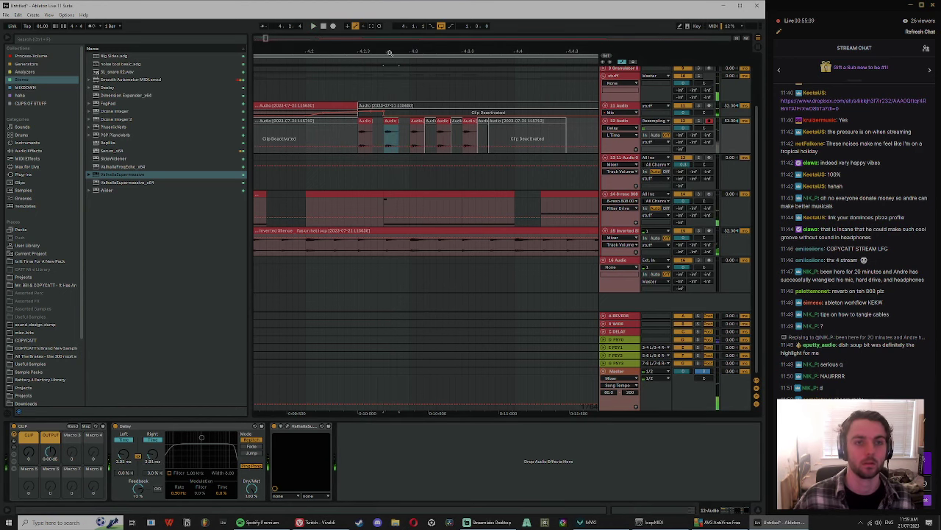
pyautogui.moveTo(391, 52); pyautogui.dragTo(336, 51)
pyautogui.click(332, 135)
pyautogui.press('space')
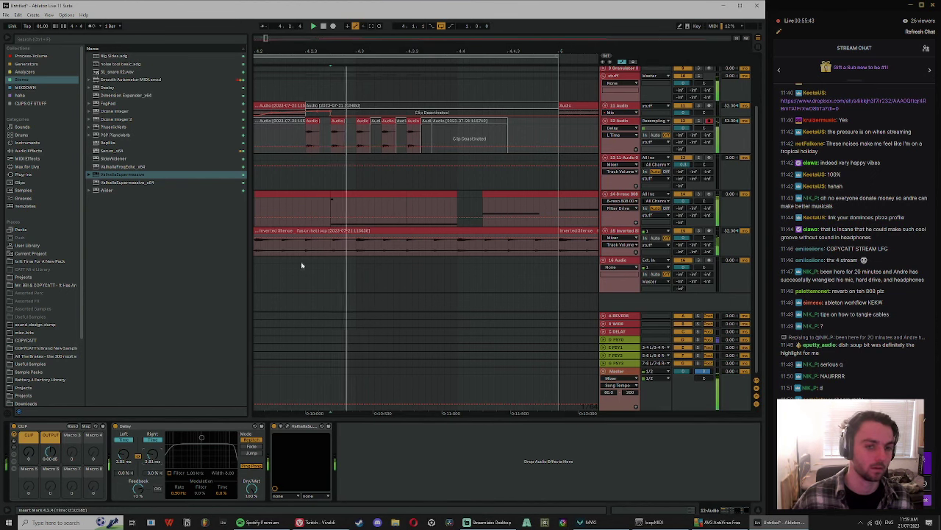
pyautogui.click(342, 121)
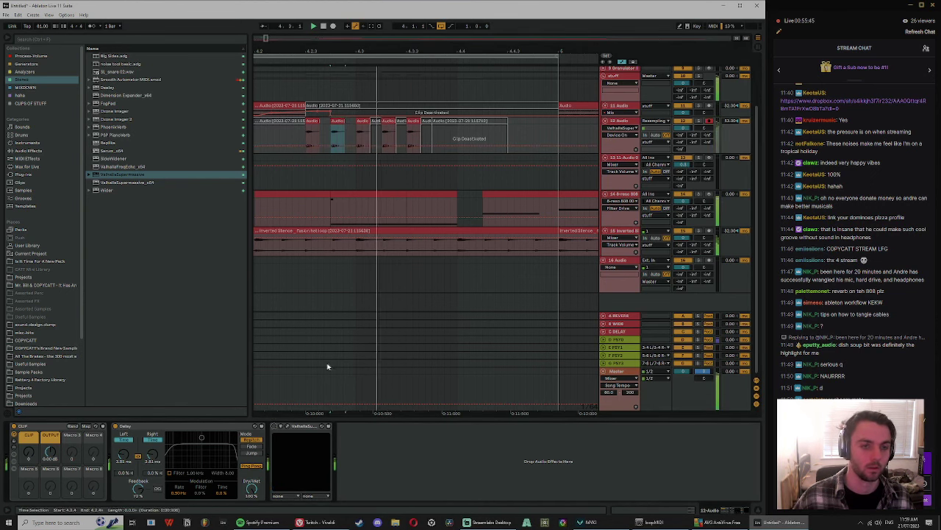
pyautogui.press('space')
# Step: Turn off Ping Pong on track 12's Delay and set both delay times to about 7.74 ms
pyautogui.click(252, 465)
pyautogui.press('space')
pyautogui.press('space')
pyautogui.press('space')
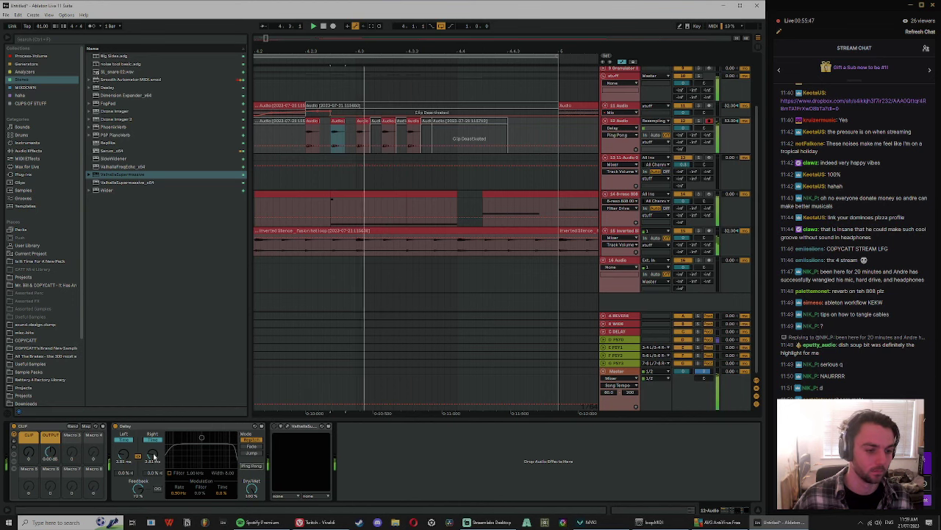
pyautogui.press('space')
pyautogui.click(154, 455)
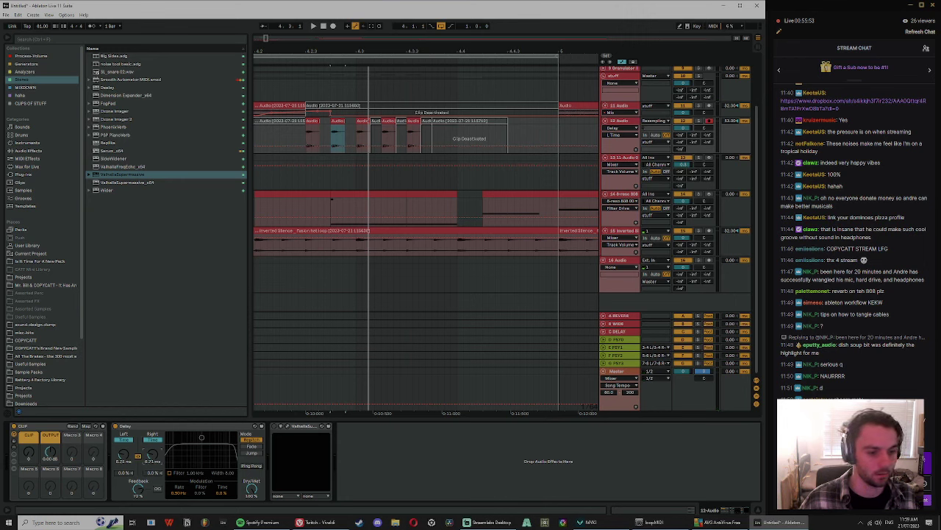
pyautogui.press('space')
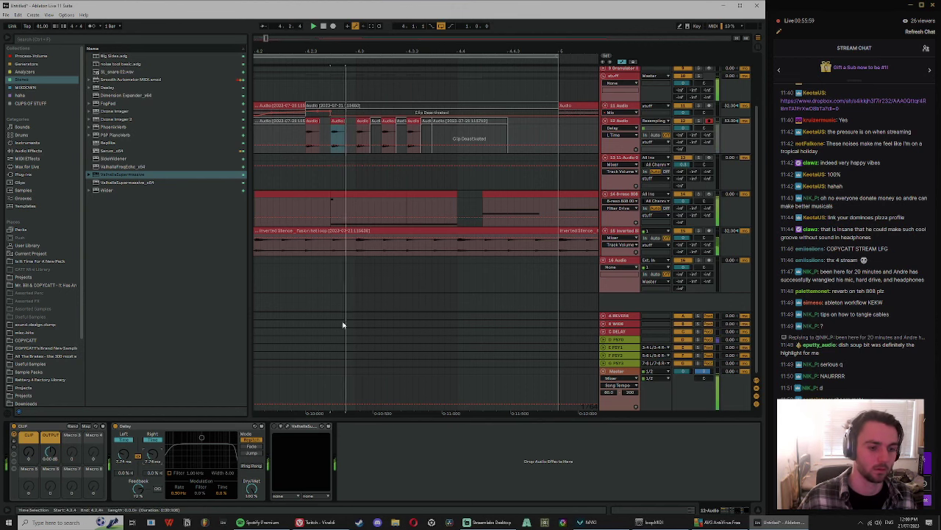
# Step: Deactivate the first short slice at beat 4.2.3 on track 12 and play the loop
pyautogui.click(287, 121)
pyautogui.moveTo(322, 49); pyautogui.dragTo(393, 95)
pyautogui.click(349, 139)
pyautogui.press('space')
pyautogui.press('space')
pyautogui.press('space')
pyautogui.click(361, 153)
pyautogui.press('space')
pyautogui.press('space')
pyautogui.press('space')
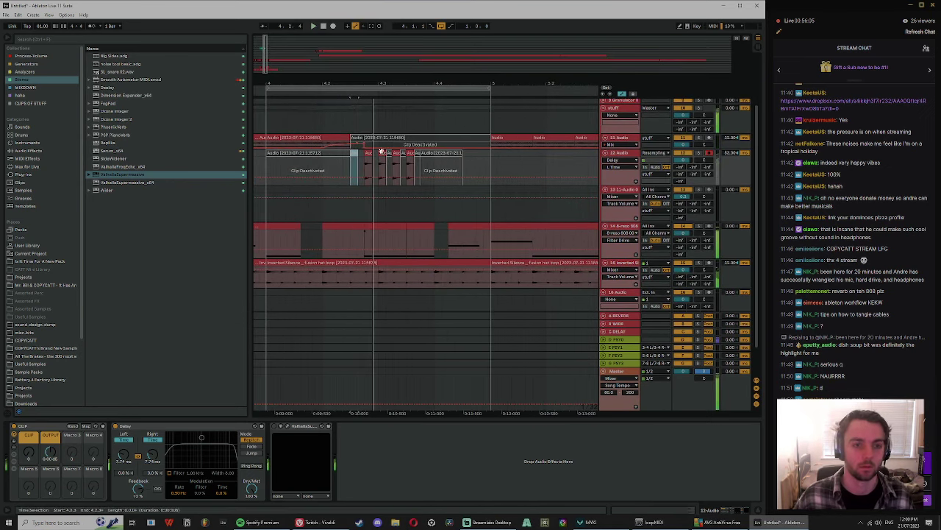
# Step: Try deactivating track 12's slice at beat 4.3 during playback and reactivate it
pyautogui.press('space')
pyautogui.click(382, 153)
pyautogui.press('space')
pyautogui.click(362, 160)
pyautogui.press('space')
pyautogui.press('space')
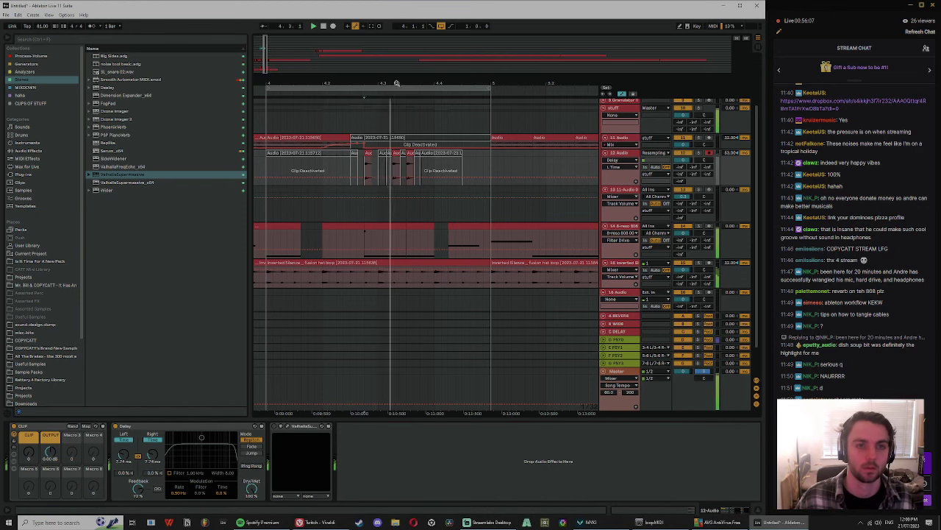
pyautogui.moveTo(395, 82)
pyautogui.mouseDown()
pyautogui.moveTo(396, 94)
pyautogui.moveTo(388, 69)
pyautogui.mouseUp()
pyautogui.click(366, 155)
pyautogui.press('0')
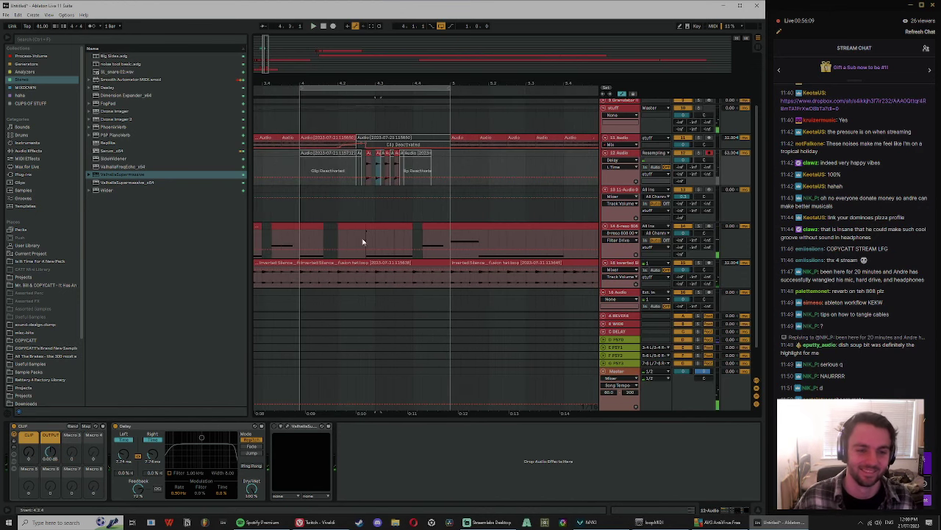
# Step: Select the 808 section from beat 4.2.4 to 4.3.3 on track 14 and search all browser results for "sub"
pyautogui.click(357, 208)
pyautogui.press('space')
pyautogui.click(360, 222)
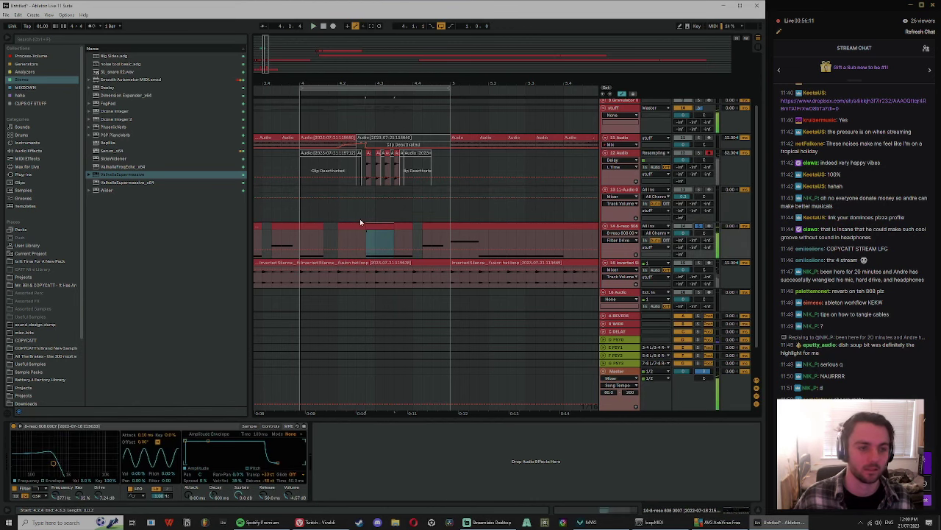
pyautogui.hotkey('ctrl', 'f')
pyautogui.write('sub')
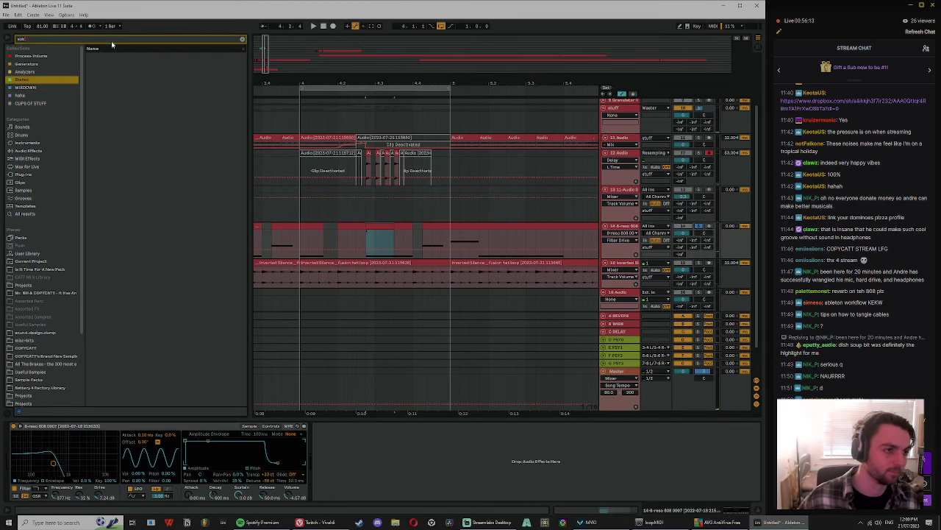
pyautogui.click(27, 214)
# Step: Browse all browser results for "sub" and preview a few samples in different parts of the list
pyautogui.click(140, 143)
pyautogui.click(137, 65)
pyautogui.click(137, 57)
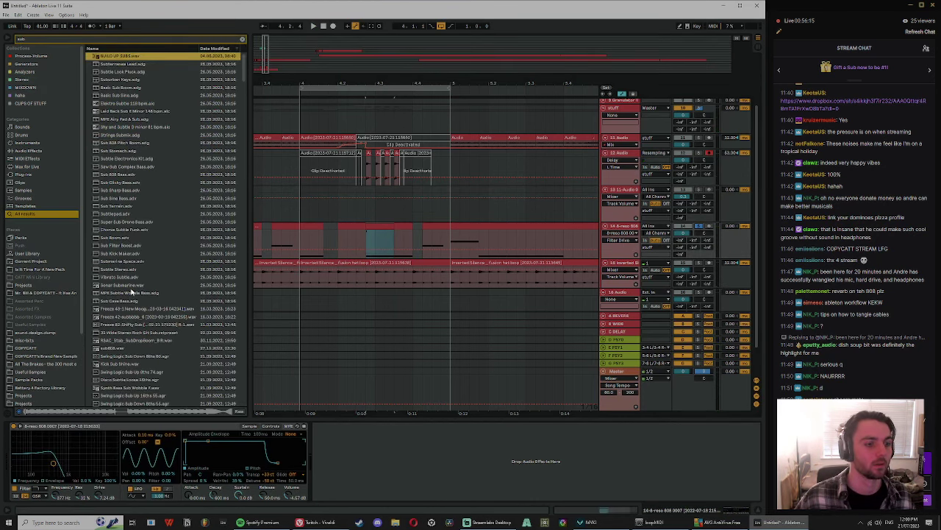
pyautogui.scroll(-5, 130, 292)
pyautogui.click(131, 346)
pyautogui.scroll(-3, 131, 346)
pyautogui.click(118, 248)
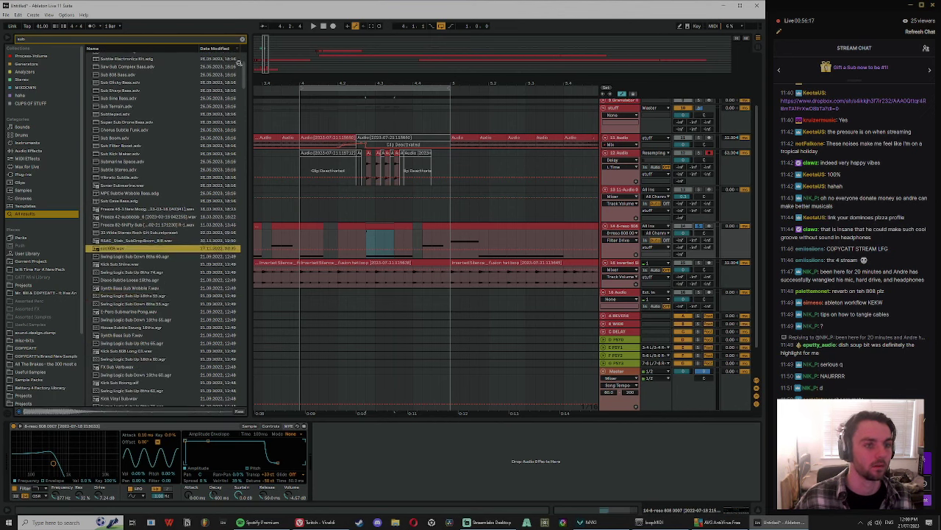
pyautogui.moveTo(244, 74); pyautogui.dragTo(250, 185)
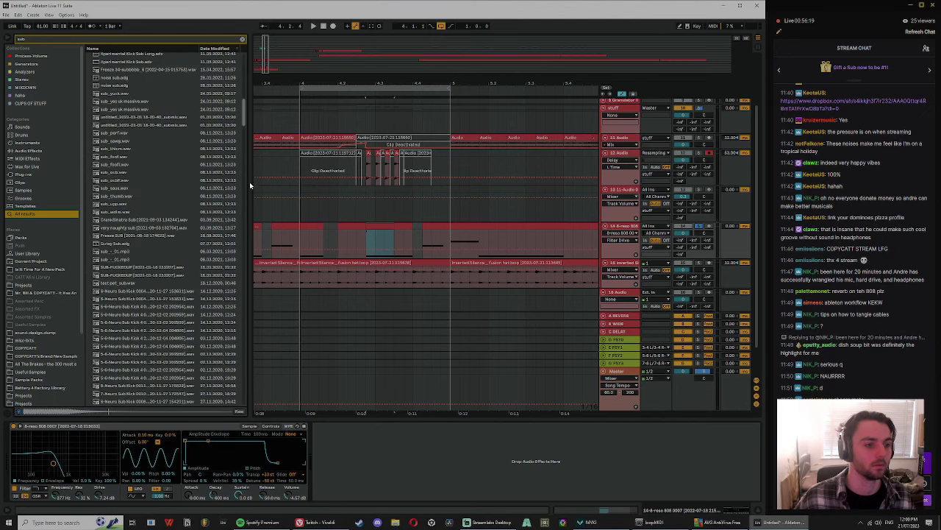
pyautogui.click(172, 290)
pyautogui.click(125, 131)
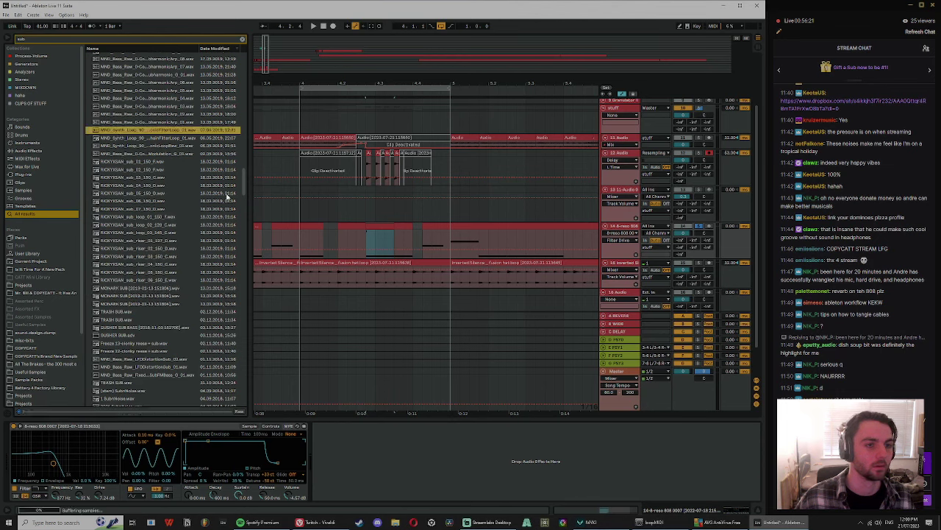
pyautogui.moveTo(244, 185); pyautogui.dragTo(244, 149)
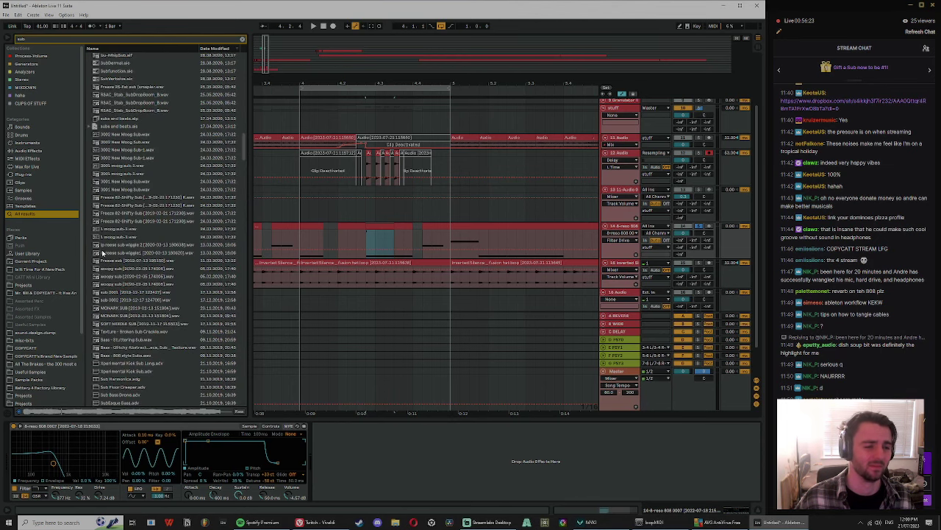
# Step: Preview the moog sub, reese sub wiggle, sub 0002, MONARK SUB and Freeze 82-Shifty Sub samples
pyautogui.click(114, 238)
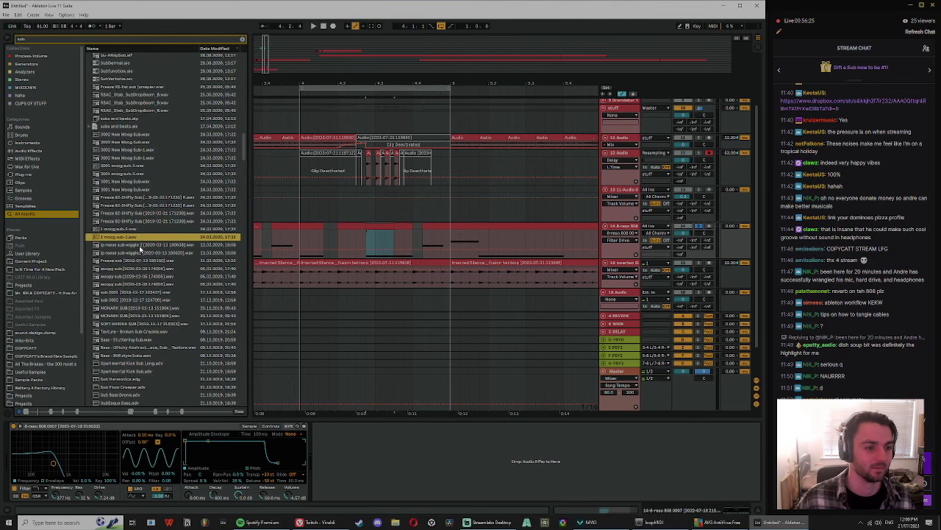
pyautogui.click(141, 249)
pyautogui.click(144, 260)
pyautogui.click(150, 270)
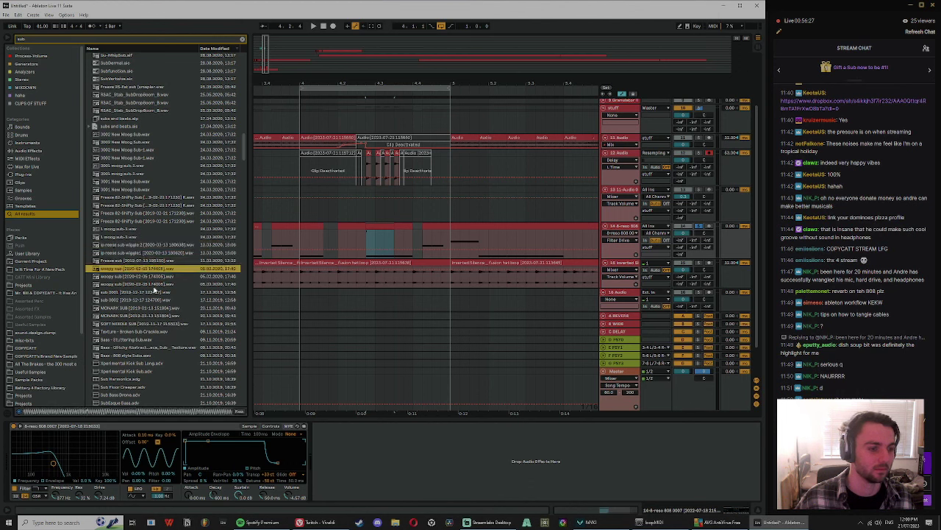
pyautogui.click(150, 300)
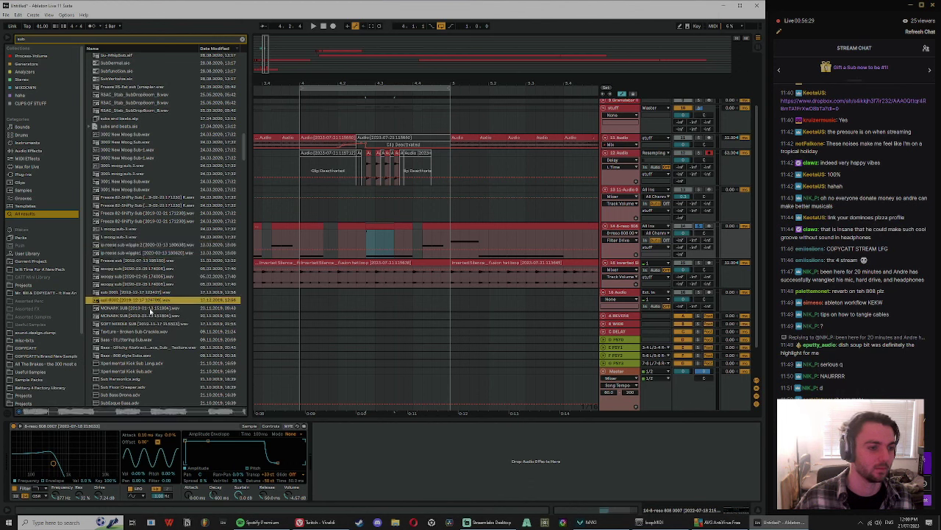
pyautogui.click(146, 308)
pyautogui.press('Down')
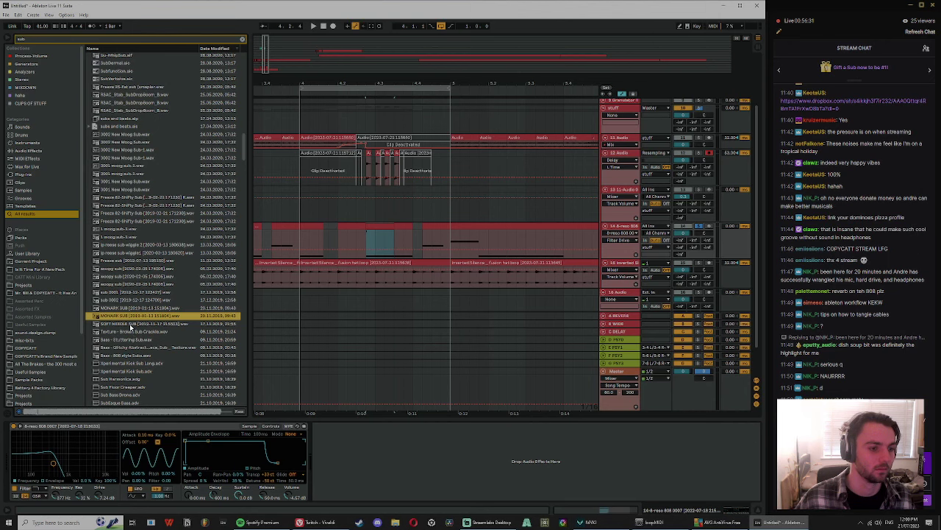
pyautogui.click(139, 197)
pyautogui.scroll(-4, 136, 292)
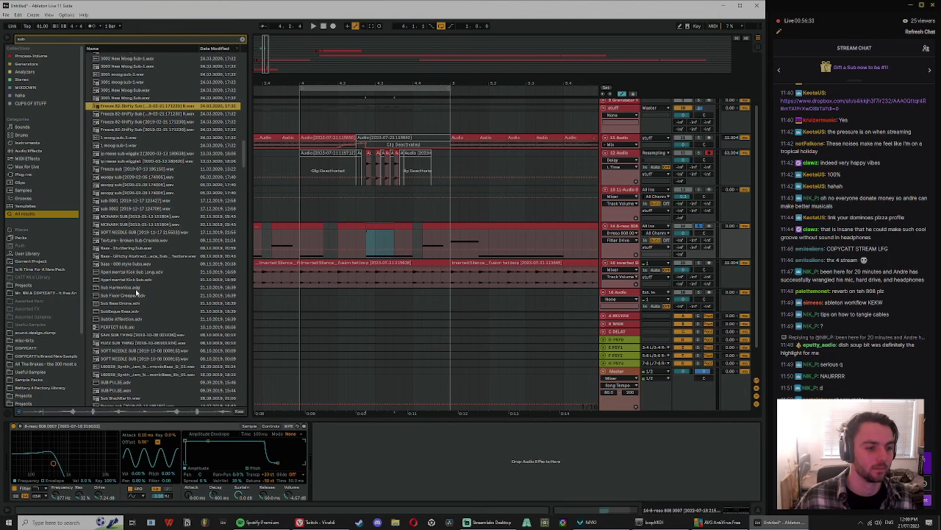
# Step: Compare the SOFT NEEDLE SUB samples and load the one ending in 000915 into Simpler on a new MIDI track below the 808
pyautogui.click(135, 353)
pyautogui.scroll(-2, 136, 353)
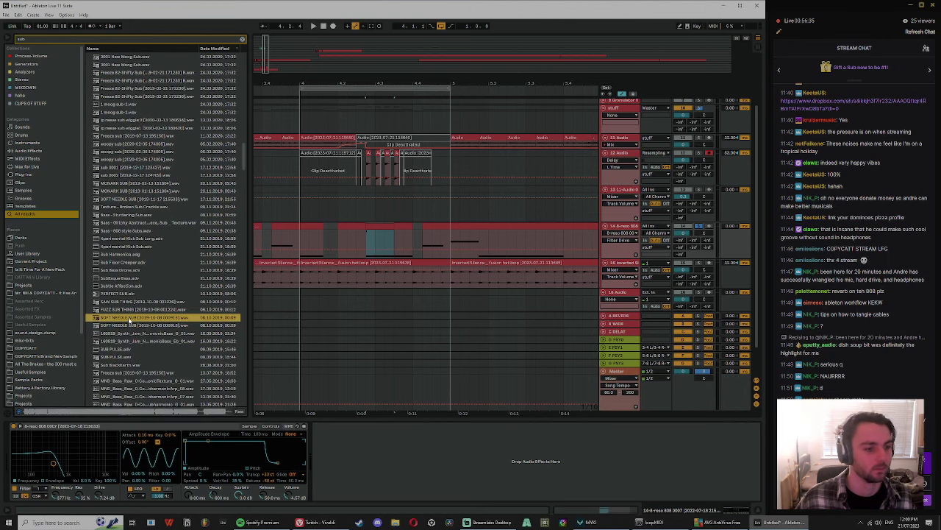
pyautogui.click(134, 326)
pyautogui.click(131, 317)
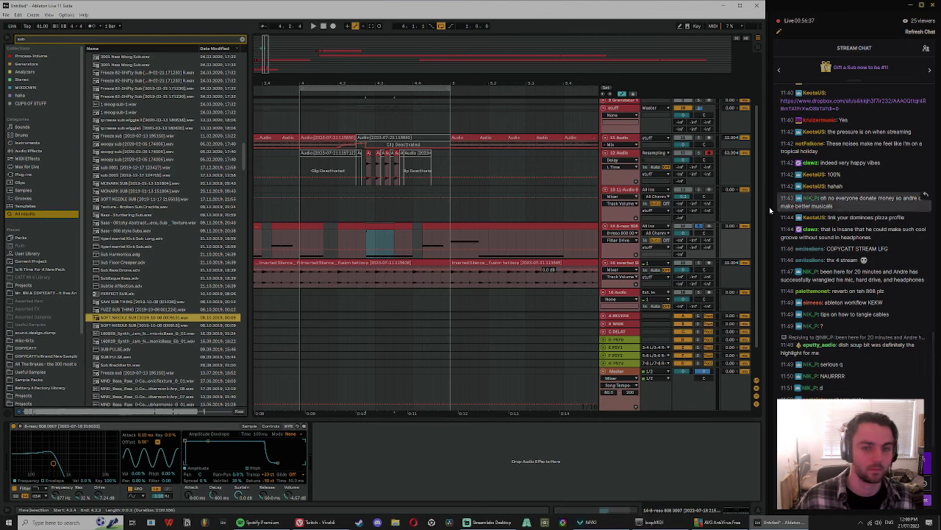
pyautogui.click(627, 227)
pyautogui.hotkey('ctrl', 'shift', 't')
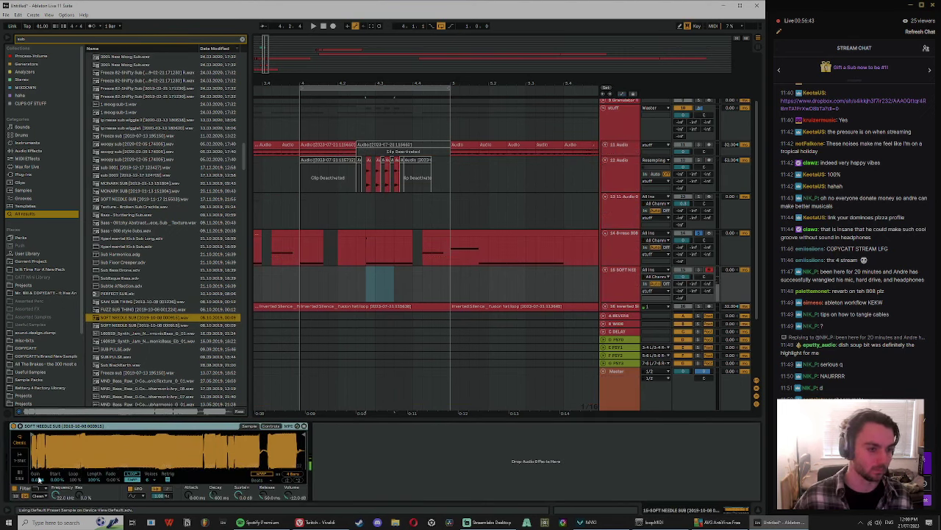
# Step: Move the soloed SOFT NEEDLE SUB sample's start to its later section and set Simpler's pitch envelope amount to +11 st
pyautogui.moveTo(32, 435); pyautogui.dragTo(57, 435)
pyautogui.click(699, 270)
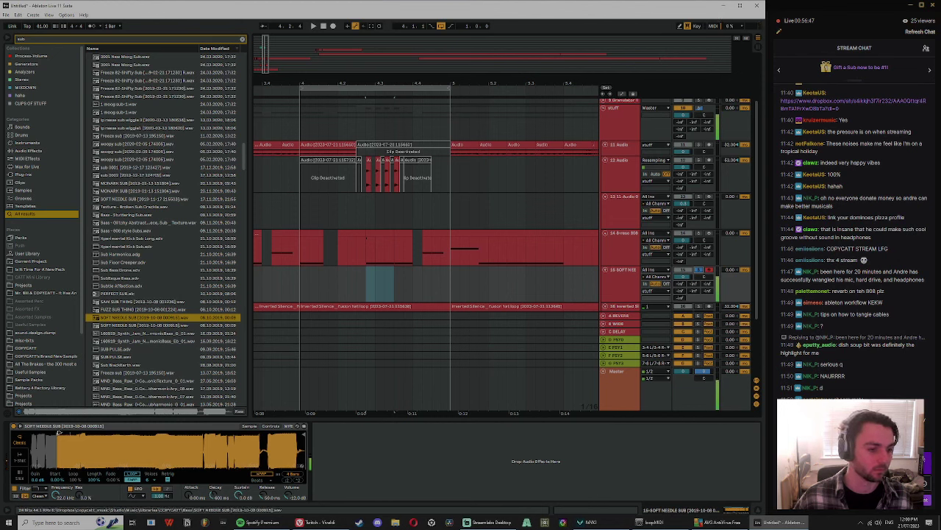
pyautogui.moveTo(62, 431); pyautogui.dragTo(195, 443)
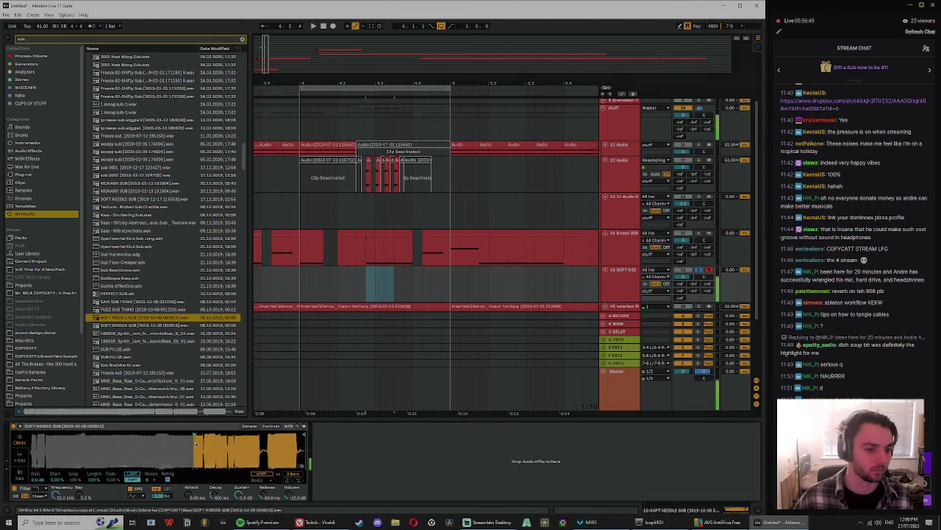
pyautogui.scroll(5, 197, 446)
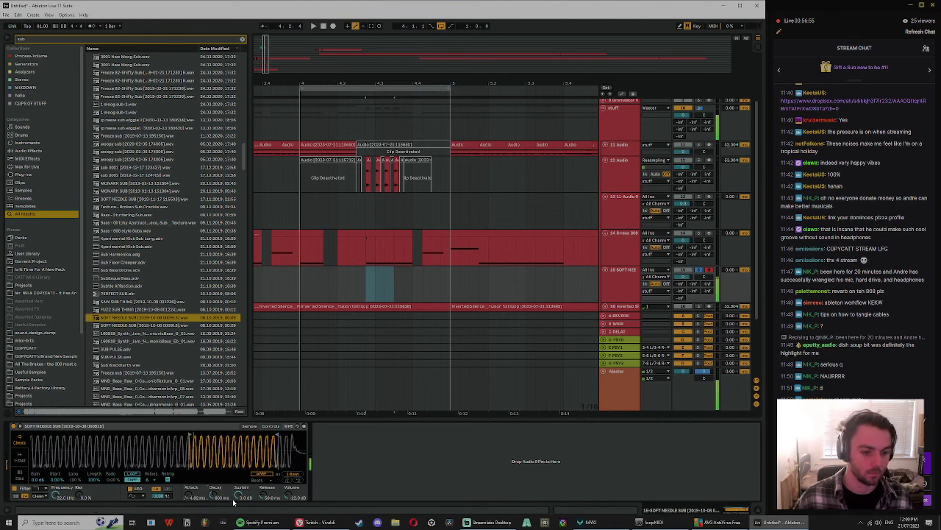
pyautogui.click(271, 426)
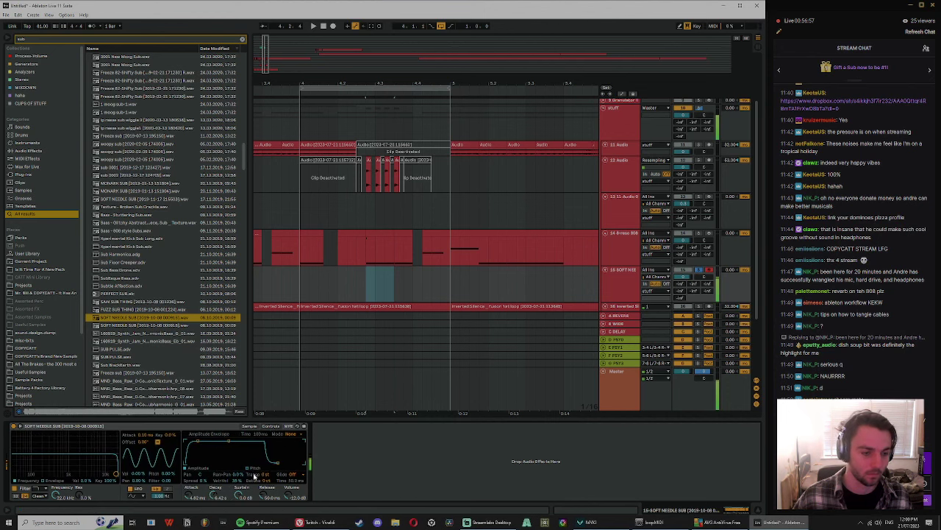
pyautogui.click(252, 469)
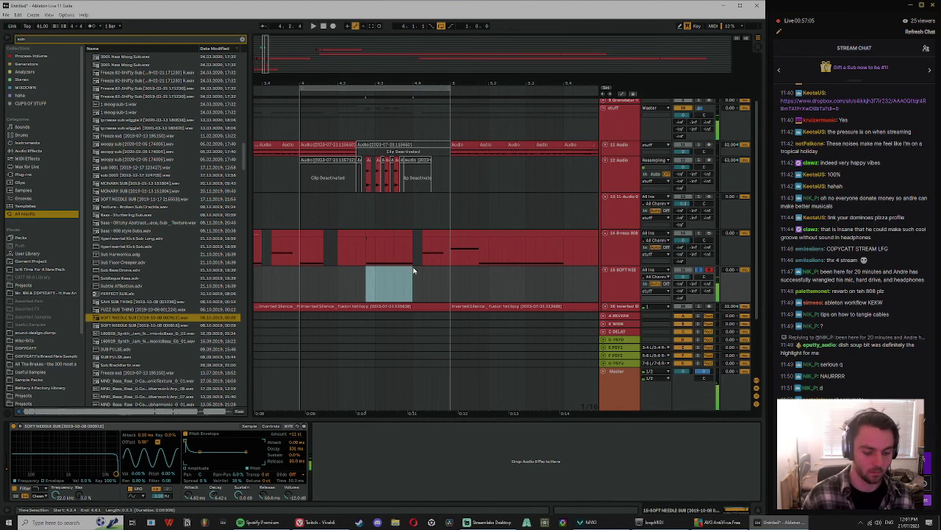
# Step: Create a MIDI clip from beat 4.2.4 to 4.4.1 on track 15 and add a C3 note at its start
pyautogui.hotkey('ctrl', 'shift', 'm')
pyautogui.doubleClick(203, 476)
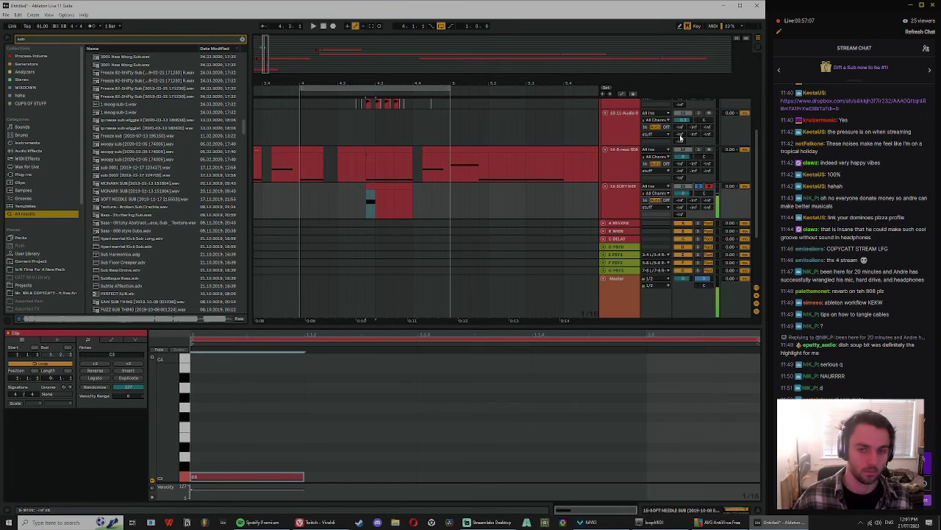
# Step: Adjust the sample loop in track 15's Simpler, setting Loop to 41.4%
pyautogui.doubleClick(625, 205)
pyautogui.click(249, 427)
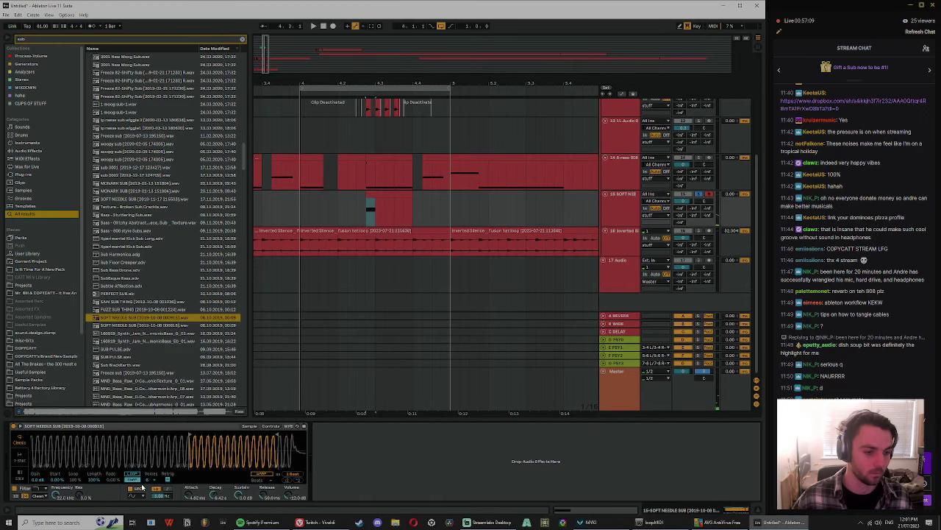
pyautogui.moveTo(96, 479); pyautogui.dragTo(71, 456)
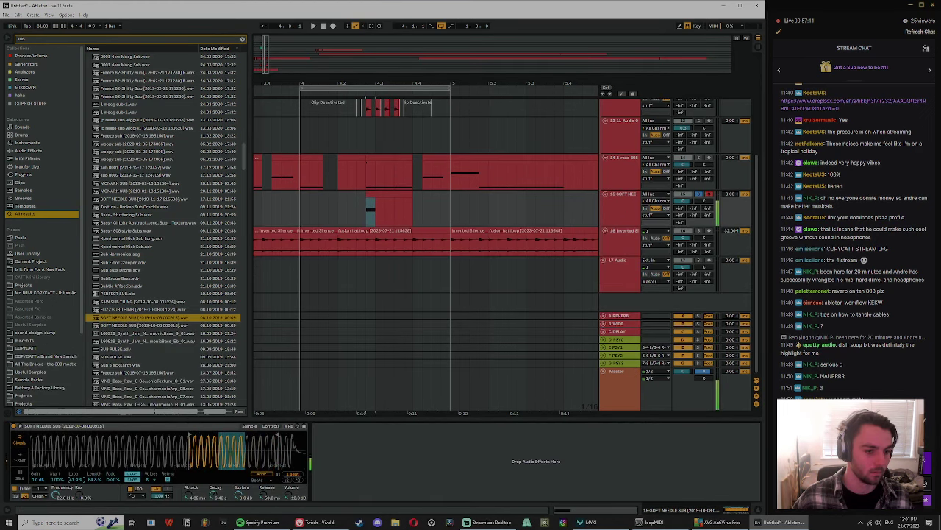
# Step: Lengthen track 15's C3 note to fill the clip and play the sub part
pyautogui.doubleClick(375, 206)
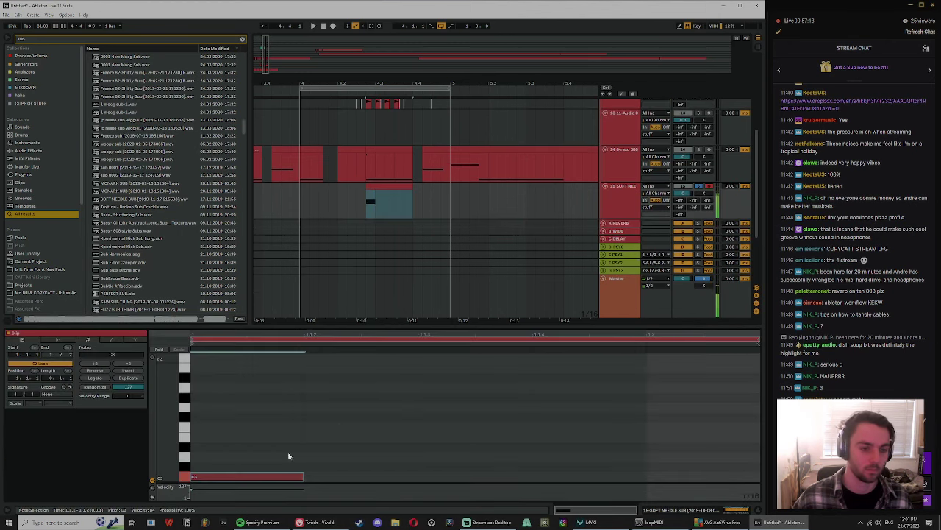
pyautogui.moveTo(301, 476); pyautogui.dragTo(531, 475)
pyautogui.click(367, 196)
pyautogui.press('space')
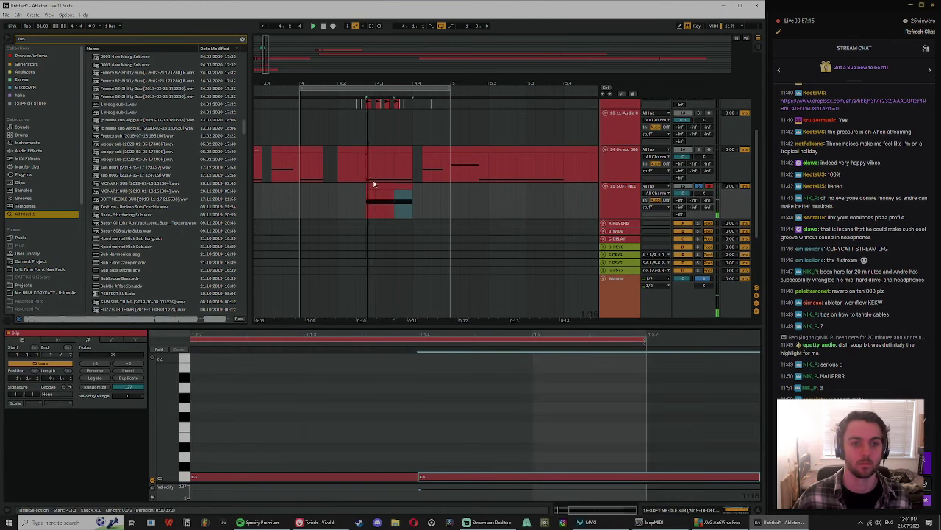
# Step: Deactivate the 808 sections from beat 4.2.4 to 4.4.1 on track 14, unsolo track 15 and play the passage
pyautogui.press('0')
pyautogui.click(401, 147)
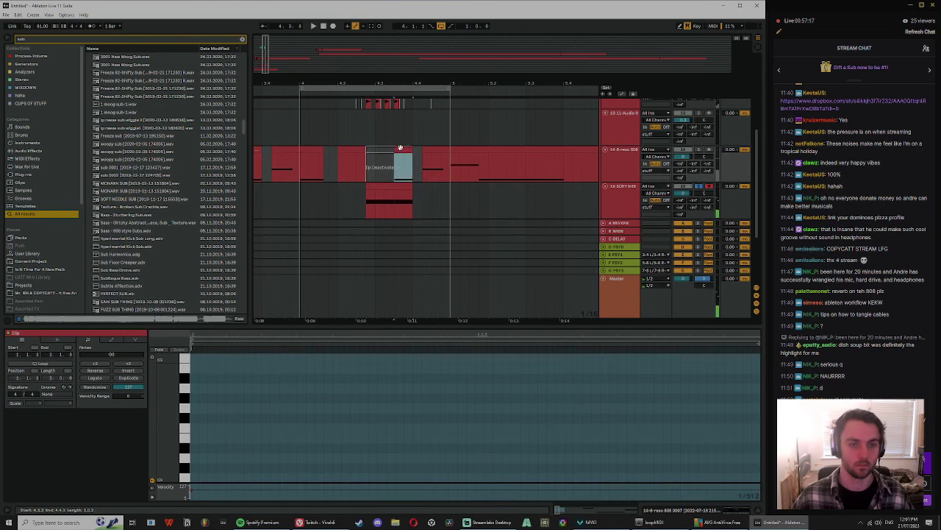
pyautogui.press('0')
pyautogui.click(339, 168)
pyautogui.press('space')
pyautogui.click(699, 186)
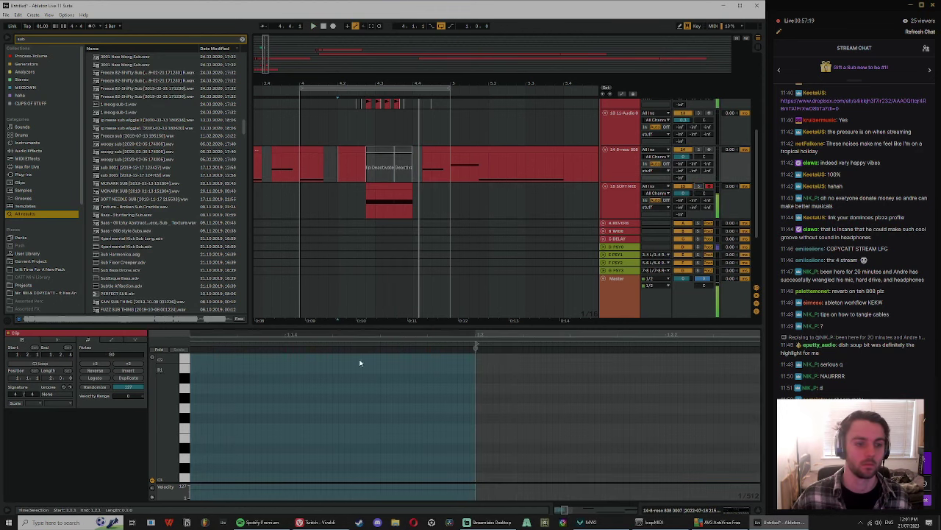
pyautogui.doubleClick(624, 200)
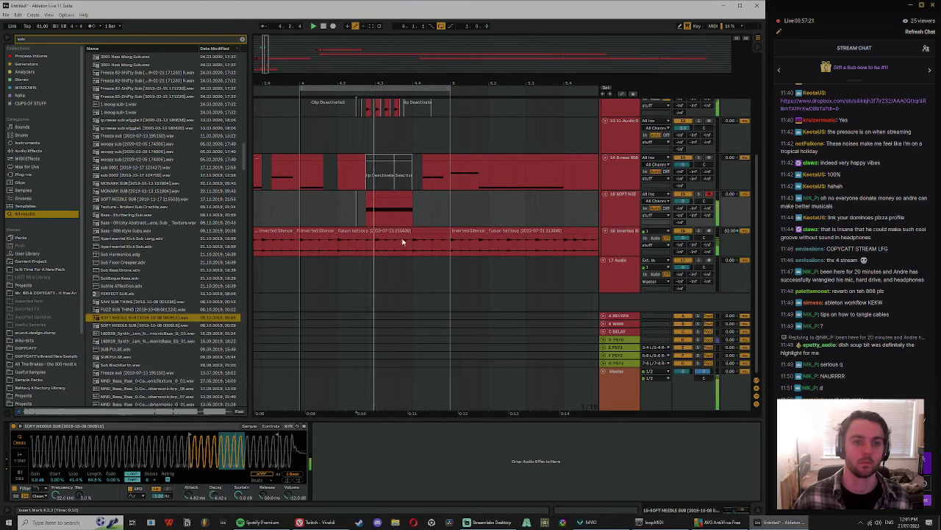
pyautogui.scroll(2, 385, 187)
pyautogui.press('space')
# Step: Solo track 11 and play its audio from beat 4.2.3
pyautogui.click(370, 125)
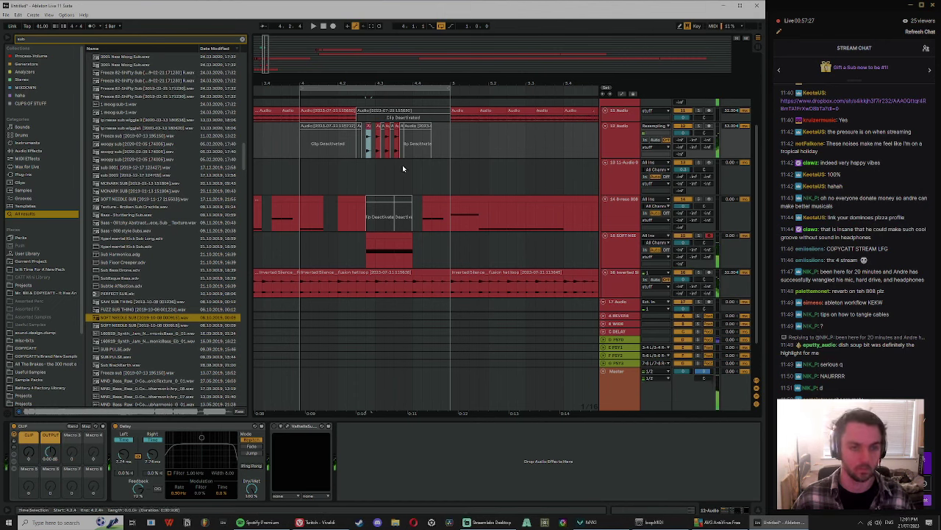
pyautogui.scroll(1, 404, 169)
pyautogui.moveTo(410, 76); pyautogui.dragTo(475, 132)
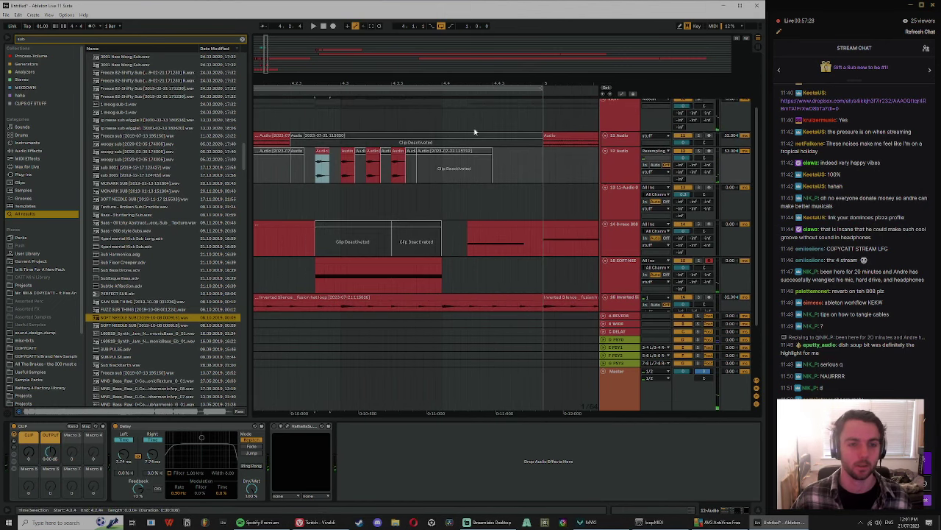
pyautogui.click(294, 135)
pyautogui.press('space')
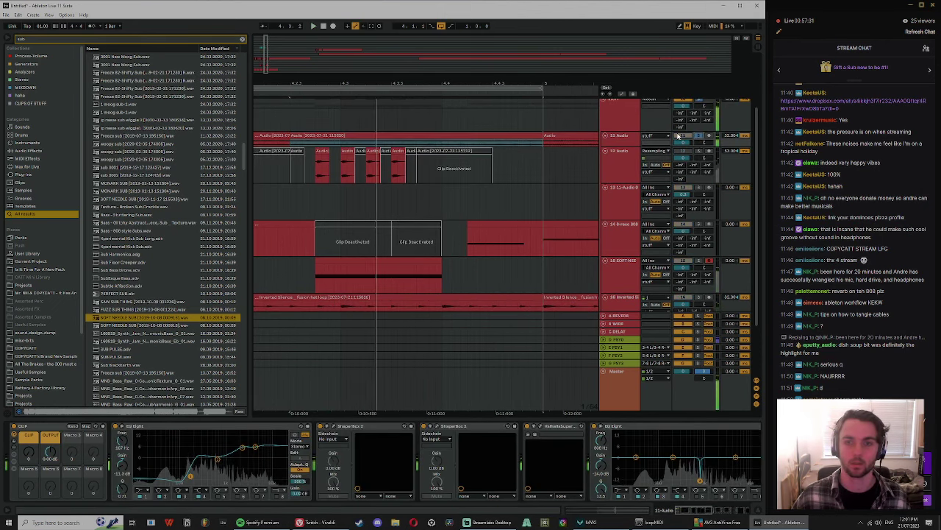
# Step: Try turning off Warp for track 11's clip at beat 4.2.3 and moving its start to about 2.55 seconds
pyautogui.click(341, 136)
pyautogui.doubleClick(349, 136)
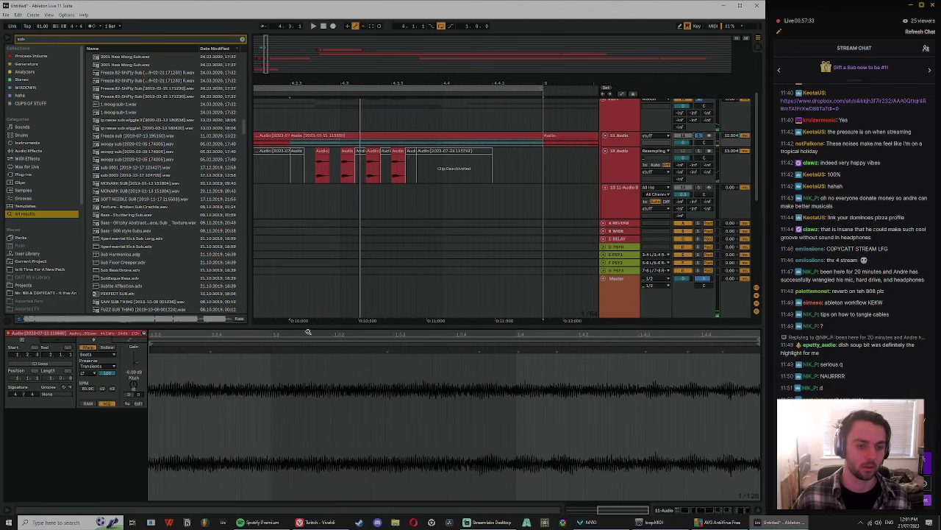
pyautogui.click(89, 348)
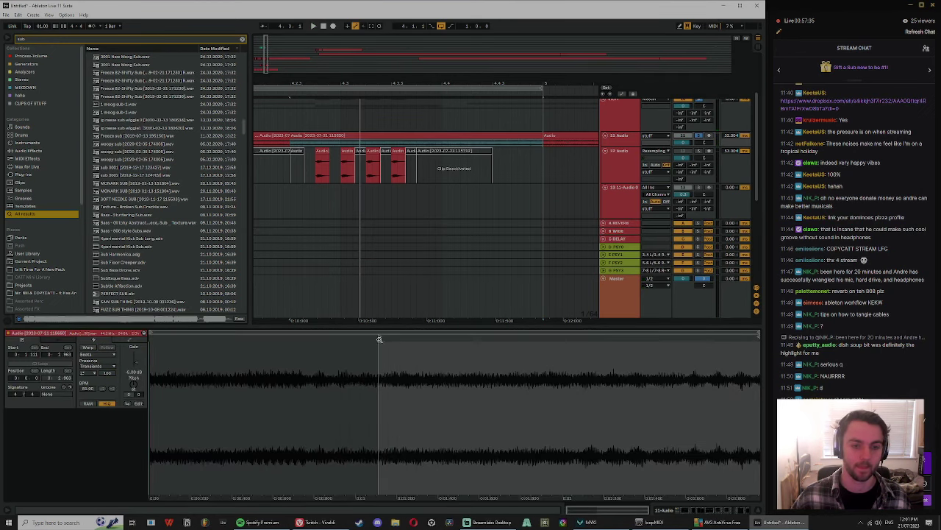
pyautogui.moveTo(379, 339); pyautogui.dragTo(678, 344)
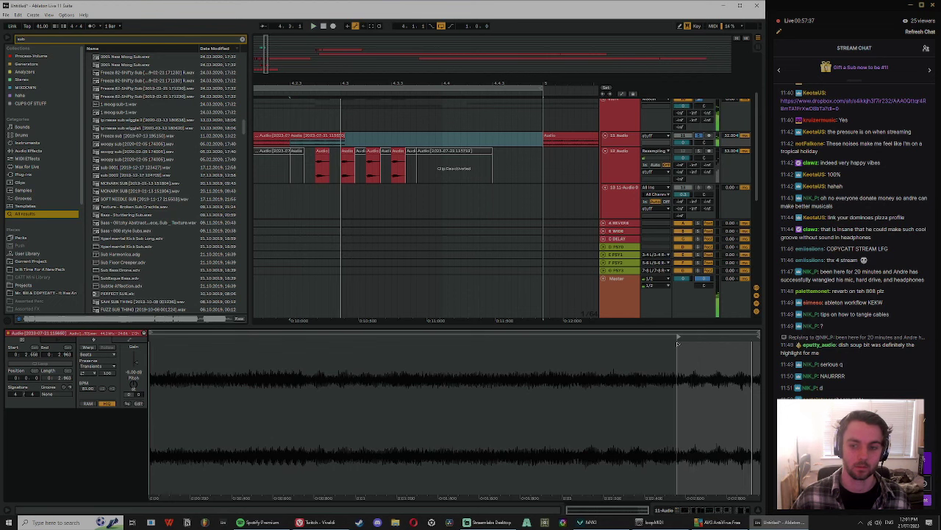
# Step: Copy the slice starting at bar 5 on track 11 over the clip at beat 4.2.3 and play it
pyautogui.moveTo(435, 83); pyautogui.dragTo(436, 39)
pyautogui.click(462, 136)
pyautogui.press('space')
pyautogui.moveTo(462, 135)
pyautogui.mouseDown()
pyautogui.moveTo(411, 142)
pyautogui.moveTo(459, 144)
pyautogui.mouseUp()
pyautogui.press('space')
pyautogui.press('space')
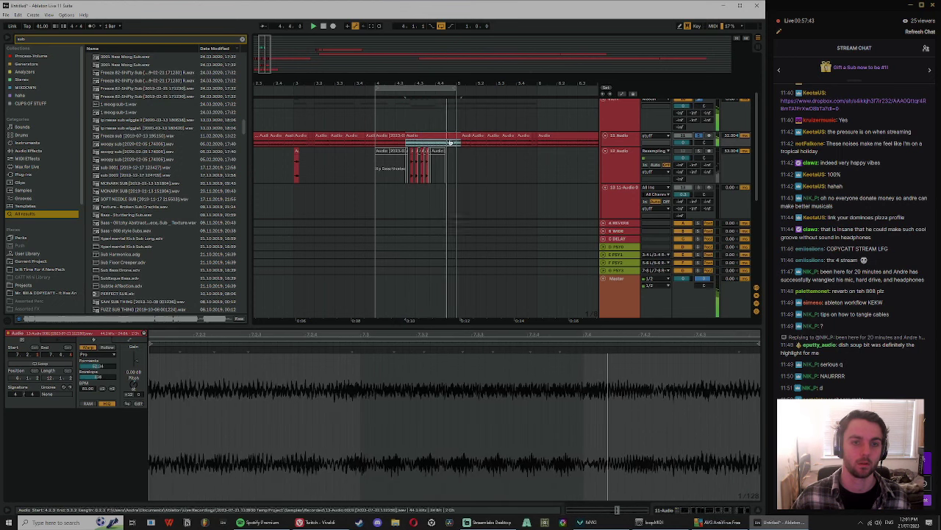
# Step: Undo the last two edits on track 11 and replay its replacement slice from beat 4.2.3
pyautogui.hotkey('ctrl', 'z')
pyautogui.hotkey('ctrl', 'z')
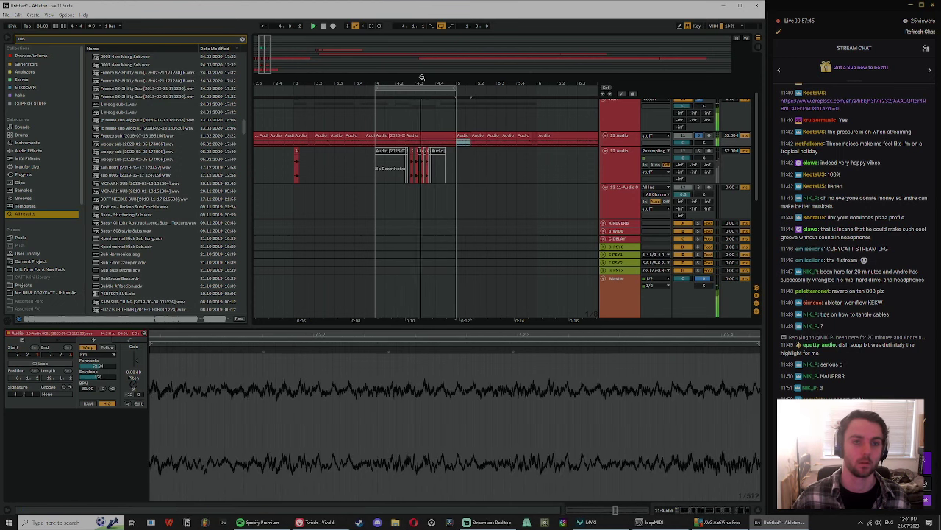
pyautogui.moveTo(421, 81); pyautogui.dragTo(422, 106)
pyautogui.click(407, 135)
pyautogui.press('space')
pyautogui.press('space')
pyautogui.moveTo(443, 148); pyautogui.dragTo(625, 217)
pyautogui.click(446, 176)
pyautogui.press('space')
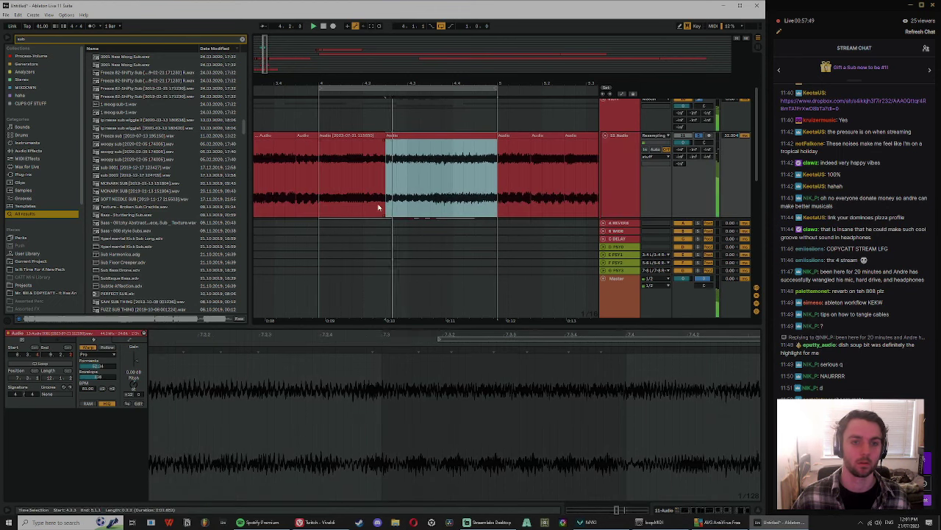
# Step: Slip the audio inside track 11's clip starting at beat 4.2.3 and audition the result
pyautogui.moveTo(465, 186); pyautogui.dragTo(346, 216)
pyautogui.press('space')
pyautogui.press('space')
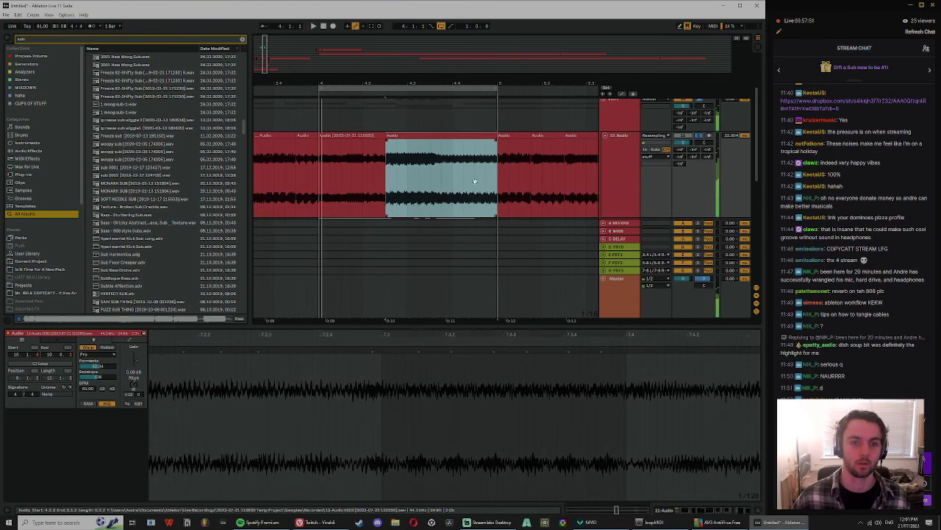
pyautogui.press('space')
pyautogui.press('space')
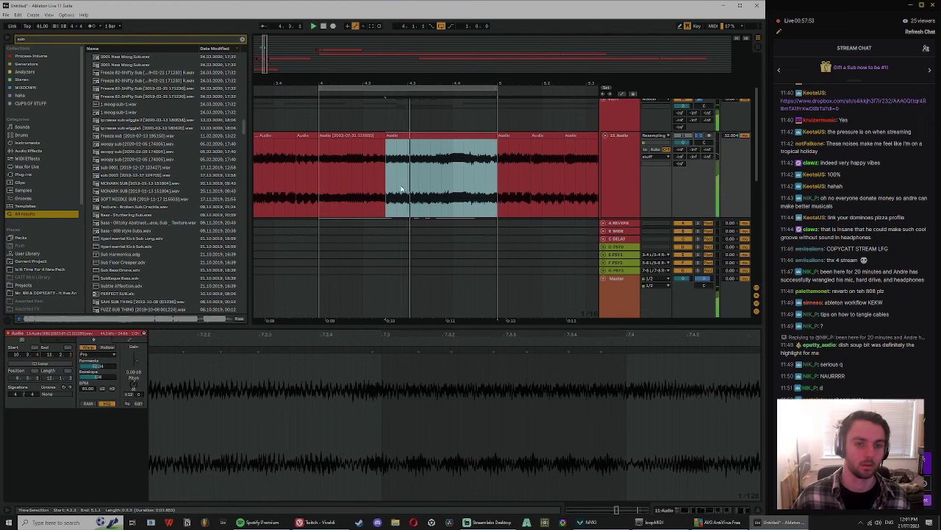
# Step: Split track 11's clip at beat 4.3.3 and duplicate the first piece directly after itself
pyautogui.click(420, 179)
pyautogui.click(431, 173)
pyautogui.hotkey('ctrl', 'e')
pyautogui.click(409, 135)
pyautogui.hotkey('ctrl', 'd')
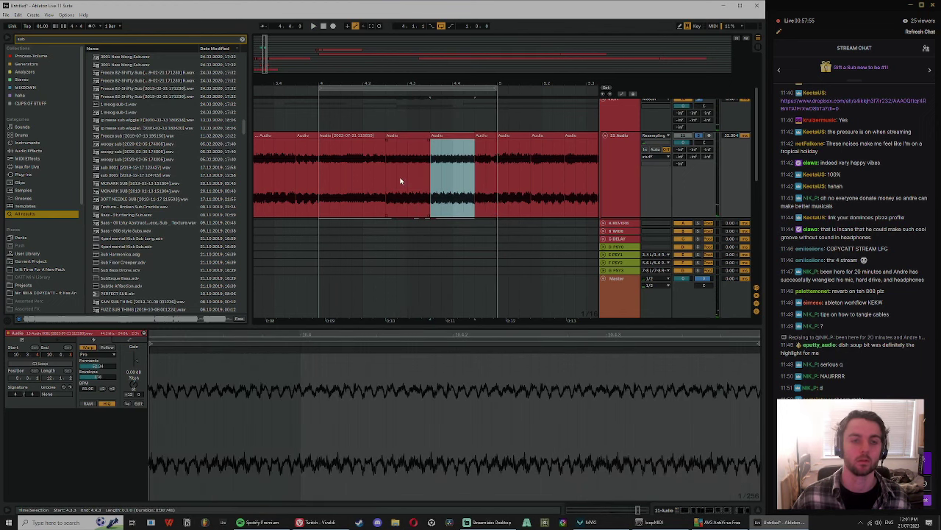
# Step: Duplicate track 11's two-beat section from beat 4.2 to 4.4 repeatedly up to bar 6 and play it
pyautogui.click(362, 173)
pyautogui.keyDown('shift'); pyautogui.click(442, 174); pyautogui.keyUp('shift')
pyautogui.hotkey('ctrl', 'd')
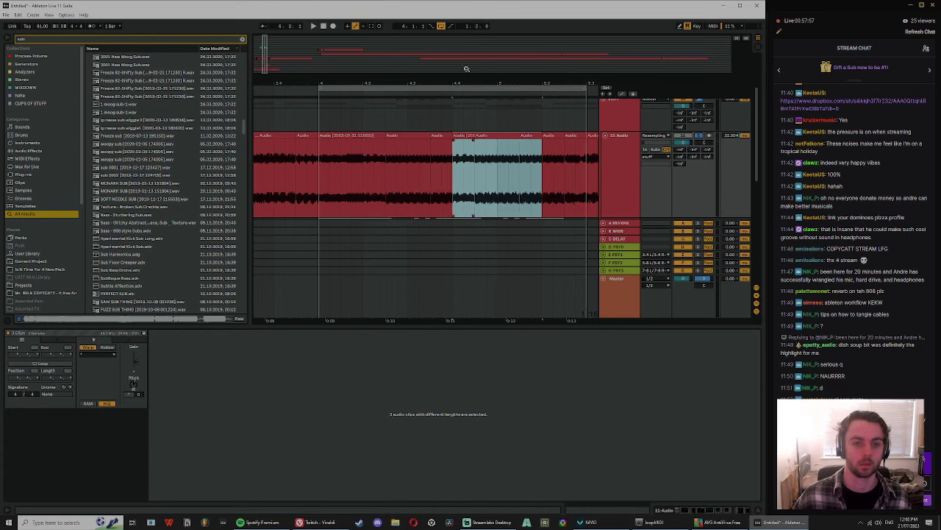
pyautogui.click(270, 177)
pyautogui.press('space')
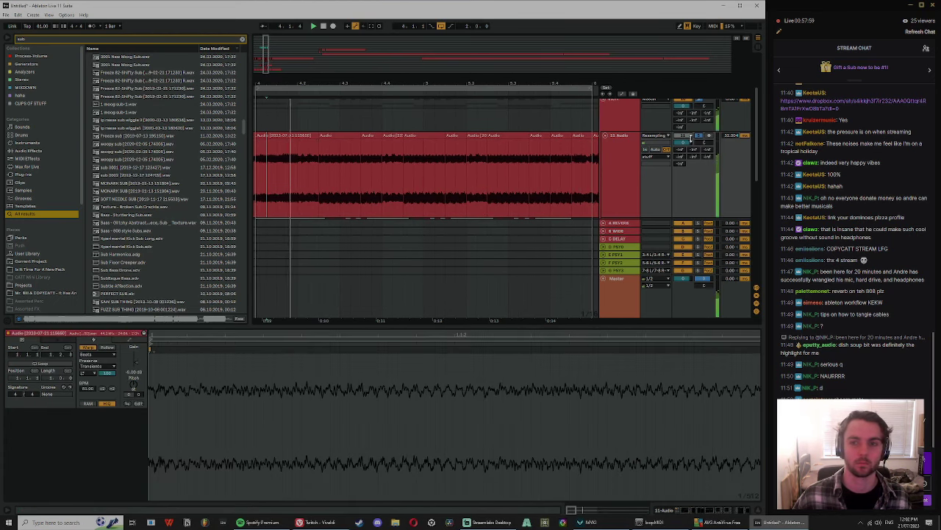
pyautogui.moveTo(401, 78); pyautogui.dragTo(396, 80)
pyautogui.press('XF86AudioLowerVolume')
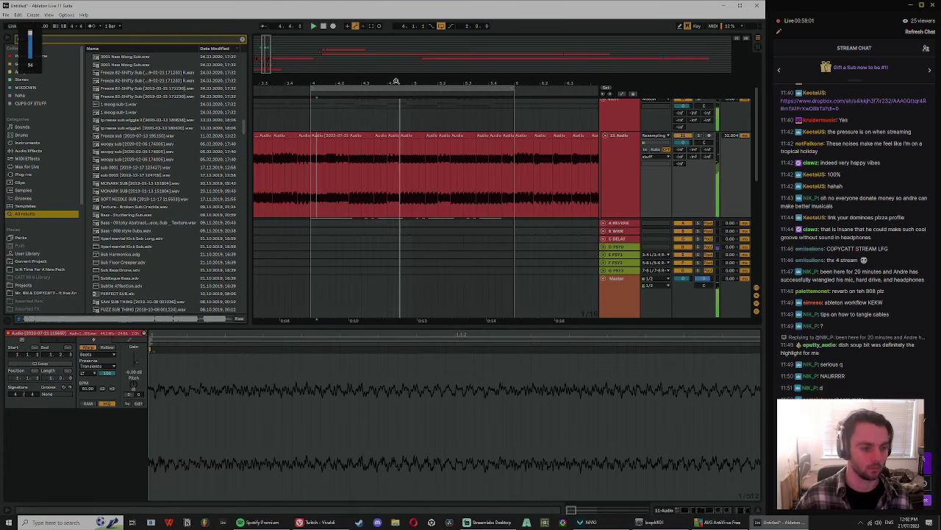
# Step: Play the loop from beat 4.2.3 and examine the chopped clips on track 12
pyautogui.click(491, 182)
pyautogui.moveTo(497, 83); pyautogui.dragTo(513, 72)
pyautogui.click(483, 160)
pyautogui.click(419, 119)
pyautogui.moveTo(428, 79); pyautogui.dragTo(431, 90)
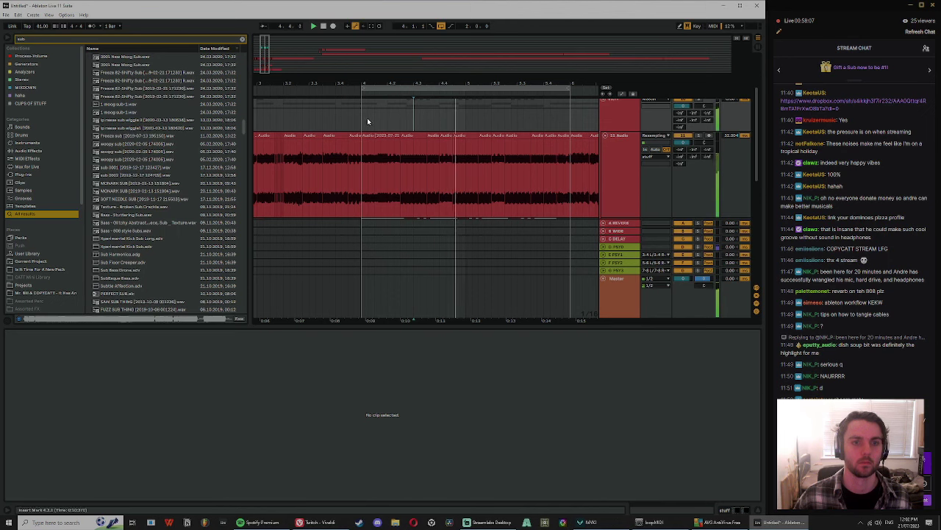
pyautogui.scroll(-2, 573, 157)
pyautogui.click(446, 184)
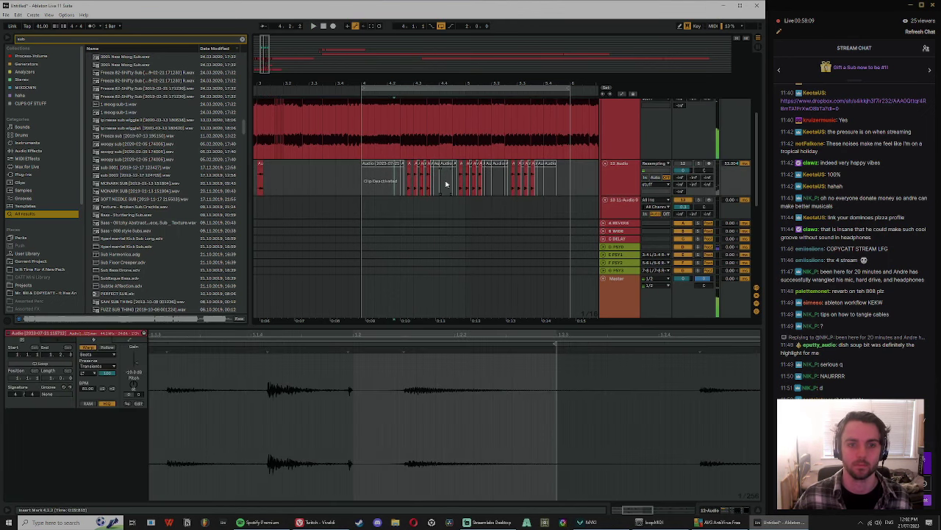
pyautogui.scroll(-1, 515, 165)
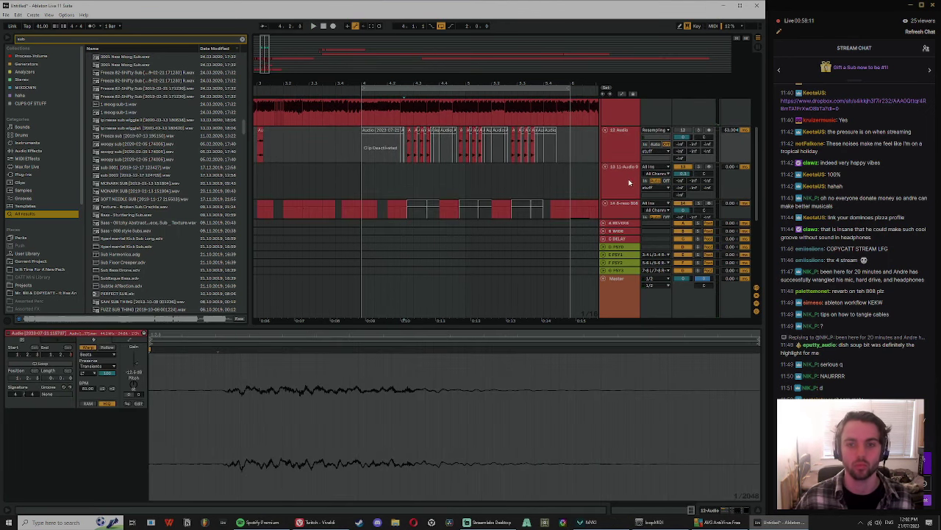
pyautogui.click(624, 153)
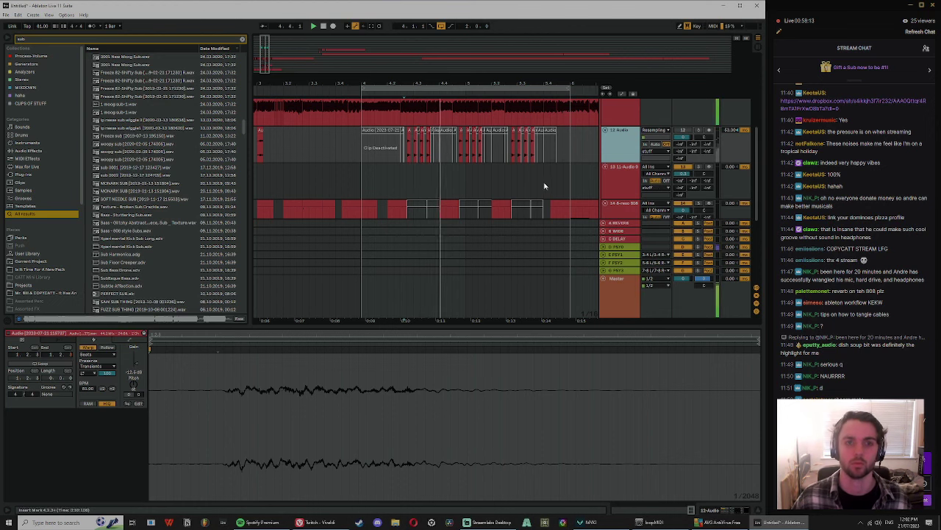
pyautogui.scroll(1, 467, 177)
pyautogui.moveTo(420, 83); pyautogui.dragTo(420, 103)
pyautogui.press('space')
pyautogui.click(395, 150)
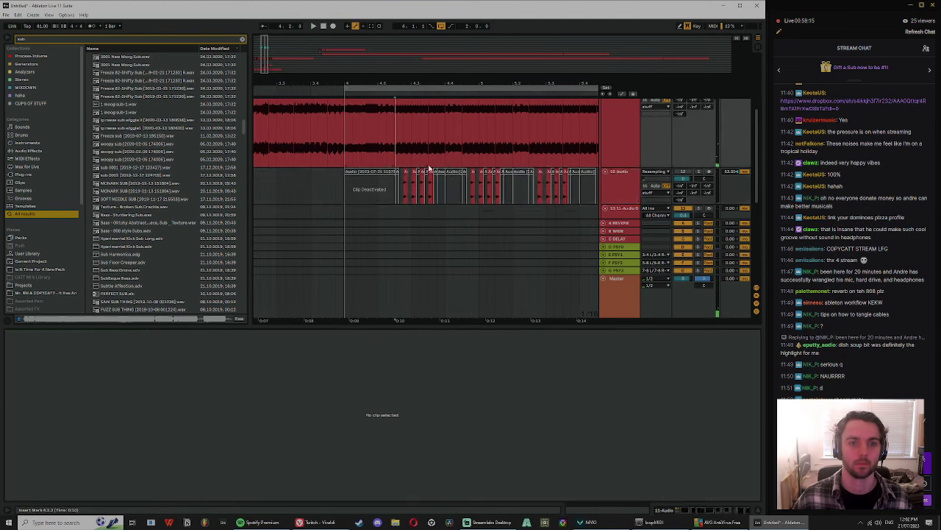
pyautogui.scroll(2, 429, 168)
pyautogui.press('space')
# Step: Find MRingModulator among the plug-ins and add it to the end of track 11's device chain
pyautogui.doubleClick(620, 158)
pyautogui.press('space')
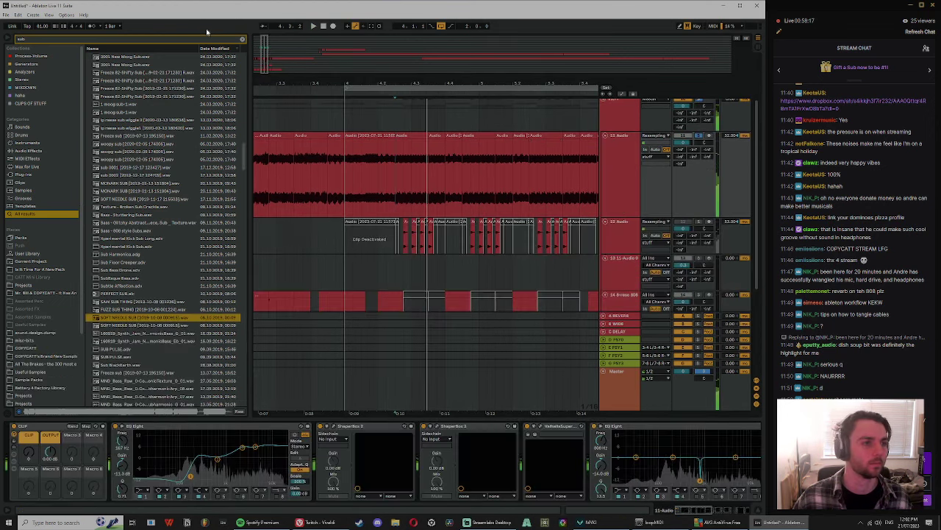
pyautogui.click(243, 39)
pyautogui.click(54, 56)
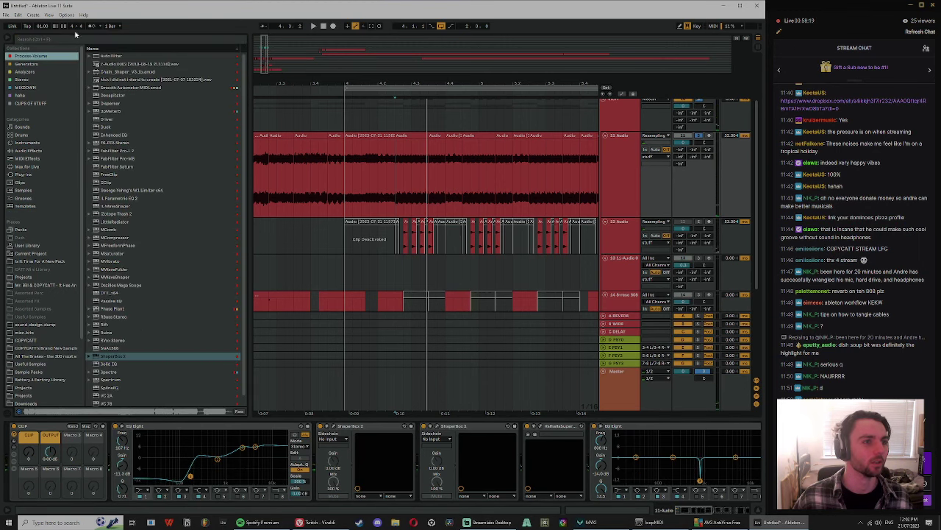
pyautogui.click(30, 175)
pyautogui.click(41, 40)
pyautogui.write('mri')
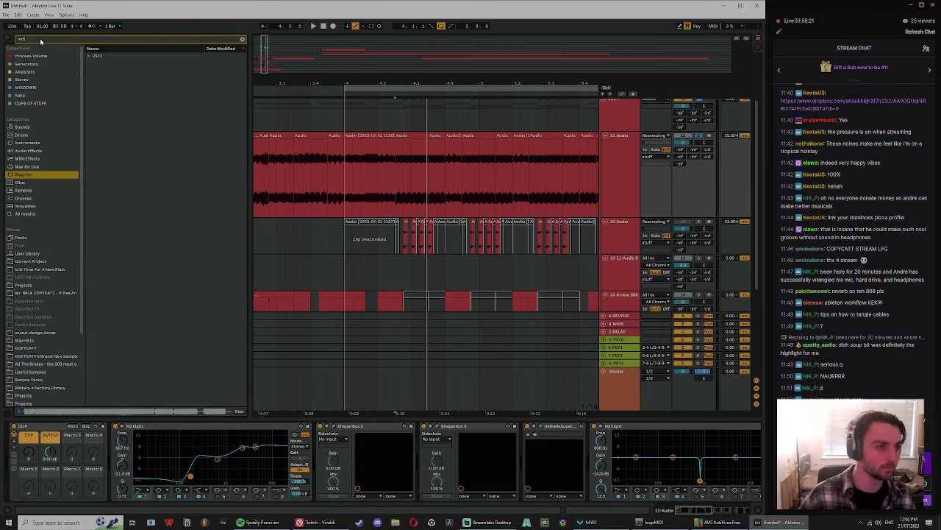
pyautogui.click(89, 56)
pyautogui.click(94, 64)
pyautogui.moveTo(118, 72); pyautogui.dragTo(640, 169)
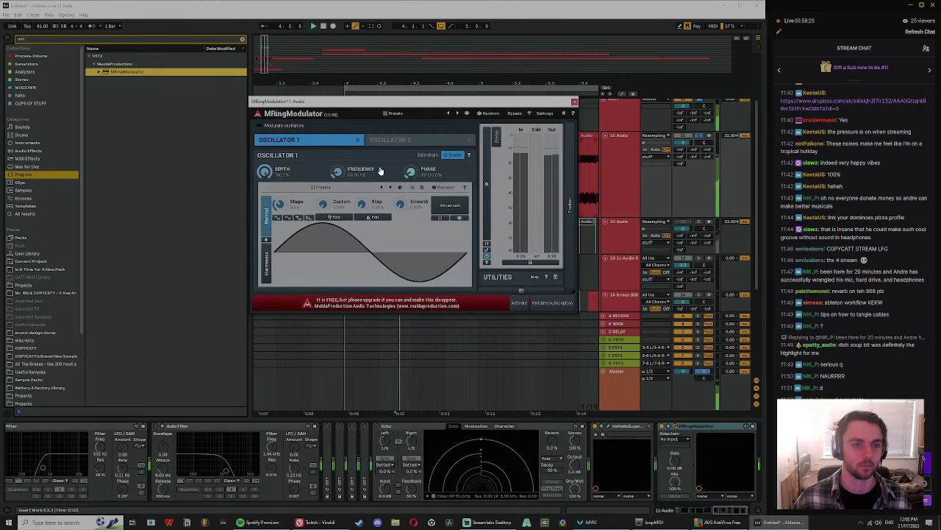
# Step: Sidechain MRingModulator from the SOFT NEEDLE SUB track, enabling Oscillator 1's sidechain and lowering its depth to about 73%
pyautogui.click(358, 142)
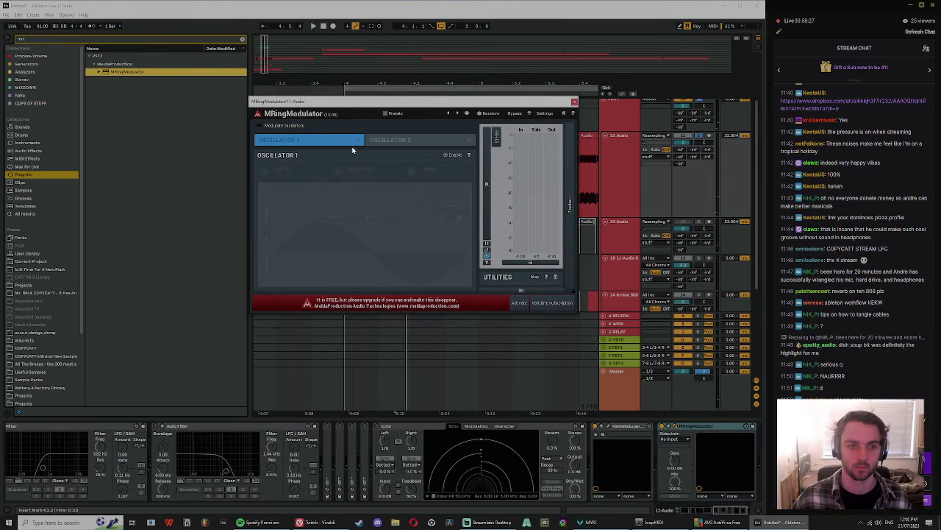
pyautogui.click(358, 141)
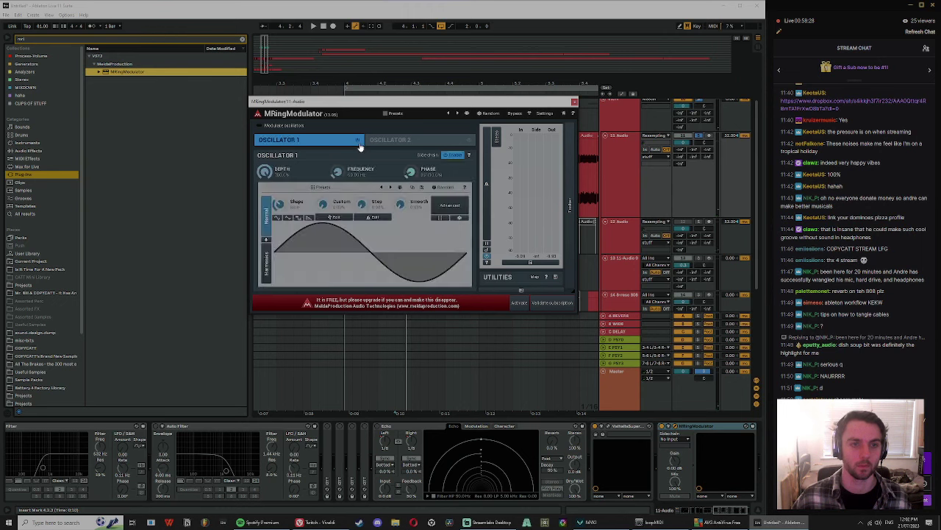
pyautogui.click(680, 439)
pyautogui.click(684, 366)
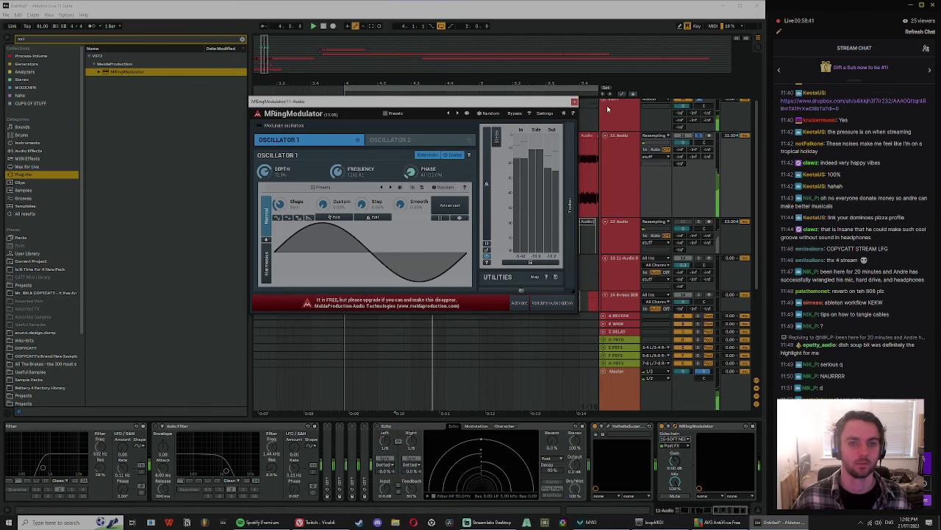
# Step: Close the MRingModulator window, unsolo track 11 and play the full mix from beat 4.2.3
pyautogui.click(574, 101)
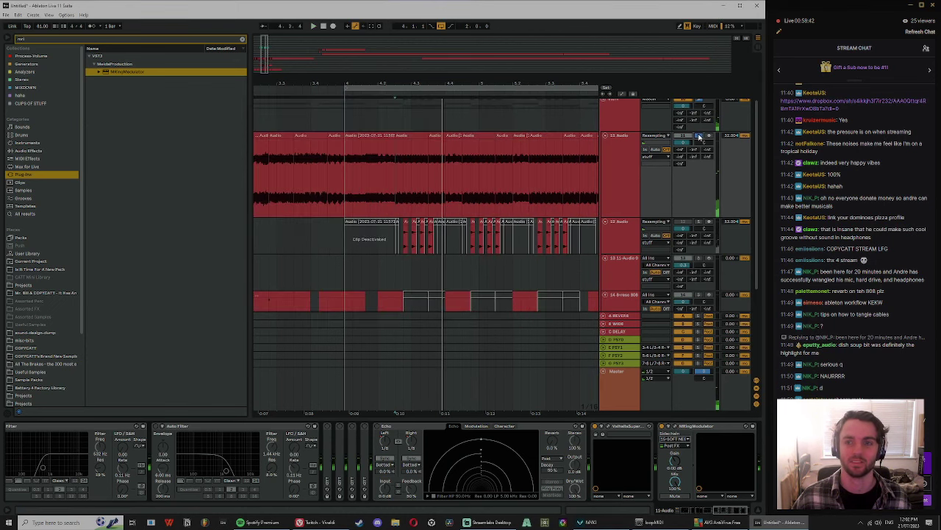
pyautogui.click(435, 136)
pyautogui.click(405, 121)
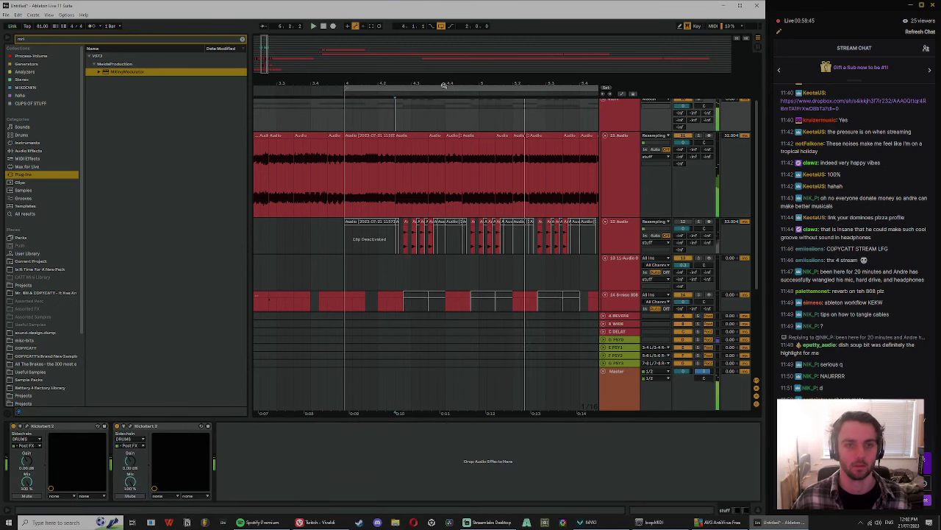
# Step: Set the SOFT NEEDLE SUB sampler's pitch envelope amount to +17 st and lengthen its decay while auditioning
pyautogui.scroll(-1, 427, 244)
pyautogui.scroll(-1, 427, 244)
pyautogui.click(416, 234)
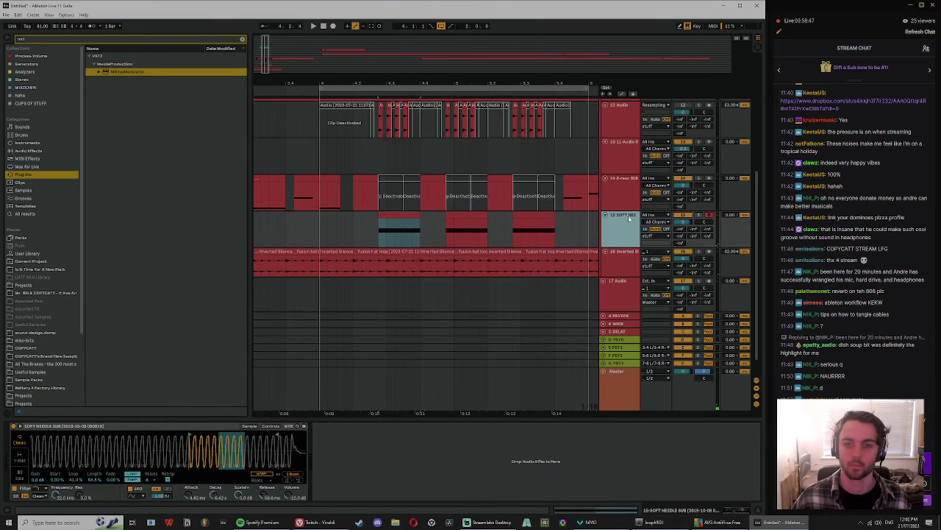
pyautogui.press('space')
pyautogui.click(278, 426)
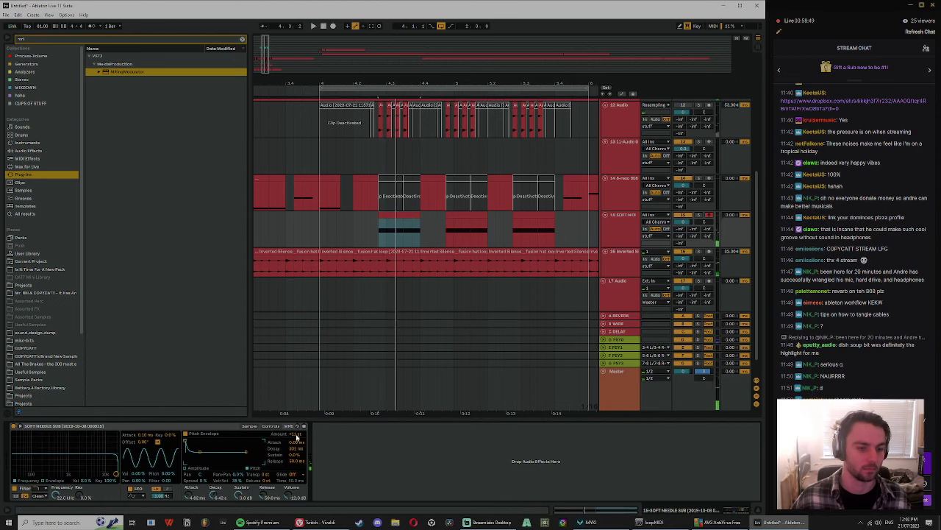
pyautogui.press('space')
pyautogui.moveTo(296, 436); pyautogui.dragTo(298, 430)
pyautogui.press('space')
pyautogui.press('space')
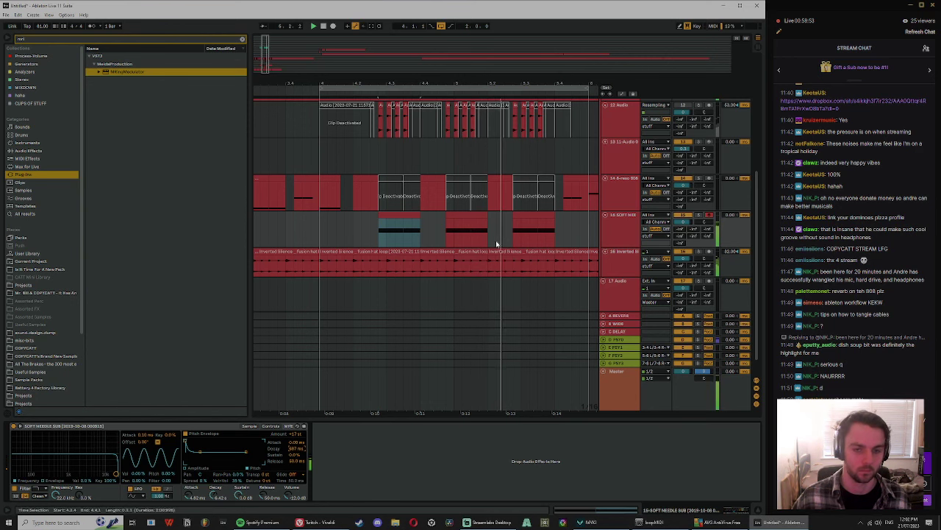
# Step: Split track 11's clip at beat 4.2, select the new piece and play it
pyautogui.click(370, 234)
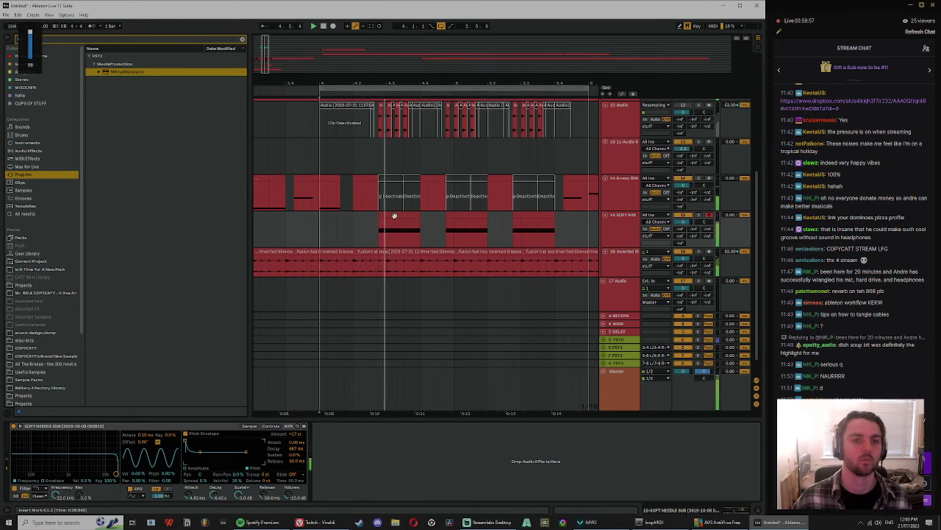
pyautogui.scroll(3, 353, 158)
pyautogui.click(354, 132)
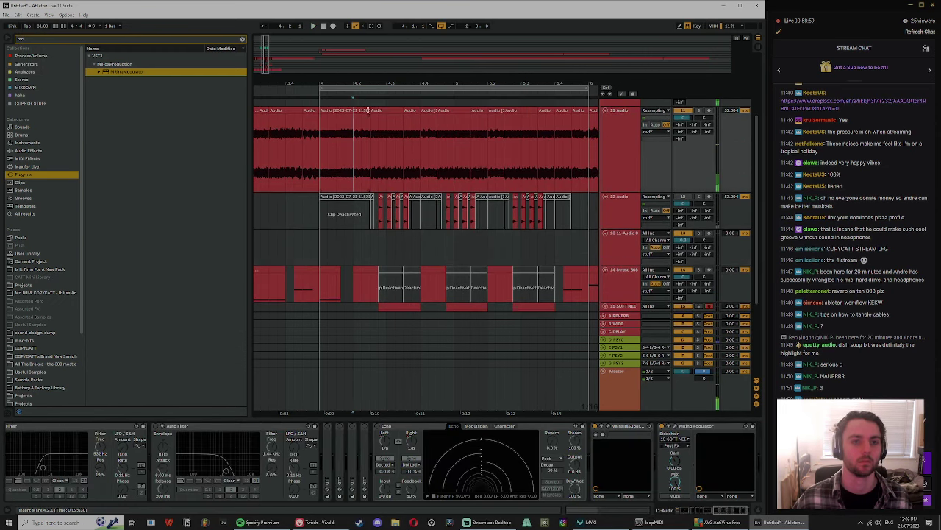
pyautogui.hotkey('ctrl', 'e')
pyautogui.click(362, 111)
pyautogui.scroll(2, 369, 112)
pyautogui.press('space')
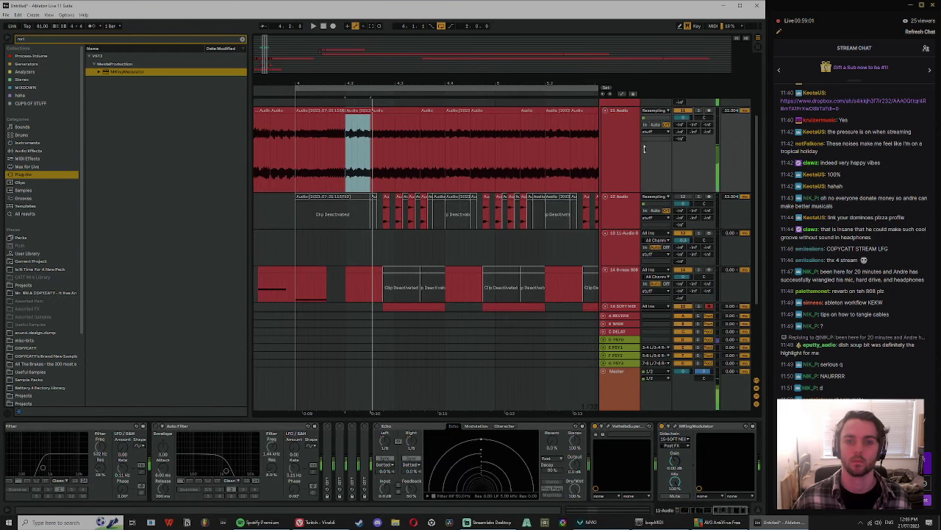
# Step: Toggle MRingModulator on track 11 and replay the section from beat 4.2 to compare the sound
pyautogui.click(662, 427)
pyautogui.press('space')
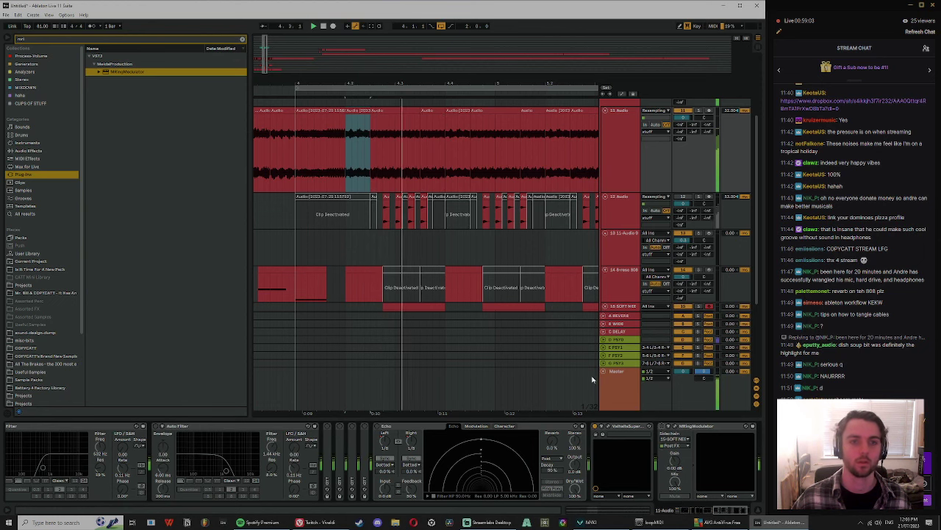
pyautogui.press('space')
pyautogui.press('space')
pyautogui.press('space')
# Step: Split track 11's clip at beat 4.2.4 and fade out the short piece starting at 4.2.3
pyautogui.scroll(2, 376, 116)
pyautogui.click(386, 124)
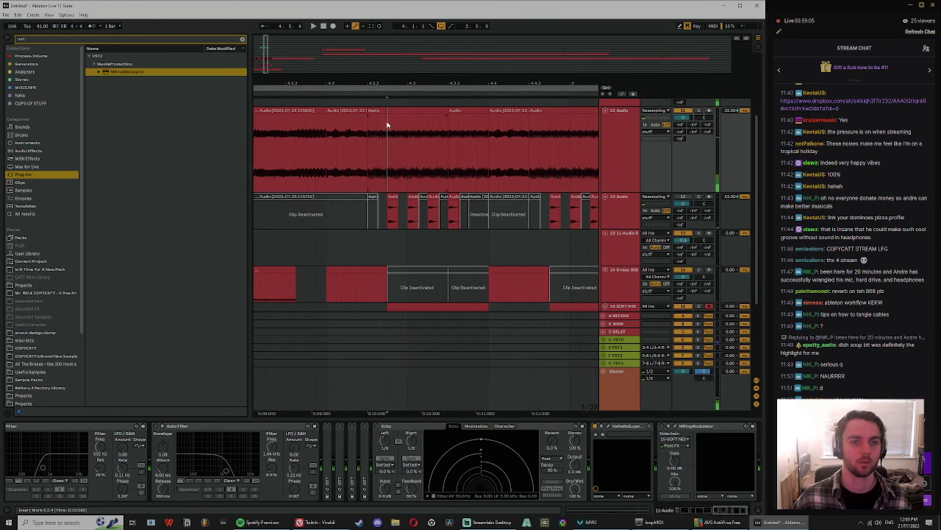
pyautogui.hotkey('ctrl', 'e')
pyautogui.click(383, 111)
pyautogui.moveTo(385, 115); pyautogui.dragTo(362, 136)
pyautogui.press('space')
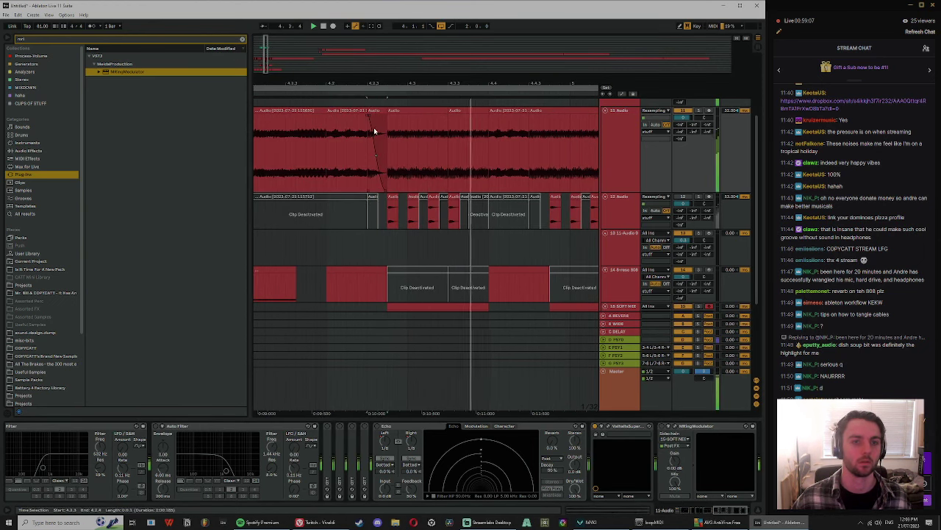
# Step: Raise the pitch of track 11's short clip between beats 4.2.3 and 4.2.4 and audition it
pyautogui.doubleClick(378, 131)
pyautogui.moveTo(134, 383); pyautogui.dragTo(134, 366)
pyautogui.press('space')
pyautogui.press('space')
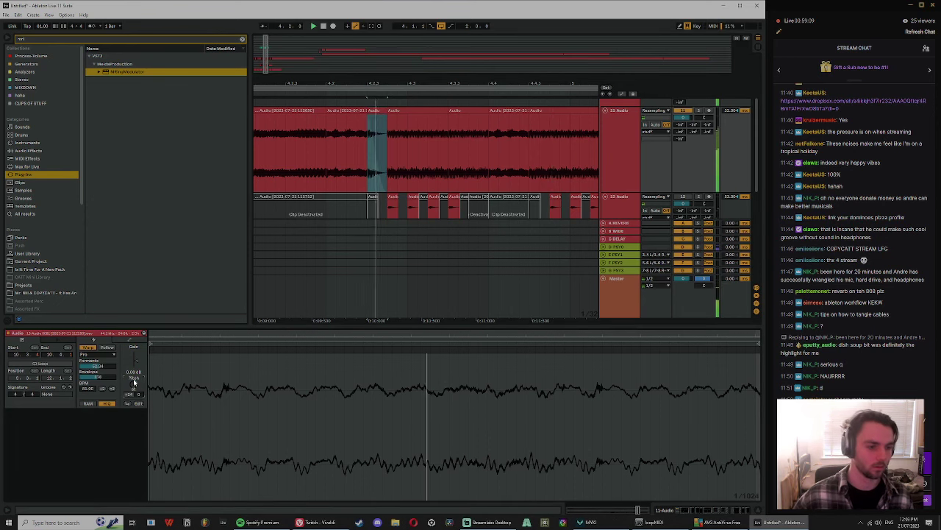
# Step: Adjust the fade on track 11's short clip starting at beat 4.2.3 and replay it
pyautogui.press('space')
pyautogui.click(373, 110)
pyautogui.moveTo(370, 116); pyautogui.dragTo(367, 168)
pyautogui.press('space')
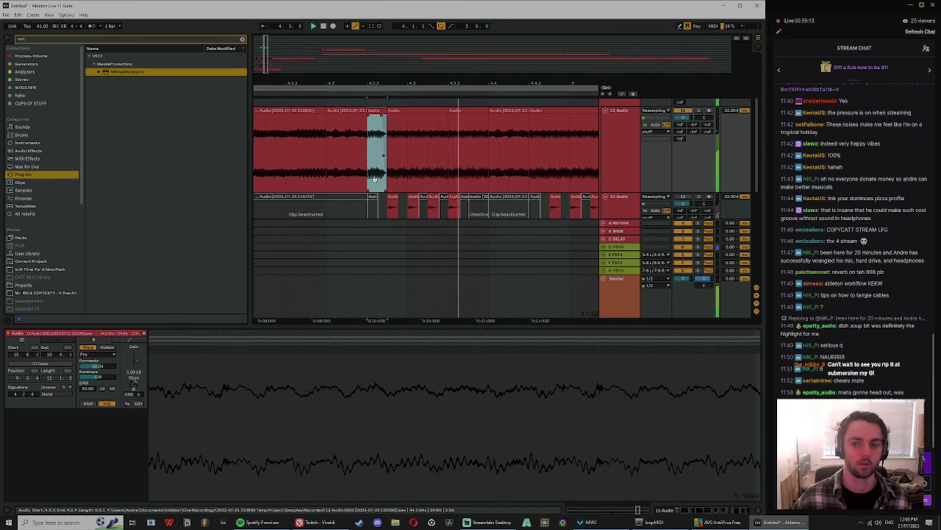
# Step: Narrow the browser, clear its plug-in search and select track 11's clip starting at beat 4.2.4
pyautogui.click(435, 109)
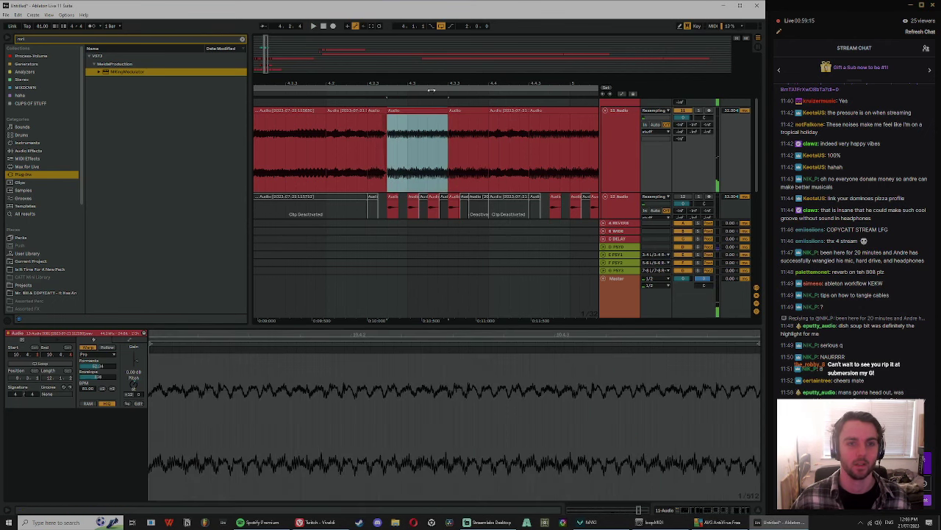
pyautogui.press('space')
pyautogui.moveTo(436, 82); pyautogui.dragTo(334, 51)
pyautogui.moveTo(249, 124)
pyautogui.mouseDown()
pyautogui.moveTo(193, 88)
pyautogui.moveTo(350, 86)
pyautogui.mouseUp()
pyautogui.click(187, 40)
pyautogui.click(359, 118)
pyautogui.click(359, 111)
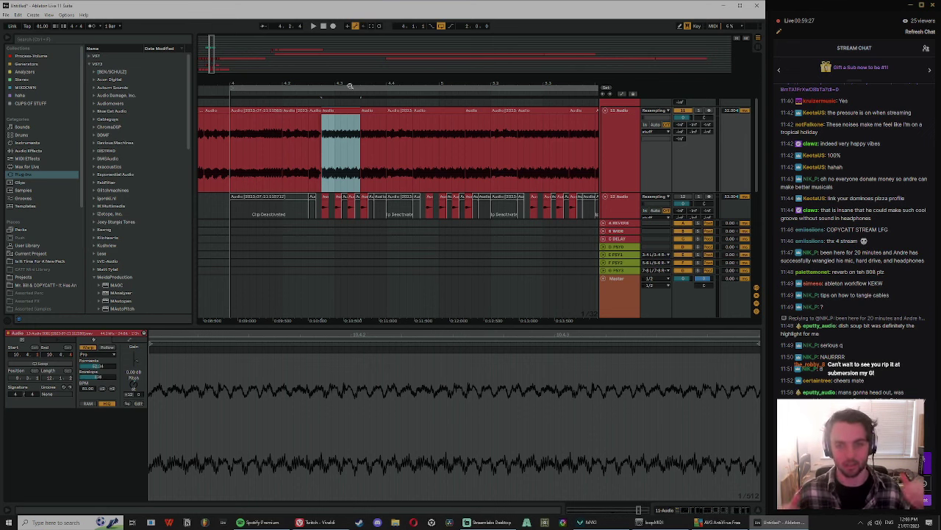
pyautogui.moveTo(350, 86); pyautogui.dragTo(347, 99)
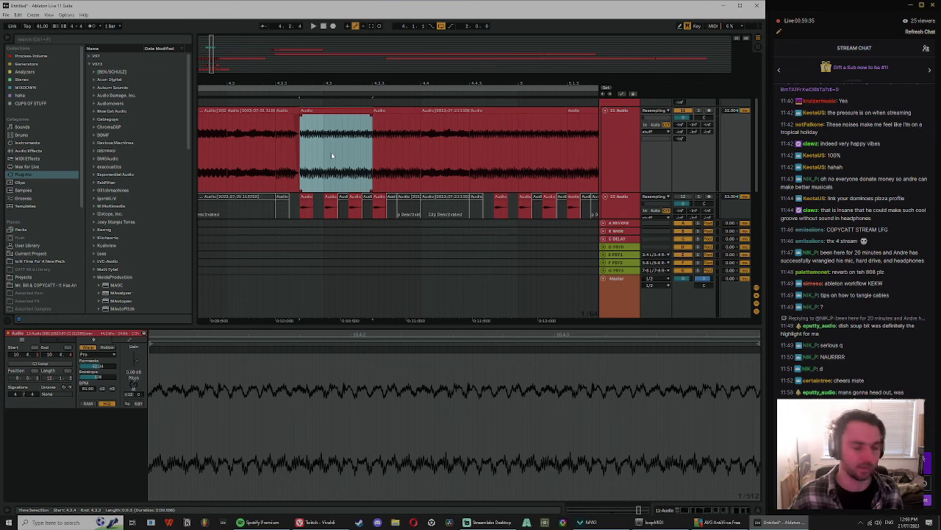
pyautogui.moveTo(336, 83); pyautogui.dragTo(368, 86)
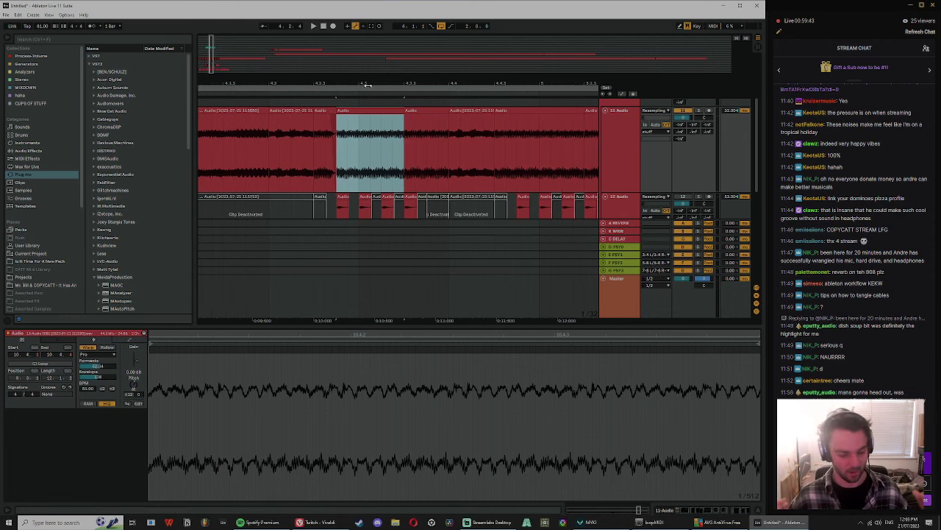
# Step: Audition track 11's clip starting at beat 4.2.4 and split it at beats 4.3.2 and 4.3.1
pyautogui.moveTo(358, 88); pyautogui.dragTo(368, 87)
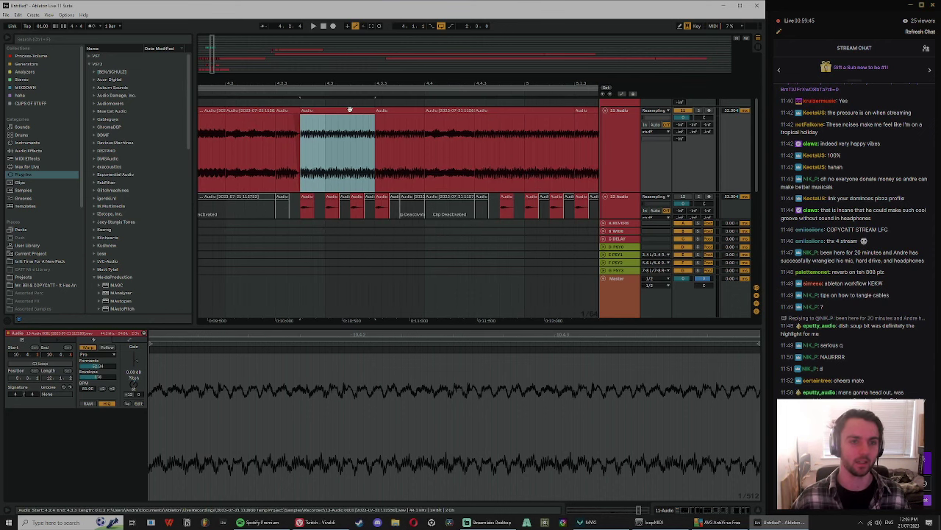
pyautogui.press('space')
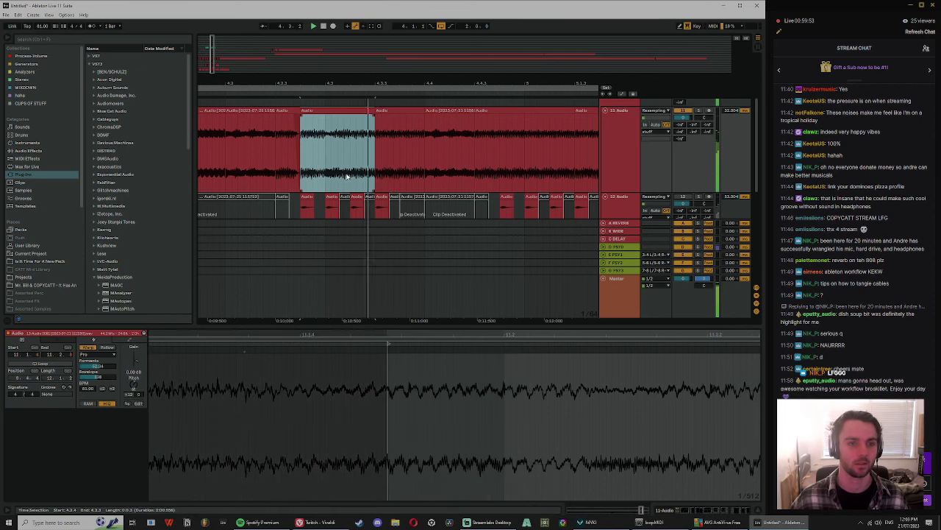
pyautogui.press('space')
pyautogui.click(349, 174)
pyautogui.hotkey('ctrl', 'e')
pyautogui.click(322, 163)
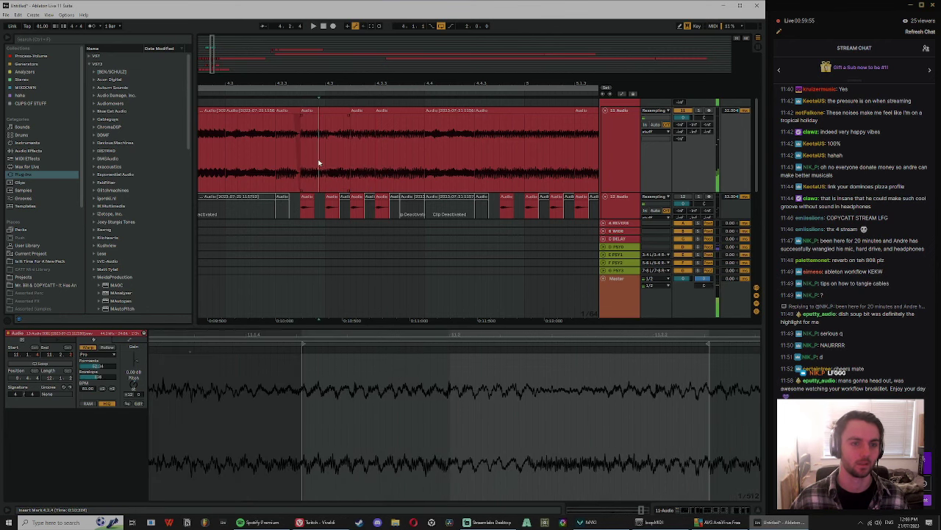
pyautogui.hotkey('ctrl', 'e')
# Step: Add a fade-out to the end of track 11's short clip between beats 4.3.1 and 4.3.2 and audition it
pyautogui.click(343, 116)
pyautogui.press('space')
pyautogui.moveTo(350, 117); pyautogui.dragTo(336, 124)
pyautogui.press('space')
pyautogui.press('space')
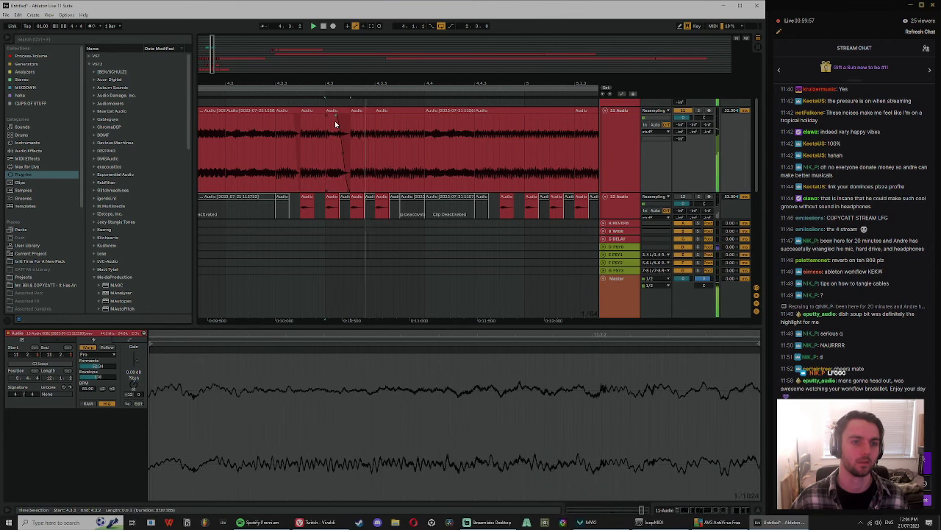
# Step: Duplicate track 11's two short clips spanning beats 4.2.4 to 4.3.2 three times in a row
pyautogui.click(329, 111)
pyautogui.keyDown('shift'); pyautogui.click(307, 111); pyautogui.keyUp('shift')
pyautogui.hotkey('ctrl', 'd')
pyautogui.hotkey('ctrl', 'd')
pyautogui.hotkey('ctrl', 'd')
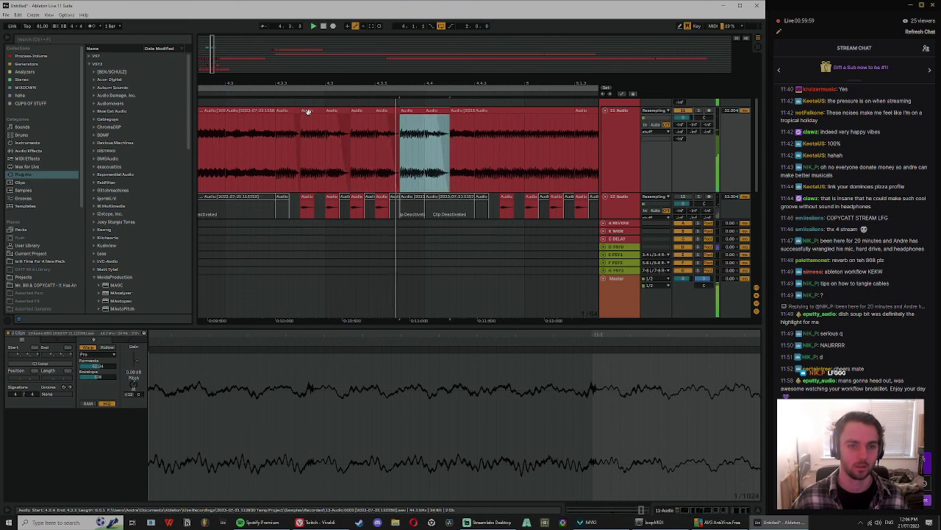
# Step: Audition the duplicated slices on track 11 and check the clips at beats 4.3.1 and 4.2.4
pyautogui.click(339, 111)
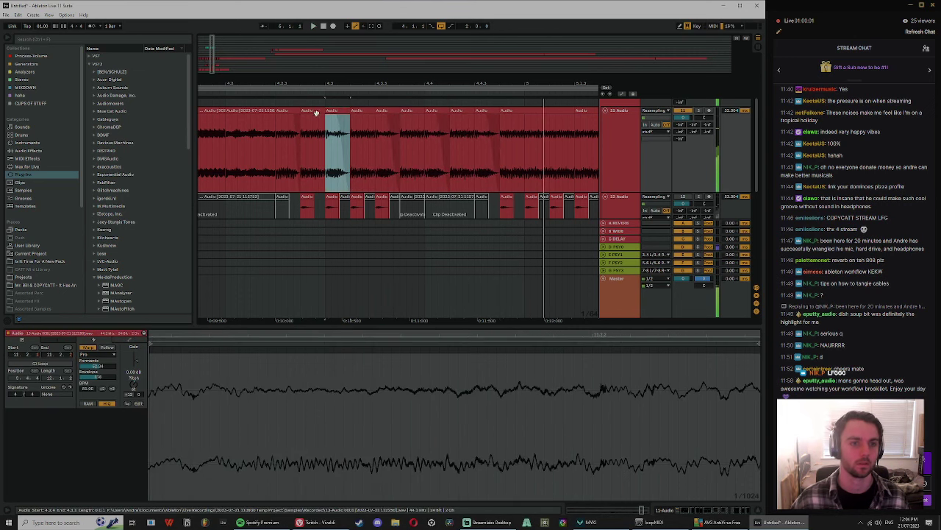
pyautogui.click(260, 122)
pyautogui.press('space')
pyautogui.press('space')
pyautogui.click(314, 111)
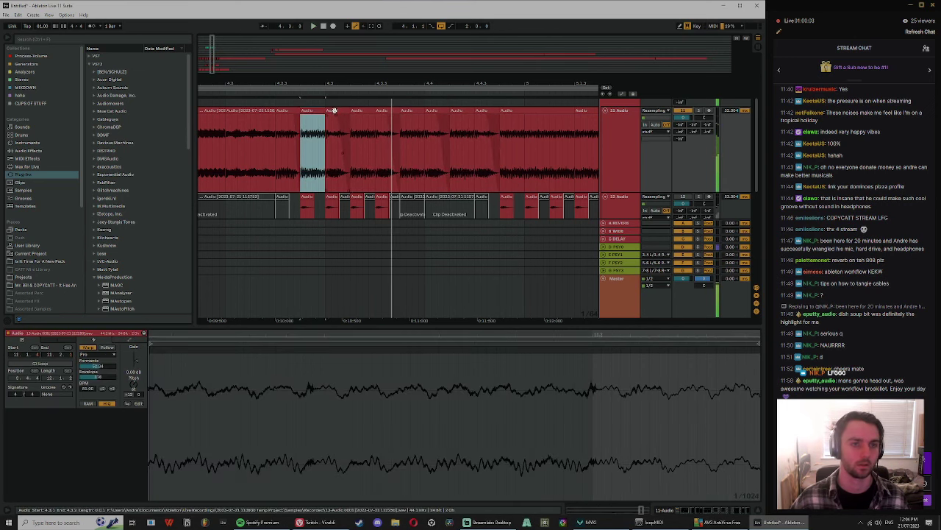
pyautogui.press('space')
# Step: Try shifting track 11's clip at beat 4.3.1 earlier over the end of the preceding slice, auditioning the result
pyautogui.moveTo(334, 110); pyautogui.dragTo(309, 111)
pyautogui.click(309, 121)
pyautogui.press('space')
pyautogui.press('space')
pyautogui.click(304, 112)
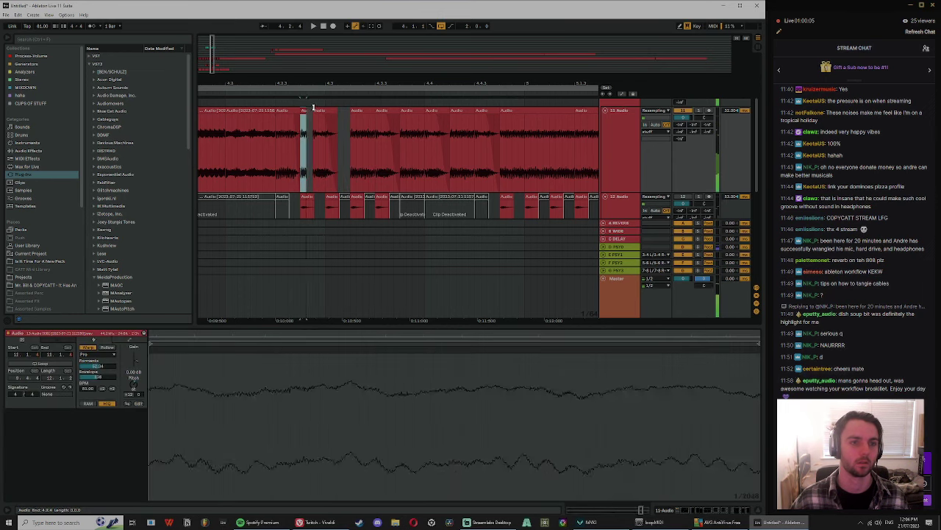
pyautogui.press('space')
pyautogui.moveTo(313, 111); pyautogui.dragTo(350, 111)
pyautogui.press('space')
pyautogui.moveTo(331, 150); pyautogui.dragTo(236, 158)
pyautogui.press('space')
pyautogui.press('space')
pyautogui.press('space')
pyautogui.press('space')
pyautogui.moveTo(347, 177); pyautogui.dragTo(320, 183)
pyautogui.press('space')
pyautogui.press('space')
pyautogui.press('space')
pyautogui.press('space')
pyautogui.click(326, 175)
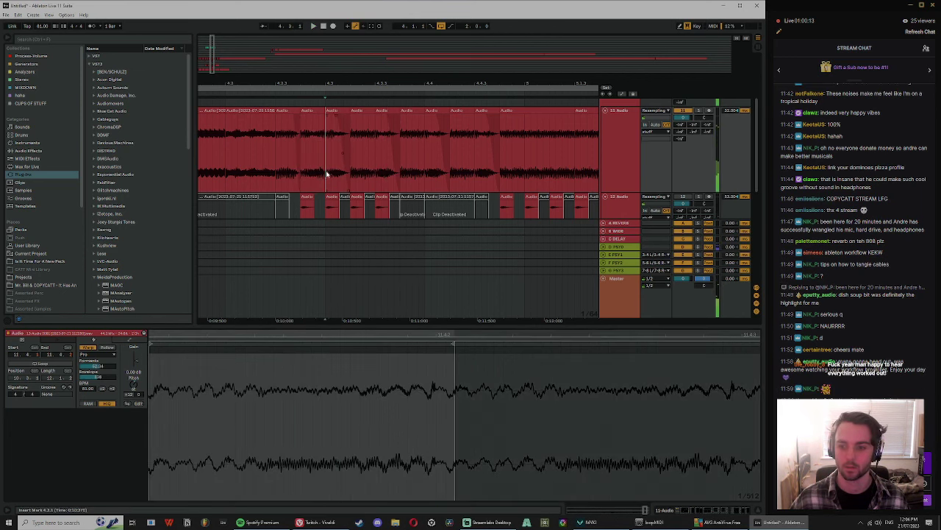
# Step: Deactivate track 11's clip at beat 4.3.1 and overwrite it with a duplicate of the clip at beat 4.2.4
pyautogui.click(315, 110)
pyautogui.click(315, 110)
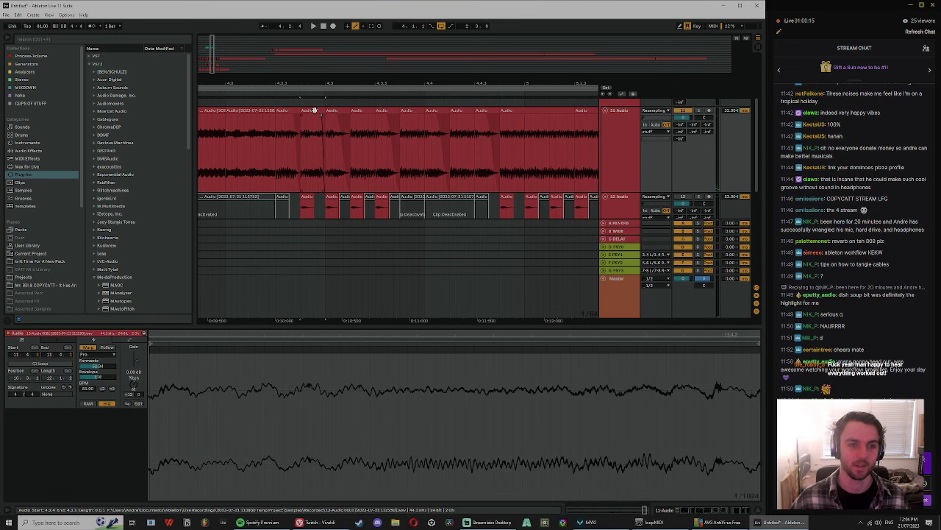
pyautogui.click(336, 110)
pyautogui.press('0')
pyautogui.click(312, 111)
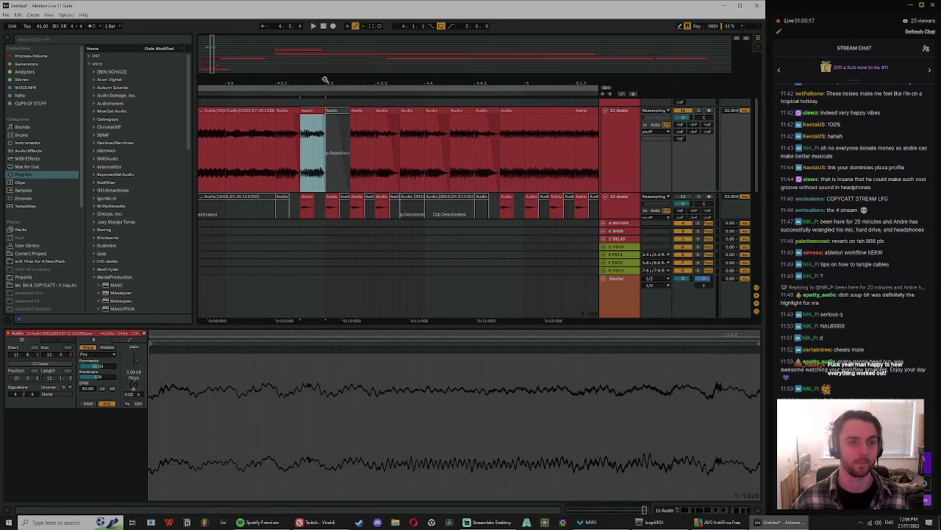
pyautogui.moveTo(325, 79); pyautogui.dragTo(326, 80)
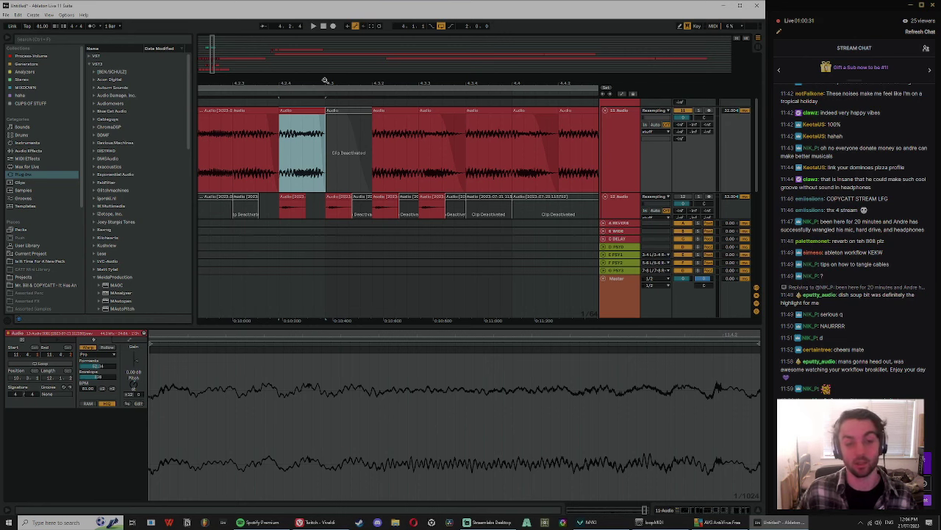
pyautogui.hotkey('ctrl', 'd')
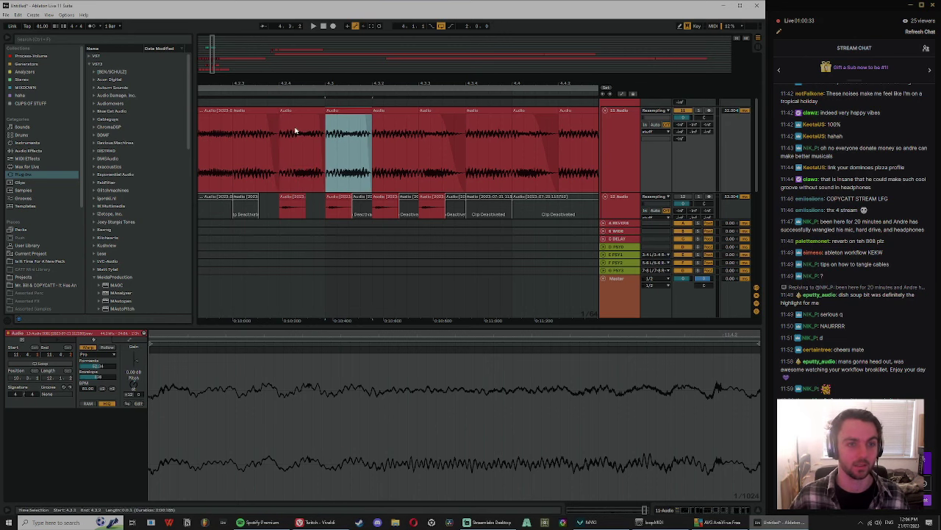
# Step: Audition the repeated slices on track 11 from beat 4.2.4
pyautogui.click(294, 130)
pyautogui.press('space')
pyautogui.moveTo(301, 81); pyautogui.dragTo(301, 66)
pyautogui.press('space')
pyautogui.click(295, 111)
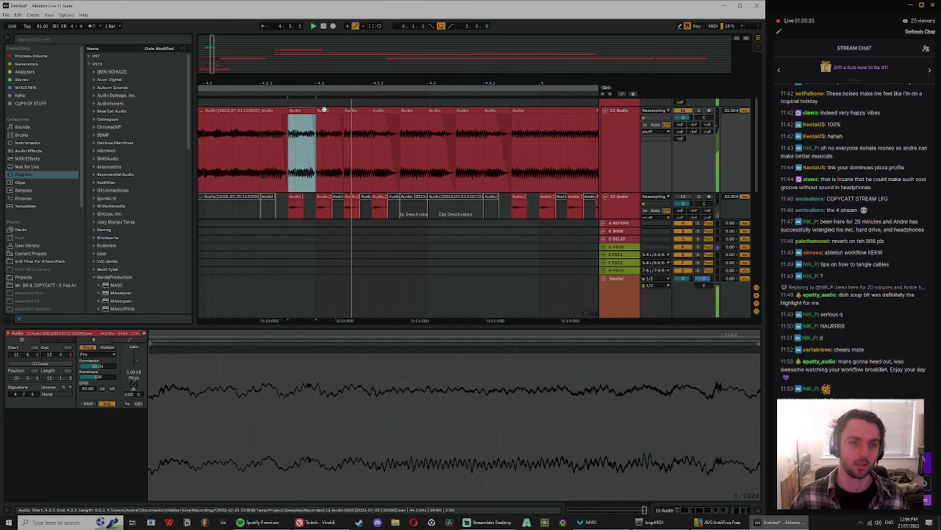
pyautogui.press('space')
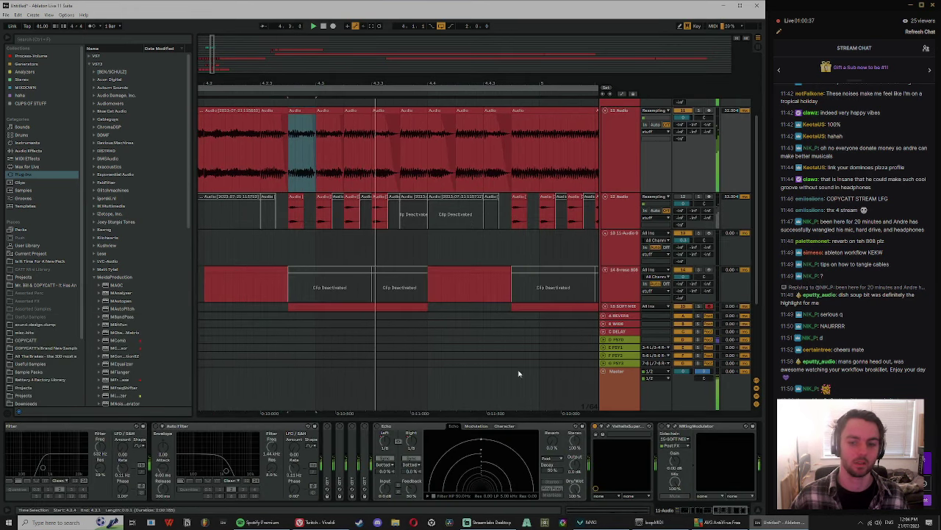
pyautogui.press('space')
pyautogui.click(339, 110)
pyautogui.click(298, 111)
pyautogui.press('space')
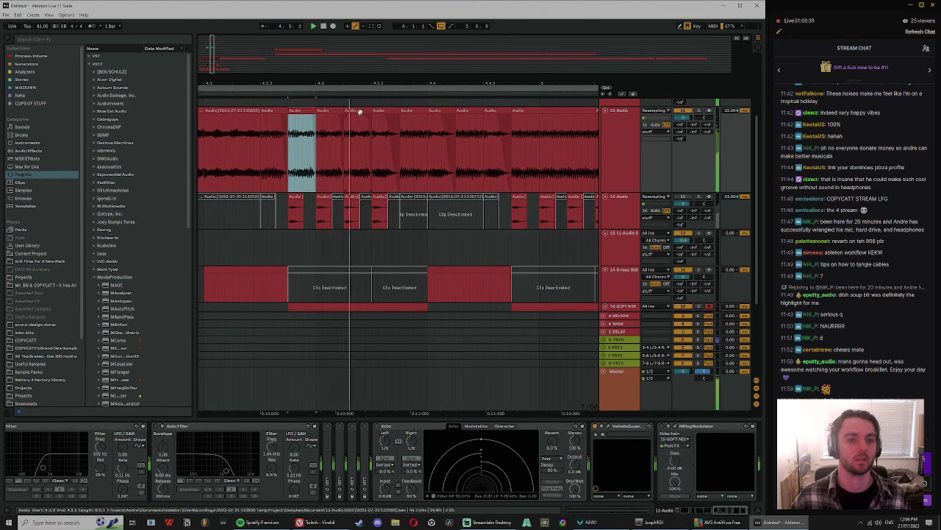
# Step: Duplicate track 11's three short clips spanning beats 4.2.4 to 4.3.3 twice, filling the track up to bar 5
pyautogui.keyDown('shift'); pyautogui.click(359, 111); pyautogui.keyUp('shift')
pyautogui.moveTo(380, 82); pyautogui.dragTo(359, 79)
pyautogui.click(313, 110)
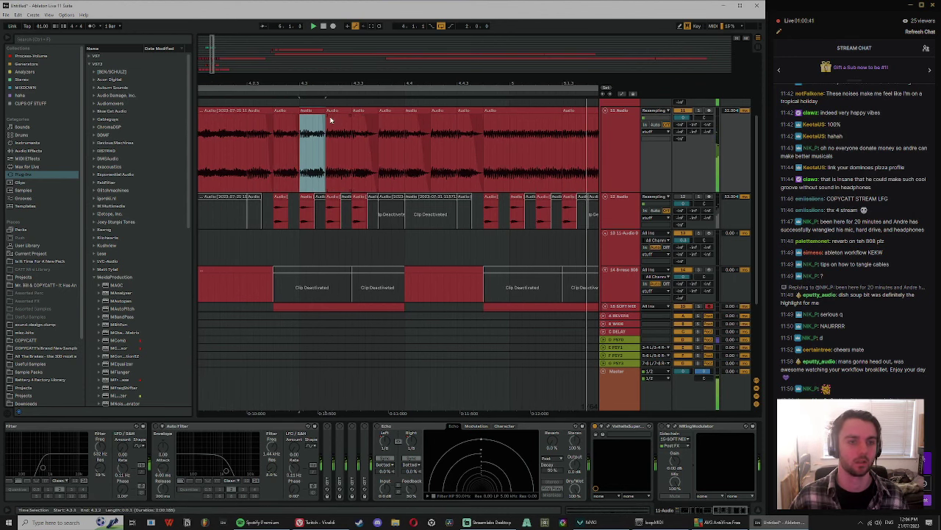
pyautogui.click(338, 110)
pyautogui.keyDown('shift'); pyautogui.click(289, 111); pyautogui.keyUp('shift')
pyautogui.hotkey('ctrl', 'd')
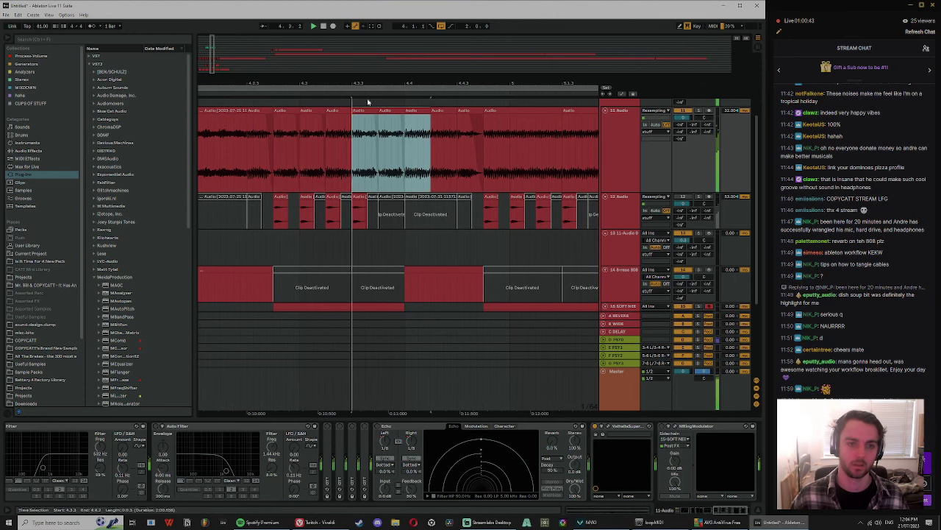
pyautogui.hotkey('ctrl', 'd')
pyautogui.moveTo(401, 82); pyautogui.dragTo(401, 68)
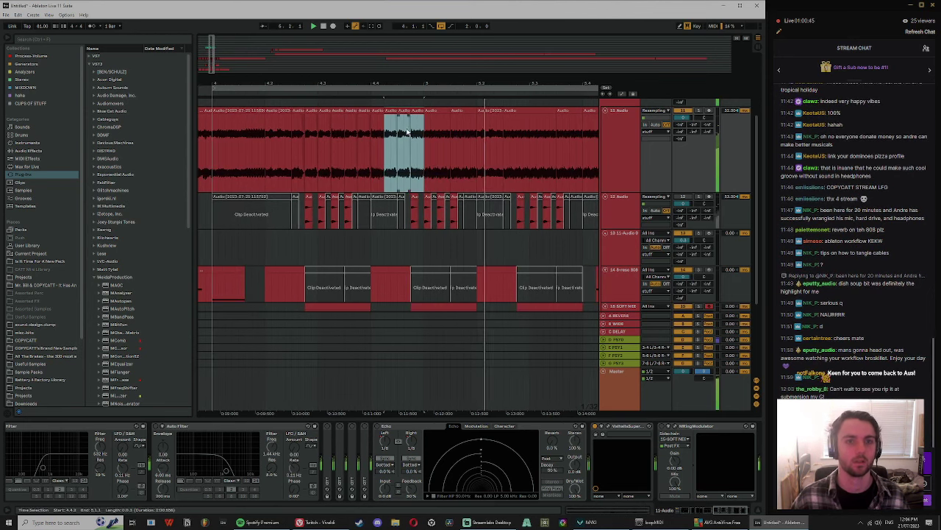
# Step: Replay the slices from beat 4.2.4 and solo the SOFT NEEDLE SUB track
pyautogui.press('space')
pyautogui.click(307, 143)
pyautogui.press('space')
pyautogui.press('space')
pyautogui.scroll(-3, 621, 264)
pyautogui.scroll(-1, 619, 261)
pyautogui.click(623, 220)
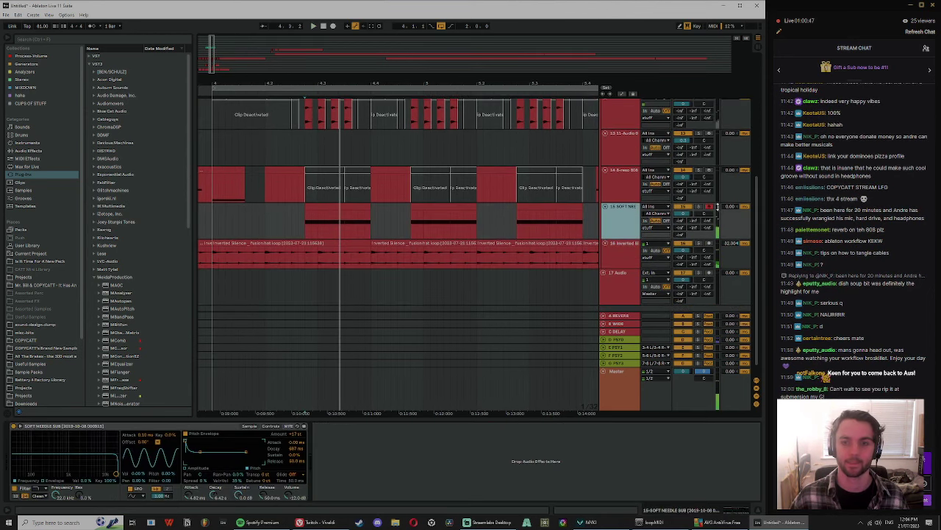
pyautogui.click(700, 208)
pyautogui.press('space')
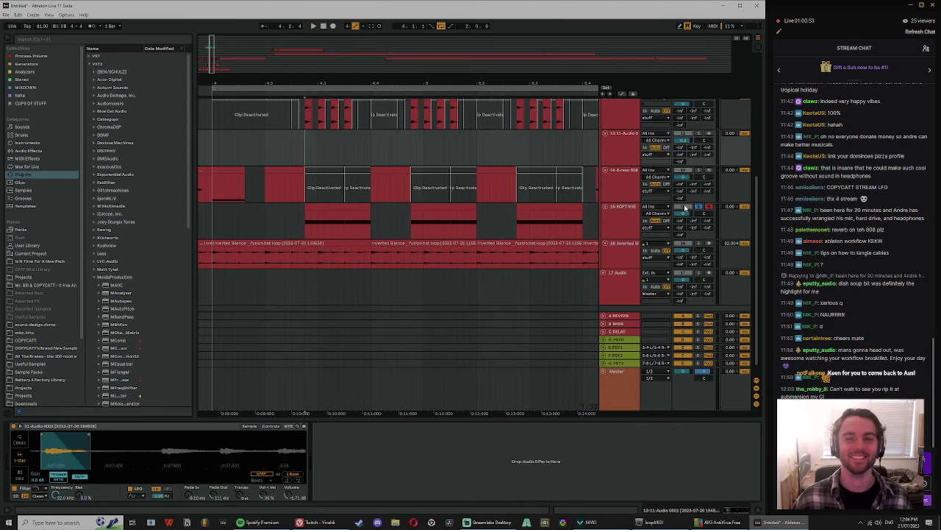
# Step: Find MWaveFolder in the Process-Volume collection and add it to the SOFT NEEDLE SUB track
pyautogui.click(336, 217)
pyautogui.click(29, 151)
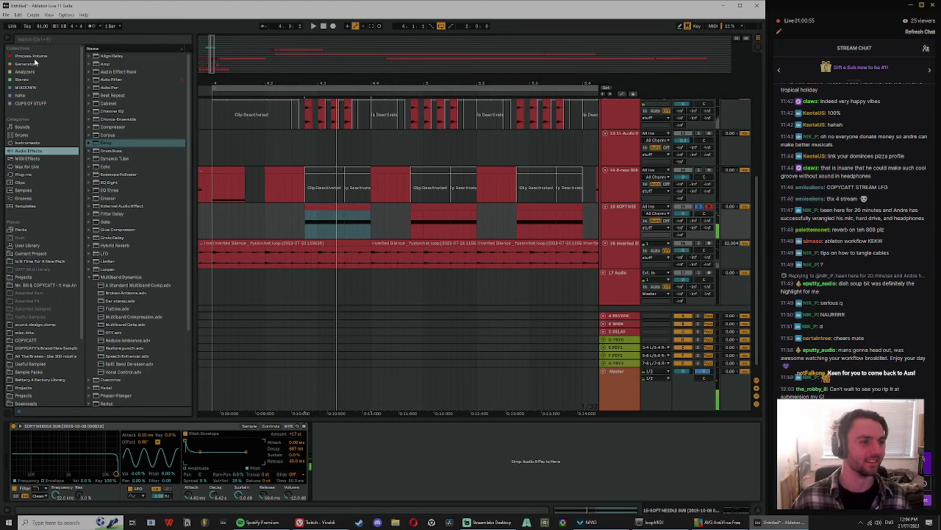
pyautogui.click(33, 56)
pyautogui.click(60, 40)
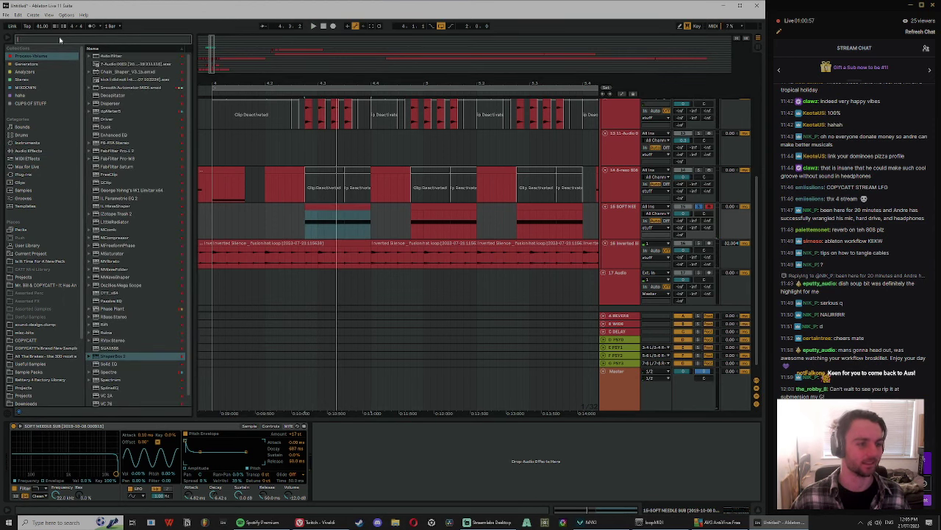
pyautogui.write('mas')
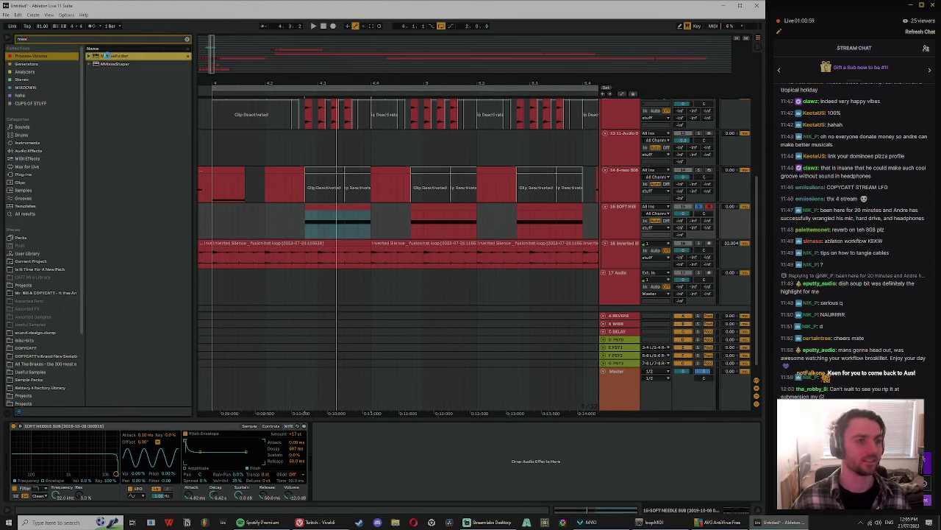
pyautogui.moveTo(106, 55); pyautogui.dragTo(272, 467)
# Step: Raise MWaveFolder's drive, adjust its symmetry and close the plug-in window
pyautogui.moveTo(273, 135); pyautogui.dragTo(273, 73)
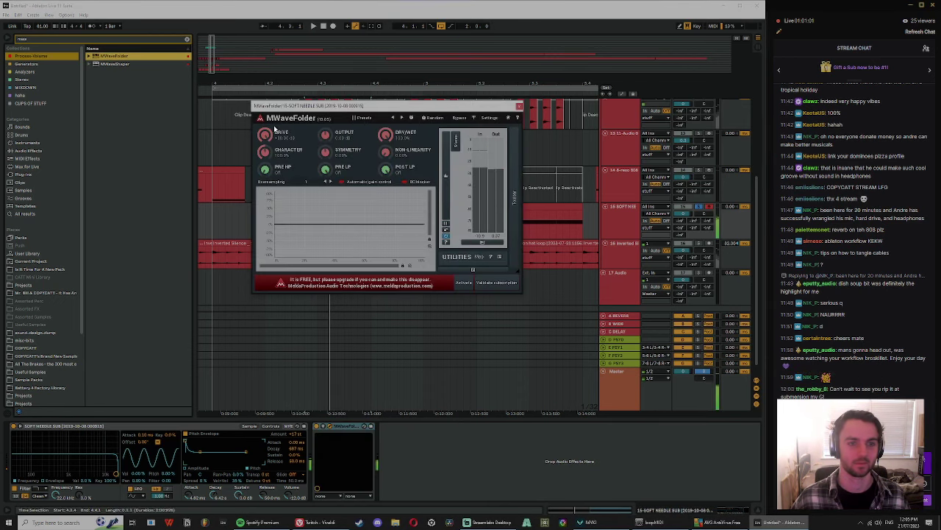
pyautogui.moveTo(332, 148); pyautogui.dragTo(332, 130)
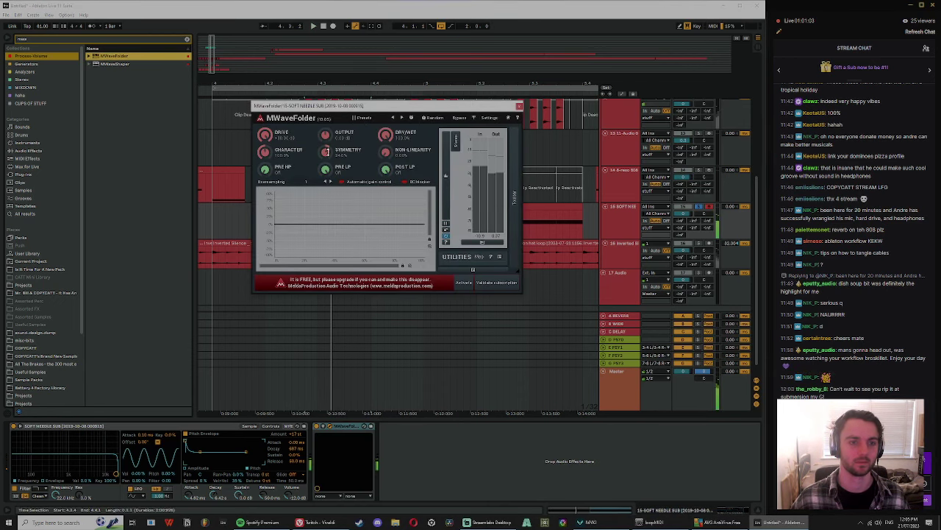
pyautogui.doubleClick(328, 151)
pyautogui.click(309, 248)
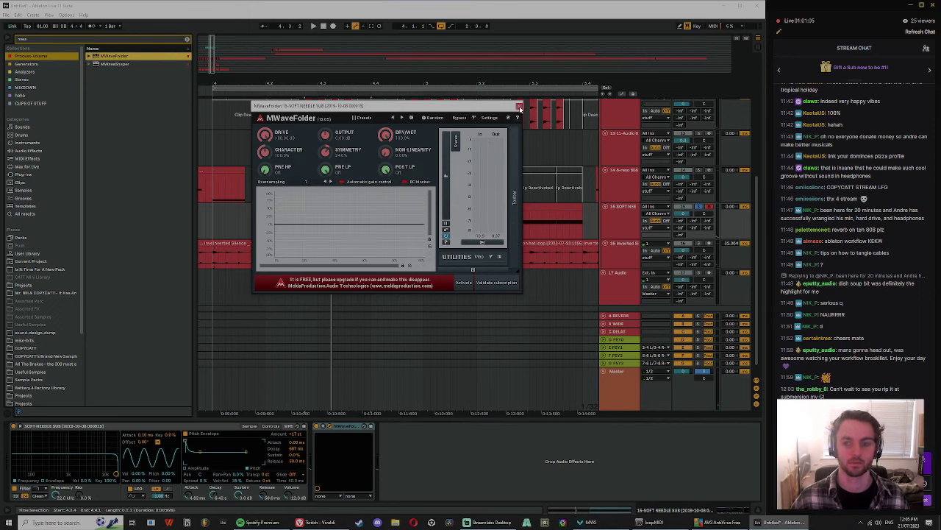
pyautogui.click(520, 108)
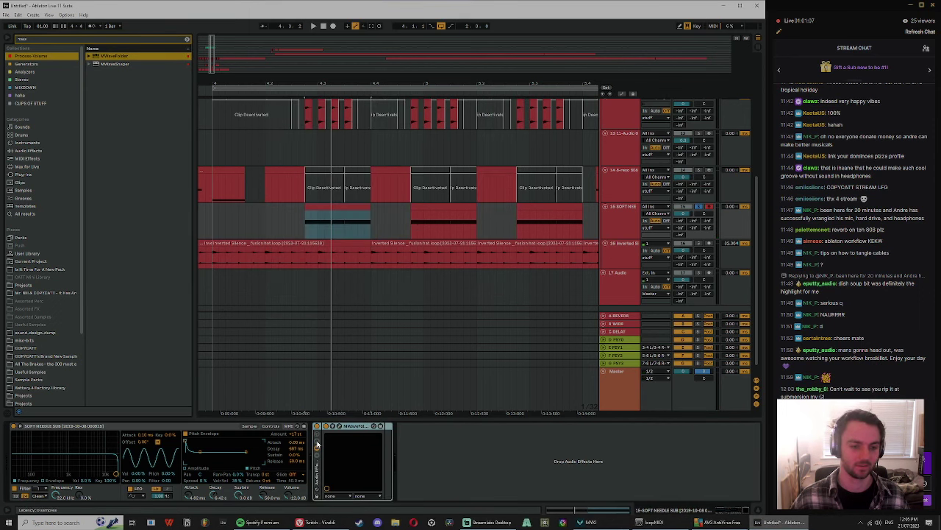
# Step: Group MWaveFolder into an Audio Effect Rack with an empty parallel chain and clear the browser search
pyautogui.hotkey('ctrl', 'g')
pyautogui.click(386, 454)
pyautogui.press('space')
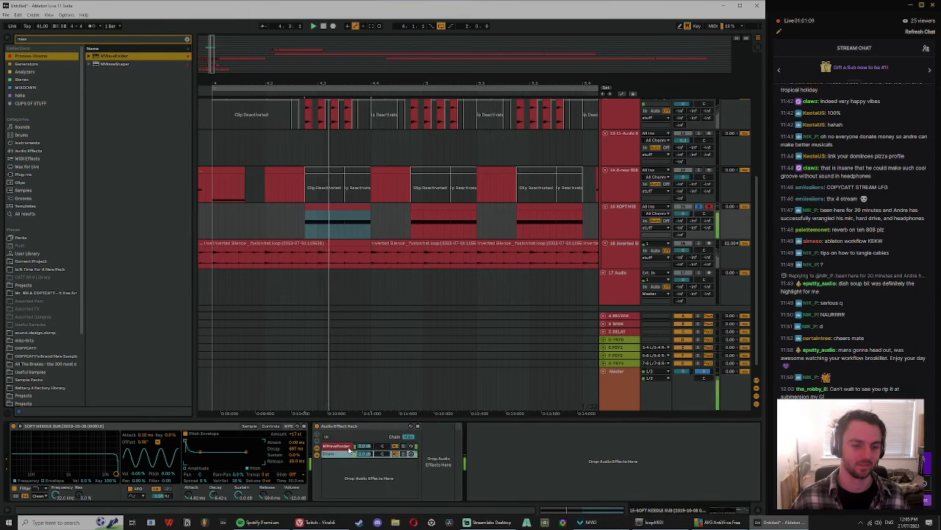
pyautogui.click(188, 41)
# Step: Reopen MWaveFolder from its rack chain and adjust its output level during playback
pyautogui.click(337, 445)
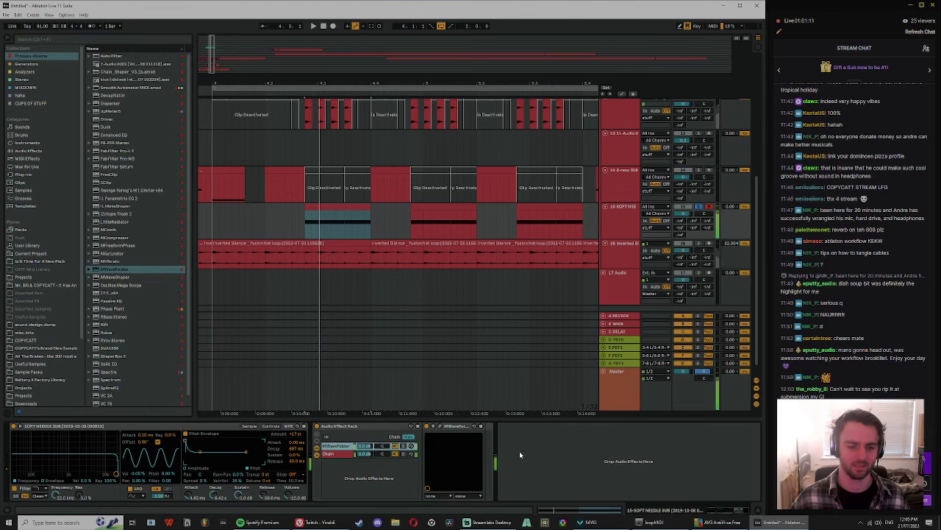
pyautogui.click(433, 426)
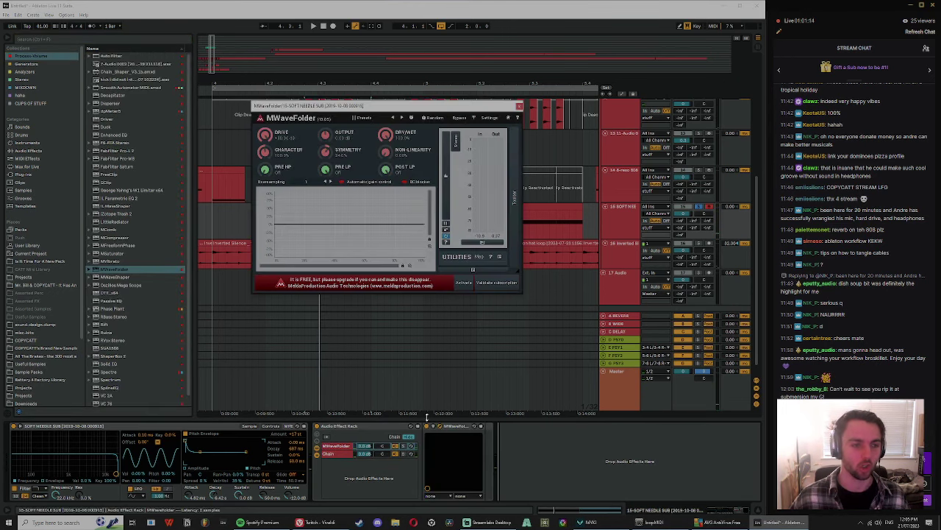
pyautogui.press('space')
pyautogui.press('space')
pyautogui.press('space')
pyautogui.doubleClick(324, 136)
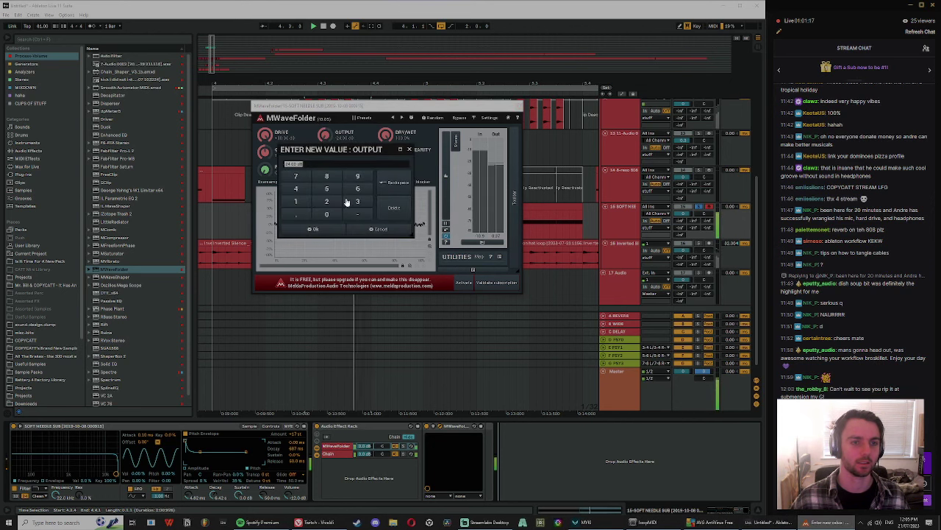
pyautogui.click(328, 230)
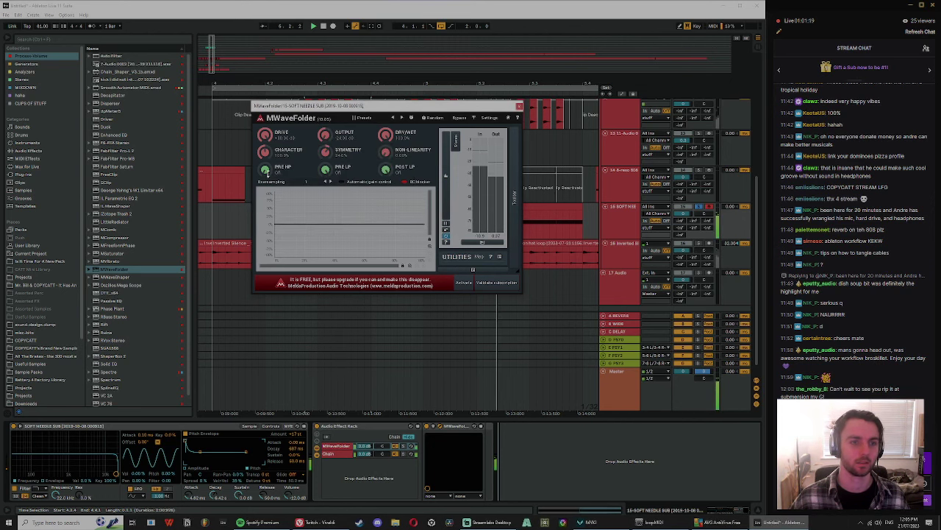
pyautogui.click(518, 107)
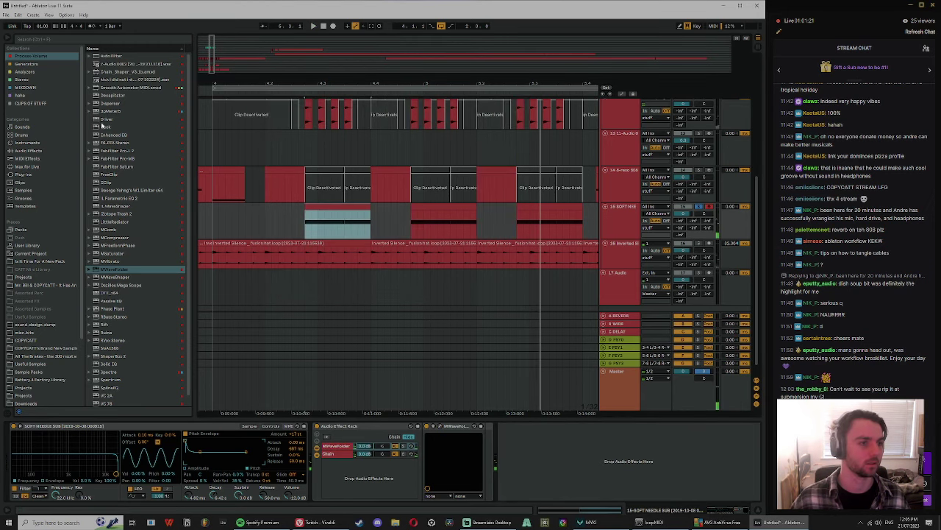
# Step: Add an Auto Filter after MWaveFolder in its rack chain, audition it as a high-pass near 1.04 kHz, and select the empty chain
pyautogui.click(36, 153)
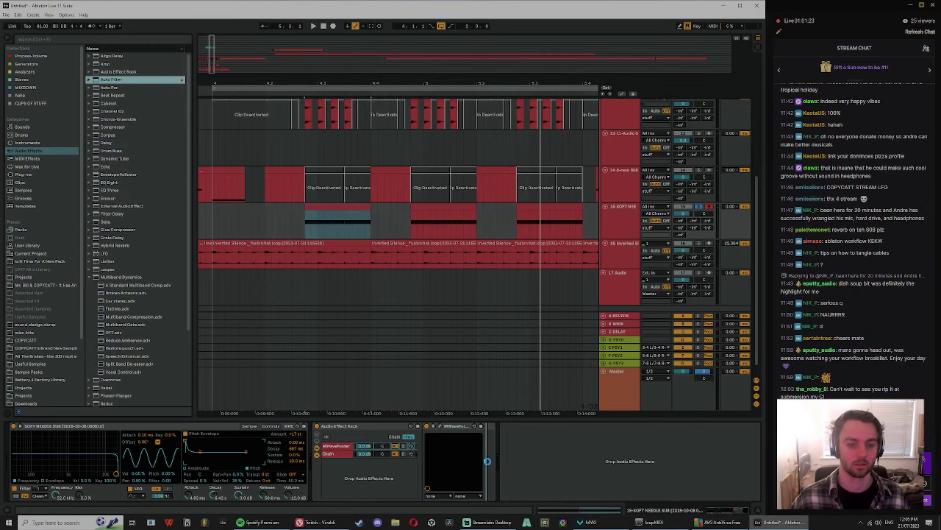
pyautogui.click(523, 481)
pyautogui.press('space')
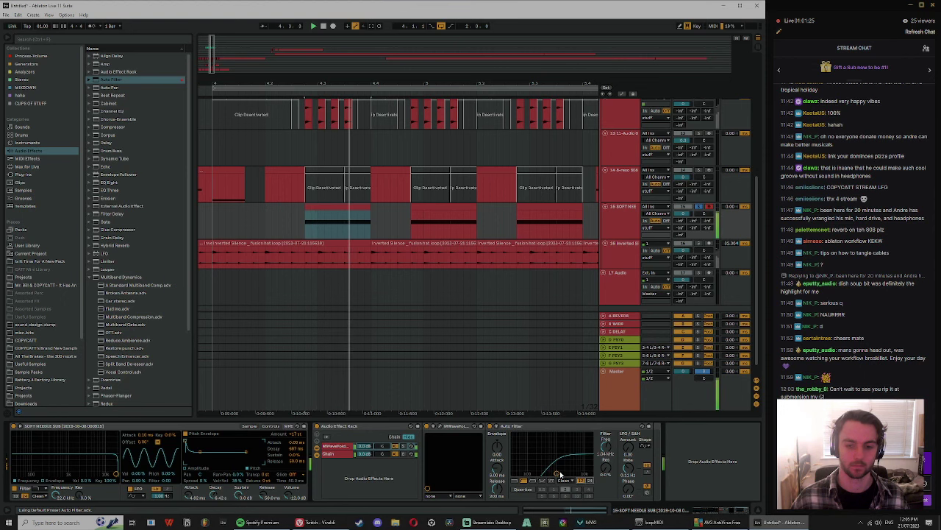
pyautogui.click(333, 455)
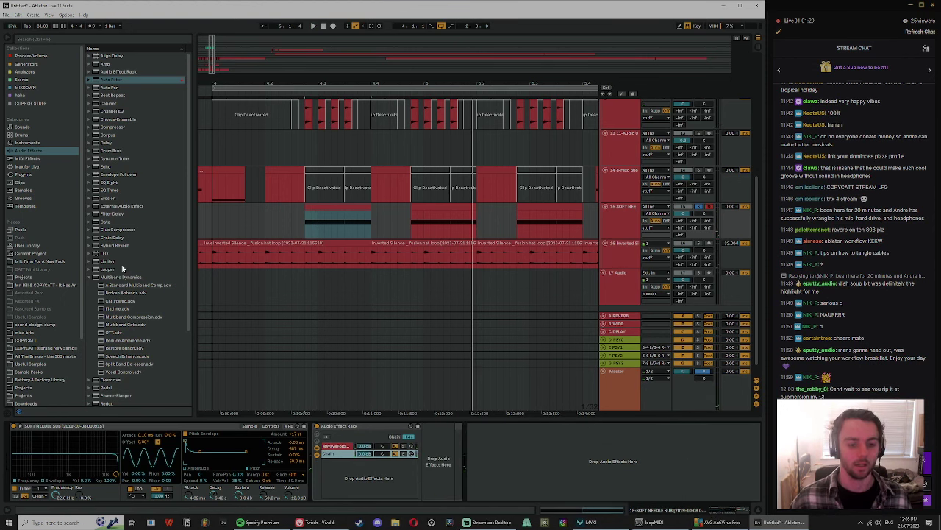
# Step: Group the Audio Effect Rack into an outer rack, add a second MWaveFolder after the inner rack, and audition it
pyautogui.click(378, 427)
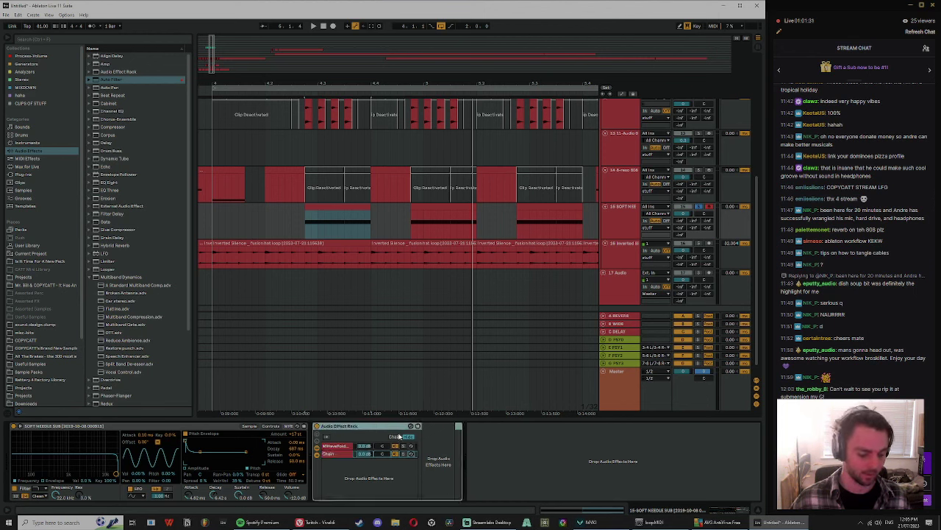
pyautogui.click(33, 57)
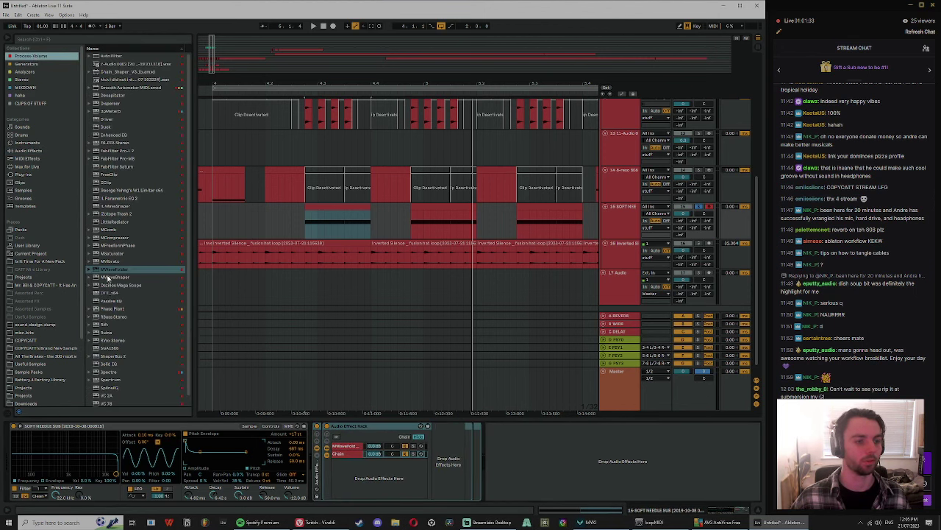
pyautogui.moveTo(107, 273); pyautogui.dragTo(494, 464)
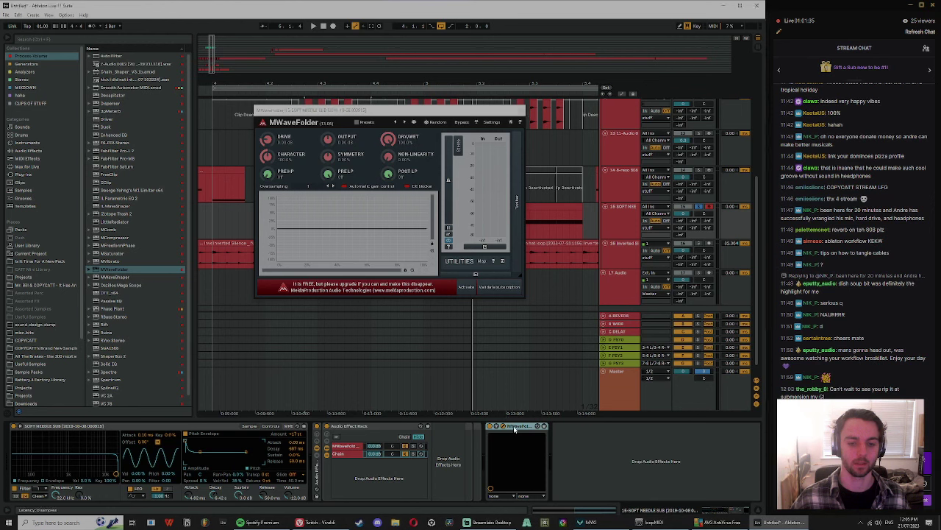
pyautogui.moveTo(515, 427); pyautogui.dragTo(472, 438)
pyautogui.press('space')
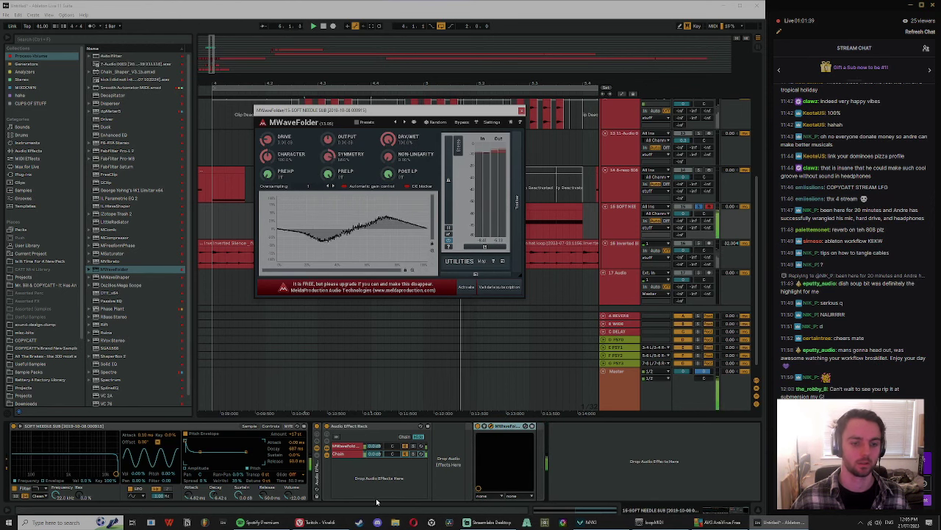
# Step: Rename the inner rack noise and add an Auto Filter after the second MWaveFolder, set as a high-pass at about 2.05 kHz
pyautogui.click(348, 426)
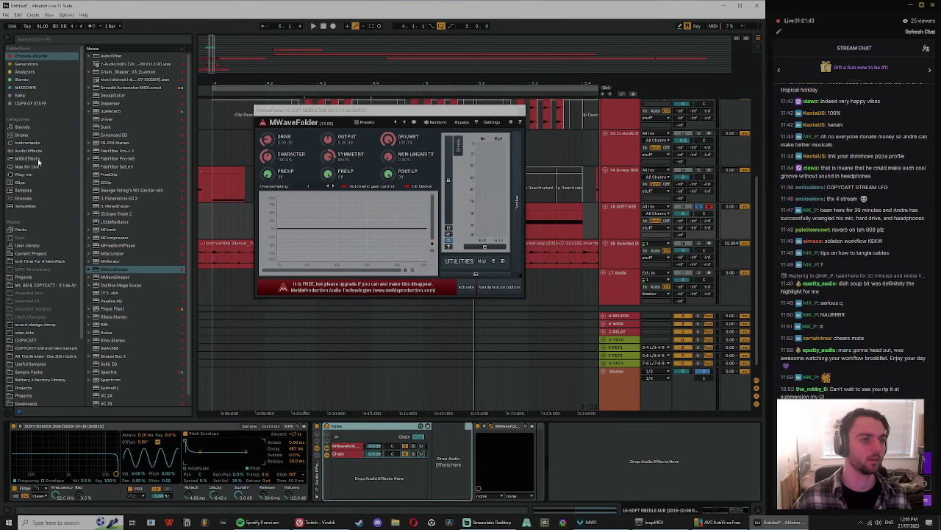
pyautogui.click(29, 150)
pyautogui.click(111, 81)
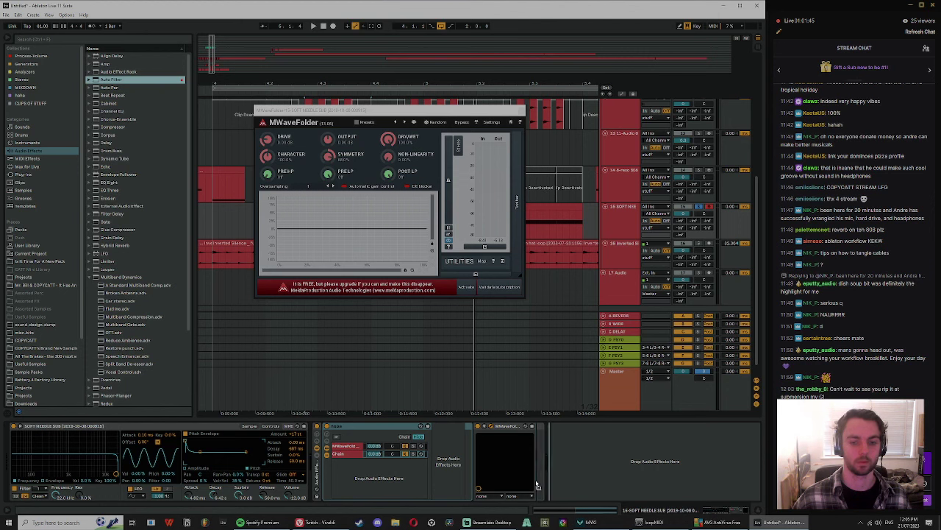
pyautogui.moveTo(522, 474); pyautogui.dragTo(524, 478)
pyautogui.click(574, 481)
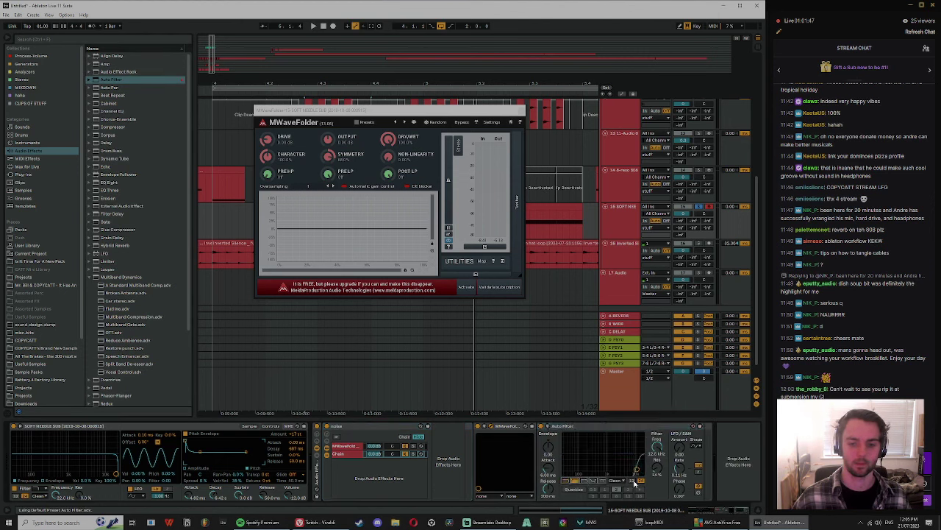
pyautogui.press('space')
pyautogui.moveTo(636, 469); pyautogui.dragTo(615, 472)
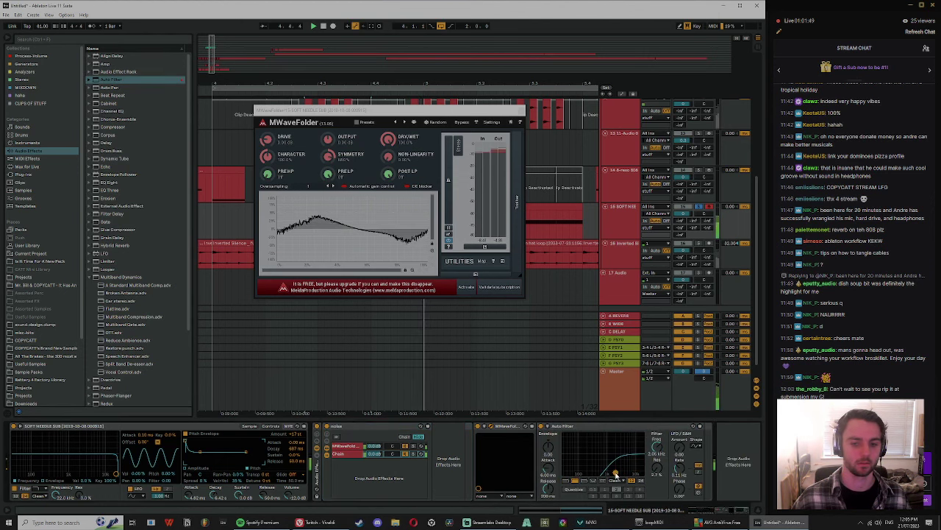
# Step: Rename the outer rack's chain NOISE and create a parallel chain named THRU
pyautogui.click(318, 455)
pyautogui.click(332, 448)
pyautogui.hotkey('ctrl', 'r')
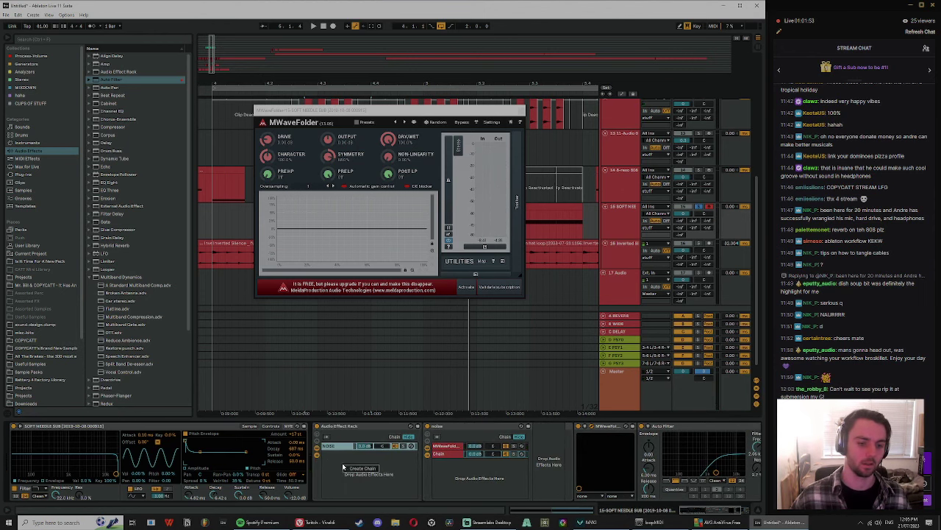
pyautogui.click(348, 468)
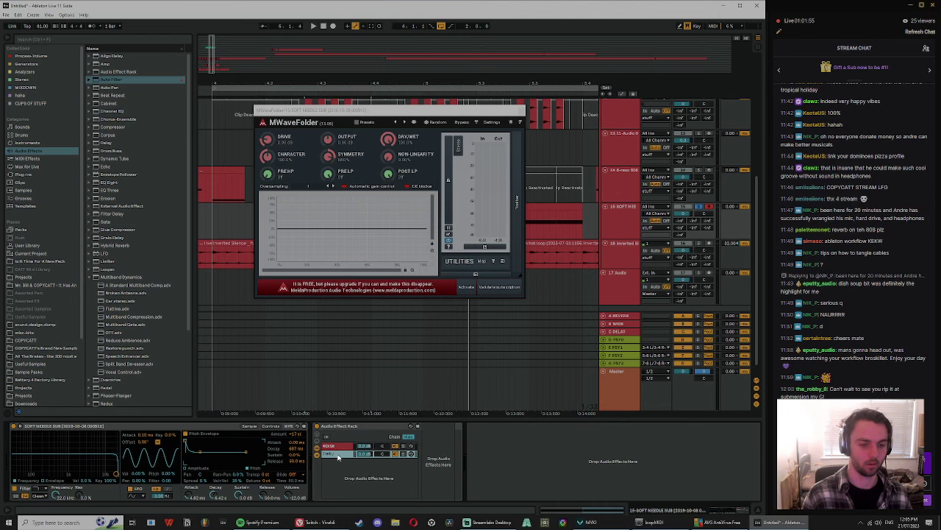
pyautogui.press('Return')
pyautogui.press('space')
# Step: Set the NOISE chain's Auto Filter frequency to about 1.7 kHz during playback and close the MWaveFolder window
pyautogui.click(340, 446)
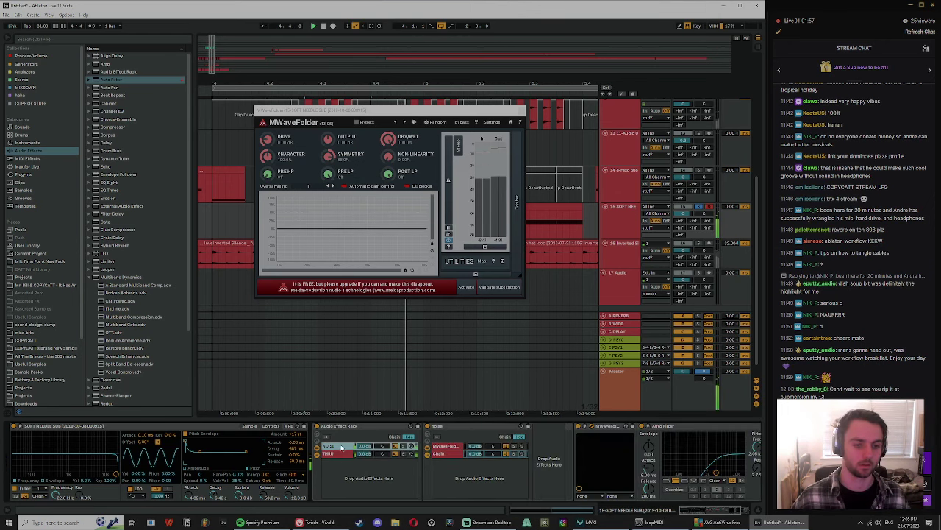
pyautogui.click(718, 511)
pyautogui.press('space')
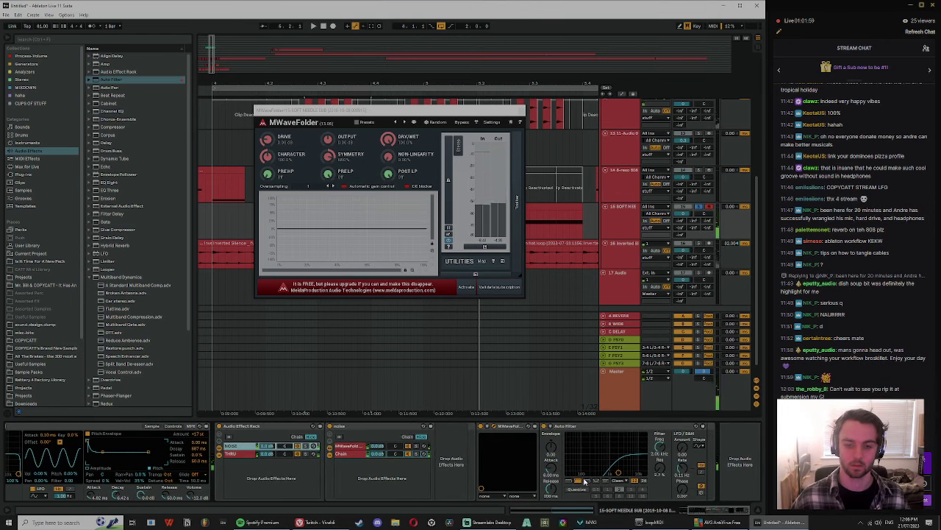
pyautogui.press('space')
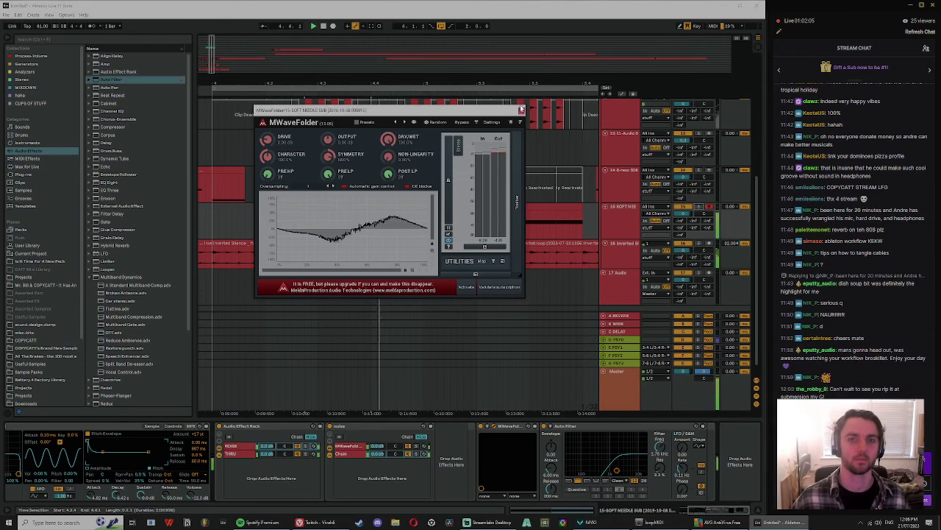
pyautogui.click(403, 219)
# Step: Deactivate the short section of the 11 Audio track that starts at 4.4 and play the passage
pyautogui.click(365, 138)
pyautogui.scroll(3, 405, 232)
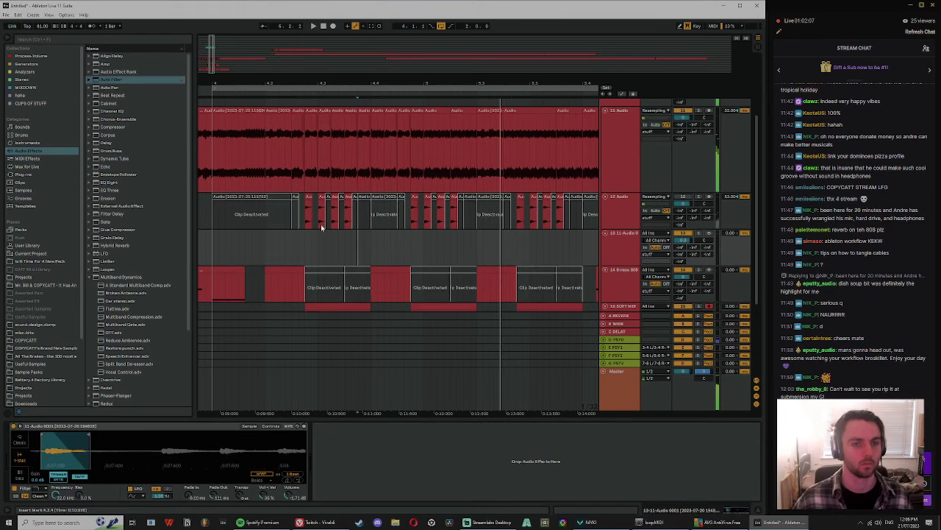
pyautogui.press('space')
pyautogui.click(312, 220)
pyautogui.press('space')
pyautogui.scroll(2, 387, 280)
pyautogui.moveTo(373, 162); pyautogui.dragTo(413, 188)
pyautogui.press('0')
pyautogui.click(356, 137)
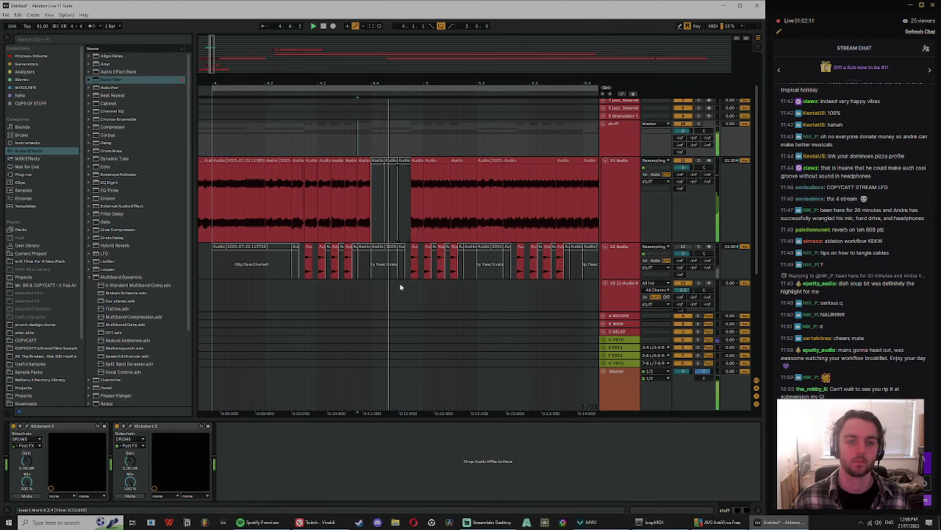
# Step: Deactivate the sixteenth-note slice of the Inverted Silence fusion hat loop at 4.4.2 and play it back
pyautogui.scroll(-3, 400, 287)
pyautogui.click(390, 302)
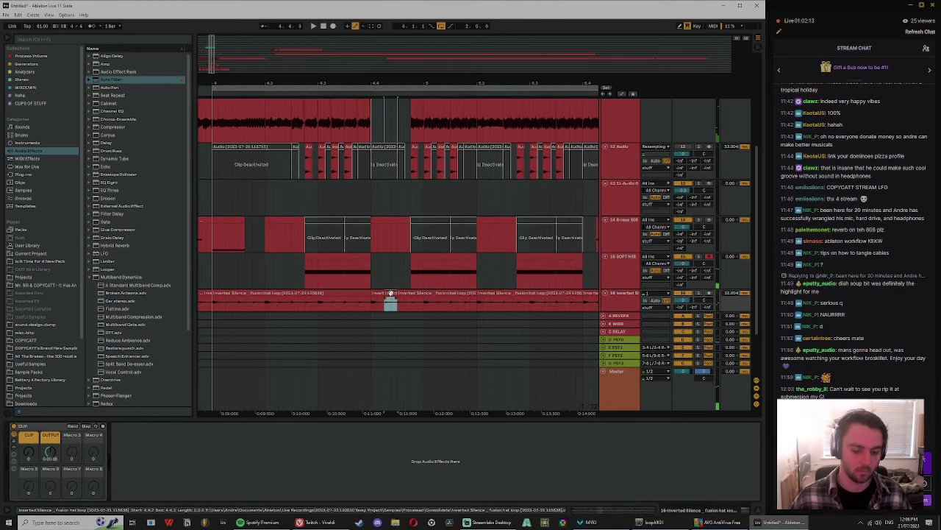
pyautogui.press('0')
pyautogui.click(358, 200)
pyautogui.press('space')
# Step: Insert a new audio track directly below the SOFT NEEDLE SUB track
pyautogui.click(609, 196)
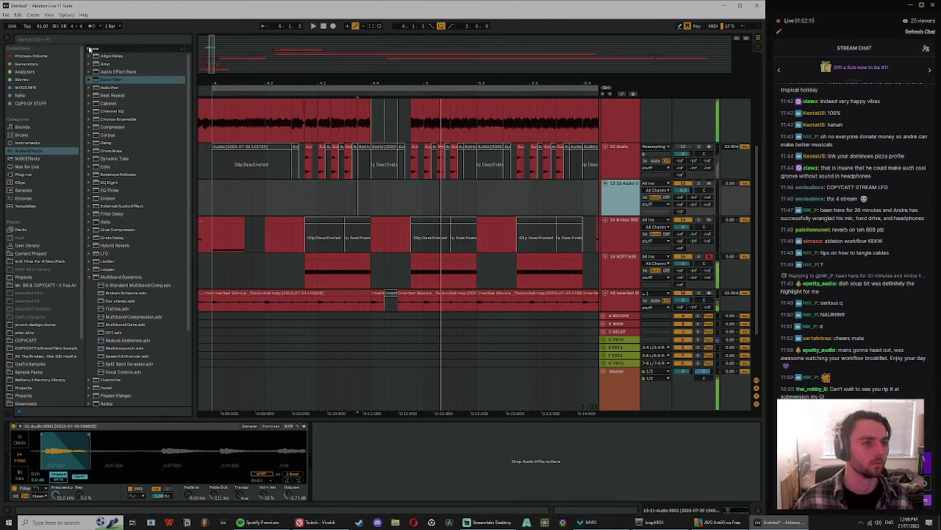
pyautogui.click(312, 138)
pyautogui.click(371, 194)
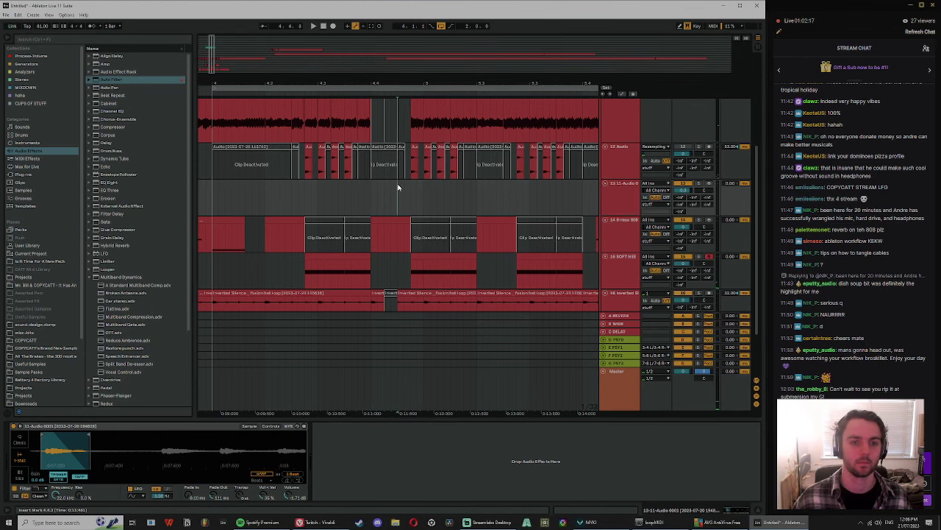
pyautogui.click(628, 266)
pyautogui.hotkey('ctrl', 't')
# Step: Search all browser results for BASS, widen the browser to read the names, and clear the search
pyautogui.click(22, 42)
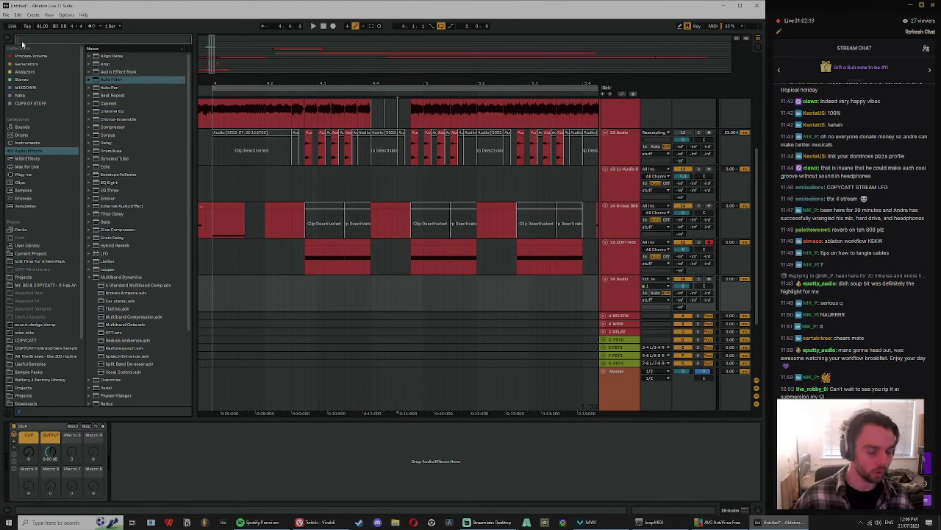
pyautogui.write('BASS')
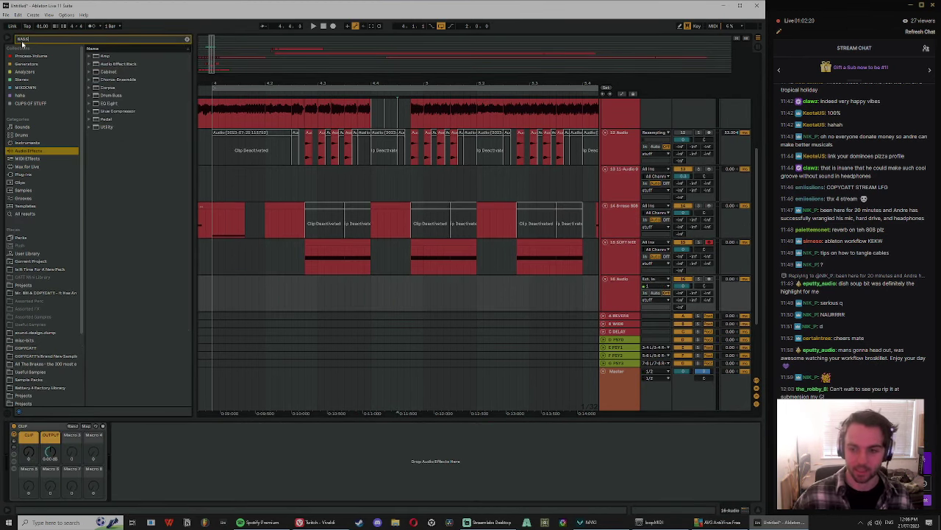
pyautogui.click(31, 214)
pyautogui.click(114, 128)
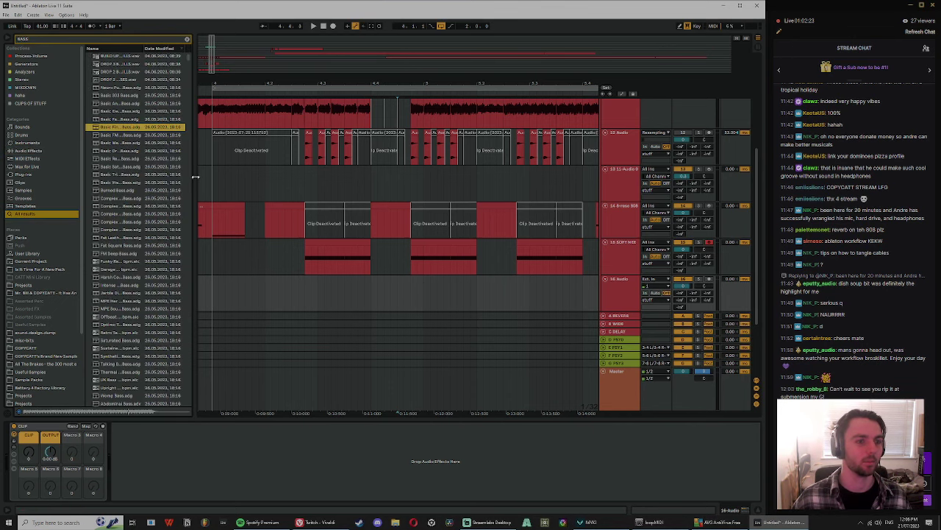
pyautogui.moveTo(195, 177); pyautogui.dragTo(286, 177)
pyautogui.scroll(-9, 216, 289)
pyautogui.click(278, 39)
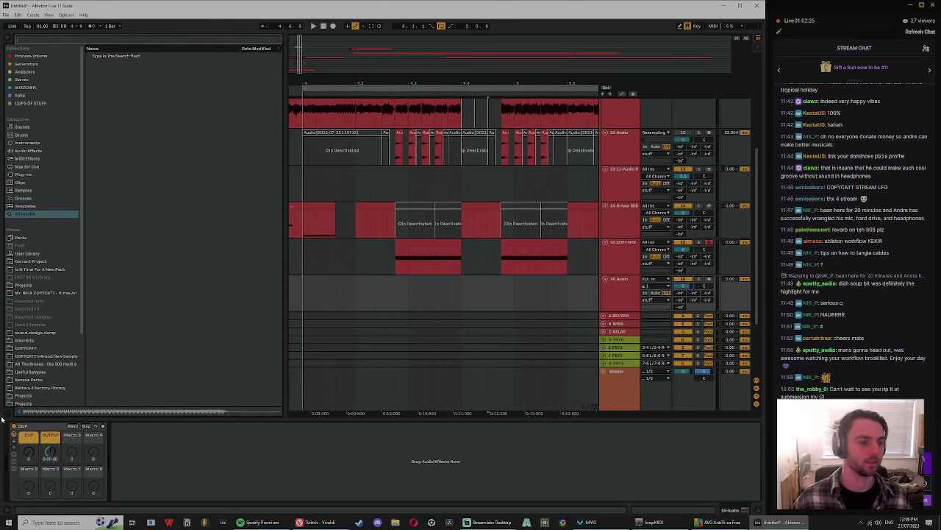
# Step: Open the Recorded samples folder of the sasquatch project in the Projects place
pyautogui.click(24, 340)
pyautogui.click(39, 365)
pyautogui.click(35, 389)
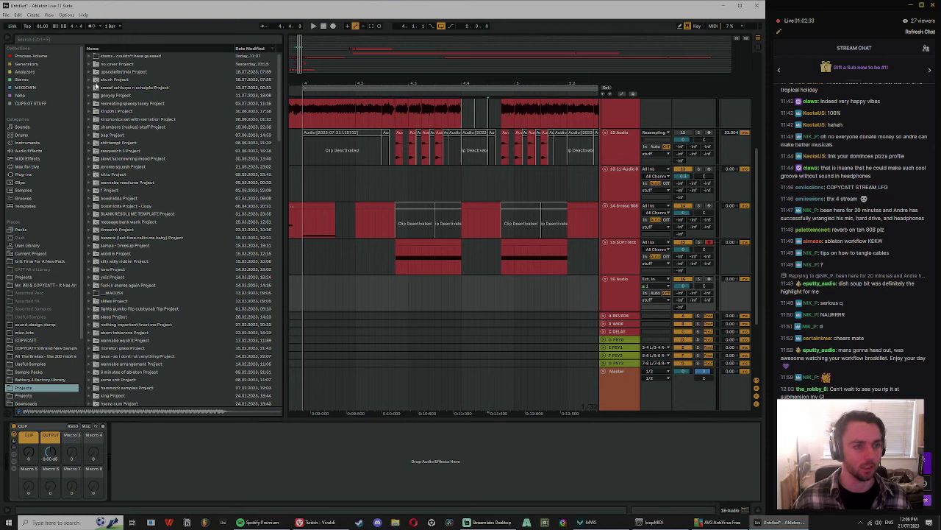
pyautogui.click(89, 150)
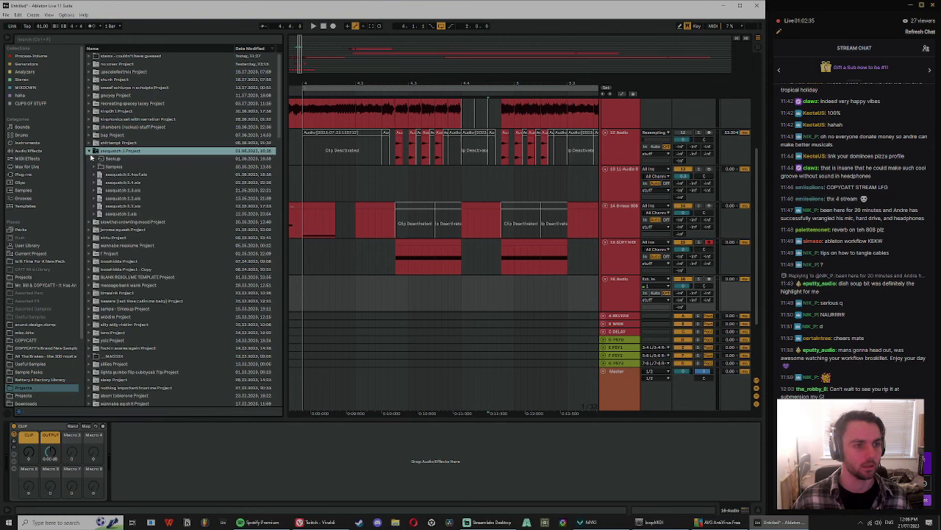
pyautogui.click(95, 166)
pyautogui.click(101, 174)
# Step: Audition the recorded clap, hat and audio samples in the sasquatch project to find one for the new track
pyautogui.click(147, 222)
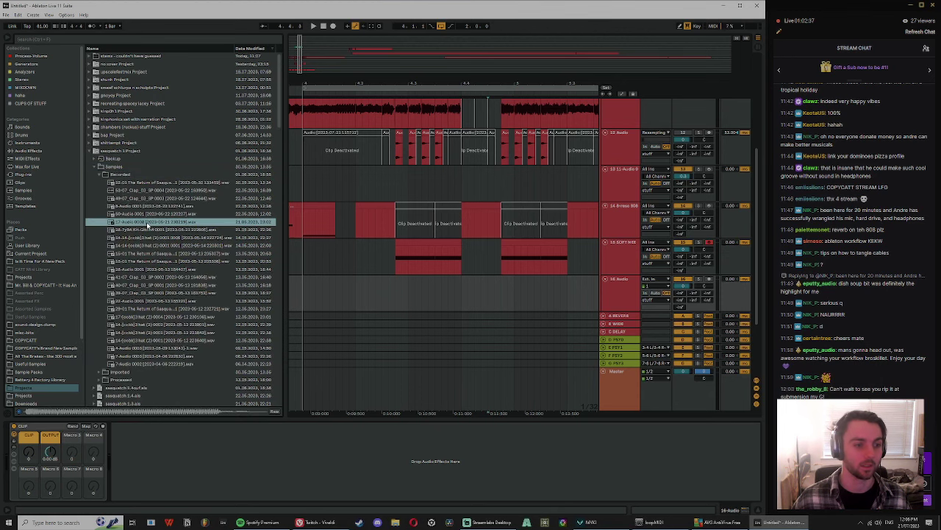
pyautogui.click(150, 206)
pyautogui.click(152, 197)
pyautogui.click(153, 189)
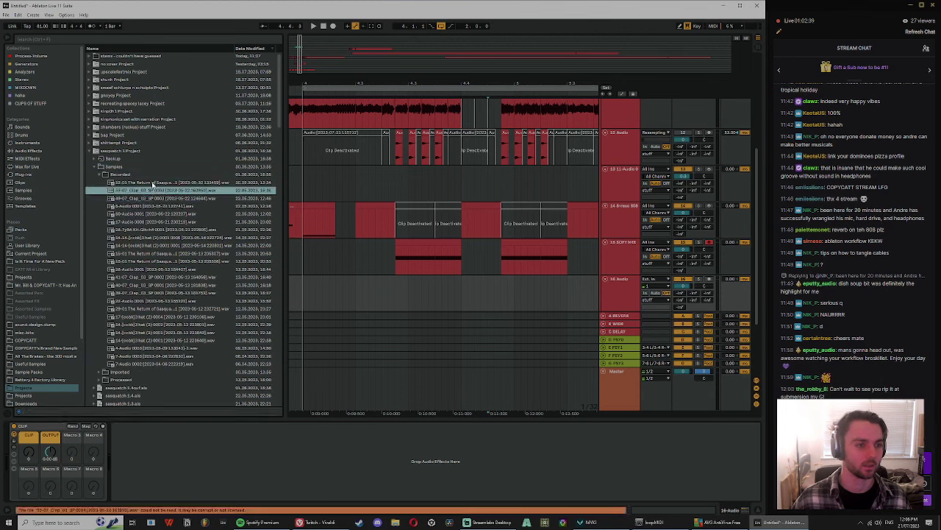
pyautogui.click(156, 214)
pyautogui.click(150, 239)
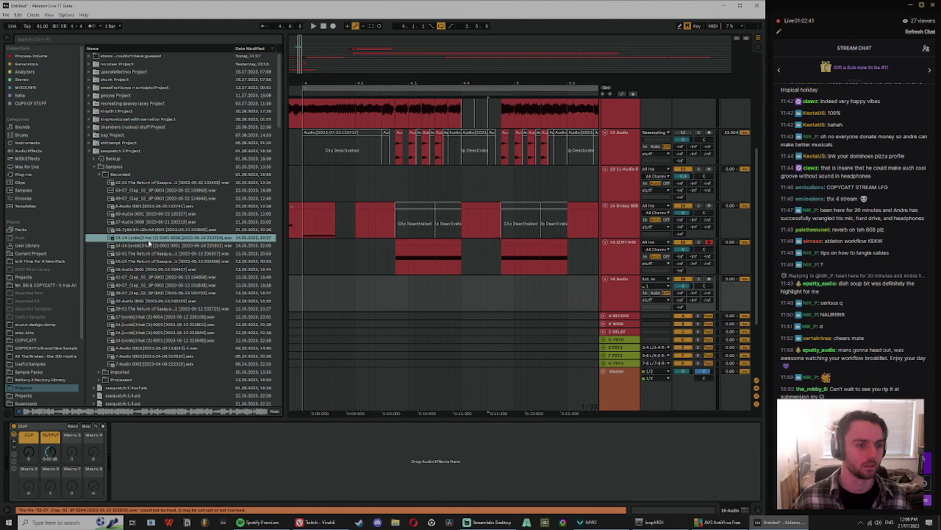
pyautogui.click(158, 253)
pyautogui.click(164, 268)
pyautogui.click(168, 277)
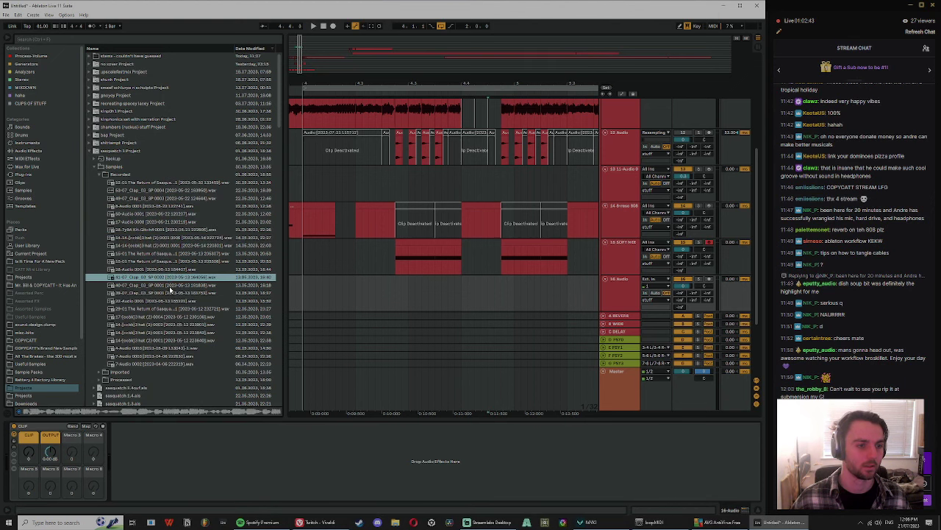
pyautogui.click(168, 286)
pyautogui.click(167, 300)
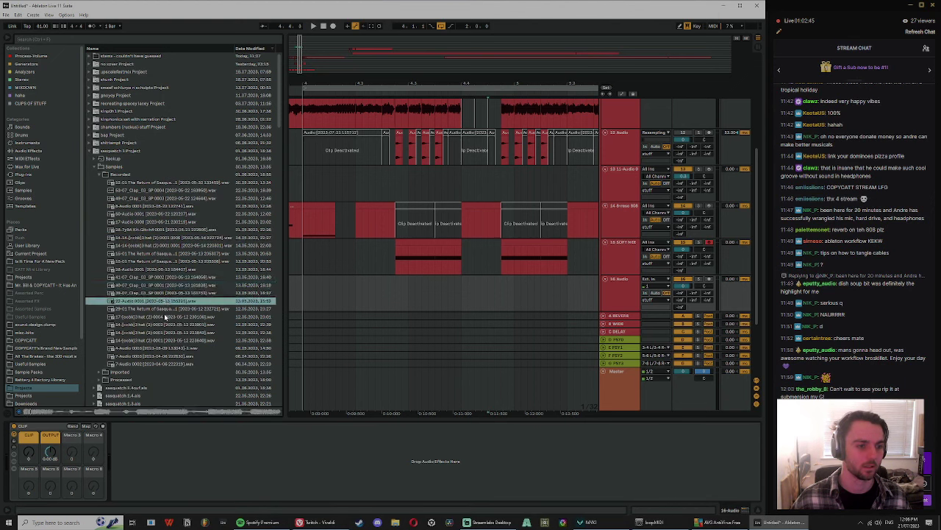
pyautogui.click(166, 317)
pyautogui.click(181, 332)
pyautogui.click(177, 348)
pyautogui.click(175, 356)
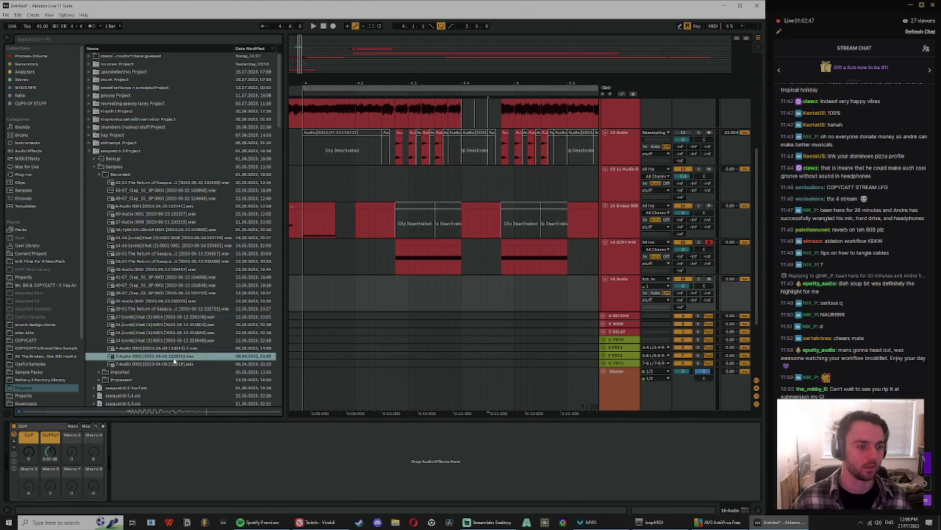
# Step: Place the 7-Audio 0003 recording on the new audio track at 4.4, solo the track and open the clip's sample view
pyautogui.moveTo(166, 356); pyautogui.dragTo(480, 295)
pyautogui.click(698, 279)
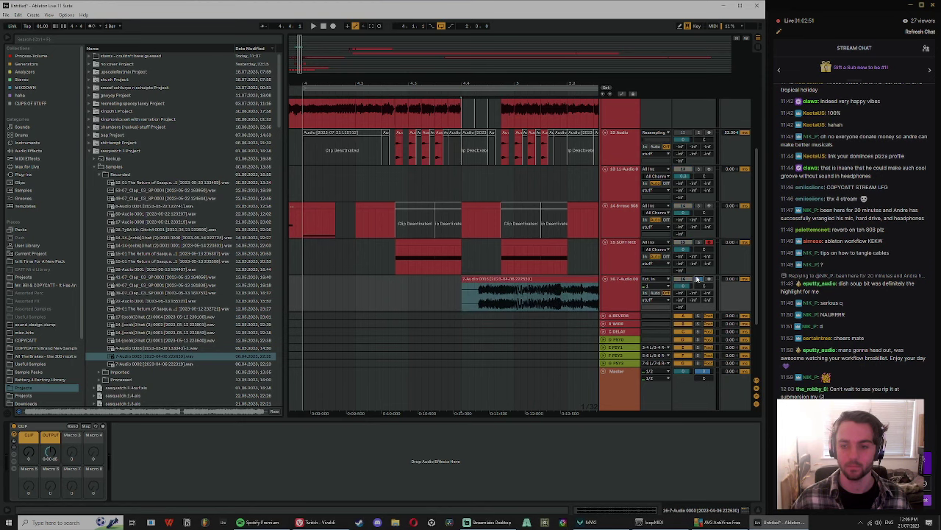
pyautogui.click(511, 284)
pyautogui.doubleClick(509, 278)
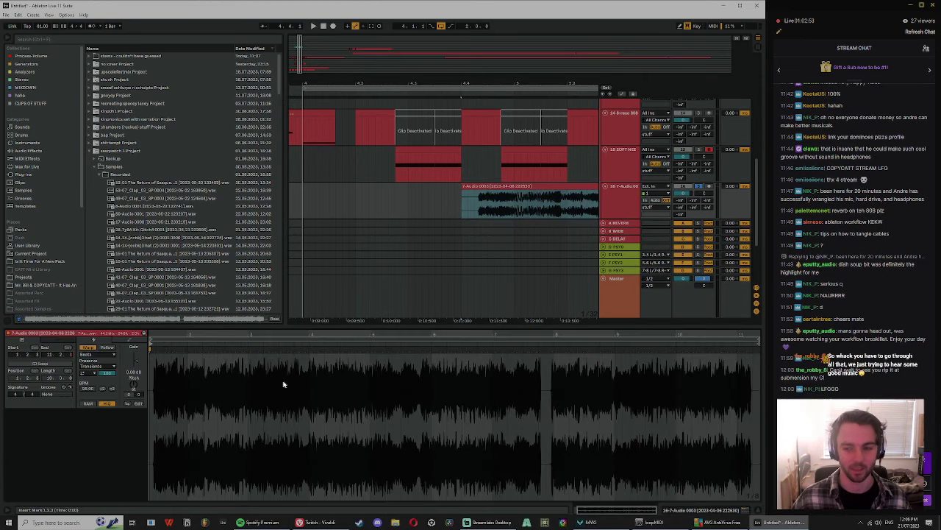
# Step: Turn off warping for the 7-Audio 0003 clip and move its start marker further into the recording
pyautogui.moveTo(306, 374); pyautogui.dragTo(287, 374)
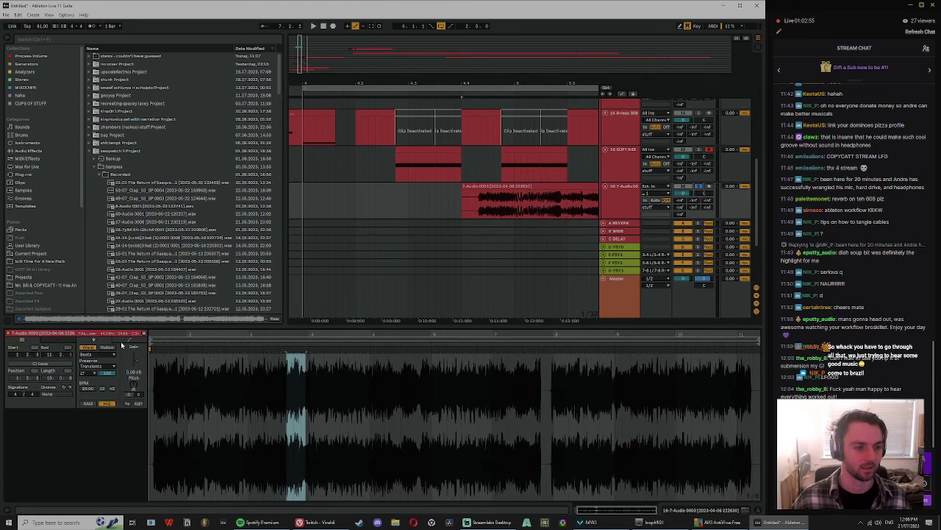
pyautogui.click(88, 347)
pyautogui.moveTo(163, 339)
pyautogui.mouseDown()
pyautogui.moveTo(305, 358)
pyautogui.moveTo(294, 340)
pyautogui.mouseUp()
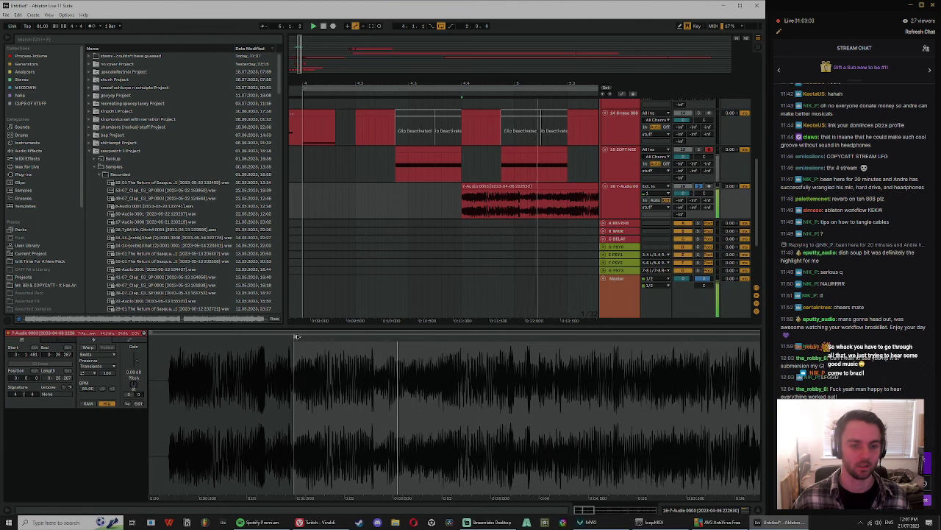
pyautogui.moveTo(295, 339)
pyautogui.mouseDown()
pyautogui.moveTo(354, 347)
pyautogui.moveTo(332, 343)
pyautogui.mouseUp()
# Step: Move the 7-Audio 0003 clip to start at 4.4.3 and play it back
pyautogui.click(472, 187)
pyautogui.moveTo(484, 186); pyautogui.dragTo(504, 184)
pyautogui.press('space')
pyautogui.press('space')
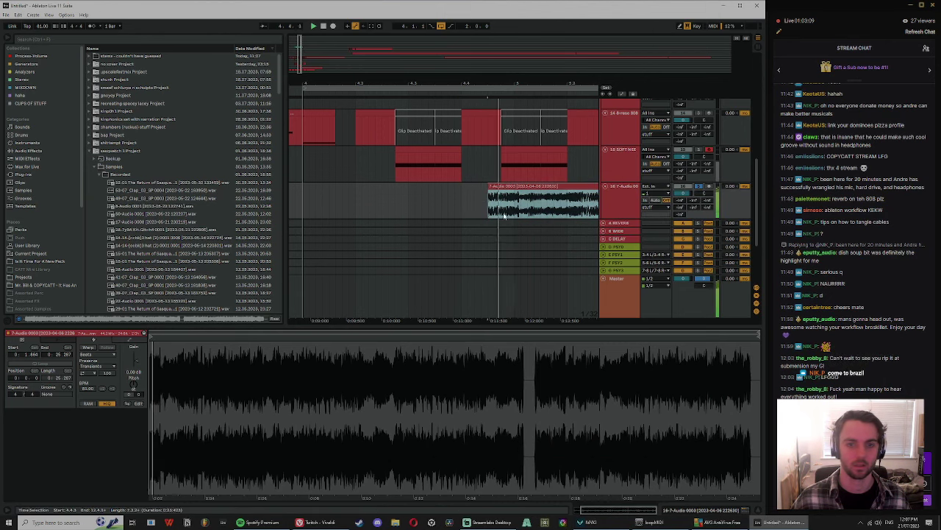
pyautogui.press('space')
pyautogui.moveTo(498, 82); pyautogui.dragTo(519, 214)
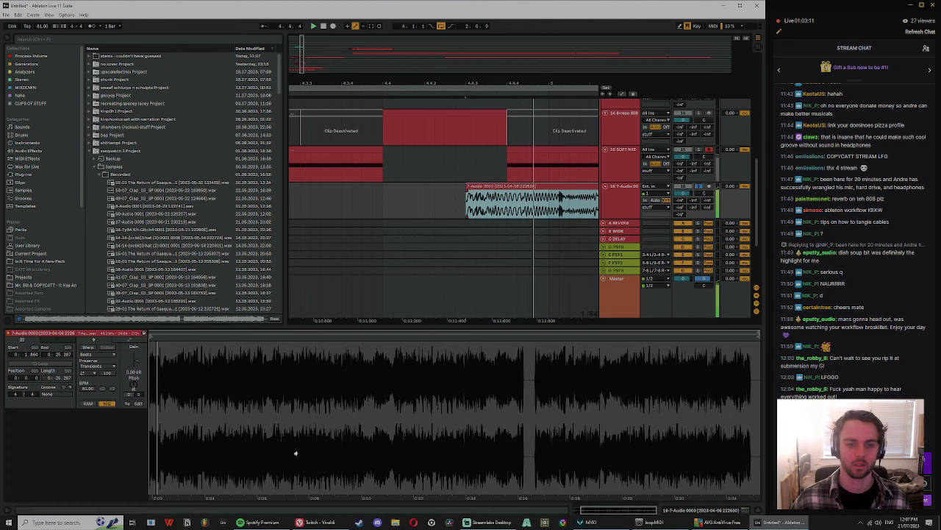
# Step: Split the 7-Audio 0003 clip at bar 5 and deactivate the part after the split
pyautogui.click(548, 206)
pyautogui.hotkey('ctrl', 'e')
pyautogui.click(565, 186)
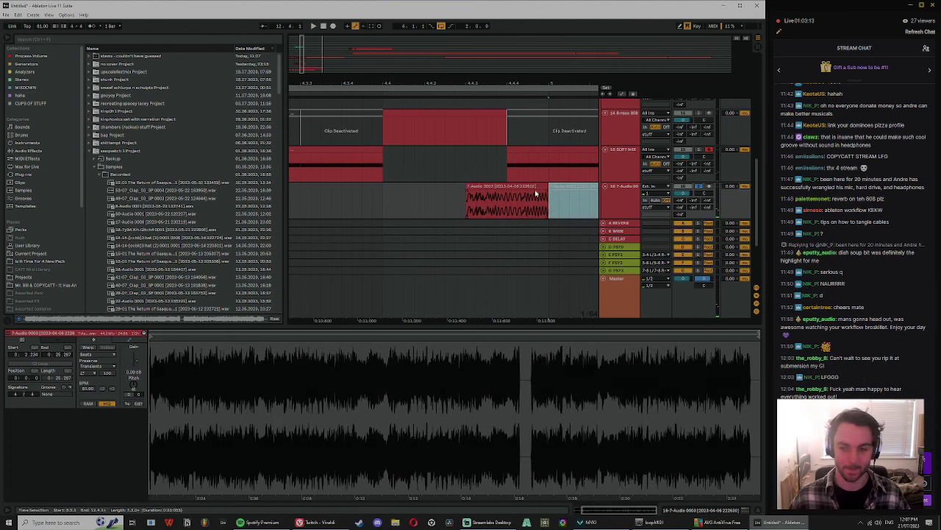
pyautogui.press('0')
# Step: Move the start marker of the short 7-Audio 0003 clip to a later point in the recording
pyautogui.click(522, 187)
pyautogui.moveTo(255, 435); pyautogui.dragTo(317, 342)
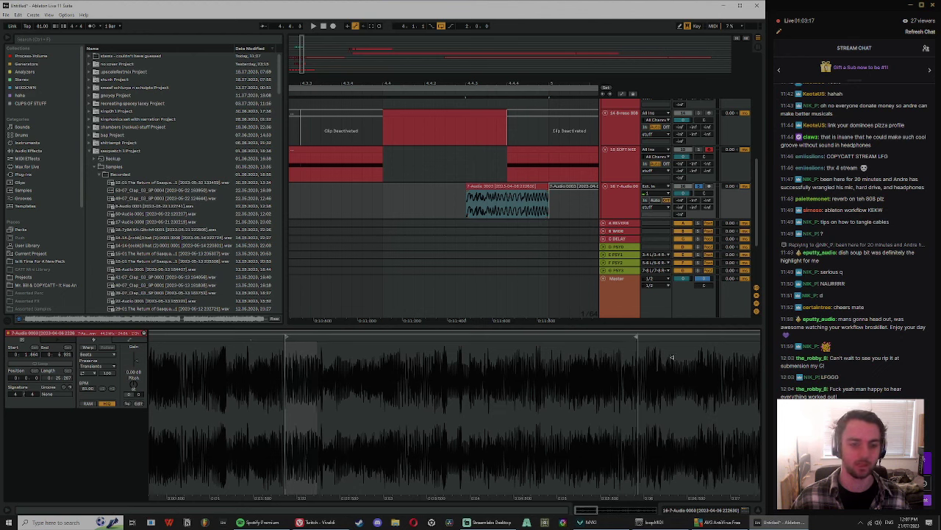
pyautogui.moveTo(285, 336); pyautogui.dragTo(409, 344)
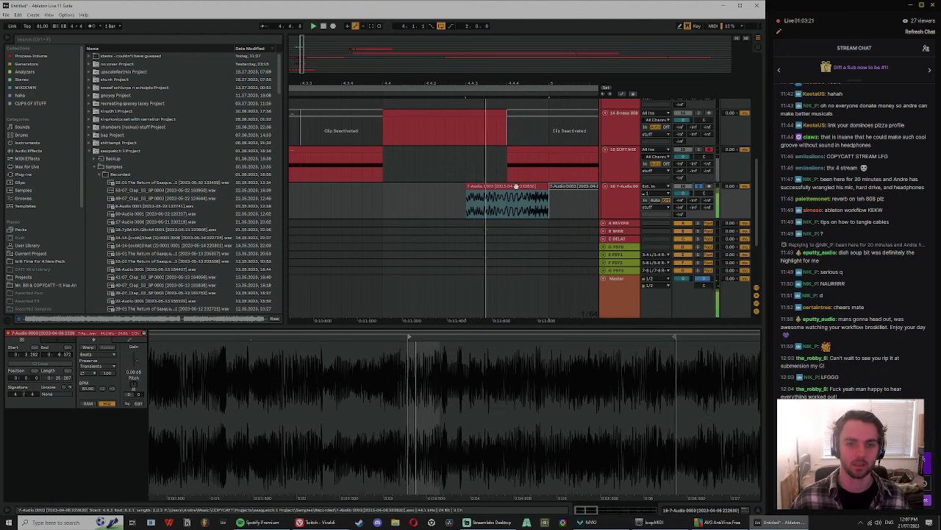
# Step: Shift the short 7-Audio 0003 clip to 4.4.2, audition it, and unsolo its track to hear it in context
pyautogui.click(519, 186)
pyautogui.moveTo(522, 186)
pyautogui.mouseDown()
pyautogui.moveTo(458, 204)
pyautogui.moveTo(468, 203)
pyautogui.mouseUp()
pyautogui.press('space')
pyautogui.press('space')
pyautogui.press('space')
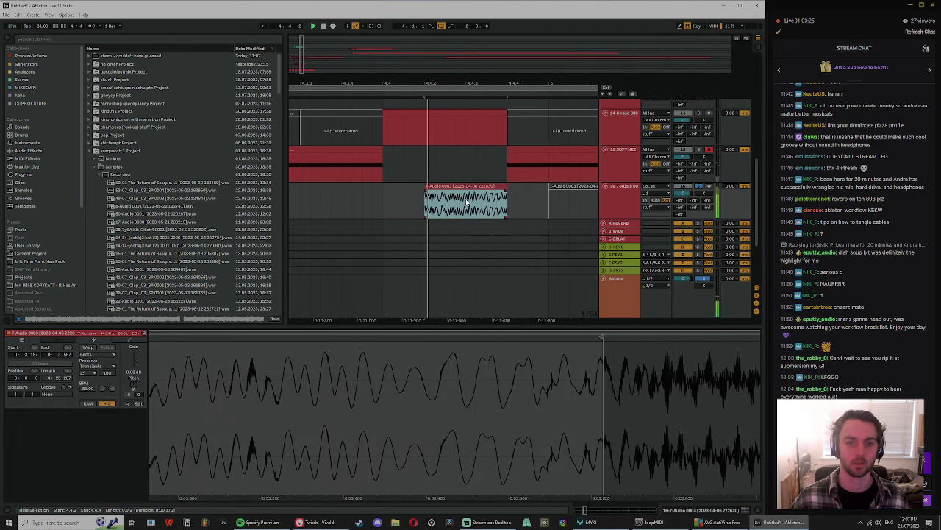
pyautogui.click(394, 199)
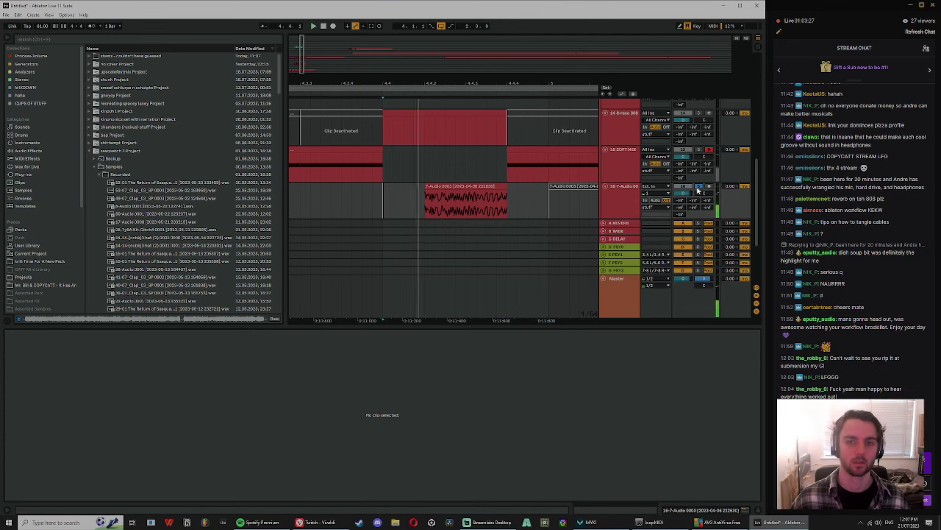
# Step: Extend the short audio clip's start back to 4.3.3 and trim the SOFT NEEDLE SUB clip to end there
pyautogui.click(424, 187)
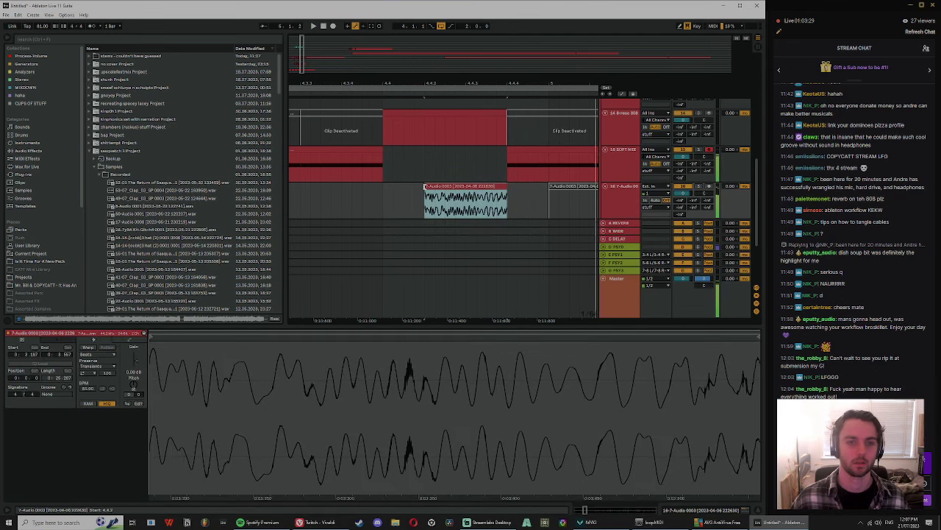
pyautogui.moveTo(425, 188); pyautogui.dragTo(321, 188)
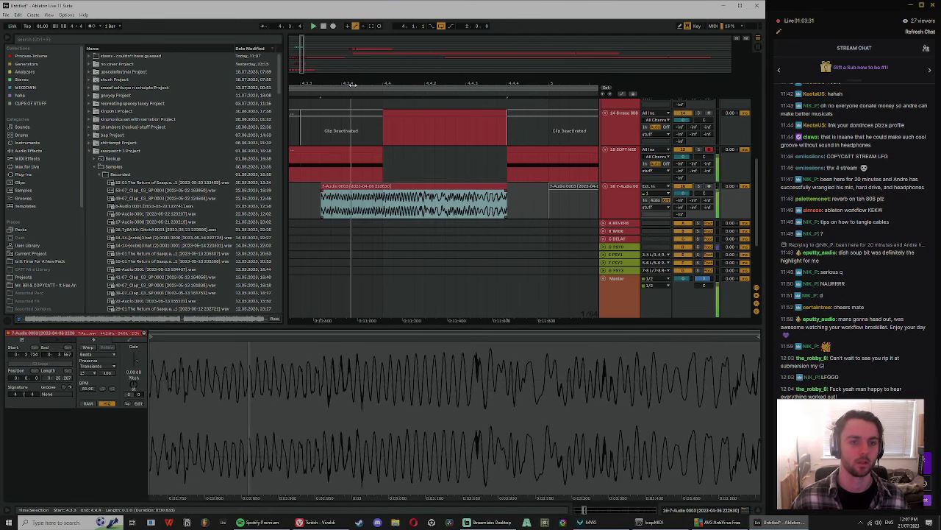
pyautogui.moveTo(353, 84); pyautogui.dragTo(387, 70)
pyautogui.moveTo(402, 149); pyautogui.dragTo(355, 153)
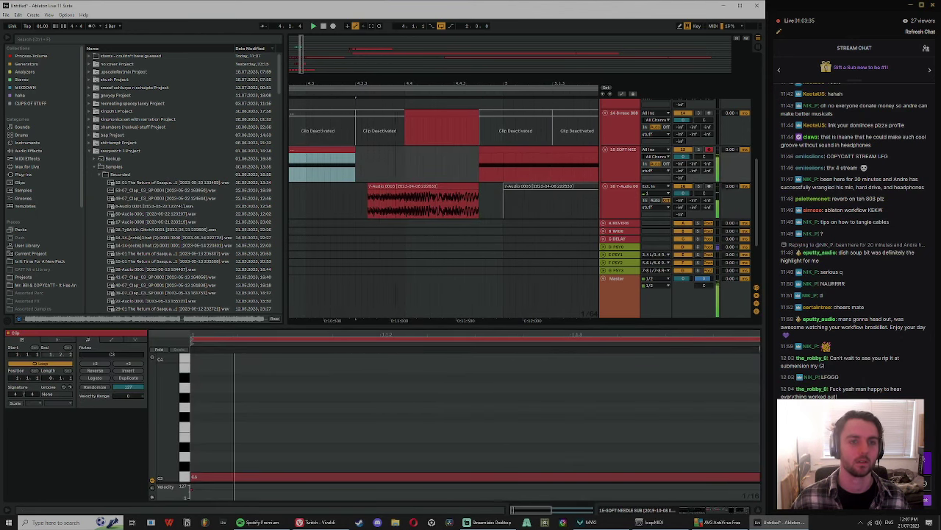
pyautogui.moveTo(407, 84); pyautogui.dragTo(406, 74)
pyautogui.moveTo(379, 187); pyautogui.dragTo(370, 186)
pyautogui.moveTo(409, 85); pyautogui.dragTo(409, 74)
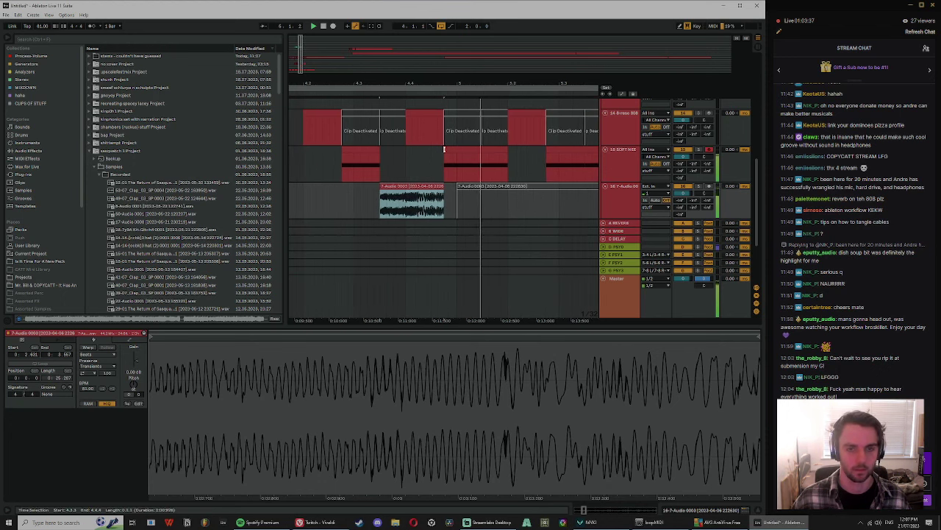
pyautogui.click(435, 167)
# Step: Deactivate the short 808 clip just before bar 6 and play the loop from beat 4.2
pyautogui.moveTo(517, 84); pyautogui.dragTo(505, 68)
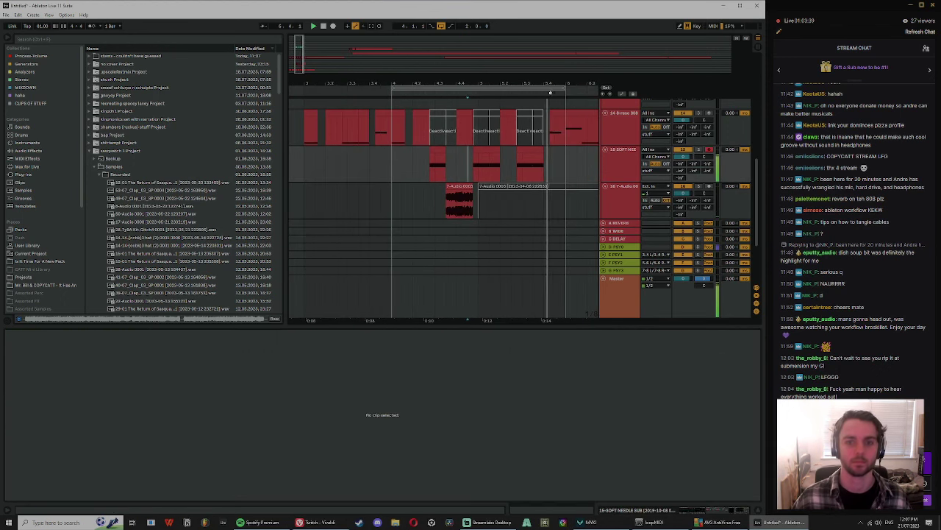
pyautogui.click(544, 133)
pyautogui.scroll(1, 555, 175)
pyautogui.scroll(1, 555, 174)
pyautogui.click(554, 170)
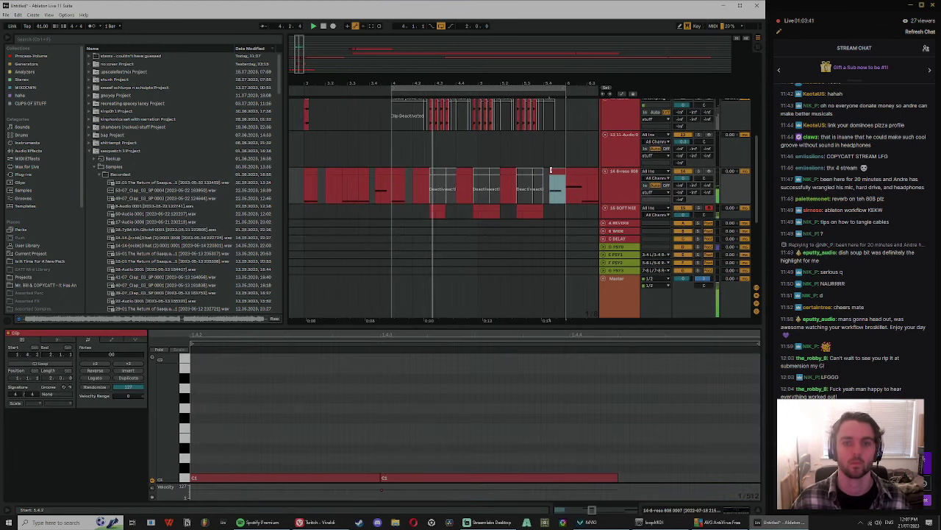
pyautogui.press('0')
pyautogui.click(434, 151)
pyautogui.scroll(-2, 474, 165)
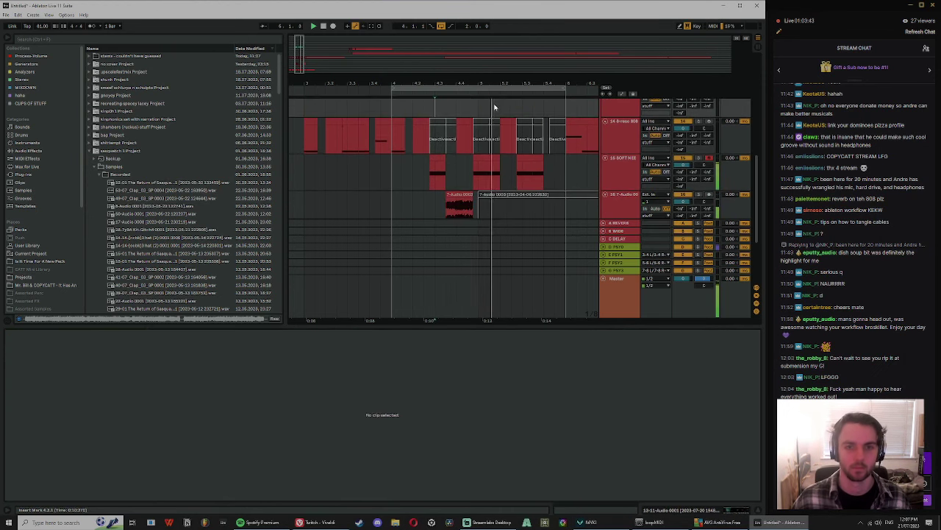
pyautogui.moveTo(497, 84); pyautogui.dragTo(492, 104)
pyautogui.press('space')
# Step: Delete the leftover 7-Audio 0003 clip after bar 5
pyautogui.click(498, 197)
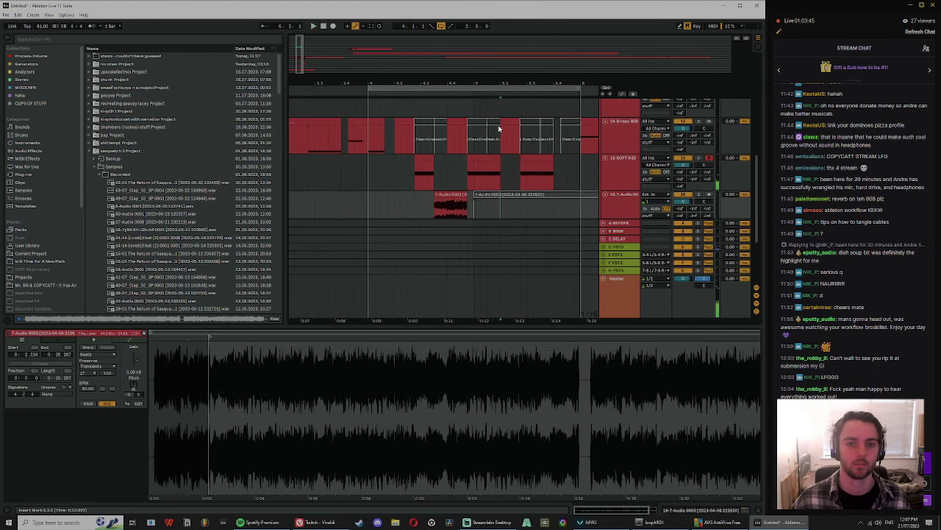
pyautogui.click(505, 195)
pyautogui.press('0')
pyautogui.click(622, 173)
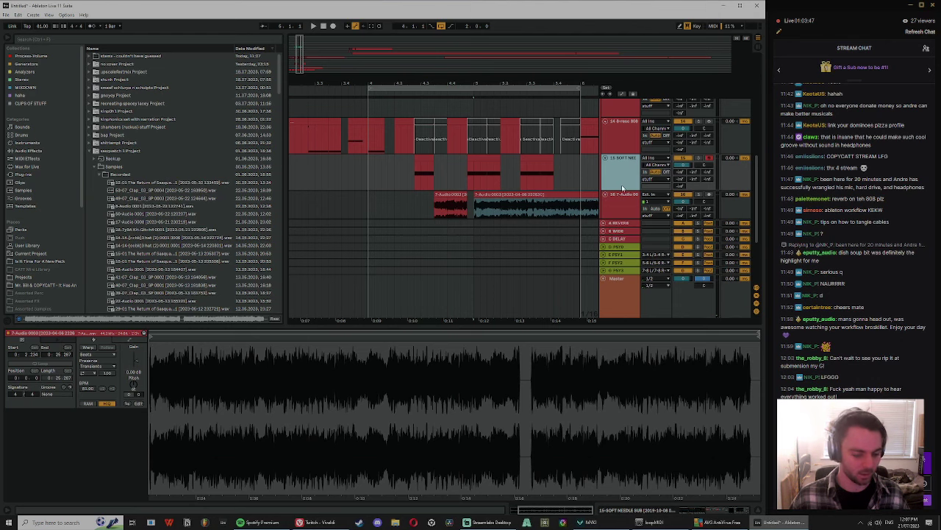
pyautogui.click(520, 200)
pyautogui.press('Delete')
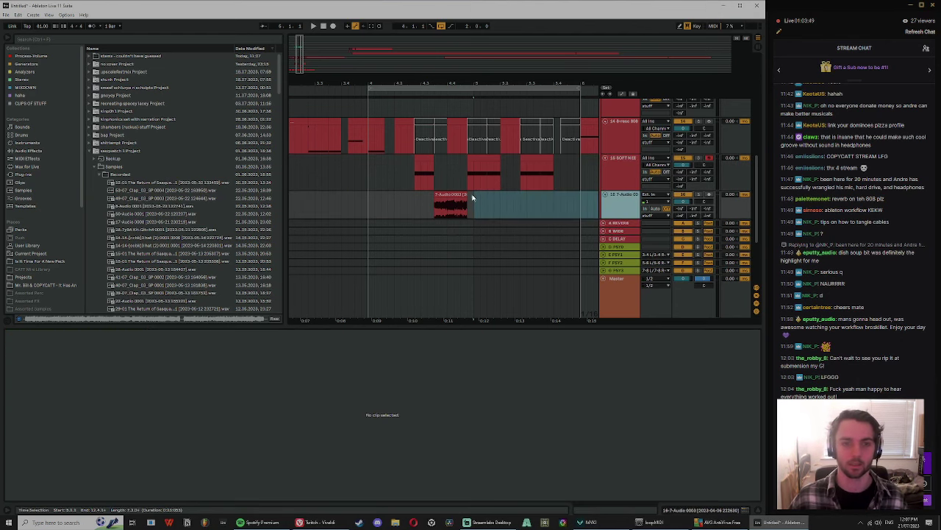
# Step: Solo the 7-Audio track and add the Multiband Dynamics OTT preset to it
pyautogui.click(459, 195)
pyautogui.click(698, 194)
pyautogui.press('space')
pyautogui.click(29, 151)
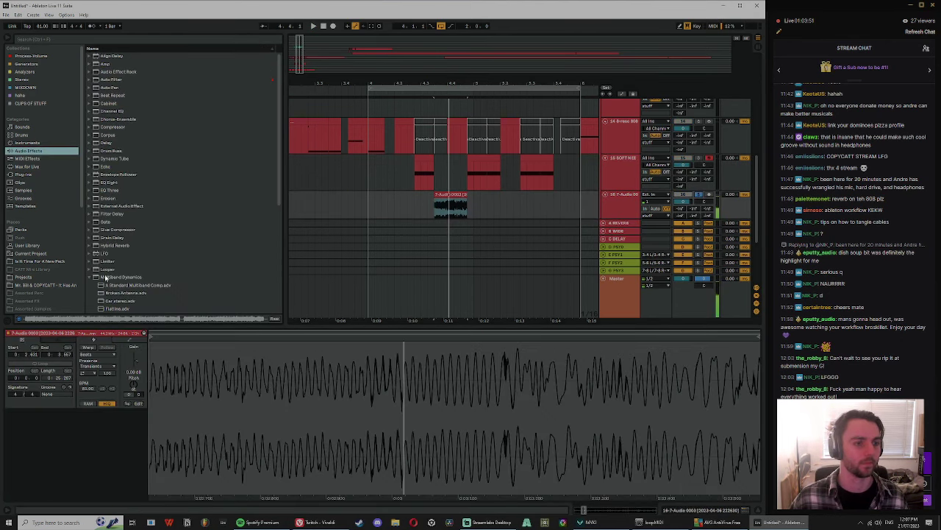
pyautogui.scroll(-2, 105, 273)
pyautogui.click(115, 292)
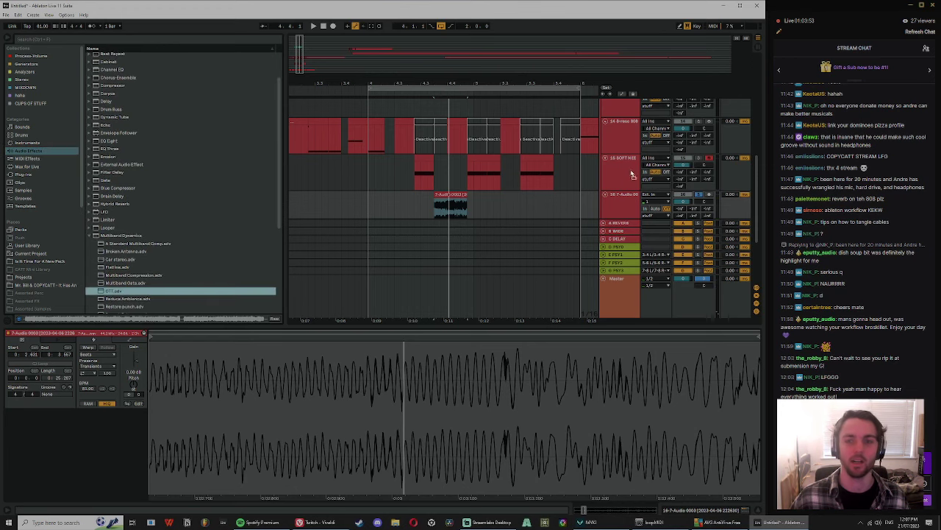
pyautogui.moveTo(622, 202); pyautogui.dragTo(622, 203)
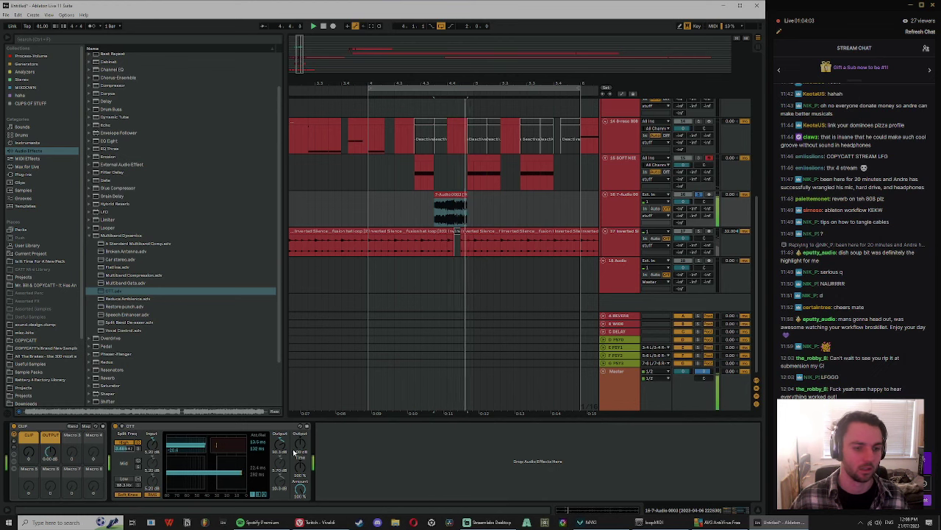
# Step: Split the remaining 7-Audio 0003 clip at 4.4 and slide the audio inside its first part
pyautogui.click(434, 204)
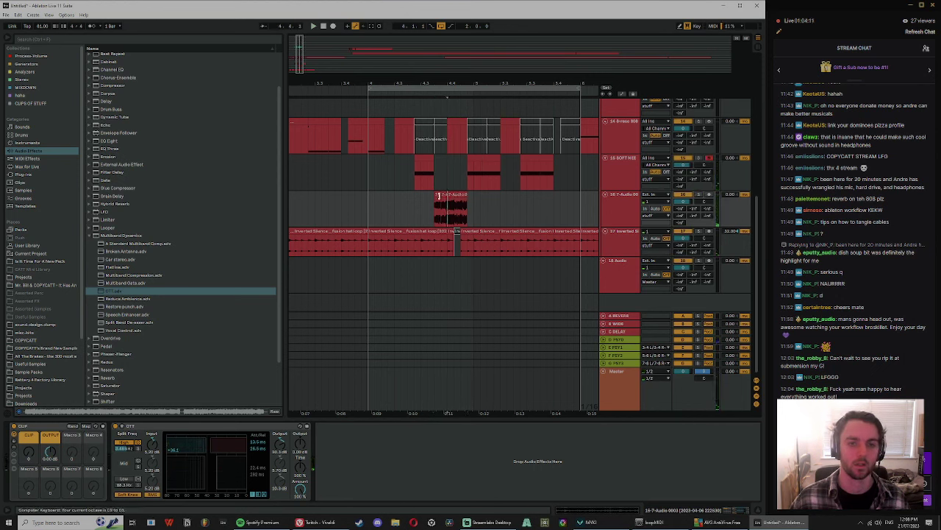
pyautogui.moveTo(442, 82); pyautogui.dragTo(439, 284)
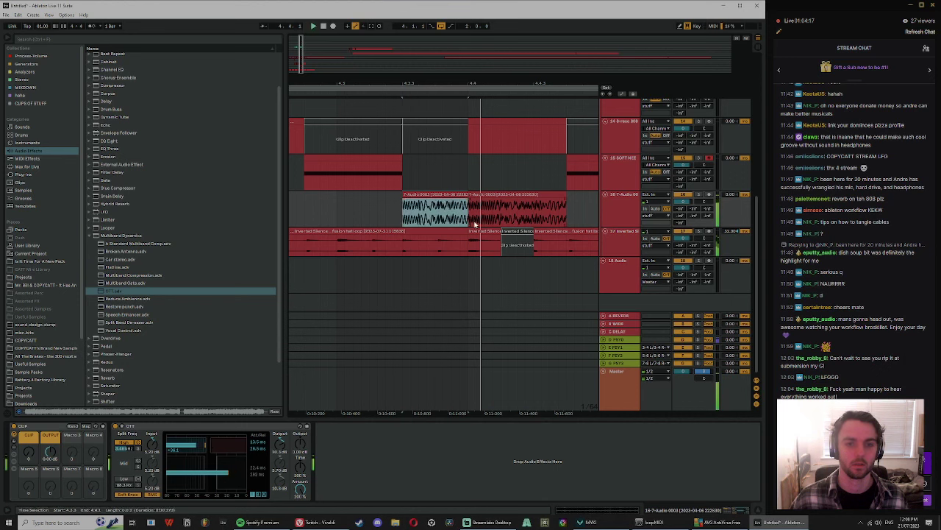
pyautogui.moveTo(419, 221); pyautogui.dragTo(485, 225)
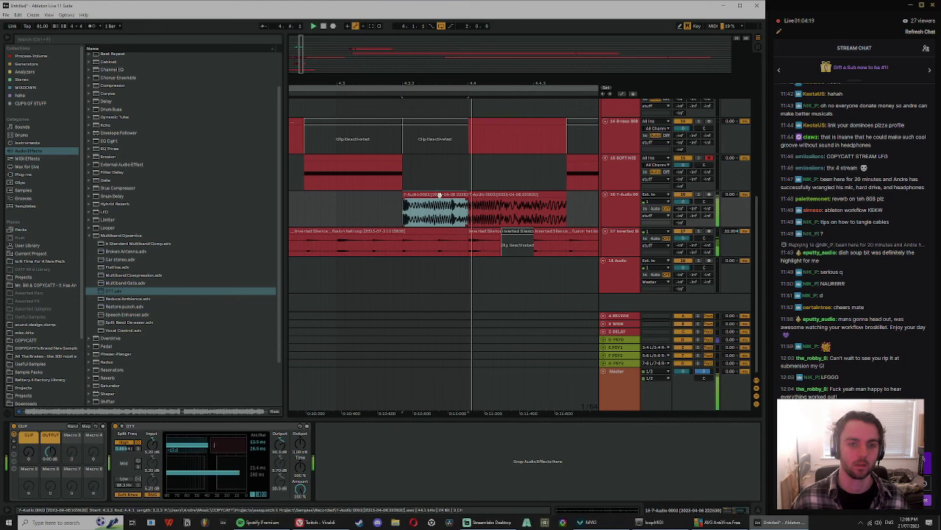
# Step: Open the first part's sample view and move its start marker back near the beginning of the recording
pyautogui.doubleClick(439, 194)
pyautogui.scroll(-5, 529, 378)
pyautogui.press('space')
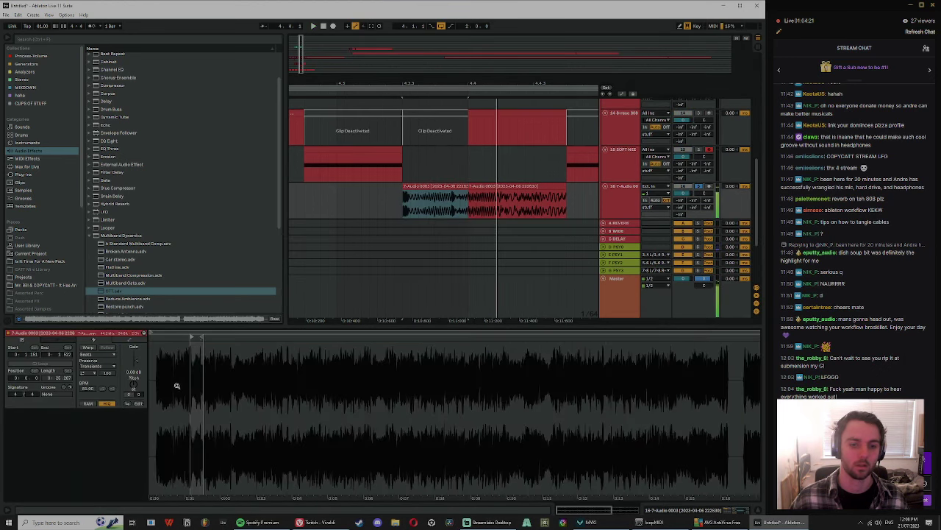
pyautogui.moveTo(187, 358); pyautogui.dragTo(396, 412)
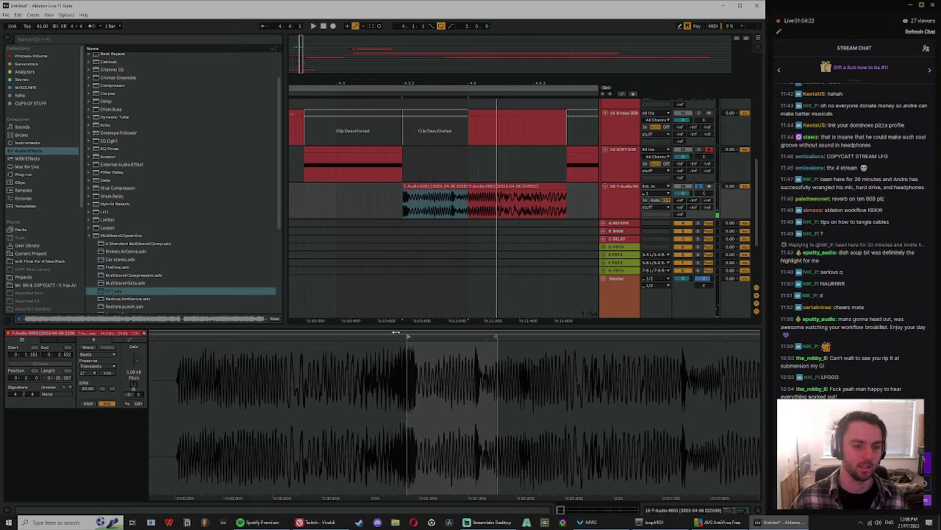
pyautogui.moveTo(410, 337)
pyautogui.mouseDown()
pyautogui.moveTo(234, 346)
pyautogui.moveTo(218, 370)
pyautogui.mouseUp()
pyautogui.scroll(-3, 219, 370)
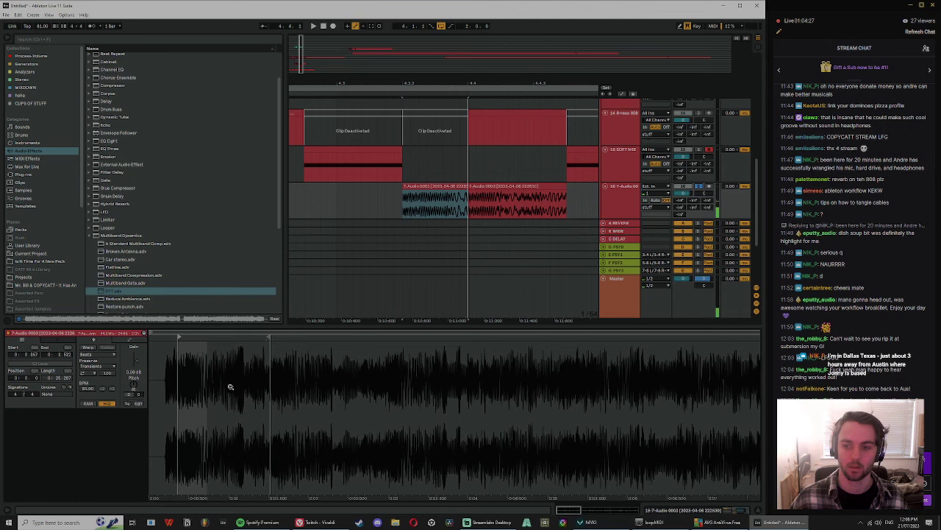
# Step: Move the first part's start marker to about 17.86 s in the recording, audition it, and lower the clip's pitch
pyautogui.scroll(2, 230, 387)
pyautogui.scroll(-3, 207, 362)
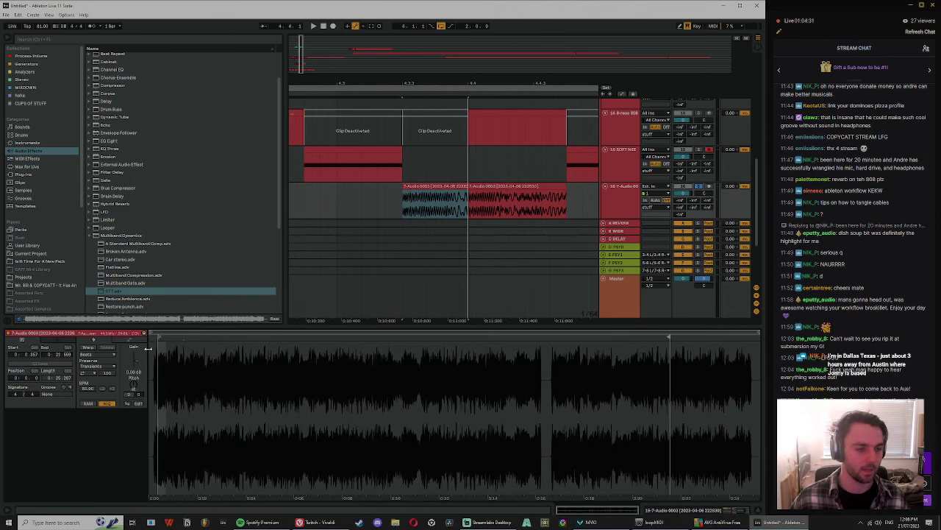
pyautogui.scroll(5, 468, 362)
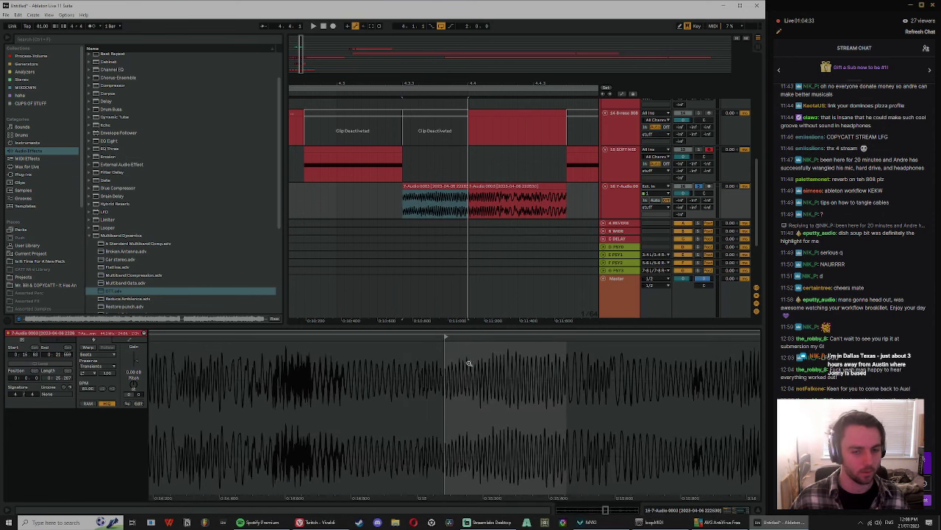
pyautogui.moveTo(447, 338)
pyautogui.mouseDown()
pyautogui.moveTo(354, 338)
pyautogui.moveTo(587, 338)
pyautogui.moveTo(699, 362)
pyautogui.mouseUp()
pyautogui.press('space')
pyautogui.press('space')
pyautogui.press('space')
pyautogui.scroll(-3, 362, 375)
pyautogui.moveTo(133, 384); pyautogui.dragTo(133, 392)
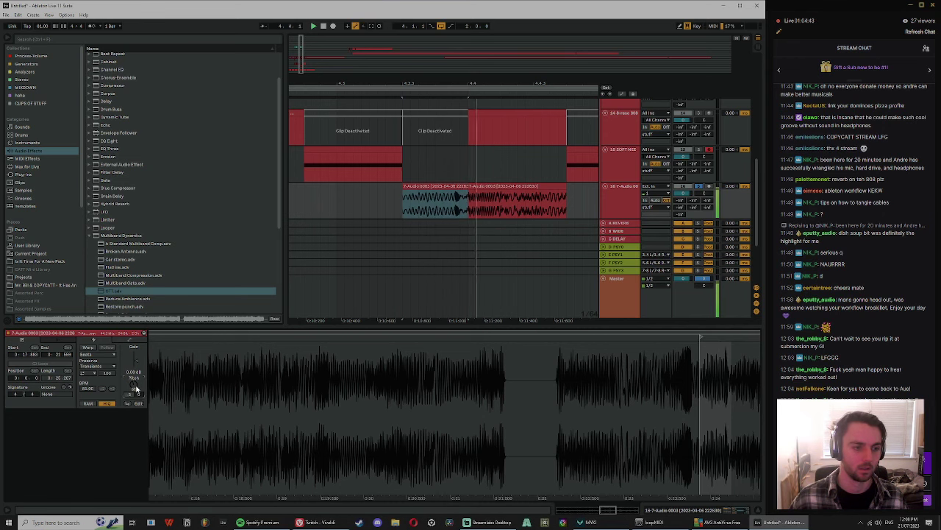
# Step: Slide the audio inside the first part to later sections of the recording during playback, ending with a start near 21.4 s
pyautogui.click(426, 208)
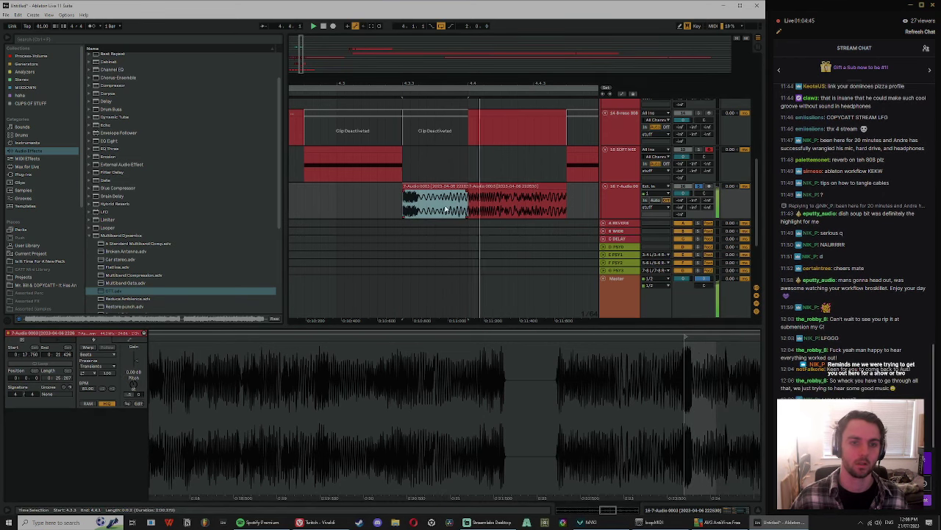
pyautogui.moveTo(446, 206); pyautogui.dragTo(353, 223)
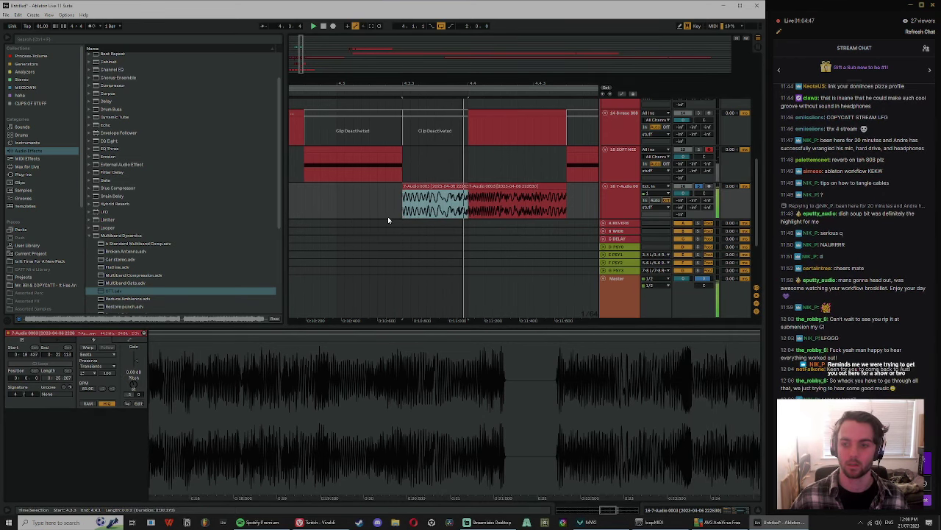
pyautogui.moveTo(447, 211); pyautogui.dragTo(360, 212)
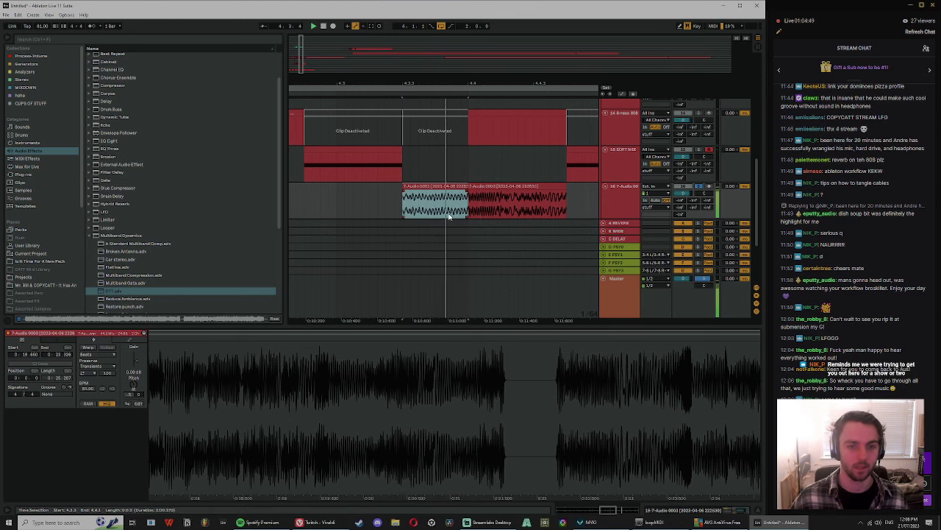
pyautogui.moveTo(449, 216); pyautogui.dragTo(315, 225)
pyautogui.moveTo(426, 215); pyautogui.dragTo(370, 227)
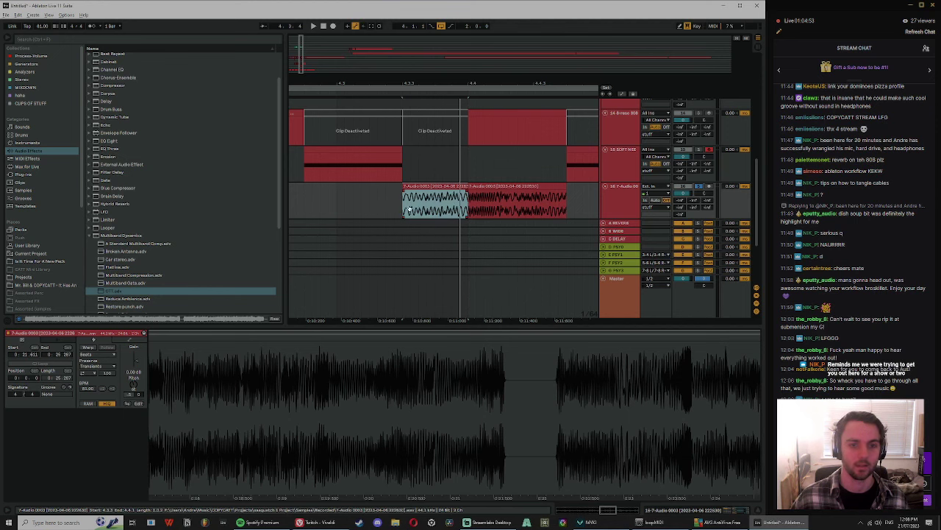
# Step: Move the first 7-Audio 0003 part's start marker back through the recording in stages, ending at about 7.0 s
pyautogui.hotkey('ctrl', 'z')
pyautogui.moveTo(532, 412); pyautogui.dragTo(536, 364)
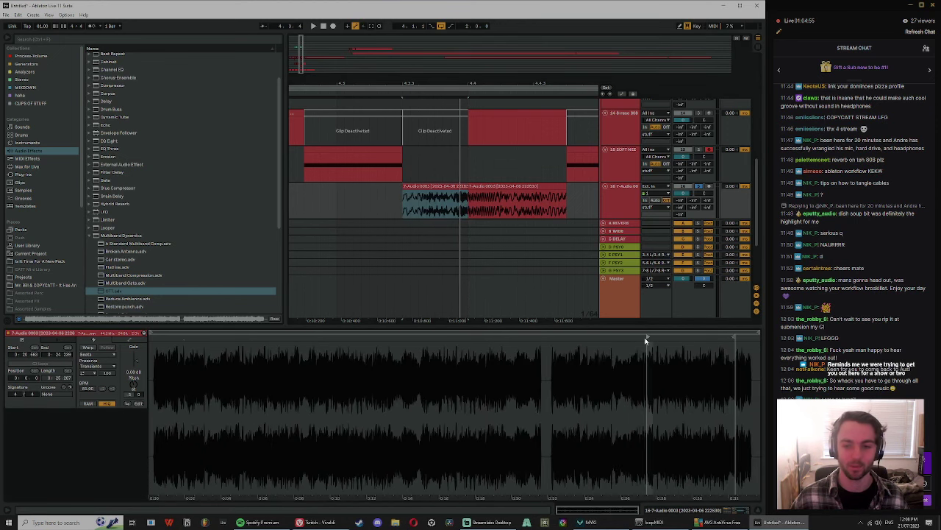
pyautogui.moveTo(646, 340)
pyautogui.mouseDown()
pyautogui.moveTo(717, 340)
pyautogui.moveTo(459, 346)
pyautogui.moveTo(402, 363)
pyautogui.mouseUp()
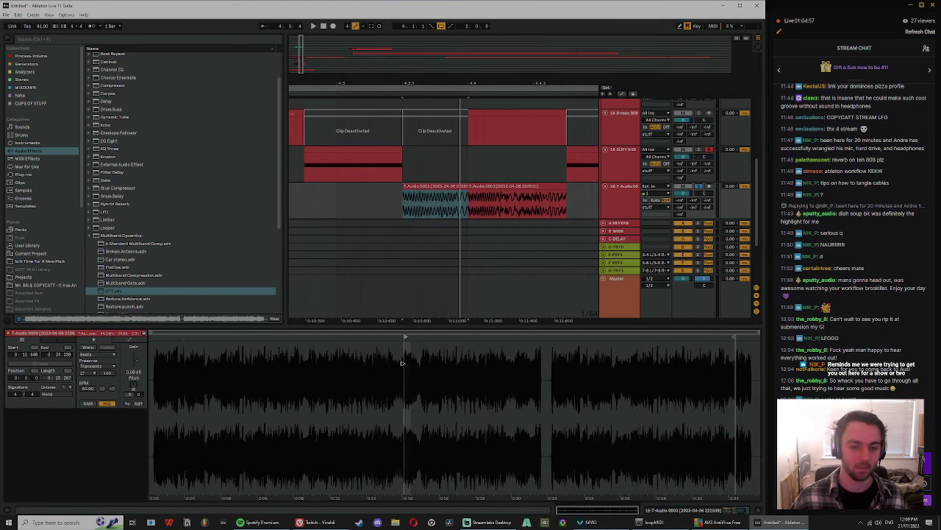
pyautogui.scroll(5, 404, 366)
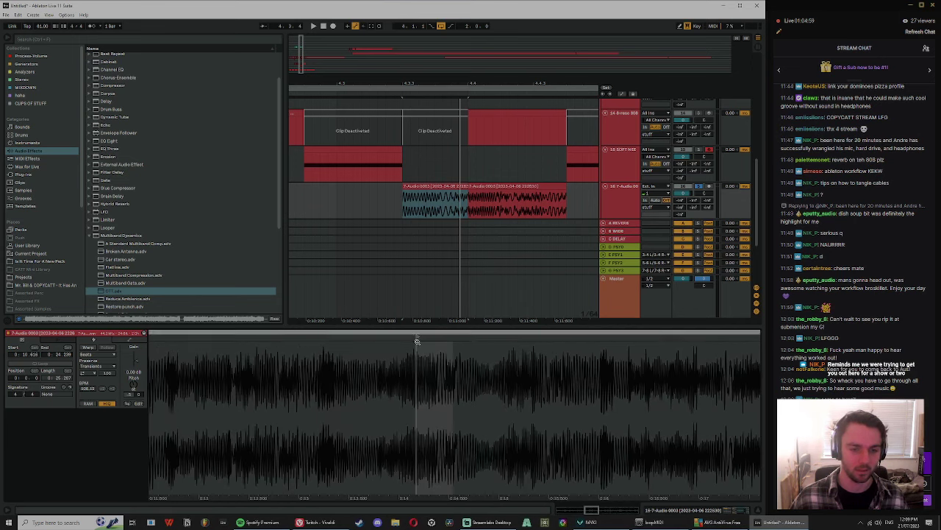
pyautogui.moveTo(417, 336)
pyautogui.mouseDown()
pyautogui.moveTo(340, 378)
pyautogui.moveTo(453, 347)
pyautogui.moveTo(327, 353)
pyautogui.moveTo(338, 359)
pyautogui.mouseUp()
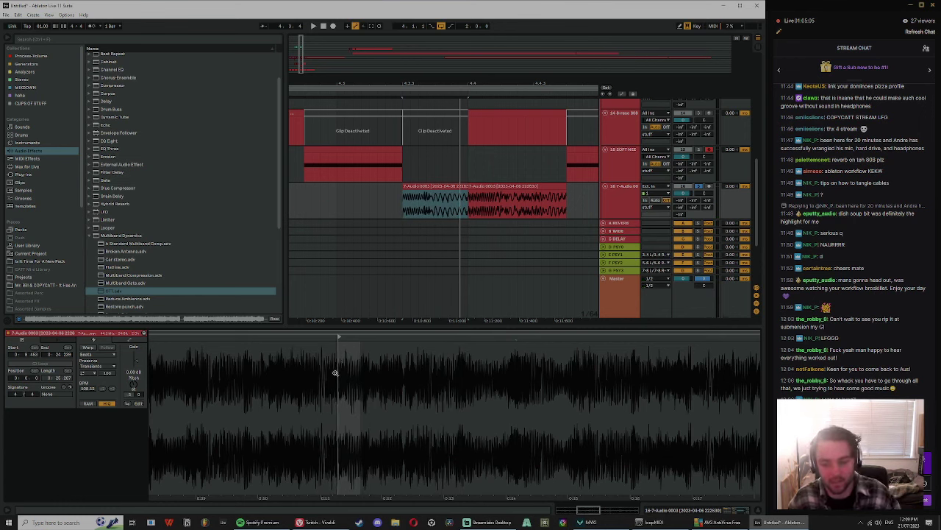
pyautogui.moveTo(338, 360)
pyautogui.mouseDown()
pyautogui.moveTo(353, 352)
pyautogui.moveTo(306, 338)
pyautogui.moveTo(211, 340)
pyautogui.moveTo(374, 341)
pyautogui.moveTo(210, 339)
pyautogui.moveTo(378, 360)
pyautogui.moveTo(477, 353)
pyautogui.mouseUp()
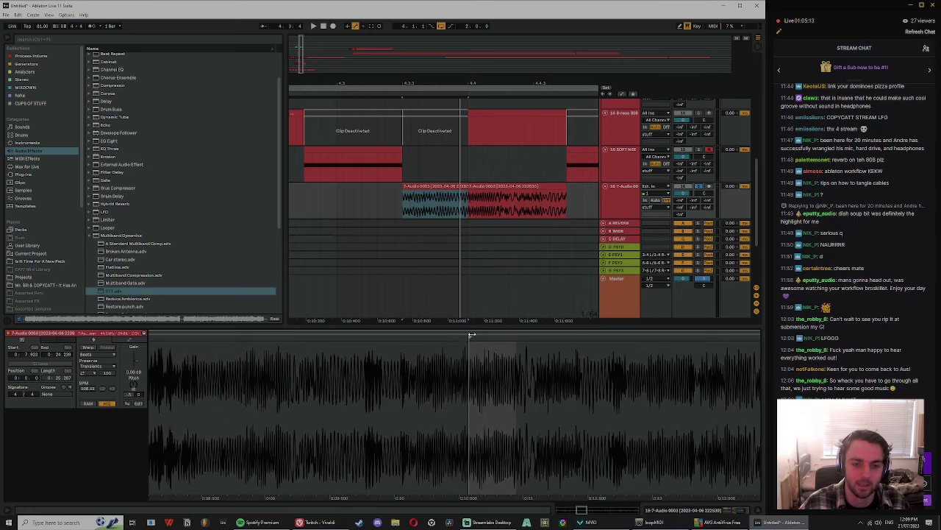
pyautogui.moveTo(401, 348); pyautogui.dragTo(318, 339)
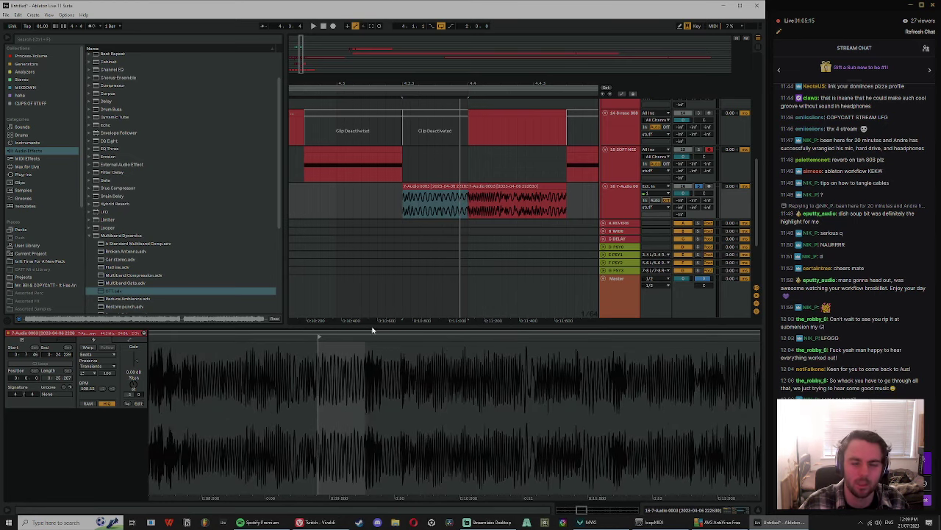
# Step: Try a different pitch on the first 7-Audio 0003 part while auditioning it, and reset the pitch to its default
pyautogui.click(410, 186)
pyautogui.press('space')
pyautogui.press('space')
pyautogui.press('space')
pyautogui.press('space')
pyautogui.moveTo(133, 385); pyautogui.dragTo(133, 381)
pyautogui.press('space')
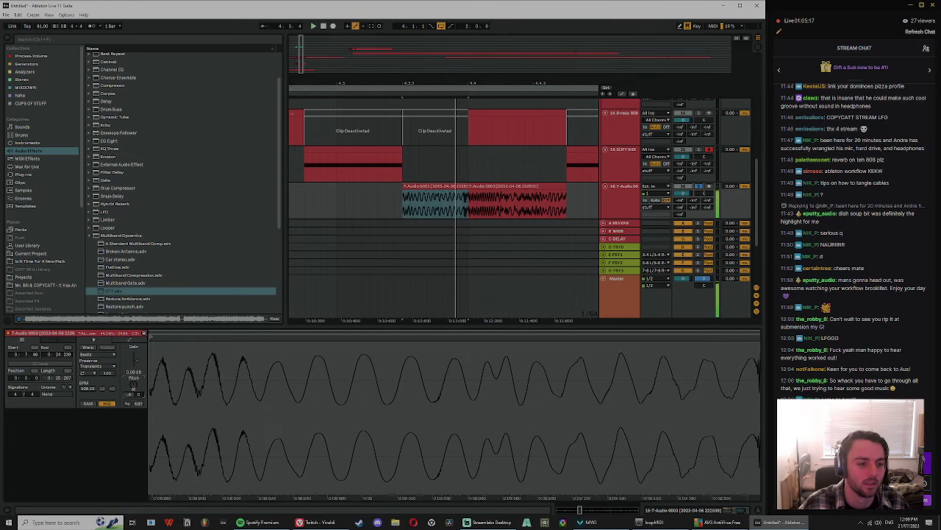
pyautogui.press('space')
pyautogui.press('space')
pyautogui.press('space')
pyautogui.doubleClick(135, 386)
pyautogui.press('space')
pyautogui.press('space')
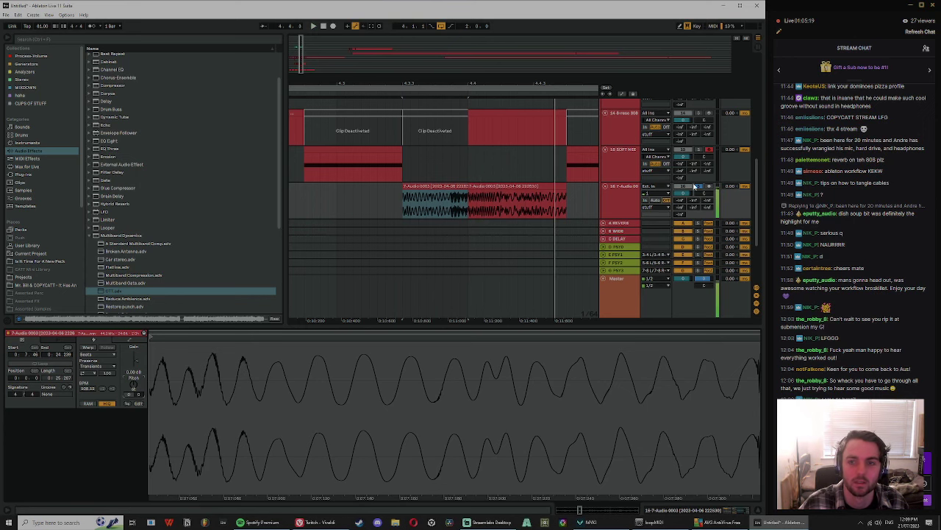
# Step: Turn off solo on the 7-Audio 0003 track and audition its two parts together with the rest of the beat
pyautogui.click(697, 187)
pyautogui.press('space')
pyautogui.click(448, 186)
pyautogui.moveTo(503, 83); pyautogui.dragTo(431, 87)
pyautogui.press('space')
pyautogui.press('space')
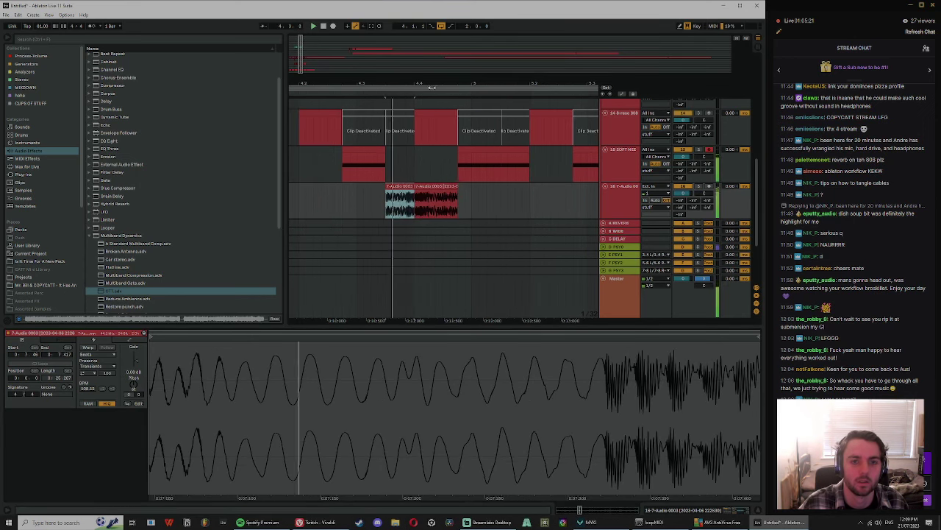
pyautogui.click(417, 161)
pyautogui.click(439, 187)
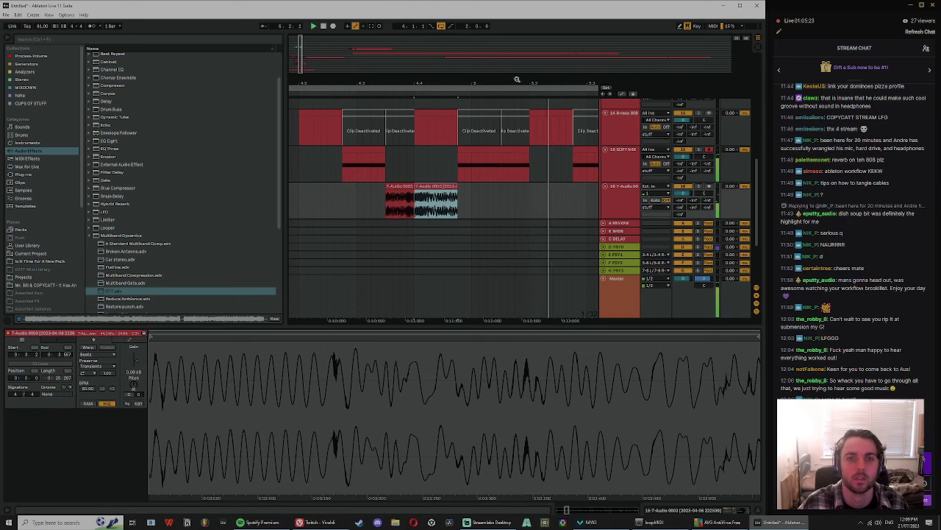
pyautogui.moveTo(517, 79); pyautogui.dragTo(433, 75)
# Step: Play through to the end of bar 5 and inspect the resampled clips around 5.4 on the 11 Audio track
pyautogui.click(463, 159)
pyautogui.moveTo(496, 83); pyautogui.dragTo(534, 68)
pyautogui.click(492, 140)
pyautogui.press('space')
pyautogui.press('space')
pyautogui.scroll(5, 526, 167)
pyautogui.press('space')
pyautogui.click(507, 121)
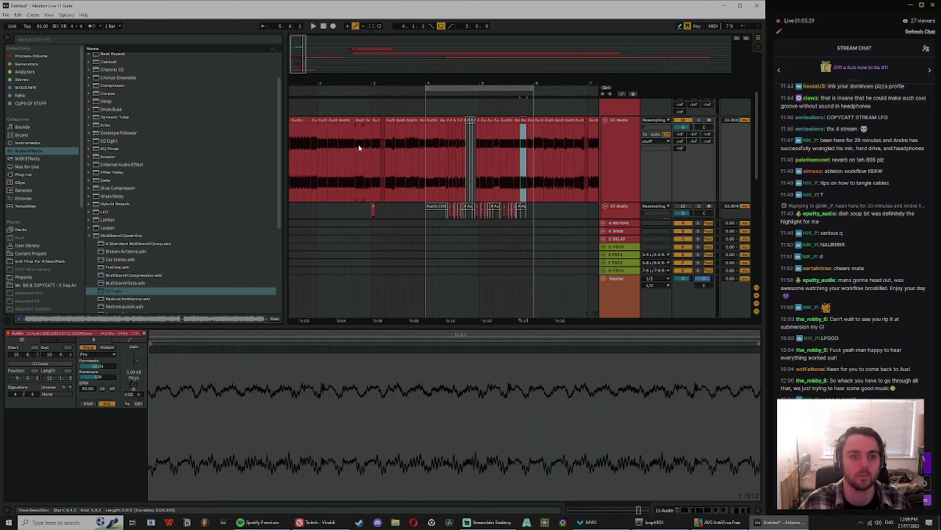
# Step: Copy the section ending in a short stutter from bar 3 of 11 Audio and paste it from 5.4 up to bar 6
pyautogui.click(380, 148)
pyautogui.press('space')
pyautogui.moveTo(382, 82); pyautogui.dragTo(381, 92)
pyautogui.press('space')
pyautogui.moveTo(395, 147); pyautogui.dragTo(369, 155)
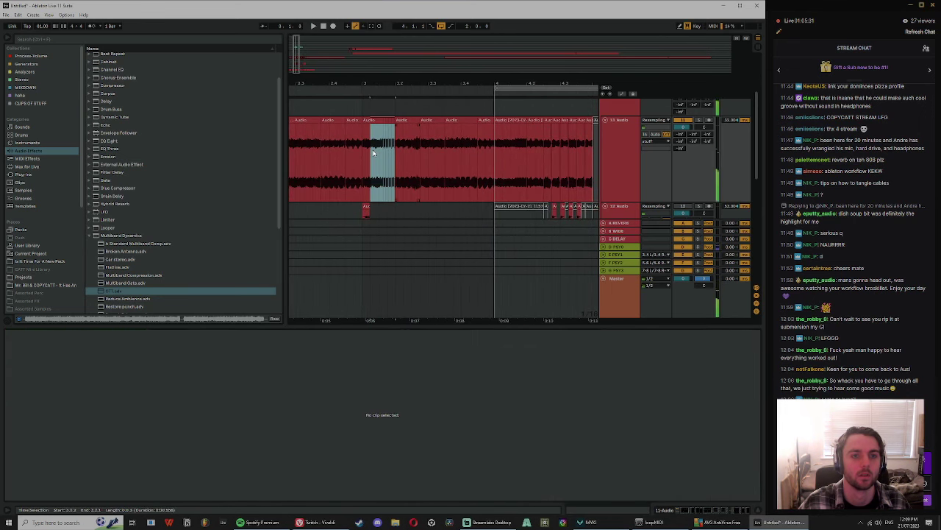
pyautogui.moveTo(445, 82); pyautogui.dragTo(277, 82)
pyautogui.keyDown('shift'); pyautogui.click(361, 143); pyautogui.keyUp('shift')
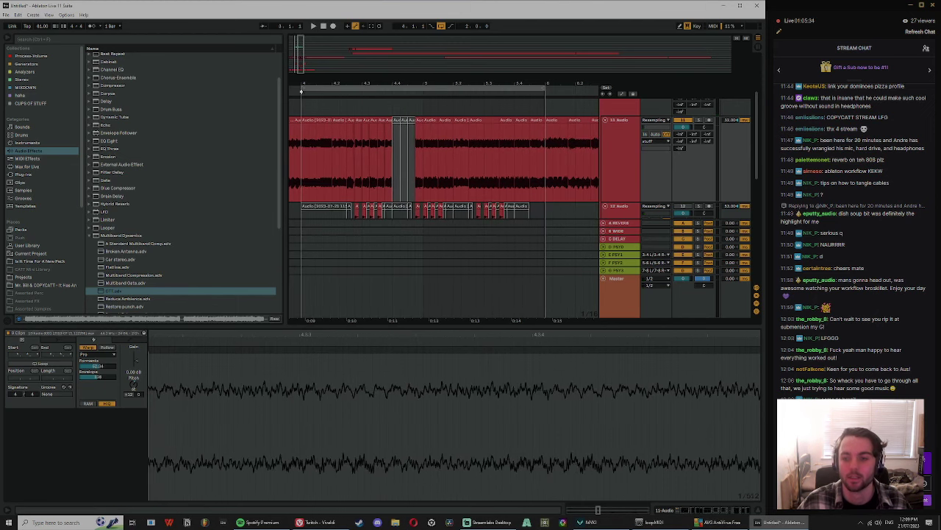
pyautogui.moveTo(542, 74); pyautogui.dragTo(541, 77)
pyautogui.click(515, 168)
pyautogui.press('space')
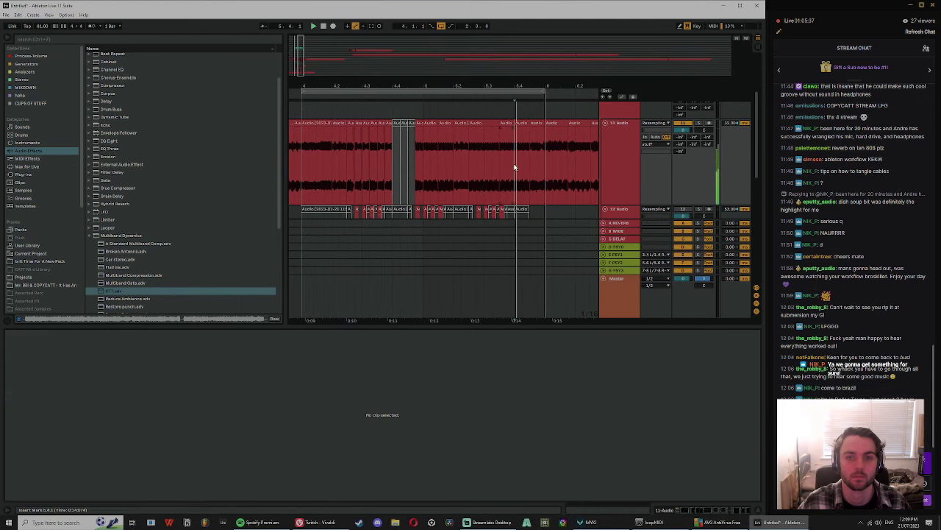
pyautogui.moveTo(545, 164); pyautogui.dragTo(518, 162)
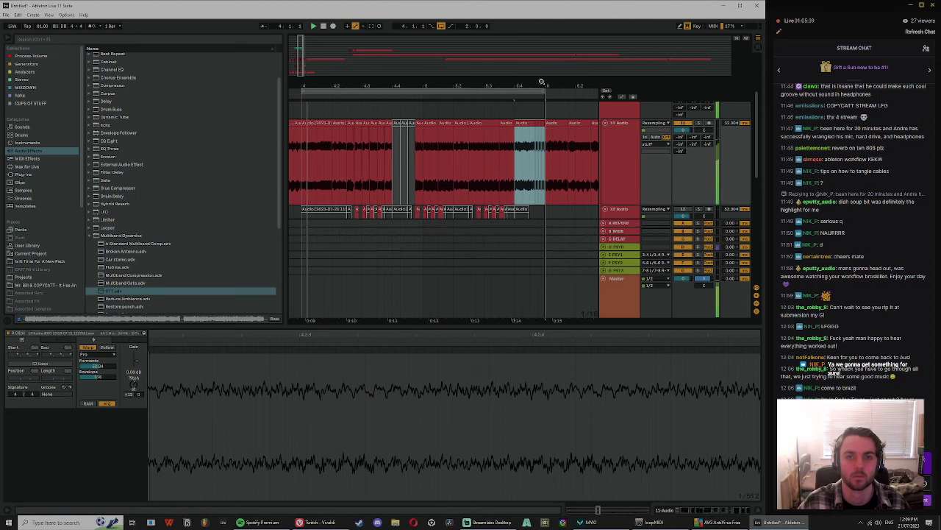
# Step: Audition the end of bar 5 and shorten the 11 Audio clip at 5.4 so it ends at 5.4.3
pyautogui.moveTo(542, 81); pyautogui.dragTo(543, 103)
pyautogui.click(496, 123)
pyautogui.moveTo(441, 83); pyautogui.dragTo(581, 78)
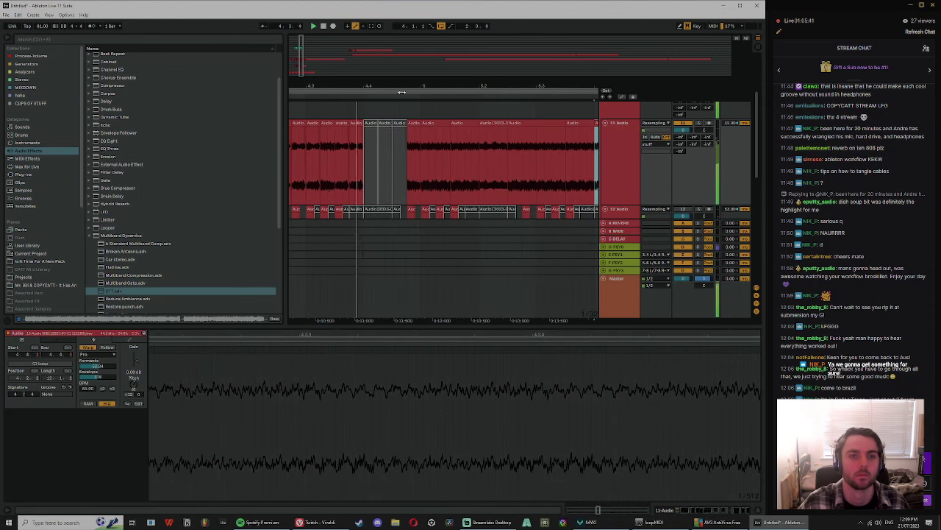
pyautogui.moveTo(404, 83)
pyautogui.mouseDown()
pyautogui.moveTo(450, 83)
pyautogui.moveTo(455, 55)
pyautogui.mouseUp()
pyautogui.click(453, 111)
pyautogui.moveTo(514, 69); pyautogui.dragTo(506, 86)
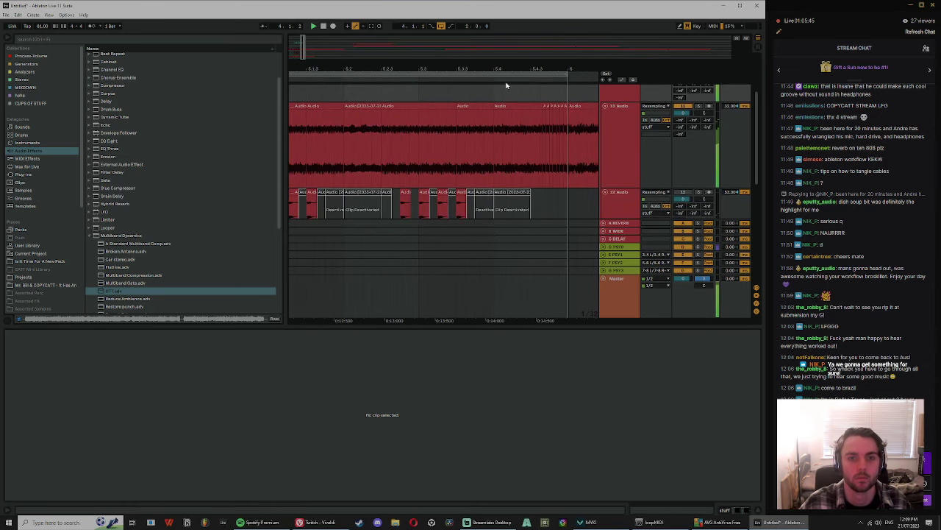
pyautogui.click(514, 133)
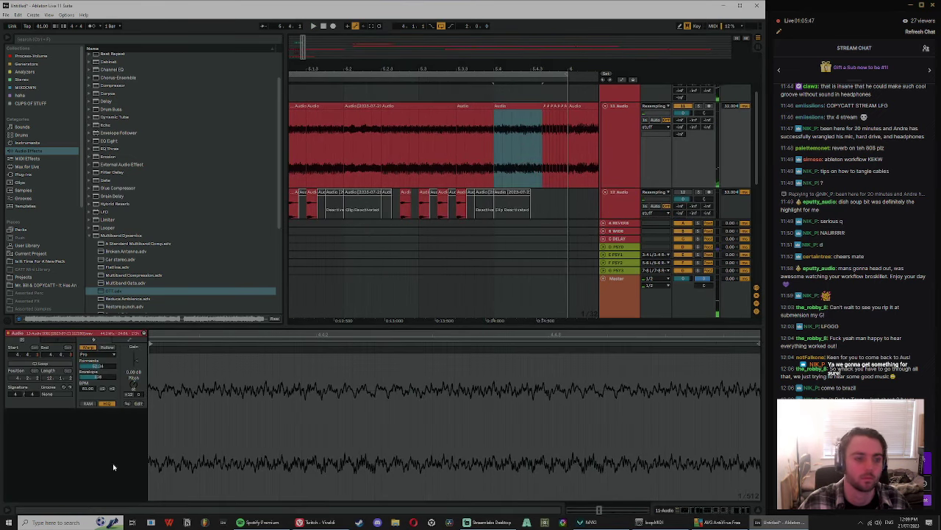
pyautogui.press('space')
pyautogui.press('space')
pyautogui.press('space')
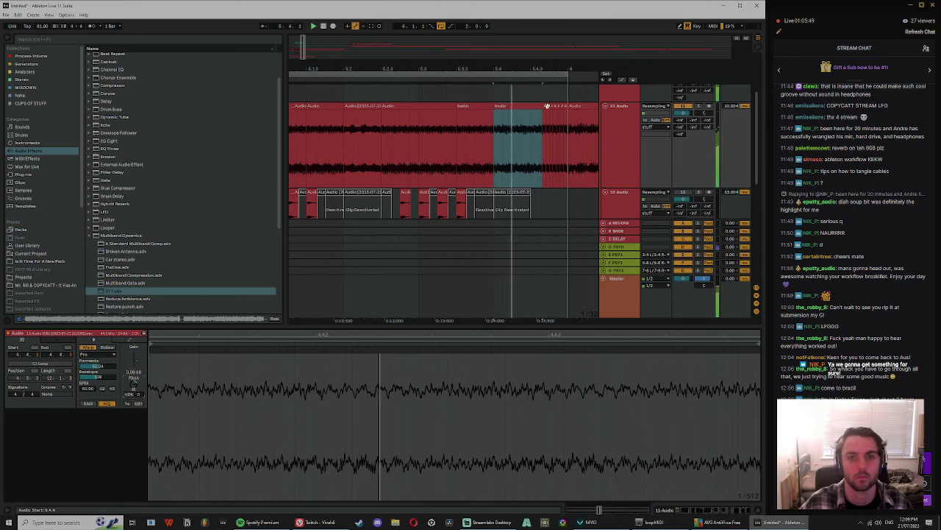
pyautogui.moveTo(542, 105)
pyautogui.mouseDown()
pyautogui.moveTo(521, 106)
pyautogui.moveTo(531, 106)
pyautogui.mouseUp()
pyautogui.press('space')
pyautogui.press('space')
pyautogui.press('space')
# Step: Select the seven short stutter clips before bar 6 on 11 Audio and move them earlier over the end of the shortened clip
pyautogui.click(558, 118)
pyautogui.click(565, 107)
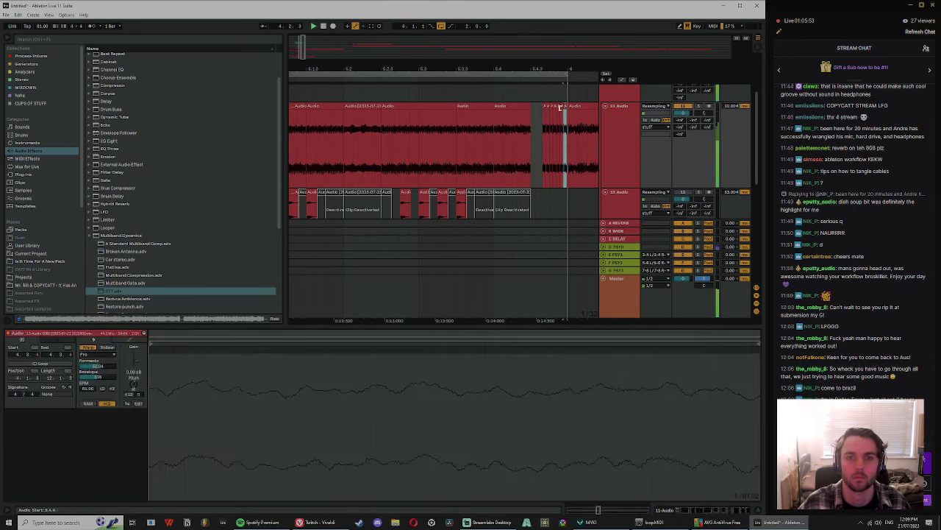
pyautogui.keyDown('shift'); pyautogui.click(544, 105); pyautogui.keyUp('shift')
pyautogui.click(567, 102)
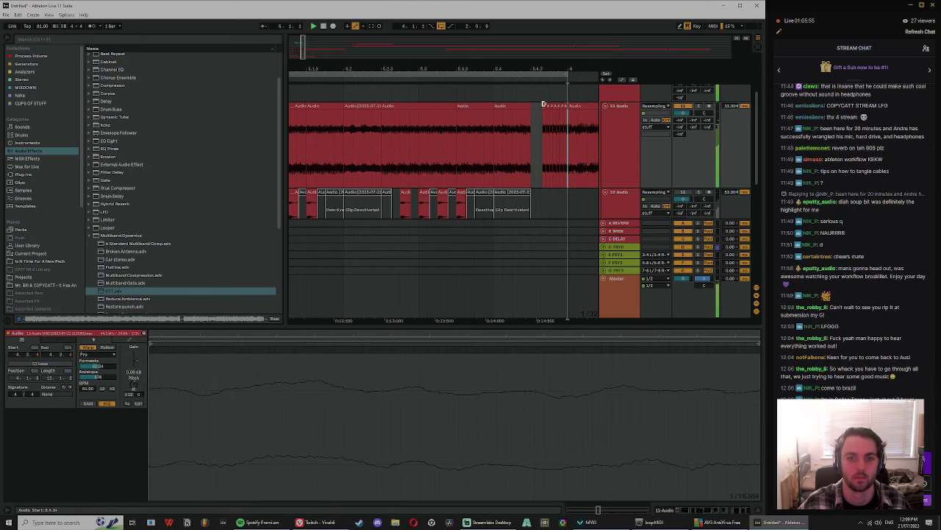
pyautogui.keyDown('shift'); pyautogui.click(544, 106); pyautogui.keyUp('shift')
pyautogui.click(544, 107)
pyautogui.keyDown('shift'); pyautogui.click(567, 107); pyautogui.keyUp('shift')
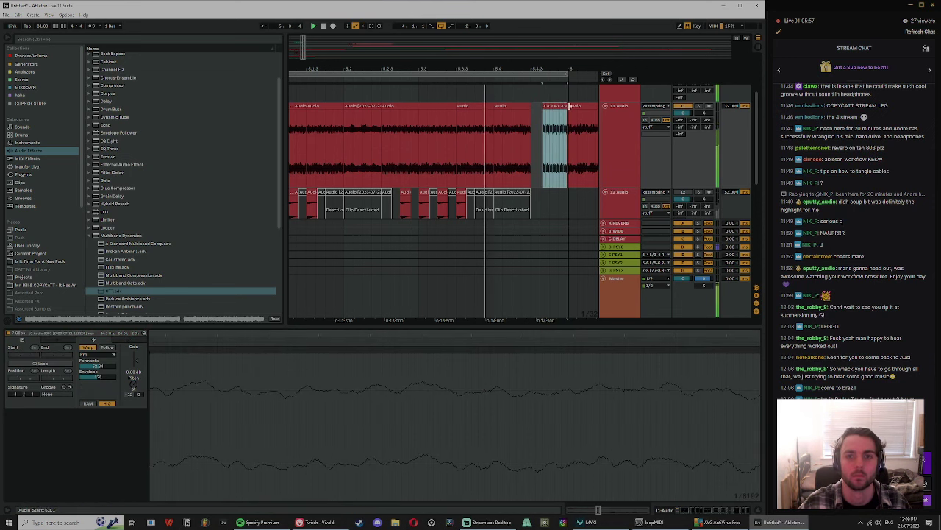
pyautogui.moveTo(569, 107); pyautogui.dragTo(530, 122)
pyautogui.press('space')
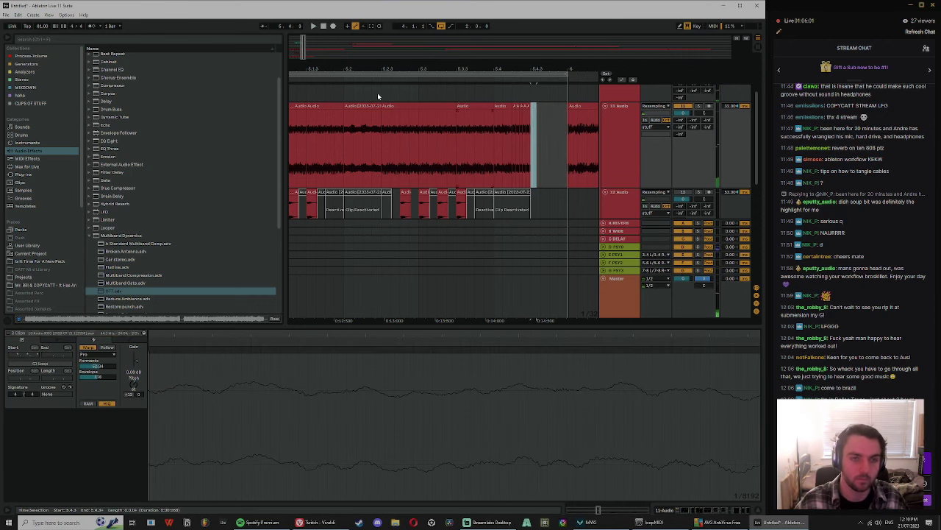
# Step: Search the browser for VOX and show the matches from all categories
pyautogui.click(154, 44)
pyautogui.write('VOX')
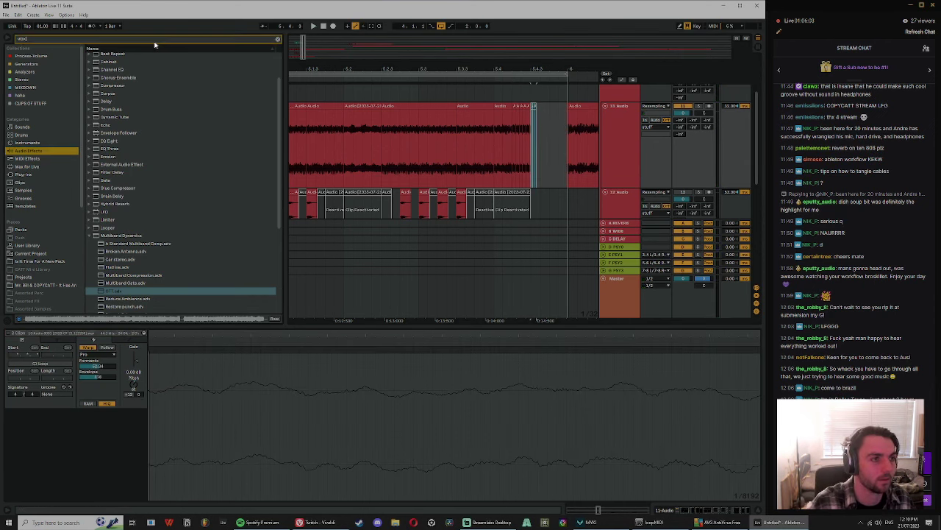
pyautogui.click(39, 214)
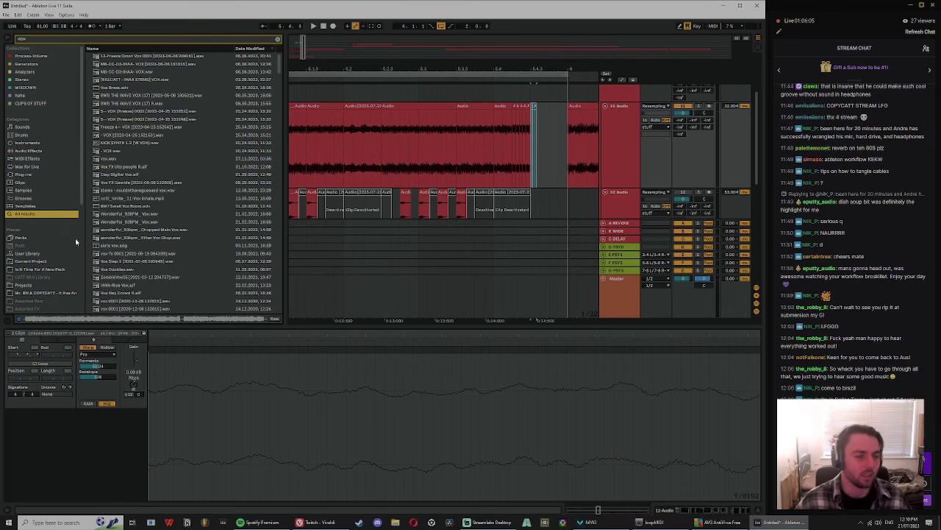
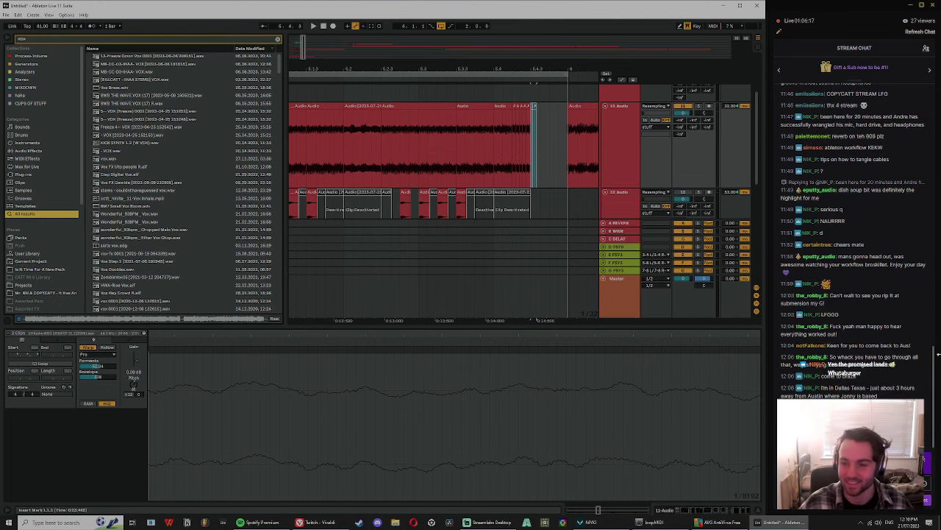
# Step: Switch to Vivaldi, open a new tab and search the web for HAMMERHEAD SHARK YEAH VIDEO
pyautogui.click(316, 522)
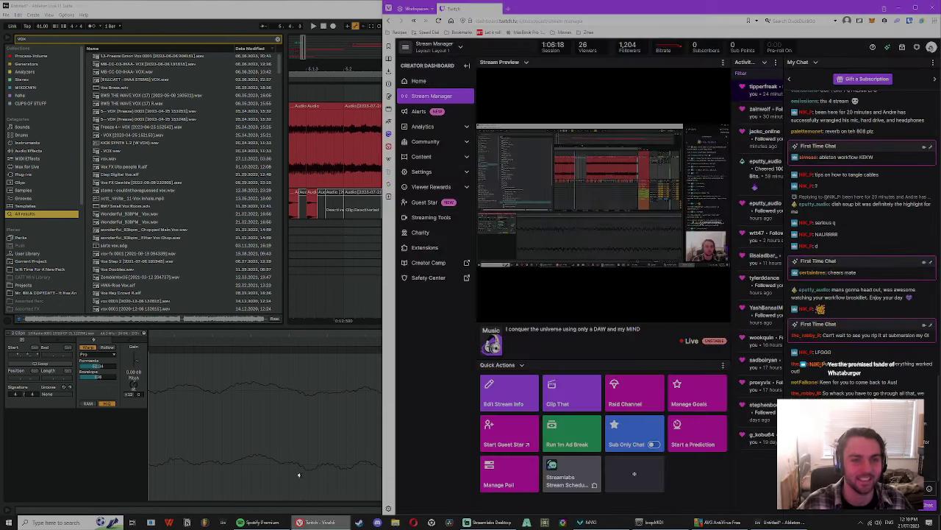
pyautogui.click(508, 11)
pyautogui.moveTo(589, 11); pyautogui.dragTo(358, 16)
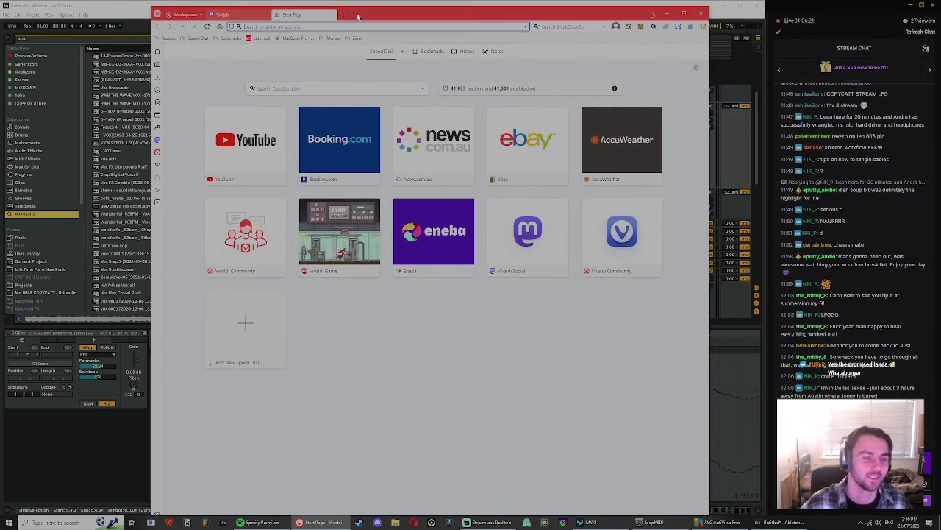
pyautogui.write('HAMMERHEAD SHARK YEAH VIDE')
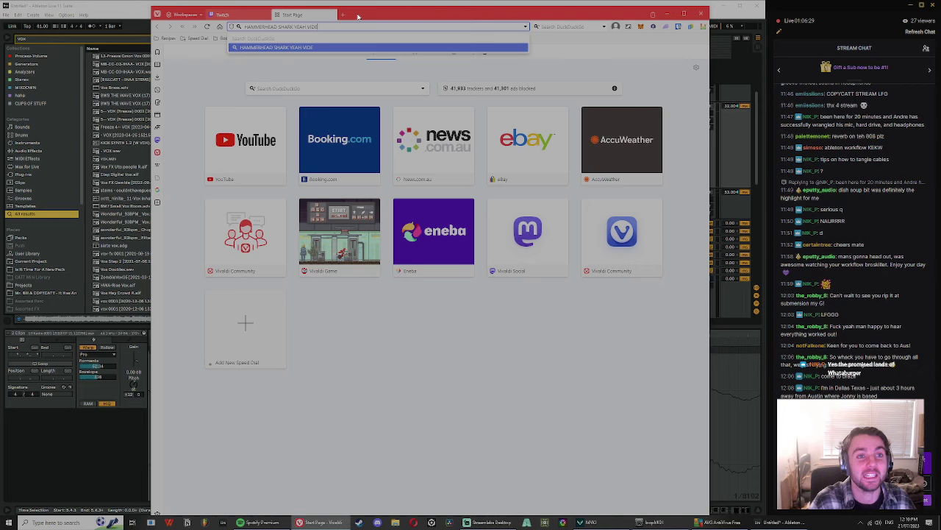
pyautogui.press('Return')
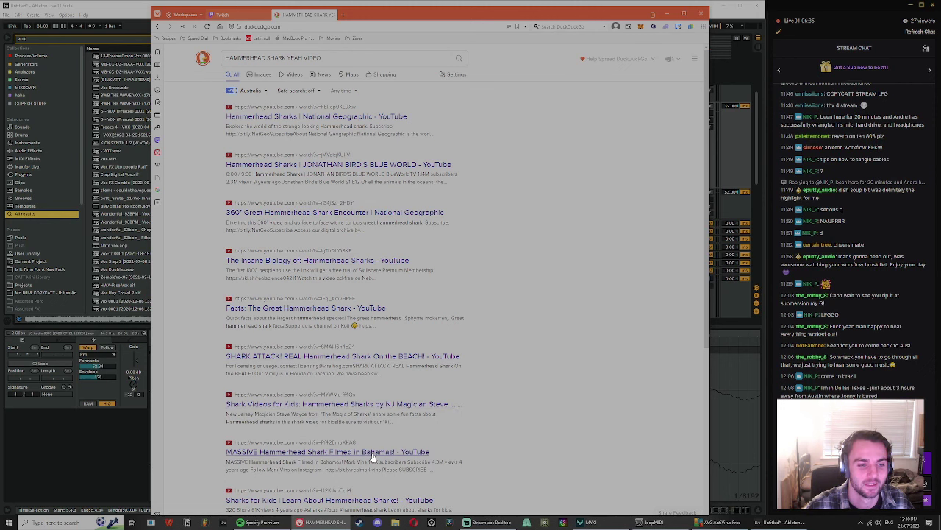
# Step: Look over the video results and change the web search to HAMMERHEAD SHARK YEAH TIKTOK
pyautogui.scroll(-5, 372, 457)
pyautogui.scroll(5, 287, 298)
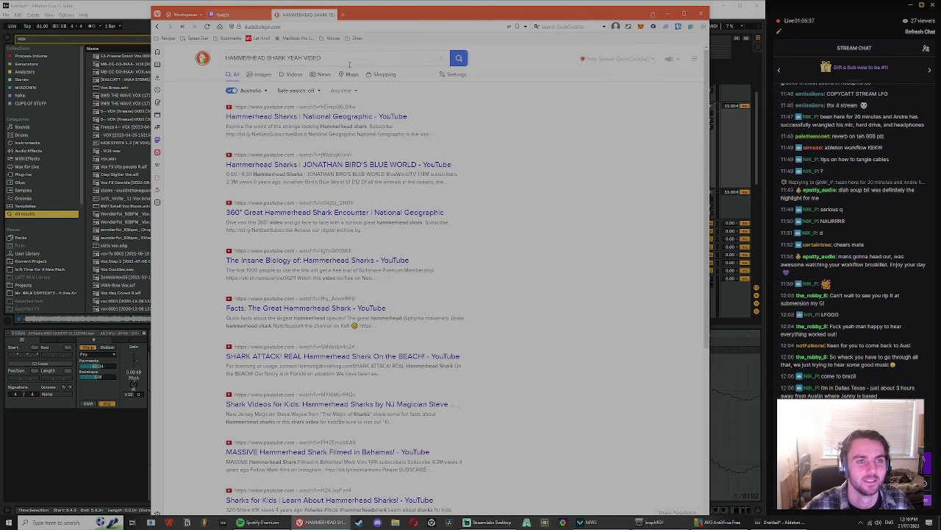
pyautogui.write('KTOK')
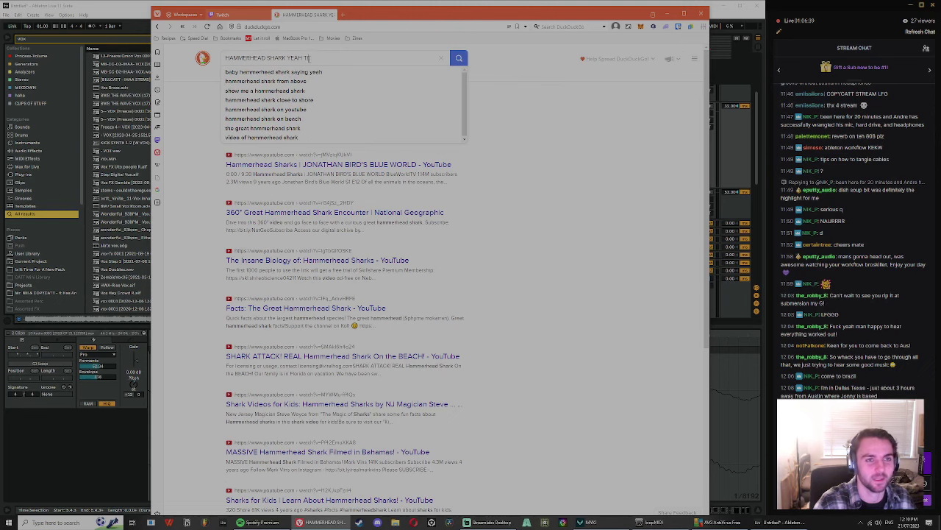
pyautogui.press('Return')
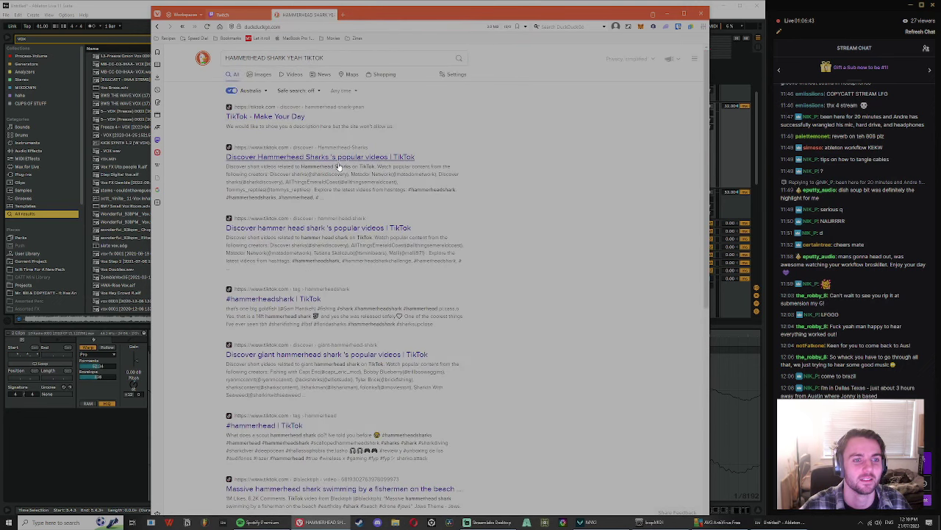
# Step: Open the #hammerheadshark TikTok result, search TikTok for hammerhead shark yeah and solve the puzzle-piece verification
pyautogui.click(316, 299)
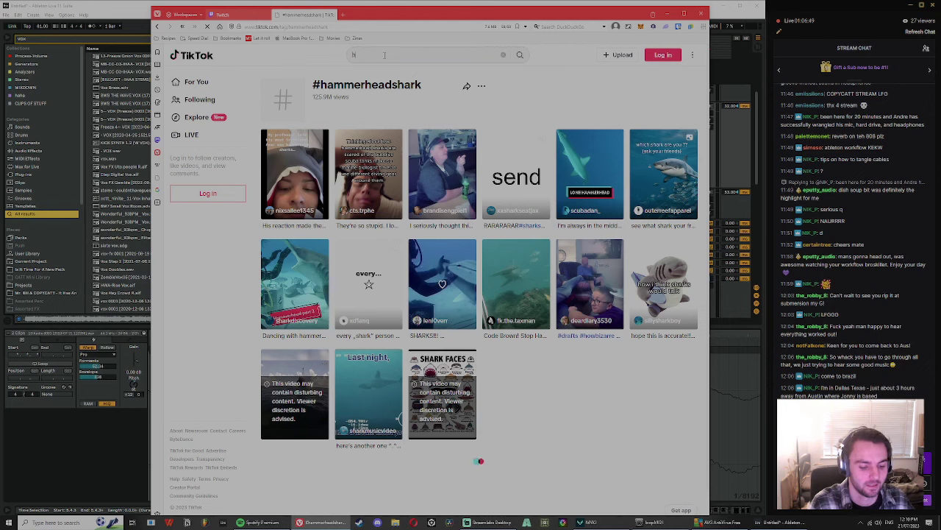
pyautogui.click(338, 66)
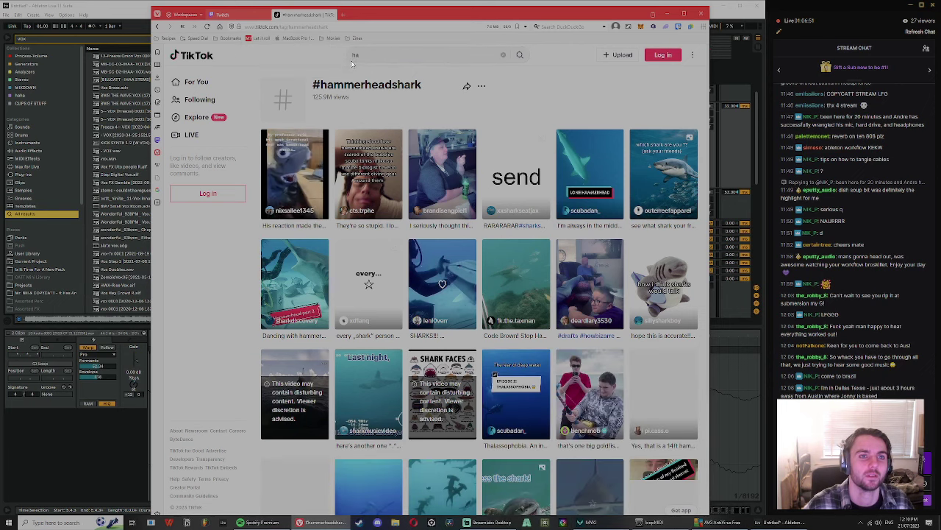
pyautogui.click(371, 53)
pyautogui.write('mmer')
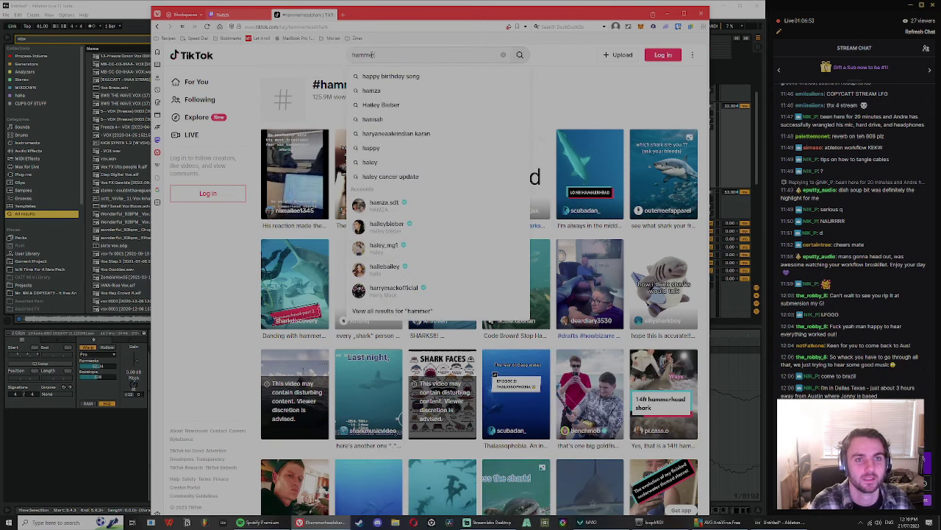
pyautogui.write('head shark yeah')
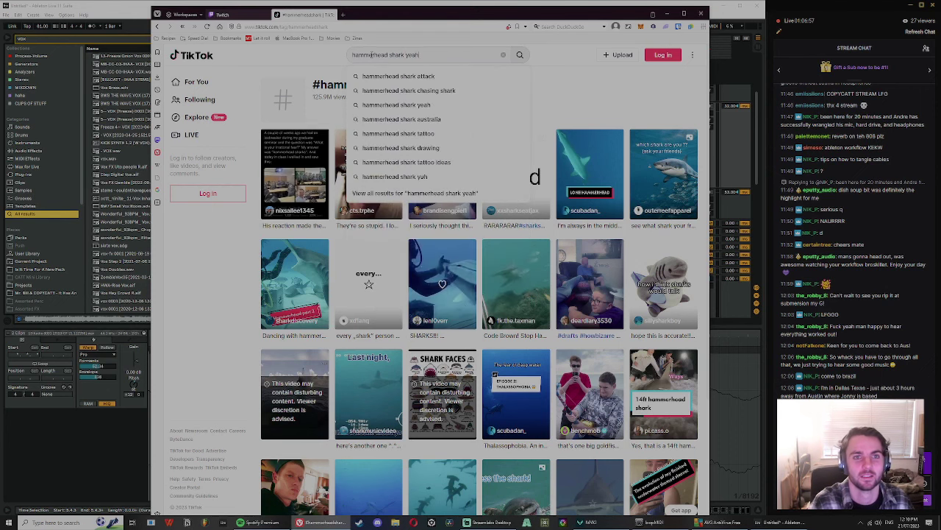
pyautogui.press('Return')
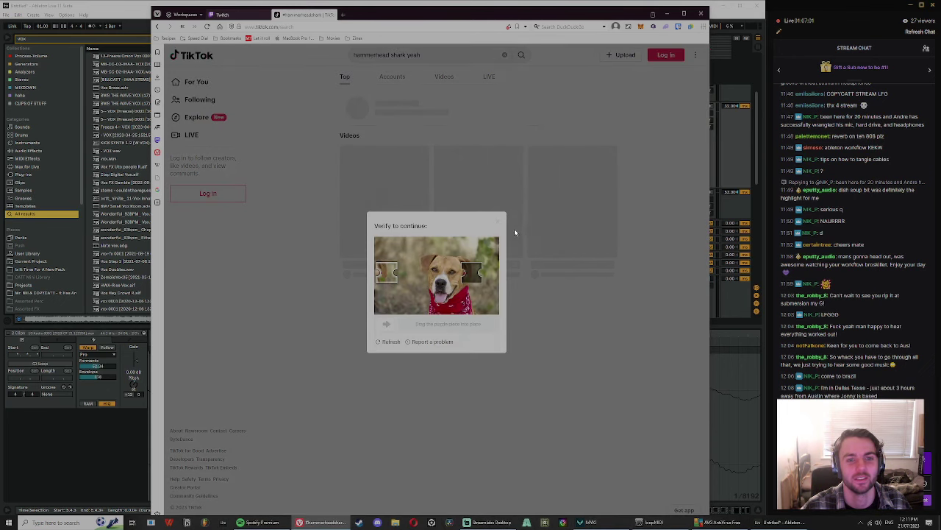
pyautogui.moveTo(399, 273); pyautogui.dragTo(456, 275)
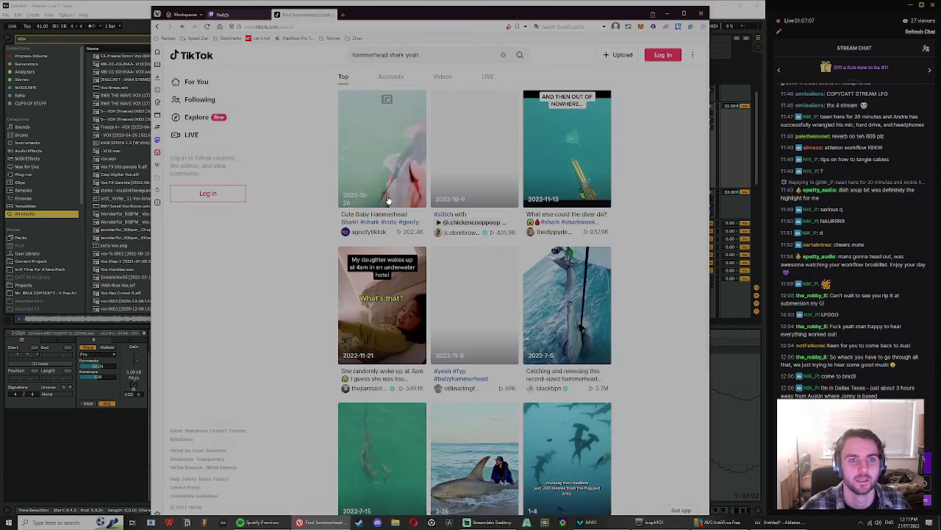
# Step: Play the Cute Baby Hammerhead Shark! video, close it and look over the other results
pyautogui.click(382, 147)
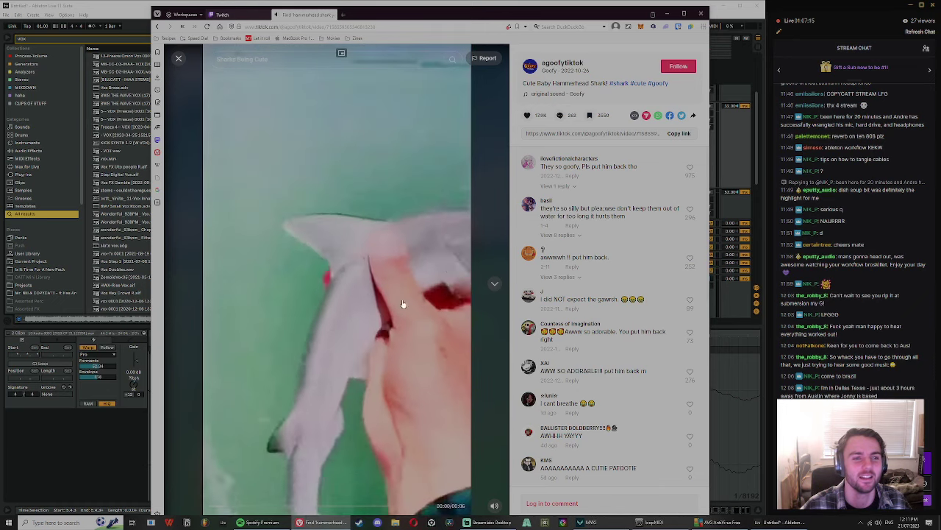
pyautogui.click(179, 59)
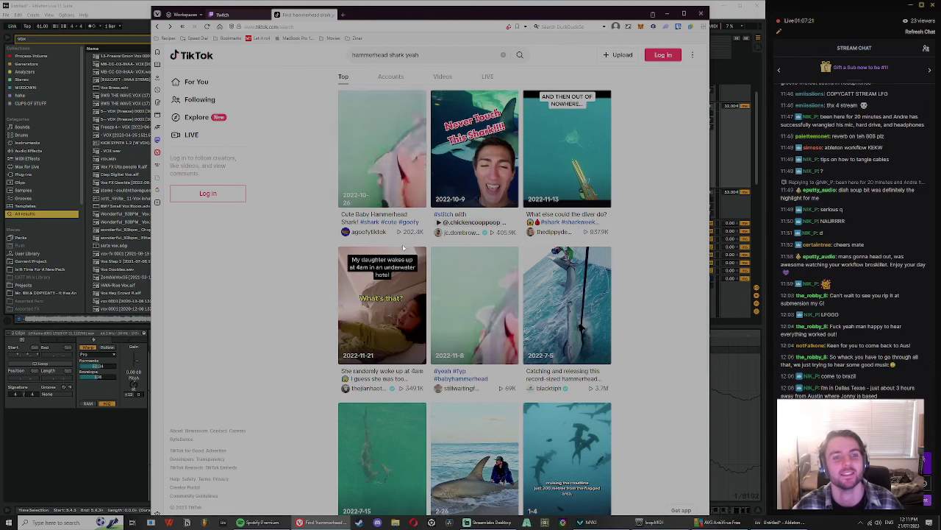
pyautogui.scroll(-3, 391, 232)
pyautogui.scroll(3, 503, 361)
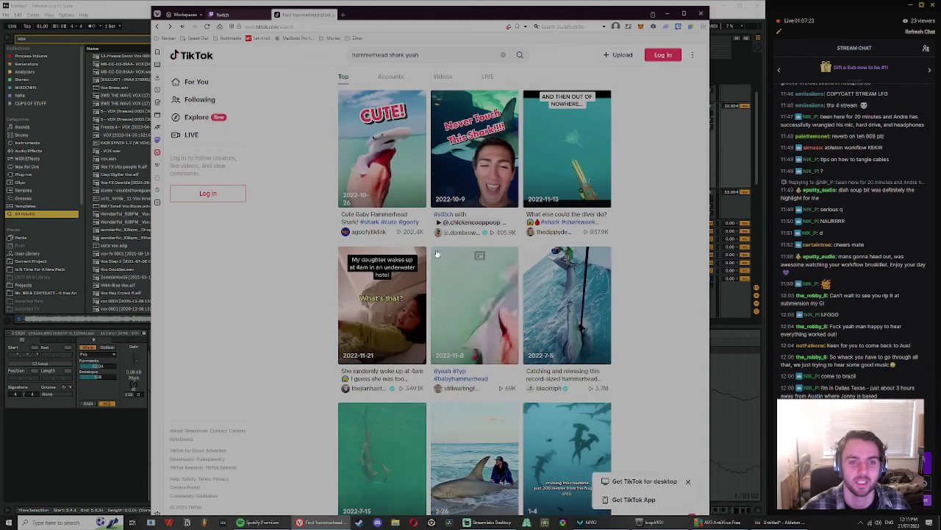
# Step: Change the TikTok search to hammerhead shark cute baby yeah
pyautogui.click(423, 54)
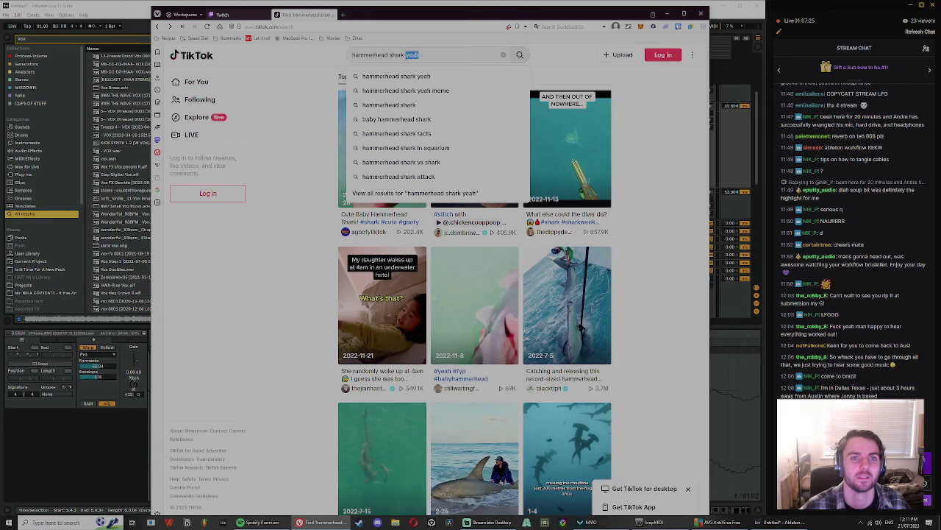
pyautogui.write('c')
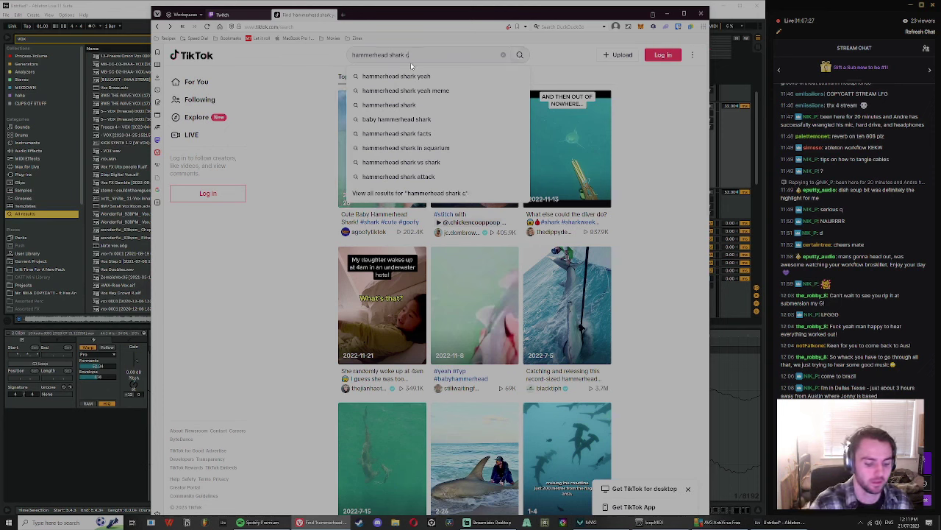
pyautogui.write('ute baby yeah')
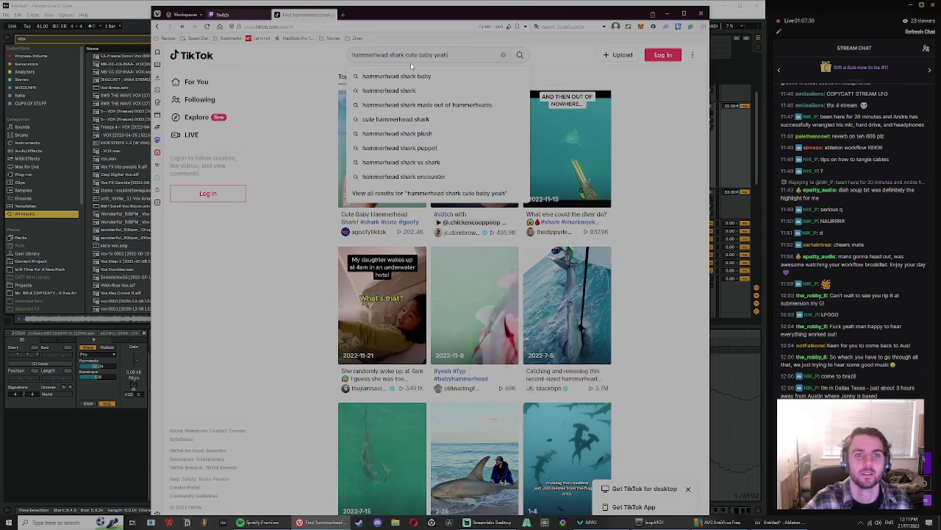
pyautogui.press('Return')
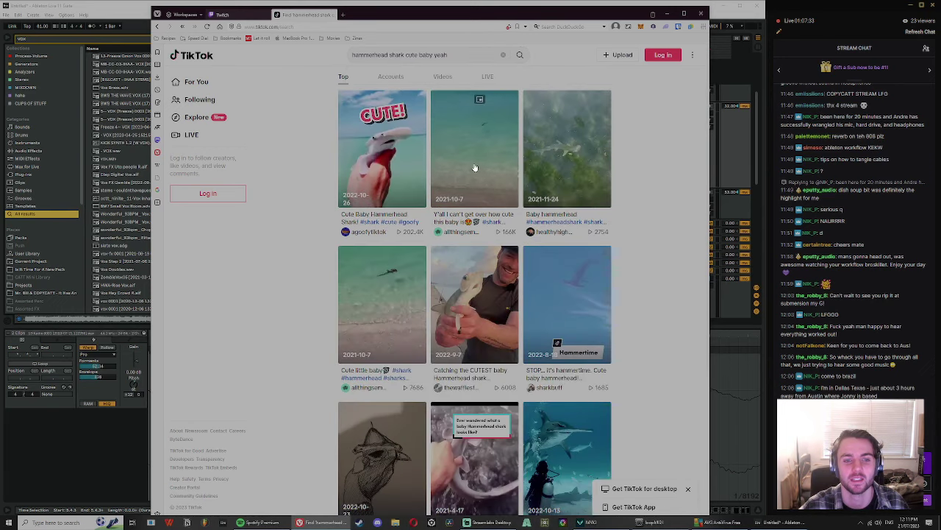
# Step: Look through the new results and preview the so cute baby shark and Baby Hammerhead Shark videos, closing each one
pyautogui.scroll(-3, 610, 346)
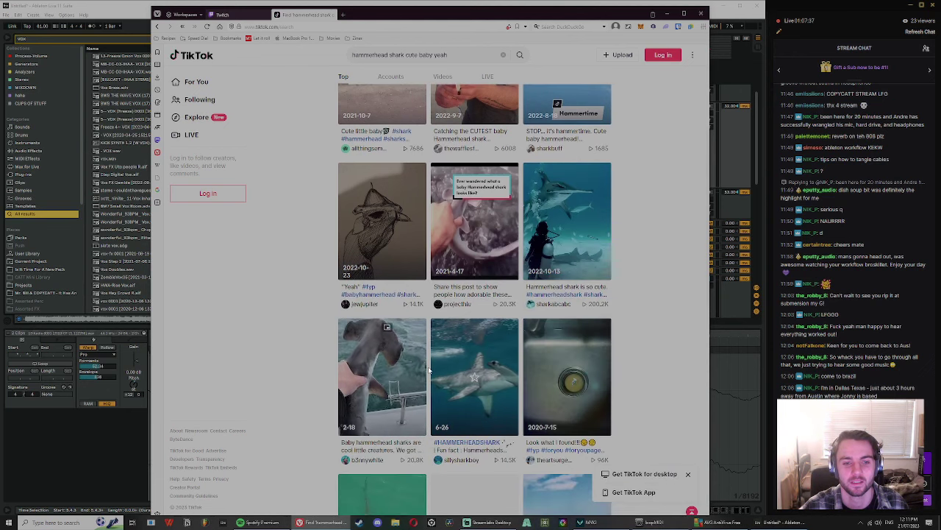
pyautogui.scroll(-6, 640, 359)
pyautogui.scroll(2, 604, 332)
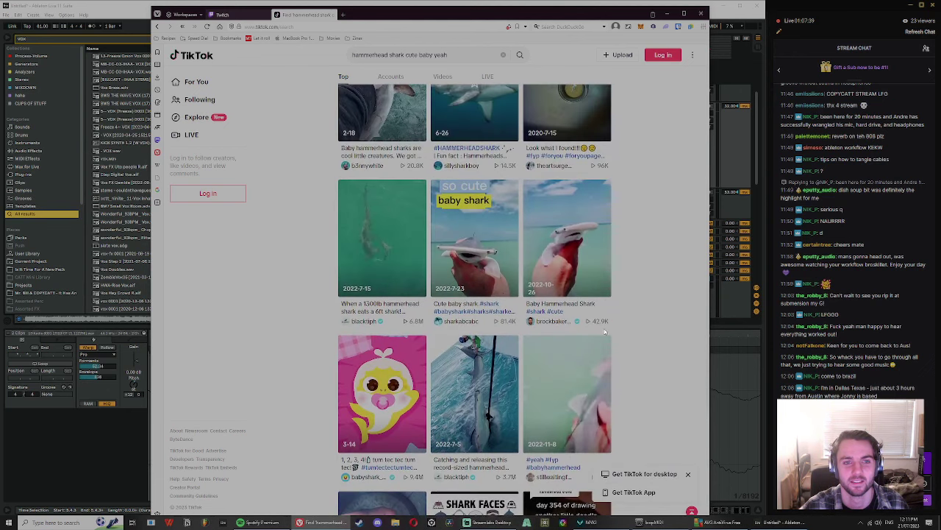
pyautogui.click(459, 239)
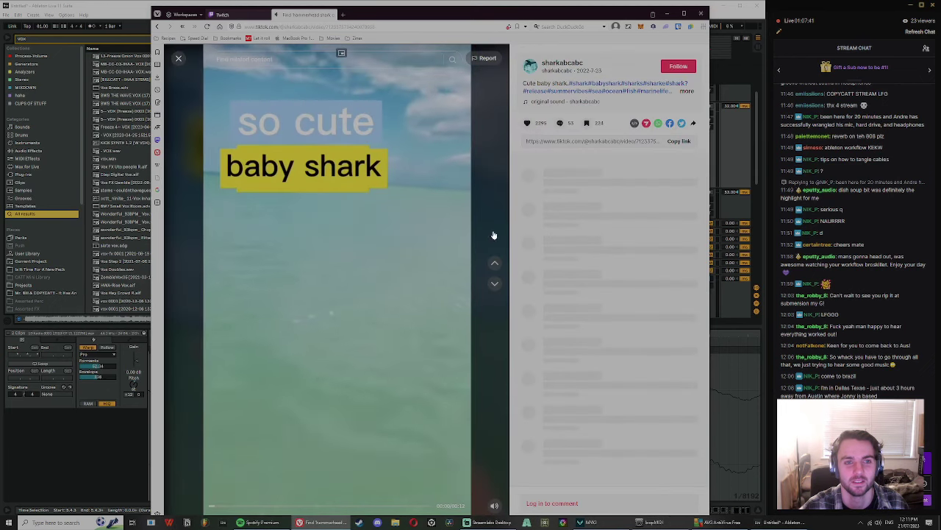
pyautogui.click(179, 58)
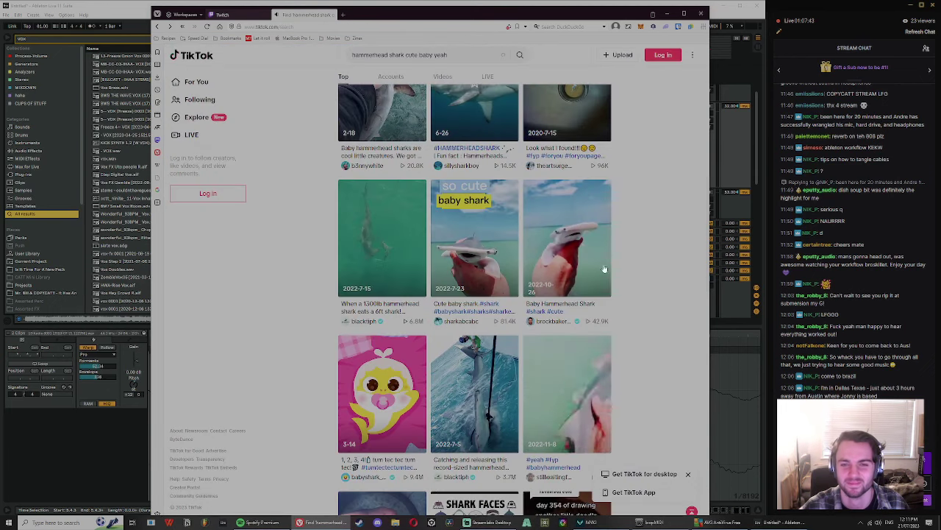
pyautogui.click(567, 262)
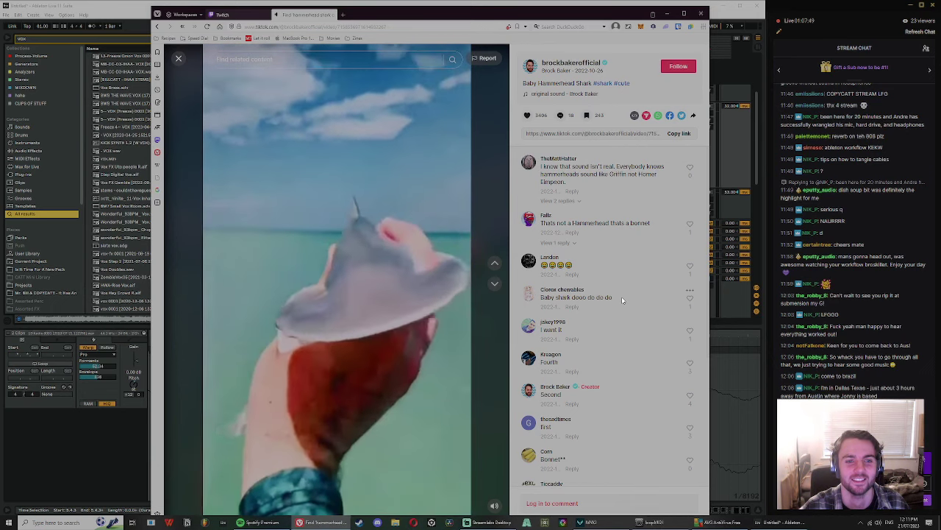
pyautogui.click(178, 58)
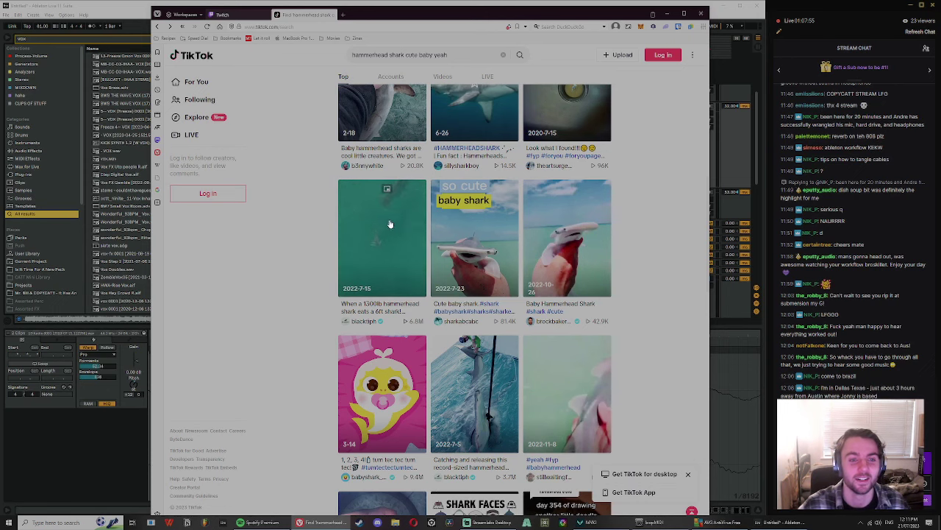
# Step: Play the #yeah #fyp #babyhammerhead video twice, checking its audio, and look through the remaining results
pyautogui.scroll(-3, 557, 383)
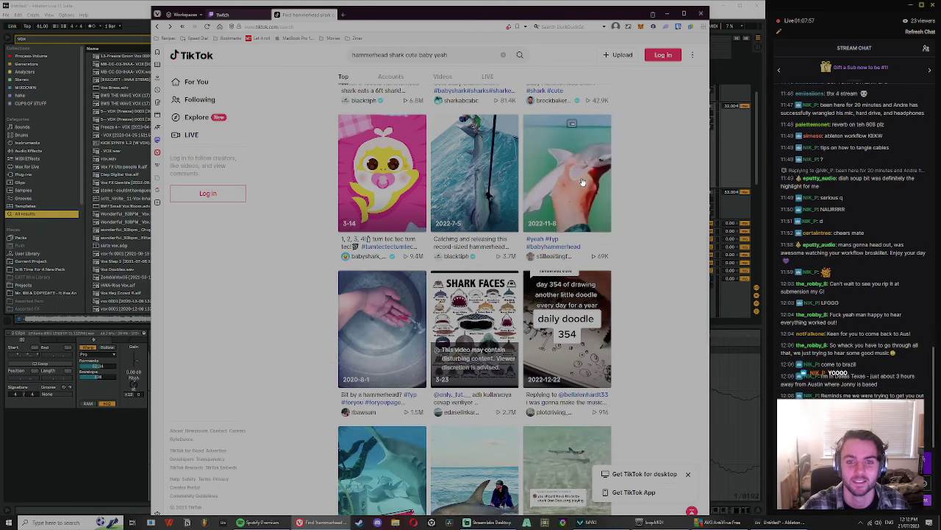
pyautogui.click(581, 178)
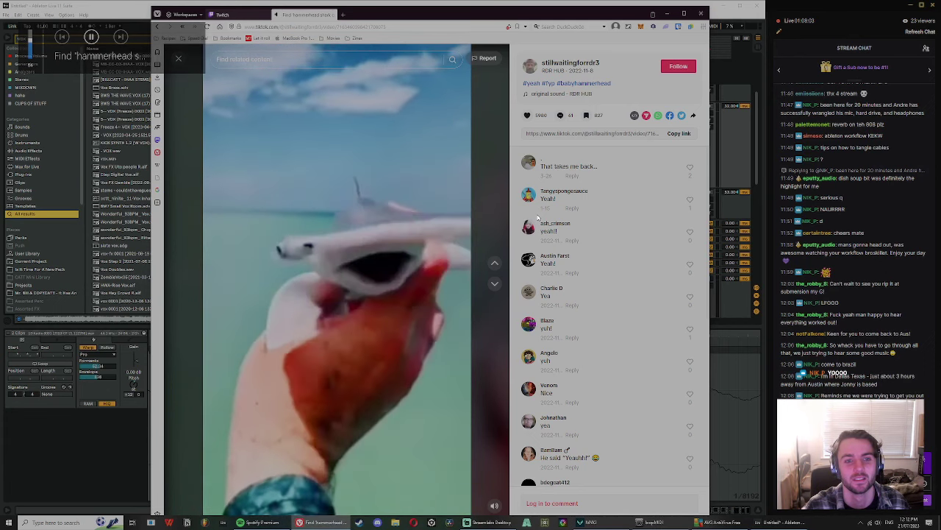
pyautogui.click(178, 59)
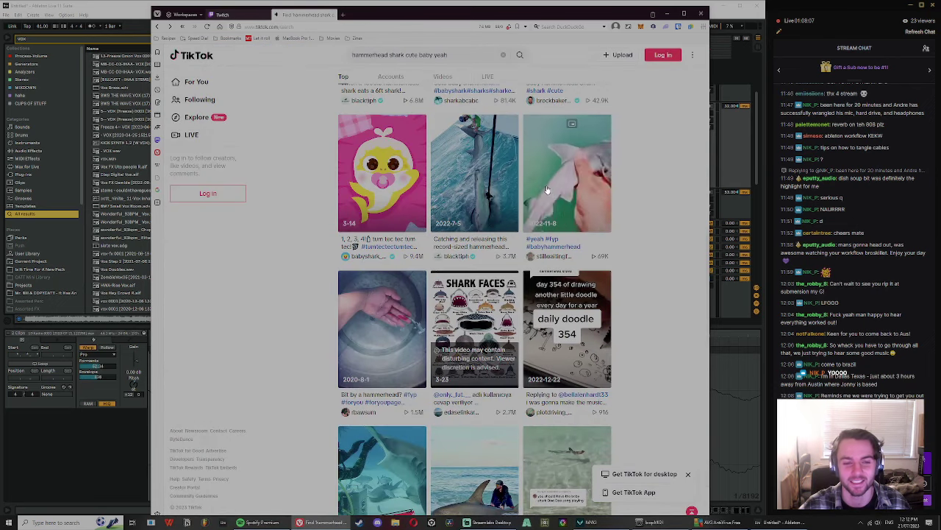
pyautogui.scroll(-5, 559, 180)
pyautogui.scroll(4, 581, 172)
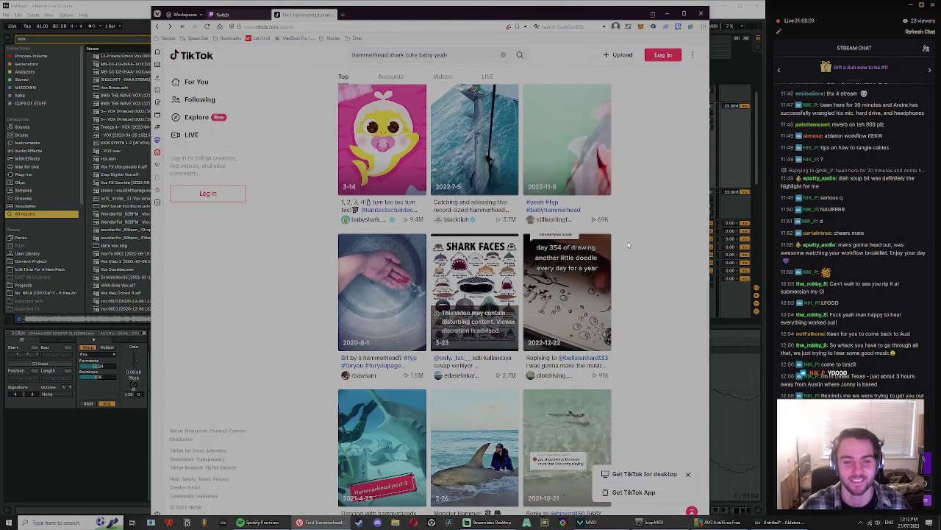
pyautogui.click(583, 163)
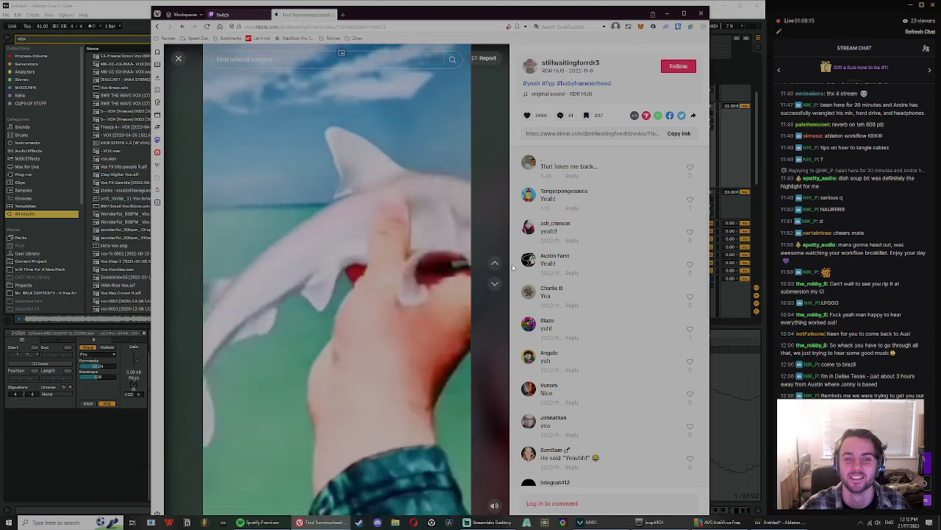
pyautogui.click(178, 58)
pyautogui.scroll(-10, 673, 323)
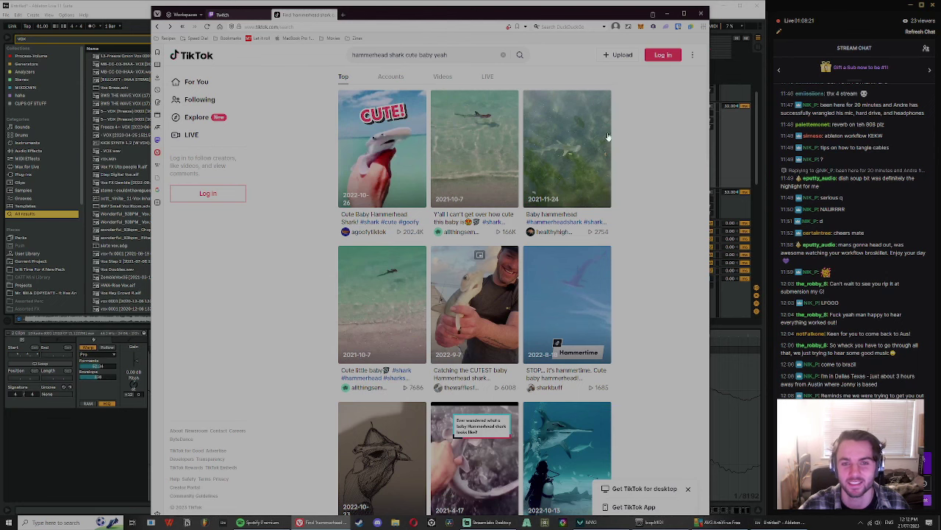
pyautogui.scroll(-5, 636, 228)
pyautogui.scroll(-5, 640, 221)
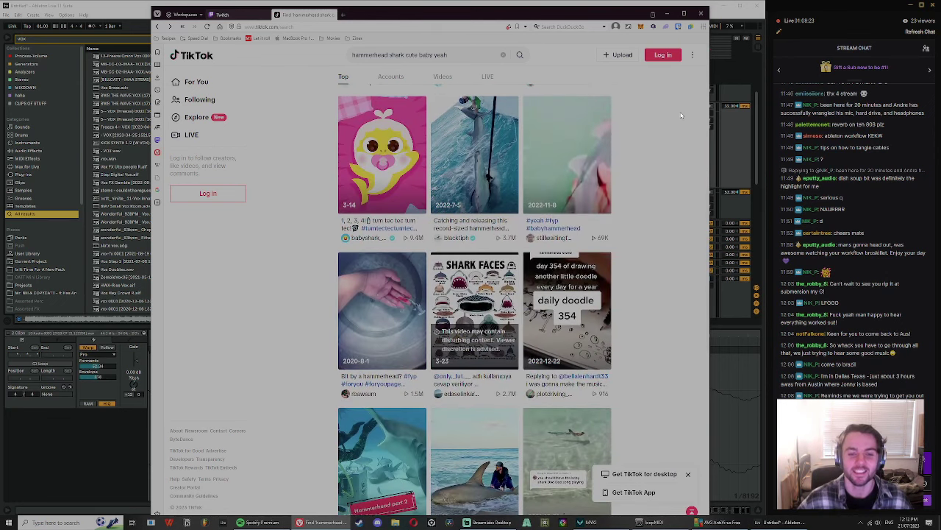
# Step: Close the TikTok tab and minimize the browser to return to Ableton Live
pyautogui.click(332, 15)
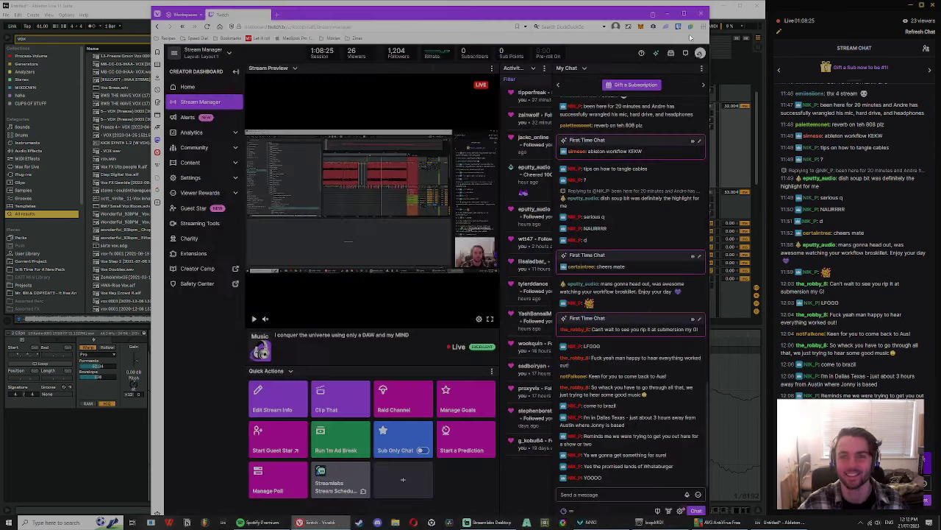
pyautogui.click(667, 15)
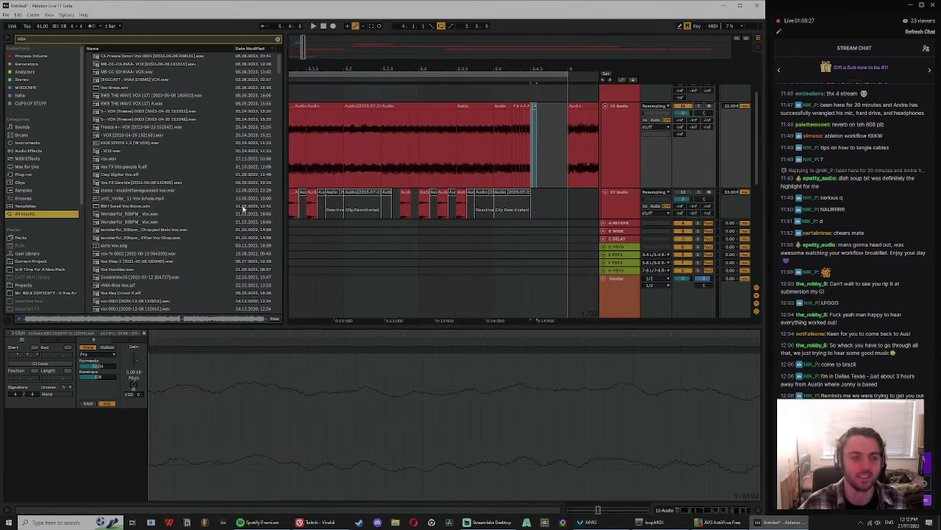
# Step: Audition a VOX (Freeze) sample and the dated WAVE VOX (17) sample from the VOX matches, and select the 11 Audio track
pyautogui.click(138, 112)
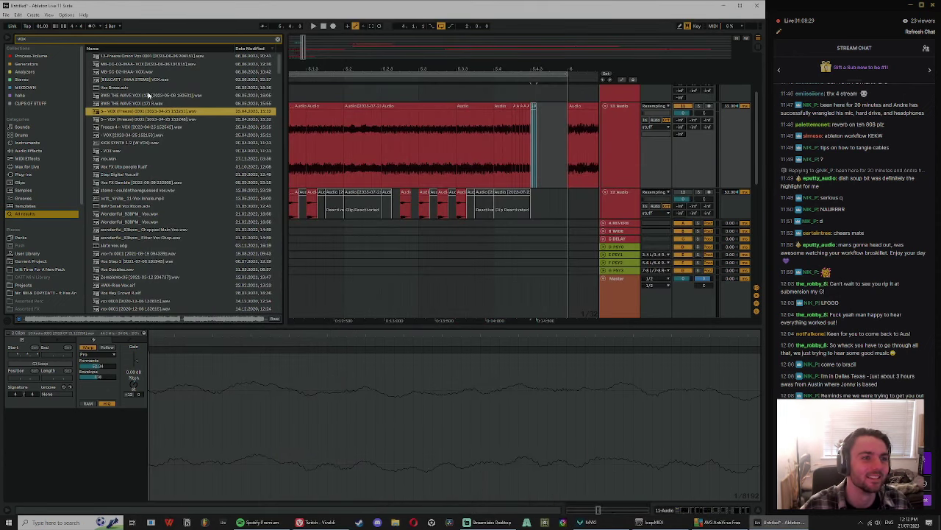
pyautogui.click(149, 96)
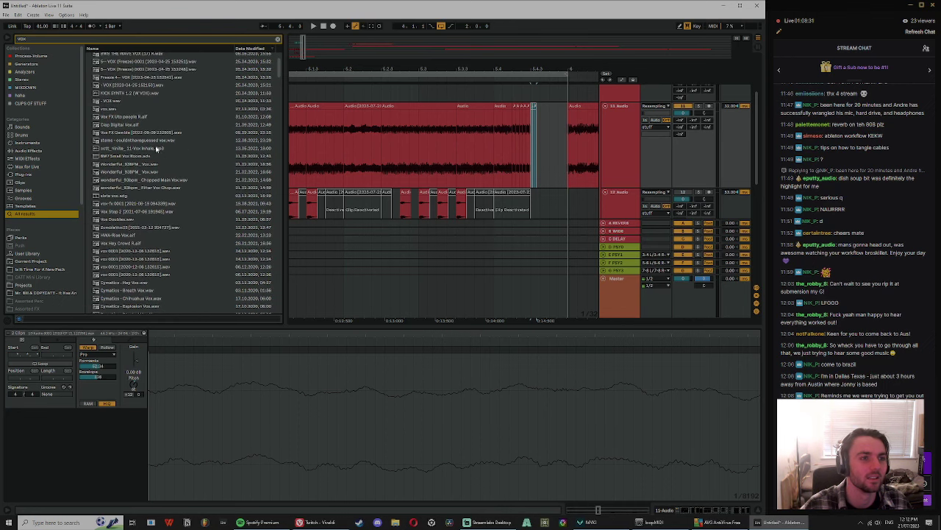
pyautogui.click(621, 157)
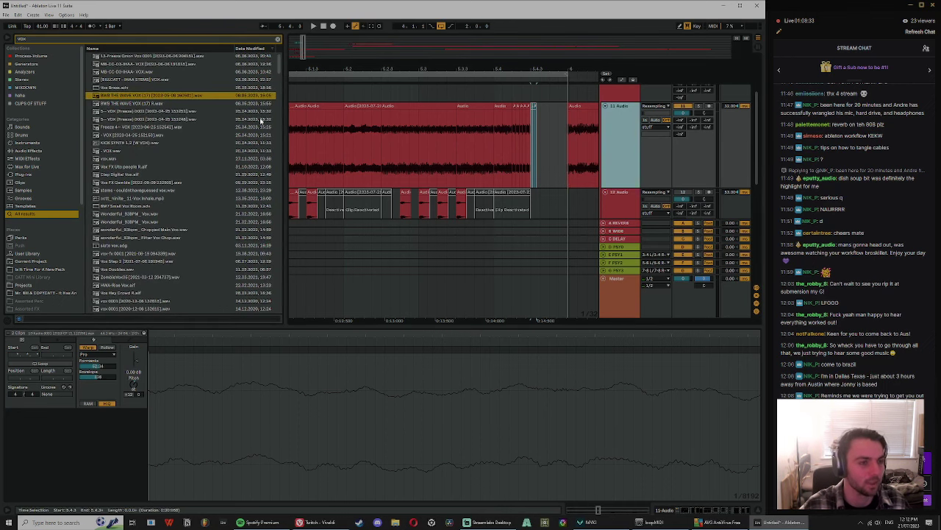
# Step: Place the BWB THE WAVE VOX (17) sample reversed at 5.4 on a new audio track and split it at bar 6
pyautogui.moveTo(152, 96); pyautogui.dragTo(494, 206)
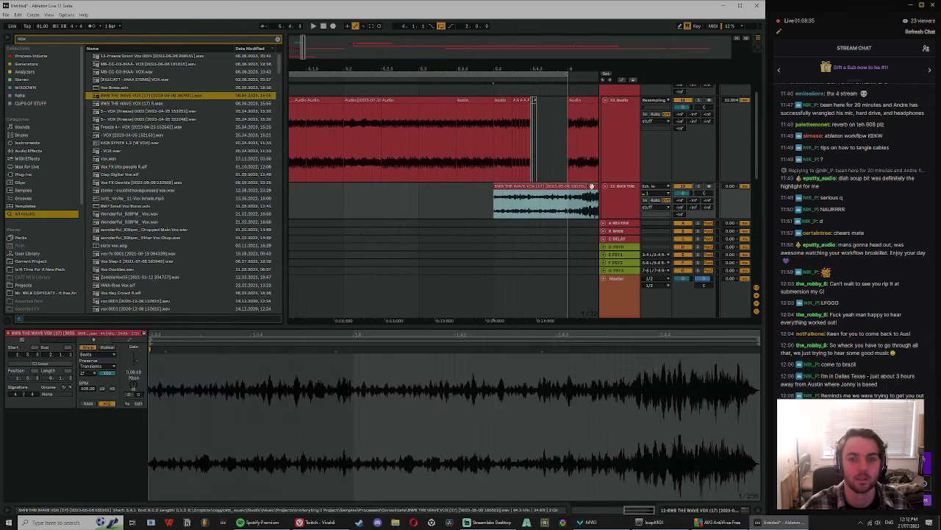
pyautogui.press('space')
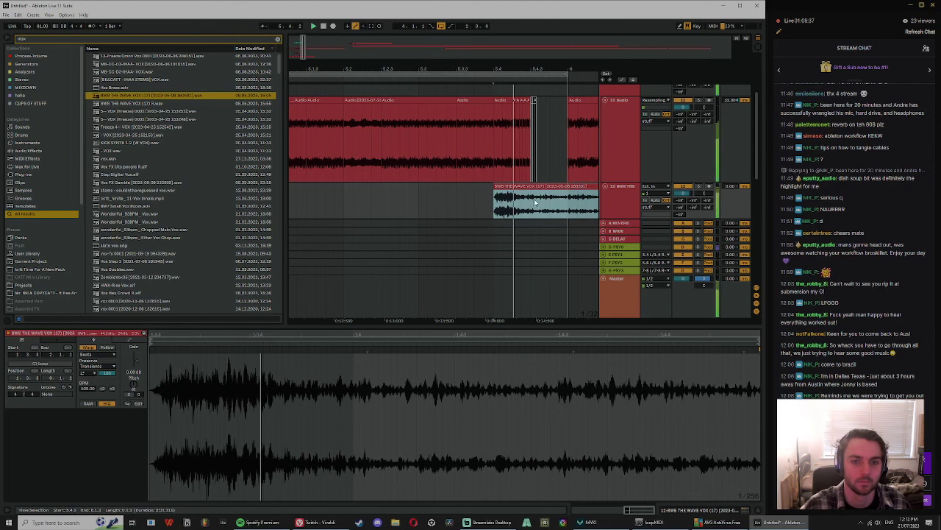
pyautogui.click(570, 204)
pyautogui.hotkey('ctrl', 'e')
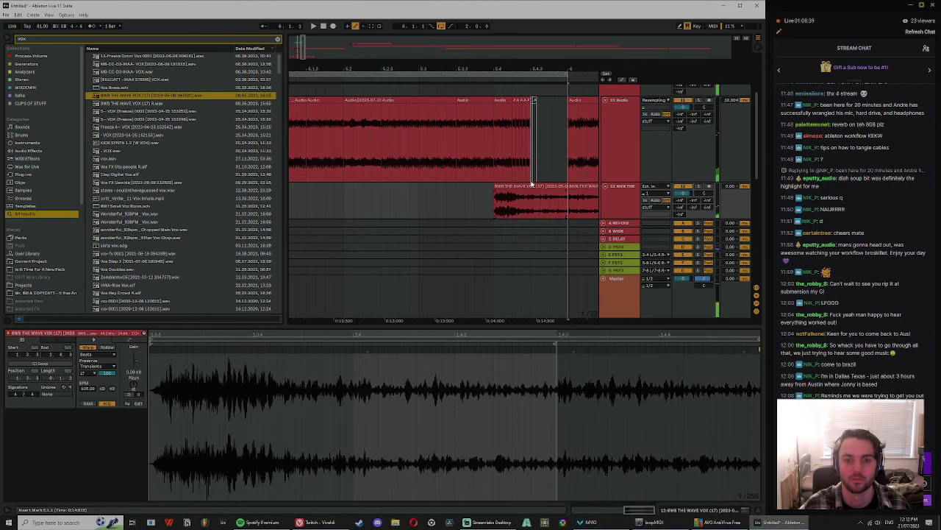
# Step: Try chopping the reversed vocal ahead of bar 6 into short slices and repeating one of them
pyautogui.click(532, 187)
pyautogui.click(533, 200)
pyautogui.hotkey('ctrl', 'e')
pyautogui.click(548, 187)
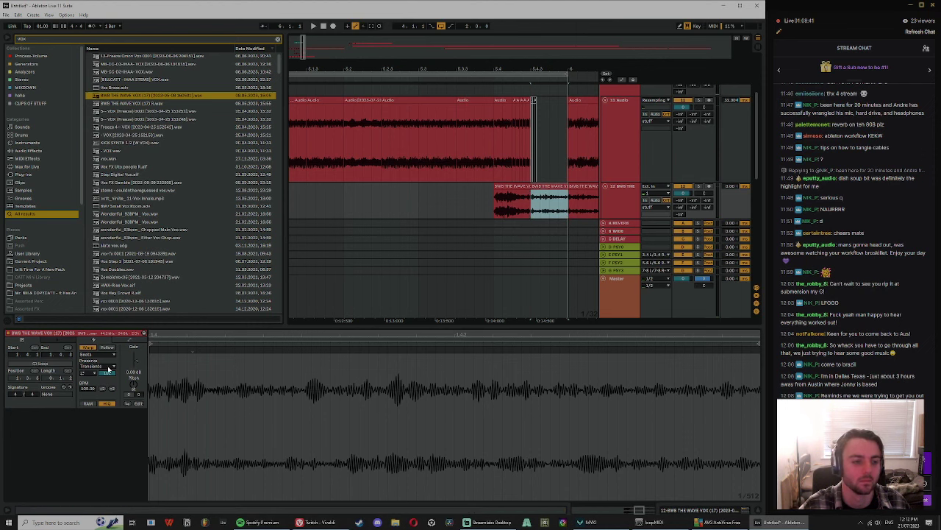
pyautogui.click(544, 209)
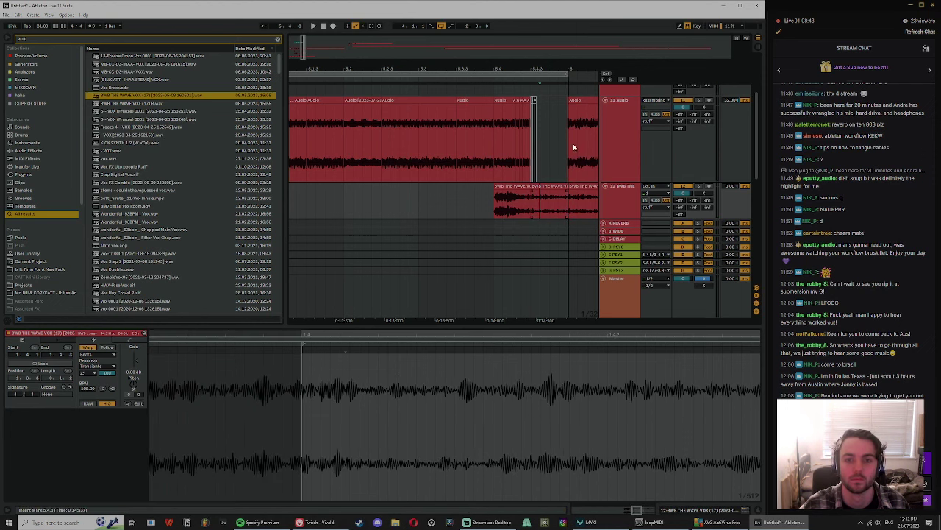
pyautogui.moveTo(544, 69); pyautogui.dragTo(542, 103)
pyautogui.hotkey('ctrl', 'e')
pyautogui.click(527, 186)
pyautogui.hotkey('ctrl', 'd')
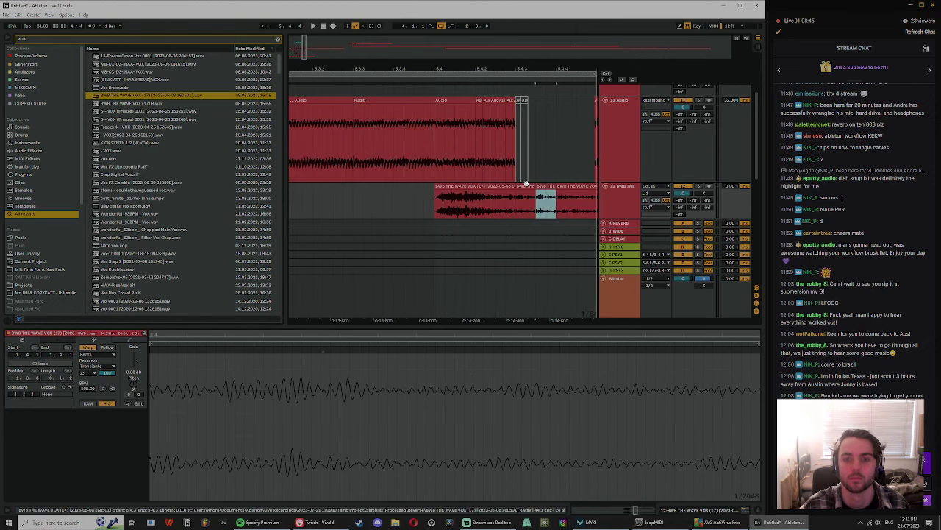
pyautogui.hotkey('ctrl', 'd')
# Step: Replace the short vocal slices by extending the first reversed vocal clip to bar 6, and play it back
pyautogui.click(517, 202)
pyautogui.press('space')
pyautogui.click(410, 186)
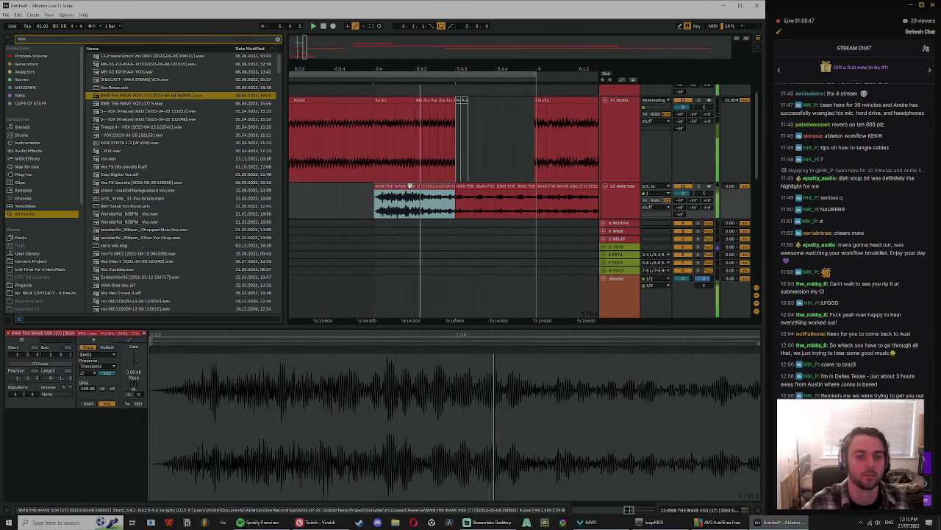
pyautogui.moveTo(457, 189); pyautogui.dragTo(535, 188)
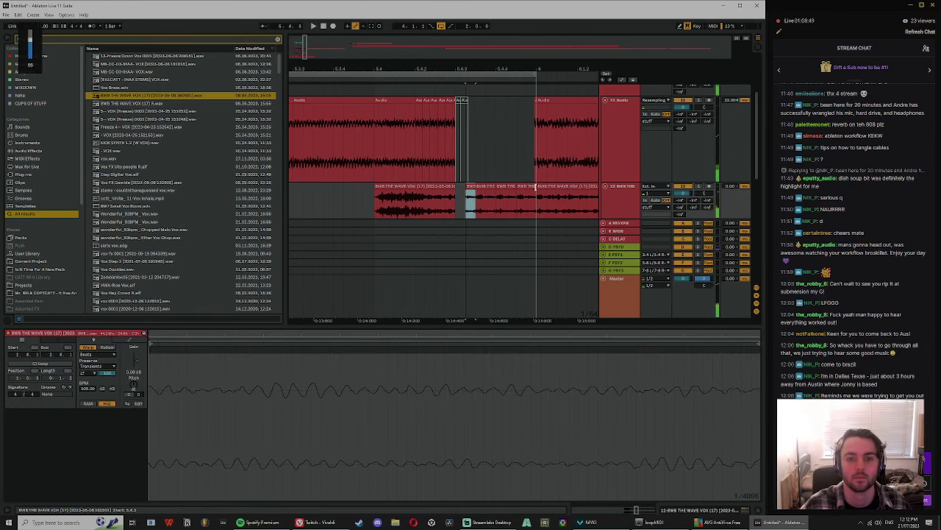
pyautogui.hotkey('ctrl', 'z')
pyautogui.press('Delete')
pyautogui.moveTo(455, 187); pyautogui.dragTo(539, 192)
pyautogui.press('space')
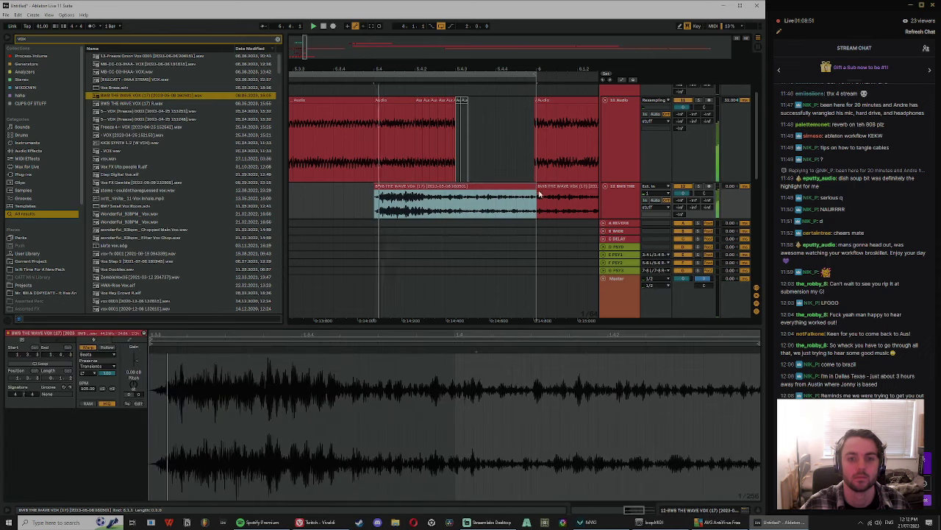
# Step: Load the OTT preset of Multiband Dynamics onto the reversed vocal track
pyautogui.click(628, 192)
pyautogui.doubleClick(628, 192)
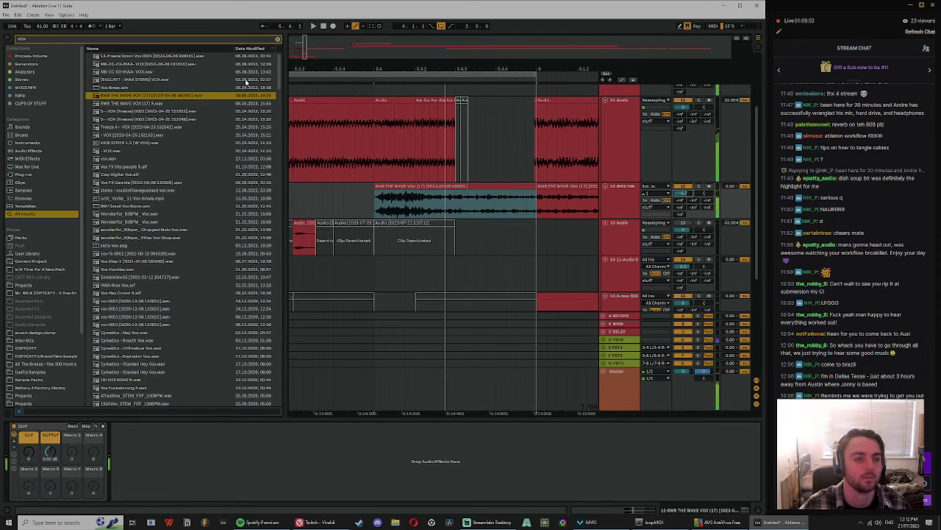
pyautogui.click(277, 39)
pyautogui.click(64, 150)
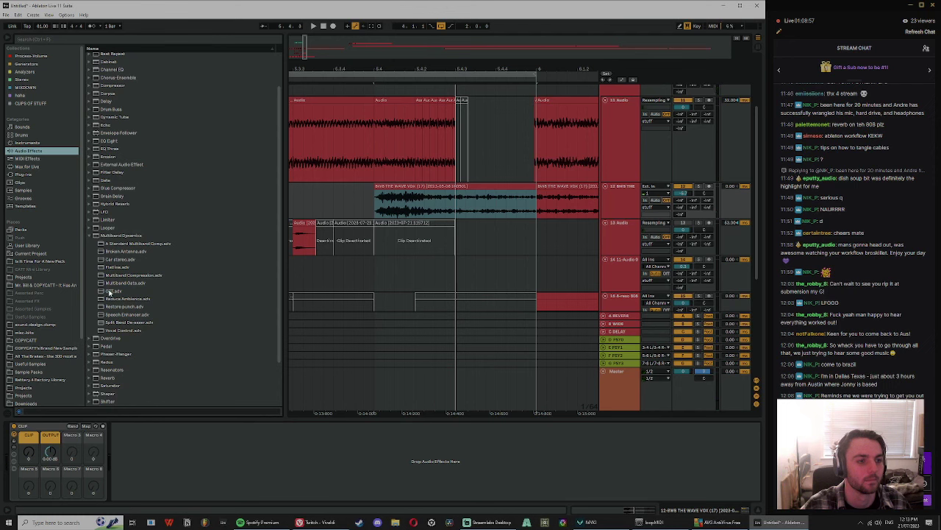
pyautogui.click(110, 291)
# Step: Turn off the Mid and Low bands in OTT while the reversed vocal plays
pyautogui.press('space')
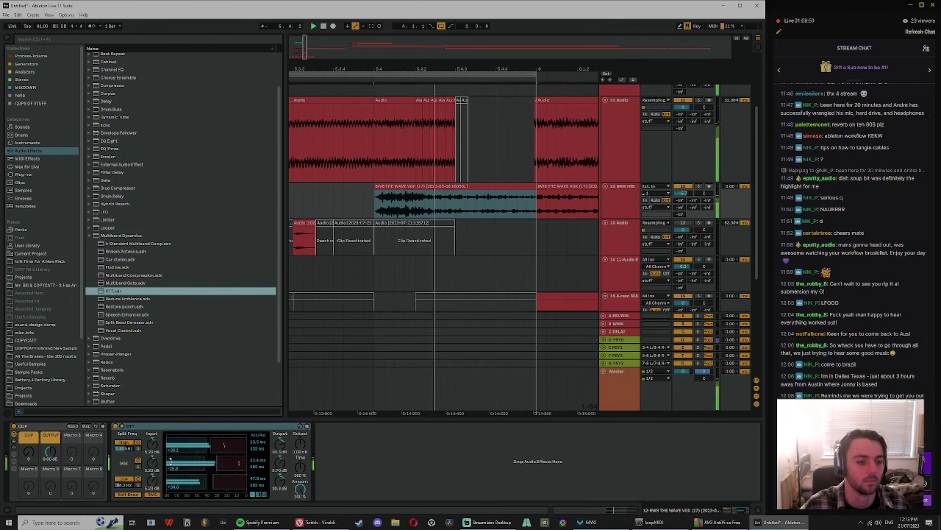
pyautogui.click(137, 461)
pyautogui.click(125, 479)
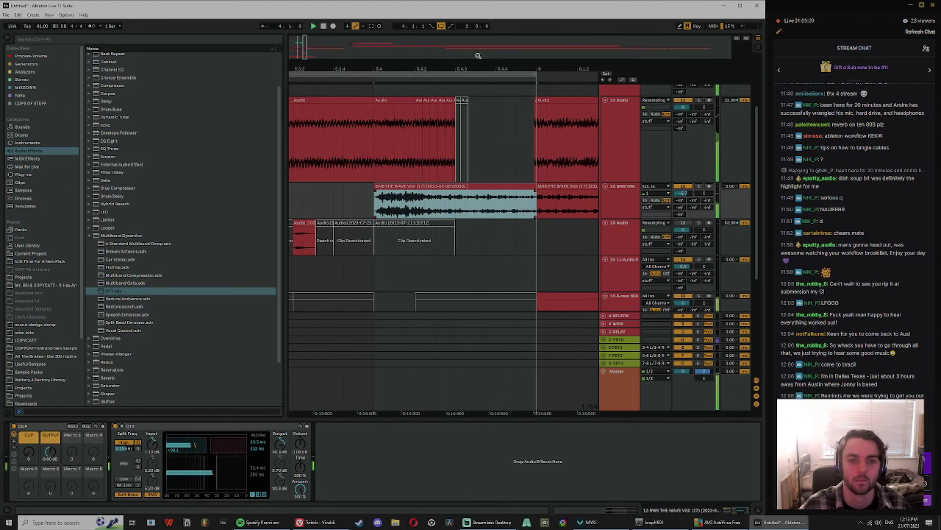
# Step: Split the clip from 4.1.1 to 4.2.1 on the 11 Audio track in half
pyautogui.moveTo(479, 64); pyautogui.dragTo(505, 62)
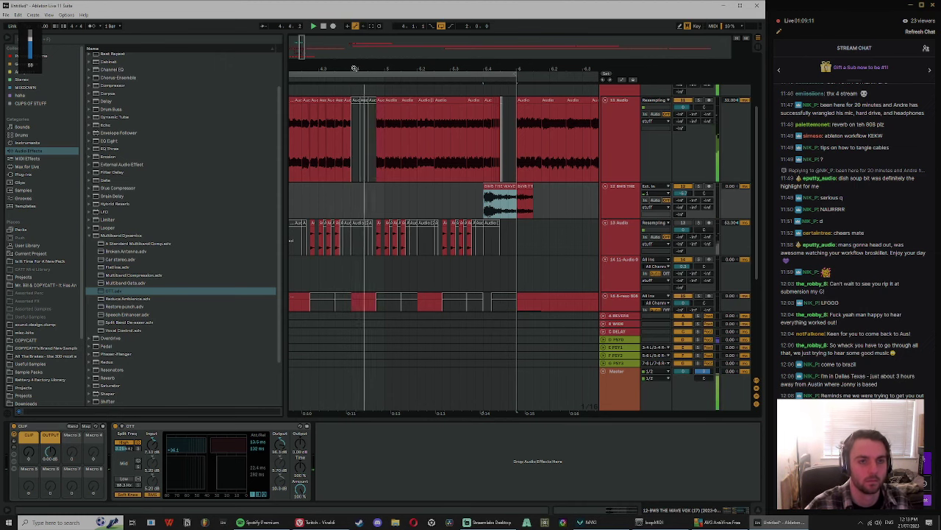
pyautogui.moveTo(355, 69)
pyautogui.mouseDown()
pyautogui.moveTo(406, 59)
pyautogui.moveTo(356, 118)
pyautogui.moveTo(359, 150)
pyautogui.mouseUp()
pyautogui.click(330, 198)
pyautogui.press('space')
pyautogui.press('space')
pyautogui.scroll(-2, 358, 242)
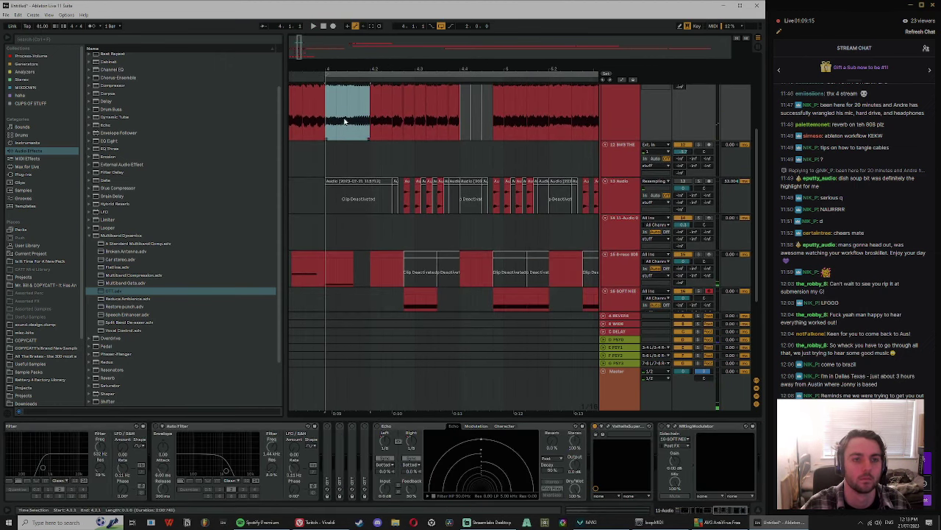
pyautogui.click(347, 121)
pyautogui.hotkey('ctrl', 'e')
pyautogui.scroll(2, 348, 138)
# Step: Remove the second half of the split bar 4 clip to leave a gap before 4.2, and play the result
pyautogui.click(351, 102)
pyautogui.click(345, 101)
pyautogui.press('space')
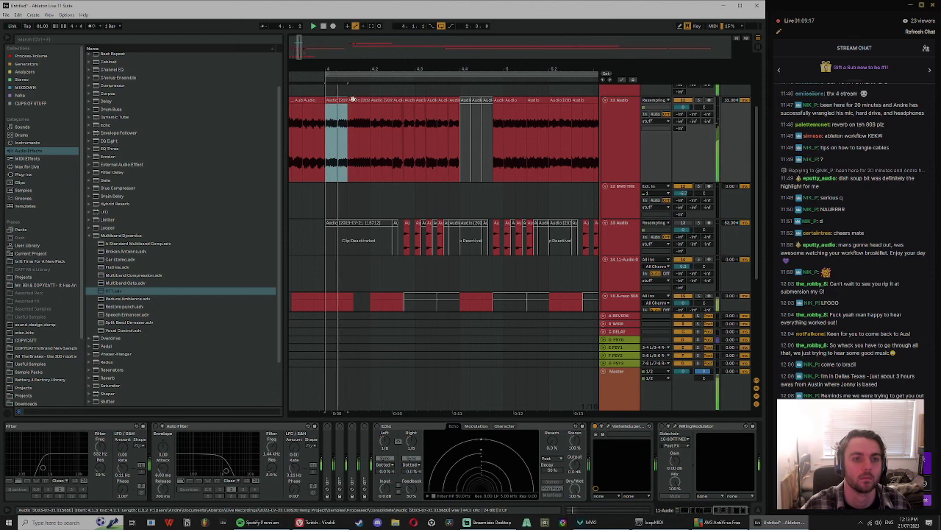
pyautogui.moveTo(347, 101)
pyautogui.mouseDown()
pyautogui.moveTo(370, 103)
pyautogui.moveTo(347, 109)
pyautogui.moveTo(347, 97)
pyautogui.mouseUp()
pyautogui.click(357, 101)
pyautogui.press('Left')
pyautogui.press('space')
pyautogui.click(318, 89)
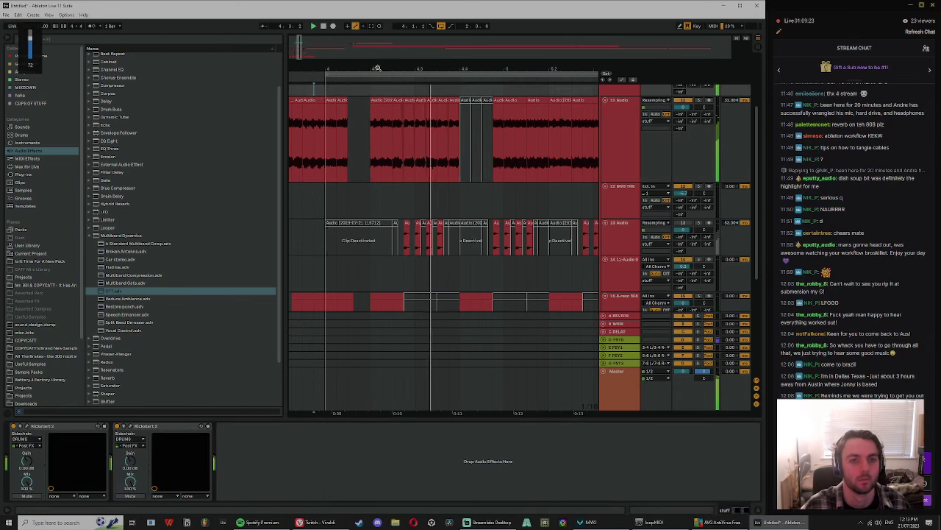
# Step: Set the 11 Audio track's delay to a 36 ms offset while auditioning from the slice at 4.2.3
pyautogui.moveTo(377, 68); pyautogui.dragTo(346, 70)
pyautogui.click(362, 200)
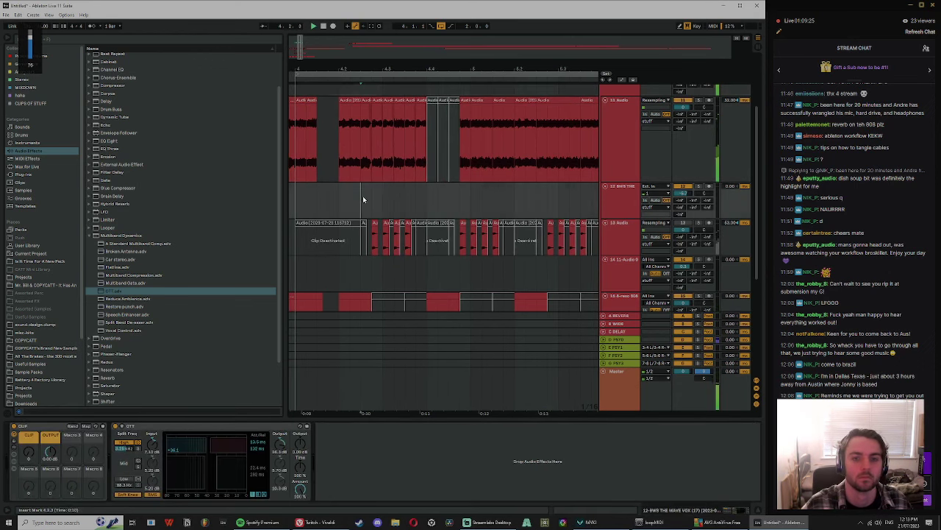
pyautogui.moveTo(368, 69); pyautogui.dragTo(342, 96)
pyautogui.click(343, 101)
pyautogui.press('space')
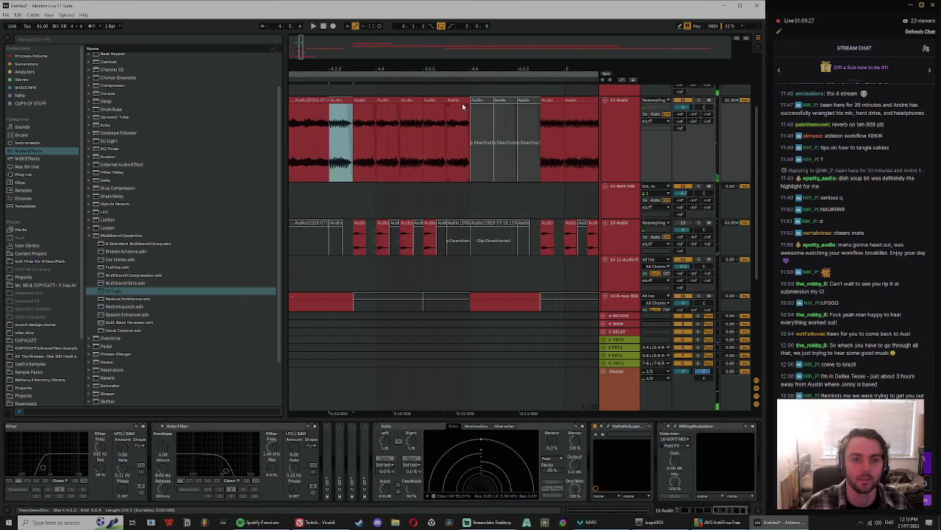
pyautogui.moveTo(732, 103); pyautogui.dragTo(731, 102)
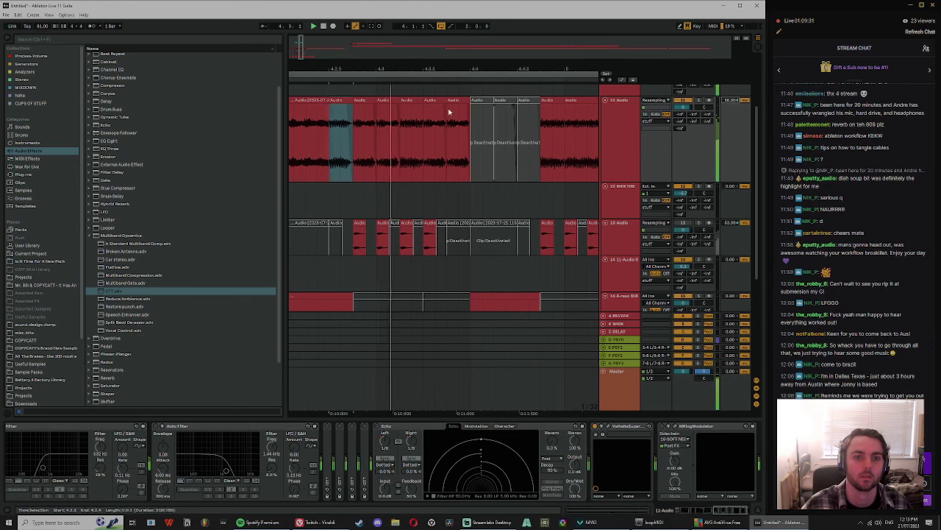
# Step: Try extending the slice at 4.2.3 on the 11 Audio track through to 4.4
pyautogui.click(334, 100)
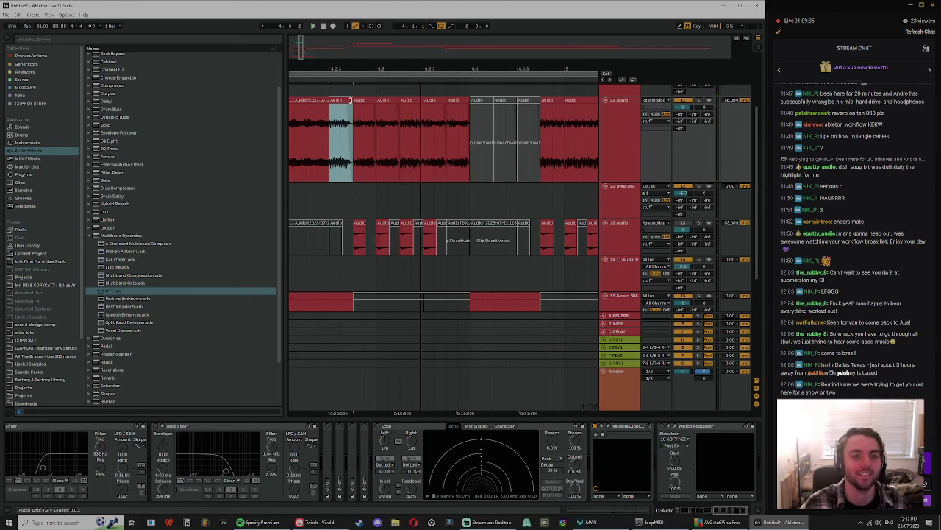
pyautogui.moveTo(352, 100); pyautogui.dragTo(469, 119)
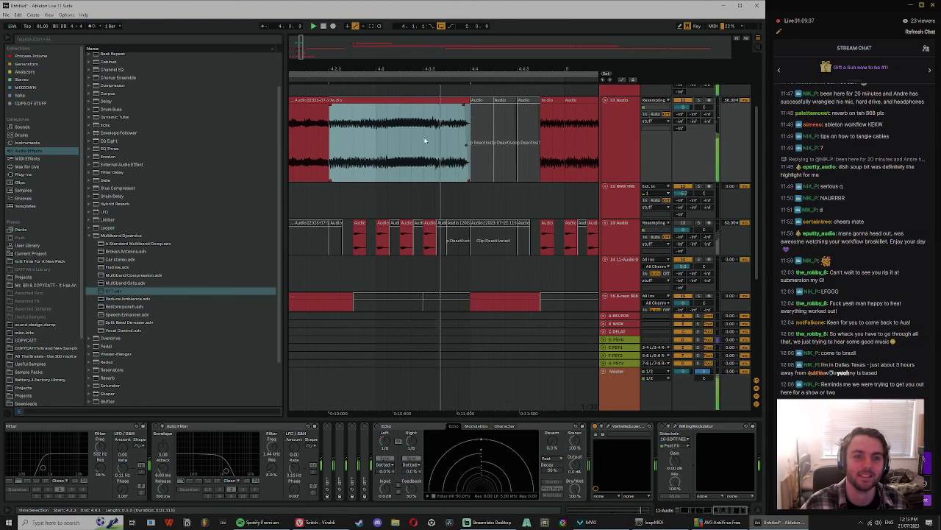
pyautogui.click(360, 151)
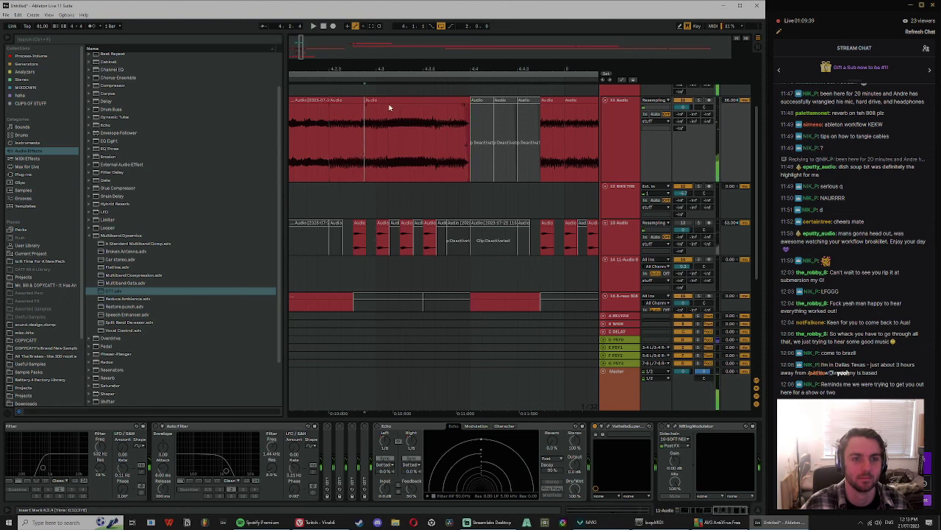
# Step: Extend the slice at 4.2.4 on the 11 Audio track through to 4.4 and play it back
pyautogui.moveTo(375, 100); pyautogui.dragTo(469, 116)
pyautogui.press('space')
pyautogui.press('space')
pyautogui.press('space')
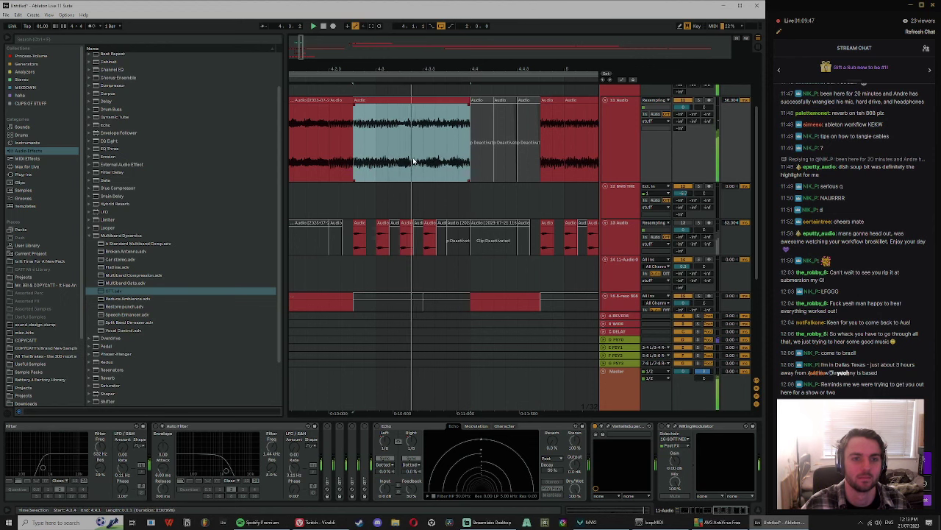
# Step: Cut off the start of the extended clip and slide the remainder back to 4.2.4
pyautogui.click(377, 162)
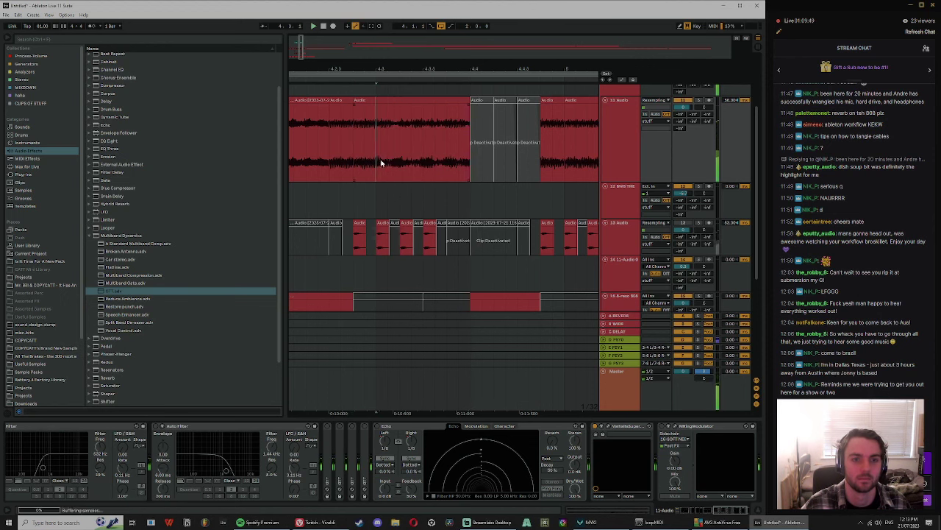
pyautogui.moveTo(401, 102); pyautogui.dragTo(366, 115)
pyautogui.press('space')
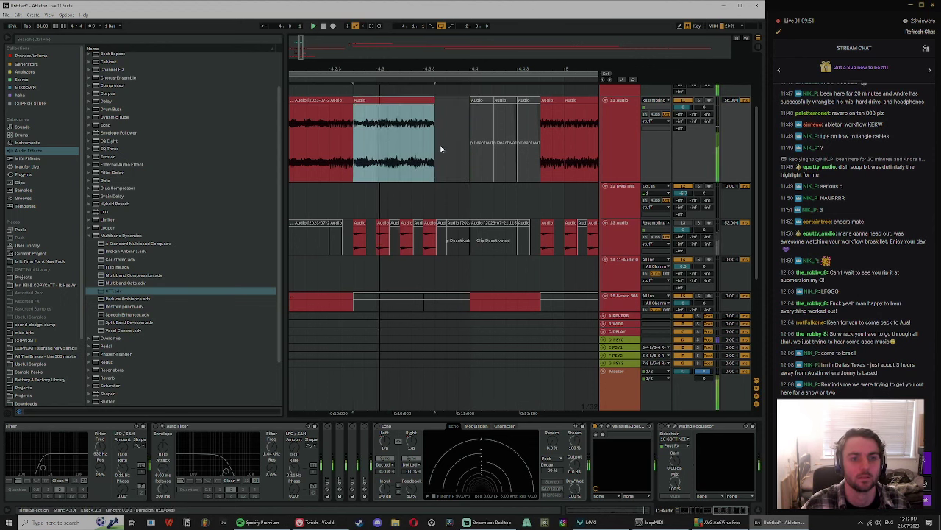
# Step: Try filling 4.2.4 to 4.4 with repeated sixteenth-note duplicates of the clip's opening slice
pyautogui.click(388, 155)
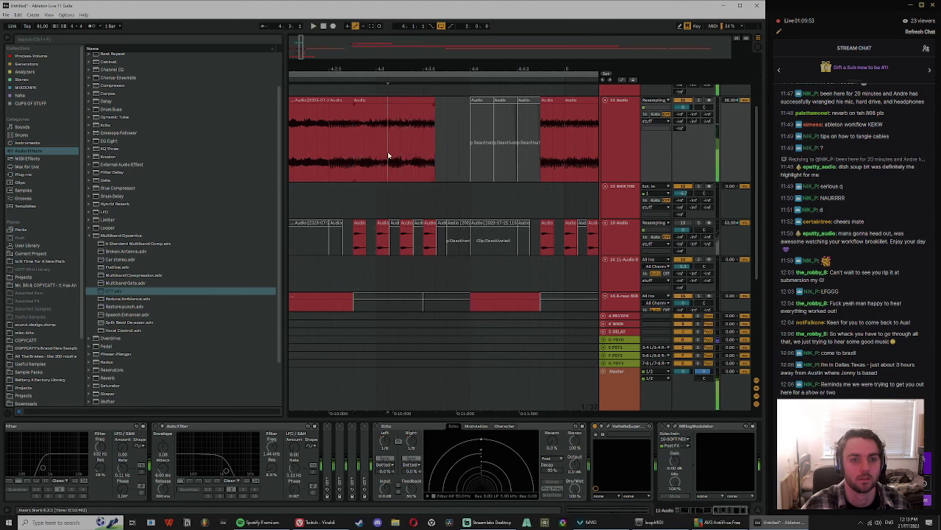
pyautogui.click(381, 101)
pyautogui.hotkey('ctrl', 'd')
pyautogui.hotkey('ctrl', 'd')
pyautogui.hotkey('ctrl', 'd')
pyautogui.hotkey('ctrl', 'd')
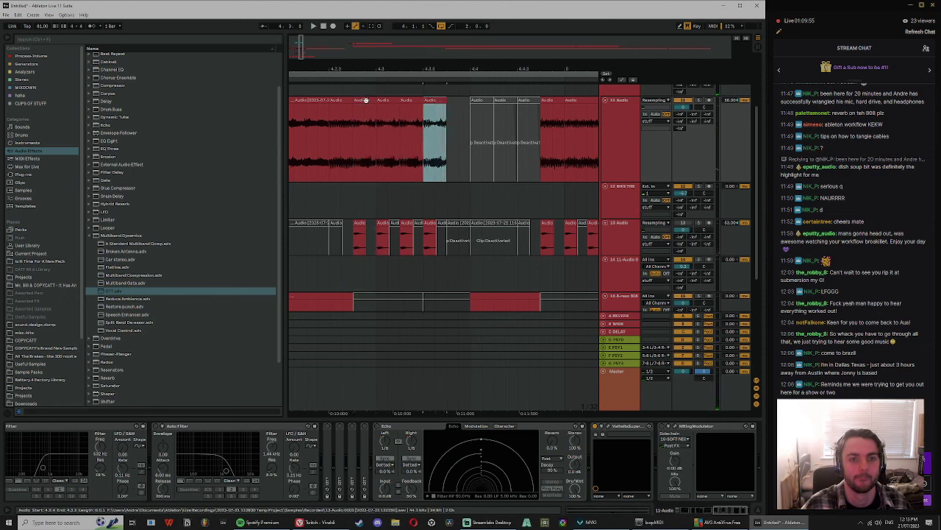
pyautogui.click(367, 101)
pyautogui.press('space')
pyautogui.click(411, 103)
pyautogui.click(453, 102)
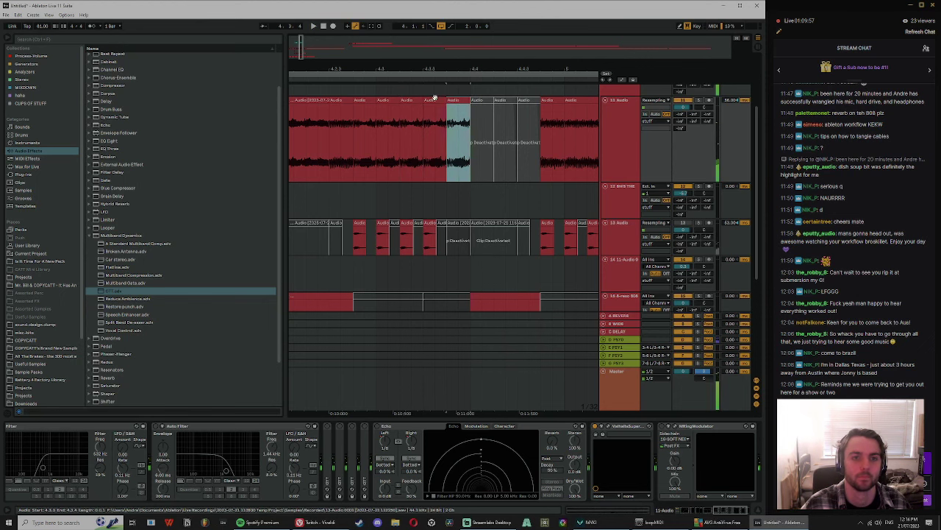
# Step: Extend the slice at 4.2.4 over its duplicates up to 4.4 and open its clip details
pyautogui.click(434, 101)
pyautogui.click(344, 101)
pyautogui.click(370, 101)
pyautogui.moveTo(375, 101); pyautogui.dragTo(470, 100)
pyautogui.doubleClick(431, 99)
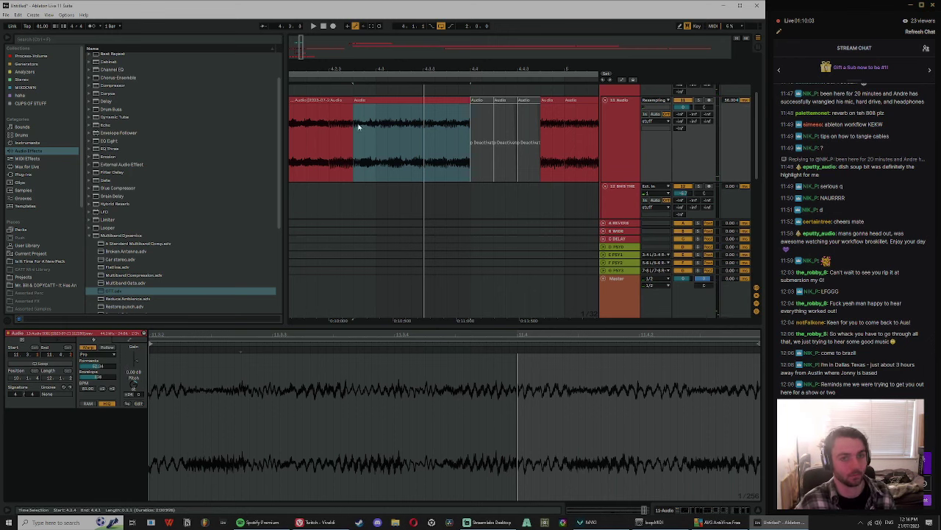
# Step: Split the clip at 4.3.3 and double the first part's BPM twice to 324.00, auditioning the change
pyautogui.click(412, 134)
pyautogui.hotkey('ctrl', 'e')
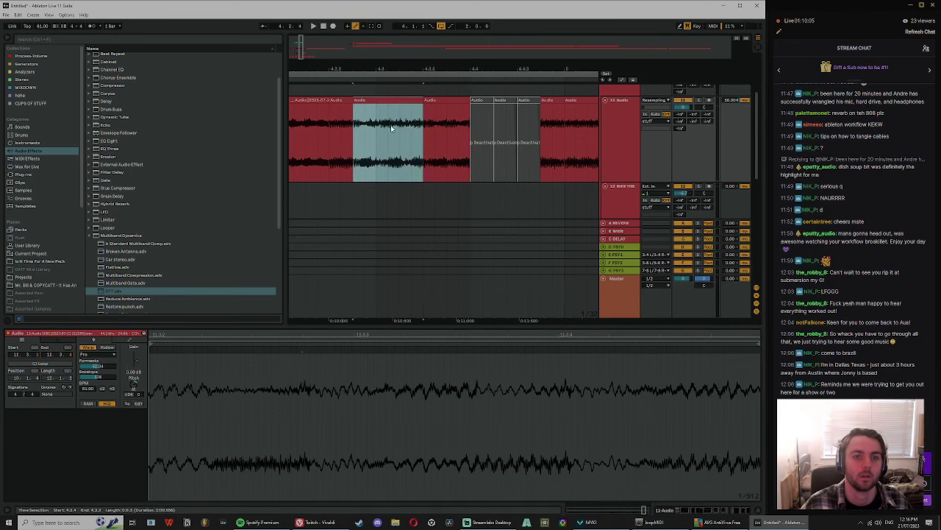
pyautogui.click(113, 389)
pyautogui.press('space')
pyautogui.click(113, 389)
pyautogui.press('space')
pyautogui.press('space')
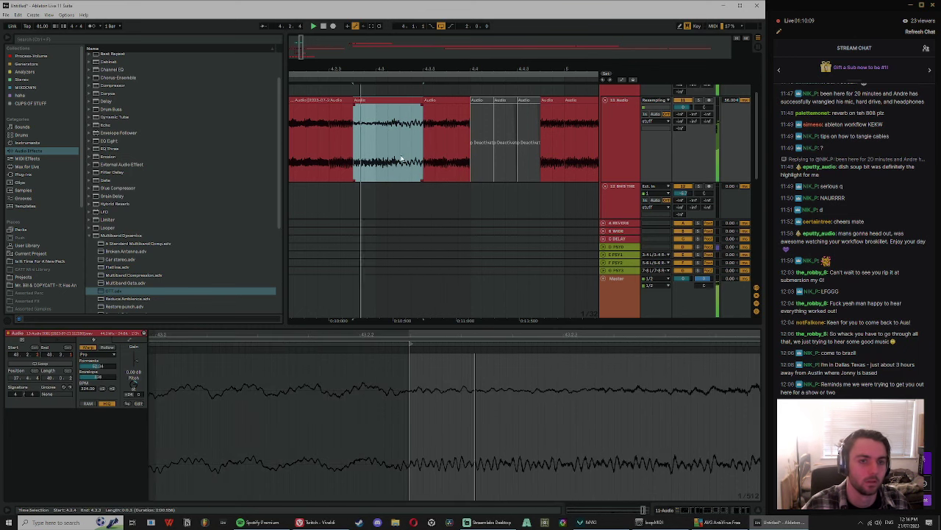
# Step: Give the 4.2.4 clip a fade-in and duplicate it to 4.3.3, with the copy ending at 4.4
pyautogui.moveTo(356, 108); pyautogui.dragTo(393, 100)
pyautogui.click(394, 100)
pyautogui.hotkey('ctrl', 'd')
pyautogui.moveTo(493, 105); pyautogui.dragTo(452, 113)
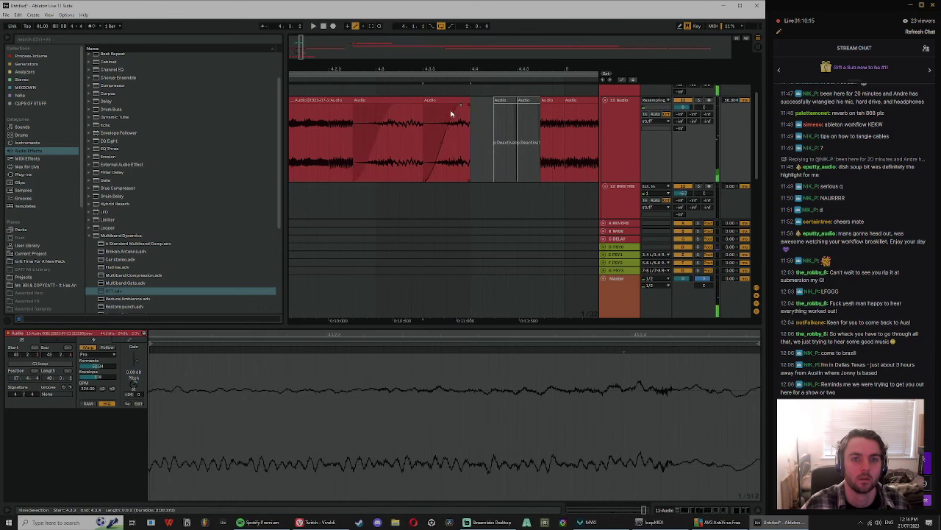
# Step: Shorten the fade-in on the 4.2.4 clip and play back the section on the 11 Audio track
pyautogui.click(401, 100)
pyautogui.press('space')
pyautogui.moveTo(395, 105); pyautogui.dragTo(376, 107)
pyautogui.press('space')
pyautogui.moveTo(387, 68); pyautogui.dragTo(401, 48)
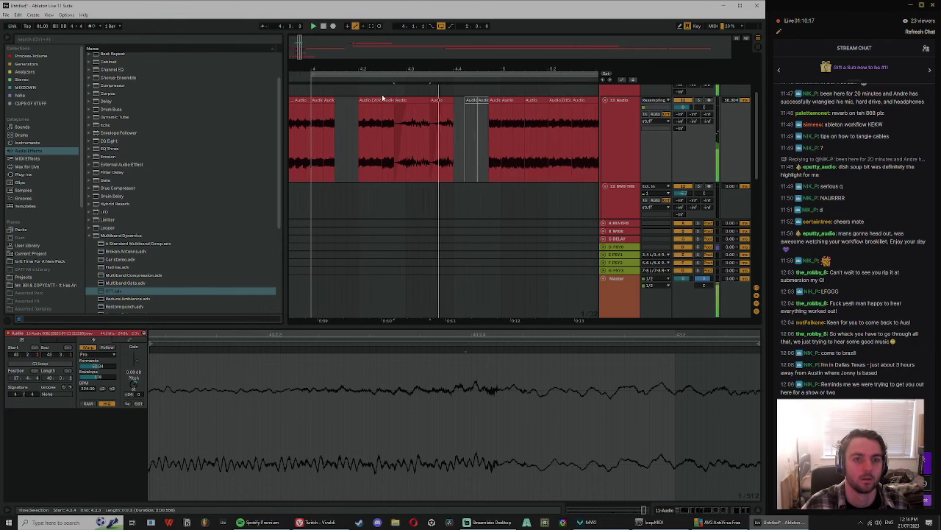
pyautogui.click(621, 141)
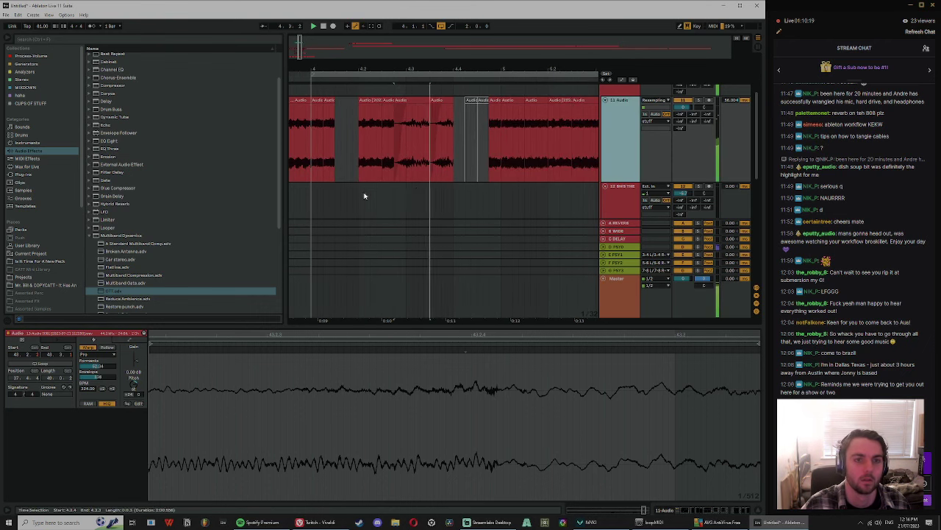
# Step: Audition the 11 Audio slices from 4.3.3 to 5.4 and inspect the vocal clip below
pyautogui.moveTo(442, 72); pyautogui.dragTo(442, 56)
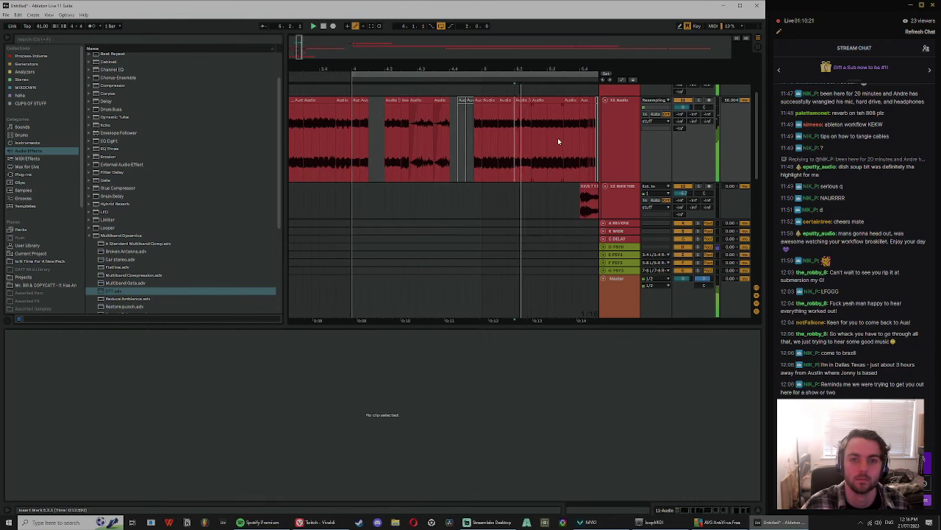
pyautogui.moveTo(560, 140); pyautogui.dragTo(532, 139)
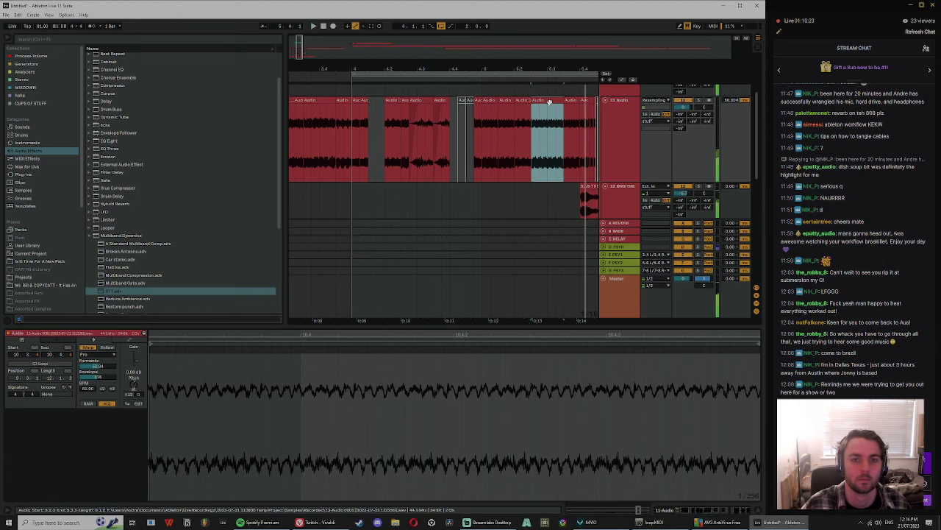
pyautogui.click(572, 102)
pyautogui.press('space')
pyautogui.click(586, 102)
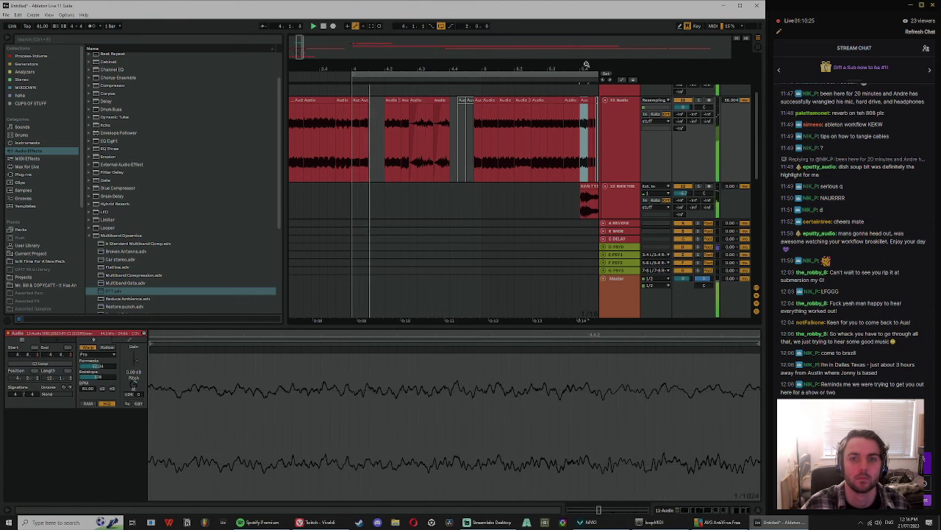
pyautogui.moveTo(586, 64); pyautogui.dragTo(567, 57)
pyautogui.click(576, 187)
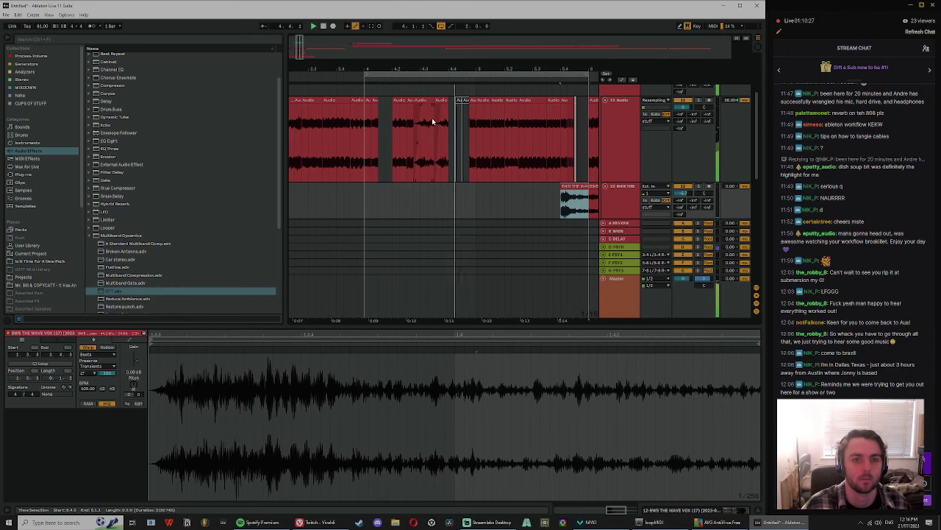
pyautogui.click(476, 89)
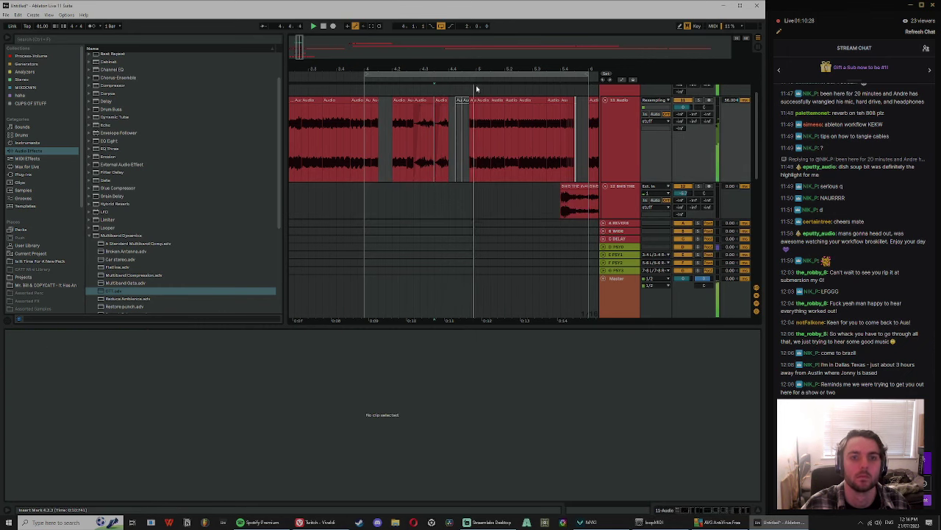
# Step: Inspect the slices between 5.2 and 5.4 on 11 Audio during playback to compare them as replacement material
pyautogui.click(536, 101)
pyautogui.click(553, 100)
pyautogui.click(565, 101)
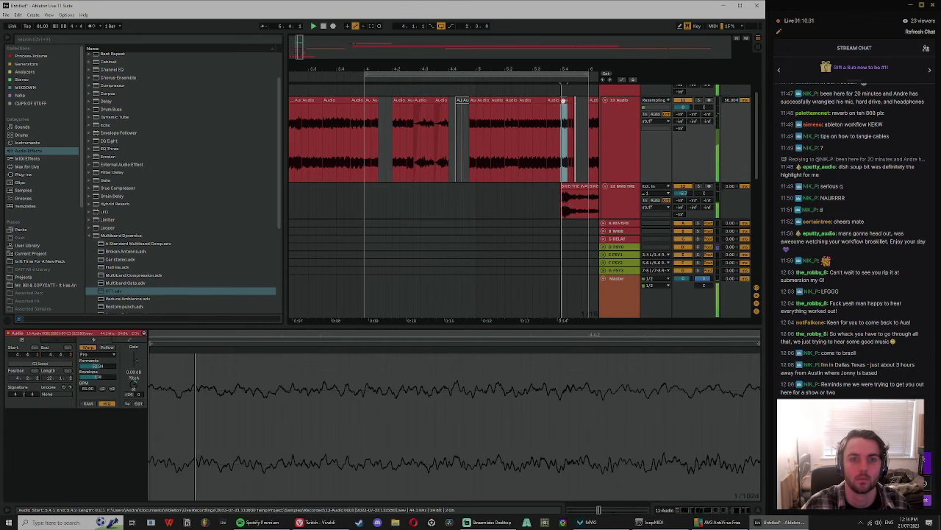
pyautogui.click(504, 121)
pyautogui.click(516, 101)
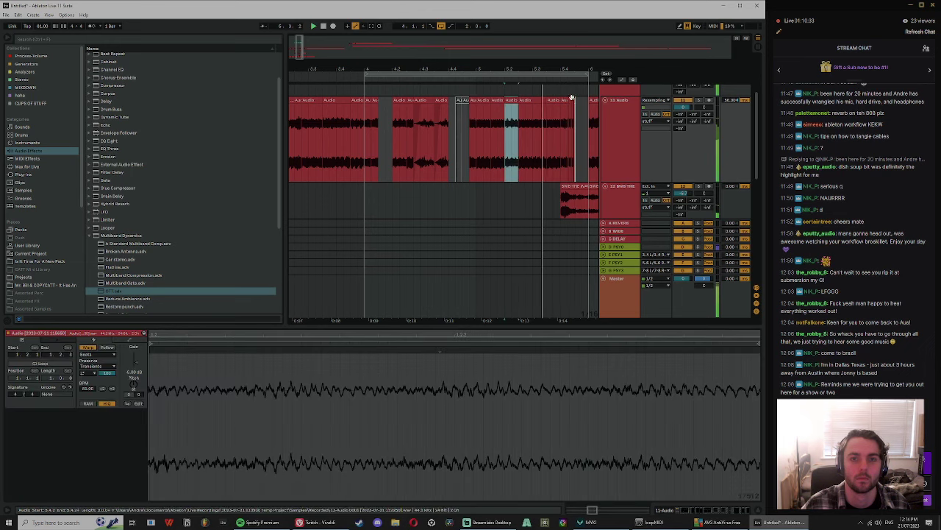
# Step: Replace the faded slices at 4.2.4 and 4.3.3 with copies of the 5.4.1 slice, extending the first to 4.3.3
pyautogui.click(414, 129)
pyautogui.moveTo(428, 67); pyautogui.dragTo(435, 103)
pyautogui.moveTo(423, 101)
pyautogui.mouseDown()
pyautogui.moveTo(412, 101)
pyautogui.moveTo(437, 102)
pyautogui.mouseUp()
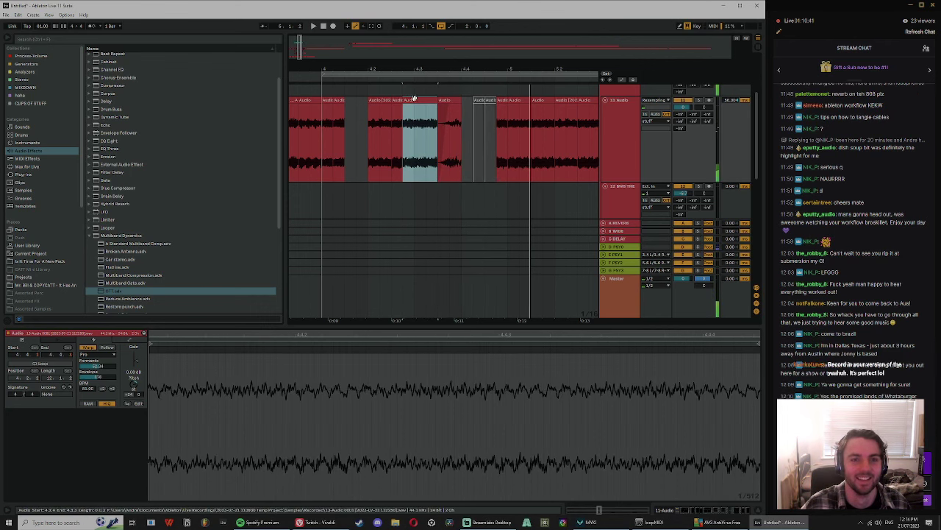
pyautogui.moveTo(412, 102); pyautogui.dragTo(446, 101)
# Step: Insert a new audio track directly below the 11 Audio track
pyautogui.click(614, 134)
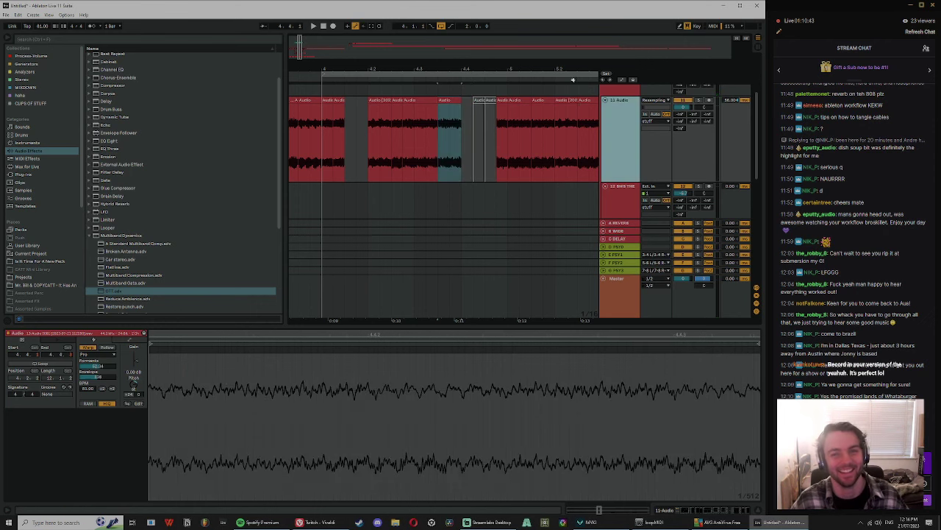
pyautogui.press('-')
pyautogui.press('-')
pyautogui.press('-')
pyautogui.press('-')
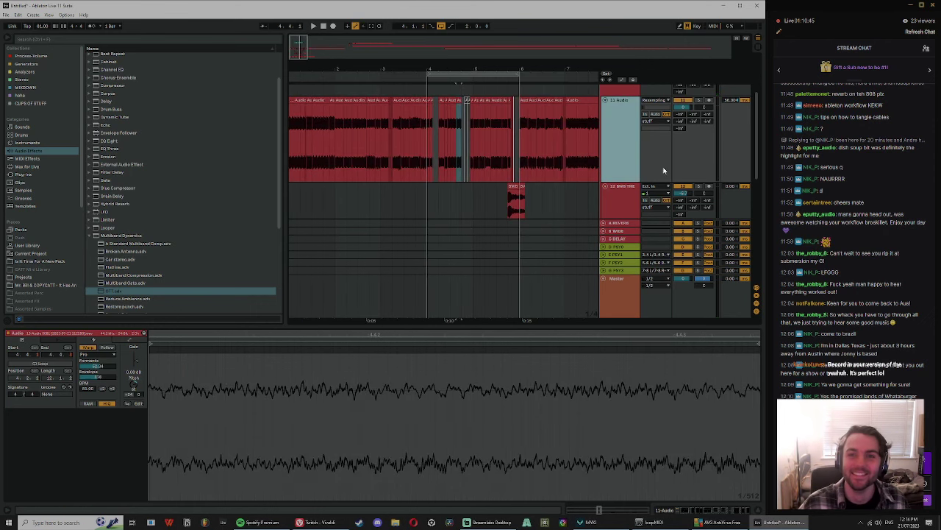
pyautogui.hotkey('ctrl', 't')
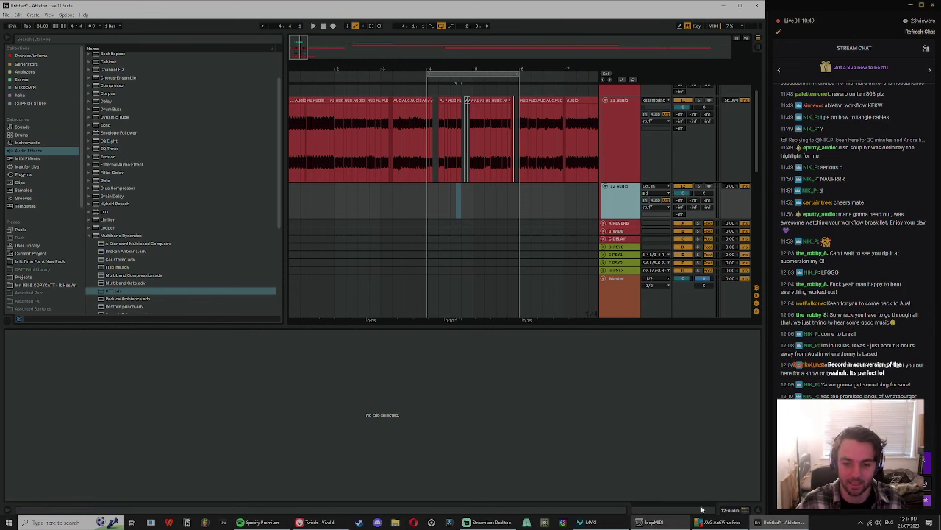
# Step: Check the stream mixer in Streamlabs Desktop, return to Ableton Live, set 12 Audio's input channel to 1 and arm it
pyautogui.click(485, 522)
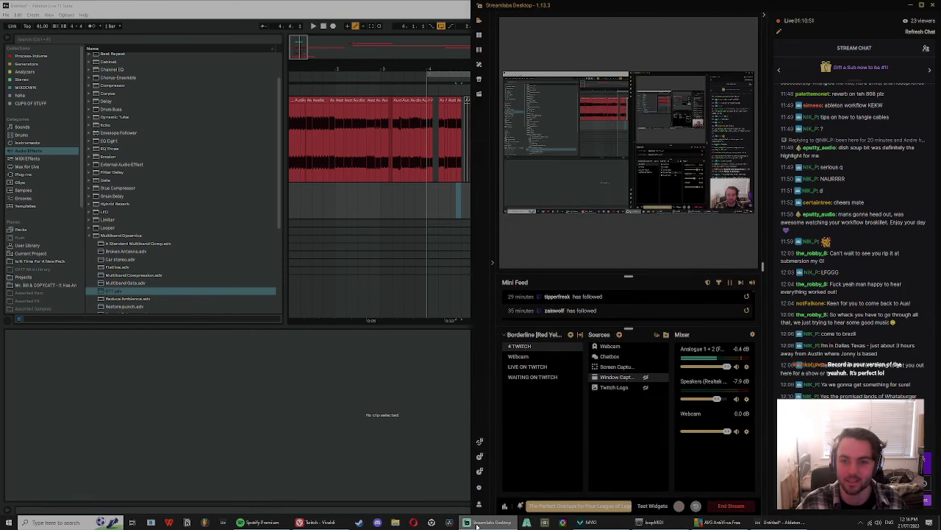
pyautogui.click(404, 380)
pyautogui.click(658, 193)
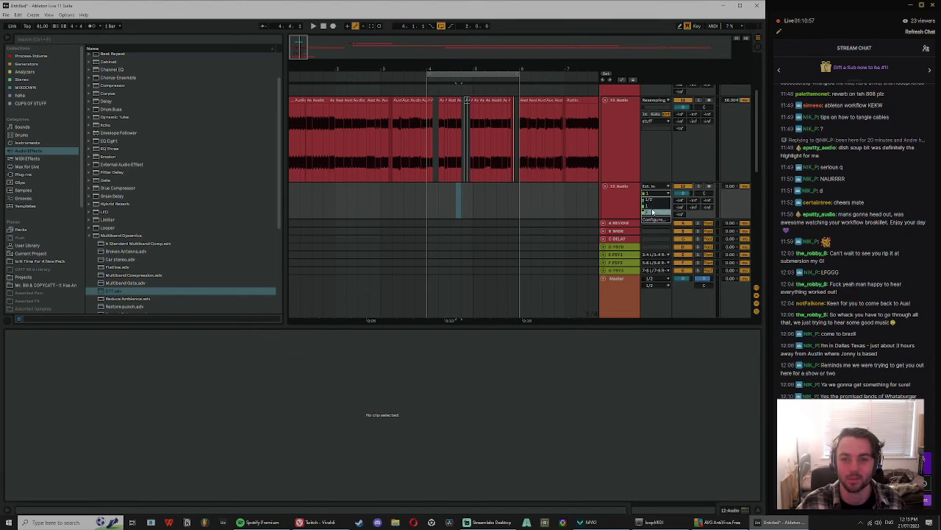
pyautogui.click(654, 206)
pyautogui.click(709, 186)
# Step: Solo 12 Audio and place the insert marker in its empty area at bar 21
pyautogui.moveTo(462, 59); pyautogui.dragTo(407, 67)
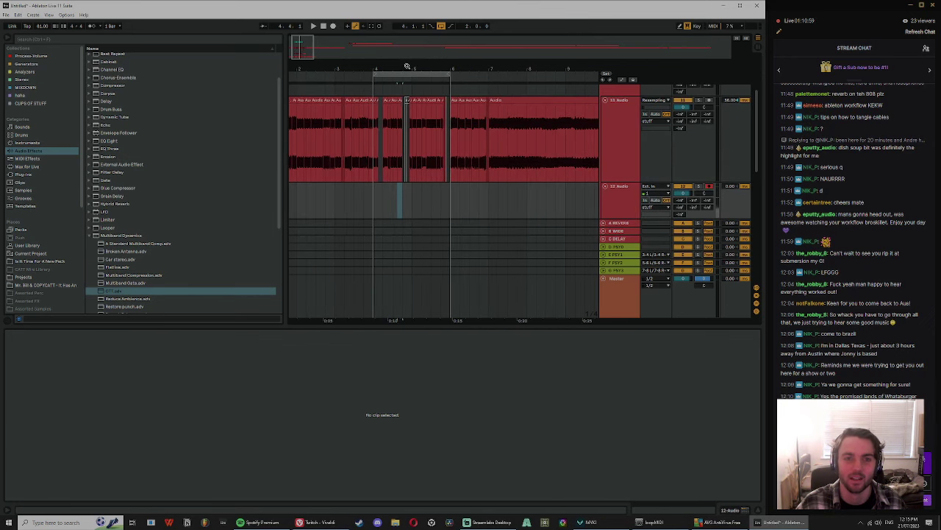
pyautogui.click(699, 186)
pyautogui.click(619, 149)
pyautogui.moveTo(500, 68); pyautogui.dragTo(393, 51)
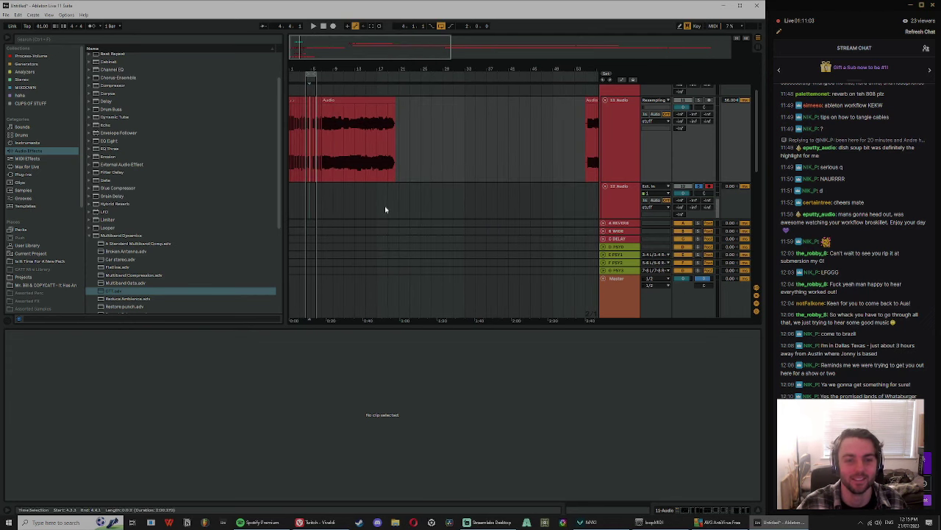
pyautogui.click(397, 200)
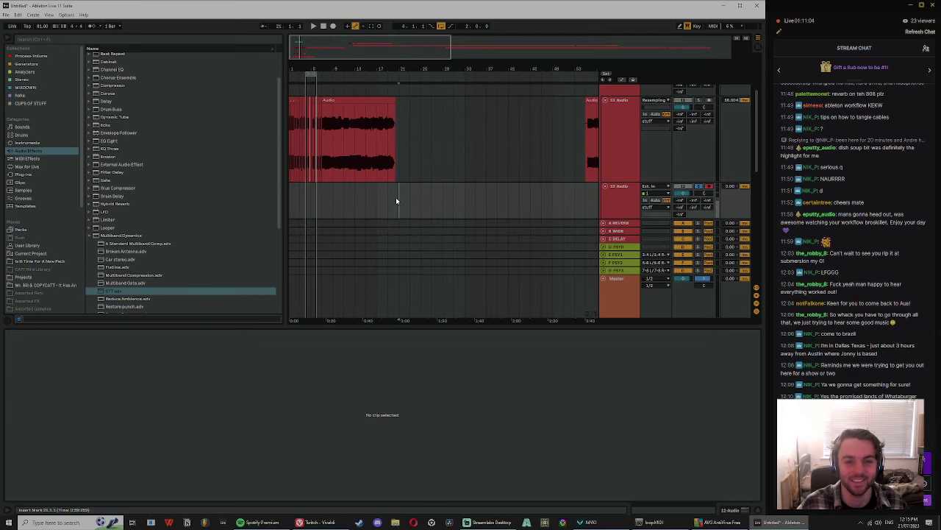
# Step: Try the Realtek microphone as the FL Studio ASIO input, switch back to Analogue 1 + 2 (Focusrite USB Audio), and close the preferences
pyautogui.click(656, 193)
pyautogui.click(661, 221)
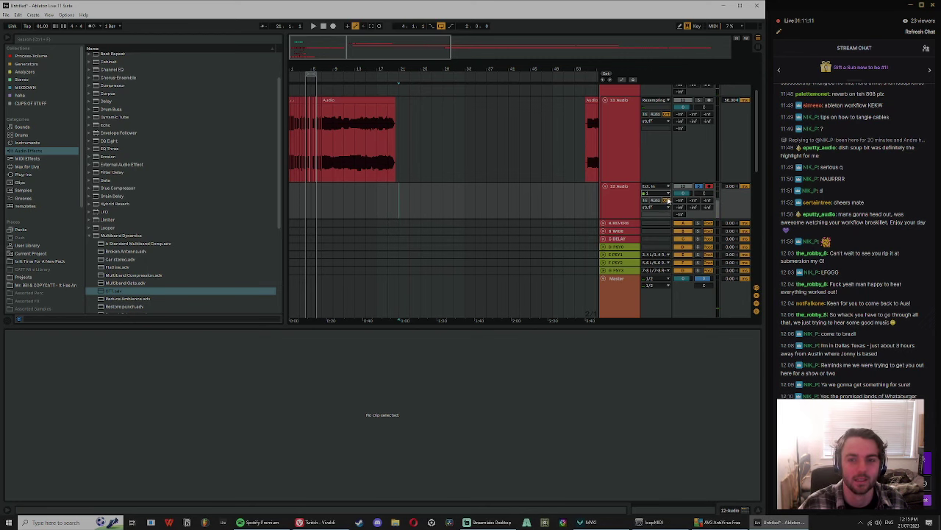
pyautogui.hotkey('ctrl', ',')
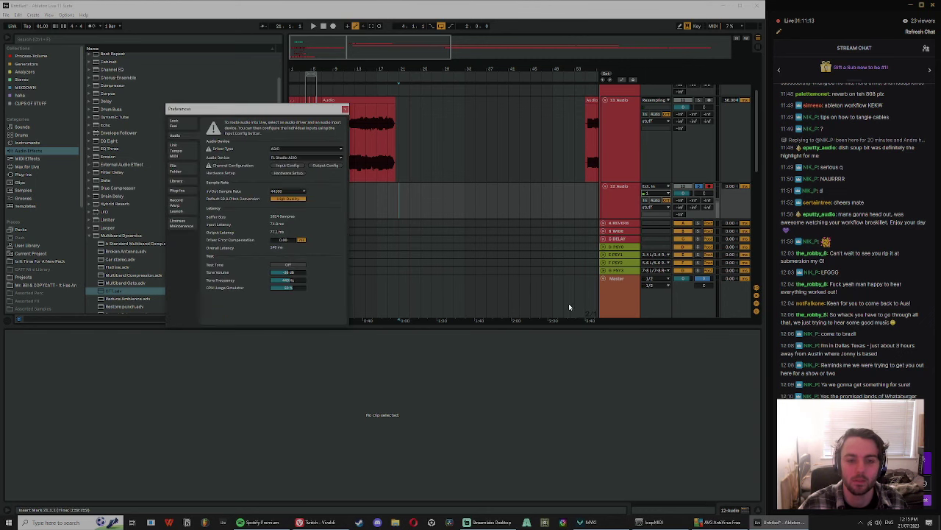
pyautogui.click(291, 171)
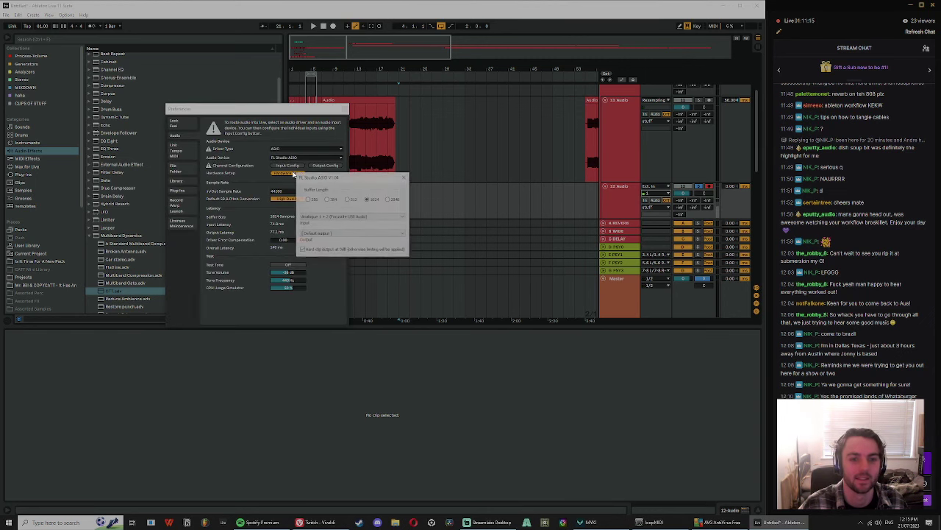
pyautogui.click(345, 217)
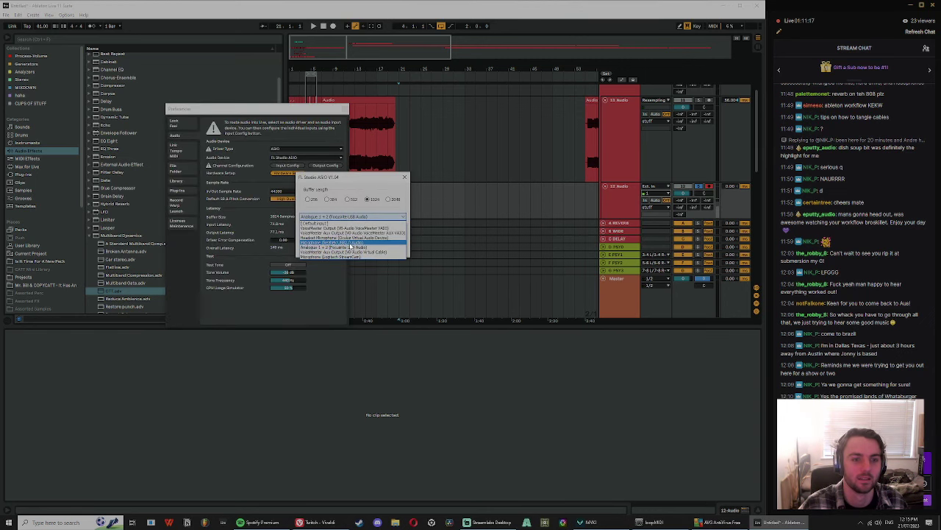
pyautogui.click(351, 242)
pyautogui.click(351, 217)
pyautogui.click(347, 247)
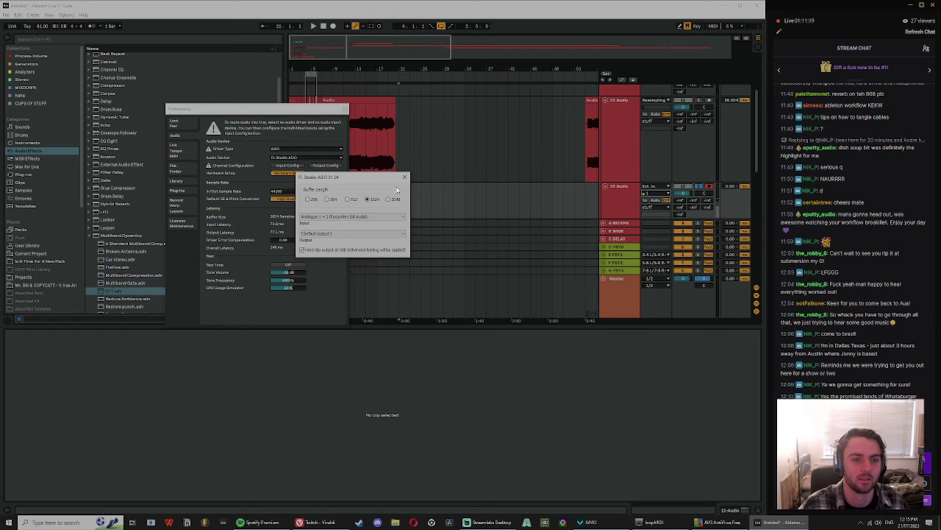
pyautogui.click(404, 180)
pyautogui.click(345, 109)
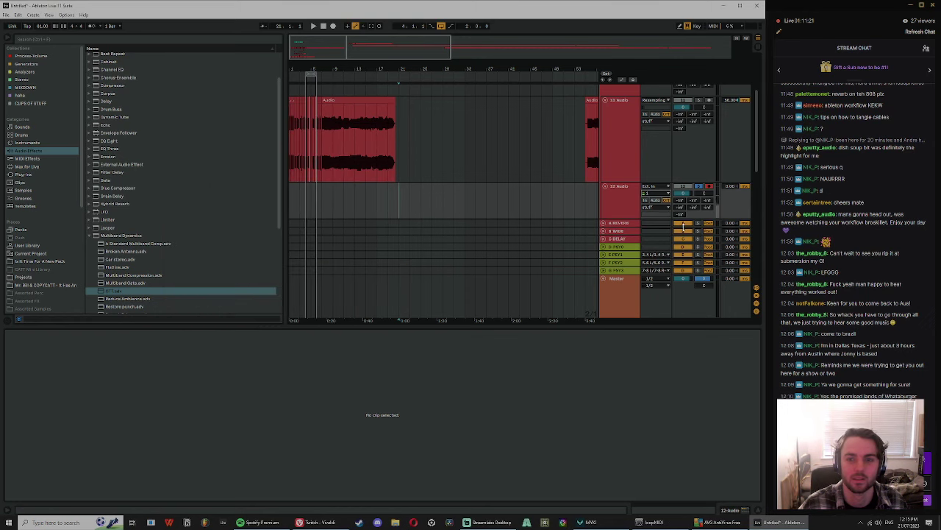
# Step: Try monitoring the input on 12 Audio and reselect Ext. In as its source
pyautogui.click(645, 201)
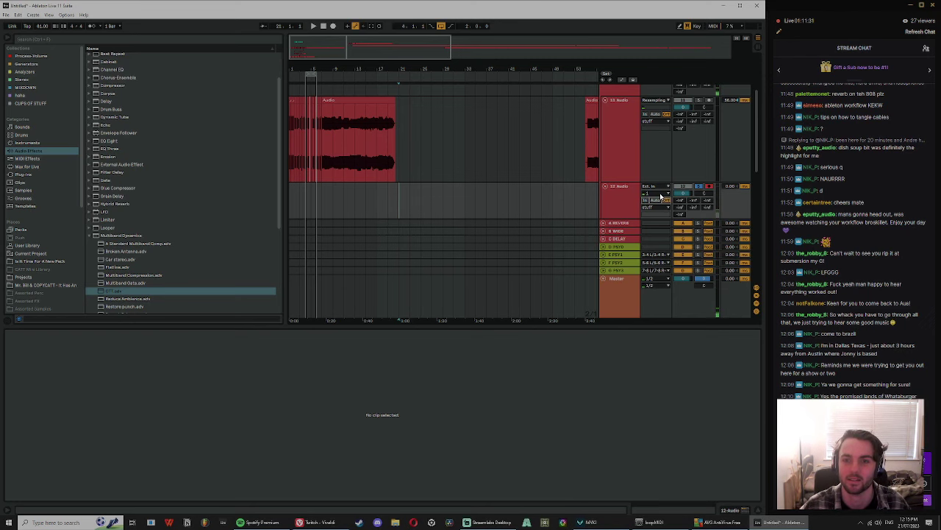
pyautogui.click(661, 188)
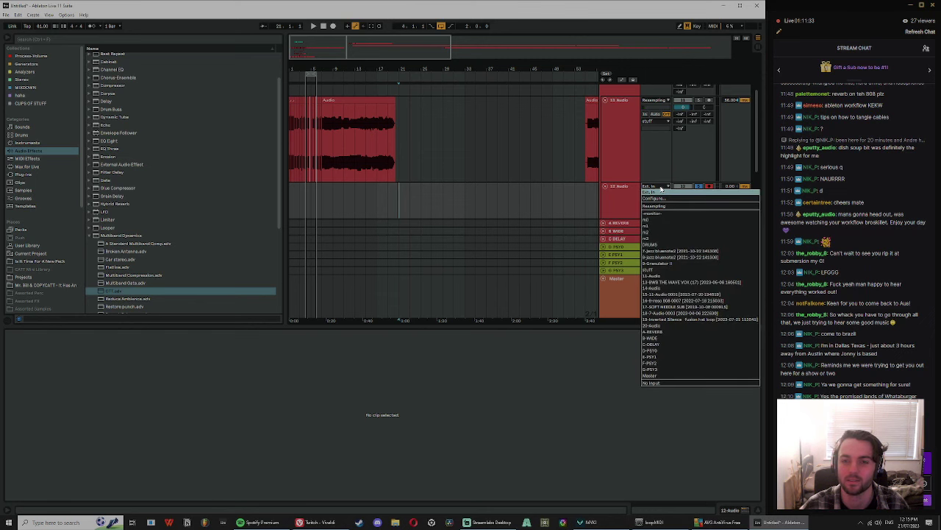
pyautogui.click(647, 193)
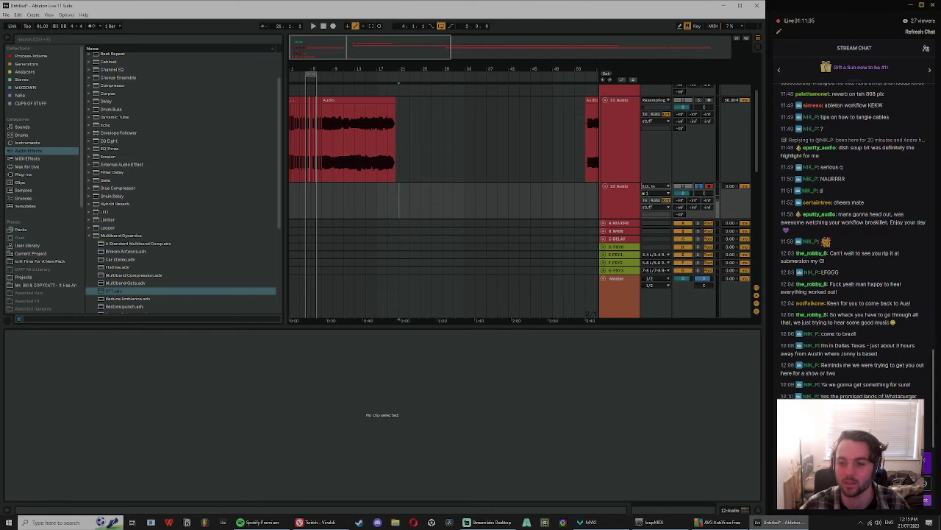
# Step: Switch to Streamlabs Desktop and set the Analogue 1 + 2 source's device to Microphone (Logitech StreamCam)
pyautogui.click(487, 522)
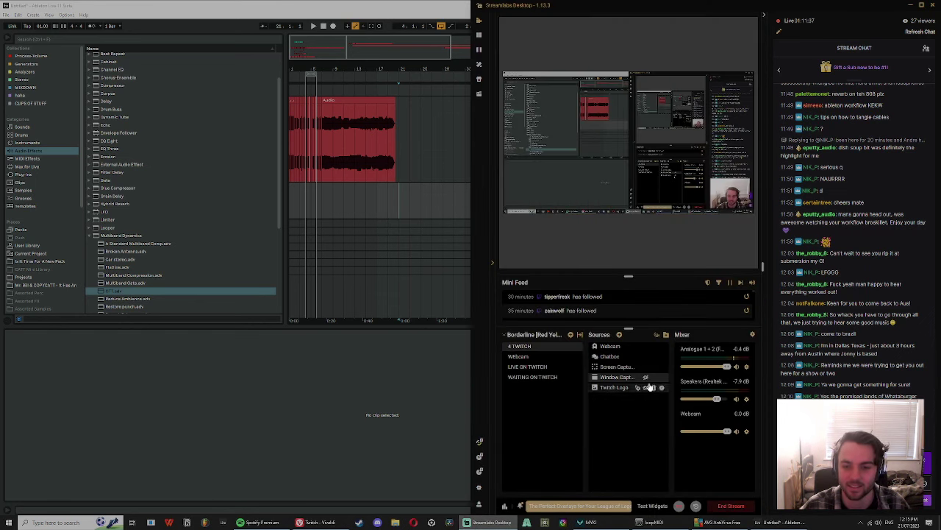
pyautogui.click(746, 367)
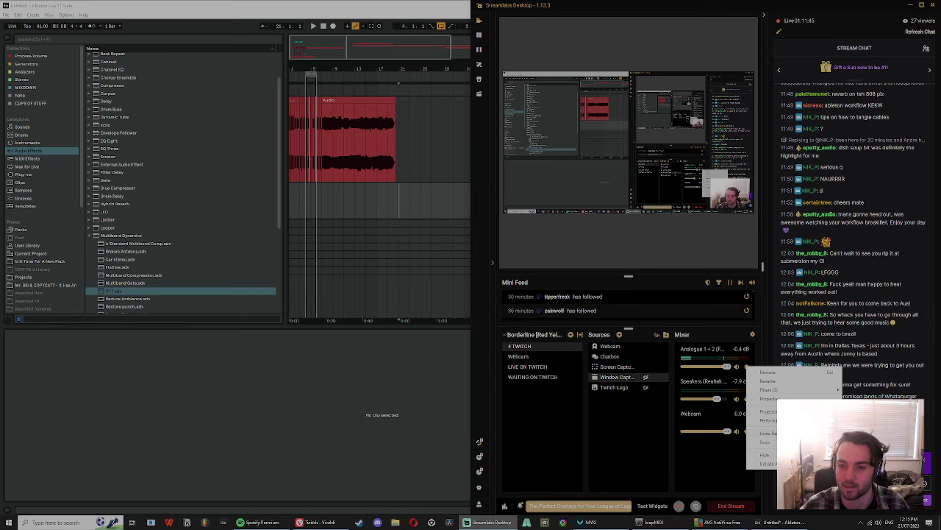
pyautogui.click(717, 475)
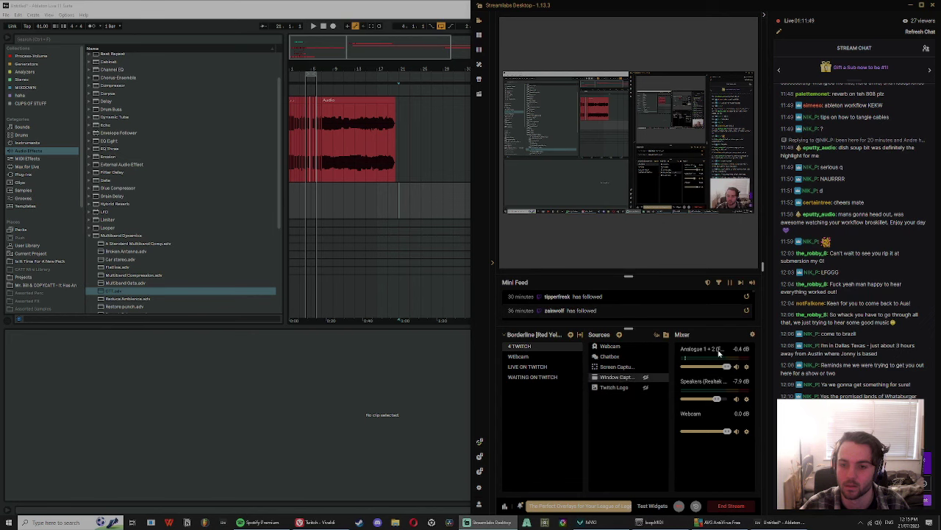
pyautogui.click(747, 367)
pyautogui.click(787, 397)
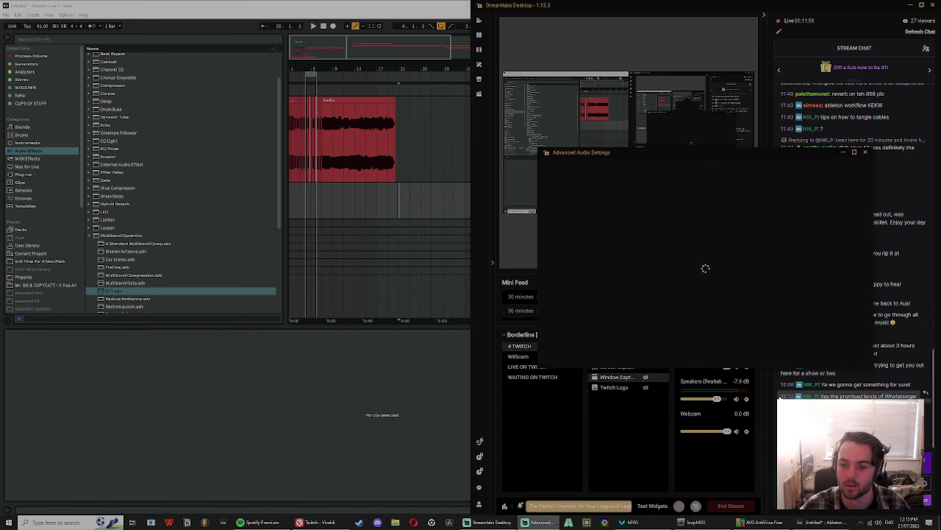
pyautogui.click(705, 219)
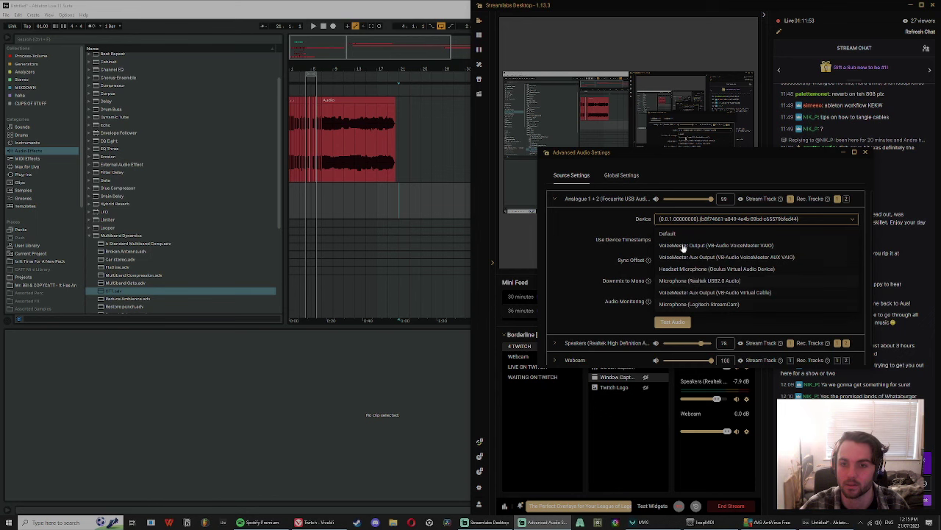
pyautogui.scroll(-1, 718, 287)
pyautogui.click(723, 284)
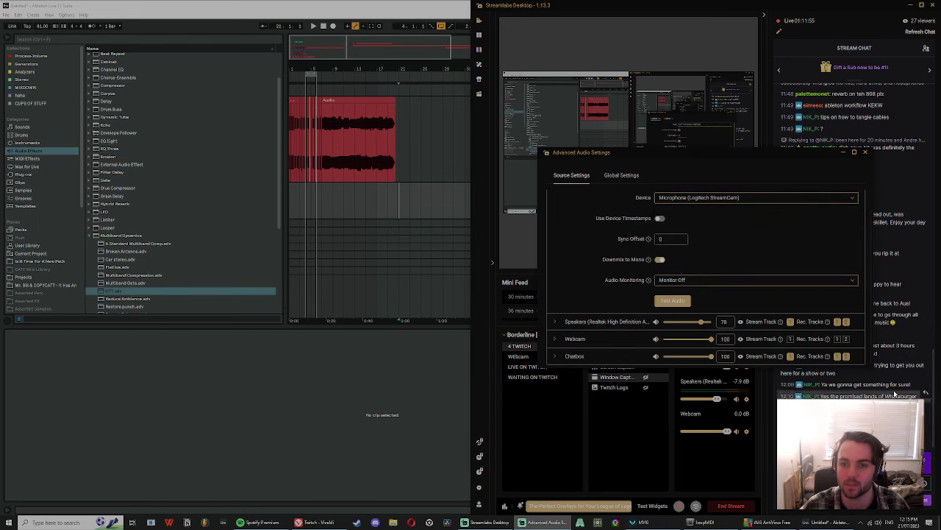
pyautogui.click(865, 153)
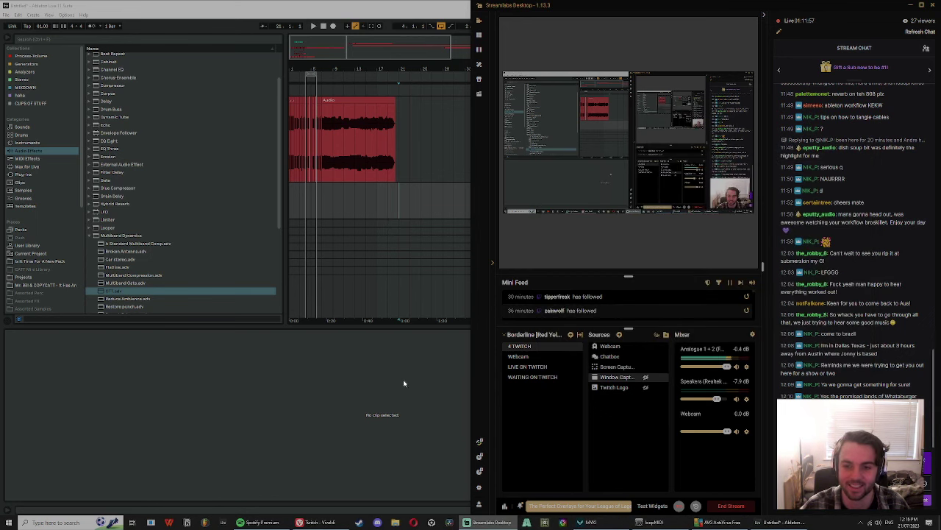
# Step: Switch to Ableton Live, set the FL Studio ASIO input to Analogue 1 + 2 (Focusrite USB Audio), and close the preferences
pyautogui.click(425, 416)
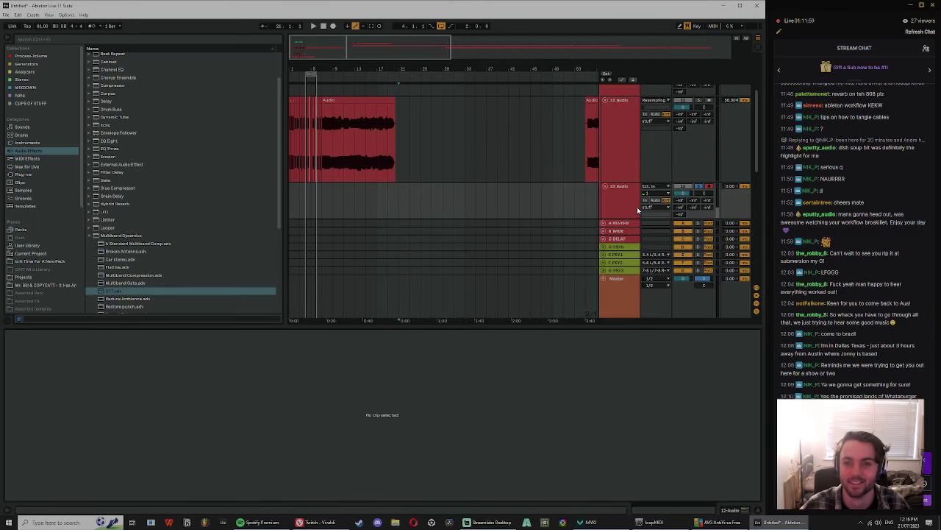
pyautogui.click(661, 190)
pyautogui.click(660, 194)
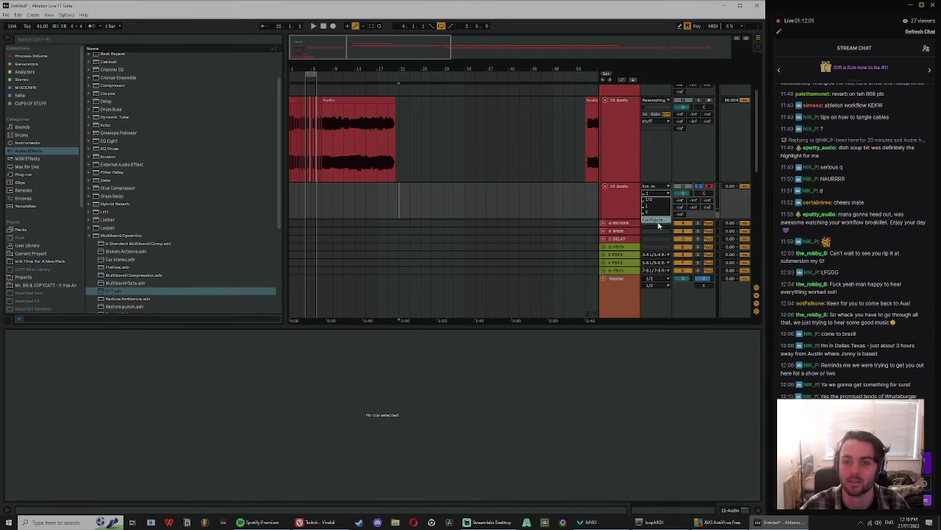
pyautogui.click(657, 220)
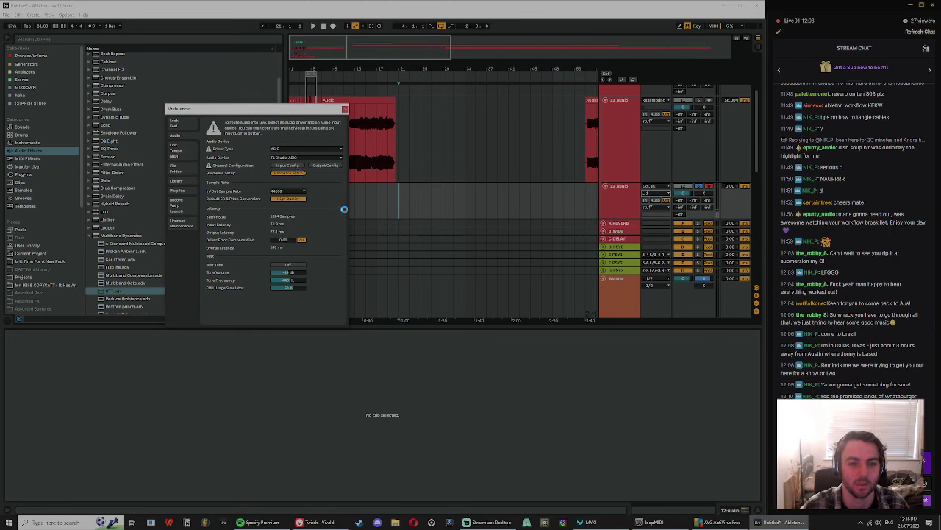
pyautogui.click(374, 215)
pyautogui.click(342, 222)
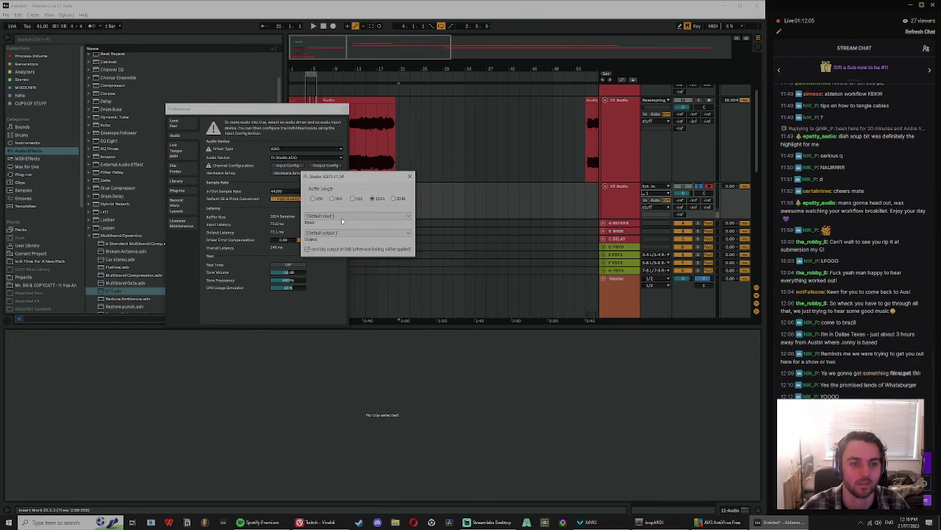
pyautogui.click(343, 216)
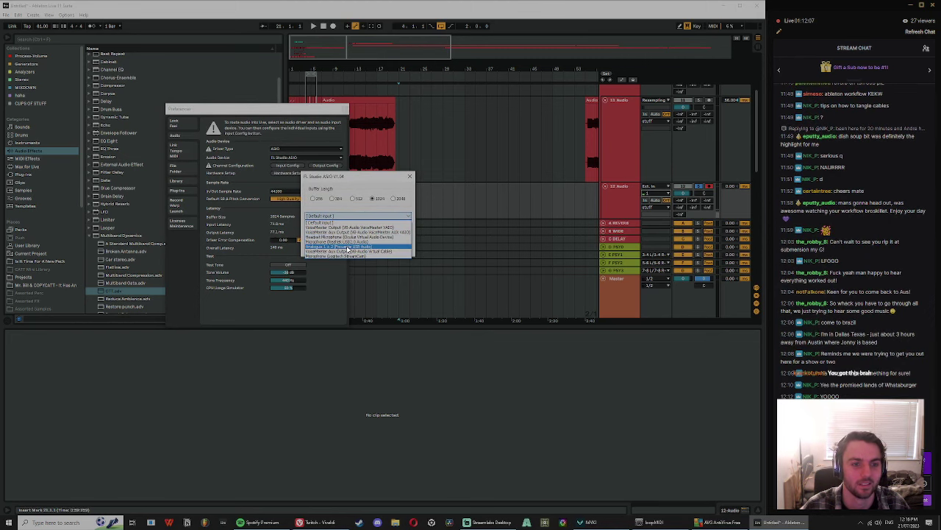
pyautogui.click(349, 246)
pyautogui.click(410, 178)
pyautogui.click(344, 109)
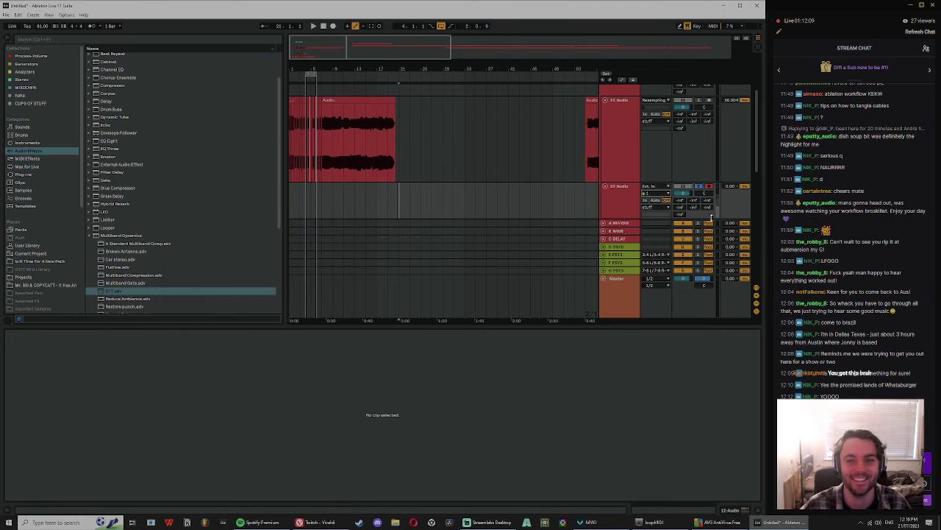
# Step: Test input monitoring on 12 Audio, check its input channel choices, and place the insert marker at bar 4
pyautogui.click(630, 202)
pyautogui.click(647, 201)
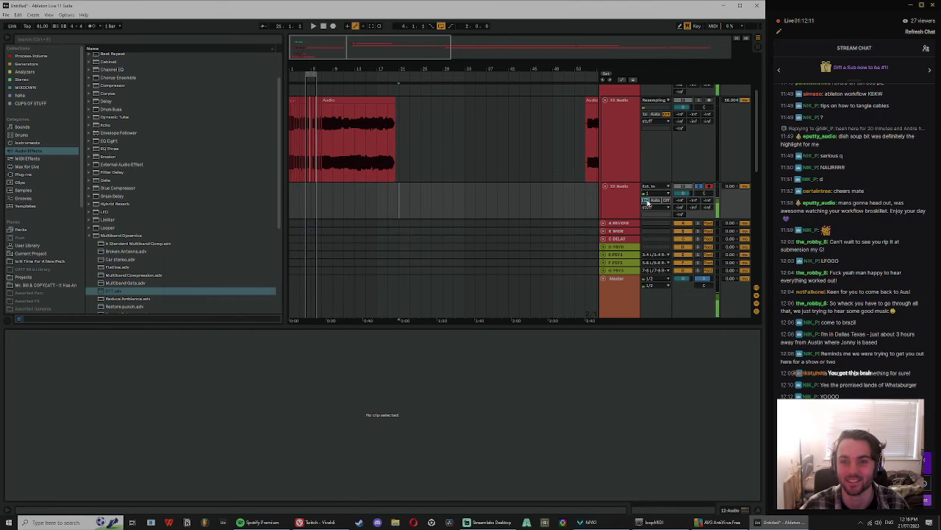
pyautogui.click(617, 194)
pyautogui.click(660, 193)
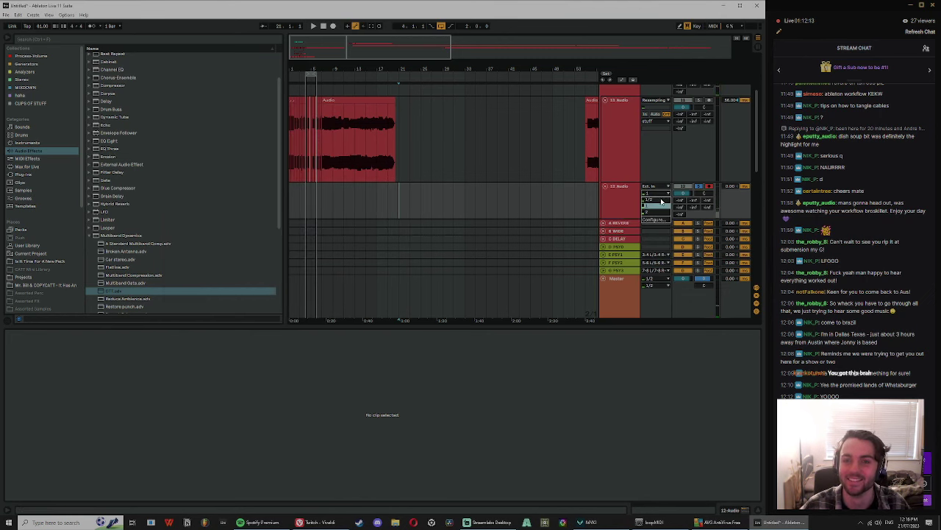
pyautogui.click(624, 197)
pyautogui.click(307, 214)
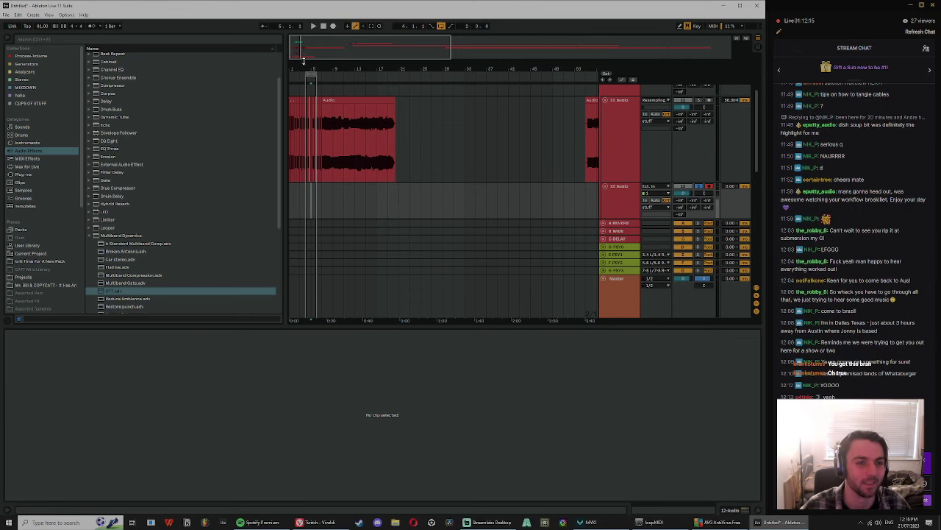
pyautogui.moveTo(305, 61); pyautogui.dragTo(313, 110)
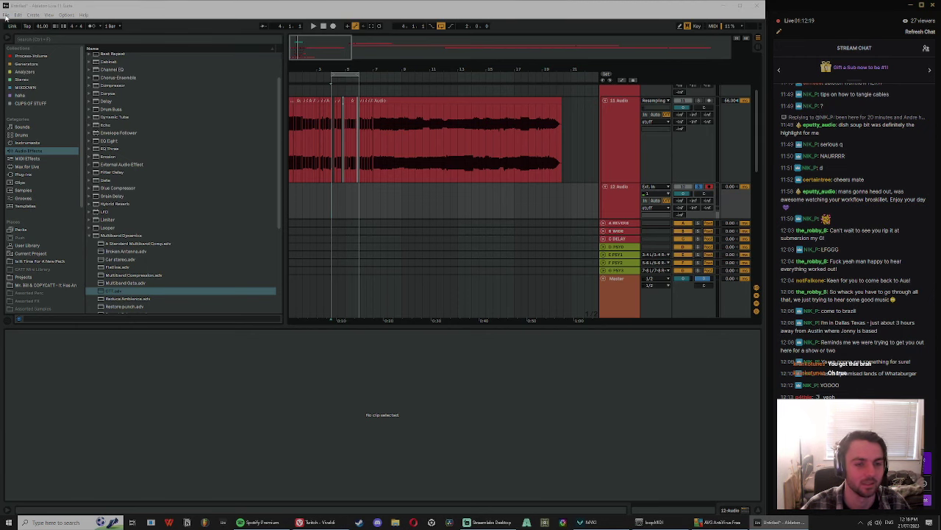
# Step: Save the Live Set in the Projects folder and delete the temporary project files
pyautogui.hotkey('ctrl', 's')
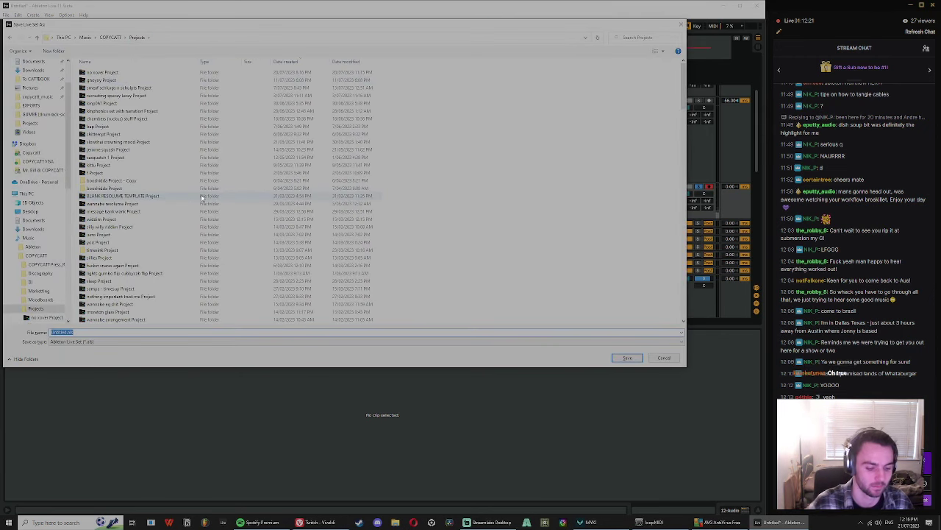
pyautogui.write('foo')
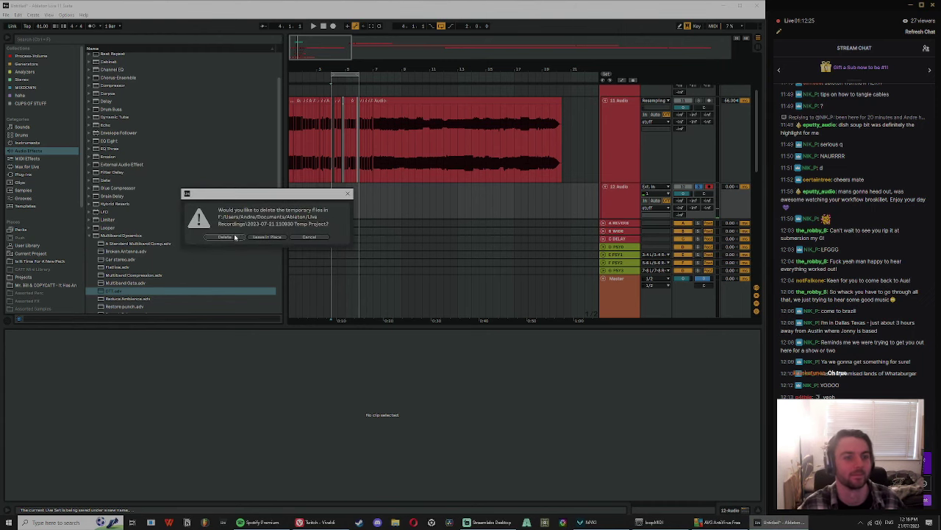
pyautogui.click(234, 236)
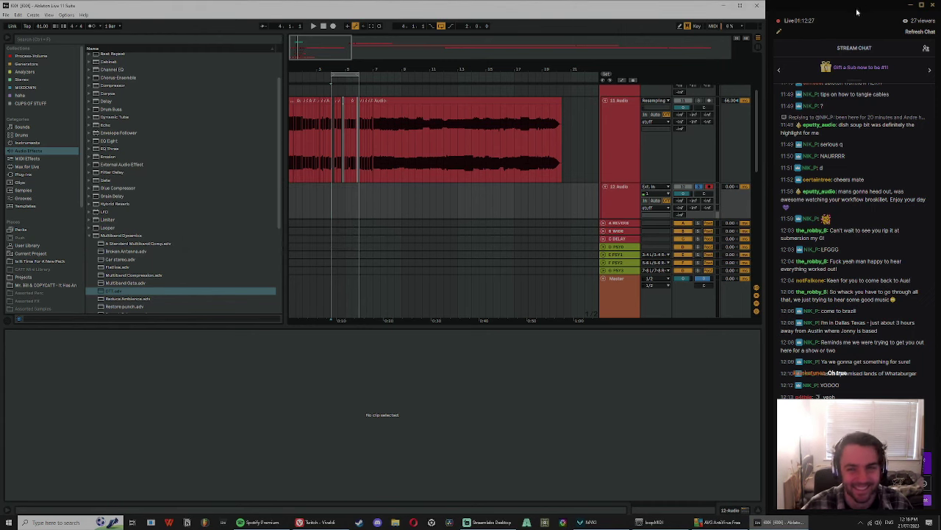
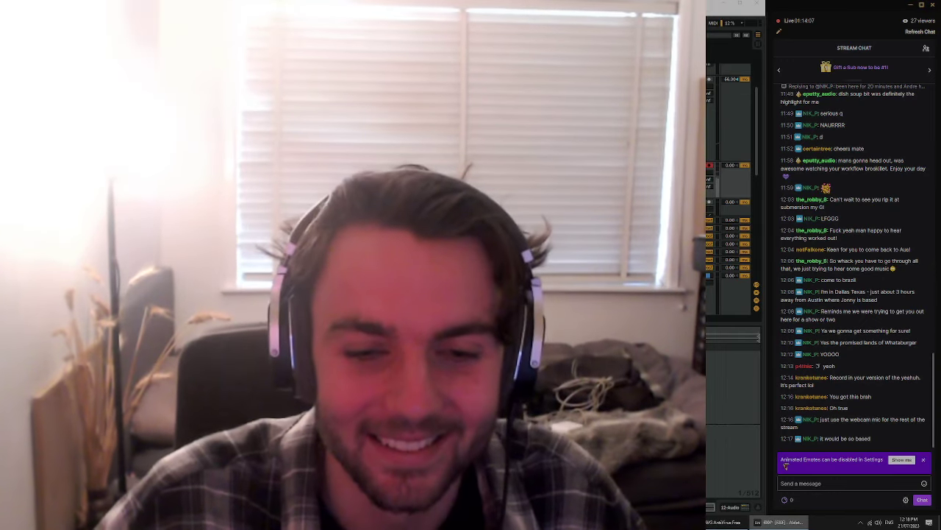
# Step: In Streamlabs Desktop, set the Analogue 1 + 2 source's device to Analogue 1 + 2 (Focusrite USB Audio) and switch to the 4 TWITCH scene
pyautogui.click(906, 388)
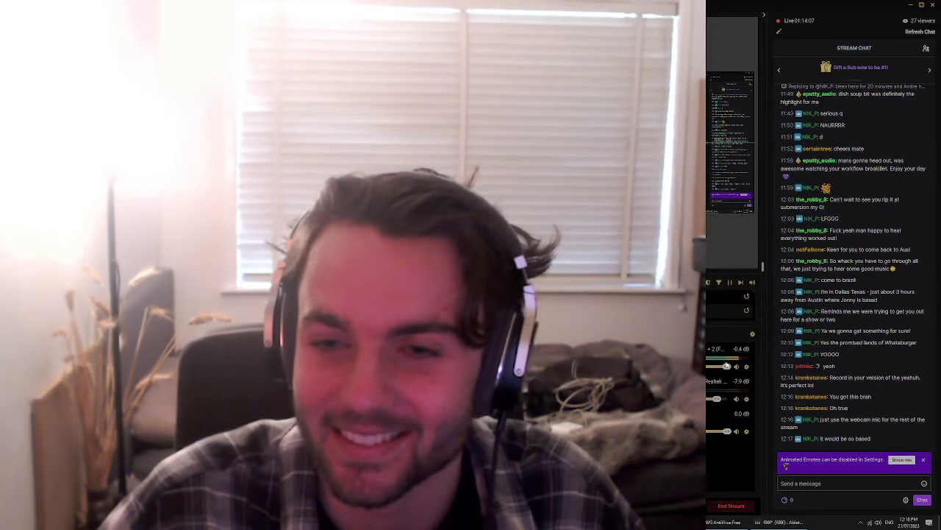
pyautogui.click(747, 366)
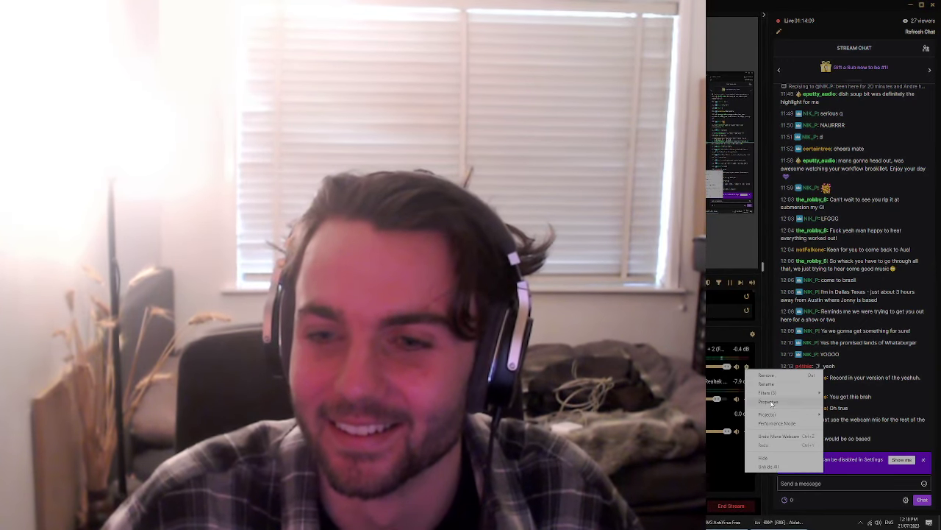
pyautogui.click(784, 459)
pyautogui.click(736, 219)
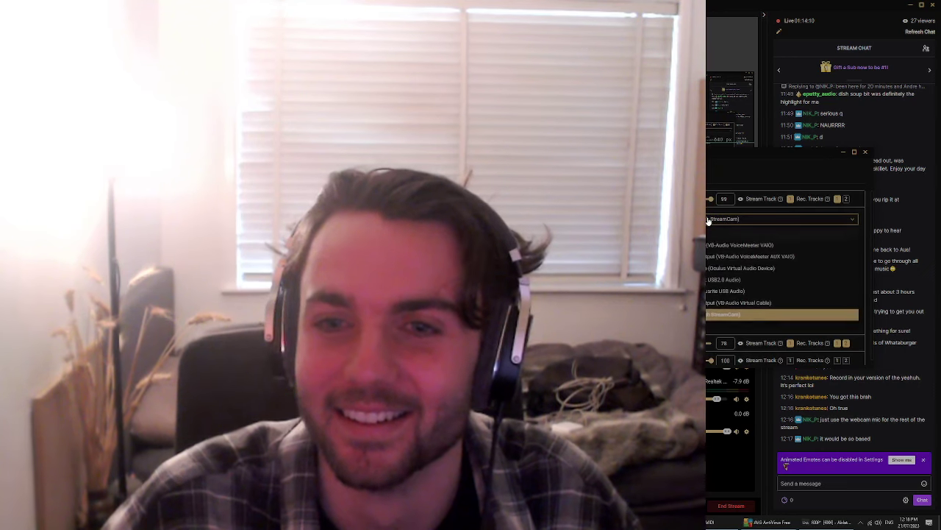
pyautogui.click(715, 292)
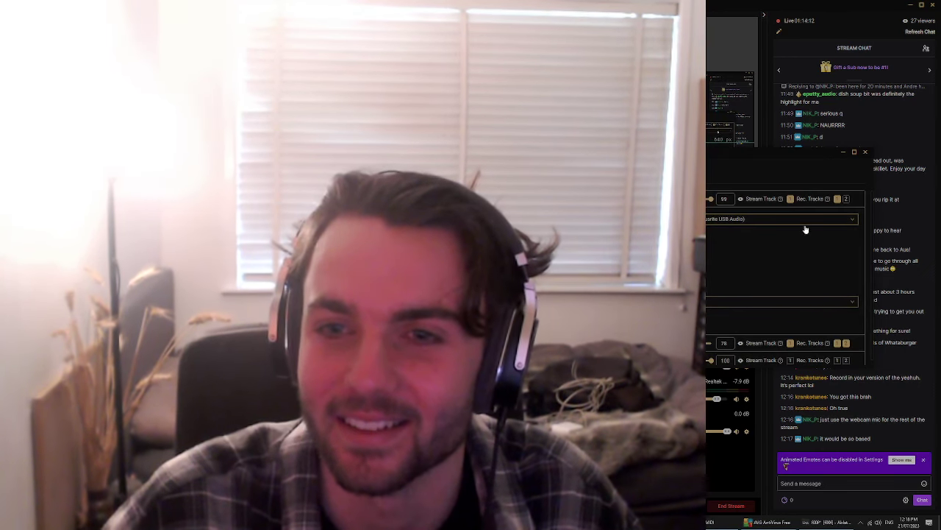
pyautogui.click(866, 152)
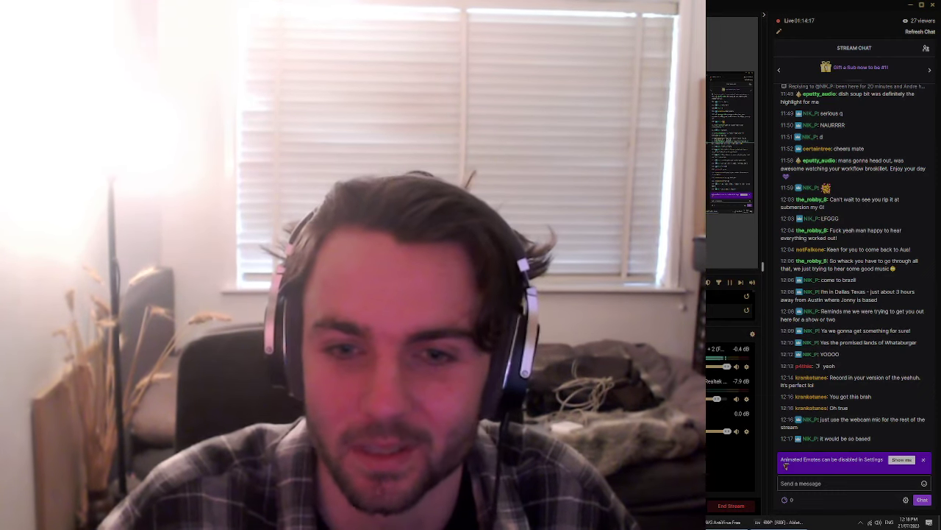
pyautogui.click(511, 347)
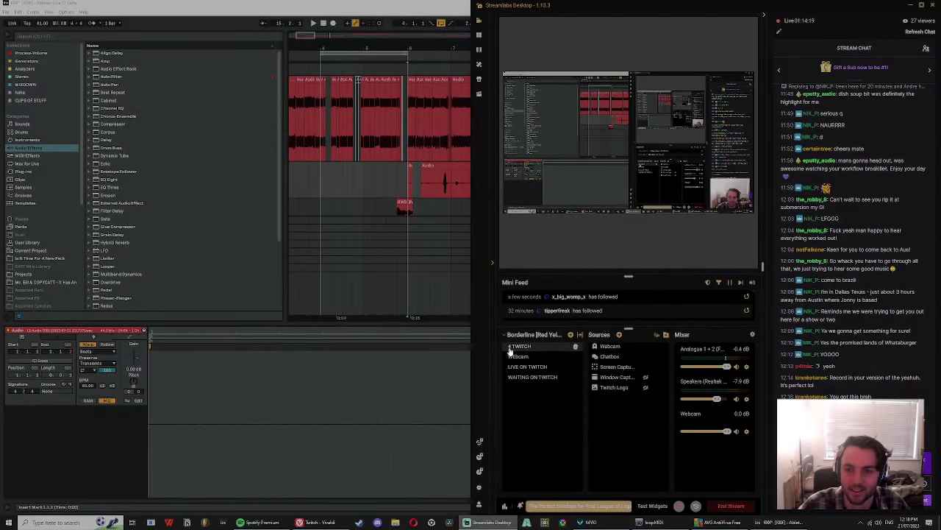
# Step: Switch to Ableton Live, play the voice recording on 12 Audio, and trim its start to 6.4.1
pyautogui.click(334, 353)
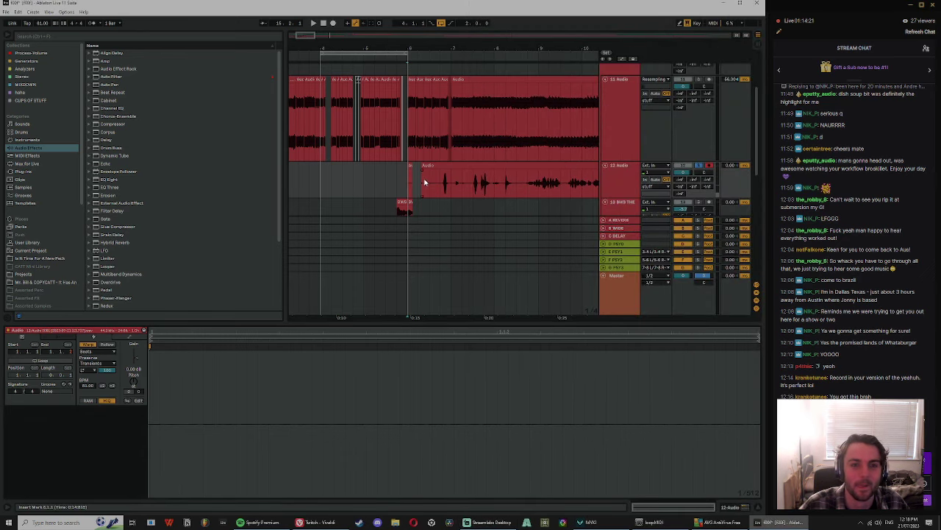
pyautogui.press('space')
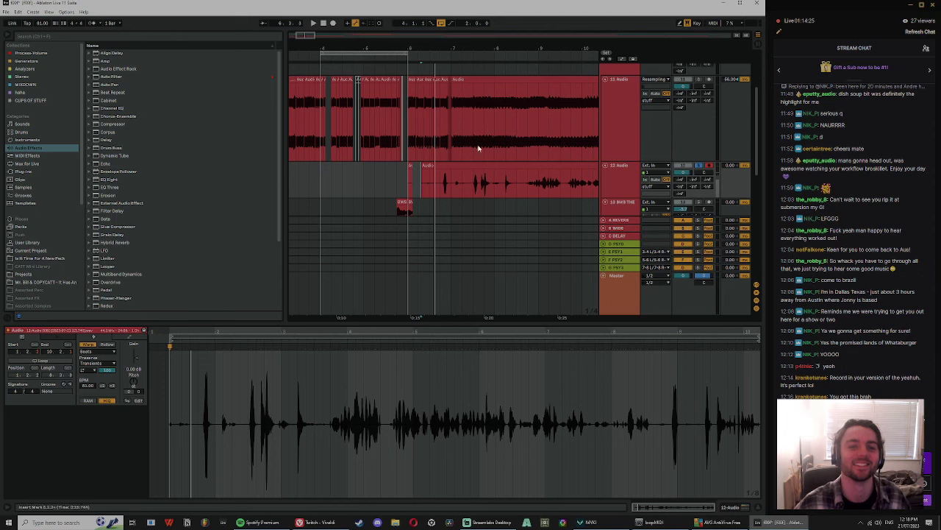
pyautogui.moveTo(423, 167); pyautogui.dragTo(438, 167)
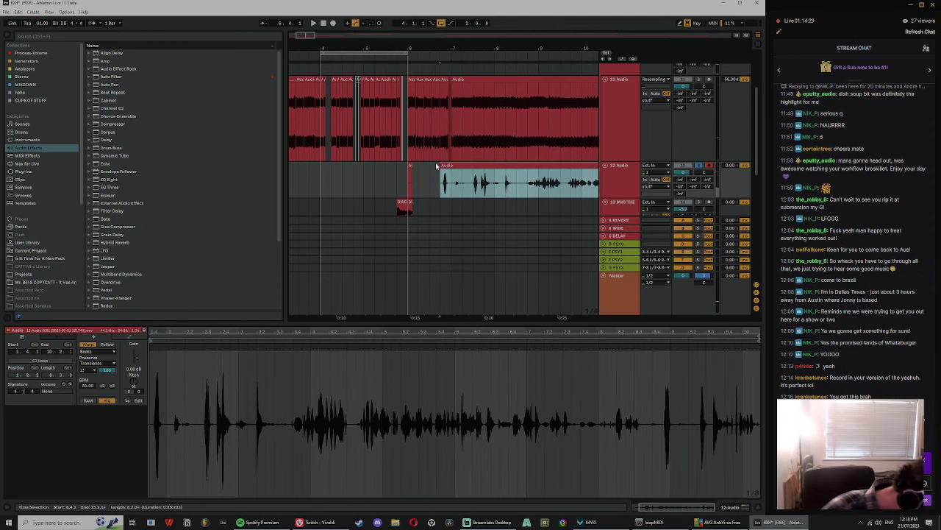
# Step: Split the voice recording at bar 7 and move the short first slice to beat 3.3
pyautogui.click(453, 192)
pyautogui.hotkey('ctrl', 'e')
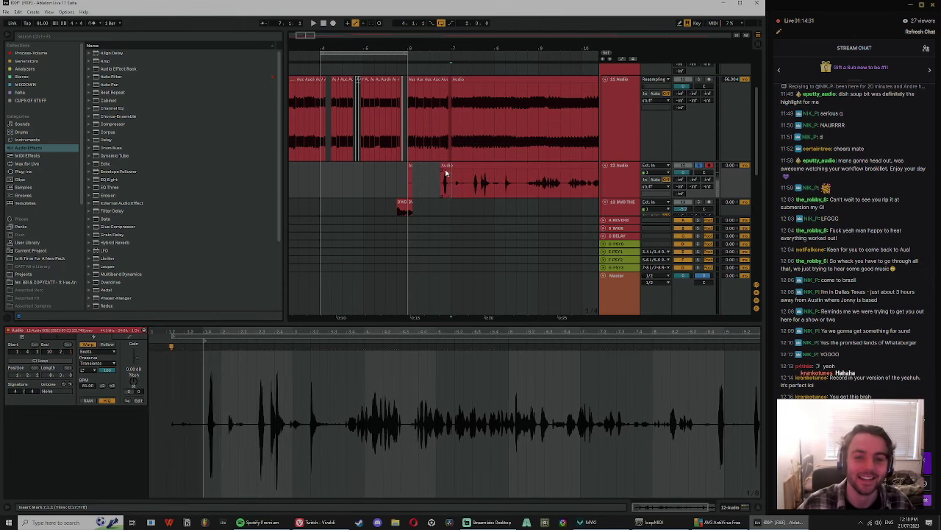
pyautogui.moveTo(446, 168); pyautogui.dragTo(304, 172)
pyautogui.moveTo(296, 46); pyautogui.dragTo(297, 84)
# Step: Add the Echo audio effect to 12 Audio
pyautogui.click(32, 54)
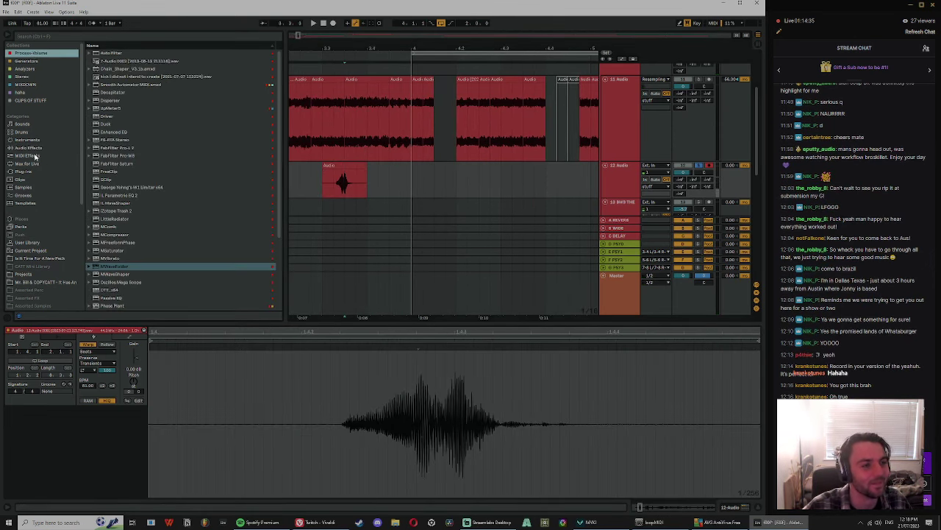
pyautogui.click(29, 147)
pyautogui.click(107, 164)
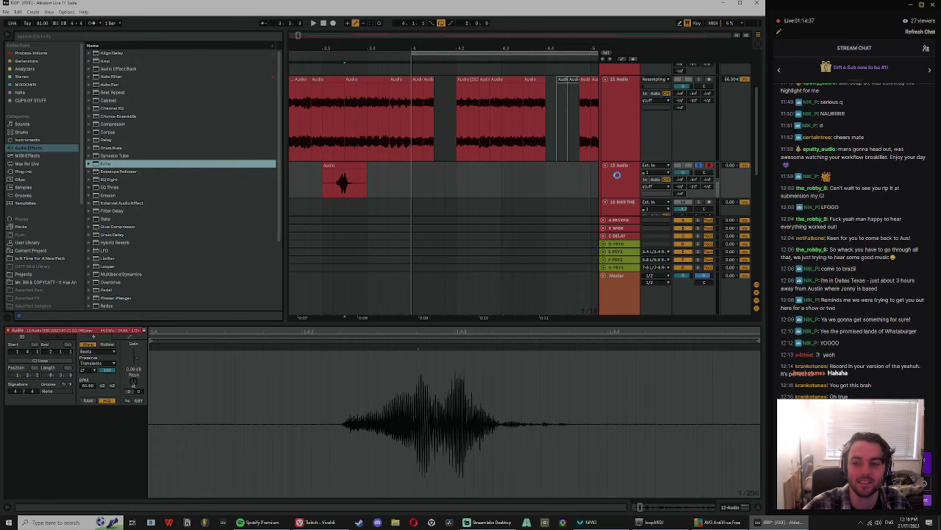
pyautogui.moveTo(617, 174); pyautogui.dragTo(603, 184)
# Step: Play the voice slice with the echo and trim the slice's start to 3.3.2
pyautogui.click(335, 189)
pyautogui.press('space')
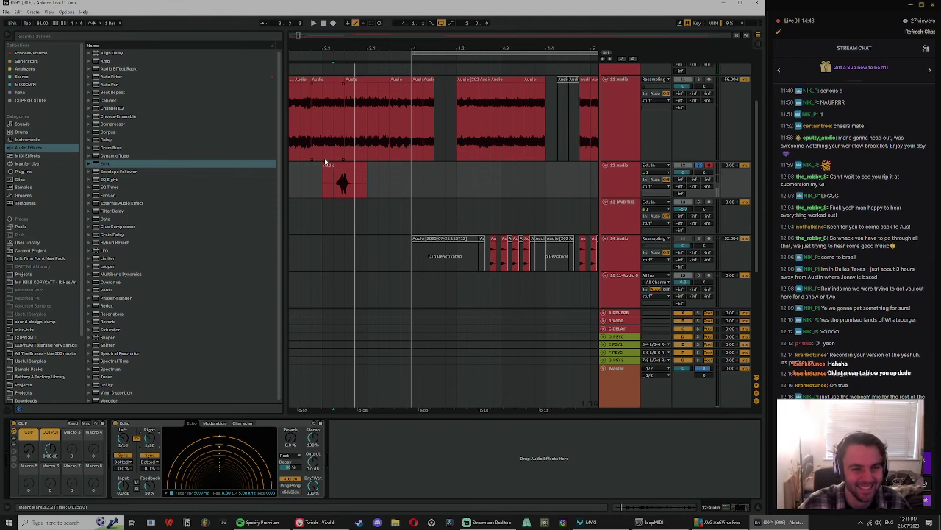
pyautogui.click(329, 166)
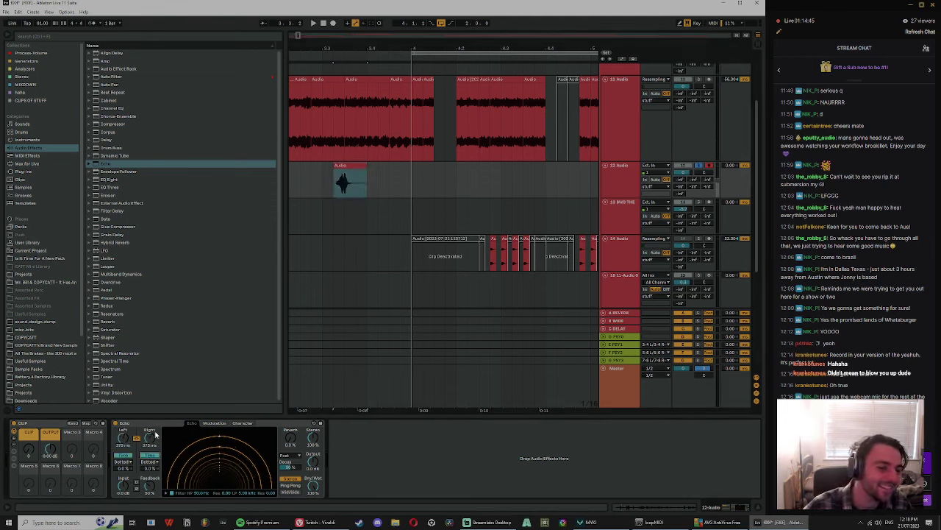
# Step: Shorten Echo's unsynced left and right delay times to about 68 ms while auditioning the voice slice
pyautogui.press('space')
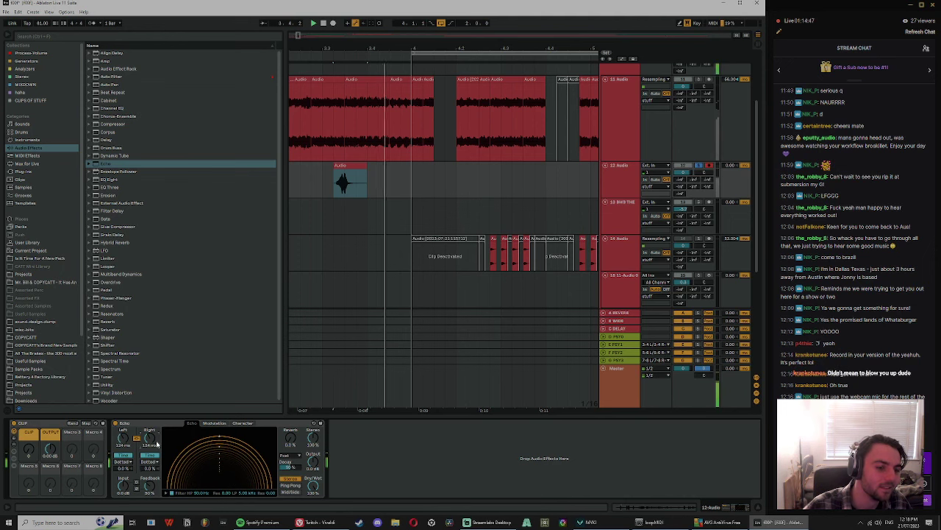
pyautogui.press('space')
pyautogui.press('space')
pyautogui.press('space')
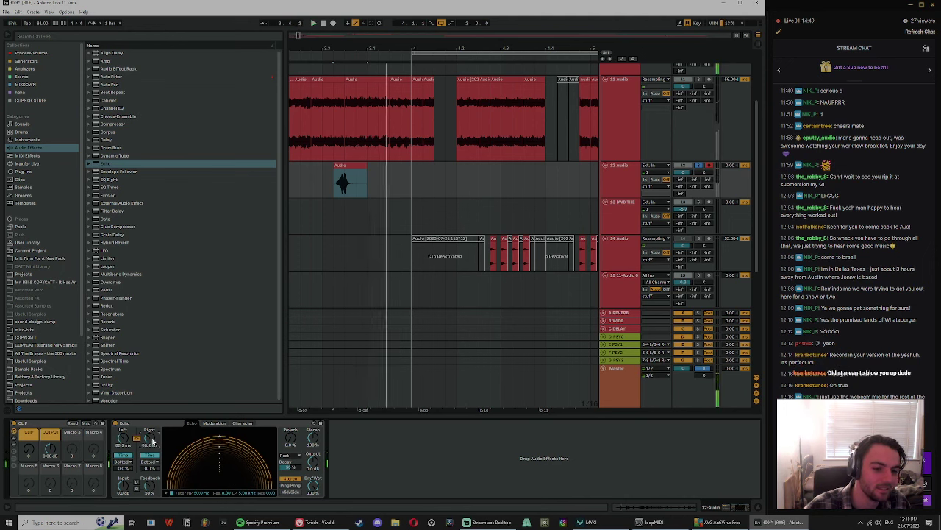
pyautogui.press('space')
# Step: Add warp markers at the voice slice's onset and first peak, and pull the peak's marker earlier
pyautogui.doubleClick(350, 165)
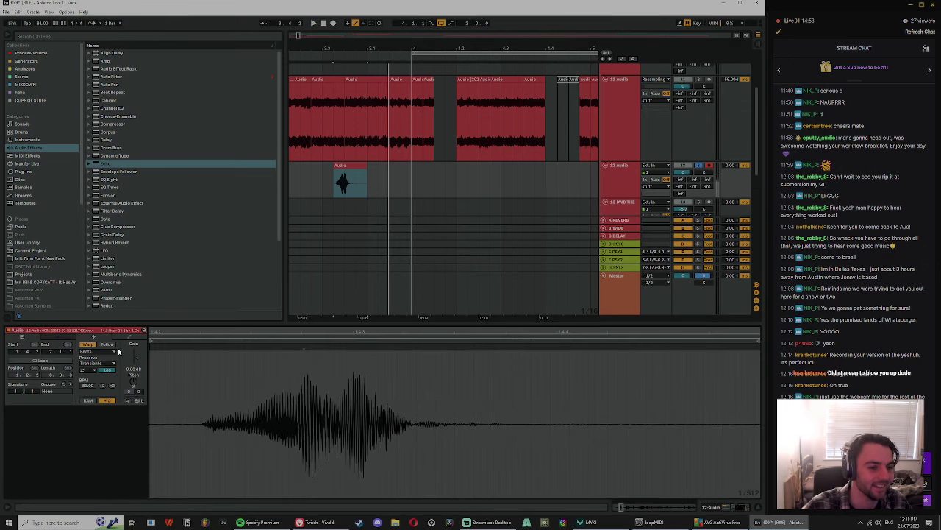
pyautogui.click(210, 344)
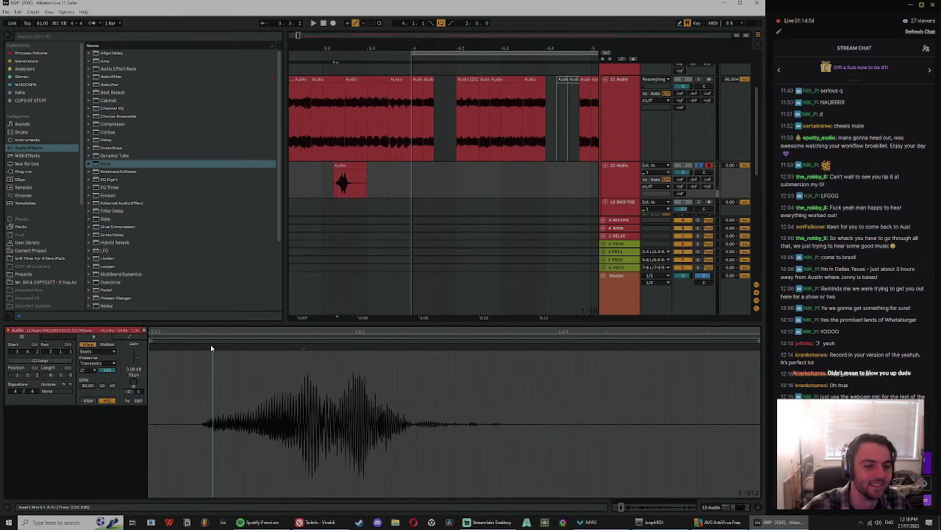
pyautogui.click(304, 346)
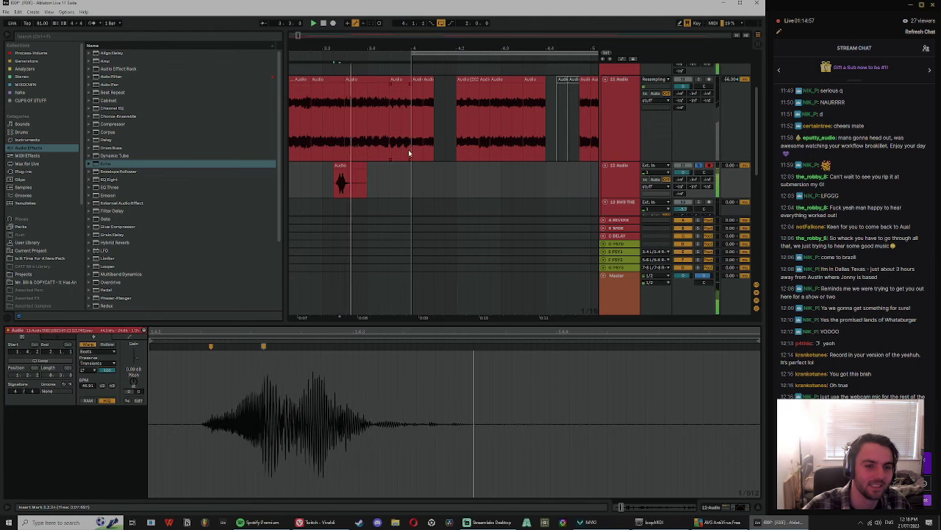
# Step: Set the voice slice's warp mode to Complex Pro
pyautogui.click(356, 164)
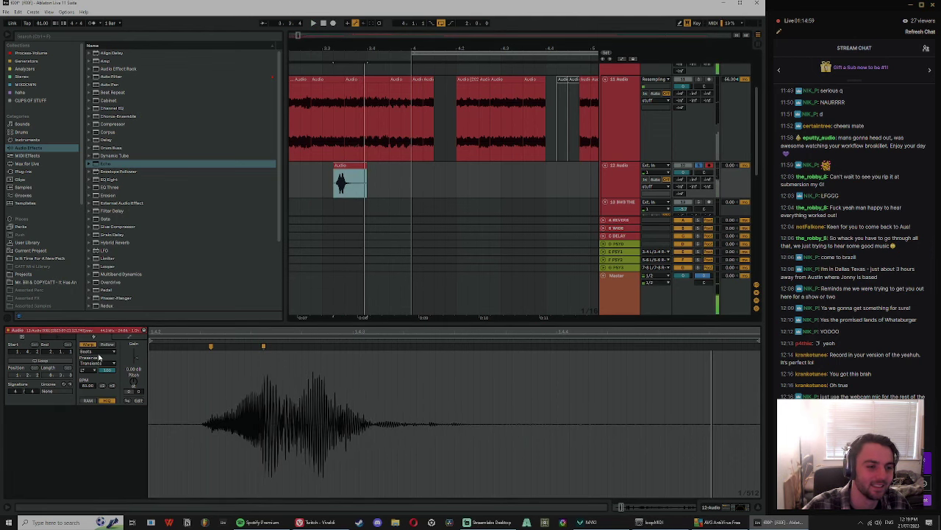
pyautogui.click(97, 351)
pyautogui.click(103, 388)
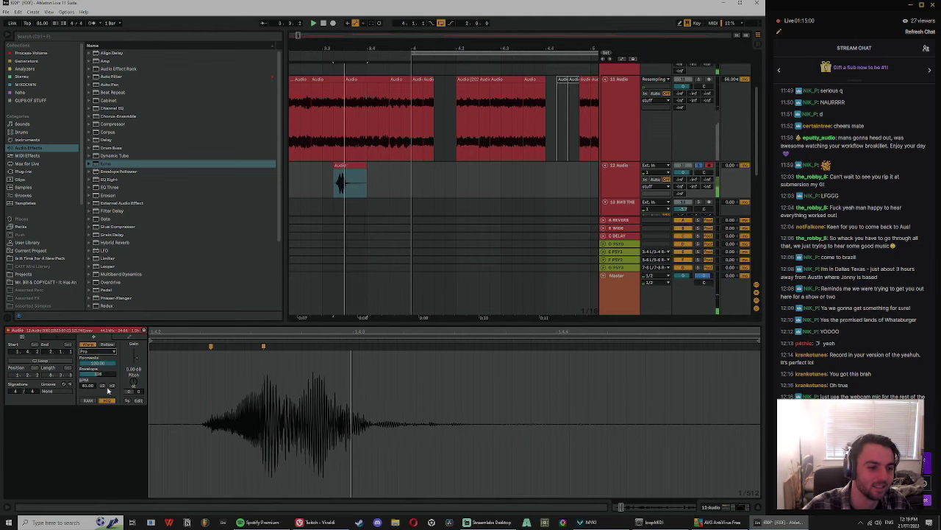
# Step: Move the voice slice's onset warp marker later while auditioning the slice
pyautogui.click(235, 345)
pyautogui.press('space')
pyautogui.press('space')
pyautogui.press('space')
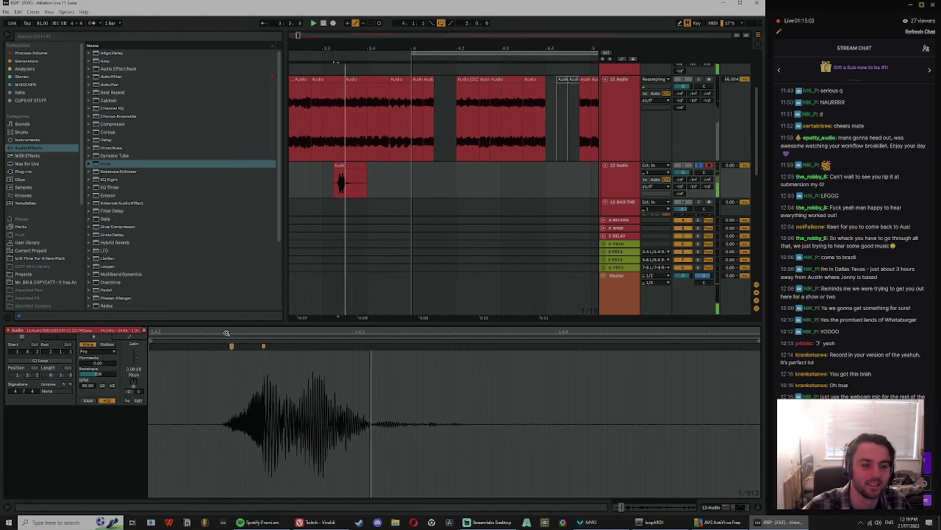
pyautogui.press('space')
pyautogui.press('space')
pyautogui.press('space')
# Step: Set Echo's Dry/Wet on the voice track to 44% while auditioning the result
pyautogui.doubleClick(624, 191)
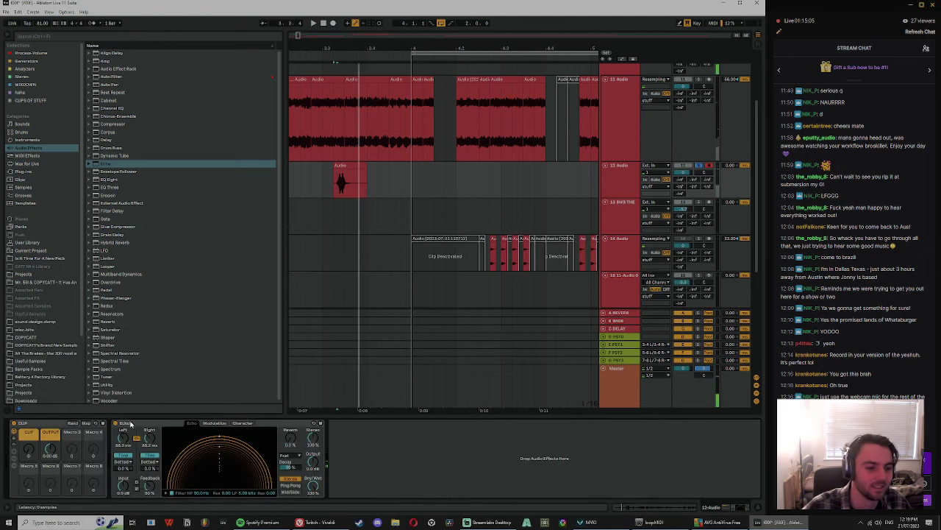
pyautogui.press('space')
pyautogui.click(115, 424)
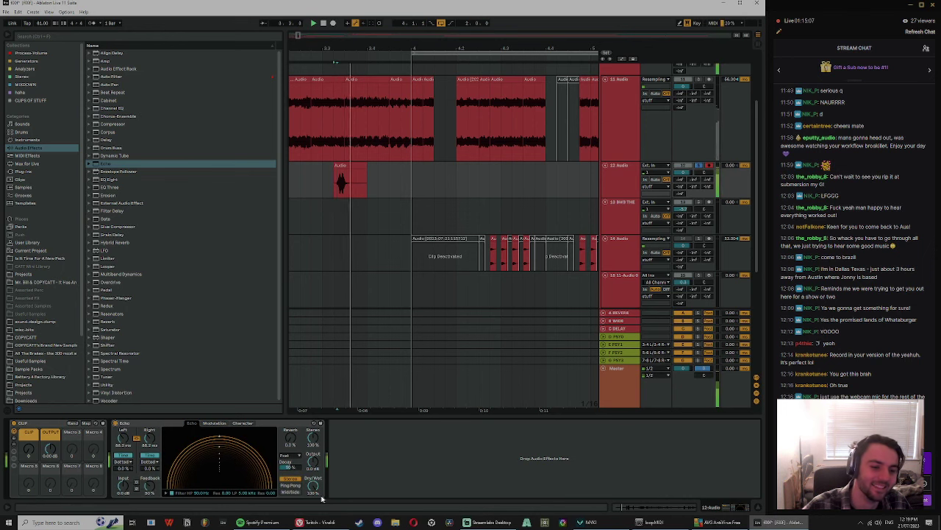
pyautogui.moveTo(313, 484); pyautogui.dragTo(313, 489)
pyautogui.press('space')
pyautogui.press('space')
pyautogui.press('space')
# Step: Play the voice slice on 12 Audio from its start to check the echo mix
pyautogui.click(353, 166)
pyautogui.press('space')
pyautogui.press('space')
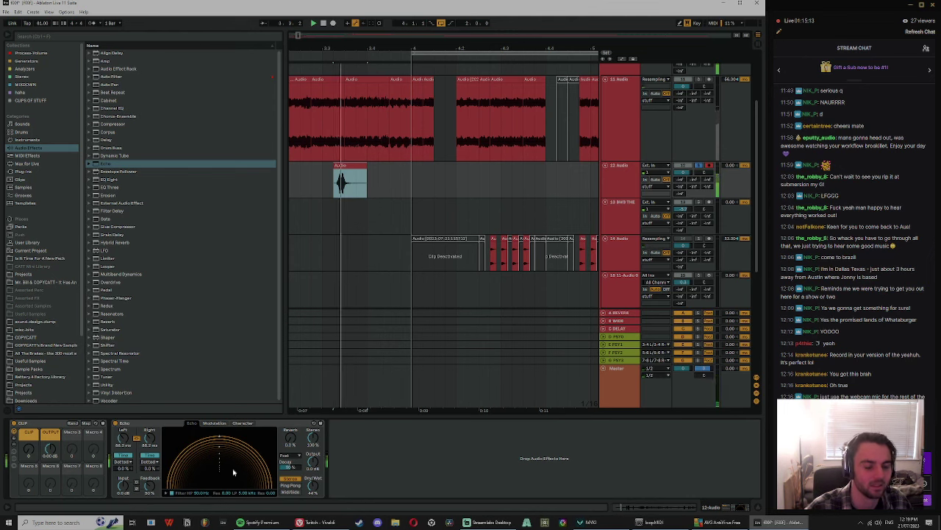
pyautogui.press('space')
pyautogui.press('space')
pyautogui.press('space')
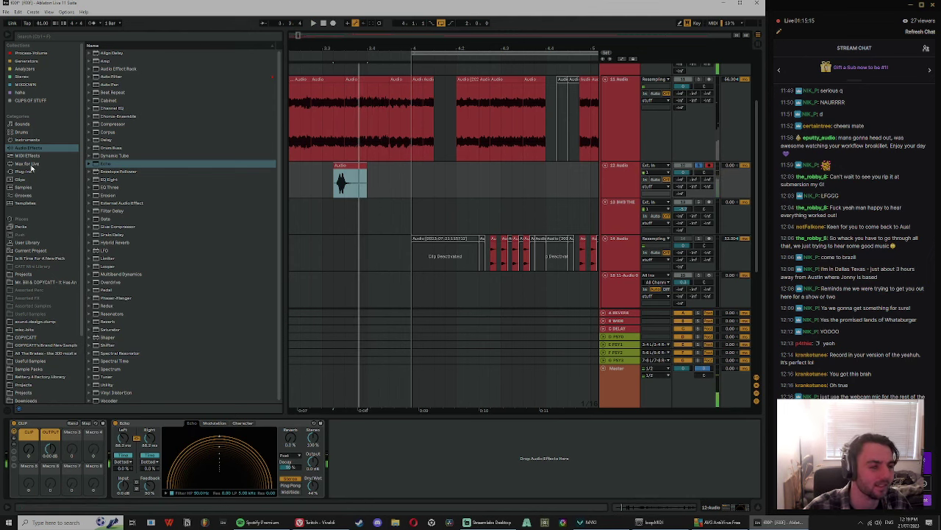
# Step: Browse the Process collection, then try Echo's Ping Pong mode on the voice slice
pyautogui.click(28, 54)
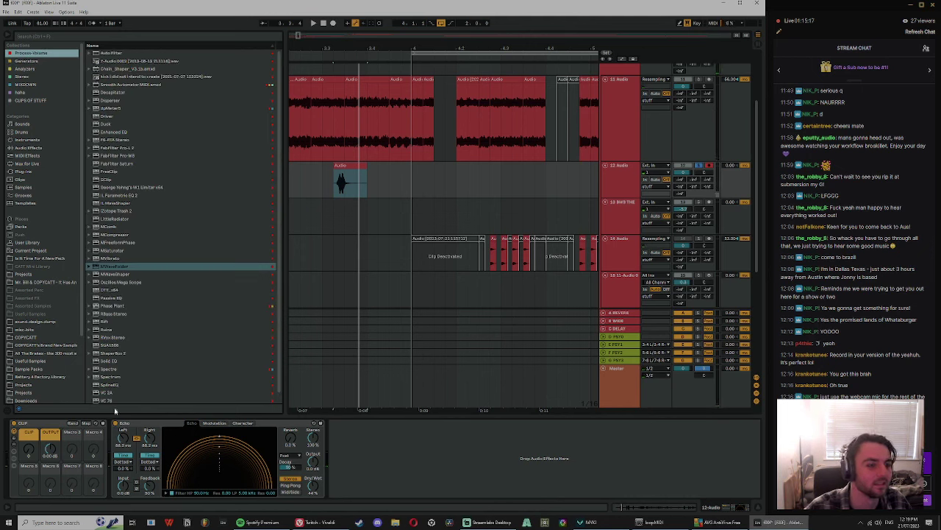
pyautogui.click(292, 486)
pyautogui.press('space')
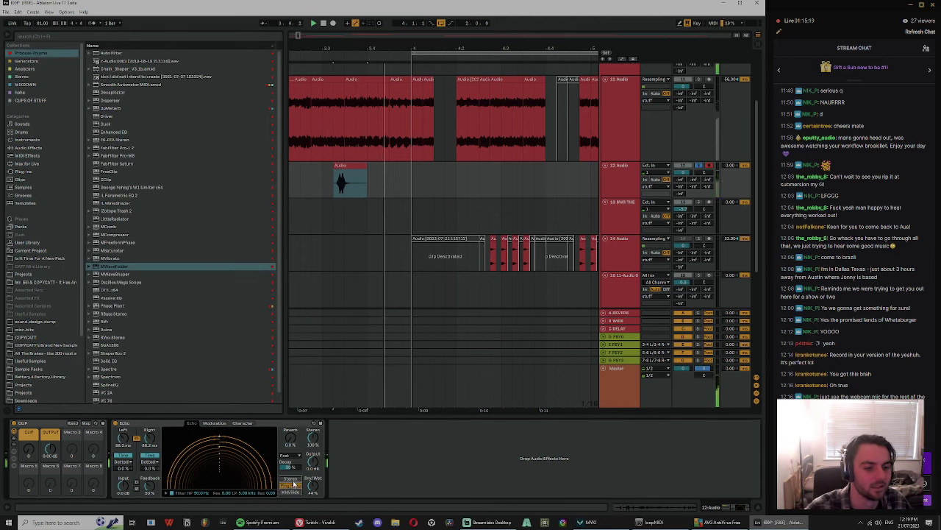
# Step: Duplicate Echo on the voice track, set the copy to Ping Pong with synced delay times, and bypass the copy
pyautogui.hotkey('ctrl', 'd')
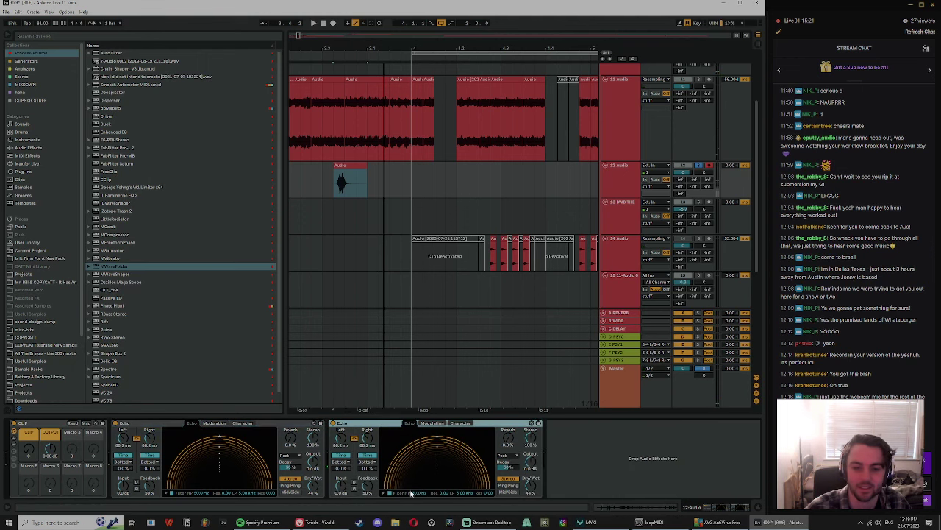
pyautogui.click(500, 485)
pyautogui.moveTo(366, 439); pyautogui.dragTo(370, 444)
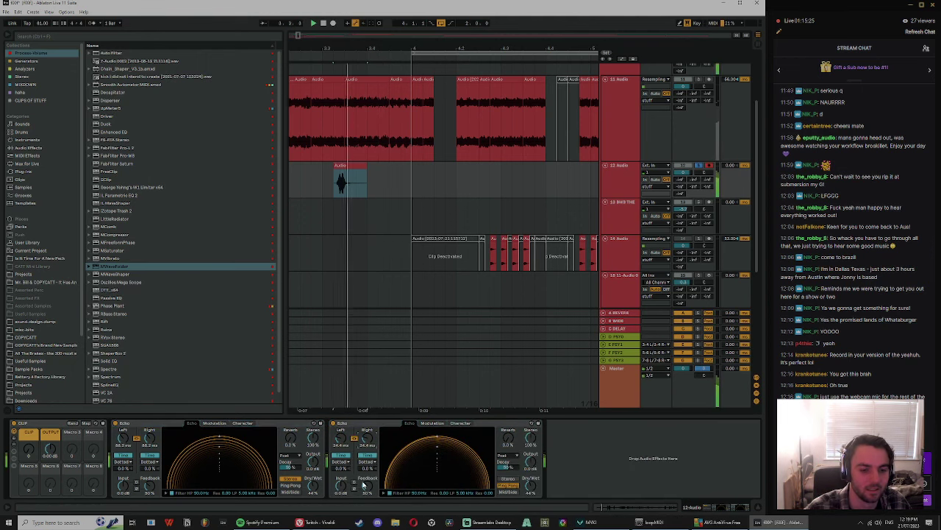
pyautogui.click(366, 455)
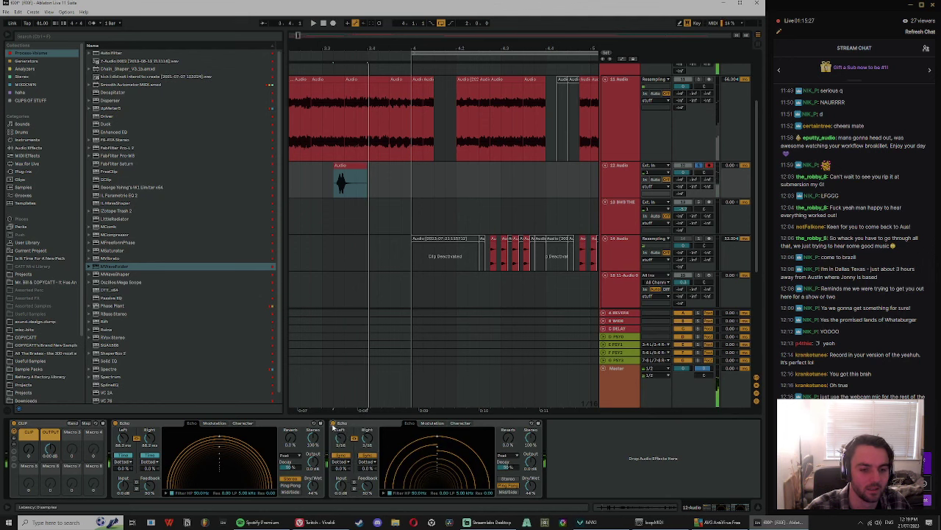
# Step: Arm 14 Audio, record the voice slice onto it from Resampling, and delete the recorded take
pyautogui.click(618, 184)
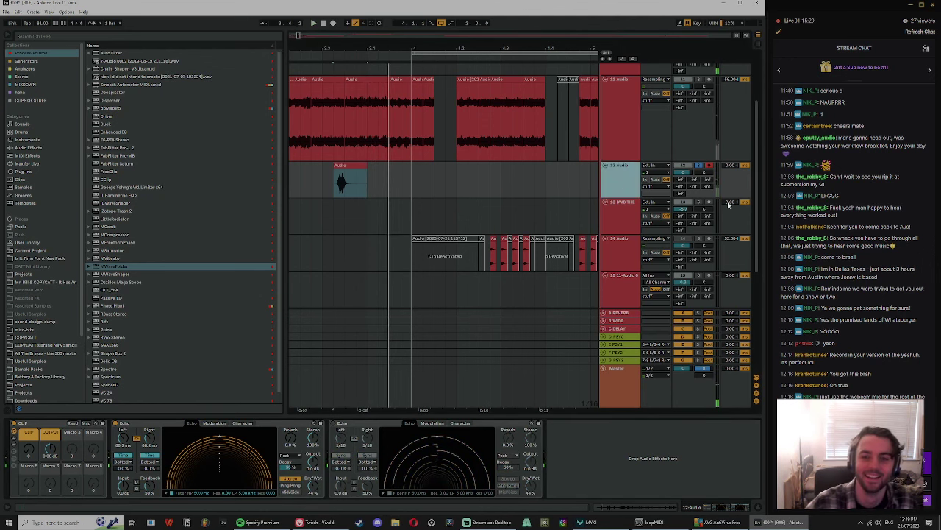
pyautogui.click(708, 239)
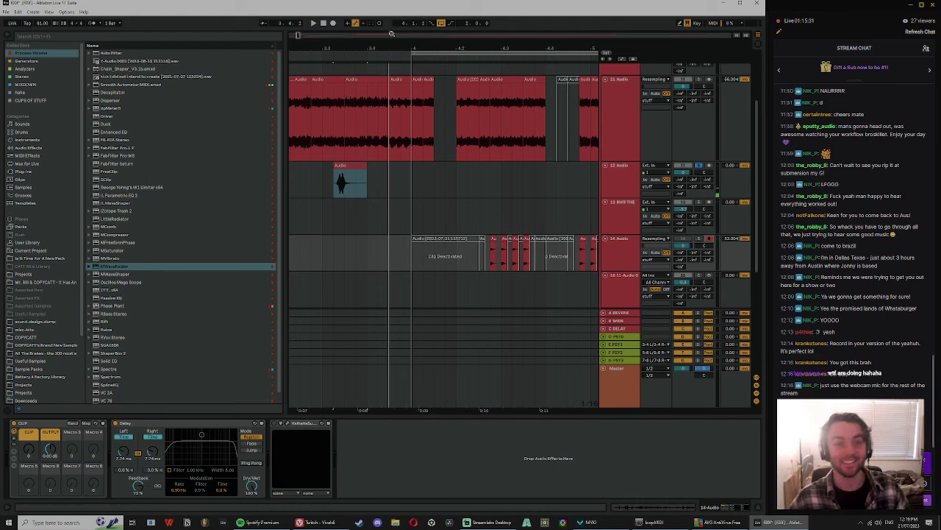
pyautogui.click(334, 24)
pyautogui.press('space')
pyautogui.doubleClick(358, 238)
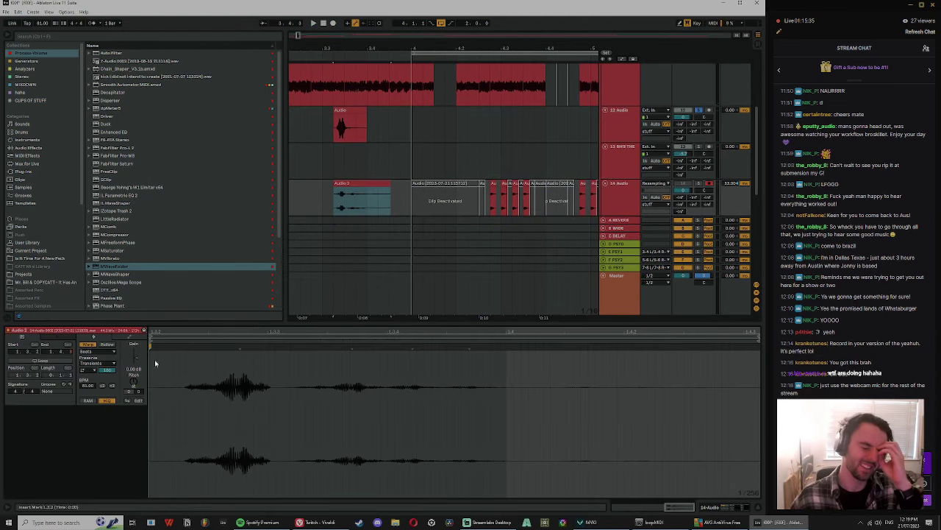
pyautogui.click(354, 181)
pyautogui.press('Delete')
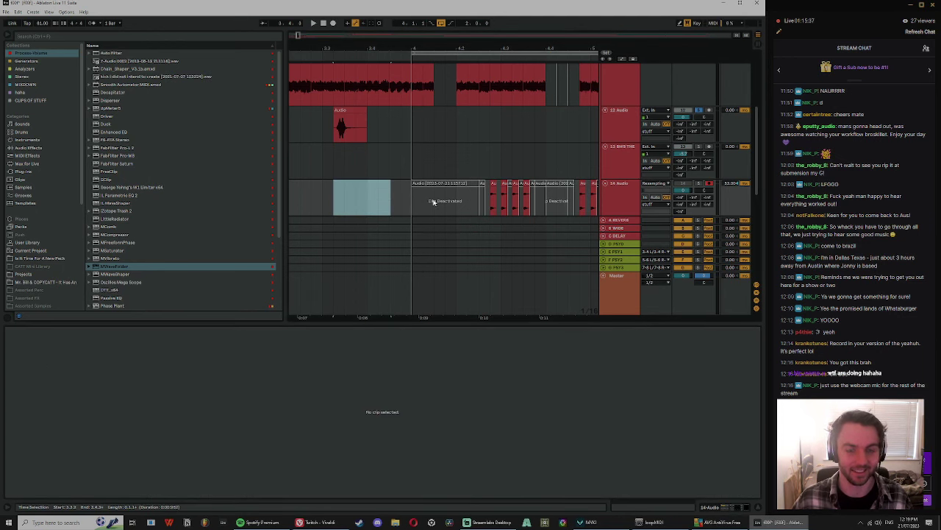
pyautogui.click(617, 129)
pyautogui.click(664, 185)
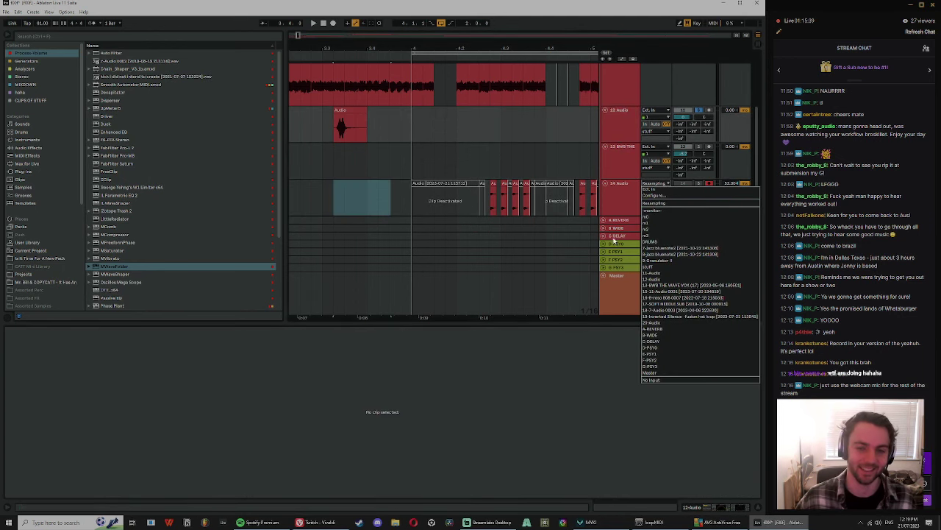
pyautogui.click(607, 207)
pyautogui.click(662, 184)
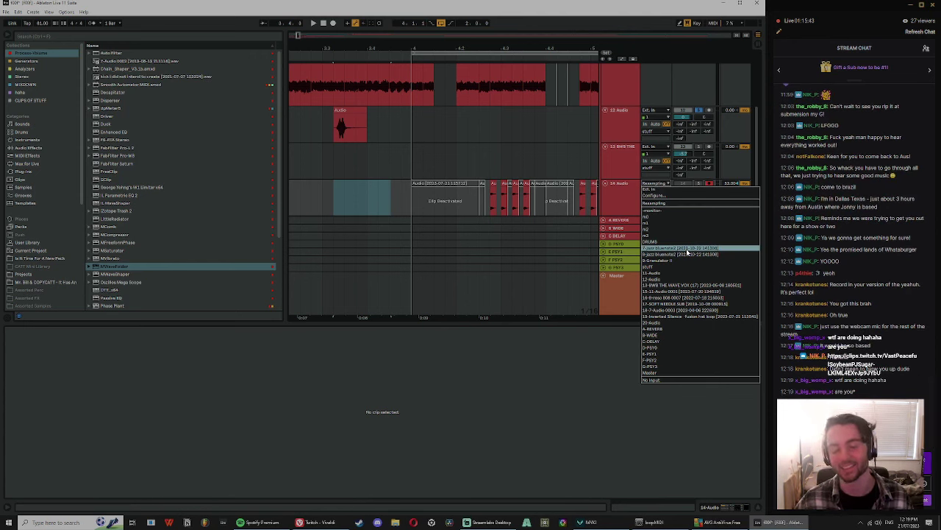
pyautogui.click(683, 446)
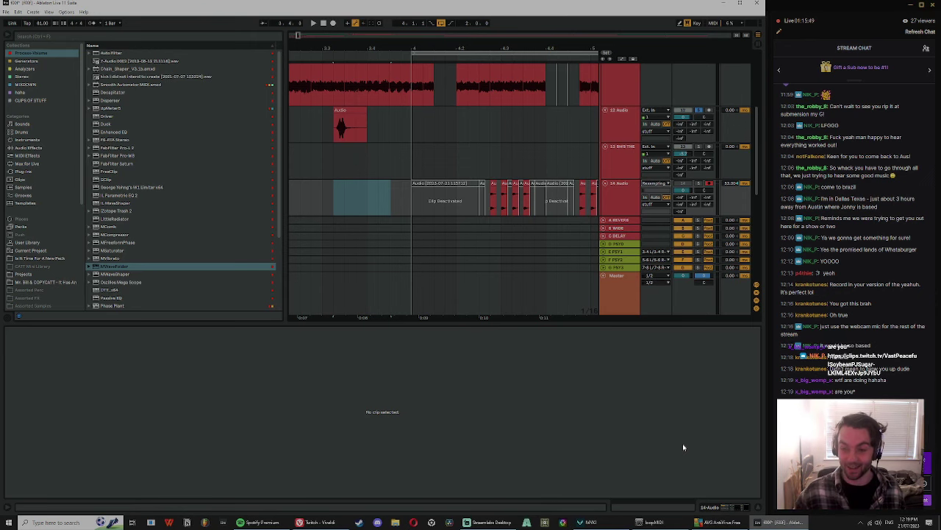
# Step: Open the Twitch clip EYUH linked in the stream chat, lower its volume, watch it, and close it
pyautogui.click(487, 522)
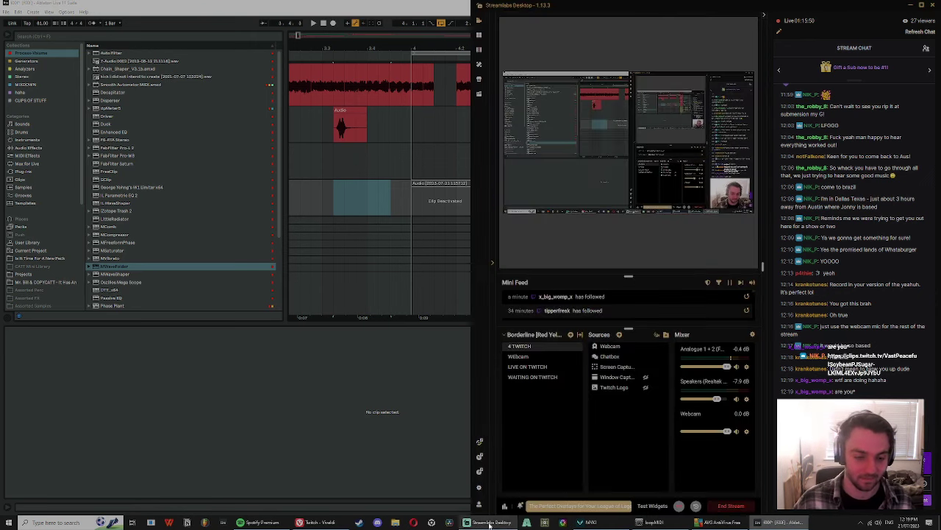
pyautogui.click(411, 427)
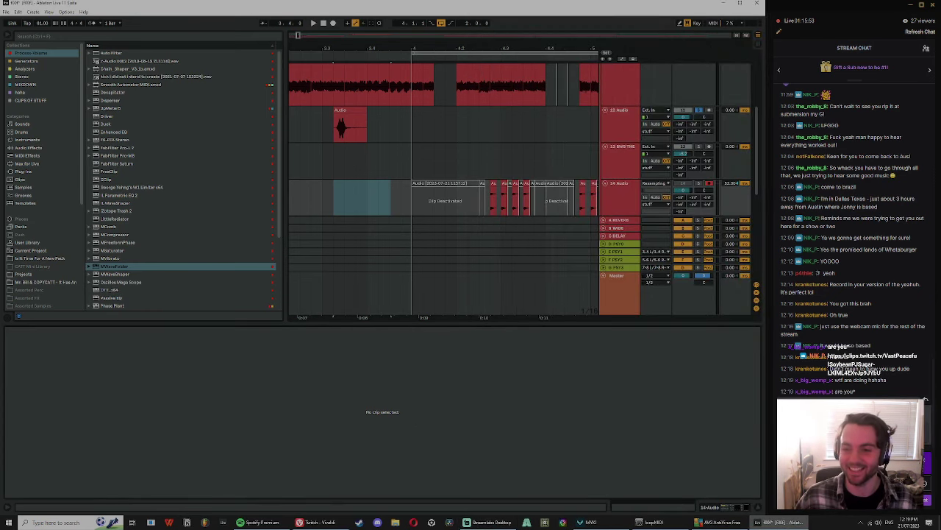
pyautogui.click(846, 414)
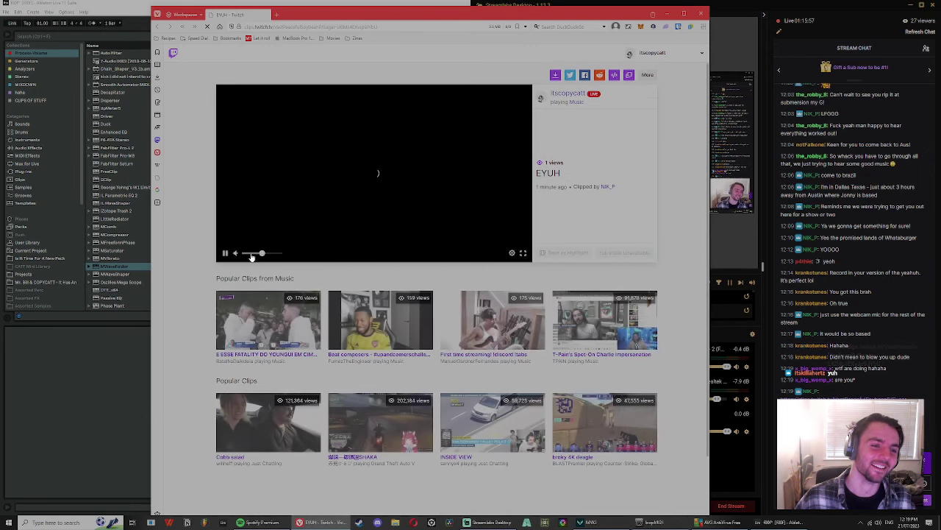
pyautogui.moveTo(267, 254); pyautogui.dragTo(249, 254)
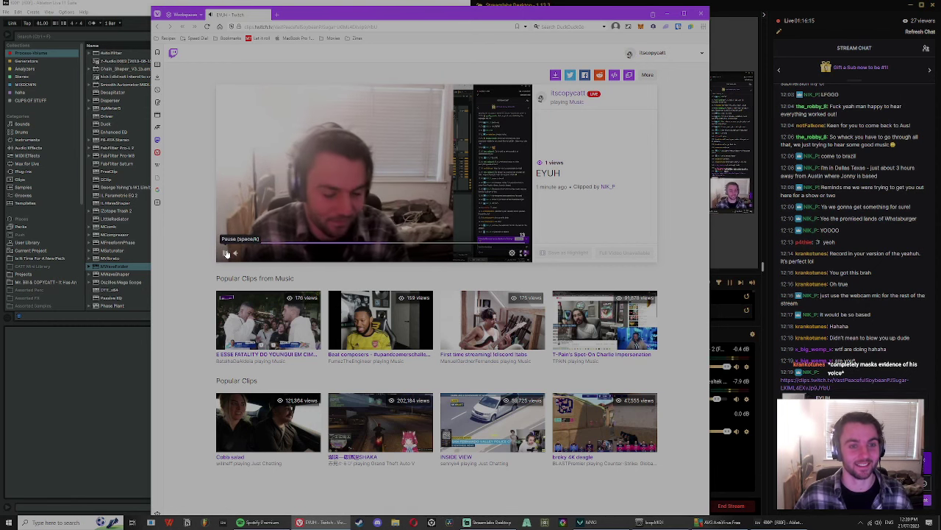
pyautogui.click(227, 255)
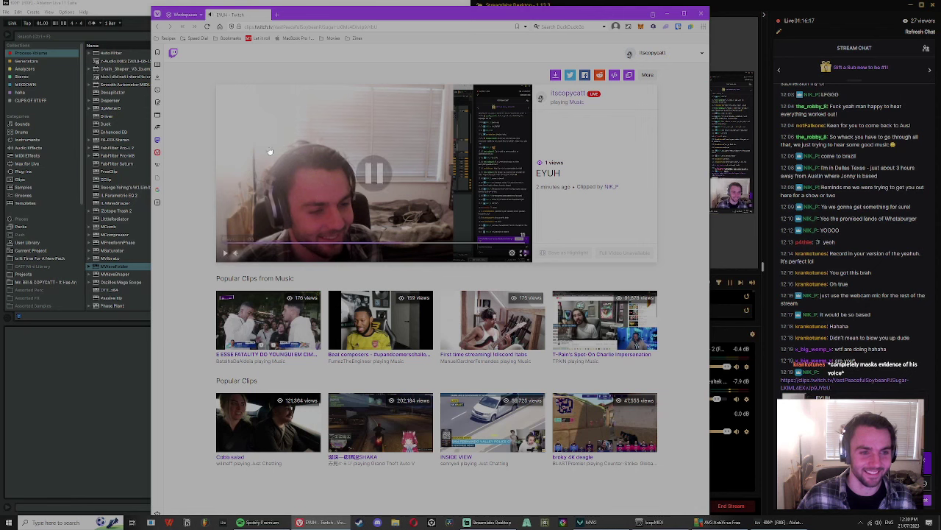
pyautogui.click(267, 15)
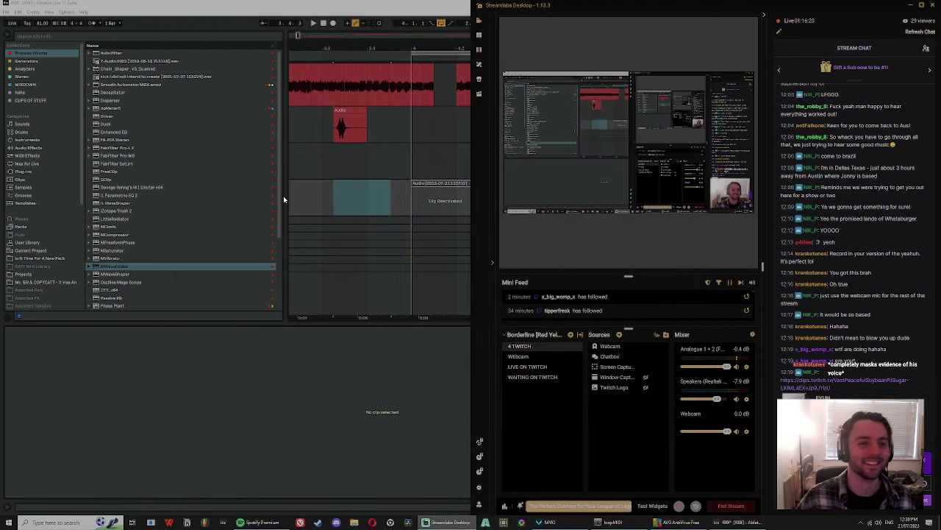
# Step: Return to the Ableton Live arrangement and examine the voice slice's waveform and warp markers
pyautogui.click(356, 158)
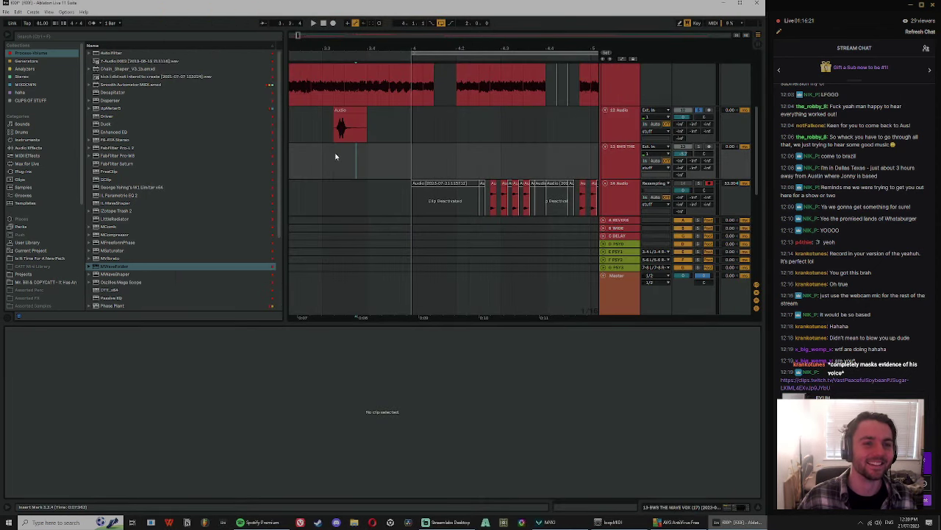
pyautogui.click(347, 110)
pyautogui.moveTo(333, 47); pyautogui.dragTo(257, 65)
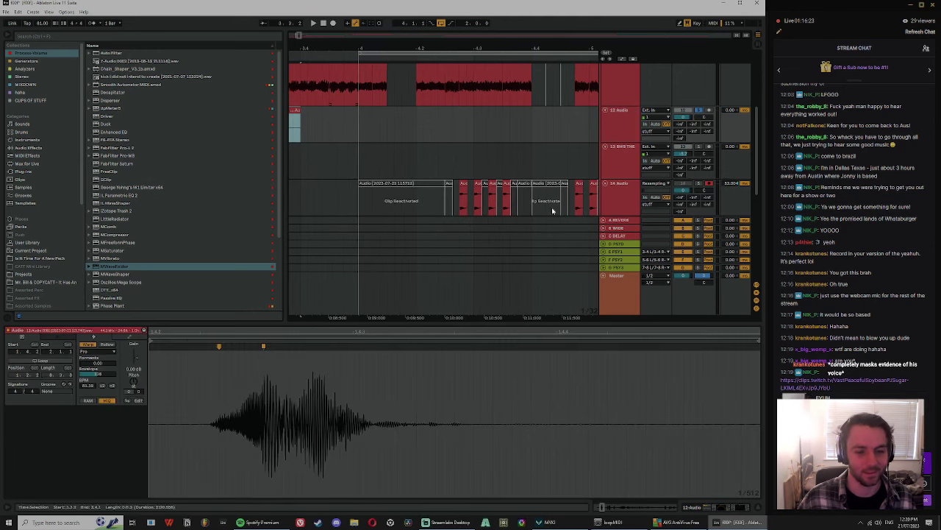
pyautogui.click(618, 147)
pyautogui.moveTo(309, 48); pyautogui.dragTo(364, 48)
pyautogui.click(327, 112)
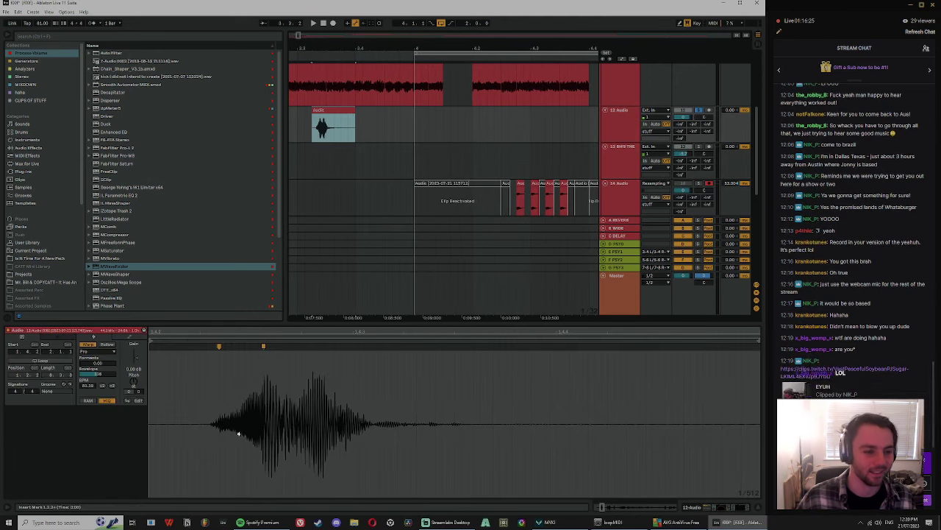
pyautogui.moveTo(257, 328); pyautogui.dragTo(328, 230)
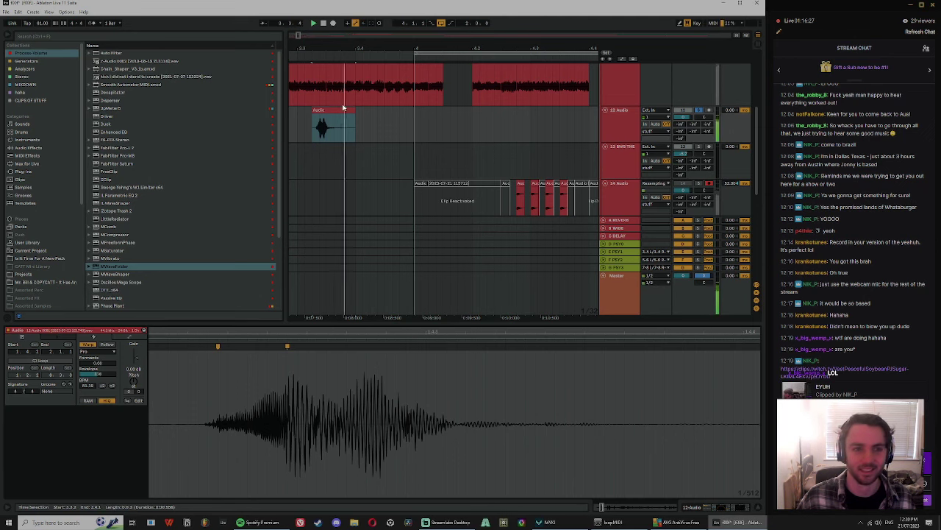
# Step: Replay the voice slice and show the Echo devices on 12 Audio
pyautogui.click(341, 110)
pyautogui.hotkey('ctrl', 'z')
pyautogui.press('space')
pyautogui.press('space')
pyautogui.press('space')
pyautogui.doubleClick(628, 121)
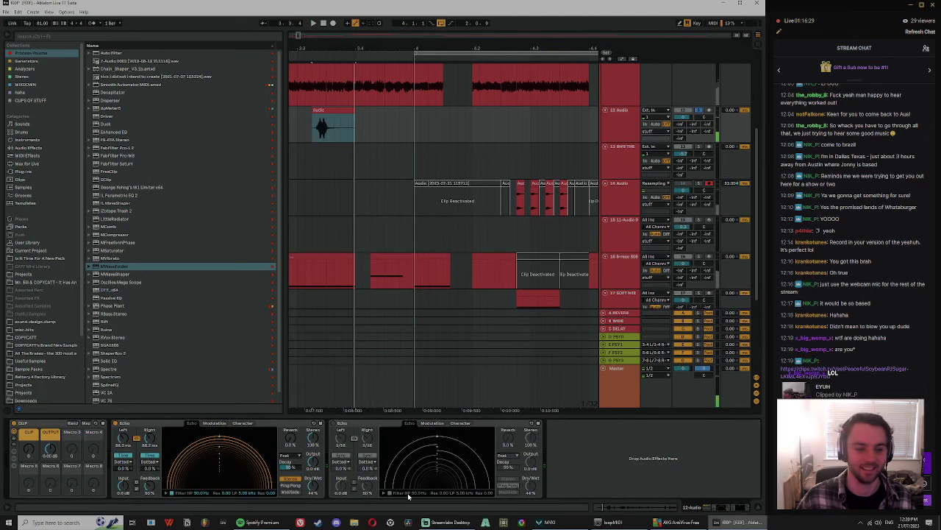
# Step: Turn off the solo on 12 Audio and play the voice slice together with the other tracks
pyautogui.click(330, 111)
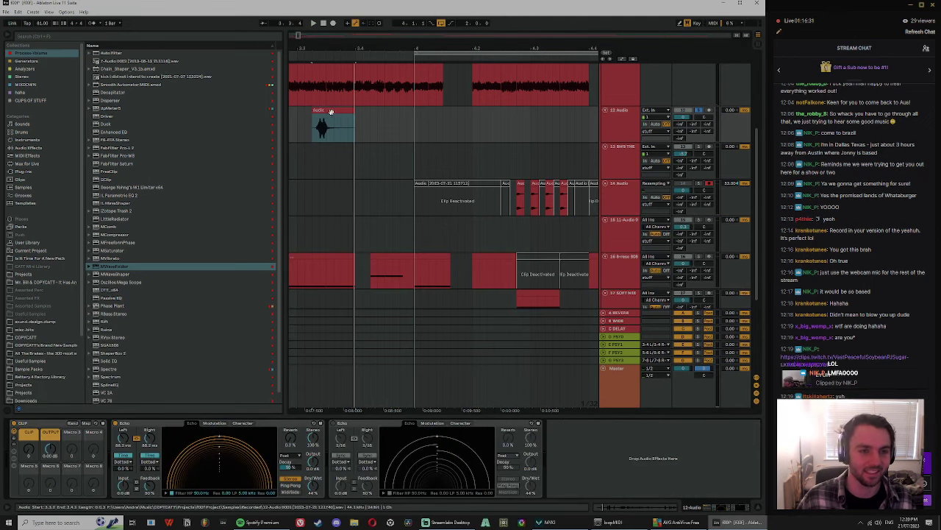
pyautogui.scroll(-4, 402, 133)
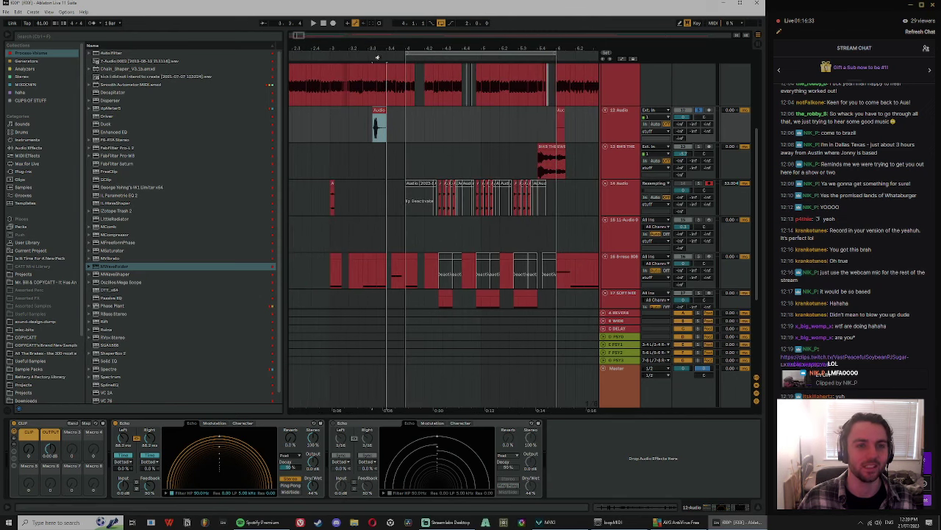
pyautogui.moveTo(378, 57); pyautogui.dragTo(385, 86)
pyautogui.press('space')
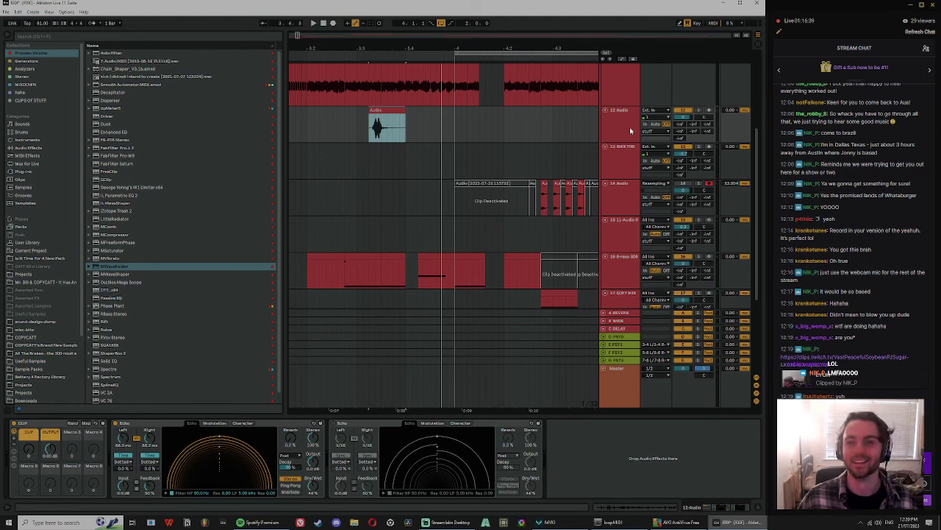
# Step: Set 14 Audio's input to 12-Audio, Post Mixer, and record the echoed voice slice onto 14 Audio
pyautogui.click(654, 184)
pyautogui.click(652, 280)
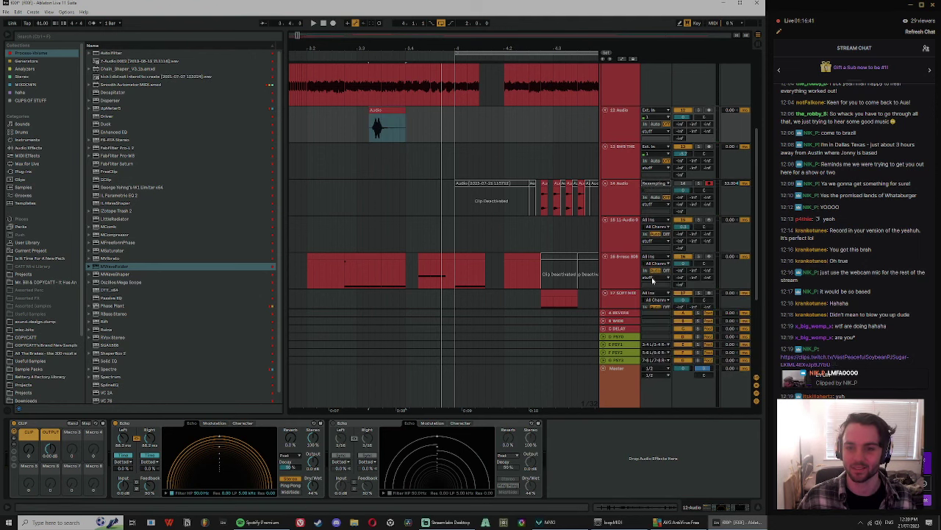
pyautogui.press('F9')
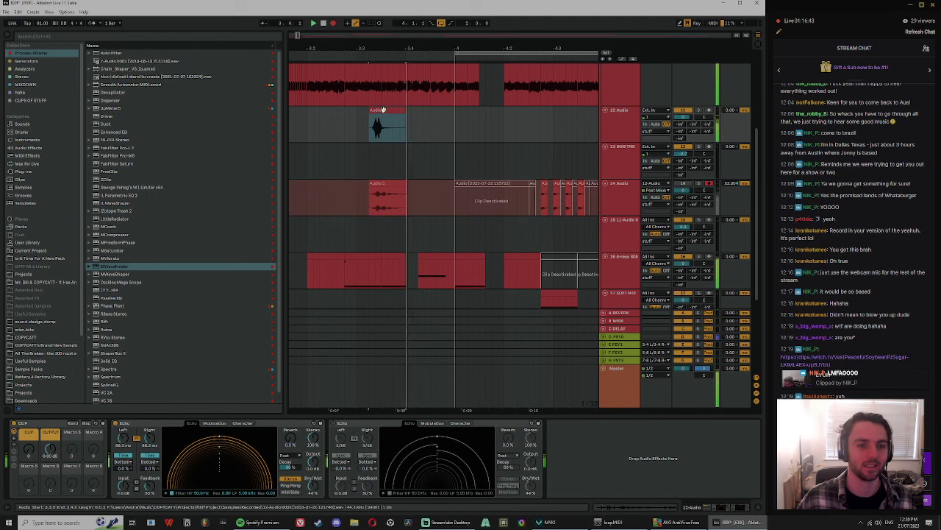
# Step: Move the recorded voice take to 12 Audio just after the start of bar 4 and deactivate the original voice slice
pyautogui.moveTo(392, 186); pyautogui.dragTo(498, 130)
pyautogui.click(390, 108)
pyautogui.press('0')
pyautogui.press('-')
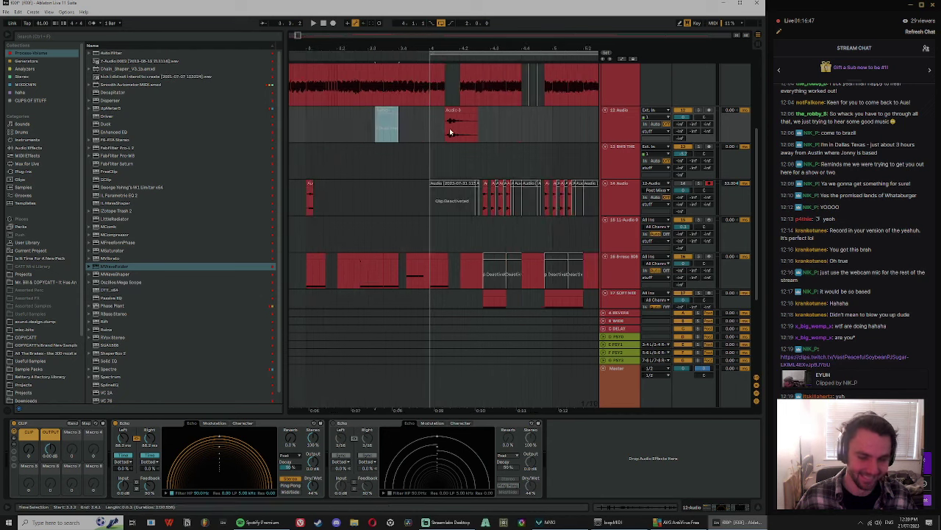
# Step: Group the CLIP rack and both Echo devices on 12 Audio into one effect rack and turn the rack off
pyautogui.click(55, 422)
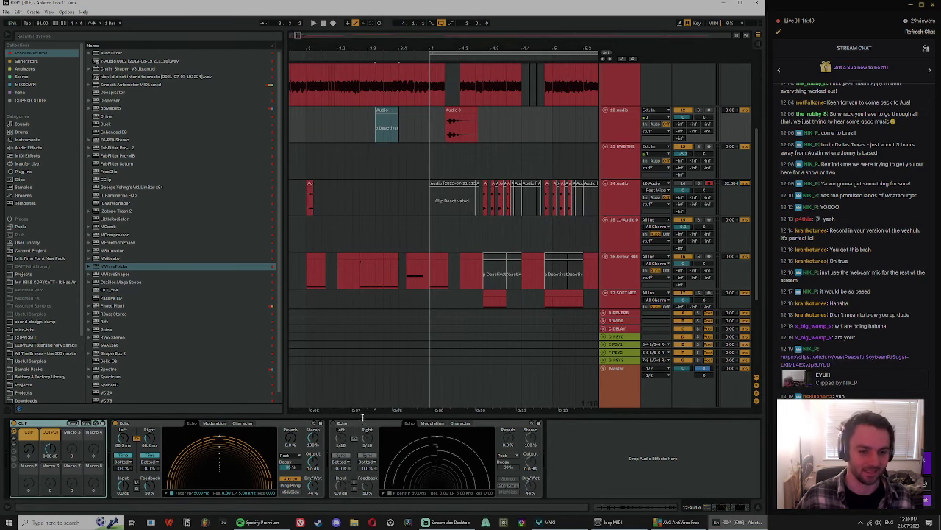
pyautogui.keyDown('shift'); pyautogui.click(369, 425); pyautogui.keyUp('shift')
pyautogui.hotkey('ctrl', 'g')
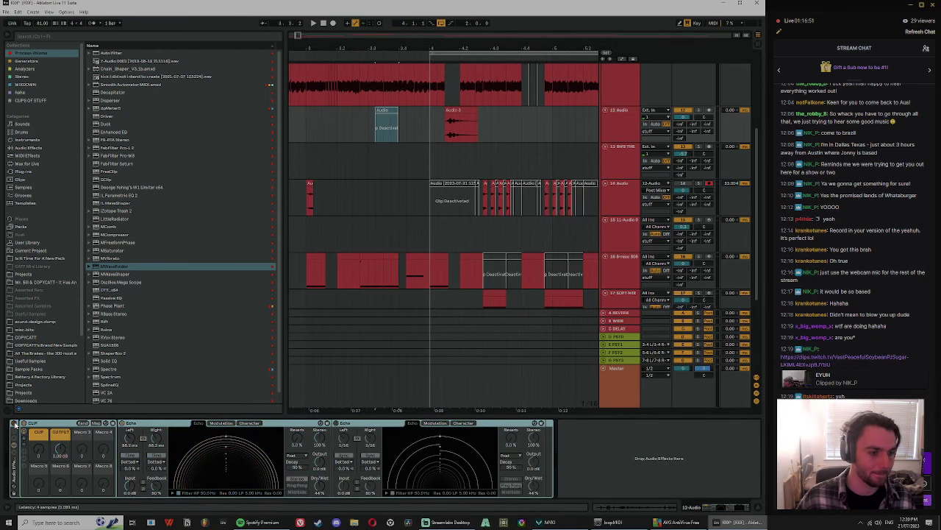
# Step: Play the recorded voice take on 12 Audio together with the other tracks from bar 4
pyautogui.scroll(3, 448, 74)
pyautogui.click(464, 109)
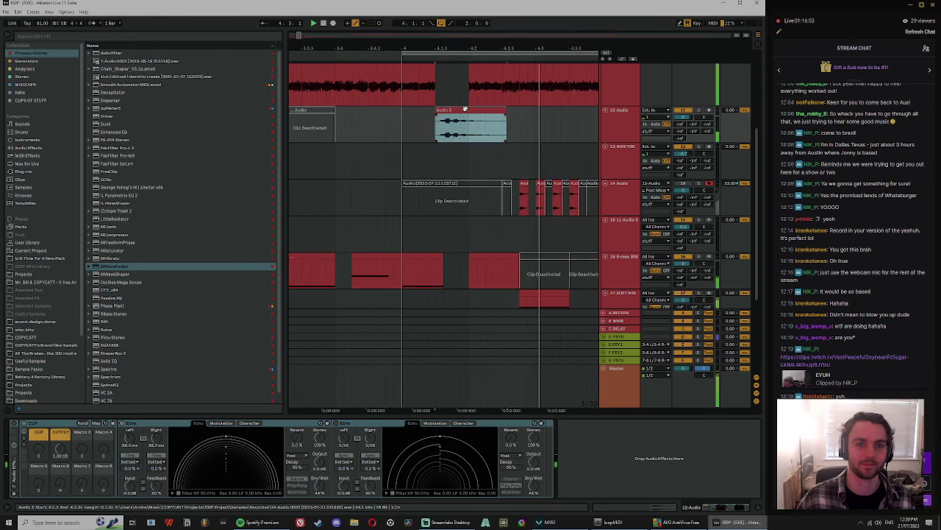
pyautogui.scroll(-1, 345, 137)
pyautogui.click(354, 128)
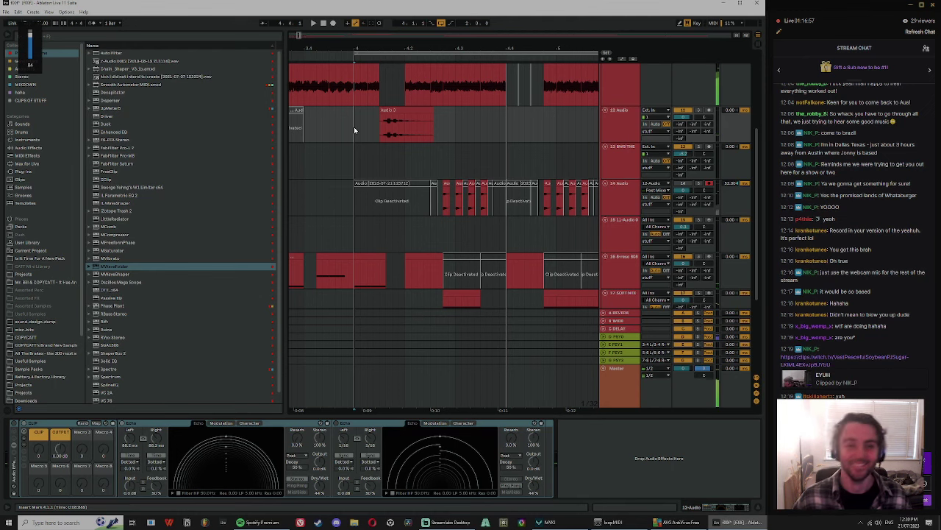
# Step: Reverse the recorded voice clip on 12 Audio and move it so it starts at bar 4
pyautogui.doubleClick(406, 109)
pyautogui.press('space')
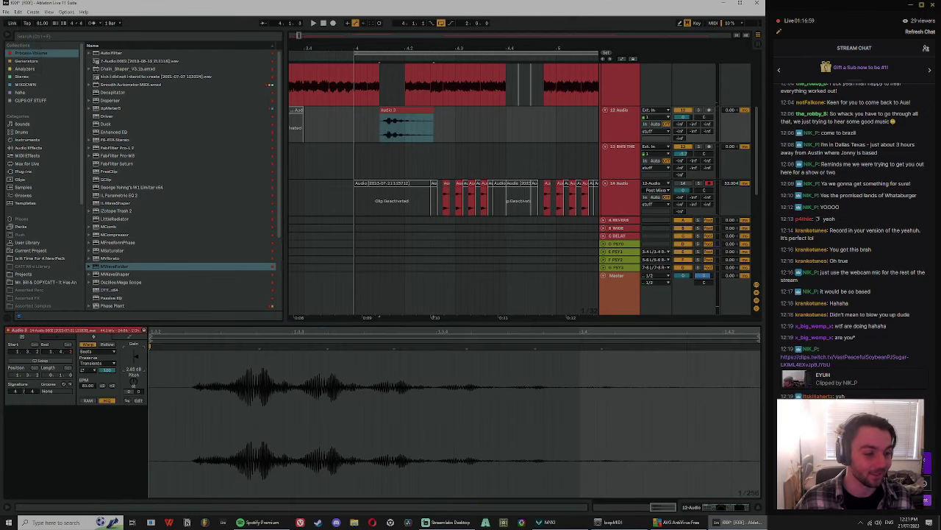
pyautogui.click(403, 125)
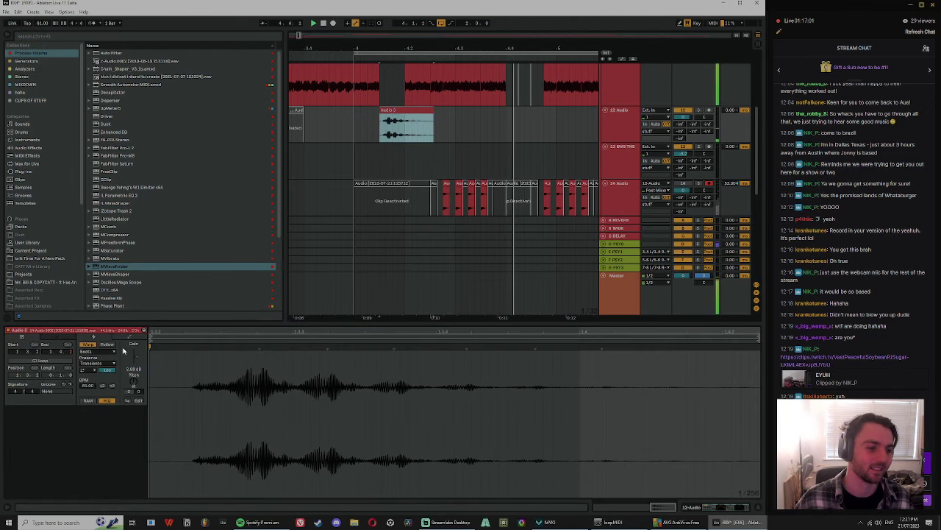
pyautogui.hotkey('ctrl', 'j')
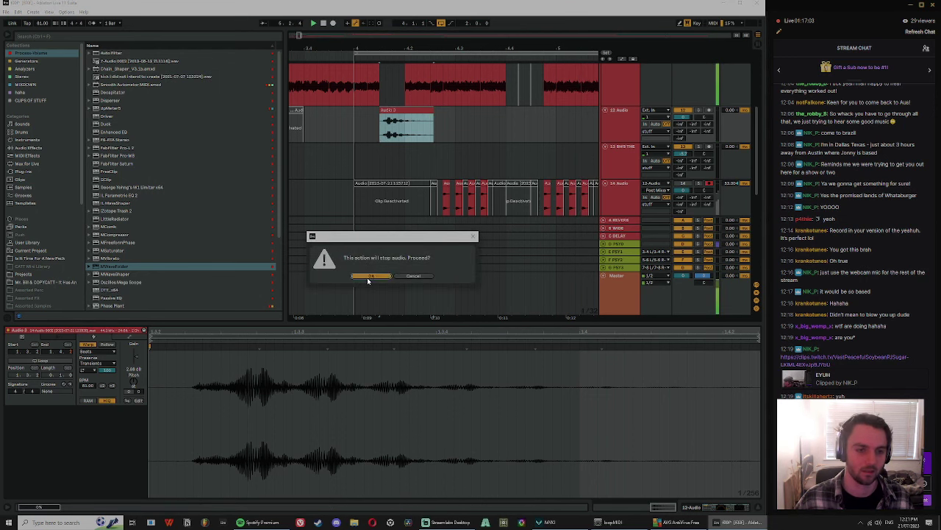
pyautogui.click(370, 277)
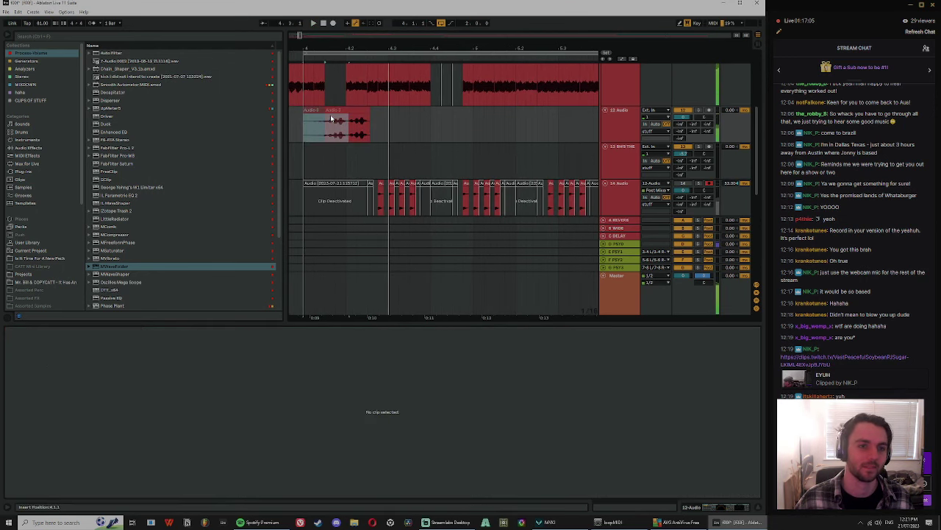
pyautogui.click(330, 117)
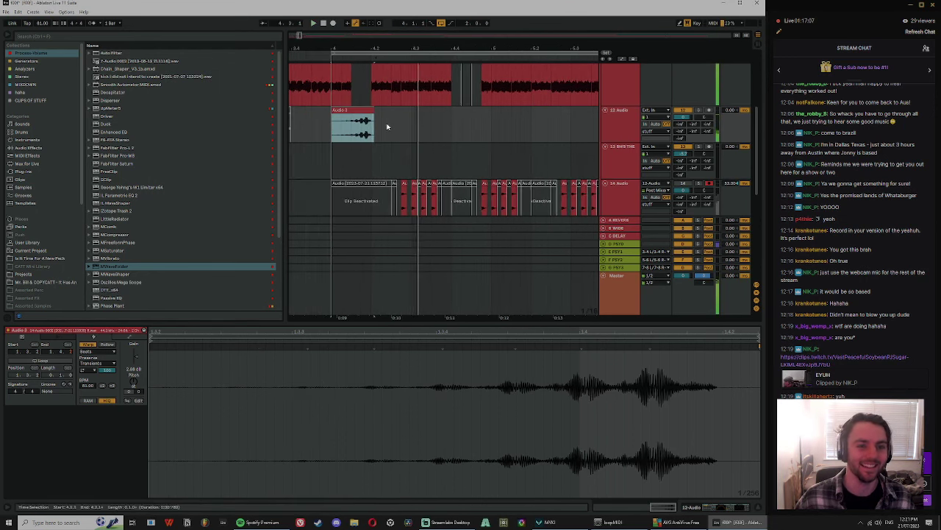
# Step: Move the reversed voice clip earlier so it starts just before bar 4, and play it with the track
pyautogui.press('space')
pyautogui.moveTo(368, 110); pyautogui.dragTo(364, 93)
pyautogui.hotkey('ctrl', 'z')
pyautogui.press('space')
pyautogui.keyDown('ctrl'); pyautogui.scroll(3, 375, 129); pyautogui.keyUp('ctrl')
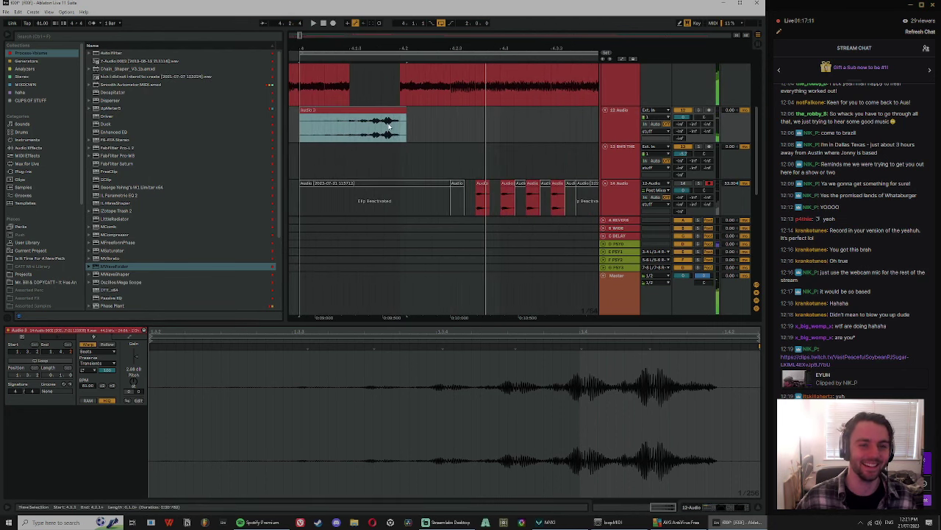
pyautogui.moveTo(392, 111); pyautogui.dragTo(362, 109)
pyautogui.press('space')
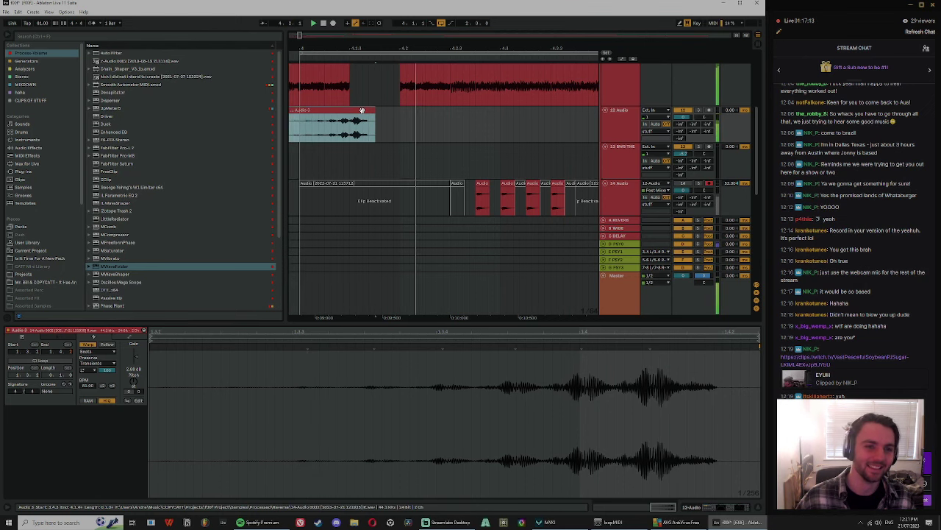
pyautogui.press('space')
pyautogui.keyDown('ctrl'); pyautogui.scroll(-3, 359, 144); pyautogui.keyUp('ctrl')
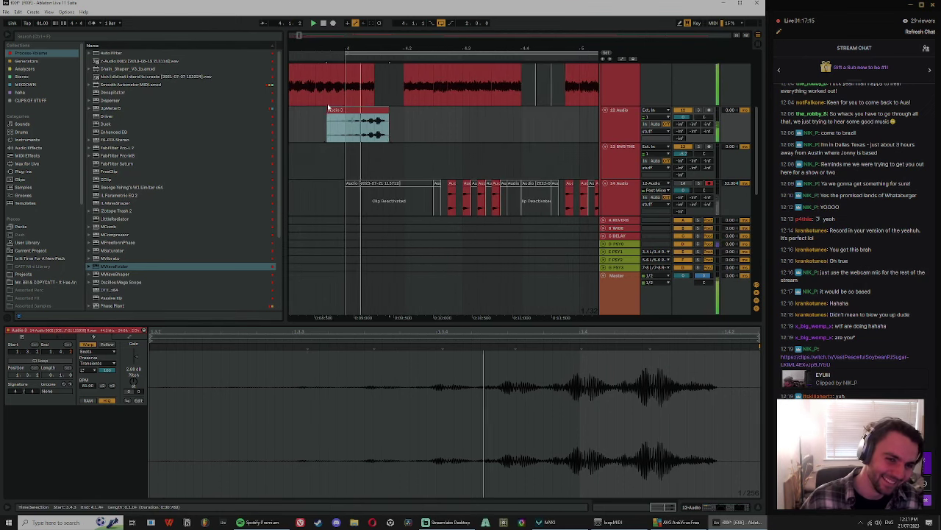
# Step: Trim the reversed voice clip's start to bar 4 and split the clip at 4.1.3, where the gap in the track above begins
pyautogui.click(330, 114)
pyautogui.moveTo(328, 113); pyautogui.dragTo(346, 117)
pyautogui.click(374, 124)
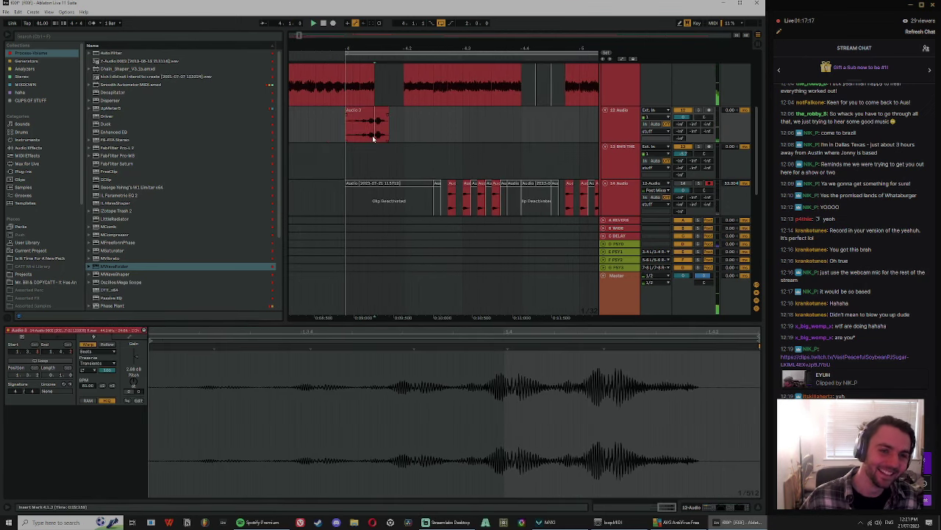
pyautogui.press('space')
pyautogui.press('space')
pyautogui.hotkey('ctrl', 'e')
pyautogui.click(361, 111)
pyautogui.click(383, 109)
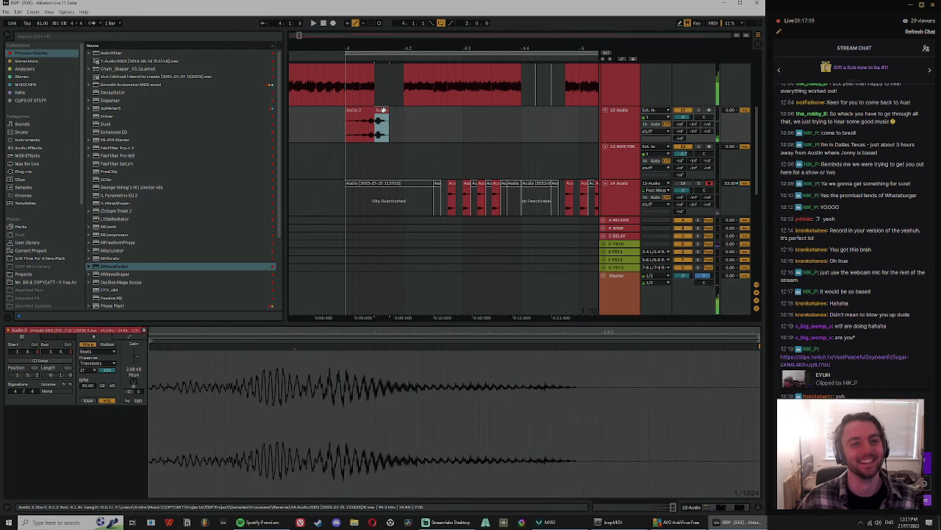
# Step: Insert a MIDI track below 12 Audio and load the second voice slice into it as a sampler instrument
pyautogui.click(630, 125)
pyautogui.hotkey('ctrl', 'shift', 't')
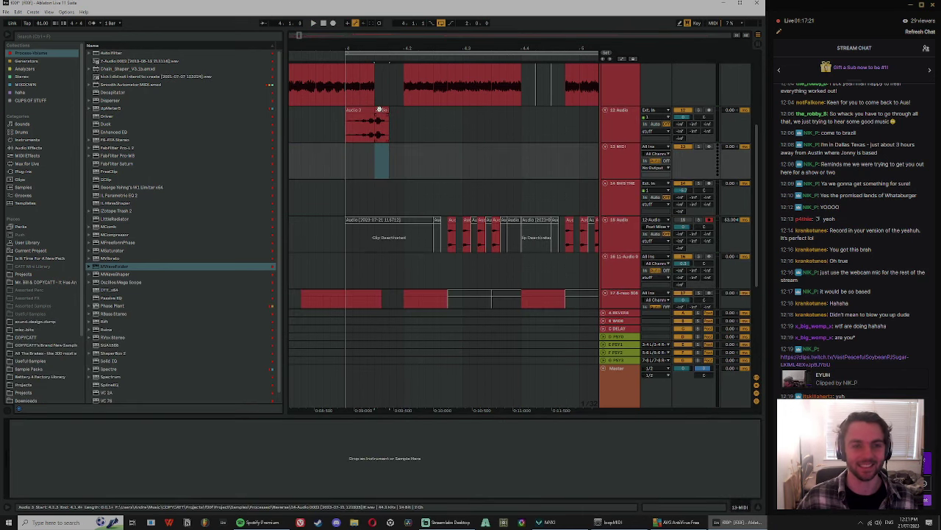
pyautogui.moveTo(382, 110); pyautogui.dragTo(384, 457)
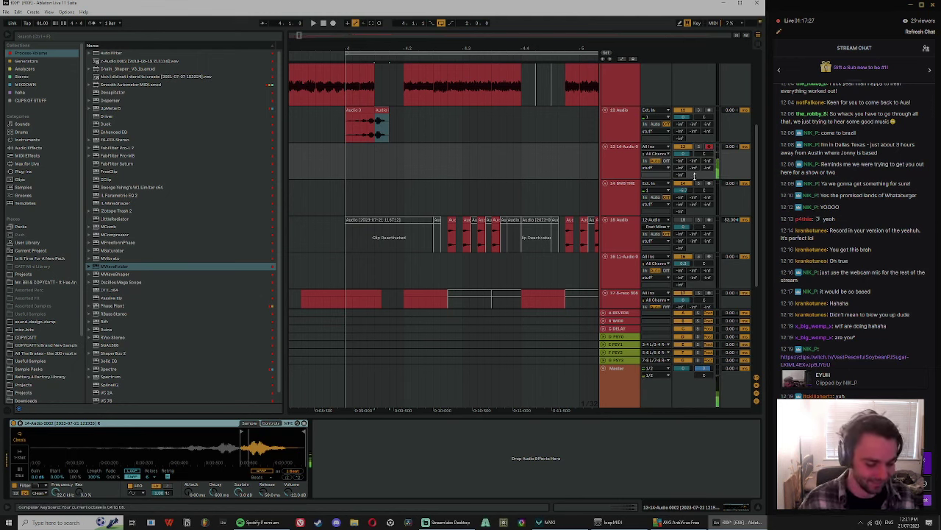
# Step: Set the sampler to a Complex warp mode and turn on looping for the end of the voice sample
pyautogui.click(260, 471)
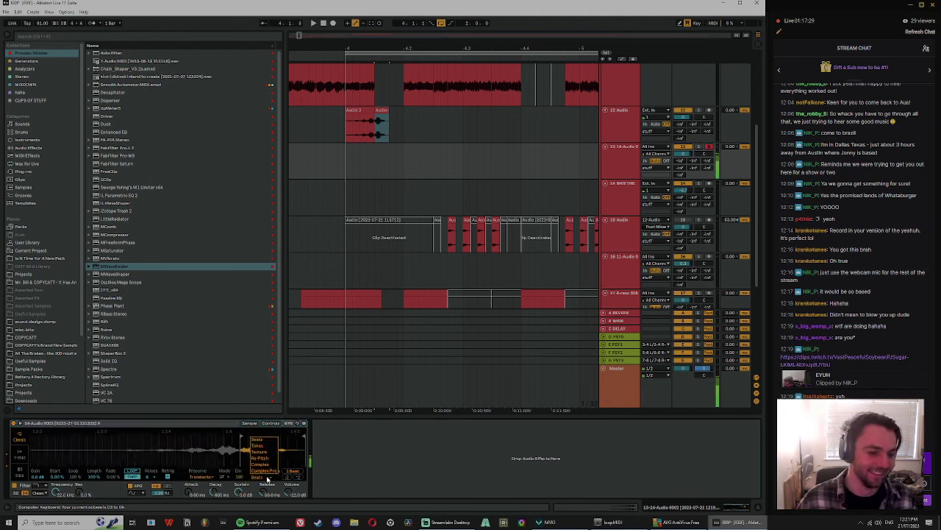
pyautogui.click(299, 478)
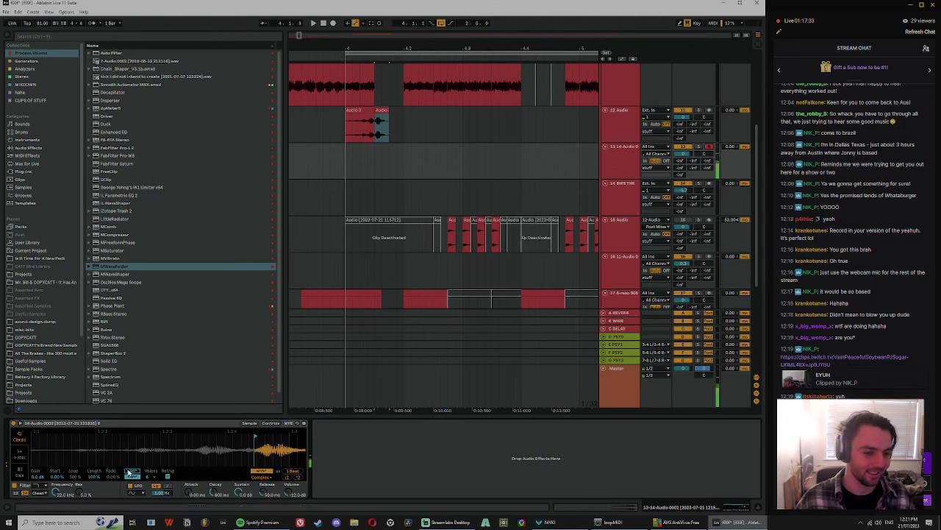
pyautogui.click(129, 471)
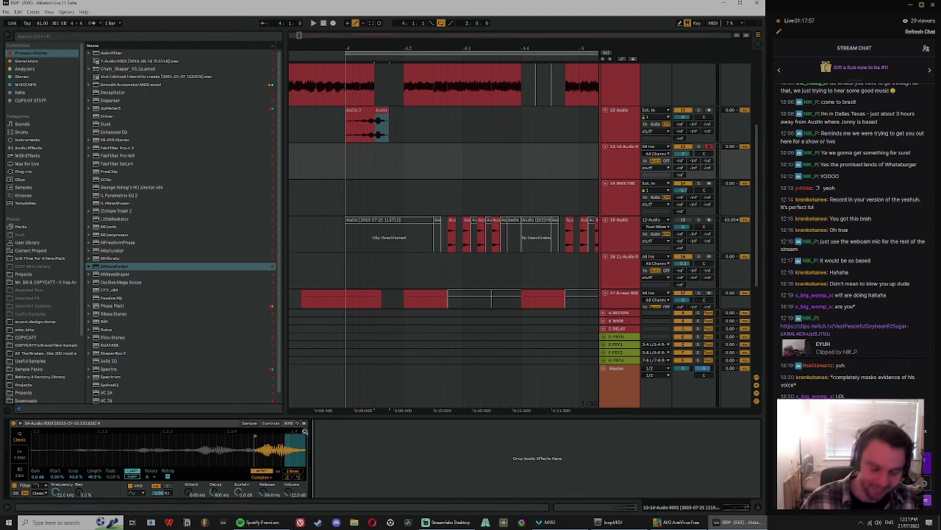
# Step: Collapse the new sampler track and restore the reversed voice on 12 Audio as a single clip
pyautogui.click(344, 152)
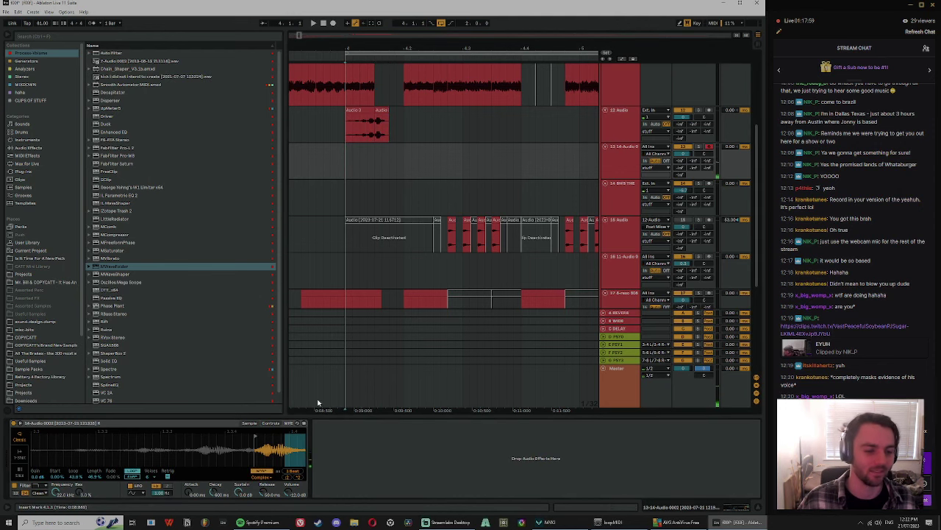
pyautogui.click(181, 425)
pyautogui.click(620, 157)
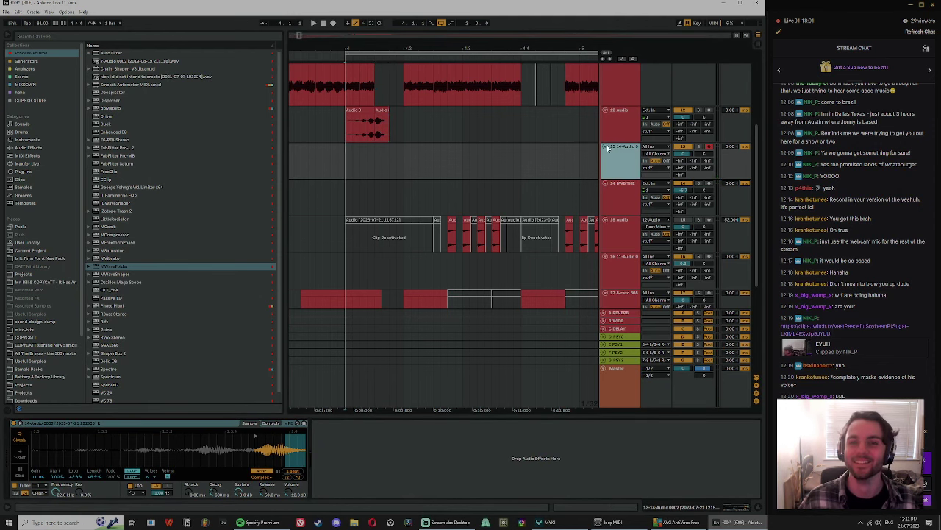
pyautogui.click(606, 147)
pyautogui.click(615, 128)
pyautogui.click(358, 110)
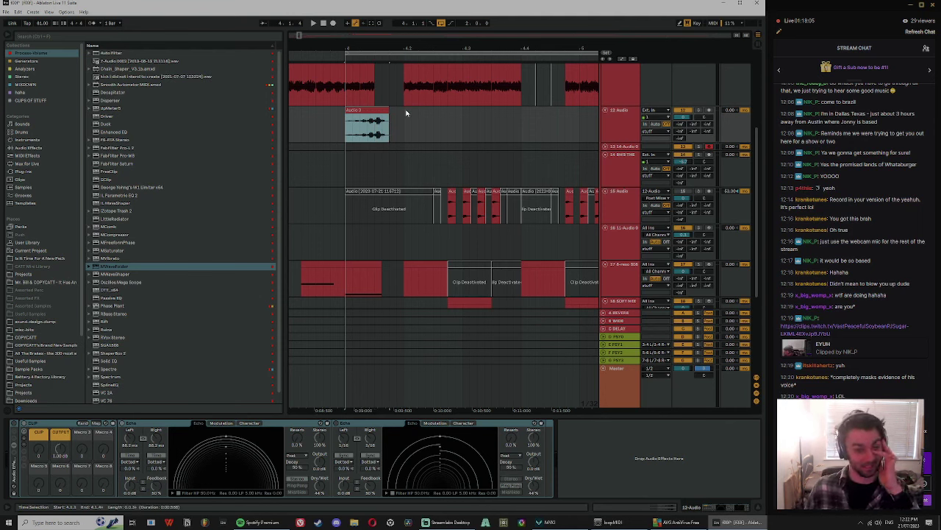
# Step: Split the reversed voice clip at 4.1.3 again and play the result from bar 4
pyautogui.click(375, 134)
pyautogui.hotkey('ctrl', 'e')
pyautogui.click(382, 110)
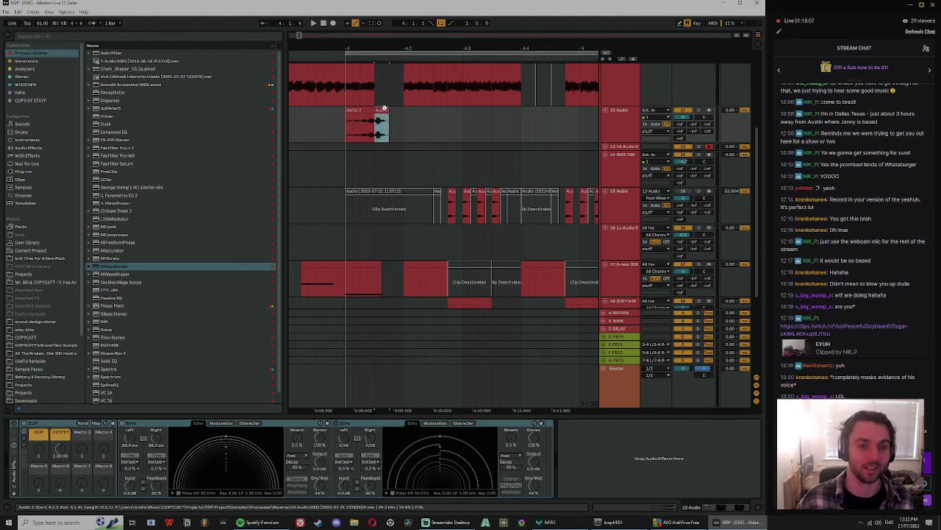
pyautogui.press('space')
pyautogui.press('space')
pyautogui.press('space')
pyautogui.press('space')
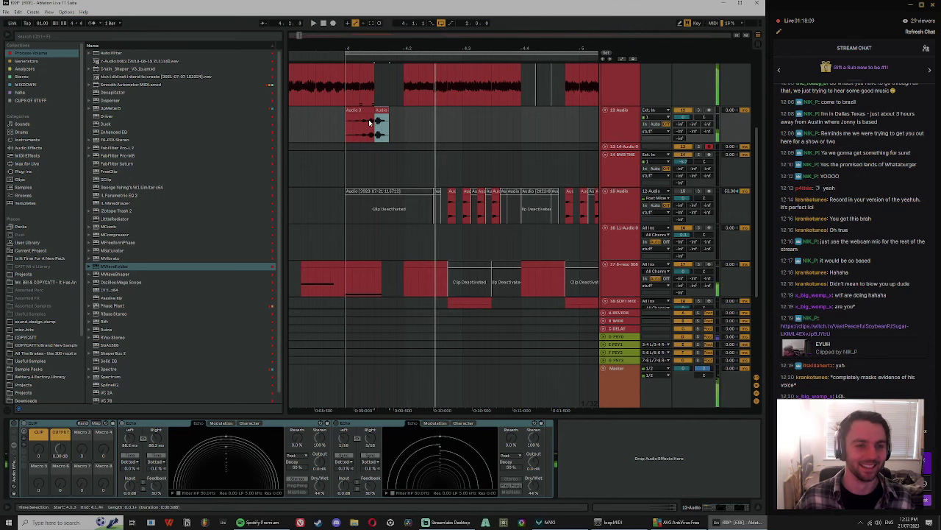
# Step: Reverse the second voice slice after 4.1.3 and play both slices from bar 4
pyautogui.press('r')
pyautogui.click(345, 134)
pyautogui.press('space')
pyautogui.press('space')
pyautogui.click(370, 111)
pyautogui.click(380, 110)
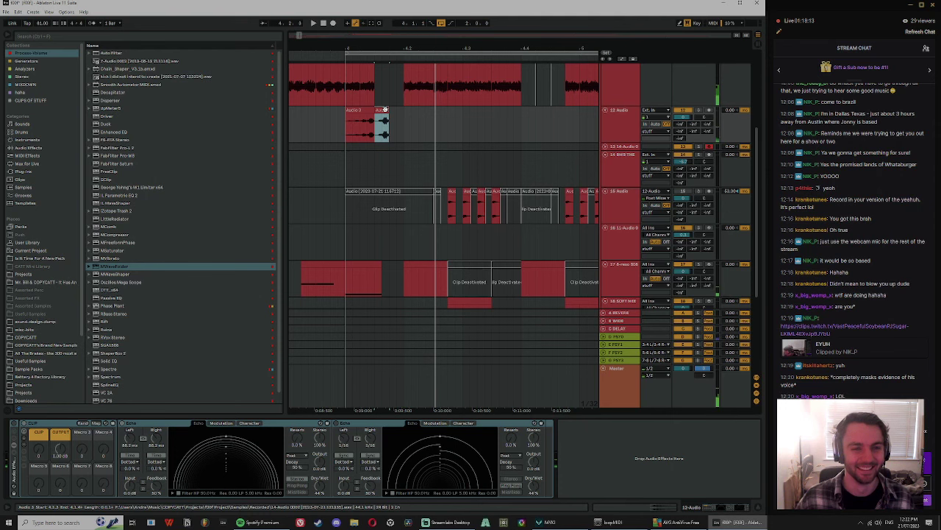
# Step: Reactivate the original voice slice in bar 3 of 12 Audio, trim its start to 3.3.3 and move it to around beat 3.2
pyautogui.scroll(-3, 378, 110)
pyautogui.click(436, 110)
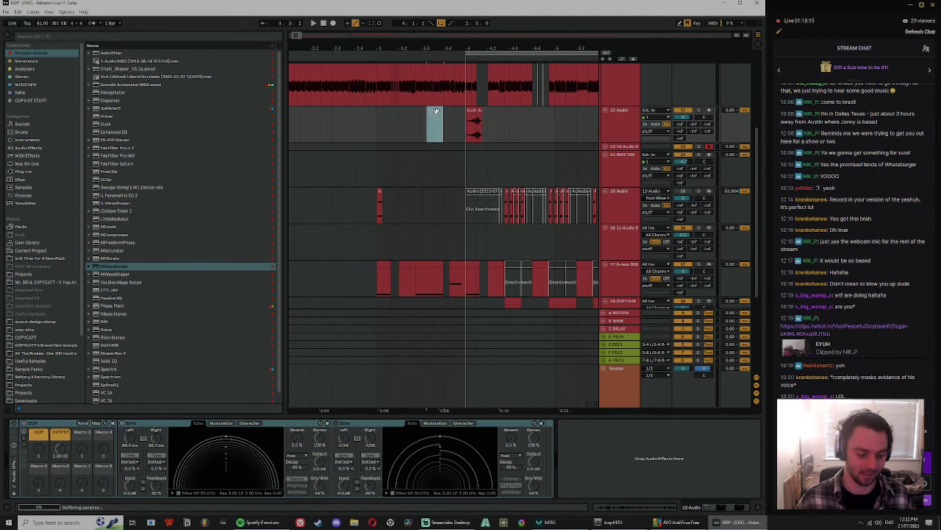
pyautogui.press('0')
pyautogui.press('space')
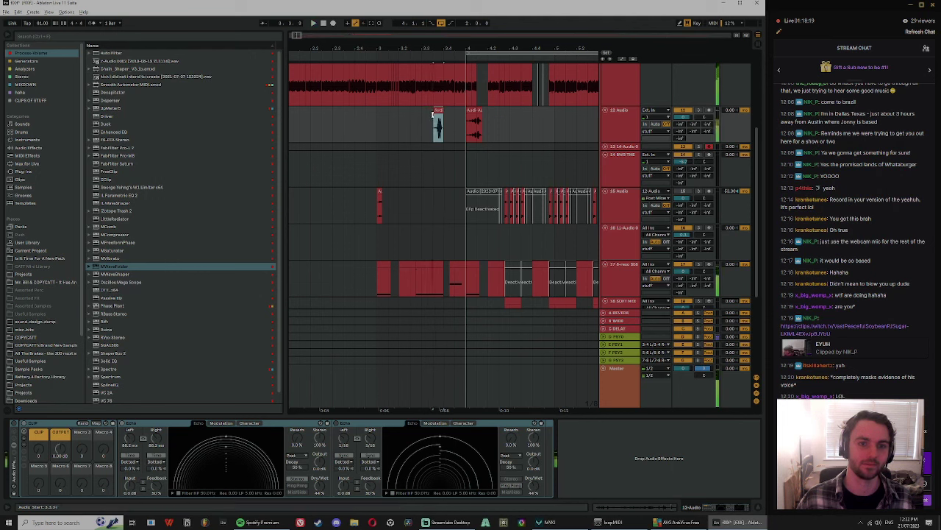
pyautogui.press('Left')
pyautogui.press('Left')
# Step: Solo 12 Audio and turn its effect rack with the Echo devices back on
pyautogui.click(693, 120)
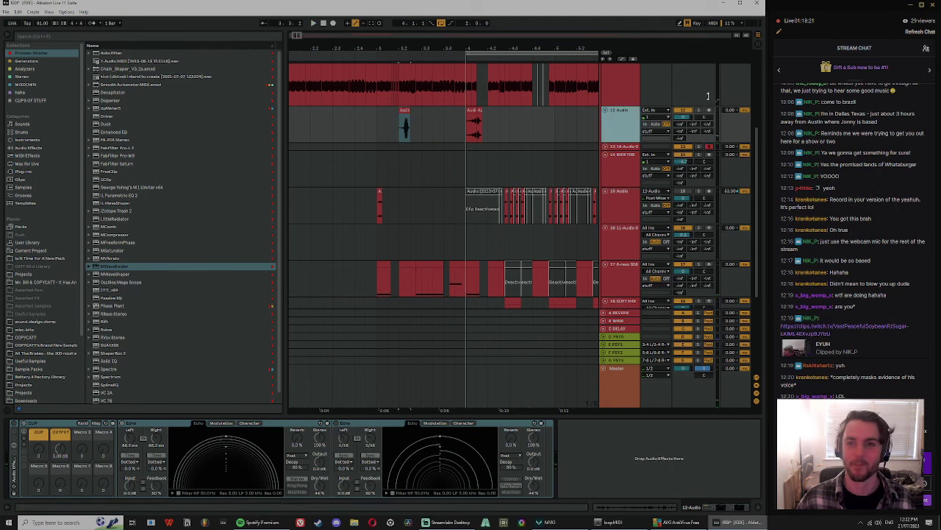
pyautogui.click(698, 111)
pyautogui.click(14, 423)
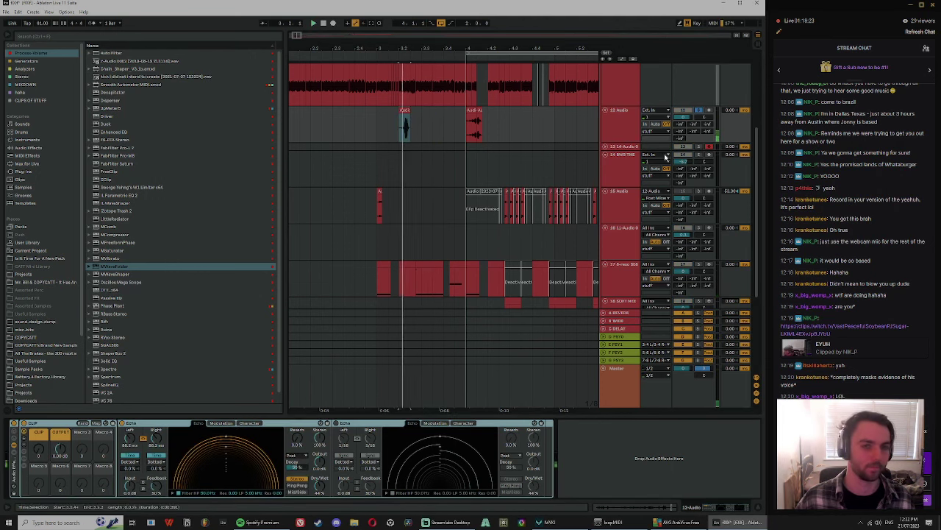
# Step: Arm 15 Audio and record the echoed voice slice from 12 Audio onto it
pyautogui.click(662, 155)
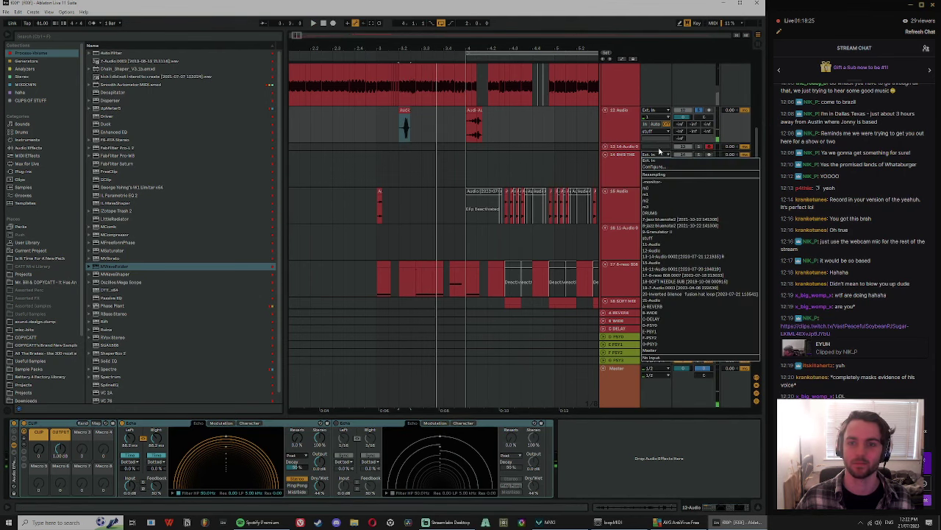
pyautogui.click(661, 155)
pyautogui.click(709, 191)
pyautogui.click(333, 23)
pyautogui.press('space')
# Step: Reverse the new voice take and move it to 12 Audio so it leads into the gap after the start of bar 4
pyautogui.click(433, 201)
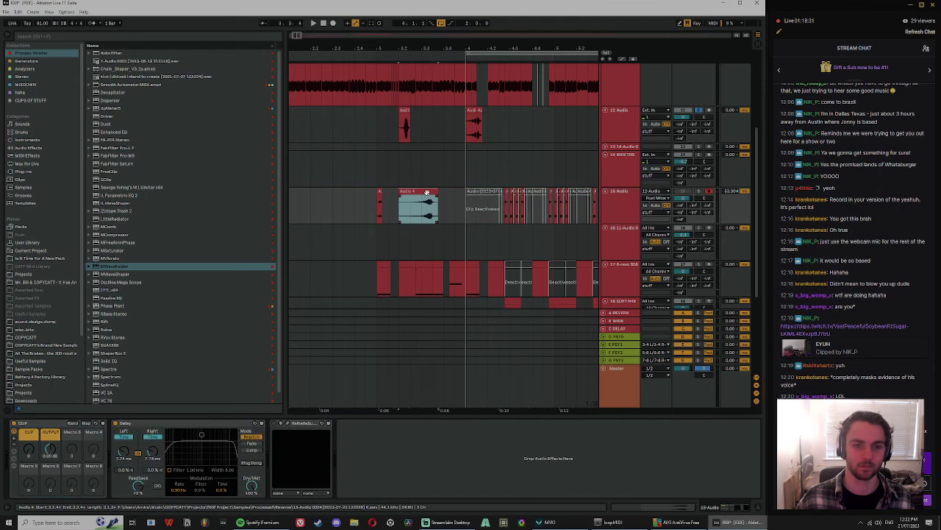
pyautogui.moveTo(433, 215); pyautogui.dragTo(476, 134)
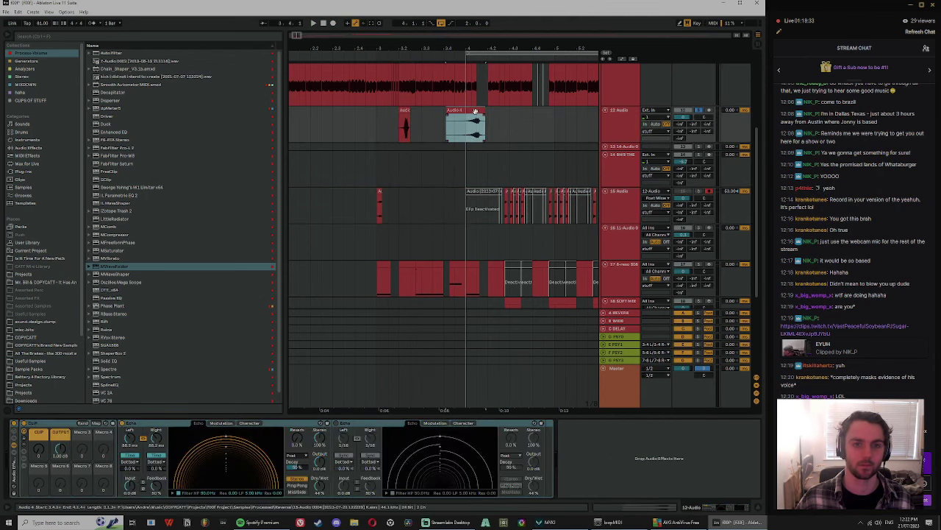
pyautogui.doubleClick(477, 111)
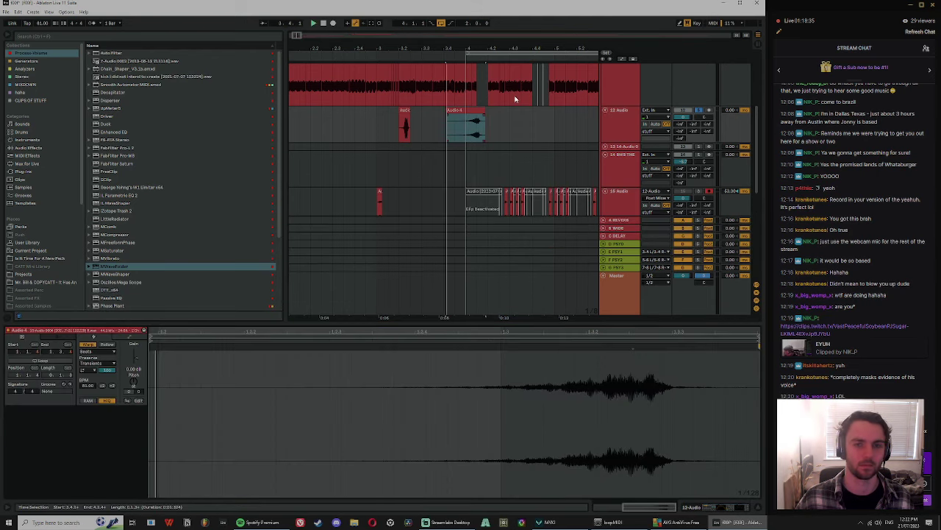
# Step: Play the reversed take on 12 Audio and turn off the track's effect rack
pyautogui.moveTo(499, 47); pyautogui.dragTo(484, 111)
pyautogui.press('space')
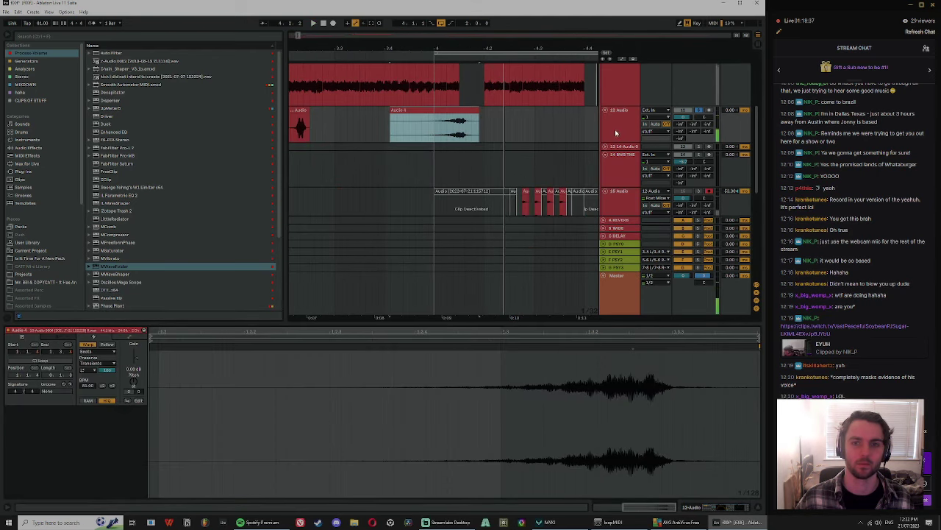
pyautogui.click(616, 133)
pyautogui.click(435, 135)
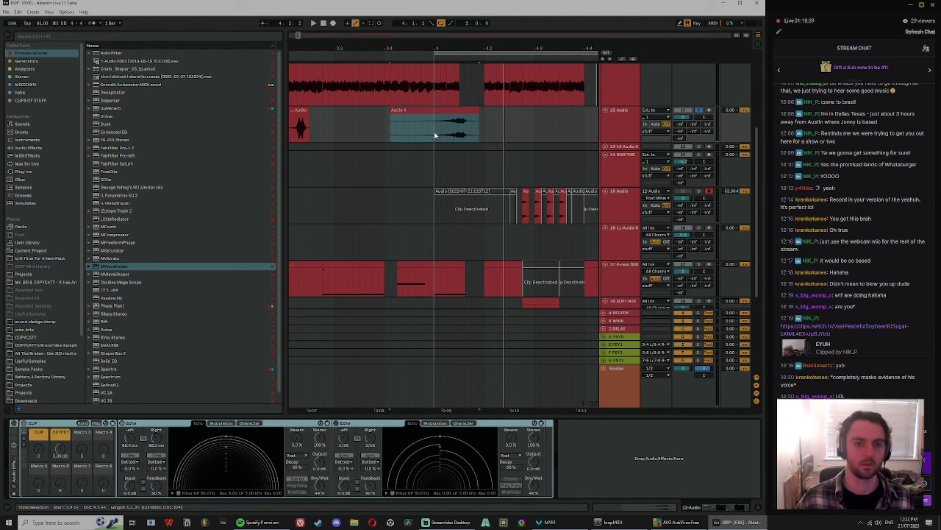
# Step: Trim the end of the reversed voice take on 12 Audio and split it just after the start of bar 4
pyautogui.click(435, 134)
pyautogui.press('space')
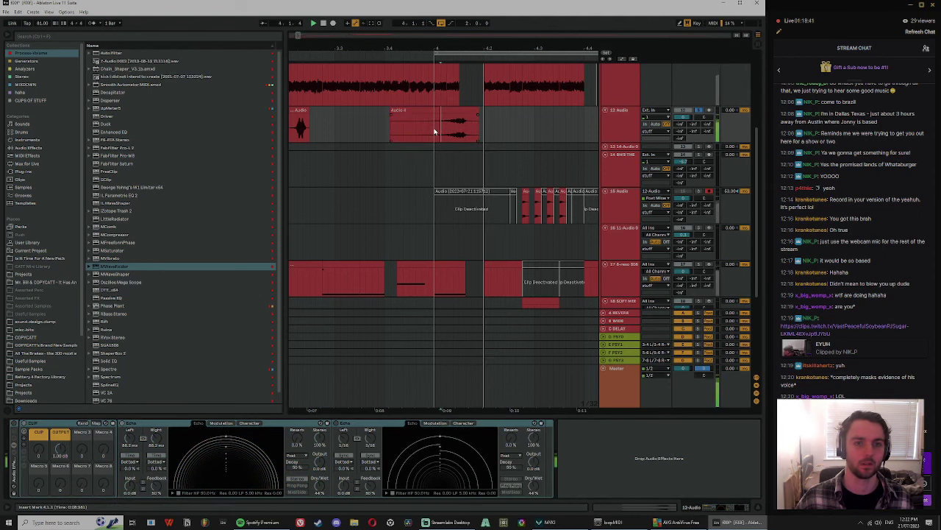
pyautogui.click(421, 111)
pyautogui.moveTo(455, 110); pyautogui.dragTo(471, 111)
pyautogui.press('space')
pyautogui.press('space')
pyautogui.click(434, 130)
pyautogui.press('space')
pyautogui.click(474, 112)
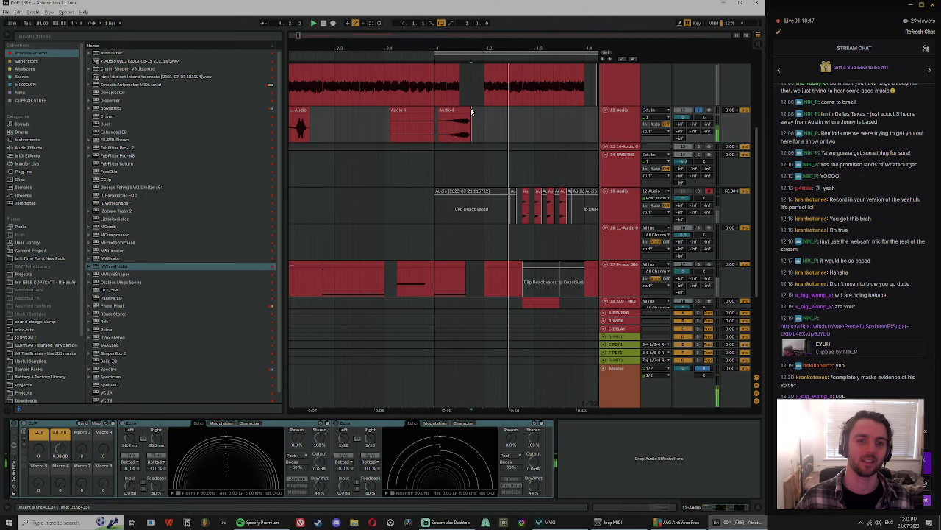
# Step: Unsolo 12 Audio and deactivate the part of the reversed voice take that lies before bar 4
pyautogui.click(443, 111)
pyautogui.press('space')
pyautogui.click(702, 111)
pyautogui.press('space')
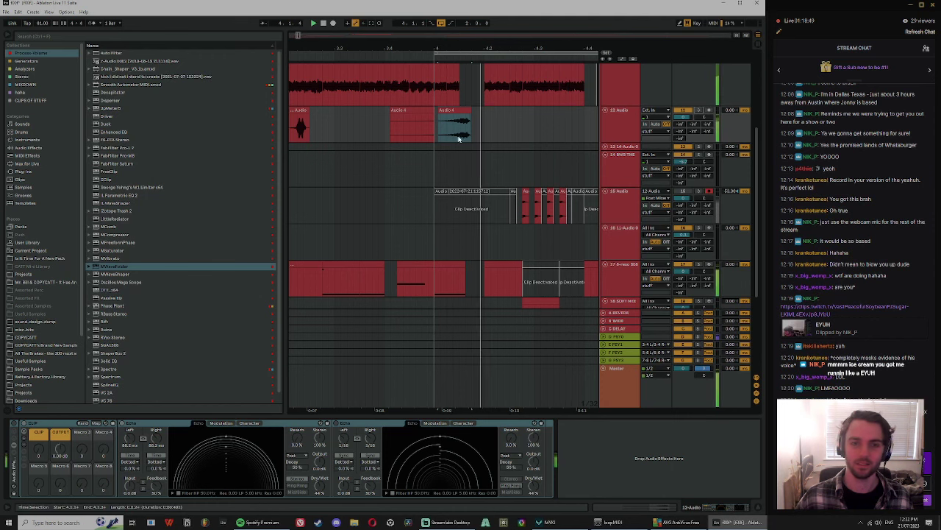
pyautogui.click(411, 112)
pyautogui.moveTo(536, 48)
pyautogui.mouseDown()
pyautogui.moveTo(420, 34)
pyautogui.moveTo(416, 70)
pyautogui.mouseUp()
pyautogui.click(401, 115)
pyautogui.press('space')
pyautogui.press('space')
# Step: Play through 11 Audio from bar 4 and open the bass slice between 4.3.3 and 4.4
pyautogui.scroll(1, 404, 116)
pyautogui.press('space')
pyautogui.scroll(1, 403, 116)
pyautogui.press('space')
pyautogui.click(622, 120)
pyautogui.press('space')
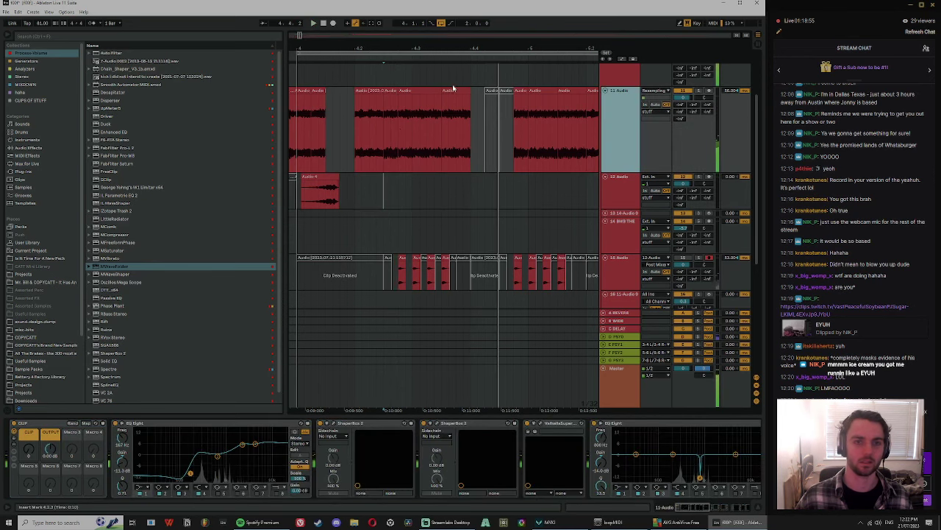
pyautogui.click(454, 90)
pyautogui.press('space')
pyautogui.press('space')
pyautogui.doubleClick(446, 90)
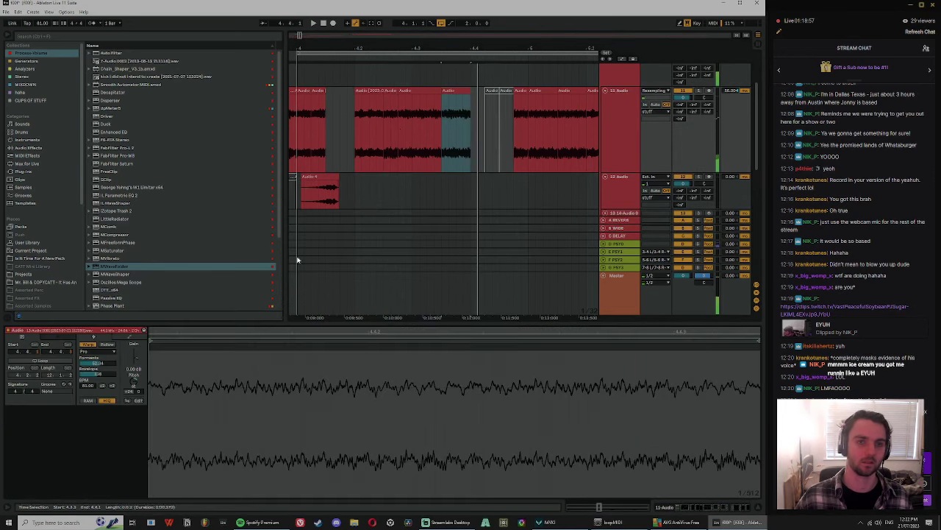
pyautogui.press('space')
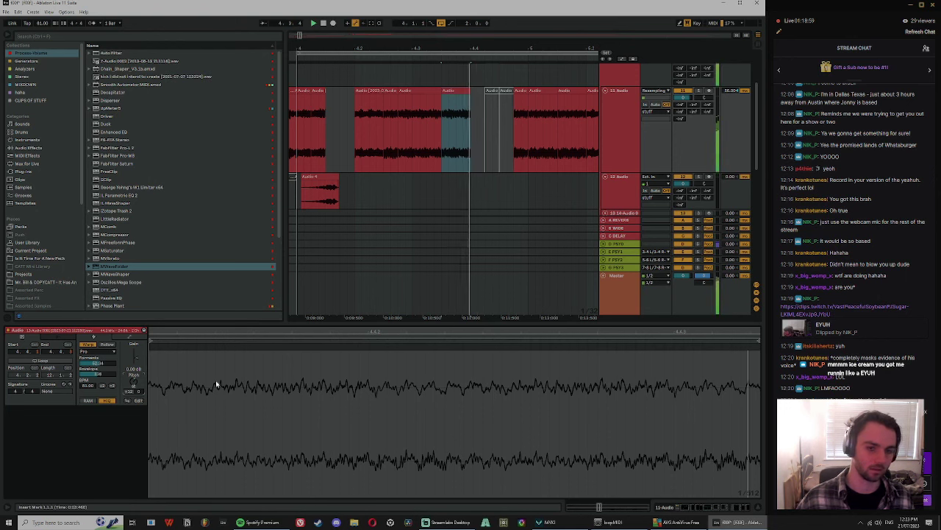
# Step: Turn off Warp for the bass slice before 4.4 on 11 Audio and shift its sample region later in the recording
pyautogui.moveTo(290, 332)
pyautogui.mouseDown()
pyautogui.moveTo(288, 325)
pyautogui.moveTo(258, 344)
pyautogui.mouseUp()
pyautogui.click(91, 346)
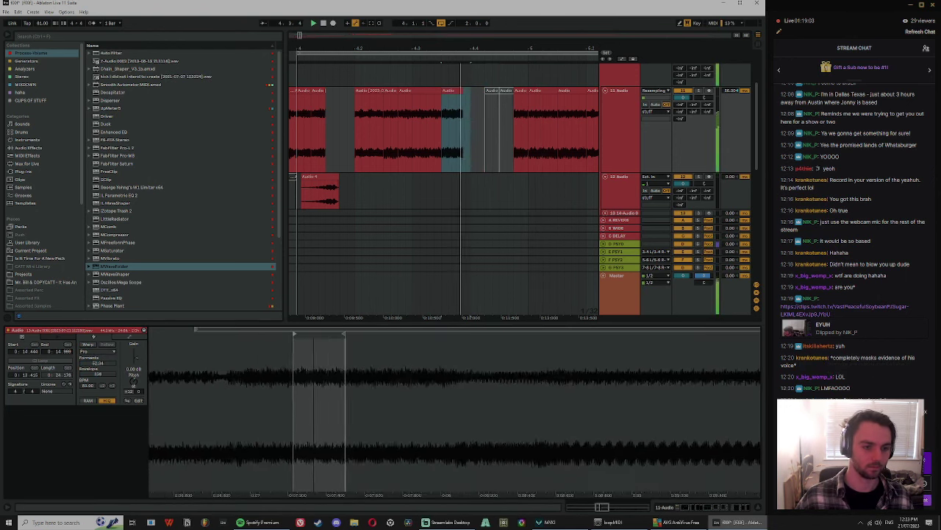
pyautogui.press('space')
pyautogui.moveTo(305, 335)
pyautogui.mouseDown()
pyautogui.moveTo(504, 339)
pyautogui.moveTo(147, 386)
pyautogui.moveTo(485, 364)
pyautogui.mouseUp()
pyautogui.press('space')
pyautogui.press('space')
pyautogui.press('space')
pyautogui.press('space')
pyautogui.press('space')
pyautogui.press('space')
pyautogui.press('space')
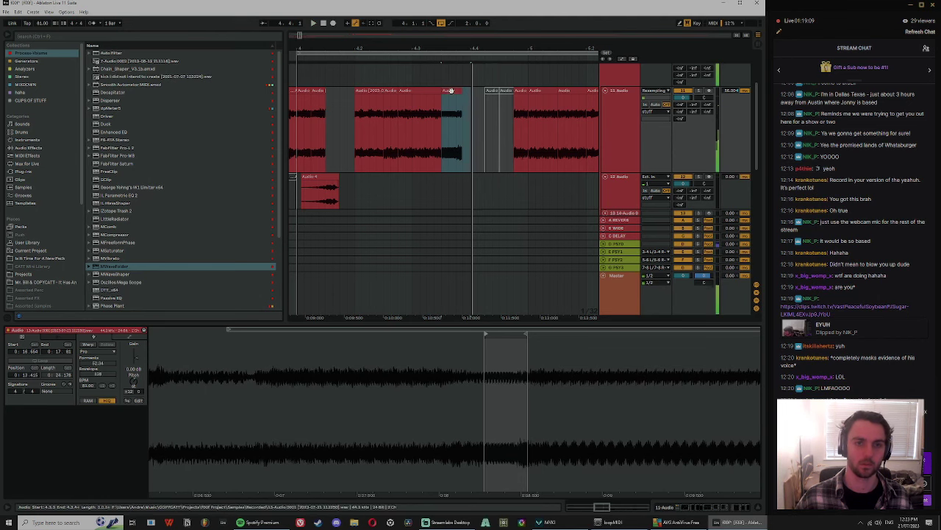
# Step: Move the unwarped bass slice to 4.2.4 at one sixteenth long and duplicate it twice up to 4.3.3
pyautogui.click(455, 91)
pyautogui.moveTo(448, 91)
pyautogui.mouseDown()
pyautogui.moveTo(390, 113)
pyautogui.moveTo(397, 93)
pyautogui.moveTo(424, 98)
pyautogui.moveTo(407, 98)
pyautogui.moveTo(413, 93)
pyautogui.mouseUp()
pyautogui.press('space')
pyautogui.press('space')
pyautogui.hotkey('ctrl', 'z')
pyautogui.hotkey('ctrl', 'z')
pyautogui.hotkey('ctrl', 'z')
pyautogui.hotkey('ctrl', 'z')
pyautogui.press('space')
pyautogui.hotkey('ctrl', 'd')
pyautogui.hotkey('ctrl', 'd')
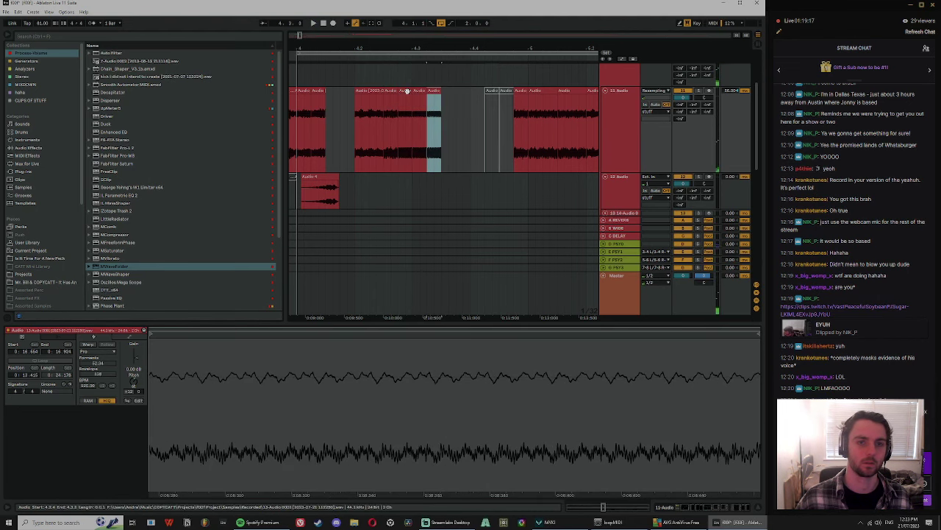
# Step: Lower the clip gain of the three unwarped slices between 4.2.4 and 4.3.3 to -2.70 dB
pyautogui.click(407, 91)
pyautogui.press('space')
pyautogui.scroll(2, 430, 81)
pyautogui.press('space')
pyautogui.press('space')
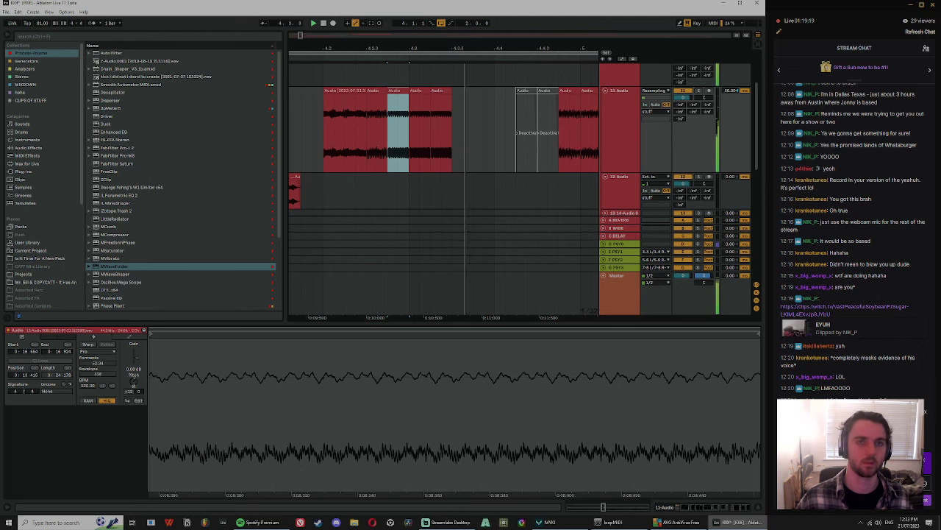
pyautogui.press('space')
pyautogui.press('space')
pyautogui.scroll(-2, 439, 90)
pyautogui.press('space')
pyautogui.keyDown('shift'); pyautogui.click(368, 106); pyautogui.keyUp('shift')
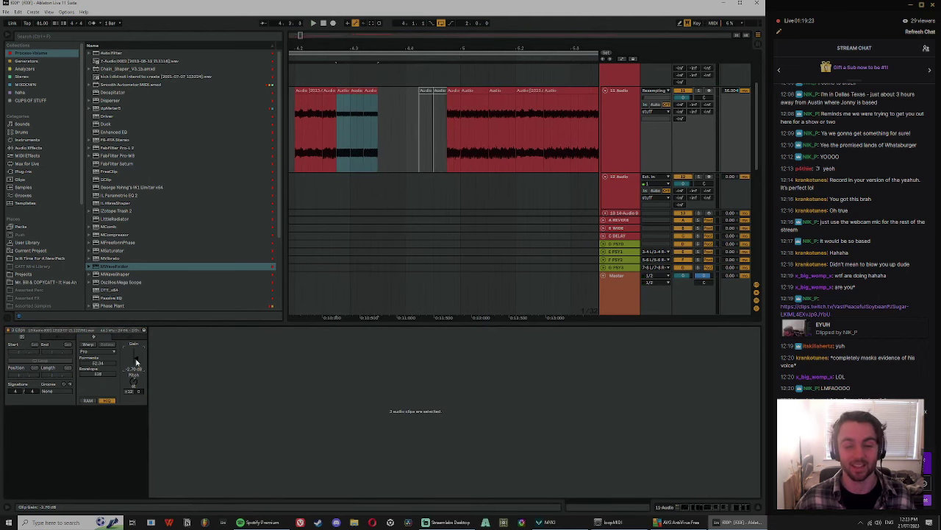
pyautogui.press('space')
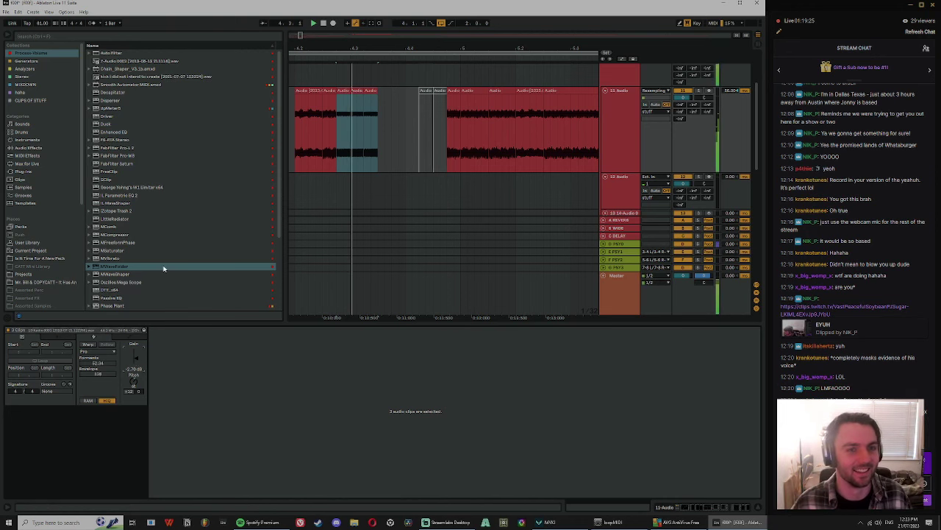
pyautogui.click(369, 90)
pyautogui.keyDown('shift'); pyautogui.click(343, 90); pyautogui.keyUp('shift')
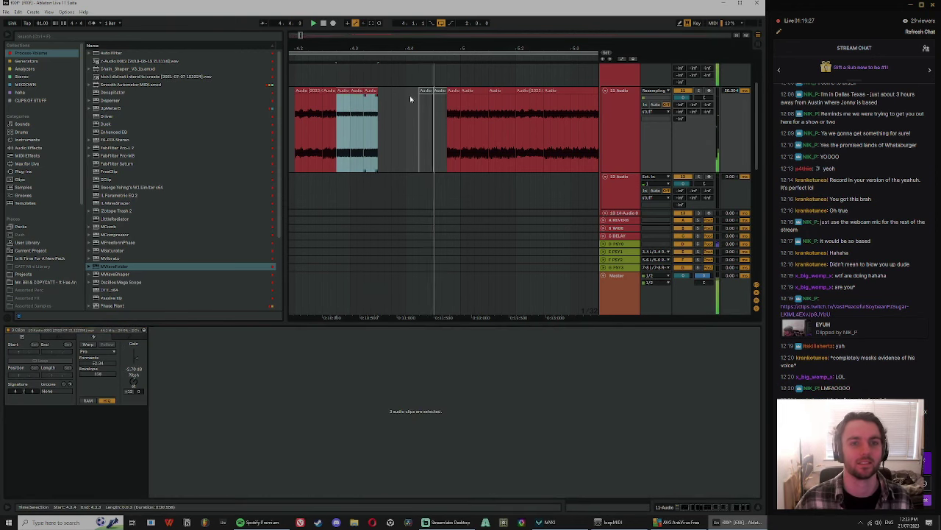
# Step: Copy the two bass slices starting at 4.4.4 on 11 Audio over the three unwarped slices at 4.2.4
pyautogui.click(453, 89)
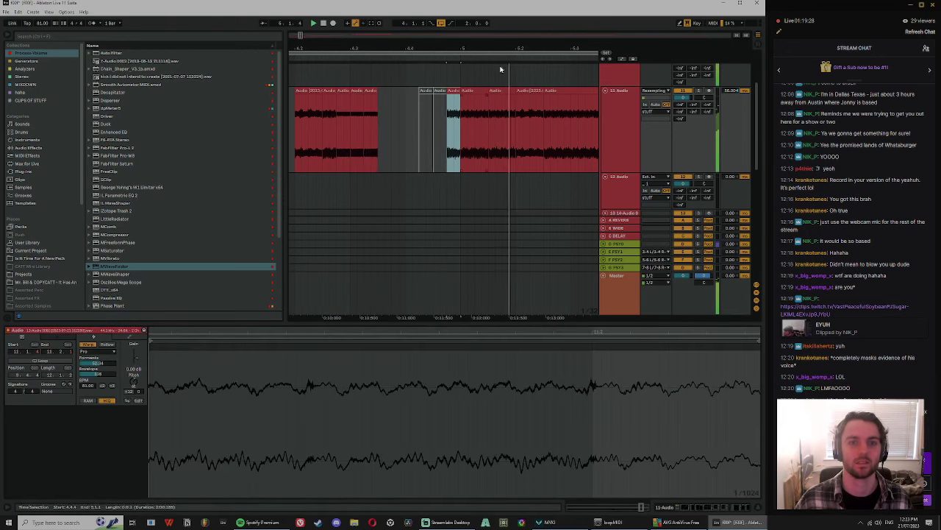
pyautogui.keyDown('shift'); pyautogui.click(473, 92); pyautogui.keyUp('shift')
pyautogui.moveTo(477, 91); pyautogui.dragTo(367, 116)
pyautogui.moveTo(427, 51); pyautogui.dragTo(409, 41)
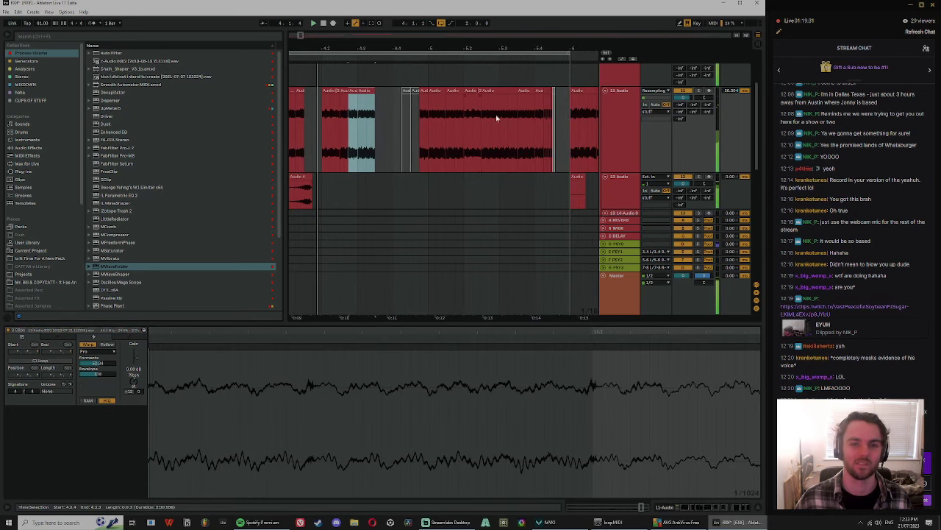
# Step: Examine the BWB THE WAVE VOX clip at 5.4 on track 14 and play the arrangement from bar 4
pyautogui.click(535, 141)
pyautogui.moveTo(555, 51); pyautogui.dragTo(512, 72)
pyautogui.scroll(-3, 529, 163)
pyautogui.press('space')
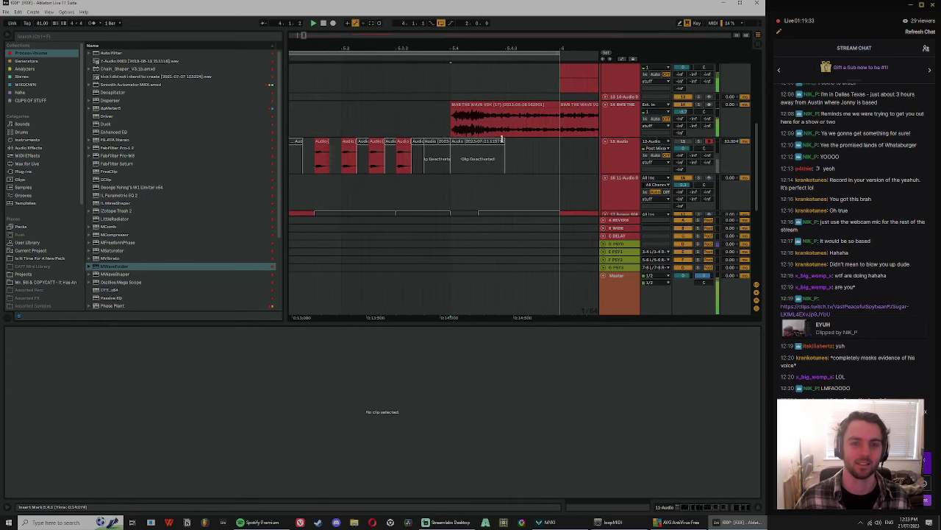
pyautogui.click(517, 106)
pyautogui.moveTo(560, 51); pyautogui.dragTo(567, 49)
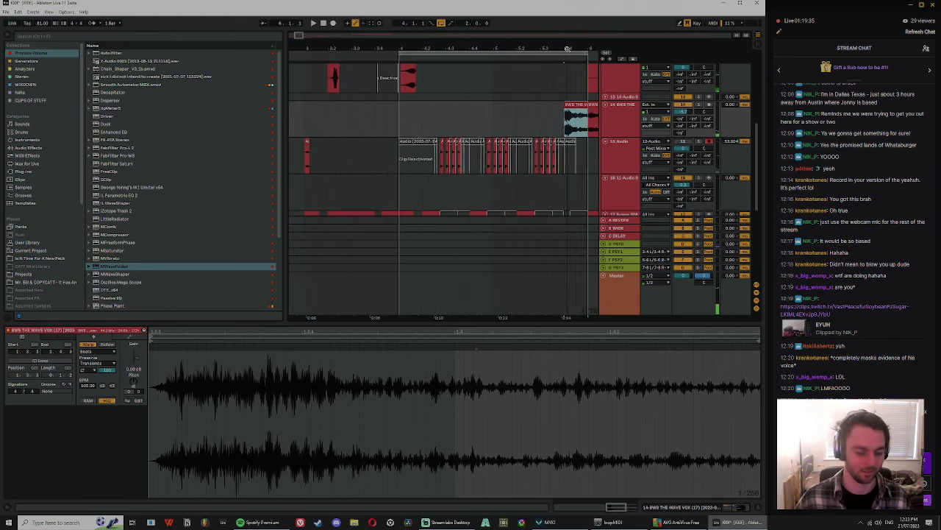
pyautogui.click(377, 119)
pyautogui.press('space')
pyautogui.moveTo(399, 50); pyautogui.dragTo(411, 81)
pyautogui.click(410, 117)
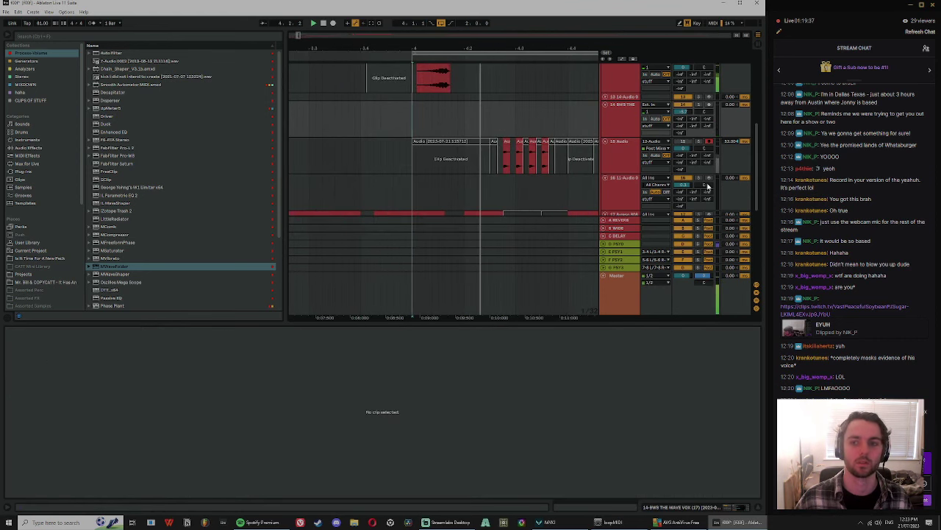
# Step: Deactivate the remaining reversed voice clip just after the start of bar 4 on 12 Audio
pyautogui.moveTo(457, 50); pyautogui.dragTo(427, 53)
pyautogui.scroll(2, 425, 156)
pyautogui.click(401, 110)
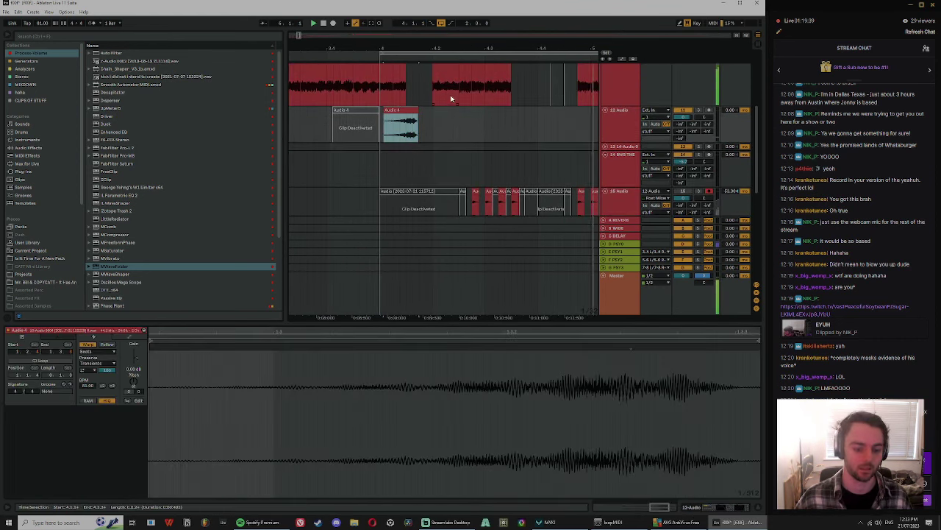
# Step: Reactivate the muted bass slices at 4.4.2 and 4.4.3 on 11 Audio and copy them one sixteenth earlier
pyautogui.scroll(3, 567, 126)
pyautogui.click(572, 112)
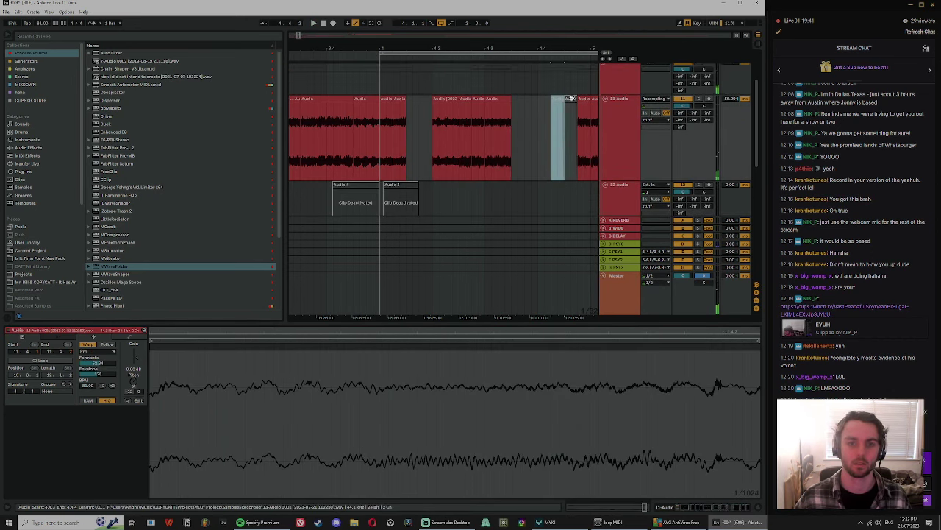
pyautogui.moveTo(568, 105); pyautogui.dragTo(554, 103)
pyautogui.moveTo(567, 49); pyautogui.dragTo(485, 51)
# Step: Duplicate a very short piece of the bass just before 4.4.3 to make a stutter leading up to 4.4.4
pyautogui.click(487, 101)
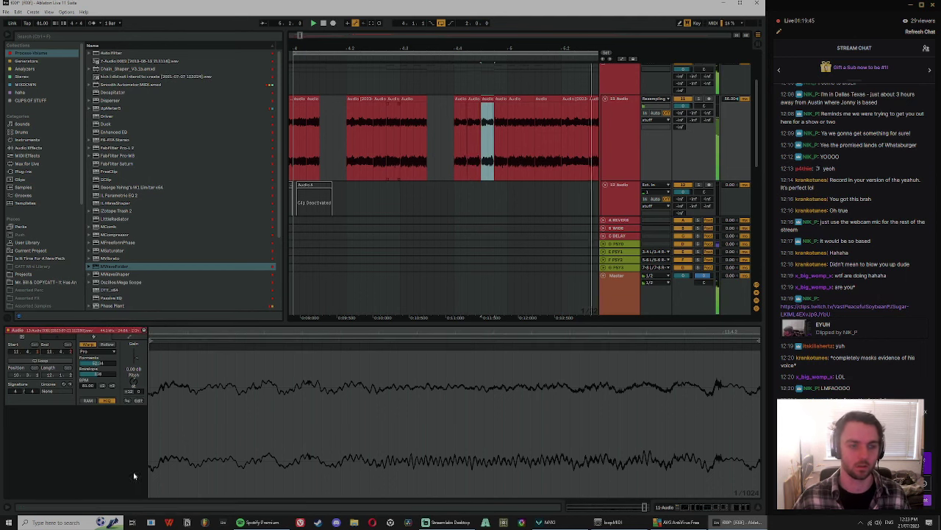
pyautogui.click(476, 127)
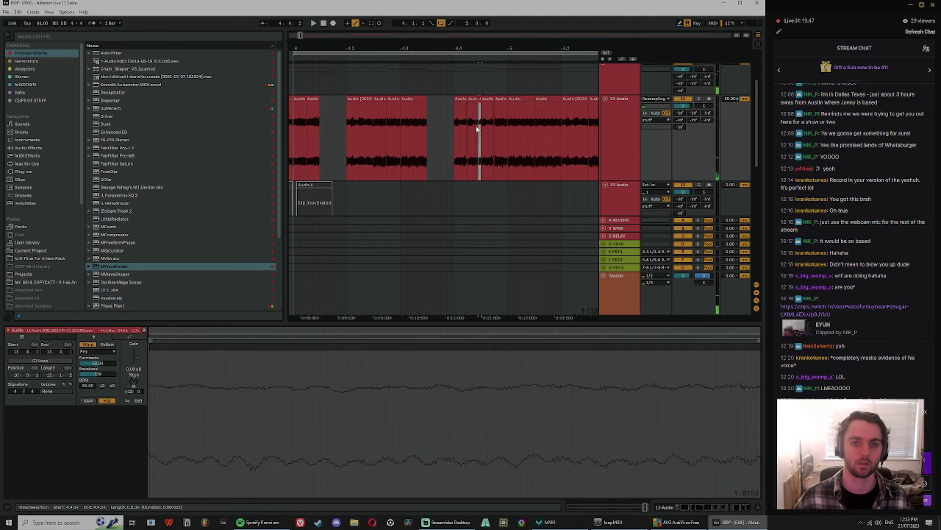
pyautogui.hotkey('ctrl', 'd')
pyautogui.click(473, 131)
pyautogui.press('space')
pyautogui.click(444, 132)
pyautogui.press('space')
pyautogui.press('space')
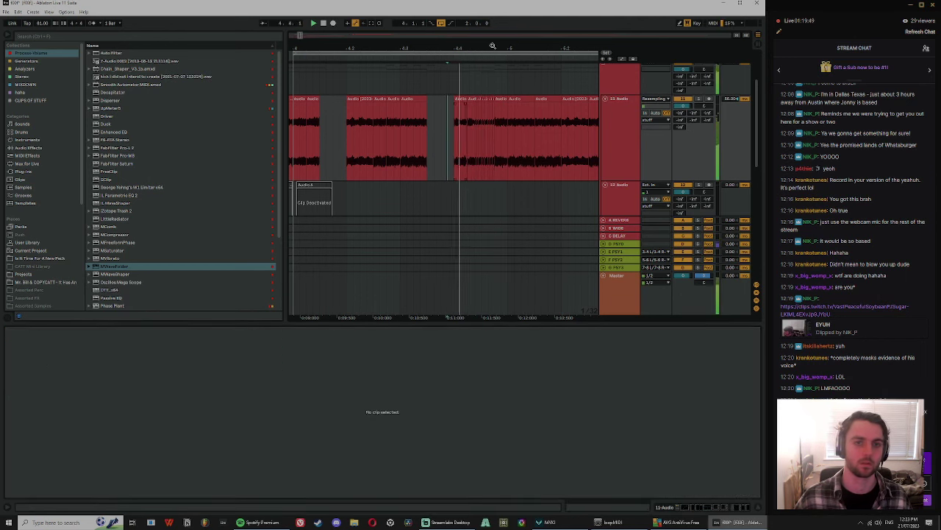
# Step: Play the arrangement around bars 4 and 5 and check the bass edits against the other tracks
pyautogui.moveTo(492, 46)
pyautogui.mouseDown()
pyautogui.moveTo(488, 81)
pyautogui.moveTo(491, 26)
pyautogui.mouseUp()
pyautogui.click(508, 143)
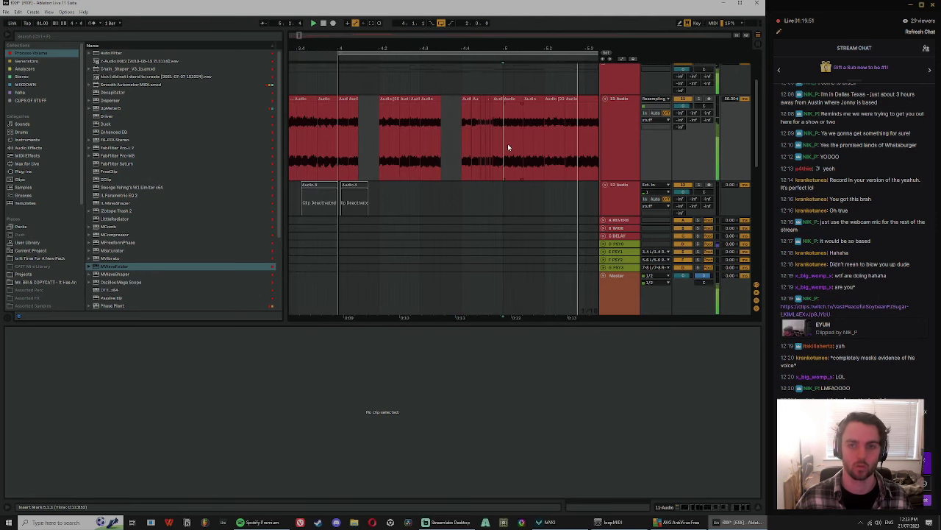
pyautogui.click(631, 136)
pyautogui.scroll(-2, 625, 197)
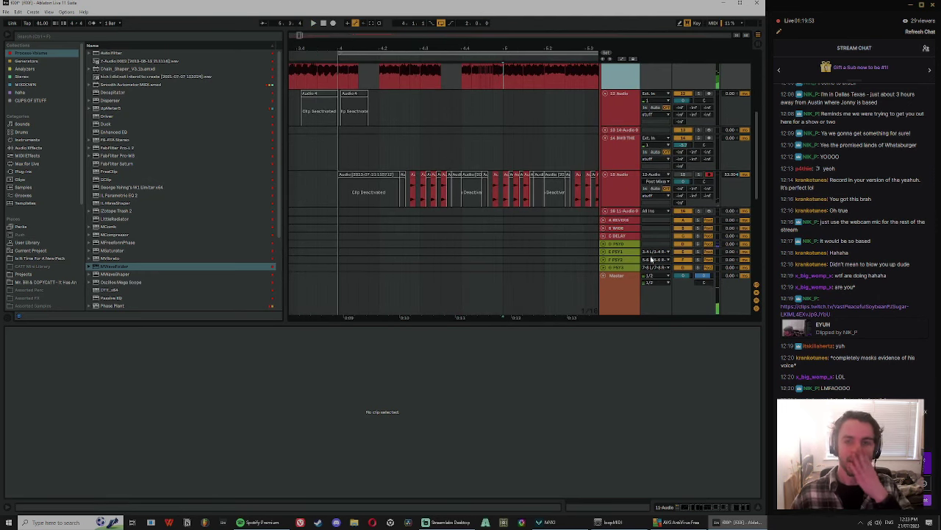
pyautogui.scroll(2, 624, 145)
pyautogui.moveTo(383, 44); pyautogui.dragTo(358, 42)
pyautogui.click(307, 84)
pyautogui.press('space')
pyautogui.click(645, 120)
pyautogui.click(607, 143)
pyautogui.scroll(-3, 559, 153)
pyautogui.click(317, 158)
pyautogui.scroll(-1, 358, 185)
pyautogui.press('space')
pyautogui.press('space')
pyautogui.scroll(3, 359, 143)
# Step: Fill the gap before 4.2 on 11 Audio with a copy of the bass slice that starts at 4.2
pyautogui.click(364, 82)
pyautogui.click(332, 83)
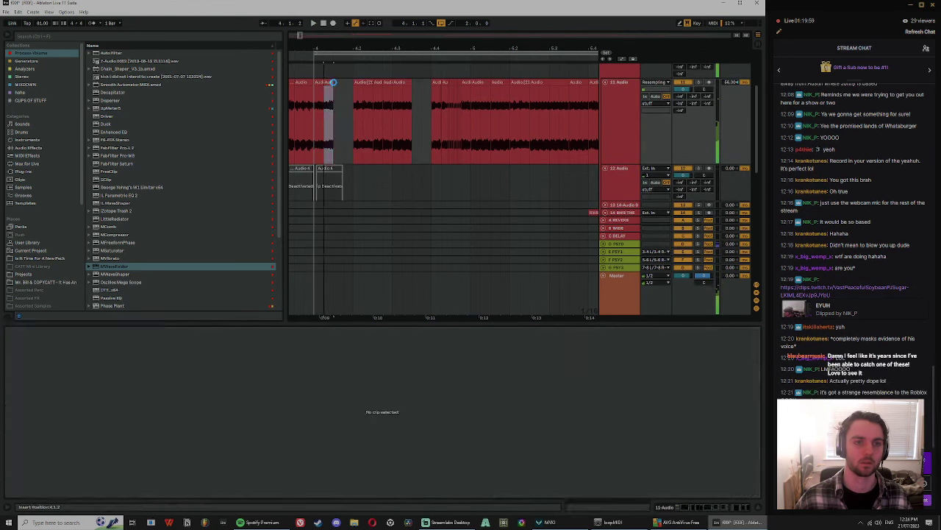
pyautogui.moveTo(333, 82); pyautogui.dragTo(370, 146)
# Step: Slide the audio inside the bass slice at 4.2 so that it plays a different part of the recording
pyautogui.click(355, 105)
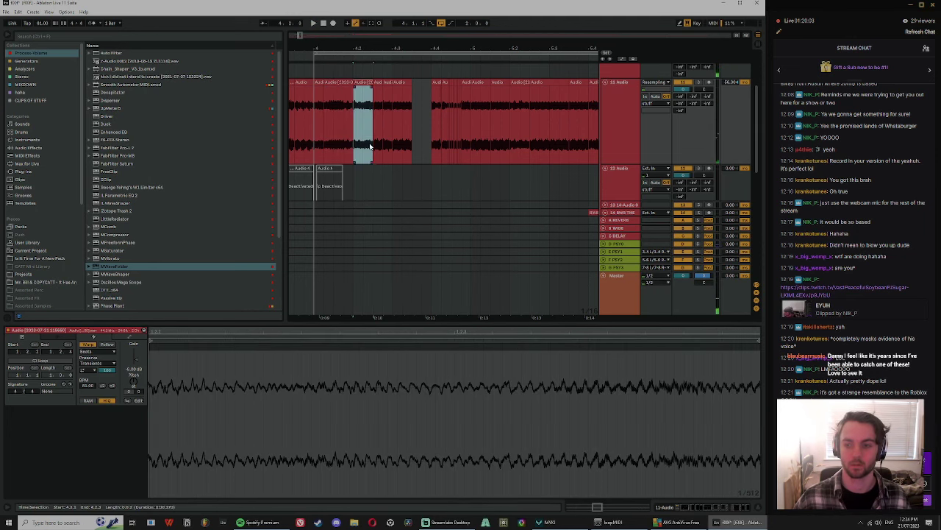
pyautogui.moveTo(363, 81); pyautogui.dragTo(194, 166)
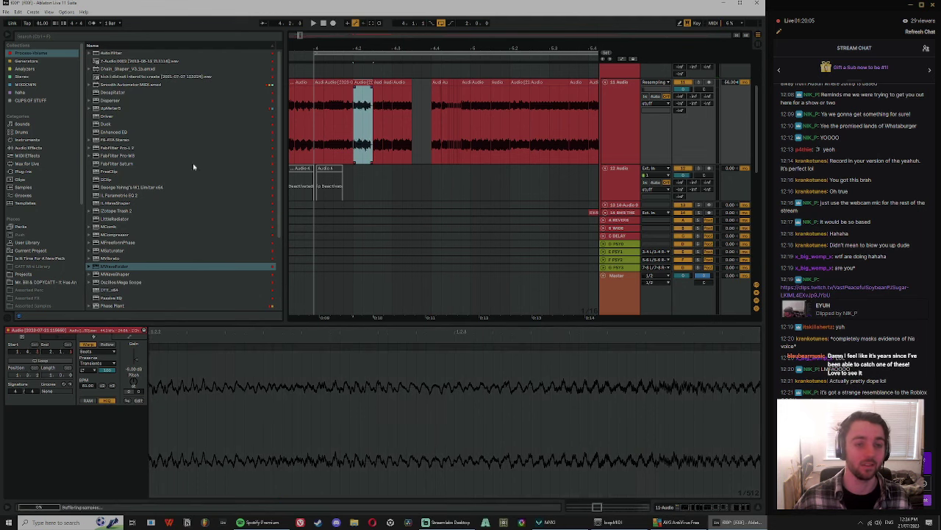
pyautogui.press('space')
pyautogui.moveTo(356, 129); pyautogui.dragTo(149, 203)
pyautogui.press('space')
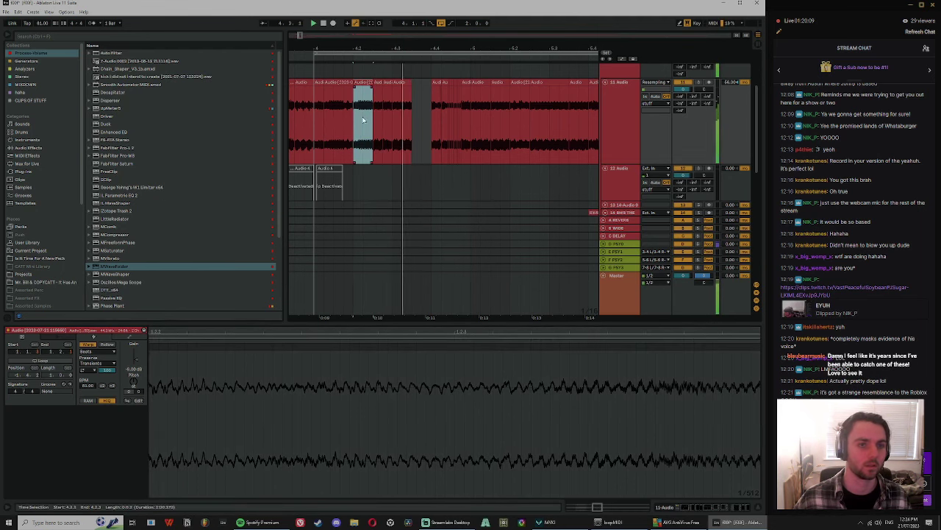
pyautogui.press('space')
pyautogui.press('space')
# Step: Extend the new bass slices before 4.2 on 11 Audio so that they start at bar 4 and at 4.1.3
pyautogui.moveTo(353, 50); pyautogui.dragTo(364, 48)
pyautogui.click(353, 83)
pyautogui.press('space')
pyautogui.press('space')
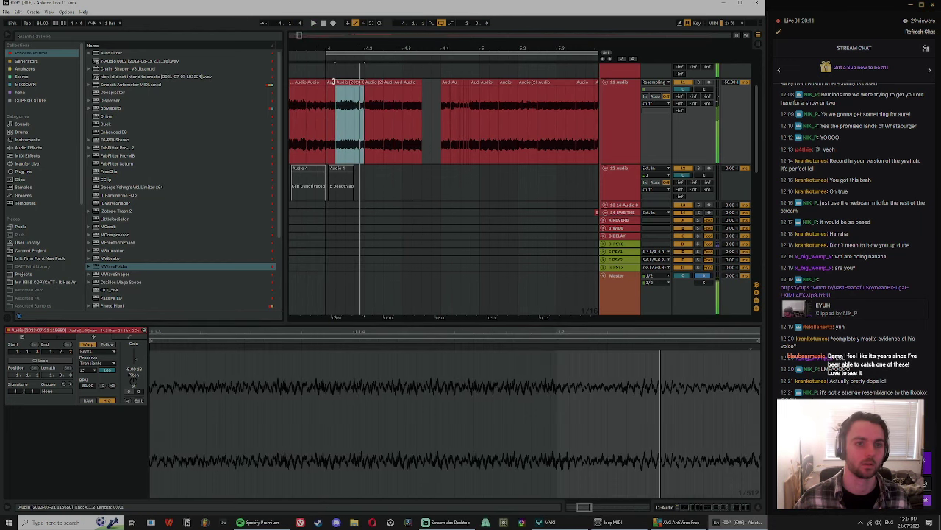
pyautogui.moveTo(334, 82); pyautogui.dragTo(340, 83)
pyautogui.press('space')
pyautogui.press('space')
# Step: Play the reworked bass on 11 Audio from bar 4 through bar 5
pyautogui.click(616, 126)
pyautogui.scroll(-2, 619, 140)
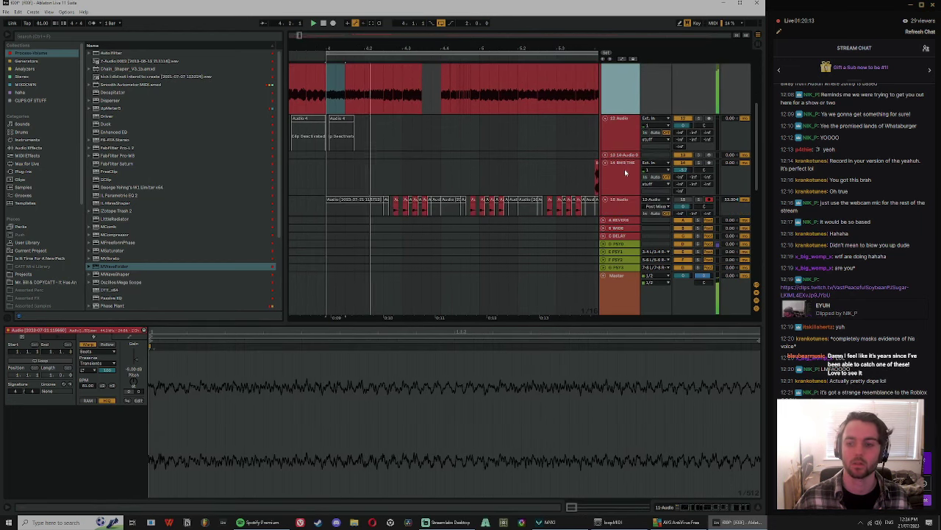
pyautogui.scroll(-1, 328, 143)
pyautogui.click(328, 144)
pyautogui.scroll(3, 416, 149)
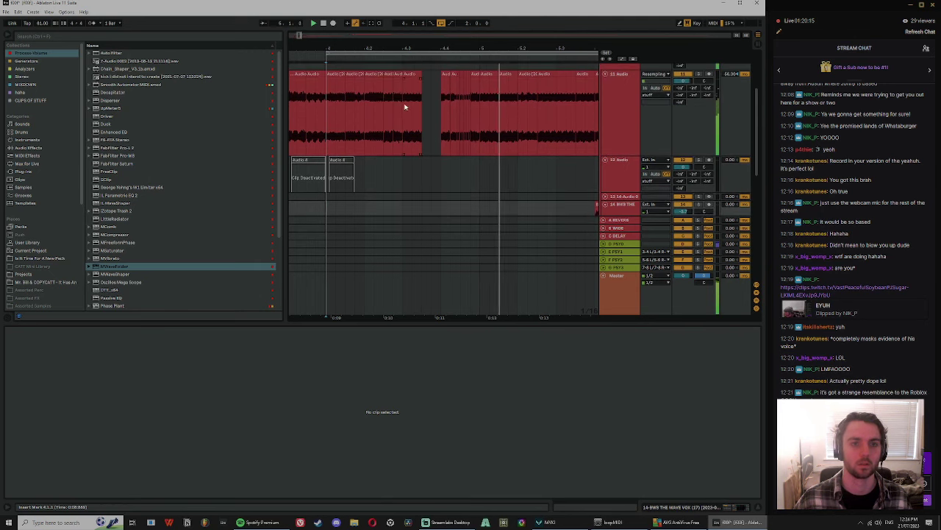
pyautogui.click(375, 74)
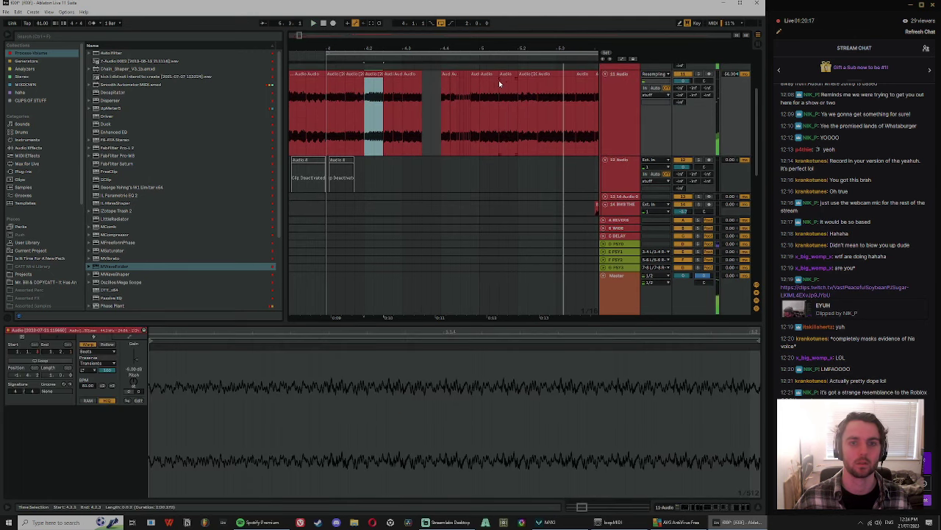
pyautogui.press('space')
# Step: Fill the gap before 4.4 on 11 Audio with a copy of the bass slice at 4.3
pyautogui.moveTo(411, 75); pyautogui.dragTo(404, 116)
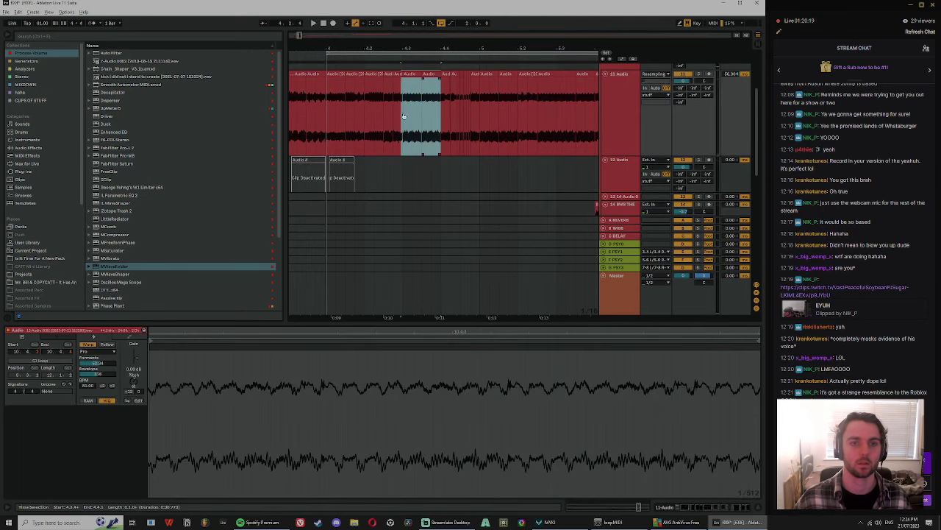
pyautogui.click(435, 75)
pyautogui.click(482, 368)
pyautogui.moveTo(482, 331)
pyautogui.mouseDown()
pyautogui.moveTo(482, 287)
pyautogui.moveTo(478, 304)
pyautogui.mouseUp()
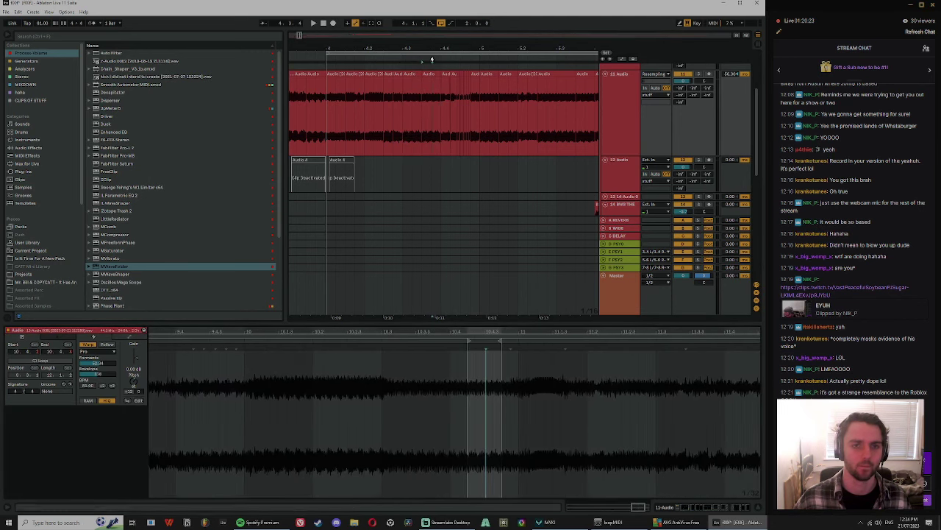
# Step: Slide the audio inside the new bass slice at 4.3.3 to a different part of the recording and play it
pyautogui.moveTo(431, 51); pyautogui.dragTo(440, 127)
pyautogui.doubleClick(442, 122)
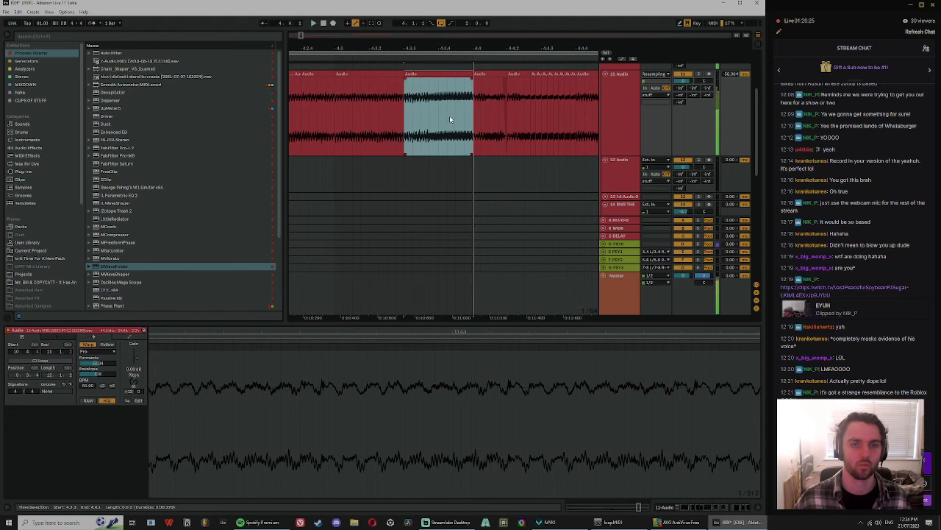
pyautogui.press('space')
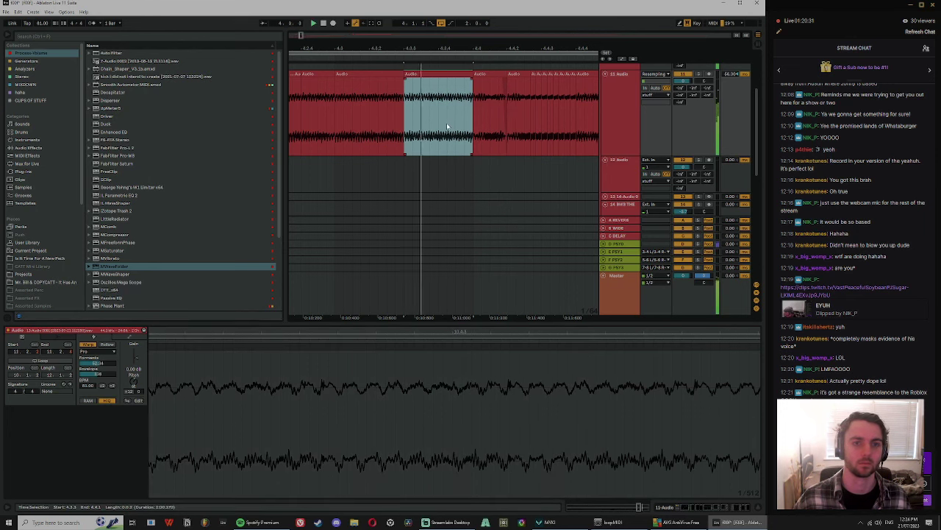
# Step: Play the section from bar 4 and toggle the activator of the 11 Audio track
pyautogui.moveTo(433, 48); pyautogui.dragTo(434, 22)
pyautogui.click(320, 119)
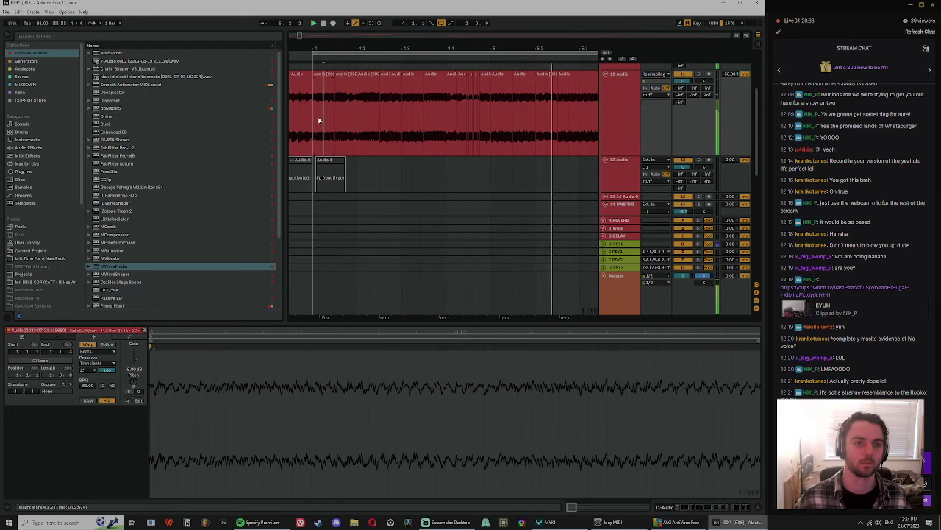
pyautogui.moveTo(352, 45); pyautogui.dragTo(363, 42)
pyautogui.moveTo(354, 44); pyautogui.dragTo(360, 22)
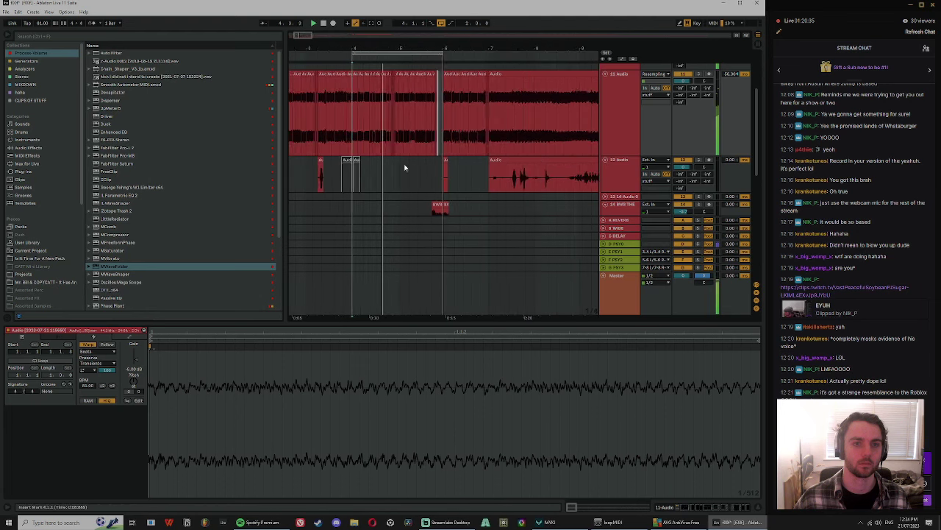
pyautogui.scroll(-3, 405, 167)
pyautogui.scroll(3, 611, 168)
pyautogui.press('space')
pyautogui.click(680, 78)
pyautogui.press('space')
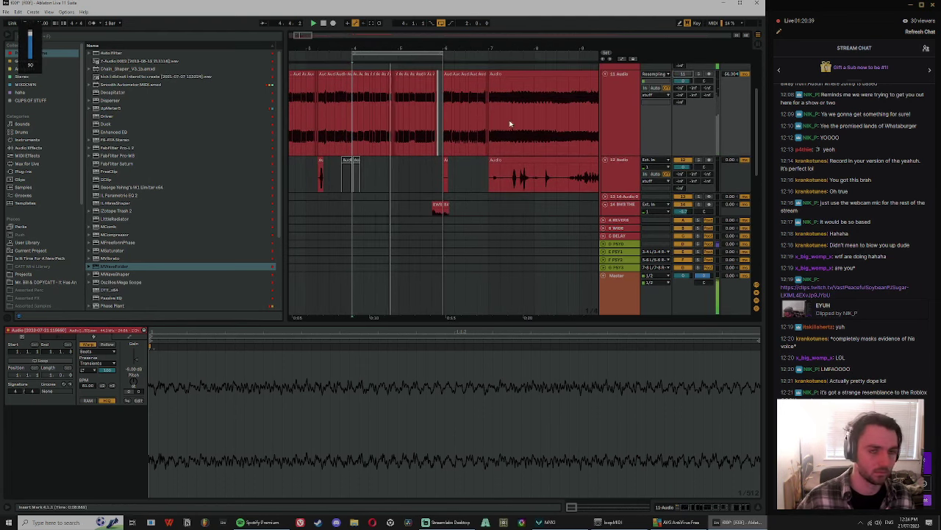
# Step: Look through the voice, audio and 808 tracks below 11 Audio between 4.2 and 4.4
pyautogui.scroll(3, 424, 141)
pyautogui.scroll(-2, 428, 159)
pyautogui.click(402, 150)
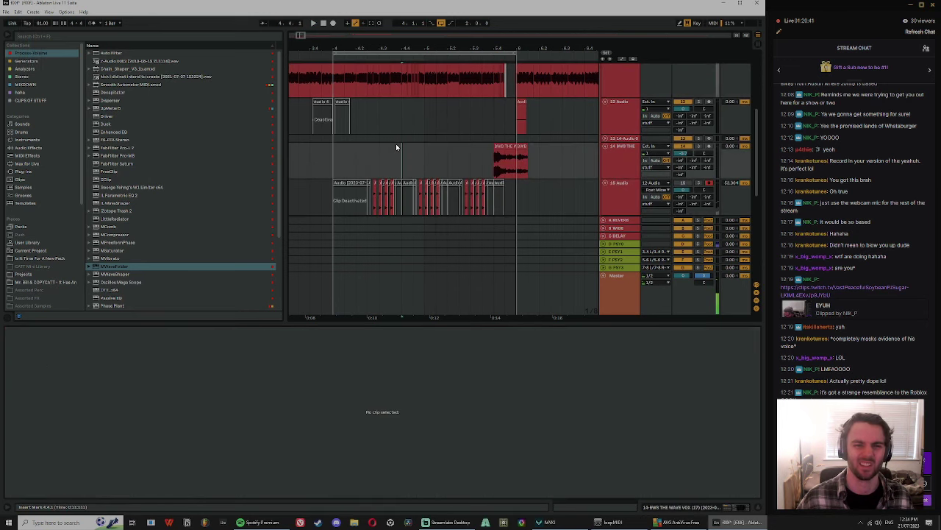
pyautogui.click(381, 127)
pyautogui.scroll(-3, 419, 161)
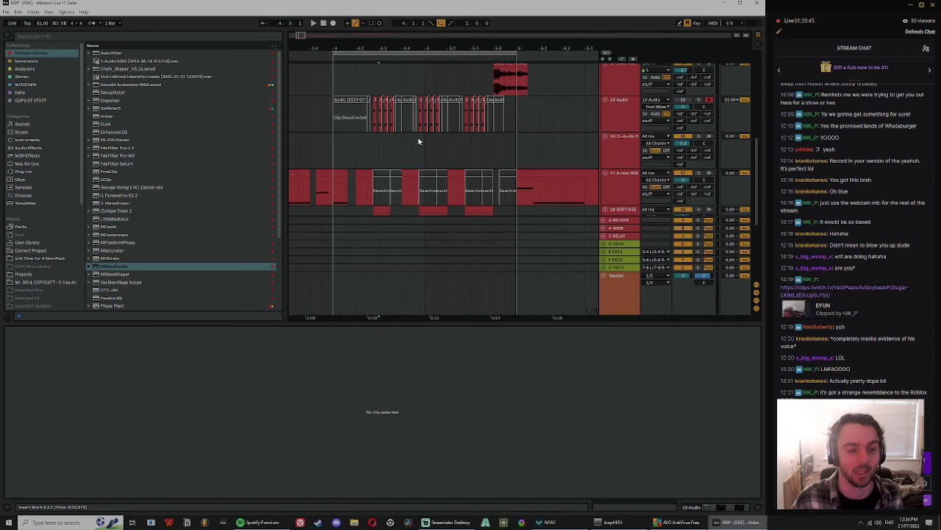
pyautogui.moveTo(384, 48); pyautogui.dragTo(384, 85)
pyautogui.click(358, 147)
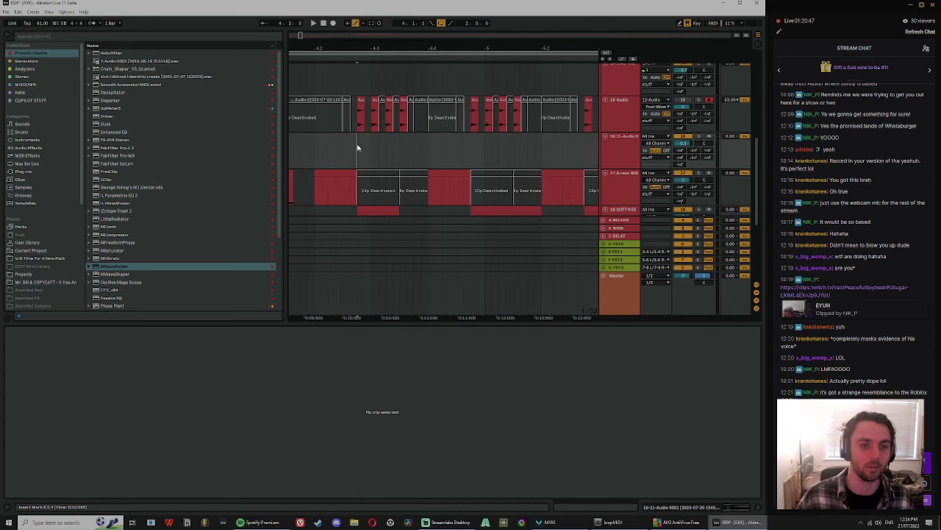
pyautogui.click(393, 163)
# Step: Play the sub clip at 4.2.4 on the 18 SOFT NEEDLE SUB track
pyautogui.moveTo(409, 48); pyautogui.dragTo(464, 31)
pyautogui.scroll(-2, 429, 140)
pyautogui.click(457, 195)
pyautogui.press('space')
pyautogui.click(445, 160)
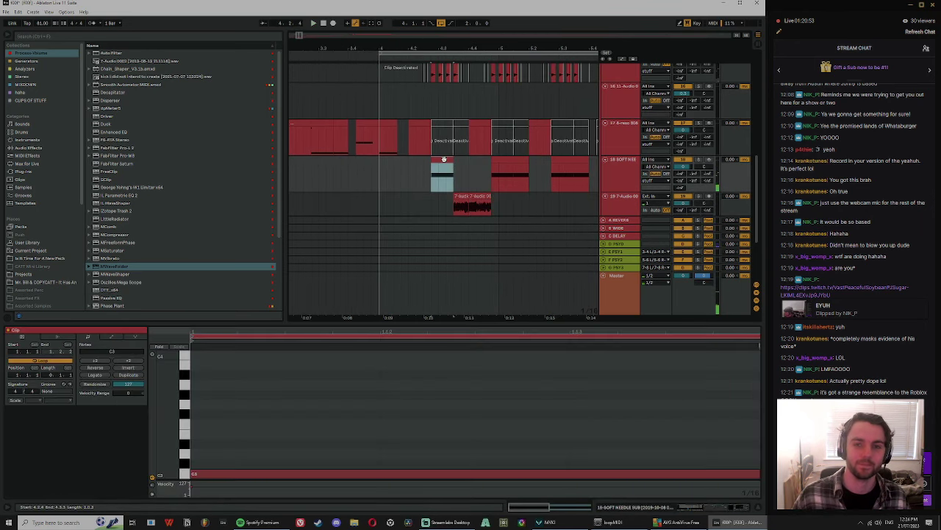
pyautogui.press('space')
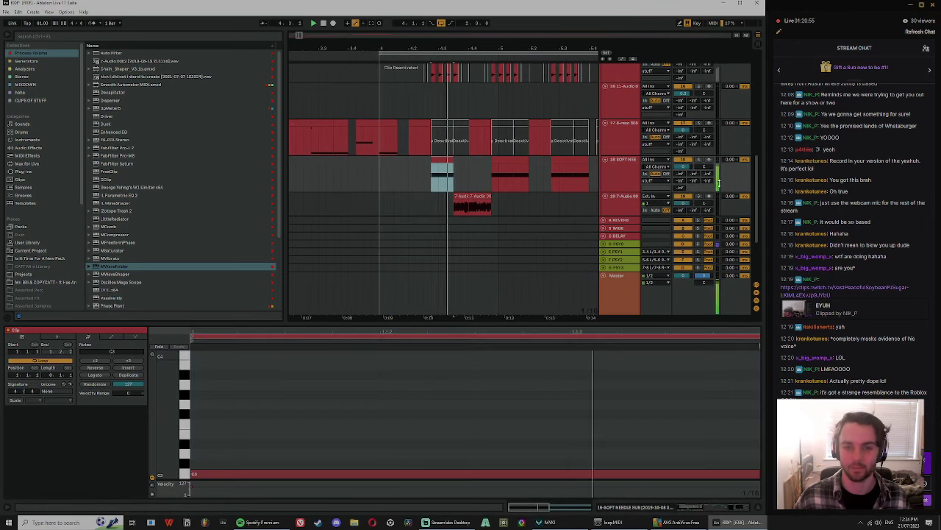
pyautogui.press('space')
pyautogui.scroll(-1, 458, 180)
# Step: Extend the sub clip at 4.2.4 on 18 SOFT NEEDLE SUB so that it ends at 4.4
pyautogui.click(460, 179)
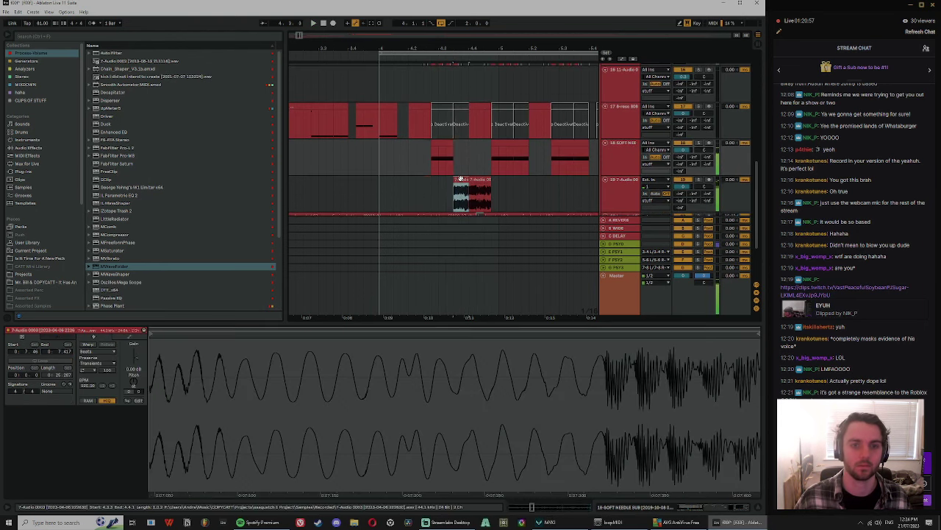
pyautogui.click(452, 141)
pyautogui.moveTo(453, 143); pyautogui.dragTo(468, 145)
pyautogui.press('space')
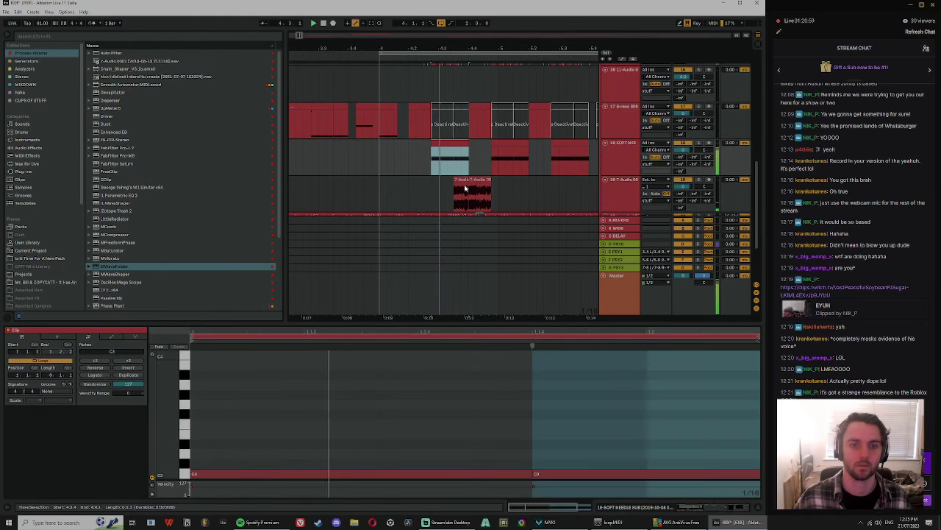
# Step: Deactivate the first slice on the 19 7-Audio track, at 4.3.3, and play the sub part from bar 4
pyautogui.click(462, 180)
pyautogui.press('0')
pyautogui.click(440, 160)
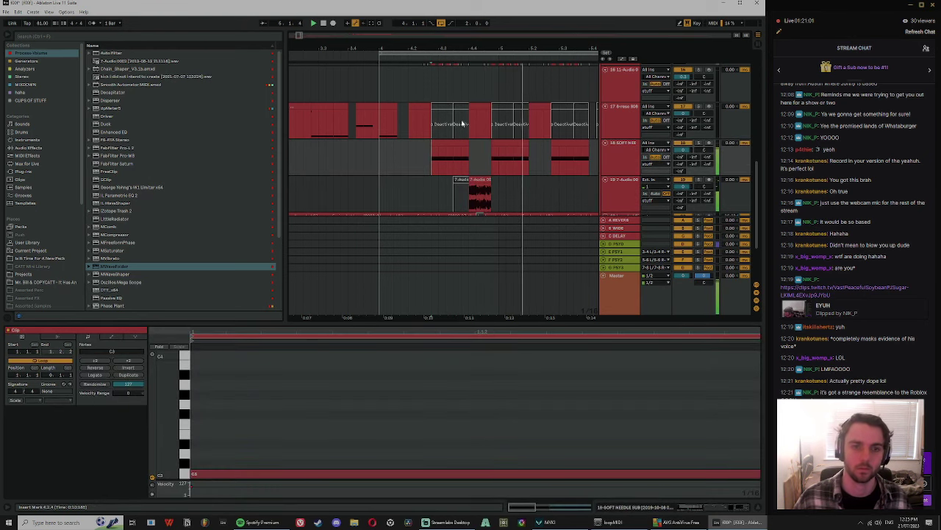
pyautogui.press('space')
pyautogui.click(445, 143)
pyautogui.click(381, 158)
pyautogui.press('space')
pyautogui.moveTo(410, 49); pyautogui.dragTo(394, 43)
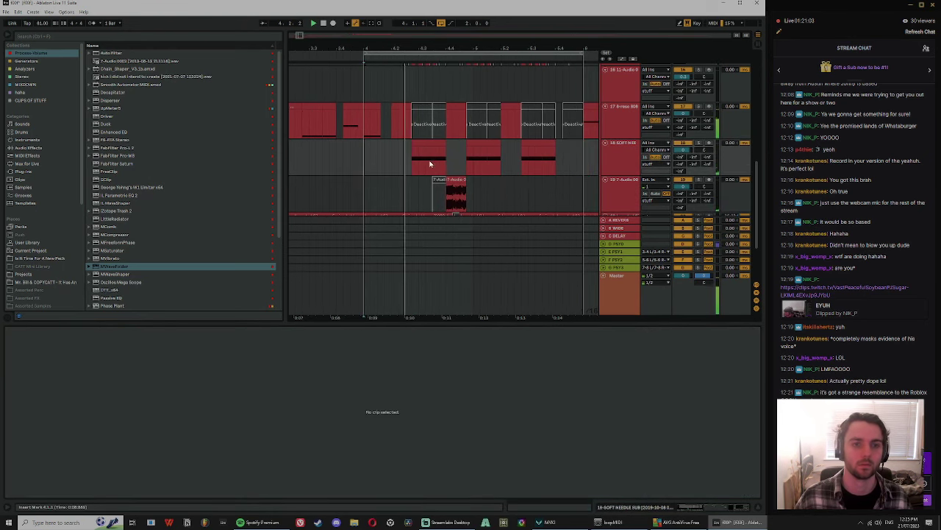
# Step: Copy the sub clip from 4.2.4 to bar 4 on 18 SOFT NEEDLE SUB and shorten it to end at 4.1.4
pyautogui.click(431, 145)
pyautogui.press('space')
pyautogui.moveTo(425, 144); pyautogui.dragTo(375, 159)
pyautogui.press('space')
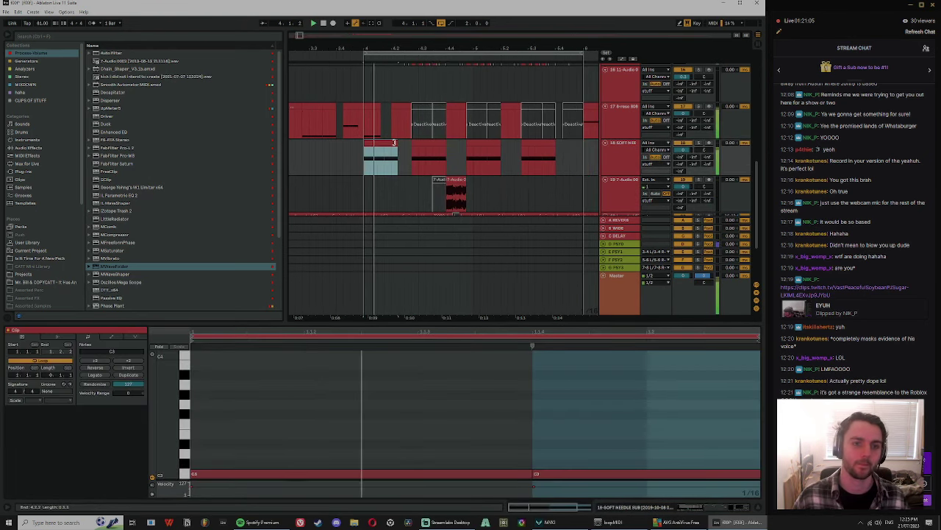
# Step: Deactivate the 808 clip slice that starts at bar 4 on track 17
pyautogui.click(377, 116)
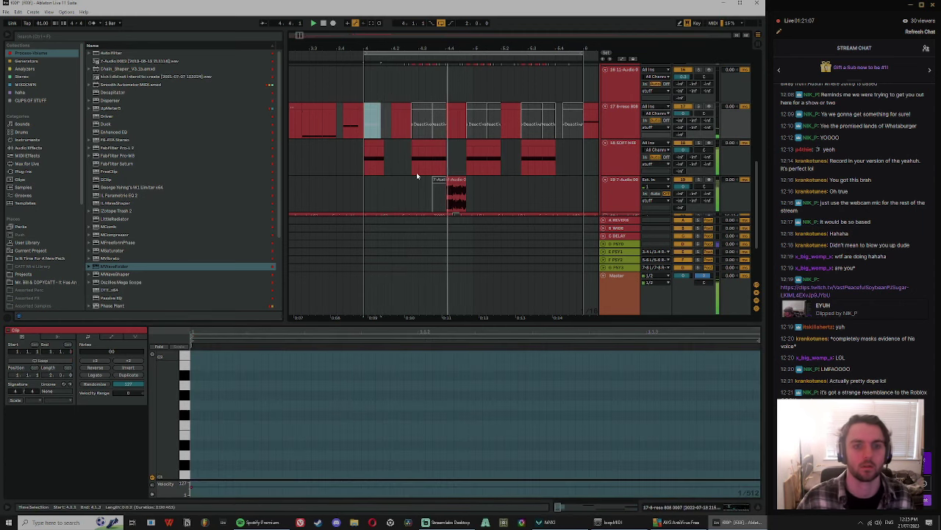
pyautogui.press('0')
pyautogui.moveTo(359, 163); pyautogui.dragTo(523, 164)
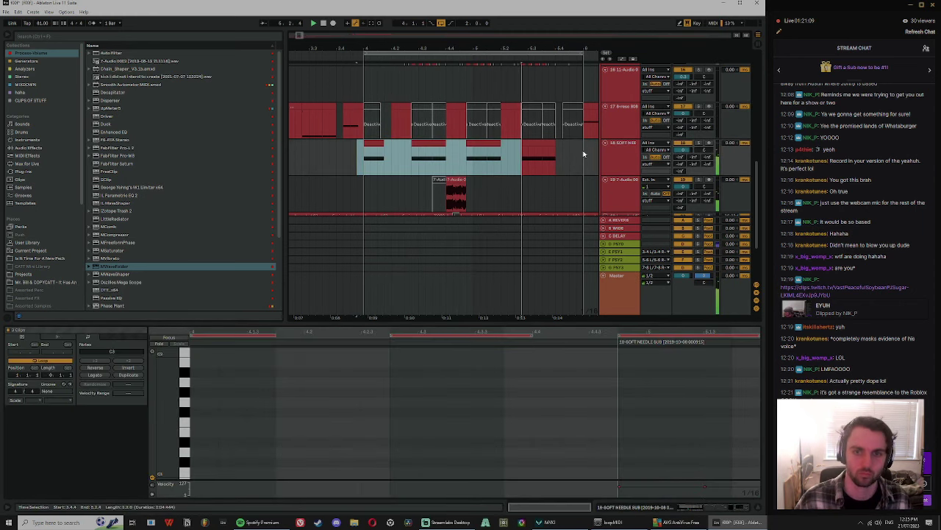
# Step: Set the track delay of the 20 Inverted Silence hat loop track to 29 ms while bars 4 and 5 play
pyautogui.scroll(-3, 484, 161)
pyautogui.click(382, 134)
pyautogui.press('space')
pyautogui.moveTo(732, 135); pyautogui.dragTo(733, 138)
pyautogui.click(679, 136)
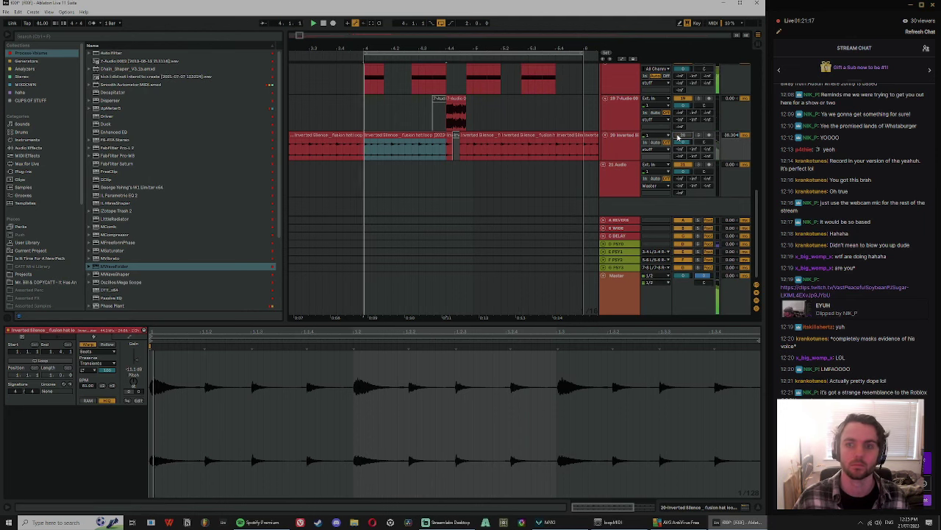
pyautogui.press('XF86AudioRaiseVolume')
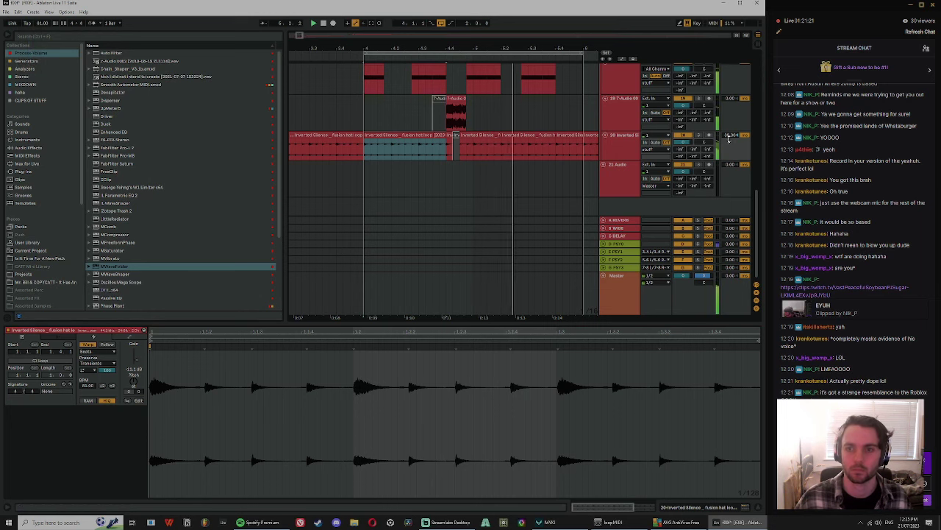
pyautogui.moveTo(732, 136); pyautogui.dragTo(733, 138)
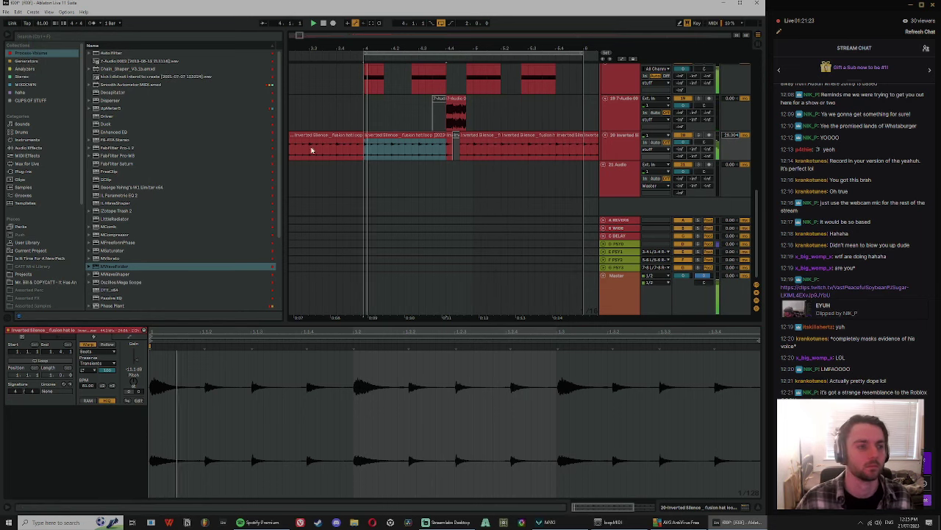
# Step: Split the vocal on 14 BWB THE WAVE VOX at 5.4.3, copy the slice before bar 6 to 4.1.3 and play it
pyautogui.click(397, 109)
pyautogui.scroll(5, 478, 103)
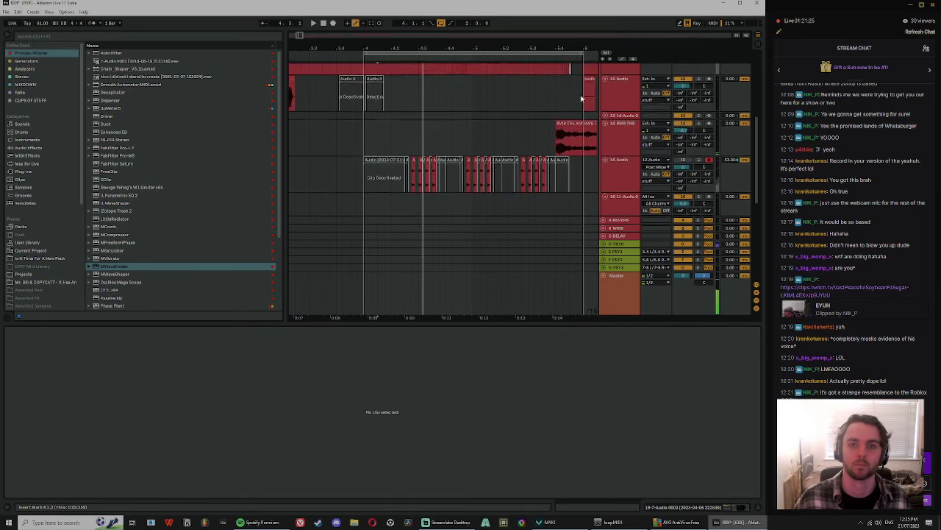
pyautogui.scroll(1, 580, 110)
pyautogui.click(578, 150)
pyautogui.hotkey('ctrl', 'e')
pyautogui.moveTo(579, 132); pyautogui.dragTo(386, 152)
pyautogui.press('space')
pyautogui.click(387, 142)
pyautogui.click(384, 132)
pyautogui.press('space')
pyautogui.press('space')
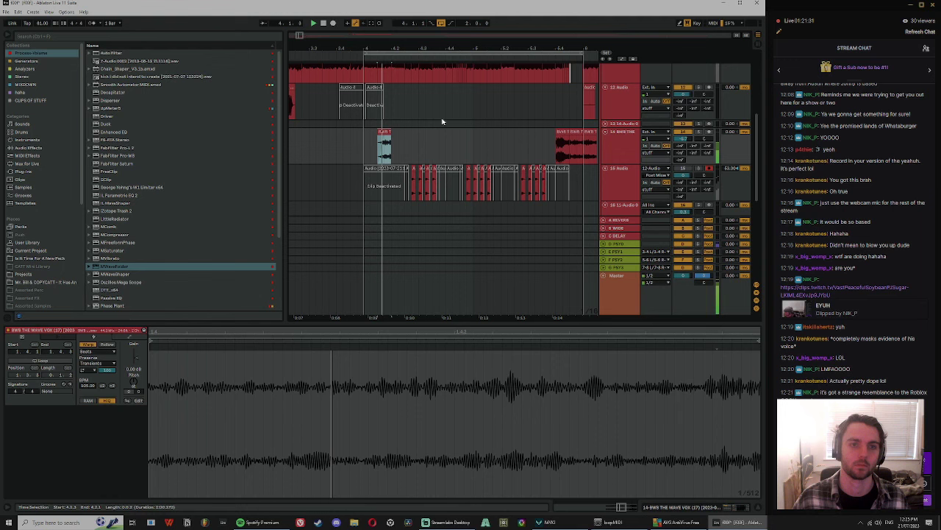
# Step: Cut a gap from 4.2 to 4.2.3 in the hat loop on 20 Inverted Silence and play bars 4 and 5
pyautogui.scroll(-5, 396, 161)
pyautogui.click(394, 155)
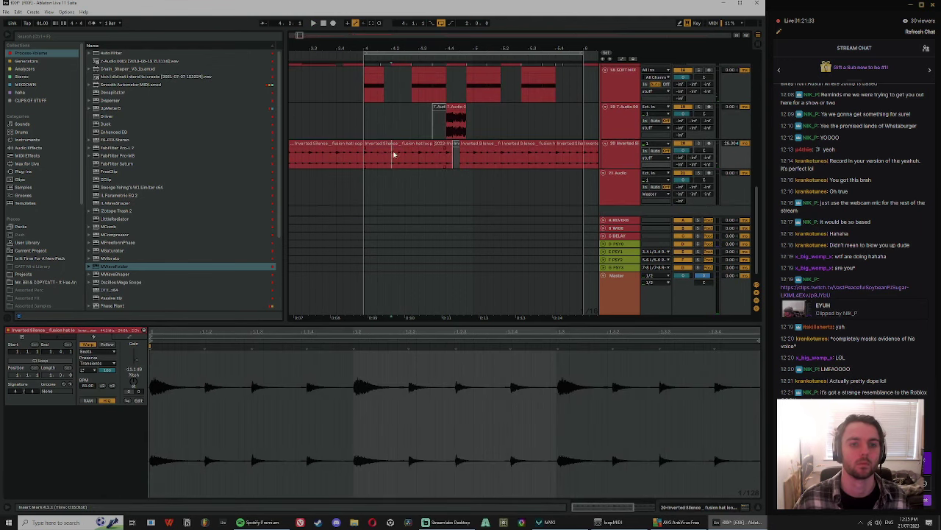
pyautogui.moveTo(394, 154)
pyautogui.mouseDown()
pyautogui.moveTo(393, 144)
pyautogui.moveTo(410, 147)
pyautogui.mouseUp()
pyautogui.press('Delete')
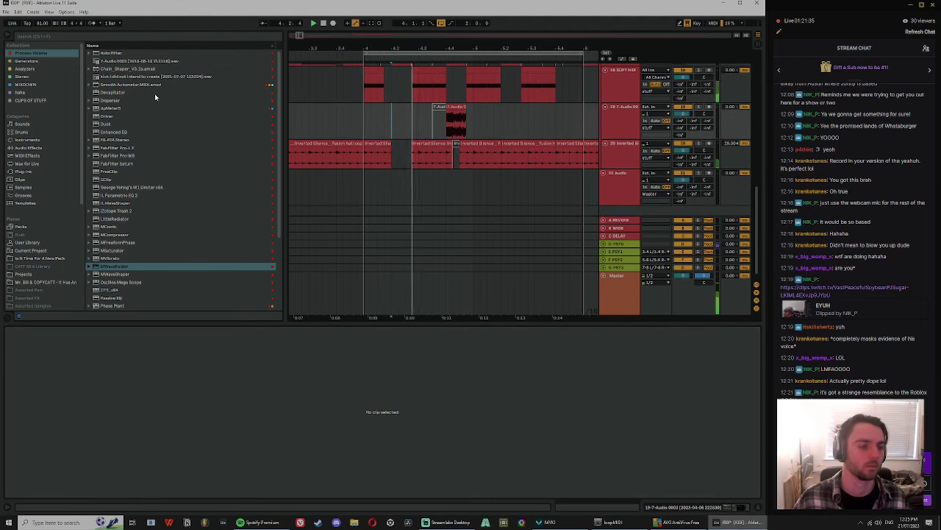
pyautogui.hotkey('ctrl', 'z')
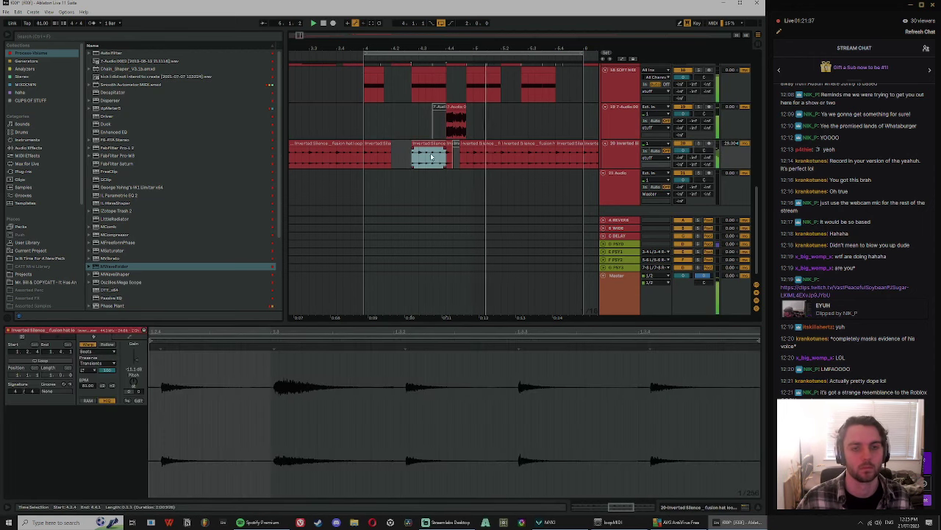
pyautogui.moveTo(366, 121); pyautogui.dragTo(581, 121)
pyautogui.press('space')
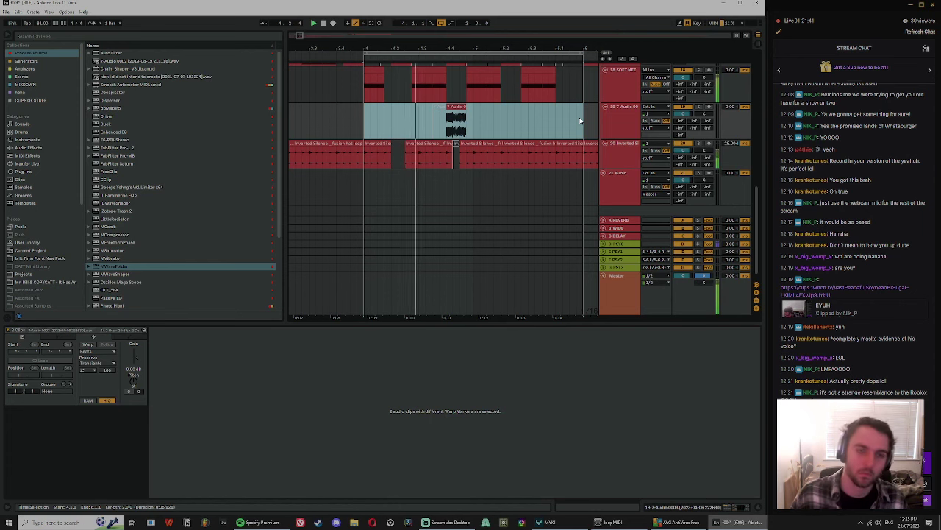
# Step: Copy the short active slice at 4.2.4 on 15 Audio to 4.2, right after the new vocal slice
pyautogui.scroll(3, 474, 144)
pyautogui.click(374, 151)
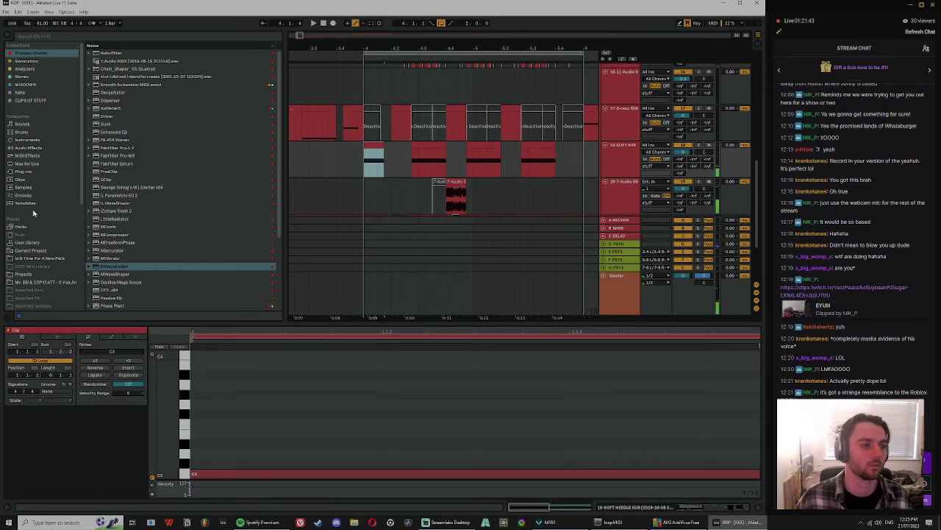
pyautogui.moveTo(408, 49); pyautogui.dragTo(366, 40)
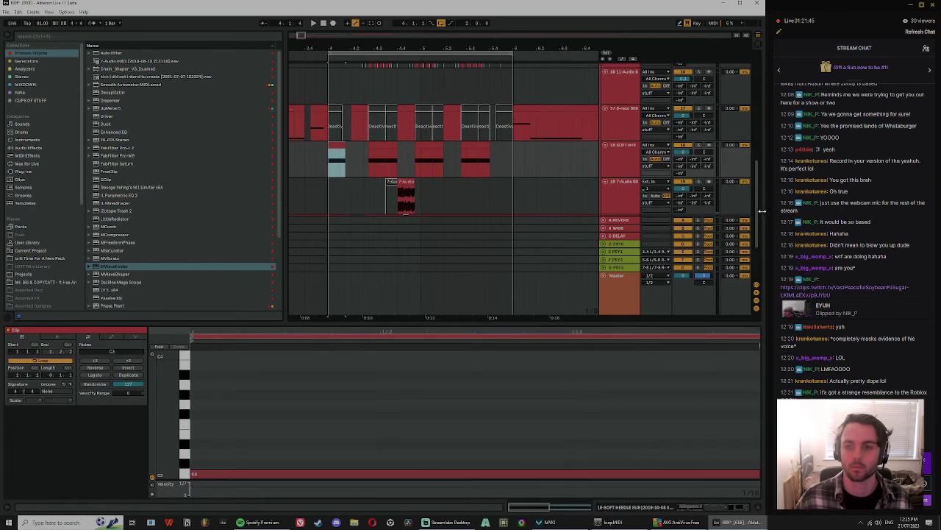
pyautogui.scroll(4, 449, 160)
pyautogui.click(351, 143)
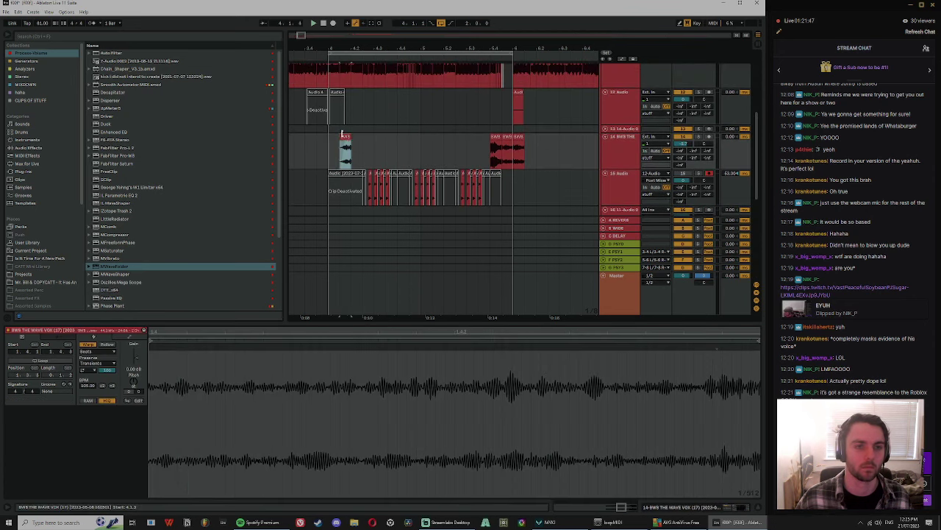
pyautogui.scroll(3, 353, 118)
pyautogui.click(356, 114)
pyautogui.press('space')
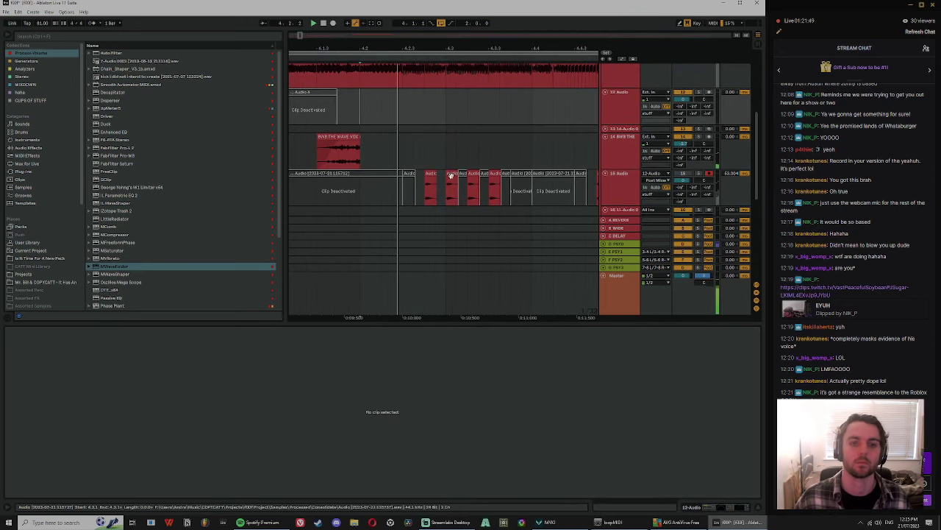
pyautogui.moveTo(430, 173); pyautogui.dragTo(363, 186)
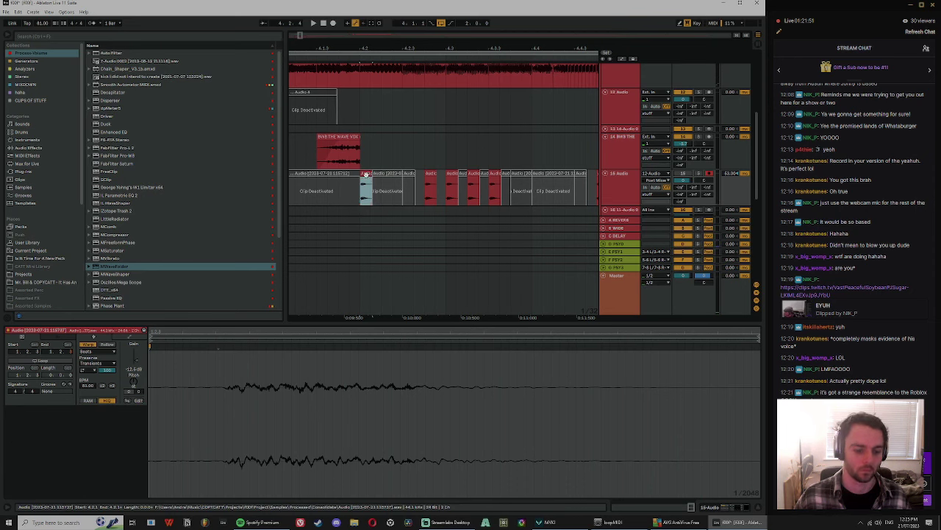
# Step: Open the Projects location in the browser and expand the samples of the project folder dated 11.07.2023
pyautogui.moveTo(402, 51); pyautogui.dragTo(401, 45)
pyautogui.click(102, 37)
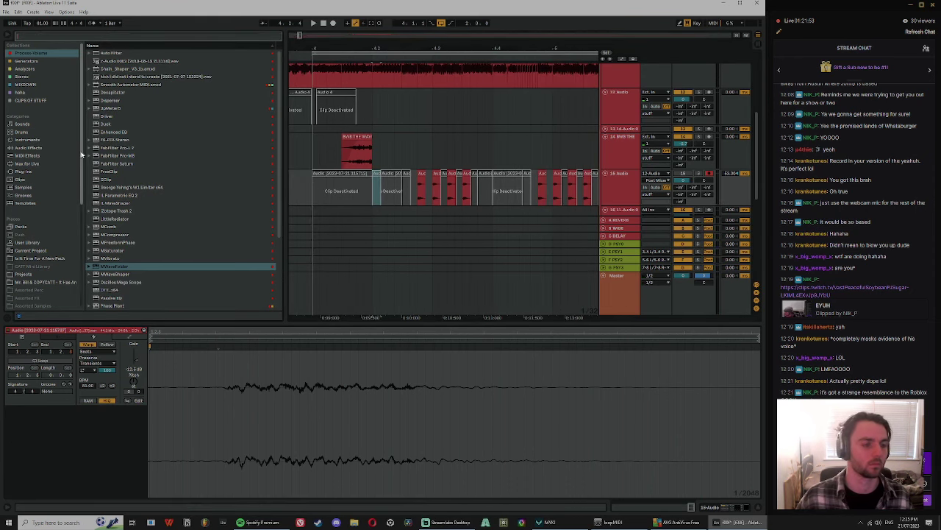
pyautogui.click(25, 274)
pyautogui.scroll(-2, 30, 250)
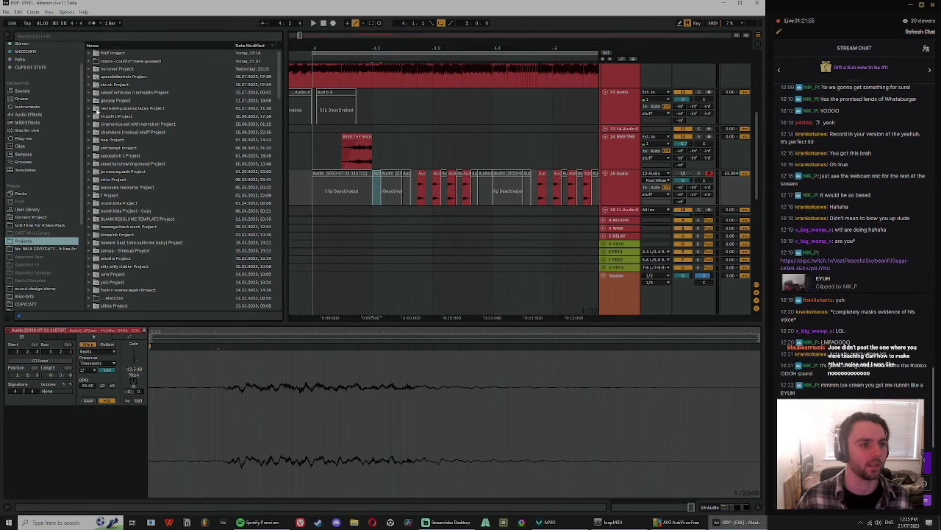
pyautogui.click(100, 103)
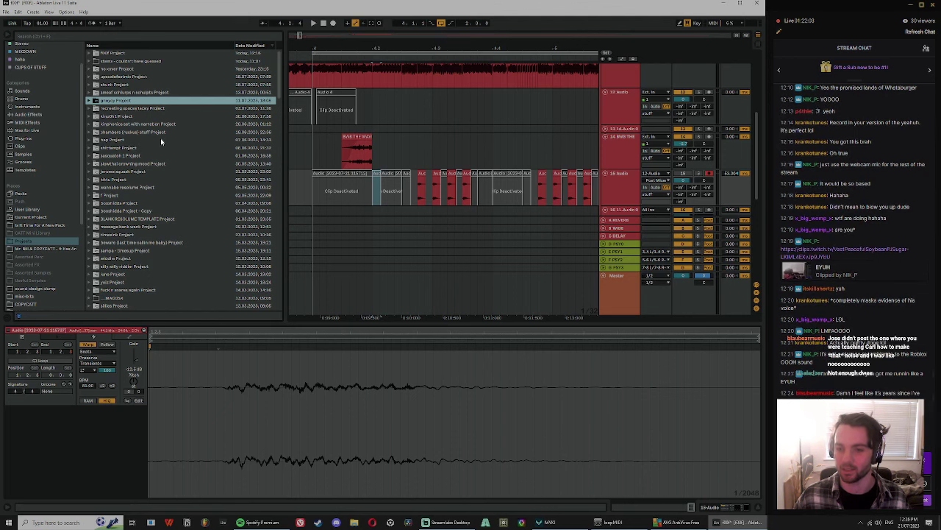
pyautogui.click(89, 101)
pyautogui.click(94, 108)
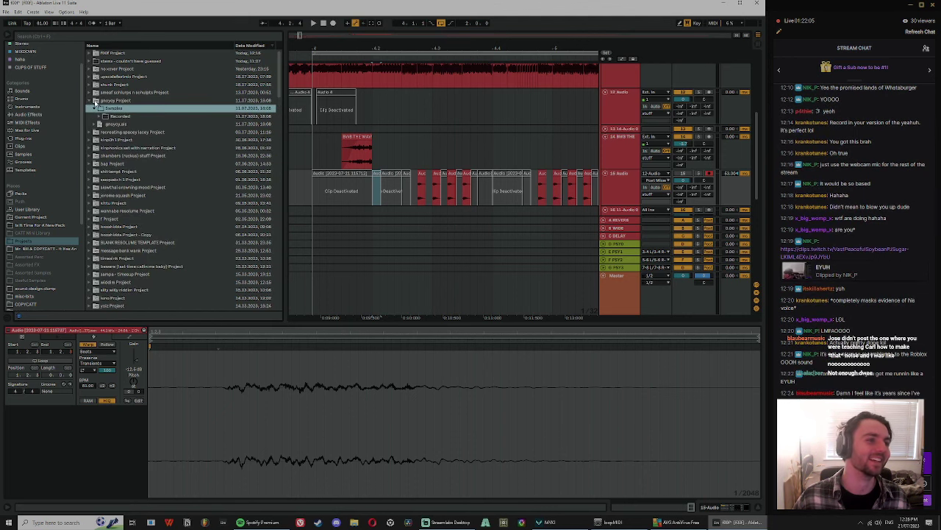
# Step: Search all browser content for "dwee", audition the first two matching files and clear the search
pyautogui.click(75, 39)
pyautogui.write('dwee')
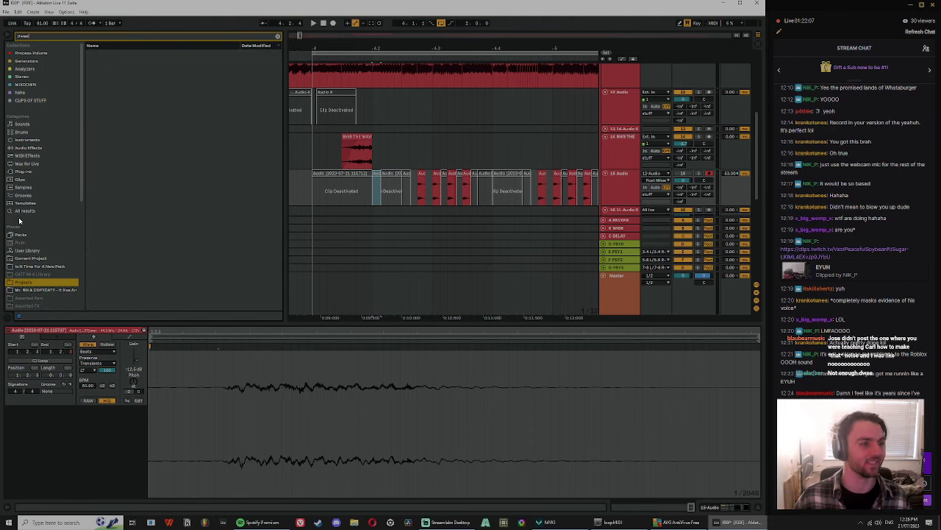
pyautogui.click(20, 214)
pyautogui.click(109, 54)
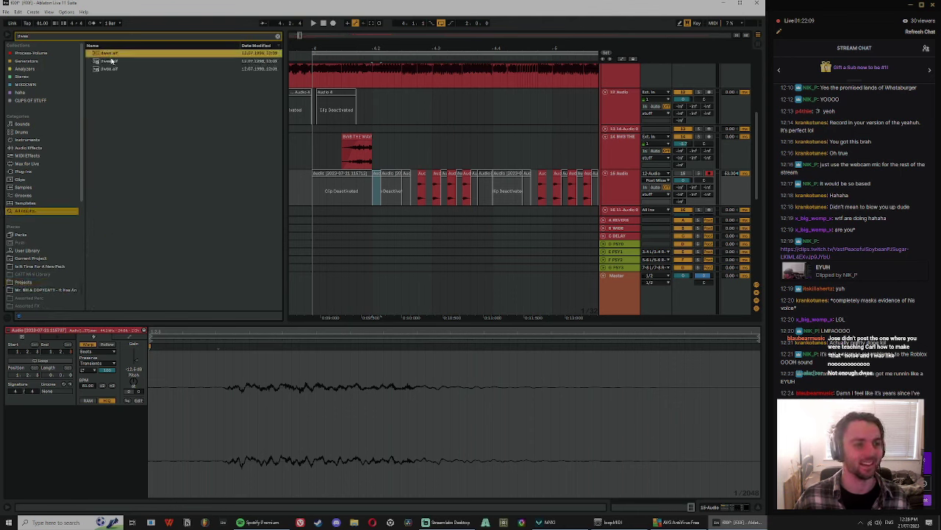
pyautogui.click(111, 62)
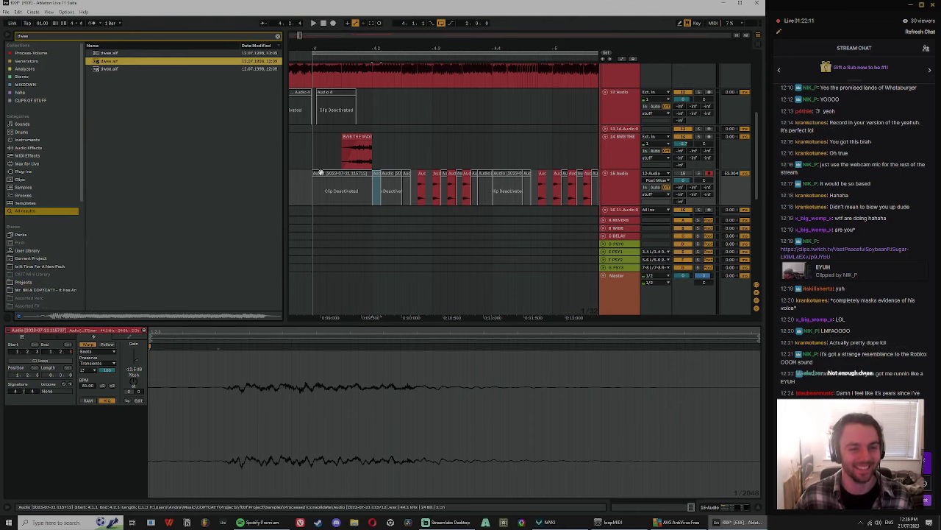
pyautogui.click(278, 36)
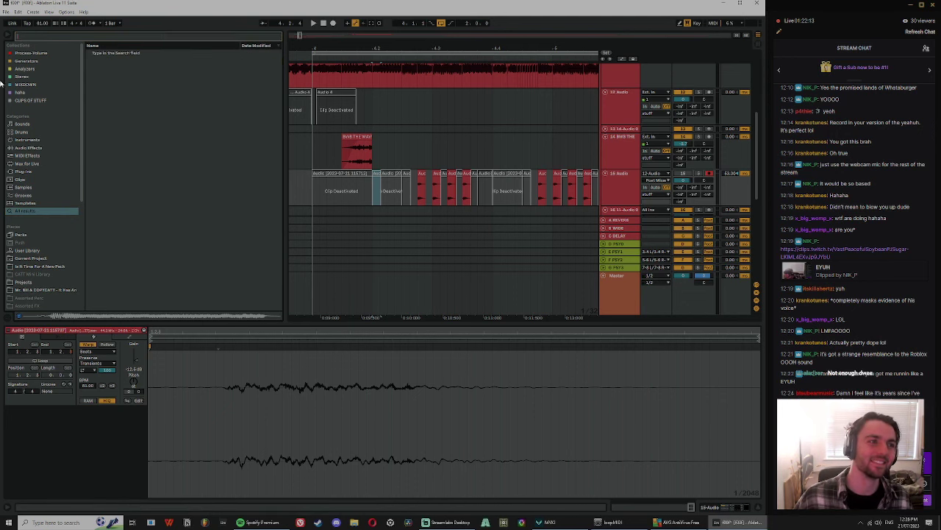
# Step: Return to the Projects location and look through the project folders for one with usable samples
pyautogui.click(29, 188)
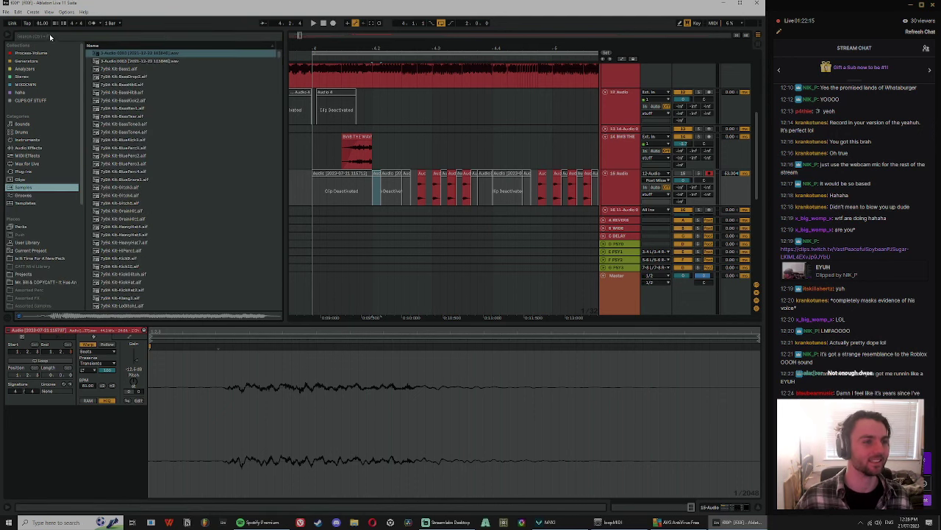
pyautogui.click(23, 273)
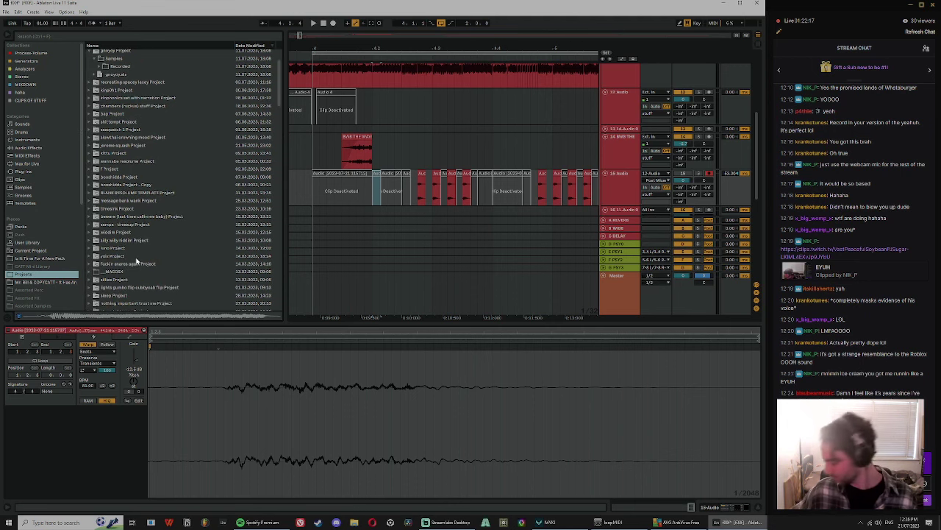
pyautogui.scroll(-2, 136, 261)
pyautogui.scroll(3, 116, 144)
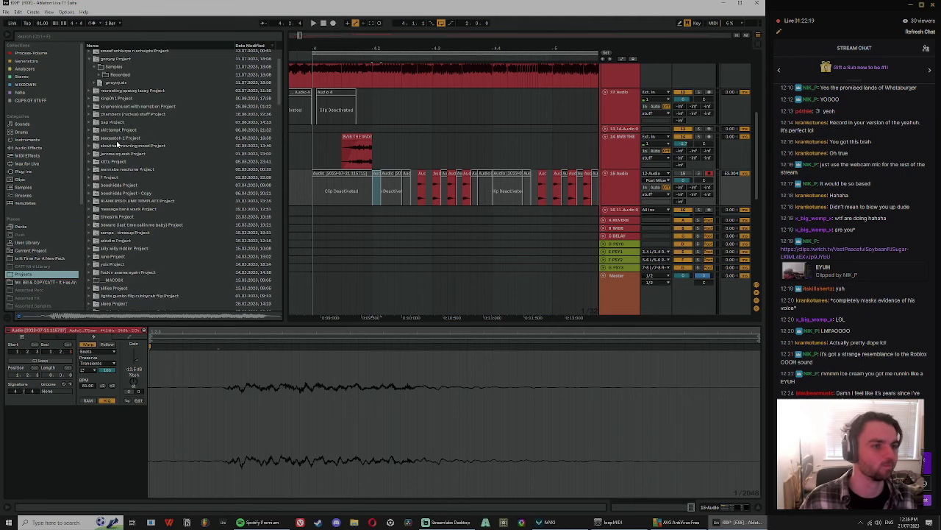
pyautogui.click(89, 132)
pyautogui.click(88, 107)
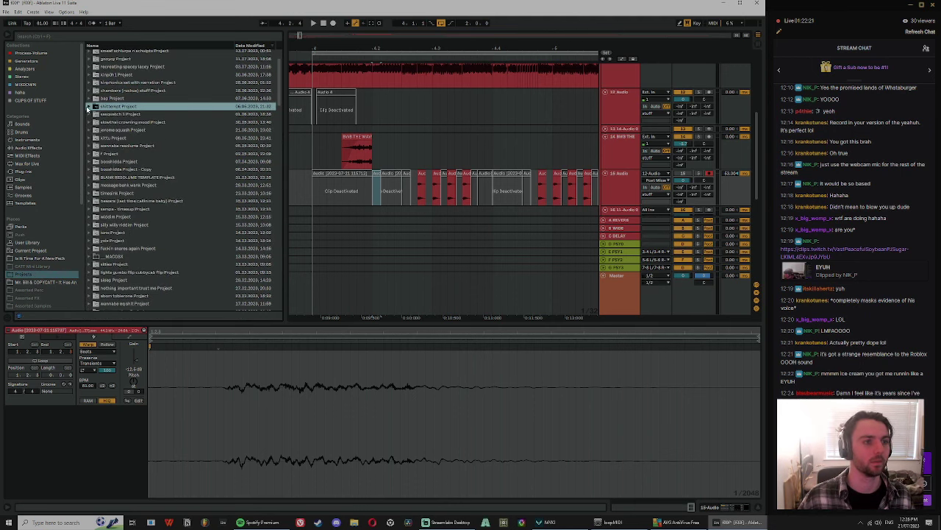
pyautogui.scroll(2, 102, 132)
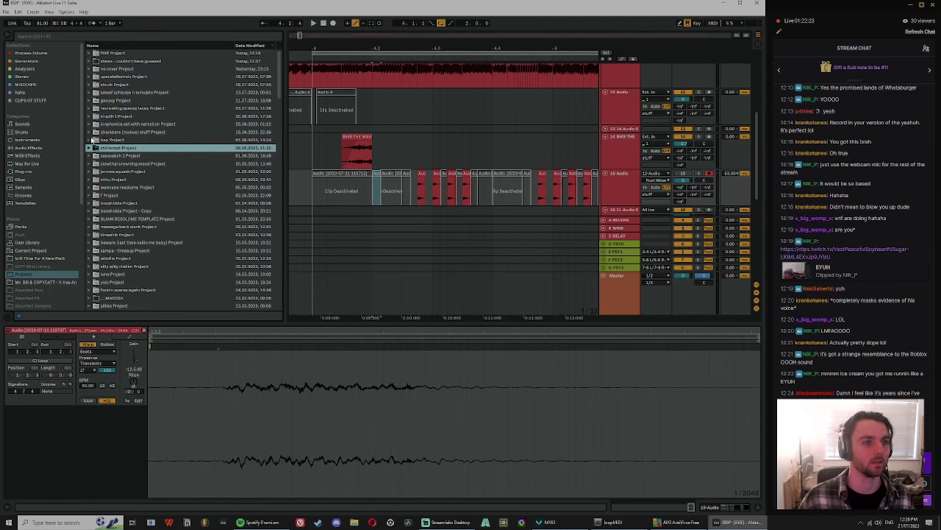
pyautogui.scroll(-3, 114, 208)
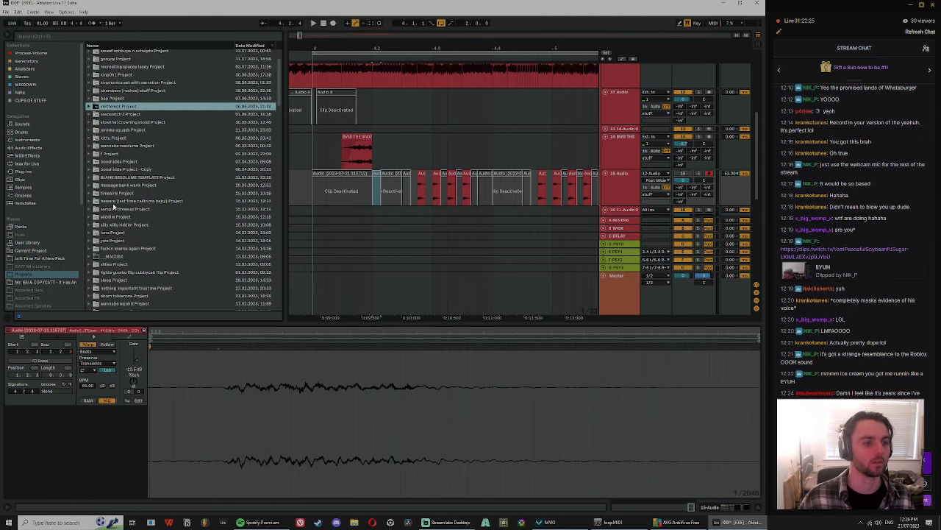
# Step: Expand silly willy riddim Project and audition the inst recordings in its Recorded samples folder
pyautogui.click(88, 225)
pyautogui.click(93, 240)
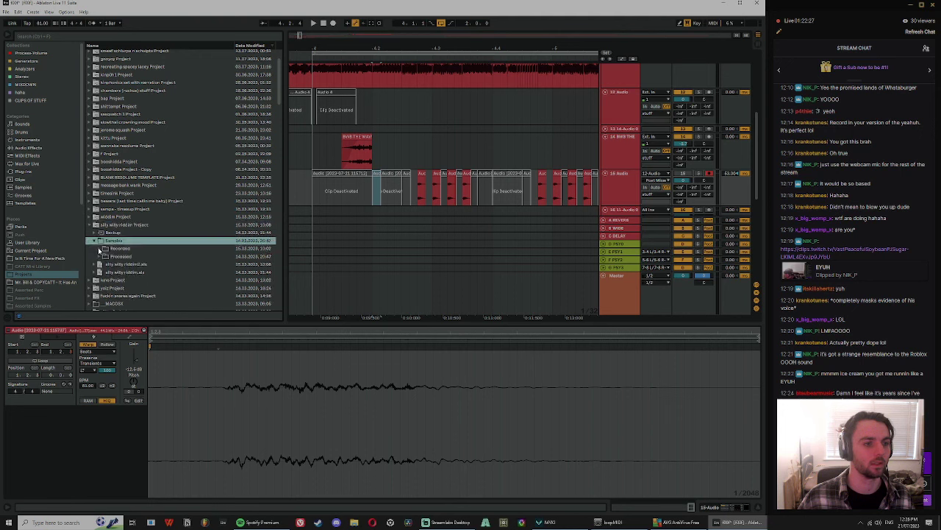
pyautogui.click(103, 249)
pyautogui.click(136, 272)
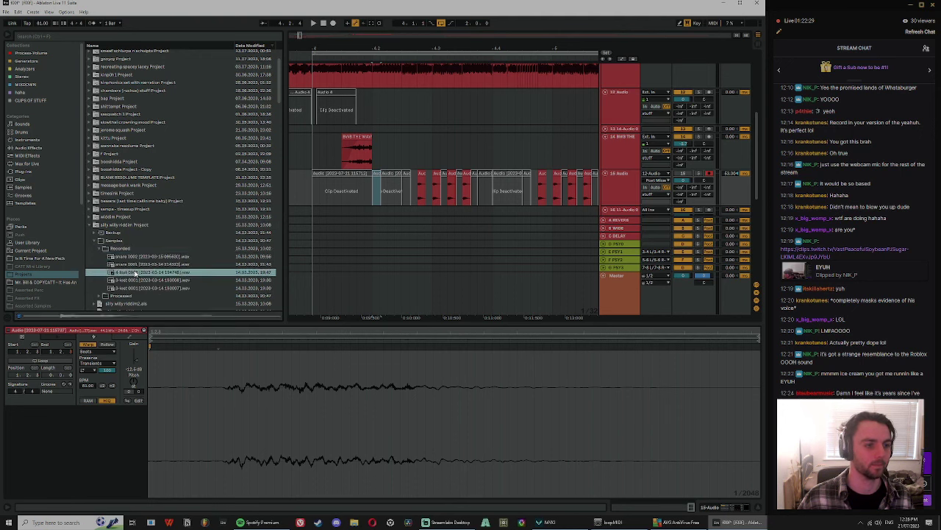
pyautogui.click(145, 281)
pyautogui.click(145, 288)
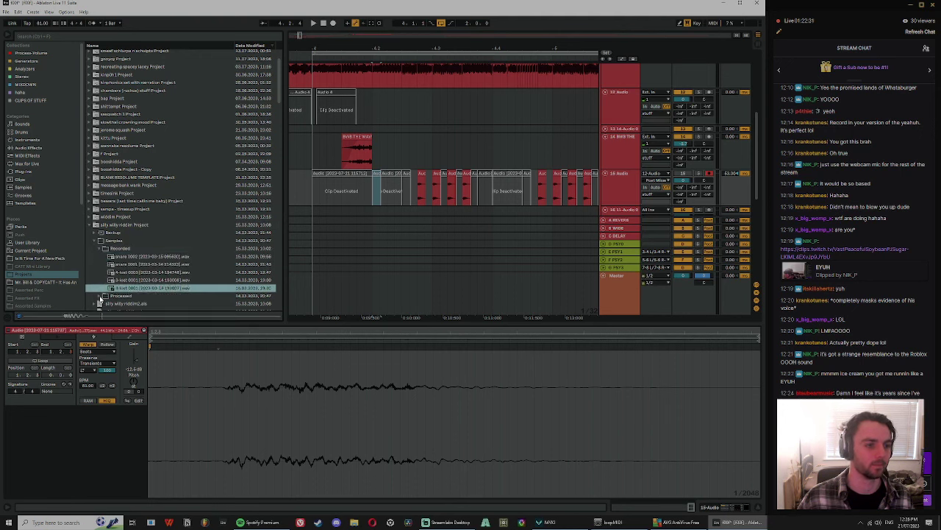
# Step: Audition the two consolidated samples in the Processed folder of silly willy riddim Project
pyautogui.click(99, 297)
pyautogui.click(105, 264)
pyautogui.click(136, 272)
pyautogui.click(137, 280)
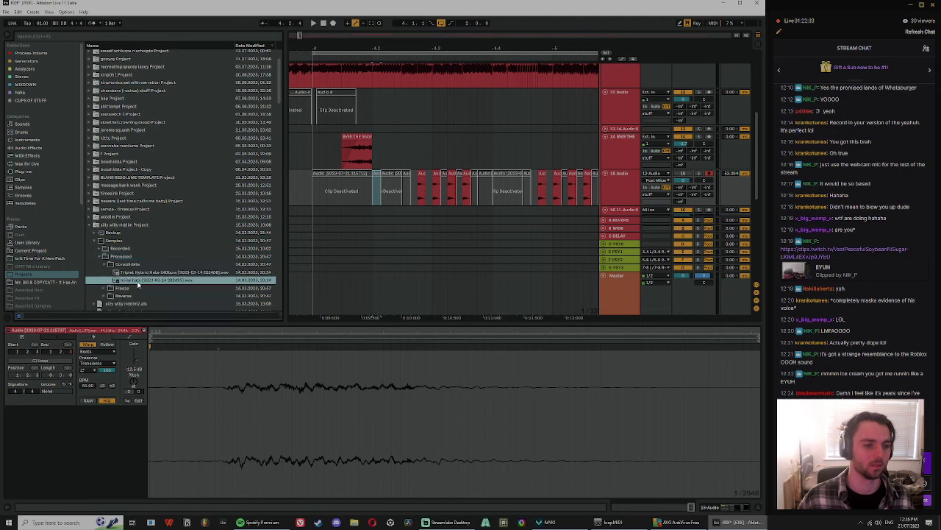
# Step: Audition the three Freeze samples and the reversed Operator sample in the Processed folder of silly willy riddim Project
pyautogui.click(106, 289)
pyautogui.click(131, 281)
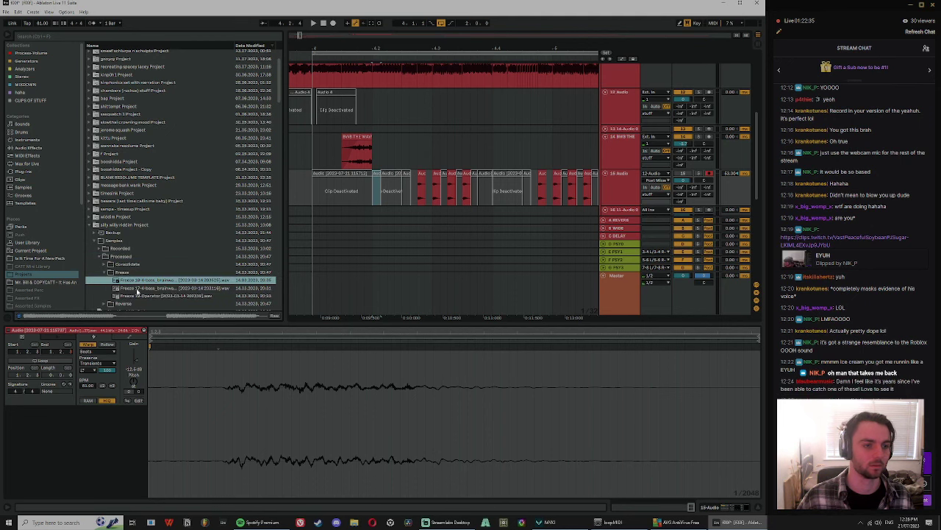
pyautogui.click(140, 289)
pyautogui.click(150, 296)
pyautogui.scroll(-2, 110, 302)
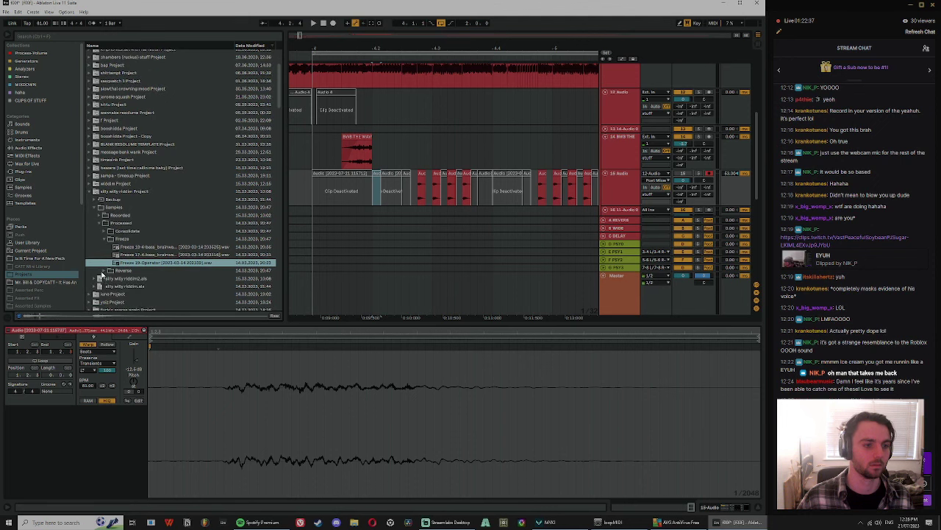
pyautogui.click(104, 271)
pyautogui.click(125, 255)
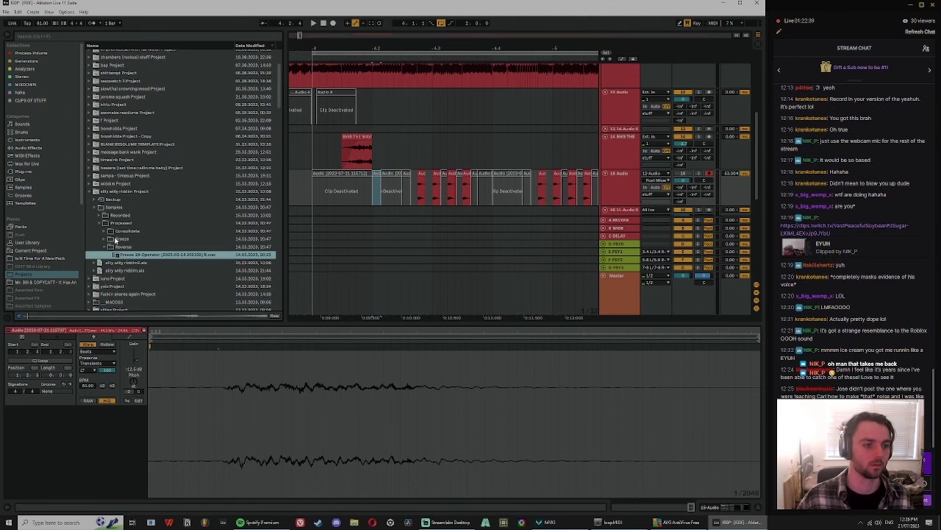
# Step: Audition the recorded and processed samples of the project folder directly above silly willy riddim Project
pyautogui.click(90, 192)
pyautogui.click(89, 183)
pyautogui.click(94, 192)
pyautogui.click(99, 199)
pyautogui.click(116, 208)
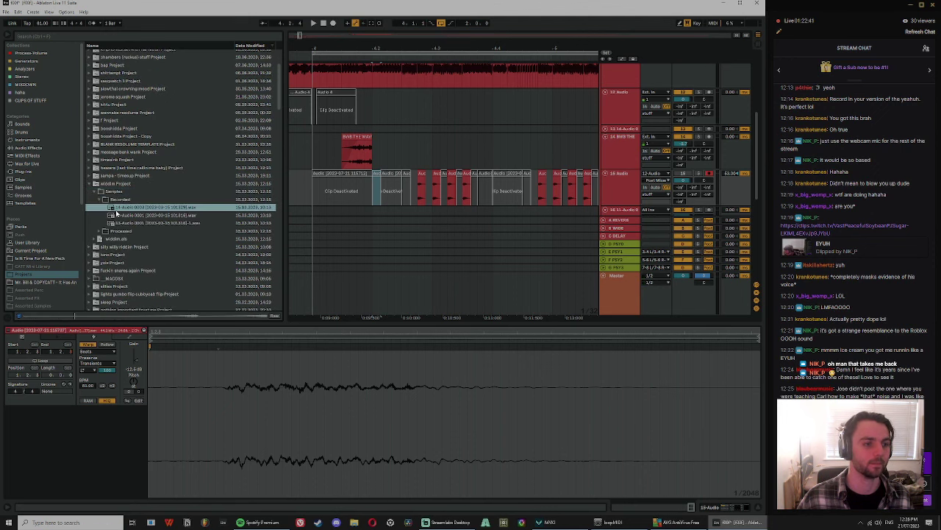
pyautogui.click(134, 216)
pyautogui.click(137, 223)
pyautogui.click(100, 231)
pyautogui.click(106, 215)
pyautogui.click(138, 223)
pyautogui.click(95, 239)
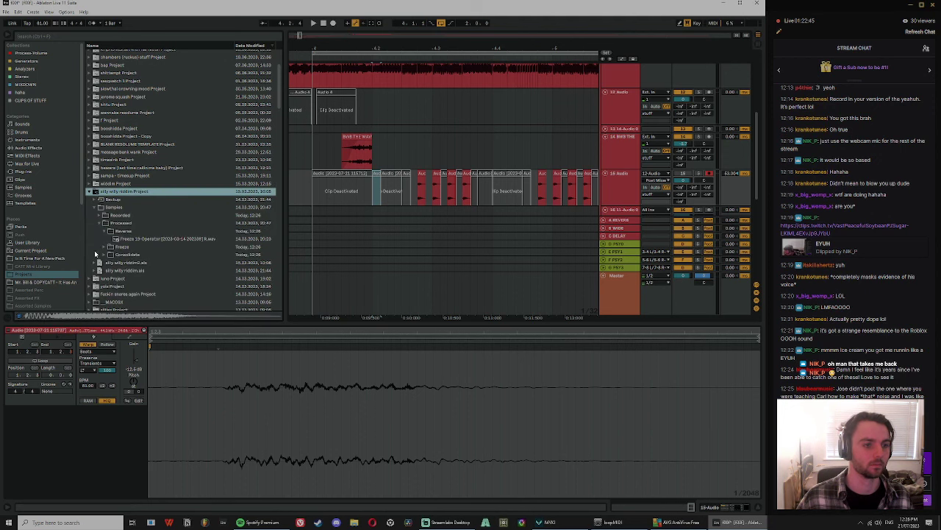
# Step: Audition the single recorded sample of the project folder directly below silly willy riddim Project
pyautogui.click(89, 279)
pyautogui.click(94, 208)
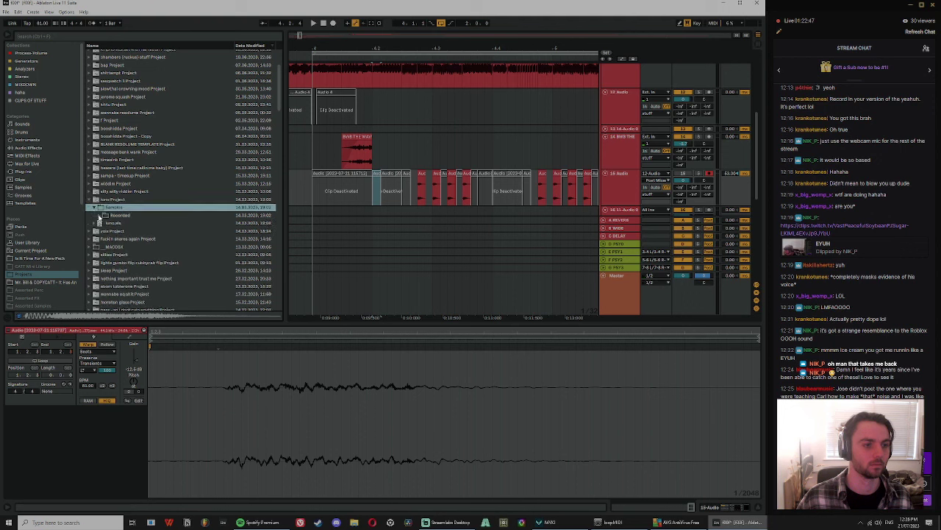
pyautogui.click(99, 216)
pyautogui.click(113, 222)
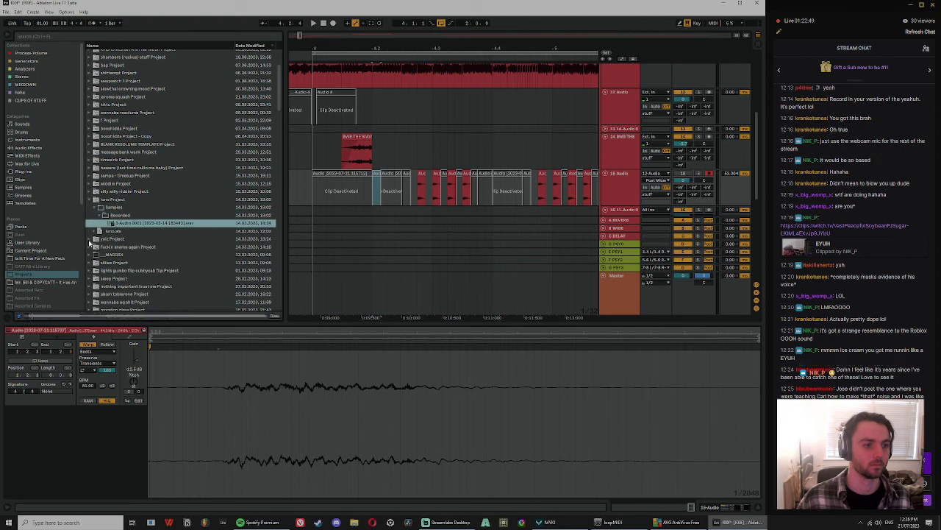
# Step: Expand the project folder last modified 14.03.2023 at 18:24 and audition its 11-Audio 1 and Steve Miller Band recordings
pyautogui.click(89, 240)
pyautogui.click(94, 224)
pyautogui.click(100, 231)
pyautogui.click(114, 240)
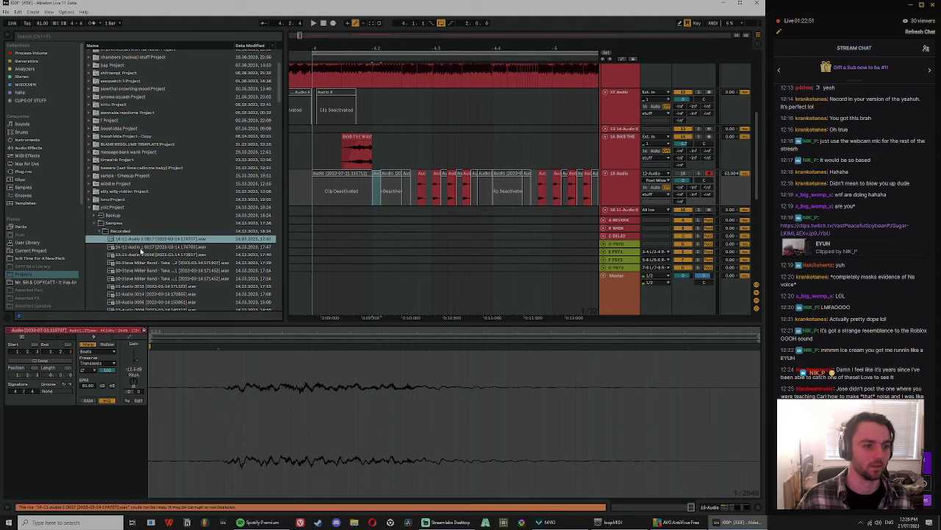
pyautogui.click(138, 248)
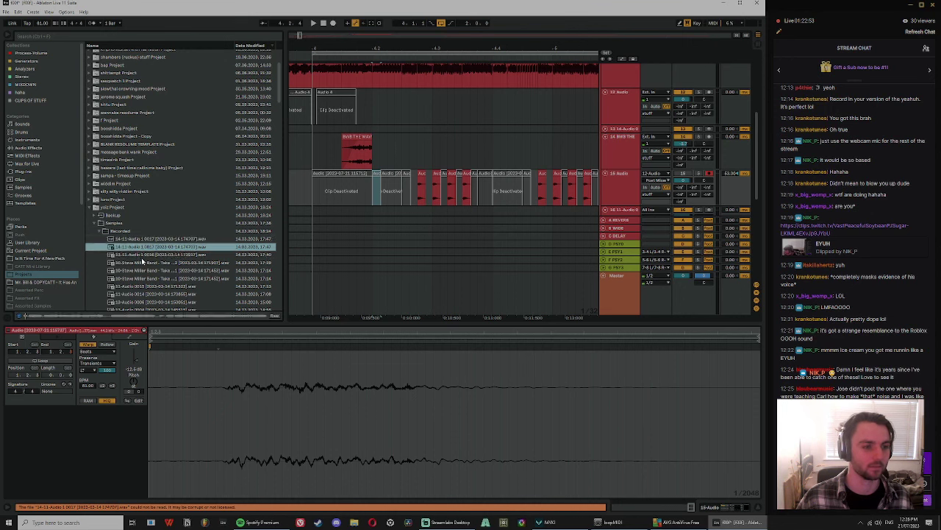
pyautogui.click(142, 256)
pyautogui.click(149, 271)
# Step: Audition a range of the 11-Audio recordings below the Steve Miller Band takes and collapse that project folder
pyautogui.scroll(-2, 157, 270)
pyautogui.click(155, 254)
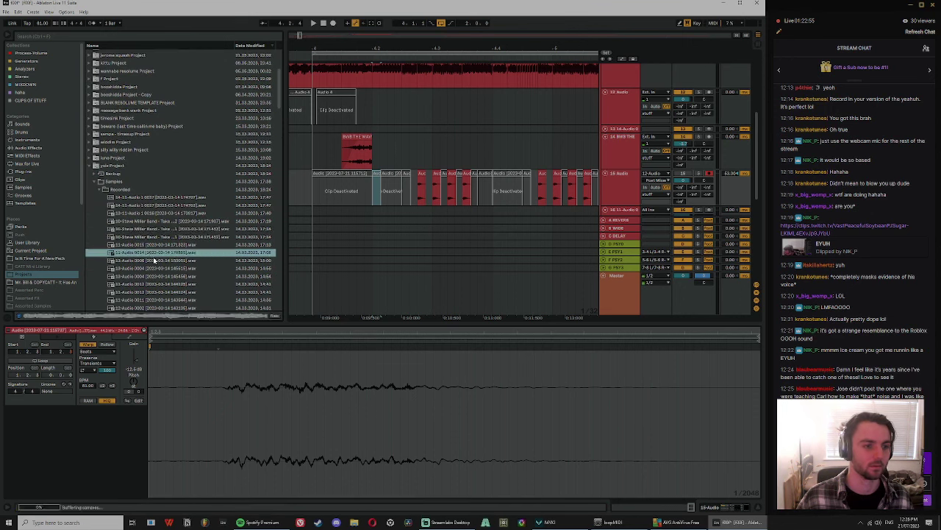
pyautogui.click(154, 277)
pyautogui.scroll(-2, 156, 277)
pyautogui.click(176, 259)
pyautogui.scroll(-3, 176, 280)
pyautogui.click(163, 249)
pyautogui.click(159, 256)
pyautogui.click(156, 264)
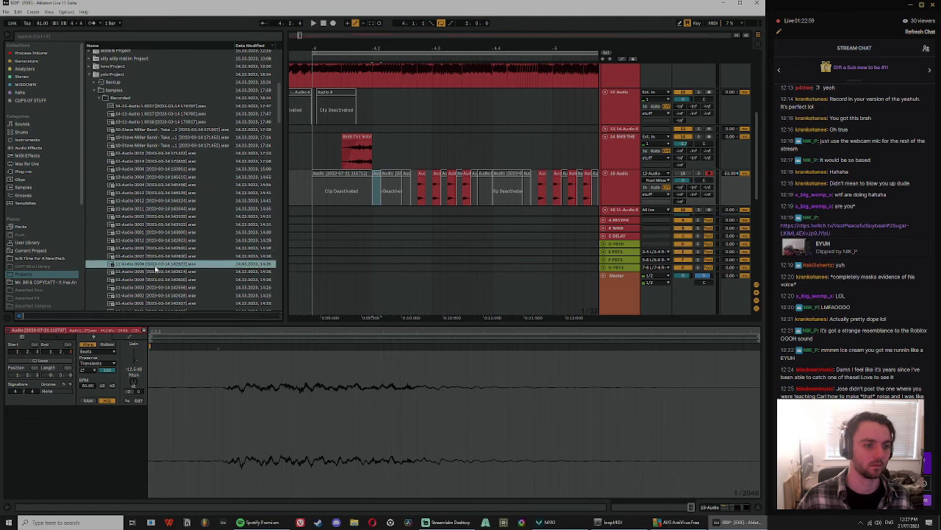
pyautogui.click(156, 279)
pyautogui.scroll(-3, 157, 279)
pyautogui.click(141, 254)
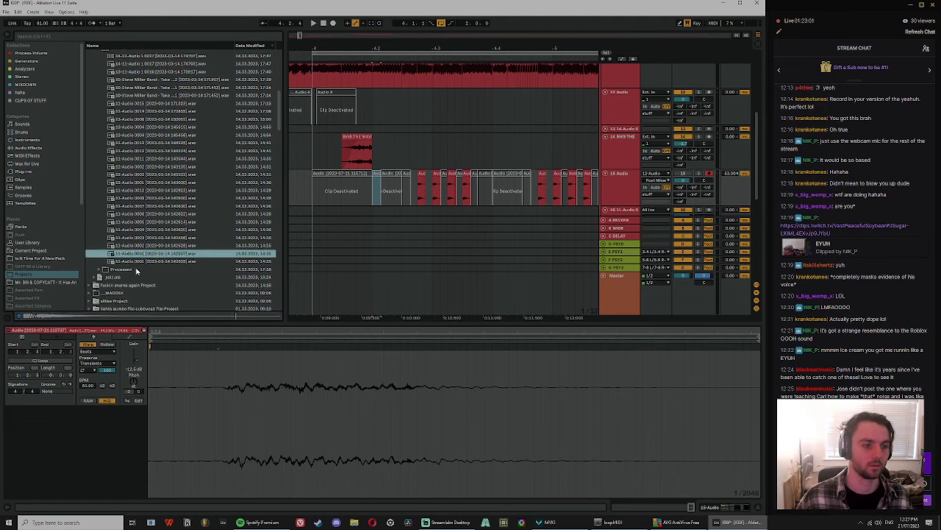
pyautogui.scroll(9, 136, 272)
pyautogui.click(89, 132)
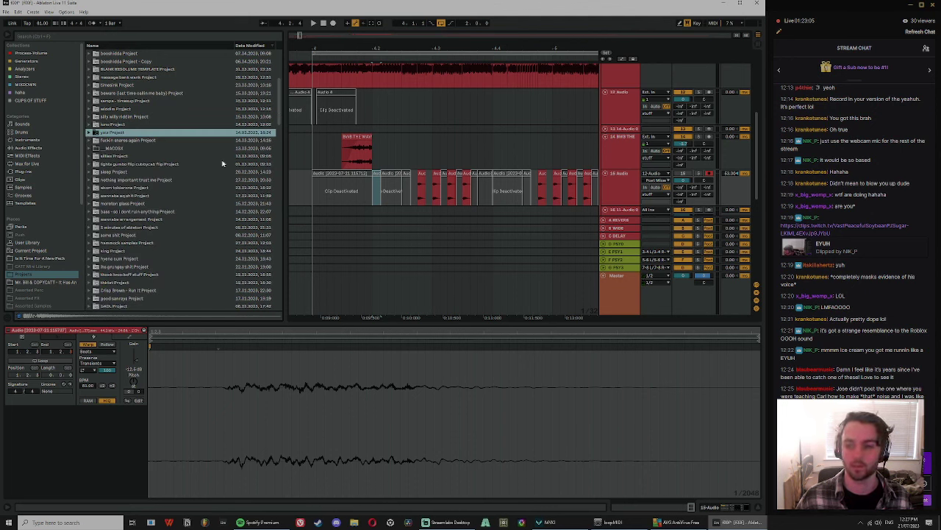
# Step: Audition the recorded samples dated 13.03.2023 in the project folder directly below __MACOSX and collapse it
pyautogui.click(89, 155)
pyautogui.click(94, 164)
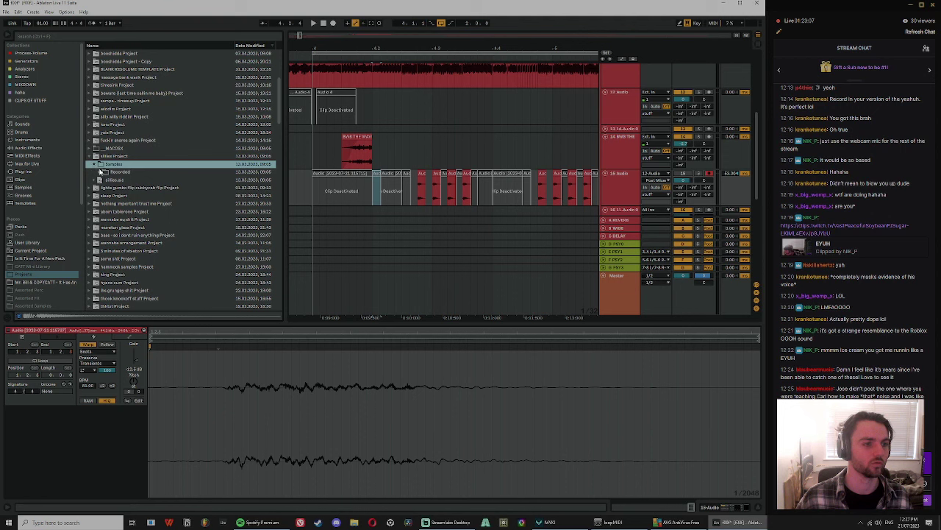
pyautogui.click(99, 172)
pyautogui.click(139, 189)
pyautogui.click(142, 195)
pyautogui.click(147, 204)
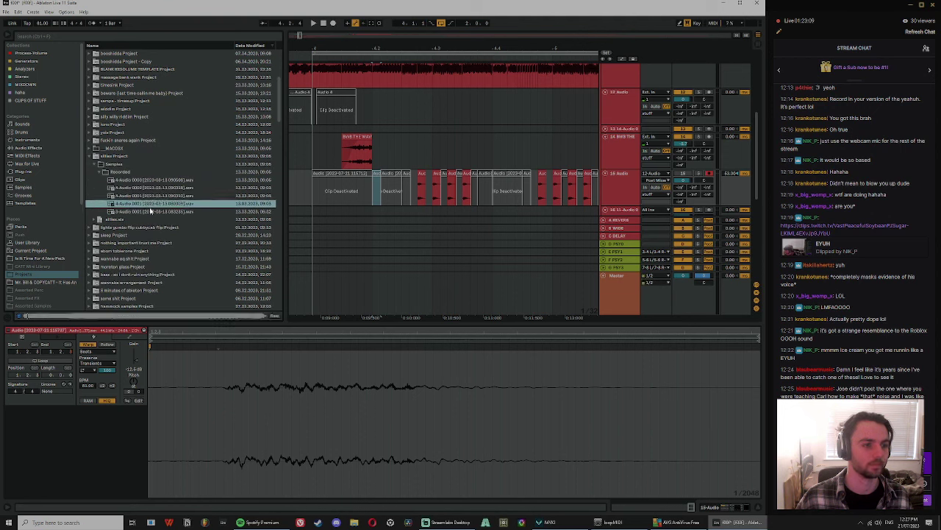
pyautogui.click(151, 211)
pyautogui.click(140, 180)
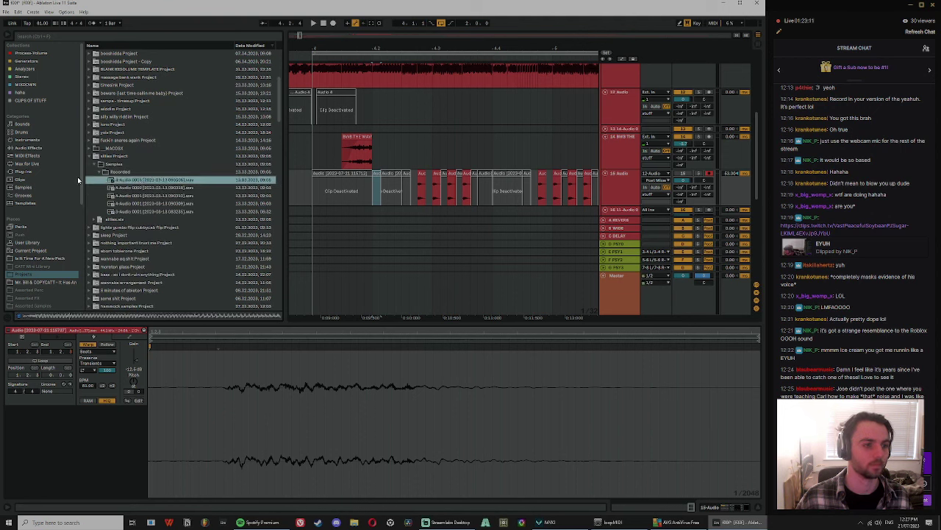
pyautogui.click(89, 156)
# Step: Expand the __MACOSX project folder, search the browser for "audio" and go to the recordings in the results
pyautogui.click(89, 148)
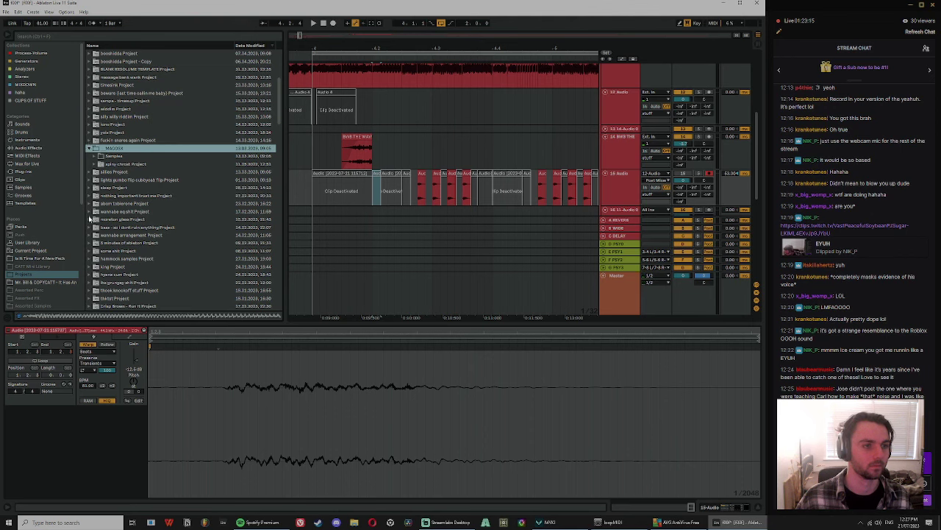
pyautogui.hotkey('ctrl', 'f')
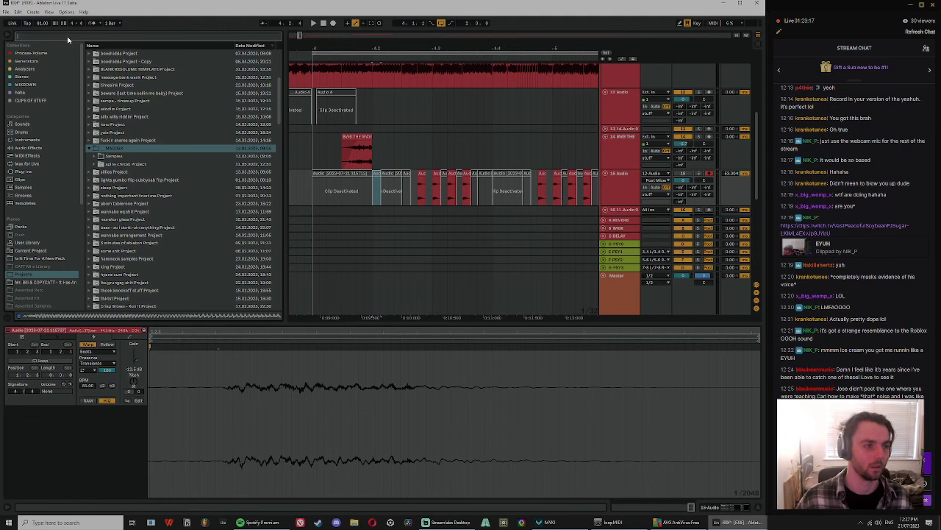
pyautogui.write('audio')
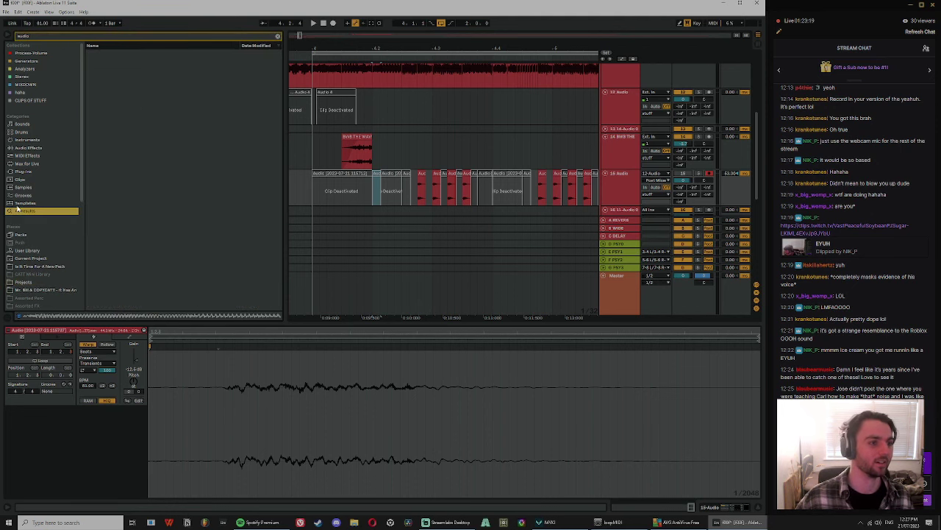
pyautogui.scroll(-15, 172, 172)
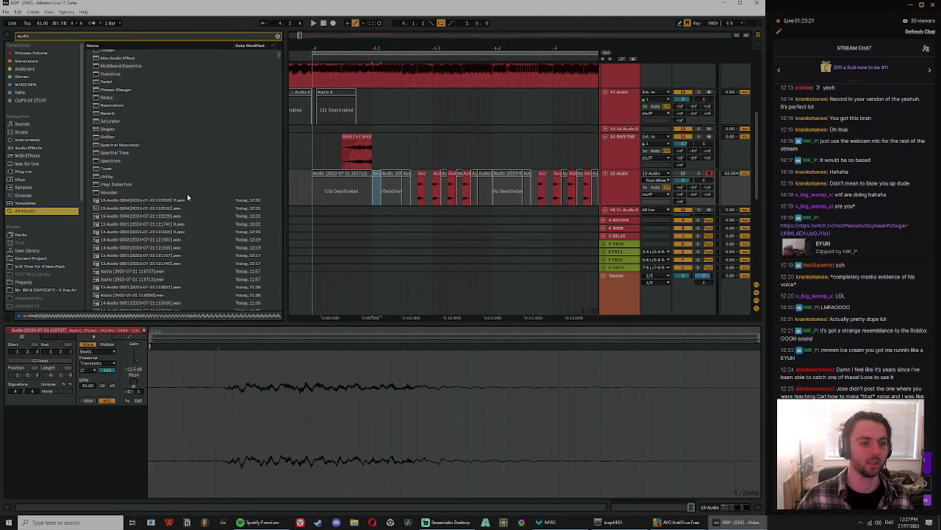
# Step: Audition a range of the July 2023 audio recordings in the results, down to those dated 11.07.2023
pyautogui.click(180, 179)
pyautogui.scroll(-3, 172, 187)
pyautogui.click(165, 162)
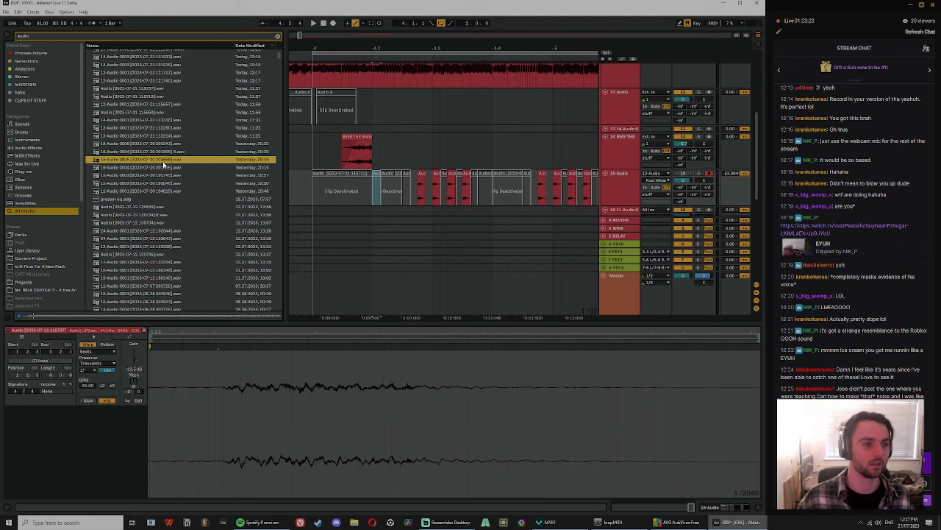
pyautogui.click(154, 175)
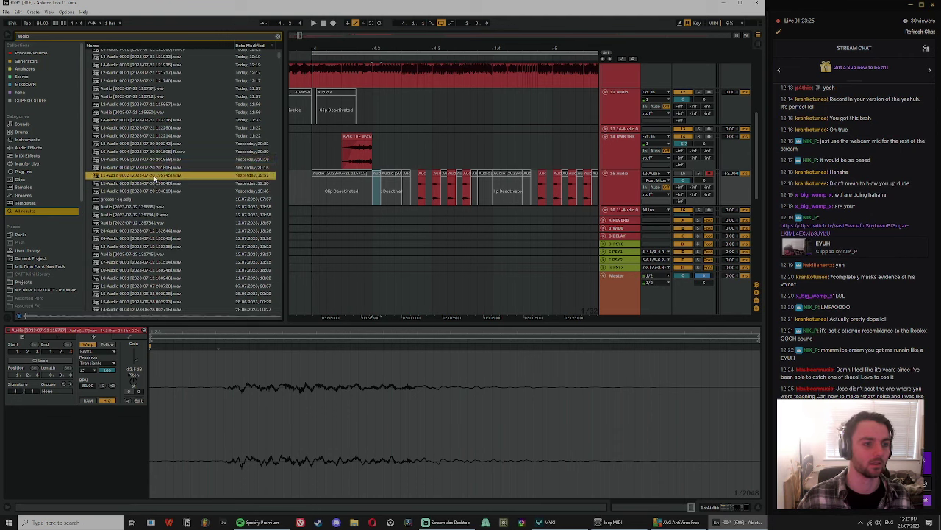
pyautogui.scroll(-2, 155, 178)
pyautogui.click(126, 135)
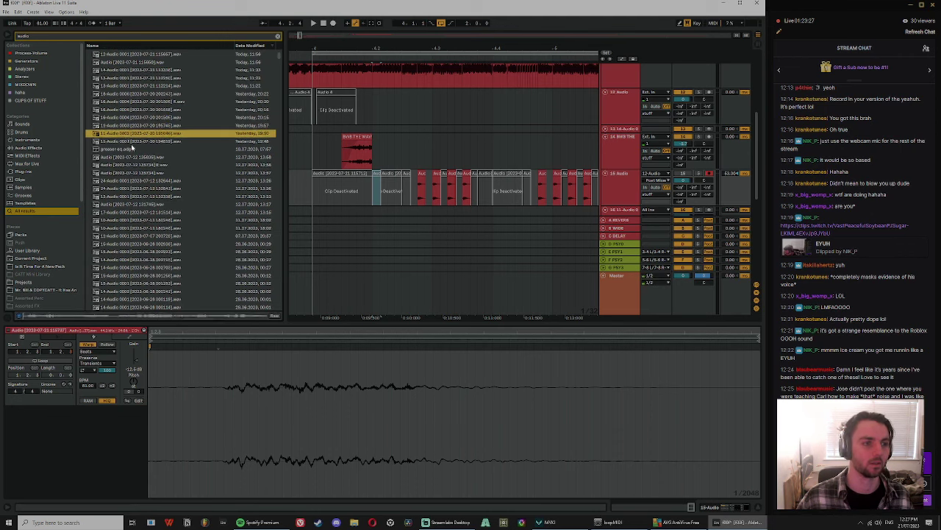
pyautogui.click(132, 143)
pyautogui.click(131, 189)
pyautogui.click(132, 228)
# Step: Audition several June 2023 recordings, from those dated 28.06.2023 down to the 18.06.2023 takes
pyautogui.scroll(-2, 133, 229)
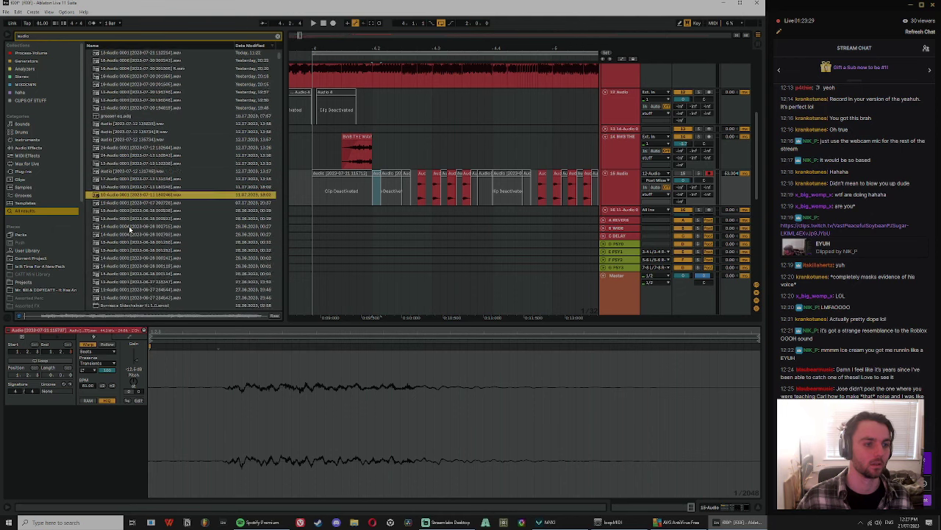
pyautogui.click(128, 211)
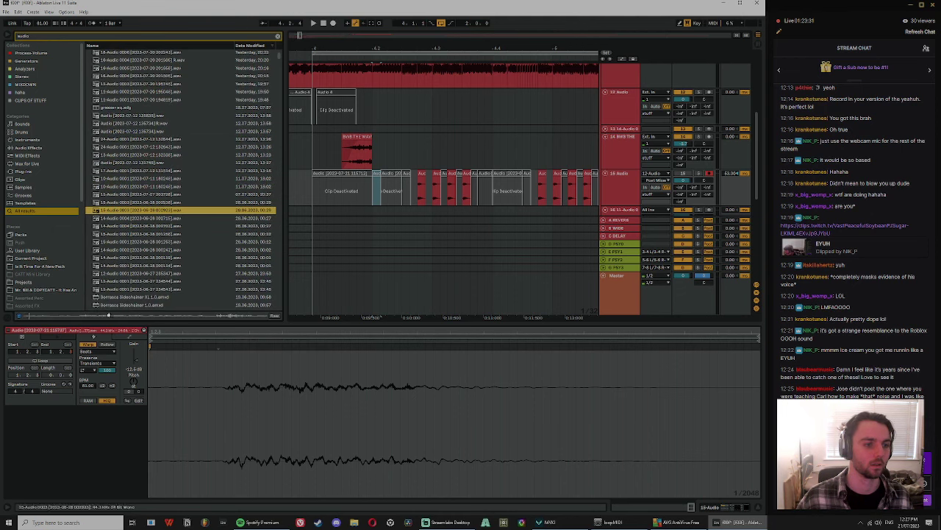
pyautogui.click(152, 242)
pyautogui.click(139, 289)
pyautogui.scroll(-3, 139, 289)
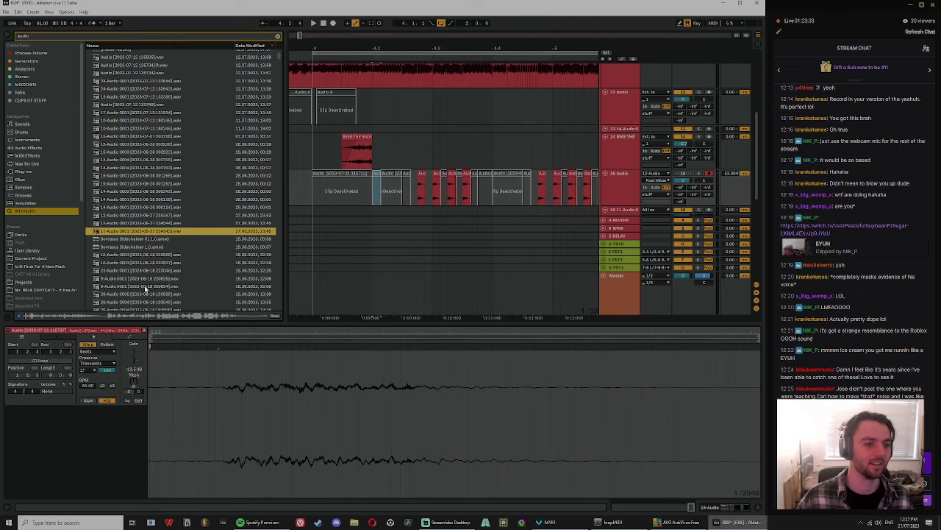
pyautogui.click(147, 256)
pyautogui.scroll(-3, 147, 259)
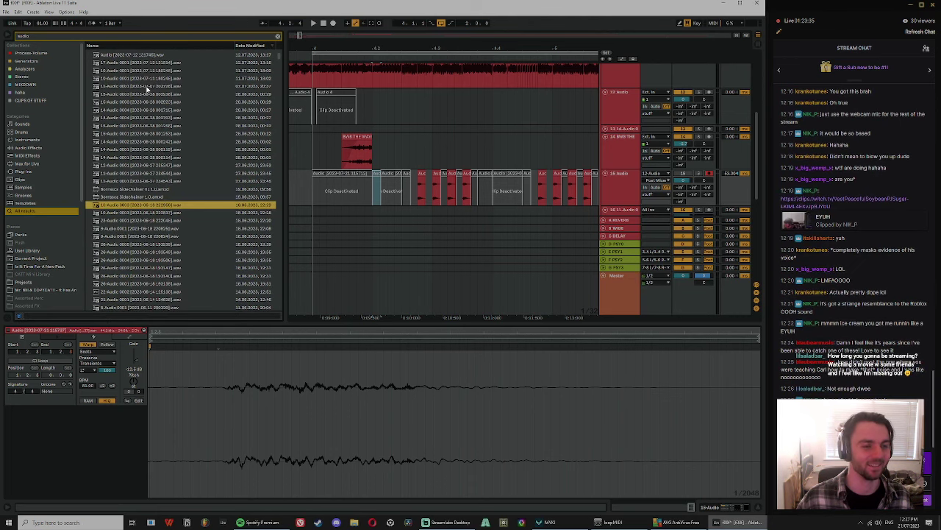
pyautogui.click(137, 236)
pyautogui.click(145, 246)
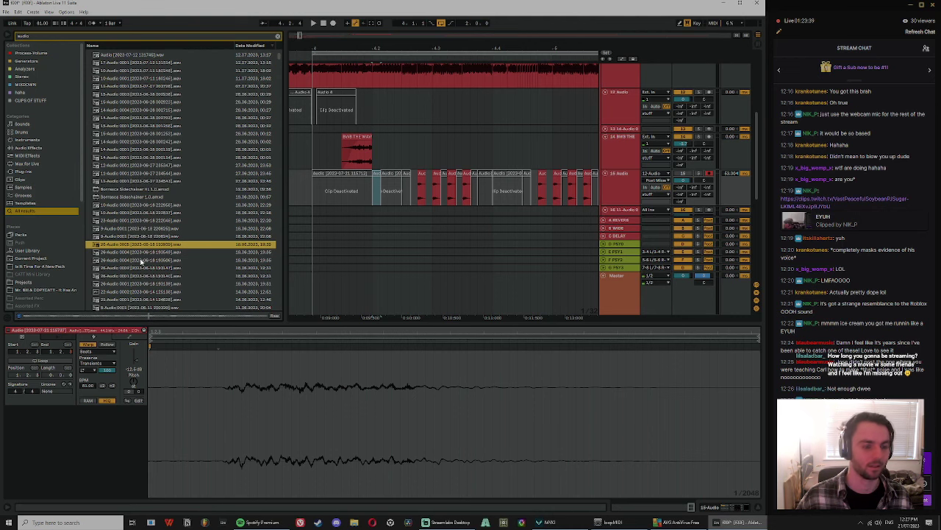
# Step: Audition the remaining June 2023 recordings, from the 18.06.2023 takes down to 06.06.2023, and pass over the effect presets dated 26.05.2023
pyautogui.click(373, 125)
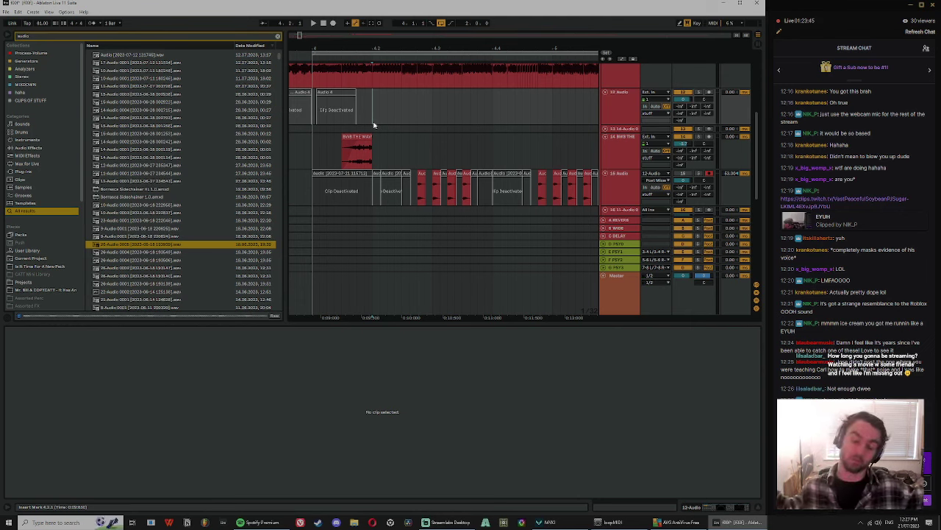
pyautogui.click(163, 268)
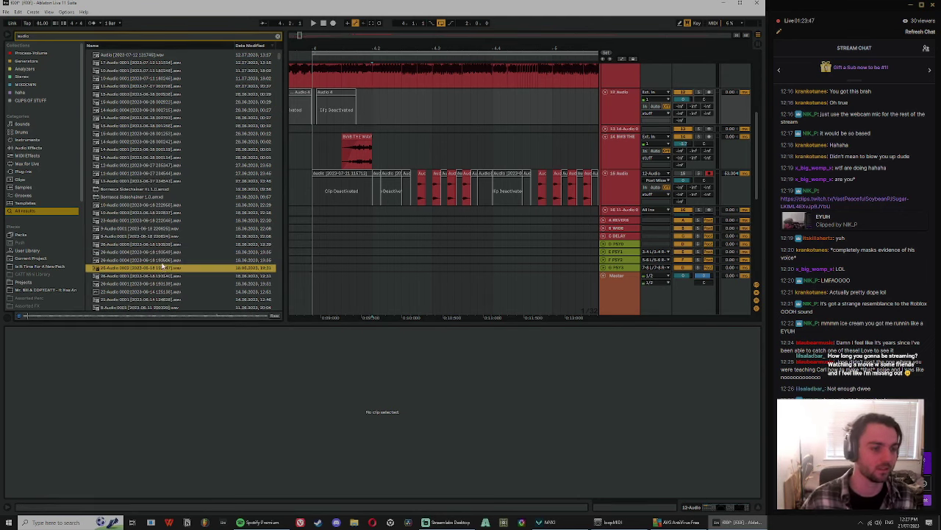
pyautogui.scroll(-2, 163, 268)
pyautogui.click(156, 234)
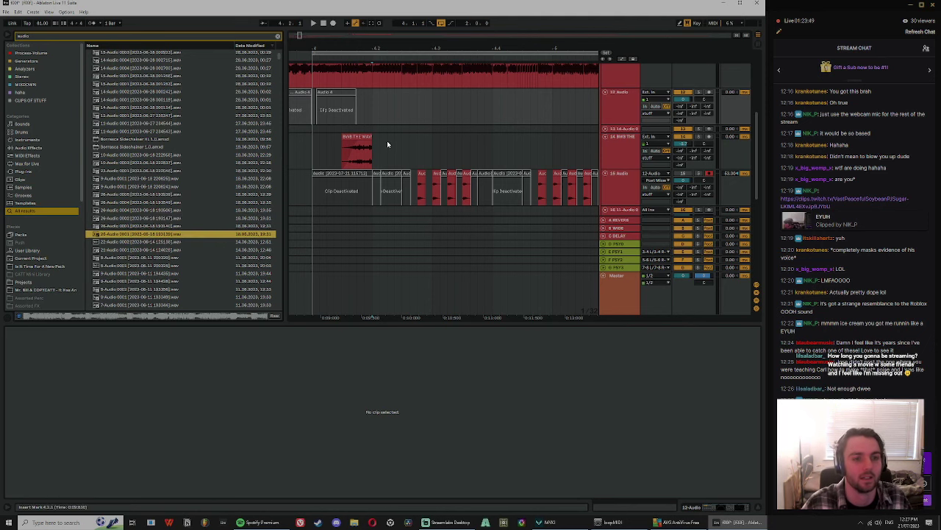
pyautogui.scroll(-5, 157, 269)
pyautogui.click(152, 268)
pyautogui.scroll(-2, 152, 268)
pyautogui.click(147, 266)
pyautogui.click(145, 272)
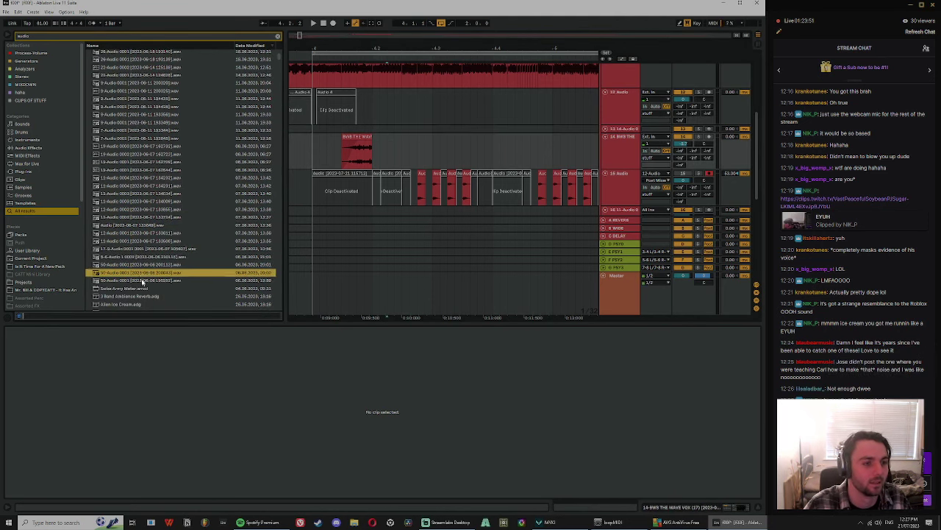
pyautogui.click(141, 279)
pyautogui.scroll(-2, 140, 278)
pyautogui.click(139, 279)
pyautogui.scroll(-4, 139, 279)
pyautogui.scroll(-10, 139, 279)
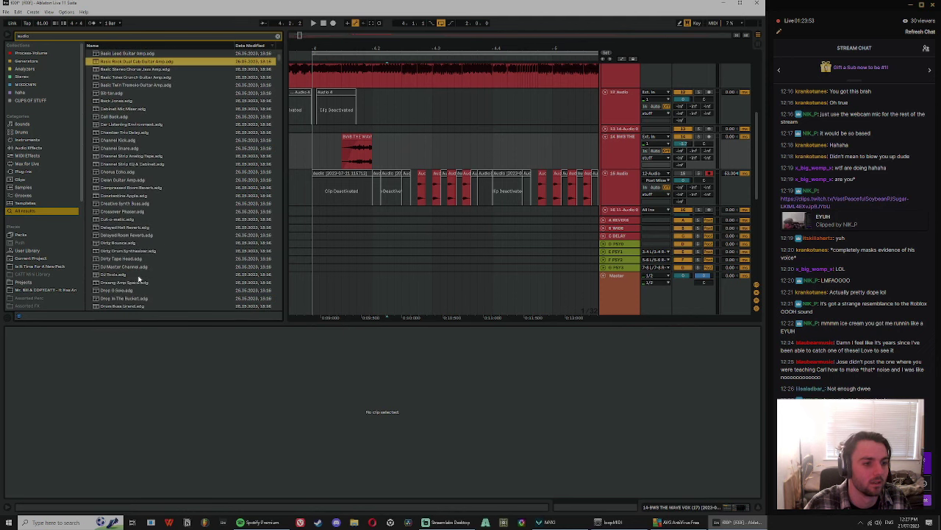
# Step: Jump far down the results to April 2022 and audition the recordings dated around 15.04.2022 to 17.04.2022
pyautogui.moveTo(281, 121); pyautogui.dragTo(281, 125)
pyautogui.click(122, 148)
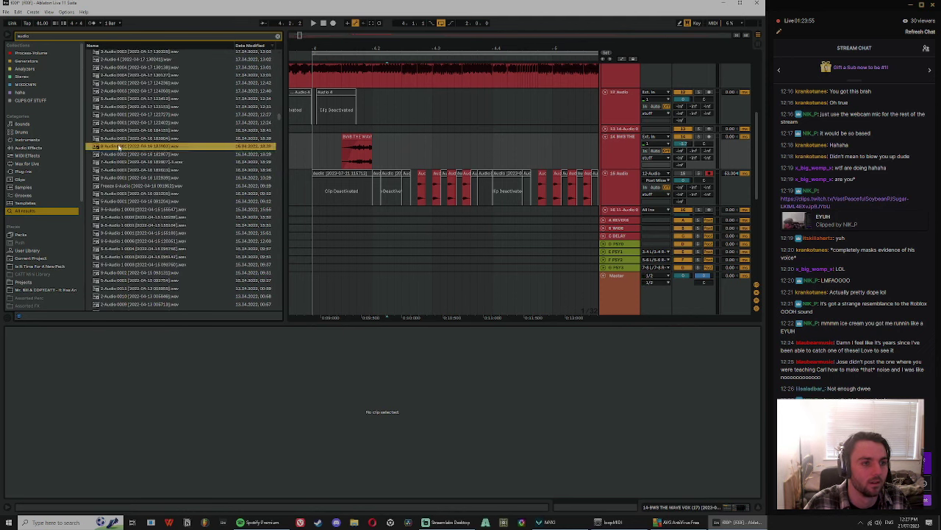
pyautogui.scroll(2, 168, 176)
pyautogui.click(142, 168)
pyautogui.click(138, 150)
pyautogui.click(150, 260)
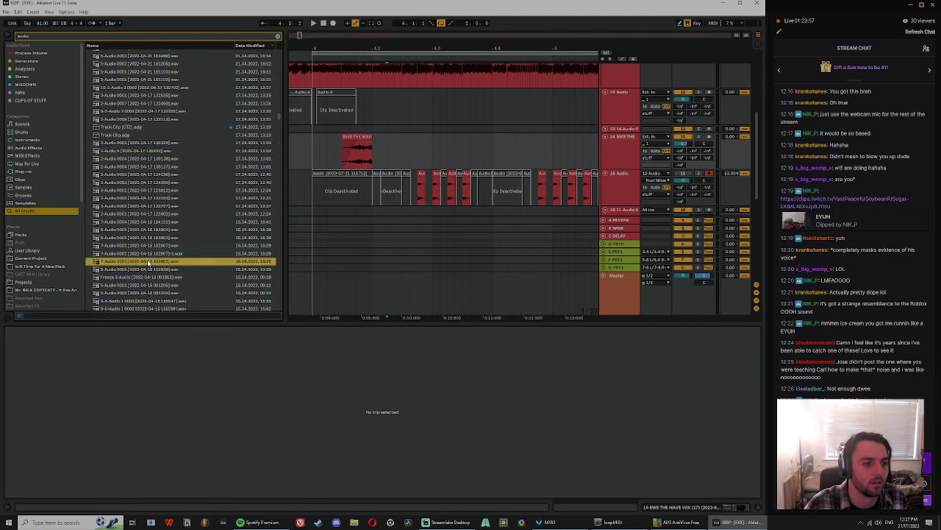
pyautogui.scroll(-3, 151, 263)
pyautogui.click(148, 261)
pyautogui.scroll(-2, 147, 260)
pyautogui.click(145, 257)
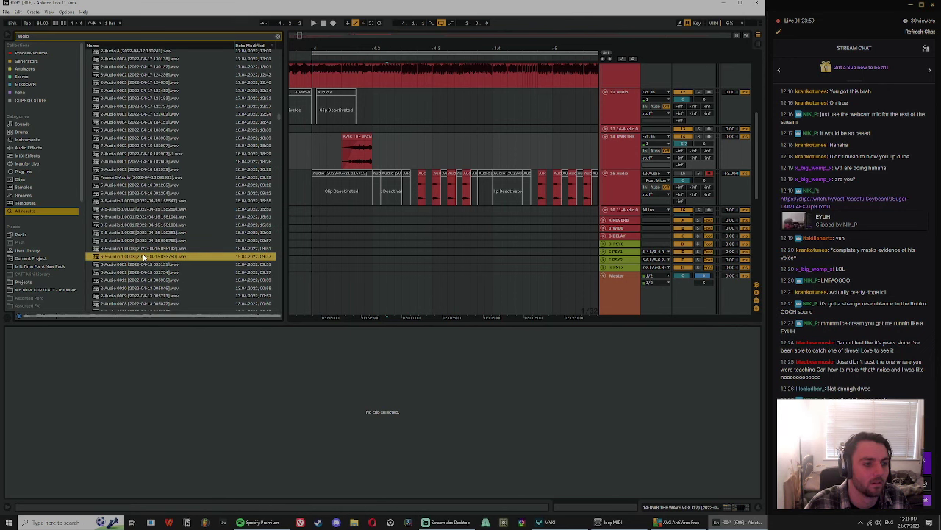
# Step: Audition a spread of recordings from 15.04.2022 down to 04.04.2022 in the results
pyautogui.click(154, 272)
pyautogui.scroll(-3, 155, 272)
pyautogui.click(154, 272)
pyautogui.scroll(-3, 154, 271)
pyautogui.click(153, 268)
pyautogui.scroll(-3, 154, 268)
pyautogui.click(153, 266)
pyautogui.scroll(-3, 153, 270)
pyautogui.click(152, 268)
pyautogui.scroll(-3, 152, 269)
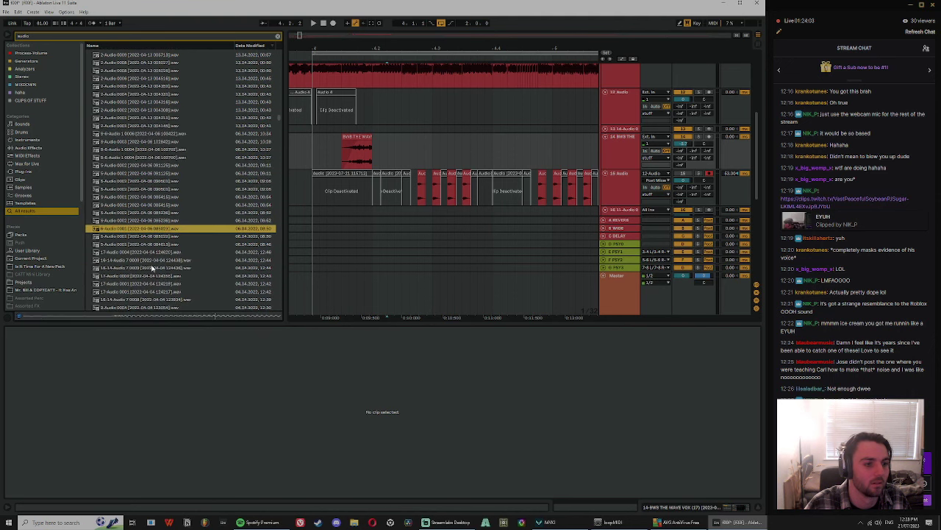
pyautogui.click(151, 267)
pyautogui.scroll(-3, 151, 271)
pyautogui.click(151, 267)
# Step: Audition recordings from the 7-Audio takes of 04.04.2022 down to the 5-Audio takes of 30.03.2022
pyautogui.click(134, 288)
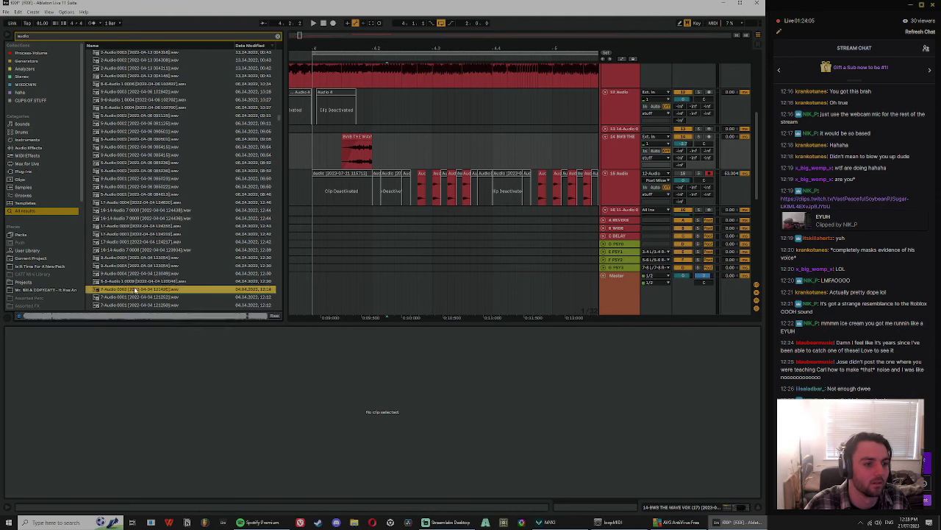
pyautogui.scroll(-3, 135, 289)
pyautogui.click(135, 282)
pyautogui.scroll(-3, 153, 292)
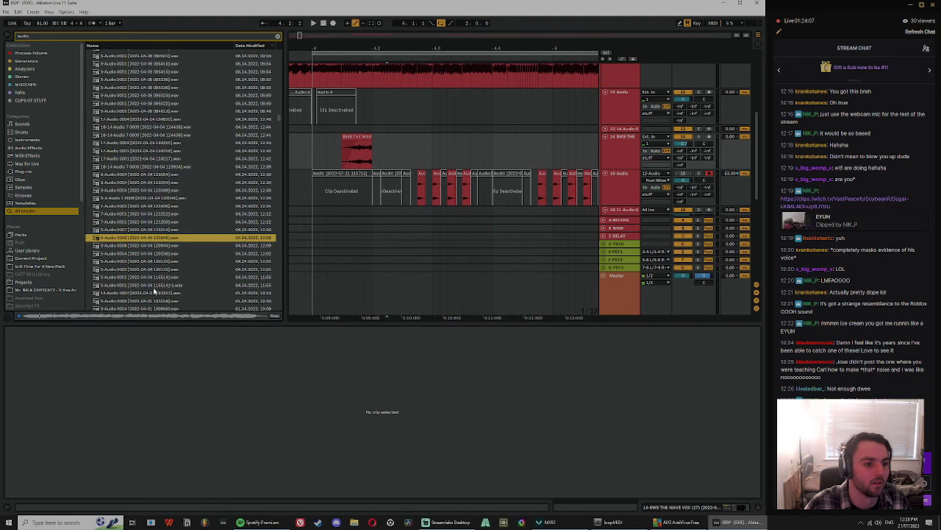
pyautogui.click(153, 289)
pyautogui.scroll(-3, 153, 291)
pyautogui.click(153, 291)
pyautogui.scroll(-3, 153, 291)
pyautogui.click(153, 289)
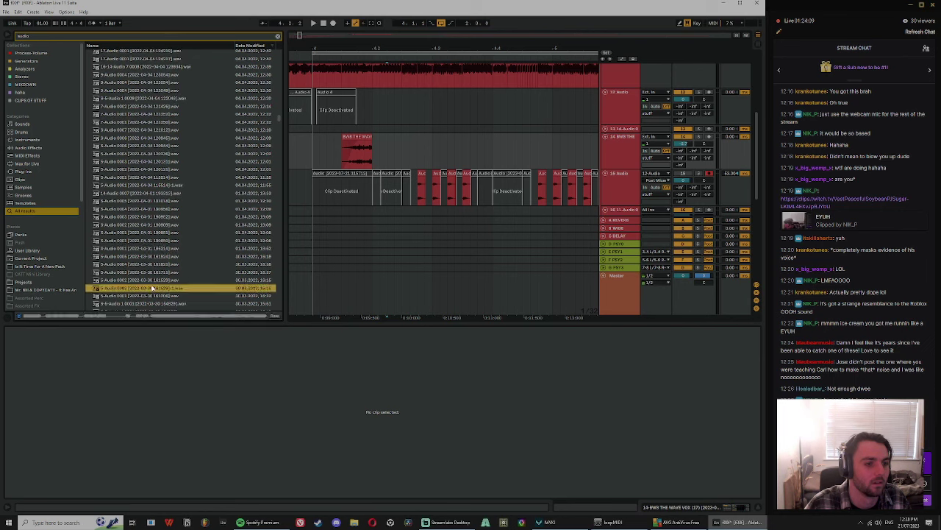
# Step: Audition recordings from 30.03.2022 down to the 21-Audio 0001 take dated 12.03.2022
pyautogui.click(318, 122)
pyautogui.scroll(-15, 147, 276)
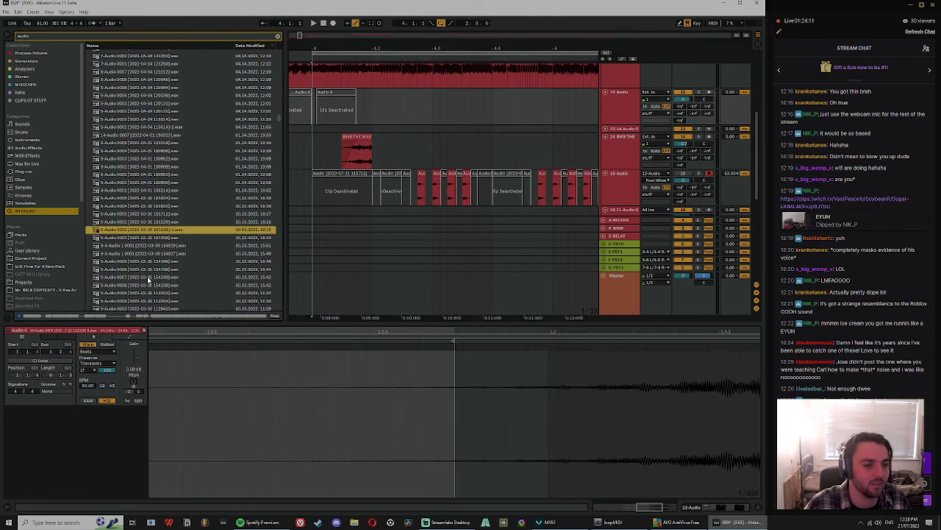
pyautogui.click(147, 276)
pyautogui.scroll(-3, 147, 276)
pyautogui.click(149, 276)
pyautogui.scroll(-3, 150, 277)
pyautogui.click(150, 276)
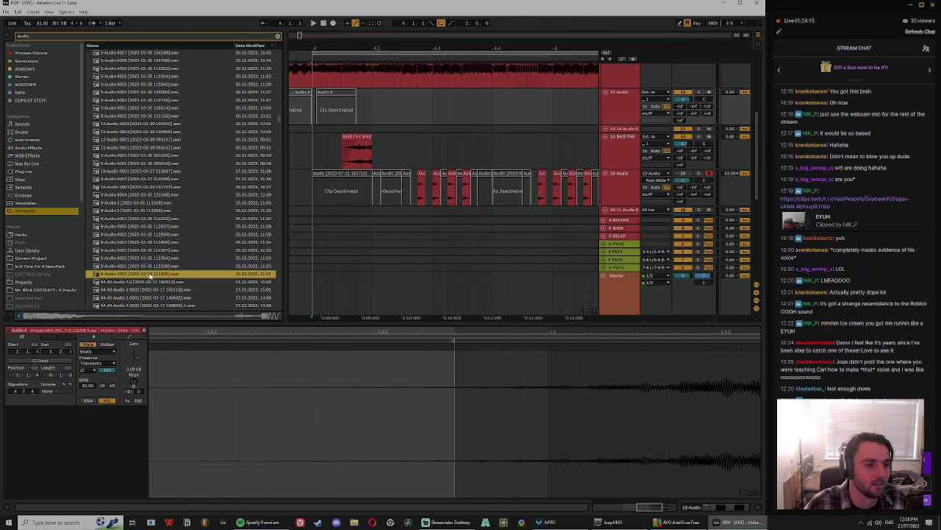
pyautogui.click(155, 292)
pyautogui.scroll(-3, 156, 292)
pyautogui.scroll(-3, 155, 292)
pyautogui.click(155, 290)
pyautogui.scroll(-3, 156, 290)
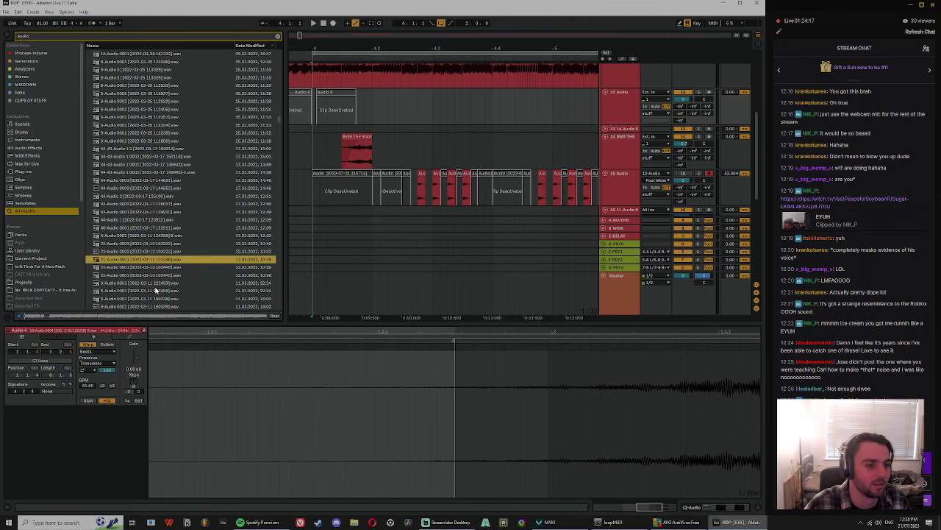
# Step: Place the 21-Audio 0001 recording of 12.03.2022 on a new track below track 14, starting at 4.2, and play it
pyautogui.click(626, 168)
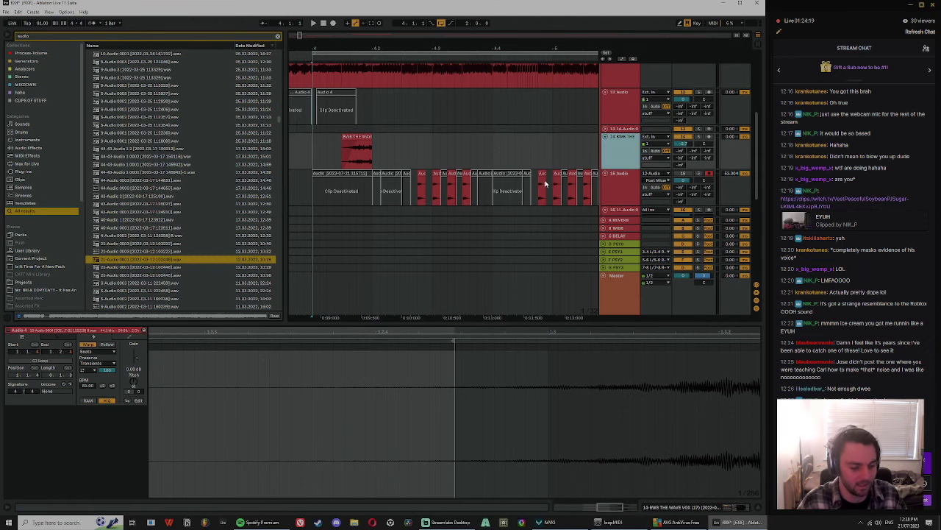
pyautogui.moveTo(147, 262); pyautogui.dragTo(359, 186)
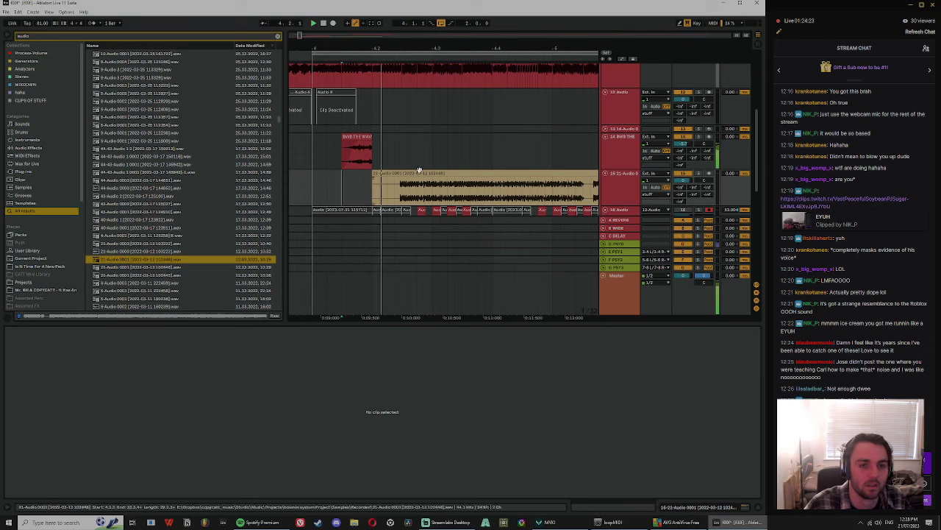
pyautogui.click(399, 196)
pyautogui.press('space')
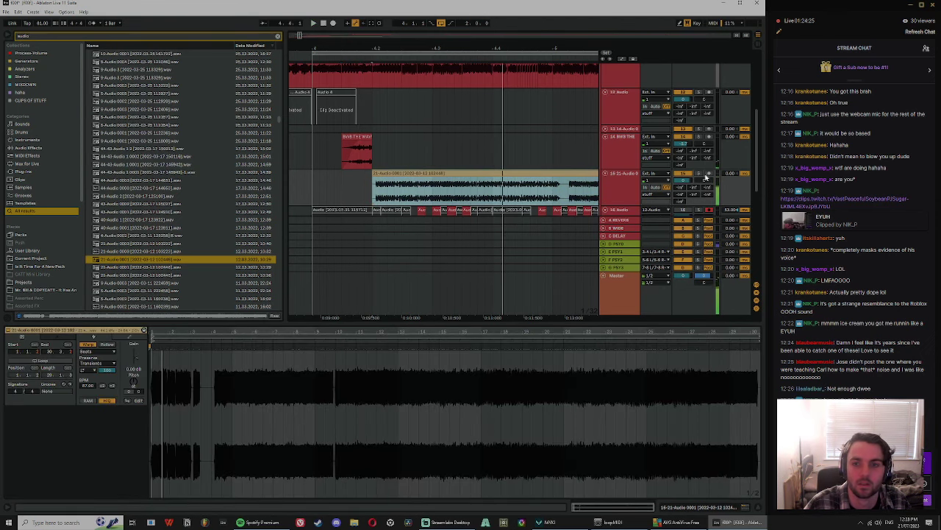
# Step: Solo the new 21-Audio track and turn off warping for its clip
pyautogui.click(699, 174)
pyautogui.click(463, 176)
pyautogui.moveTo(187, 332); pyautogui.dragTo(185, 315)
pyautogui.click(88, 345)
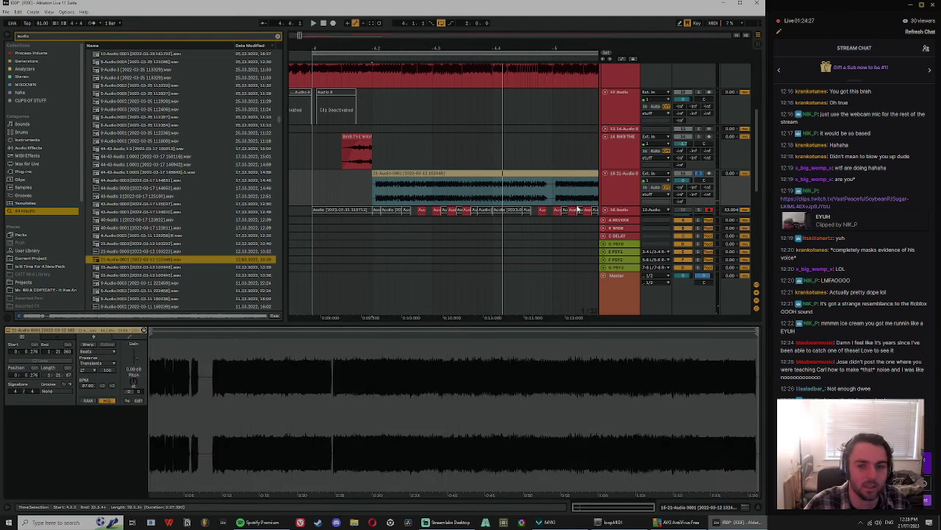
# Step: Clear the browser search, add Disperser to the 21-Audio track's device chain and duplicate the effect
pyautogui.doubleClick(621, 194)
pyautogui.click(278, 36)
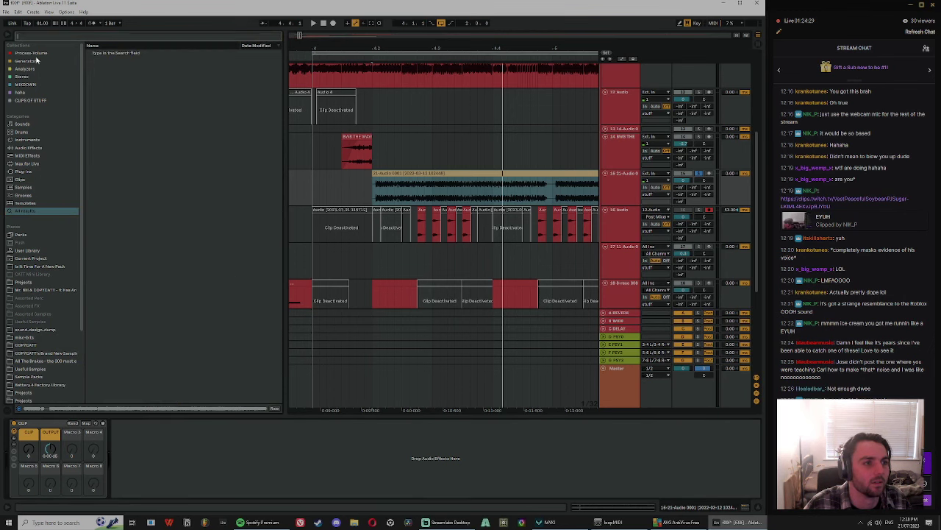
pyautogui.click(110, 101)
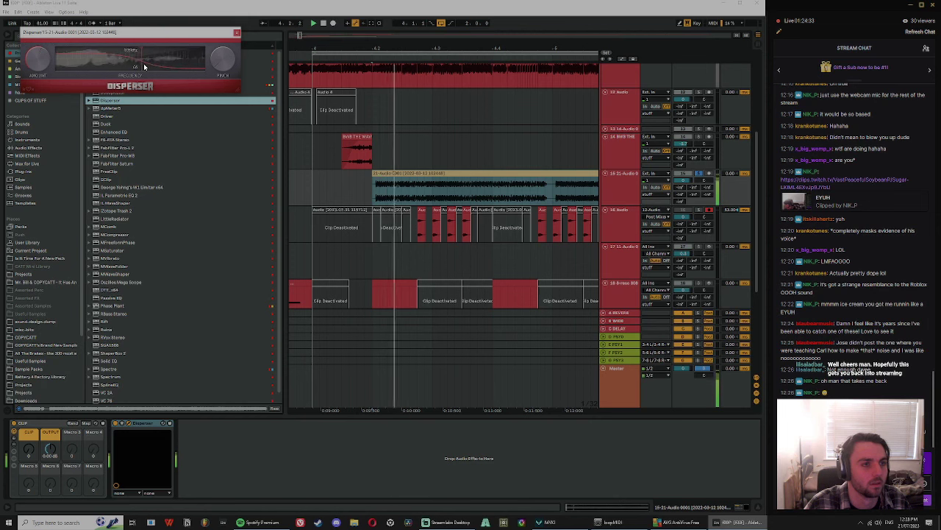
pyautogui.click(143, 425)
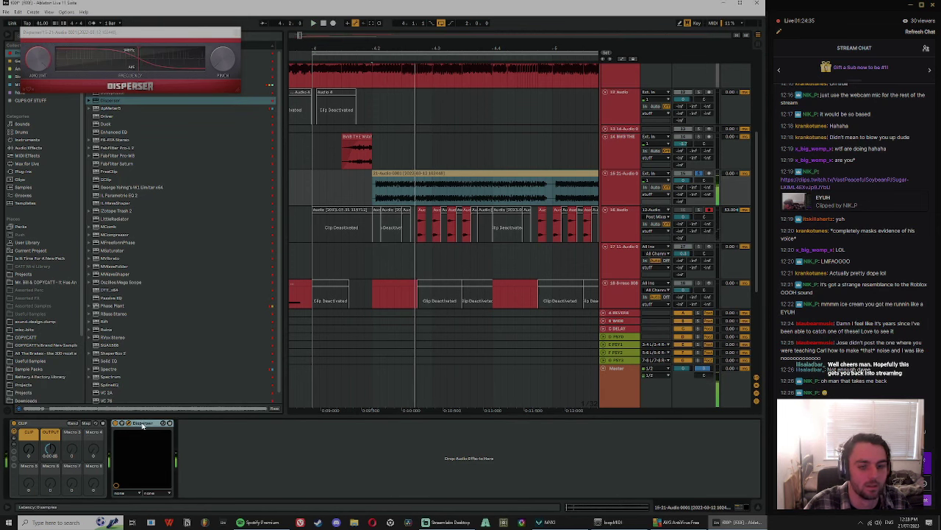
pyautogui.hotkey('ctrl', 'd')
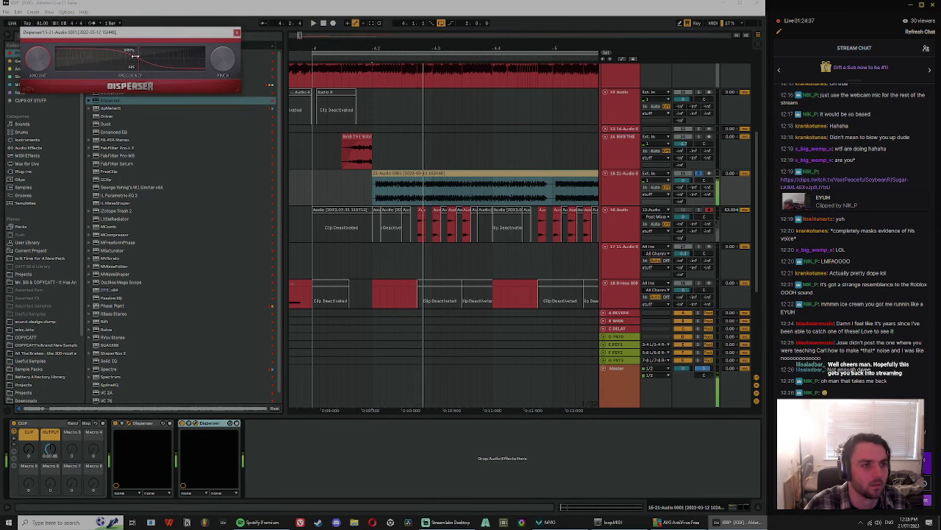
# Step: Raise the second Disperser's frequency, then lower the pitch of the 21-Audio clip while playing it
pyautogui.moveTo(181, 62); pyautogui.dragTo(168, 87)
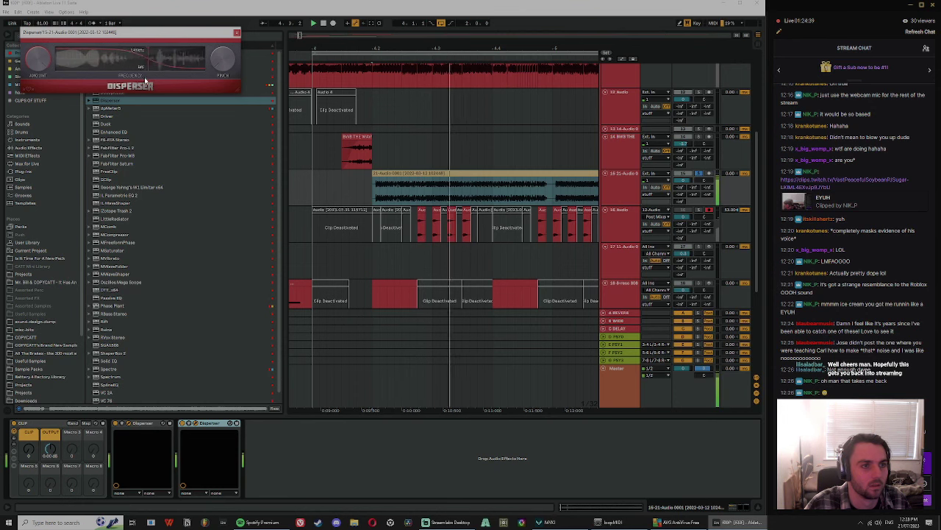
pyautogui.click(618, 191)
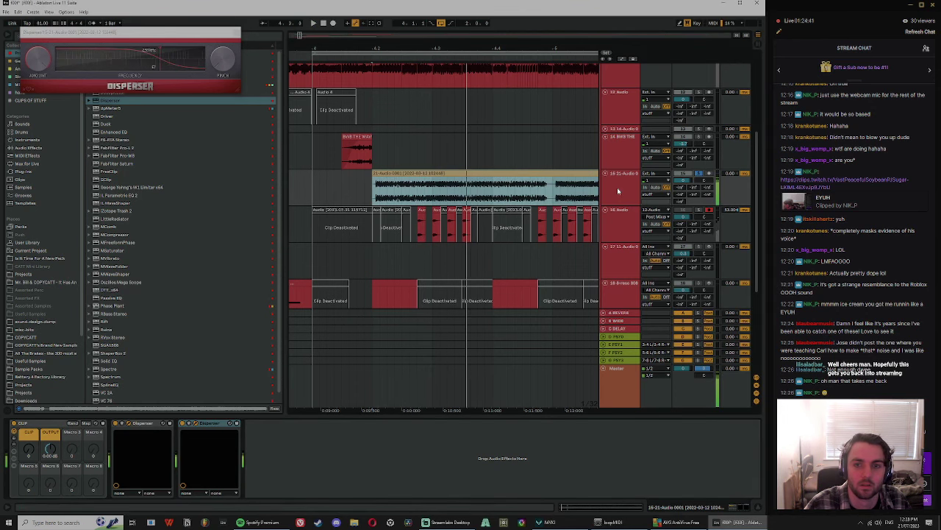
pyautogui.doubleClick(464, 174)
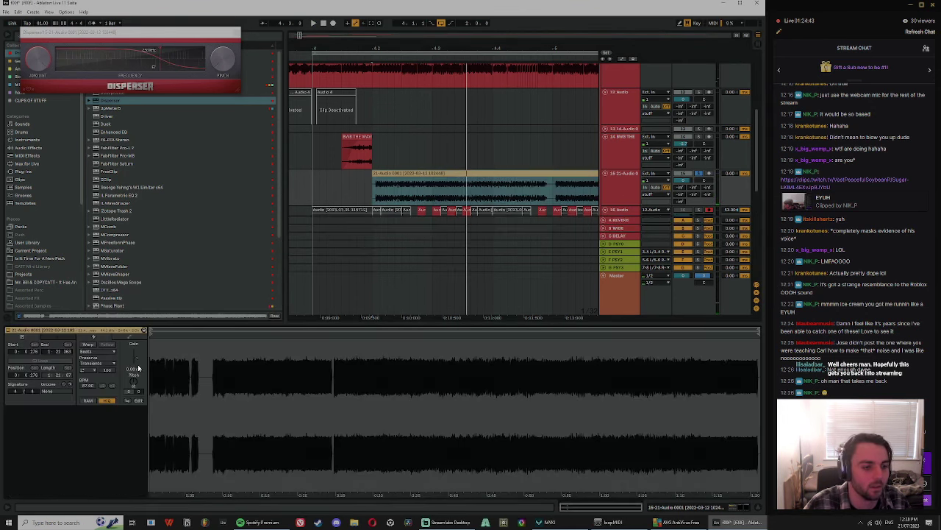
pyautogui.press('space')
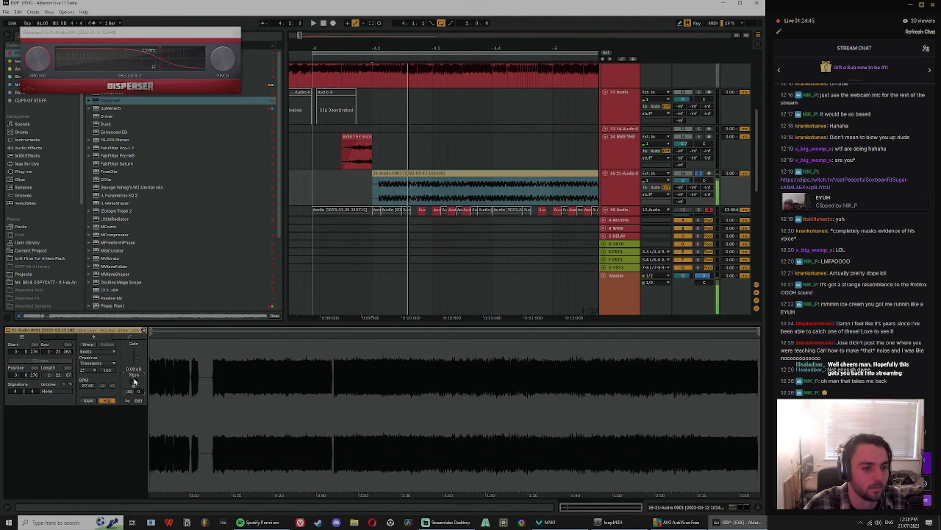
pyautogui.click(236, 32)
# Step: Add the OTT preset of Multiband Dynamics after the Dispersers on the 21-Audio track and duplicate it
pyautogui.click(21, 149)
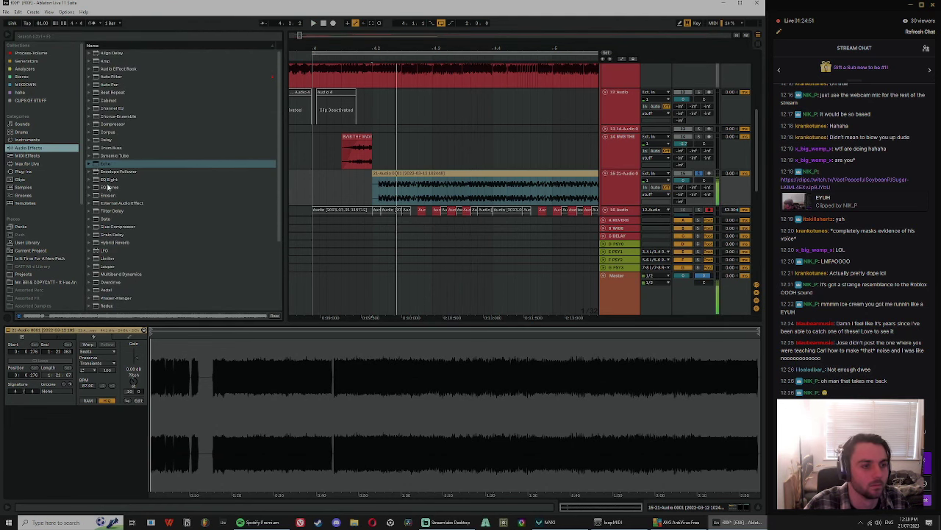
pyautogui.click(89, 273)
pyautogui.scroll(-3, 107, 271)
pyautogui.moveTo(111, 264); pyautogui.dragTo(390, 473)
pyautogui.press('space')
pyautogui.doubleClick(279, 423)
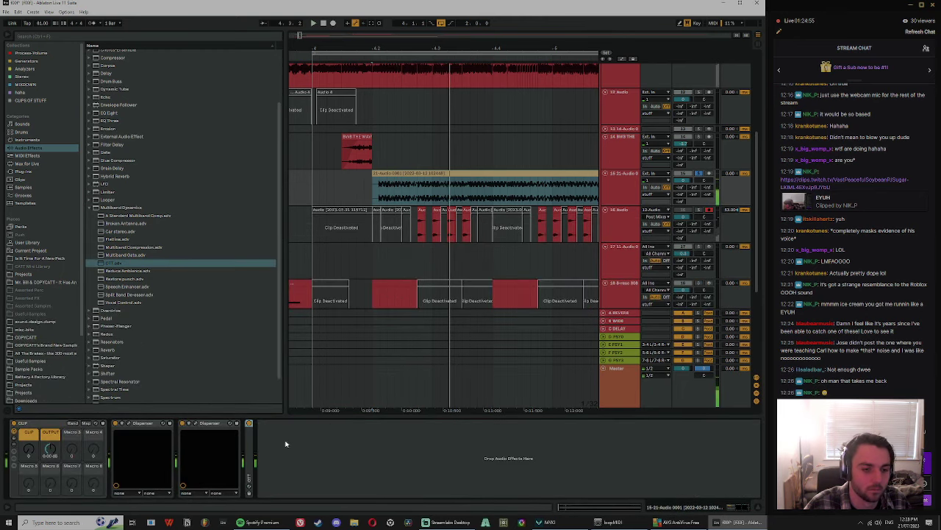
pyautogui.click(90, 208)
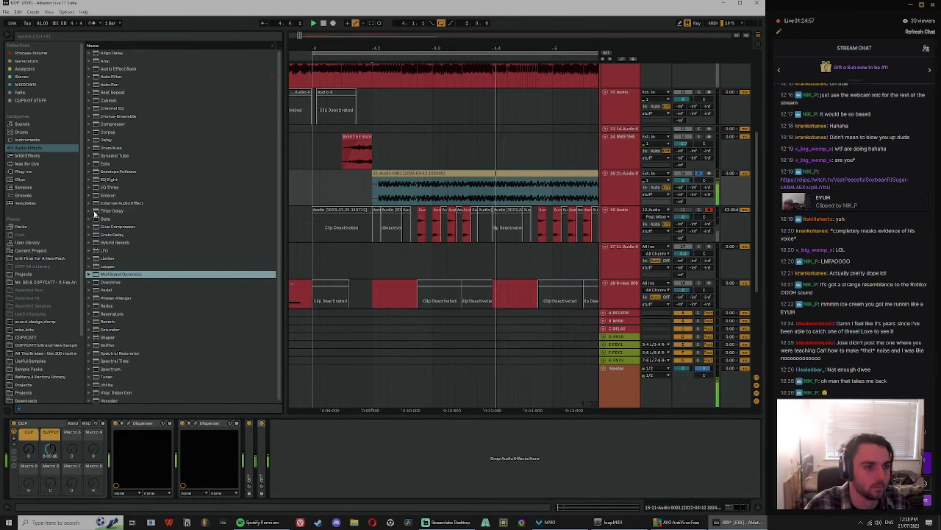
# Step: Add MWaveFolder from the Process Volume collection after the OTT devices and adjust its settings while playing the loop
pyautogui.click(25, 54)
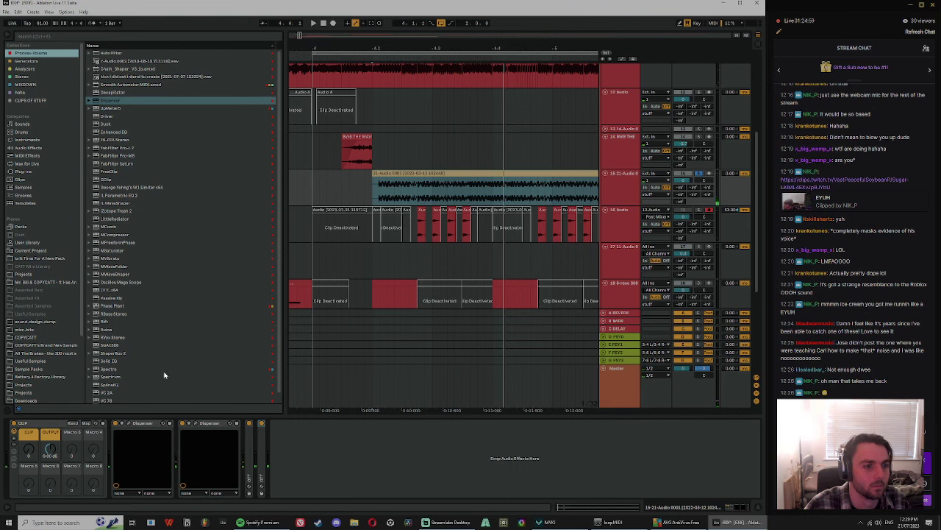
pyautogui.scroll(-1, 127, 338)
pyautogui.click(115, 257)
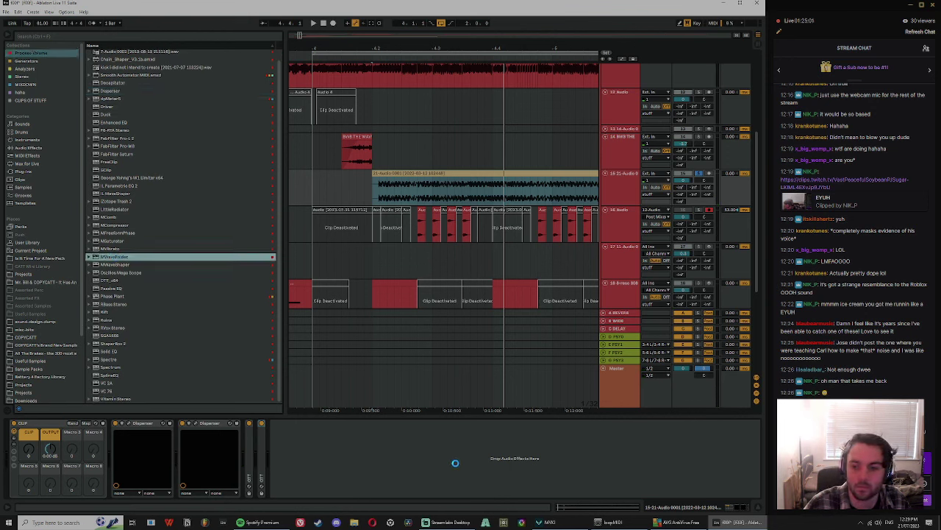
pyautogui.press('space')
pyautogui.moveTo(91, 66); pyautogui.dragTo(91, 86)
pyautogui.press('space')
pyautogui.press('space')
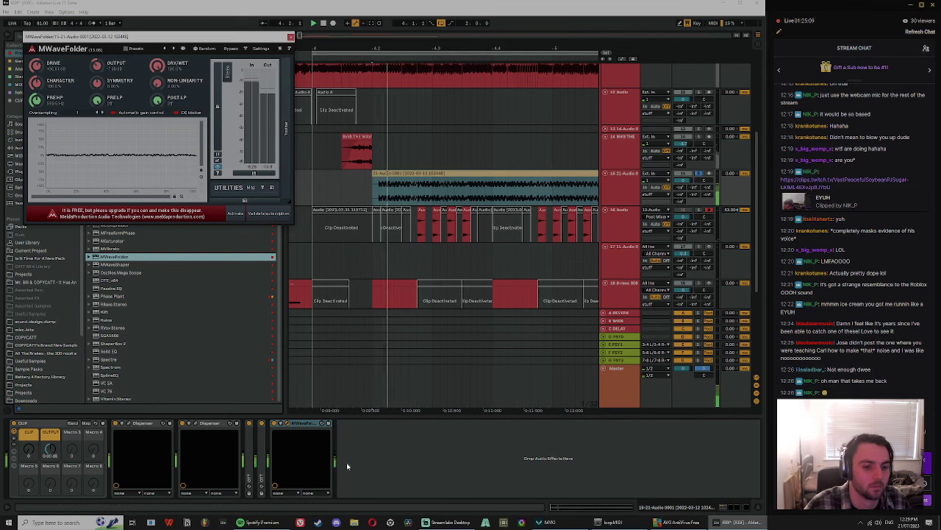
# Step: Group MWaveFolder into an Audio Effect Rack with a high-pass Auto Filter at about 1.25 kHz, and create a second, empty chain
pyautogui.click(327, 424)
pyautogui.hotkey('ctrl', 'g')
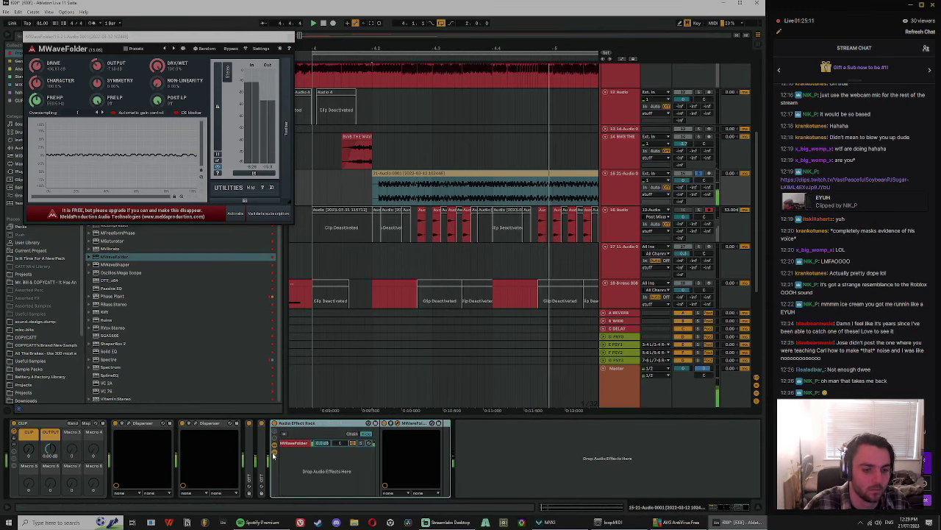
pyautogui.click(25, 147)
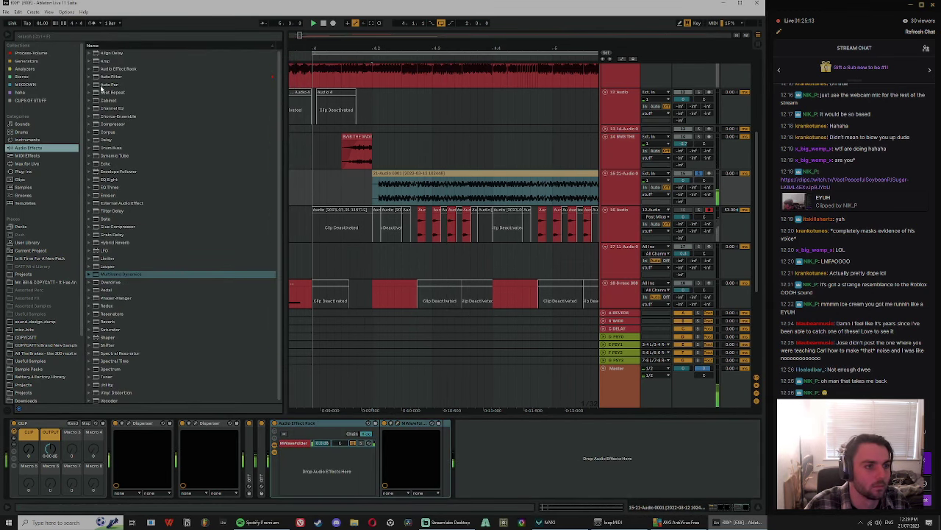
pyautogui.moveTo(439, 477); pyautogui.dragTo(448, 470)
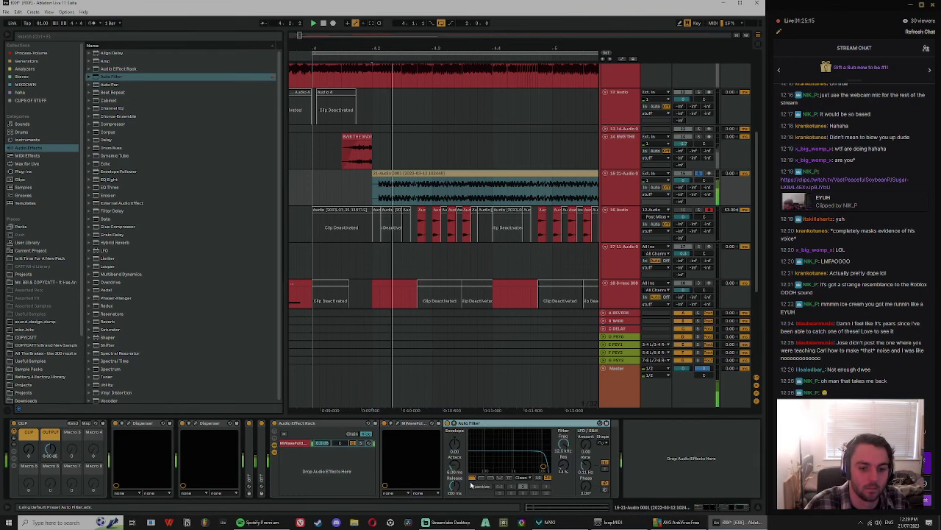
pyautogui.rightClick(285, 480)
pyautogui.click(300, 484)
pyautogui.click(307, 444)
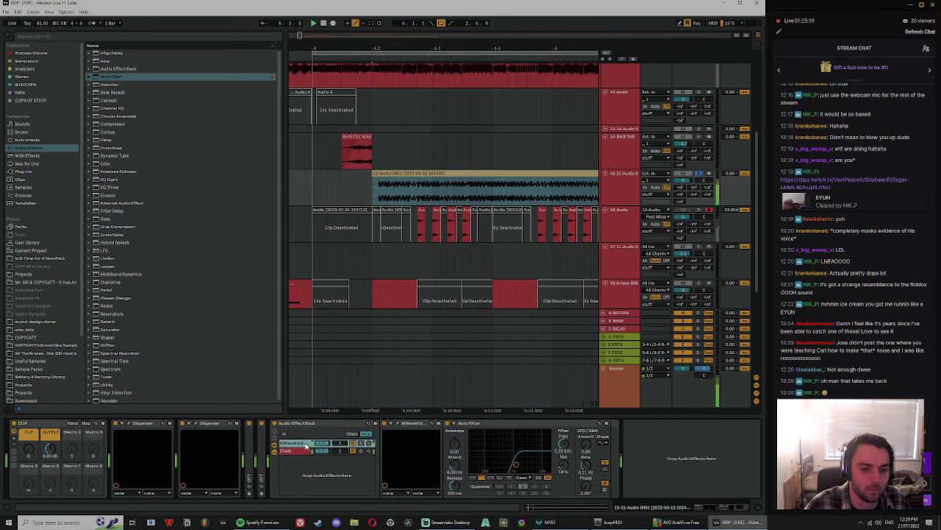
# Step: Place a copy of MWaveFolder at the end of the device chain and adjust its drive, character, symmetry and output
pyautogui.click(427, 426)
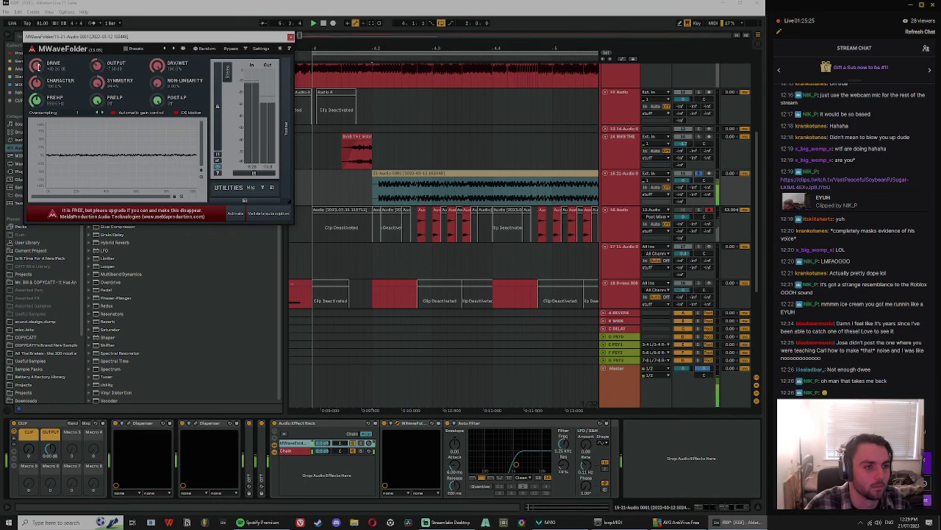
pyautogui.moveTo(411, 423); pyautogui.dragTo(727, 479)
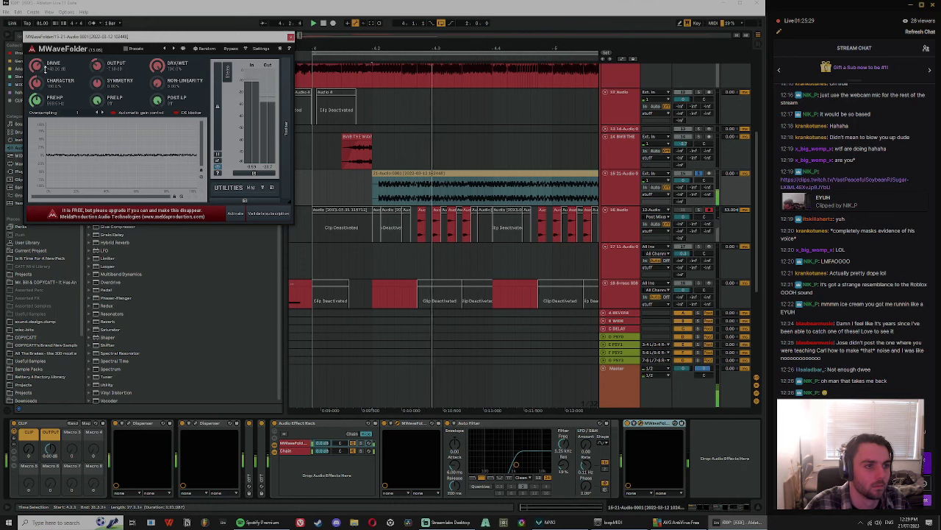
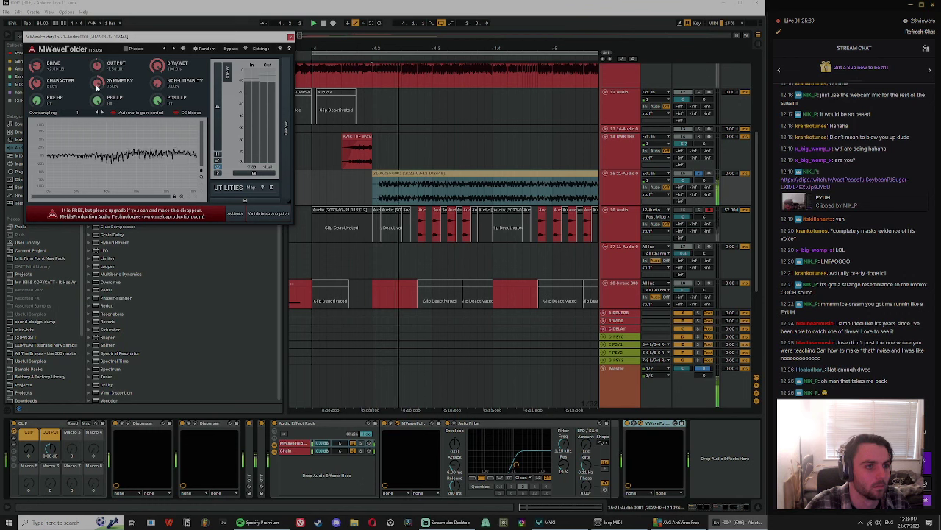
pyautogui.moveTo(97, 86); pyautogui.dragTo(98, 83)
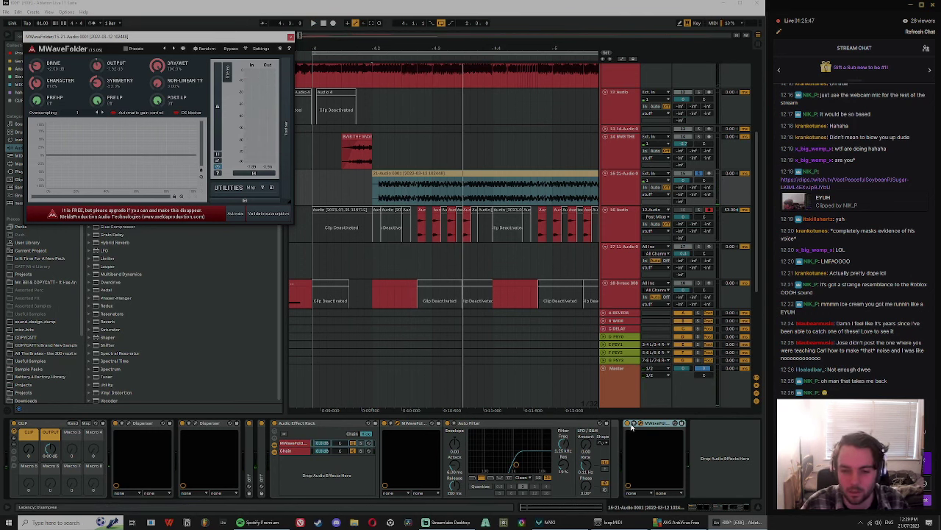
pyautogui.press('space')
pyautogui.moveTo(97, 66); pyautogui.dragTo(98, 72)
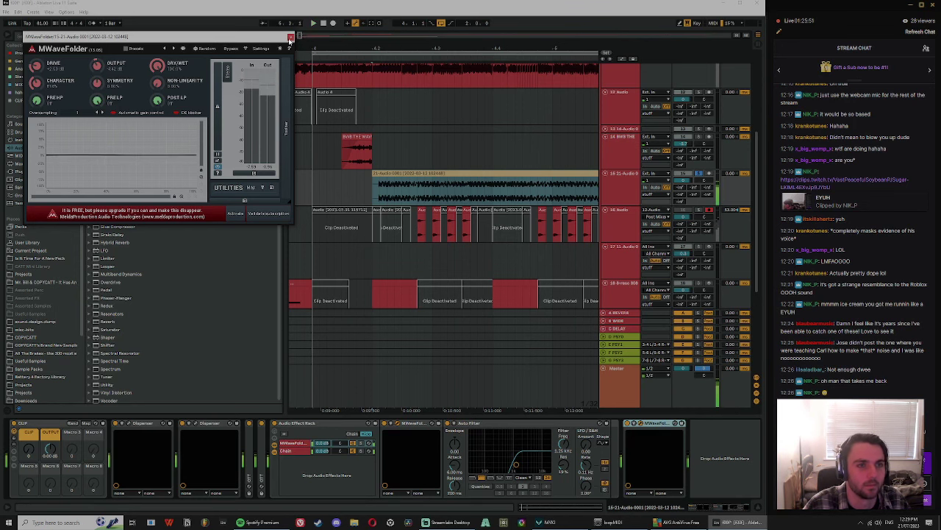
pyautogui.click(289, 37)
pyautogui.scroll(-4, 342, 147)
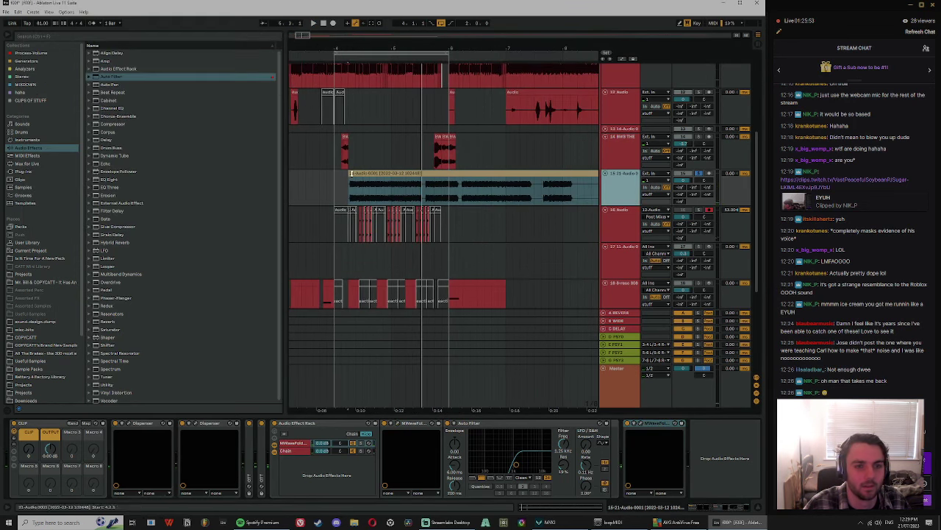
pyautogui.click(383, 174)
pyautogui.click(626, 191)
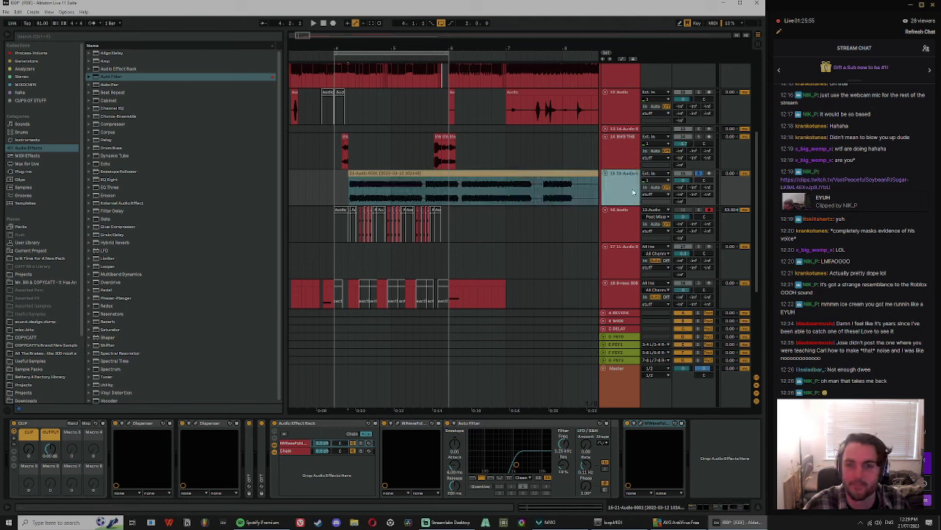
pyautogui.rightClick(625, 189)
pyautogui.click(657, 238)
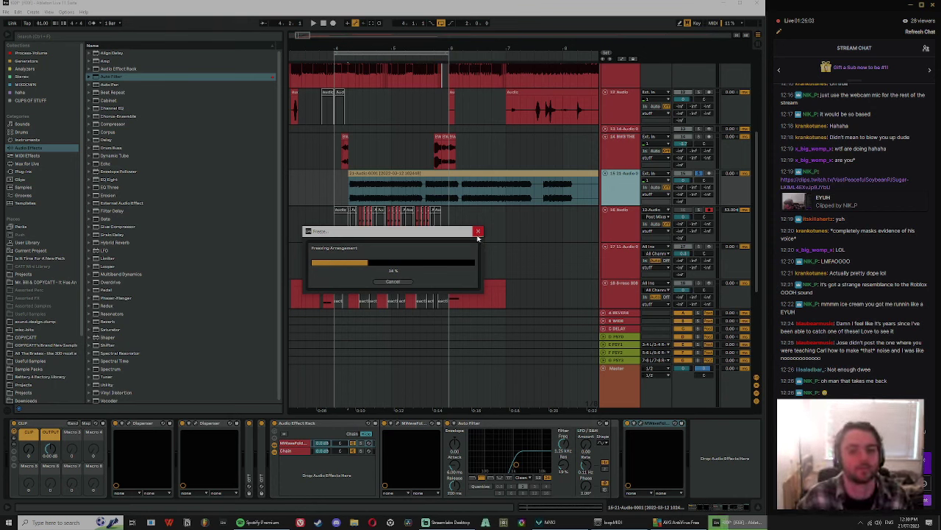
pyautogui.click(398, 283)
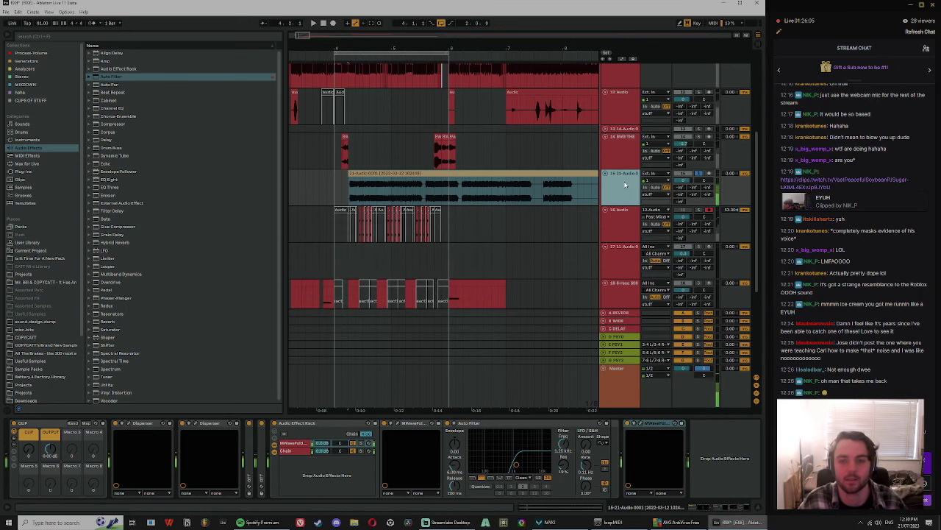
# Step: Set the audio input of track 14 to Resampling
pyautogui.click(651, 137)
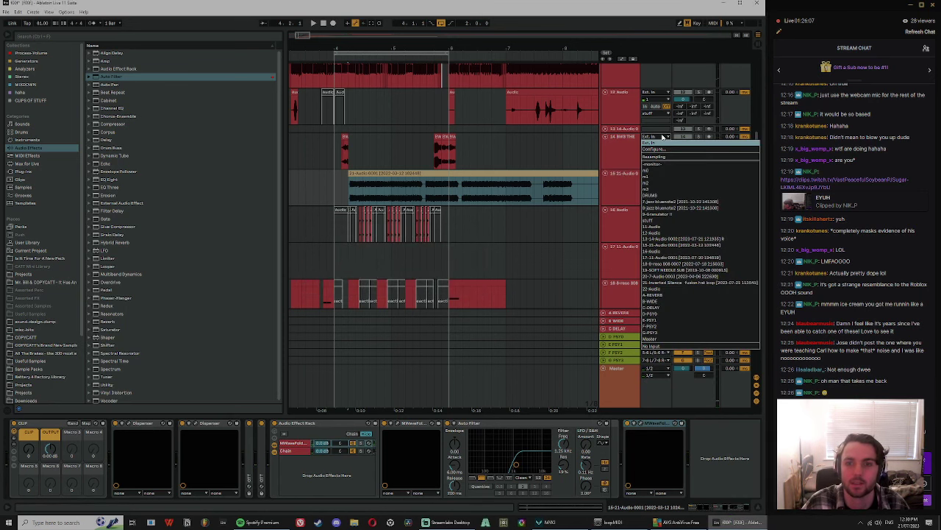
pyautogui.click(665, 168)
pyautogui.click(620, 191)
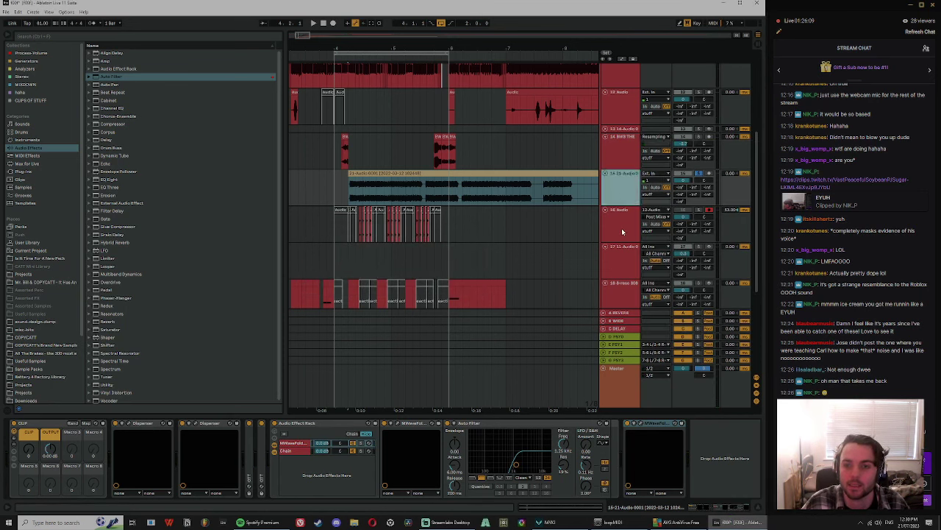
# Step: Insert a new audio track below track 16, route its input from the 21-Audio track Post FX, and arm it
pyautogui.click(623, 231)
pyautogui.click(630, 271)
pyautogui.click(657, 250)
pyautogui.click(653, 253)
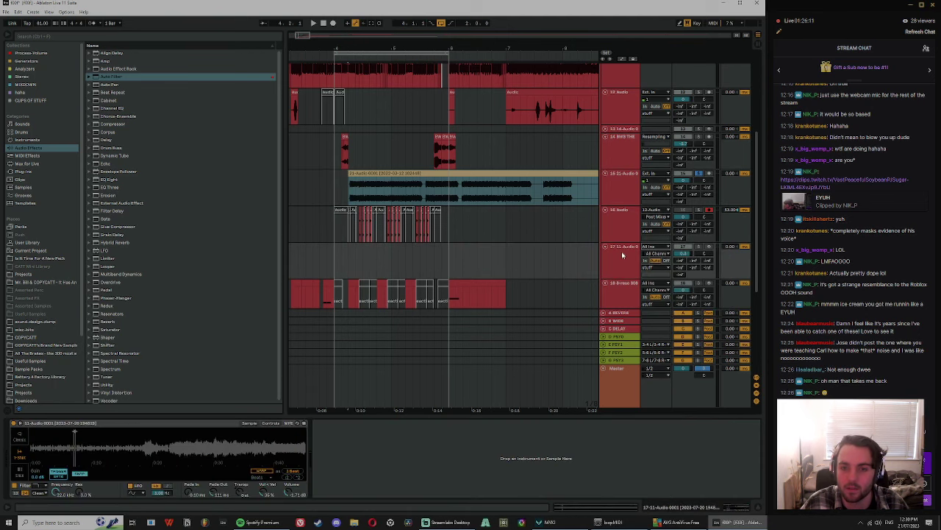
pyautogui.click(620, 228)
pyautogui.click(661, 247)
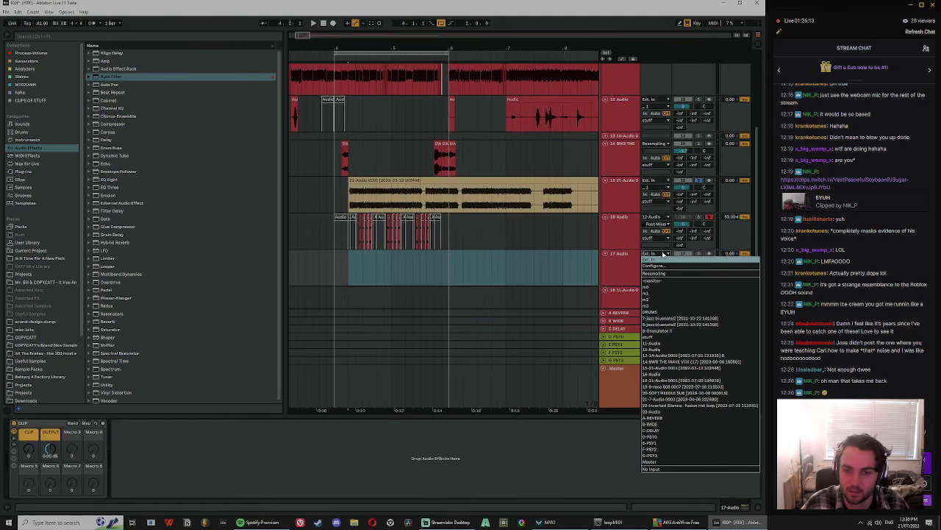
pyautogui.click(664, 254)
pyautogui.click(667, 373)
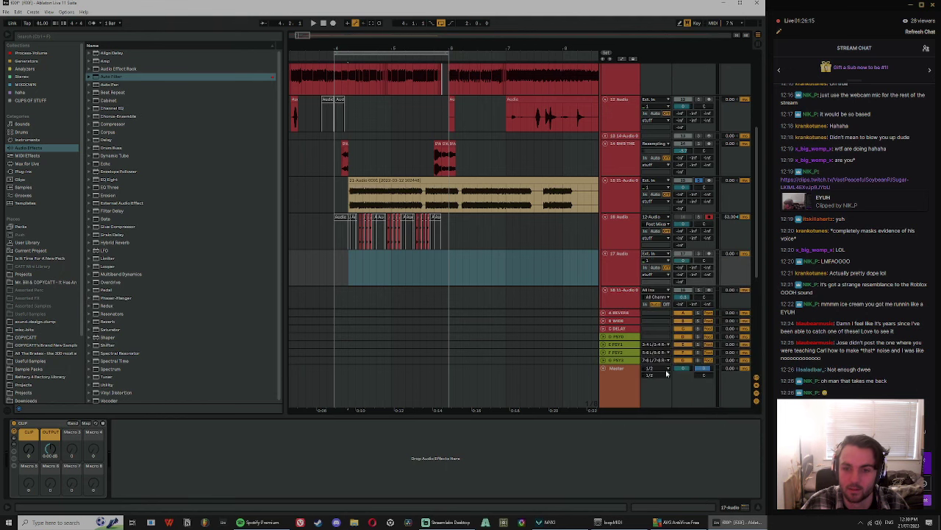
pyautogui.click(666, 261)
pyautogui.click(658, 275)
pyautogui.press('space')
pyautogui.click(348, 261)
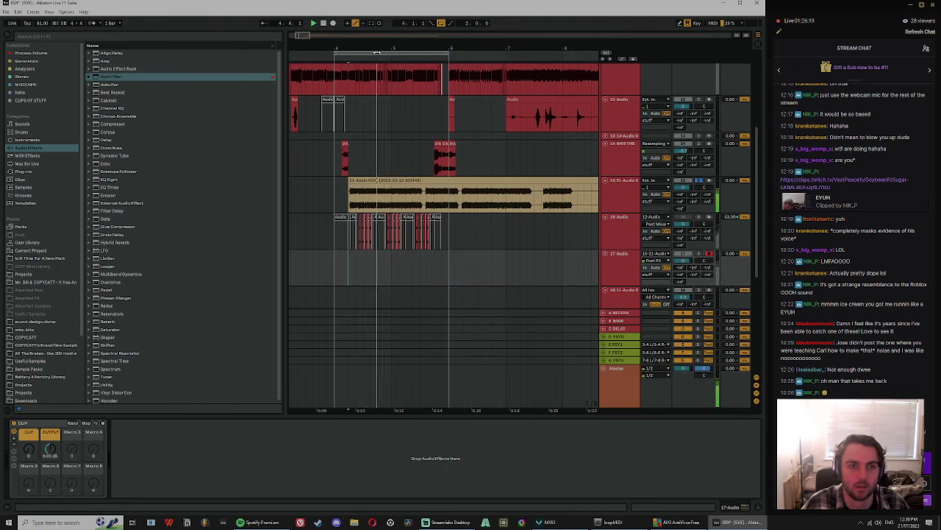
# Step: Raise the 21-Audio clip's pitch and audition different start points in its sample, setting the start to 1:1.632
pyautogui.scroll(3, 370, 143)
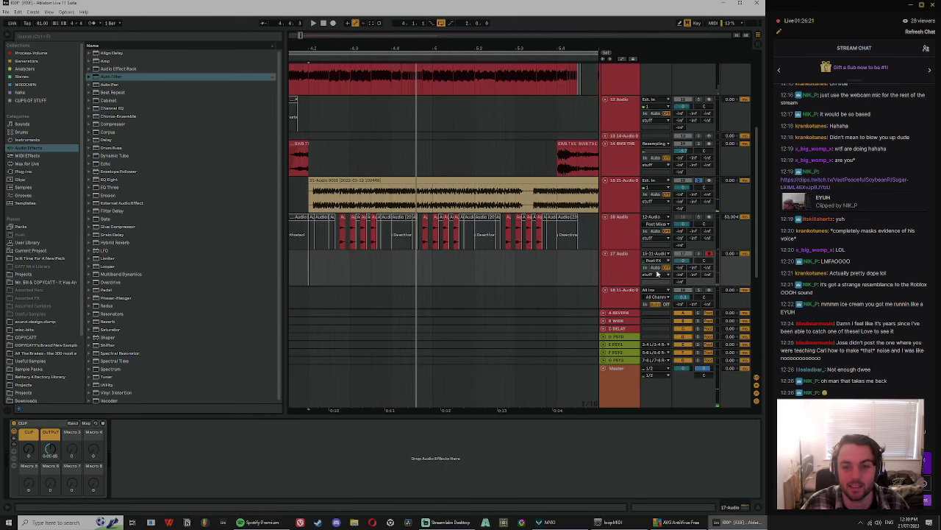
pyautogui.doubleClick(343, 181)
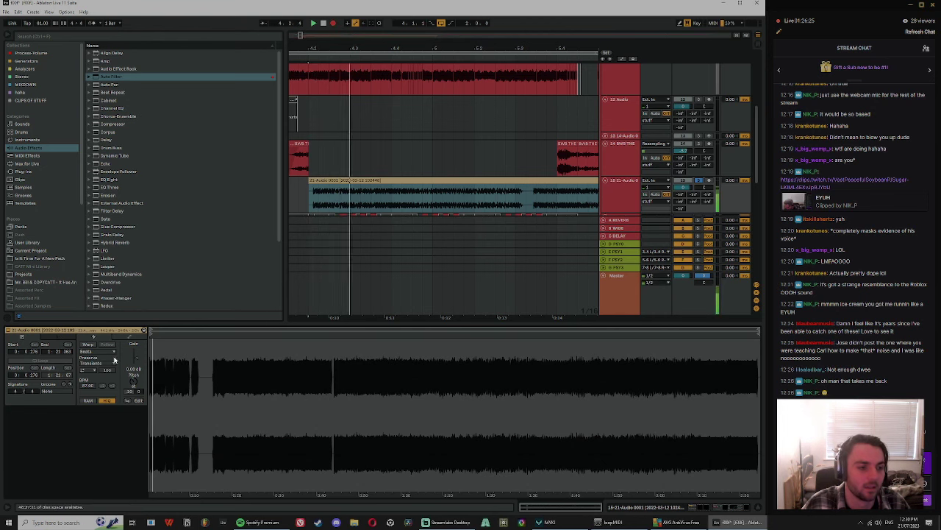
pyautogui.moveTo(134, 382); pyautogui.dragTo(135, 370)
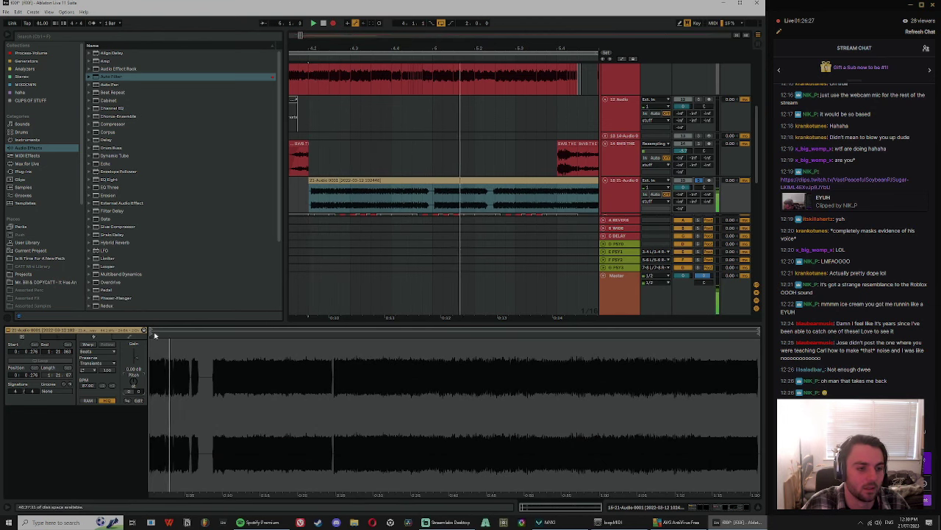
pyautogui.click(390, 367)
pyautogui.click(505, 368)
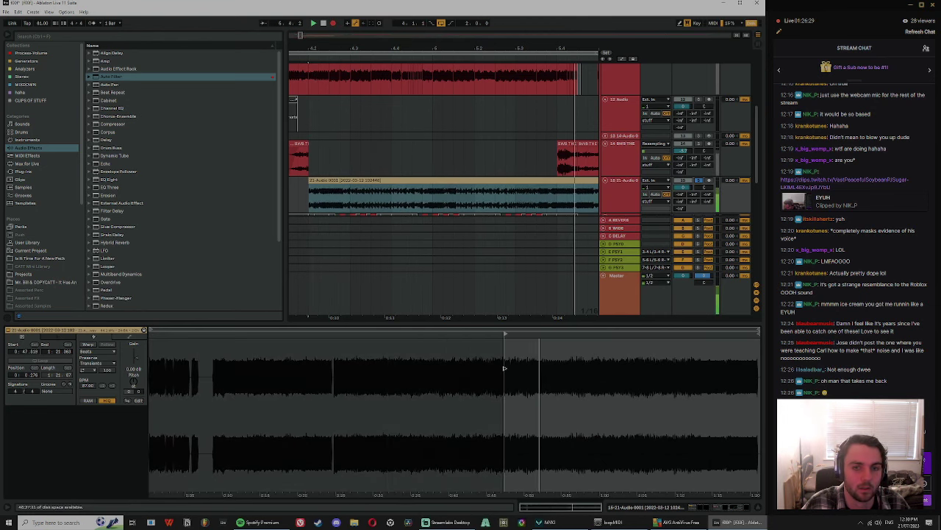
pyautogui.click(560, 370)
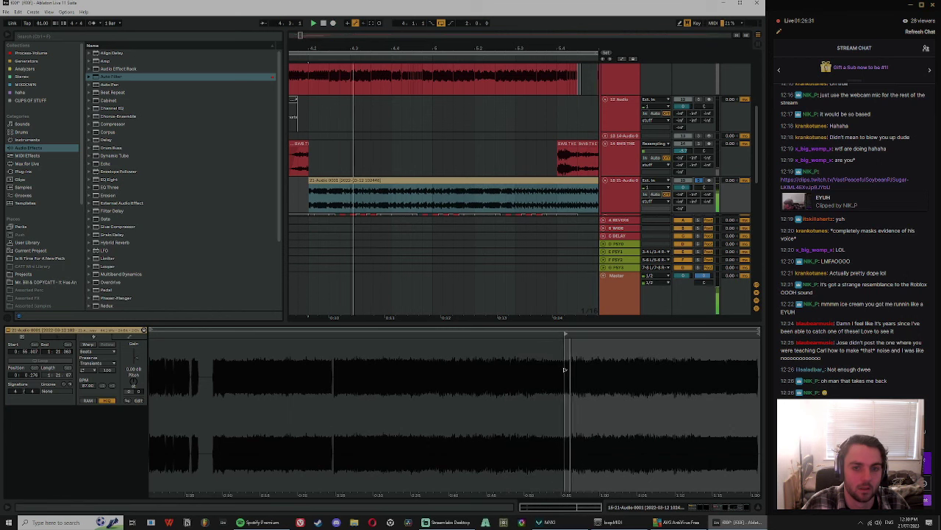
pyautogui.click(611, 368)
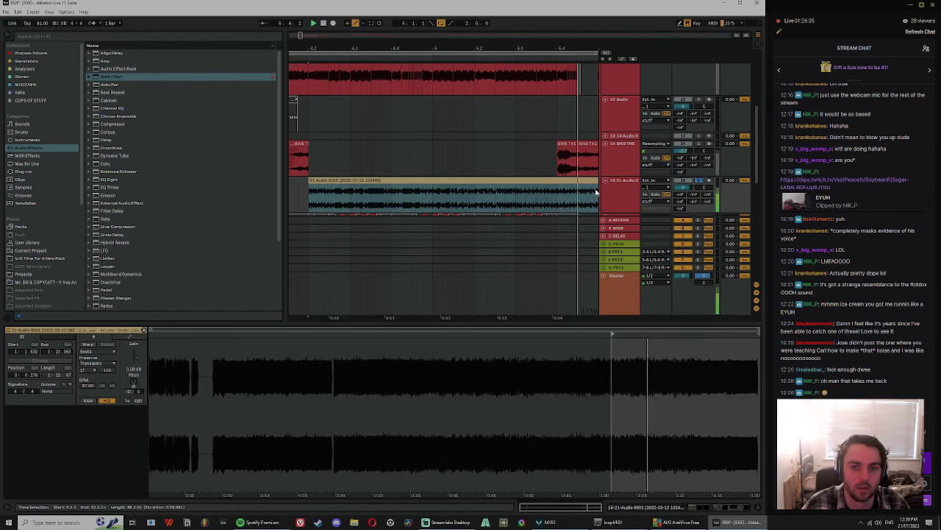
# Step: Solo track 17-Audio and play back the clip just recorded on it
pyautogui.press('space')
pyautogui.moveTo(539, 48); pyautogui.dragTo(505, 22)
pyautogui.scroll(-2, 506, 144)
pyautogui.scroll(-3, 505, 145)
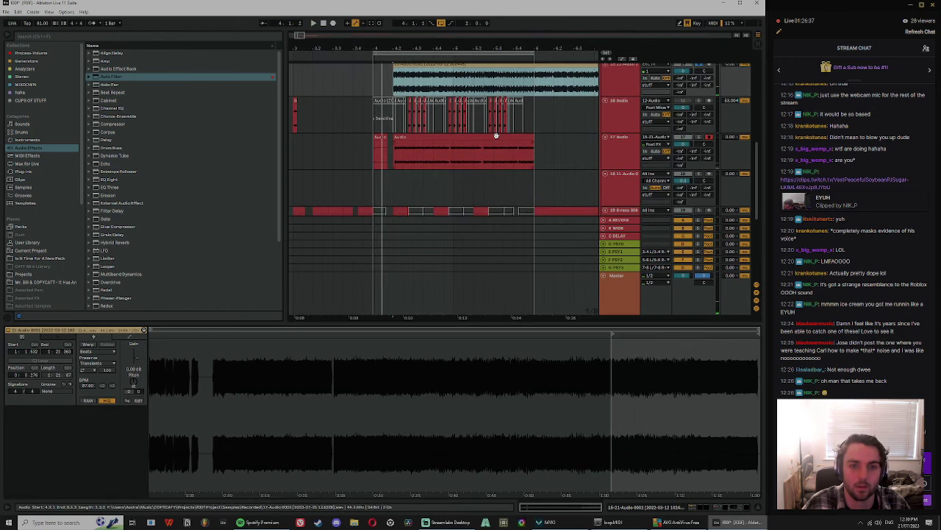
pyautogui.click(497, 136)
pyautogui.click(700, 137)
pyautogui.press('space')
pyautogui.scroll(2, 691, 102)
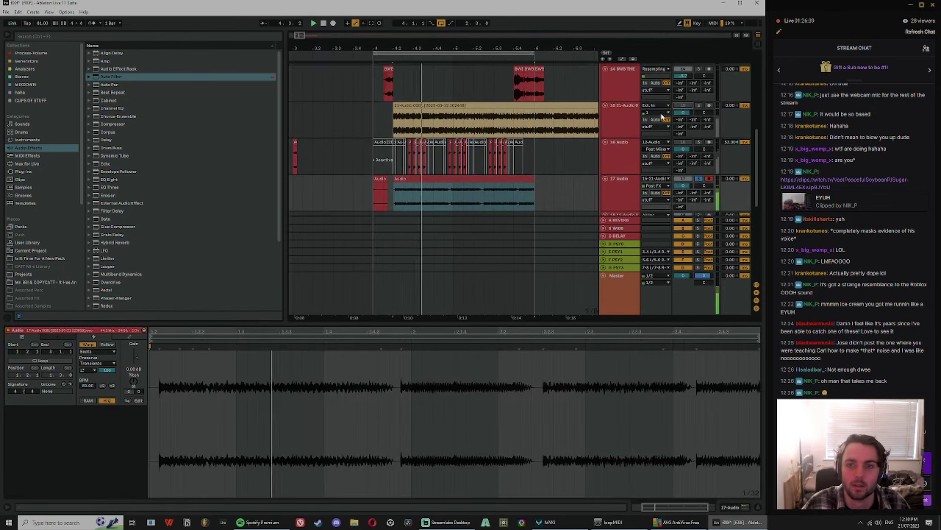
# Step: Audition the recorded clip from 4.2 on track 17-Audio, with and without the track soloed
pyautogui.moveTo(394, 187)
pyautogui.mouseDown()
pyautogui.moveTo(511, 181)
pyautogui.moveTo(403, 192)
pyautogui.moveTo(413, 189)
pyautogui.moveTo(405, 181)
pyautogui.moveTo(447, 208)
pyautogui.mouseUp()
pyautogui.press('space')
pyautogui.press('space')
pyautogui.press('space')
pyautogui.press('space')
pyautogui.click(698, 178)
pyautogui.press('space')
pyautogui.press('space')
pyautogui.scroll(5, 397, 196)
pyautogui.press('space')
pyautogui.press('space')
# Step: Split the recorded clip on track 17-Audio at 4.2.3 and 4.2.4
pyautogui.click(423, 195)
pyautogui.hotkey('ctrl', 'e')
pyautogui.click(451, 180)
pyautogui.press('space')
pyautogui.click(443, 193)
pyautogui.hotkey('ctrl', 'e')
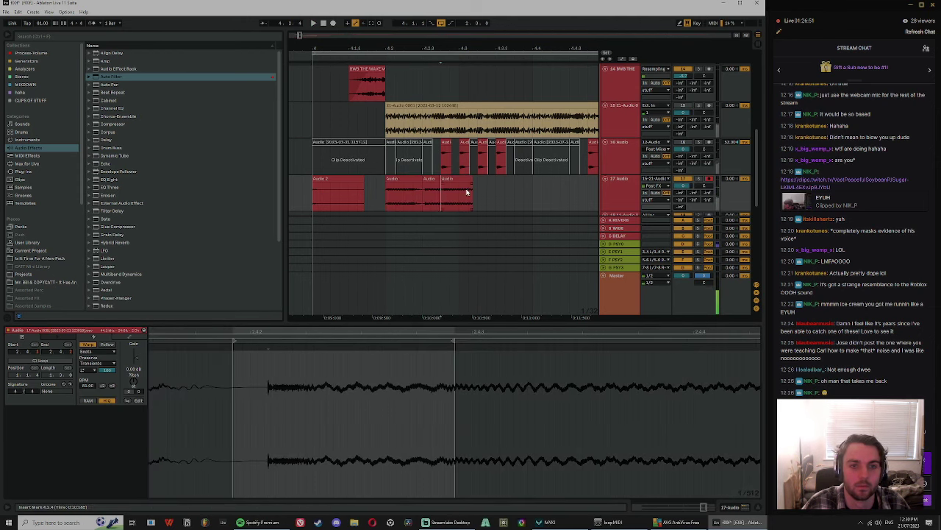
# Step: Cut the last slice on track 17-Audio down and duplicate the piece from 4.3.1 to 4.3.2
pyautogui.press('space')
pyautogui.press('space')
pyautogui.moveTo(473, 180)
pyautogui.mouseDown()
pyautogui.moveTo(509, 181)
pyautogui.moveTo(468, 179)
pyautogui.mouseUp()
pyautogui.press('space')
pyautogui.click(472, 201)
pyautogui.hotkey('ctrl', 'e')
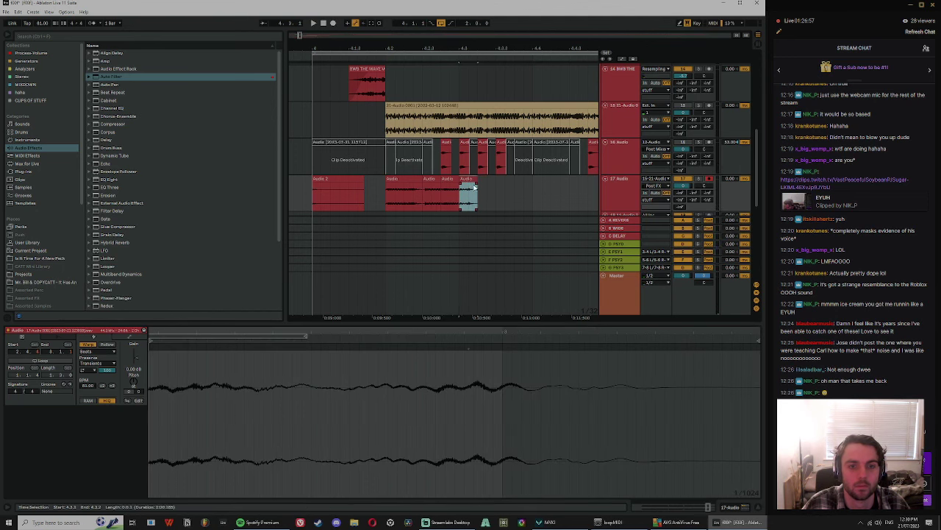
pyautogui.hotkey('ctrl', 'd')
# Step: Duplicate the three slices starting at 4.2.4 on track 17-Audio and play back the result
pyautogui.click(432, 197)
pyautogui.press('space')
pyautogui.click(448, 179)
pyautogui.keyDown('shift'); pyautogui.click(482, 181); pyautogui.keyUp('shift')
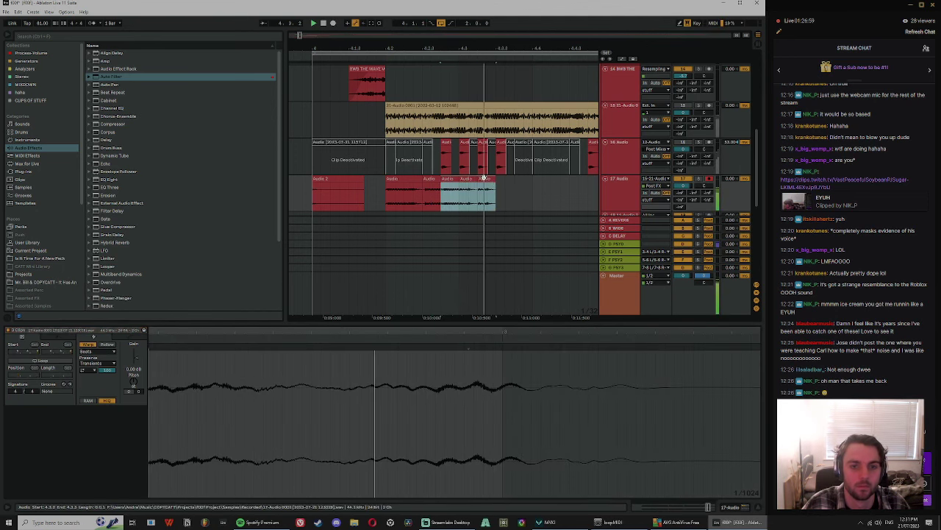
pyautogui.hotkey('ctrl', 'd')
pyautogui.click(535, 180)
pyautogui.click(448, 179)
pyautogui.press('space')
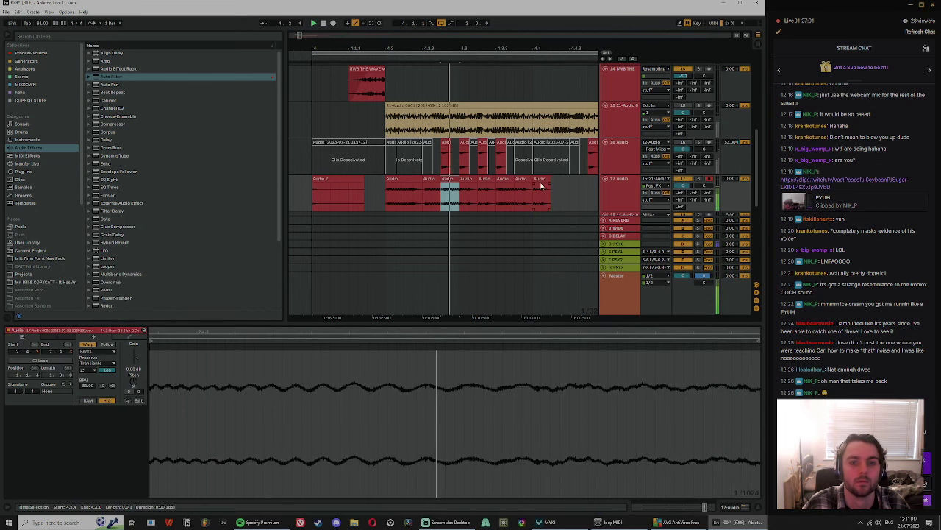
# Step: Duplicate the seven slices from 4.2.3 to 4.4.2 directly after themselves on track 17-Audio
pyautogui.click(542, 178)
pyautogui.keyDown('shift'); pyautogui.click(432, 179); pyautogui.keyUp('shift')
pyautogui.press('space')
pyautogui.press('space')
pyautogui.hotkey('ctrl', 'd')
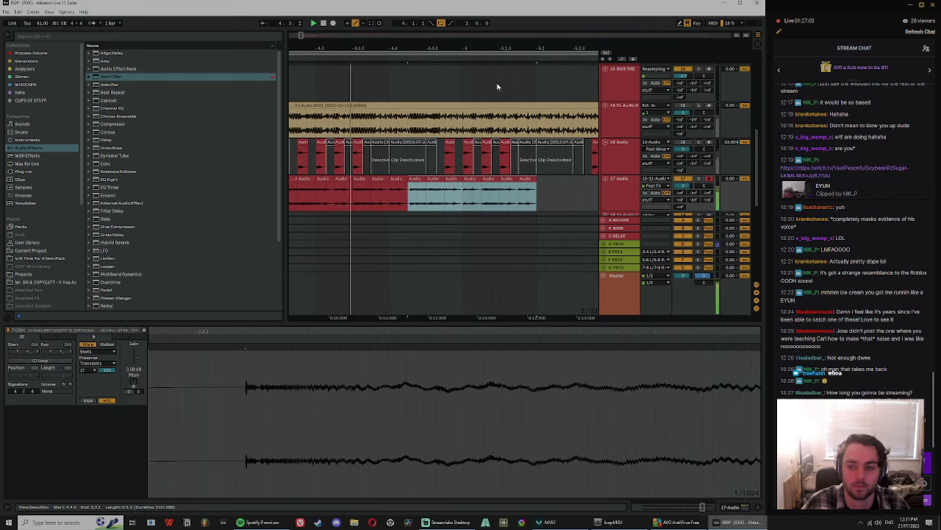
pyautogui.moveTo(451, 49); pyautogui.dragTo(444, 37)
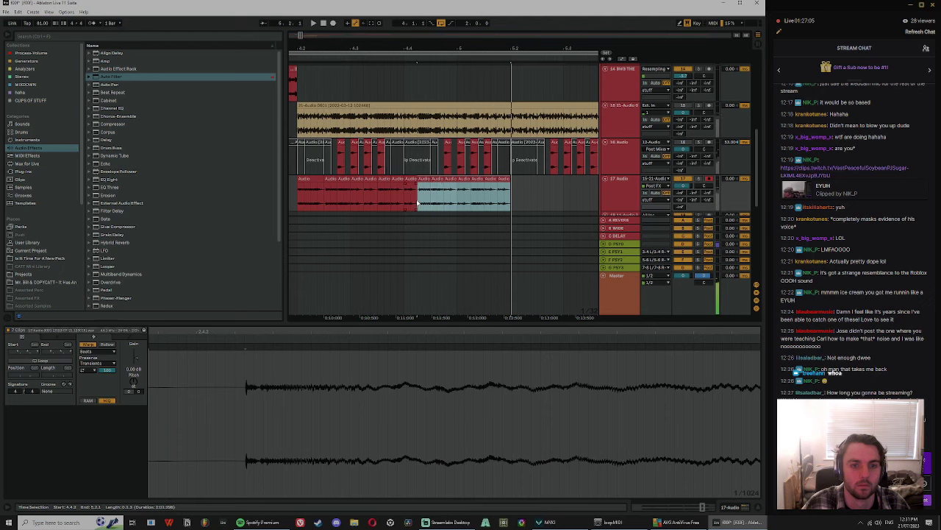
# Step: Audition the duplicated slices and place the group of three from 4.4.2 one sixteenth further on, at 4.4.3
pyautogui.click(418, 188)
pyautogui.press('space')
pyautogui.press('space')
pyautogui.click(435, 179)
pyautogui.press('space')
pyautogui.click(425, 180)
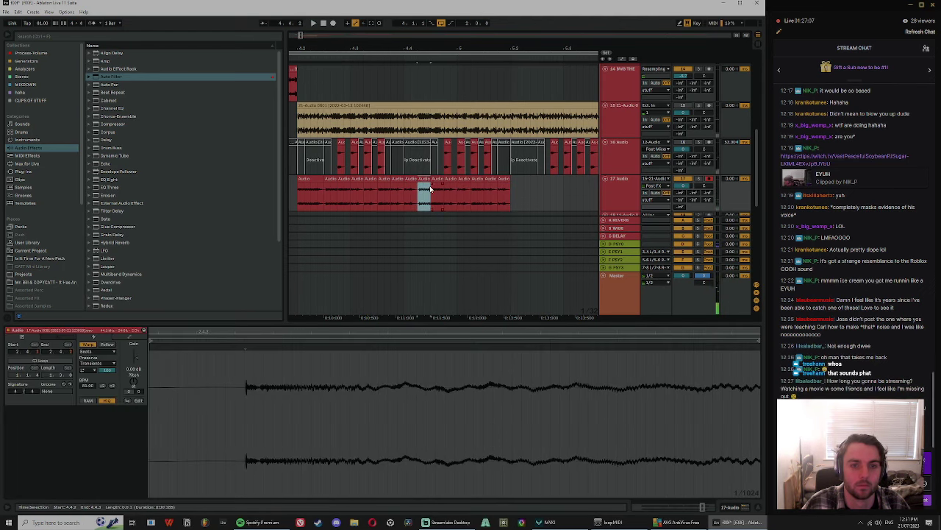
pyautogui.hotkey('ctrl', 'z')
pyautogui.keyDown('shift'); pyautogui.click(450, 180); pyautogui.keyUp('shift')
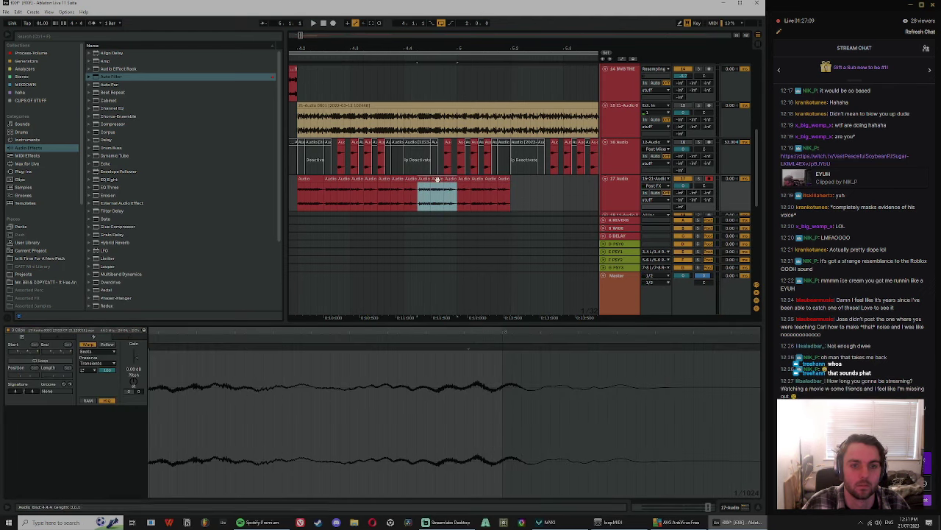
pyautogui.moveTo(427, 180); pyautogui.dragTo(467, 190)
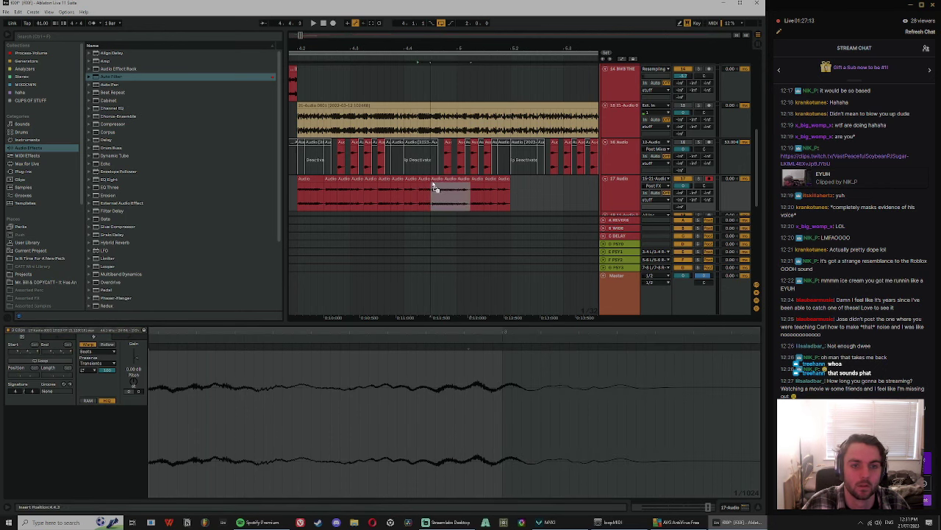
pyautogui.click(474, 180)
pyautogui.moveTo(459, 50); pyautogui.dragTo(456, 40)
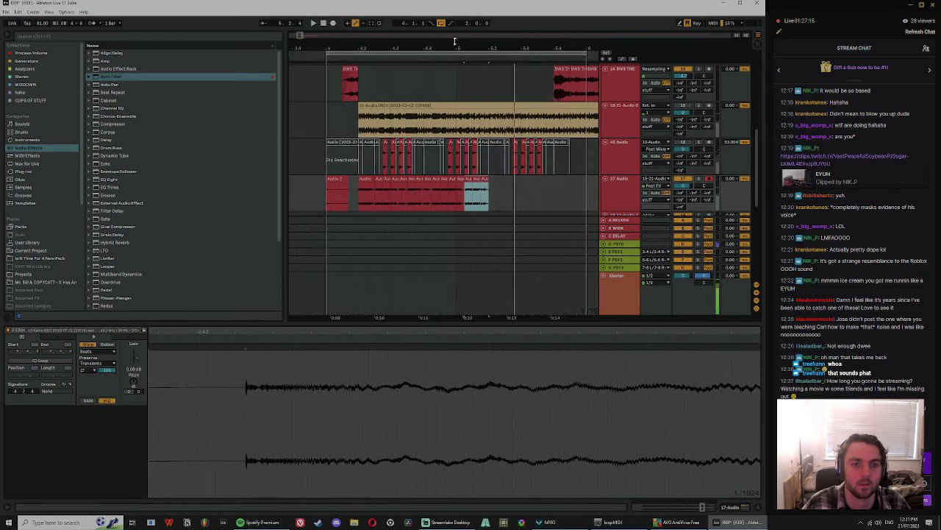
# Step: Raise the volume of track 17-Audio while playing from just before 4.2
pyautogui.click(350, 194)
pyautogui.press('space')
pyautogui.press('space')
pyautogui.moveTo(683, 186); pyautogui.dragTo(683, 181)
pyautogui.press('space')
pyautogui.press('space')
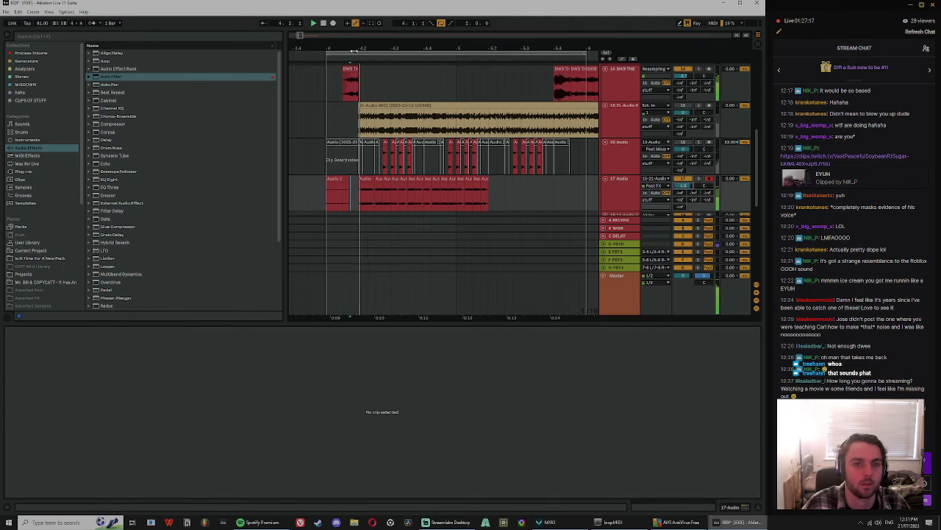
# Step: Extend the first slice at 4.2 over the slice beside it to 4.2.4 and play it back
pyautogui.moveTo(363, 49); pyautogui.dragTo(371, 77)
pyautogui.press('space')
pyautogui.click(378, 180)
pyautogui.press('space')
pyautogui.moveTo(381, 197); pyautogui.dragTo(416, 180)
pyautogui.press('space')
pyautogui.press('space')
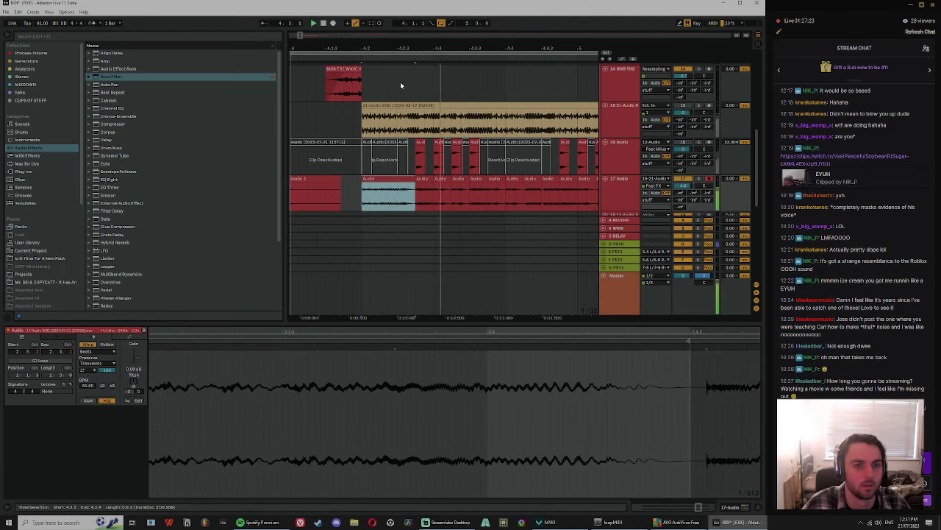
# Step: Nudge the sample content inside the first slice and split the slice at 4.2.3
pyautogui.moveTo(403, 198); pyautogui.dragTo(401, 199)
pyautogui.press('space')
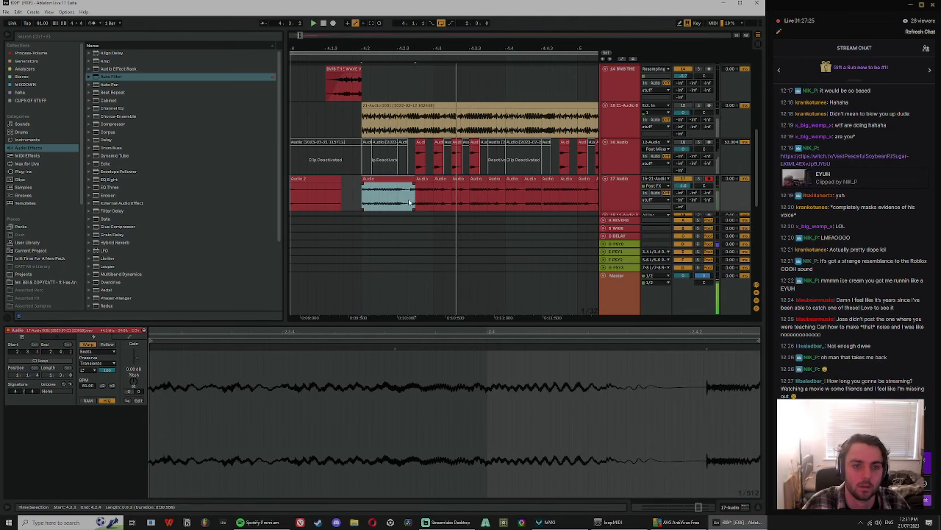
pyautogui.click(407, 198)
pyautogui.hotkey('ctrl', 'e')
pyautogui.click(406, 197)
pyautogui.press('space')
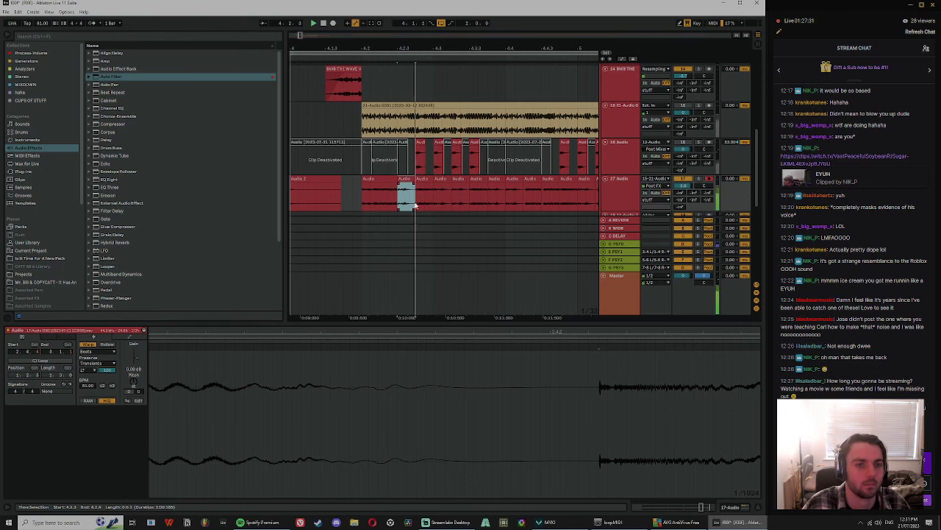
# Step: Audition the slices around 4.3 and duplicate the three from 4.2.4 to 4.3.3 directly after themselves
pyautogui.click(442, 196)
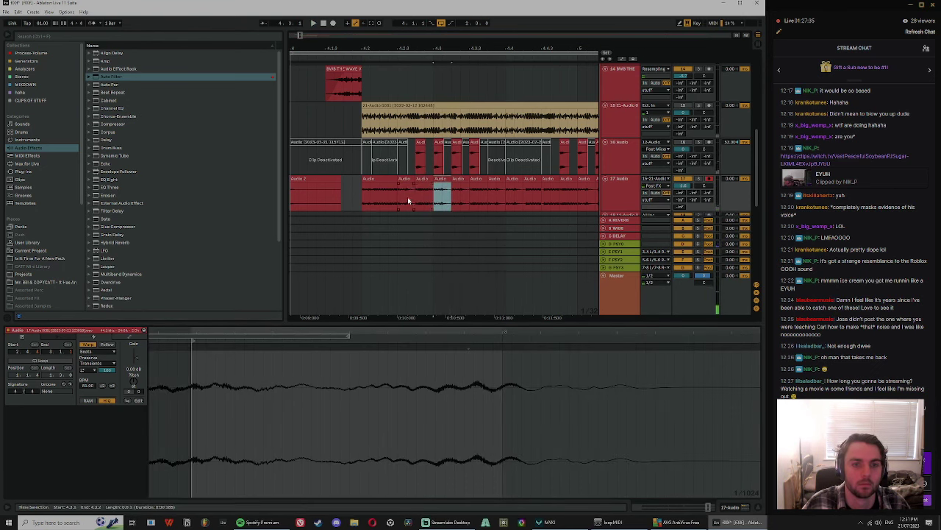
pyautogui.click(458, 193)
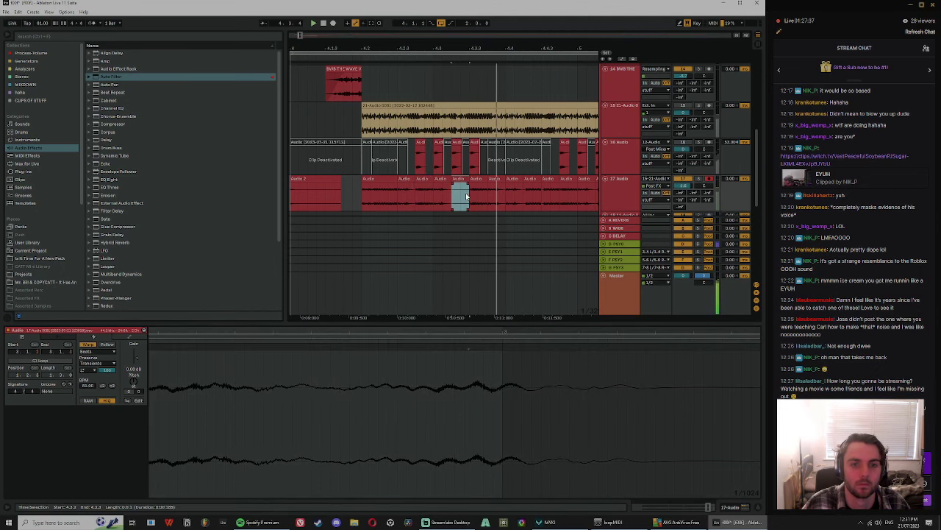
pyautogui.click(403, 177)
pyautogui.press('space')
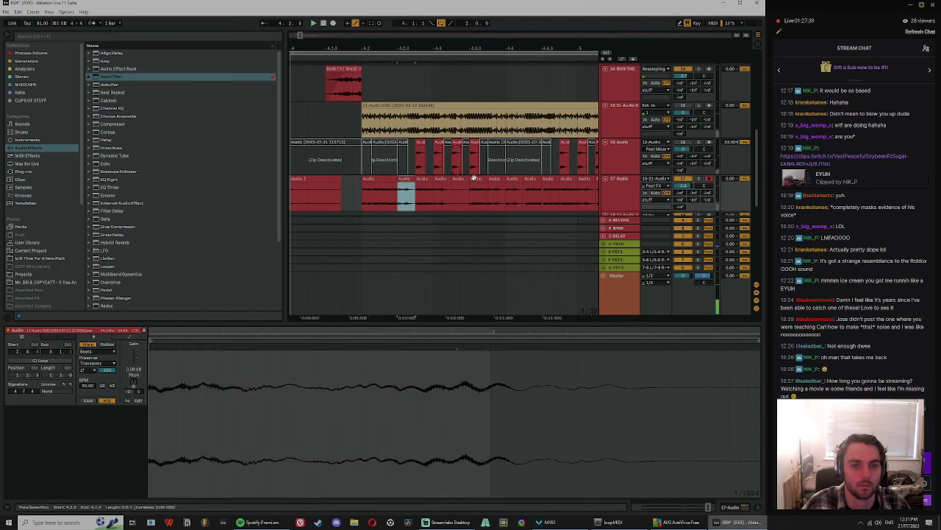
pyautogui.click(424, 178)
pyautogui.press('space')
pyautogui.keyDown('shift'); pyautogui.click(457, 178); pyautogui.keyUp('shift')
pyautogui.press('space')
pyautogui.hotkey('ctrl', 'd')
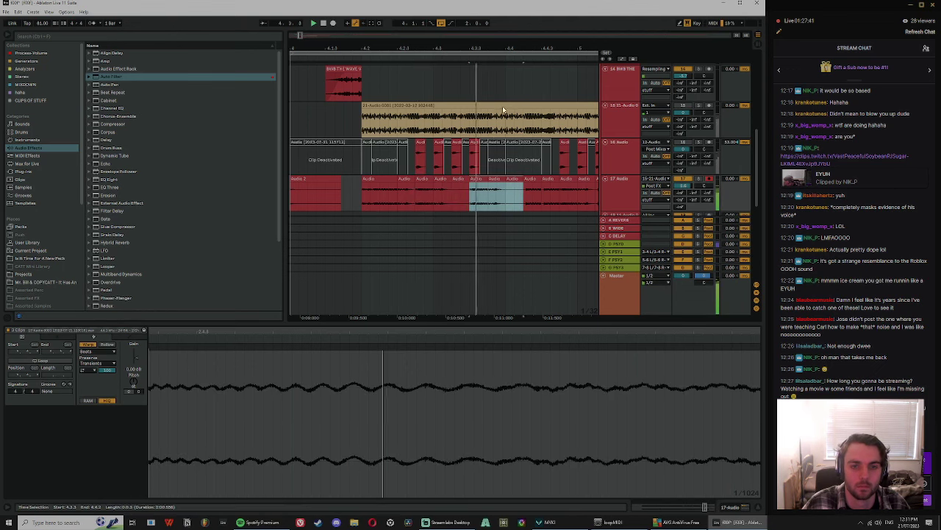
pyautogui.moveTo(531, 48); pyautogui.dragTo(467, 44)
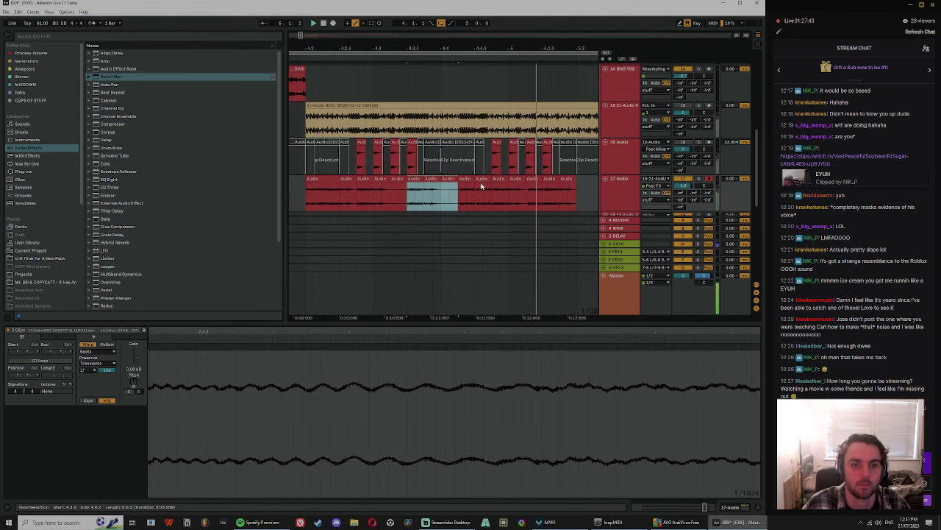
# Step: Split the first slice on track 17-Audio at 4.2.2 and place its second half at 4.4.3
pyautogui.click(323, 195)
pyautogui.press('space')
pyautogui.press('space')
pyautogui.click(324, 197)
pyautogui.hotkey('ctrl', 'e')
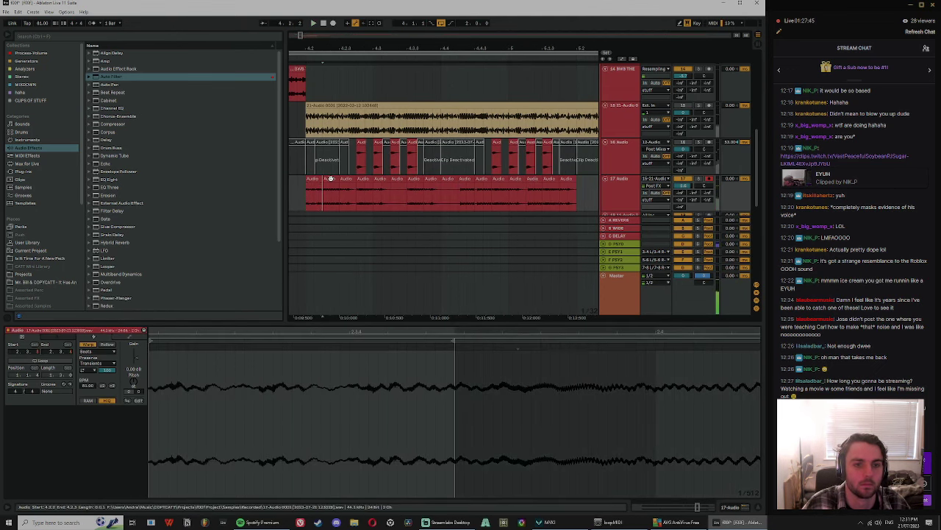
pyautogui.moveTo(330, 179); pyautogui.dragTo(482, 199)
# Step: Copy the three slices starting at 4.2.4 and paste them at 4.4.4 on track 17-Audio
pyautogui.click(362, 179)
pyautogui.keyDown('shift'); pyautogui.click(379, 179); pyautogui.keyUp('shift')
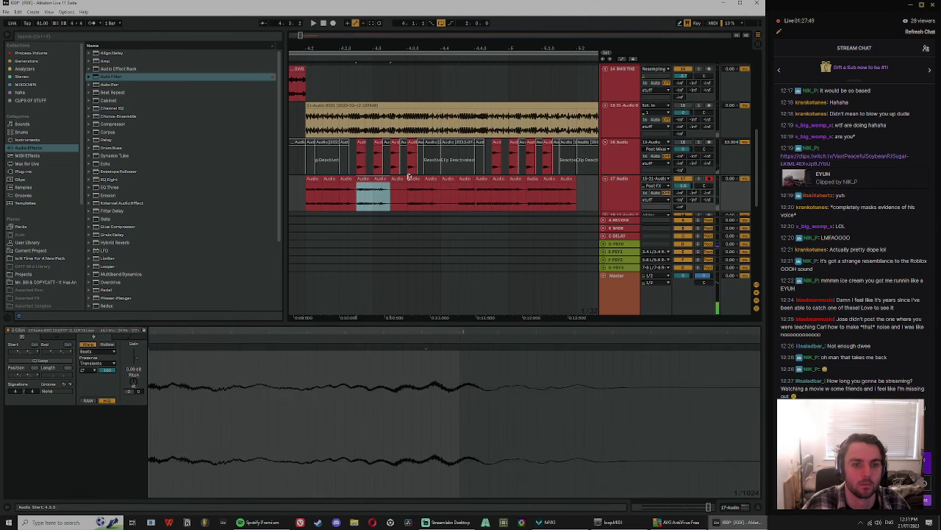
pyautogui.keyDown('shift'); pyautogui.click(401, 179); pyautogui.keyUp('shift')
pyautogui.hotkey('ctrl', 'c')
pyautogui.click(496, 172)
pyautogui.hotkey('ctrl', 'v')
# Step: Paste the copied three slices once more at 5.1.3 on track 17-Audio
pyautogui.click(500, 180)
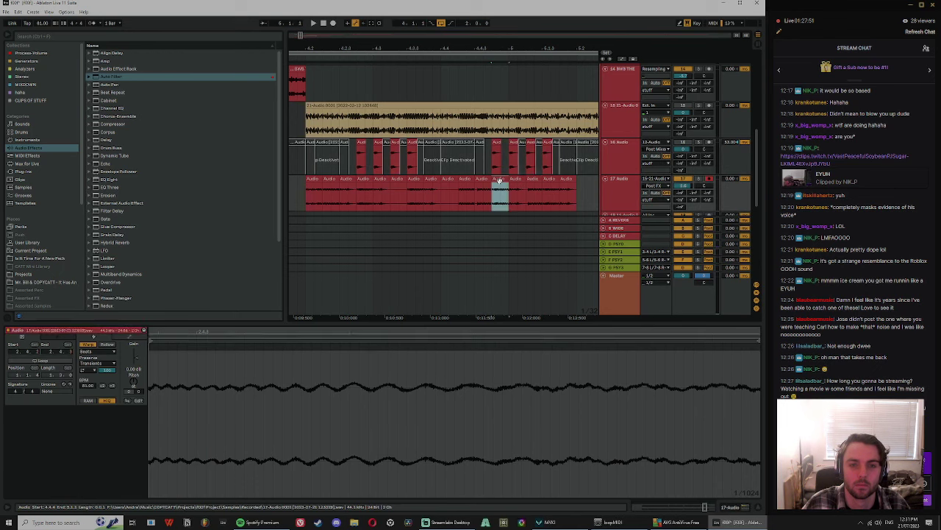
pyautogui.keyDown('shift'); pyautogui.click(529, 180); pyautogui.keyUp('shift')
pyautogui.press('space')
pyautogui.click(549, 179)
pyautogui.hotkey('ctrl', 'v')
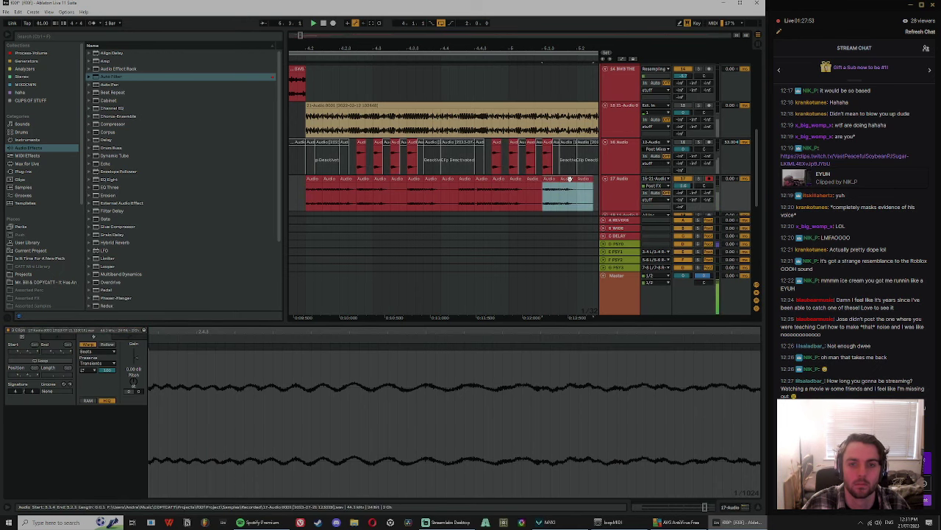
# Step: Play back the end of the slice pattern and solo track 17-Audio
pyautogui.press('space')
pyautogui.press('space')
pyautogui.moveTo(540, 47); pyautogui.dragTo(469, 45)
pyautogui.press('space')
pyautogui.press('space')
pyautogui.click(712, 189)
pyautogui.click(699, 179)
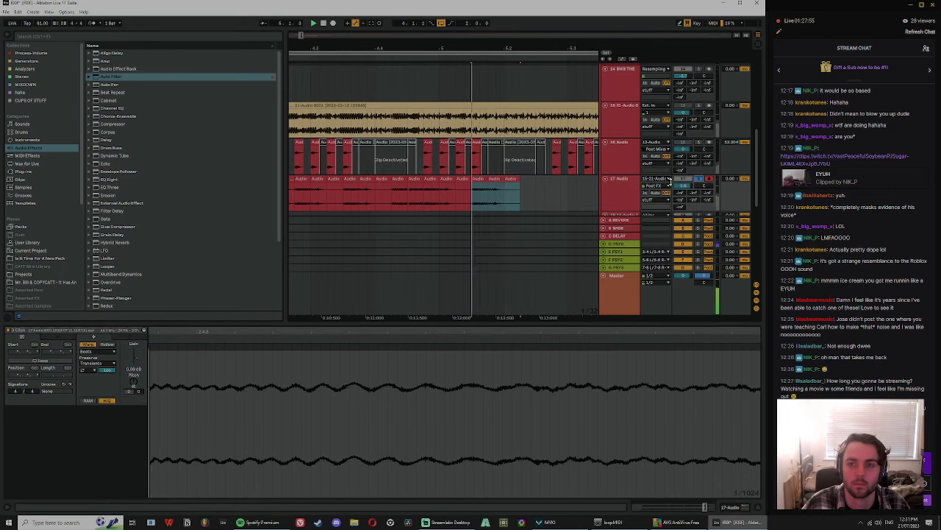
# Step: Show the device chain and look through the effects on the tracks above 17-Audio, up to 11-Audio
pyautogui.hotkey('shift', 'Tab')
pyautogui.click(28, 53)
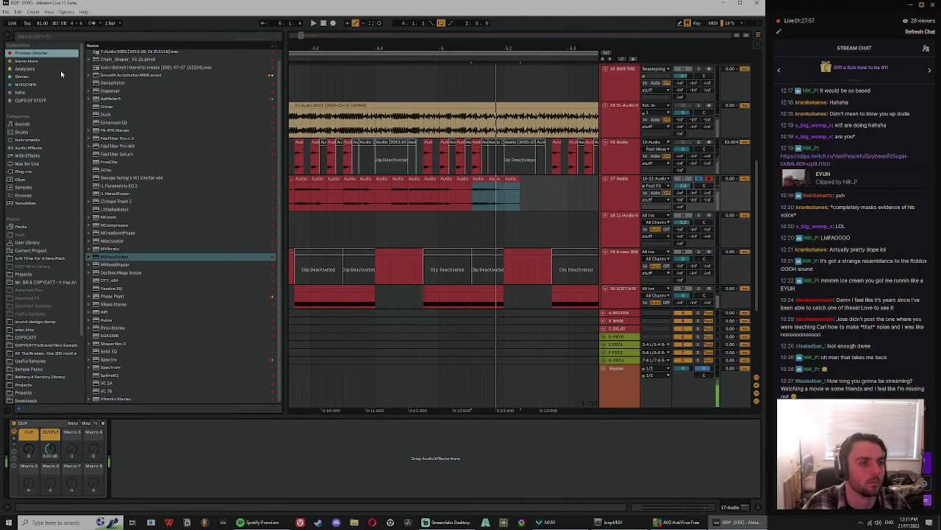
pyautogui.click(28, 148)
pyautogui.click(621, 156)
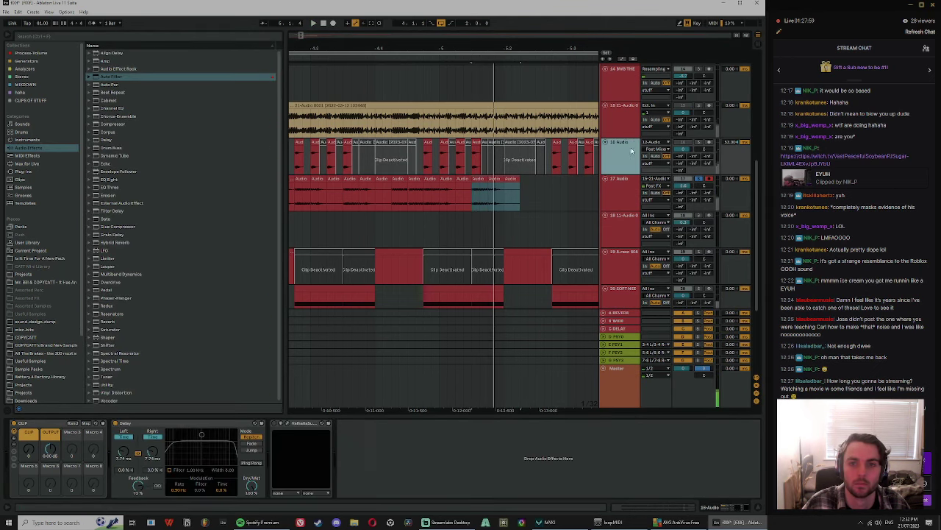
pyautogui.click(629, 128)
pyautogui.scroll(2, 620, 155)
pyautogui.click(624, 101)
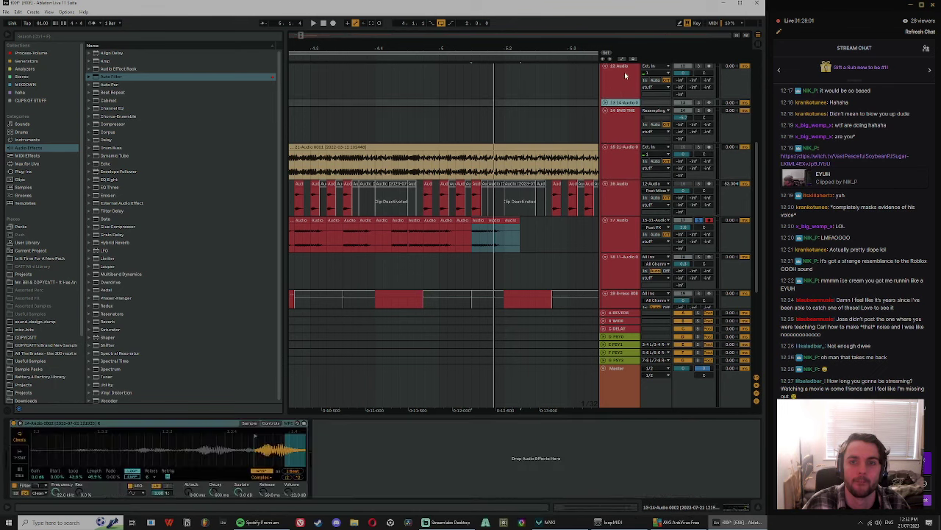
pyautogui.click(624, 77)
pyautogui.scroll(5, 617, 171)
pyautogui.click(622, 112)
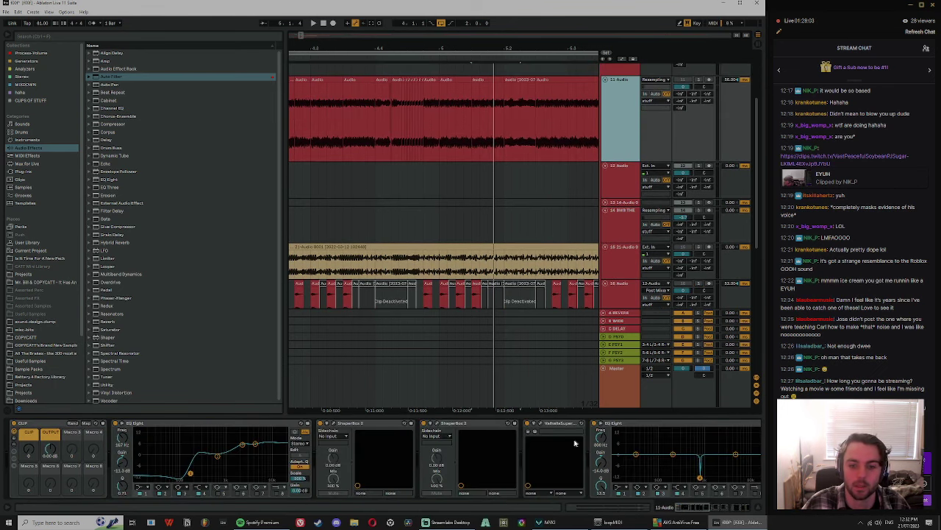
# Step: Put the MRingModulator from the end of the 11-Audio effect chain onto track 17 Audio
pyautogui.moveTo(700, 506); pyautogui.dragTo(751, 507)
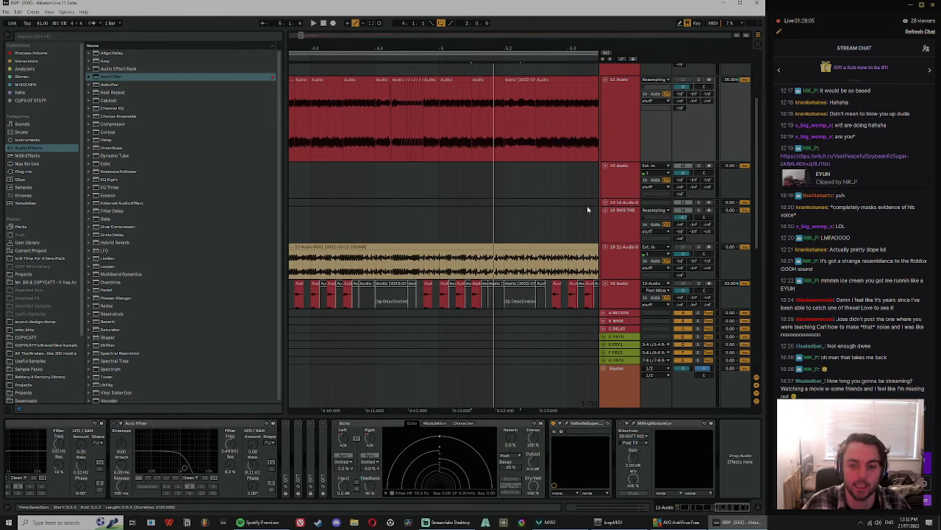
pyautogui.scroll(-4, 604, 200)
pyautogui.click(661, 424)
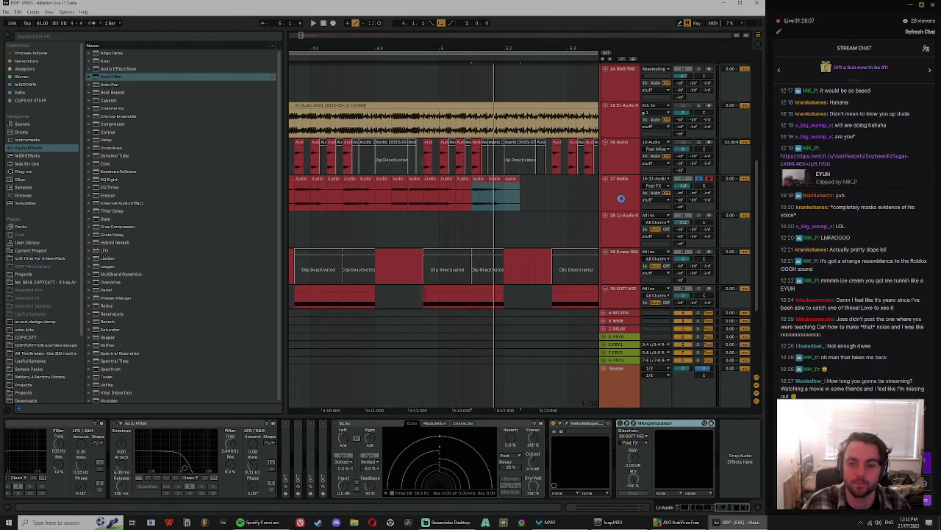
pyautogui.moveTo(660, 424); pyautogui.dragTo(622, 198)
# Step: Play the clips on track 17 Audio repeatedly to audition them through the MRingModulator
pyautogui.click(417, 193)
pyautogui.press('space')
pyautogui.press('space')
pyautogui.press('space')
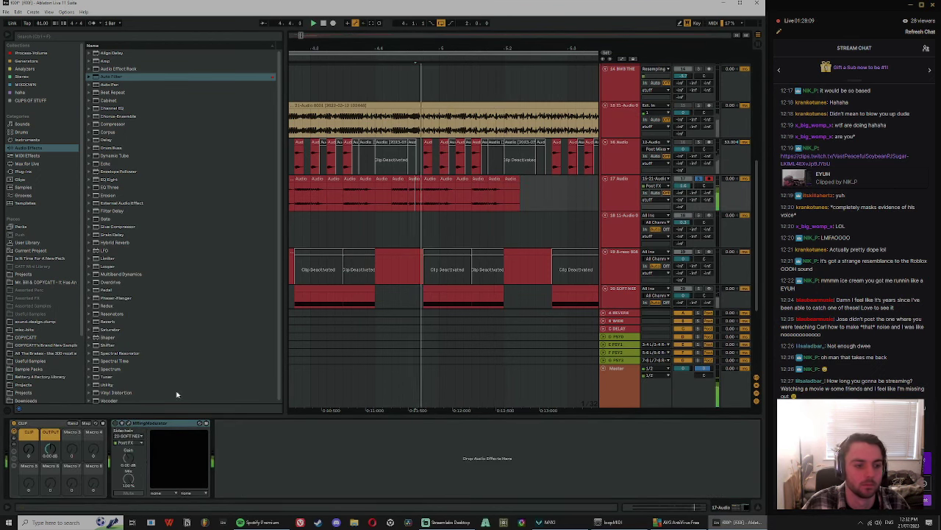
pyautogui.click(176, 423)
pyautogui.press('space')
pyautogui.press('space')
pyautogui.press('space')
pyautogui.press('space')
pyautogui.press('space')
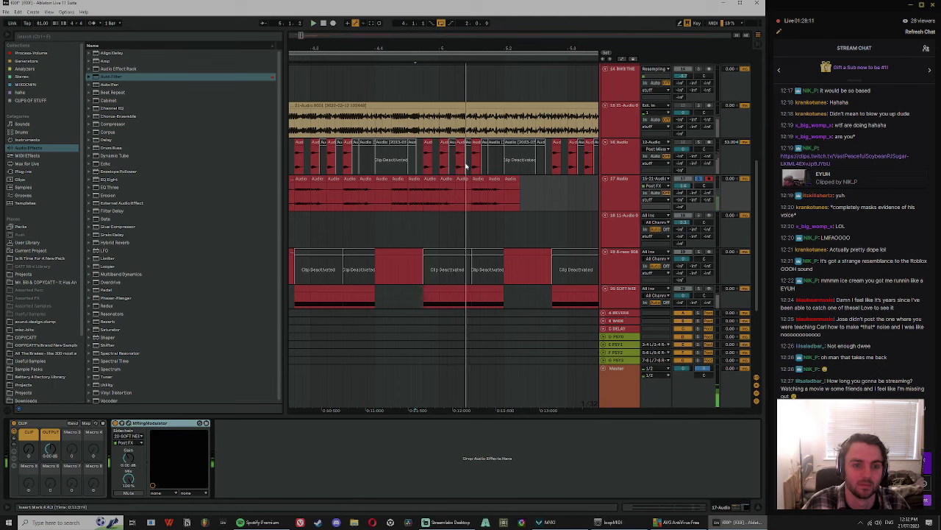
pyautogui.click(407, 199)
pyautogui.press('space')
# Step: Lower the depth of Oscillator 1 in the MRingModulator on track 17 during playback, and close the plug-in window
pyautogui.click(129, 423)
pyautogui.press('space')
pyautogui.press('space')
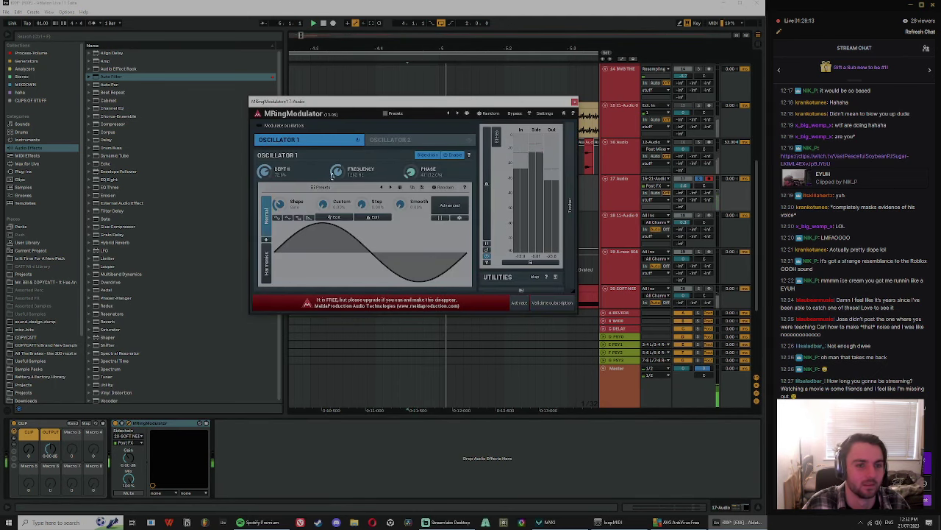
pyautogui.press('space')
pyautogui.press('space')
pyautogui.moveTo(265, 171); pyautogui.dragTo(265, 177)
pyautogui.press('space')
pyautogui.press('space')
pyautogui.press('space')
pyautogui.press('space')
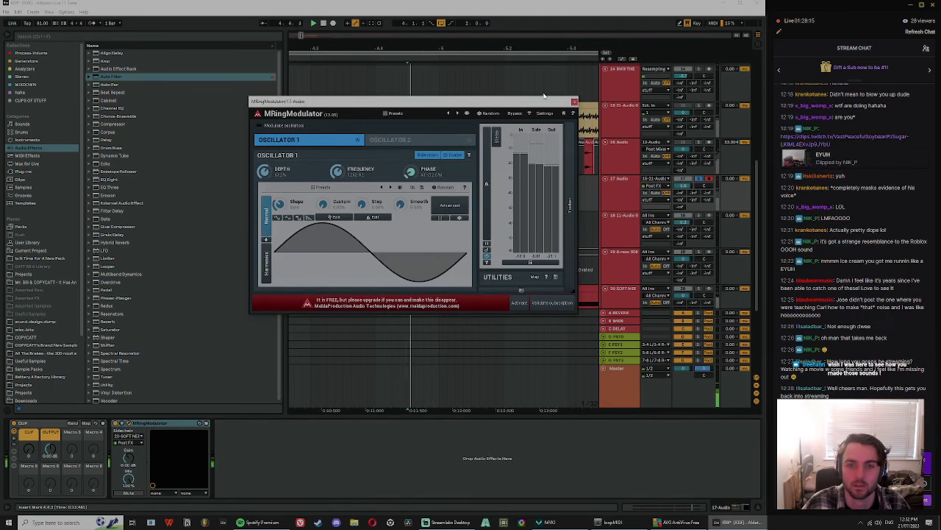
pyautogui.click(574, 101)
pyautogui.press('space')
# Step: Search all browser results for "please do not" and preview the sample PLEASE DO NOT FIRE THE WEAPON INSIDE.wav
pyautogui.moveTo(407, 49); pyautogui.dragTo(429, 49)
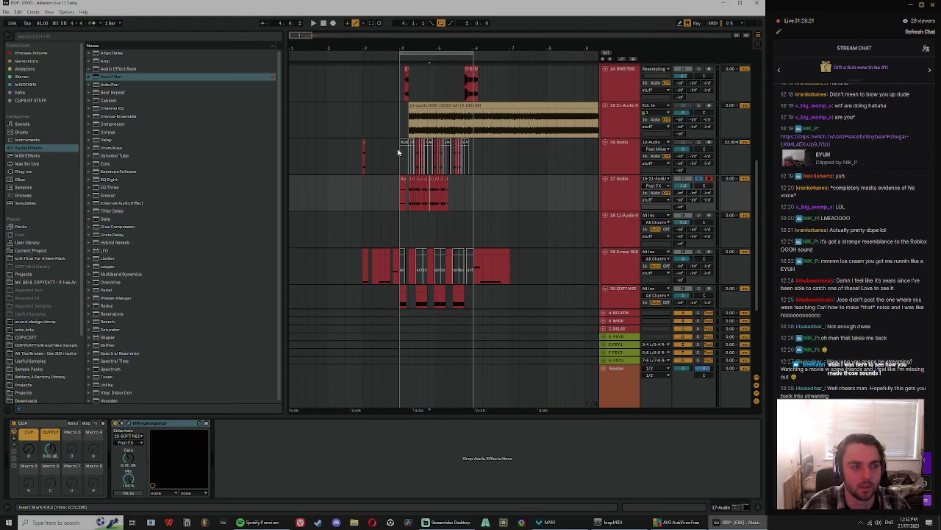
pyautogui.click(60, 37)
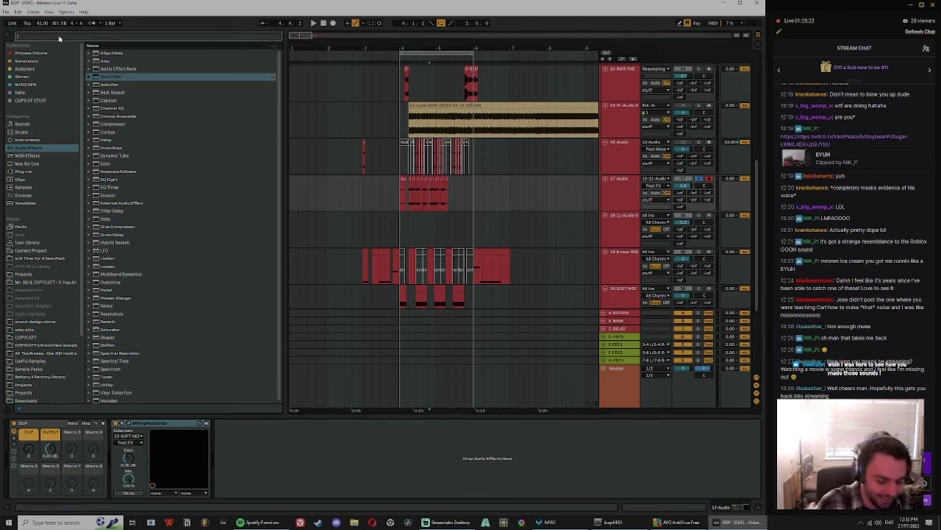
pyautogui.write('please do not')
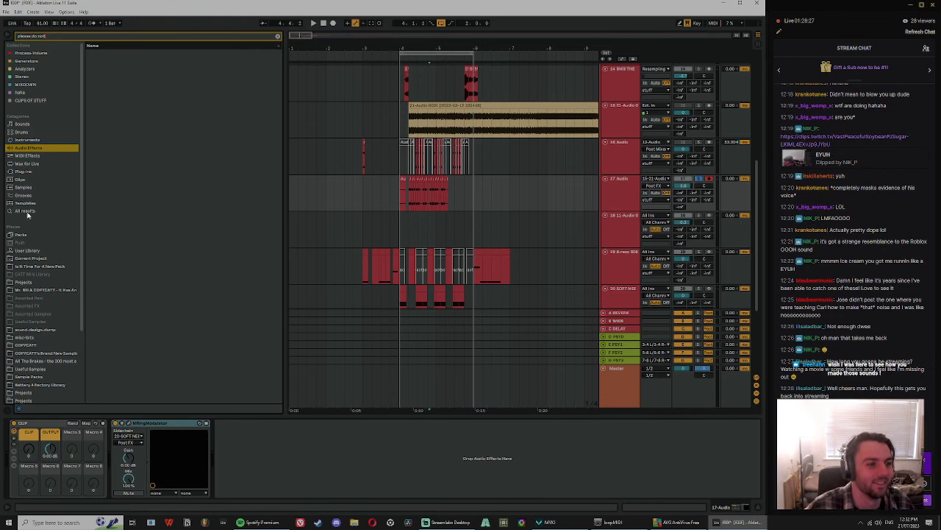
pyautogui.click(25, 212)
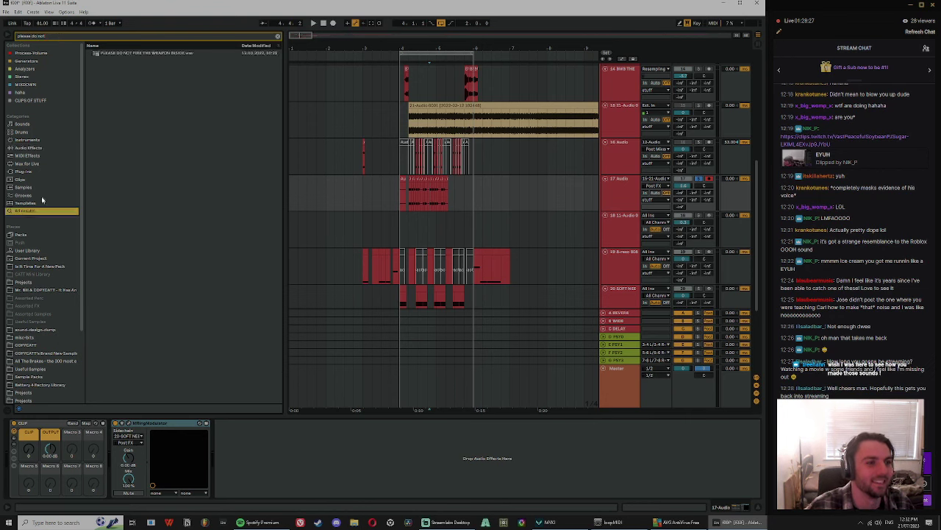
pyautogui.click(132, 54)
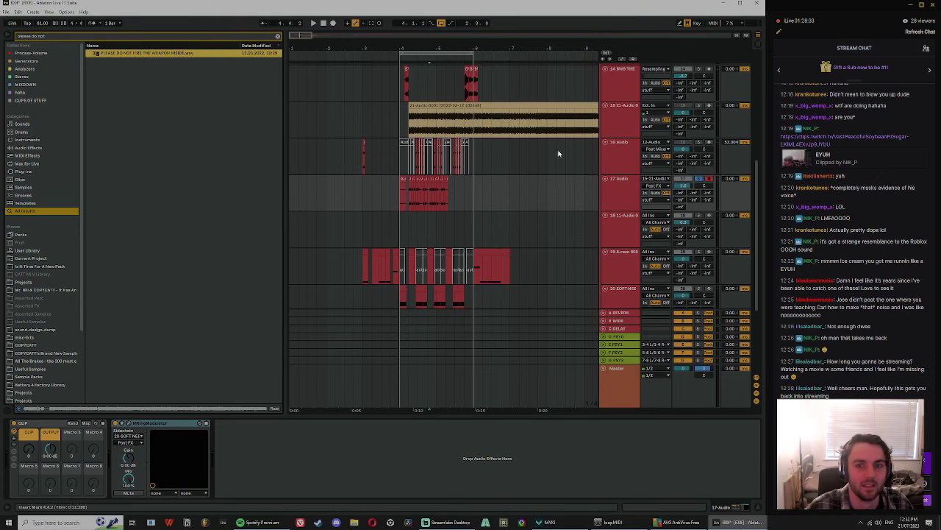
# Step: Insert a new MIDI track directly below track 17 Audio
pyautogui.press('-')
pyautogui.press('-')
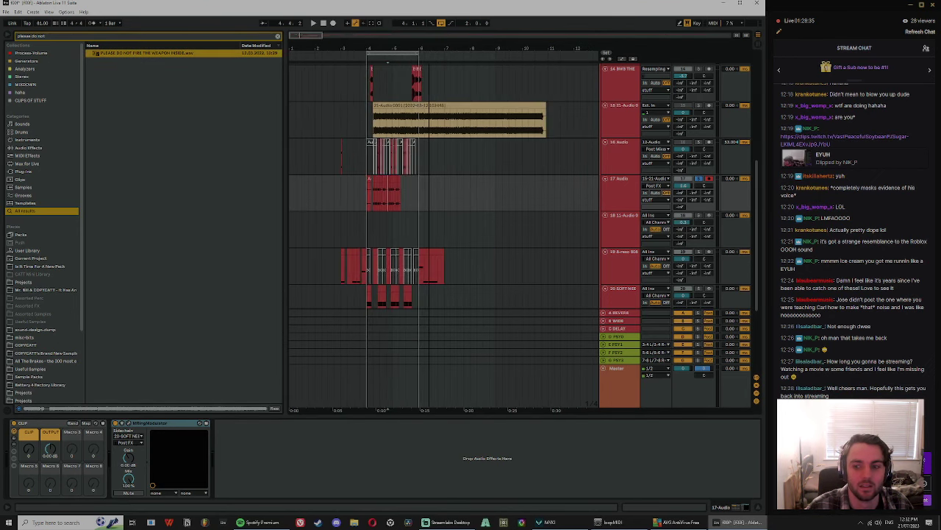
pyautogui.click(627, 206)
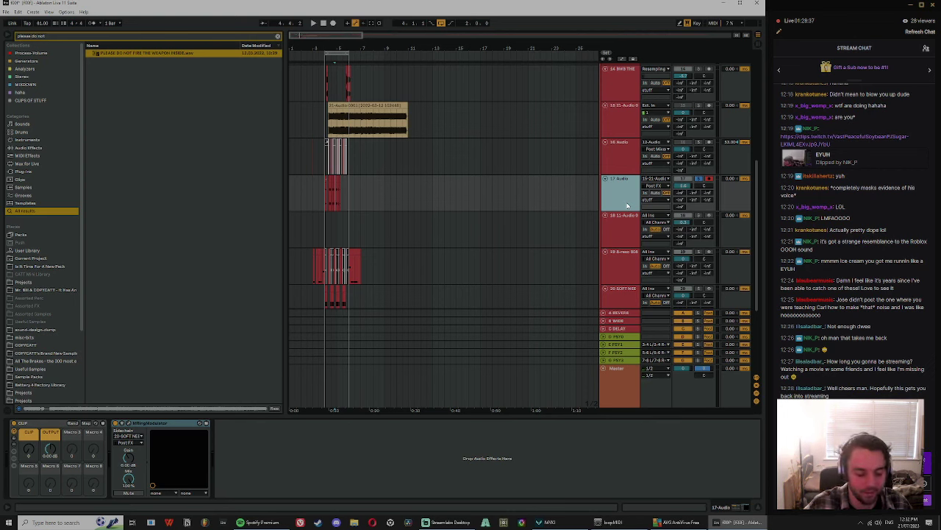
pyautogui.hotkey('ctrl', 'shift', 't')
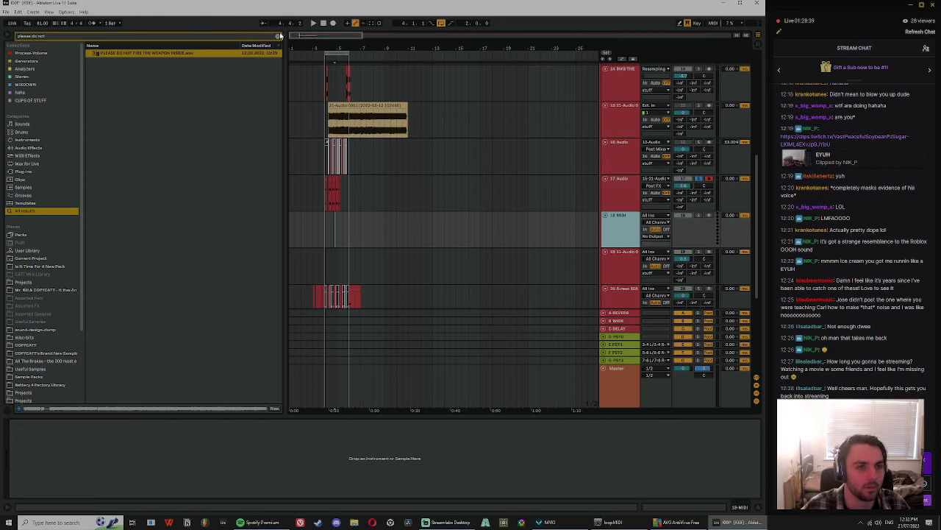
# Step: Clear the browser search, load the Operator instrument onto the new MIDI track and try out its oscillator level
pyautogui.click(278, 35)
pyautogui.click(28, 148)
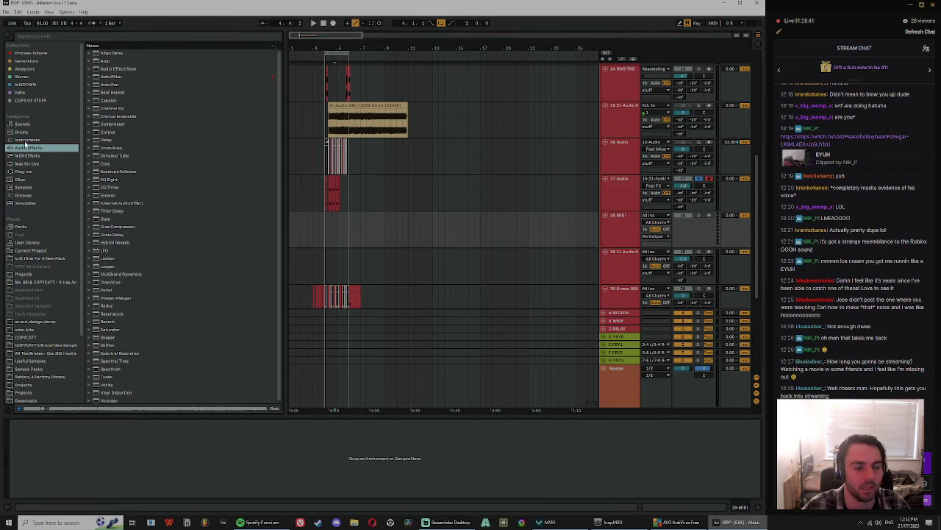
pyautogui.click(615, 228)
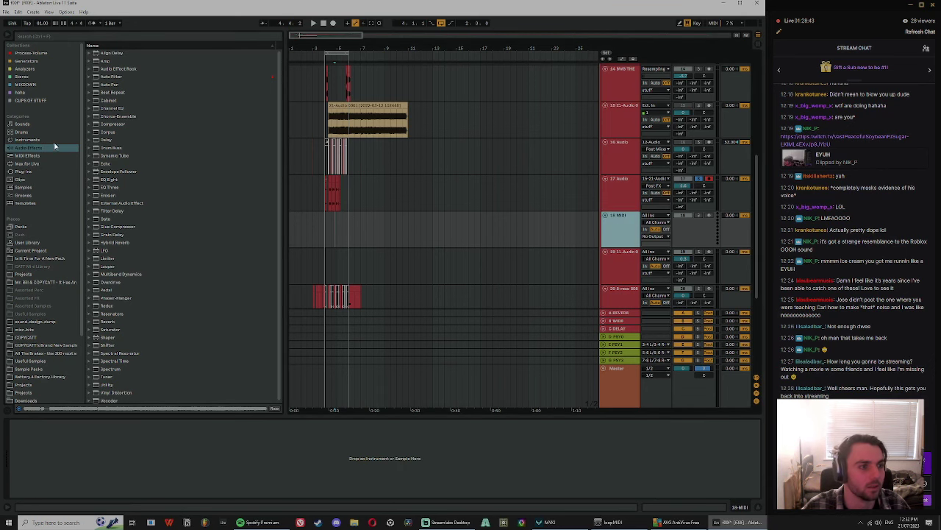
pyautogui.click(28, 140)
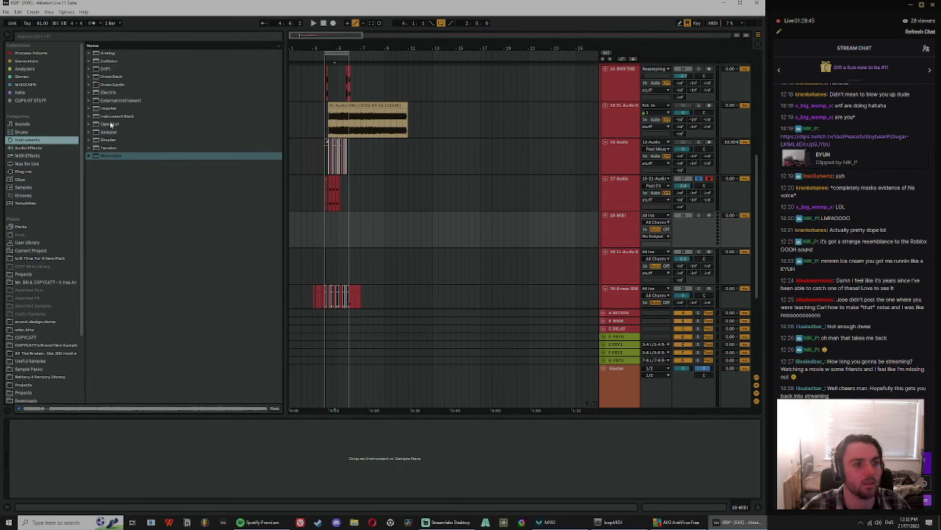
pyautogui.click(111, 125)
pyautogui.moveTo(622, 229); pyautogui.dragTo(622, 230)
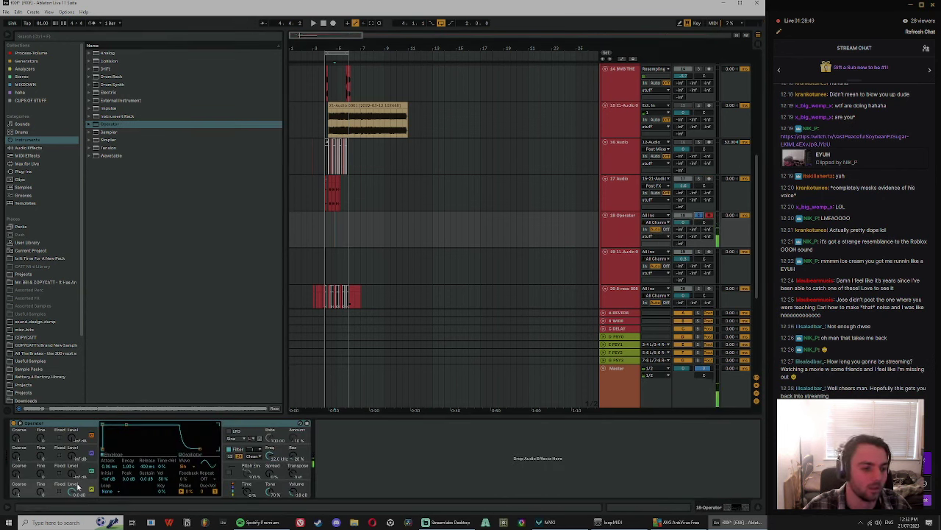
pyautogui.moveTo(73, 475); pyautogui.dragTo(73, 463)
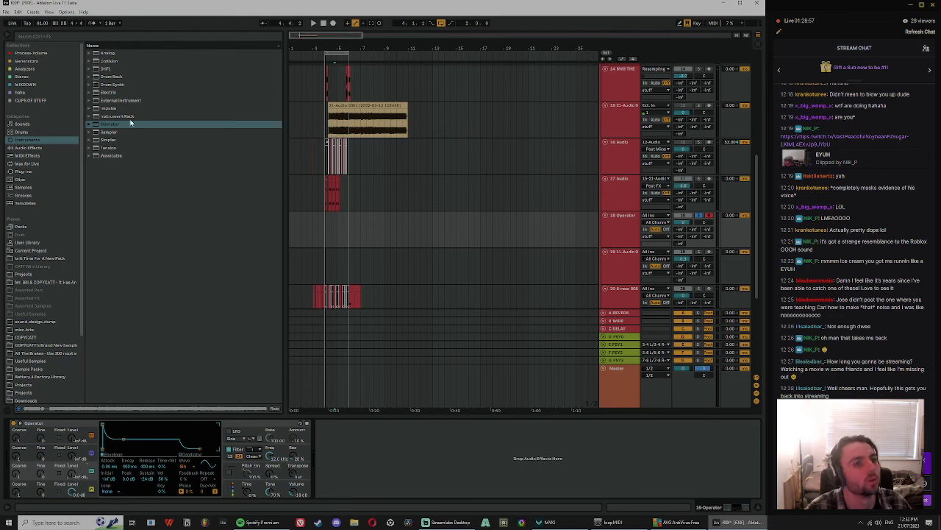
# Step: Find the GHOST synth in the Generators collection and load it onto track 18 in place of Operator
pyautogui.click(31, 54)
pyautogui.click(32, 69)
pyautogui.click(31, 63)
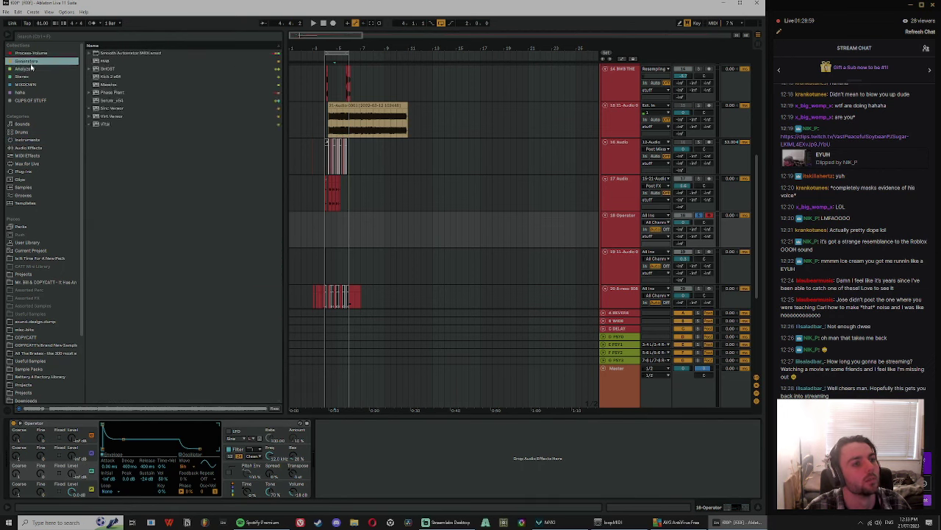
pyautogui.click(30, 77)
pyautogui.click(29, 85)
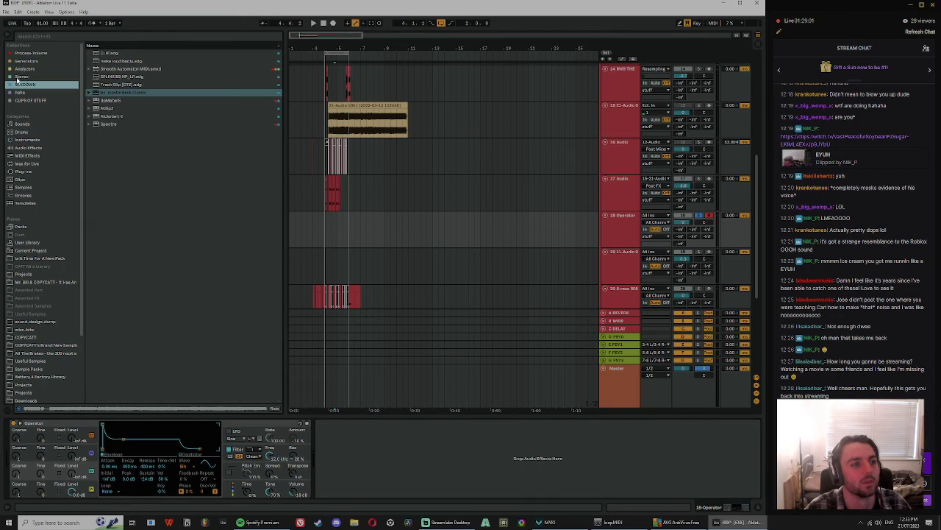
pyautogui.click(18, 78)
pyautogui.click(28, 92)
pyautogui.click(27, 84)
pyautogui.click(26, 77)
pyautogui.click(25, 54)
pyautogui.click(26, 61)
pyautogui.click(111, 69)
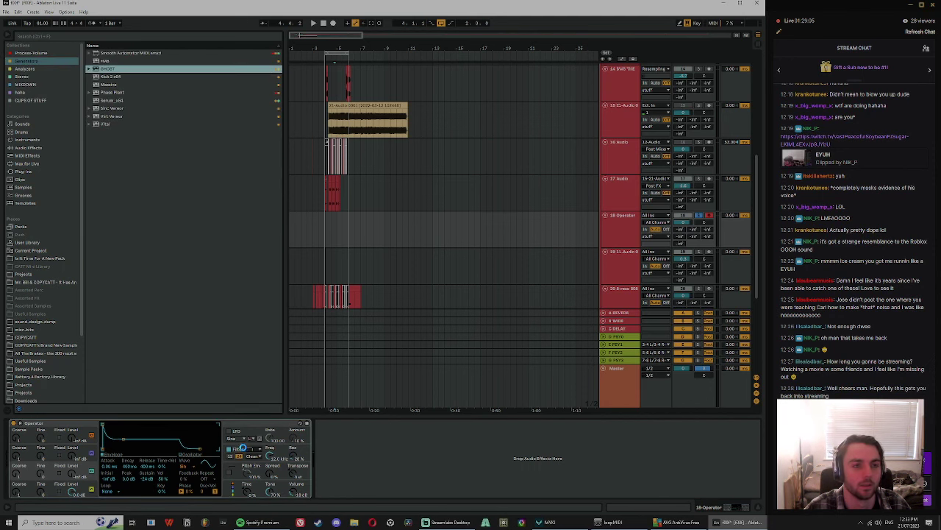
pyautogui.moveTo(398, 109); pyautogui.dragTo(232, 88)
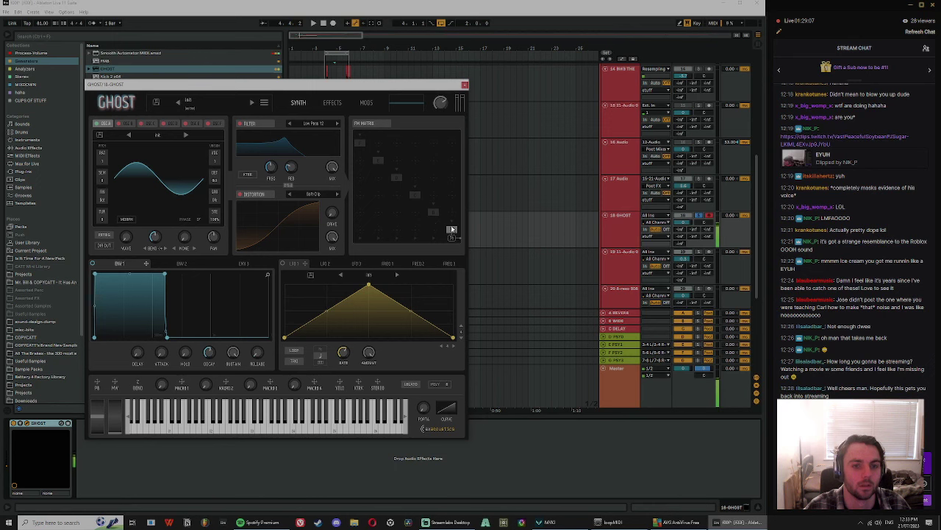
# Step: Link oscillators A and B in GHOST's FM matrix and set the displayed oscillator to a Basic Shapes saw wave
pyautogui.click(435, 215)
pyautogui.moveTo(434, 210); pyautogui.dragTo(433, 213)
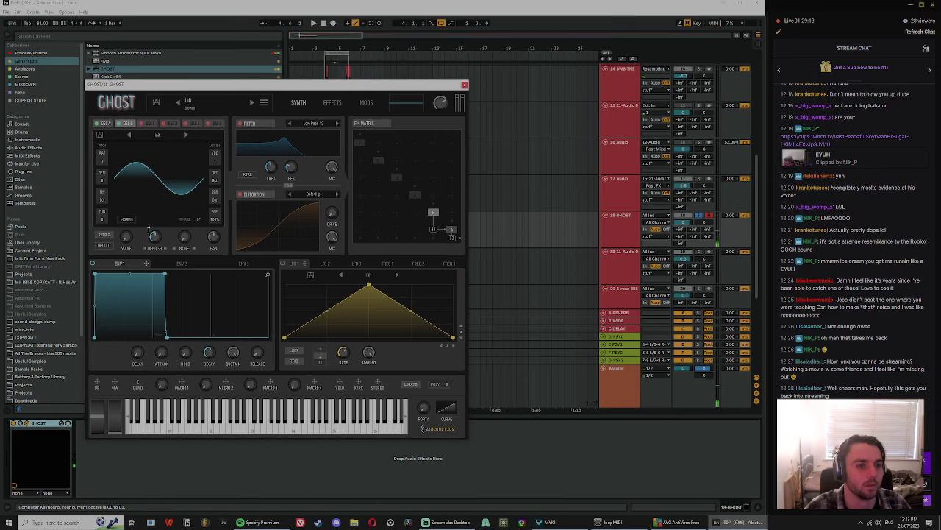
pyautogui.moveTo(181, 138)
pyautogui.click(214, 138)
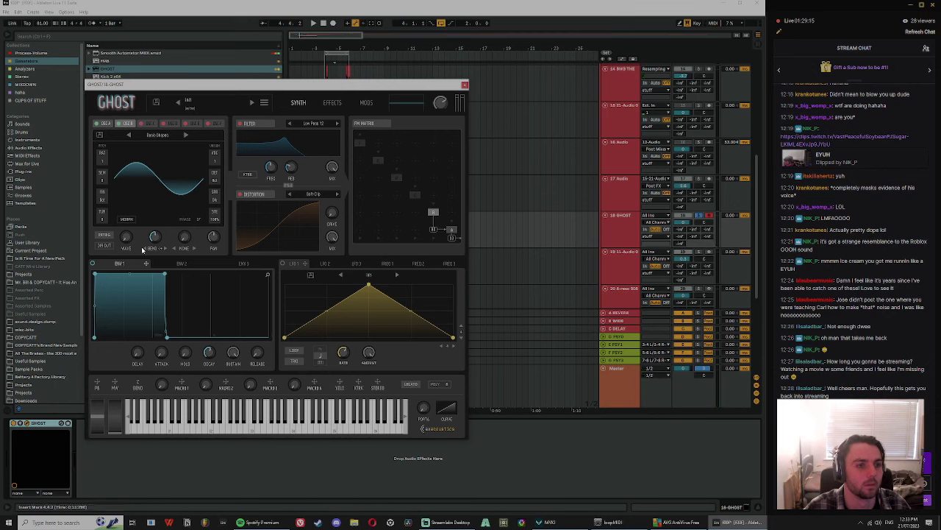
pyautogui.moveTo(125, 241); pyautogui.dragTo(128, 200)
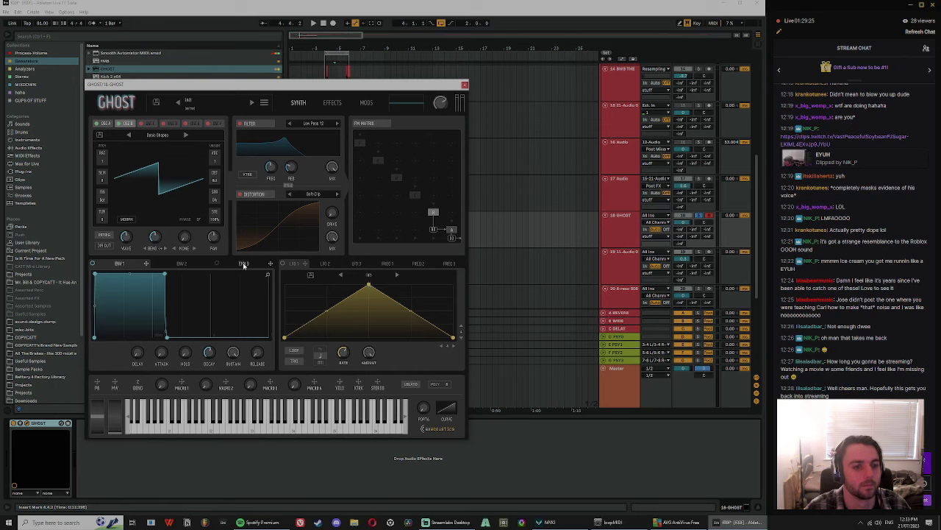
# Step: Assign GHOST's FREQ 1 modulator to the lowest control in the oscillator's pitch column and reshape its falling curve
pyautogui.click(386, 264)
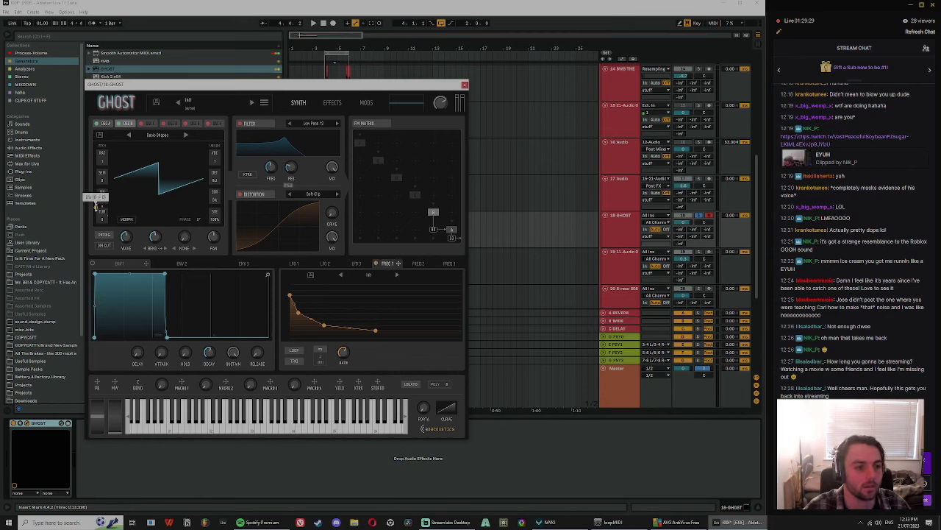
pyautogui.moveTo(96, 207); pyautogui.dragTo(177, 137)
pyautogui.moveTo(299, 314); pyautogui.dragTo(322, 328)
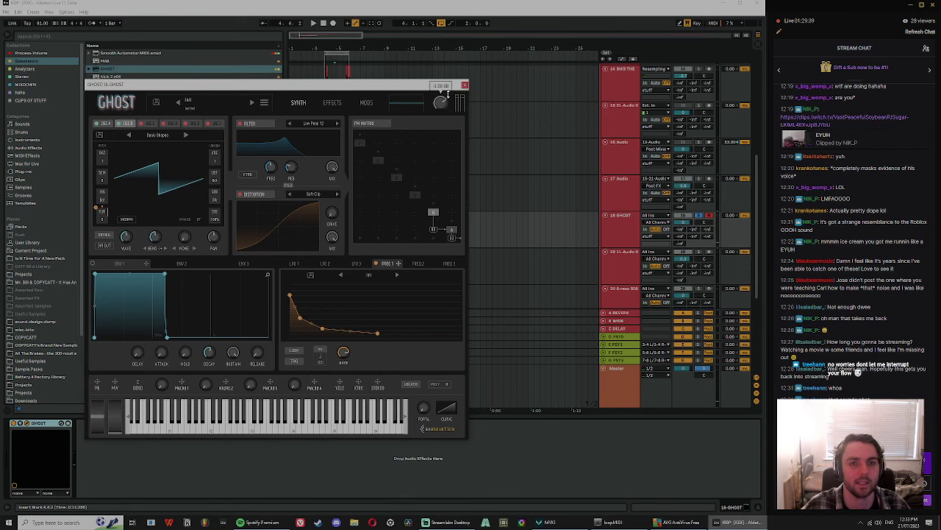
pyautogui.click(464, 85)
# Step: Add two collapsed Multiband Dynamics devices with the OTT preset after GHOST
pyautogui.click(46, 147)
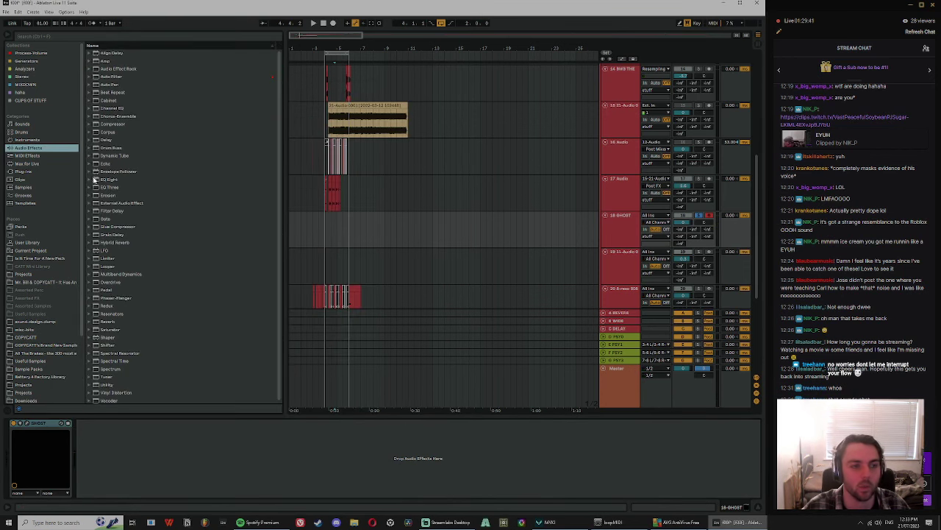
pyautogui.click(95, 274)
pyautogui.click(115, 329)
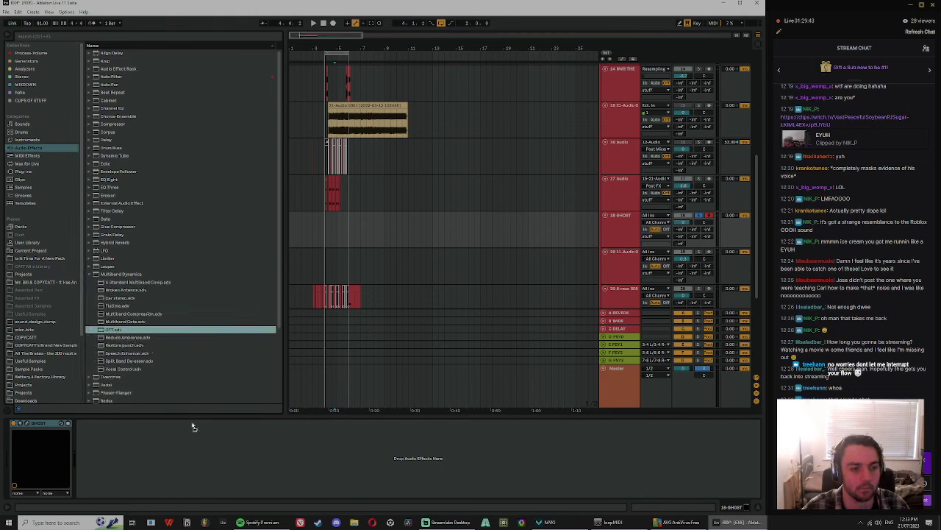
pyautogui.doubleClick(154, 425)
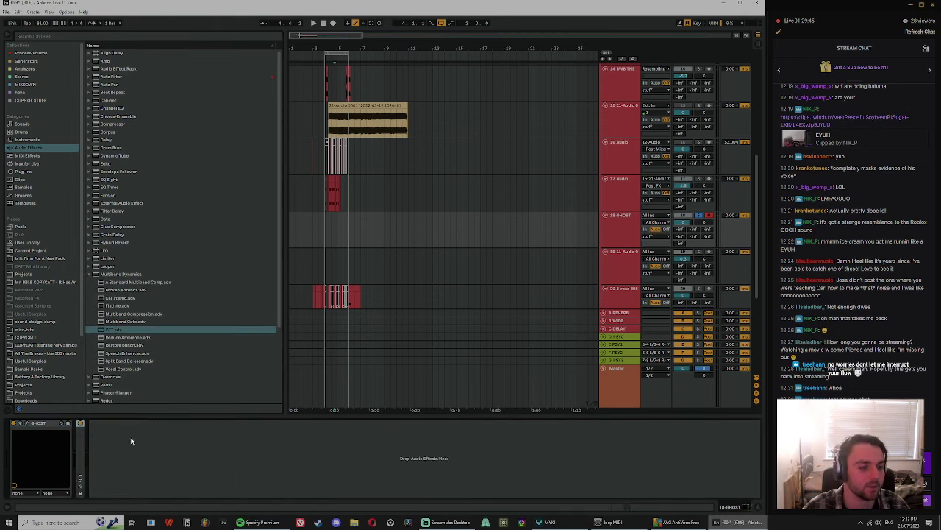
pyautogui.click(92, 274)
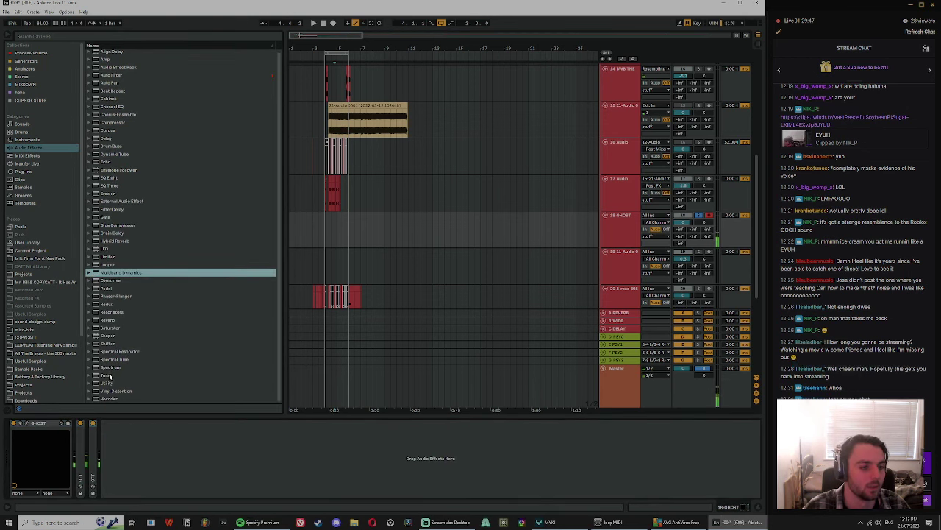
# Step: Insert a Saturator with its output at -12.8 dB between the two OTTs and duplicate the Saturator and OTT pair twice
pyautogui.moveTo(111, 328); pyautogui.dragTo(105, 420)
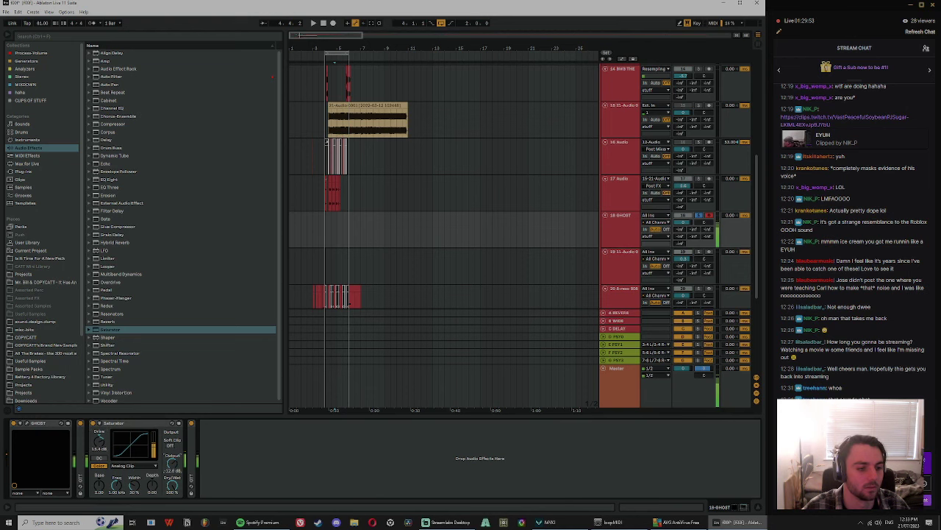
pyautogui.click(121, 425)
pyautogui.hotkey('ctrl', 'd')
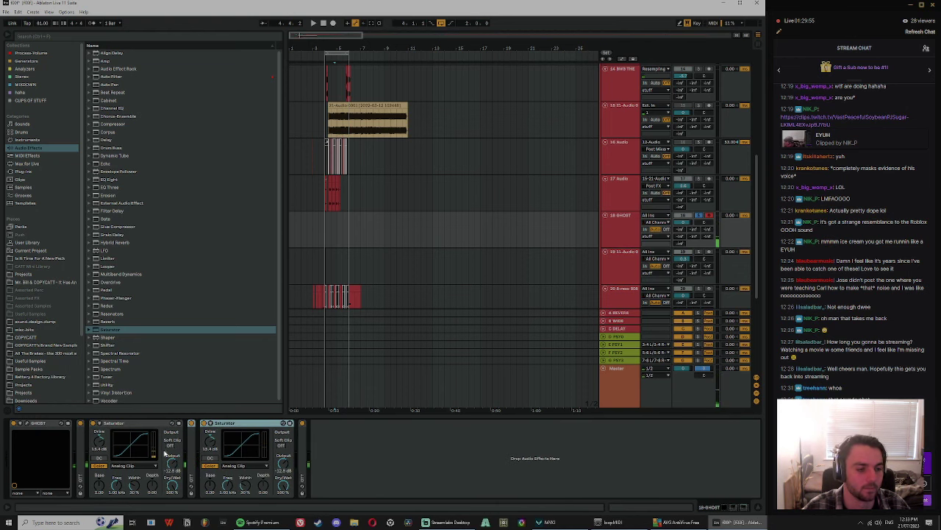
pyautogui.hotkey('ctrl', 'd')
# Step: Adjust the rate of GHOST's FREQ 1 modulator and audition the patch
pyautogui.click(26, 423)
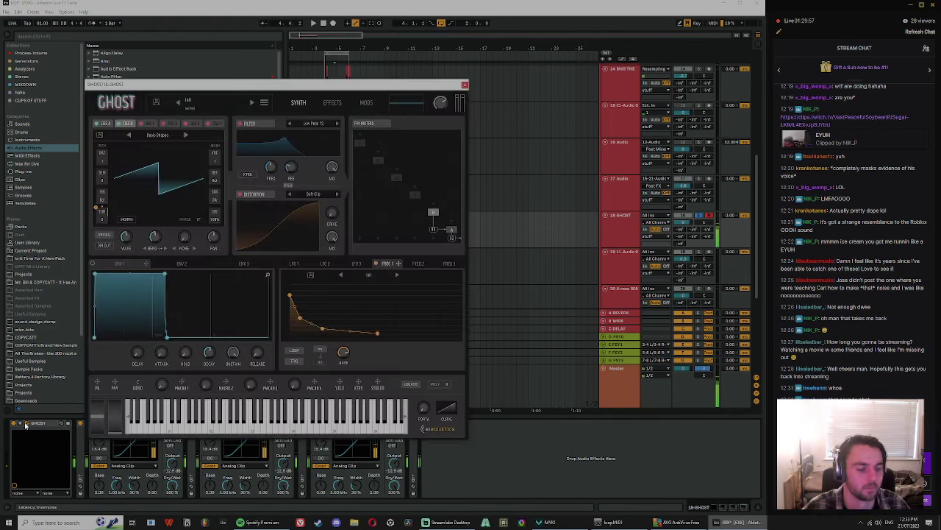
pyautogui.moveTo(343, 353)
pyautogui.mouseDown()
pyautogui.moveTo(357, 349)
pyautogui.moveTo(344, 351)
pyautogui.mouseUp()
pyautogui.moveTo(382, 472); pyautogui.dragTo(378, 432)
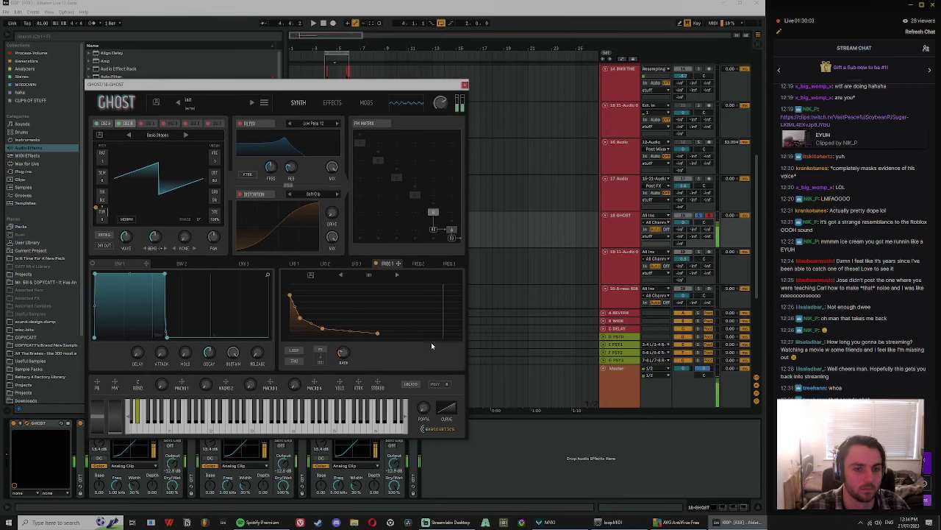
pyautogui.click(464, 85)
# Step: Delete track 18 holding GHOST and its effects chain, and play the remaining arrangement from bar 4
pyautogui.click(622, 235)
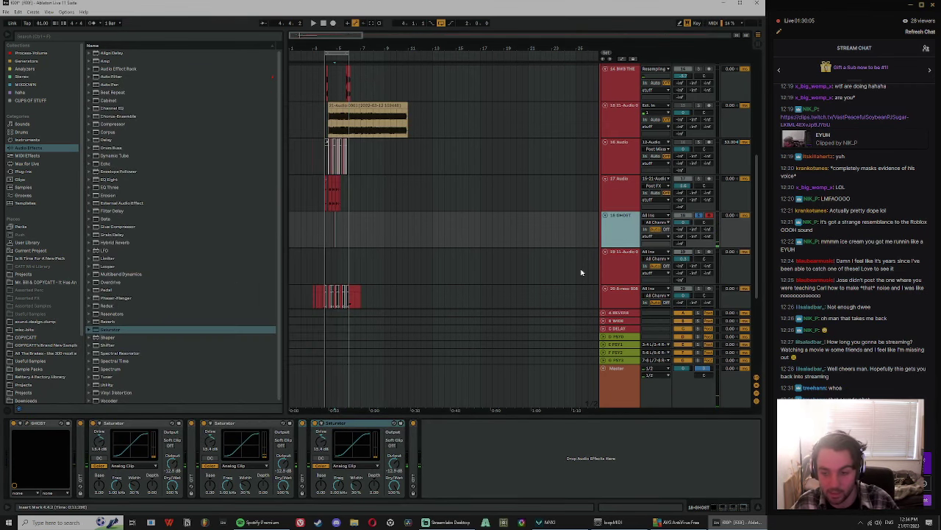
pyautogui.press('Delete')
pyautogui.click(327, 223)
pyautogui.press('space')
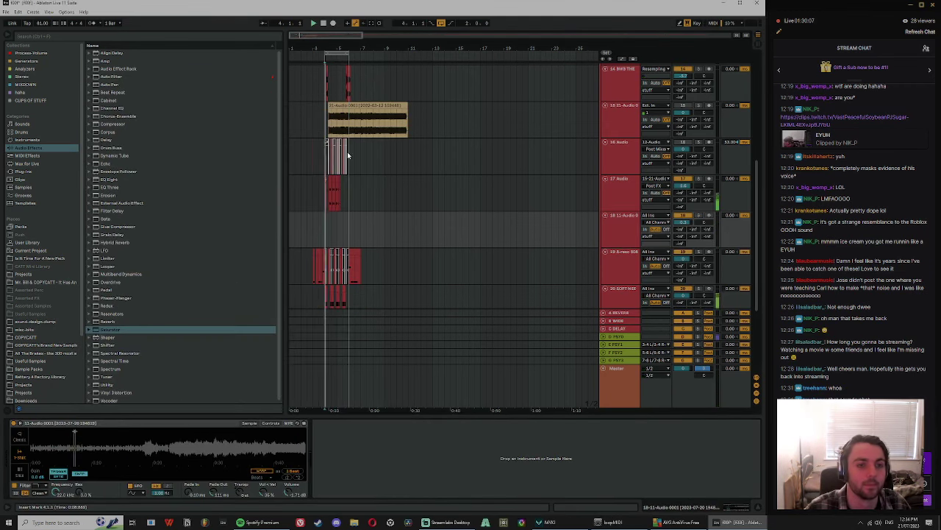
# Step: Play the section around track 17's clips to check its ring-modulated sound against the other tracks
pyautogui.scroll(5, 330, 206)
pyautogui.click(326, 194)
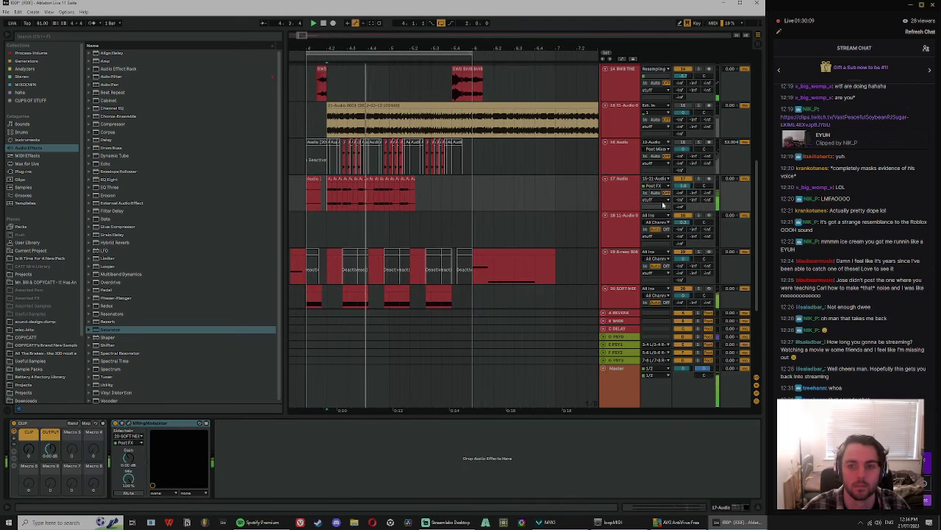
pyautogui.click(686, 204)
pyautogui.press('space')
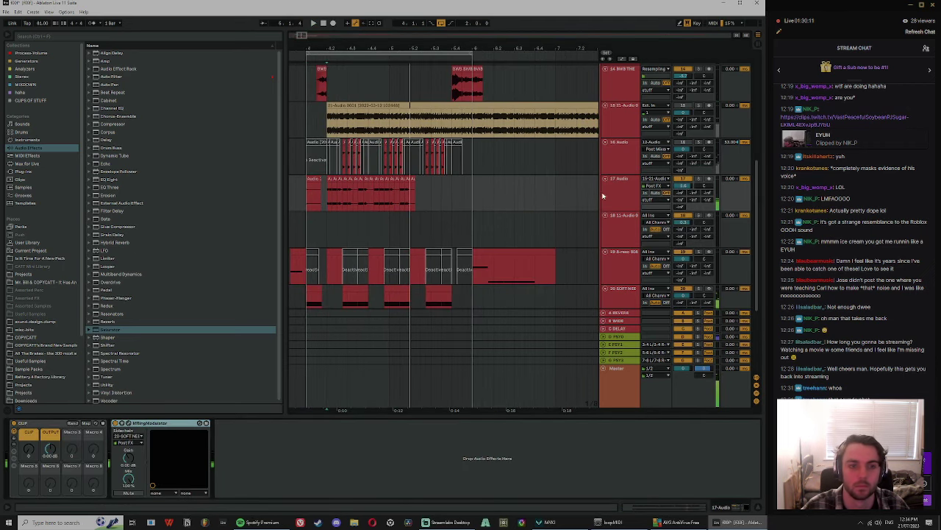
pyautogui.click(614, 201)
pyautogui.click(308, 190)
pyautogui.press('space')
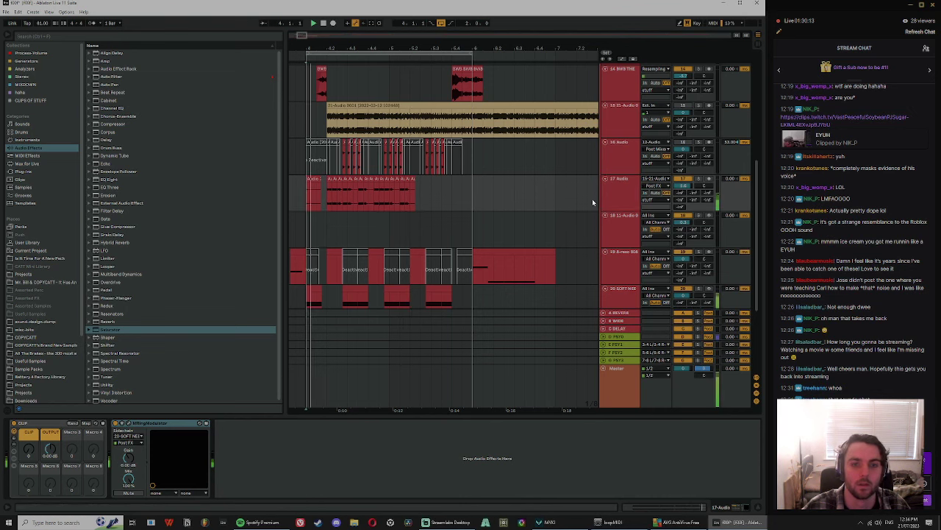
pyautogui.scroll(3, 321, 193)
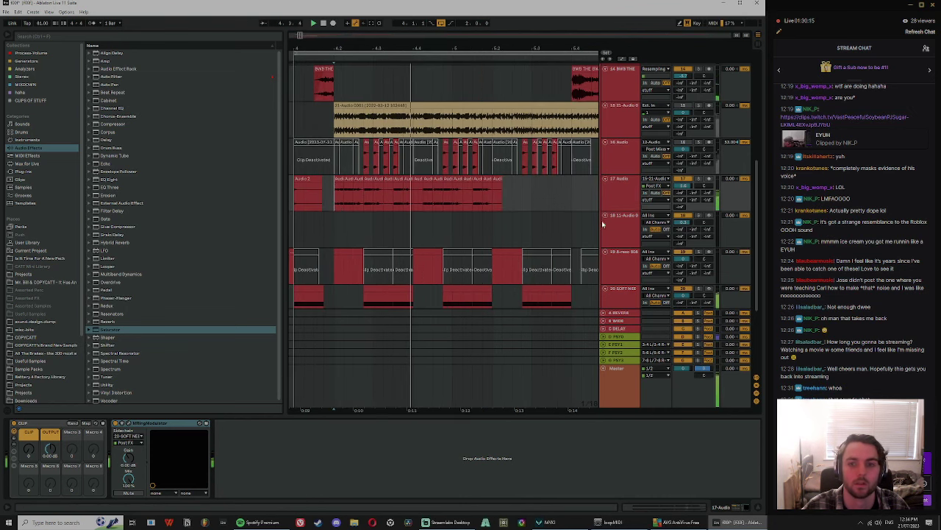
pyautogui.press('space')
# Step: Raise the clip gain of the consecutive short clips on track 17, adjust the track volume and check them in playback
pyautogui.click(612, 203)
pyautogui.moveTo(336, 187); pyautogui.dragTo(344, 193)
pyautogui.keyDown('shift'); pyautogui.click(499, 180); pyautogui.keyUp('shift')
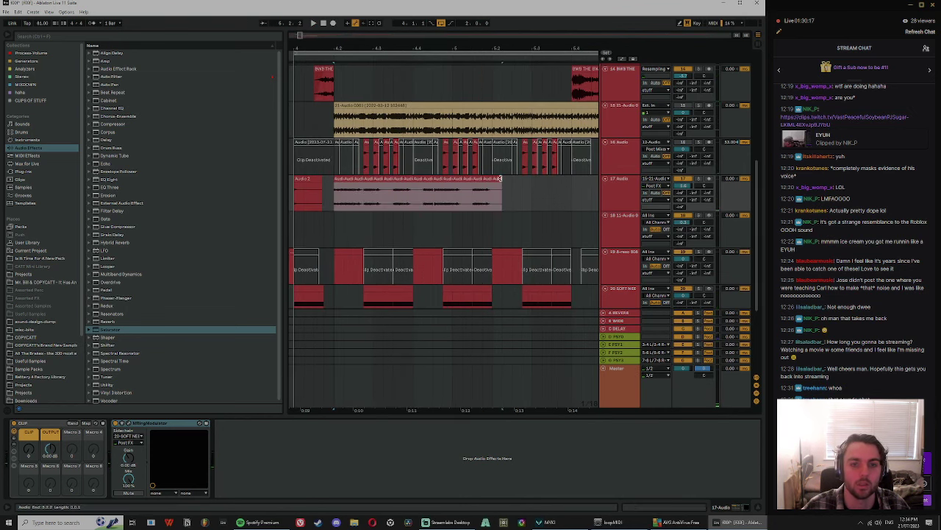
pyautogui.doubleClick(498, 180)
pyautogui.keyDown('shift'); pyautogui.click(338, 180); pyautogui.keyUp('shift')
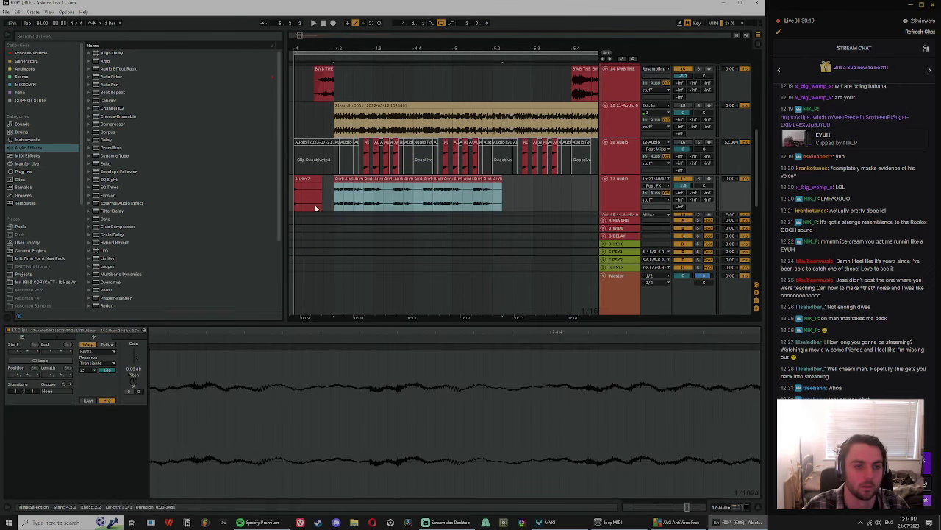
pyautogui.moveTo(136, 358); pyautogui.dragTo(136, 354)
pyautogui.press('space')
pyautogui.moveTo(683, 185); pyautogui.dragTo(683, 189)
pyautogui.hotkey('shift', 'Tab')
pyautogui.click(419, 198)
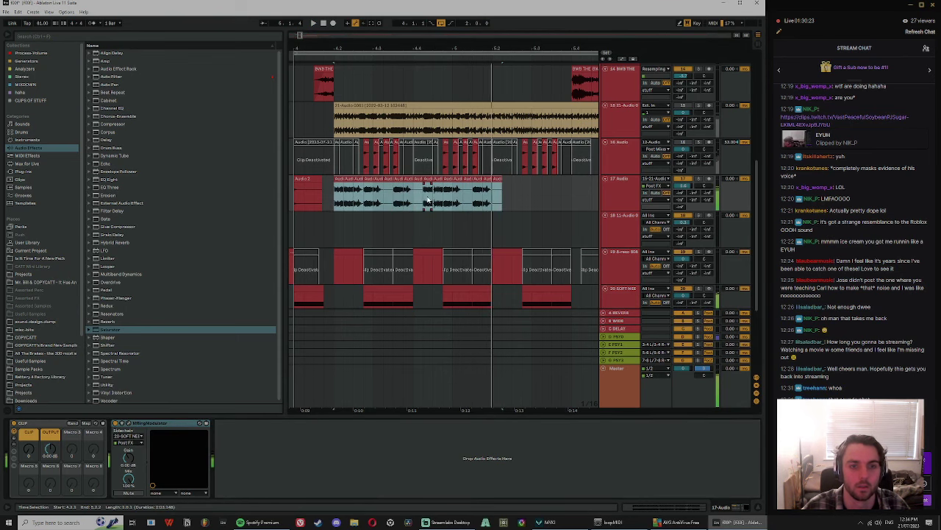
pyautogui.press('space')
pyautogui.press('space')
# Step: Solo the SOFT NEEDLE SUB track and audition its clip before bar 5.2
pyautogui.click(448, 297)
pyautogui.press('space')
pyautogui.press('space')
pyautogui.click(454, 289)
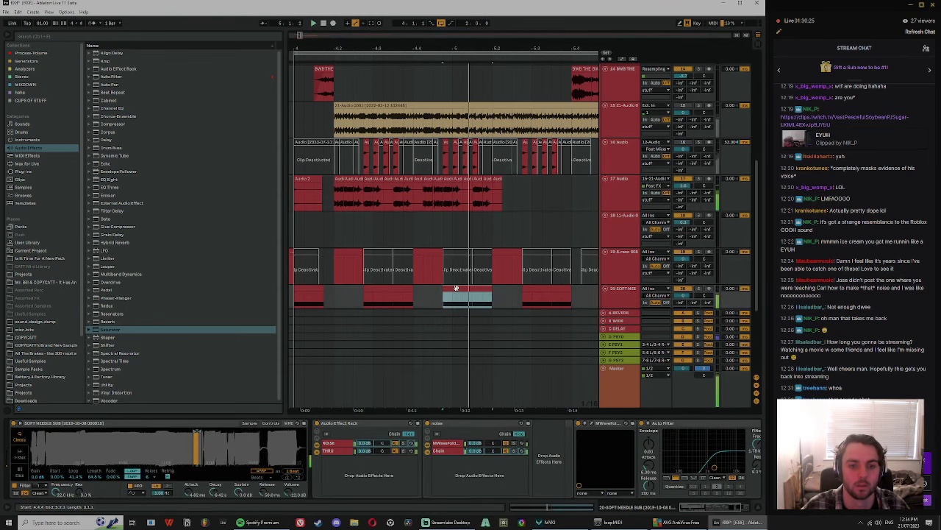
pyautogui.click(622, 297)
pyautogui.click(700, 289)
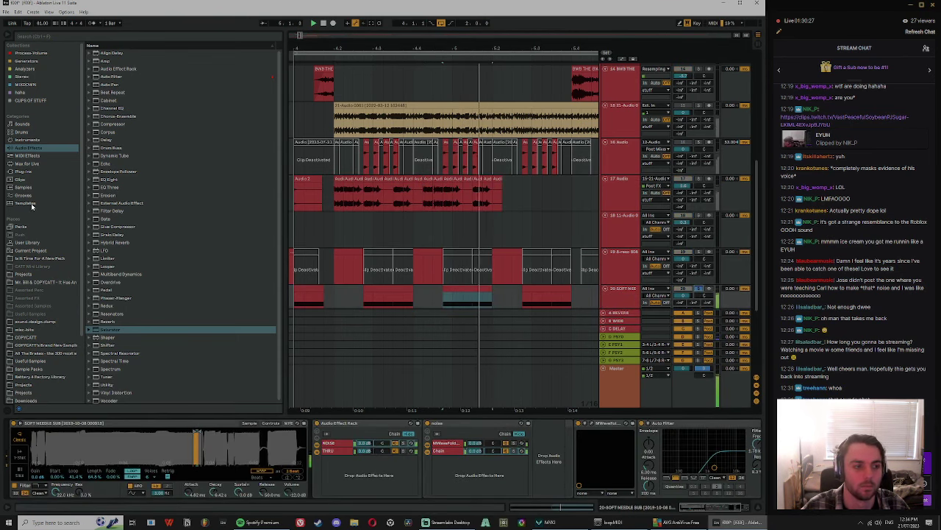
# Step: Add ShaperBox 2 from the Process-Volume collection to the end of the SOFT NEEDLE SUB track's device chain
pyautogui.click(35, 53)
pyautogui.click(34, 61)
pyautogui.click(32, 53)
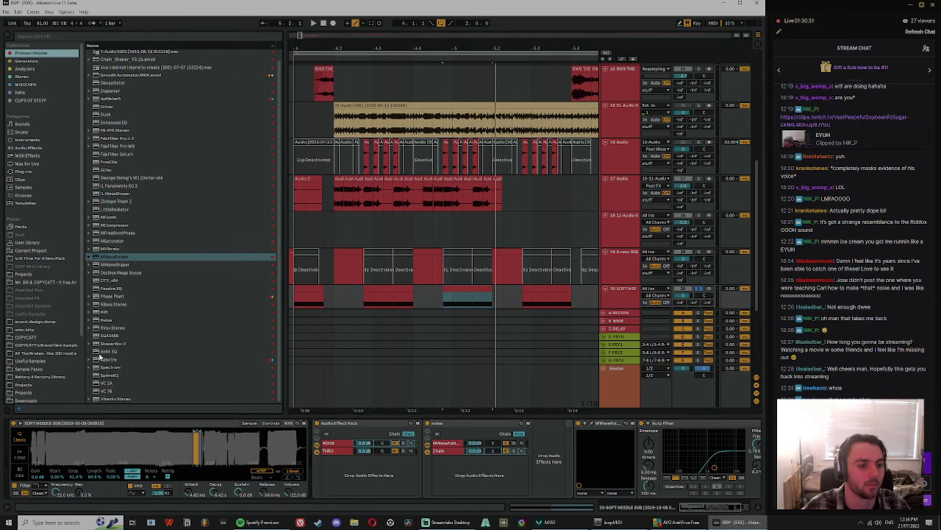
pyautogui.click(116, 344)
pyautogui.press('Return')
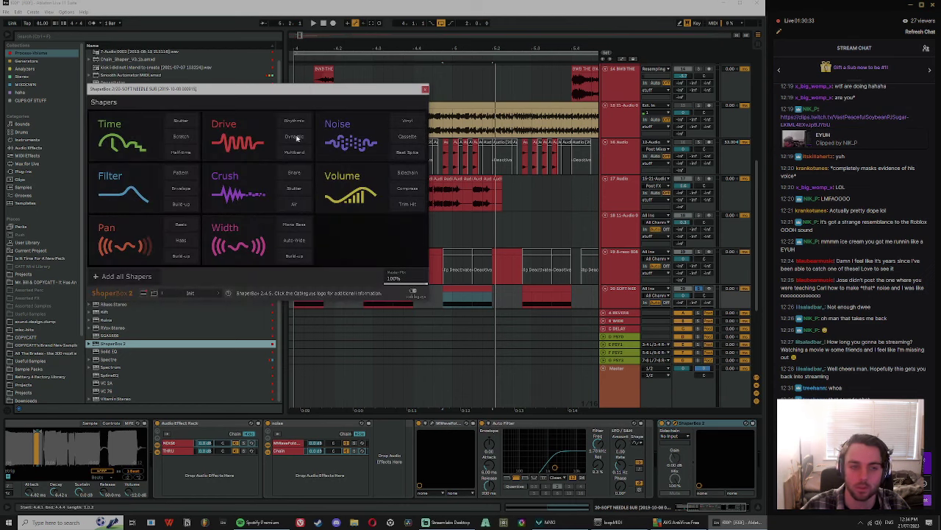
# Step: Add the Volume shaper in ShaperBox 2 and set its LFO length to 1/16
pyautogui.click(342, 132)
pyautogui.click(308, 124)
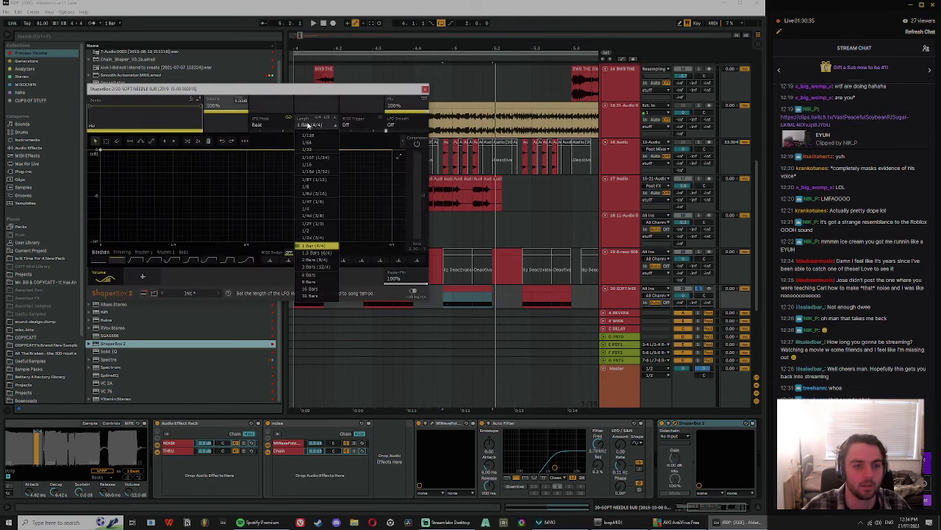
pyautogui.click(308, 163)
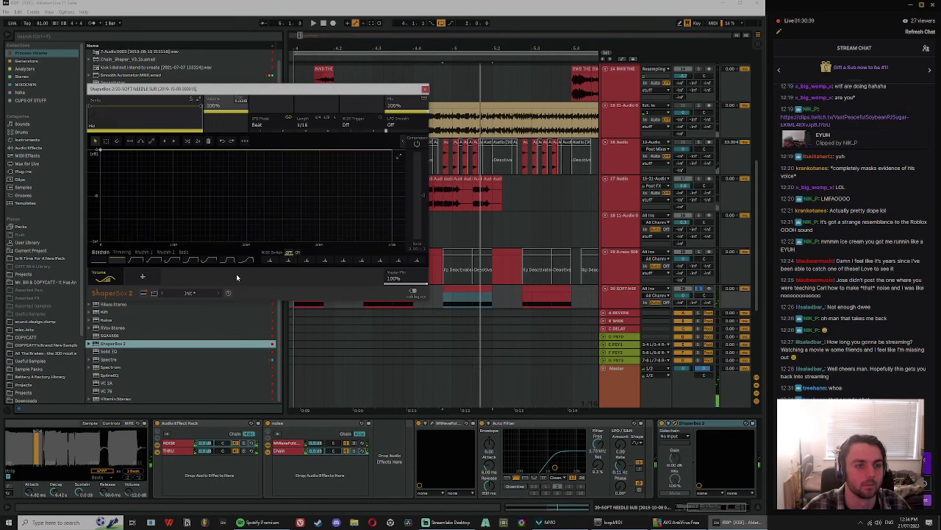
# Step: Load the falling ramp from the Basic waves into the Volume shaper and bend it into a smooth S-shaped decay
pyautogui.click(183, 252)
pyautogui.click(171, 262)
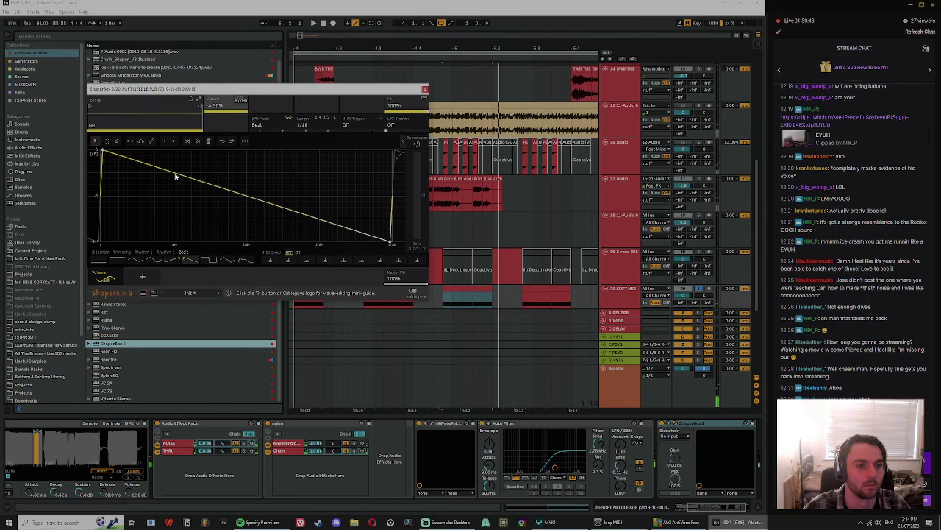
pyautogui.moveTo(174, 174); pyautogui.dragTo(191, 153)
pyautogui.moveTo(252, 183); pyautogui.dragTo(211, 223)
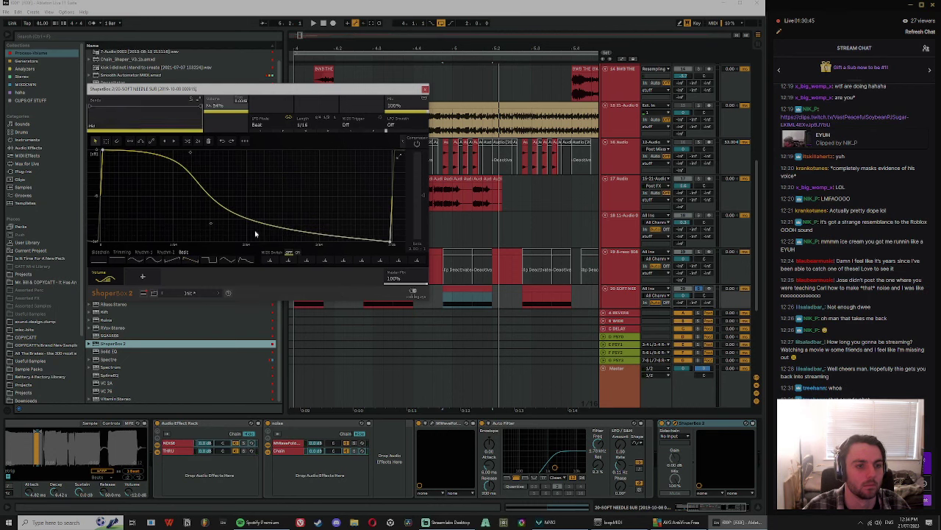
pyautogui.moveTo(319, 231); pyautogui.dragTo(349, 216)
pyautogui.moveTo(210, 223); pyautogui.dragTo(240, 202)
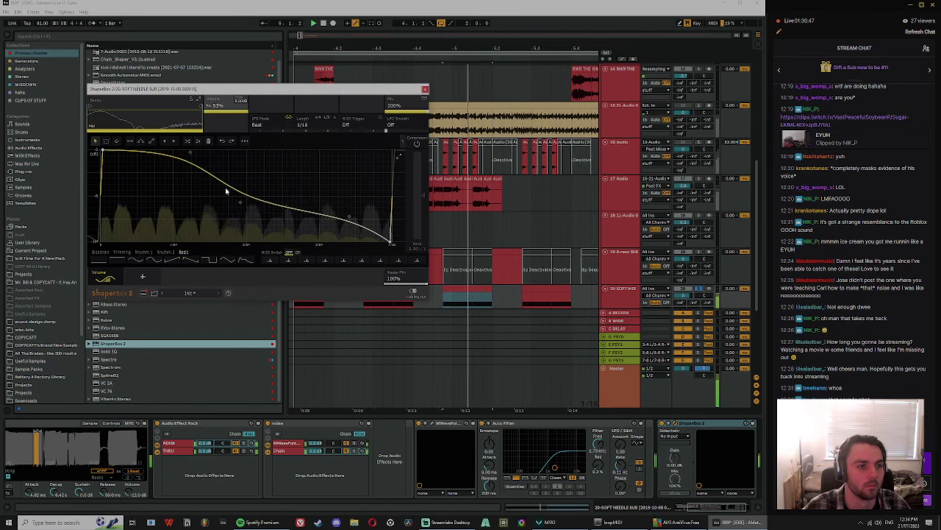
# Step: Limit the Volume shaper to the mid band with splits at about 96 Hz and 5.27 kHz
pyautogui.moveTo(89, 108); pyautogui.dragTo(112, 108)
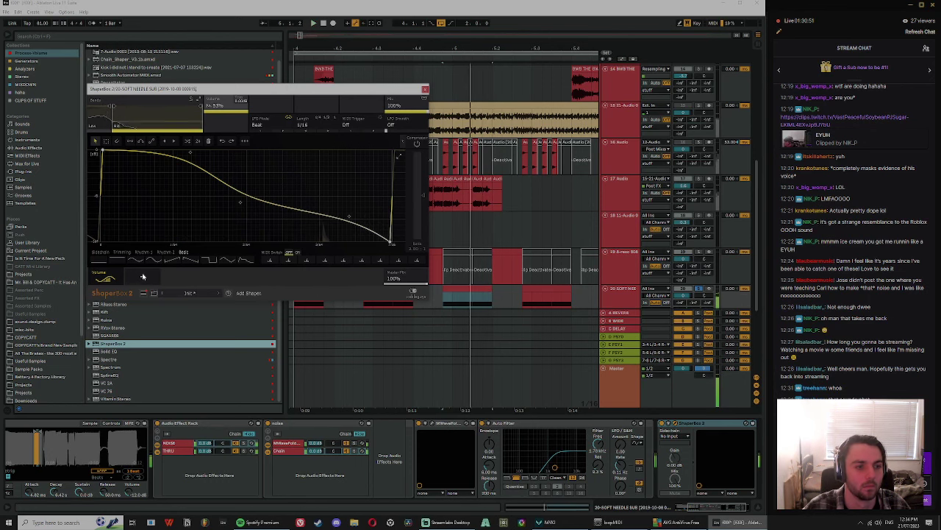
pyautogui.press('space')
pyautogui.moveTo(201, 107); pyautogui.dragTo(177, 119)
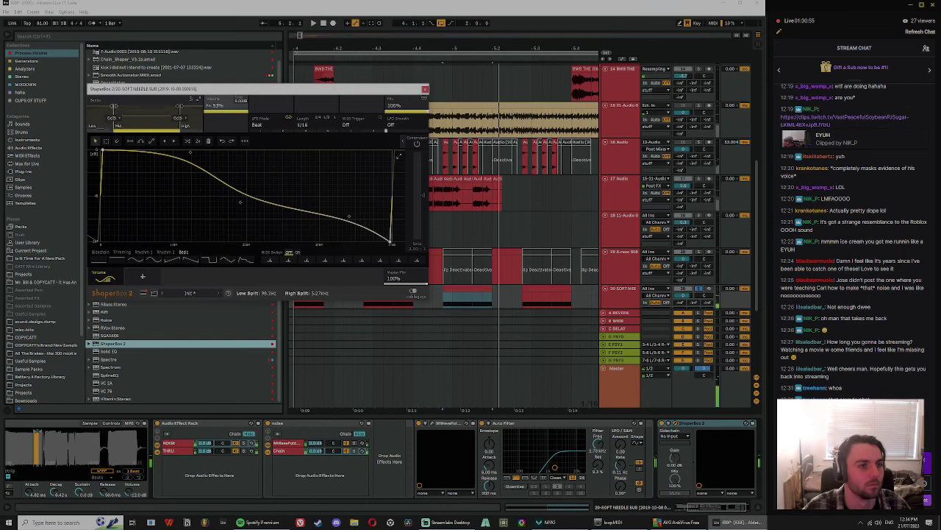
# Step: Steepen the Volume curve's fall and shift the wave to the right, checking it with the SOFT NEEDLE SUB track unsoloed
pyautogui.moveTo(240, 202); pyautogui.dragTo(221, 217)
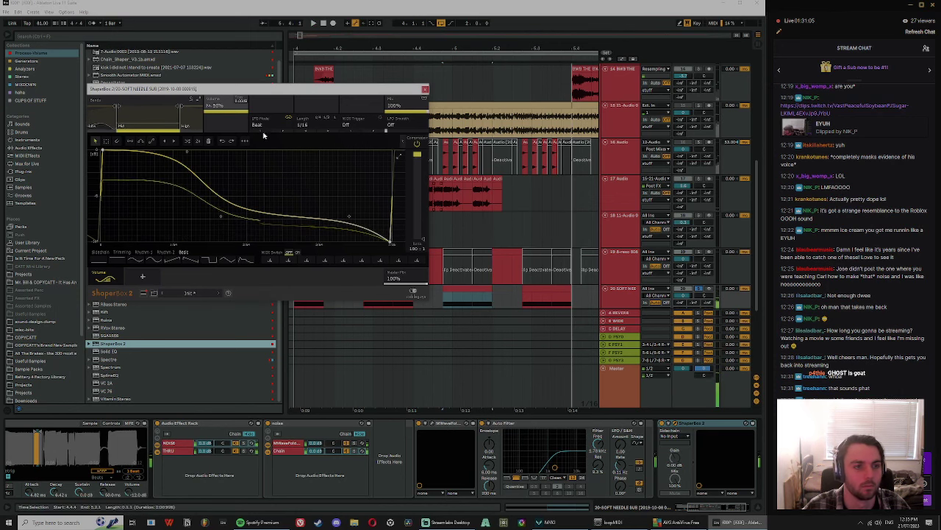
pyautogui.click(177, 144)
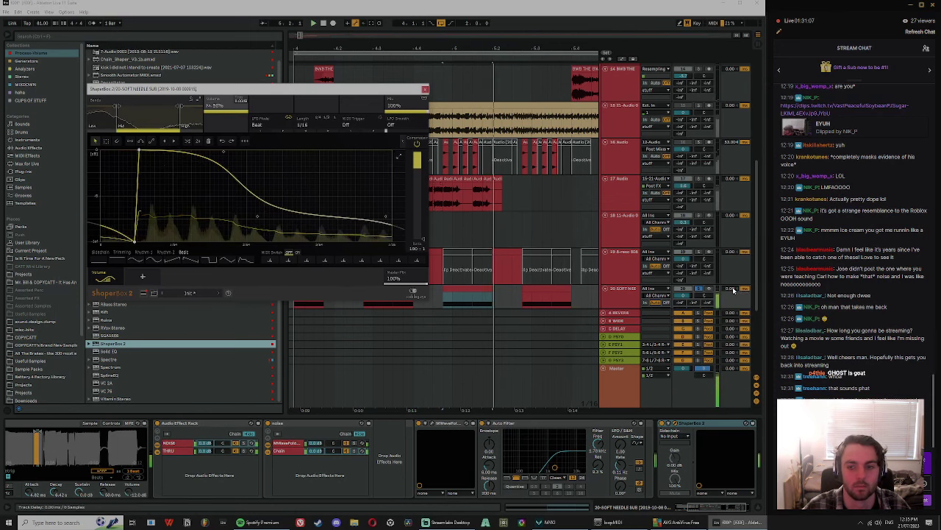
pyautogui.click(700, 292)
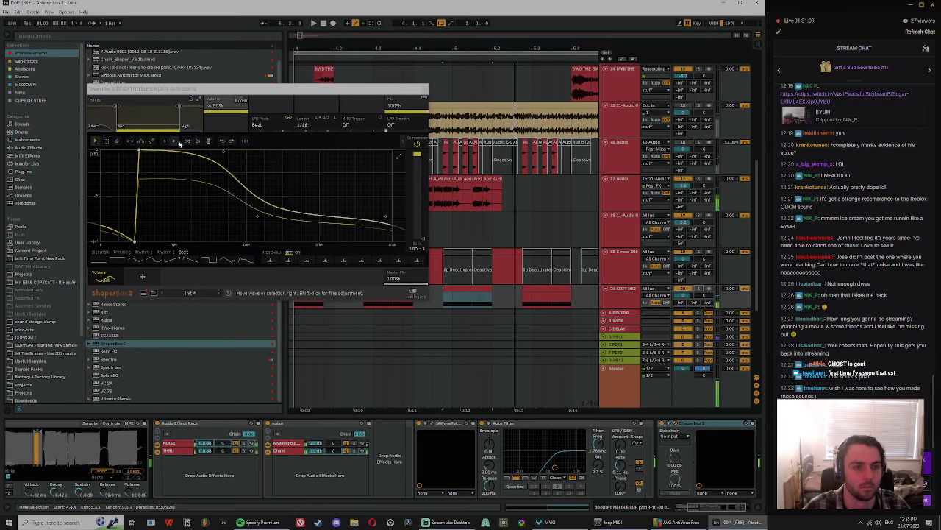
pyautogui.click(178, 142)
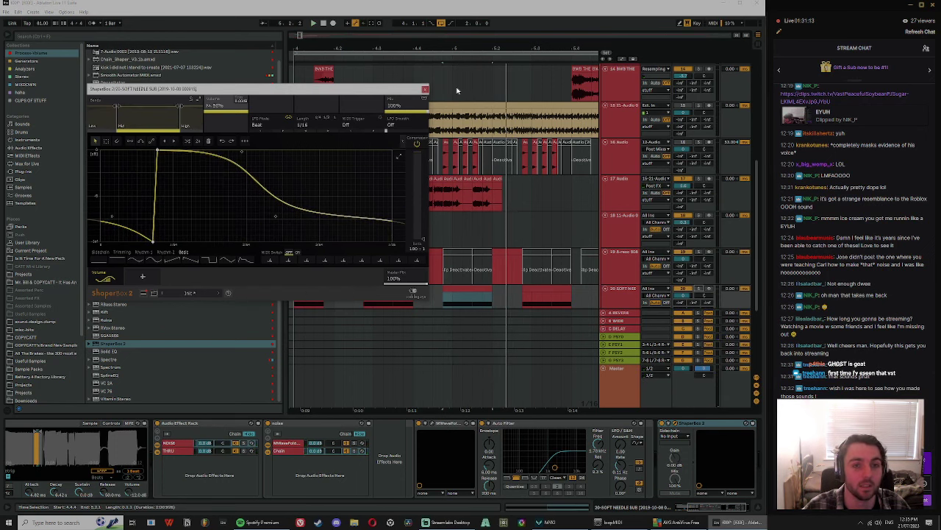
pyautogui.click(424, 90)
# Step: Insert a MIDI track below track 21 and load GHOST from the Generators collection onto it
pyautogui.click(616, 296)
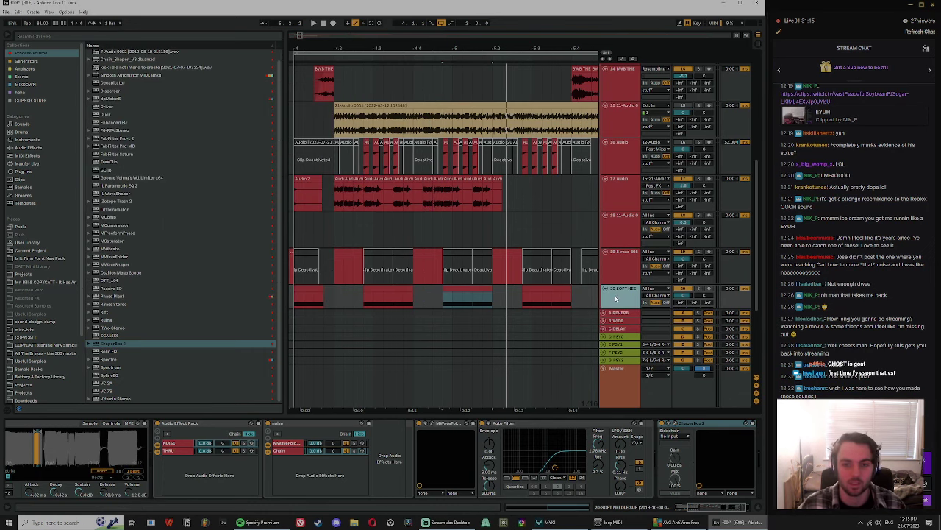
pyautogui.scroll(-2, 589, 289)
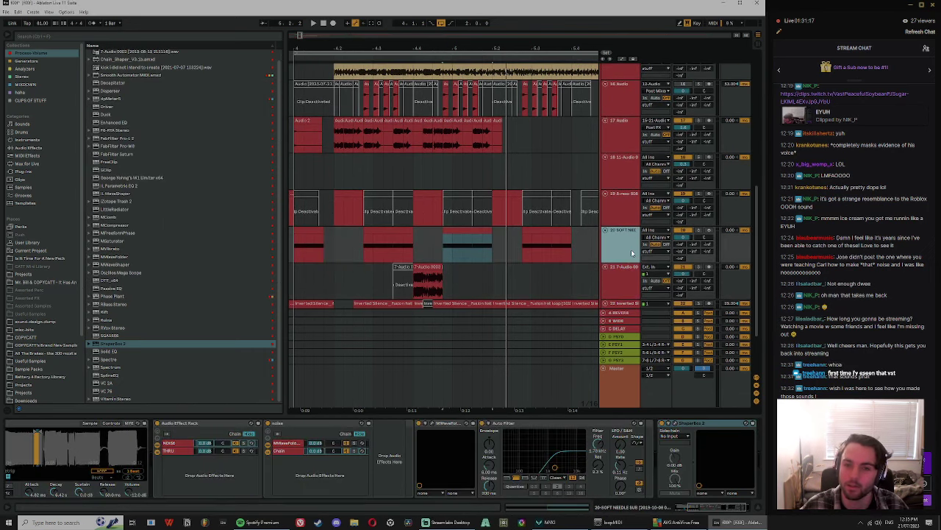
pyautogui.click(28, 62)
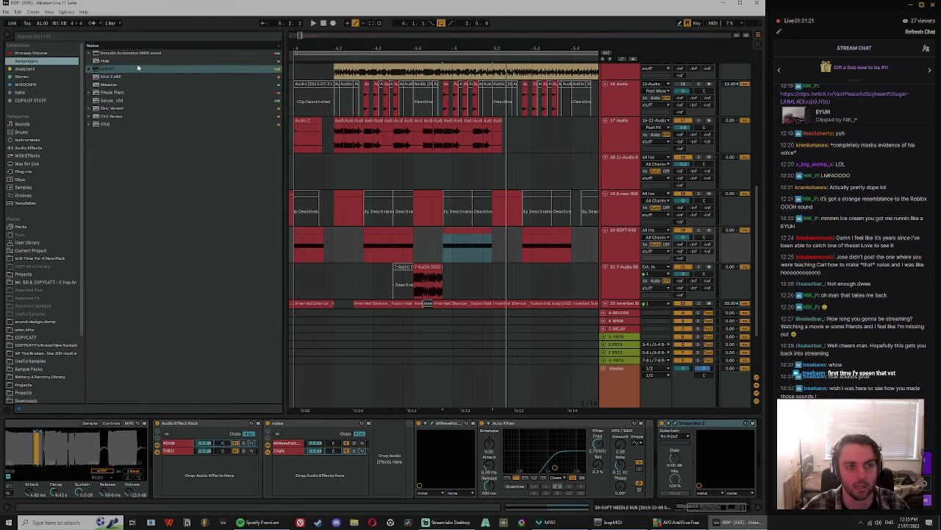
pyautogui.click(114, 70)
pyautogui.click(627, 243)
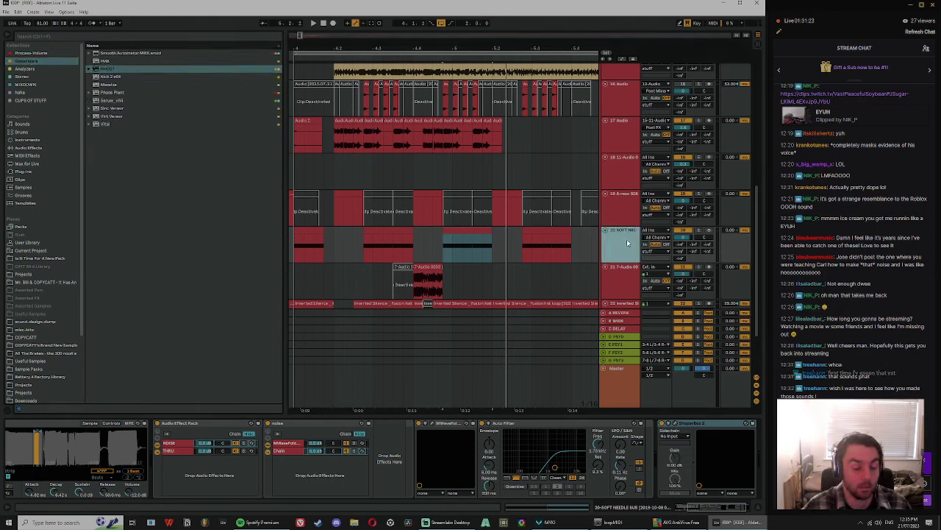
pyautogui.click(613, 283)
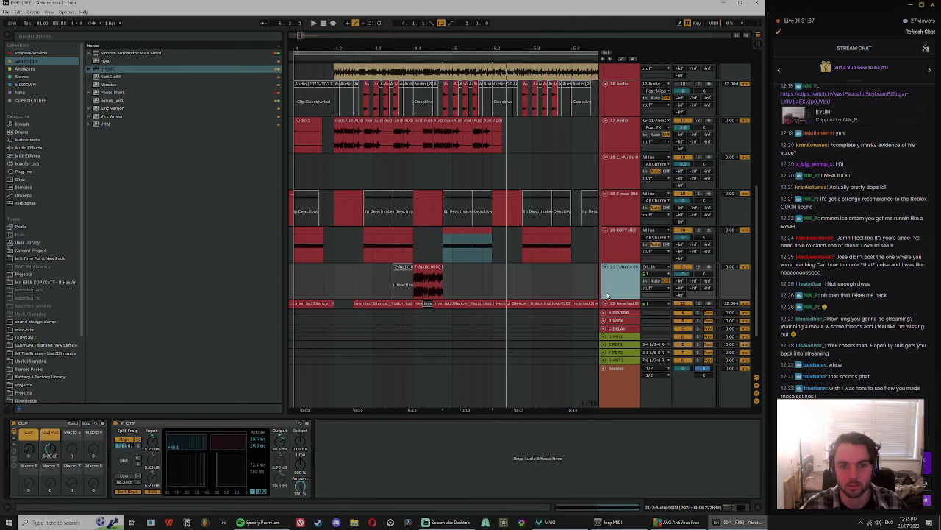
pyautogui.hotkey('ctrl', 'shift', 't')
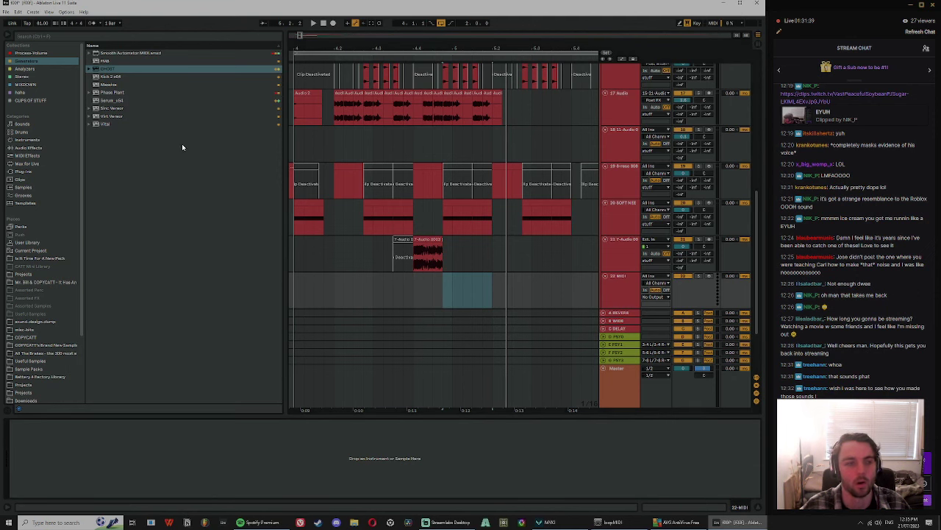
pyautogui.moveTo(97, 69); pyautogui.dragTo(306, 452)
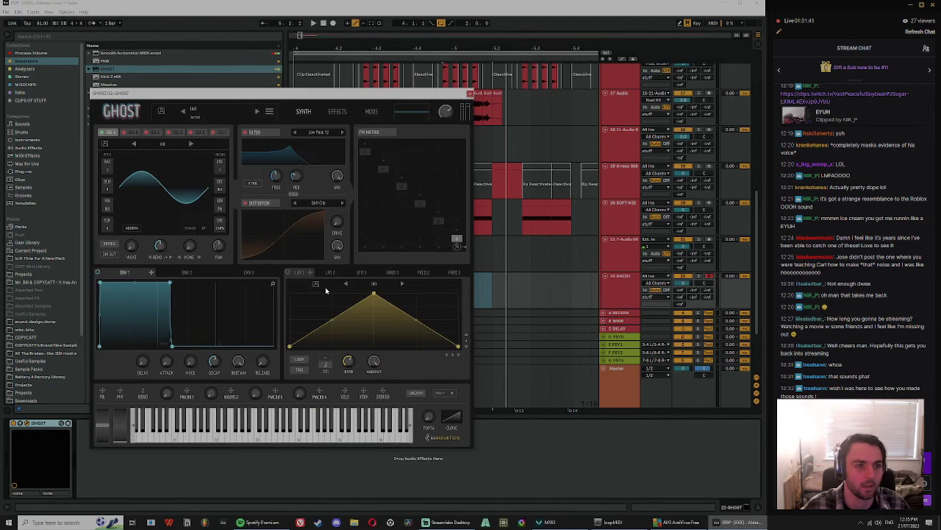
# Step: Switch on oscillators B and C, load the factory Basic Shapes wavetable into B and morph it to a saw wave
pyautogui.moveTo(340, 93)
pyautogui.mouseDown()
pyautogui.moveTo(243, 80)
pyautogui.moveTo(348, 76)
pyautogui.mouseUp()
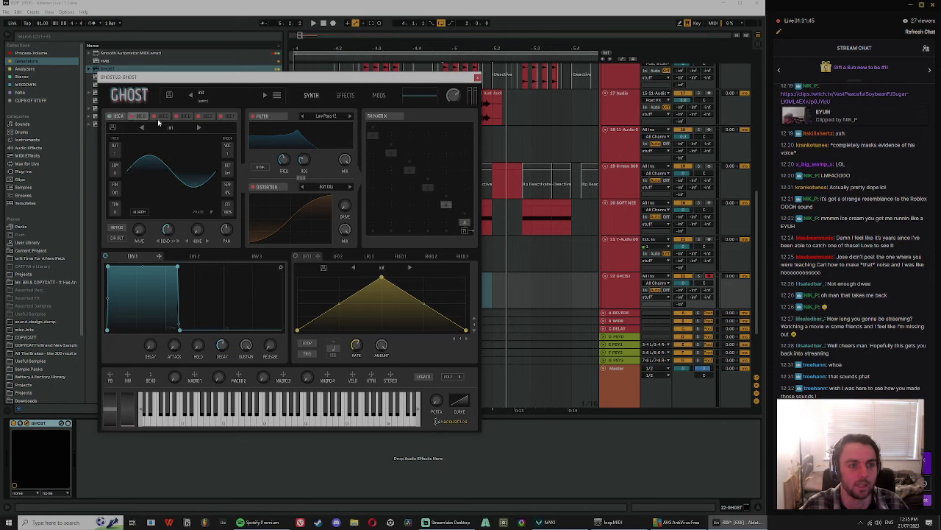
pyautogui.click(133, 117)
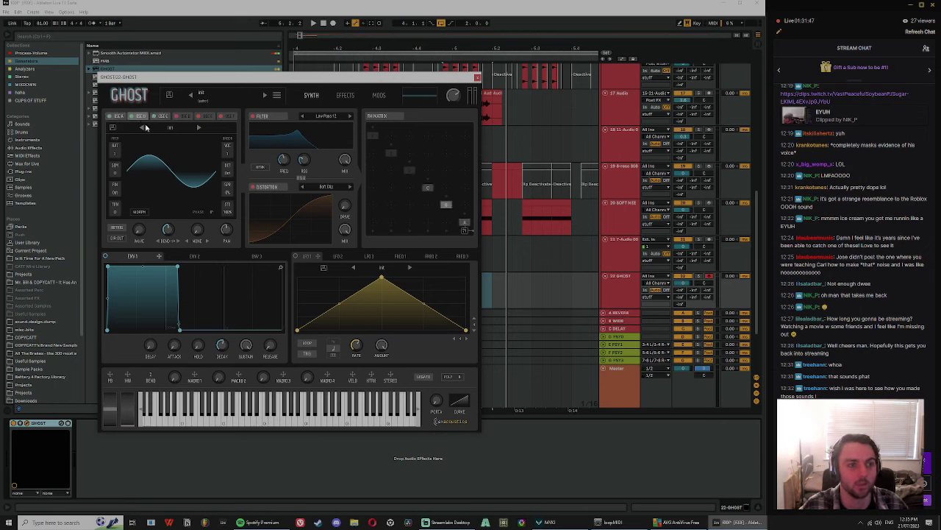
pyautogui.click(185, 129)
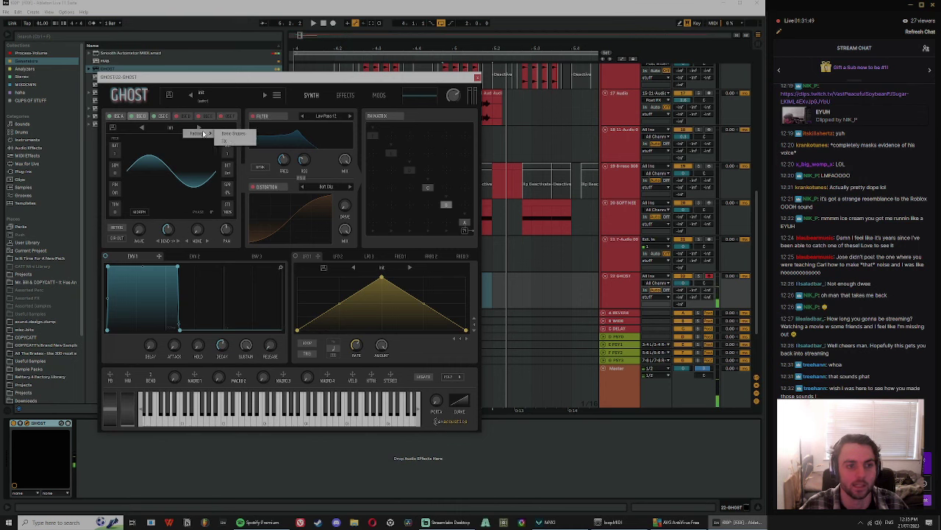
pyautogui.click(231, 135)
pyautogui.moveTo(139, 215); pyautogui.dragTo(143, 190)
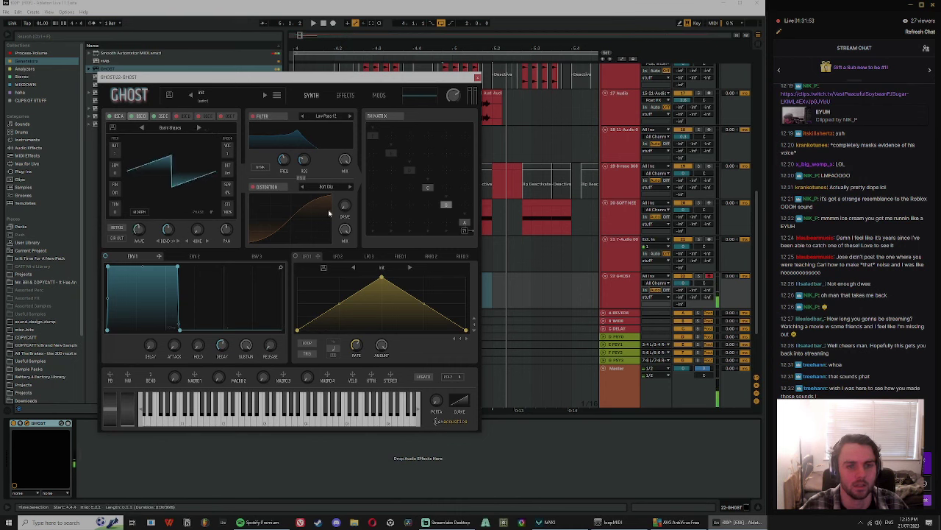
# Step: Reposition the GHOST window and play low notes to audition oscillator B's saw through the low-pass filter
pyautogui.moveTo(209, 83); pyautogui.dragTo(176, 100)
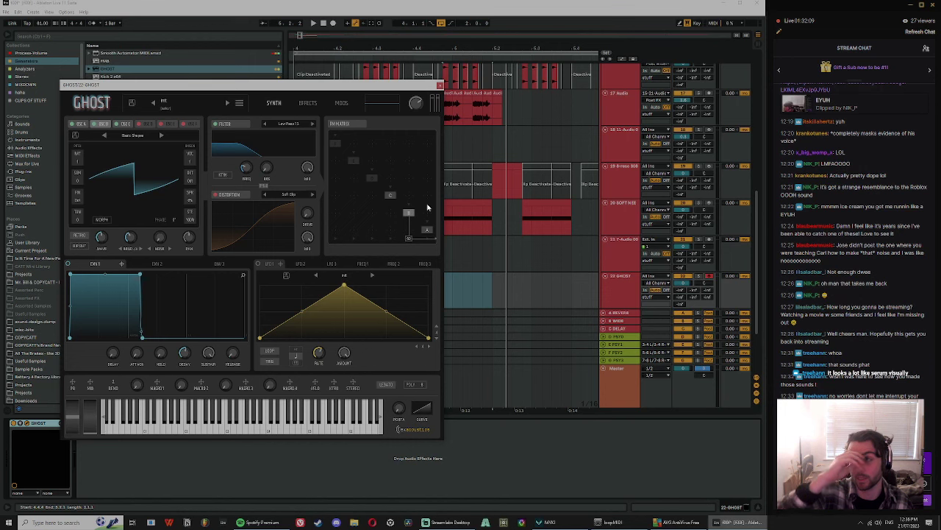
pyautogui.hotkey('ctrl', 'shift', 'm')
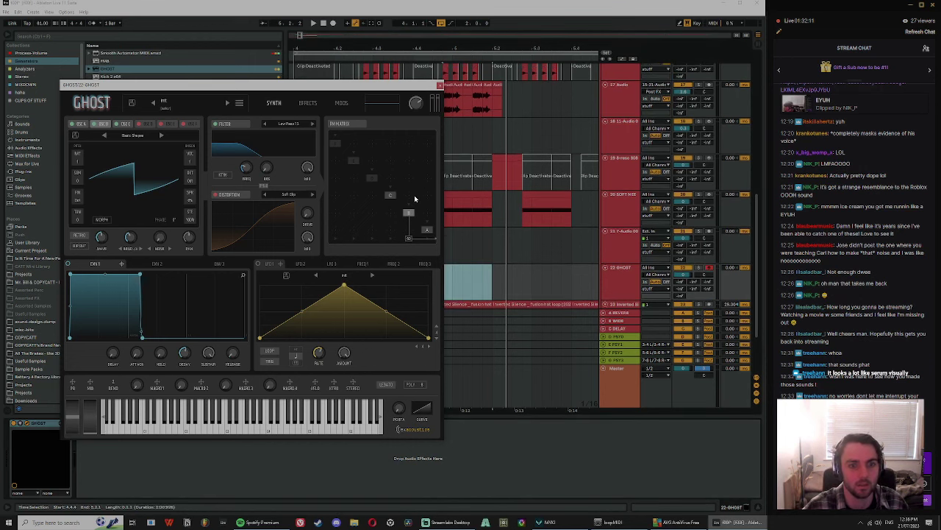
pyautogui.click(512, 291)
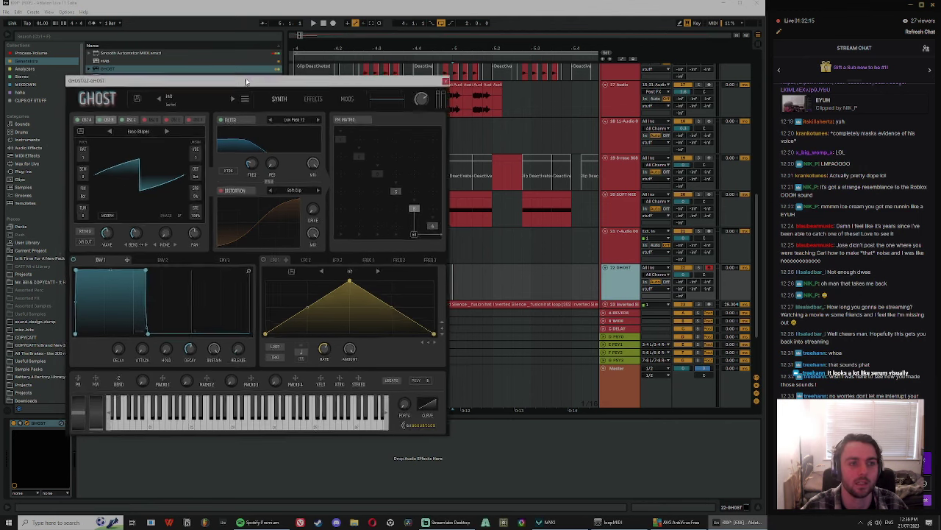
pyautogui.moveTo(243, 87); pyautogui.dragTo(270, 60)
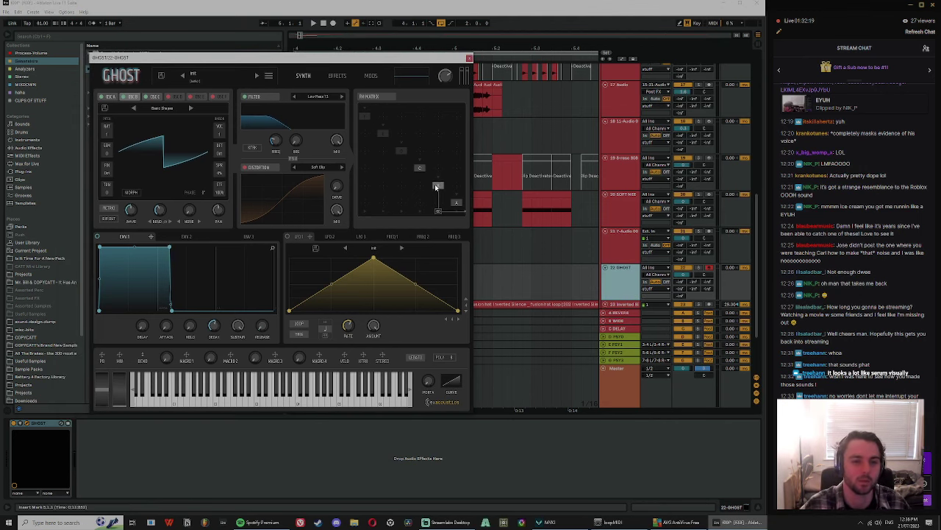
pyautogui.press('e')
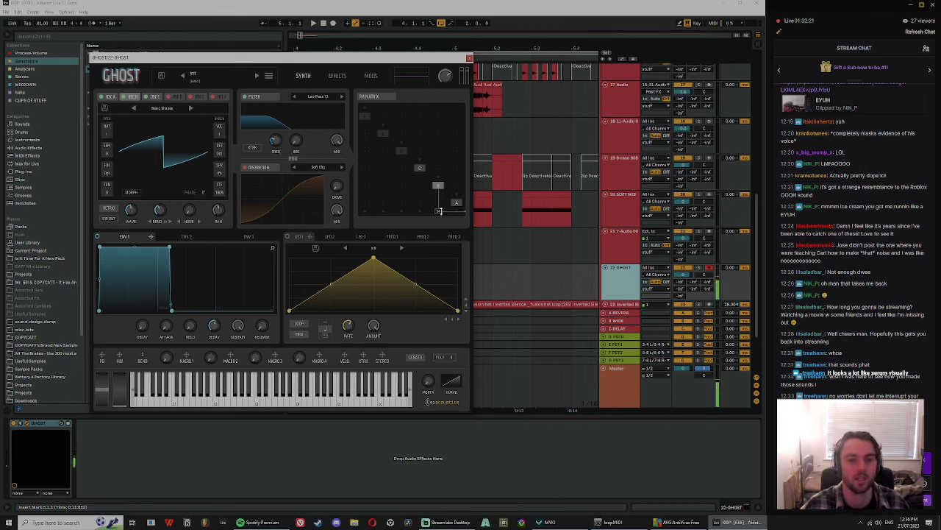
pyautogui.press('e')
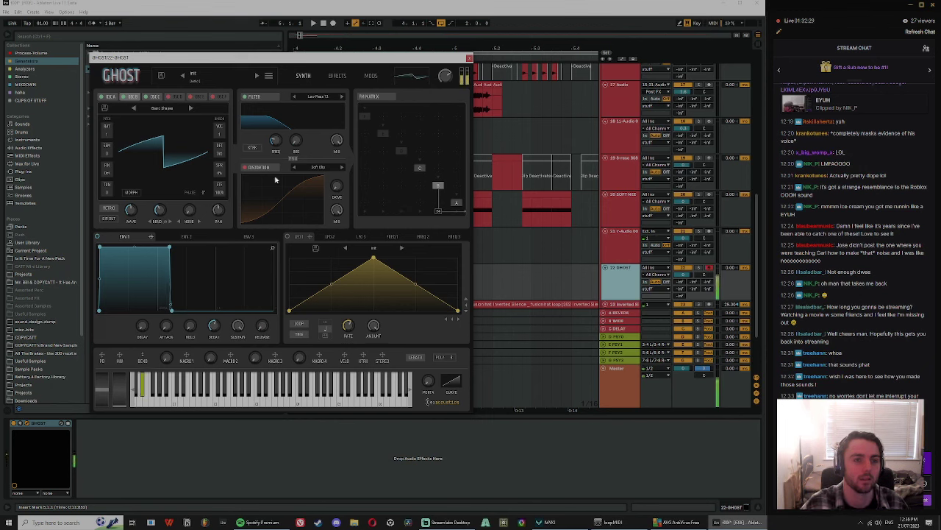
pyautogui.press('e')
# Step: Change oscillator B's filter to the all-pass type and raise its resonance to maximum while playing notes
pyautogui.moveTo(296, 140); pyautogui.dragTo(296, 123)
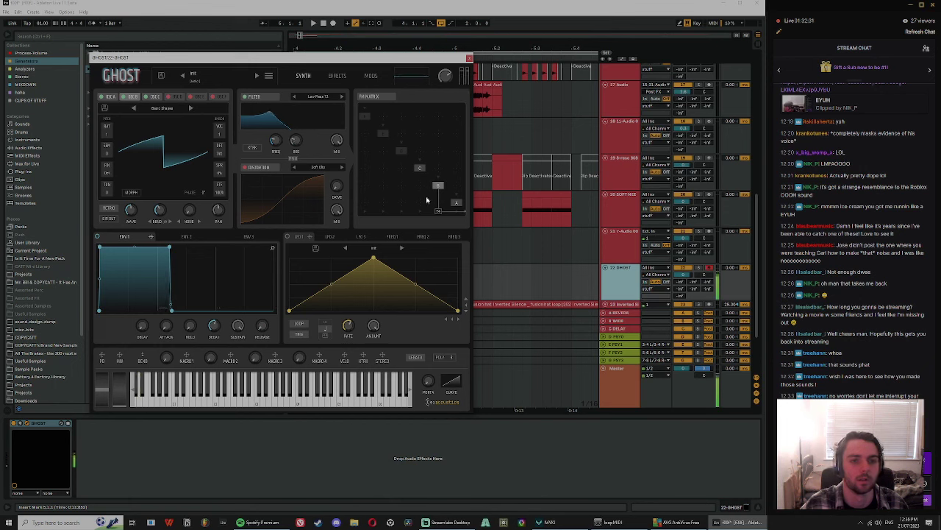
pyautogui.click(322, 95)
pyautogui.click(360, 185)
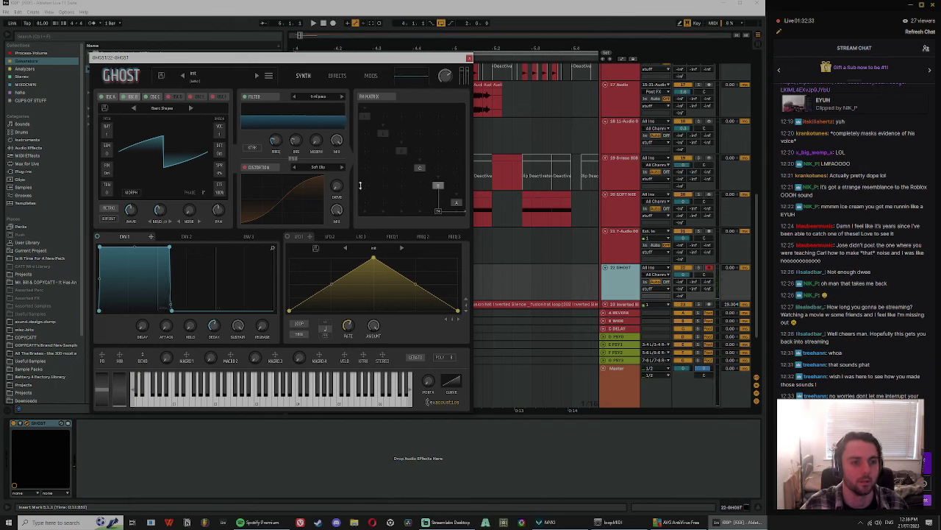
pyautogui.press('e')
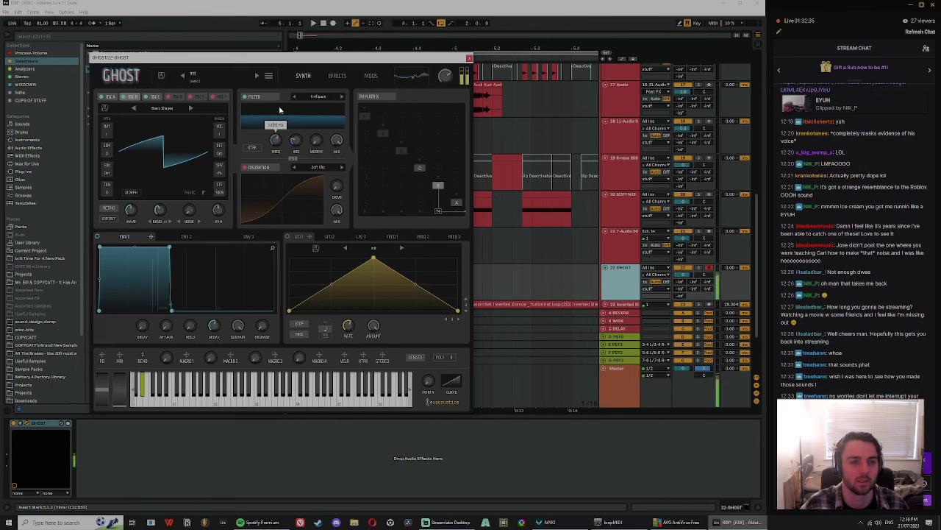
pyautogui.press('e')
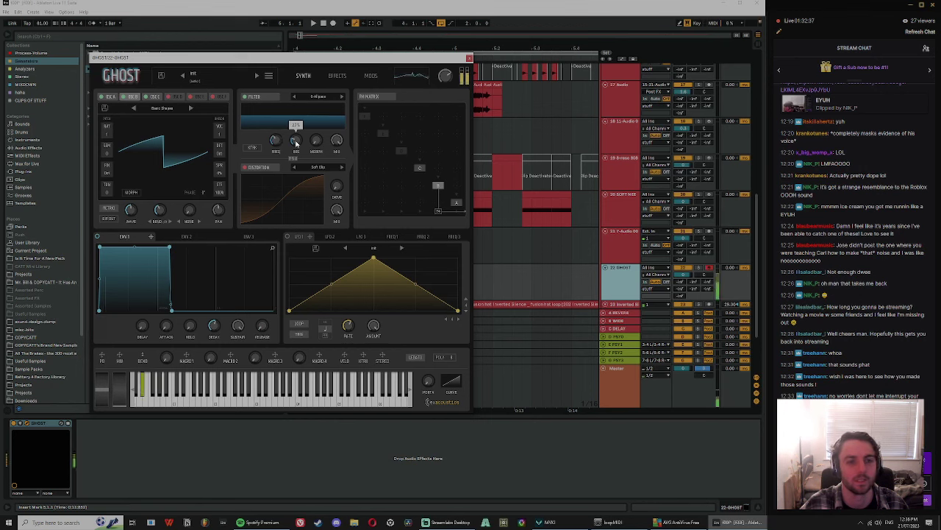
pyautogui.moveTo(300, 108); pyautogui.dragTo(310, 73)
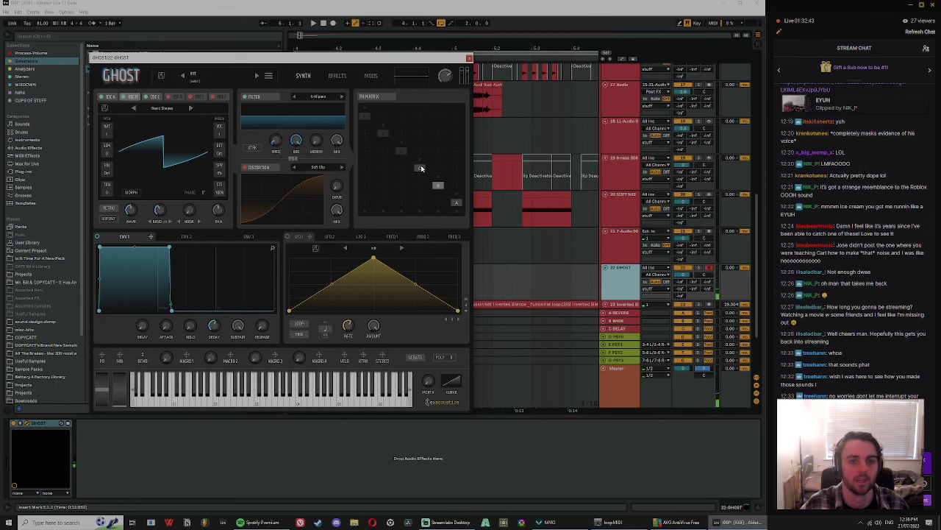
# Step: Route oscillator B into C in the FM matrix with C feeding the output, and assign LFO 1 to B's phase
pyautogui.click(421, 168)
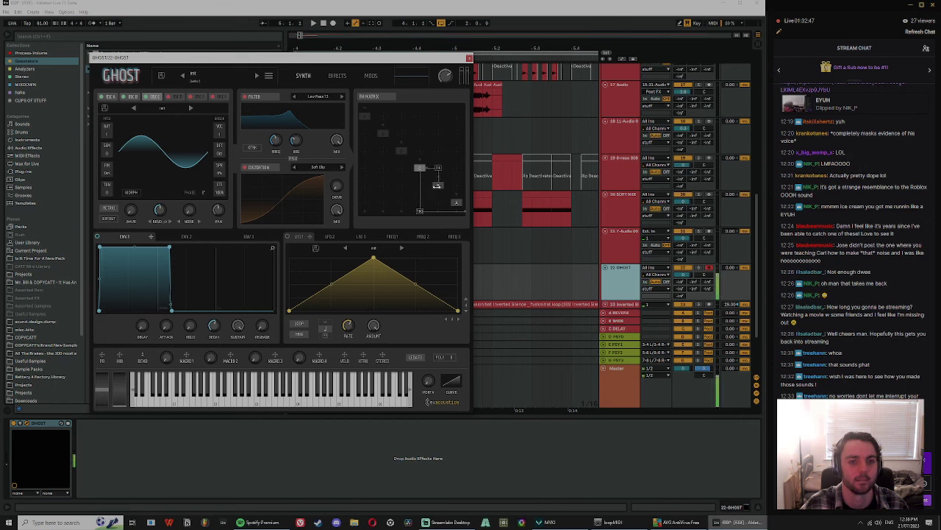
pyautogui.click(436, 185)
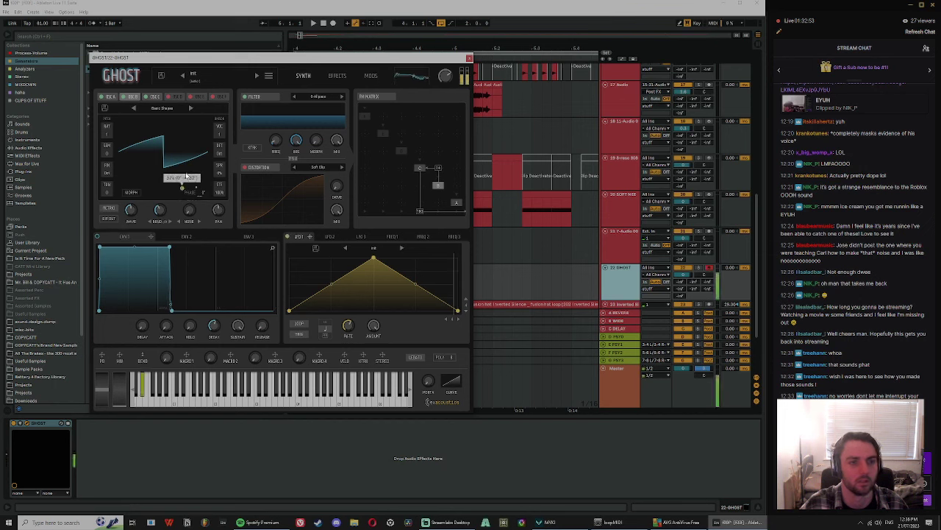
# Step: Try distortion on oscillator B, switch it off again, and enable Soft Clip distortion with more drive on oscillator C
pyautogui.click(245, 167)
pyautogui.click(246, 167)
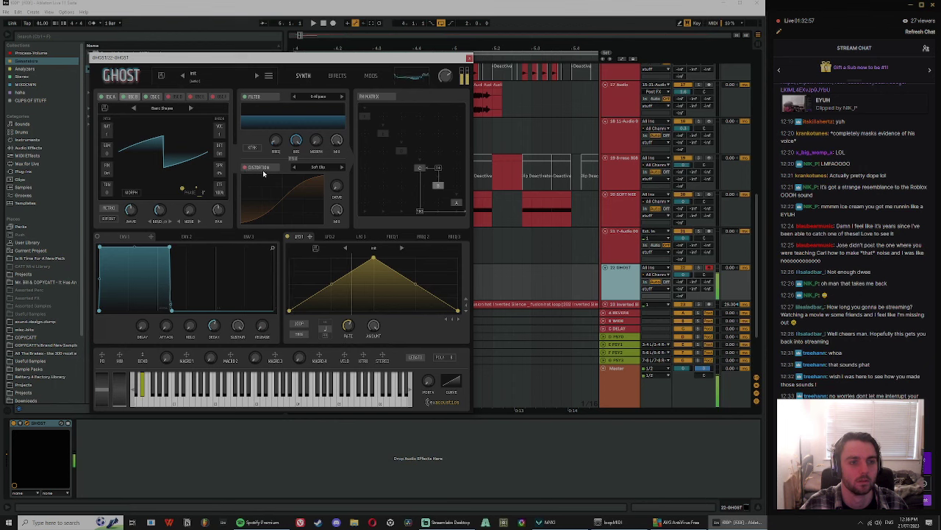
pyautogui.click(422, 168)
pyautogui.moveTo(337, 187); pyautogui.dragTo(338, 147)
# Step: Add a multiband compressor to the effects chain and lower both of its crossover frequencies slightly
pyautogui.click(338, 82)
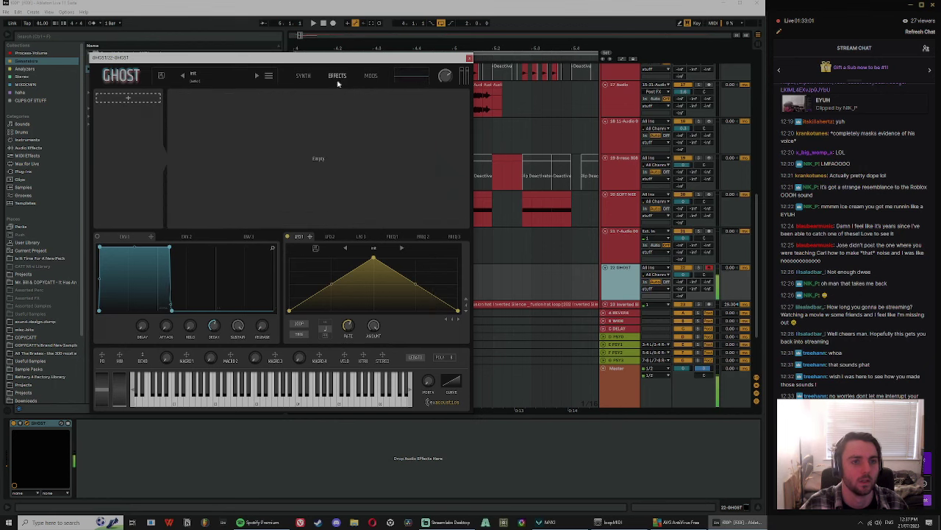
pyautogui.click(125, 101)
pyautogui.click(149, 153)
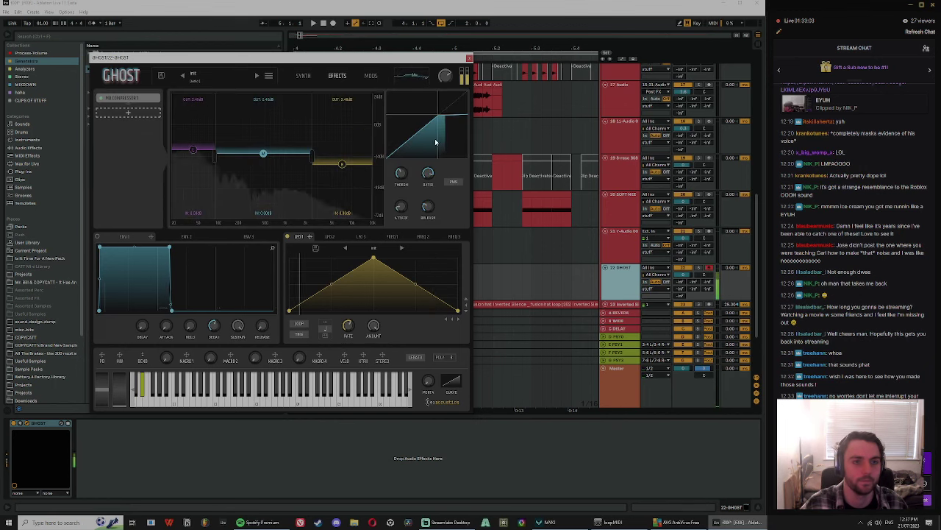
pyautogui.moveTo(216, 160); pyautogui.dragTo(214, 160)
pyautogui.moveTo(312, 161); pyautogui.dragTo(307, 164)
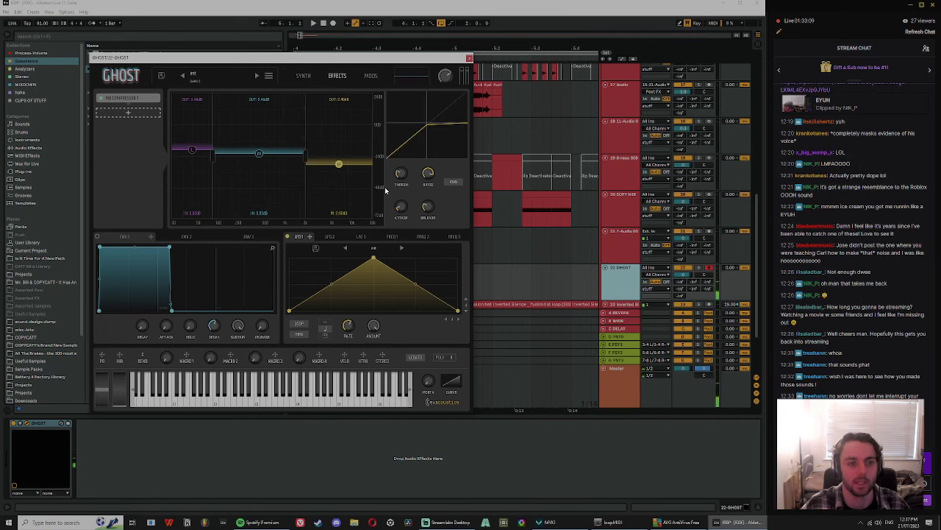
# Step: Add a second multiband compressor, adjust its high band and lower its upper crossover frequency
pyautogui.click(143, 112)
pyautogui.click(139, 114)
pyautogui.click(137, 112)
pyautogui.click(131, 102)
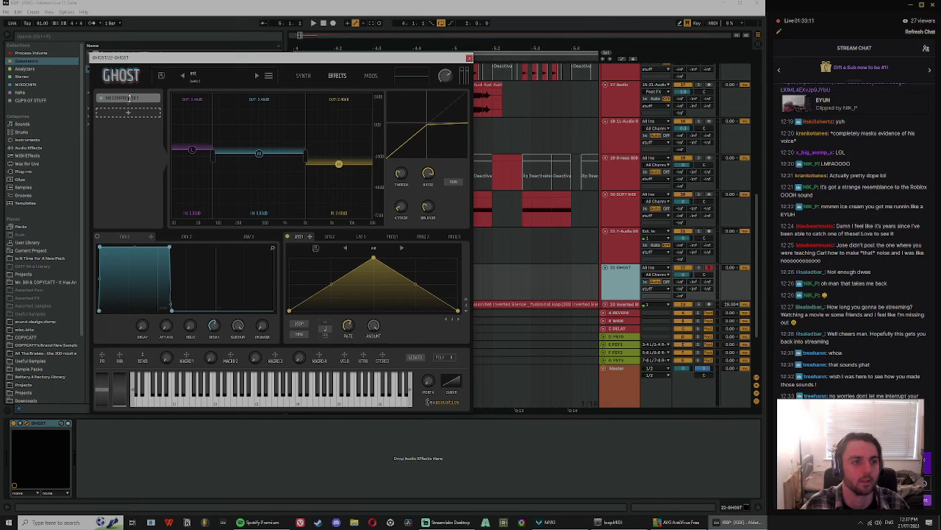
pyautogui.click(139, 112)
pyautogui.click(151, 130)
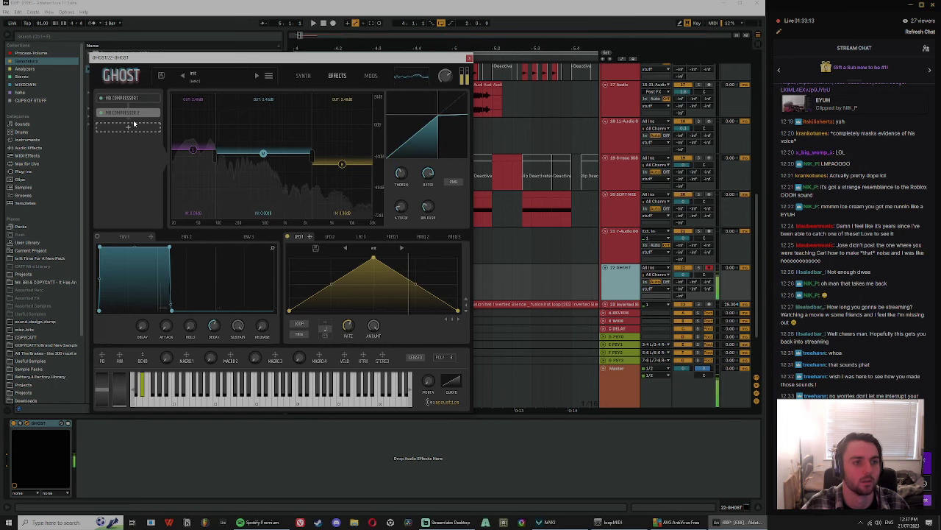
pyautogui.click(342, 163)
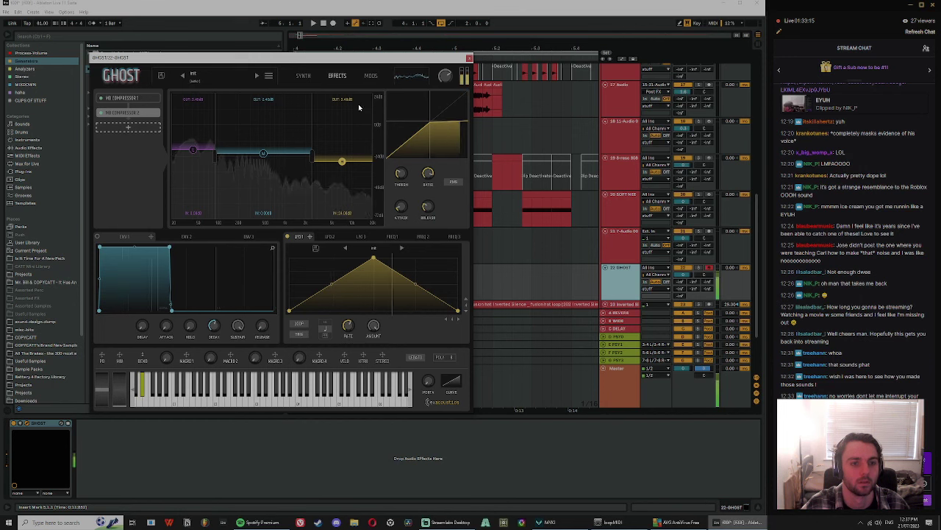
pyautogui.moveTo(312, 157)
pyautogui.mouseDown()
pyautogui.moveTo(279, 160)
pyautogui.moveTo(305, 161)
pyautogui.mouseUp()
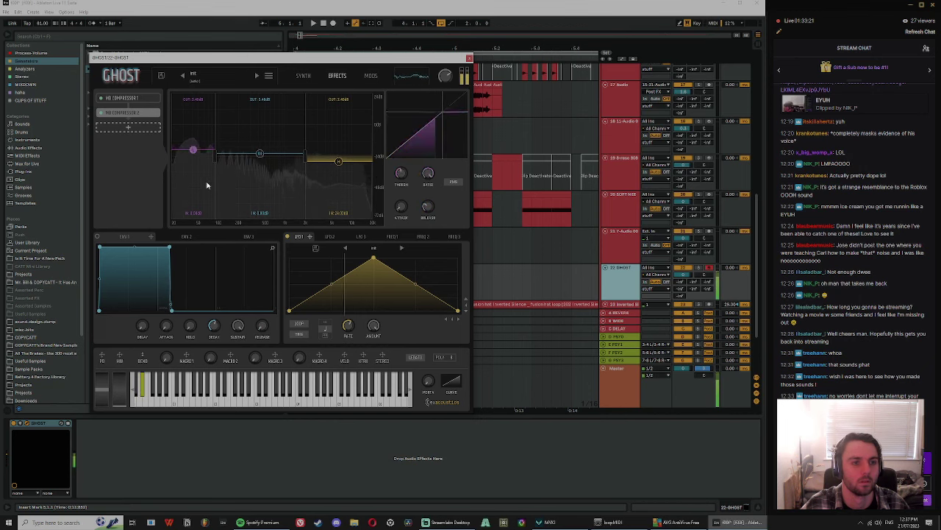
# Step: Add a distortion and an EQ to the effects chain, placing the EQ before the distortion
pyautogui.click(136, 130)
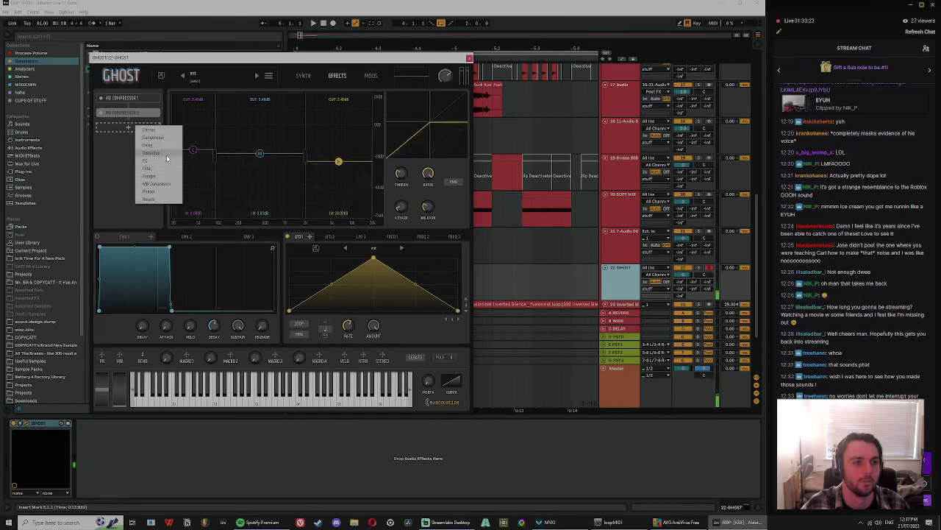
pyautogui.click(144, 153)
pyautogui.click(130, 145)
pyautogui.click(142, 181)
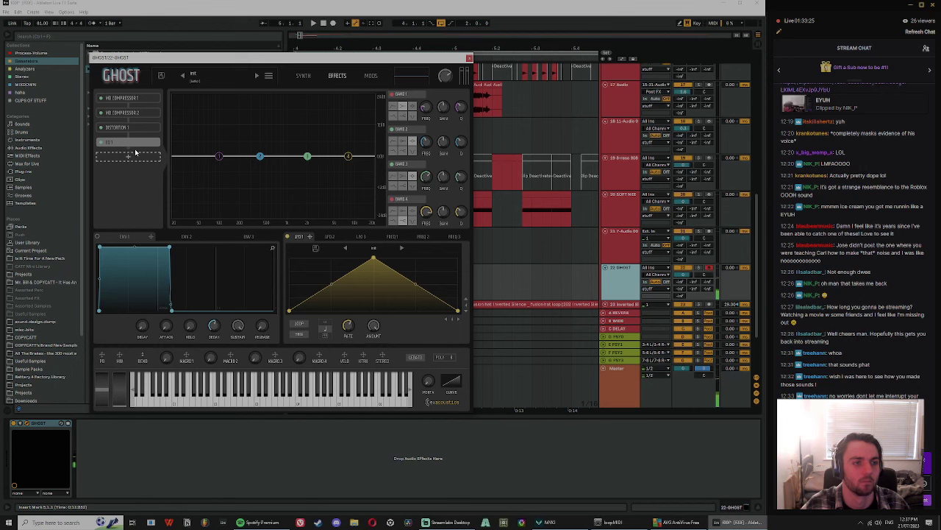
pyautogui.moveTo(135, 144); pyautogui.dragTo(129, 127)
# Step: Boost the EQ's low shelf strongly and its band around 1 kHz moderately, and cut the highest band slightly
pyautogui.moveTo(218, 156); pyautogui.dragTo(205, 121)
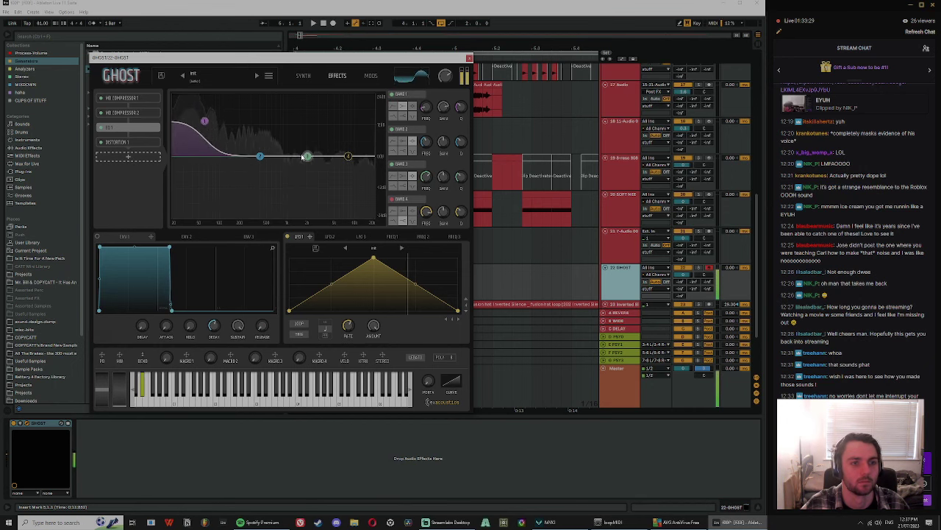
pyautogui.moveTo(308, 156); pyautogui.dragTo(295, 140)
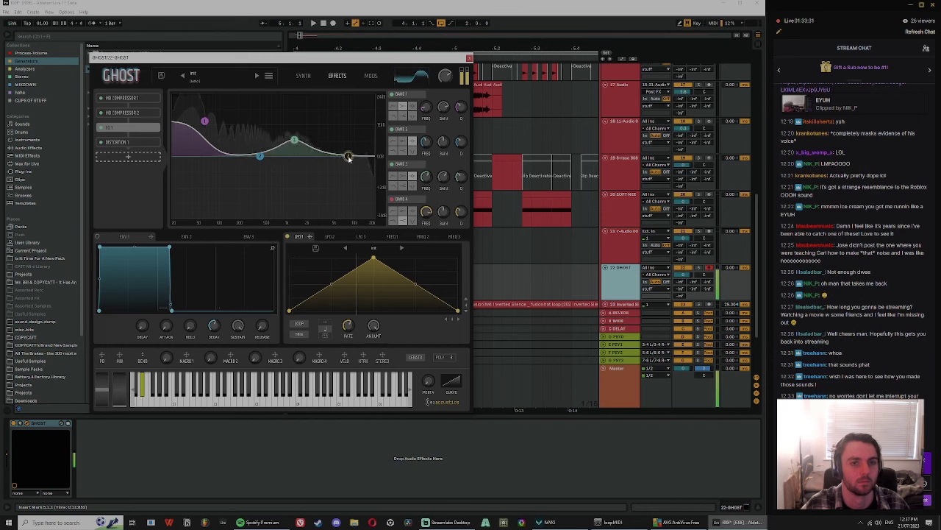
pyautogui.moveTo(350, 157)
pyautogui.mouseDown()
pyautogui.moveTo(347, 126)
pyautogui.moveTo(342, 179)
pyautogui.moveTo(342, 160)
pyautogui.mouseUp()
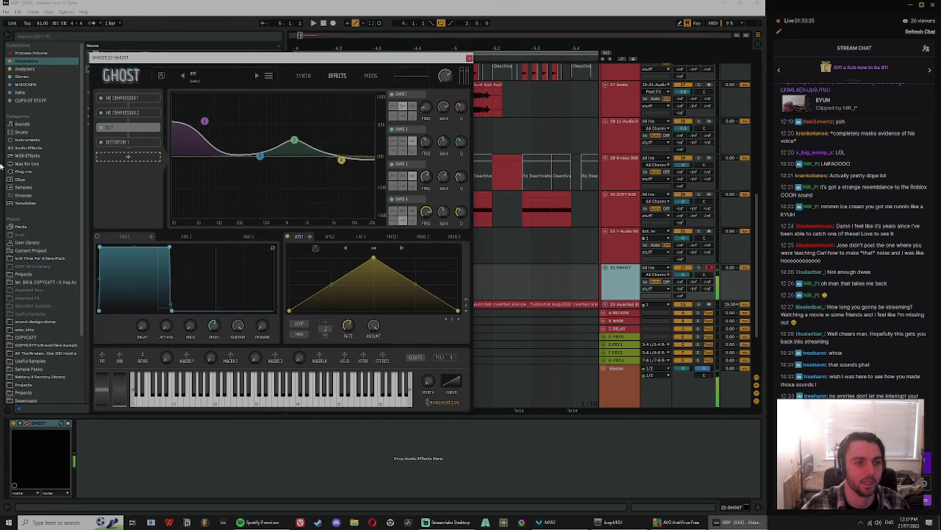
# Step: Raise oscillator C's bend amount to maximum on the synth page and close the GHOST window
pyautogui.click(303, 75)
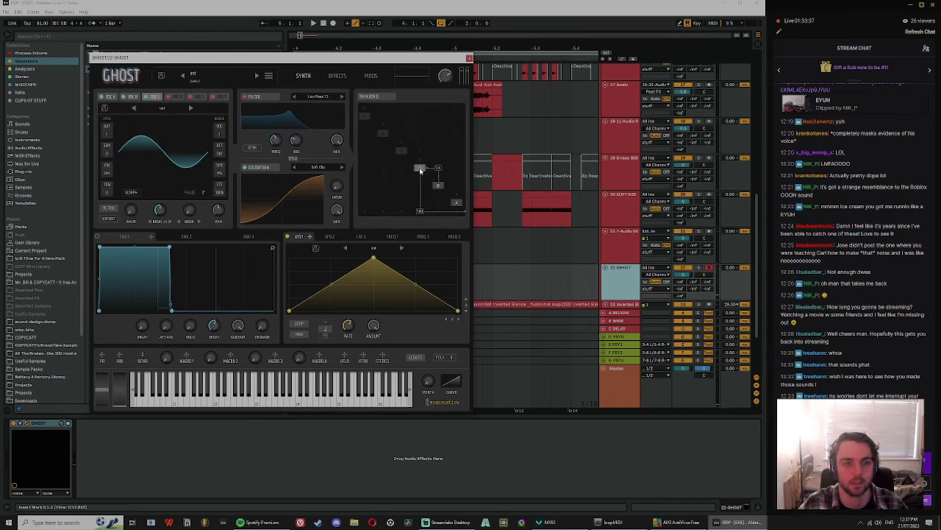
pyautogui.moveTo(160, 210); pyautogui.dragTo(170, 166)
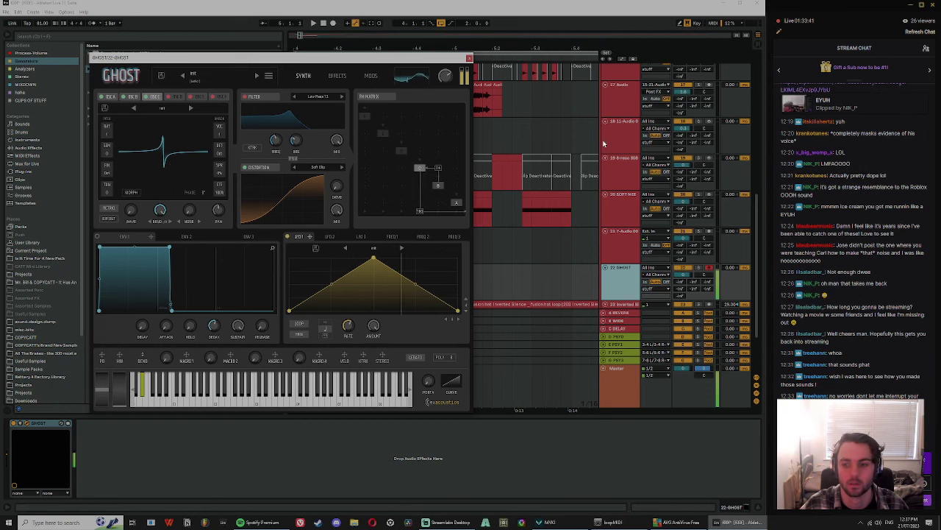
pyautogui.click(469, 59)
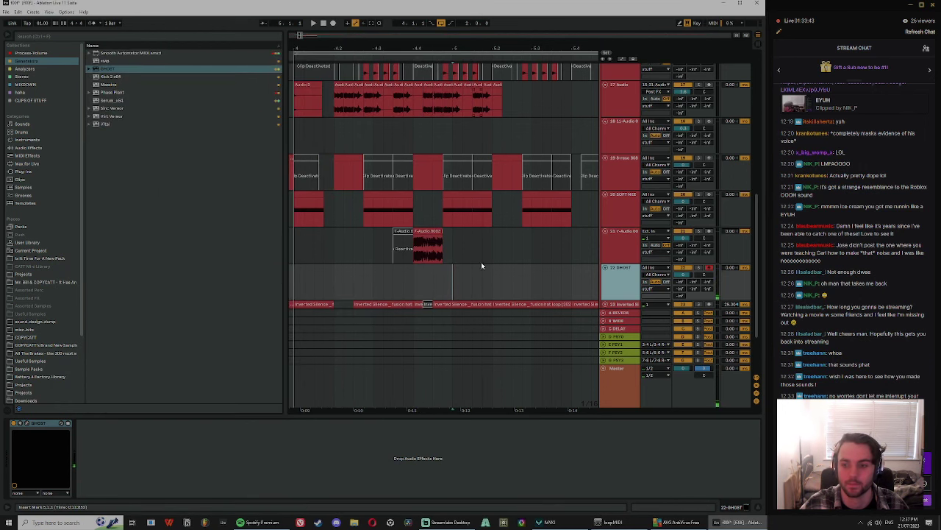
# Step: Bring up the AVG AntiVirus window and close it to get back to the arrangement
pyautogui.click(413, 273)
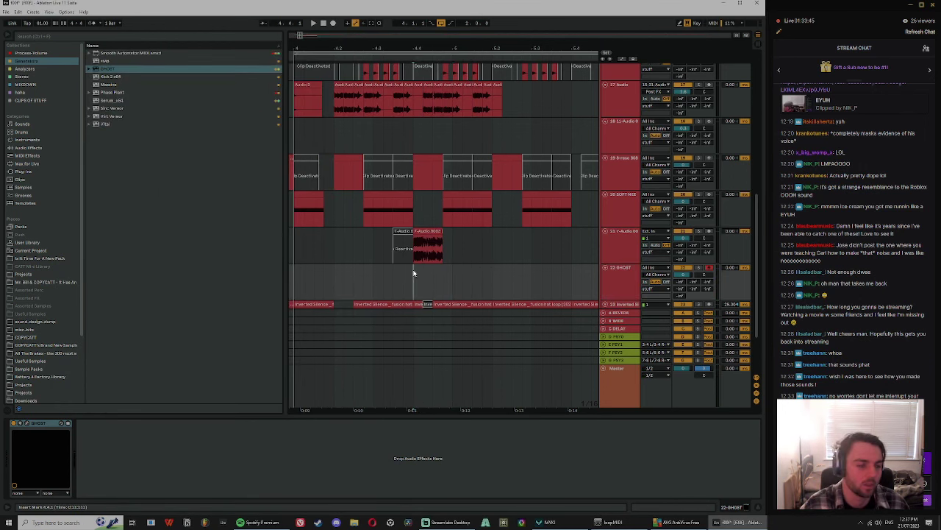
pyautogui.click(423, 127)
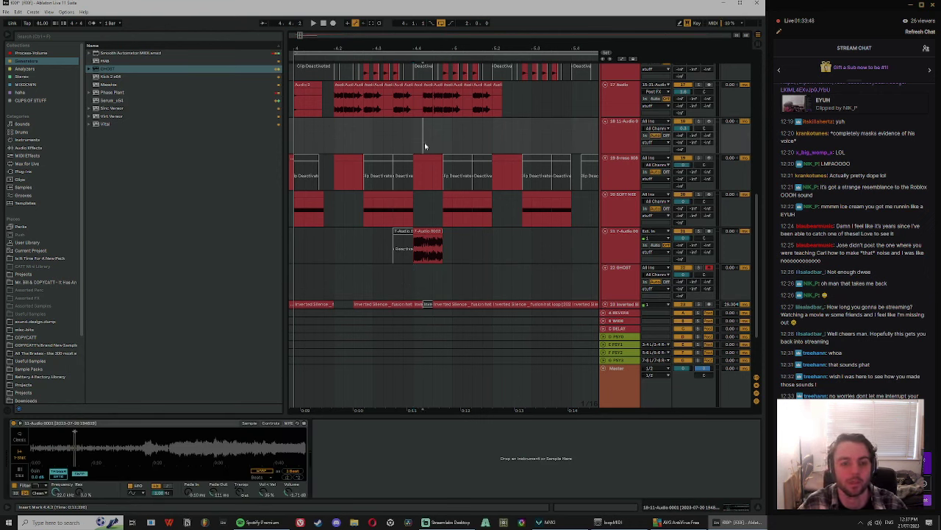
pyautogui.click(683, 522)
pyautogui.click(513, 155)
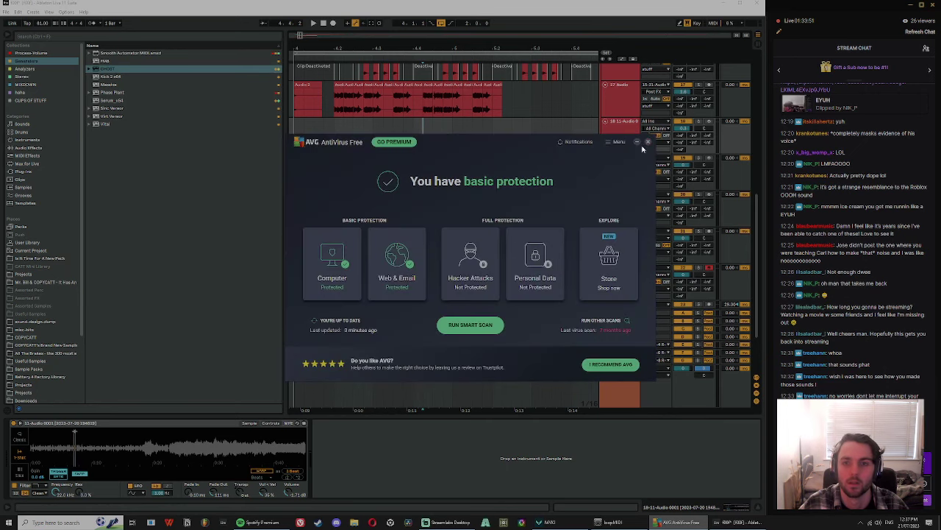
pyautogui.click(647, 141)
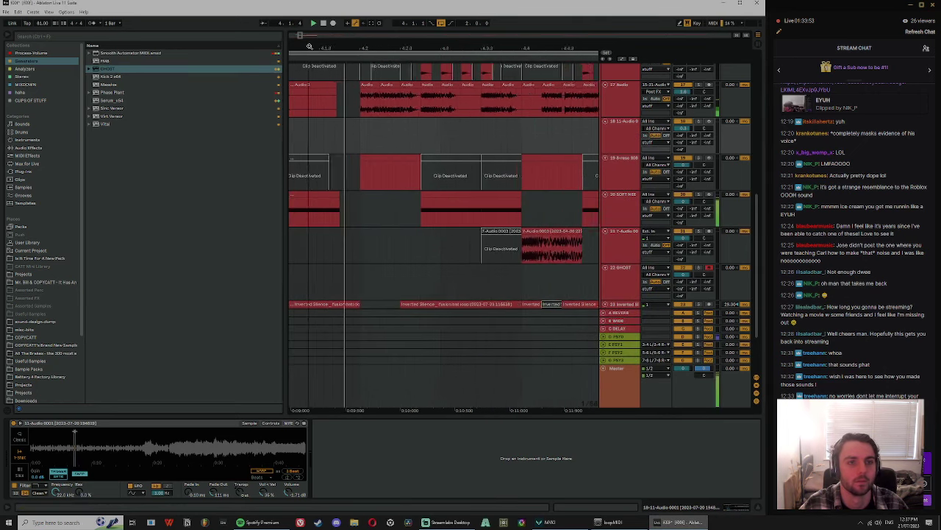
# Step: Add the OTT multiband dynamics preset after MRingModulator on the 17 Audio track
pyautogui.moveTo(309, 46); pyautogui.dragTo(311, 60)
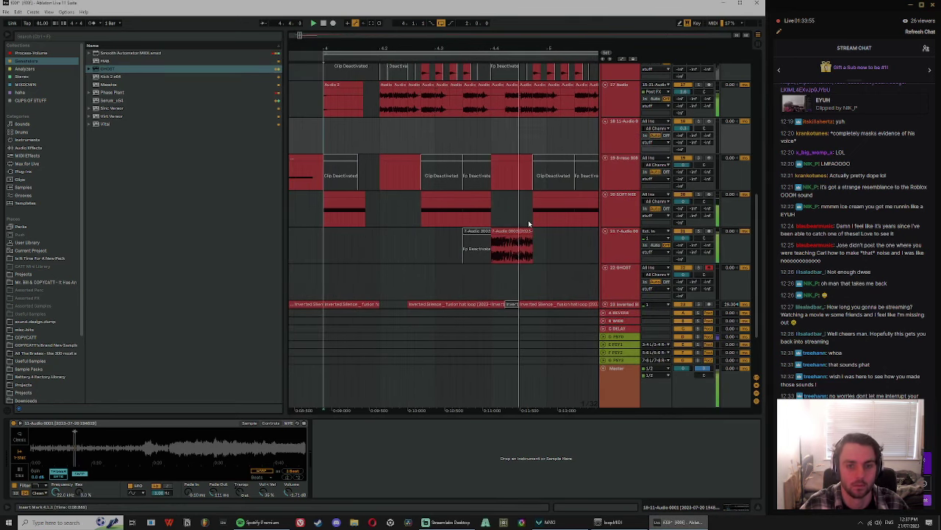
pyautogui.moveTo(547, 46); pyautogui.dragTo(478, 28)
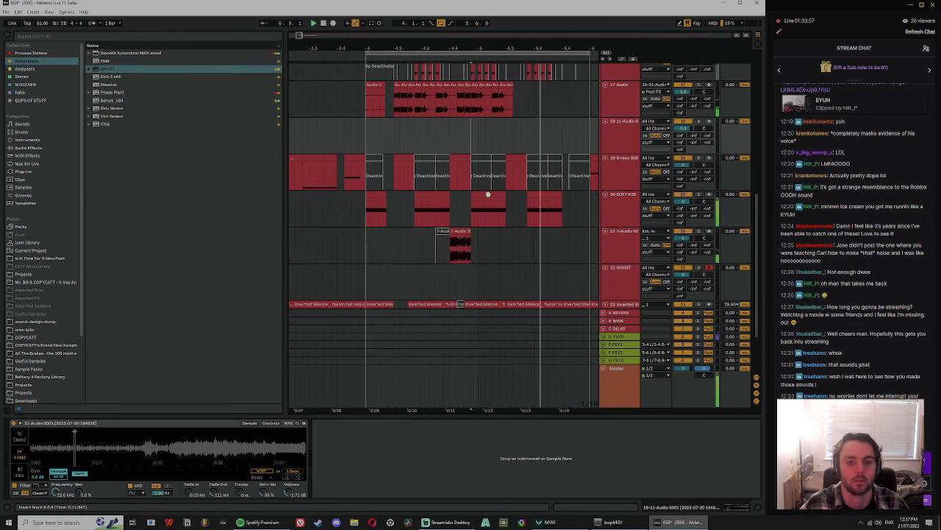
pyautogui.press('space')
pyautogui.press('space')
pyautogui.click(463, 101)
pyautogui.press('space')
pyautogui.press('space')
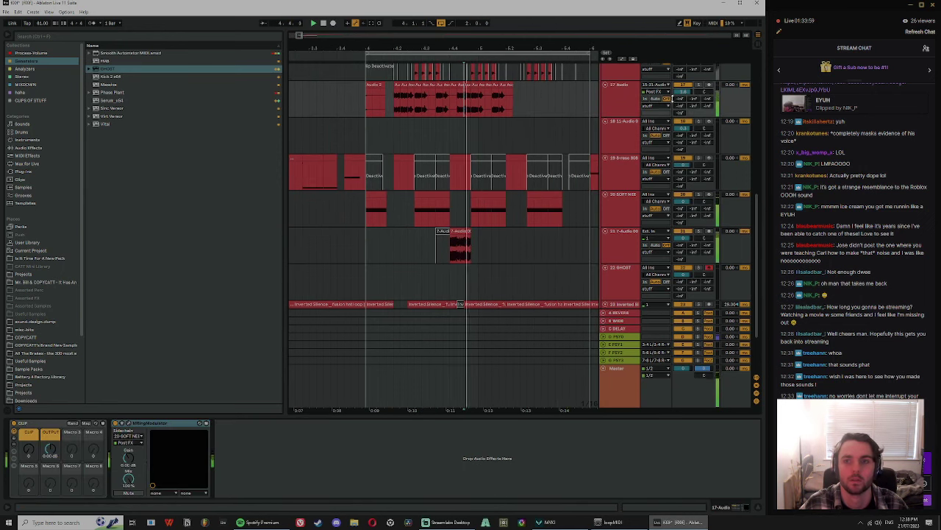
pyautogui.click(28, 147)
pyautogui.click(115, 332)
pyautogui.click(92, 274)
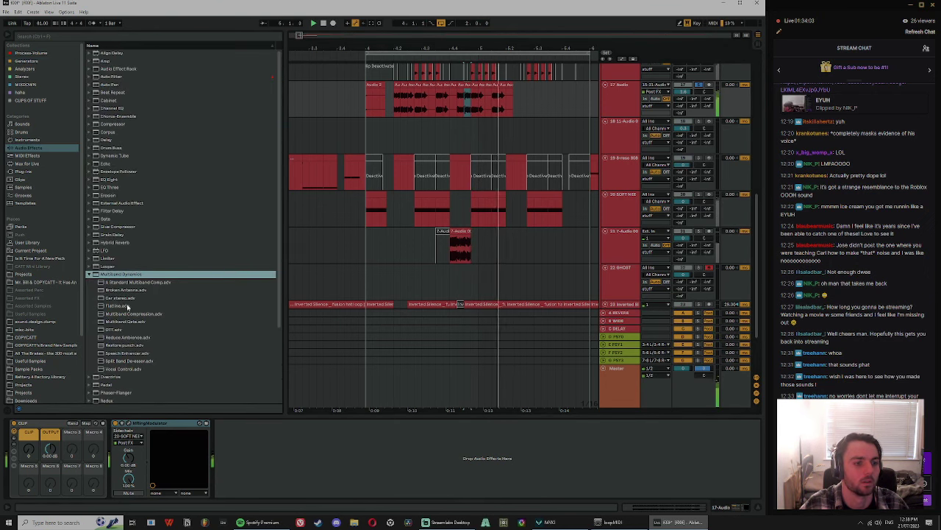
pyautogui.click(118, 330)
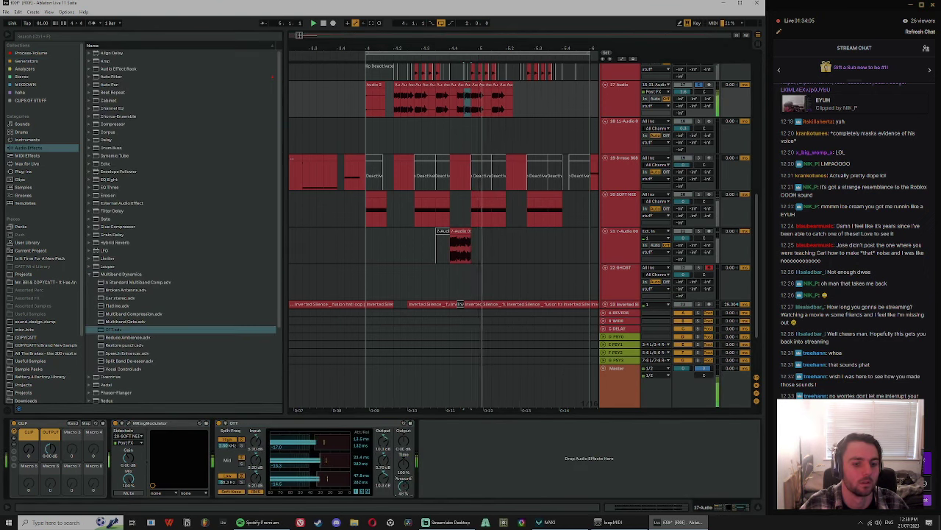
# Step: Add the Wider plug-in after OTT on the 17 Audio track and close its window
pyautogui.click(22, 77)
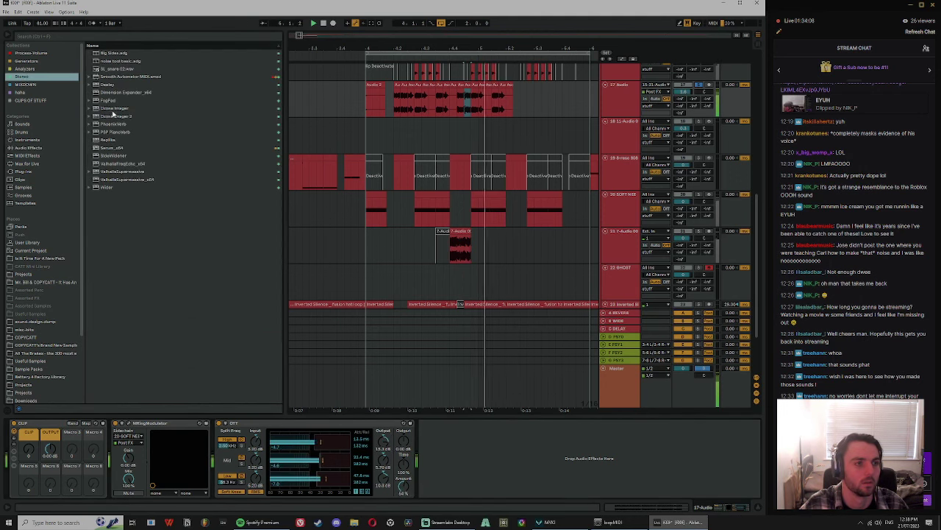
pyautogui.click(110, 187)
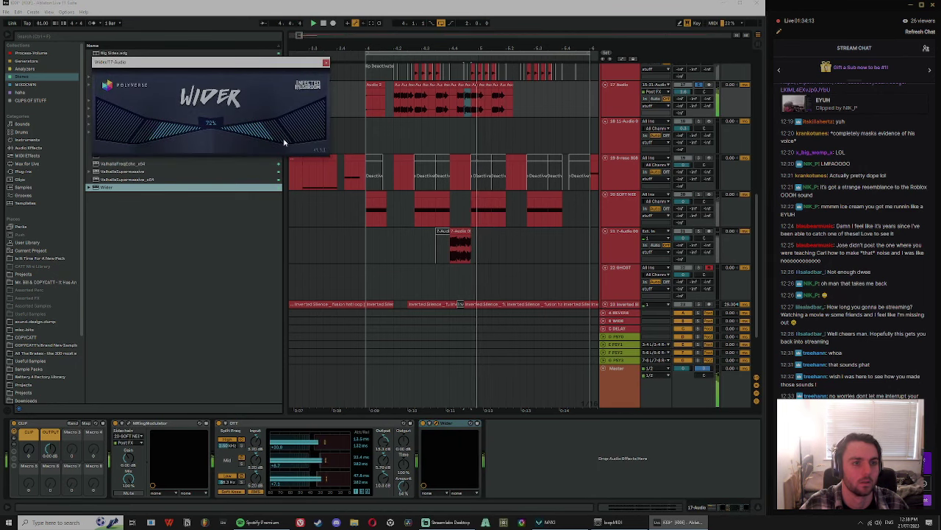
pyautogui.click(326, 62)
# Step: Add a Utility device after Wider and turn on its Bass Mono option
pyautogui.click(29, 147)
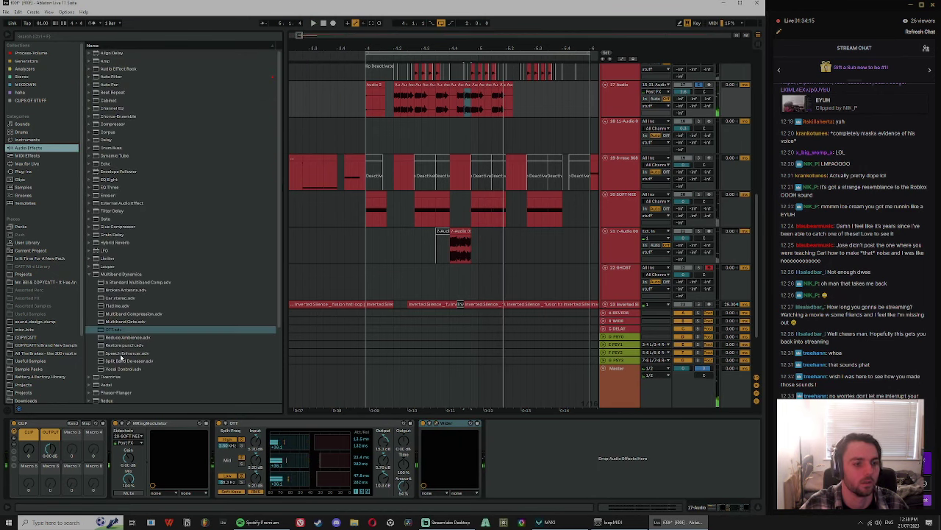
pyautogui.click(88, 273)
pyautogui.moveTo(107, 385); pyautogui.dragTo(542, 469)
pyautogui.click(501, 486)
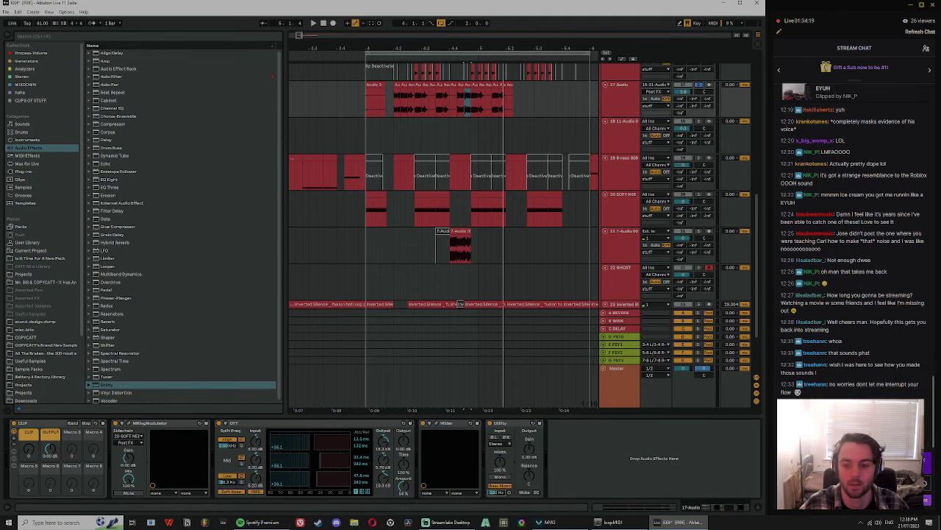
# Step: Lower the Utility gain to -3.33 dB while checking the sound in playback
pyautogui.press('space')
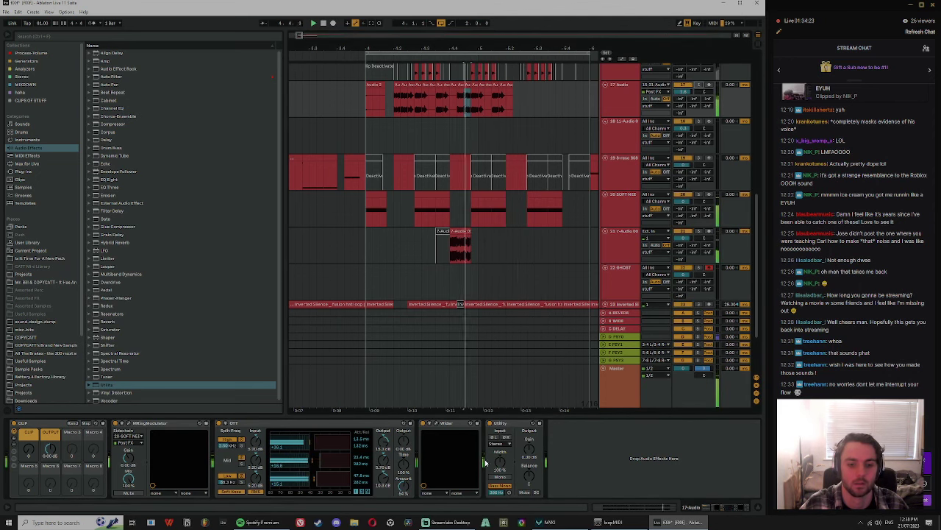
pyautogui.moveTo(531, 449); pyautogui.dragTo(530, 441)
pyautogui.press('space')
pyautogui.press('space')
# Step: Bypass the Wider effect on the 17 Audio track after listening to the section in context
pyautogui.scroll(-2, 614, 297)
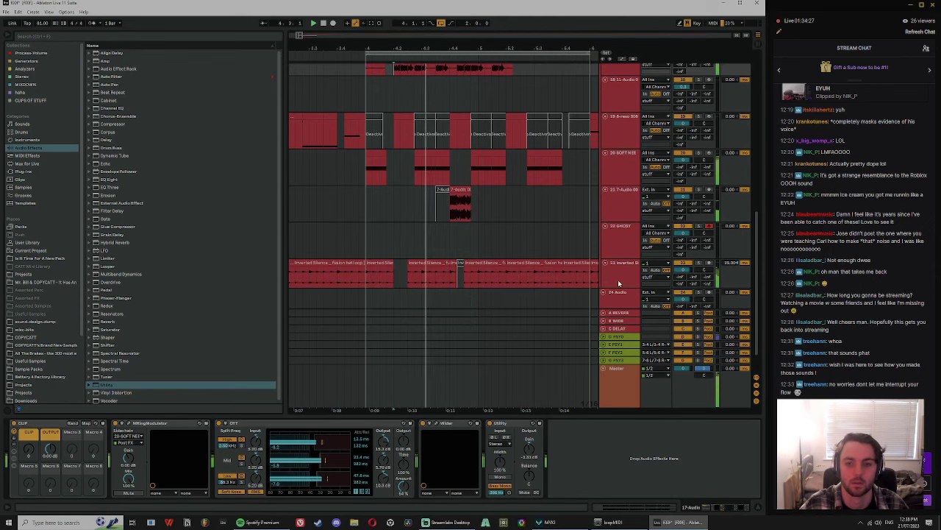
pyautogui.click(620, 275)
pyautogui.click(604, 175)
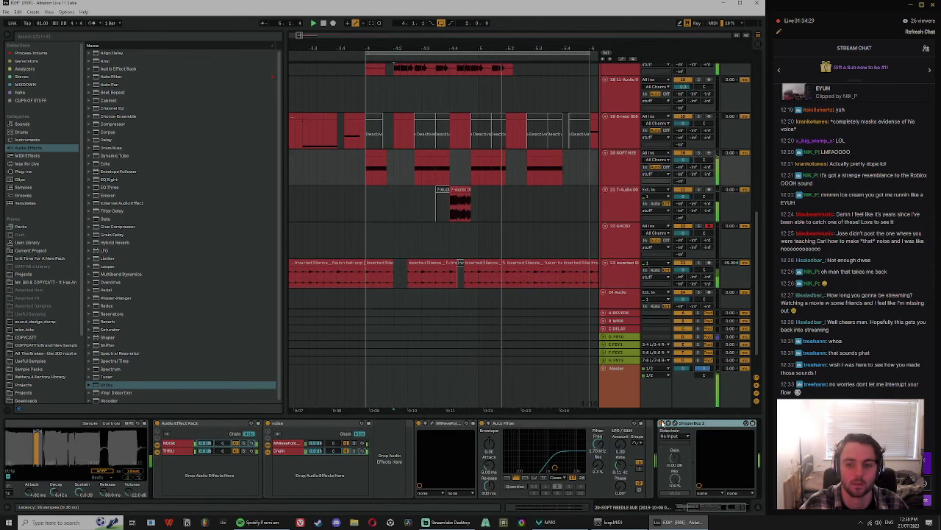
pyautogui.click(359, 168)
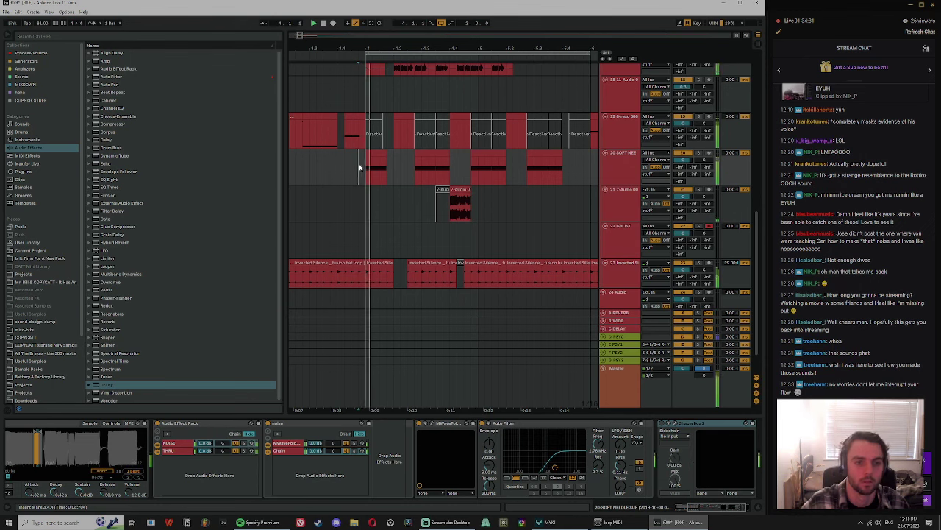
pyautogui.click(400, 89)
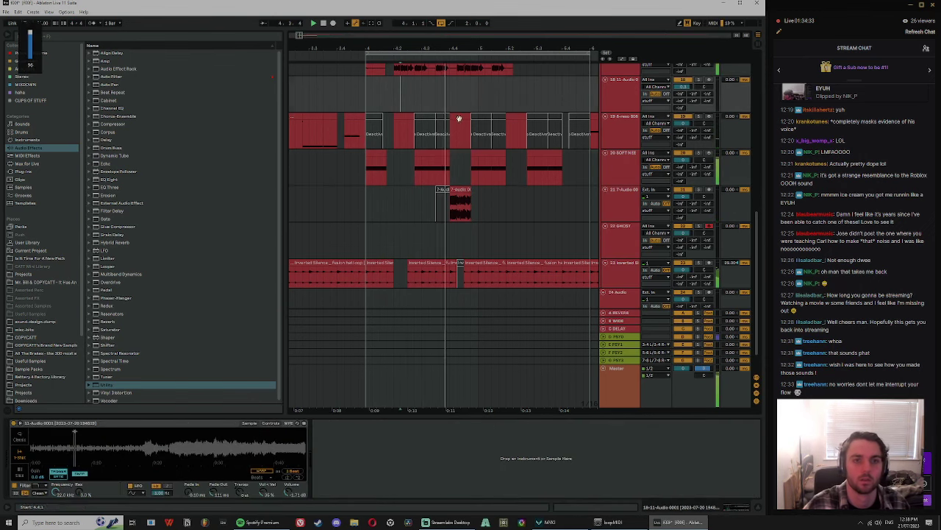
pyautogui.scroll(1, 460, 117)
pyautogui.moveTo(410, 49); pyautogui.dragTo(409, 86)
pyautogui.click(602, 106)
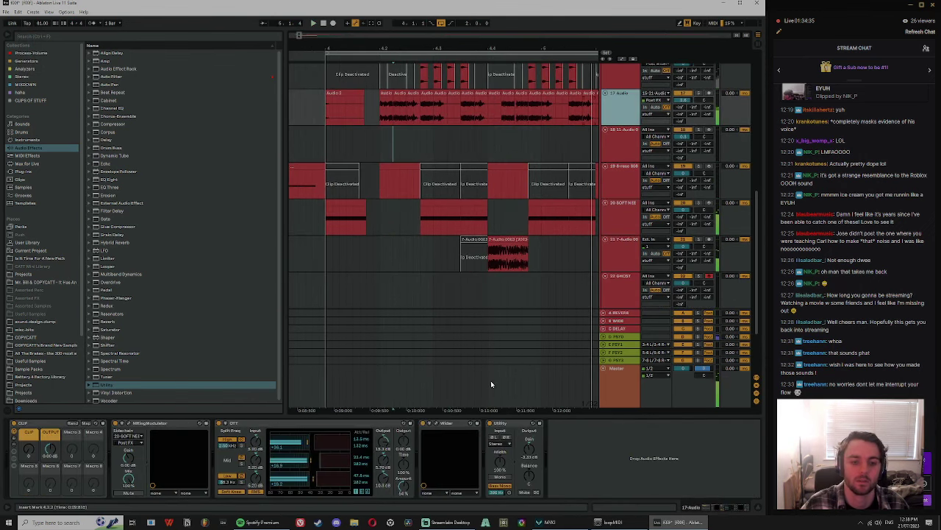
pyautogui.click(423, 426)
# Step: Insert Ozone Imager 2 between Wider and Utility, enable Stereoize, and raise its width and Stereoize delay
pyautogui.click(23, 77)
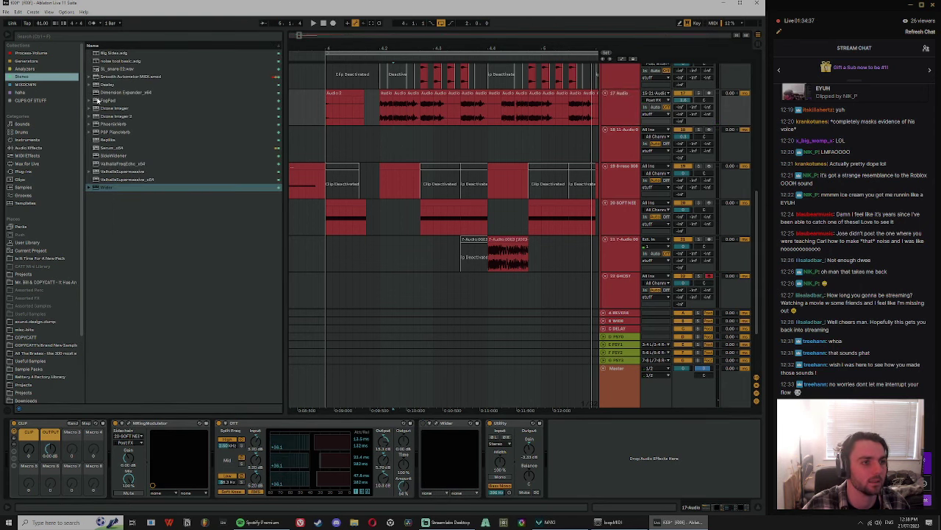
pyautogui.click(117, 166)
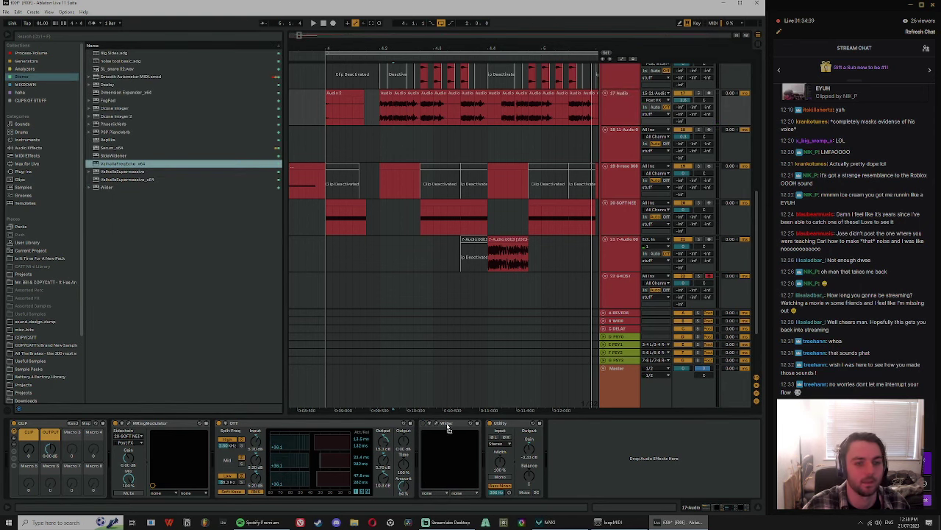
pyautogui.click(115, 117)
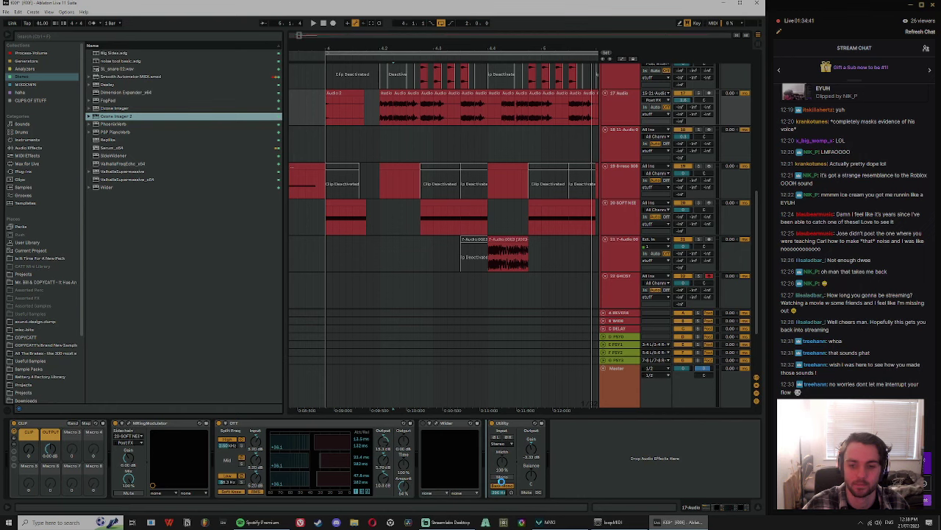
pyautogui.press('space')
pyautogui.click(338, 99)
pyautogui.moveTo(319, 150); pyautogui.dragTo(345, 140)
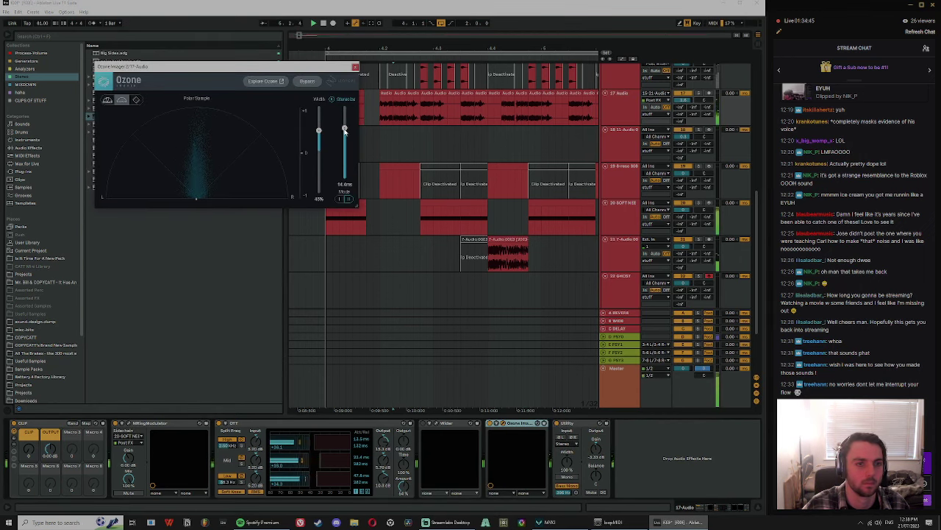
# Step: Set the Ozone Imager width to 61% and the Stereoize delay to about 13 ms, and close the plug-in window
pyautogui.click(397, 48)
pyautogui.moveTo(420, 45); pyautogui.dragTo(387, 44)
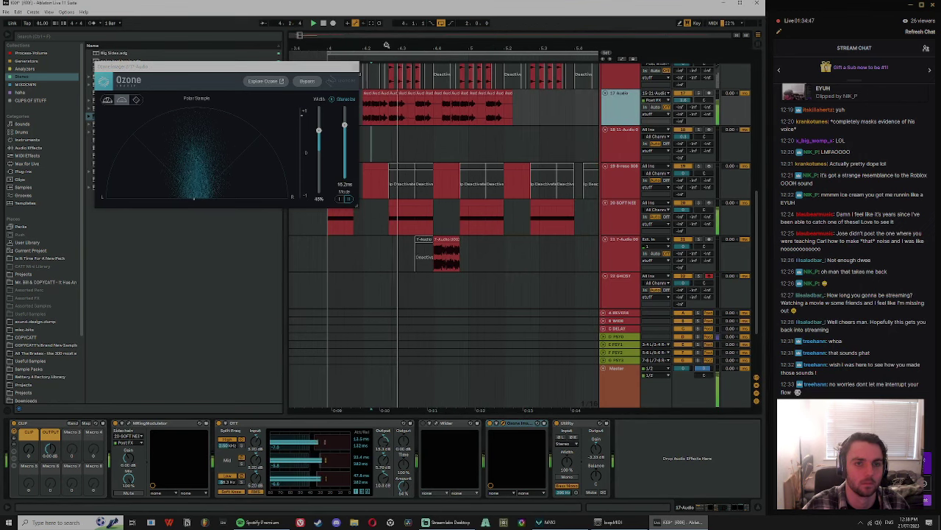
pyautogui.moveTo(319, 131)
pyautogui.mouseDown()
pyautogui.moveTo(319, 121)
pyautogui.moveTo(344, 133)
pyautogui.mouseUp()
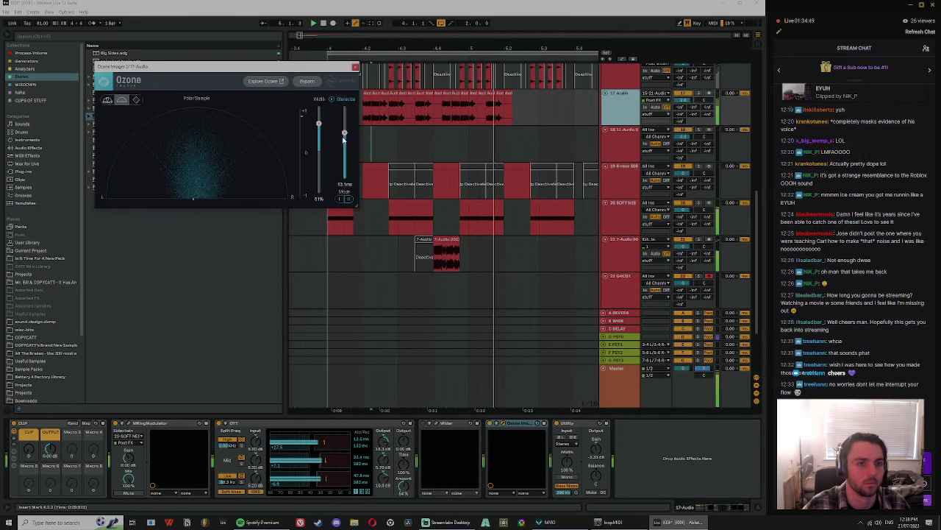
pyautogui.click(356, 67)
# Step: Look through the sound-design-dump, sample pack and COPYCATT folders in the browser for suitable samples
pyautogui.scroll(1, 361, 85)
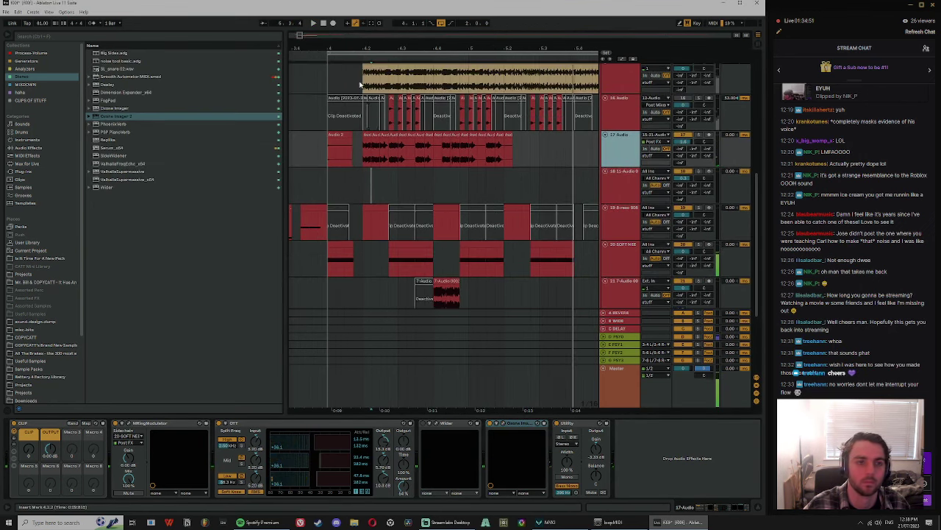
pyautogui.moveTo(355, 44); pyautogui.dragTo(411, 36)
pyautogui.click(393, 152)
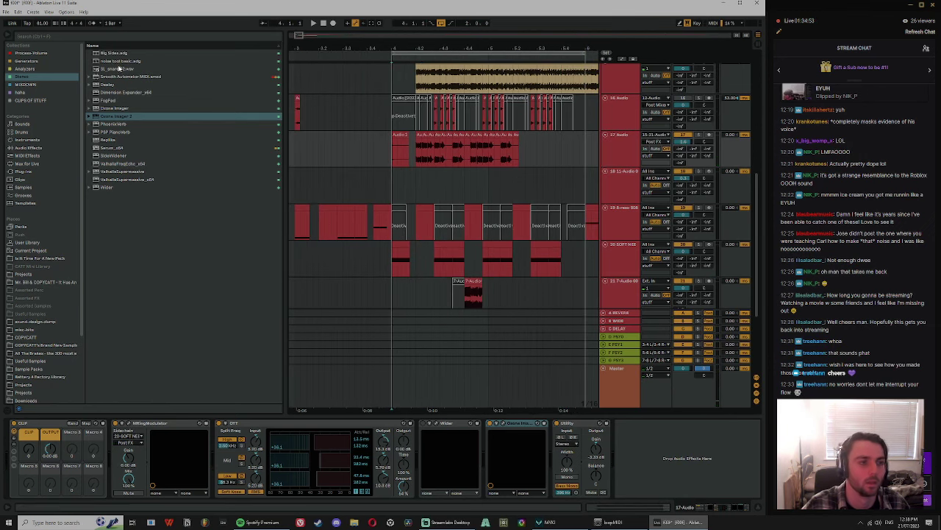
pyautogui.click(36, 322)
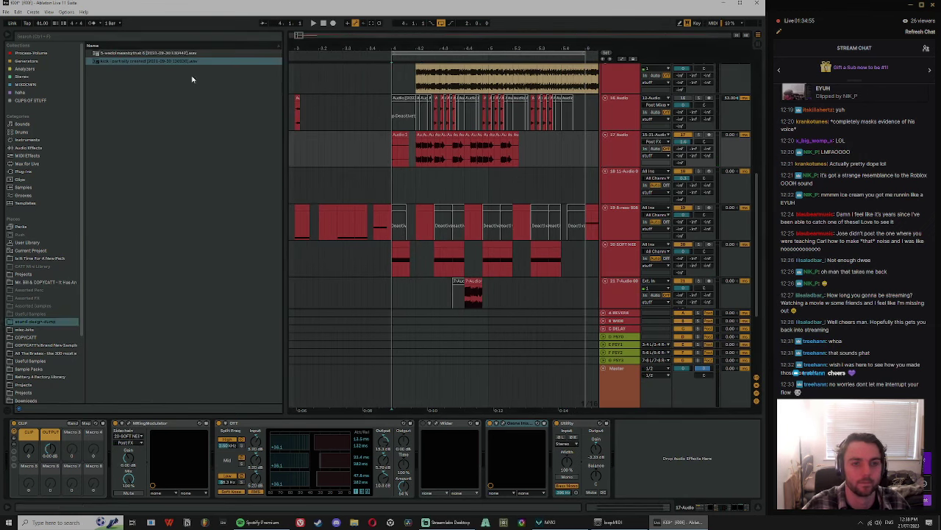
pyautogui.click(44, 354)
pyautogui.scroll(-2, 42, 353)
pyautogui.click(33, 321)
pyautogui.click(34, 312)
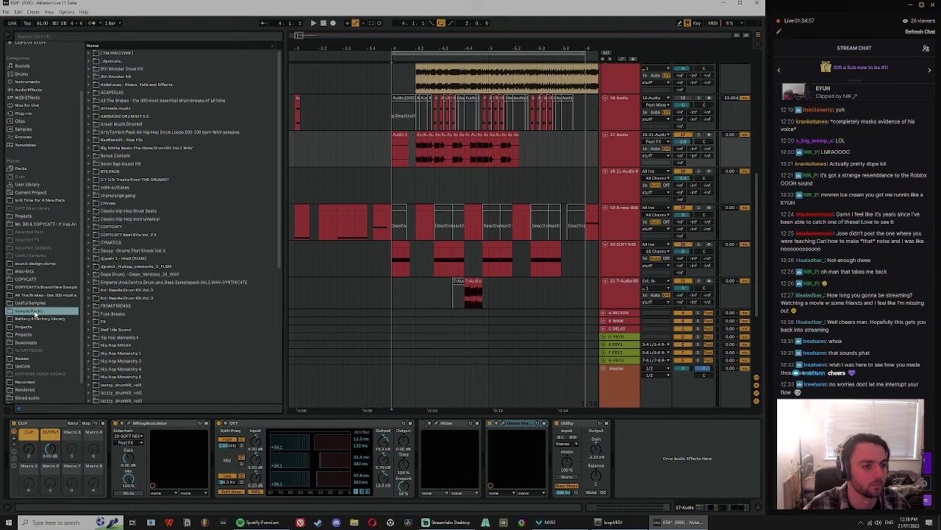
pyautogui.click(28, 286)
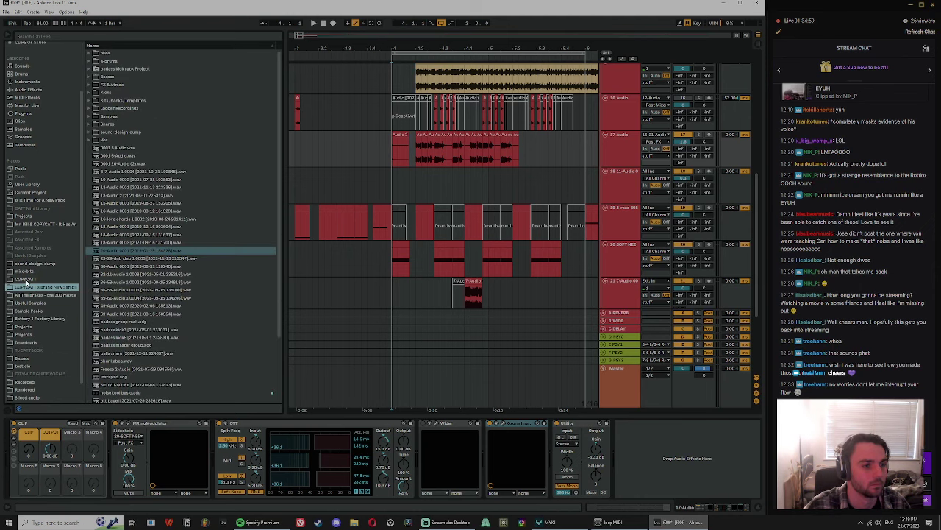
pyautogui.click(42, 279)
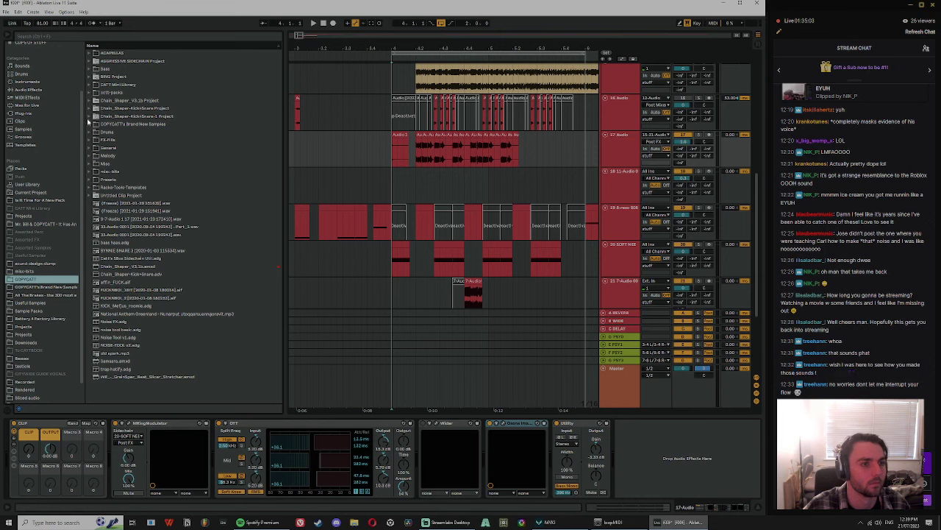
# Step: Look through the CATT Mini Library's Assorted Perc and Percs folders and audition a few of their samples
pyautogui.click(89, 86)
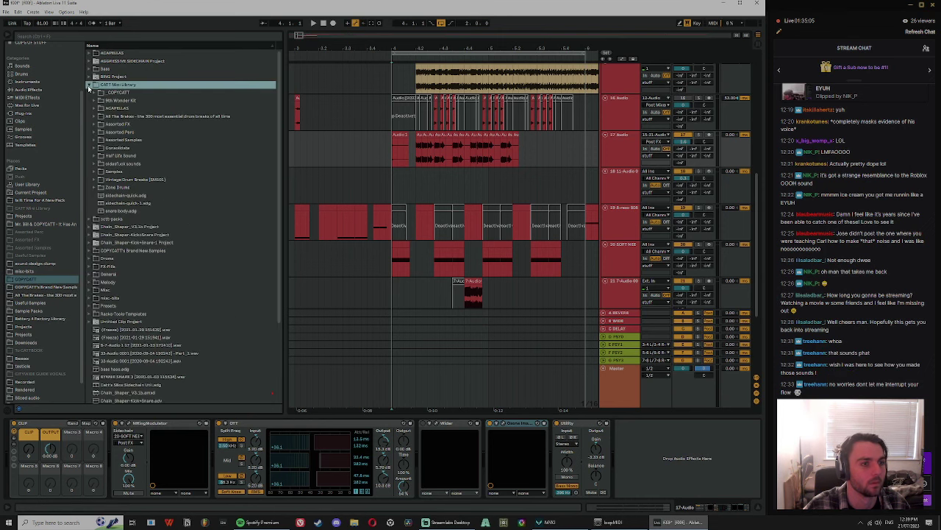
pyautogui.click(94, 133)
pyautogui.click(114, 155)
pyautogui.click(125, 172)
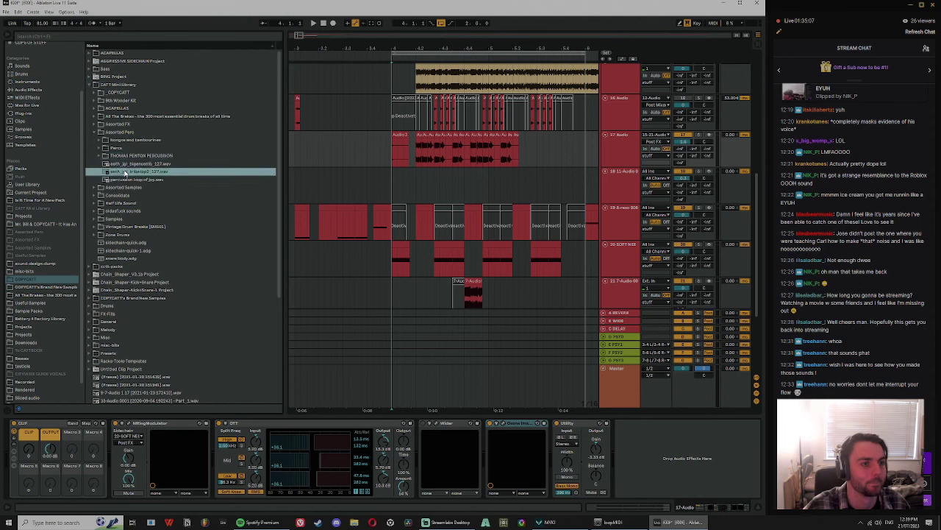
pyautogui.click(99, 148)
pyautogui.click(115, 171)
pyautogui.click(149, 251)
# Step: Audition various breakbeat paradise samples in the bongos and tambourines folder
pyautogui.click(100, 140)
pyautogui.click(124, 195)
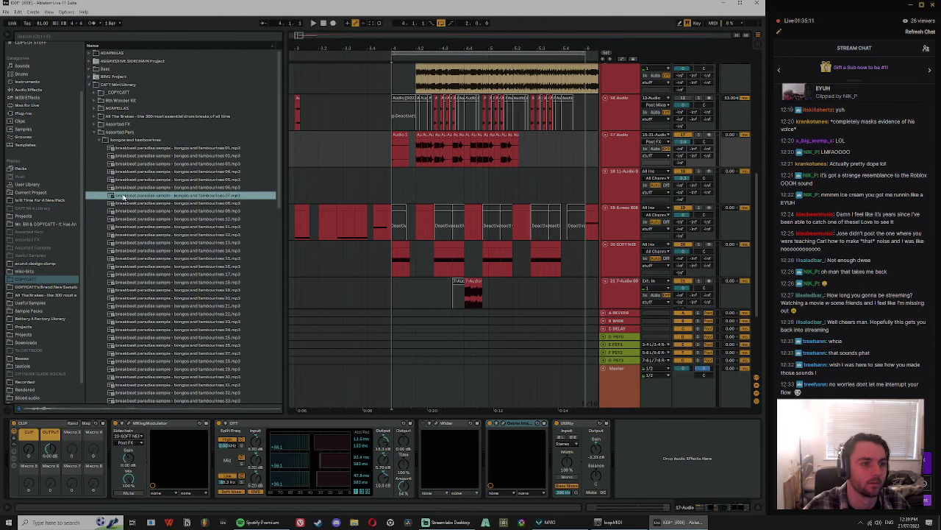
pyautogui.click(157, 275)
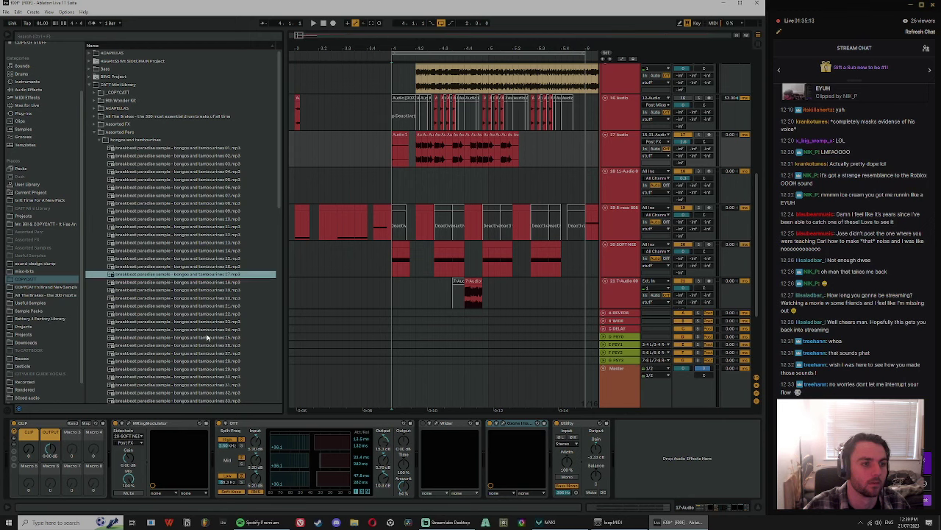
pyautogui.scroll(-3, 191, 309)
pyautogui.click(184, 216)
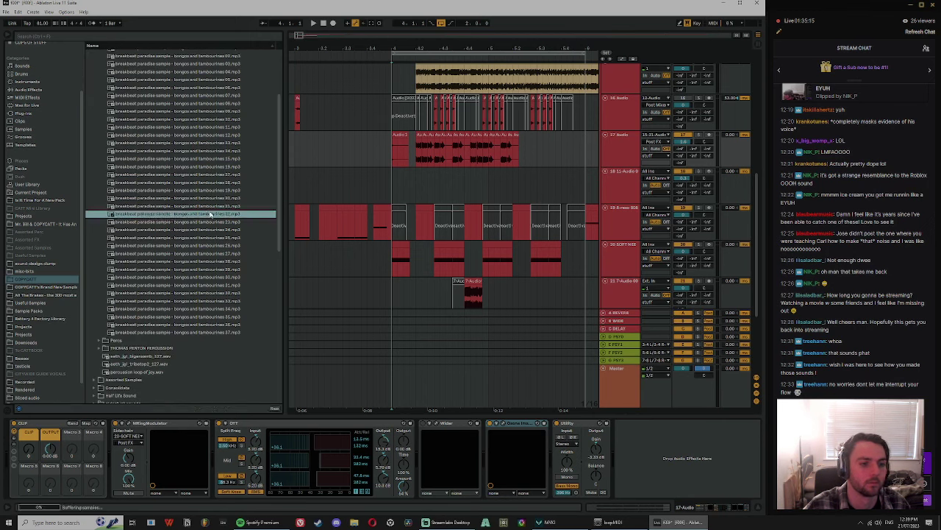
pyautogui.click(196, 231)
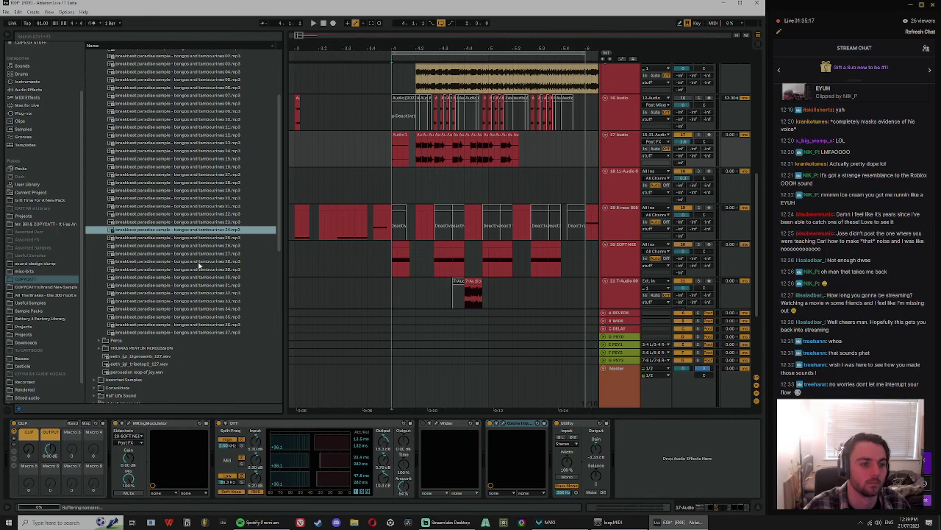
pyautogui.click(196, 137)
pyautogui.scroll(2, 193, 175)
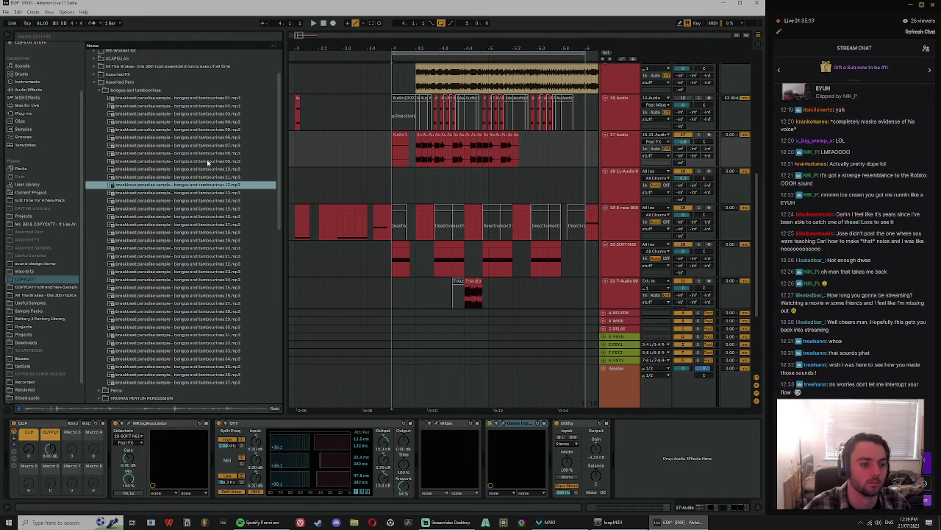
pyautogui.click(193, 153)
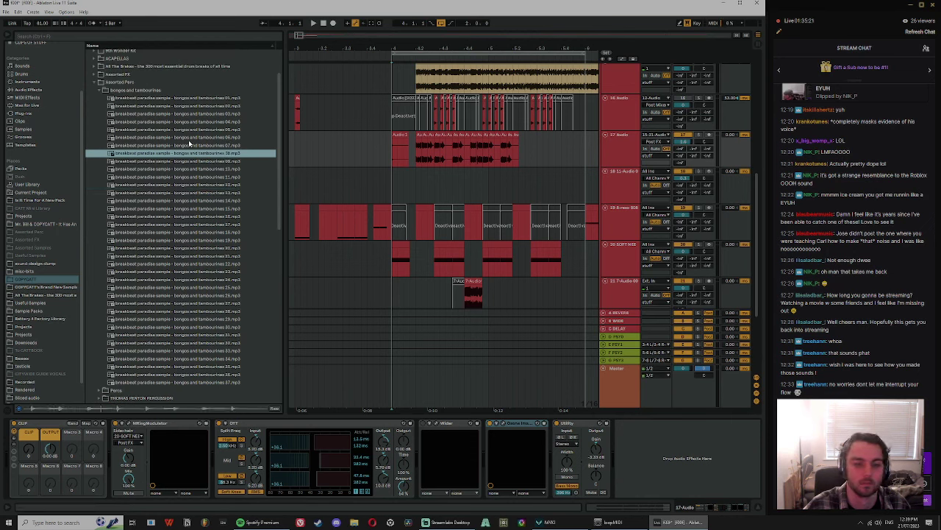
pyautogui.click(189, 139)
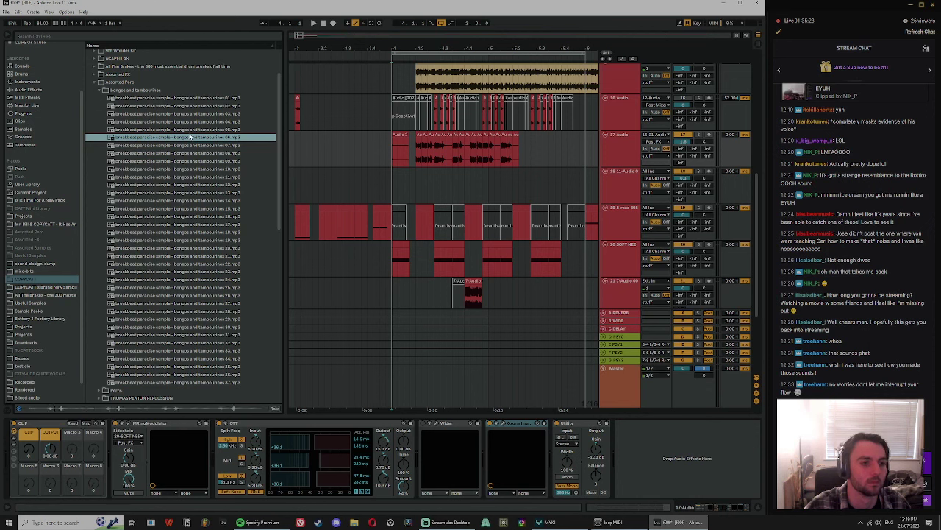
pyautogui.click(190, 129)
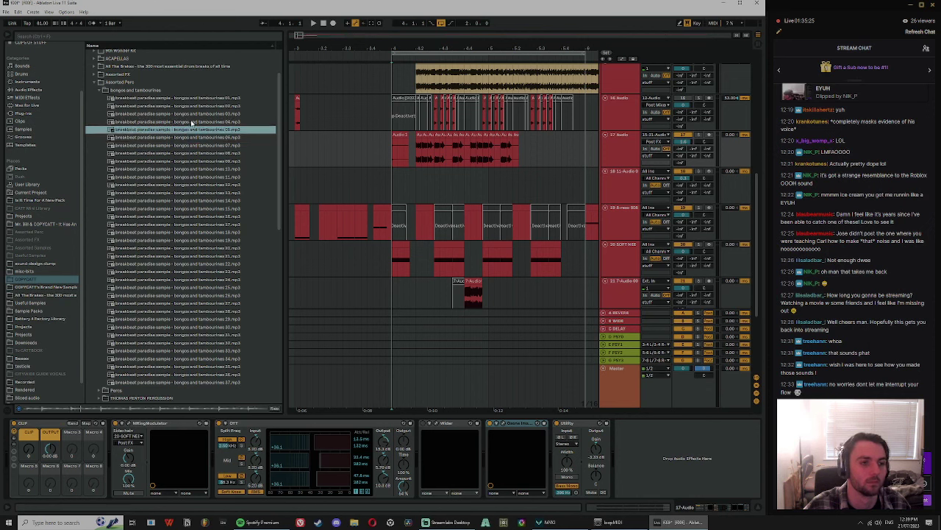
pyautogui.click(191, 122)
# Step: Search the browser for "shake" across all results and audition several shaker samples, including the Bpm128 Phunk ShakerLoop
pyautogui.click(104, 39)
pyautogui.write('shaker')
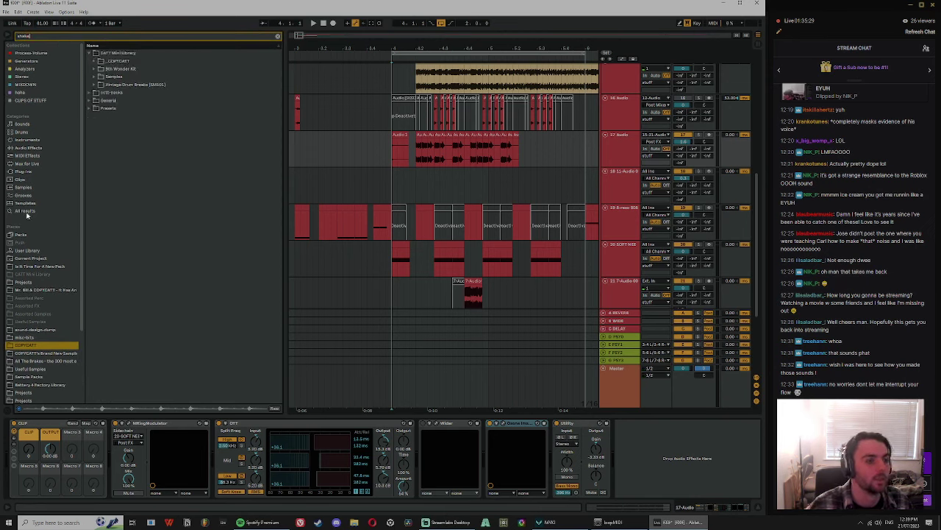
pyautogui.click(25, 211)
pyautogui.click(98, 150)
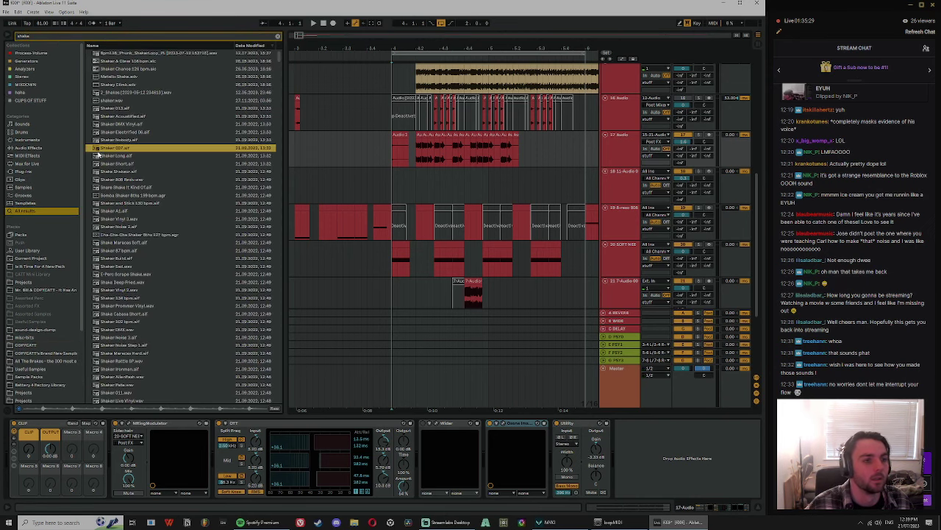
pyautogui.click(125, 203)
pyautogui.click(109, 290)
pyautogui.click(120, 68)
pyautogui.click(128, 54)
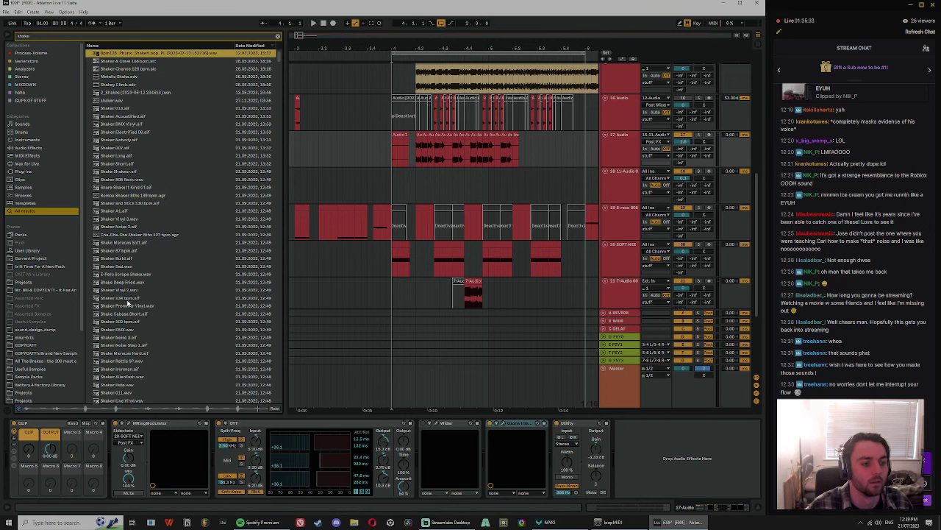
pyautogui.click(120, 276)
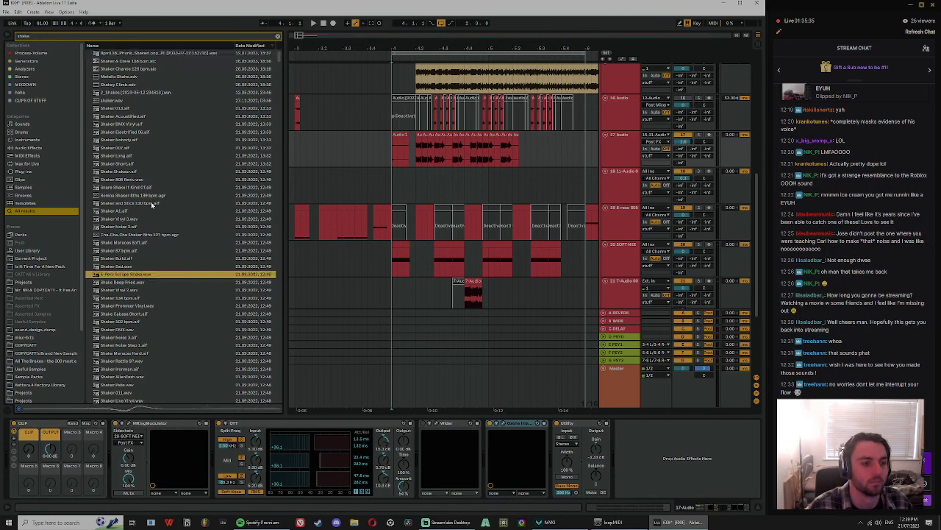
pyautogui.click(145, 55)
# Step: Insert one bar of empty time at bar 4 so the whole section starts at bar 5
pyautogui.scroll(-3, 454, 169)
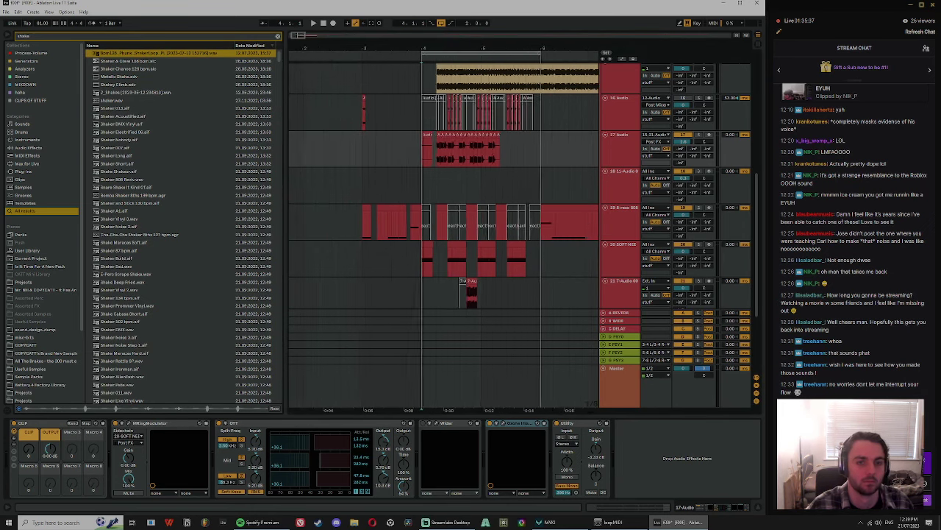
pyautogui.press('space')
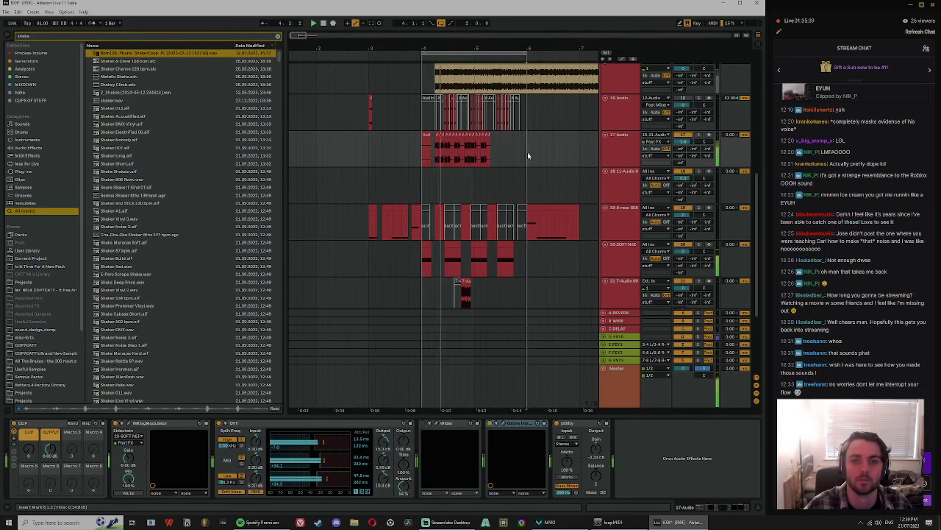
pyautogui.moveTo(527, 152); pyautogui.dragTo(580, 153)
pyautogui.click(421, 153)
pyautogui.hotkey('ctrl', 'shift', 'v')
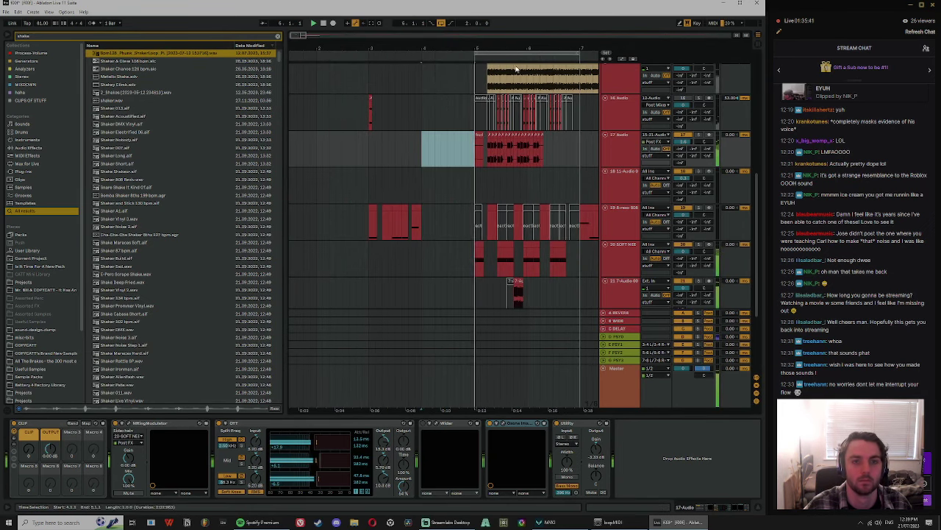
pyautogui.moveTo(481, 48); pyautogui.dragTo(394, 48)
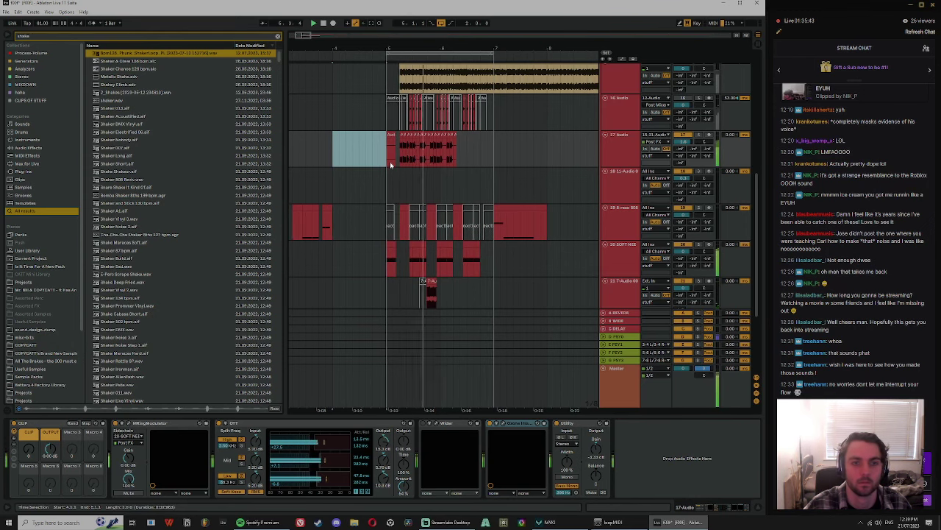
# Step: Split the active clip on the 21 7-Audio track at 5.4.2 and play the section around it
pyautogui.press('space')
pyautogui.click(426, 258)
pyautogui.press('space')
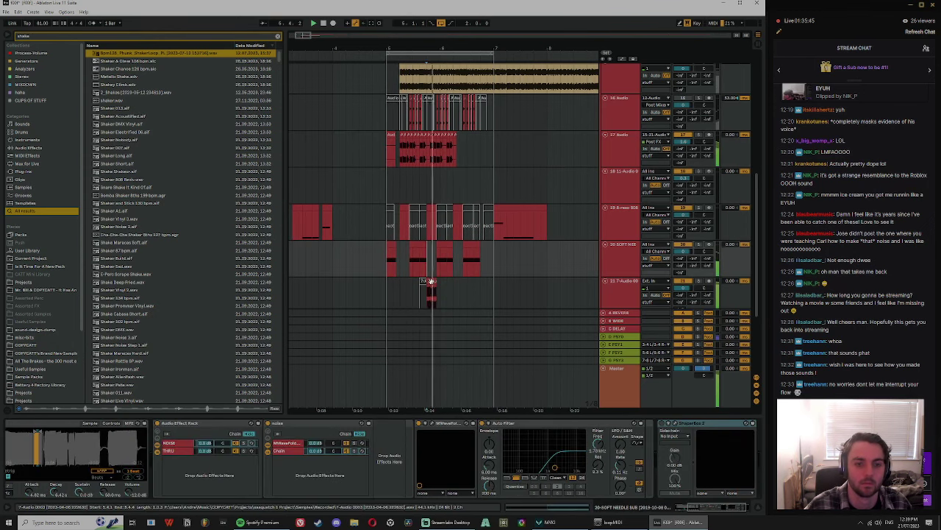
pyautogui.click(431, 281)
pyautogui.press('space')
pyautogui.moveTo(434, 49); pyautogui.dragTo(439, 82)
pyautogui.click(422, 292)
pyautogui.hotkey('ctrl', 'e')
pyautogui.click(432, 281)
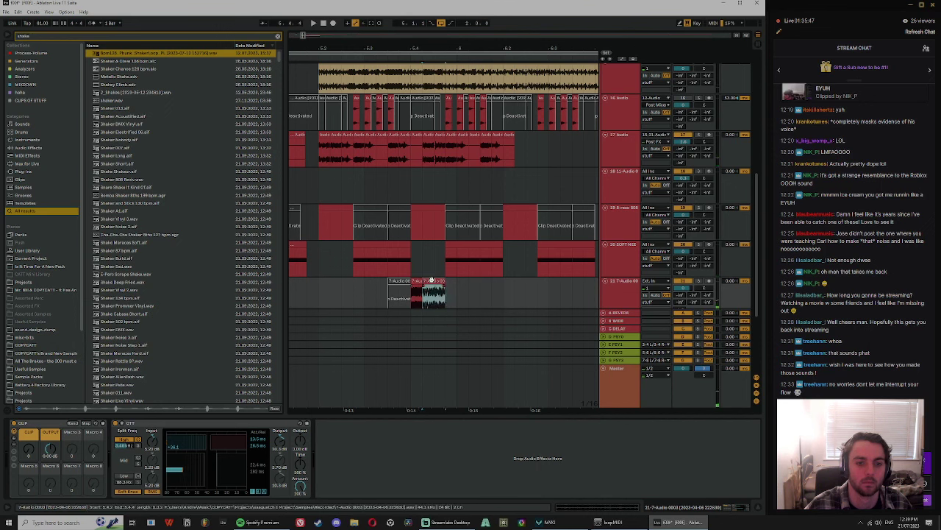
pyautogui.press('space')
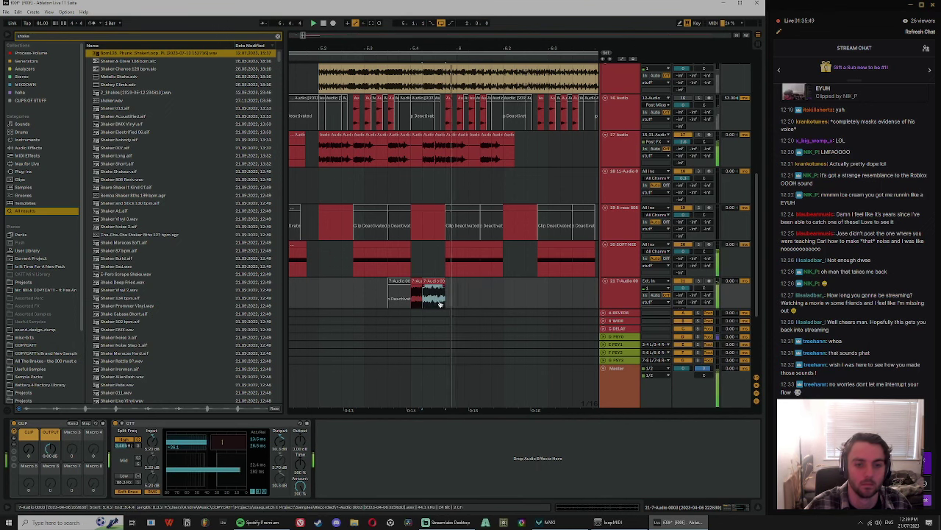
# Step: Enable warping in Complex Pro mode on the first piece of the split clip and shift its pitch by 12 semitones
pyautogui.doubleClick(416, 281)
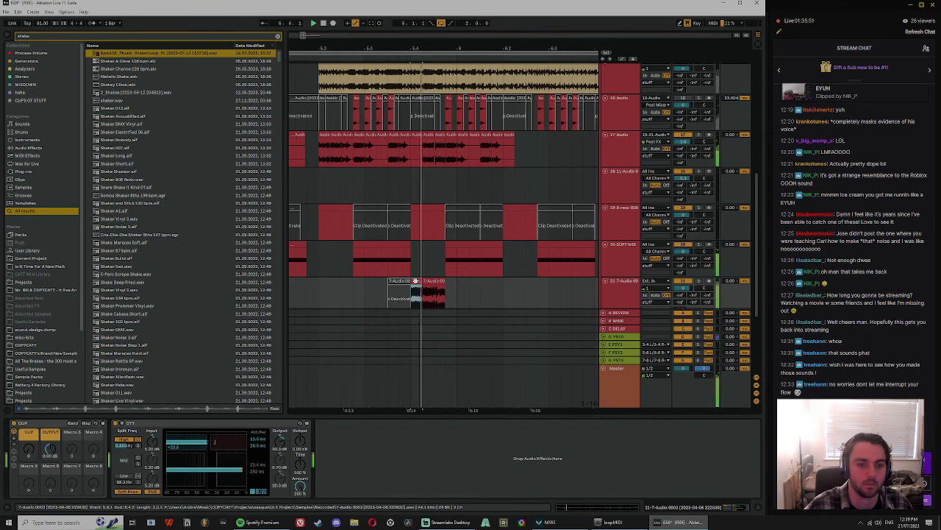
pyautogui.click(89, 344)
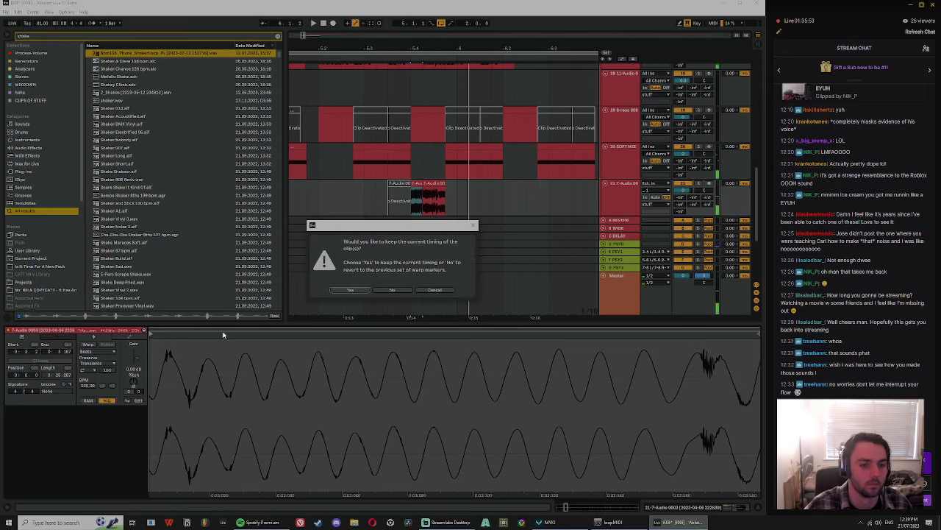
pyautogui.click(98, 352)
pyautogui.click(103, 394)
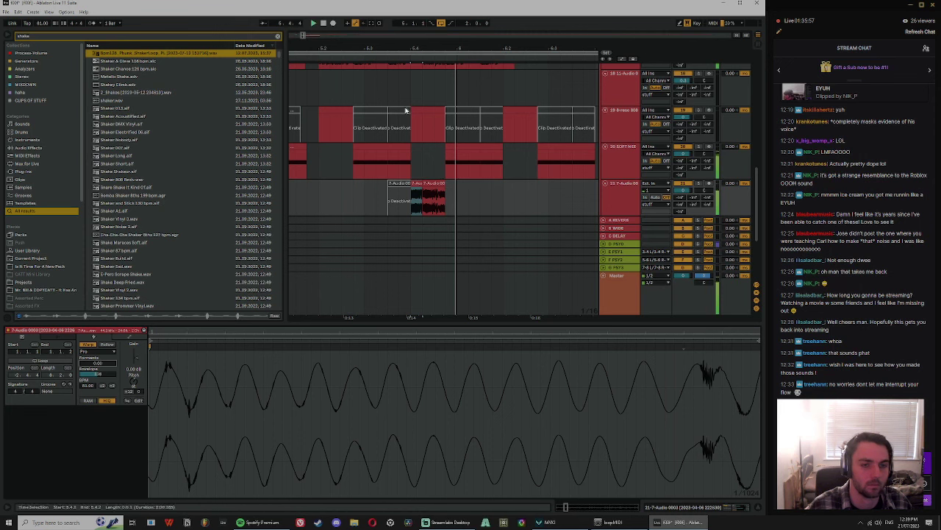
# Step: Listen to the split clip on the 21 7-Audio track up close and within the surrounding section
pyautogui.moveTo(421, 49); pyautogui.dragTo(418, 84)
pyautogui.click(439, 195)
pyautogui.press('space')
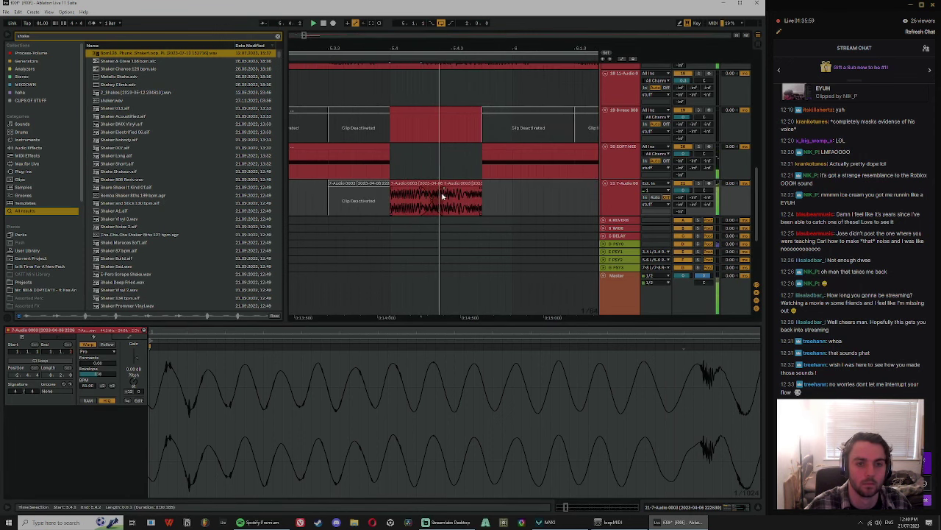
pyautogui.click(421, 192)
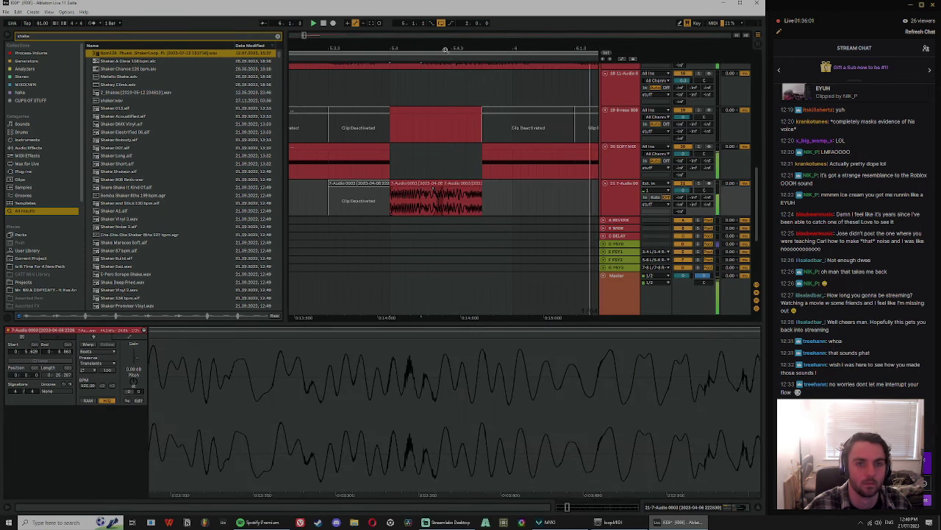
pyautogui.moveTo(504, 48); pyautogui.dragTo(470, 16)
pyautogui.click(414, 89)
pyautogui.moveTo(437, 46); pyautogui.dragTo(436, 24)
pyautogui.press('space')
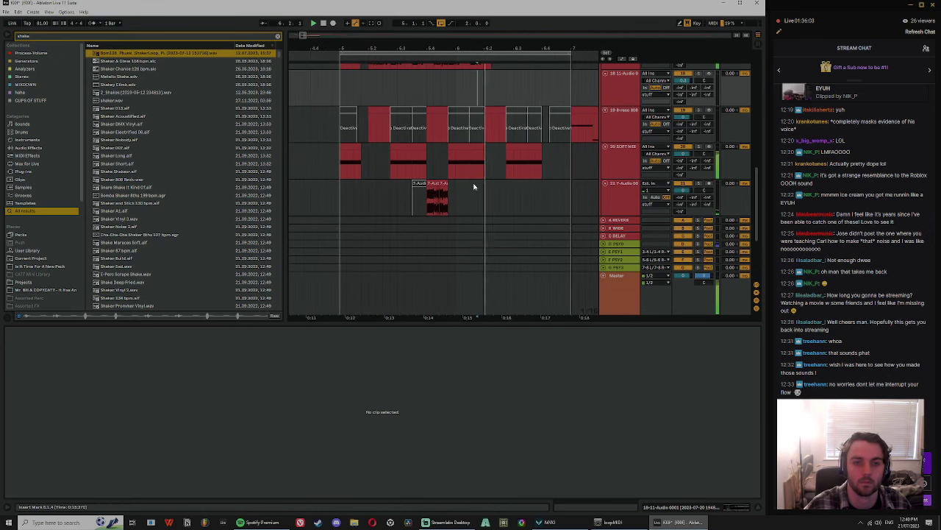
# Step: Duplicate both pieces of the split clip to beat 6.2 on the 21 7-Audio track and listen to them in context
pyautogui.press('space')
pyautogui.click(434, 183)
pyautogui.keyDown('shift'); pyautogui.click(443, 183); pyautogui.keyUp('shift')
pyautogui.moveTo(443, 184); pyautogui.dragTo(494, 198)
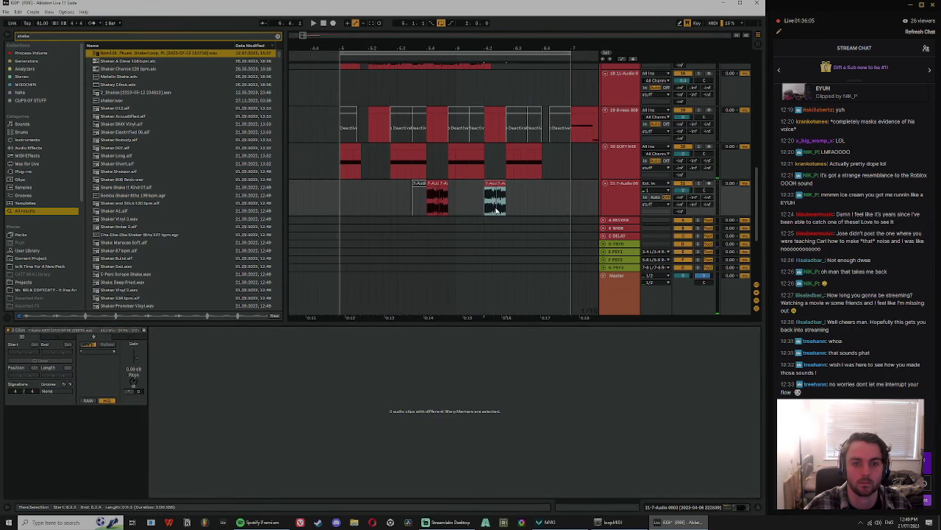
pyautogui.moveTo(491, 49); pyautogui.dragTo(498, 219)
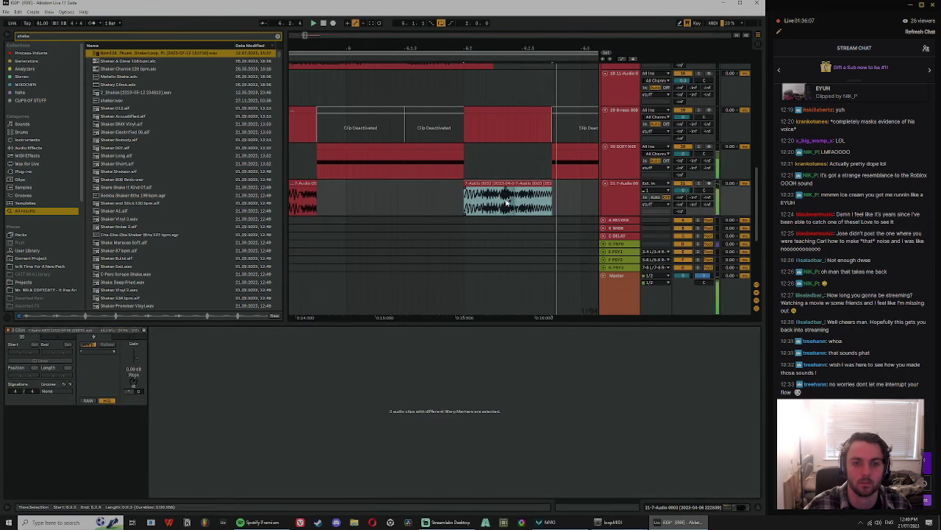
pyautogui.click(485, 206)
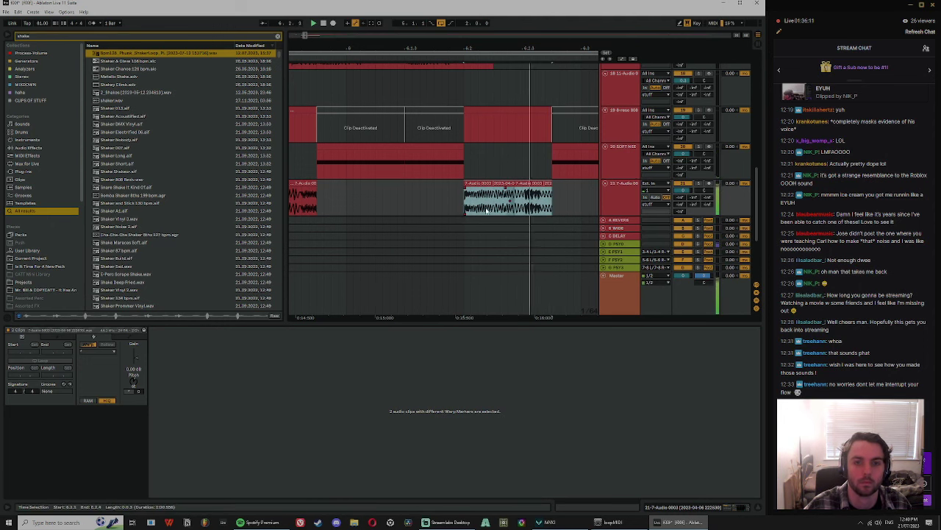
pyautogui.scroll(-5, 478, 179)
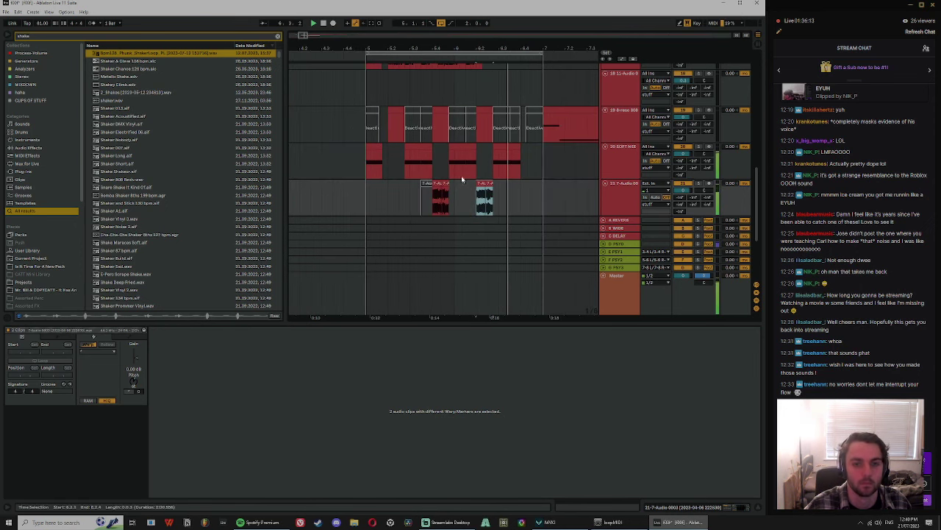
pyautogui.click(435, 188)
pyautogui.scroll(-2, 444, 49)
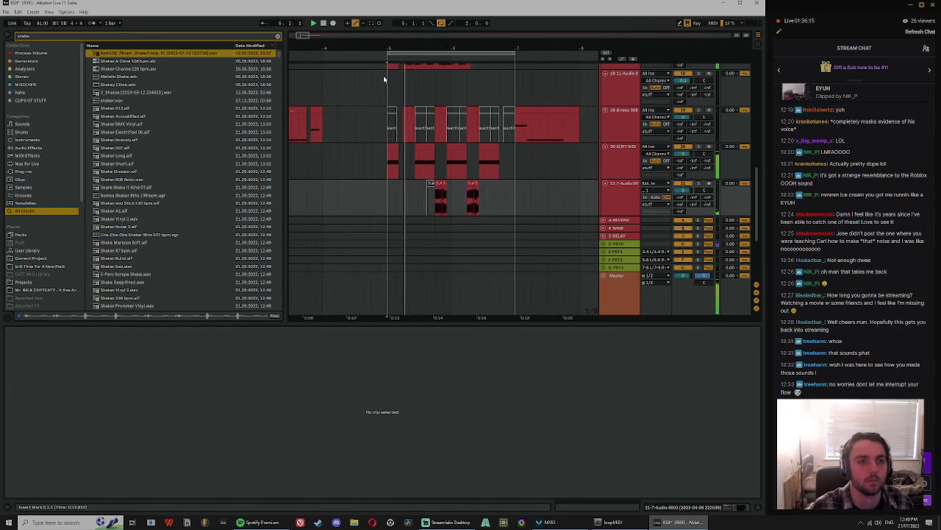
# Step: Duplicate the second piece of the split clip to about 5.2.3 on the 21 7-Audio track and play from 5.2
pyautogui.scroll(5, 398, 79)
pyautogui.click(408, 80)
pyautogui.click(486, 184)
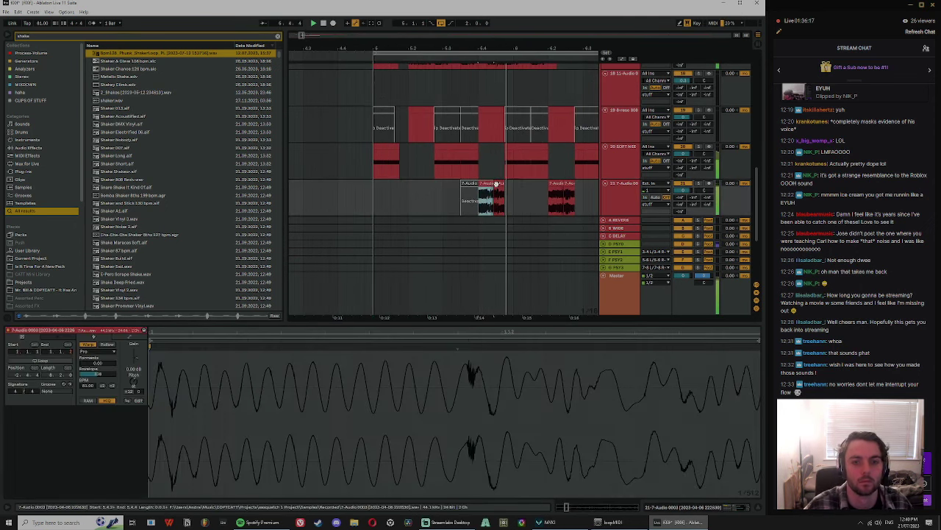
pyautogui.click(497, 184)
pyautogui.click(484, 184)
pyautogui.moveTo(498, 183); pyautogui.dragTo(427, 195)
pyautogui.click(409, 147)
pyautogui.scroll(3, 411, 147)
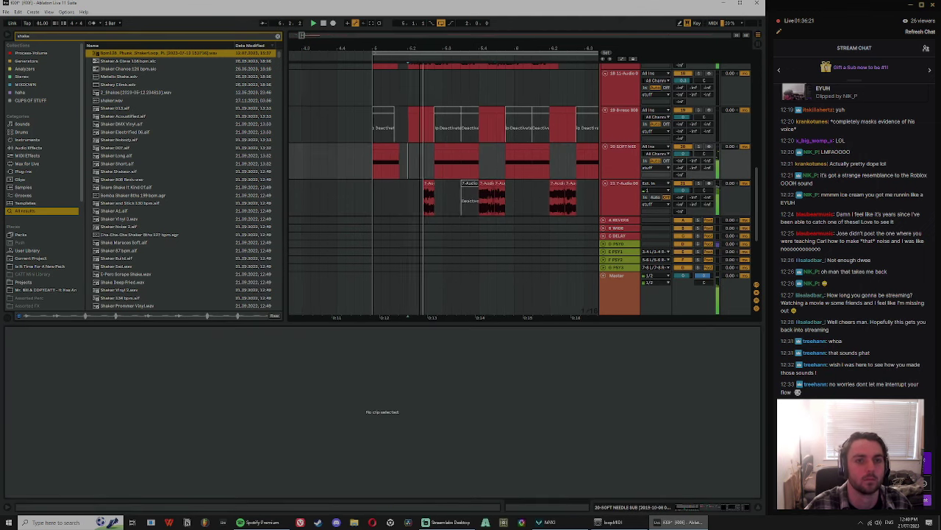
pyautogui.scroll(1, 488, 130)
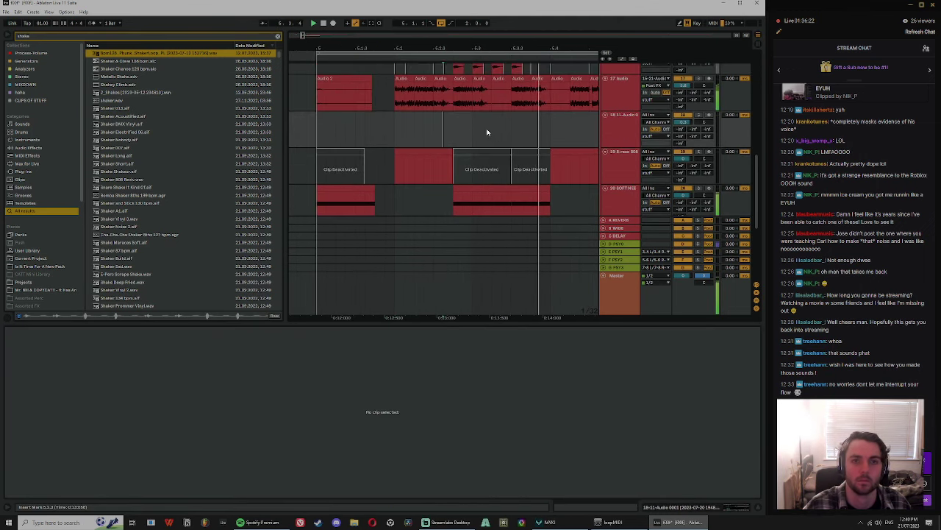
# Step: Play the section and slightly adjust the volume of the 17 Audio track
pyautogui.click(631, 90)
pyautogui.click(115, 424)
pyautogui.press('space')
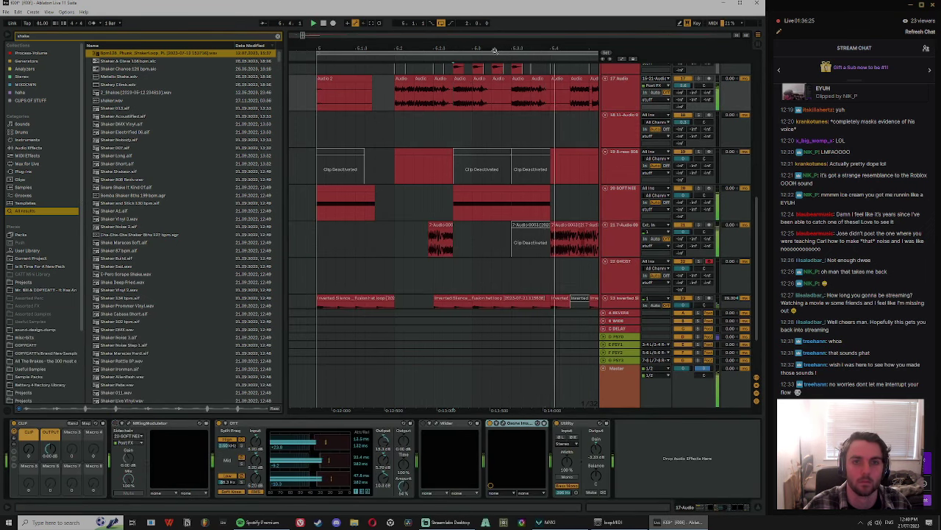
pyautogui.moveTo(494, 47); pyautogui.dragTo(466, 44)
pyautogui.moveTo(688, 86); pyautogui.dragTo(689, 90)
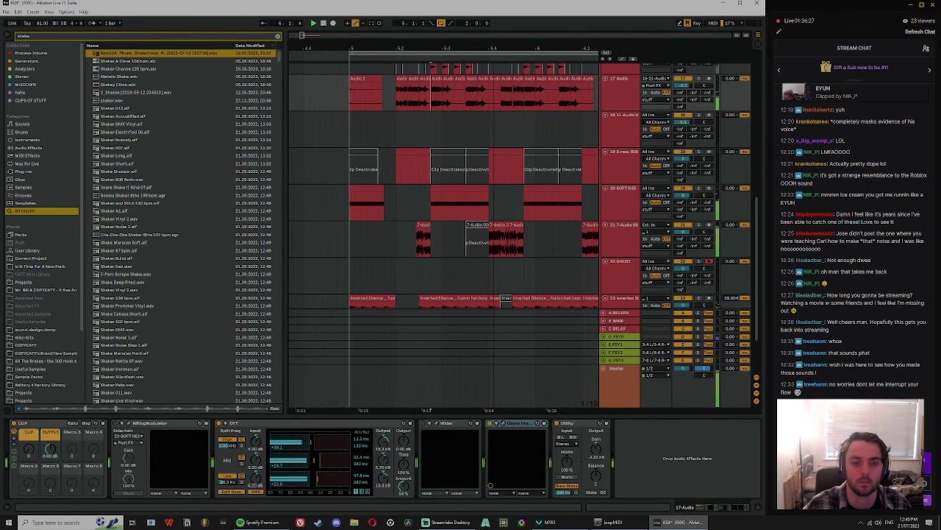
pyautogui.moveTo(470, 48); pyautogui.dragTo(455, 43)
pyautogui.press('space')
pyautogui.press('space')
# Step: Check the Ozone Imager settings on the 17 Audio track and listen to the bass section
pyautogui.click(490, 422)
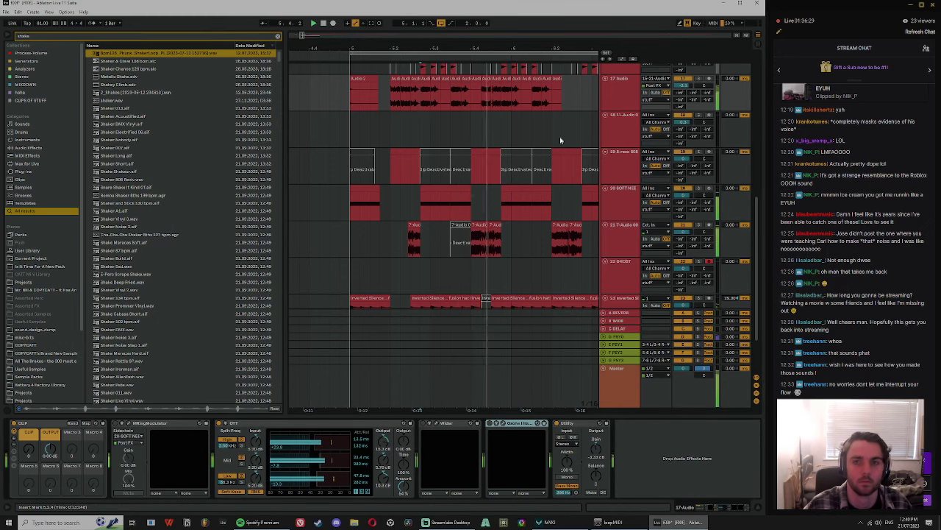
pyautogui.click(490, 423)
pyautogui.click(497, 423)
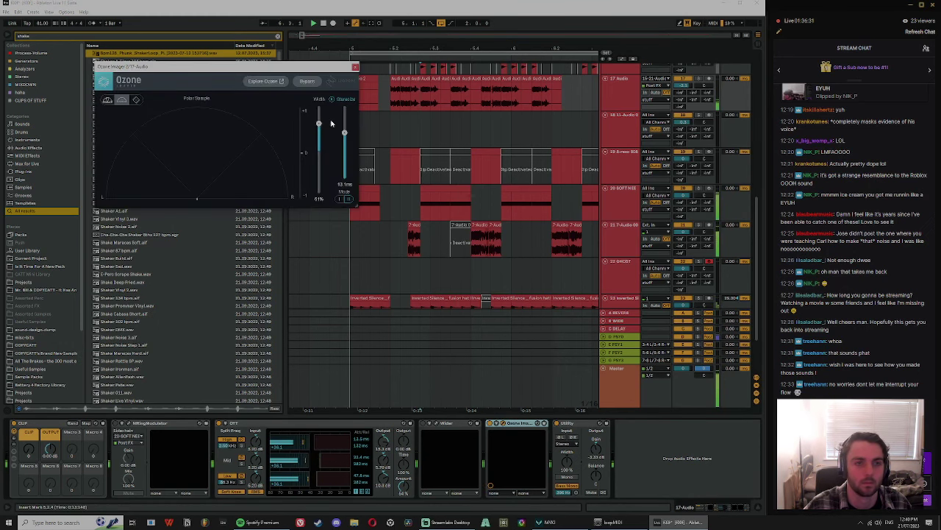
pyautogui.click(355, 67)
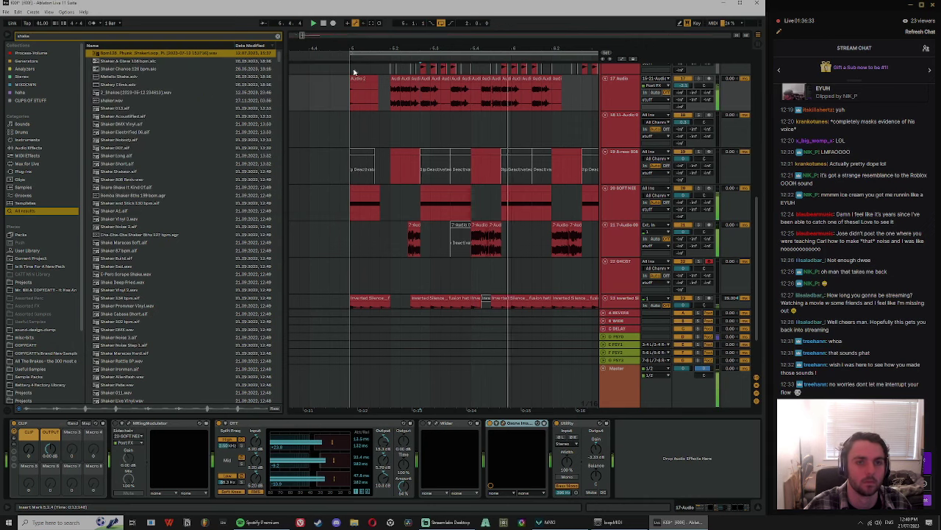
pyautogui.press('space')
pyautogui.press('space')
pyautogui.scroll(-5, 382, 118)
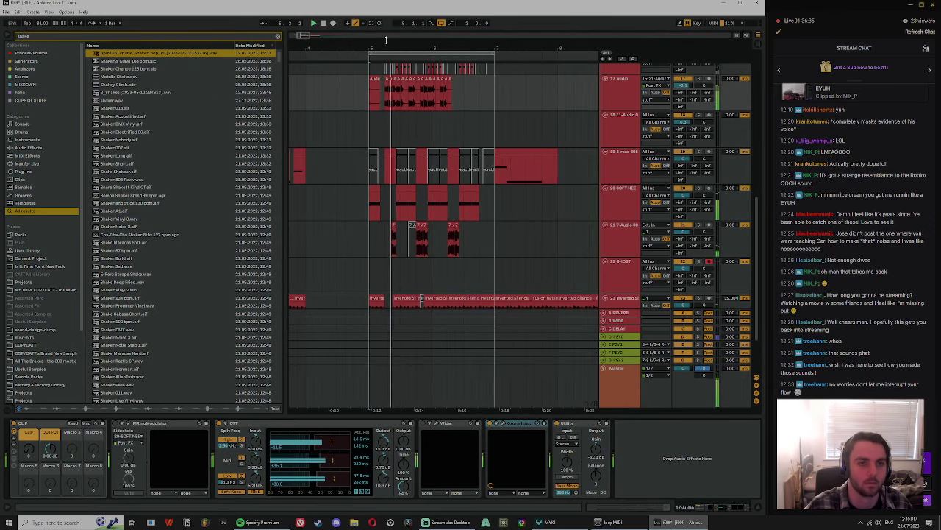
pyautogui.scroll(4, 384, 131)
# Step: Transpose the note in the first MIDI clip of the 20 SOFT NEEDLE SUB track to D#3
pyautogui.click(369, 187)
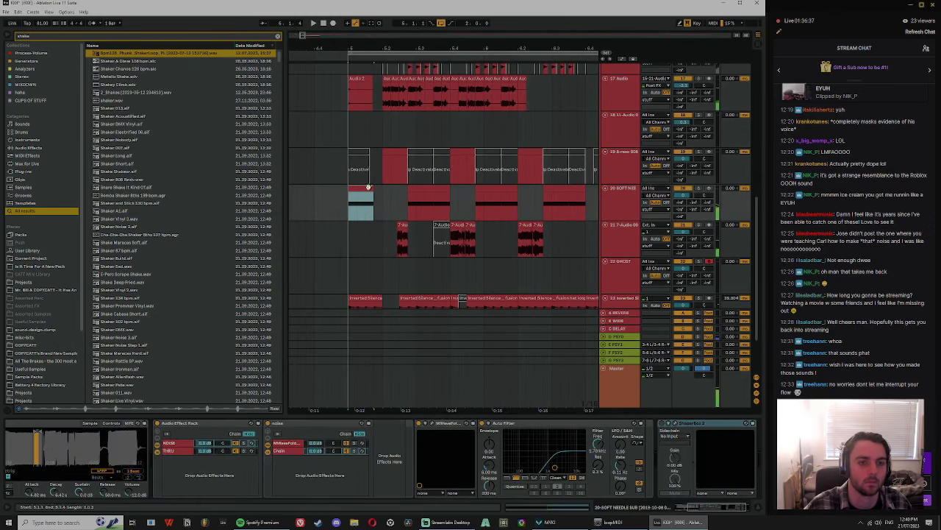
pyautogui.doubleClick(360, 186)
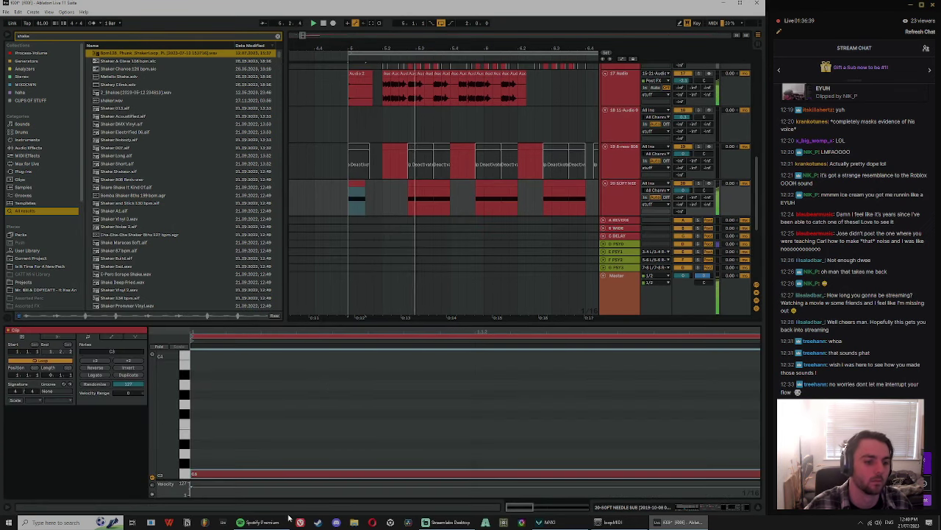
pyautogui.press('Down')
pyautogui.press('Down')
pyautogui.press('Down')
pyautogui.press('Down')
pyautogui.press('Down')
pyautogui.press('Down')
pyautogui.press('Down')
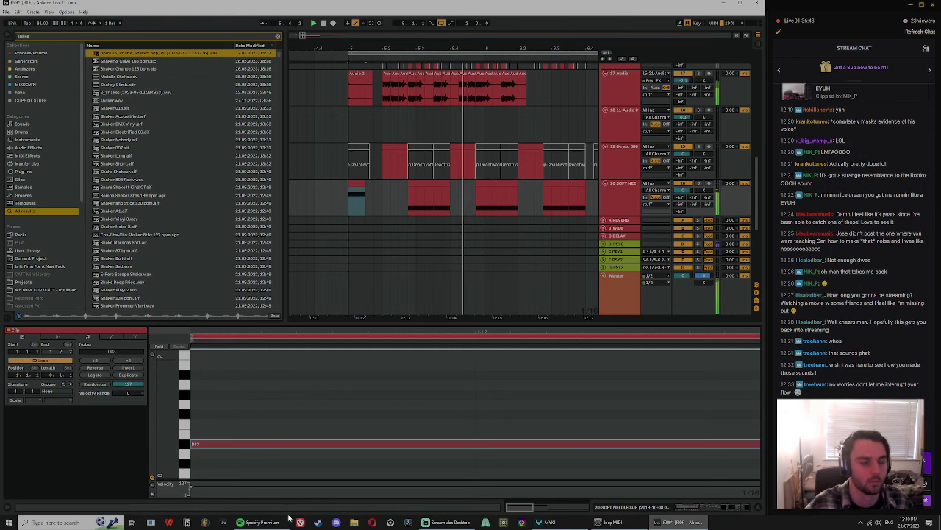
# Step: Select the Inverted Silence hat clip before beat 5.4 and clear the browser search
pyautogui.scroll(-5, 539, 153)
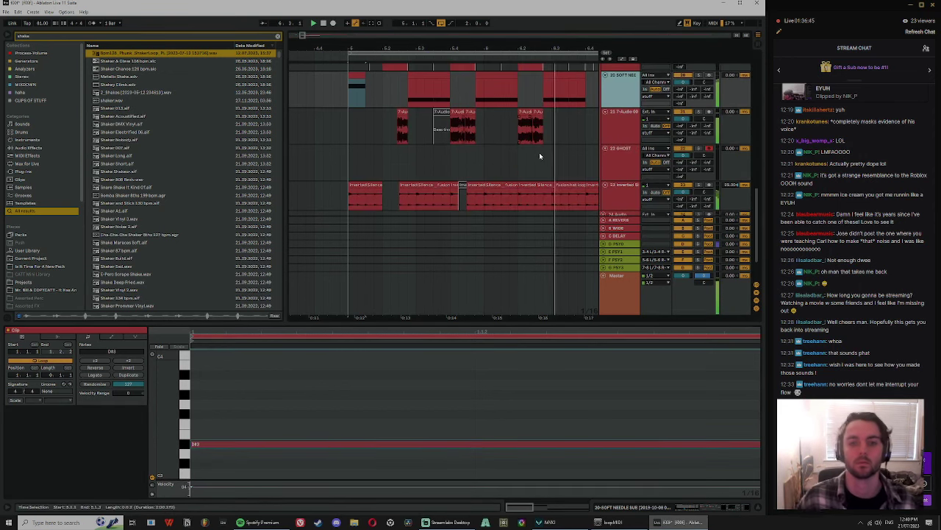
pyautogui.click(402, 159)
pyautogui.click(414, 150)
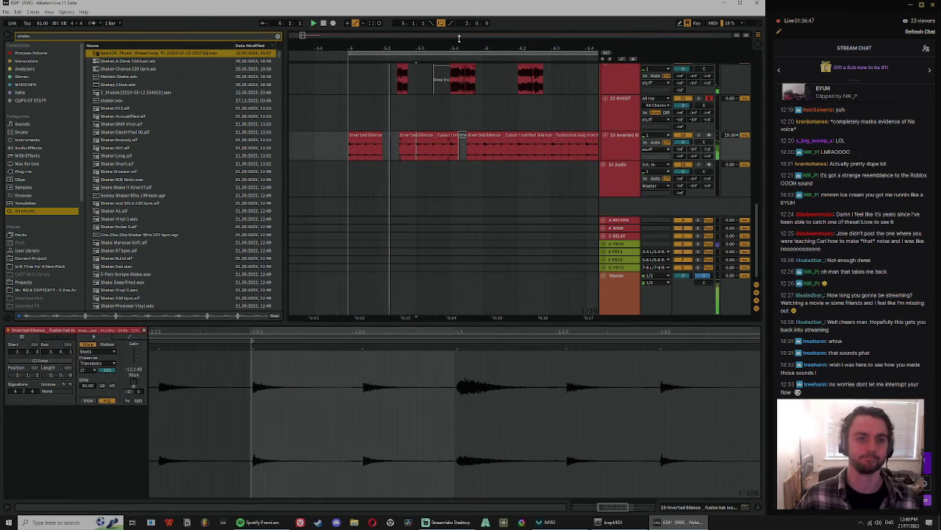
pyautogui.scroll(2, 446, 131)
pyautogui.click(441, 153)
pyautogui.click(442, 135)
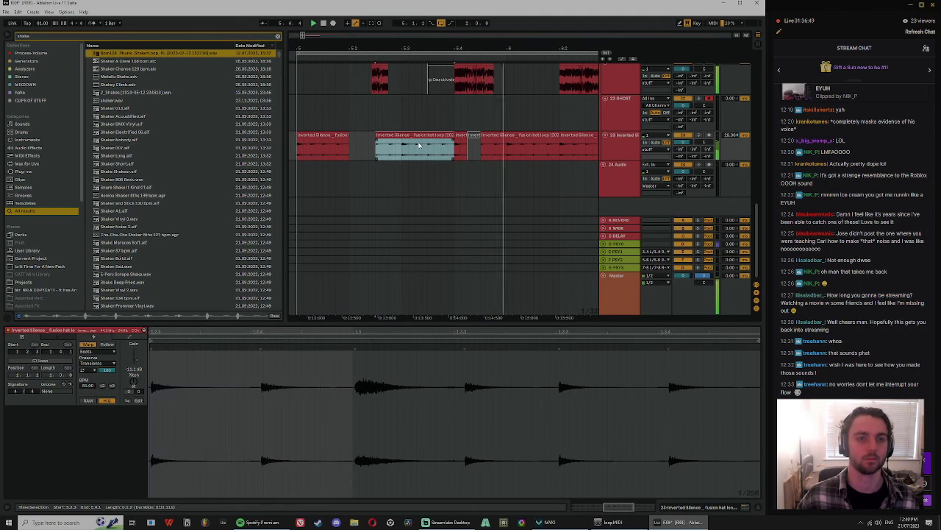
pyautogui.click(277, 36)
# Step: Duplicate the deactivated hat slice to 5.4.3 on the 23 Inverted Silence track while listening
pyautogui.click(441, 101)
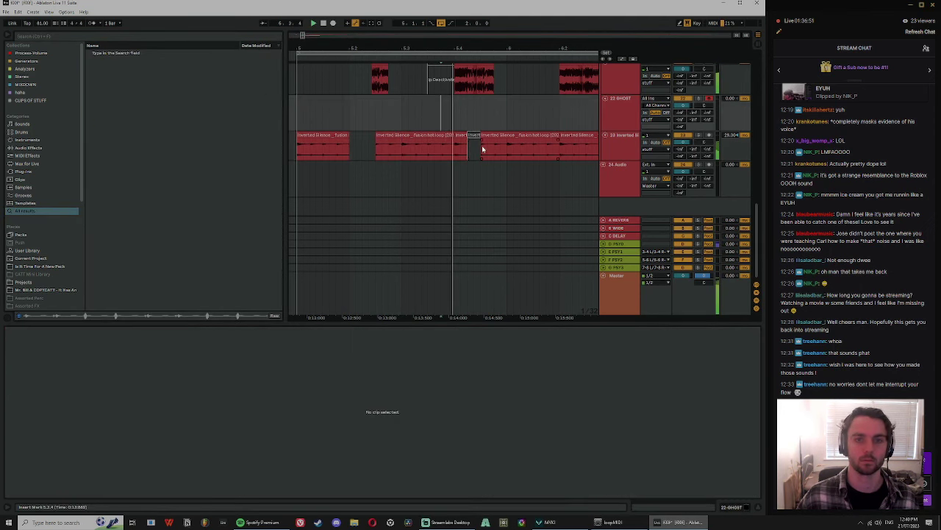
pyautogui.click(489, 148)
pyautogui.press('space')
pyautogui.moveTo(482, 137); pyautogui.dragTo(494, 148)
pyautogui.click(443, 120)
pyautogui.press('space')
pyautogui.click(466, 136)
pyautogui.click(477, 136)
pyautogui.hotkey('ctrl', 'd')
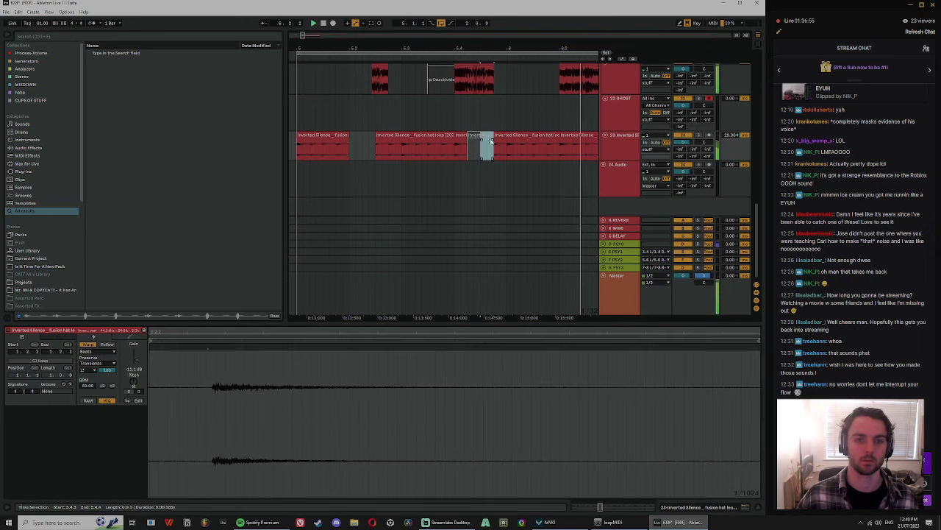
# Step: Duplicate the hat pattern from 5.3 to 6.1 twice so that it fills the track up to bar 7
pyautogui.click(399, 153)
pyautogui.keyDown('shift'); pyautogui.click(505, 150); pyautogui.keyUp('shift')
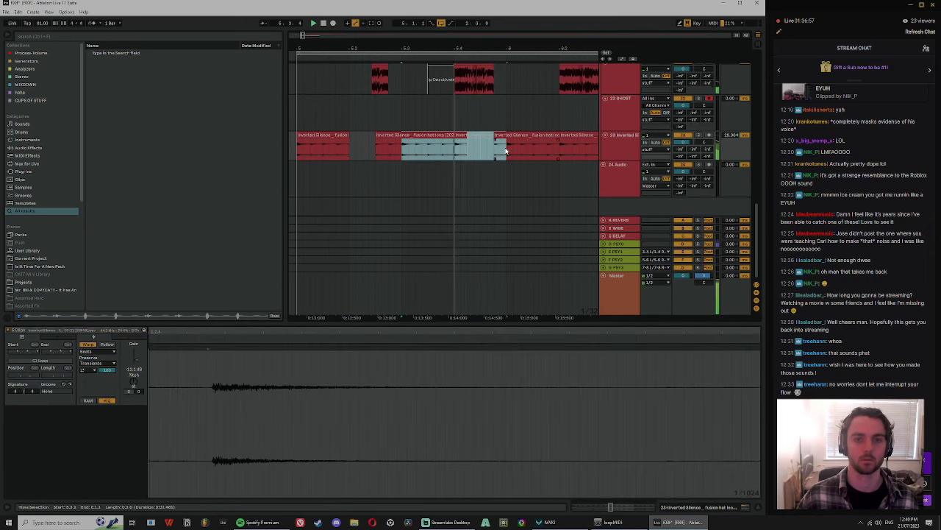
pyautogui.moveTo(508, 45); pyautogui.dragTo(464, 50)
pyautogui.hotkey('ctrl', 'd')
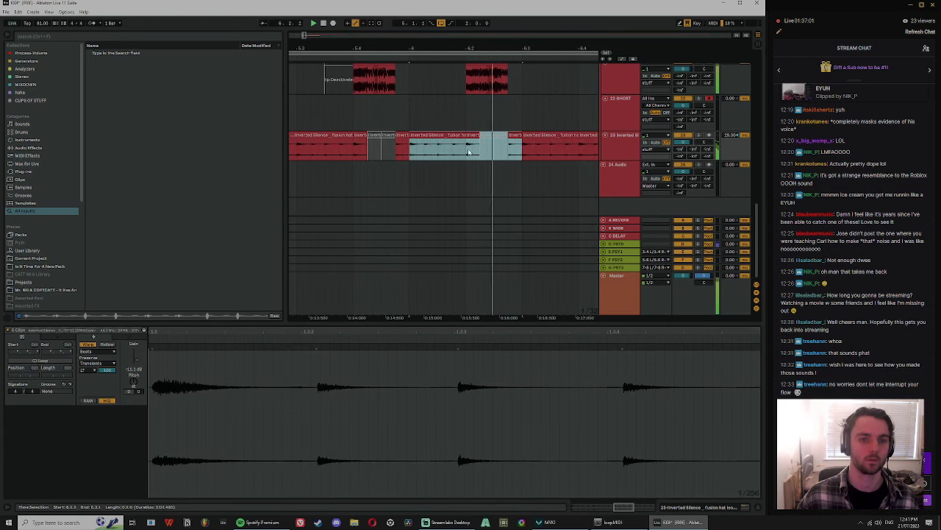
pyautogui.moveTo(536, 46); pyautogui.dragTo(445, 48)
pyautogui.hotkey('ctrl', 'd')
# Step: Listen to the pattern from bar 5 while examining the soft sub and 7-Audio clips
pyautogui.moveTo(540, 47); pyautogui.dragTo(541, 22)
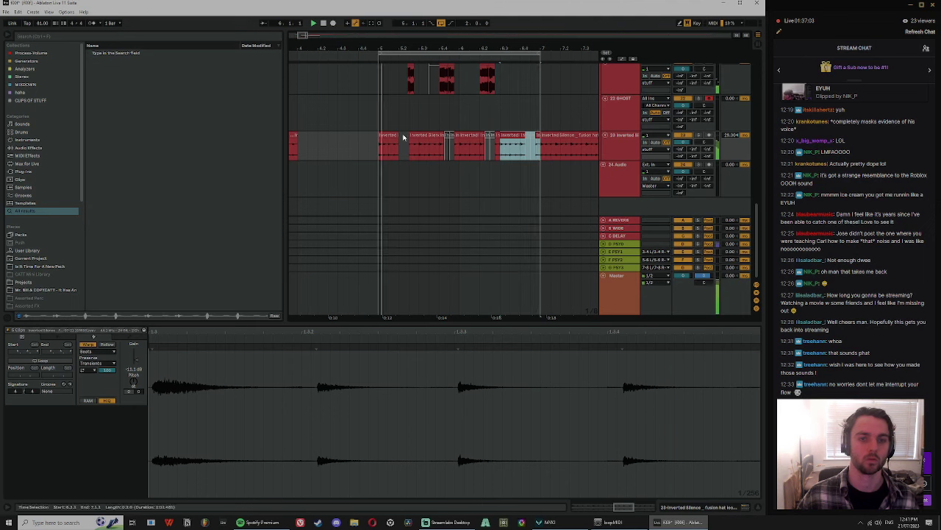
pyautogui.click(381, 121)
pyautogui.scroll(2, 434, 136)
pyautogui.click(383, 134)
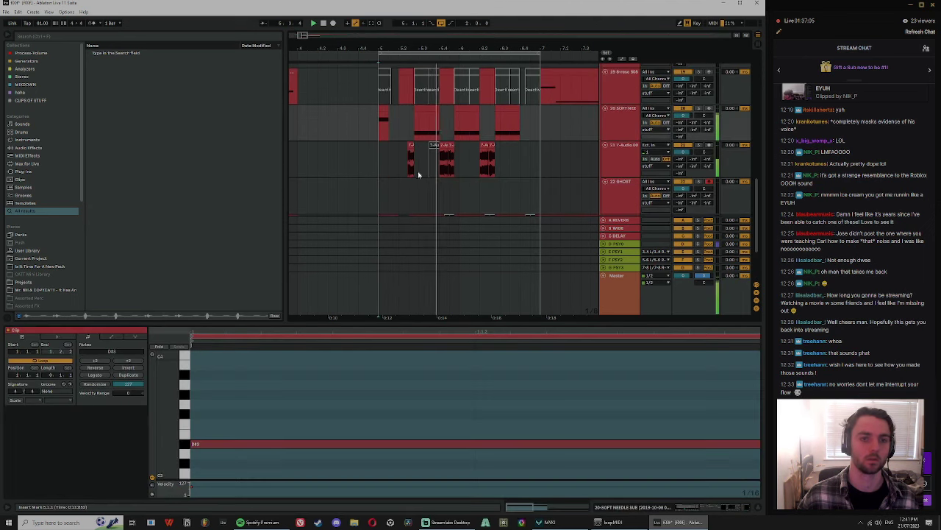
pyautogui.scroll(1, 417, 172)
pyautogui.click(410, 187)
pyautogui.press('space')
pyautogui.scroll(3, 402, 169)
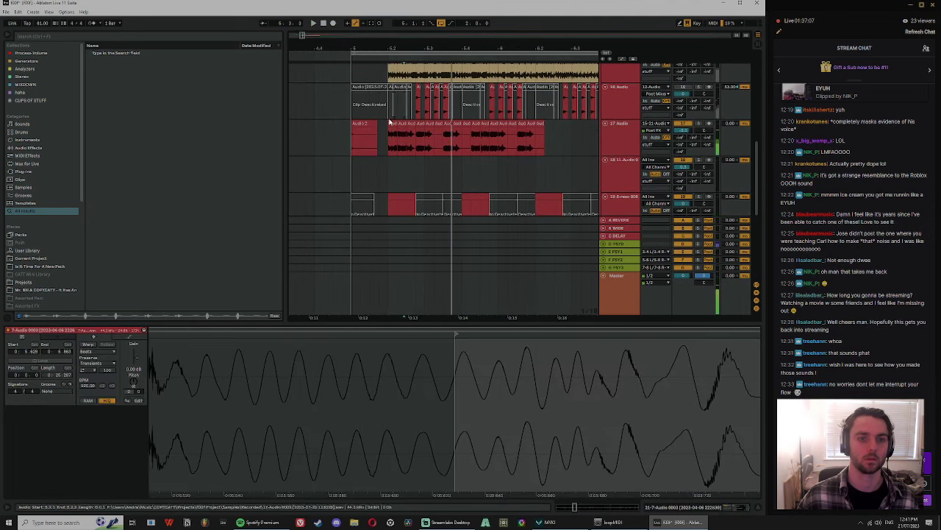
# Step: Split the clip at beat 5.2 on the 17 Audio track at its midpoint
pyautogui.click(392, 123)
pyautogui.moveTo(410, 49); pyautogui.dragTo(409, 72)
pyautogui.moveTo(382, 124); pyautogui.dragTo(413, 146)
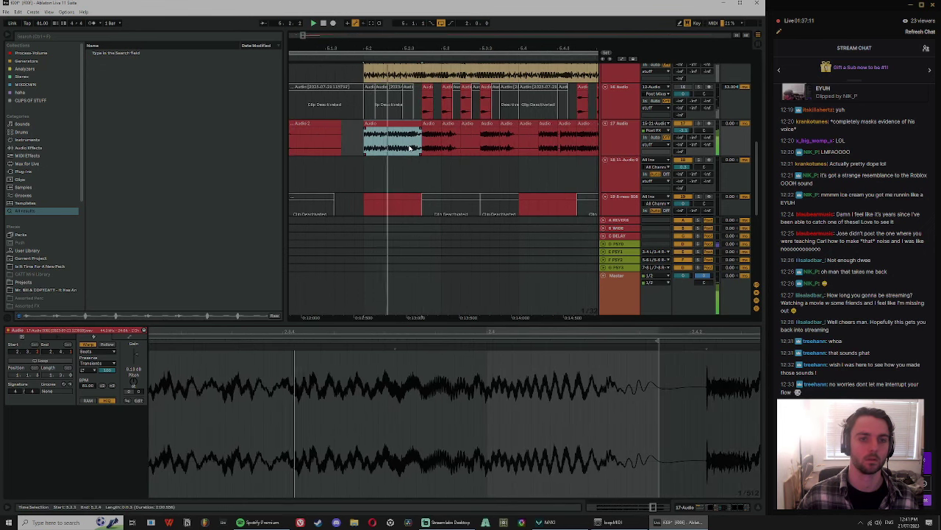
pyautogui.click(400, 123)
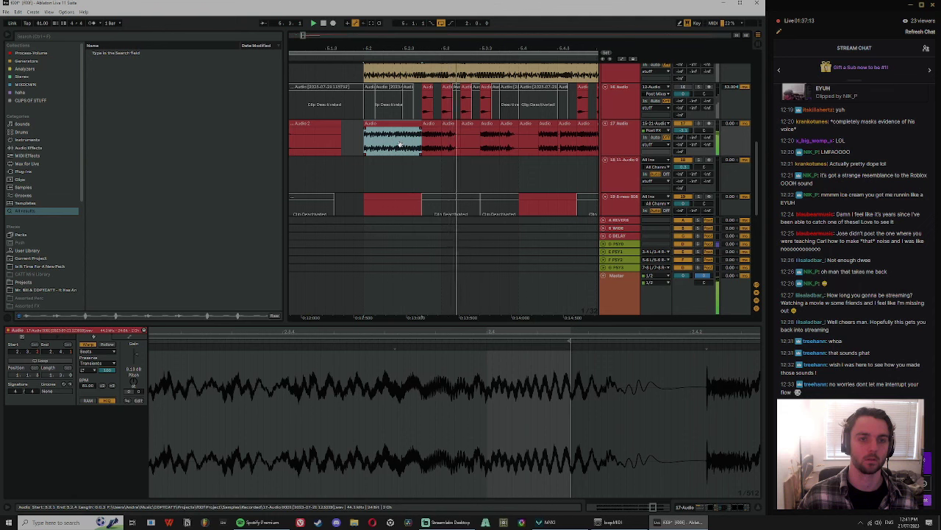
pyautogui.click(383, 123)
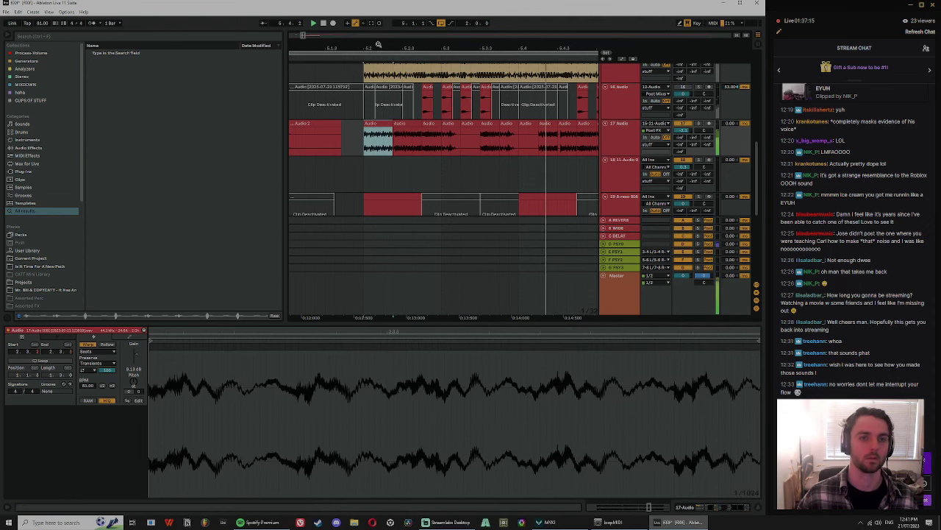
pyautogui.moveTo(378, 45)
pyautogui.mouseDown()
pyautogui.moveTo(386, 27)
pyautogui.moveTo(423, 37)
pyautogui.mouseUp()
pyautogui.click(377, 144)
pyautogui.click(354, 143)
pyautogui.click(369, 123)
# Step: Listen from bar 4 and select the empty span up to bar 5 on the 17 Audio track
pyautogui.click(328, 130)
pyautogui.press('space')
pyautogui.press('space')
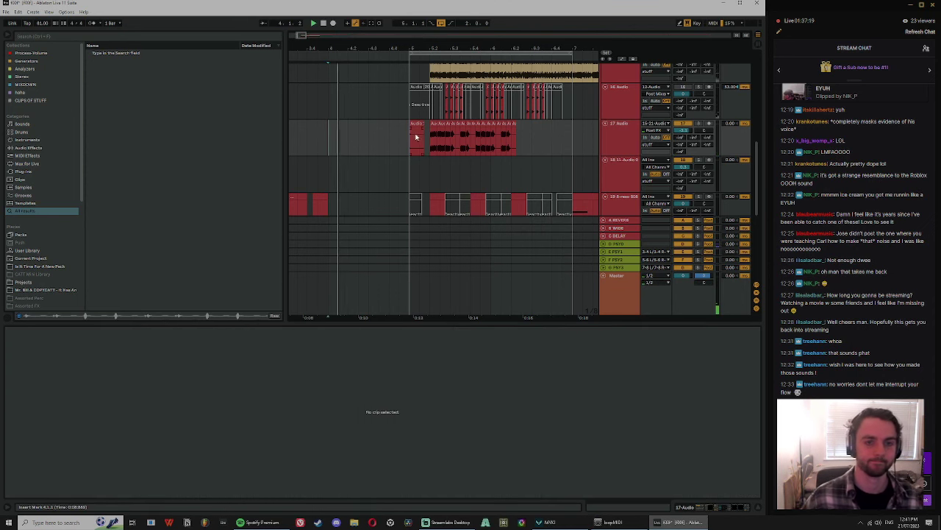
pyautogui.keyDown('shift'); pyautogui.click(414, 136); pyautogui.keyUp('shift')
pyautogui.press('space')
# Step: Search the browser for "shak" and place the Bpm128_Phunk_ShakerLoop sample at bar 4 on a new audio track
pyautogui.click(111, 37)
pyautogui.write('shak')
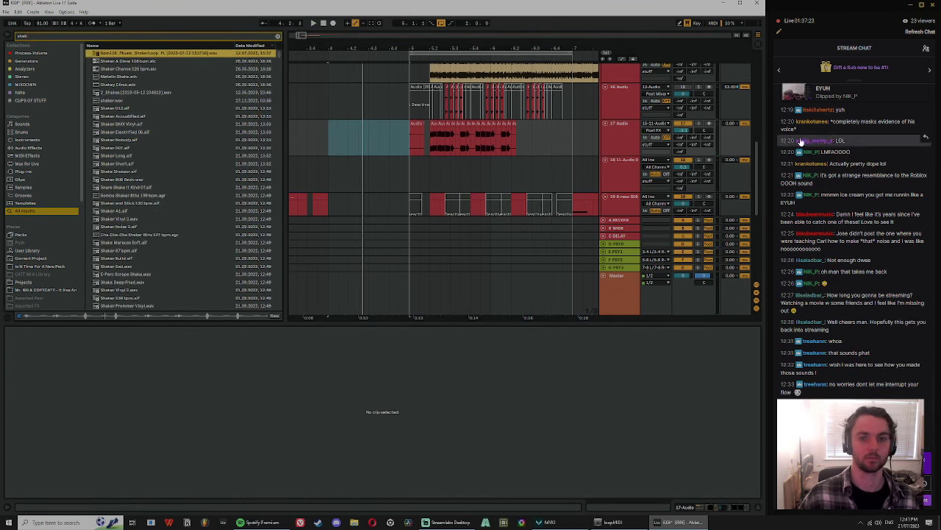
pyautogui.click(614, 171)
pyautogui.moveTo(147, 54); pyautogui.dragTo(336, 199)
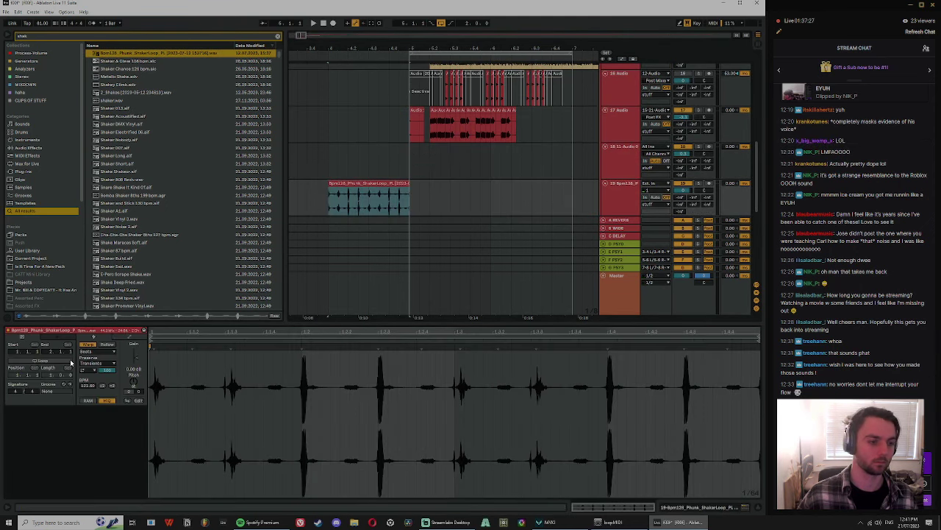
# Step: Disable warping on the shaker loop clip, set its start to 0.477 seconds and listen to it
pyautogui.click(86, 345)
pyautogui.moveTo(151, 333)
pyautogui.mouseDown()
pyautogui.moveTo(316, 334)
pyautogui.moveTo(299, 339)
pyautogui.mouseUp()
pyautogui.press('space')
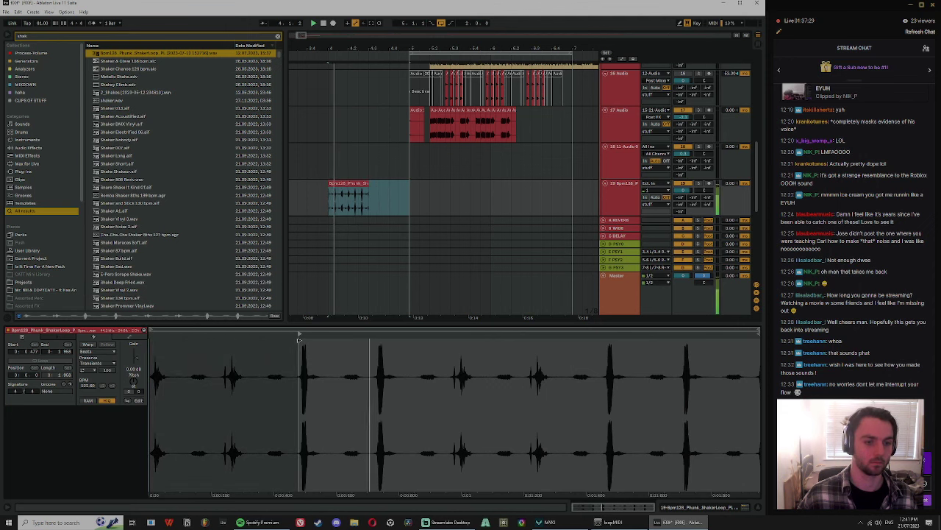
pyautogui.press('space')
pyautogui.press('space')
# Step: Listen to the shaker loop up close and split it just after its first hit
pyautogui.moveTo(331, 48); pyautogui.dragTo(331, 139)
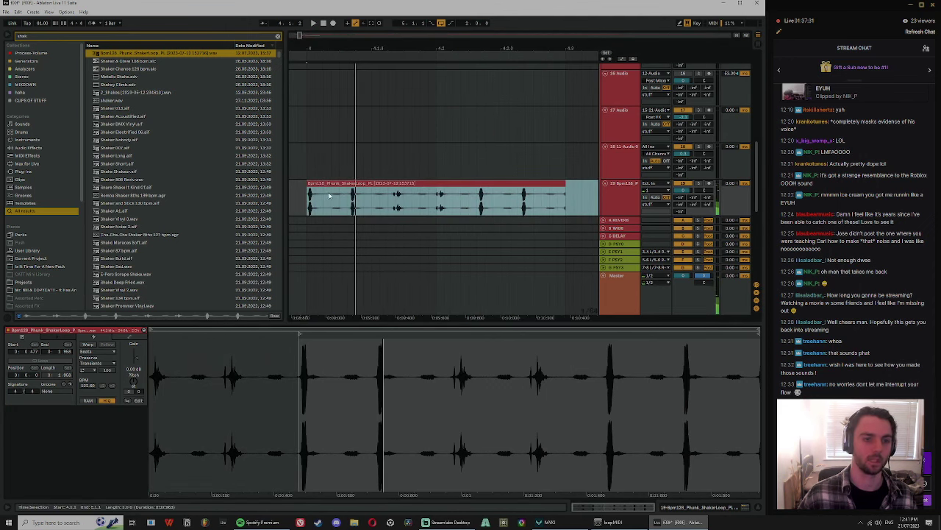
pyautogui.click(316, 202)
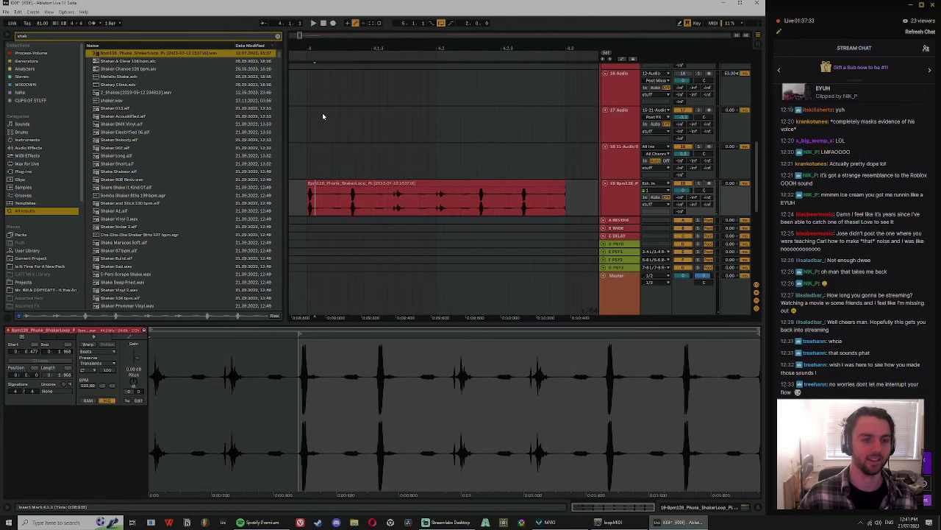
pyautogui.press('space')
pyautogui.press('space')
pyautogui.moveTo(317, 49); pyautogui.dragTo(316, 95)
pyautogui.click(319, 183)
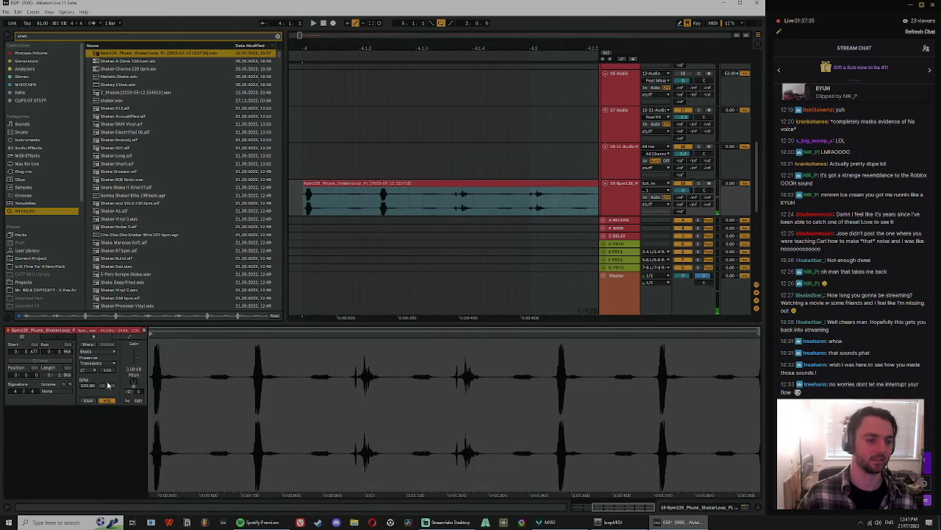
pyautogui.click(328, 203)
pyautogui.hotkey('ctrl', 'e')
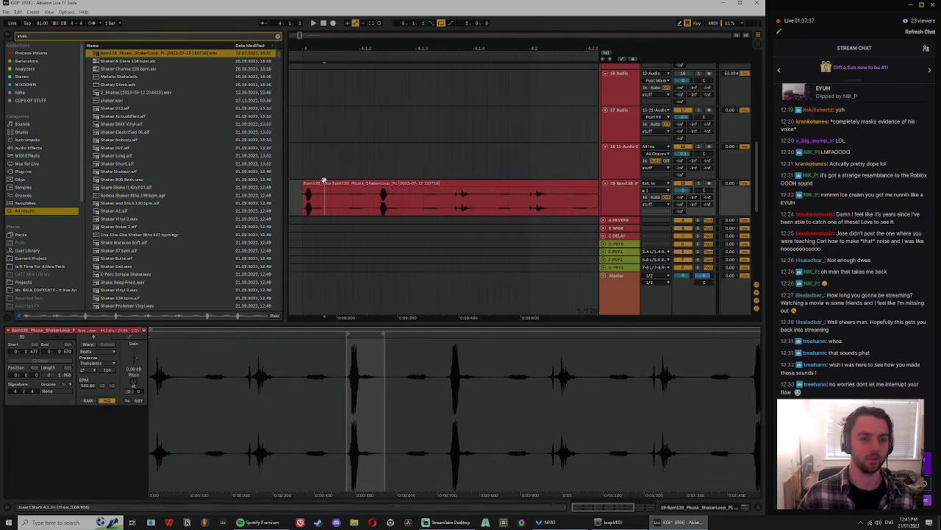
# Step: Lower the gain of the first shaker slice to about -7.39 dB while playing it back
pyautogui.click(308, 195)
pyautogui.press('space')
pyautogui.moveTo(135, 358); pyautogui.dragTo(135, 369)
pyautogui.press('space')
pyautogui.press('space')
pyautogui.press('space')
pyautogui.press('space')
pyautogui.press('space')
# Step: Split the remaining shaker loop just before its second hit and again at about 4.1.3
pyautogui.click(309, 199)
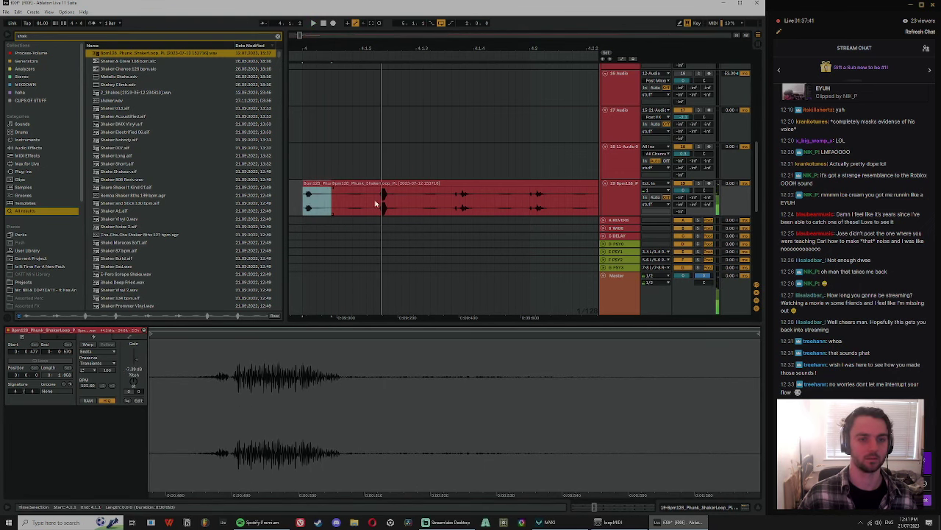
pyautogui.keyDown('shift'); pyautogui.click(374, 204); pyautogui.keyUp('shift')
pyautogui.hotkey('ctrl', 'e')
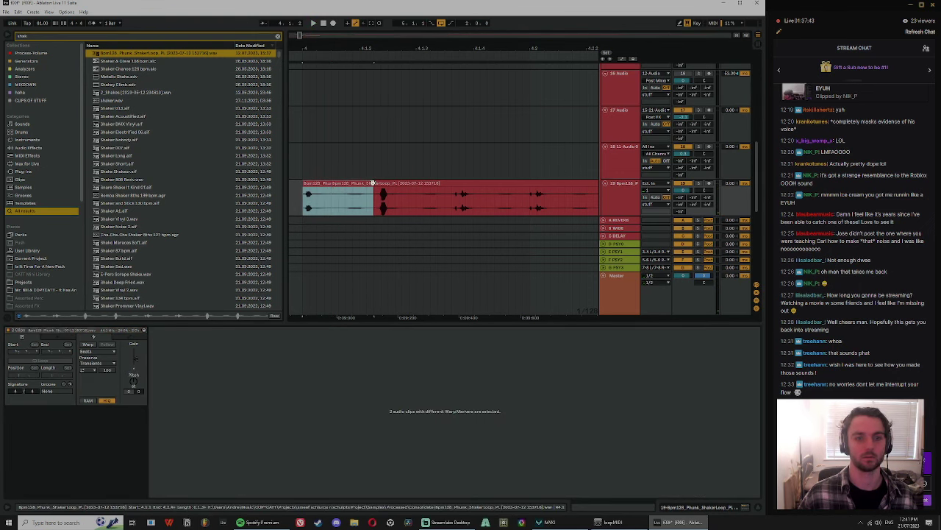
pyautogui.click(416, 197)
pyautogui.press('space')
pyautogui.hotkey('ctrl', 'e')
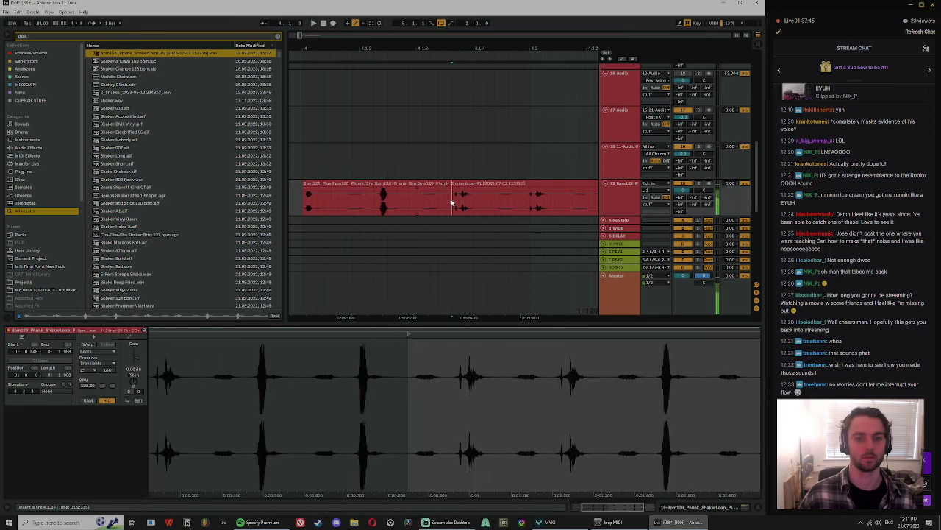
# Step: Rearrange the shaker slices so that one starts at 4.1.2, then select the first slice at bar 4
pyautogui.click(440, 200)
pyautogui.press('space')
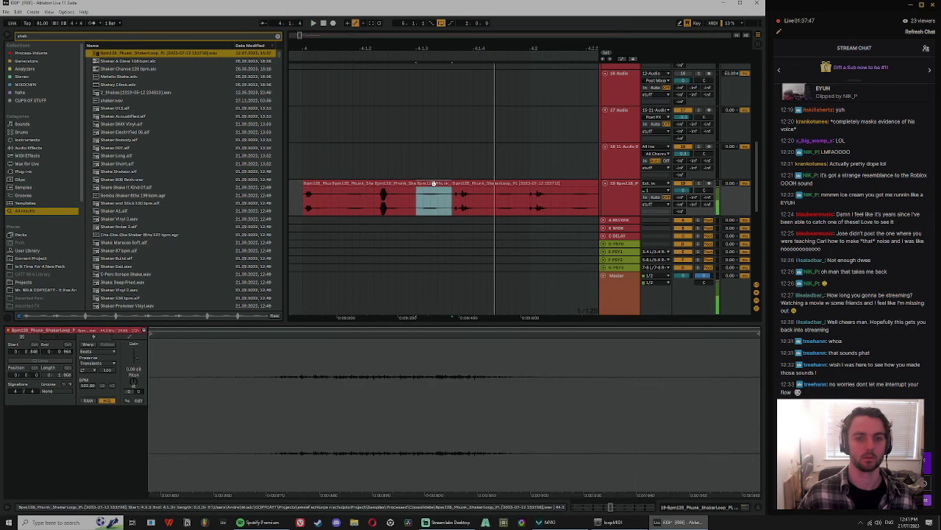
pyautogui.moveTo(435, 184); pyautogui.dragTo(367, 197)
pyautogui.click(331, 194)
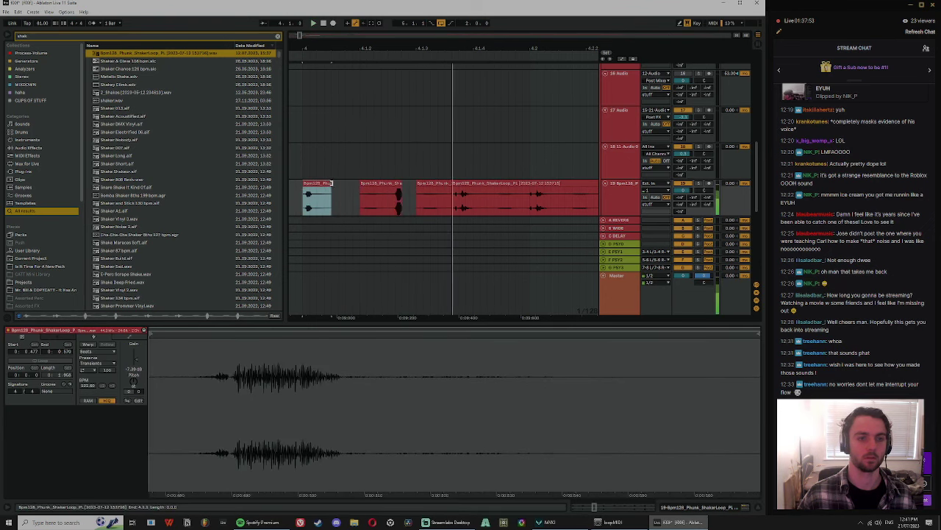
# Step: Extend the first shaker slice to meet the one at 4.1.2, split it past its hit, and play the result
pyautogui.click(339, 205)
pyautogui.hotkey('ctrl', 'e')
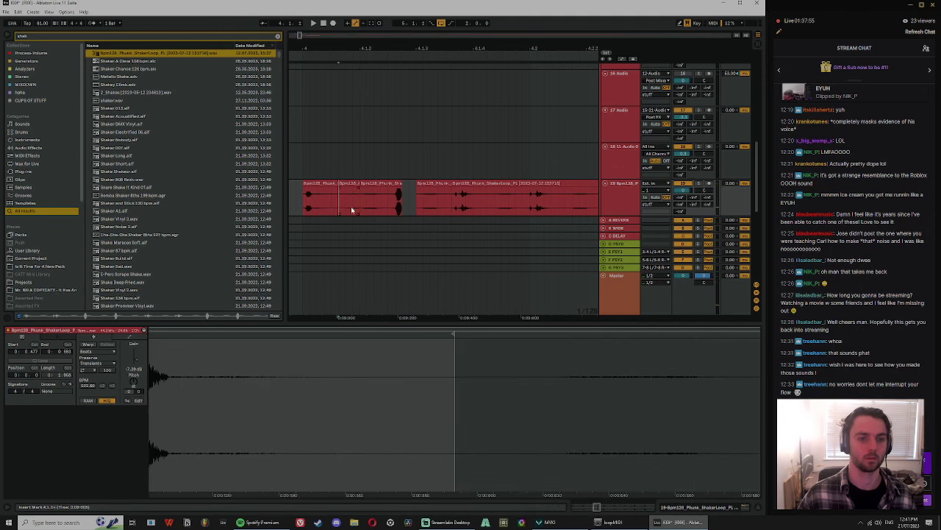
pyautogui.click(349, 206)
pyautogui.click(295, 207)
pyautogui.press('space')
pyautogui.click(326, 183)
pyautogui.press('space')
pyautogui.press('space')
# Step: Split the 4.1.2 shaker slice before its loud hit, extend the new piece to about 4.1.3, and split it again
pyautogui.click(387, 183)
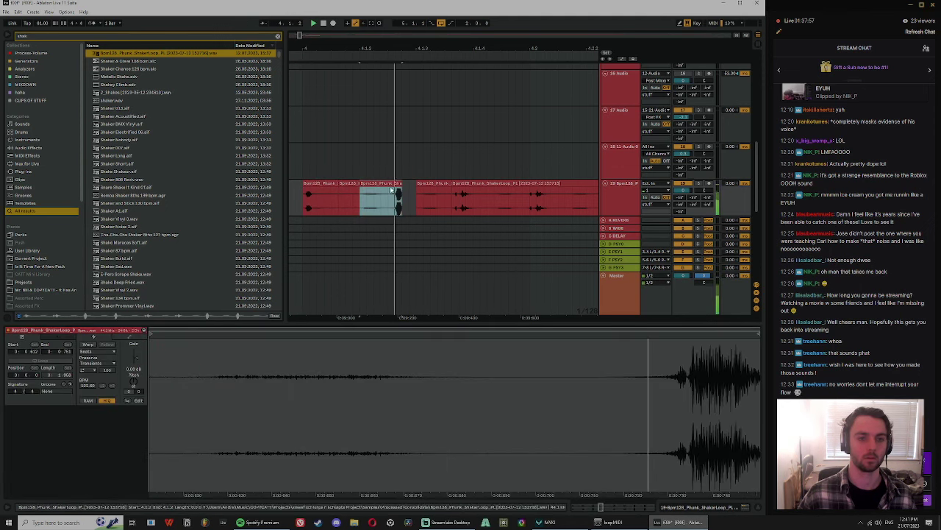
pyautogui.press('space')
pyautogui.click(387, 206)
pyautogui.hotkey('ctrl', 'e')
pyautogui.moveTo(400, 183); pyautogui.dragTo(442, 205)
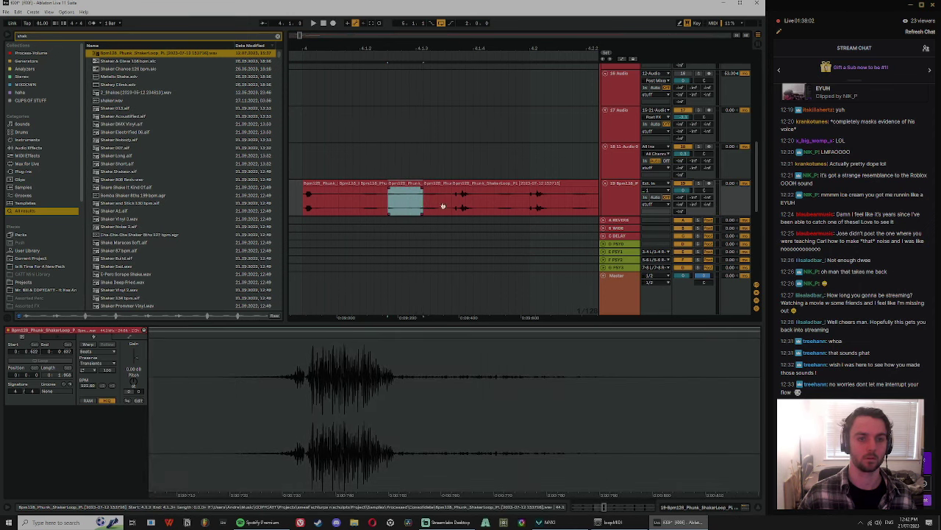
pyautogui.click(403, 203)
pyautogui.hotkey('ctrl', 'e')
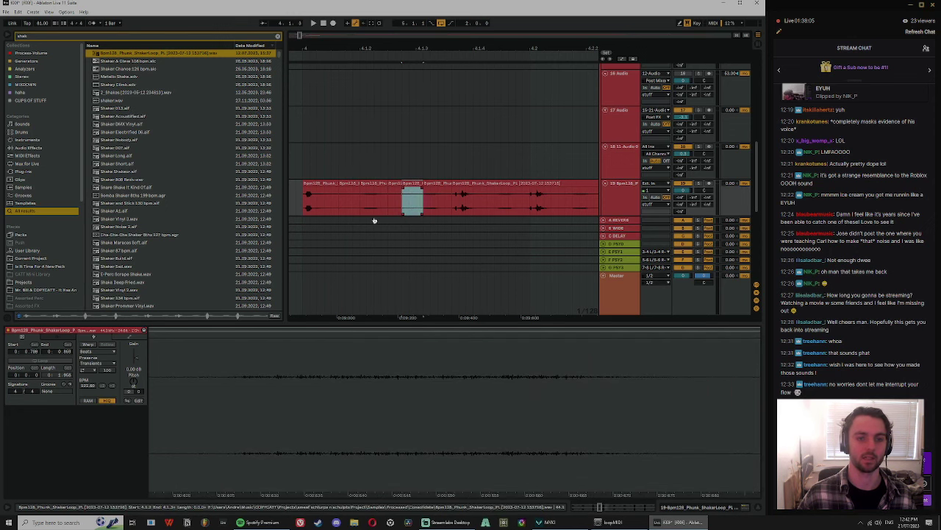
# Step: Play back the new shaker slices from 4.1.2 and from the start of bar 4
pyautogui.press('space')
pyautogui.click(368, 209)
pyautogui.press('space')
pyautogui.press('space')
pyautogui.click(310, 203)
pyautogui.press('space')
pyautogui.press('space')
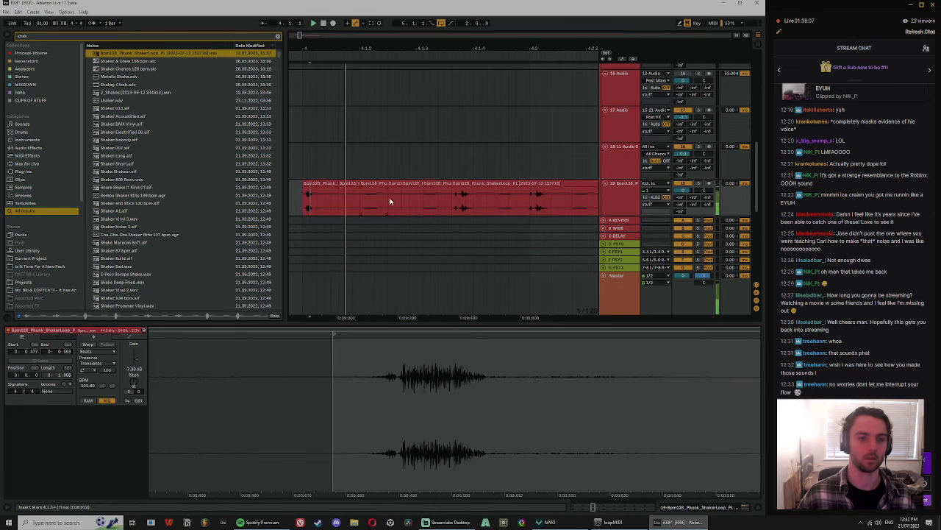
# Step: Trim the last slice to end at 4.1.3 and duplicate the five shaker slices starting at bar 4
pyautogui.click(395, 199)
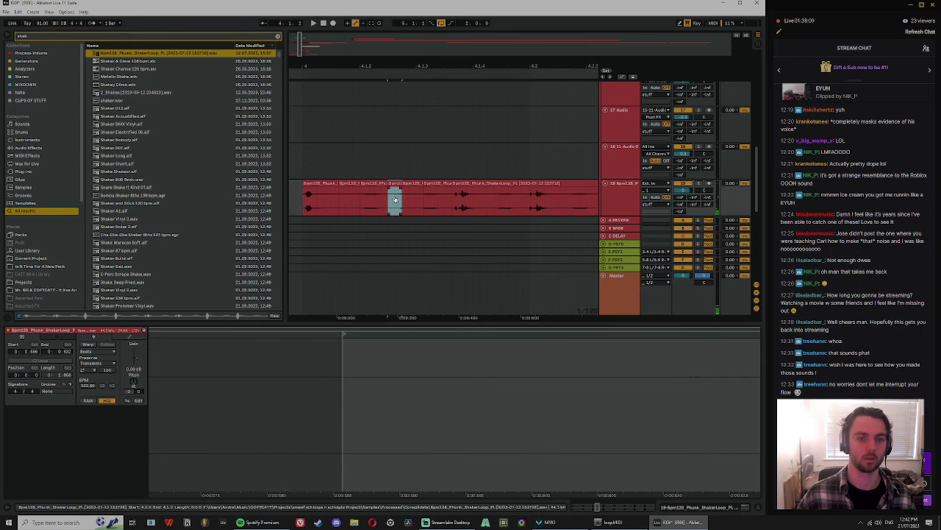
pyautogui.click(413, 206)
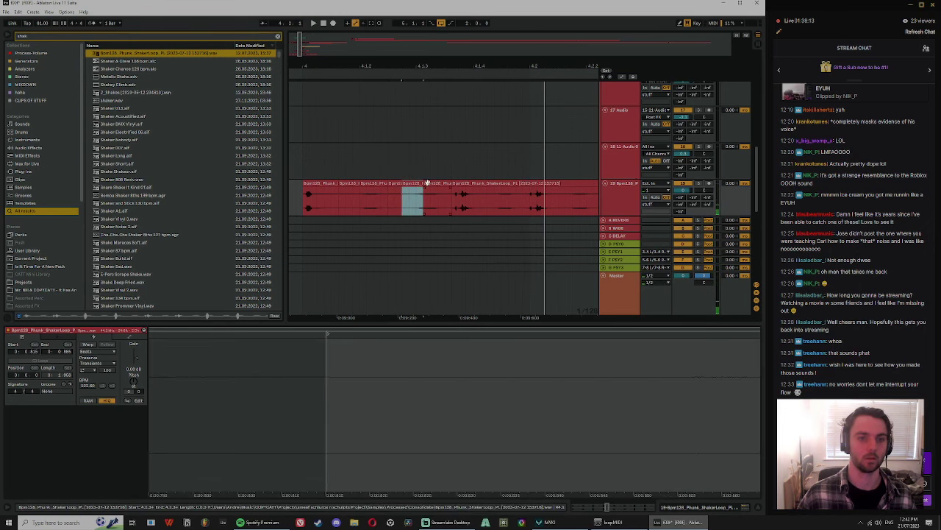
pyautogui.keyDown('shift'); pyautogui.click(311, 185); pyautogui.keyUp('shift')
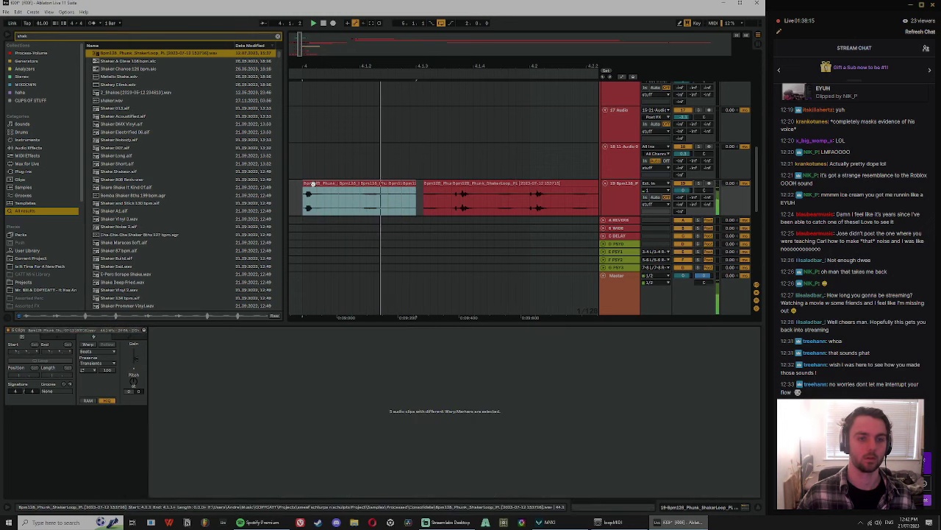
pyautogui.hotkey('ctrl', 'd')
# Step: Listen to the individual shaker slices at bar 4 and around 4.1.2
pyautogui.click(320, 184)
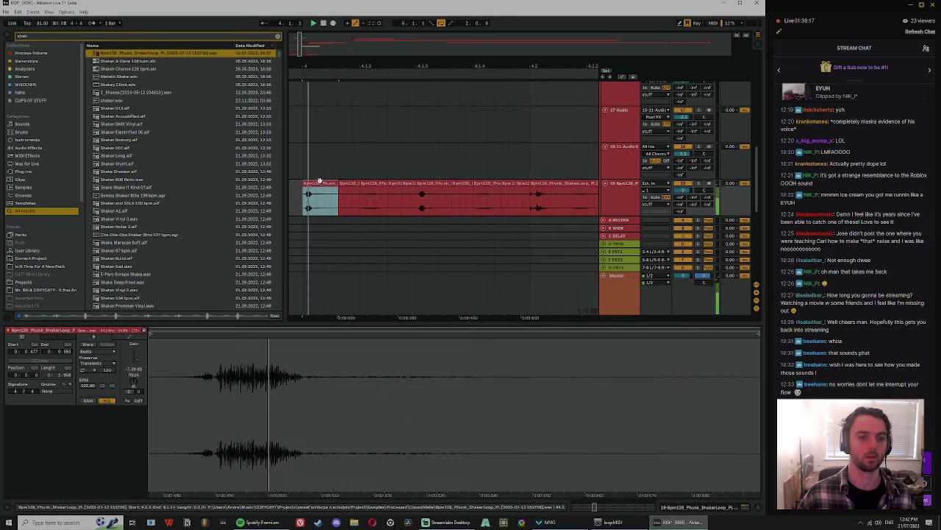
pyautogui.click(377, 183)
pyautogui.scroll(2, 397, 183)
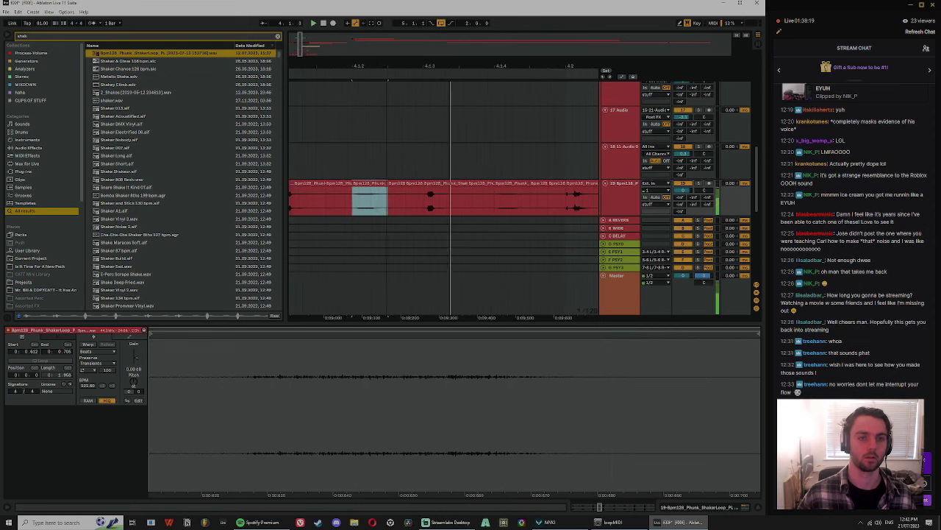
pyautogui.click(398, 184)
pyautogui.press('space')
pyautogui.press('space')
pyautogui.click(382, 185)
pyautogui.press('space')
pyautogui.press('space')
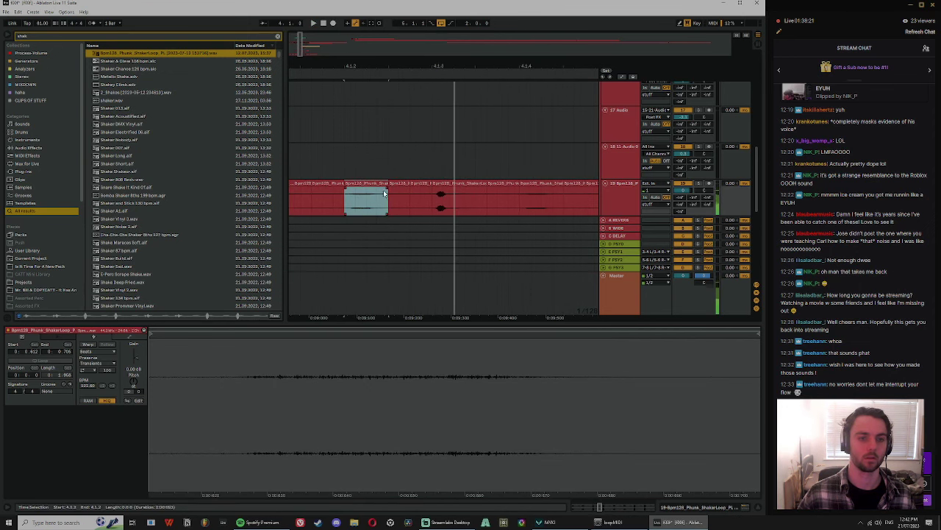
# Step: Split off the short end of the 4.1.2 shaker slice and repeat that piece up to 4.1.3
pyautogui.click(378, 192)
pyautogui.hotkey('ctrl', 'e')
pyautogui.click(379, 183)
pyautogui.hotkey('ctrl', 'd')
pyautogui.hotkey('ctrl', 'd')
pyautogui.hotkey('ctrl', 'd')
pyautogui.hotkey('ctrl', 'd')
# Step: Play the repeated short shaker pieces from around 4.1.2 to check the stutter
pyautogui.click(343, 213)
pyautogui.press('space')
pyautogui.press('space')
pyautogui.click(353, 203)
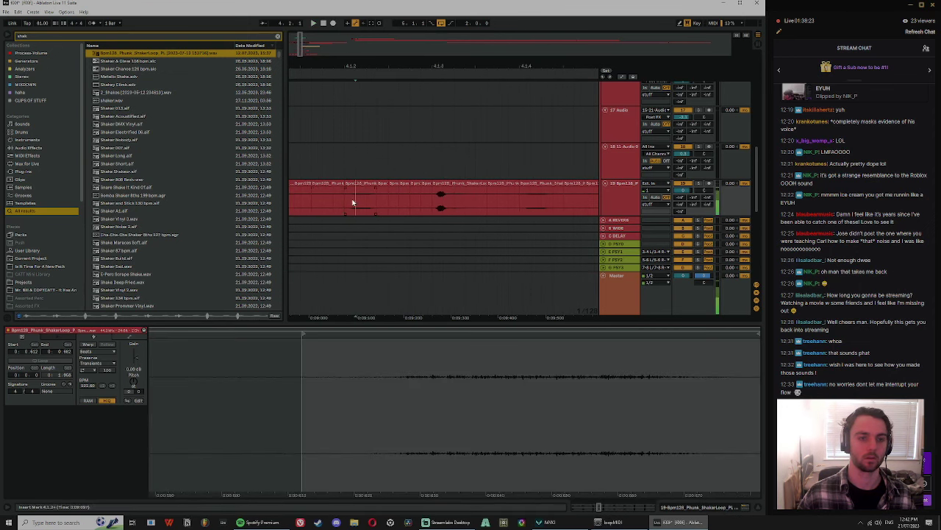
pyautogui.press('space')
pyautogui.press('space')
pyautogui.click(357, 184)
pyautogui.press('space')
pyautogui.press('space')
# Step: Consolidate the eight shaker slices from bar 4 to 4.1.3 into a single clip
pyautogui.keyDown('shift'); pyautogui.click(431, 183); pyautogui.keyUp('shift')
pyautogui.press('space')
pyautogui.press('space')
pyautogui.scroll(-2, 417, 82)
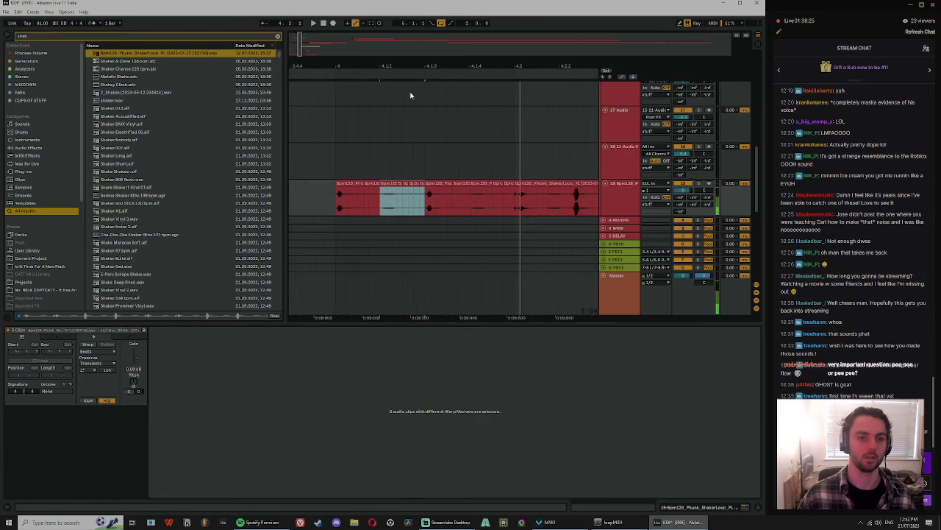
pyautogui.keyDown('shift'); pyautogui.click(345, 183); pyautogui.keyUp('shift')
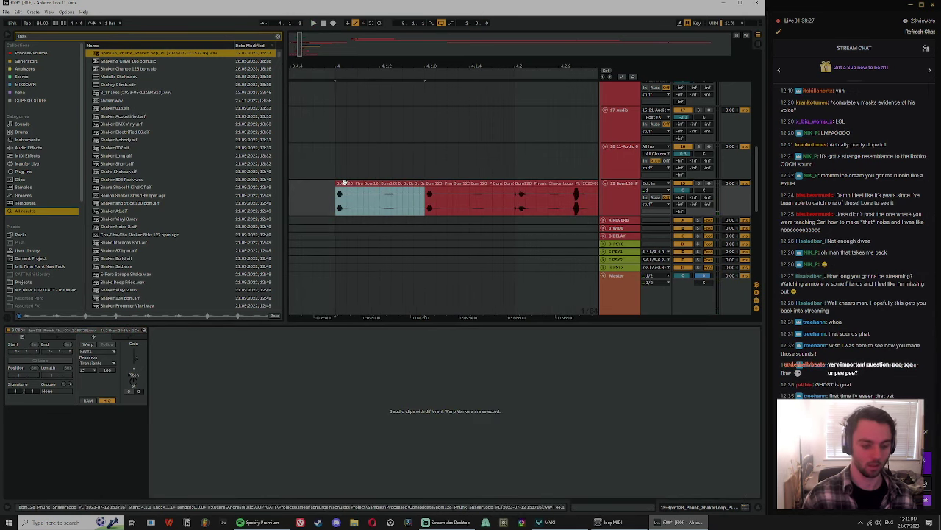
pyautogui.hotkey('ctrl', 'j')
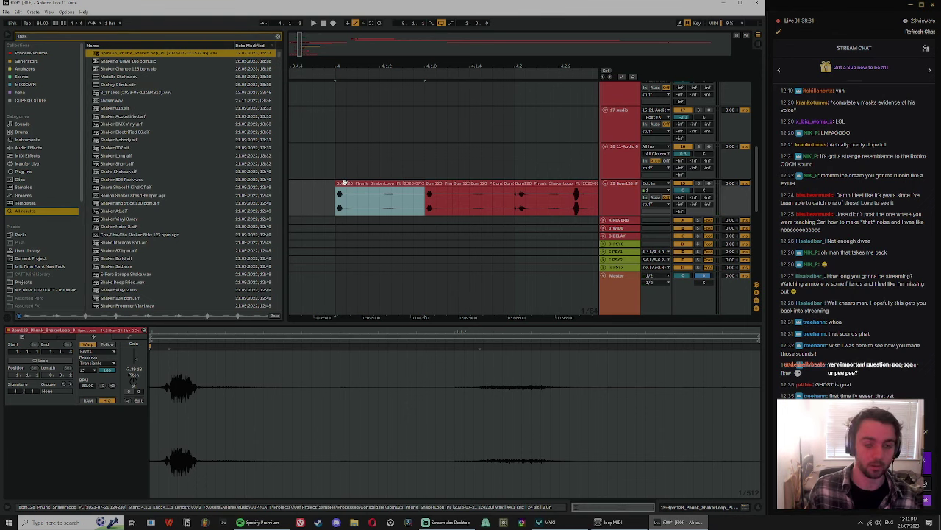
# Step: Split the consolidated shaker clip at 4.1.2 and duplicate its second half
pyautogui.click(380, 212)
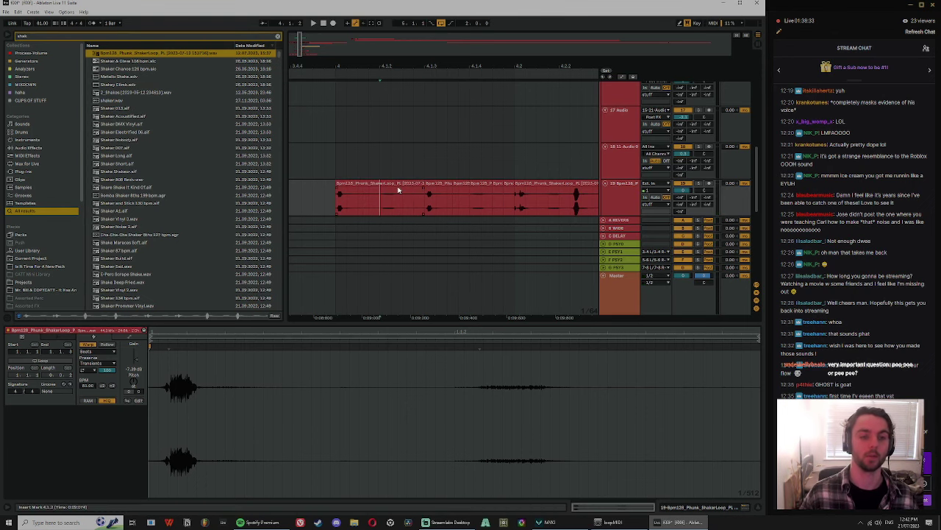
pyautogui.hotkey('shift', 'Right')
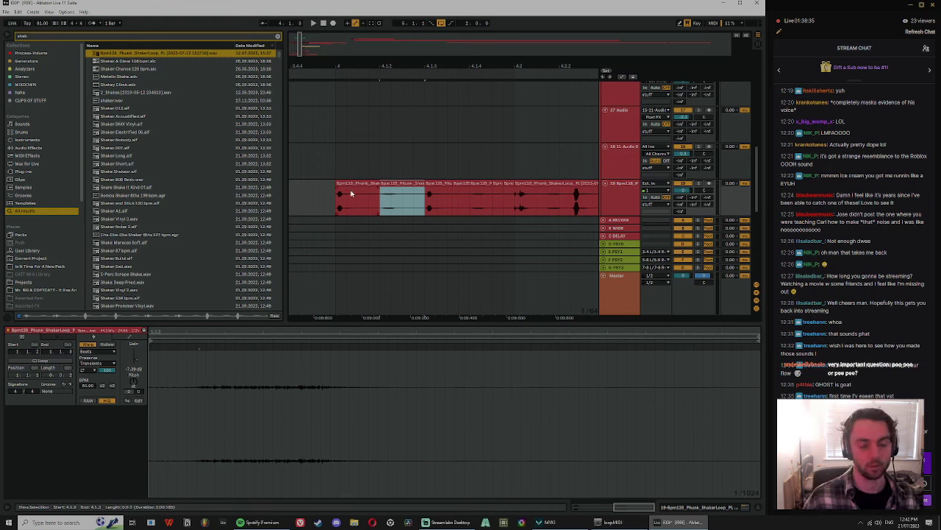
pyautogui.hotkey('ctrl', 'd')
# Step: Duplicate the three-clip shaker group along bar 4 three times and play it from the start of the bar
pyautogui.keyDown('shift'); pyautogui.click(348, 183); pyautogui.keyUp('shift')
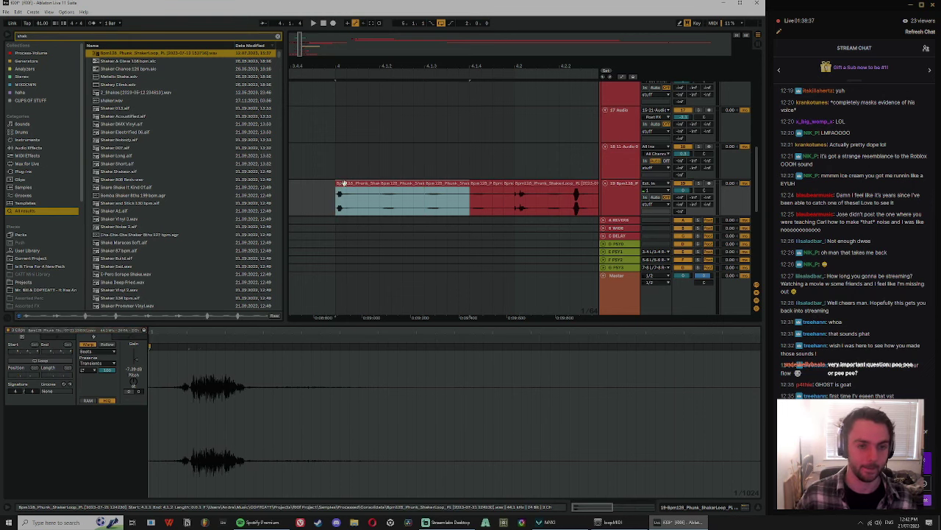
pyautogui.hotkey('ctrl', 'd')
pyautogui.press('-')
pyautogui.hotkey('ctrl', 'd')
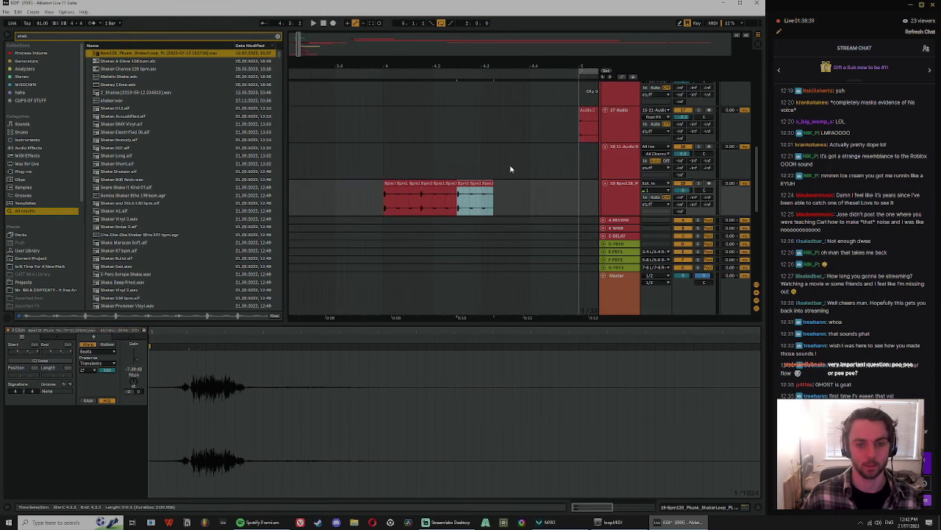
pyautogui.hotkey('ctrl', 'd')
pyautogui.click(385, 200)
pyautogui.press('space')
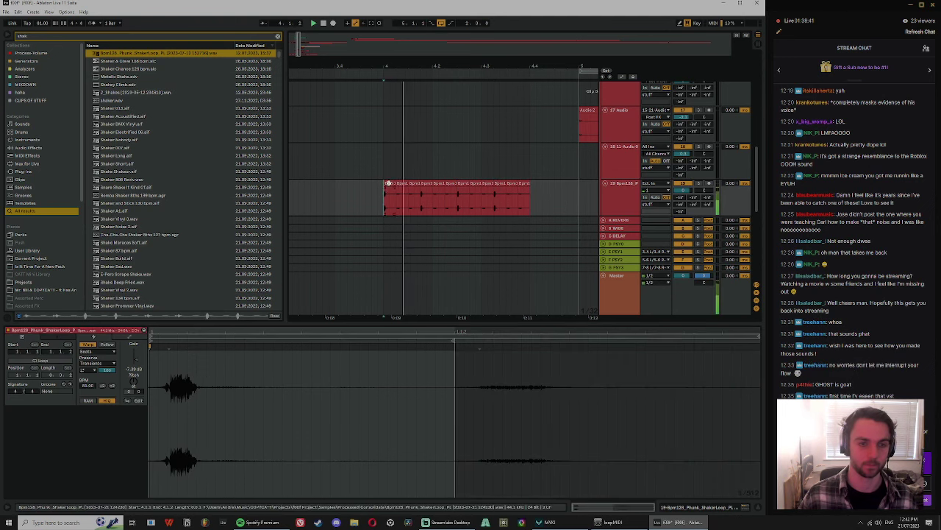
# Step: Duplicate the shaker clips from the first half of bar 4 into its second half, ending at bar 5
pyautogui.keyDown('shift'); pyautogui.click(424, 183); pyautogui.keyUp('shift')
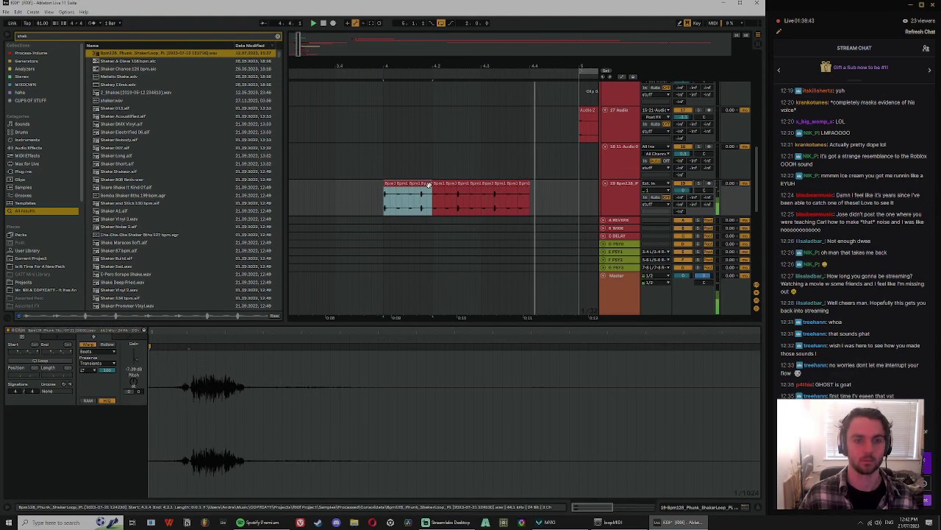
pyautogui.keyDown('shift'); pyautogui.click(473, 183); pyautogui.keyUp('shift')
pyautogui.hotkey('ctrl', 'd')
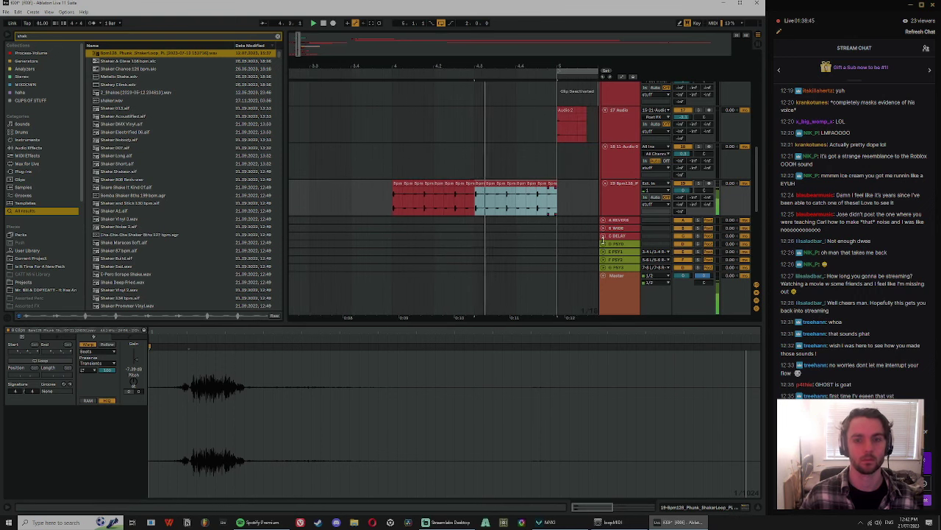
pyautogui.click(622, 184)
pyautogui.click(568, 162)
pyautogui.press('space')
pyautogui.moveTo(571, 66)
pyautogui.mouseDown()
pyautogui.moveTo(571, 51)
pyautogui.moveTo(538, 64)
pyautogui.mouseUp()
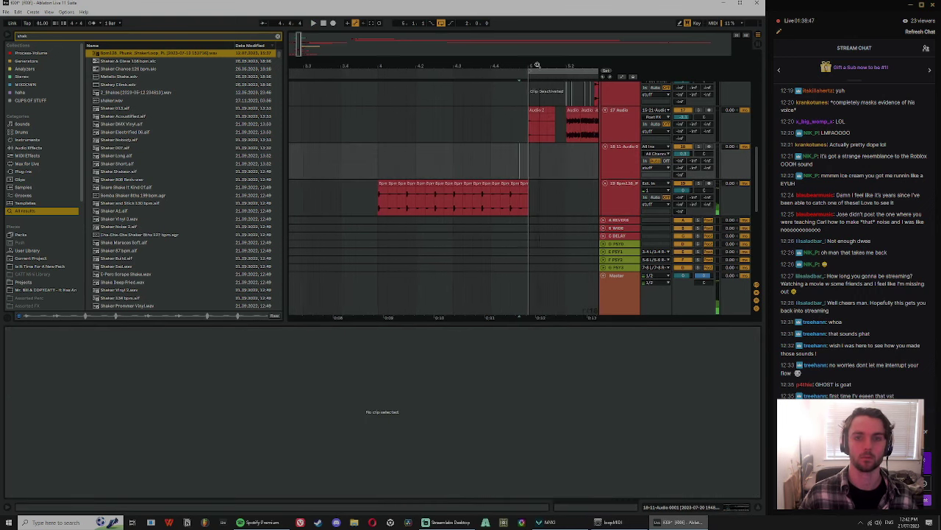
# Step: Copy the fusion hat loop clip from bar 5 to the start of bar 4, duplicate it up to bar 5, and play it
pyautogui.scroll(-6, 549, 171)
pyautogui.click(544, 157)
pyautogui.moveTo(542, 149); pyautogui.dragTo(391, 154)
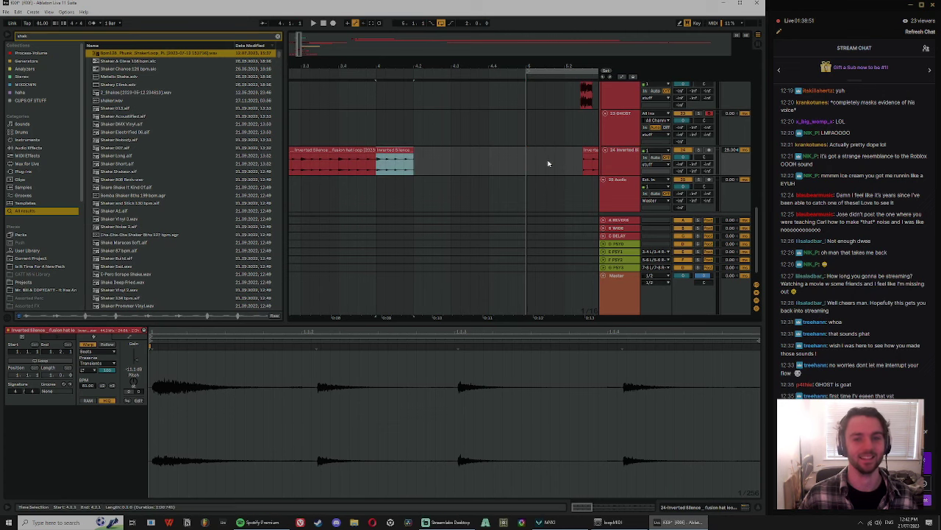
pyautogui.hotkey('ctrl', 'z')
pyautogui.moveTo(548, 165); pyautogui.dragTo(437, 171)
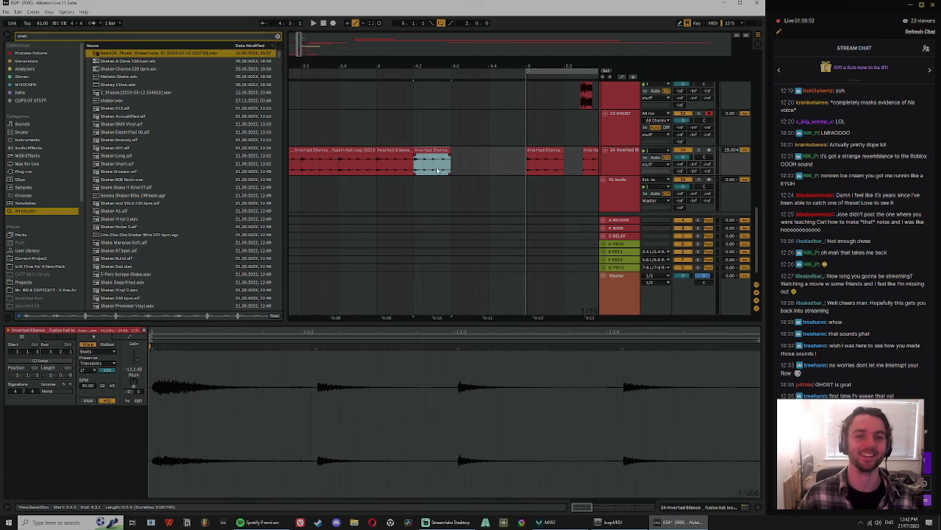
pyautogui.hotkey('ctrl', 'd')
pyautogui.hotkey('ctrl', 'd')
pyautogui.hotkey('ctrl', 'd')
pyautogui.click(392, 158)
pyautogui.press('space')
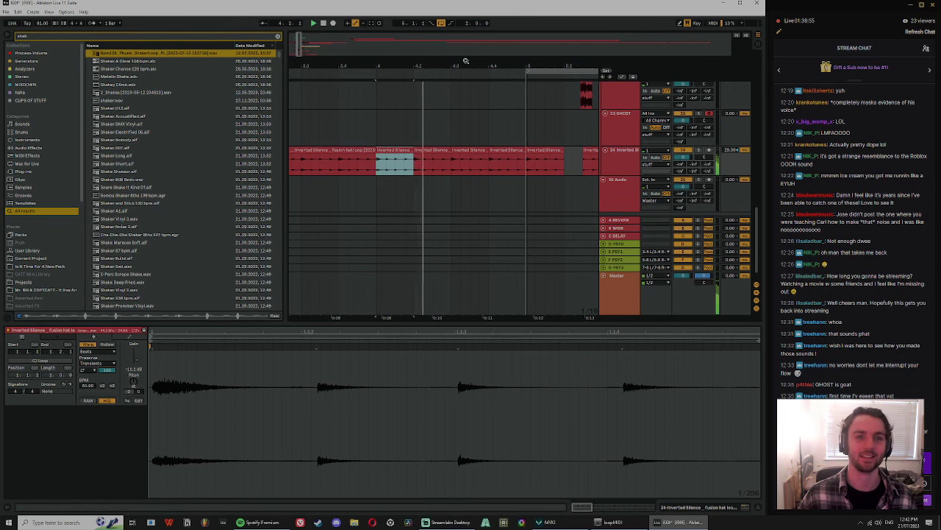
# Step: Rework the first half of bar 4 on the hat track into three clips by repeating a shortened hat clip
pyautogui.click(345, 153)
pyautogui.click(346, 152)
pyautogui.hotkey('ctrl', 'd')
pyautogui.hotkey('ctrl', 'd')
pyautogui.hotkey('ctrl', 'z')
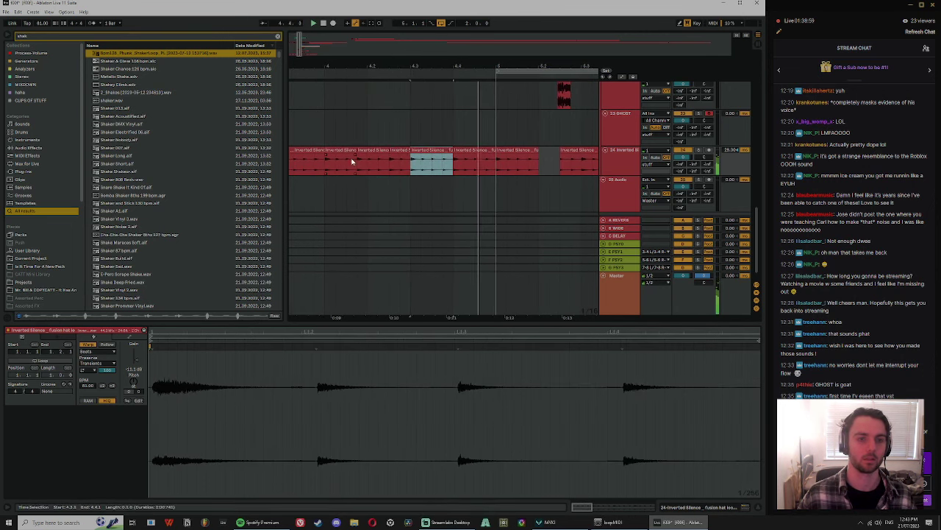
# Step: Duplicate the three hat clips from the first half of bar 4 to 4.3 and collapse the 25 Audio track
pyautogui.click(349, 151)
pyautogui.press('space')
pyautogui.press('space')
pyautogui.keyDown('shift'); pyautogui.click(402, 149); pyautogui.keyUp('shift')
pyautogui.hotkey('ctrl', 'd')
pyautogui.click(605, 179)
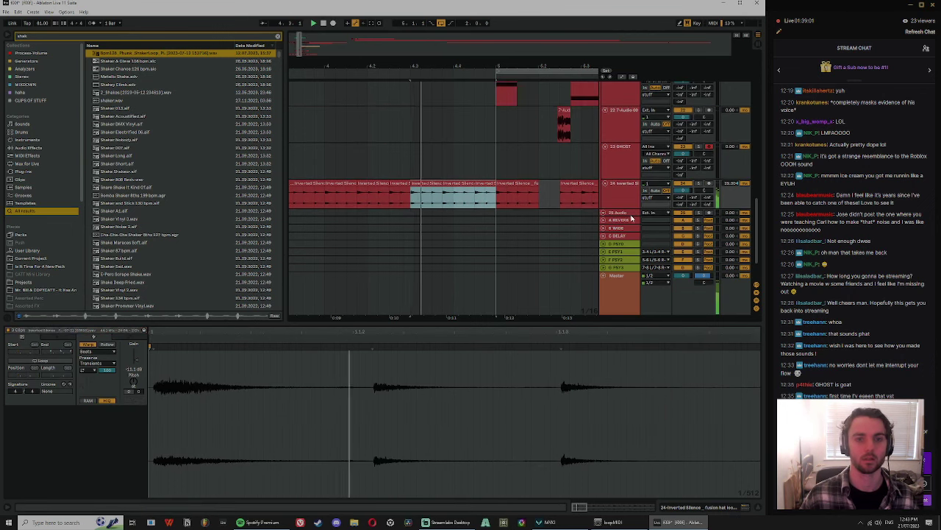
# Step: Play the arrangement from bar 4 and through bar 5 to hear the new shaker and hats with the bass
pyautogui.scroll(5, 467, 214)
pyautogui.click(327, 113)
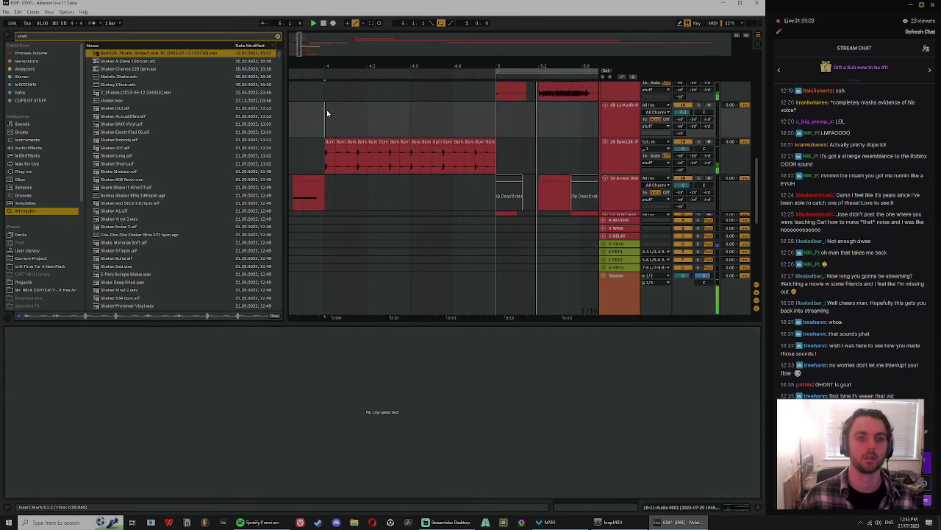
pyautogui.moveTo(497, 67); pyautogui.dragTo(433, 64)
pyautogui.click(469, 117)
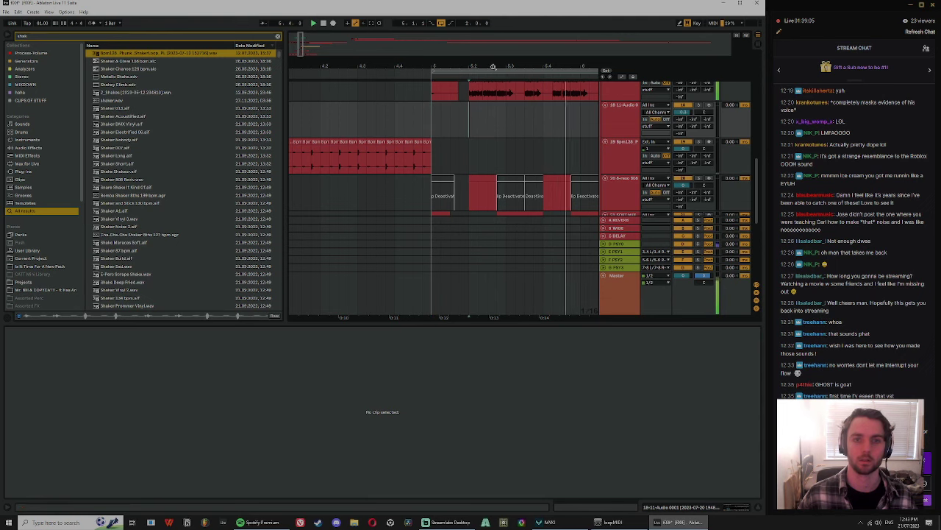
pyautogui.moveTo(494, 67); pyautogui.dragTo(396, 67)
pyautogui.scroll(3, 420, 145)
pyautogui.click(395, 145)
pyautogui.press('space')
pyautogui.press('space')
pyautogui.press('space')
# Step: Add the ValhallaSupermassive reverb from the Stereo collection to the end of the 17 Audio bass track's effect chain
pyautogui.doubleClick(623, 139)
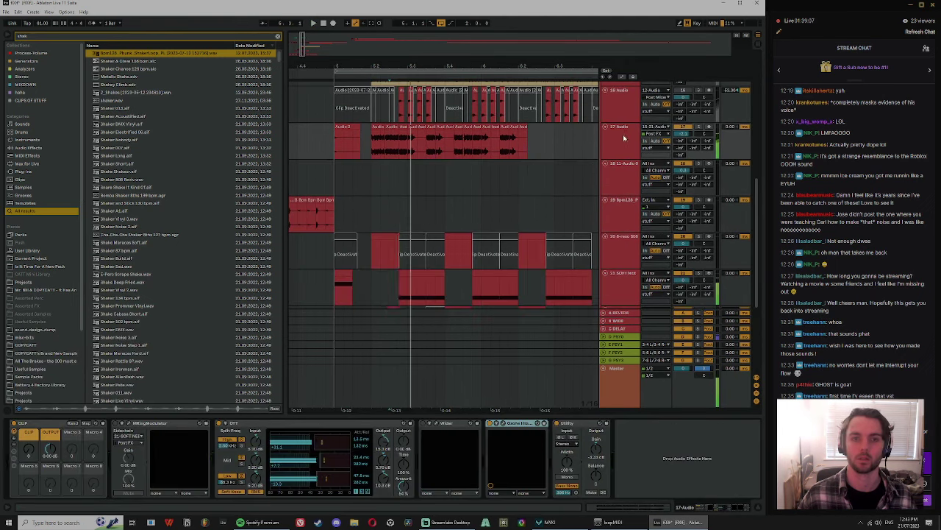
pyautogui.click(279, 38)
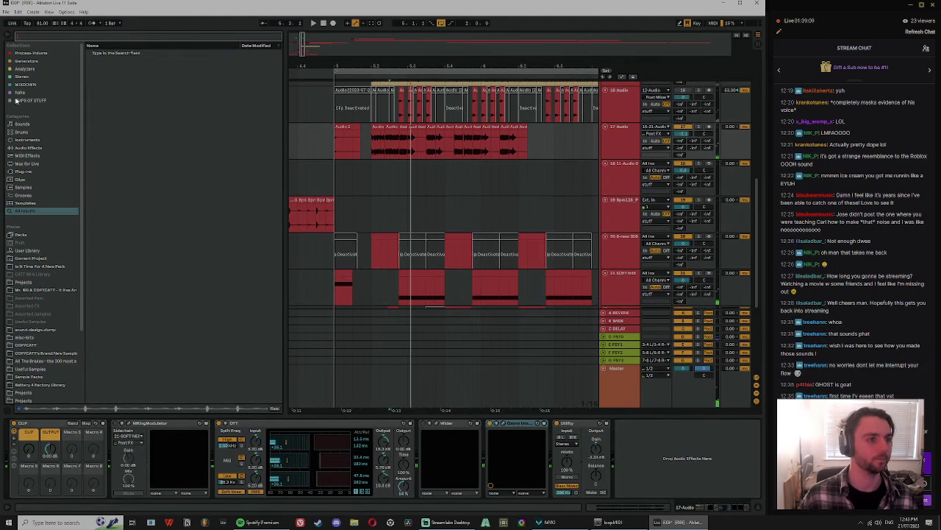
pyautogui.click(42, 76)
pyautogui.click(34, 85)
pyautogui.click(26, 68)
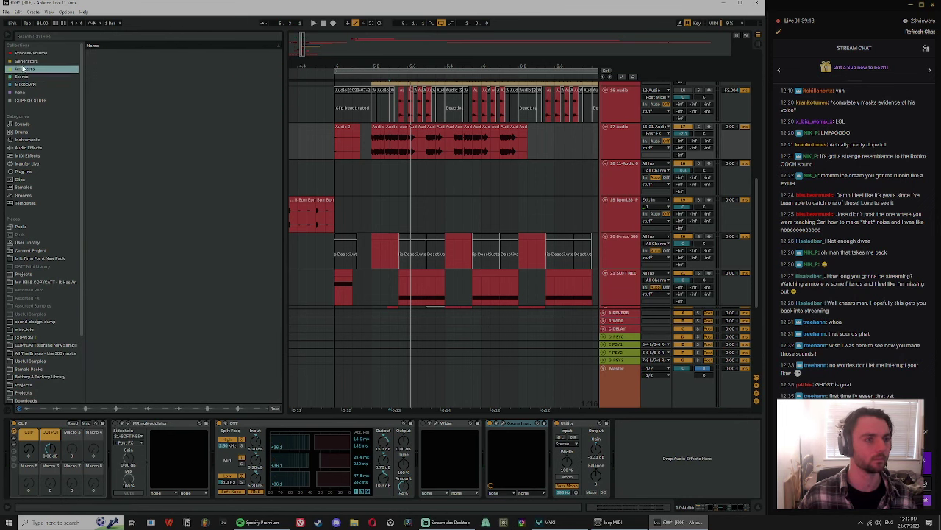
pyautogui.click(23, 62)
pyautogui.click(22, 93)
pyautogui.click(32, 172)
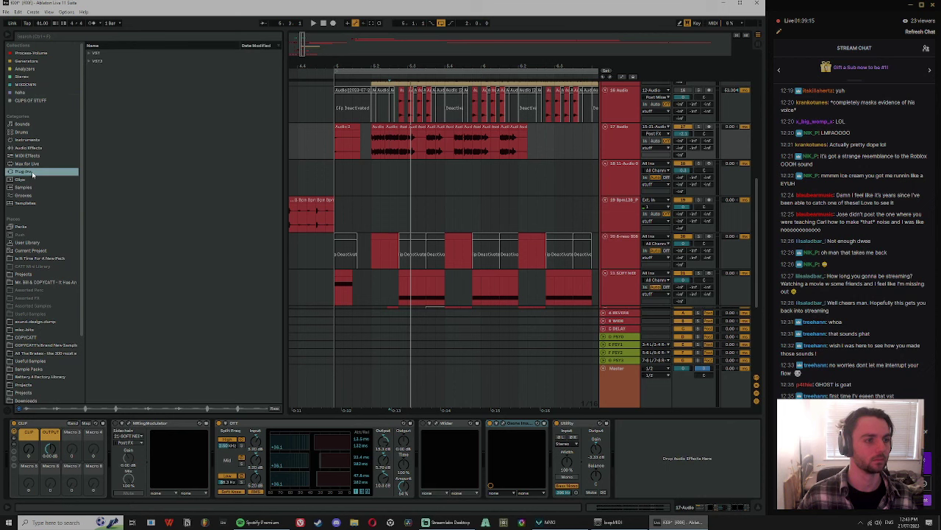
pyautogui.click(29, 85)
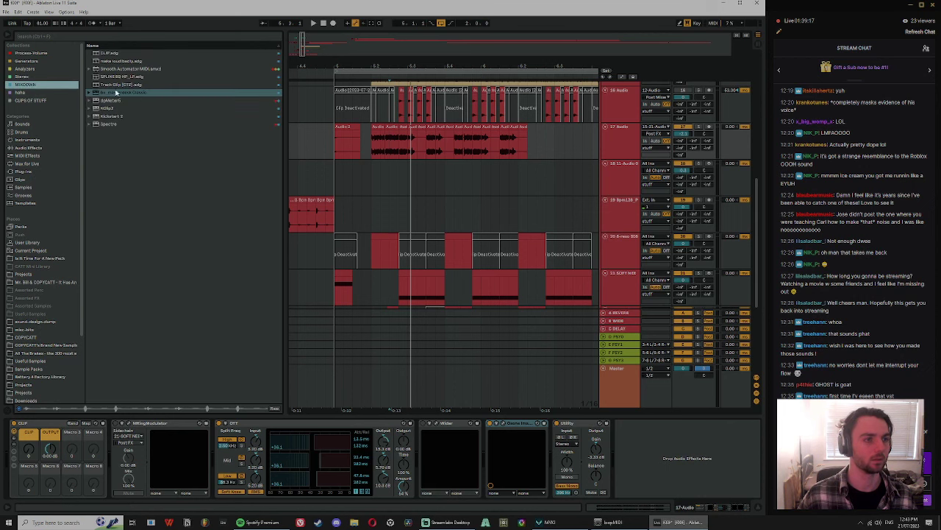
pyautogui.click(28, 76)
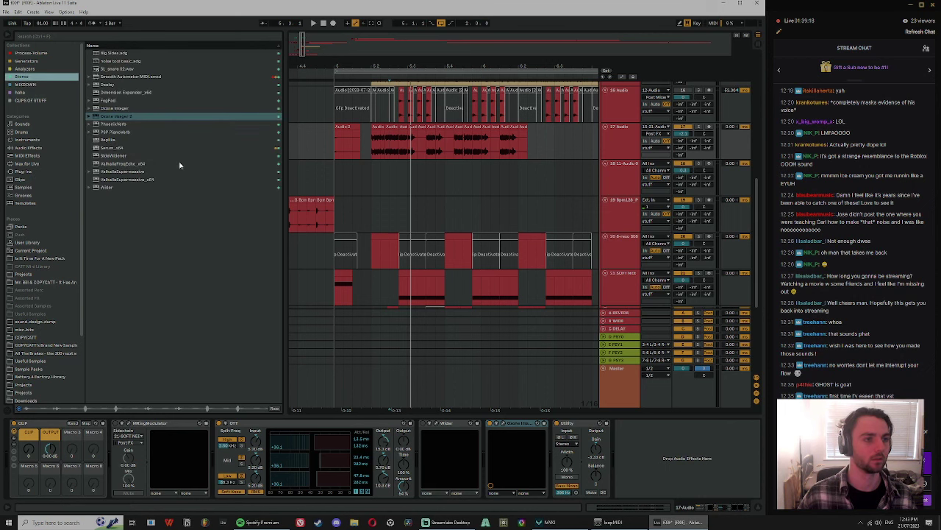
pyautogui.doubleClick(127, 171)
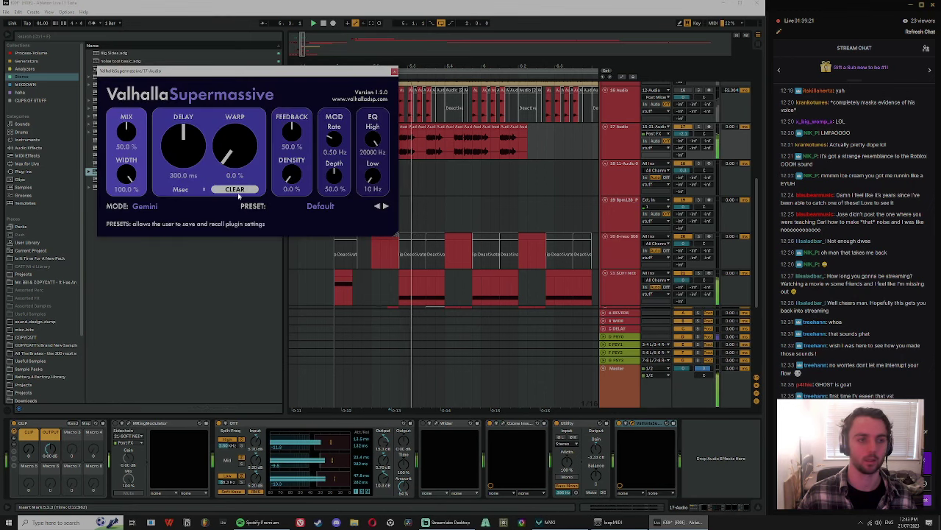
# Step: Set ValhallaSupermassive to the Gemini mode with a delay of about 163 ms, 100 % warp and 100 % mix
pyautogui.moveTo(186, 158); pyautogui.dragTo(186, 161)
pyautogui.moveTo(236, 149); pyautogui.dragTo(238, 55)
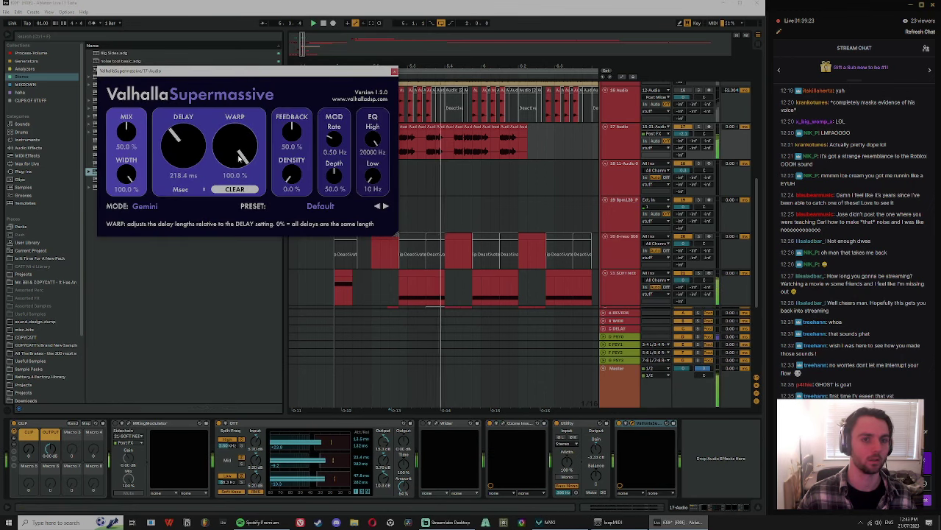
pyautogui.moveTo(186, 150); pyautogui.dragTo(186, 169)
pyautogui.press('space')
pyautogui.click(146, 207)
pyautogui.click(147, 223)
pyautogui.moveTo(186, 139); pyautogui.dragTo(186, 150)
pyautogui.click(145, 207)
pyautogui.click(147, 215)
pyautogui.moveTo(126, 135); pyautogui.dragTo(140, 32)
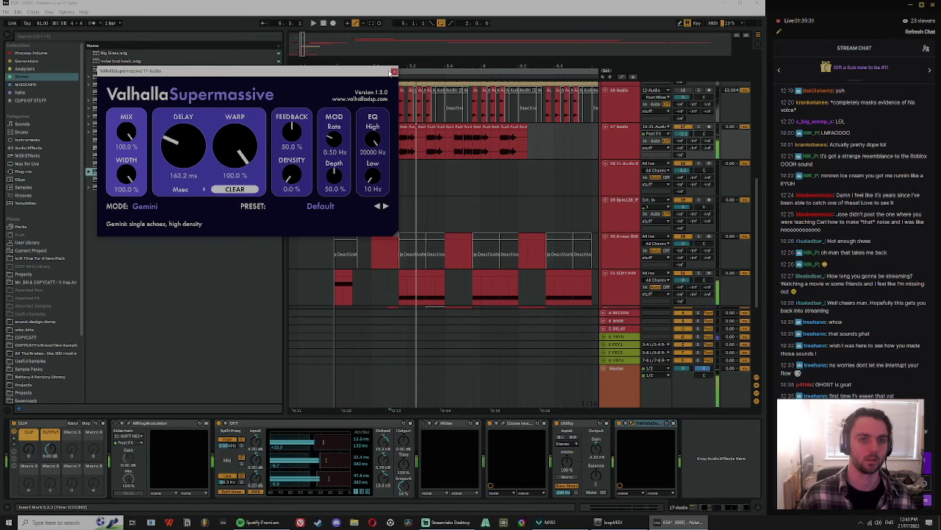
# Step: Insert an Auto Filter ahead of ValhallaSupermassive on the 17 Audio track and show the automation lanes
pyautogui.click(394, 71)
pyautogui.click(44, 148)
pyautogui.moveTo(112, 77); pyautogui.dragTo(647, 477)
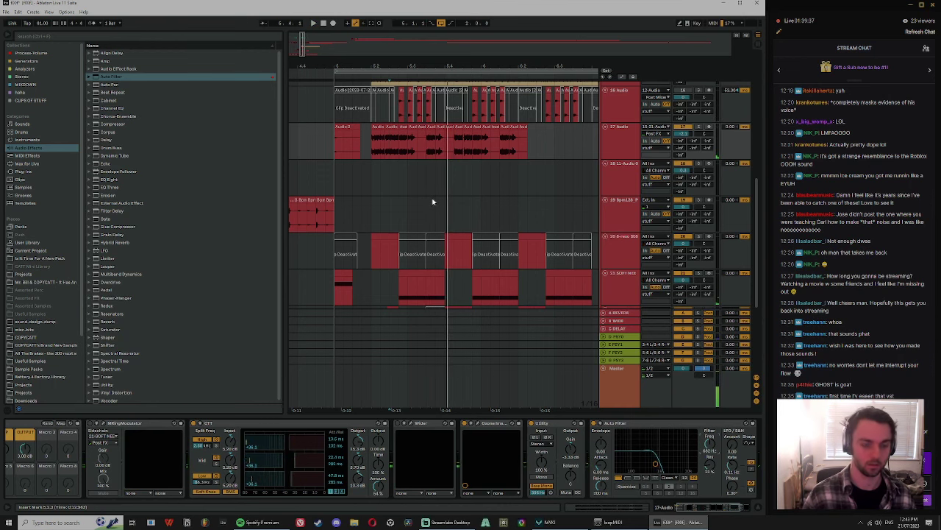
pyautogui.press('a')
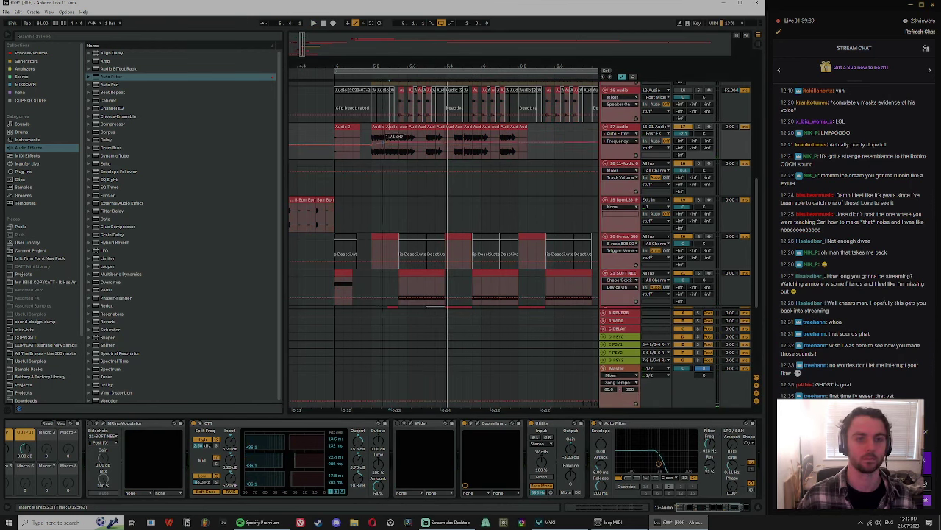
# Step: Automate the Auto Filter frequency on 17 Audio to rise steeply from 5.2 to fully open, and play it
pyautogui.moveTo(382, 142); pyautogui.dragTo(382, 130)
pyautogui.press('space')
pyautogui.click(365, 137)
pyautogui.press('space')
pyautogui.press('space')
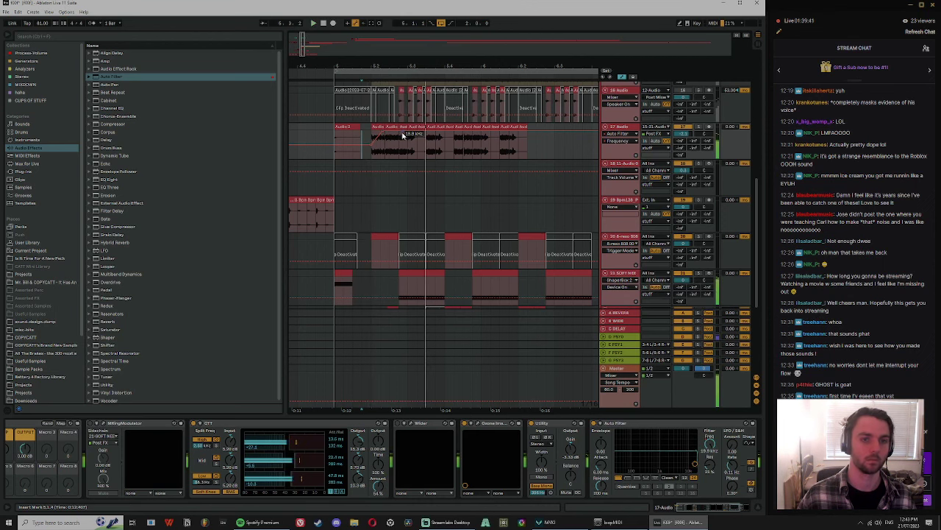
# Step: Let the filter frequency drop to about 171 Hz just after 5.3, curve the fall, and play the sweep
pyautogui.moveTo(400, 137); pyautogui.dragTo(397, 135)
pyautogui.click(393, 154)
pyautogui.press('space')
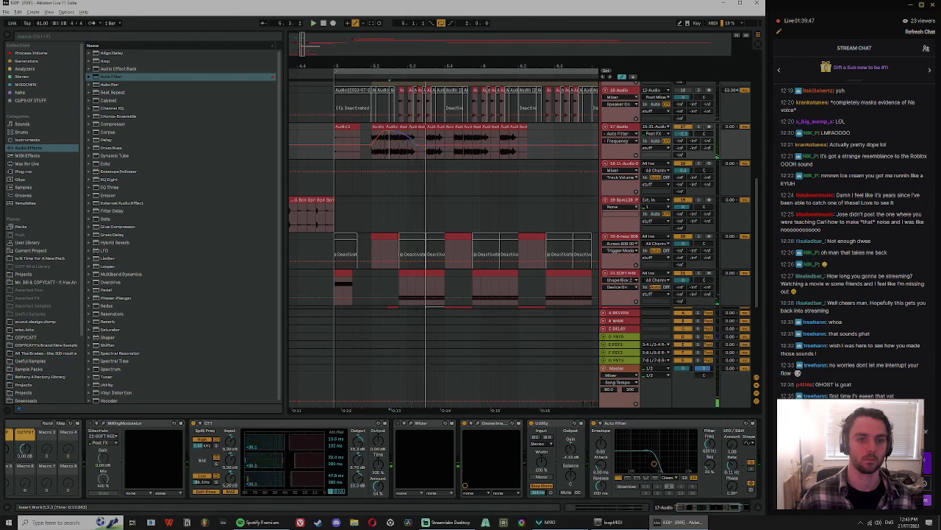
pyautogui.click(412, 65)
pyautogui.click(412, 65)
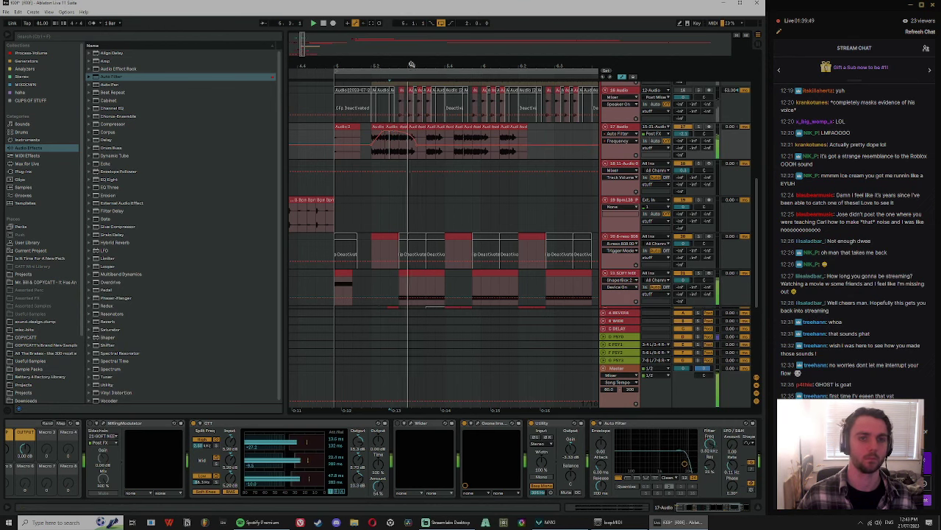
pyautogui.moveTo(412, 65); pyautogui.dragTo(387, 151)
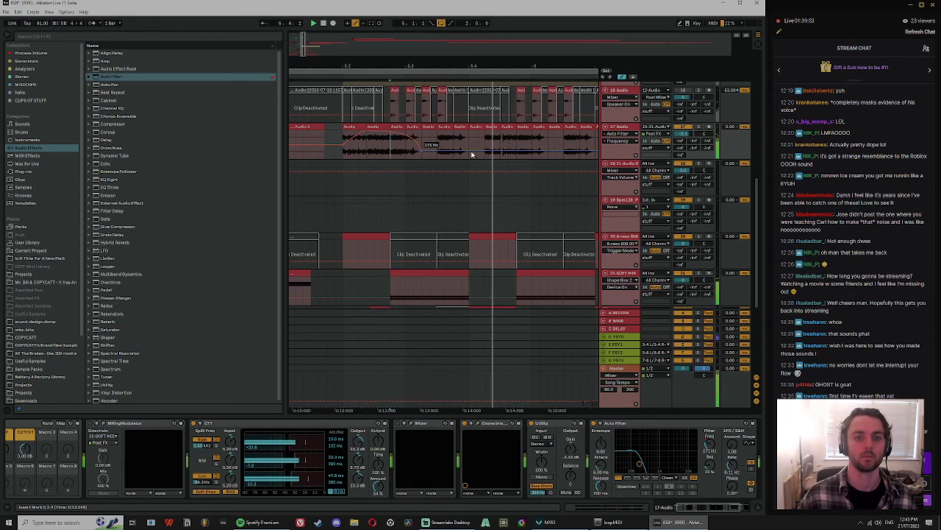
# Step: Duplicate the filter frequency sweep onto the following bass clips on 17 Audio and adjust a breakpoint in its falling part
pyautogui.moveTo(485, 149); pyautogui.dragTo(346, 142)
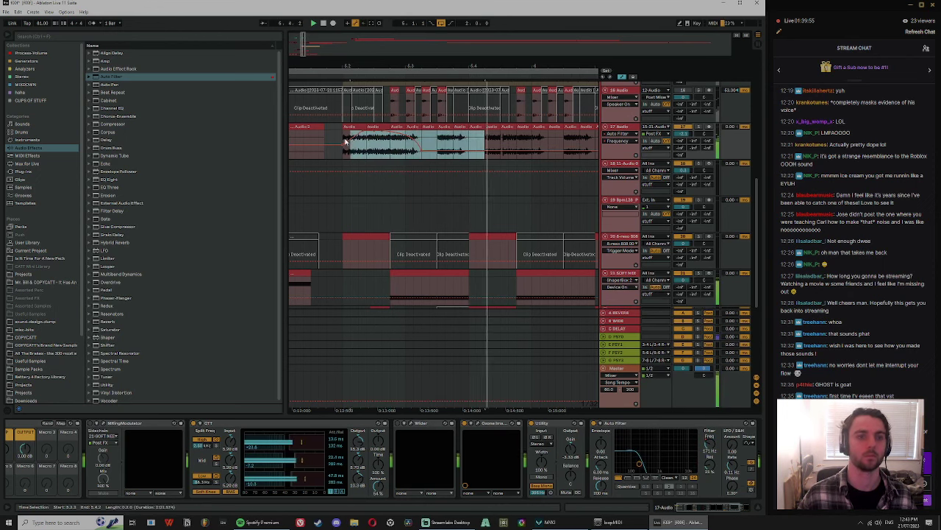
pyautogui.hotkey('ctrl', 'd')
pyautogui.click(490, 136)
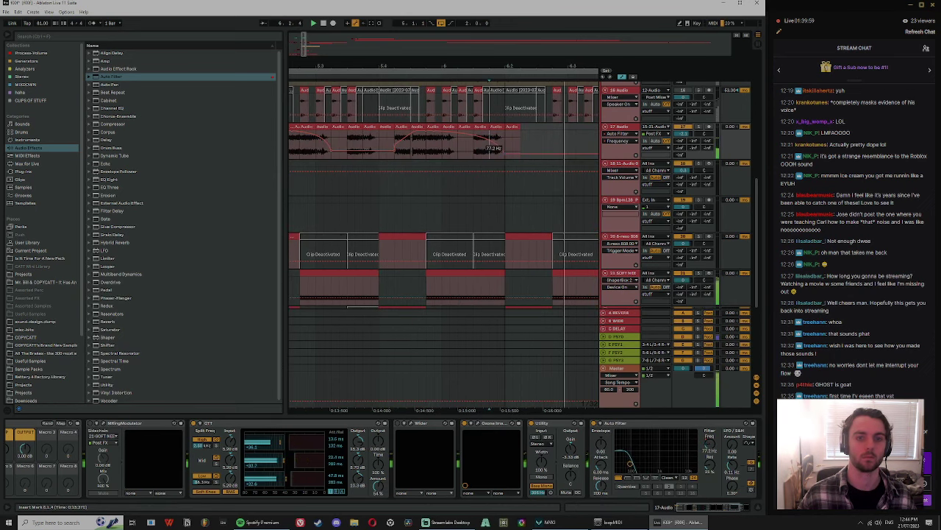
pyautogui.press('-')
pyautogui.press('-')
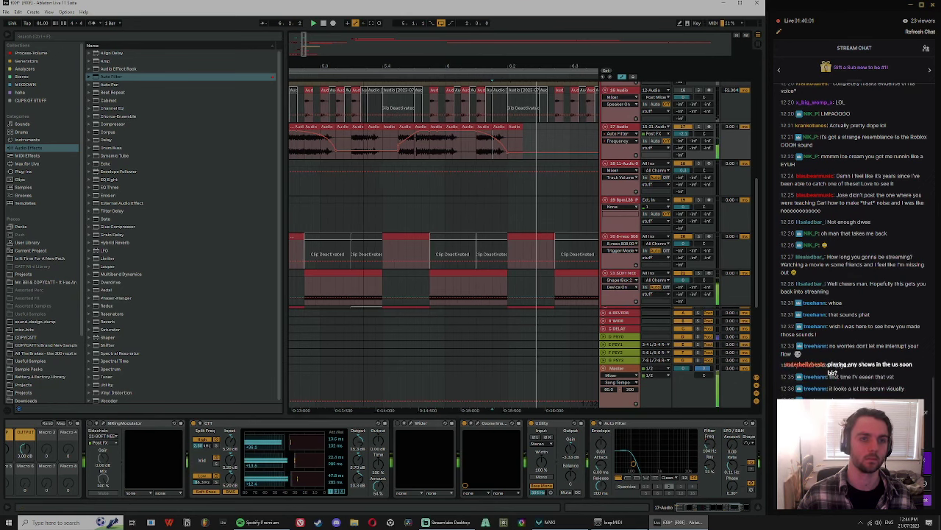
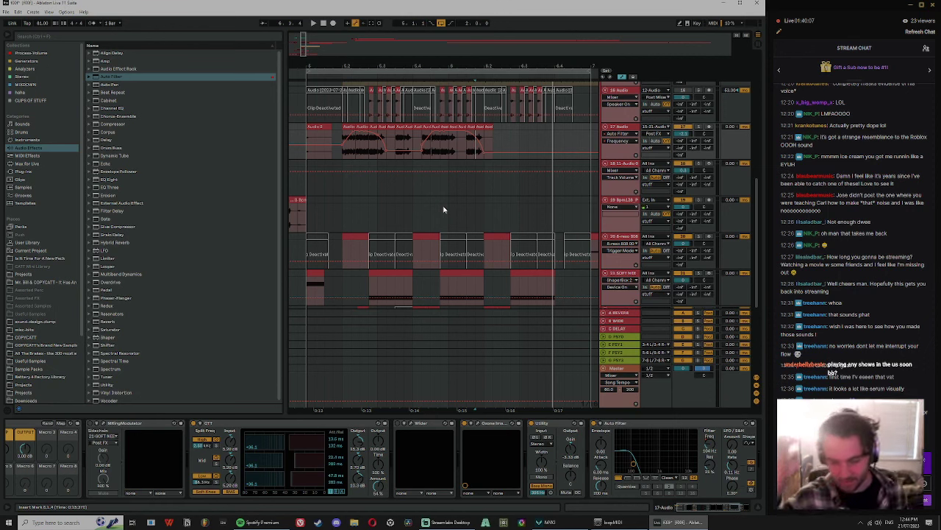
# Step: Delete the short bass clip at the start of bar 5 on 17 Audio and play from just before it
pyautogui.click(318, 128)
pyautogui.press('space')
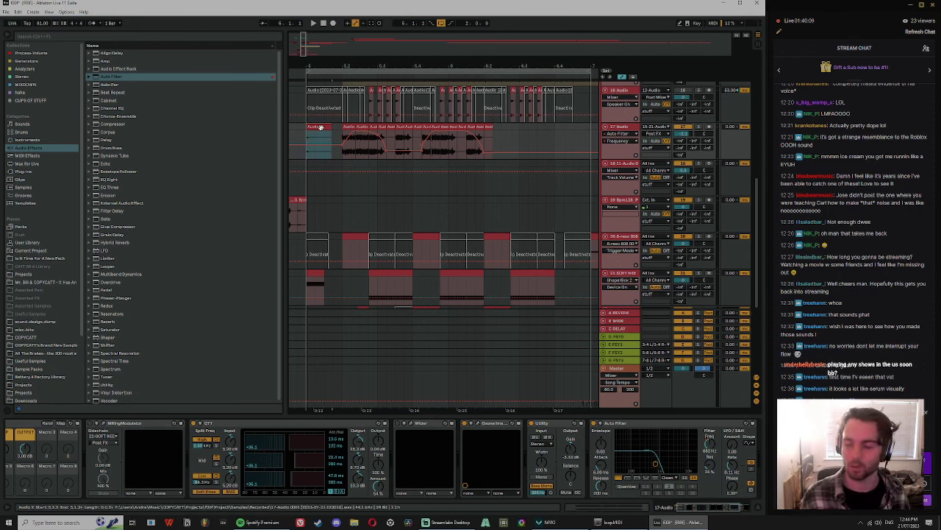
pyautogui.click(321, 128)
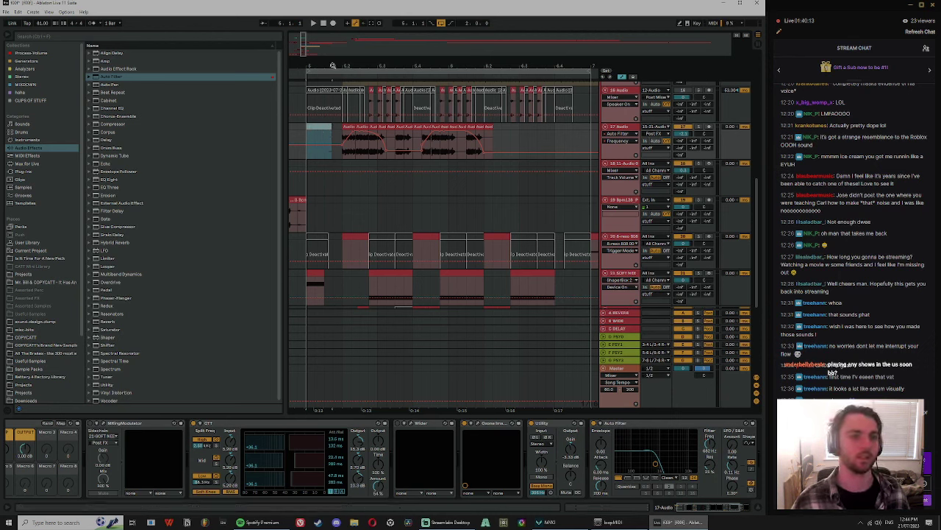
pyautogui.hscroll(-3, 330, 131)
pyautogui.click(340, 131)
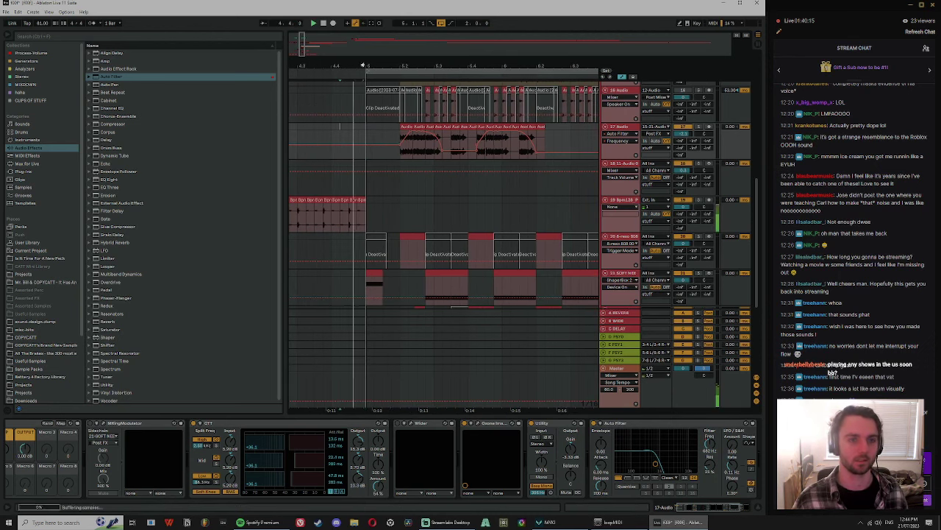
# Step: Play the arrangement from bar 4 into bar 5 to hear how the shaker leads into the filtered bass
pyautogui.hscroll(-2, 392, 135)
pyautogui.scroll(-2, 412, 66)
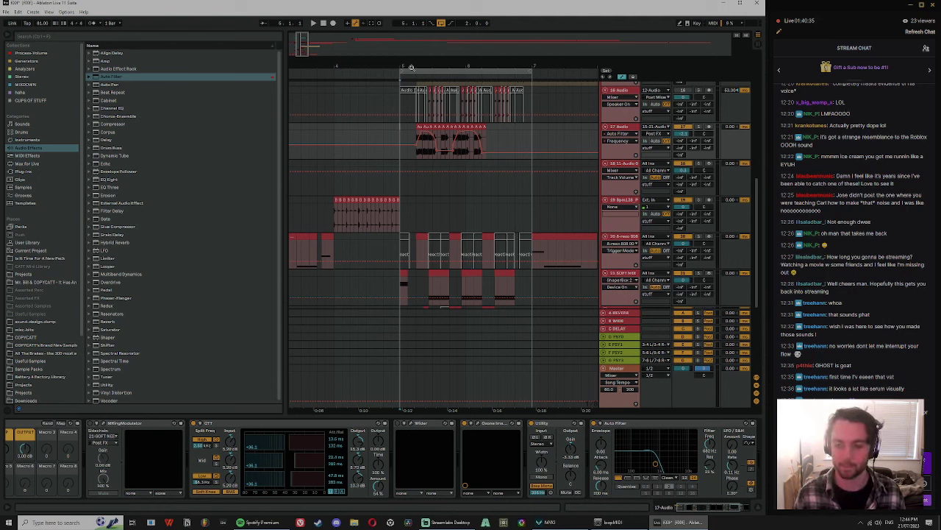
pyautogui.click(335, 137)
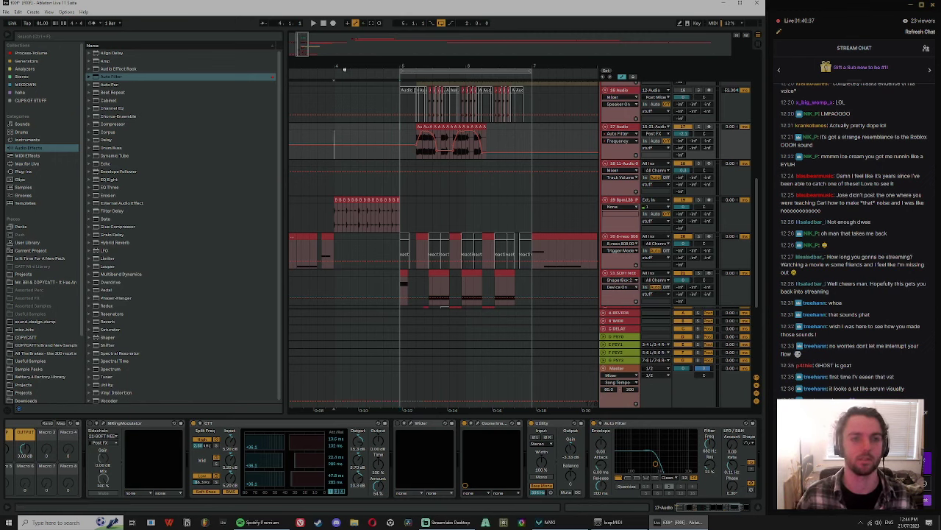
pyautogui.moveTo(342, 69); pyautogui.dragTo(358, 67)
pyautogui.press('space')
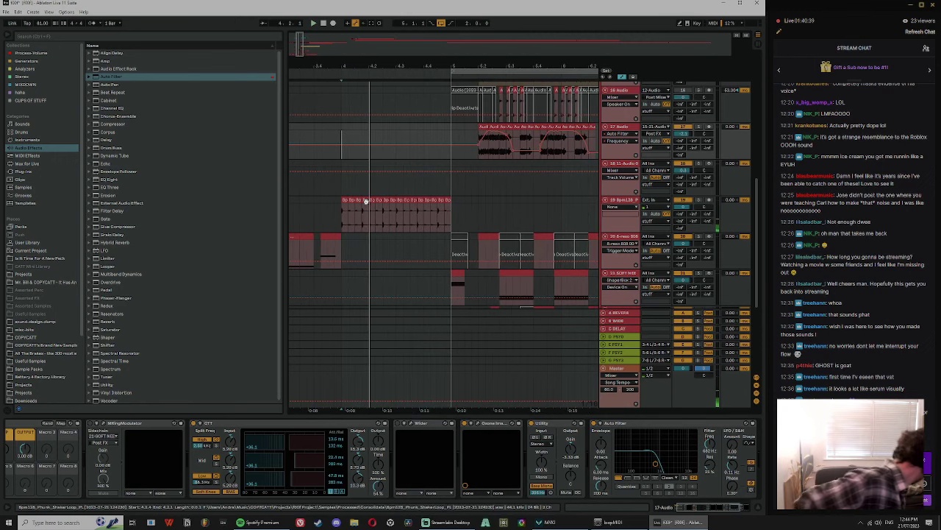
pyautogui.press('space')
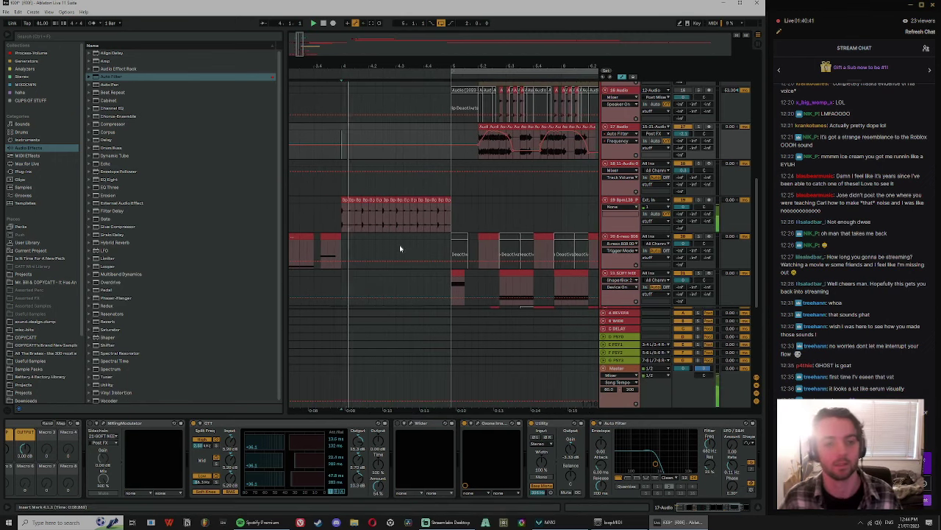
pyautogui.moveTo(373, 68); pyautogui.dragTo(372, 91)
pyautogui.click(423, 198)
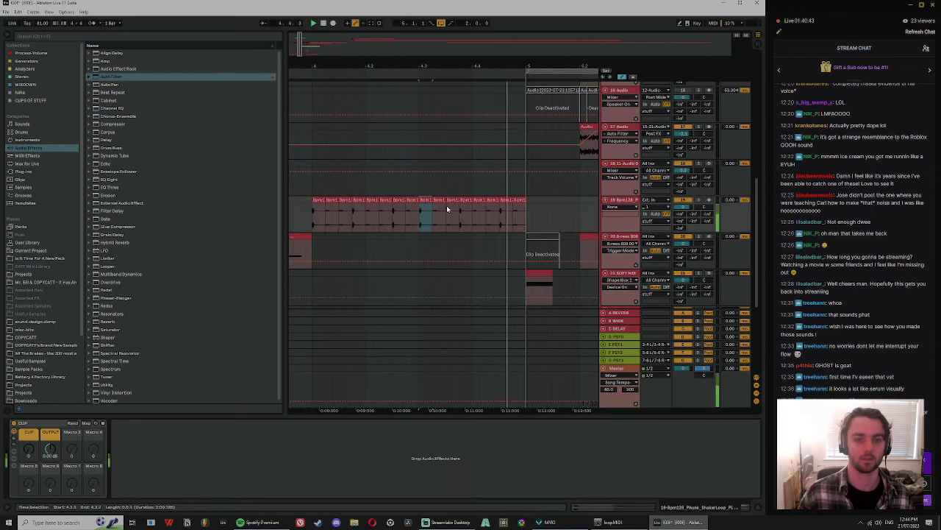
pyautogui.click(478, 153)
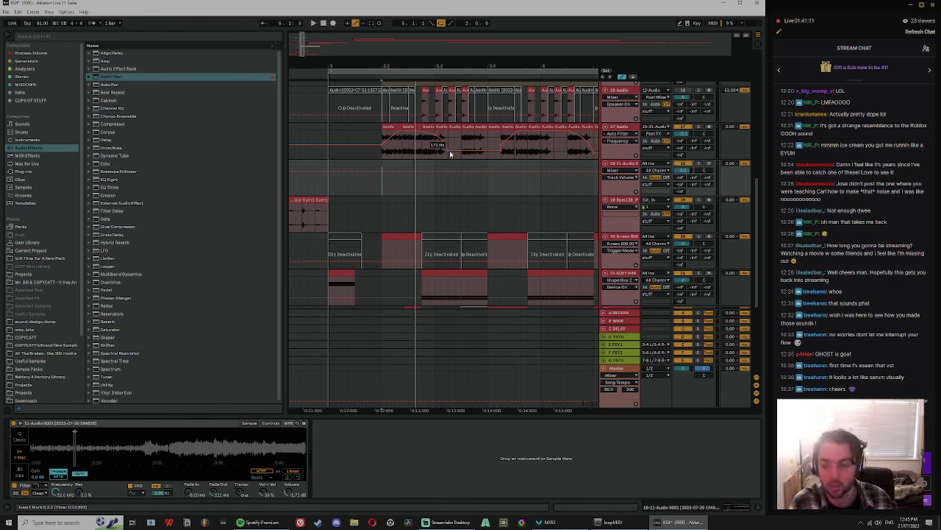
# Step: Add another filter opening on the bass clips between the two frequency sweeps, after 5.3 on 17 Audio, and play it
pyautogui.moveTo(409, 67); pyautogui.dragTo(370, 48)
pyautogui.moveTo(347, 168); pyautogui.dragTo(426, 168)
pyautogui.scroll(2, 414, 155)
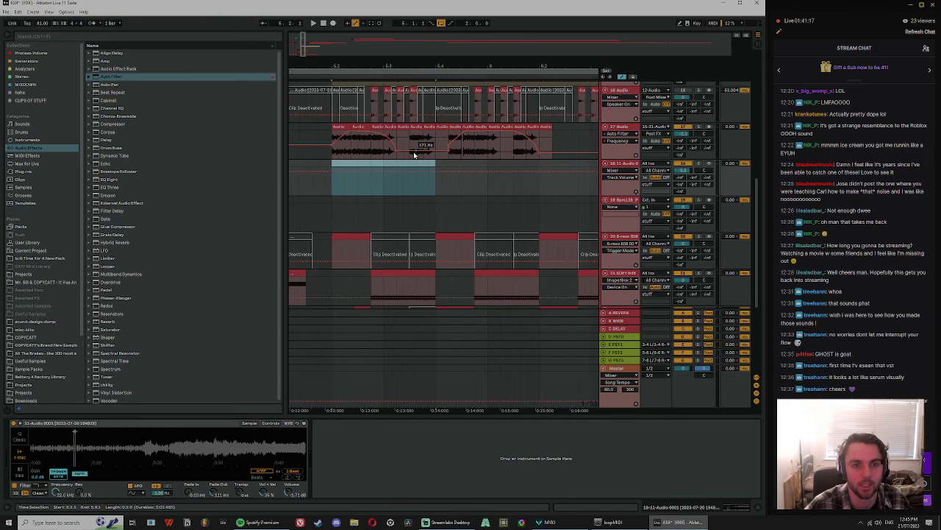
pyautogui.click(407, 152)
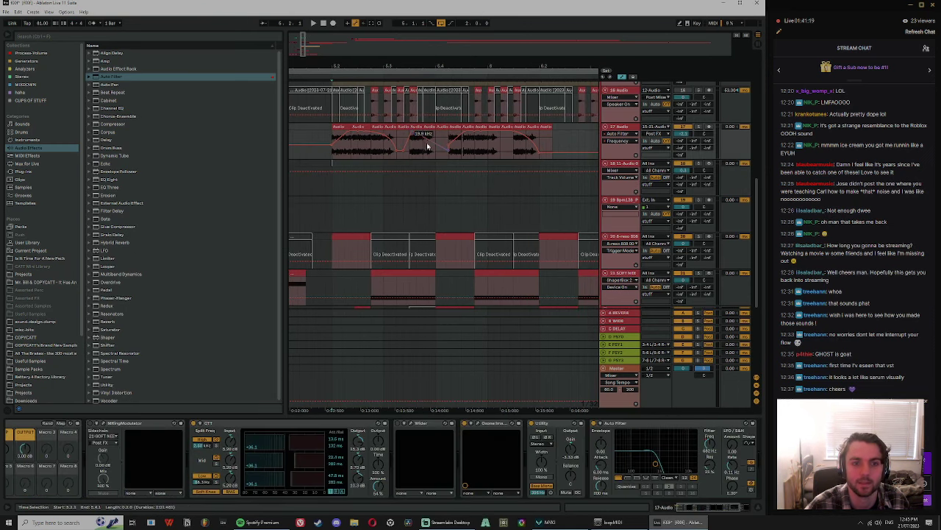
pyautogui.press('space')
pyautogui.moveTo(379, 67); pyautogui.dragTo(383, 76)
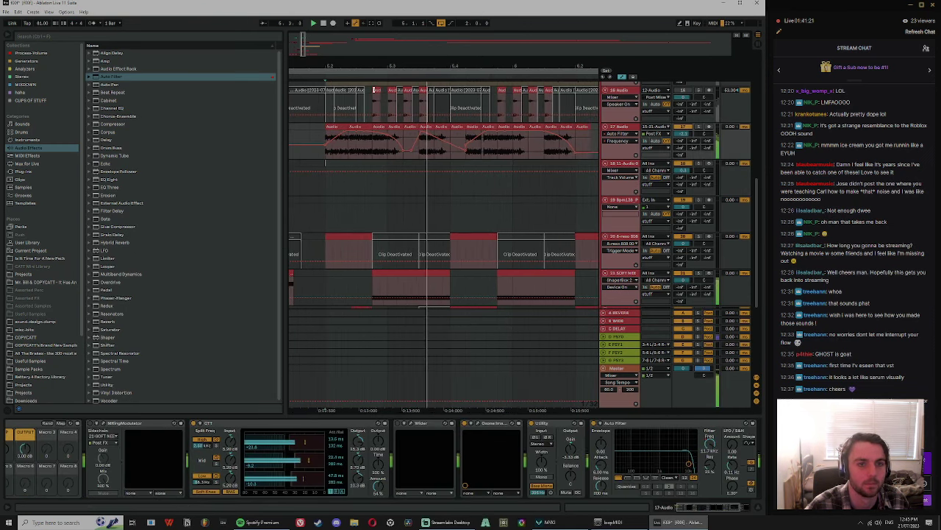
pyautogui.press('space')
pyautogui.press('space')
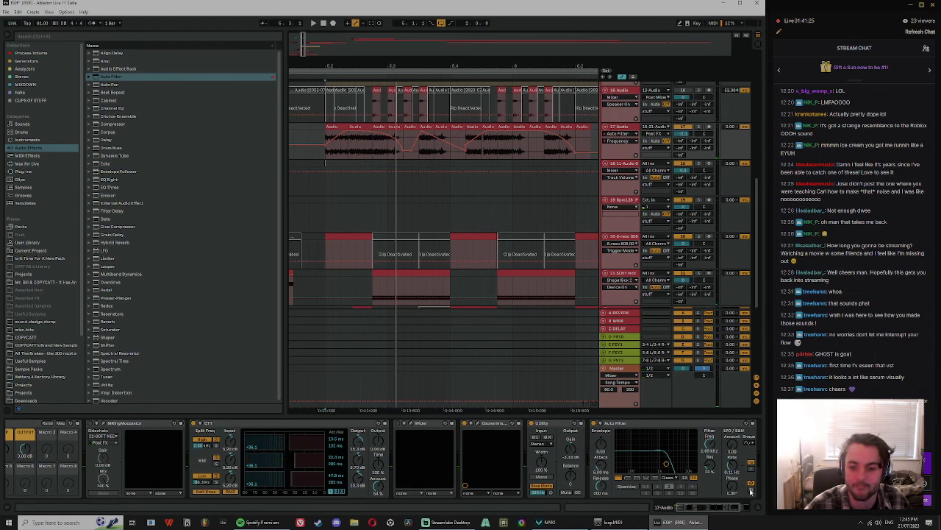
# Step: Automate the ValhallaSupermassive mix on 17 Audio to fall from 100 % between about 5.2.4 and just after 5.3, and play it
pyautogui.moveTo(699, 508); pyautogui.dragTo(715, 508)
pyautogui.click(670, 424)
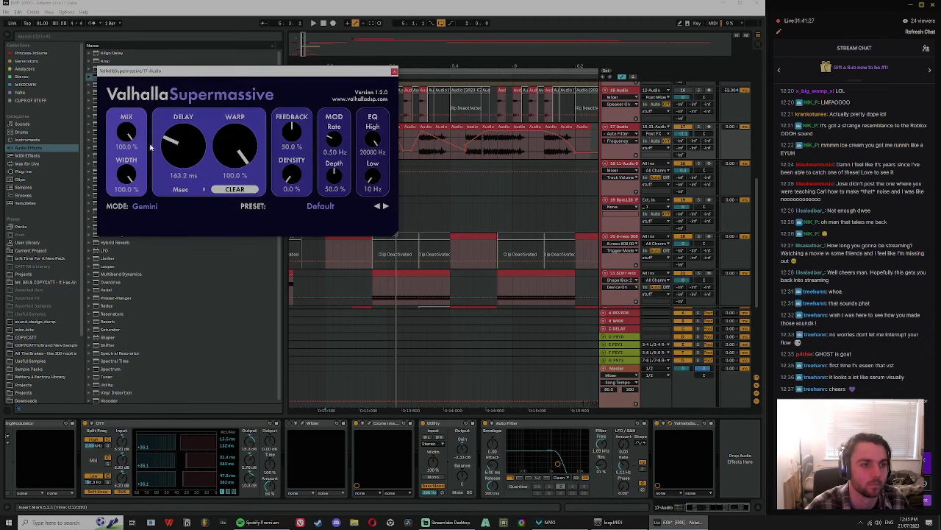
pyautogui.click(393, 71)
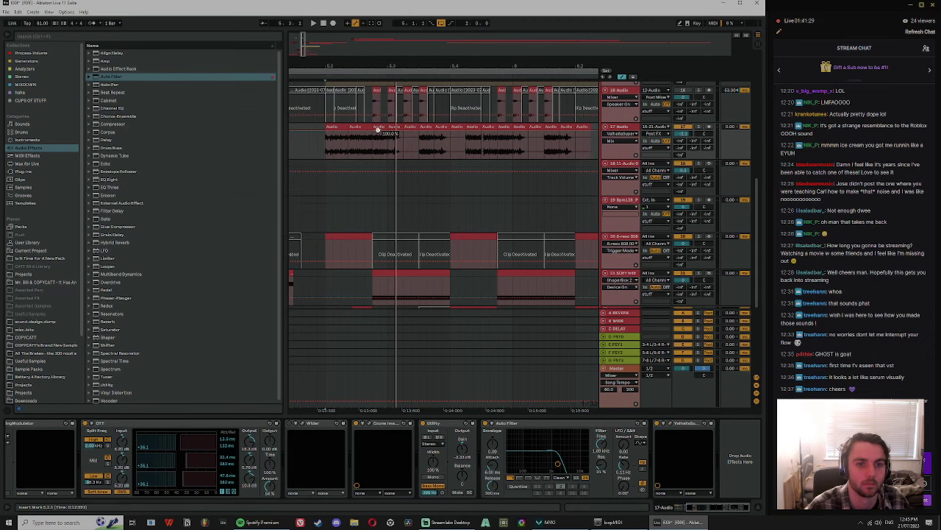
pyautogui.click(374, 133)
pyautogui.press('space')
pyautogui.moveTo(398, 133); pyautogui.dragTo(404, 160)
pyautogui.press('space')
pyautogui.press('space')
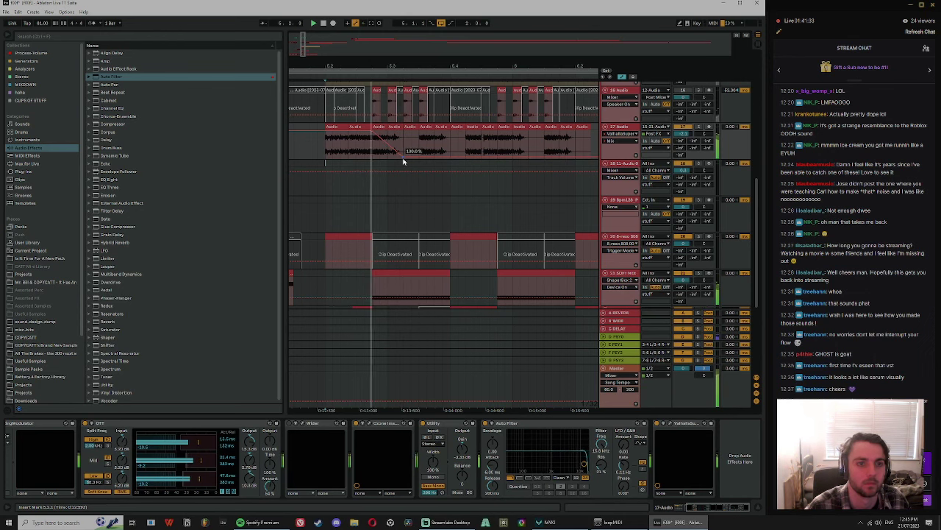
# Step: Repeat the ValhallaSupermassive mix automation on 17 Audio with a rise around 5.4 and a fall just before bar 6, and play it
pyautogui.press('space')
pyautogui.press('space')
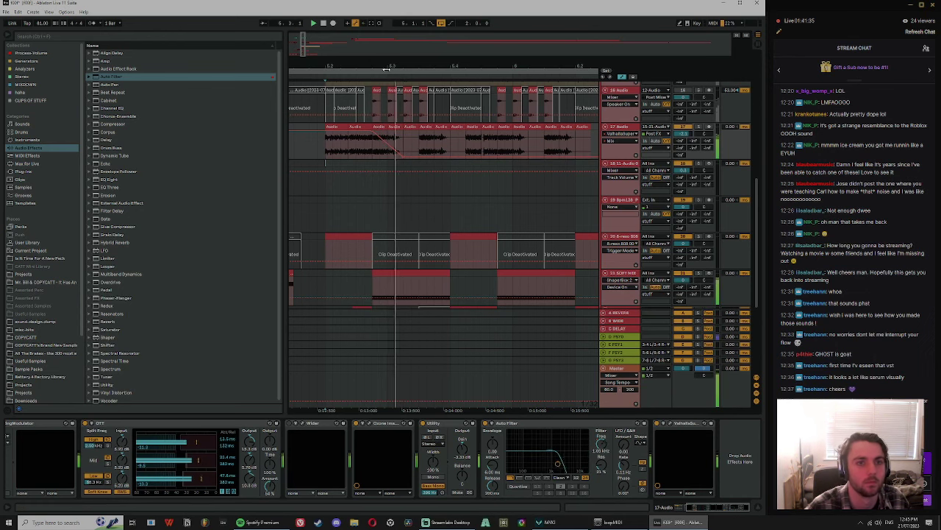
pyautogui.scroll(-1, 390, 159)
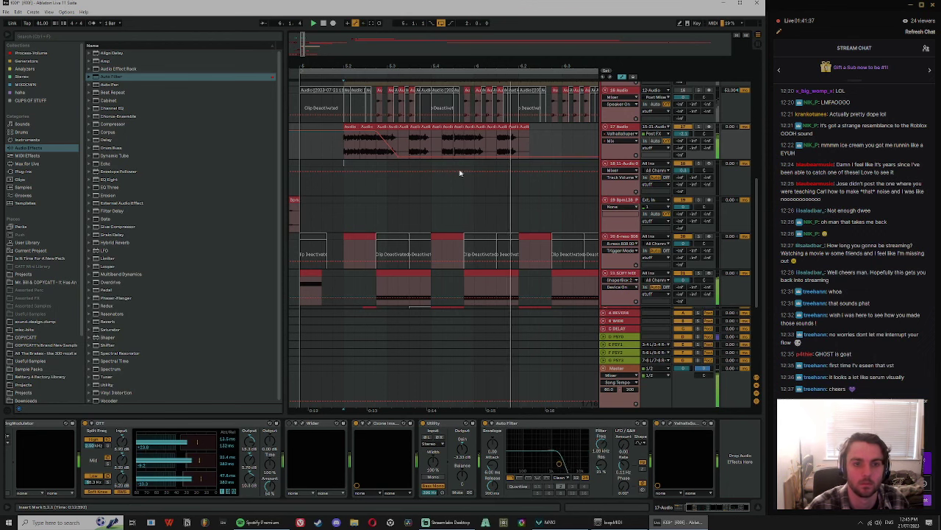
pyautogui.moveTo(428, 156); pyautogui.dragTo(466, 160)
pyautogui.click(458, 136)
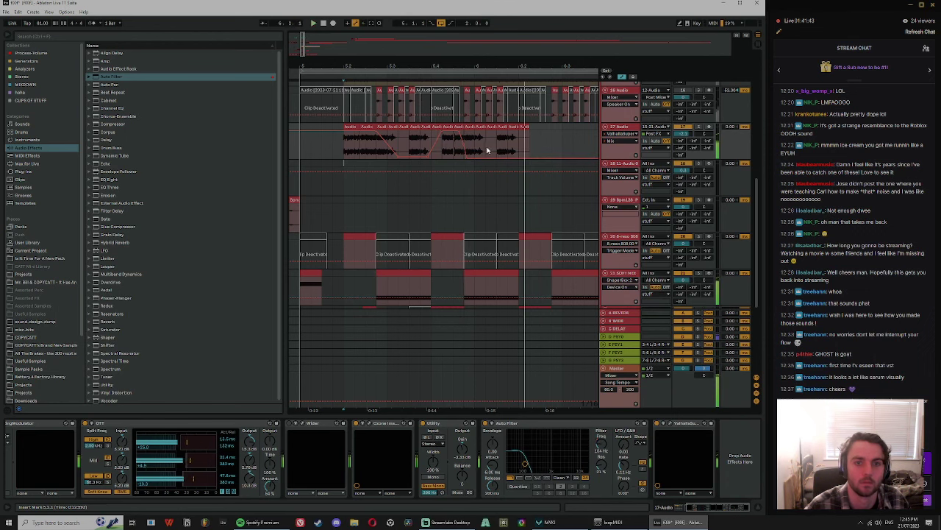
pyautogui.moveTo(444, 66)
pyautogui.mouseDown()
pyautogui.moveTo(485, 68)
pyautogui.moveTo(483, 60)
pyautogui.moveTo(478, 71)
pyautogui.mouseUp()
pyautogui.click(470, 178)
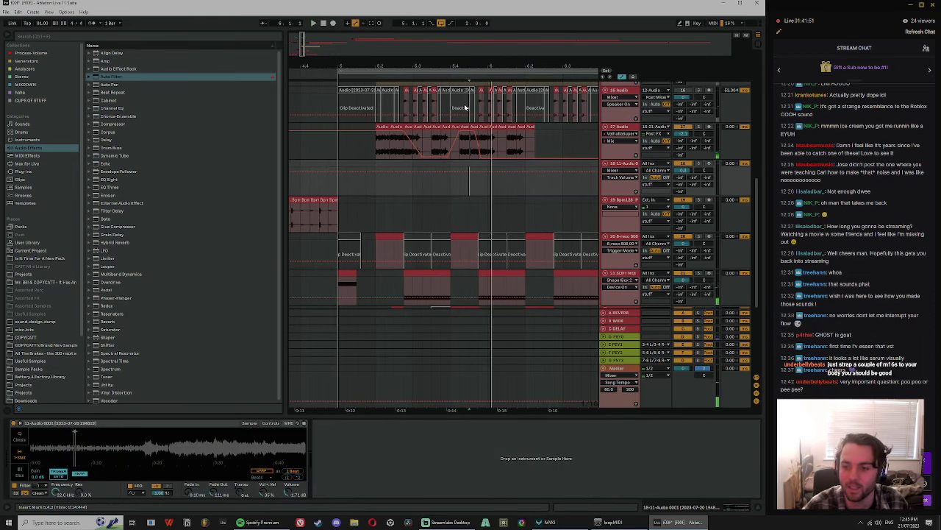
# Step: Examine the run of shaker clips across bar 4 on track 19 and how it leads into bar 5
pyautogui.moveTo(457, 67); pyautogui.dragTo(473, 60)
pyautogui.click(380, 170)
pyautogui.moveTo(403, 56); pyautogui.dragTo(444, 36)
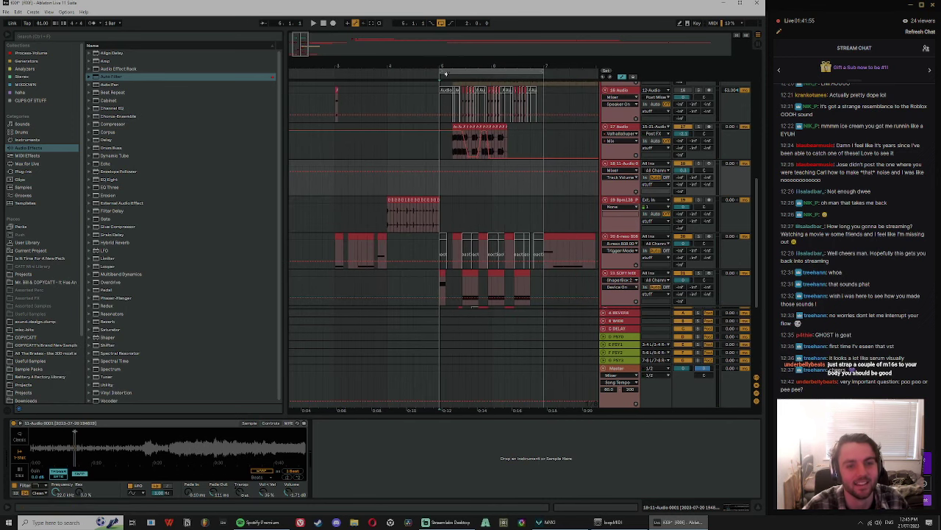
pyautogui.moveTo(387, 166); pyautogui.dragTo(441, 204)
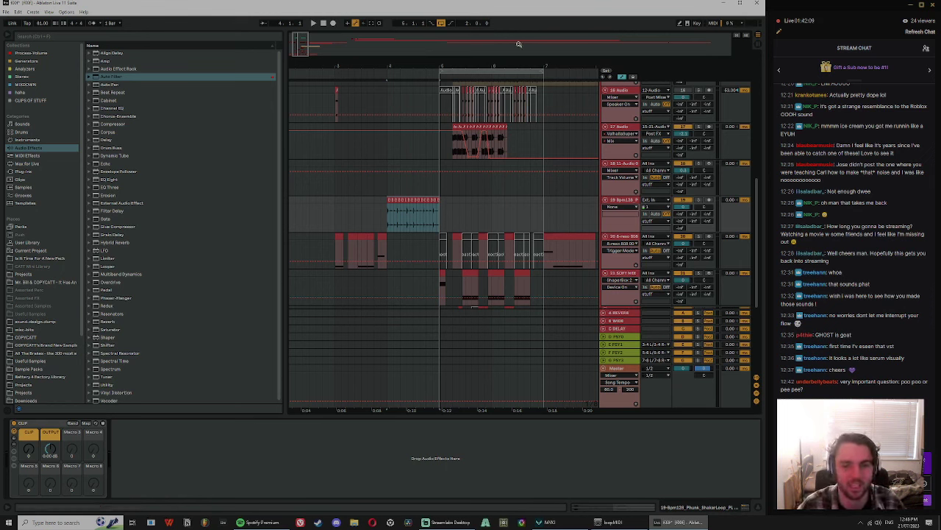
pyautogui.moveTo(405, 64); pyautogui.dragTo(414, 96)
pyautogui.click(359, 207)
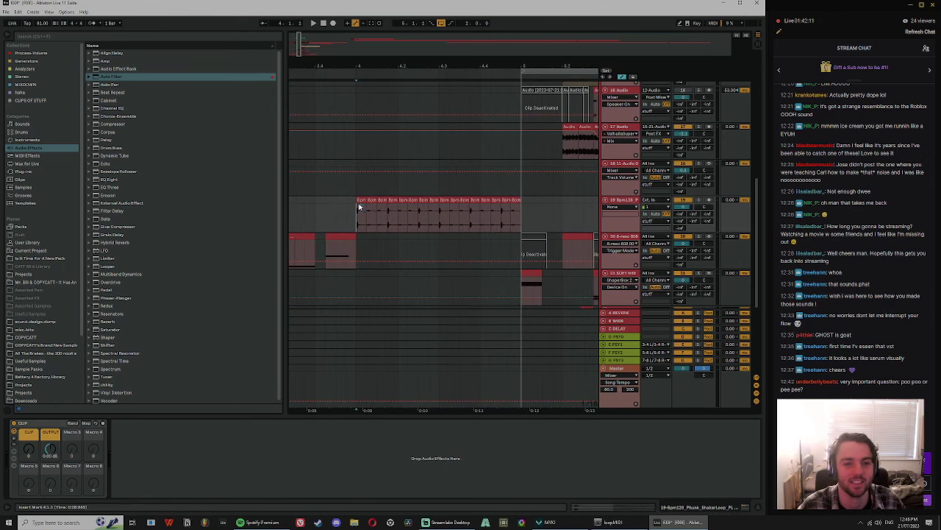
pyautogui.keyDown('shift'); pyautogui.click(515, 201); pyautogui.keyUp('shift')
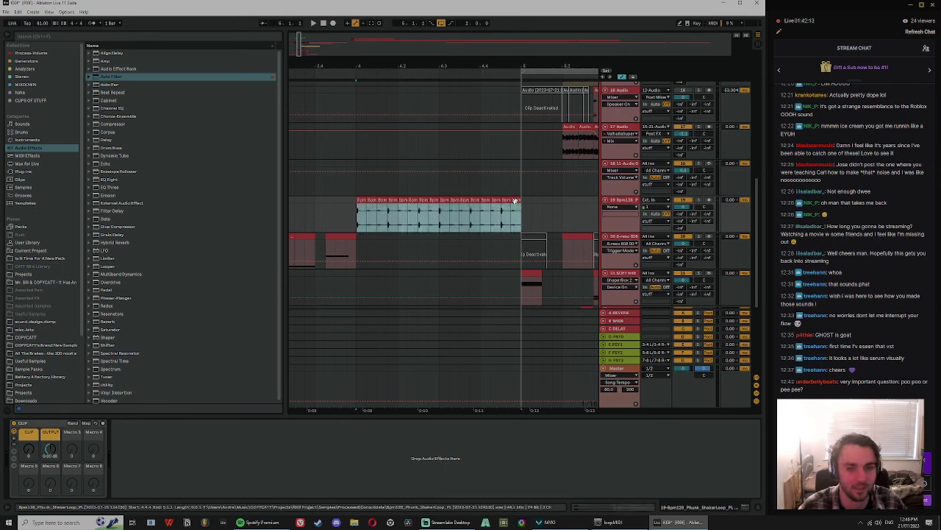
pyautogui.moveTo(452, 60); pyautogui.dragTo(417, 49)
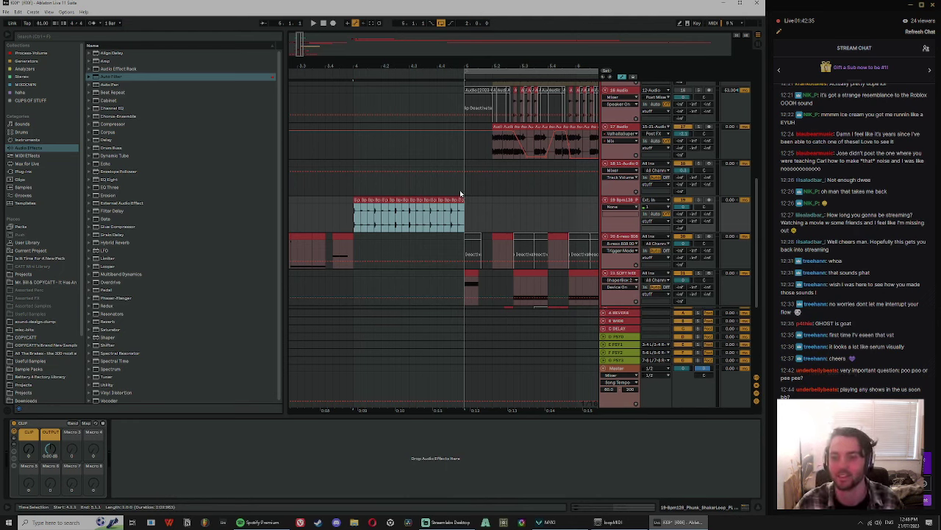
pyautogui.click(354, 210)
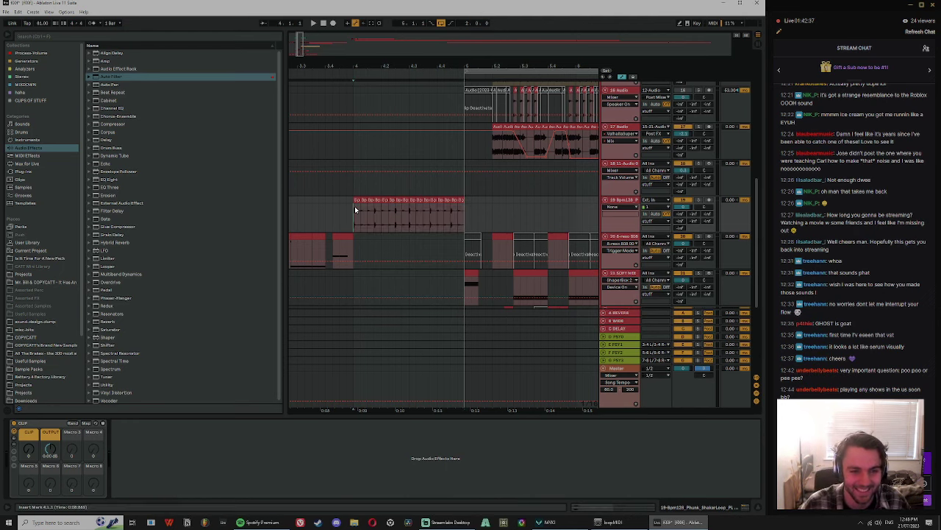
pyautogui.moveTo(355, 206); pyautogui.dragTo(462, 200)
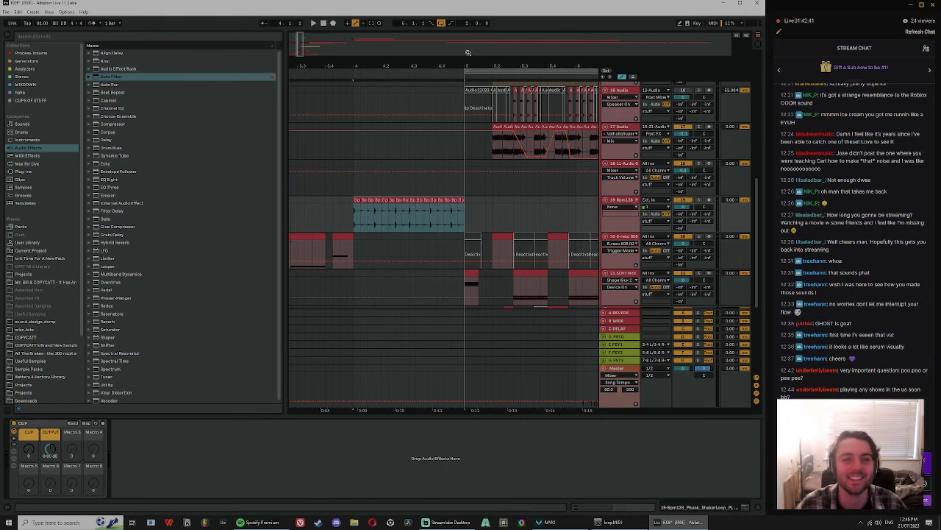
pyautogui.moveTo(447, 65); pyautogui.dragTo(426, 52)
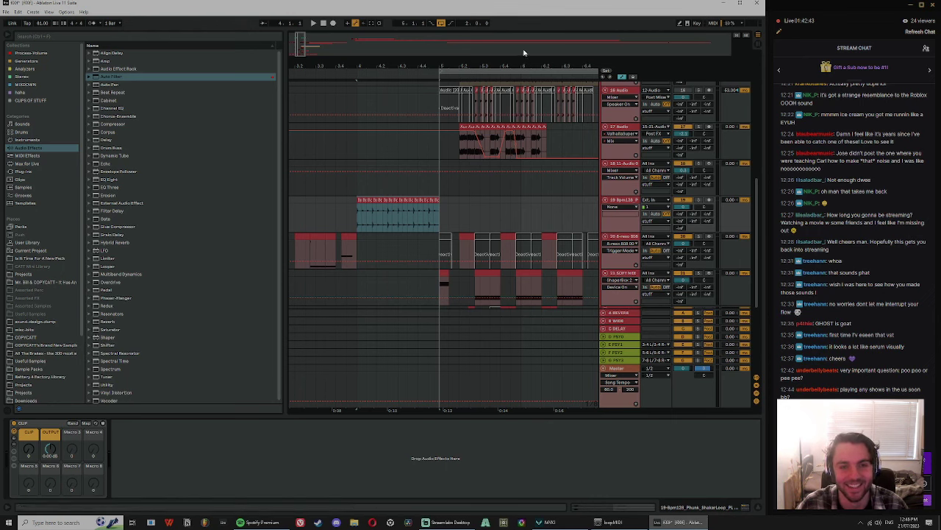
# Step: Play the end of the shaker run in bar 4
pyautogui.press('space')
pyautogui.scroll(1, 475, 226)
pyautogui.click(418, 264)
pyautogui.press('space')
# Step: Search all browser content for "vox" and preview the wonderful Chopped Main Vox sample
pyautogui.click(148, 37)
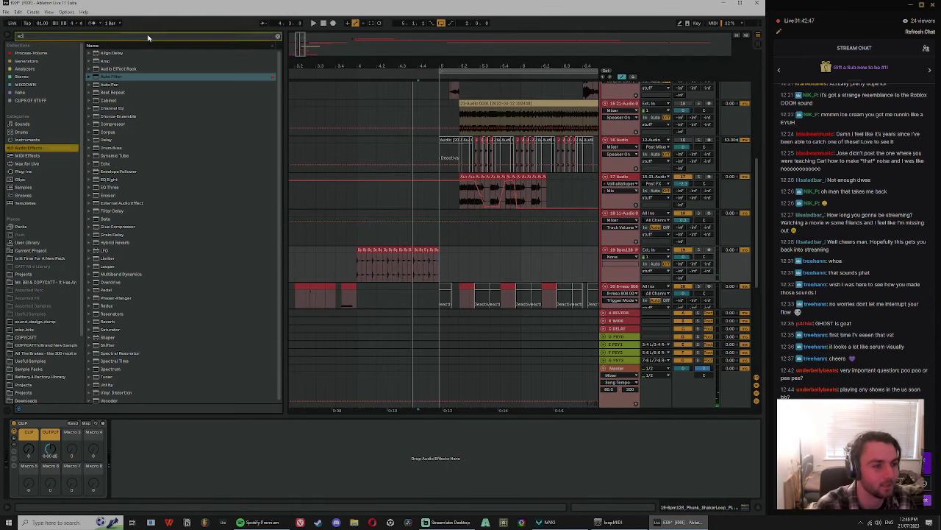
pyautogui.write('voc')
pyautogui.click(25, 210)
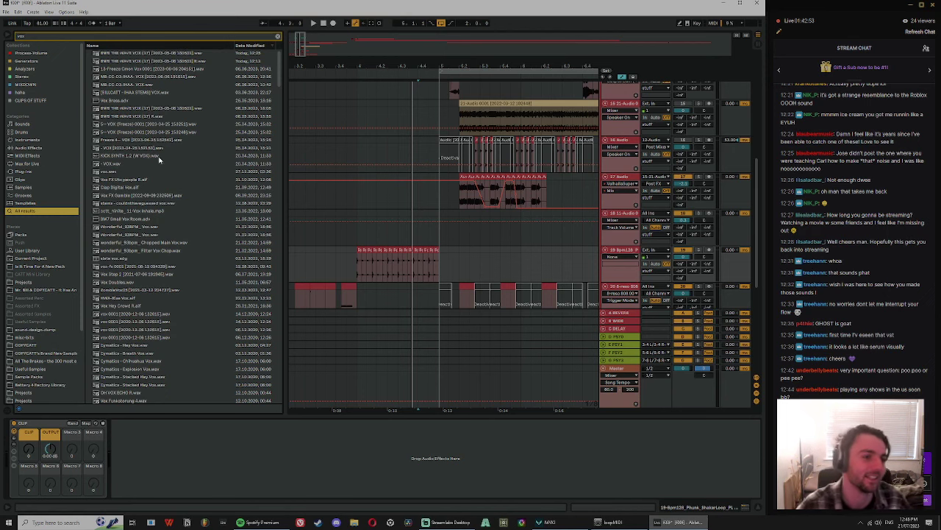
pyautogui.click(149, 242)
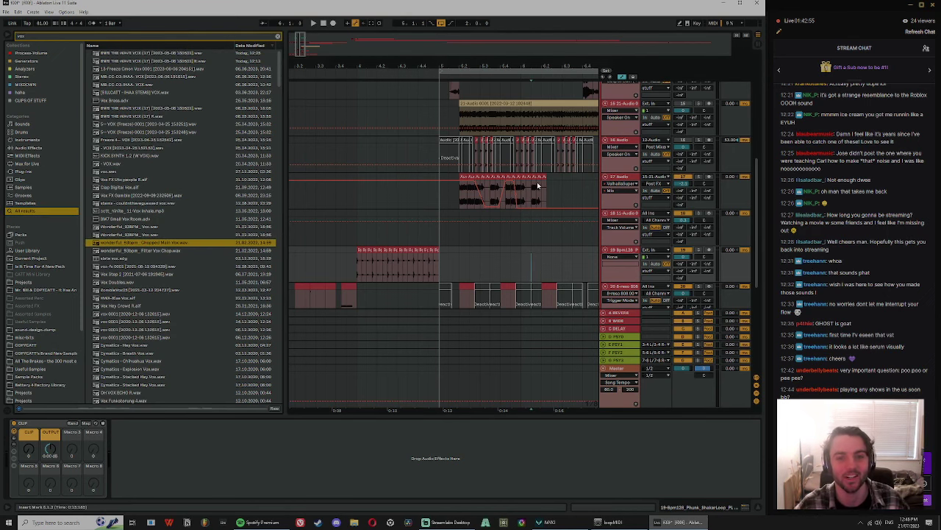
# Step: Copy the short clip near 3.2 on 12 Audio to the end of bar 4
pyautogui.scroll(5, 453, 147)
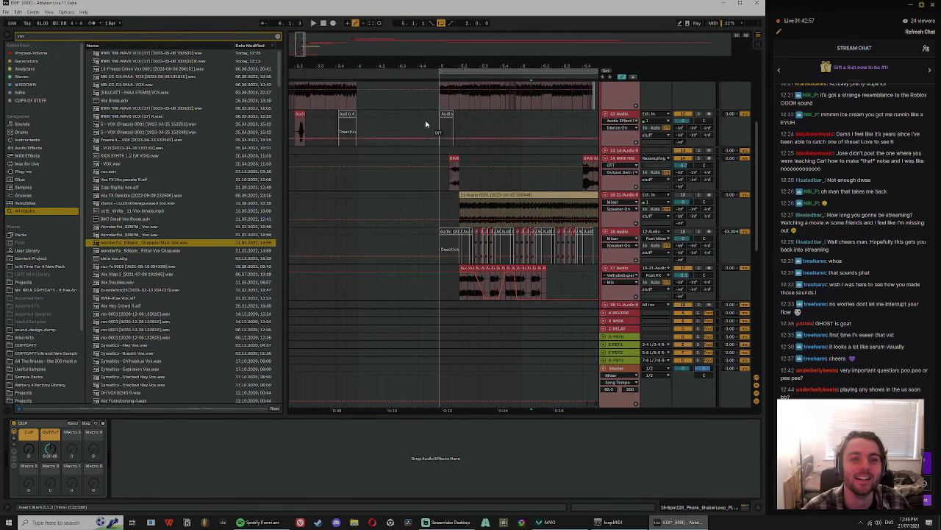
pyautogui.moveTo(299, 114); pyautogui.dragTo(432, 121)
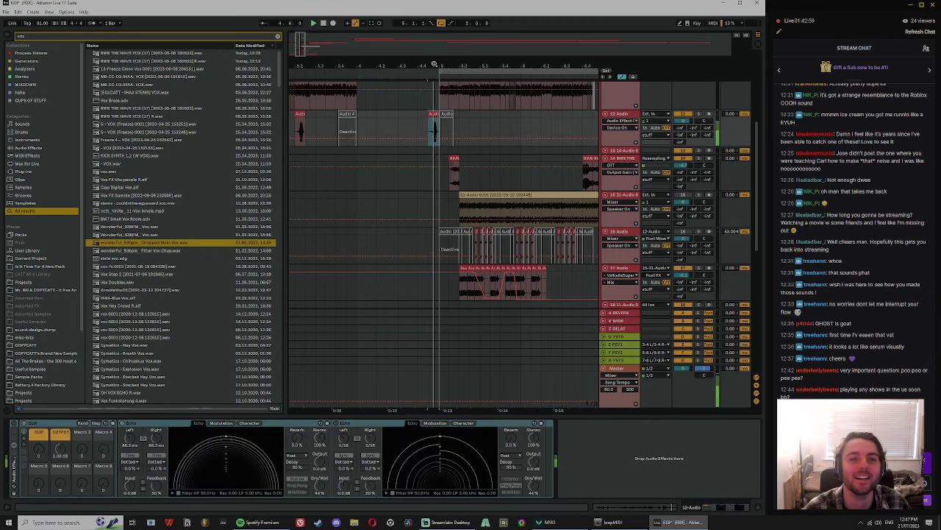
pyautogui.scroll(2, 432, 124)
# Step: Reactivate the deactivated clip at the start of bar 5 on 12 Audio, move it to the end of bar 4, and play it
pyautogui.click(464, 115)
pyautogui.press('0')
pyautogui.moveTo(467, 114); pyautogui.dragTo(433, 116)
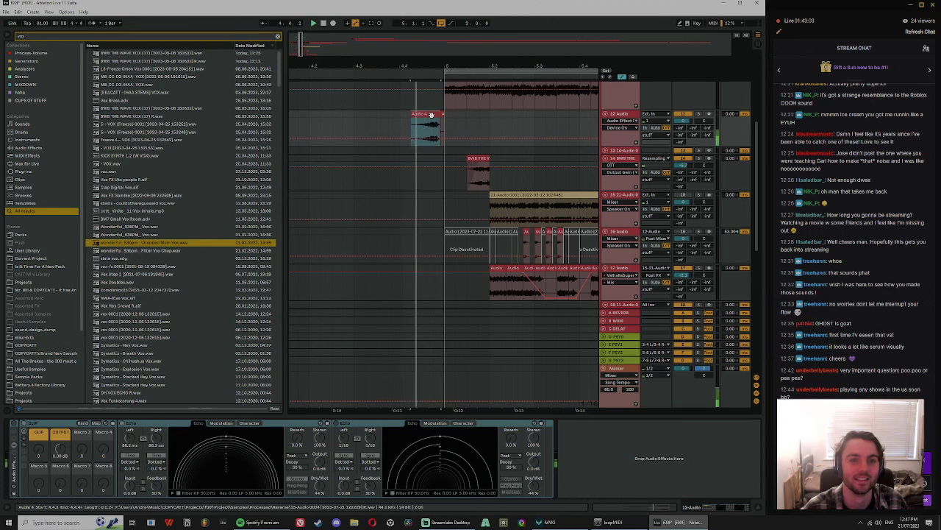
pyautogui.press('space')
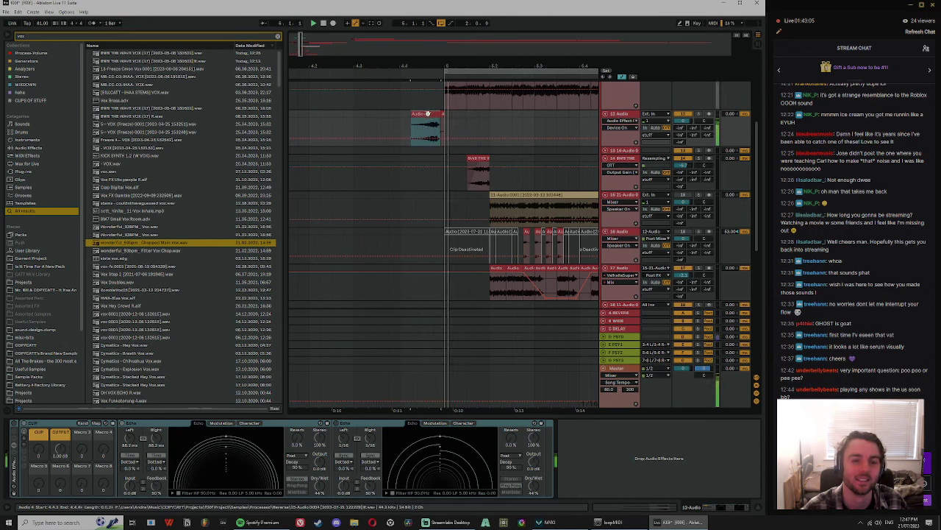
pyautogui.press('space')
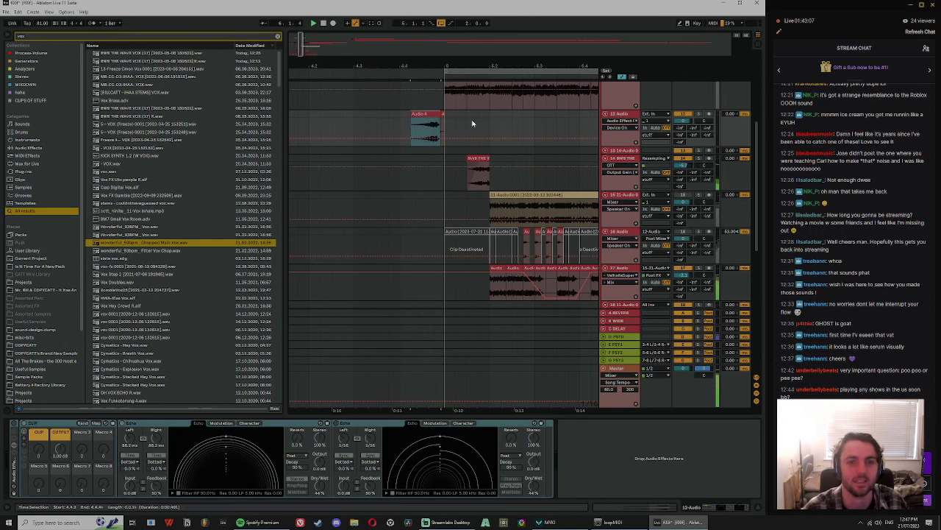
# Step: Shift the reversed clip at the end of bar 4 on 12 Audio one sixteenth earlier, to about 4.4, and play it
pyautogui.moveTo(434, 113); pyautogui.dragTo(422, 114)
pyautogui.press('space')
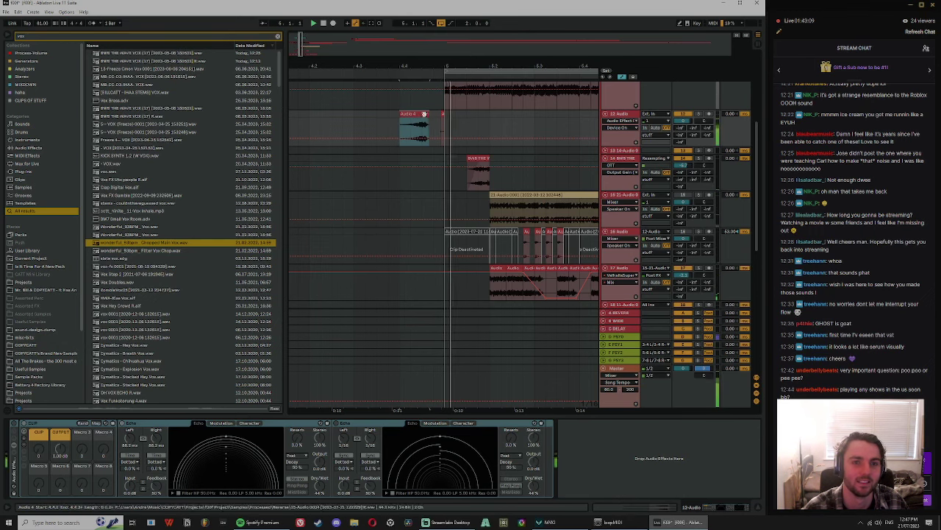
pyautogui.press('space')
pyautogui.press('space')
# Step: Deactivate the last two shaker clips before bar 5 on track 19
pyautogui.scroll(-5, 456, 250)
pyautogui.press('space')
pyautogui.click(428, 158)
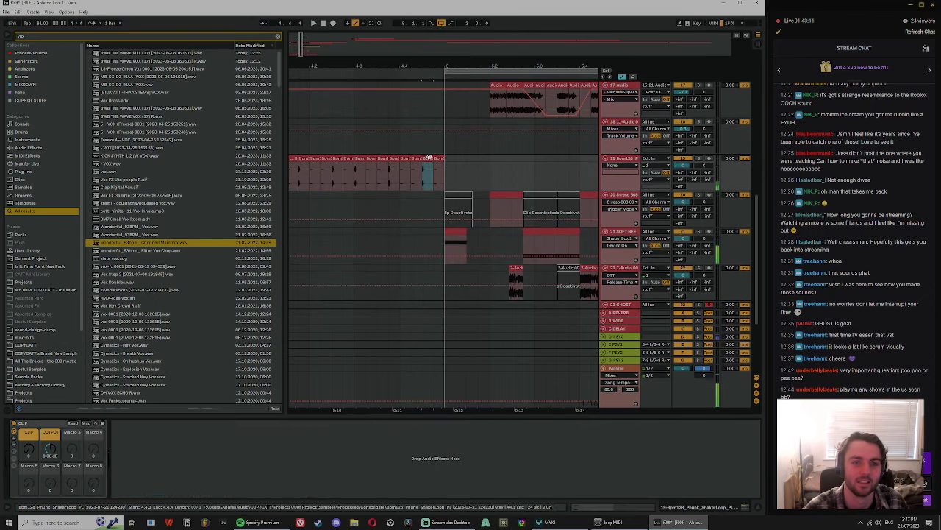
pyautogui.keyDown('shift'); pyautogui.click(436, 158); pyautogui.keyUp('shift')
pyautogui.press('0')
# Step: Deactivate the hat clips on track 24 from the end of bar 4 up to about 5.2, checking them in playback
pyautogui.scroll(-3, 434, 191)
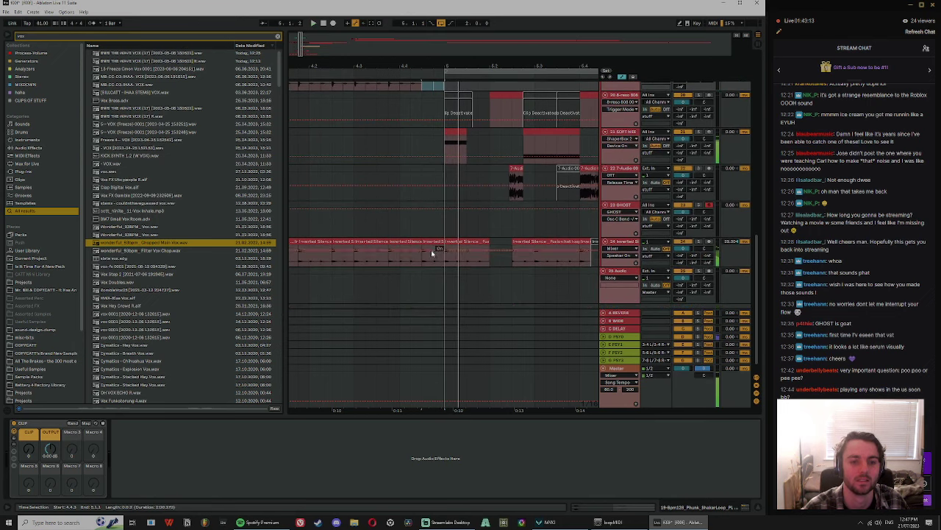
pyautogui.click(435, 242)
pyautogui.press('space')
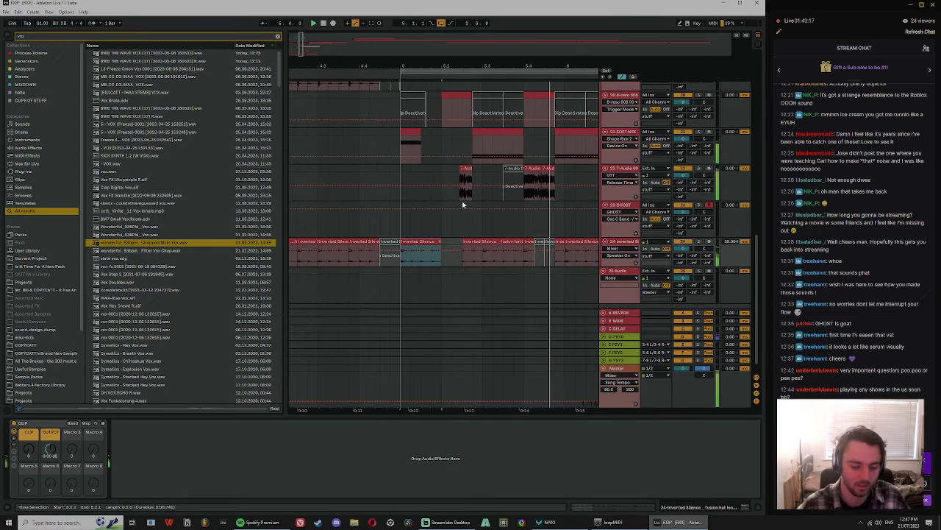
pyautogui.press('0')
# Step: Check the noise rack chain on 21 SOFT NEEDLE SUB, and solo the 22 7-Audio track to hear its clips
pyautogui.click(422, 136)
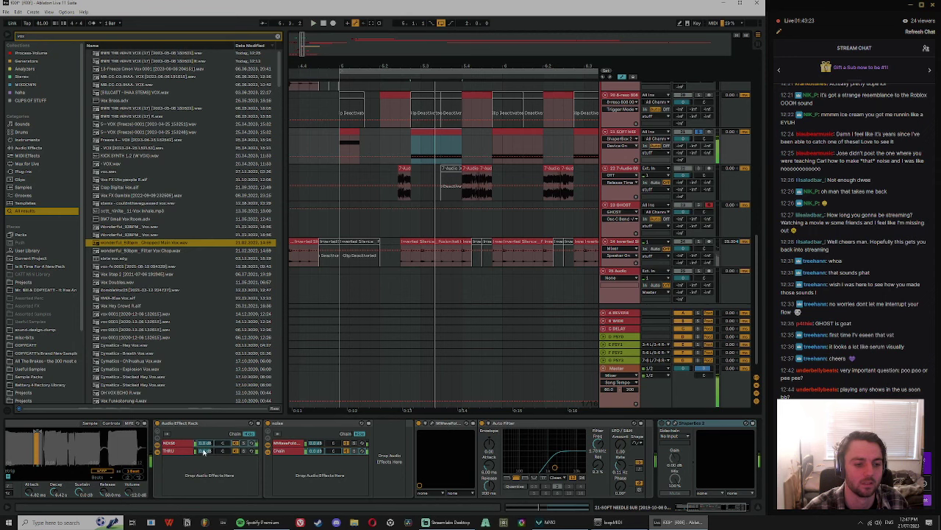
pyautogui.click(278, 449)
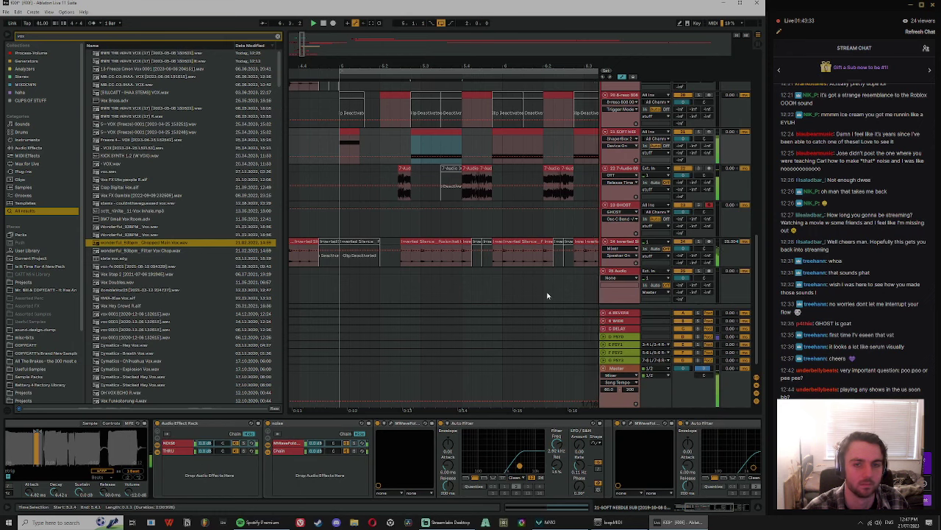
pyautogui.click(675, 170)
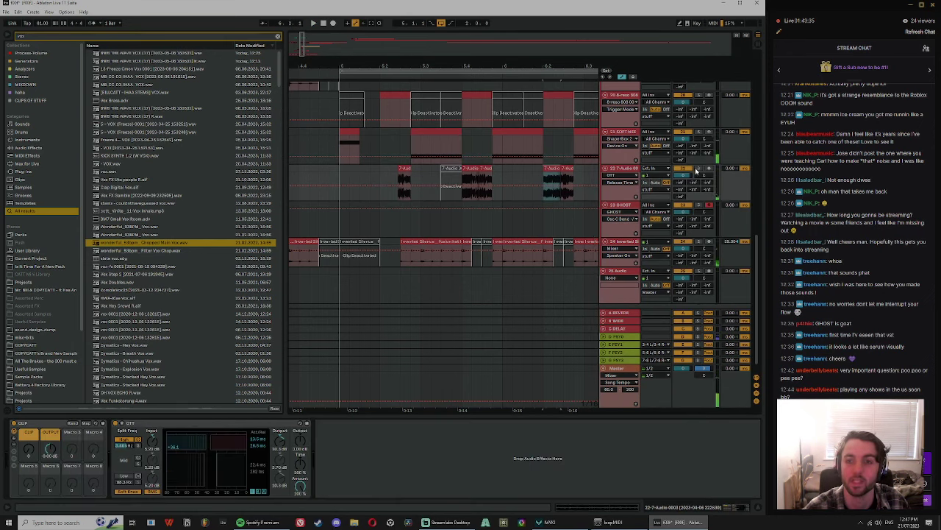
pyautogui.click(697, 170)
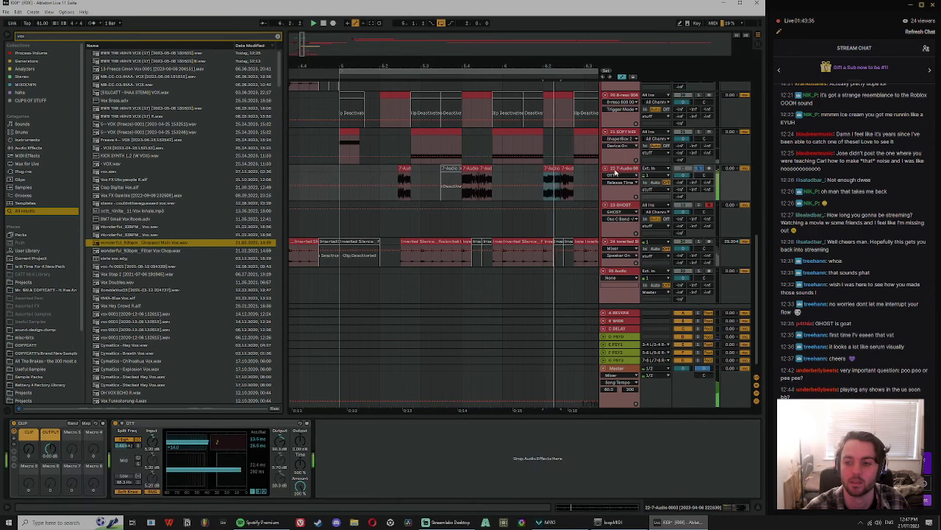
# Step: Add a Limiter after OTT on 22 7-Audio with its ceiling at -9.44 dB, and take the track out of solo
pyautogui.click(278, 37)
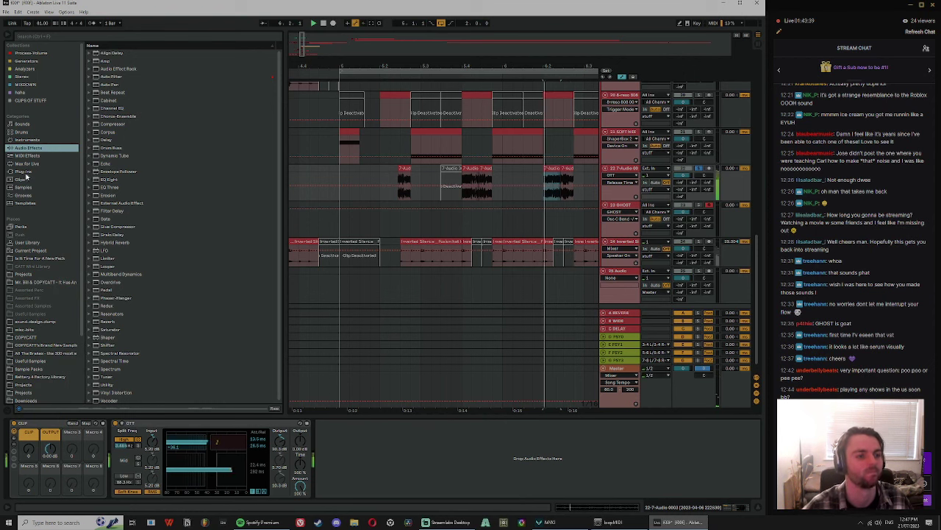
pyautogui.moveTo(106, 258); pyautogui.dragTo(395, 467)
pyautogui.click(352, 439)
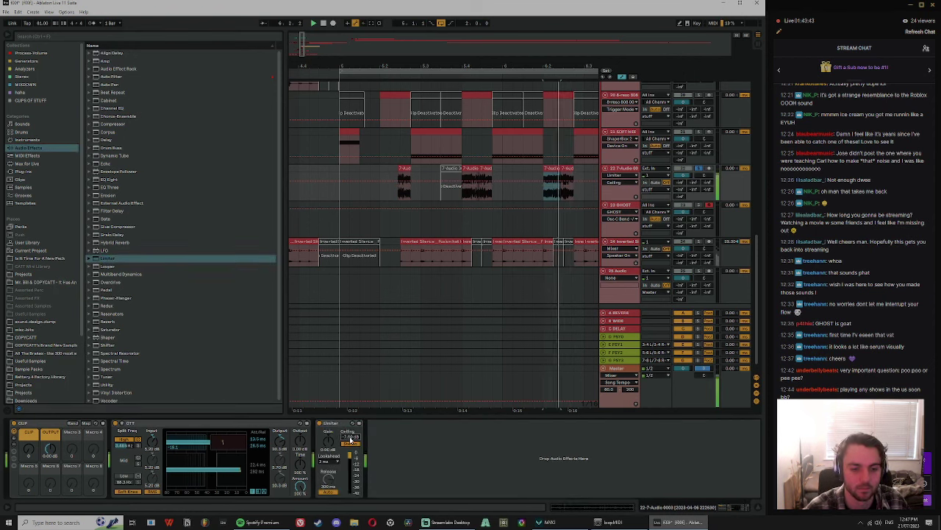
pyautogui.click(699, 168)
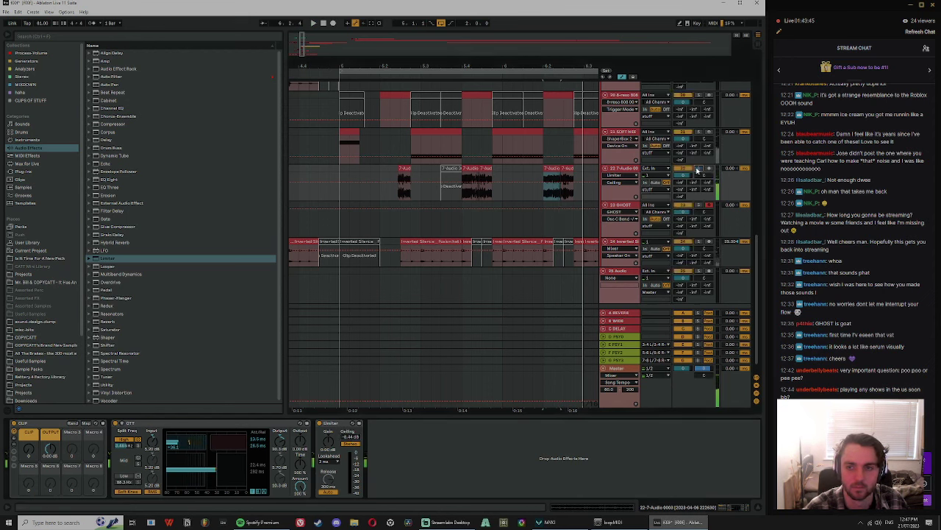
# Step: Play the bar 5 section to hear the 17 Audio bass clips and their reverb automation in context
pyautogui.moveTo(525, 64); pyautogui.dragTo(477, 64)
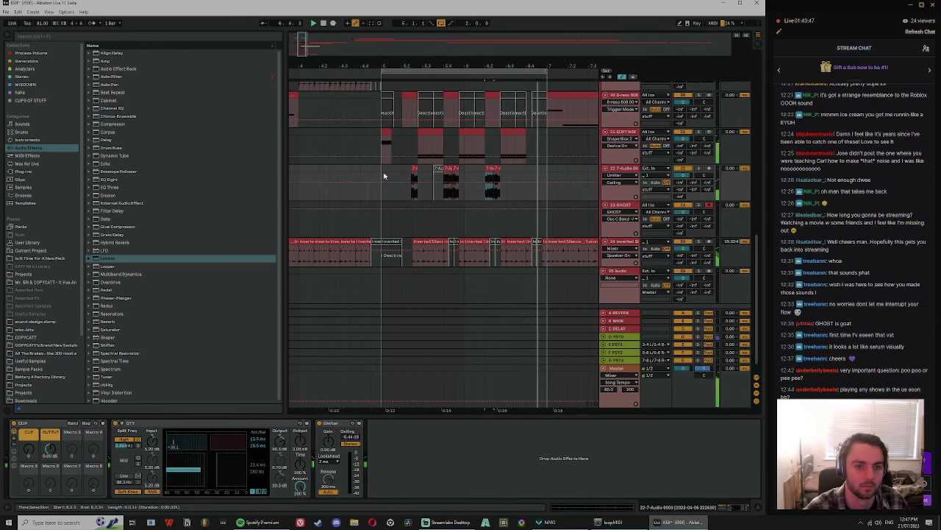
pyautogui.scroll(5, 488, 179)
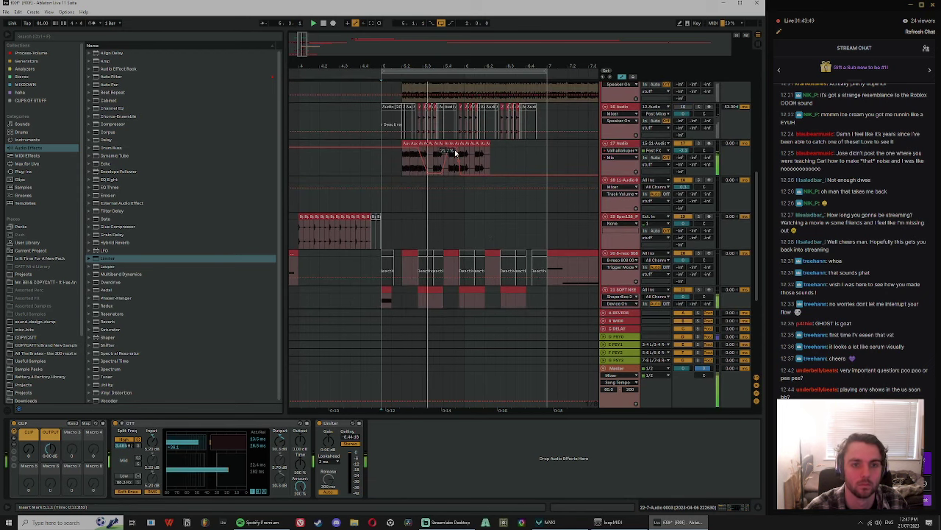
pyautogui.click(432, 98)
pyautogui.press('space')
pyautogui.moveTo(428, 66); pyautogui.dragTo(425, 106)
pyautogui.press('space')
pyautogui.click(388, 164)
pyautogui.press('space')
# Step: Adjust the first ValhallaSupermassive mix fall on 17 Audio, between about 5.2 and 5.3, and play the change
pyautogui.moveTo(411, 148)
pyautogui.mouseDown()
pyautogui.moveTo(399, 148)
pyautogui.moveTo(408, 178)
pyautogui.mouseUp()
pyautogui.press('space')
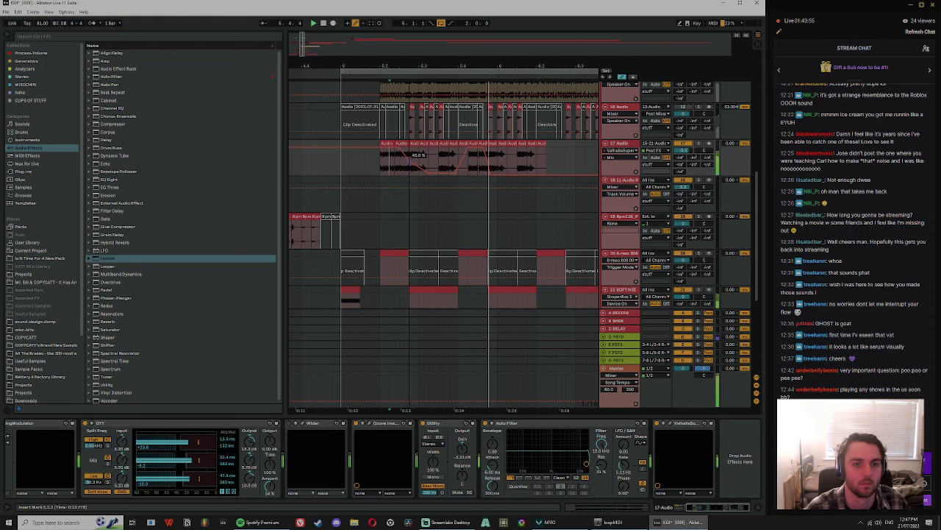
pyautogui.click(412, 167)
pyautogui.press('space')
pyautogui.press('space')
pyautogui.moveTo(409, 173)
pyautogui.mouseDown()
pyautogui.moveTo(420, 172)
pyautogui.moveTo(409, 163)
pyautogui.mouseUp()
pyautogui.press('space')
pyautogui.press('space')
# Step: Rework the reverb mix automation between about 5.3 and 5.4 on 17 Audio using duplication, and play from the end of bar 4
pyautogui.hotkey('ctrl', 'd')
pyautogui.hotkey('ctrl', 'd')
pyautogui.moveTo(469, 162); pyautogui.dragTo(439, 161)
pyautogui.moveTo(433, 65); pyautogui.dragTo(473, 61)
pyautogui.click(368, 145)
pyautogui.press('space')
pyautogui.press('space')
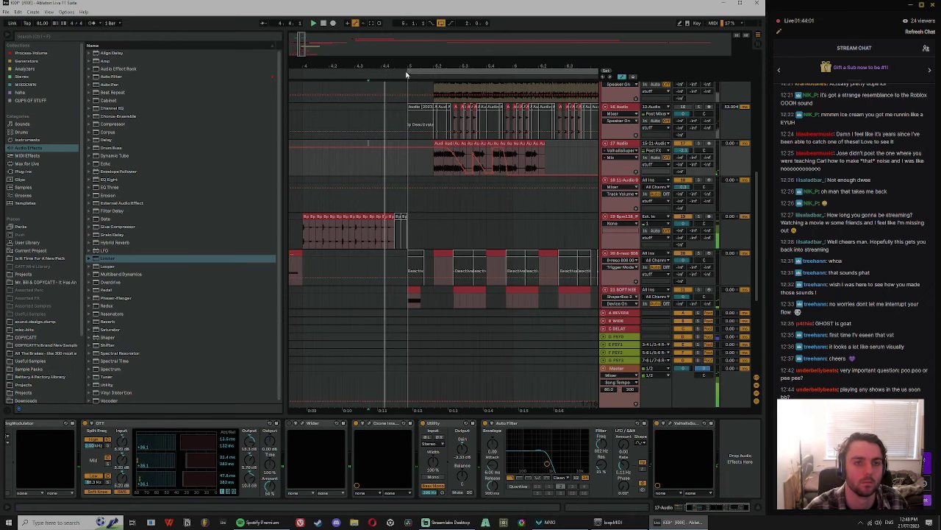
# Step: Play from the end of bar 4 into bar 5 and look over the tracks from 24 Inverted Silence up to 12 Audio
pyautogui.moveTo(402, 66); pyautogui.dragTo(403, 78)
pyautogui.scroll(-3, 416, 223)
pyautogui.scroll(-1, 434, 195)
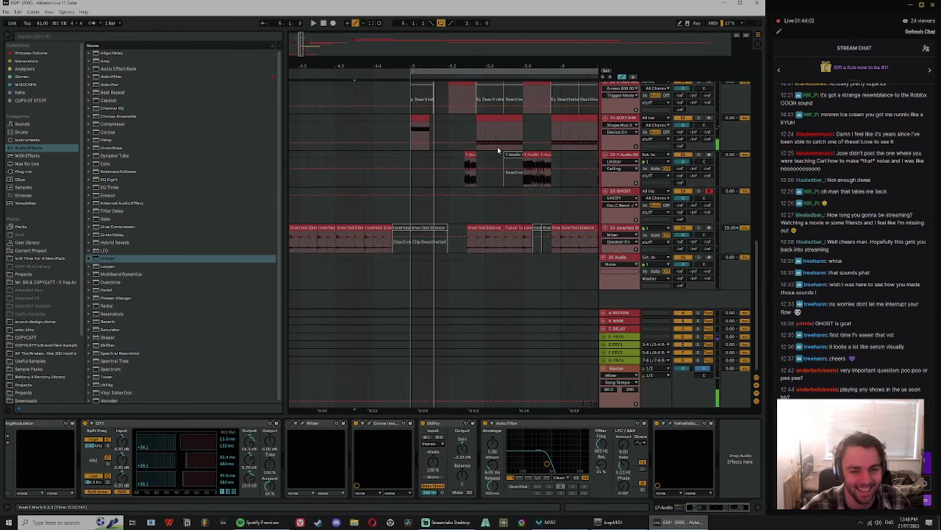
pyautogui.moveTo(757, 245); pyautogui.dragTo(757, 134)
pyautogui.click(391, 149)
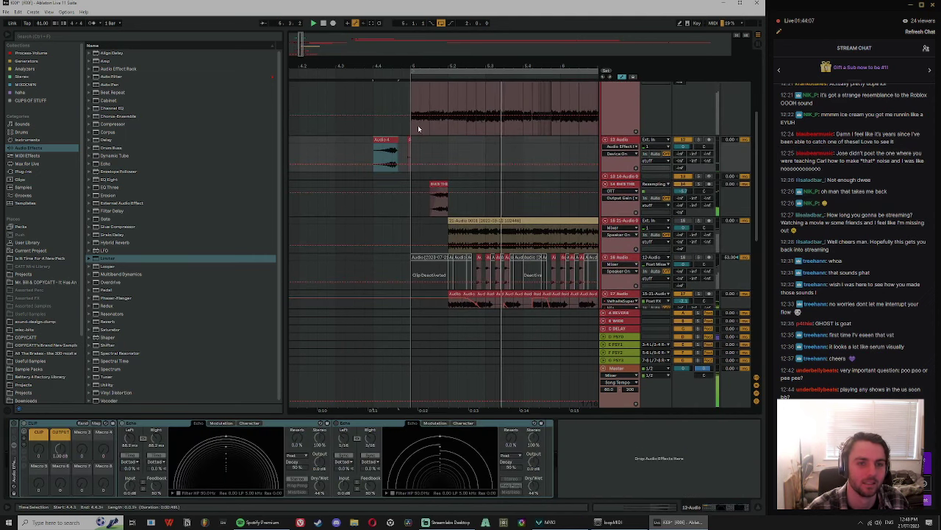
# Step: Search the whole library for hats, covering all result categories
pyautogui.click(217, 36)
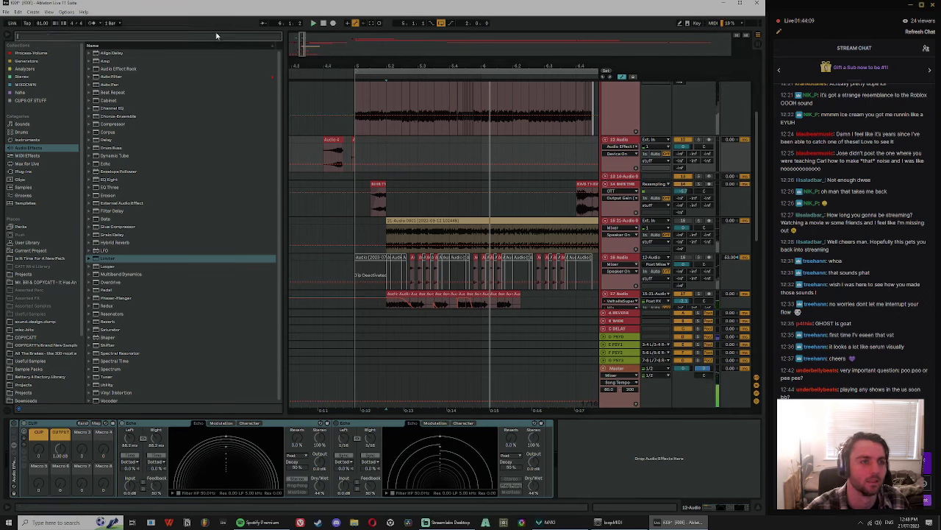
pyautogui.write('eq th')
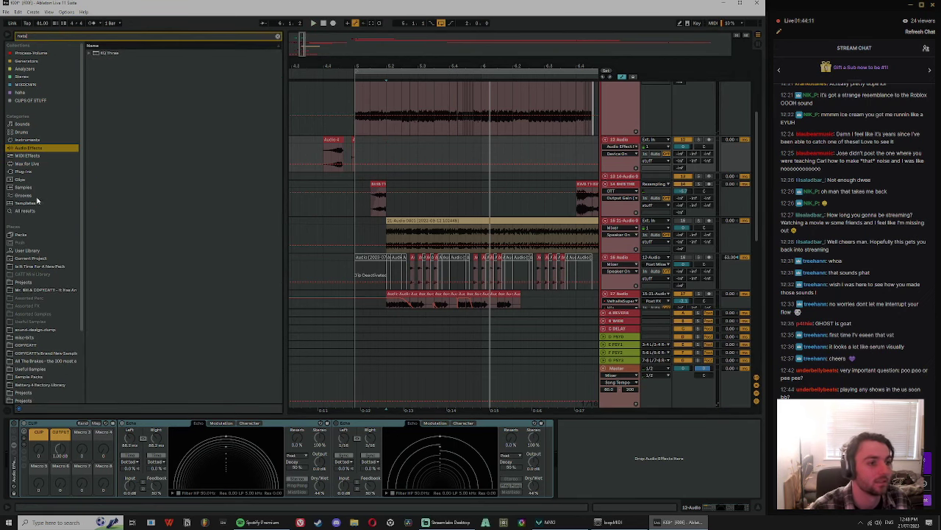
pyautogui.click(29, 211)
# Step: Audition several hat samples from the search results, ending on crispy vinyl hats_2.wav
pyautogui.click(156, 108)
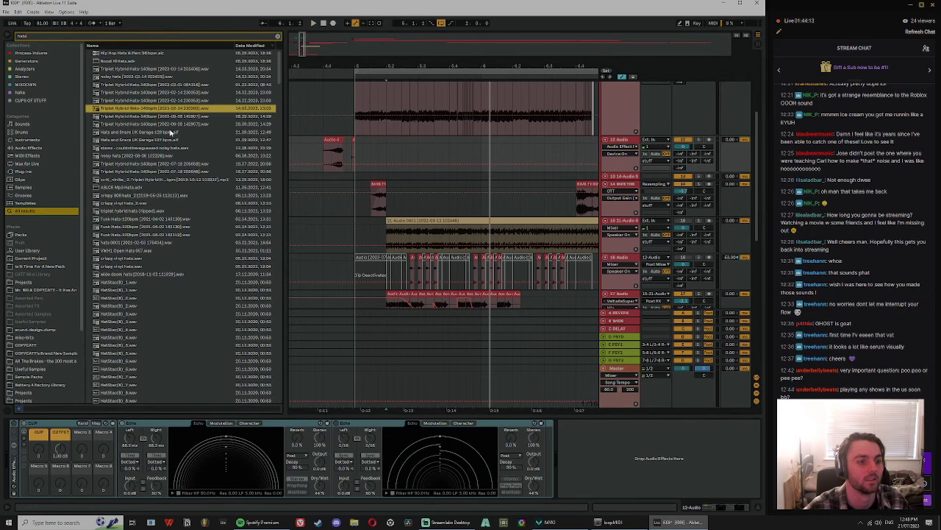
pyautogui.press('Down')
pyautogui.press('Down')
pyautogui.click(131, 93)
pyautogui.click(134, 70)
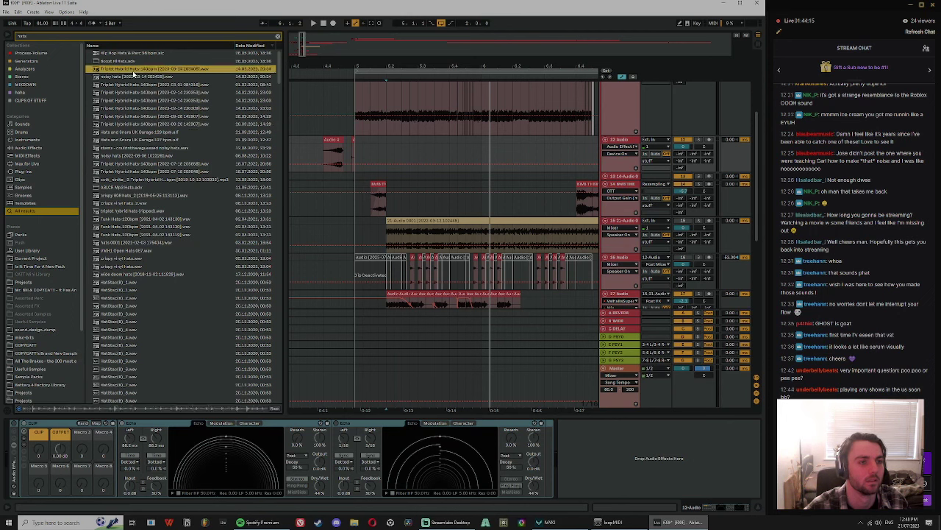
pyautogui.click(136, 195)
pyautogui.click(139, 203)
pyautogui.click(146, 179)
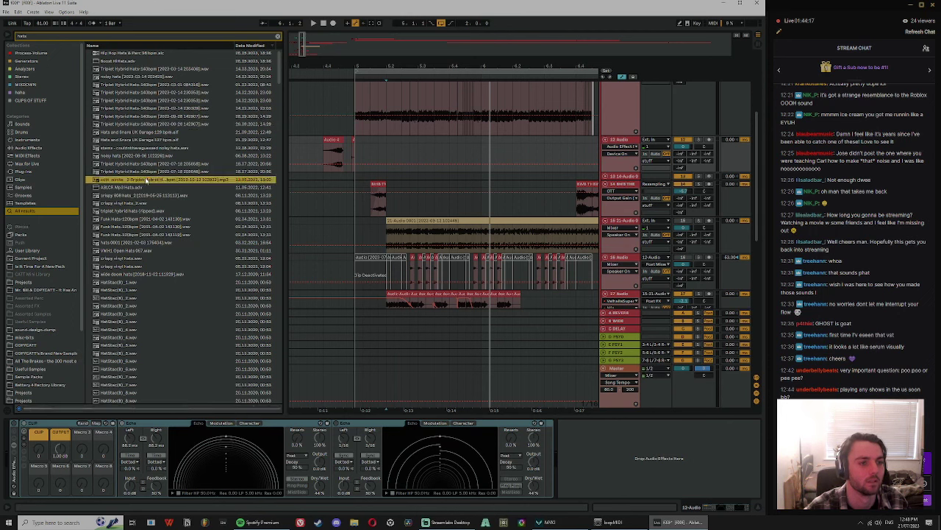
pyautogui.click(139, 205)
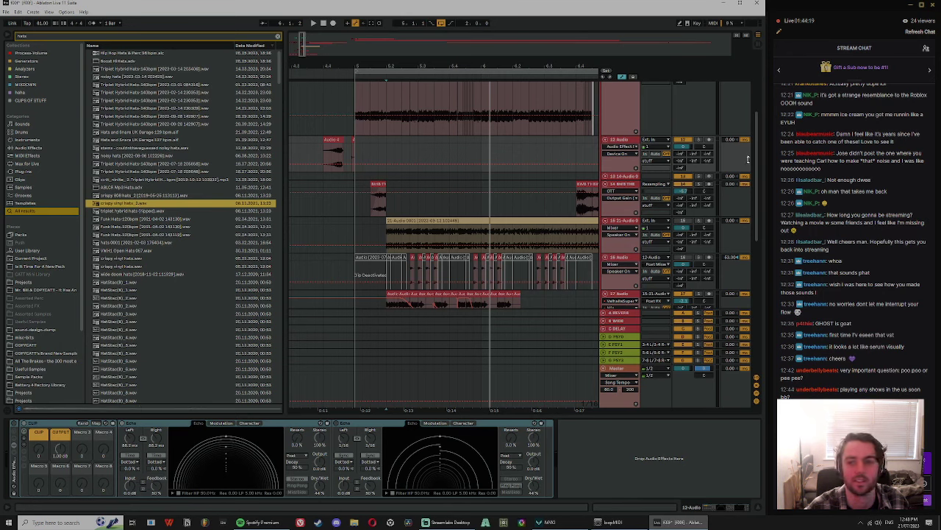
# Step: Place crispy vinyl hats_2.wav on the empty track below 24 Inverted Silence and repeat it every half beat from about 5.2.3
pyautogui.scroll(-5, 721, 239)
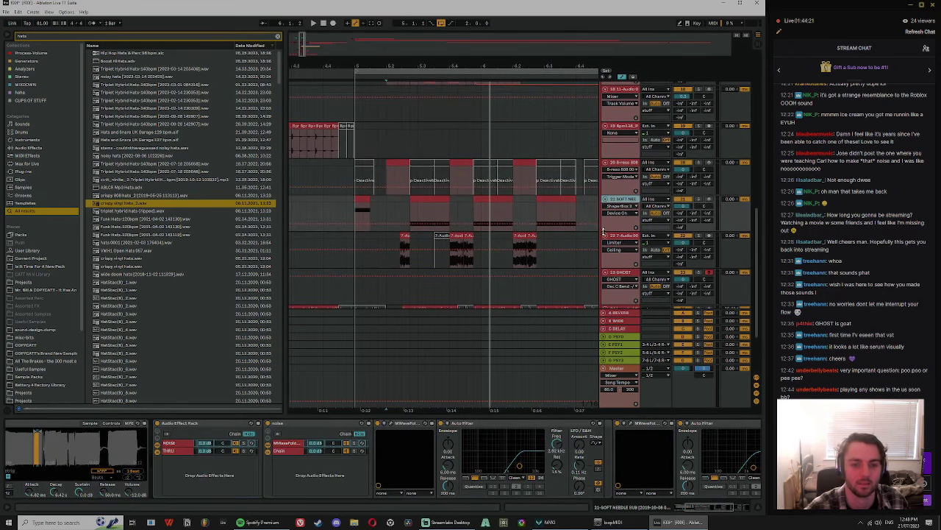
pyautogui.scroll(-2, 625, 231)
pyautogui.click(620, 262)
pyautogui.moveTo(118, 206); pyautogui.dragTo(433, 275)
pyautogui.hotkey('ctrl', 'd')
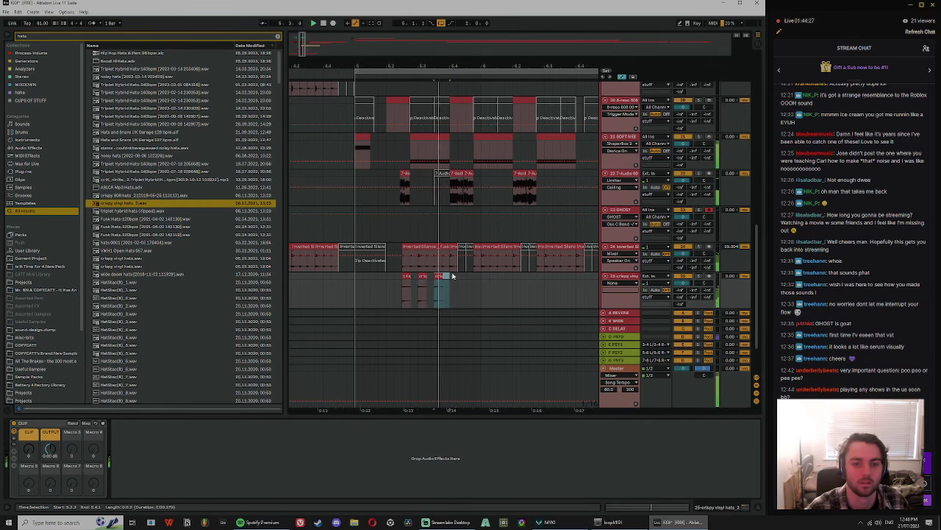
# Step: Raise the clip gain of the three crispy vinyl hats_2 clips and duplicate them along the track up to bar 7
pyautogui.hotkey('shift', 'Tab')
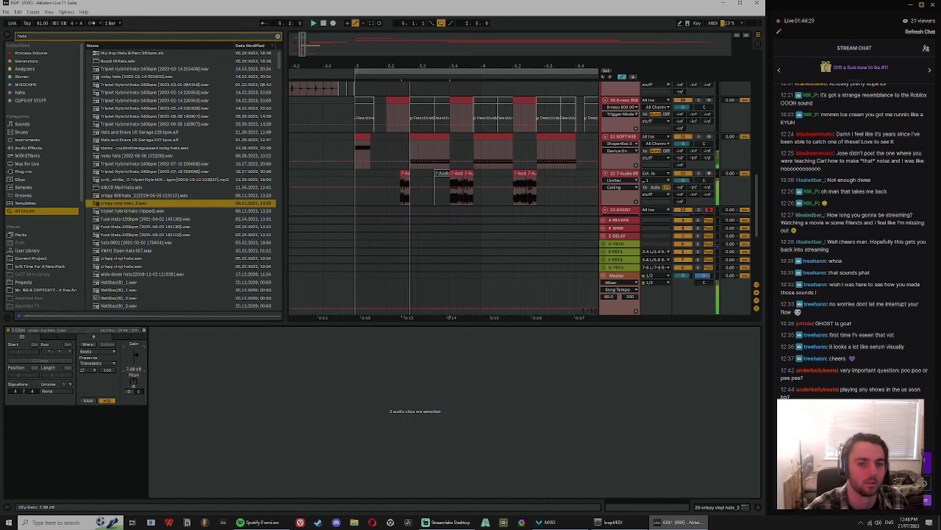
pyautogui.scroll(-3, 455, 177)
pyautogui.moveTo(418, 180); pyautogui.dragTo(449, 176)
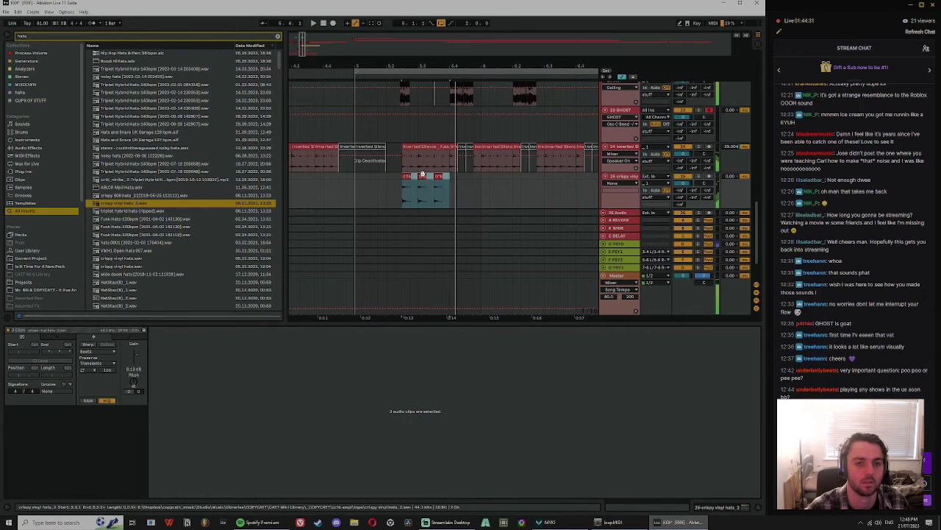
pyautogui.hotkey('ctrl', 'd')
pyautogui.hotkey('ctrl', 'd')
pyautogui.hotkey('ctrl', 'd')
pyautogui.hotkey('ctrl', 'd')
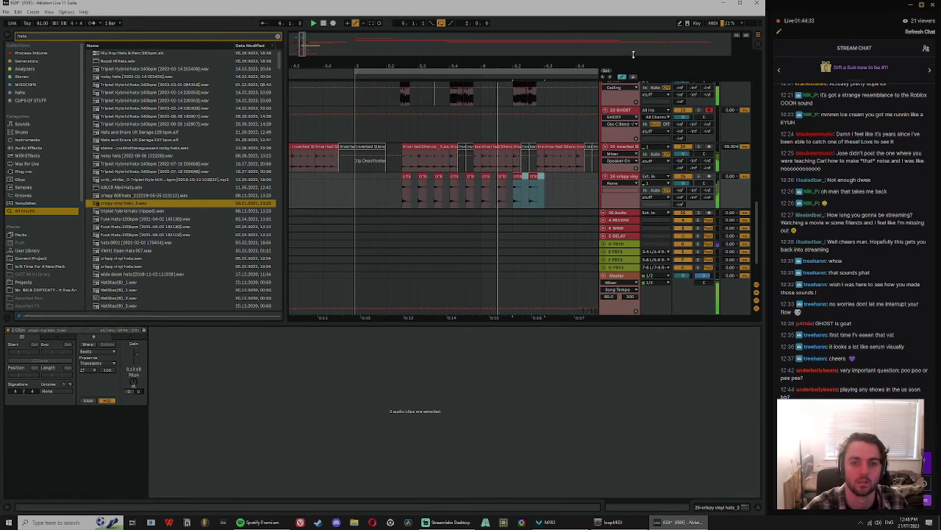
pyautogui.hotkey('ctrl', 'd')
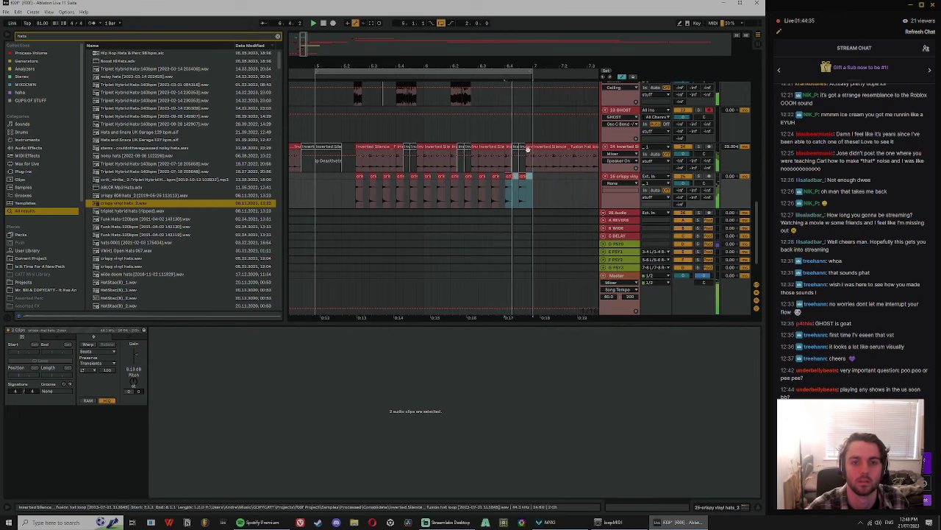
# Step: Clear the library search and lower the volume of the crispy vinyl hats_2 track
pyautogui.click(358, 148)
pyautogui.click(278, 36)
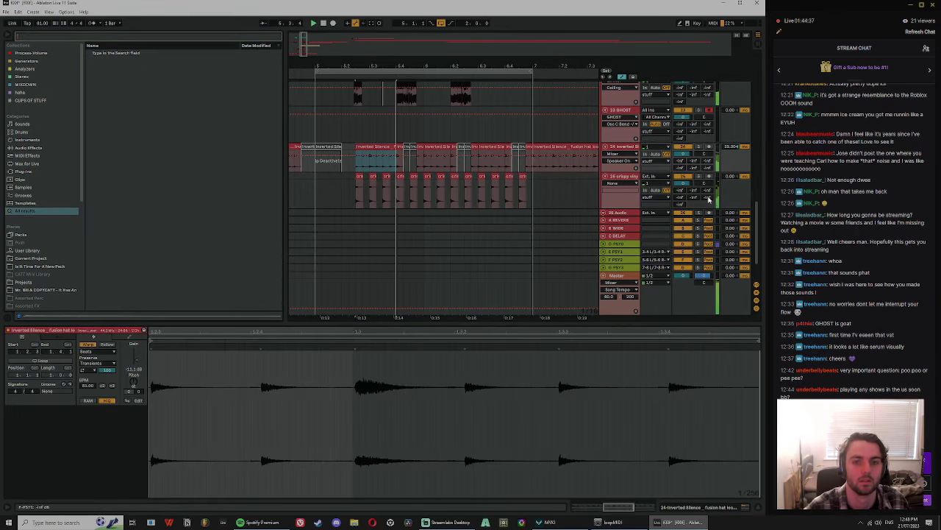
pyautogui.click(683, 183)
# Step: Solo track 24 Inverted Silence and play its hat loop on its own
pyautogui.scroll(3, 493, 176)
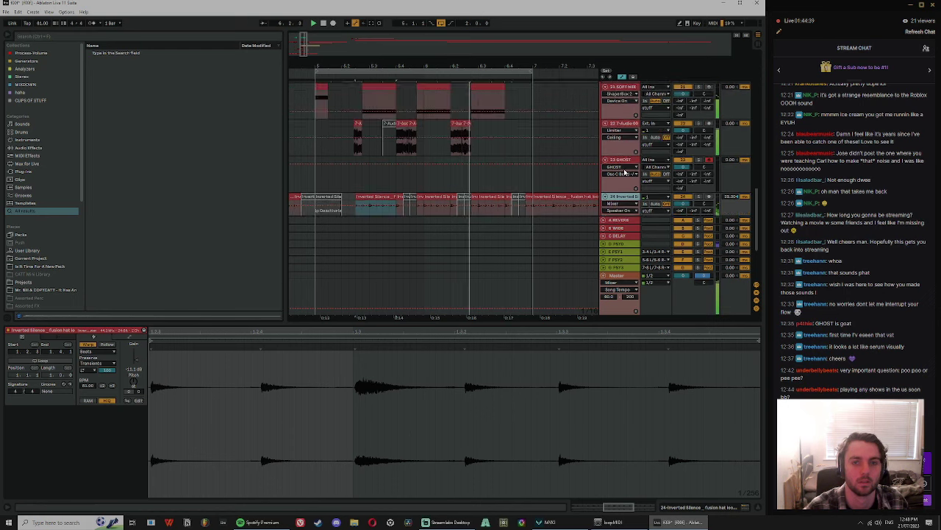
pyautogui.click(699, 197)
pyautogui.press('space')
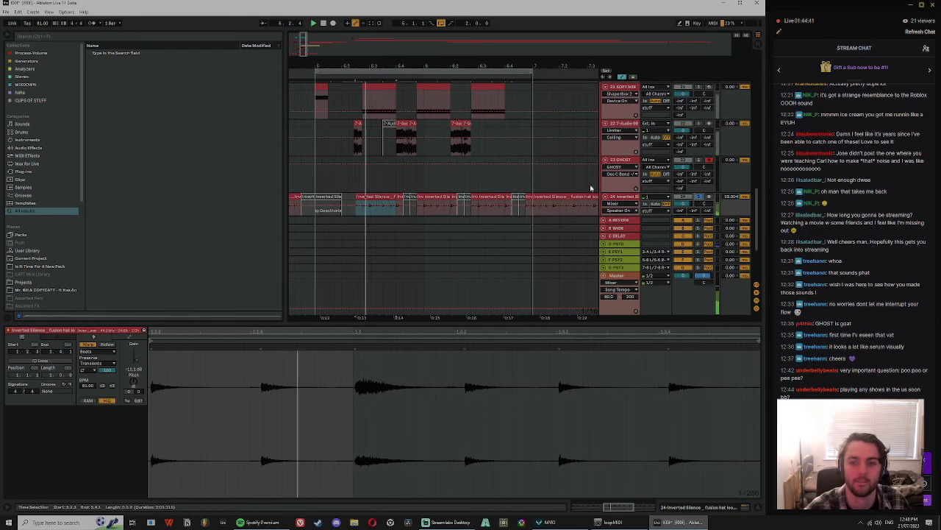
# Step: Add an Auto Filter set to high-pass on 24 Inverted Silence and play the filtered hat loop
pyautogui.doubleClick(624, 197)
pyautogui.click(29, 148)
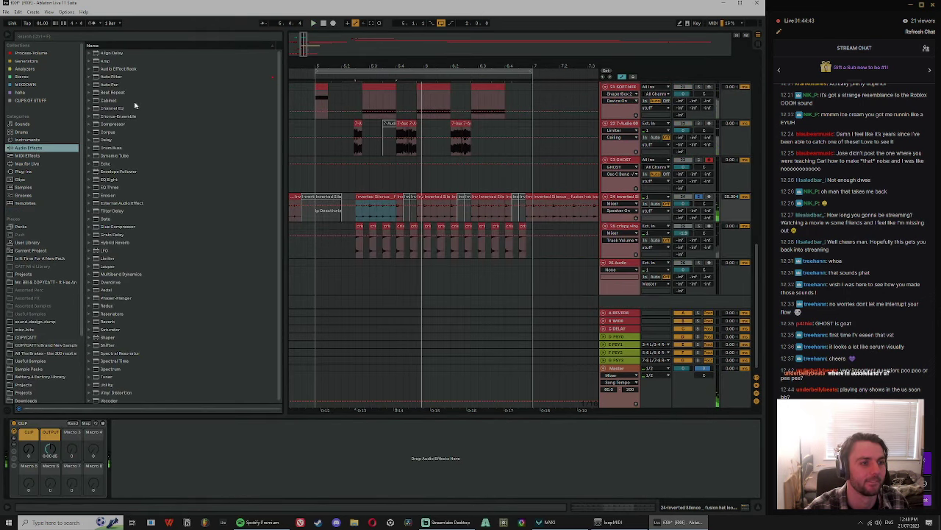
pyautogui.moveTo(109, 78); pyautogui.dragTo(161, 464)
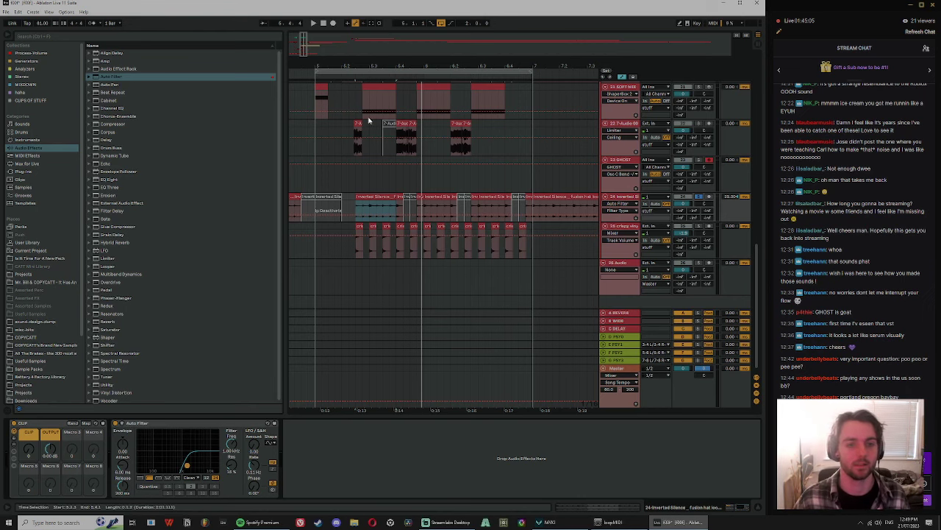
pyautogui.doubleClick(370, 197)
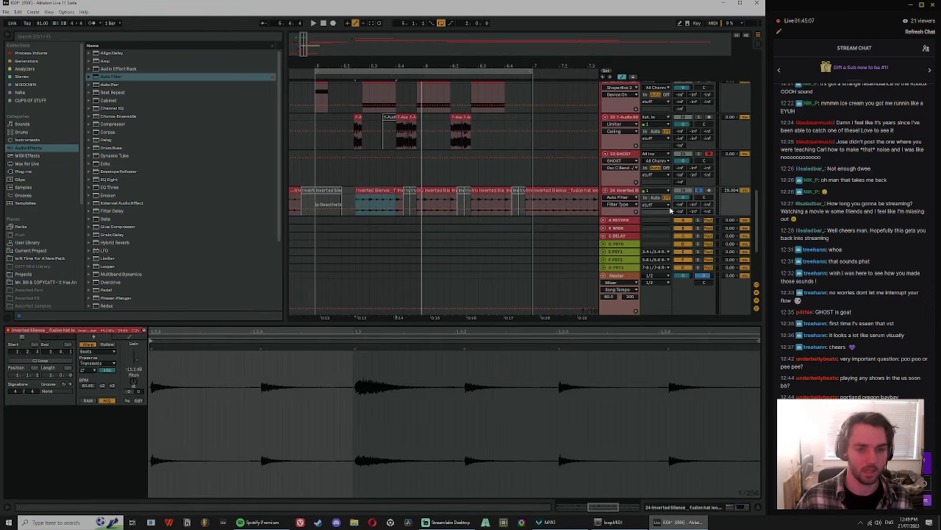
pyautogui.press('space')
pyautogui.doubleClick(619, 192)
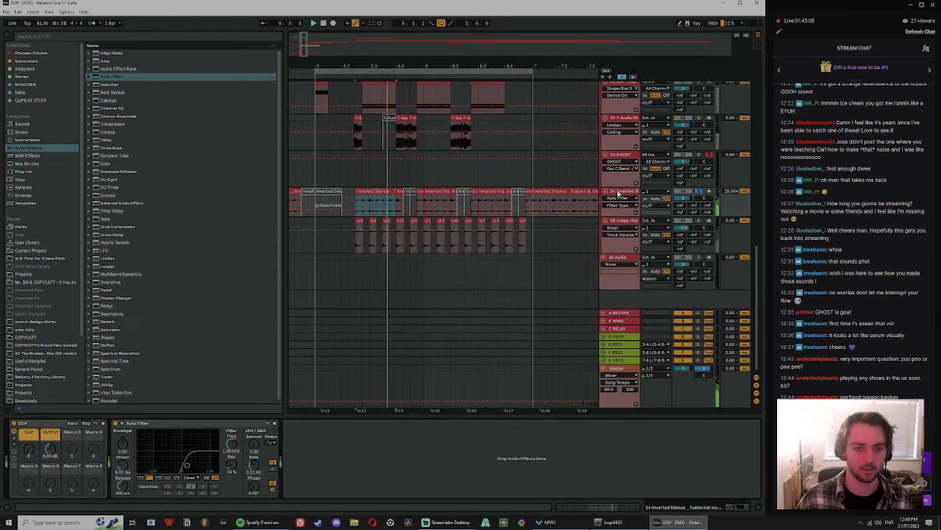
# Step: Duplicate the Auto Filter on 24 Inverted Silence and set the copy to low-pass at about 7 kHz
pyautogui.click(177, 427)
pyautogui.hotkey('ctrl', 'd')
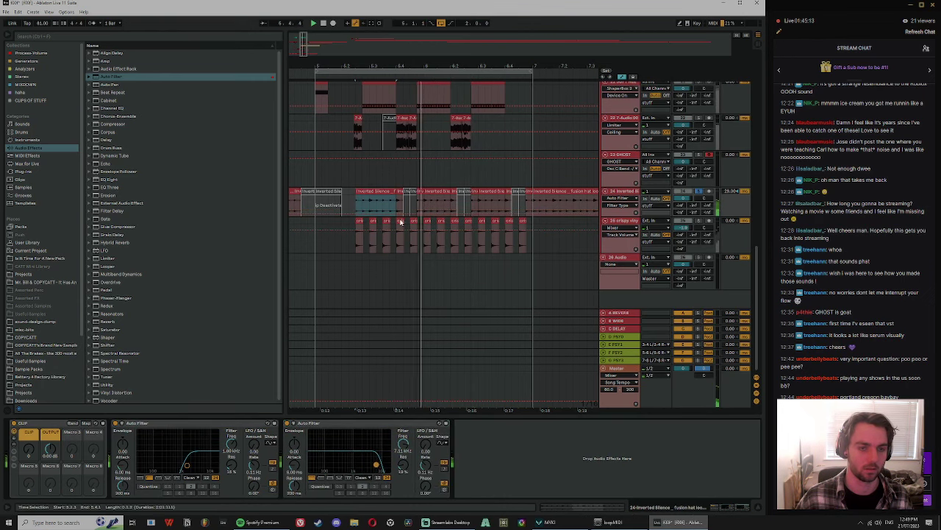
pyautogui.press('space')
# Step: Change the transient loop mode and lower the transient envelope of the Inverted Silence clip starting near 5.2.3
pyautogui.doubleClick(389, 190)
pyautogui.press('space')
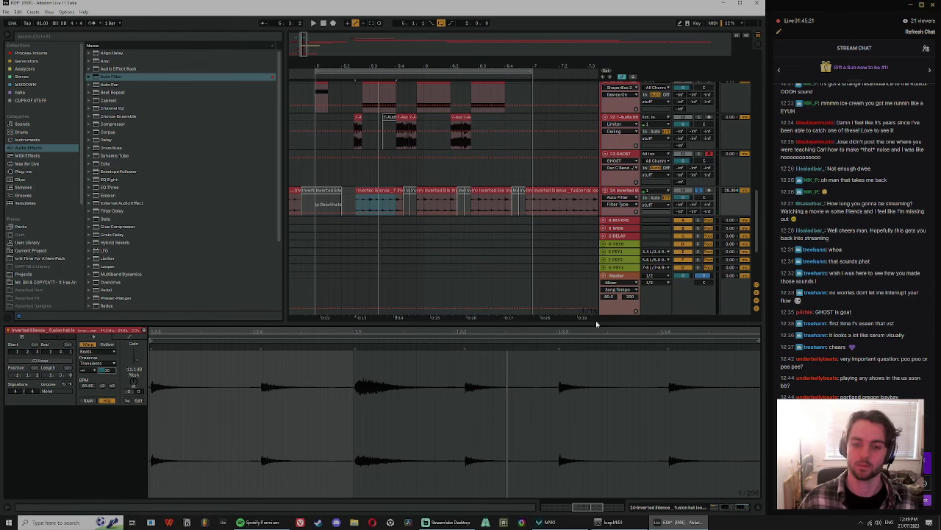
pyautogui.moveTo(596, 332); pyautogui.dragTo(595, 406)
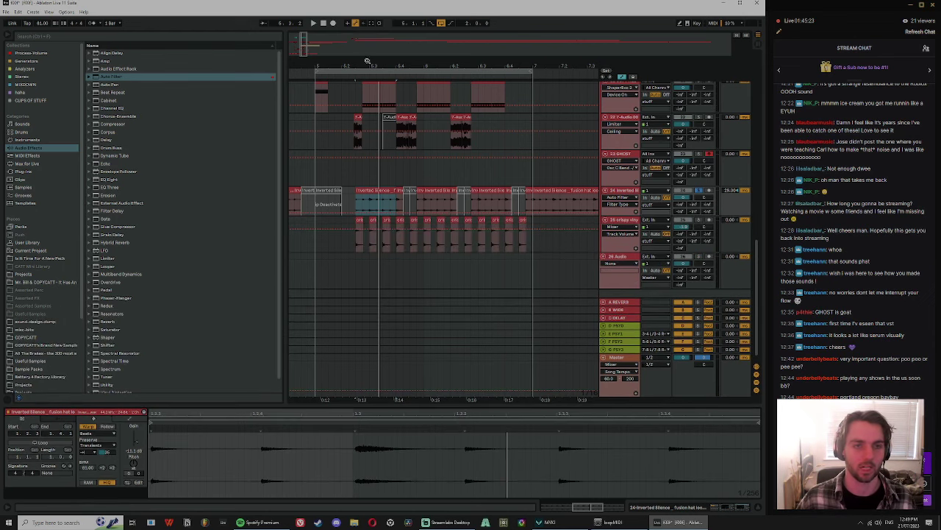
# Step: Take 24 Inverted Silence out of solo and lower its track volume while playing the section with all tracks
pyautogui.moveTo(368, 61); pyautogui.dragTo(369, 110)
pyautogui.moveTo(389, 67); pyautogui.dragTo(389, 41)
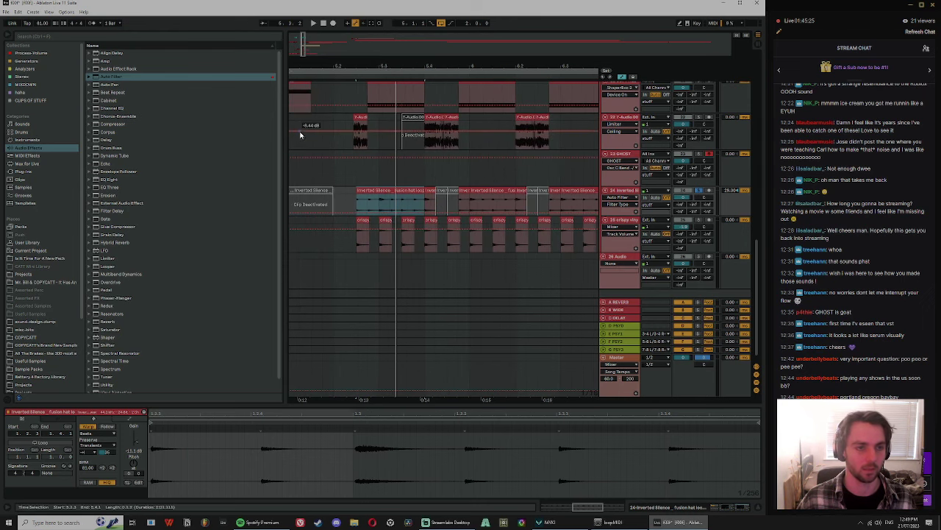
pyautogui.moveTo(285, 145); pyautogui.dragTo(193, 176)
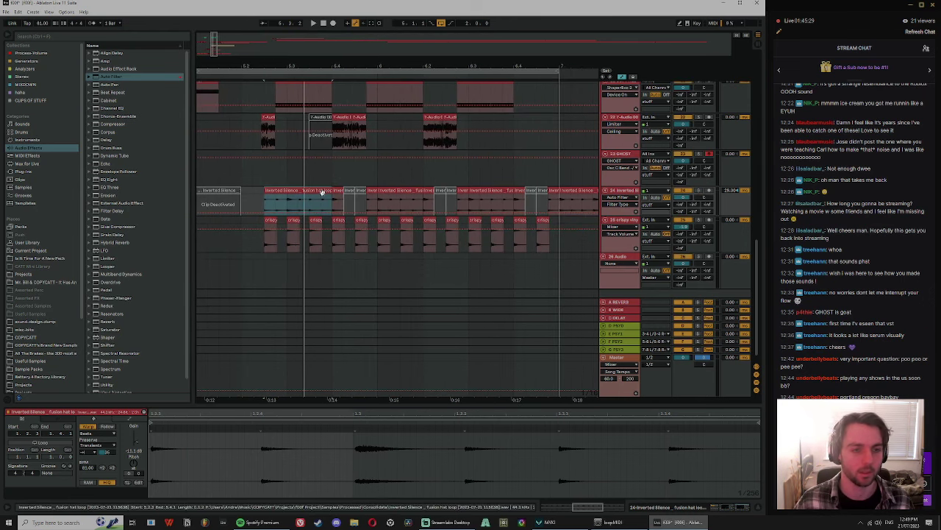
pyautogui.moveTo(299, 68); pyautogui.dragTo(301, 74)
pyautogui.press('space')
pyautogui.moveTo(682, 197); pyautogui.dragTo(683, 184)
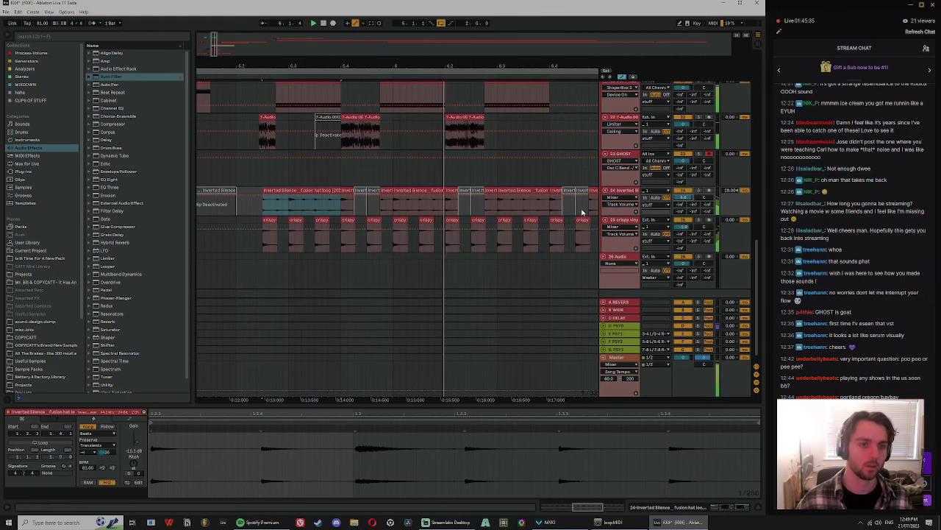
# Step: Replace the 24 Inverted Silence hat loop section between about 6.1 and 6.2 with a pasted copy
pyautogui.click(404, 199)
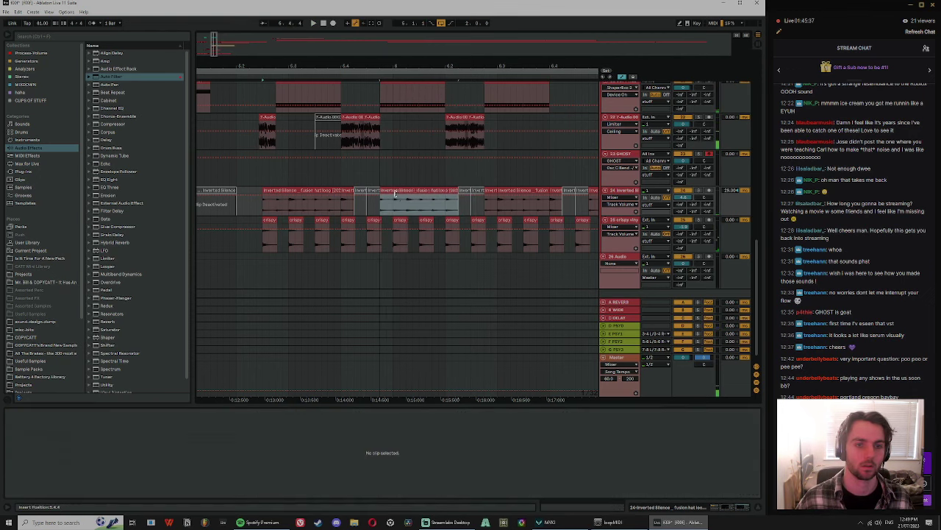
pyautogui.moveTo(395, 208); pyautogui.dragTo(456, 202)
pyautogui.press('Delete')
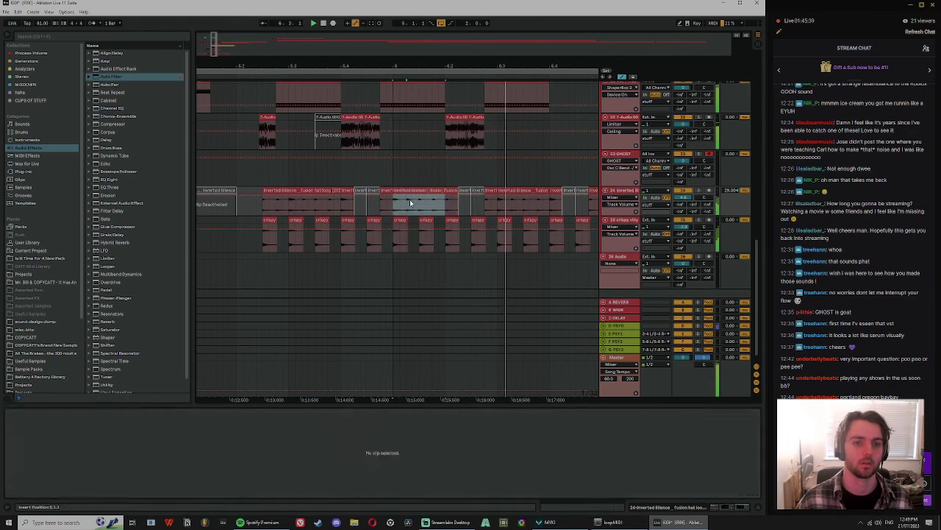
pyautogui.hotkey('ctrl', 'v')
pyautogui.click(517, 190)
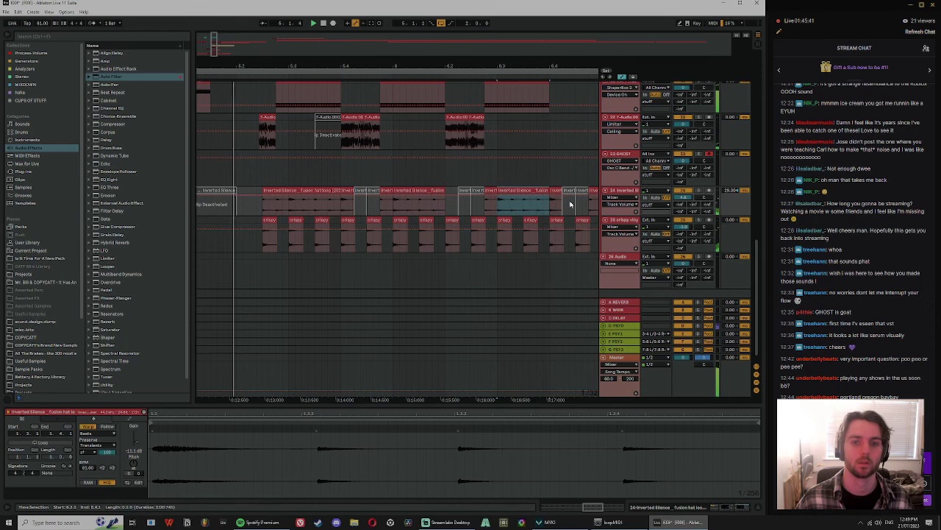
# Step: Deactivate the short section of the 24 Inverted Silence hat loop directly before bar 7
pyautogui.click(552, 170)
pyautogui.moveTo(558, 65); pyautogui.dragTo(468, 69)
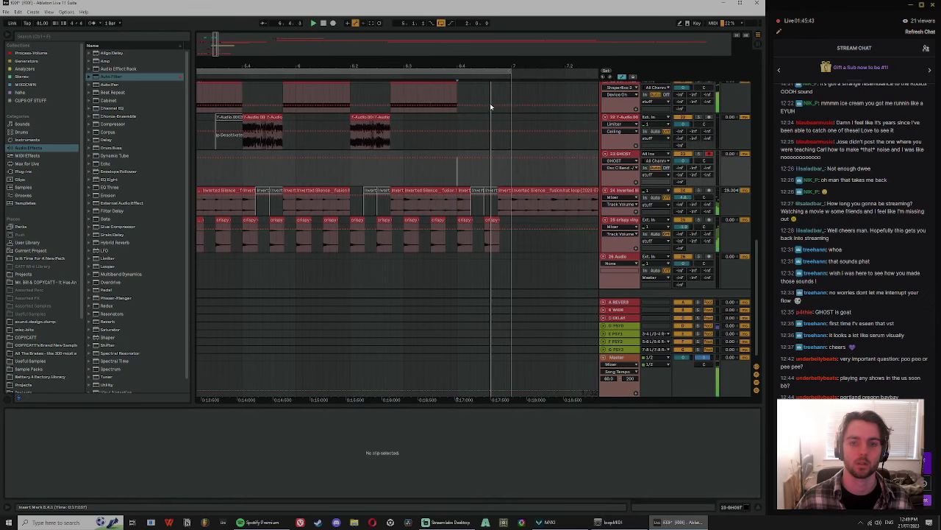
pyautogui.click(503, 190)
pyautogui.click(453, 147)
# Step: Deactivate the last crispy vinyl hats_2 clip before bar 7
pyautogui.click(491, 220)
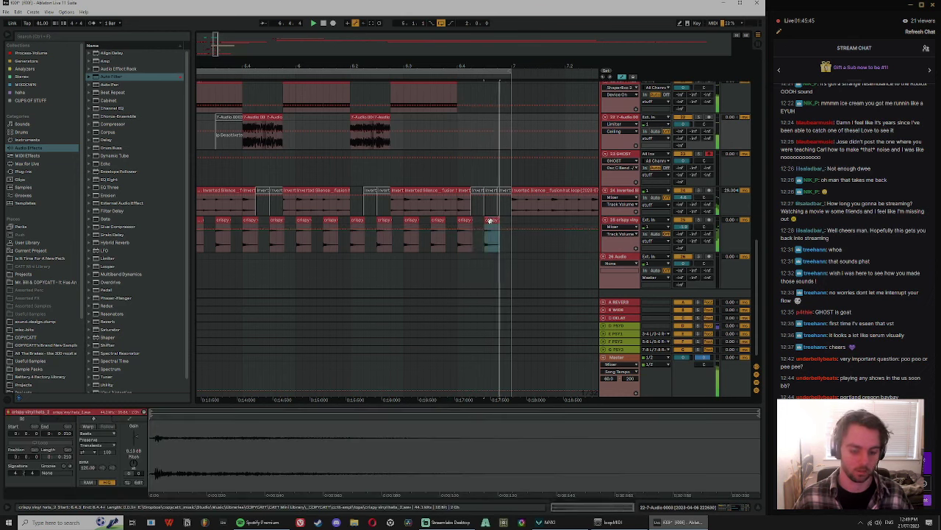
pyautogui.press('0')
pyautogui.moveTo(486, 66); pyautogui.dragTo(514, 60)
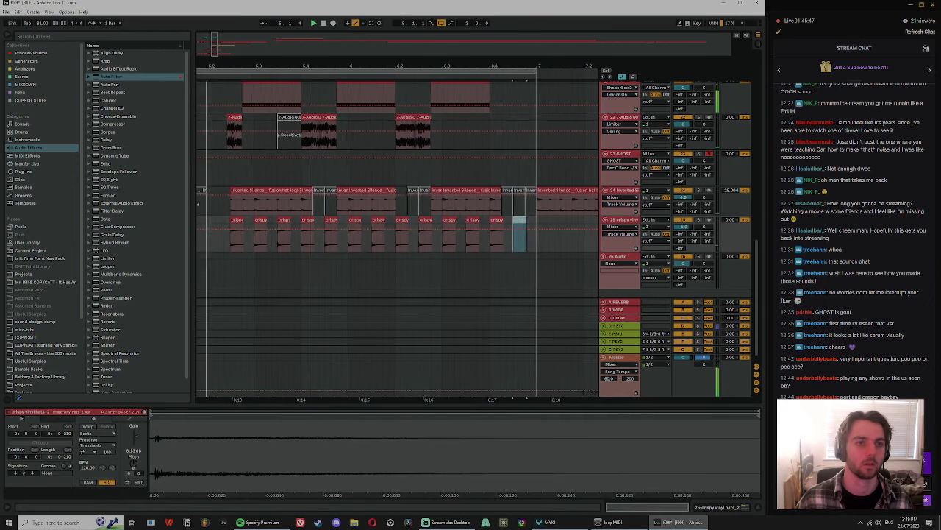
# Step: Deactivate the short second clip piece directly before bar 6 on track 22 7-Audio while checking the section in playback
pyautogui.moveTo(363, 66); pyautogui.dragTo(360, 53)
pyautogui.click(296, 125)
pyautogui.scroll(2, 358, 168)
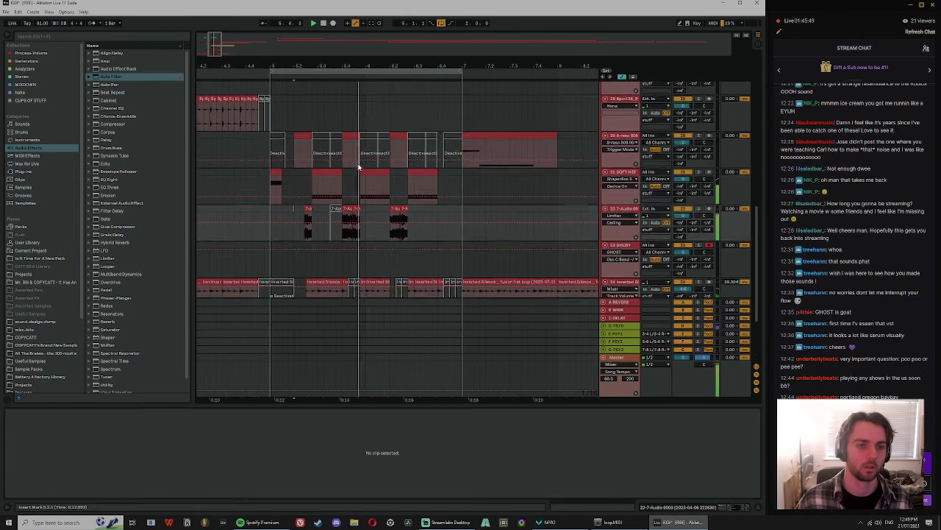
pyautogui.scroll(1, 359, 168)
pyautogui.press('space')
pyautogui.click(348, 218)
pyautogui.keyDown('shift'); pyautogui.click(357, 217); pyautogui.keyUp('shift')
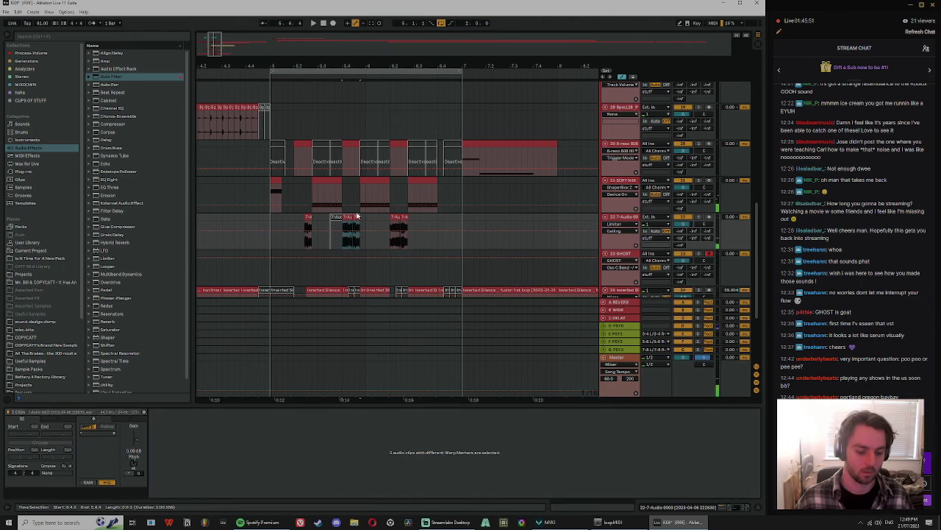
pyautogui.press('space')
pyautogui.moveTo(350, 66); pyautogui.dragTo(349, 81)
pyautogui.click(366, 217)
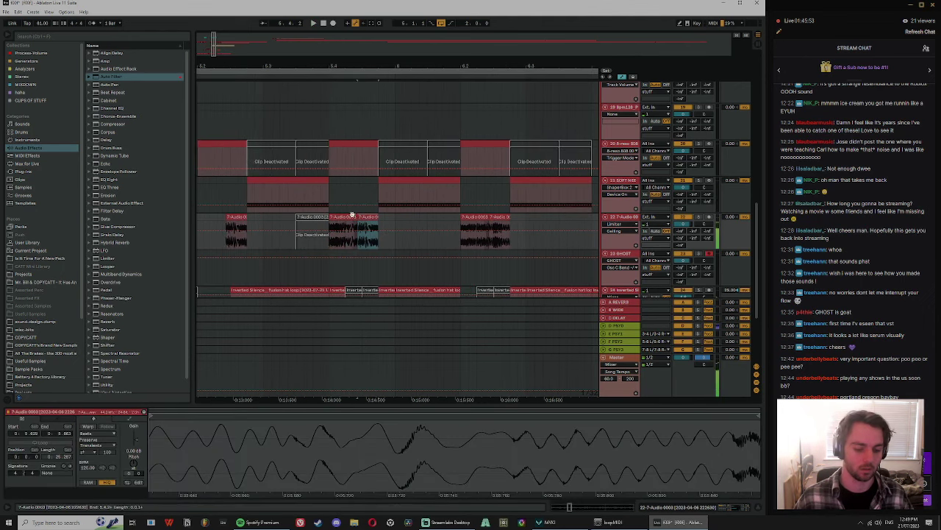
pyautogui.press('0')
# Step: Extend the SOFT NEEDLE SUB part a sixteenth earlier so a short sub clip fills the gap just before bar 6
pyautogui.click(317, 218)
pyautogui.click(393, 181)
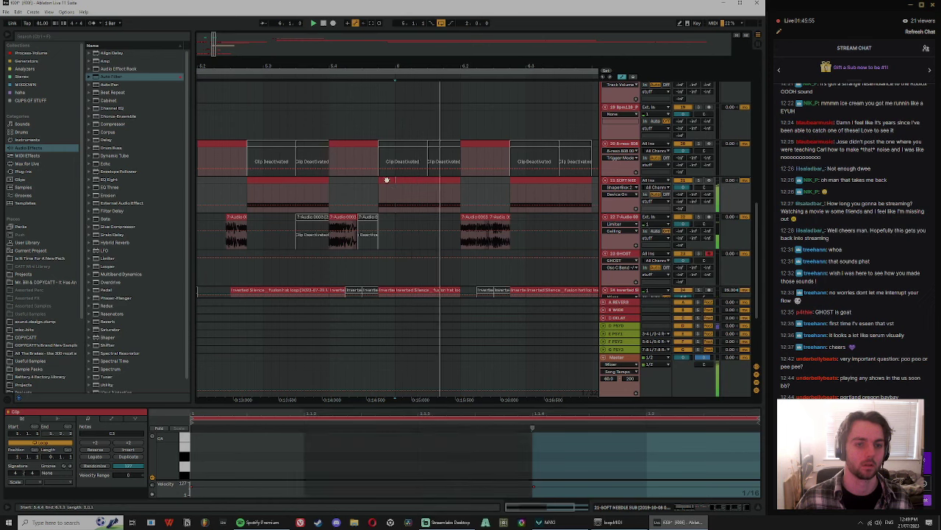
pyautogui.moveTo(380, 181); pyautogui.dragTo(363, 182)
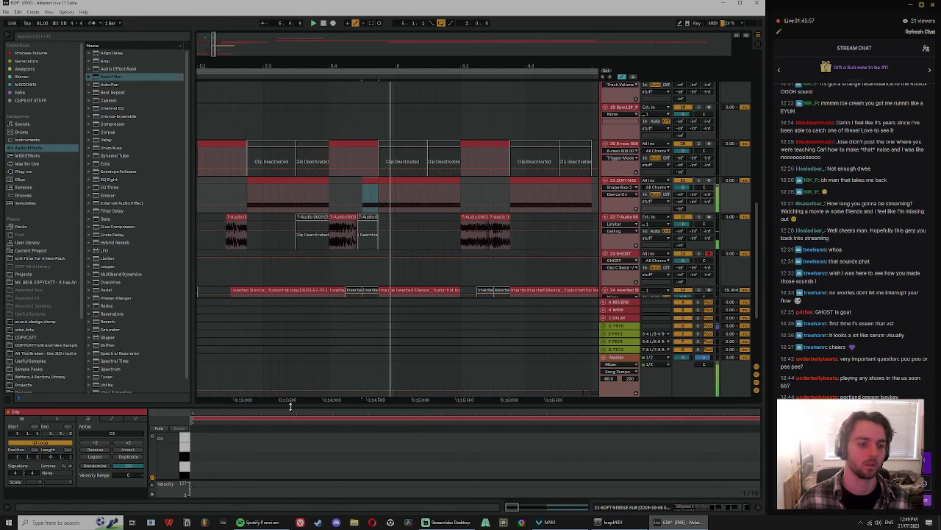
# Step: Transpose the note in the short SOFT NEEDLE SUB clip before bar 6 up to G3
pyautogui.moveTo(297, 409); pyautogui.dragTo(298, 251)
pyautogui.scroll(-3, 285, 455)
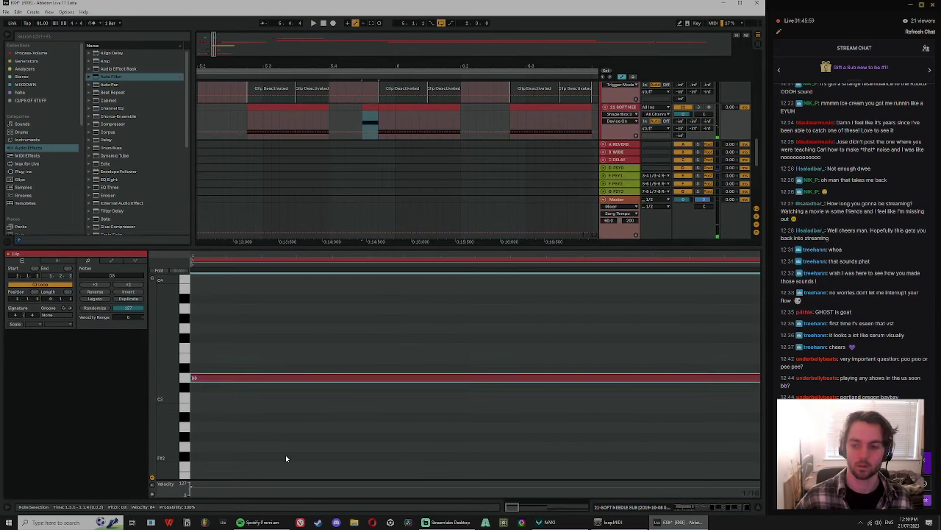
pyautogui.press('Up')
pyautogui.press('Up')
pyautogui.press('Up')
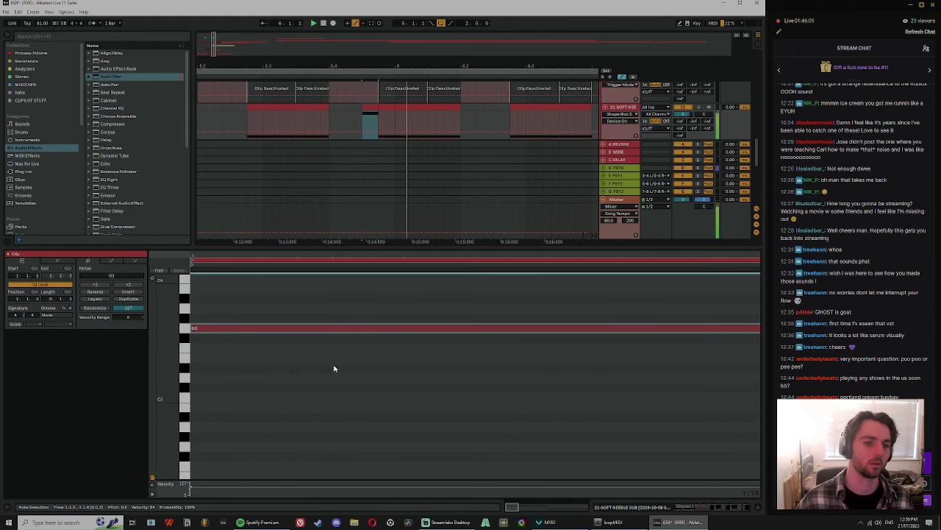
pyautogui.moveTo(409, 250); pyautogui.dragTo(455, 393)
pyautogui.moveTo(431, 63); pyautogui.dragTo(488, 29)
# Step: Move the closing clip pieces between about 6.2 and 6.3 on track 17 Audio to tighten their rhythm, checking them in playback
pyautogui.scroll(4, 542, 156)
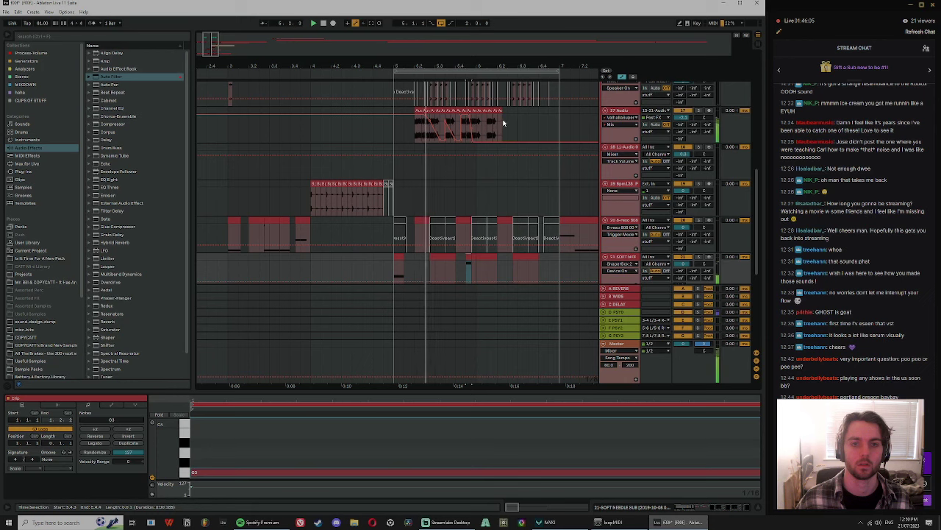
pyautogui.moveTo(506, 66); pyautogui.dragTo(412, 110)
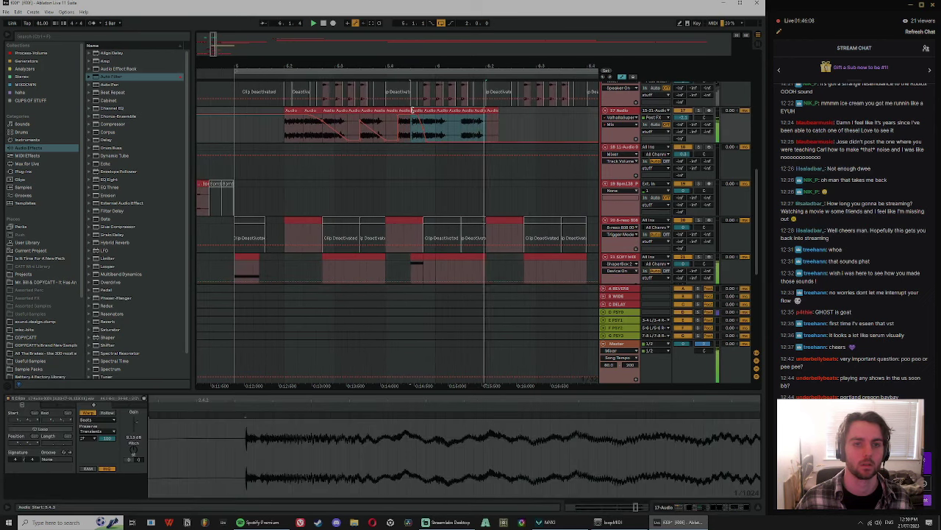
pyautogui.click(452, 123)
pyautogui.click(426, 111)
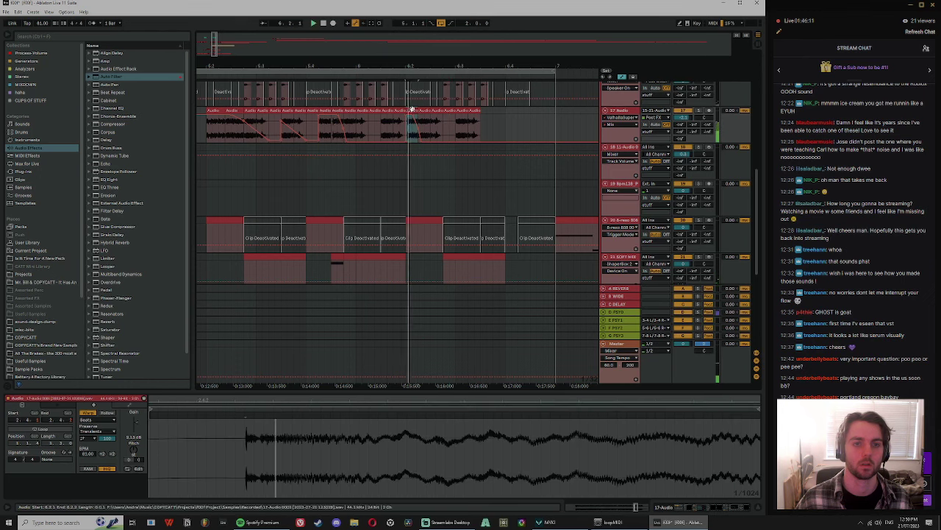
pyautogui.keyDown('shift'); pyautogui.click(473, 111); pyautogui.keyUp('shift')
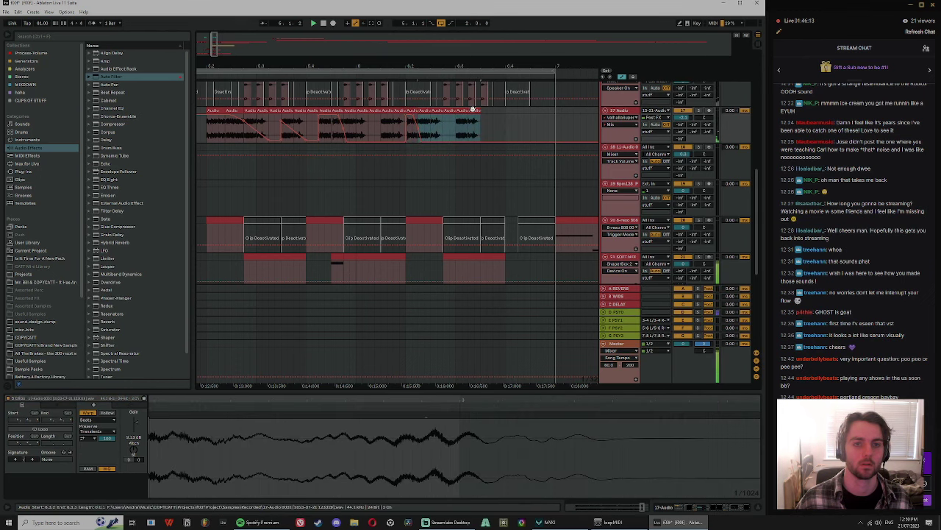
pyautogui.moveTo(473, 110); pyautogui.dragTo(462, 113)
pyautogui.click(458, 111)
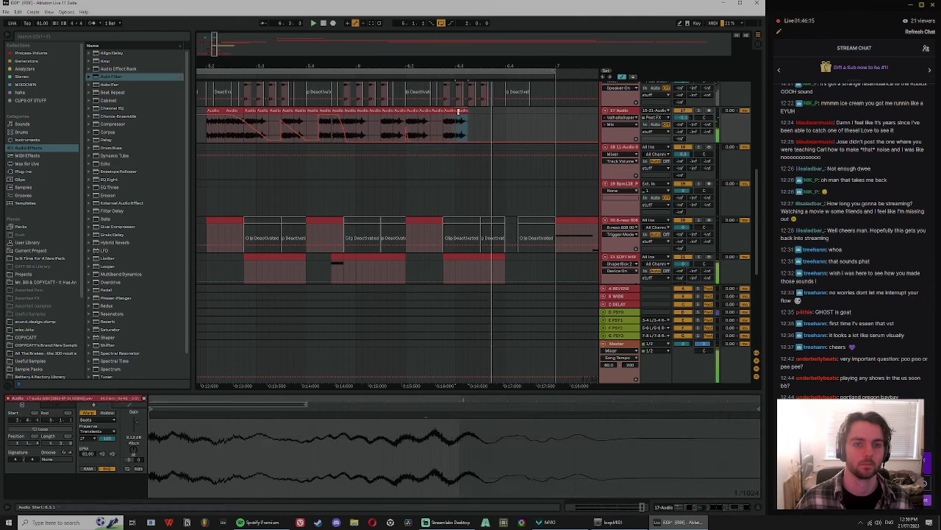
pyautogui.press('space')
# Step: Select the shaker loop clips from bar 4 to bar 5 and duplicate that bar of time in the arrangement
pyautogui.moveTo(441, 66); pyautogui.dragTo(316, 68)
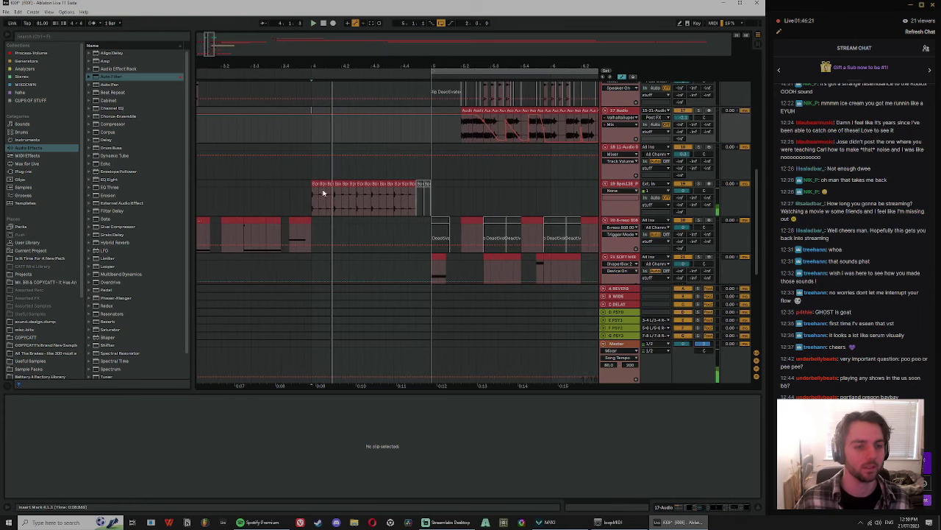
pyautogui.click(316, 184)
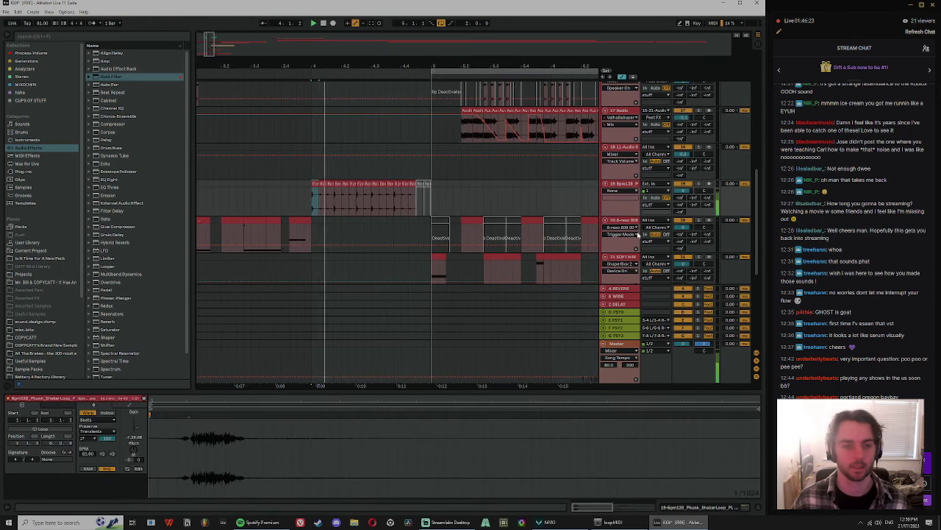
pyautogui.press('space')
pyautogui.keyDown('shift'); pyautogui.click(426, 184); pyautogui.keyUp('shift')
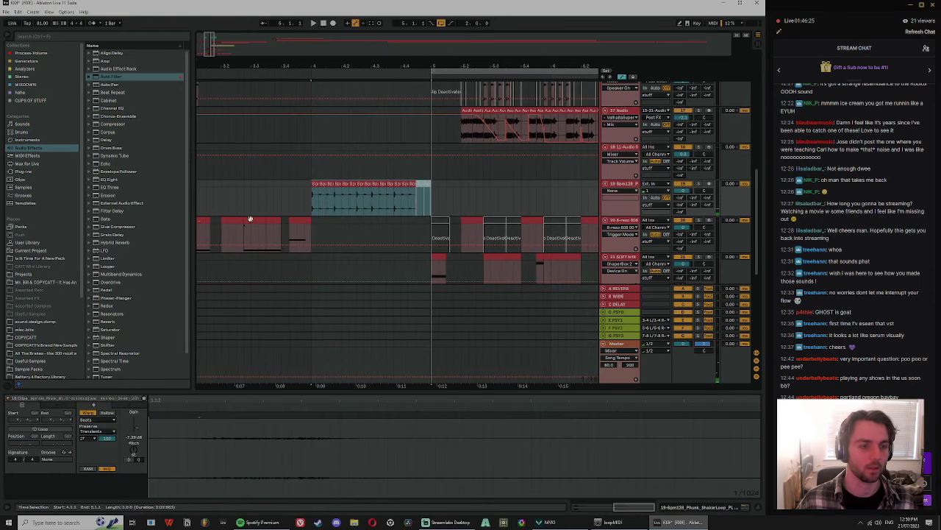
pyautogui.click(252, 209)
pyautogui.press('space')
pyautogui.moveTo(284, 70); pyautogui.dragTo(337, 65)
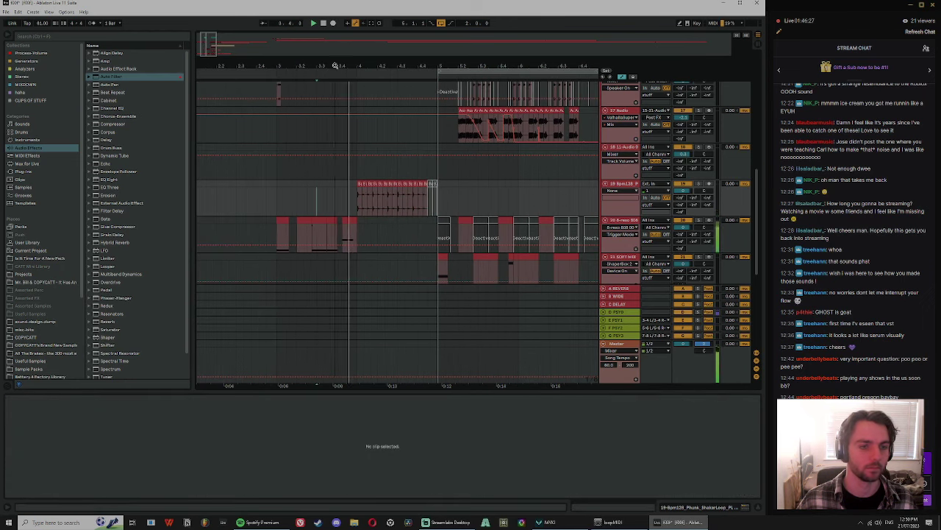
pyautogui.click(359, 185)
pyautogui.scroll(1, 512, 204)
pyautogui.keyDown('shift'); pyautogui.click(436, 233); pyautogui.keyUp('shift')
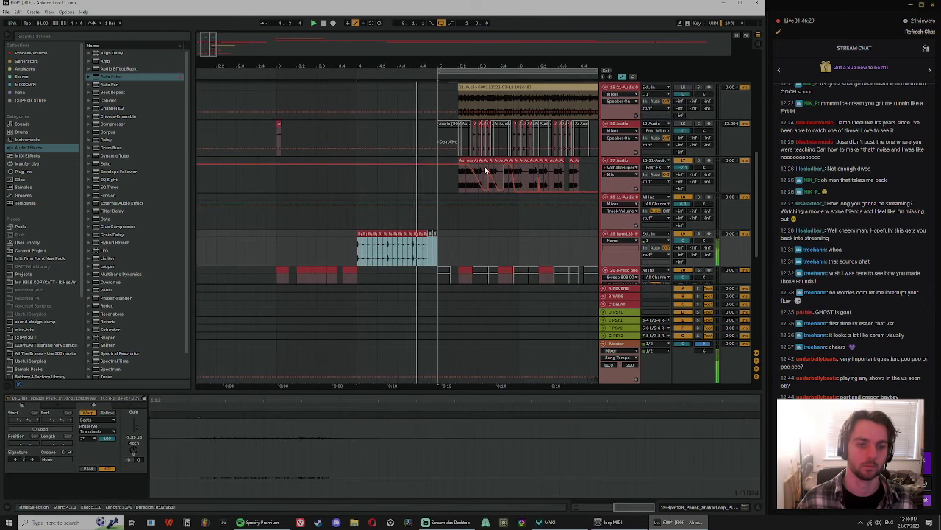
pyautogui.moveTo(440, 68); pyautogui.dragTo(382, 62)
pyautogui.hotkey('ctrl', 'shift', 'd')
# Step: Arm the 13 14-Audio instrument track to try it out, and arm the 18 11-Audio track for live playing
pyautogui.scroll(3, 375, 241)
pyautogui.scroll(-2, 360, 246)
pyautogui.click(629, 214)
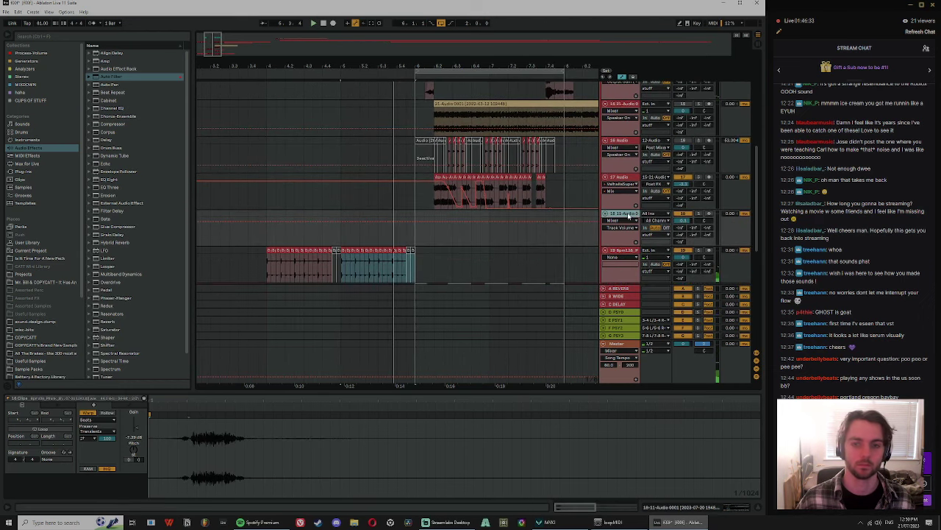
pyautogui.scroll(2, 654, 198)
pyautogui.click(653, 117)
pyautogui.scroll(2, 706, 126)
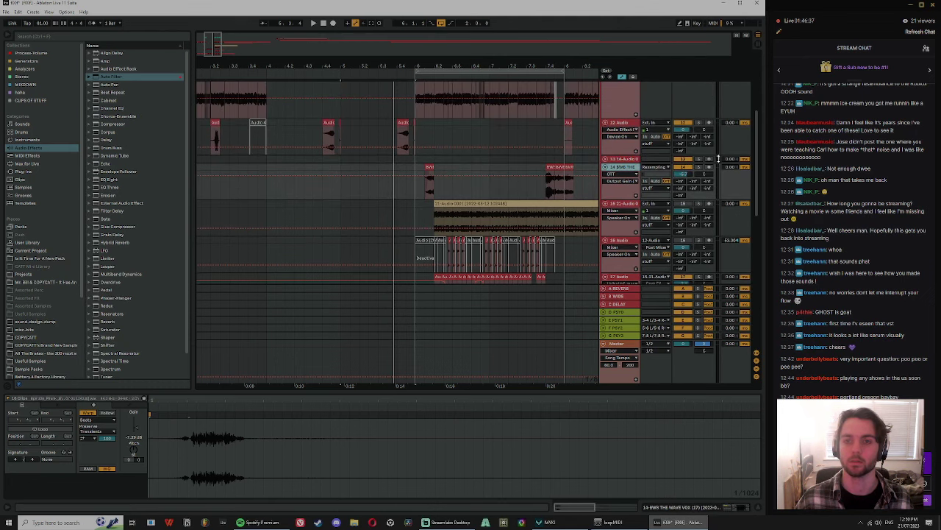
pyautogui.click(711, 159)
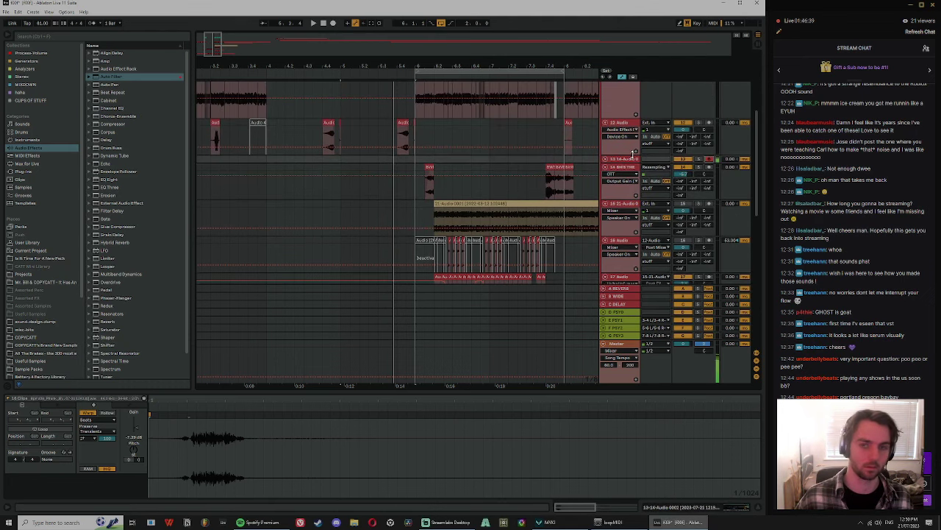
pyautogui.scroll(2, 680, 181)
pyautogui.scroll(-5, 698, 203)
pyautogui.click(711, 227)
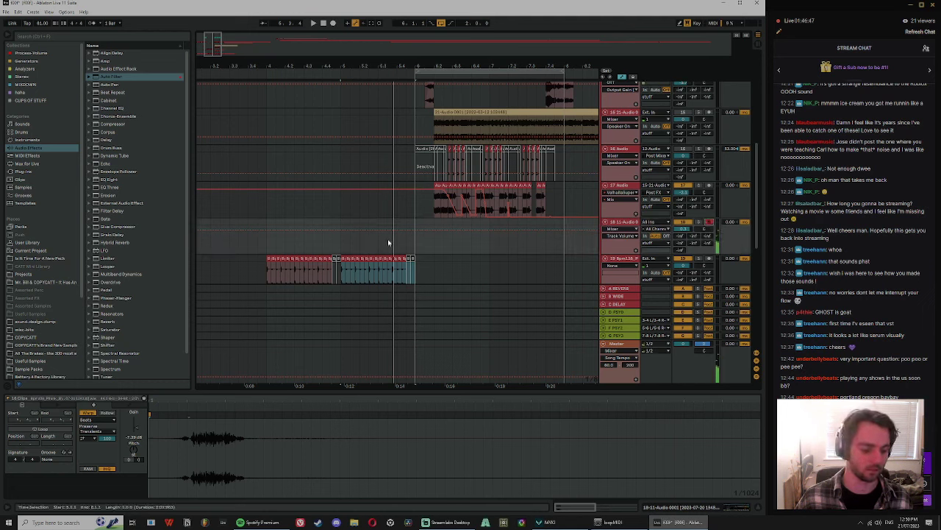
# Step: Open the Simpler on the 18 11-Audio track, move its sample start, and adjust the fade-in to about 0.73 ms
pyautogui.press('space')
pyautogui.click(419, 228)
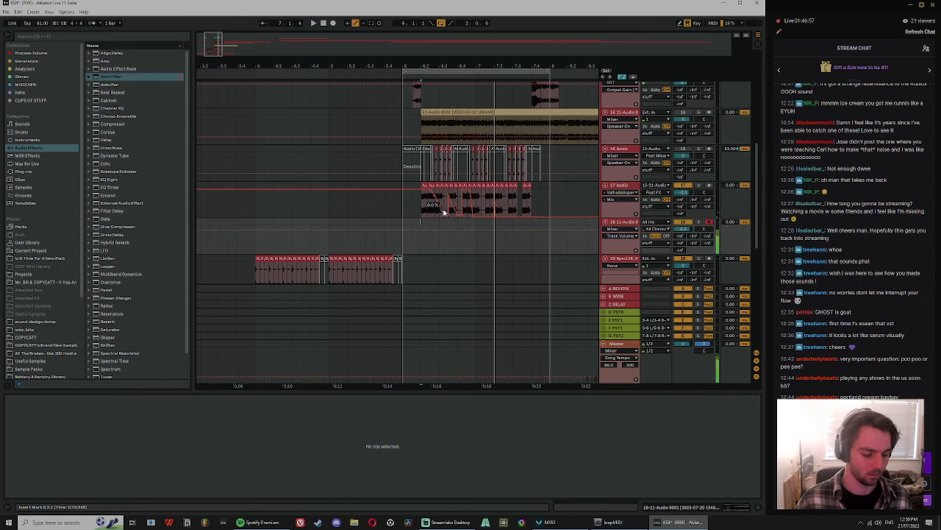
pyautogui.doubleClick(616, 224)
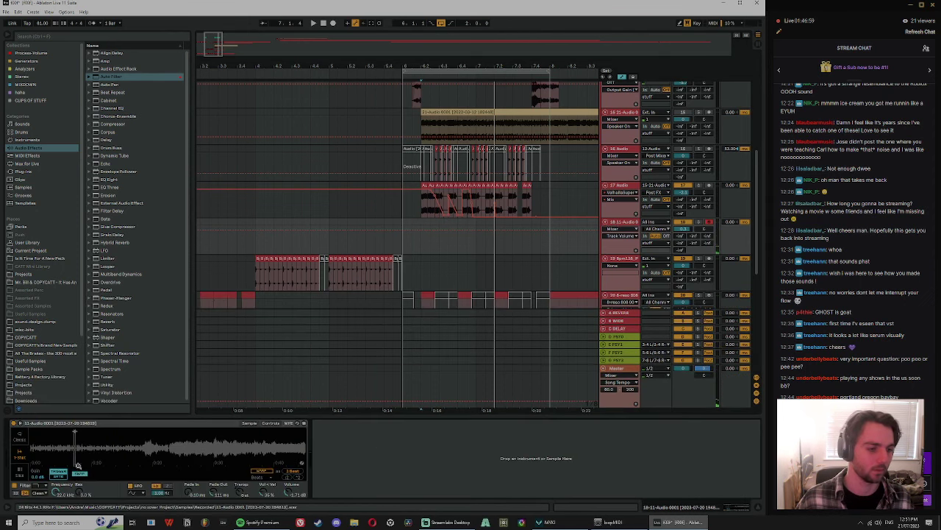
pyautogui.moveTo(79, 434)
pyautogui.mouseDown()
pyautogui.moveTo(97, 429)
pyautogui.moveTo(85, 430)
pyautogui.mouseUp()
pyautogui.moveTo(189, 491); pyautogui.dragTo(190, 483)
# Step: Play the passage from around bar 5 through bar 7 to audition the armed 11-Audio sample against the arrangement
pyautogui.press('space')
pyautogui.moveTo(429, 68); pyautogui.dragTo(429, 63)
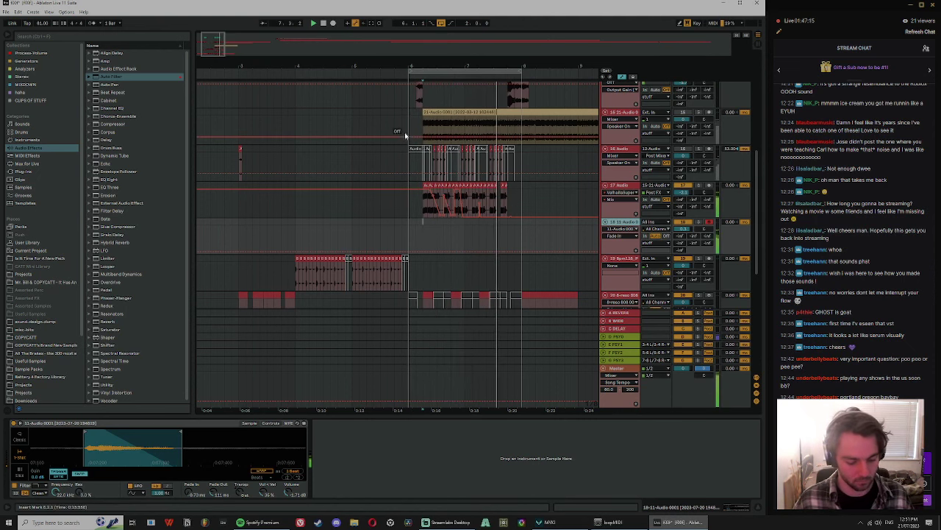
pyautogui.moveTo(426, 66); pyautogui.dragTo(426, 146)
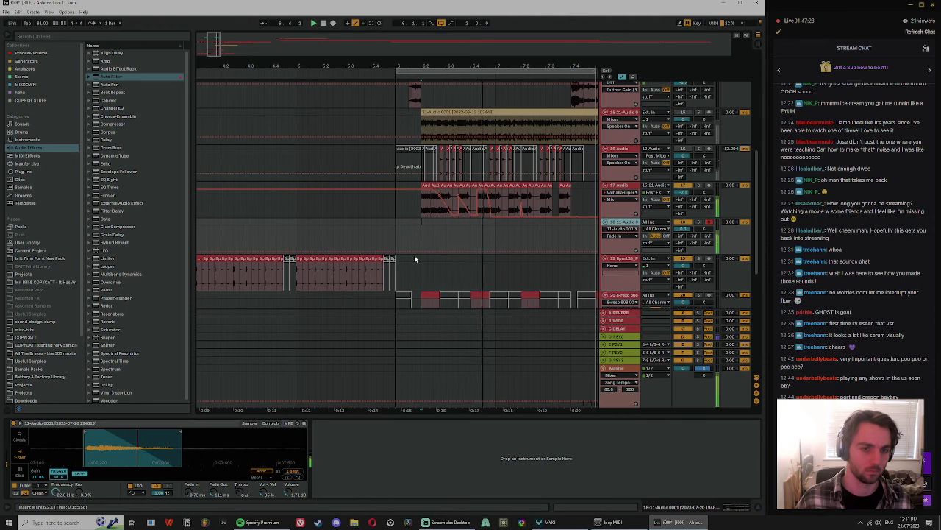
pyautogui.click(294, 223)
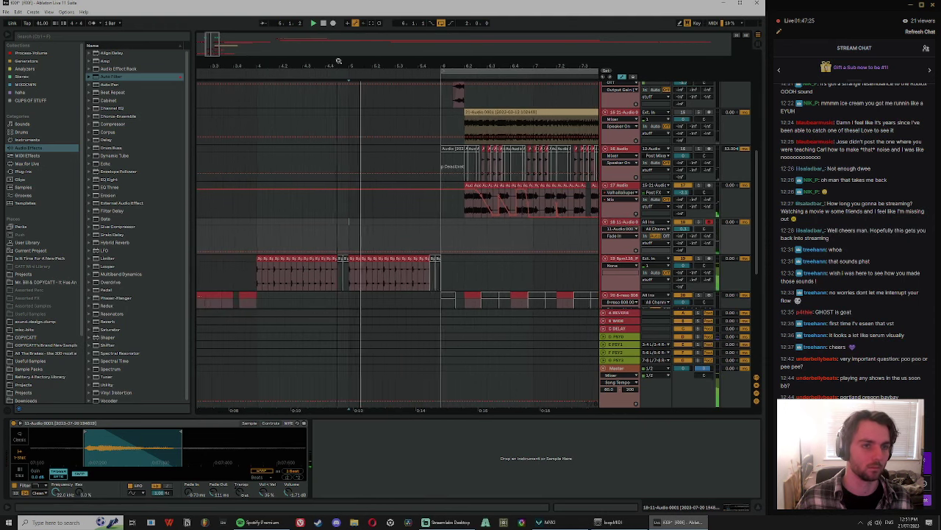
pyautogui.press('space')
pyautogui.press('+')
pyautogui.press('+')
pyautogui.press('space')
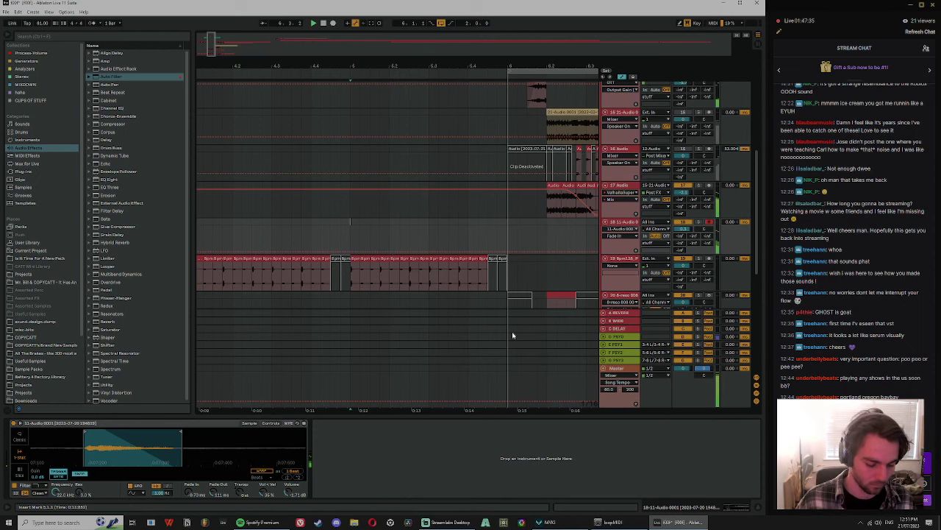
pyautogui.moveTo(509, 60); pyautogui.dragTo(363, 84)
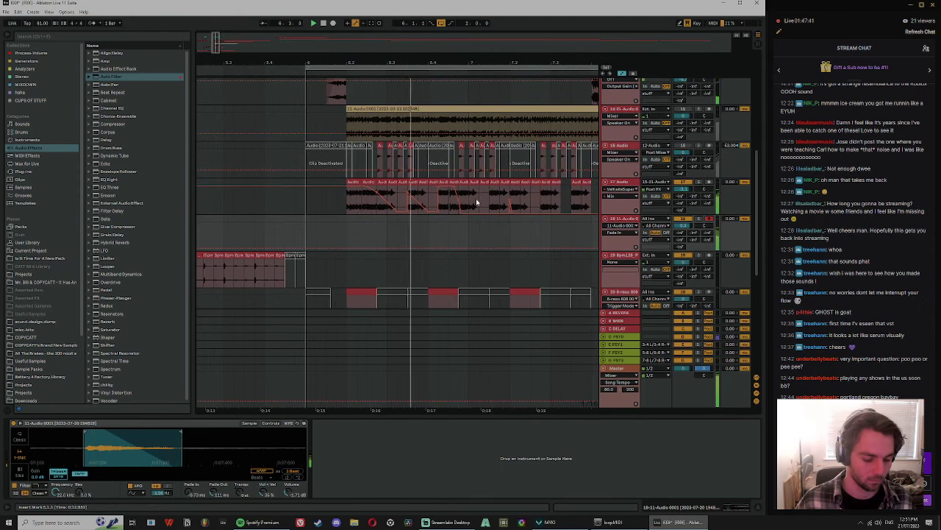
pyautogui.press('space')
# Step: Duplicate the looped bars 6 to 8 across all tracks into bars 8 to 10, with the loop covering four bars
pyautogui.moveTo(471, 64); pyautogui.dragTo(385, 45)
pyautogui.click(422, 68)
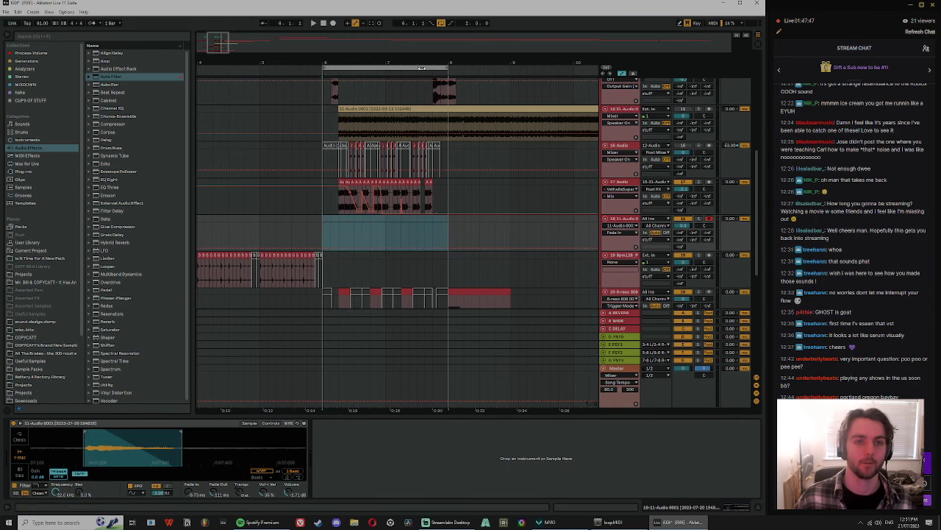
pyautogui.doubleClick(421, 68)
pyautogui.hotkey('ctrl', 'd')
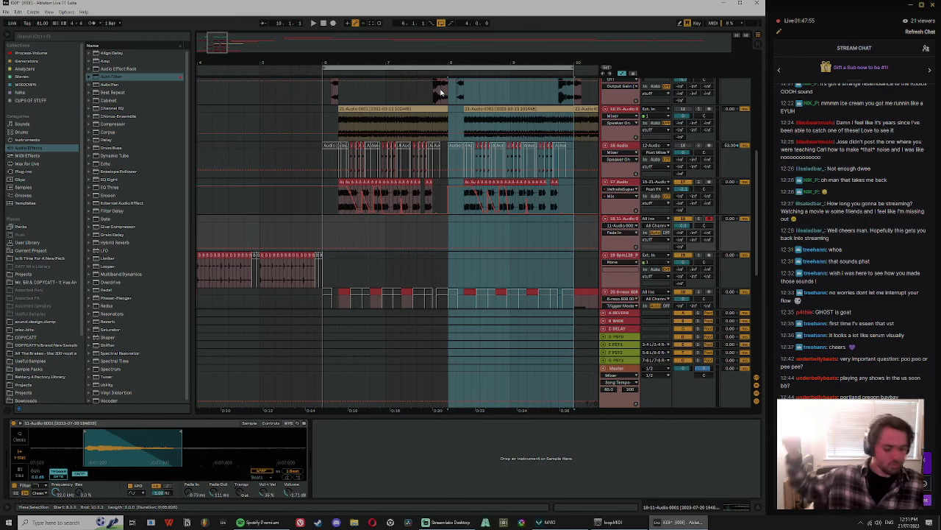
# Step: Insert a new audio track after the folded stuff group, set its input to Resampling, and arm it with DRUMS soloed
pyautogui.scroll(10, 441, 93)
pyautogui.click(604, 150)
pyautogui.hotkey('ctrl', 't')
pyautogui.press('space')
pyautogui.keyDown('ctrl'); pyautogui.click(699, 90); pyautogui.keyUp('ctrl')
pyautogui.click(668, 172)
pyautogui.click(659, 192)
pyautogui.click(710, 173)
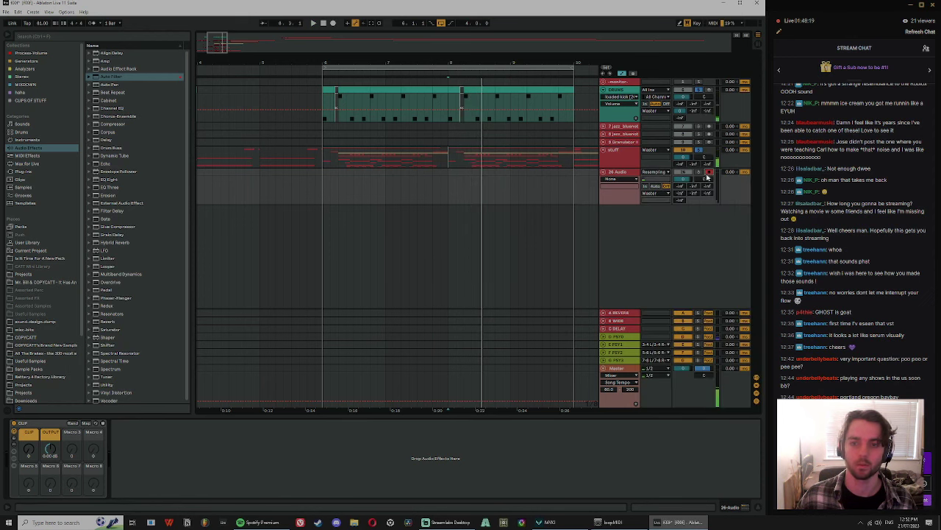
# Step: Record the resampled output onto the new 26 Audio track starting at bar 8
pyautogui.click(450, 175)
pyautogui.press('space')
pyautogui.click(332, 23)
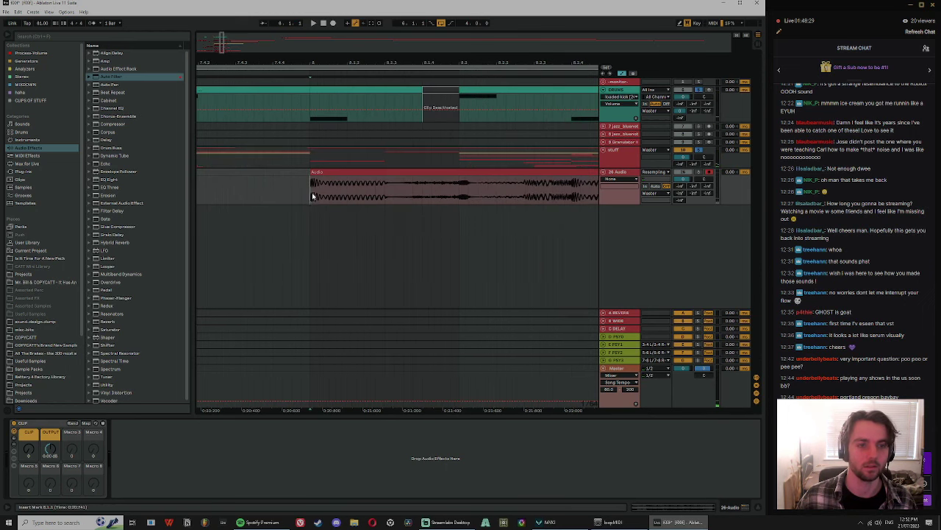
# Step: Examine the recorded waveform's kick transients at bar 8 and around 8.2.4, and play the recording back
pyautogui.moveTo(312, 193); pyautogui.dragTo(385, 194)
pyautogui.press('z')
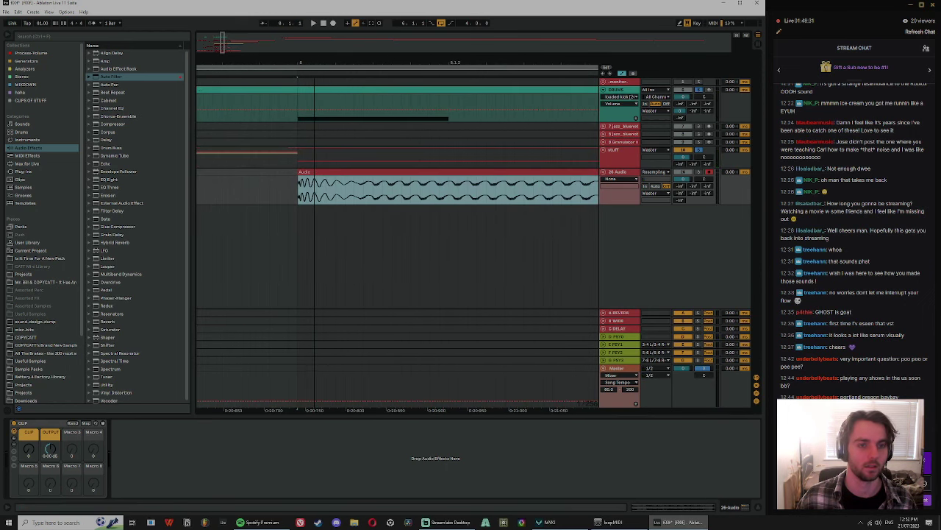
pyautogui.moveTo(434, 63); pyautogui.dragTo(431, 37)
pyautogui.click(456, 191)
pyautogui.moveTo(456, 192); pyautogui.dragTo(491, 191)
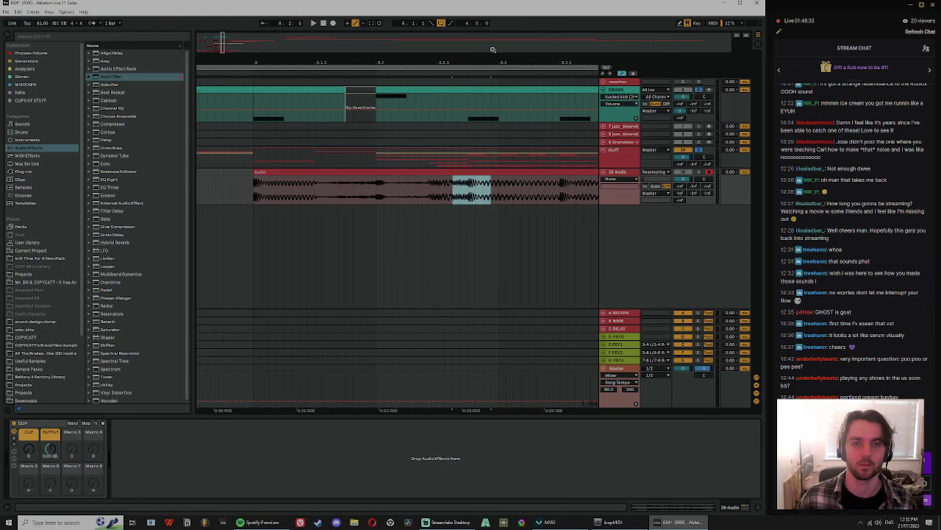
pyautogui.moveTo(491, 63); pyautogui.dragTo(488, 90)
pyautogui.moveTo(381, 196); pyautogui.dragTo(558, 193)
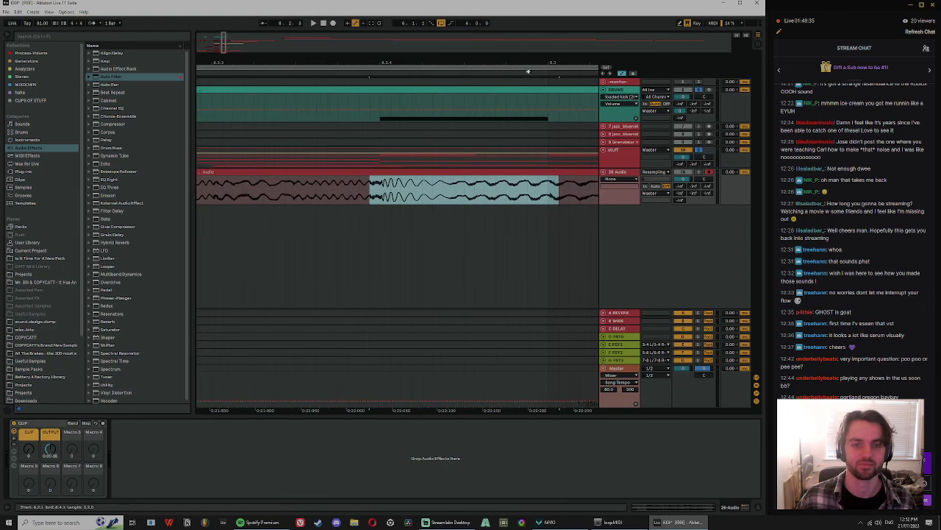
pyautogui.moveTo(504, 58); pyautogui.dragTo(390, 31)
pyautogui.doubleClick(391, 173)
pyautogui.press('space')
# Step: Unfold the stuff group, split the DRUMS clip just before bar 10, and rework its closing kick and snare notes
pyautogui.click(603, 172)
pyautogui.click(603, 150)
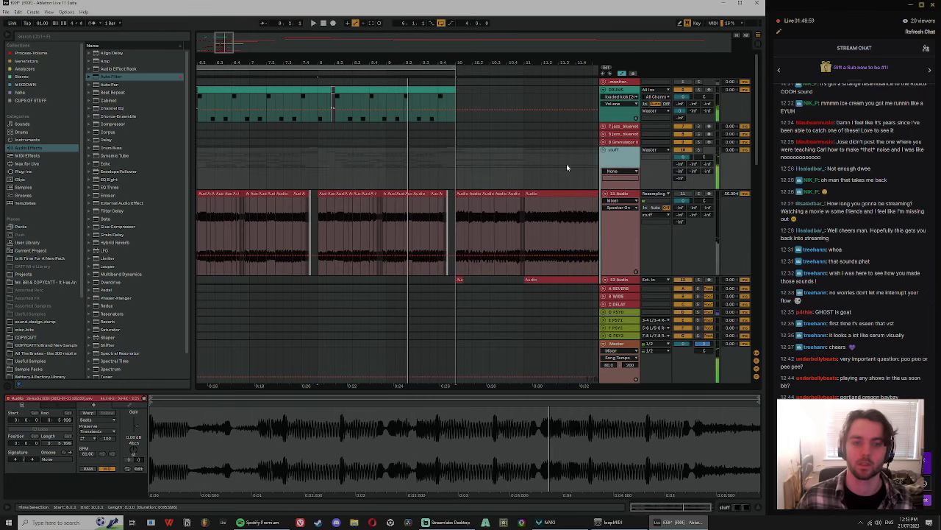
pyautogui.moveTo(347, 55)
pyautogui.mouseDown()
pyautogui.moveTo(346, 110)
pyautogui.moveTo(414, 118)
pyautogui.moveTo(330, 118)
pyautogui.mouseUp()
pyautogui.click(349, 110)
pyautogui.click(344, 120)
pyautogui.hotkey('ctrl', 'e')
pyautogui.click(295, 101)
pyautogui.press('space')
pyautogui.moveTo(326, 72); pyautogui.dragTo(556, 74)
# Step: Insert a new audio track directly below the DRUMS track
pyautogui.click(336, 110)
pyautogui.click(565, 118)
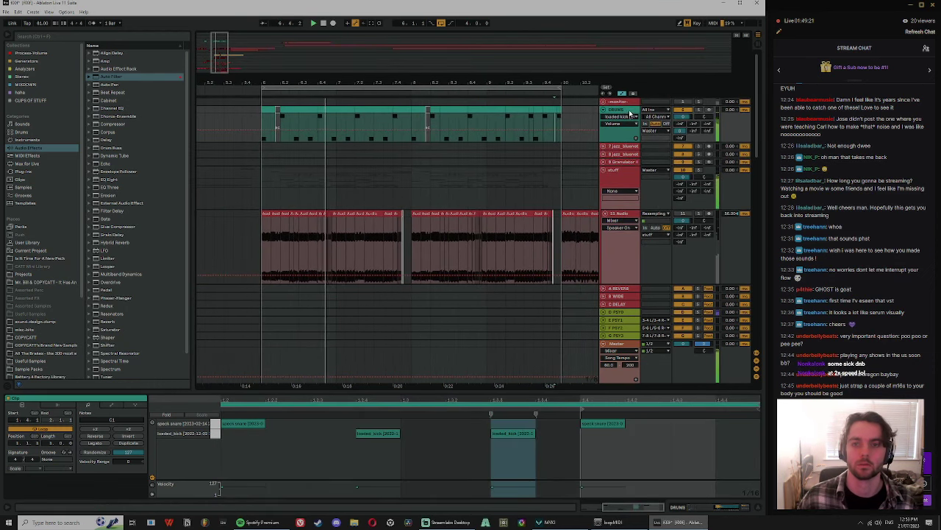
pyautogui.hotkey('ctrl', 't')
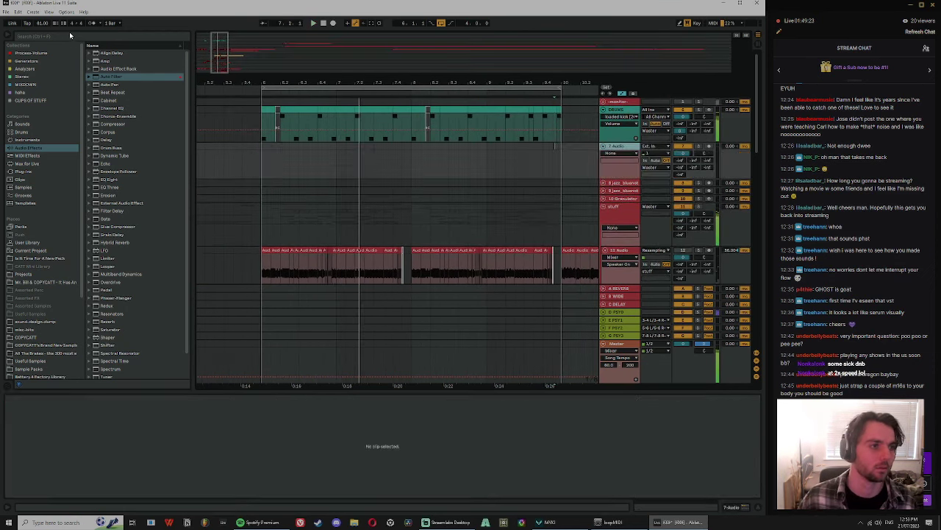